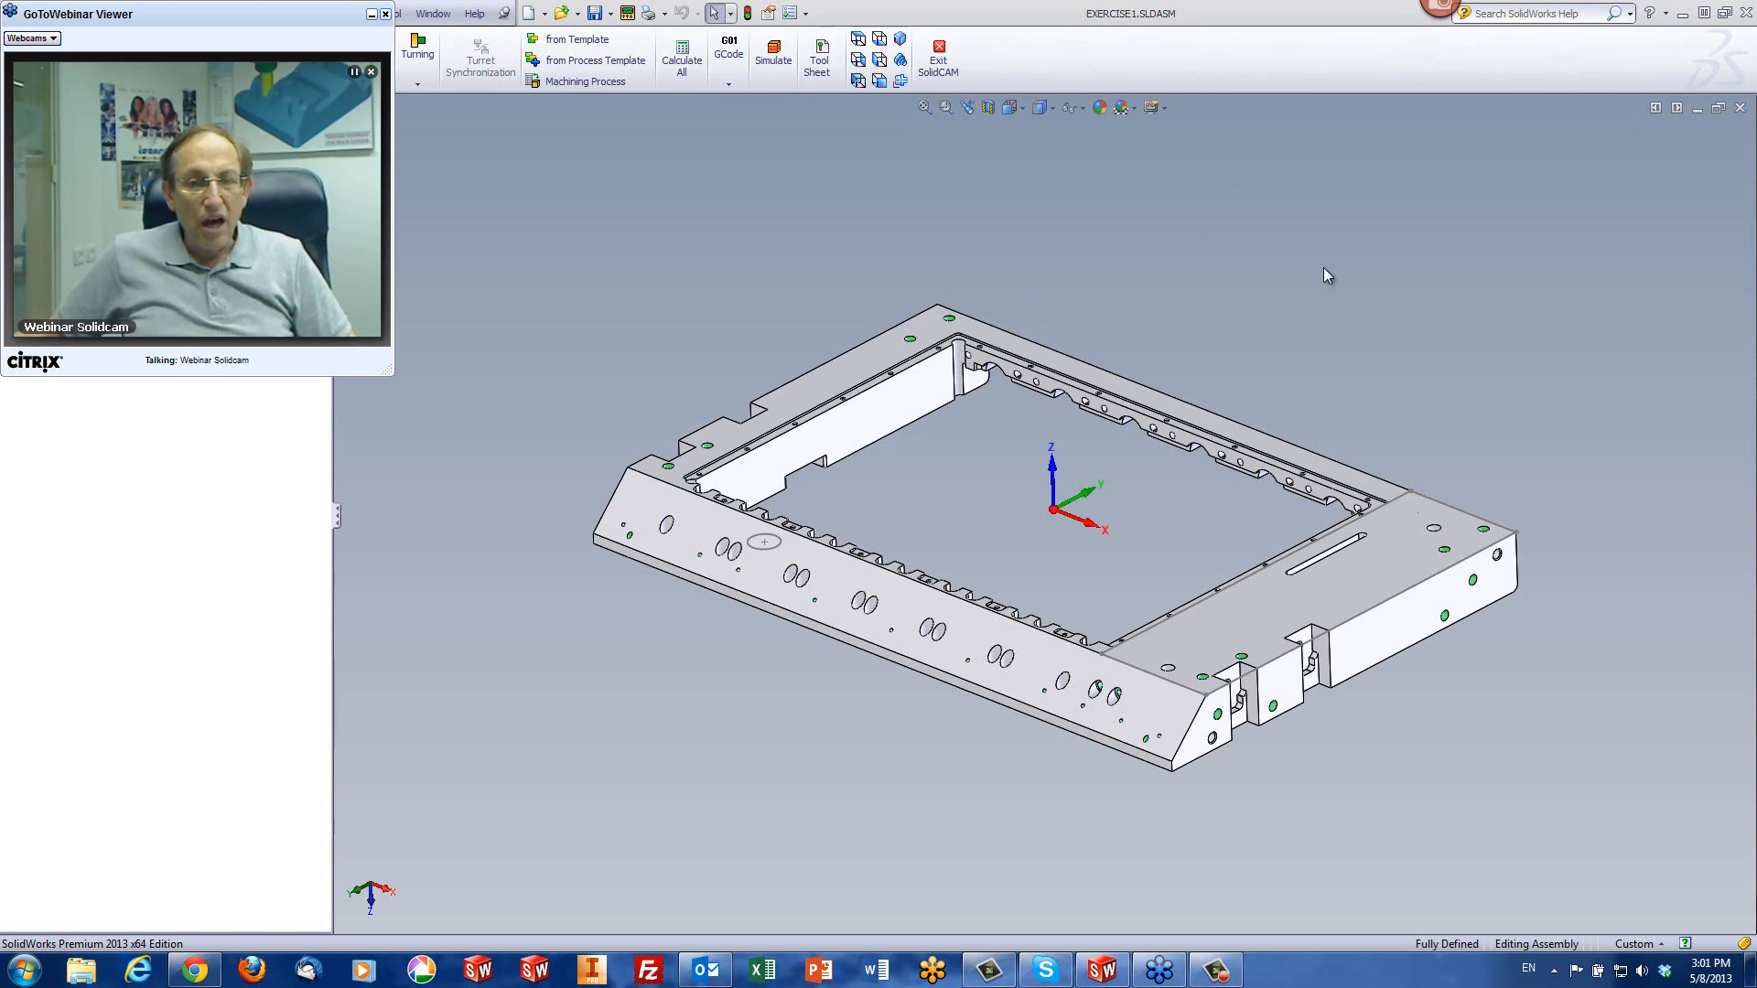
- Switch to Chrome and browse the Webinar Recordings page on the SolidCAM website
mouse_move(1324, 268)
middle_down()
mouse_move(1315, 287)
mouse_move(1374, 242)
mouse_move(1330, 293)
middle_up()
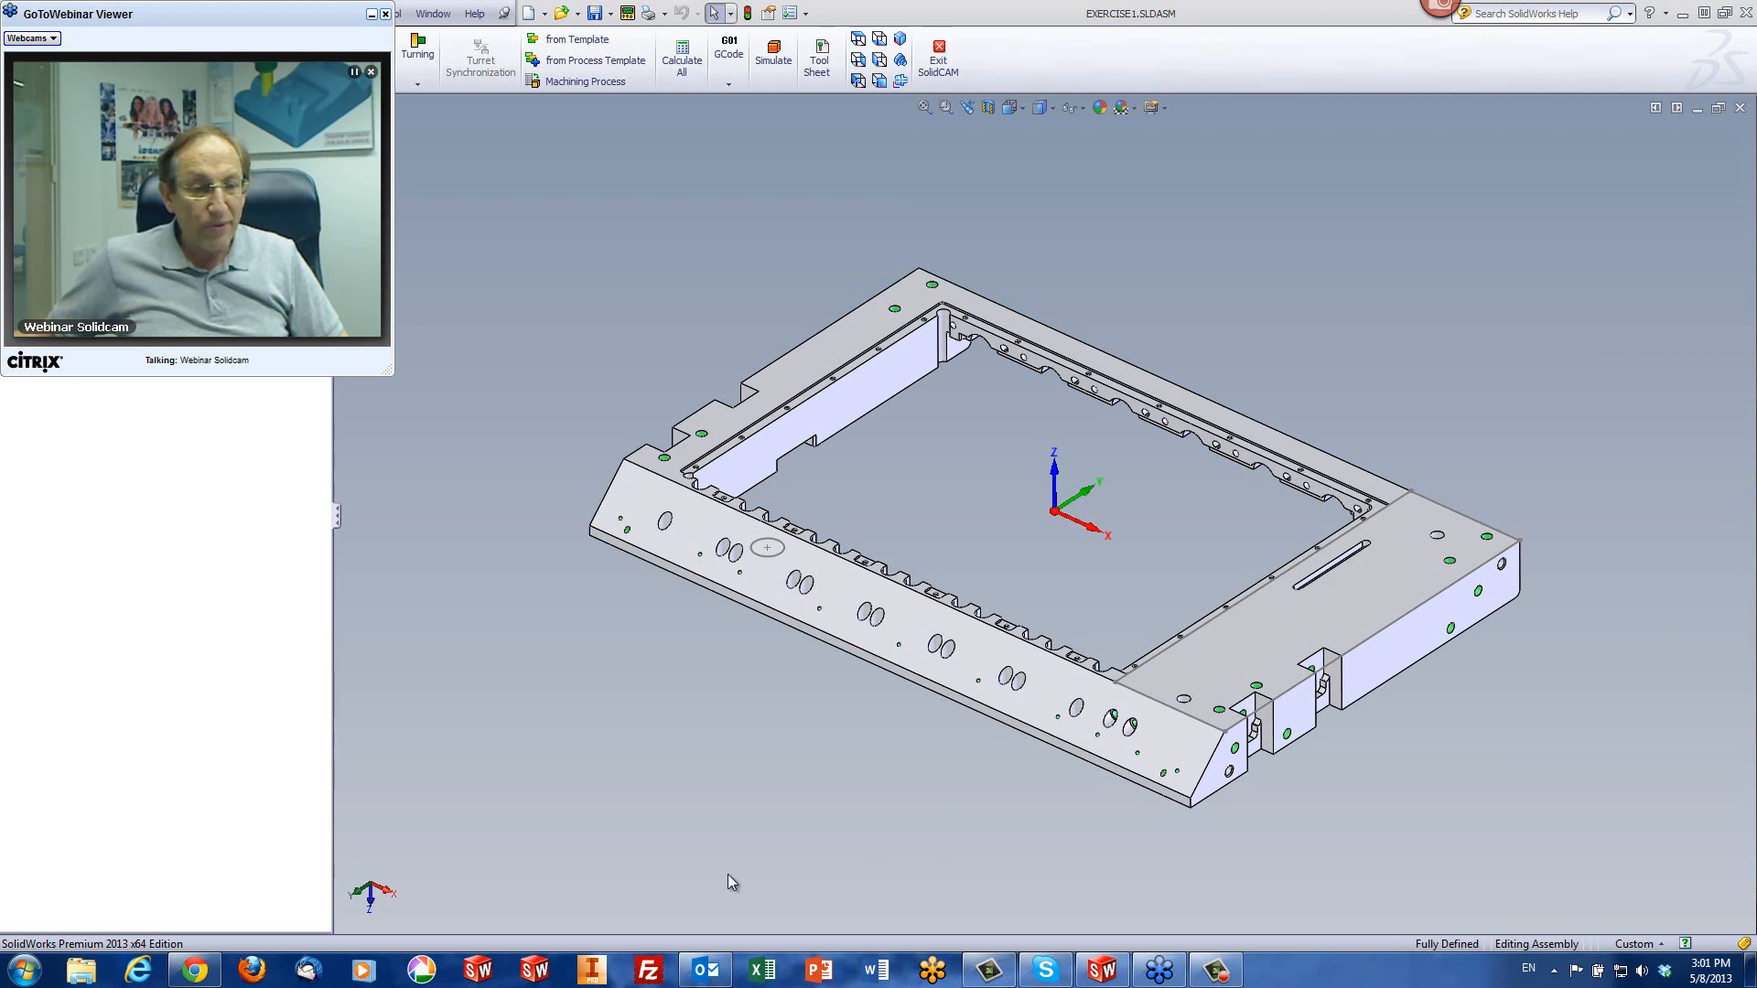
click(194, 970)
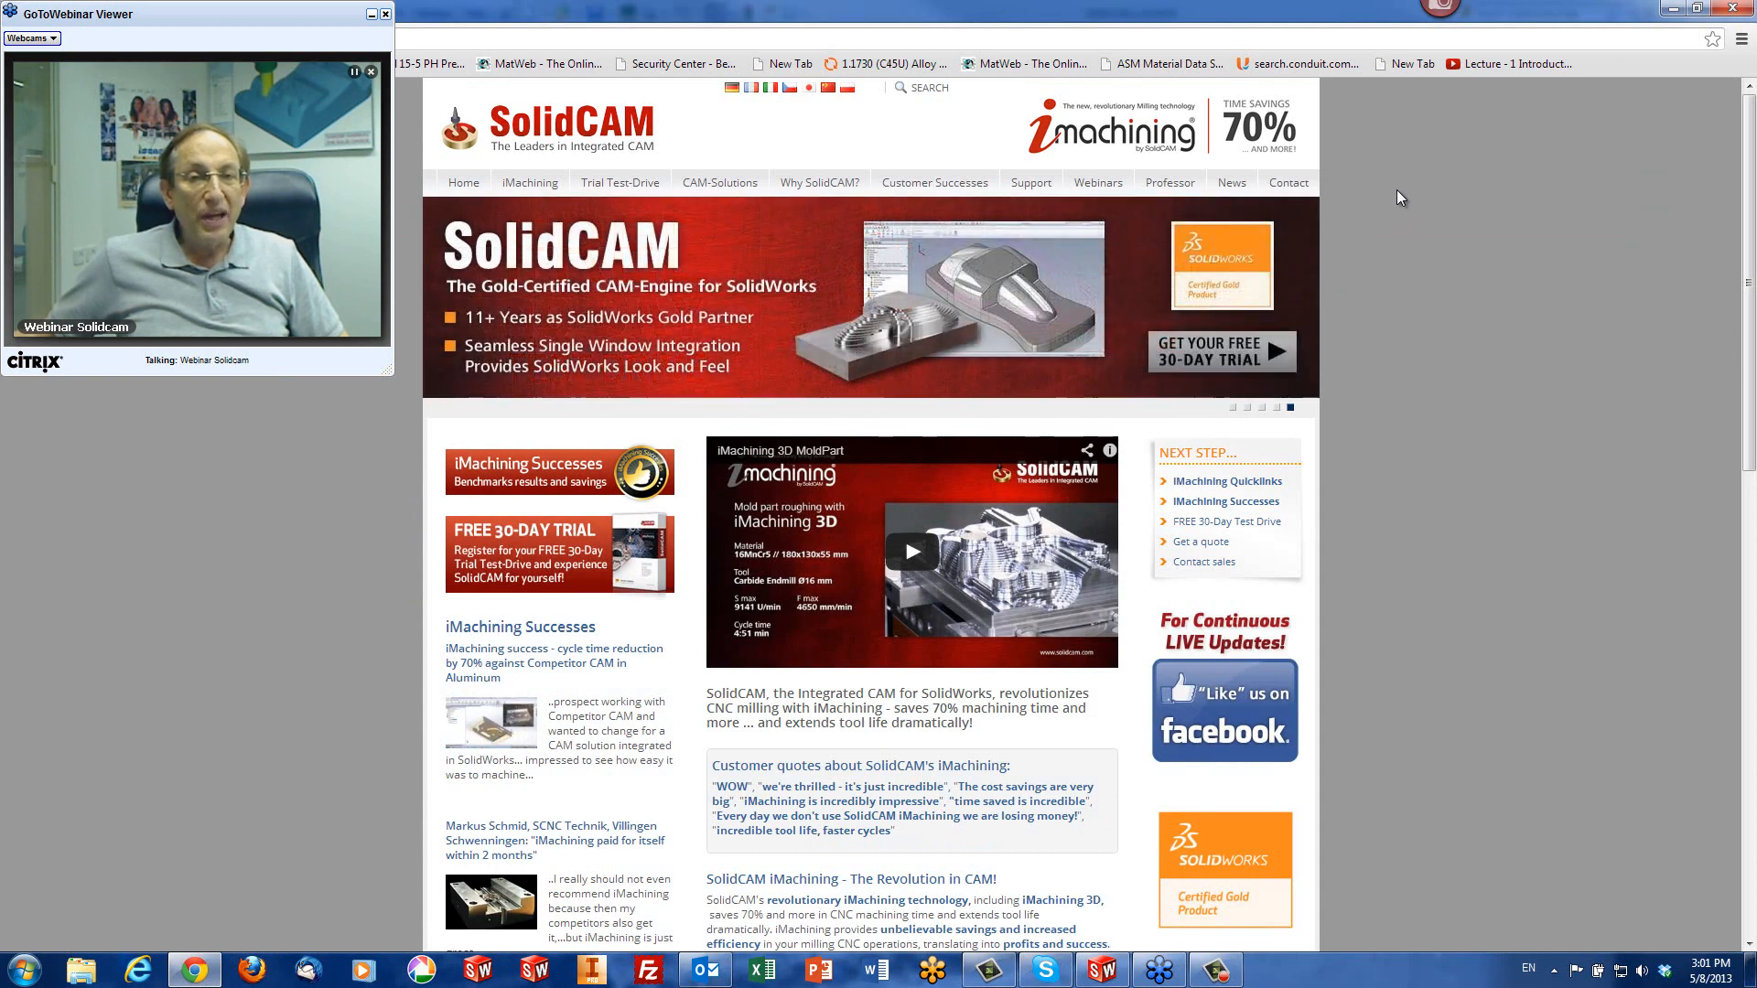
mouse_move(1104, 190)
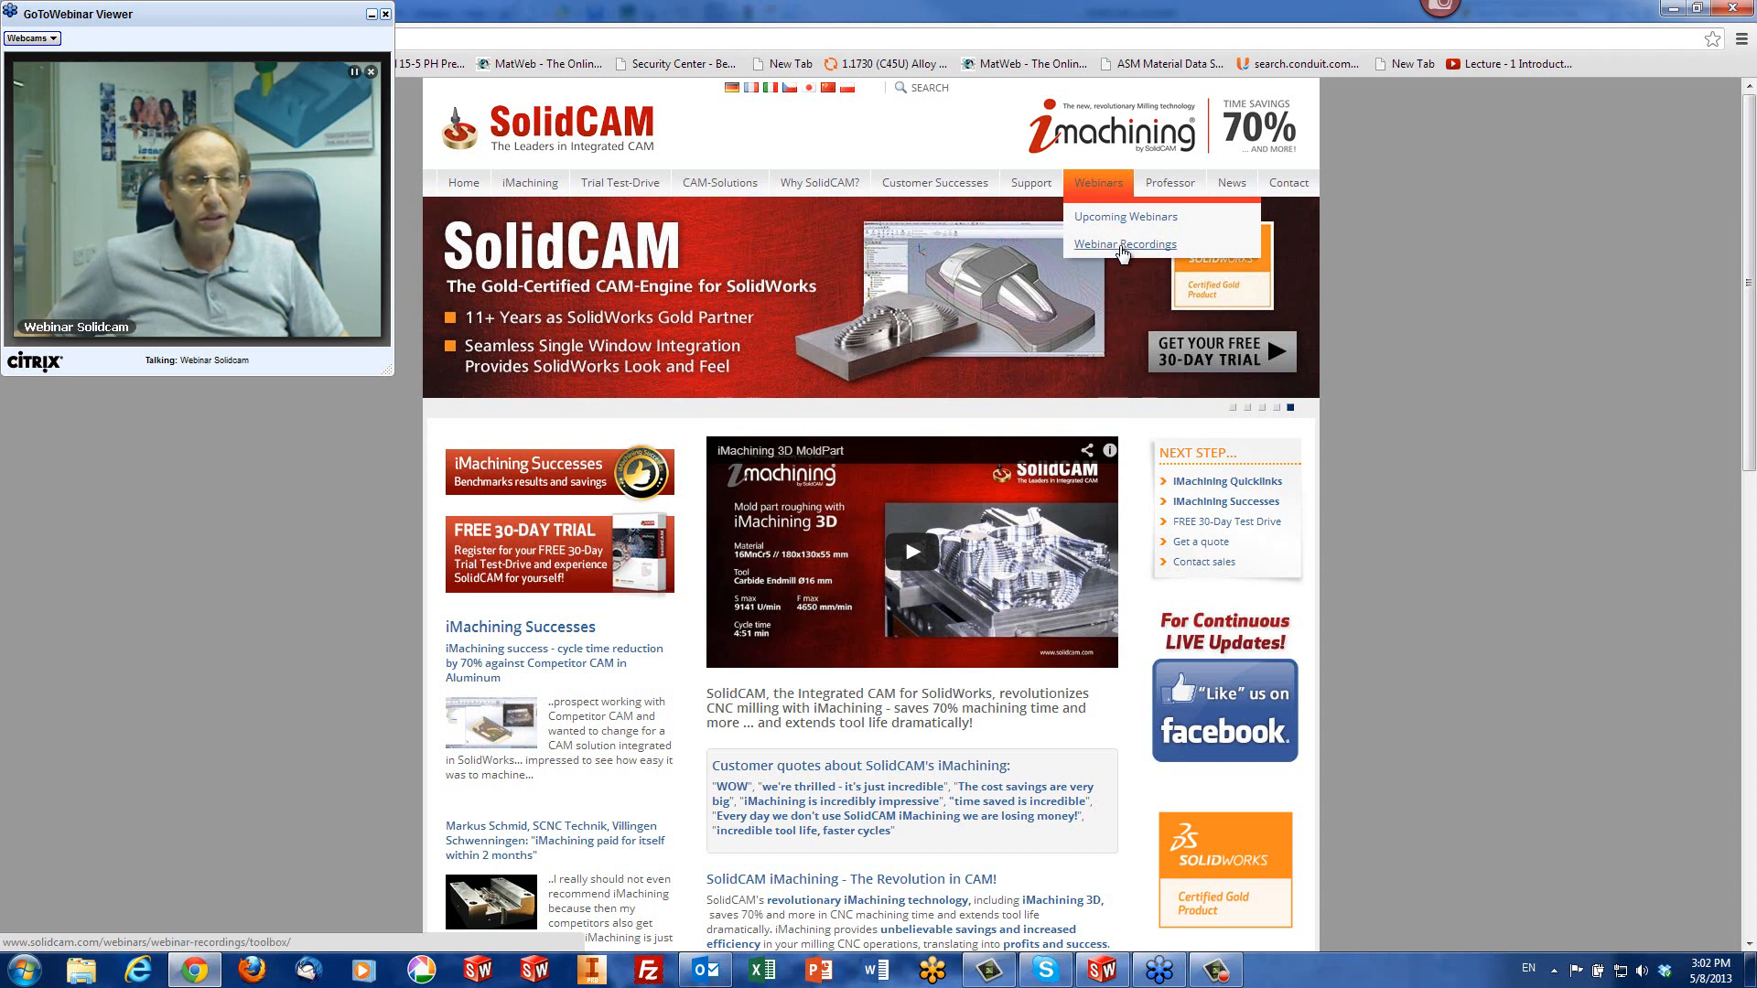
click(1124, 245)
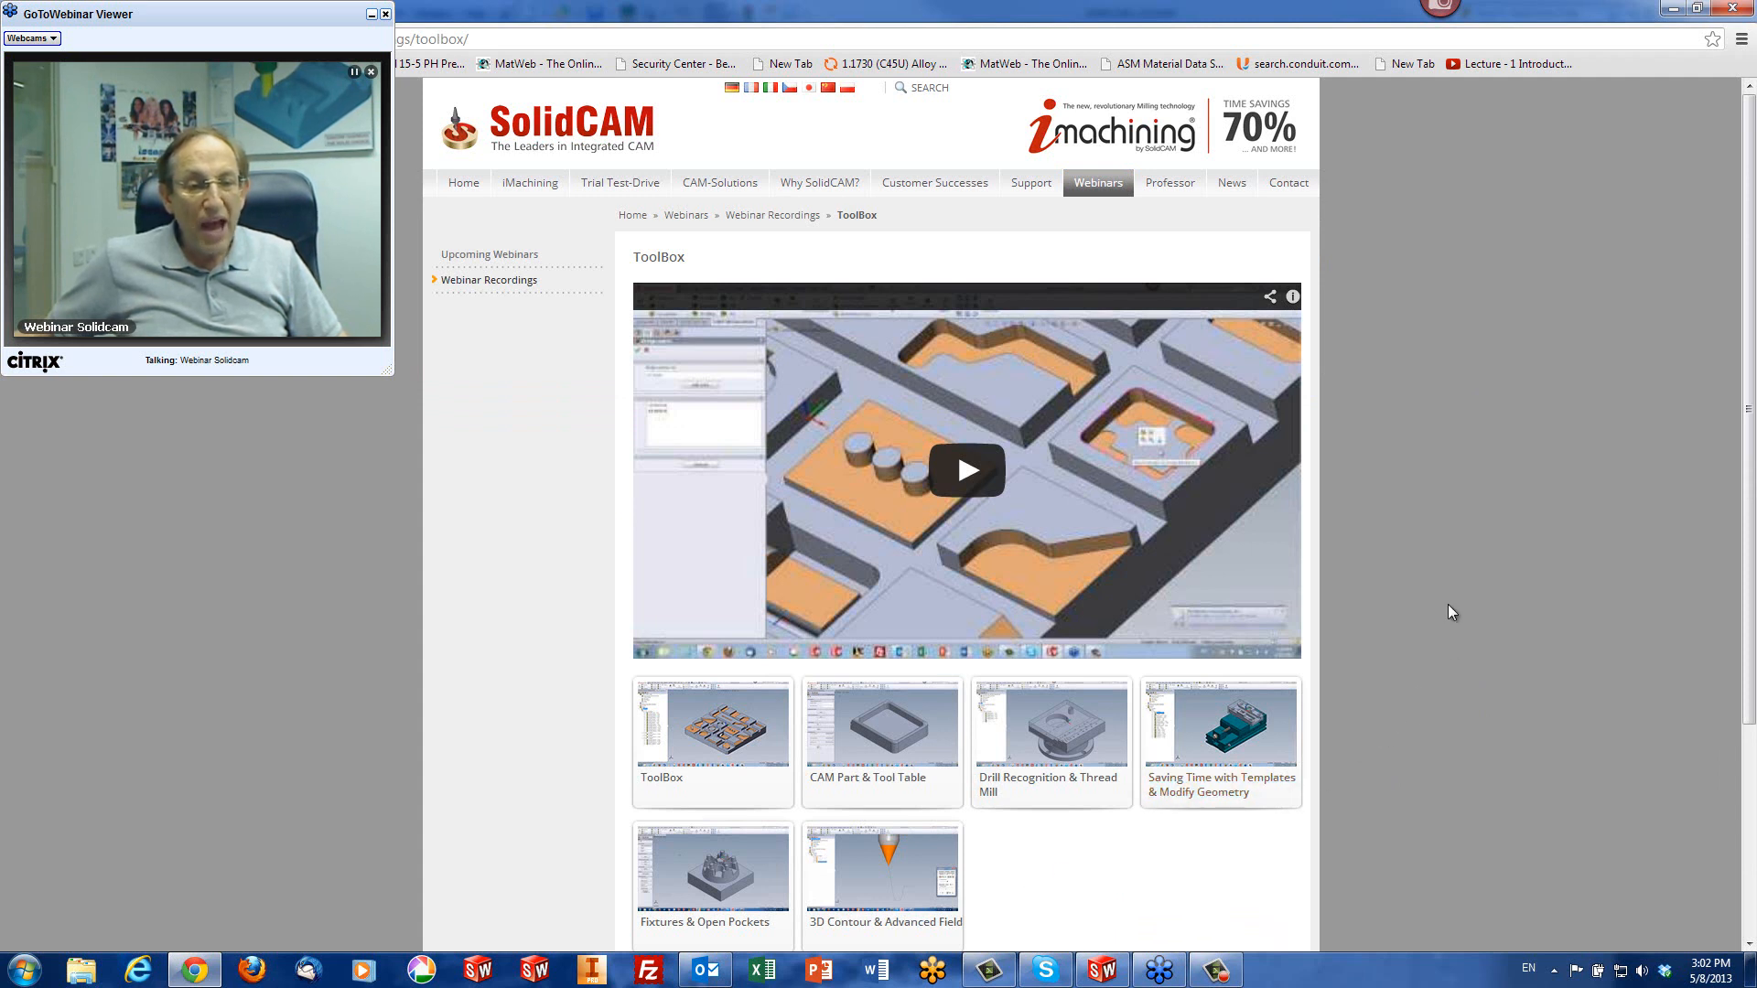
scroll(1455, 595, down, 2)
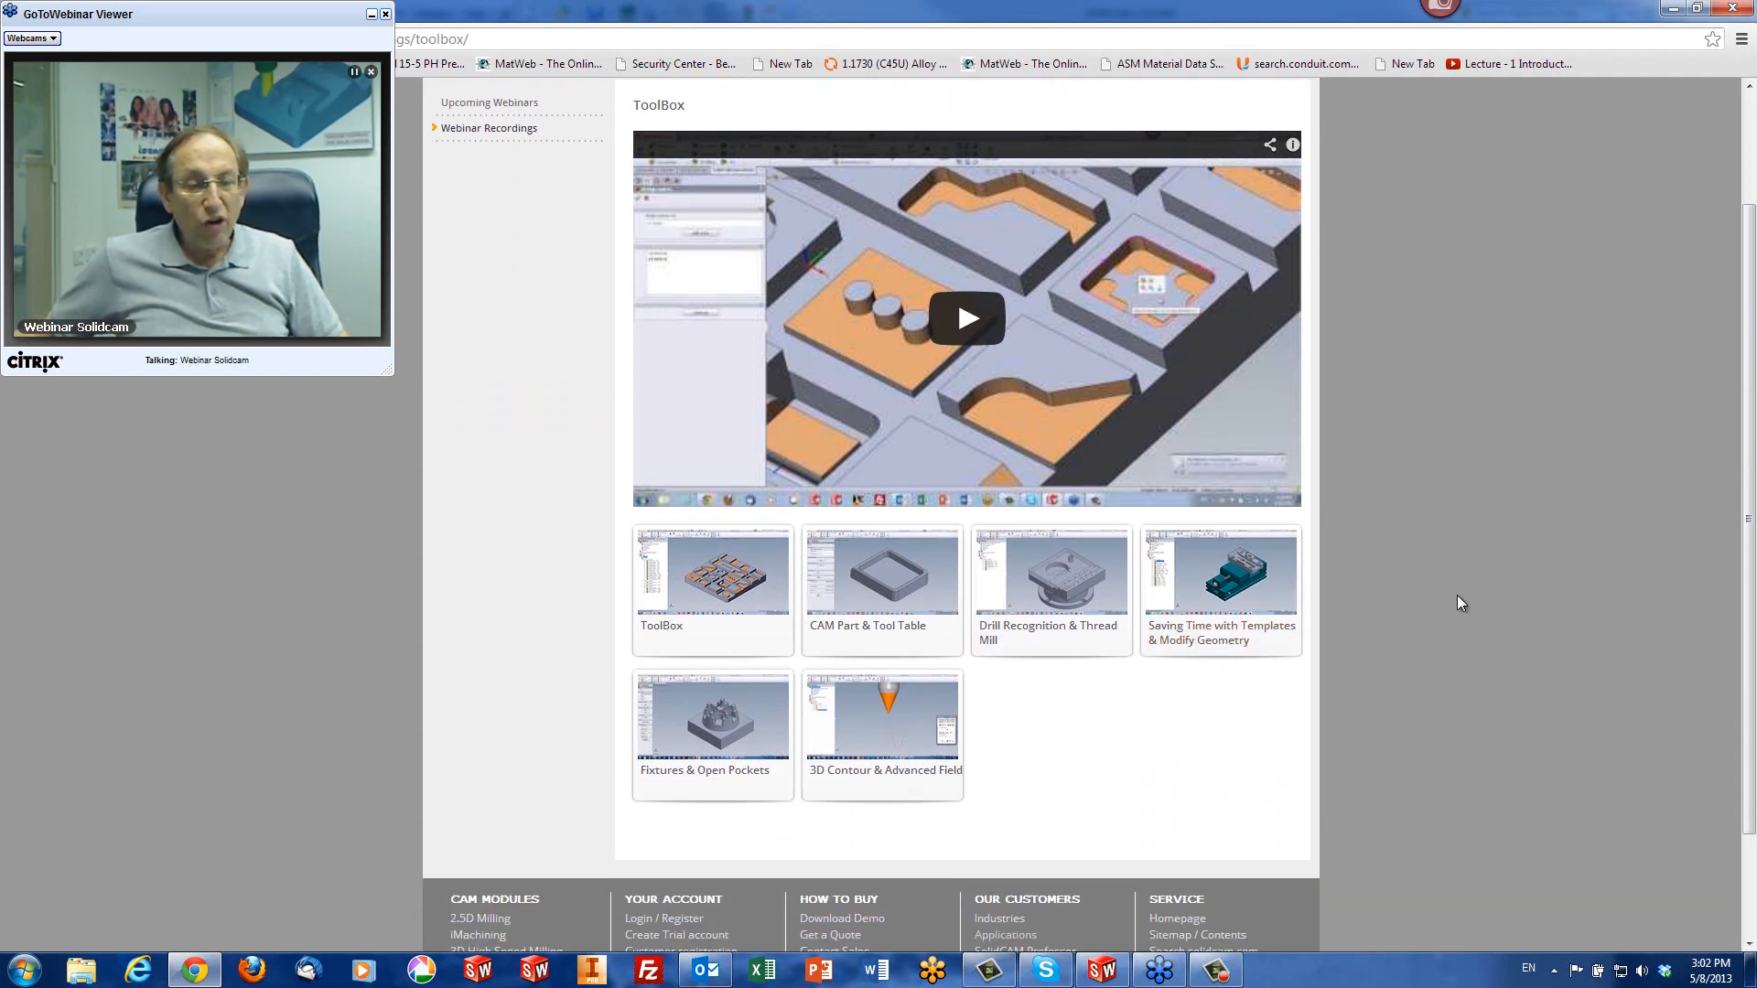
scroll(1459, 602, up, 1)
scroll(1459, 602, down, 2)
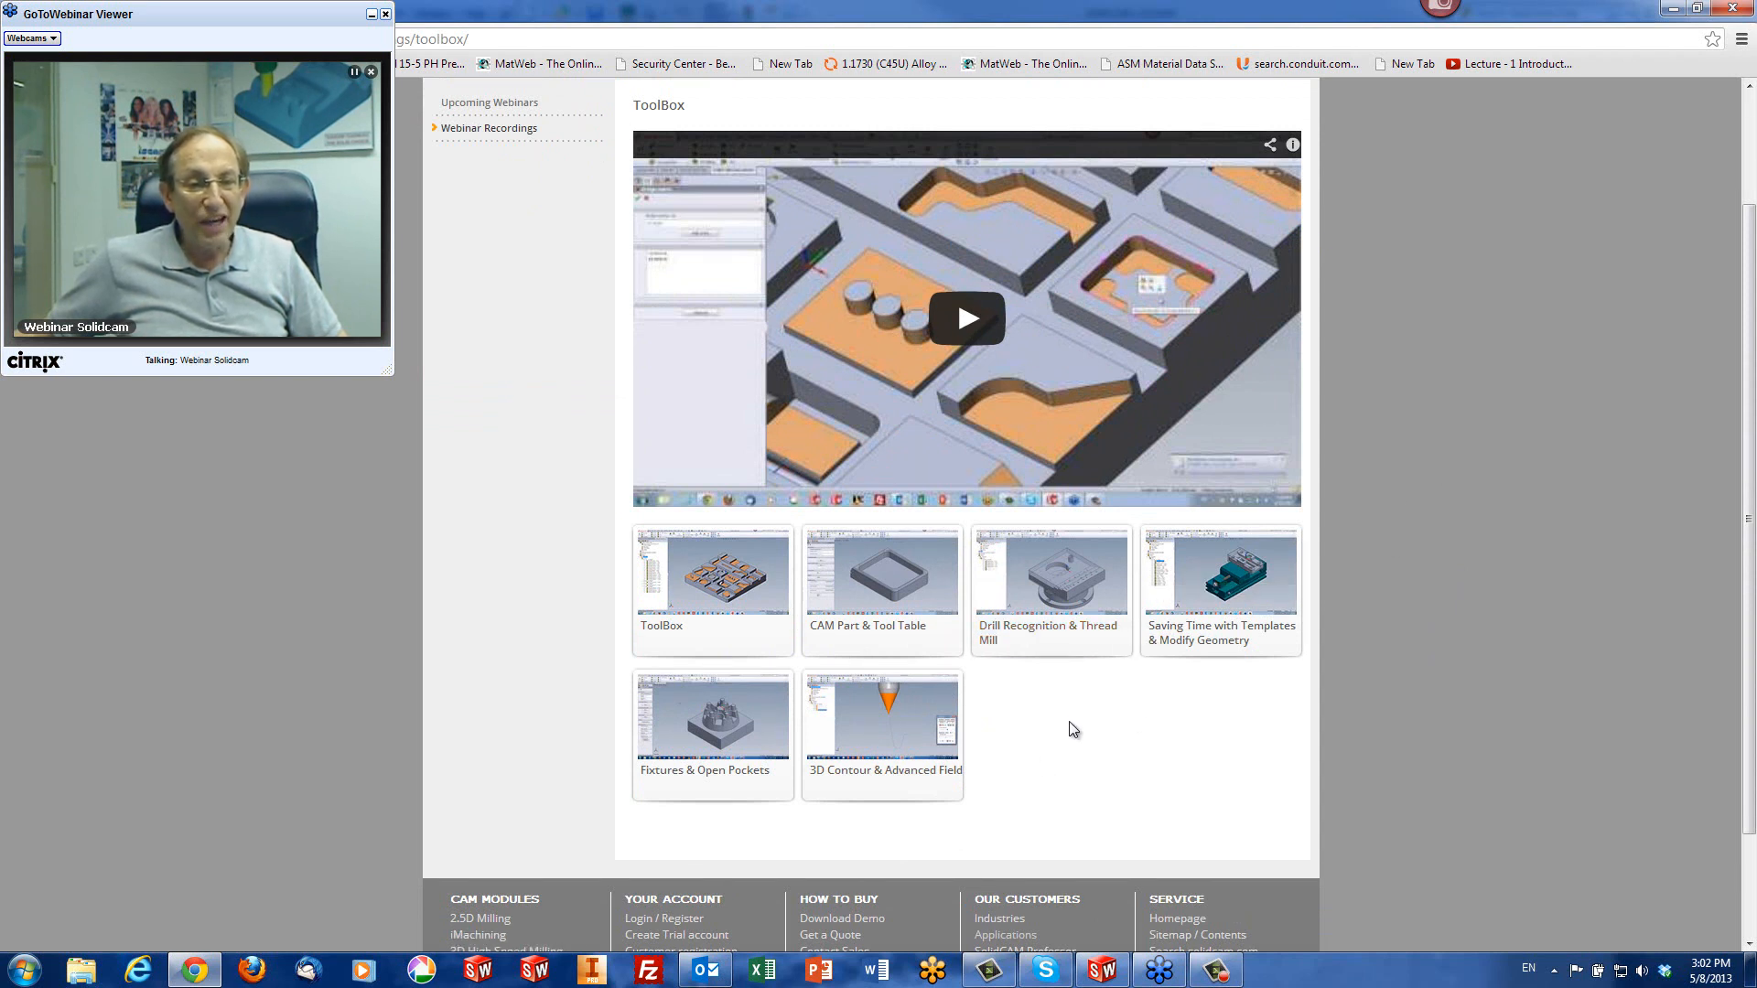
- Return to the EXERCISE1 assembly in SolidWorks and inspect the long inclined face with the row of holes
click(1672, 11)
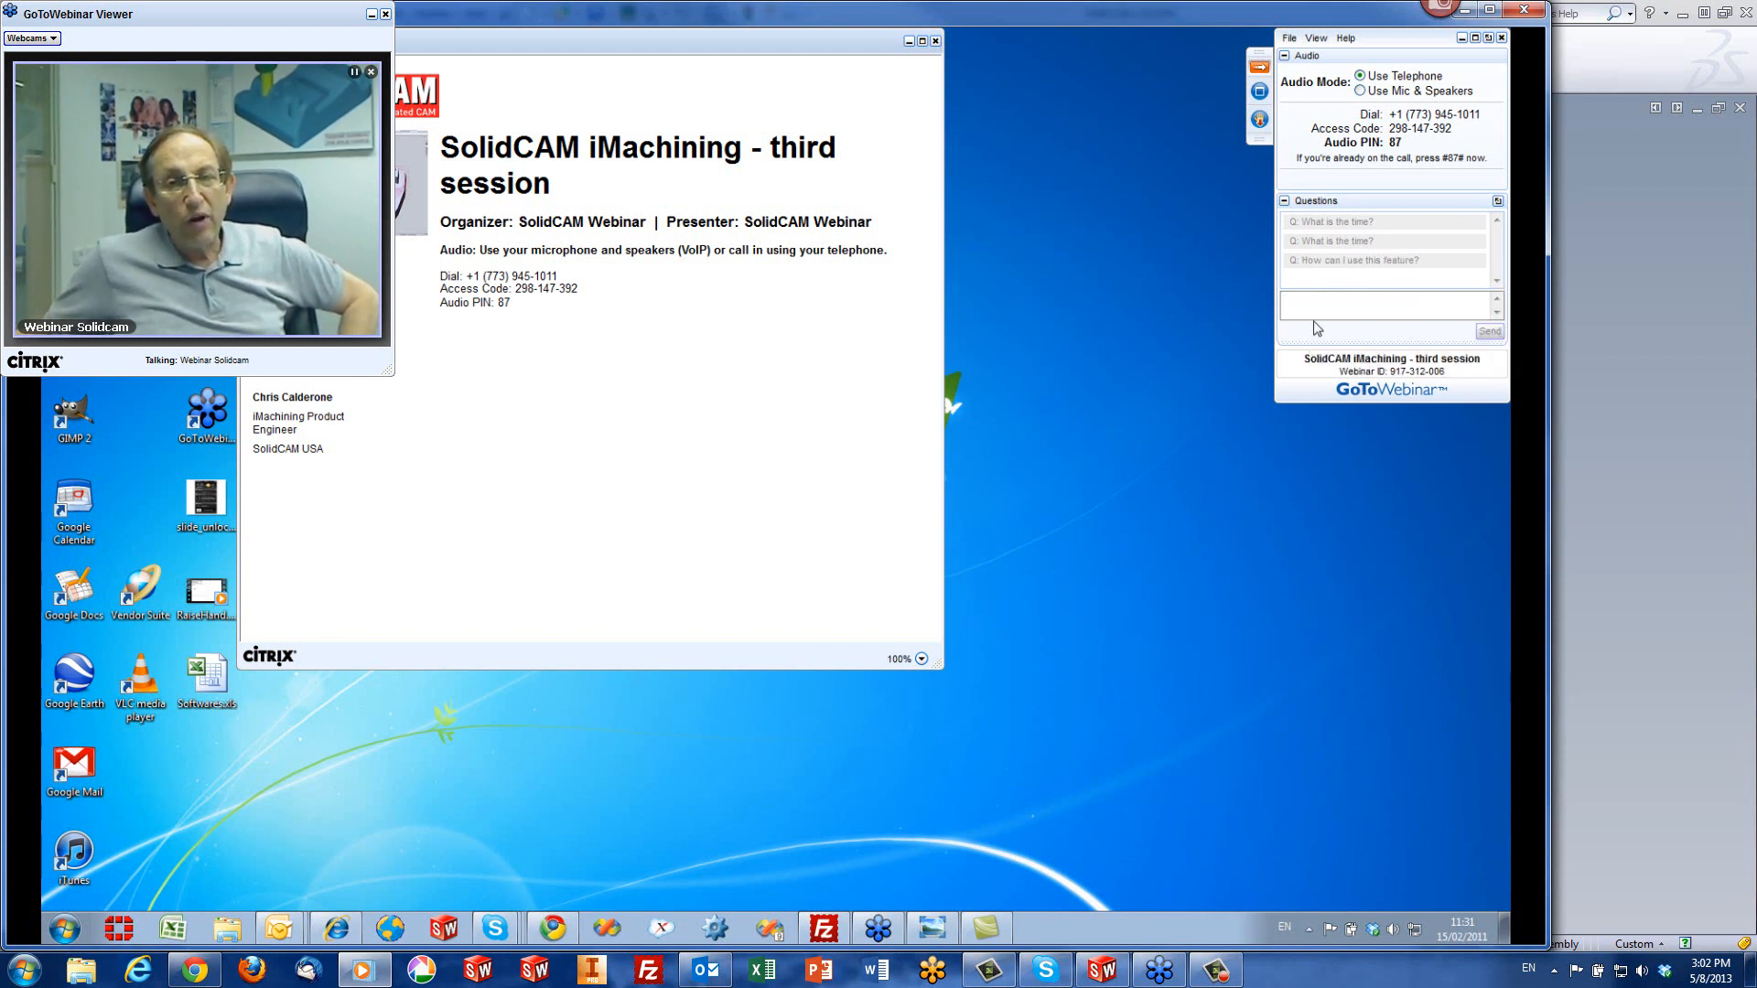
click(1519, 10)
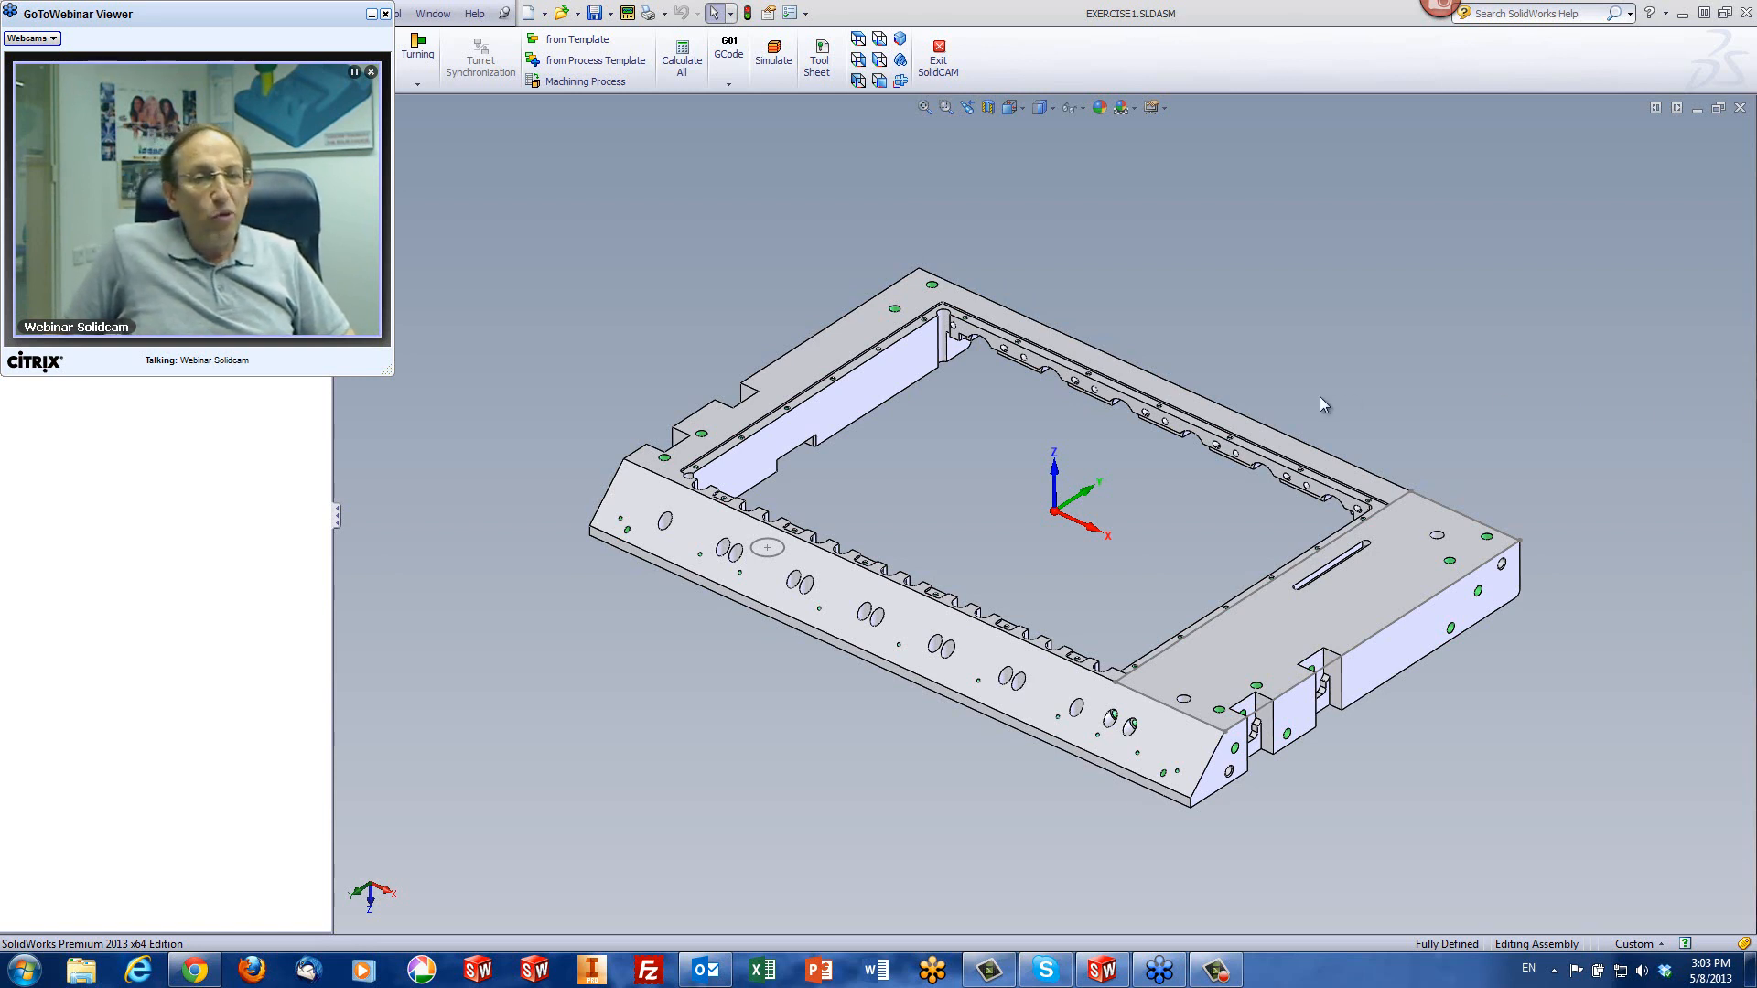
mouse_move(1332, 385)
middle_down()
mouse_move(1333, 399)
mouse_move(1343, 372)
middle_up()
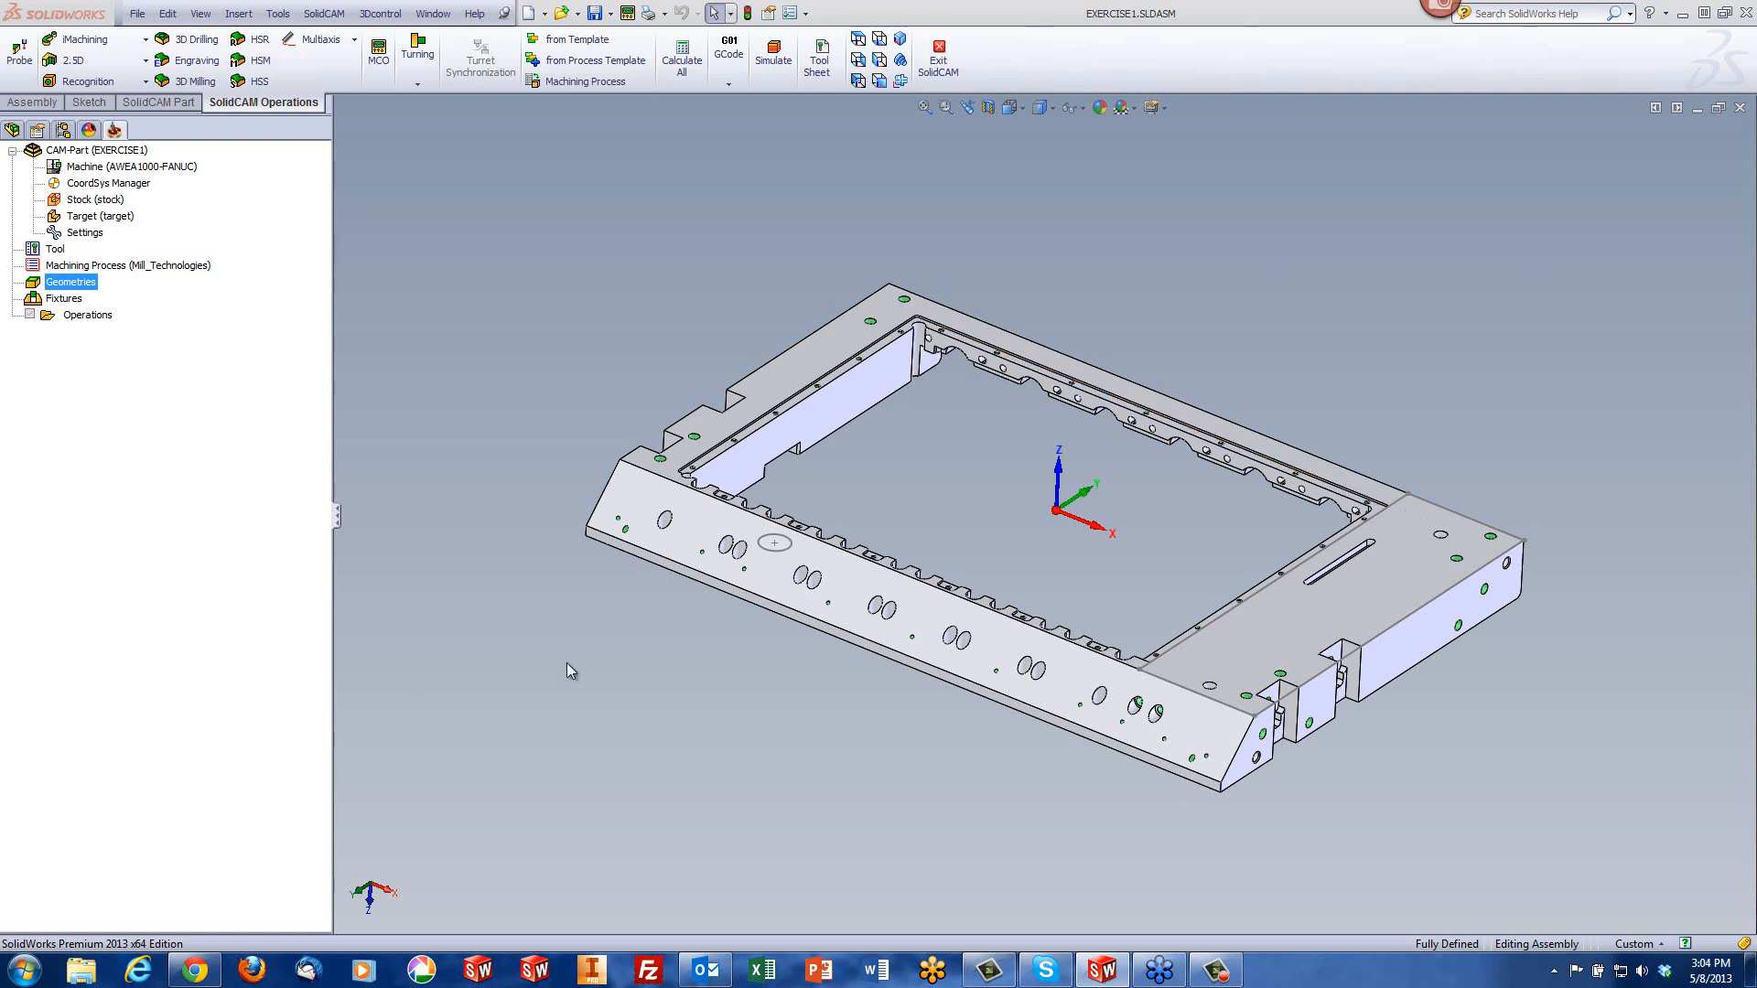
click(772, 571)
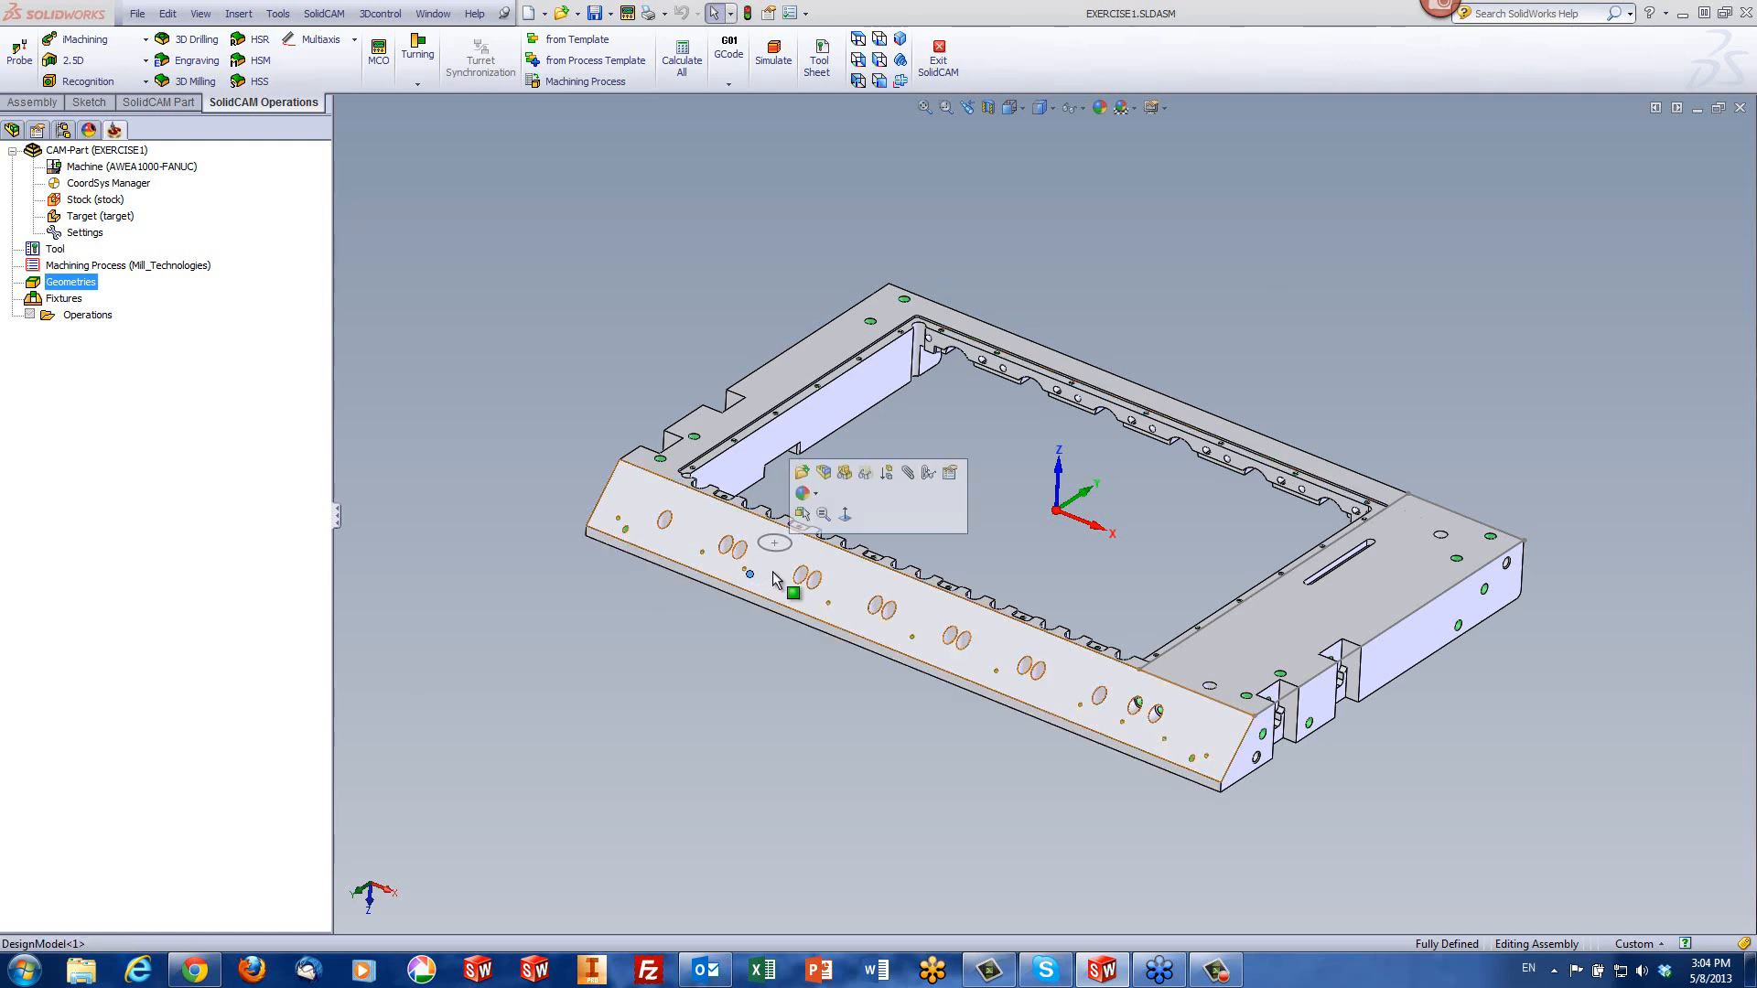
click(662, 678)
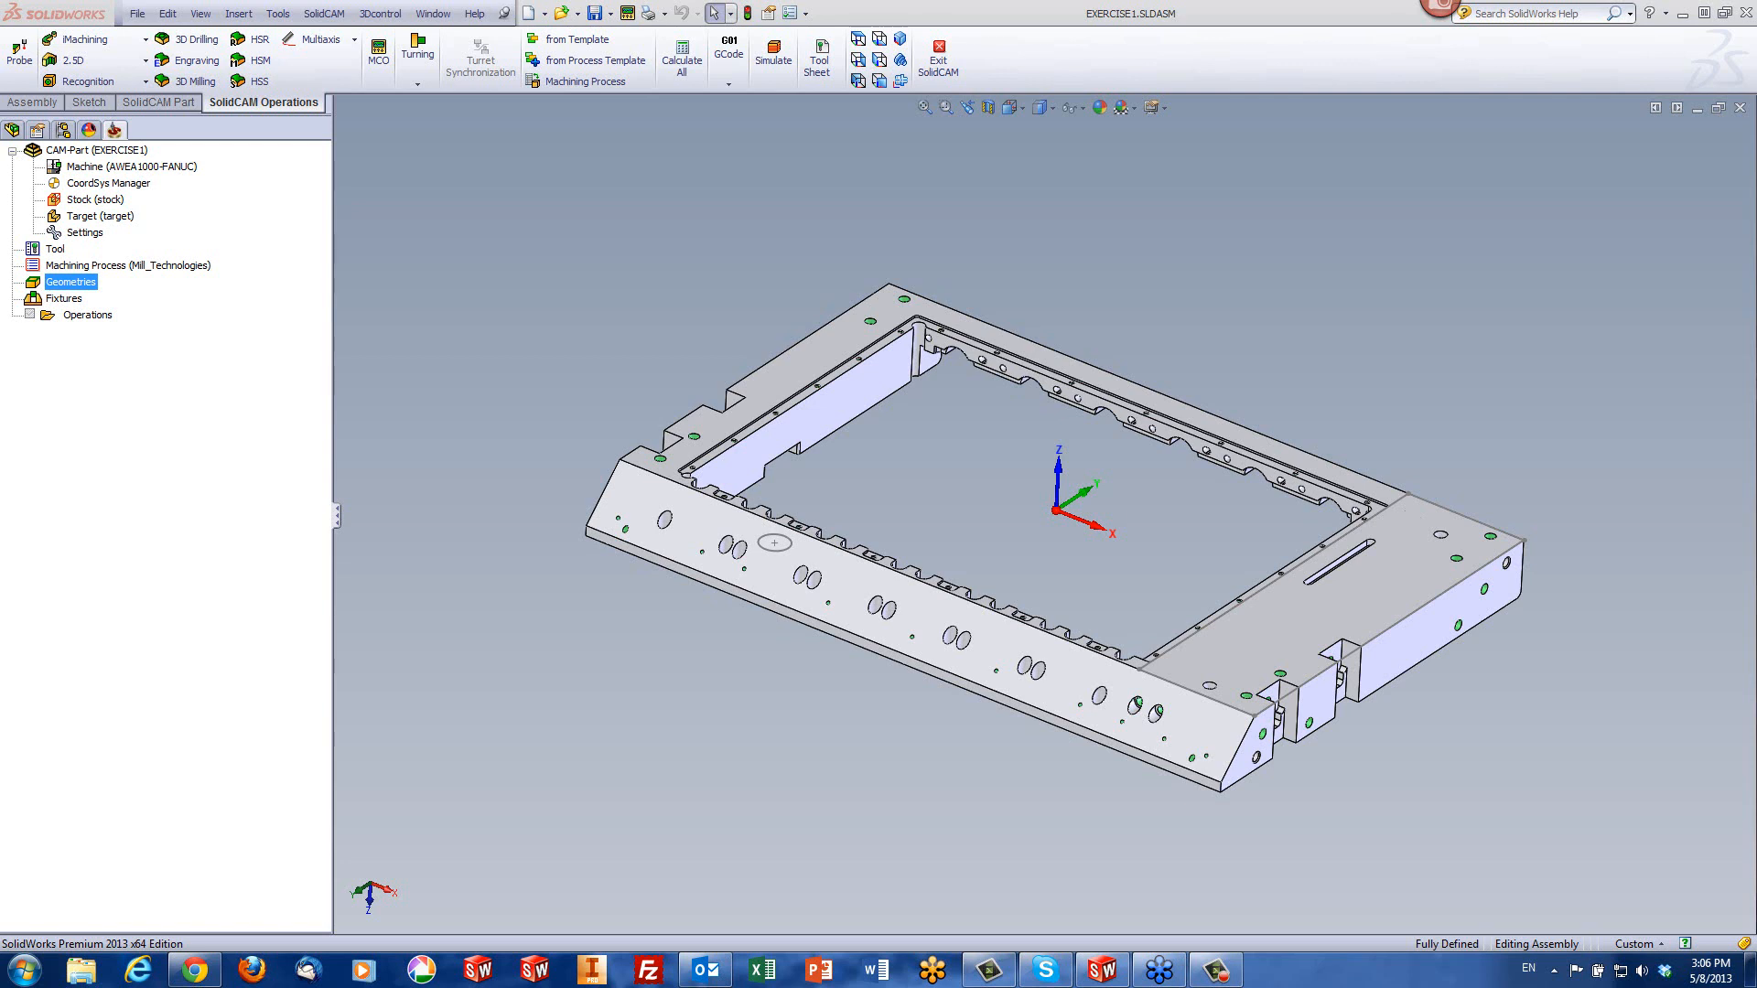
click(699, 536)
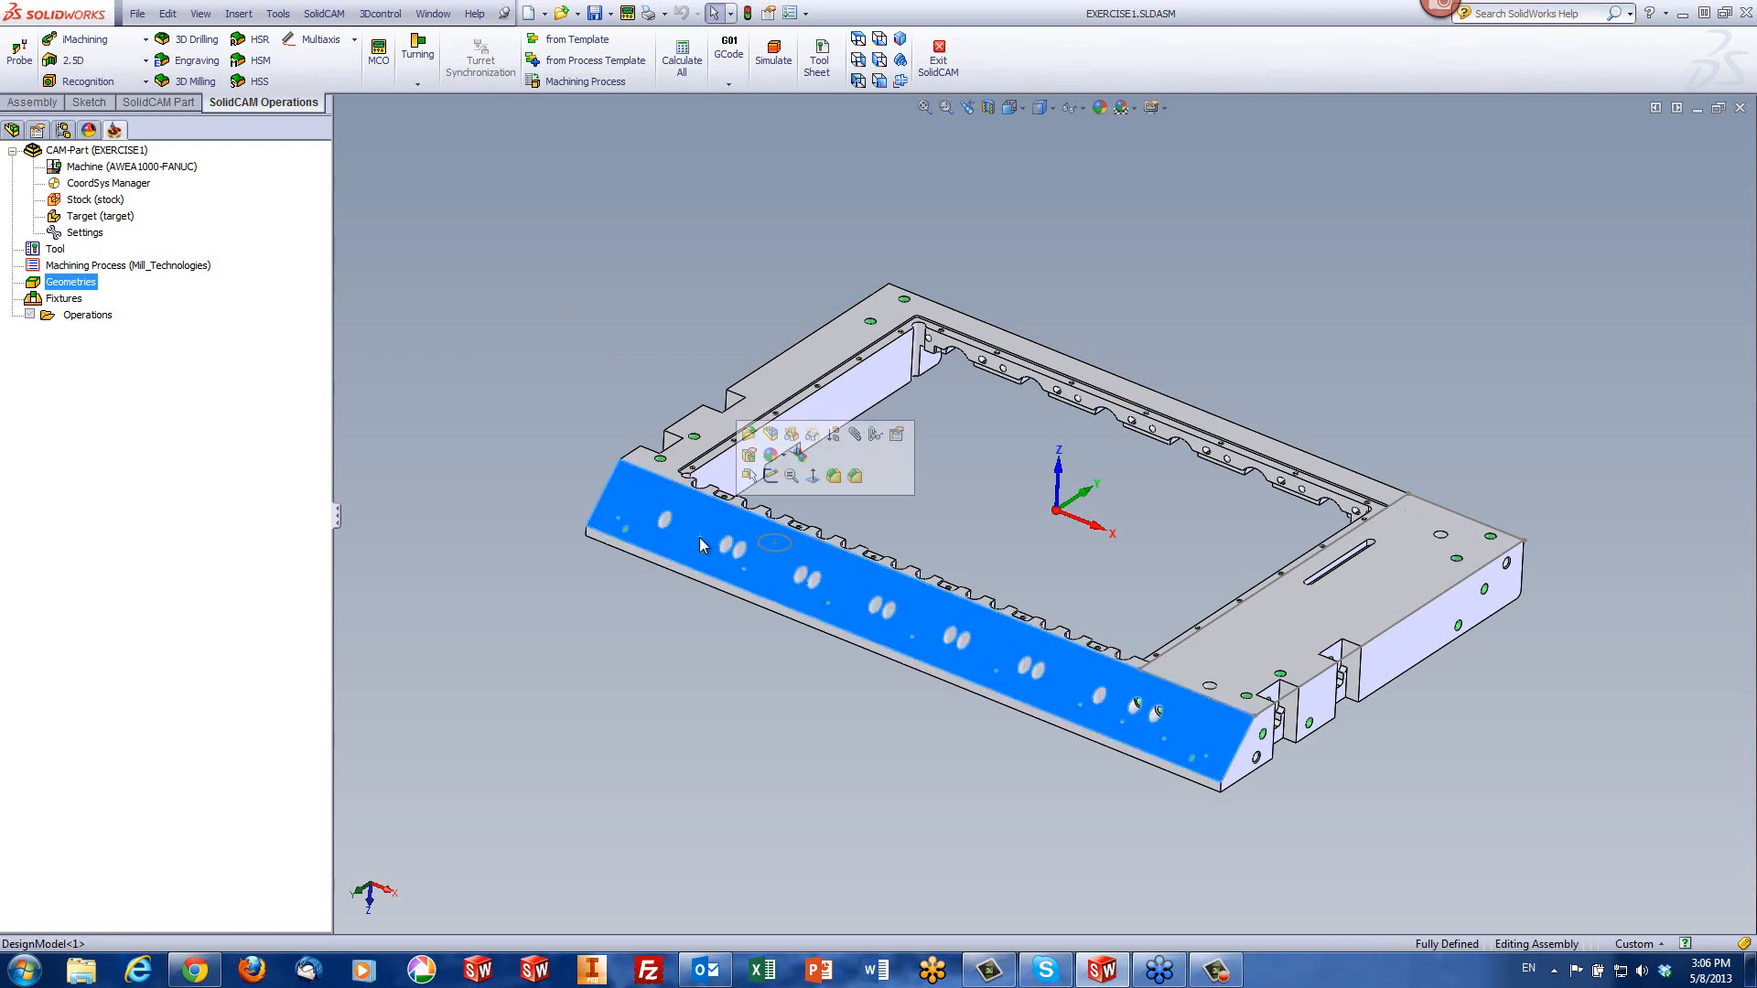
click(411, 383)
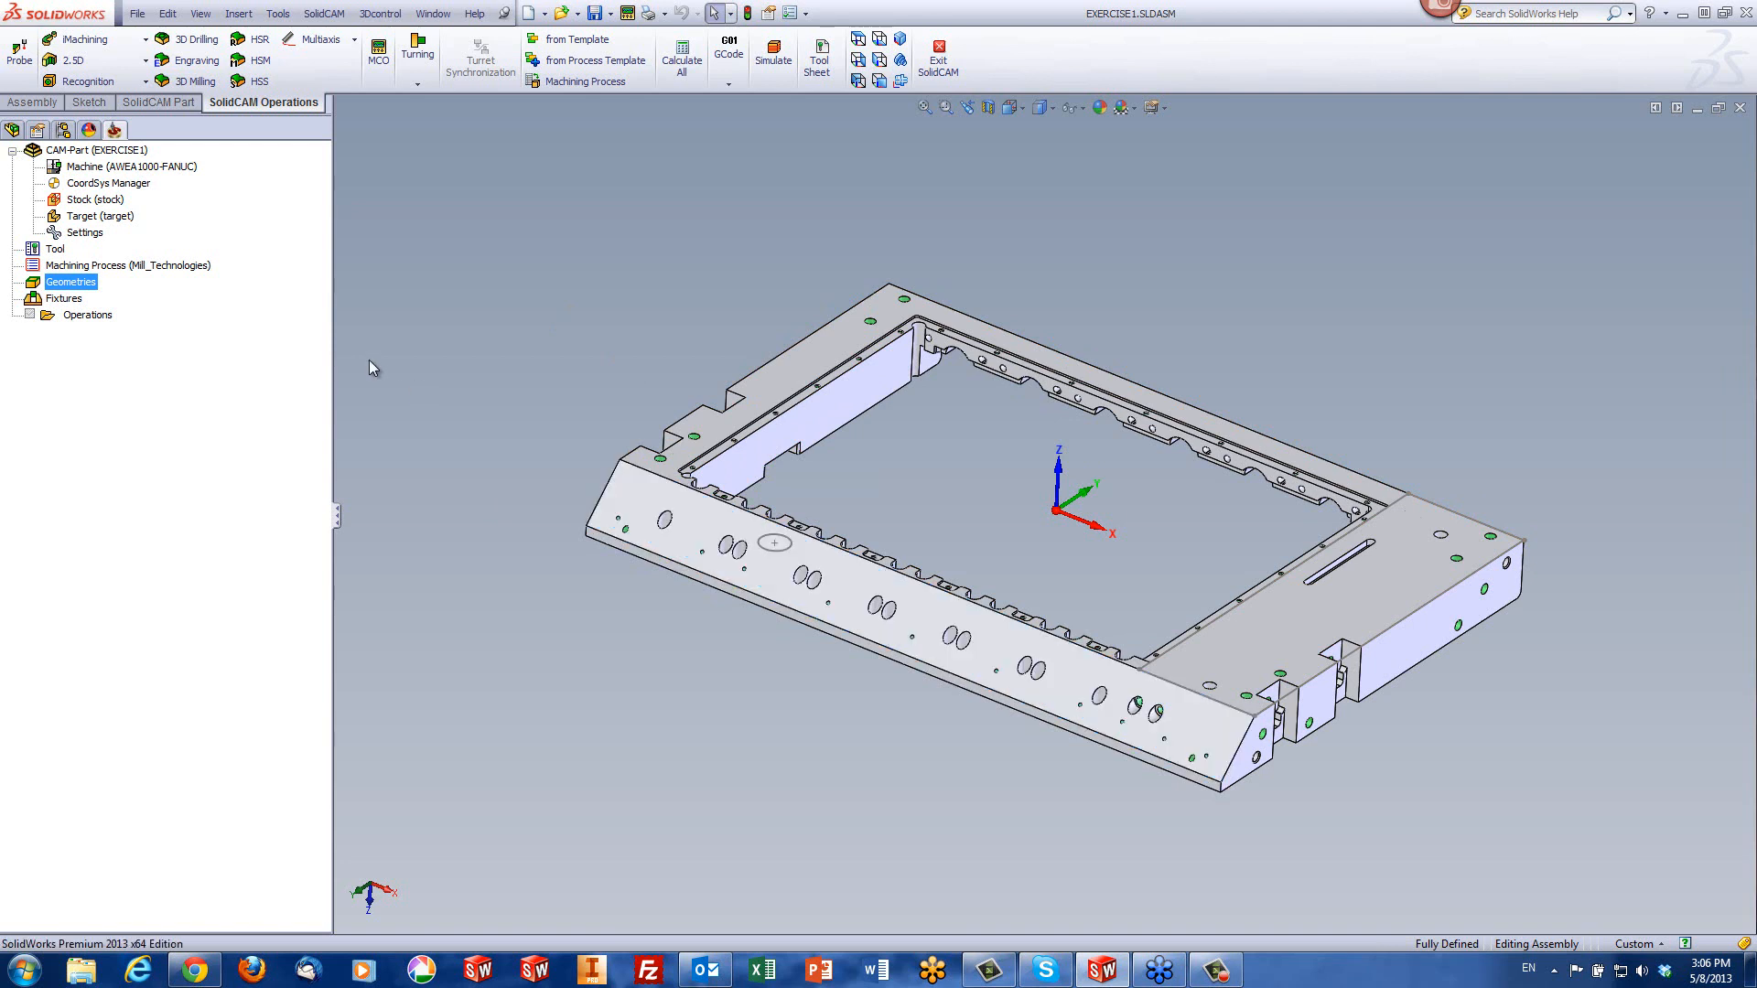
- Create an HSS operation using the Parallel cuts Constant Z technology
click(266, 81)
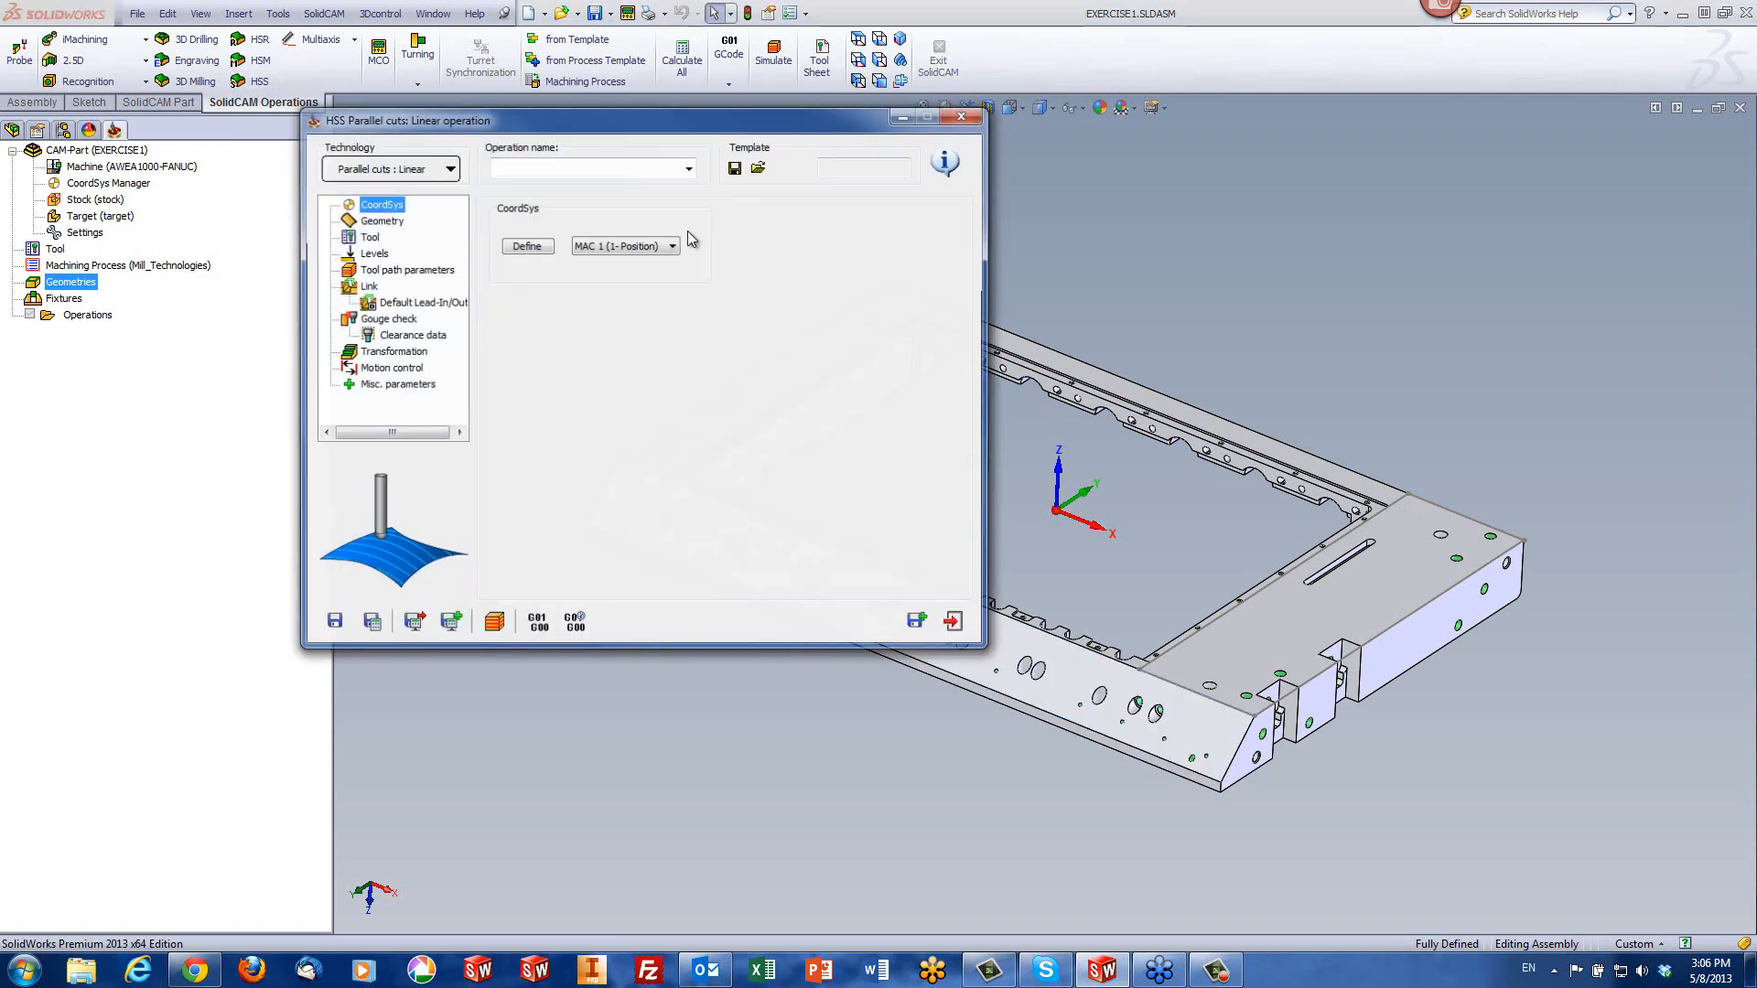
click(421, 173)
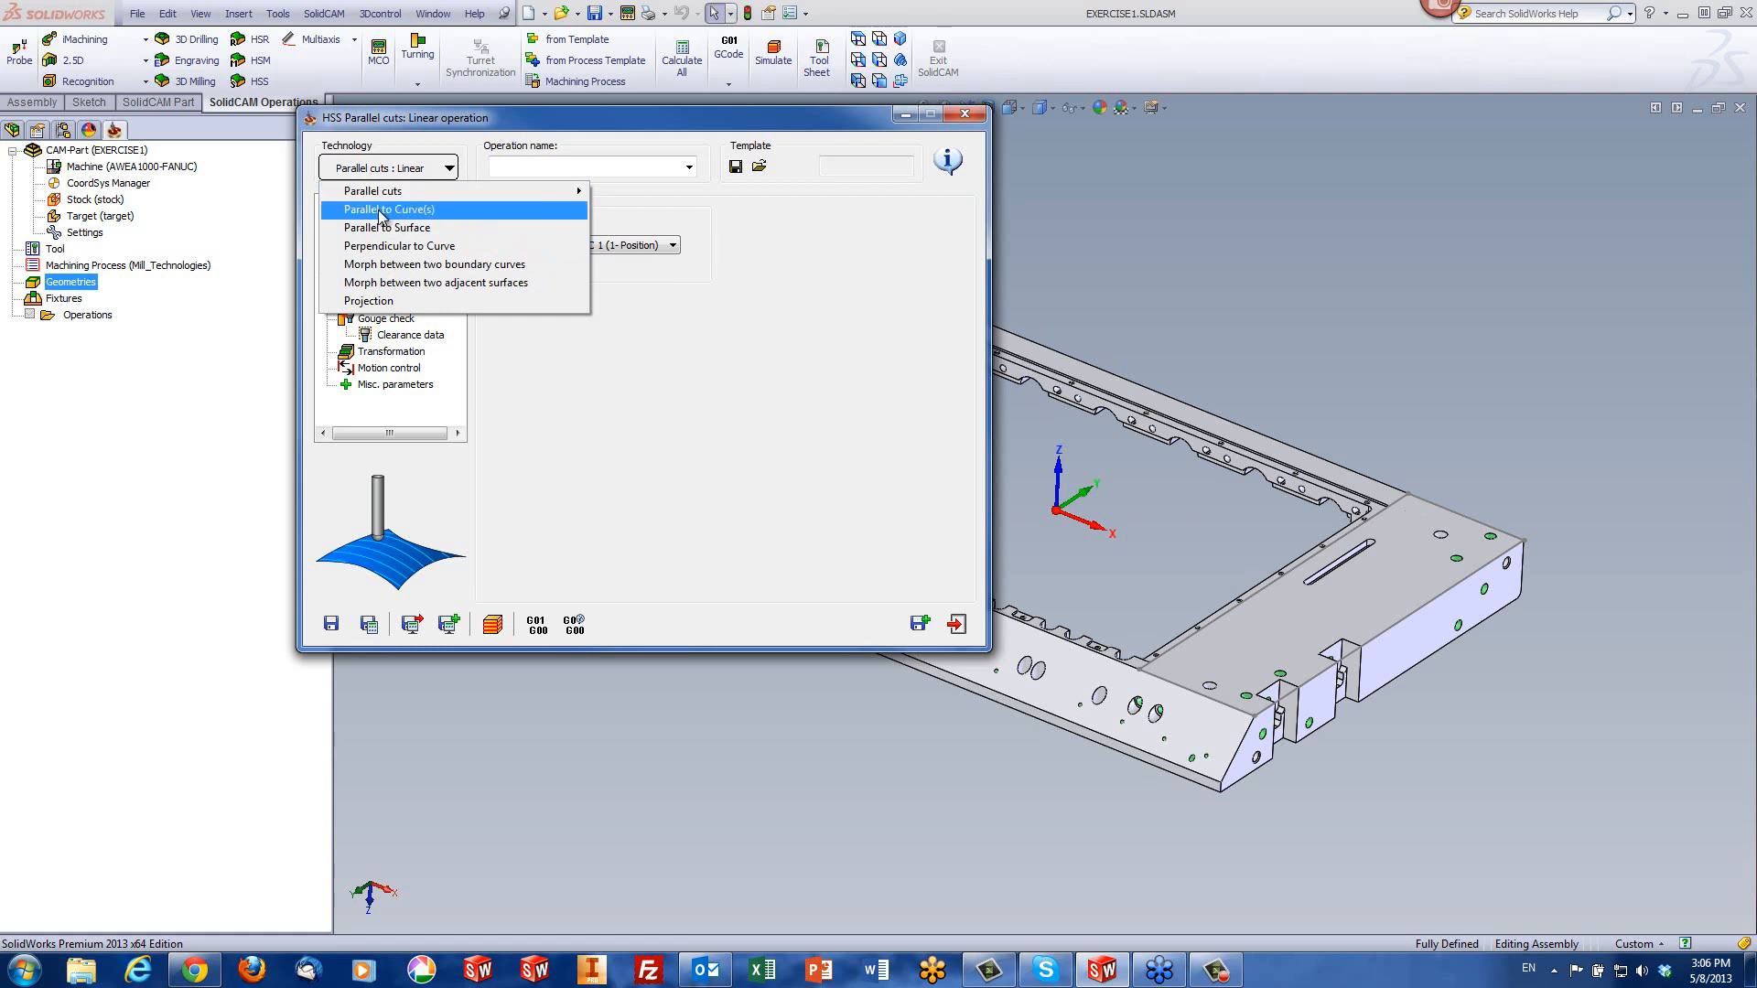
mouse_move(391, 197)
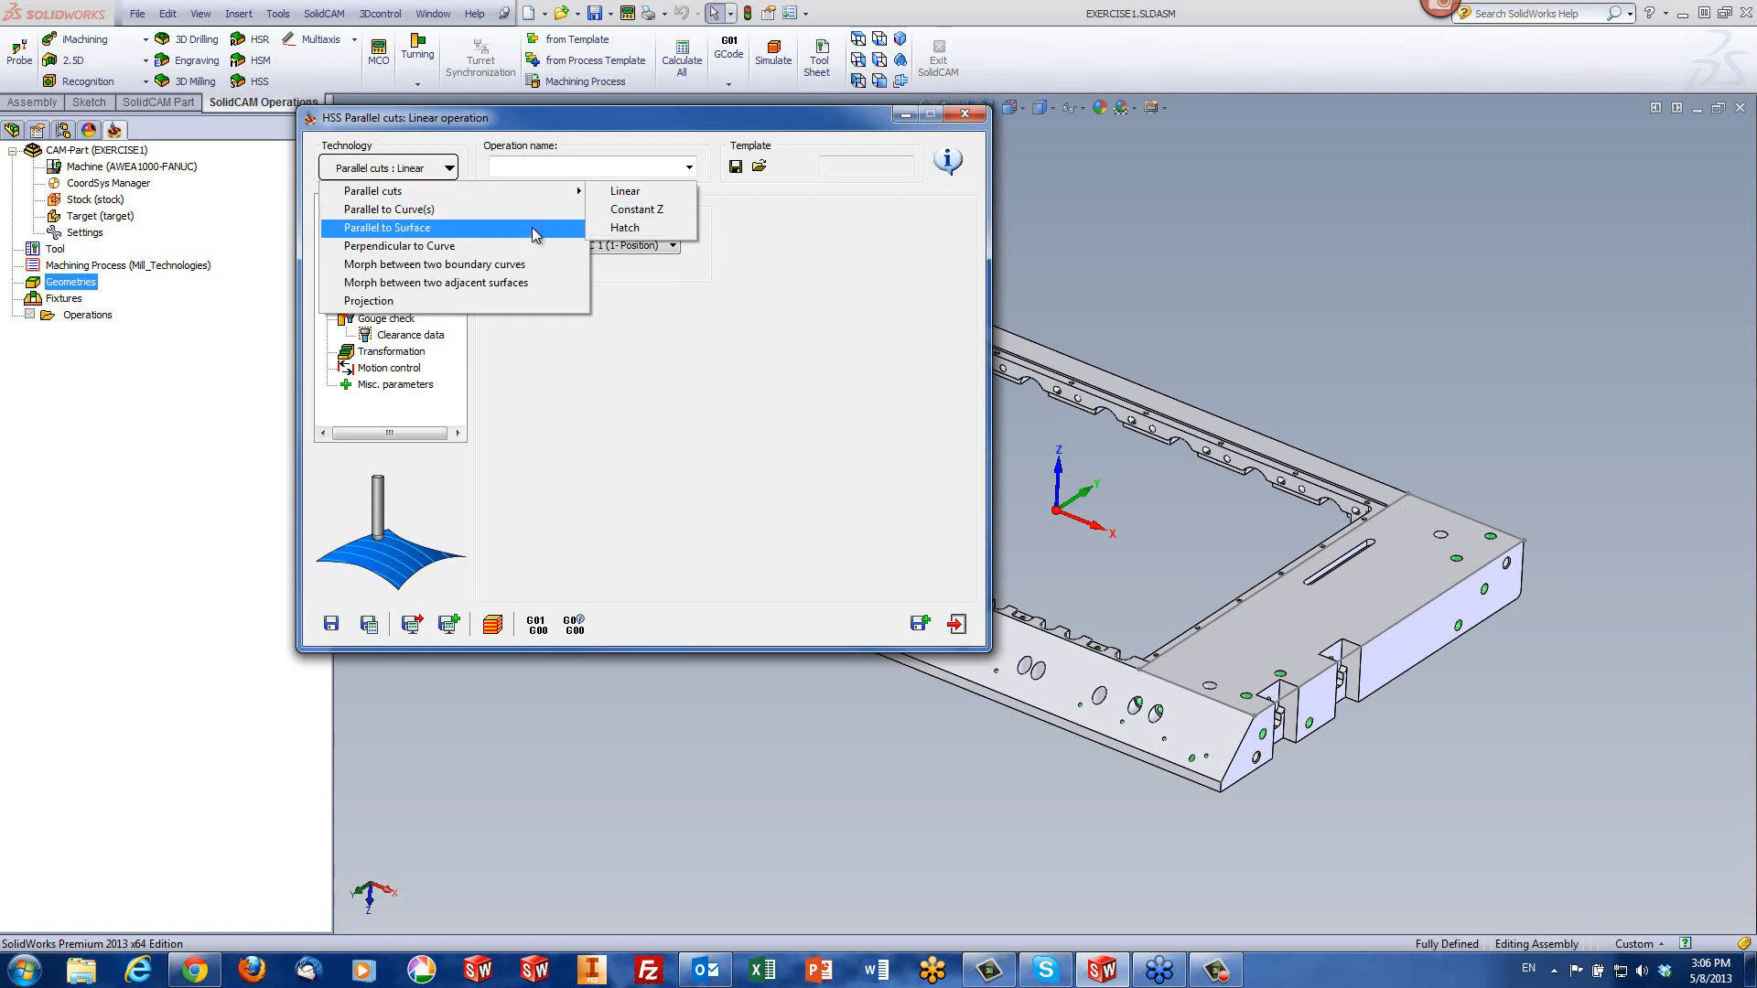
click(821, 253)
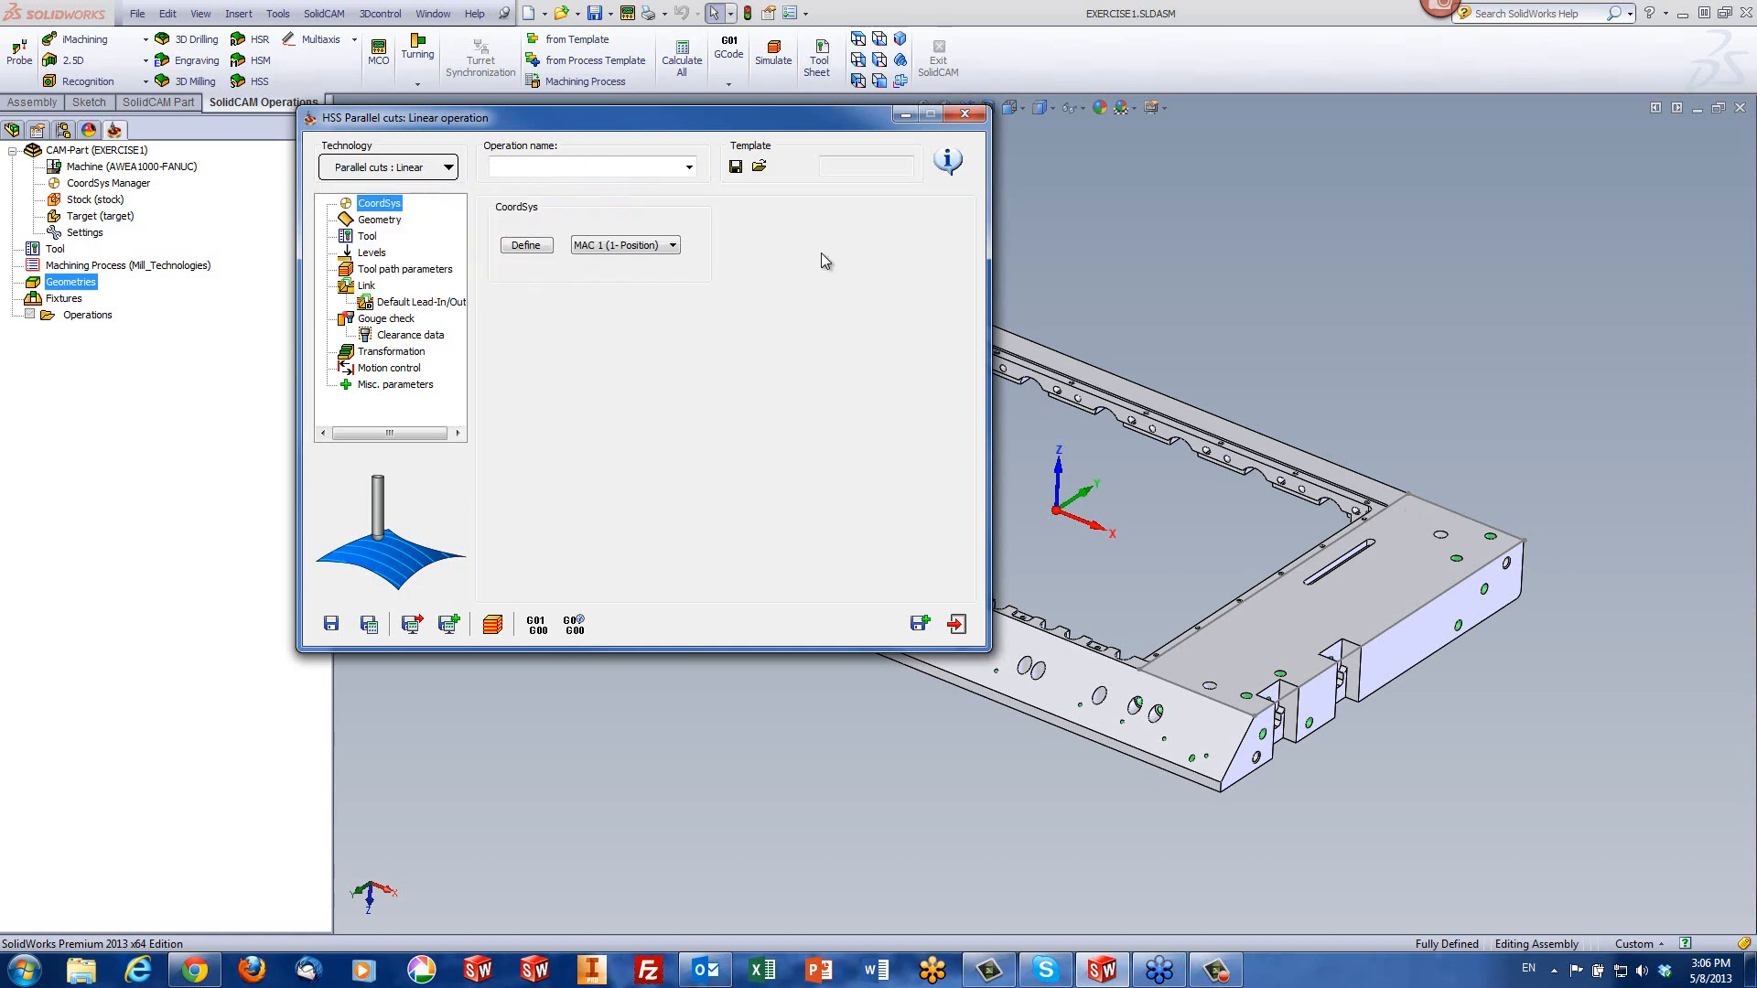
click(358, 171)
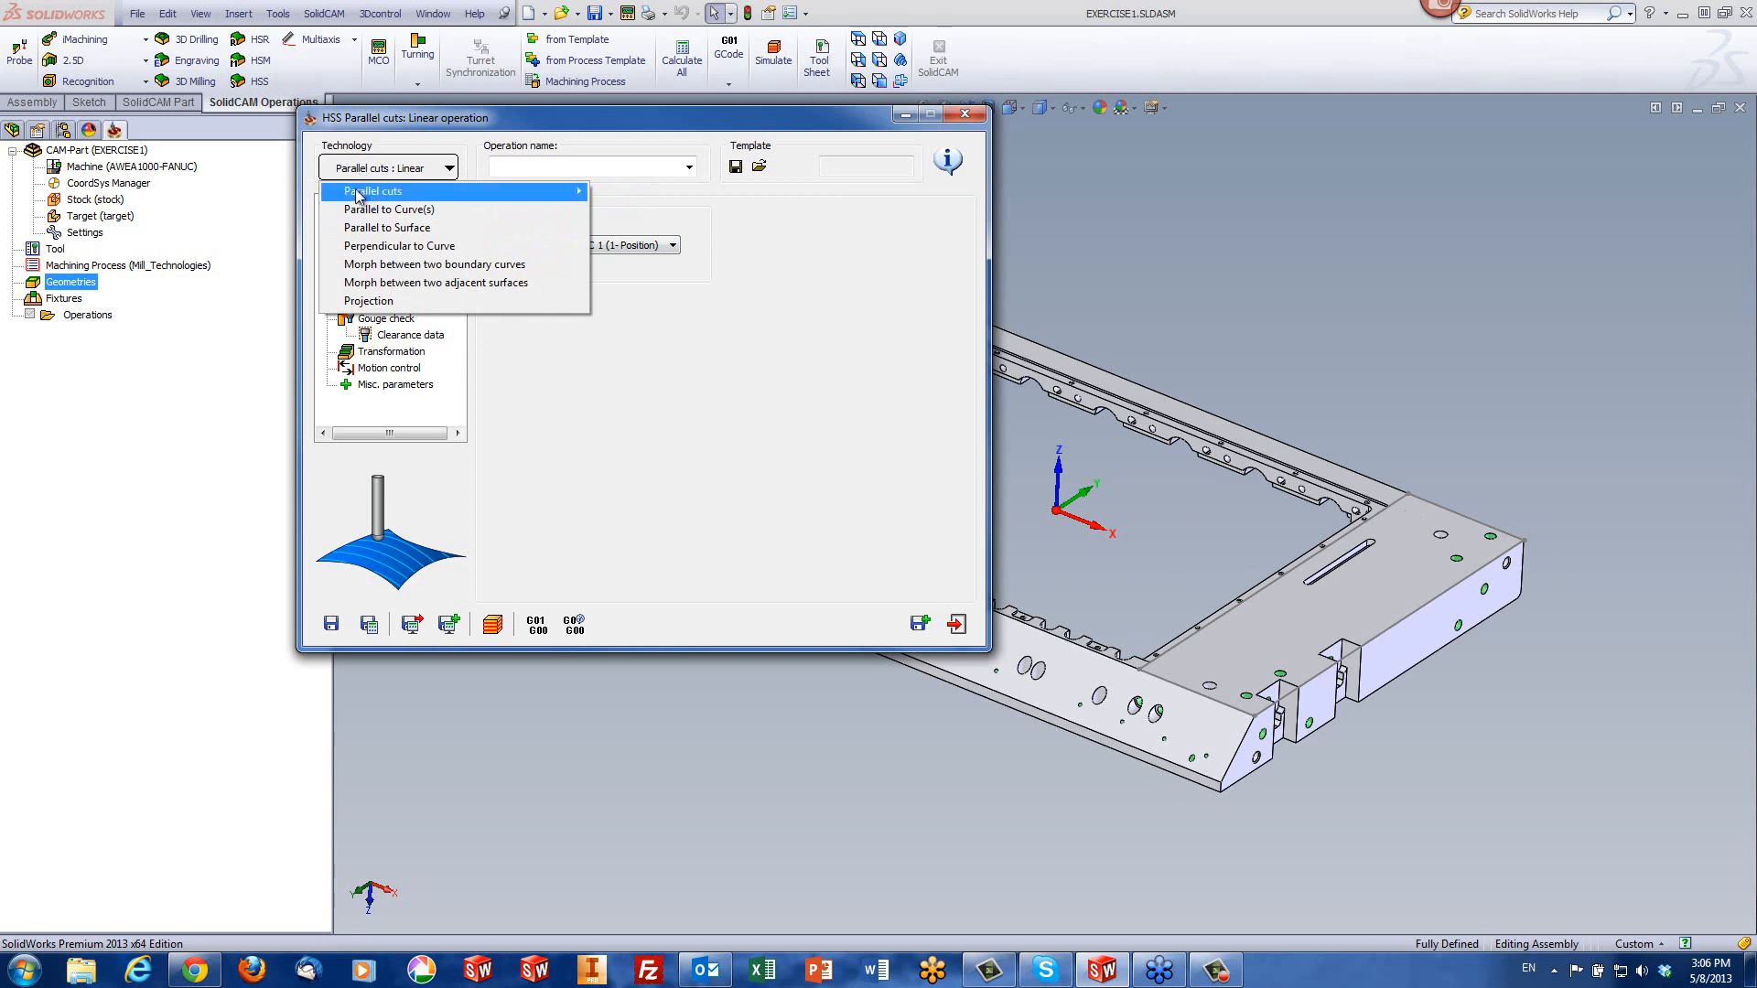
mouse_move(358, 196)
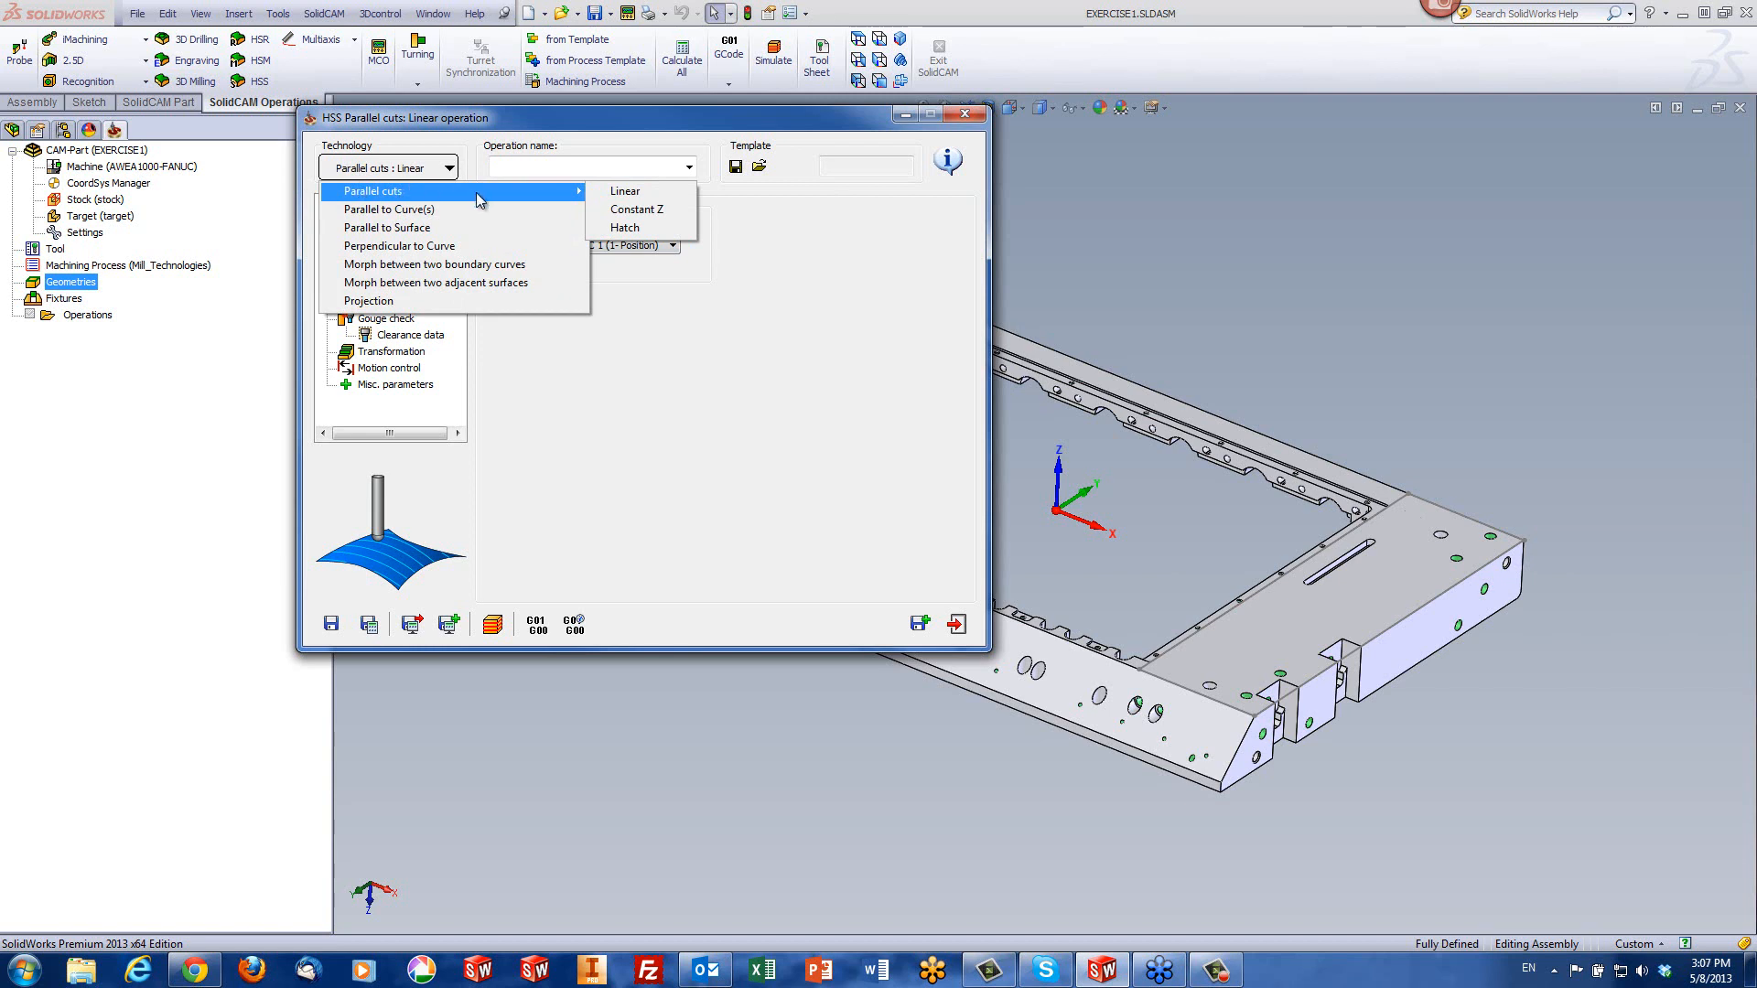
click(652, 213)
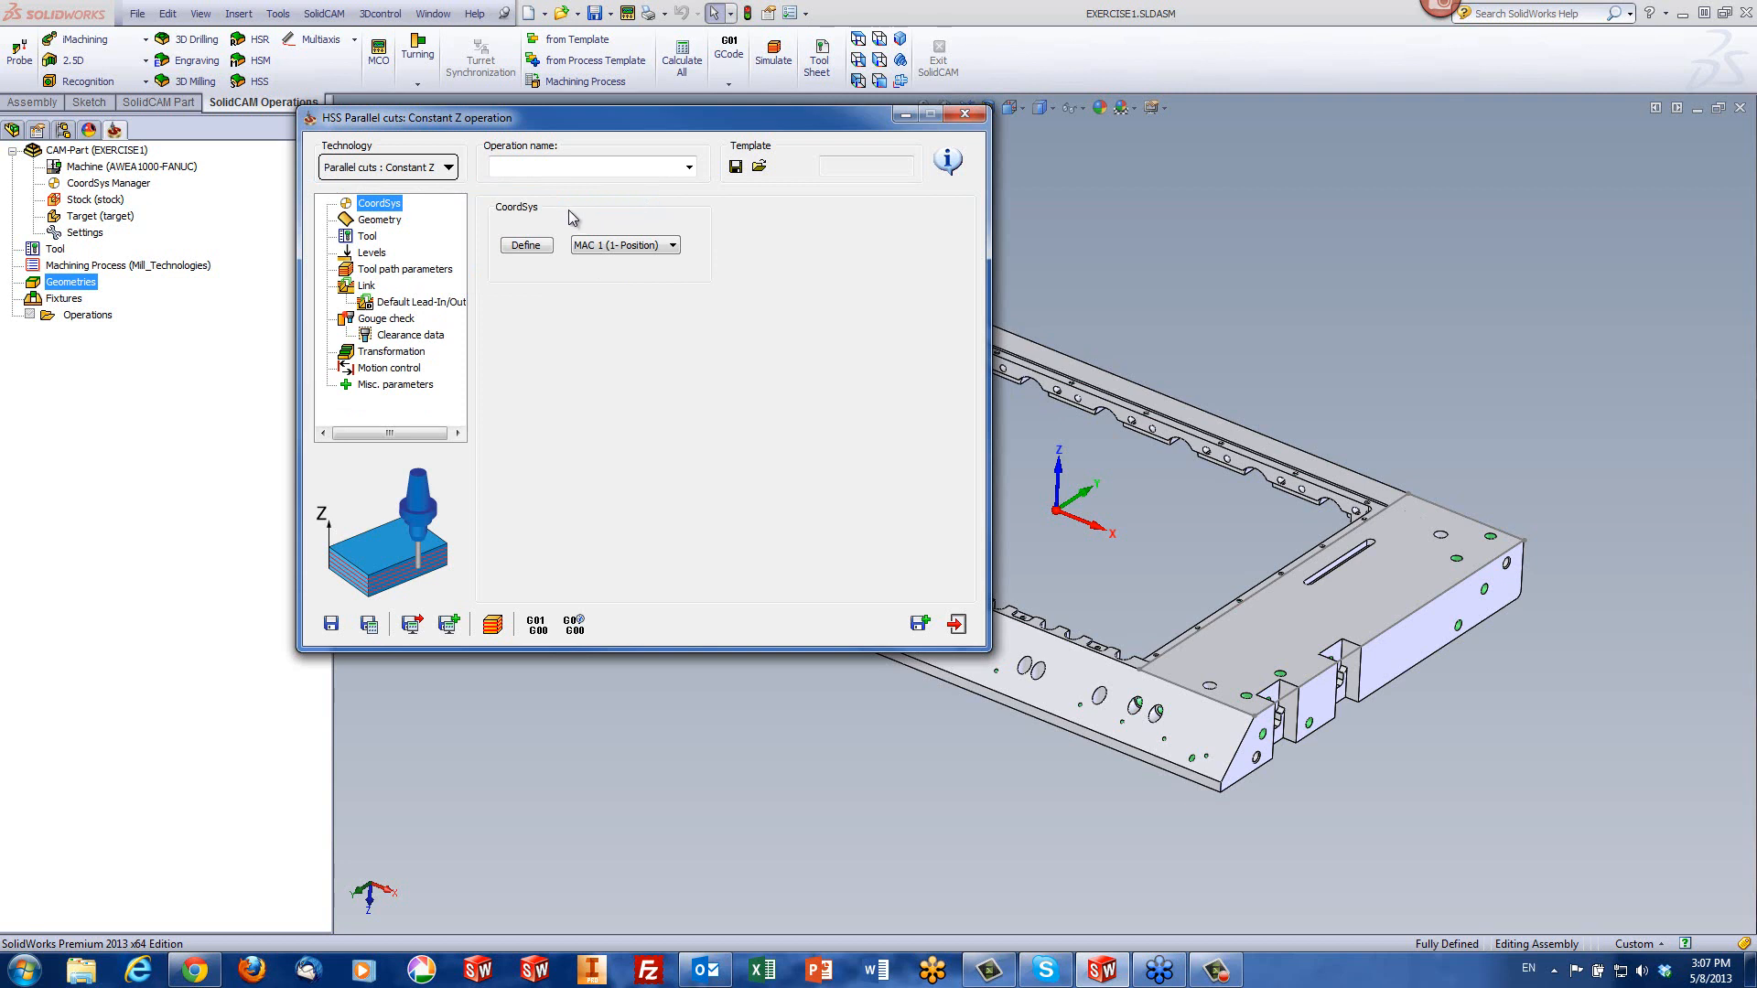
- Define the drive surface geometry from the long inclined face with the row of holes
click(375, 221)
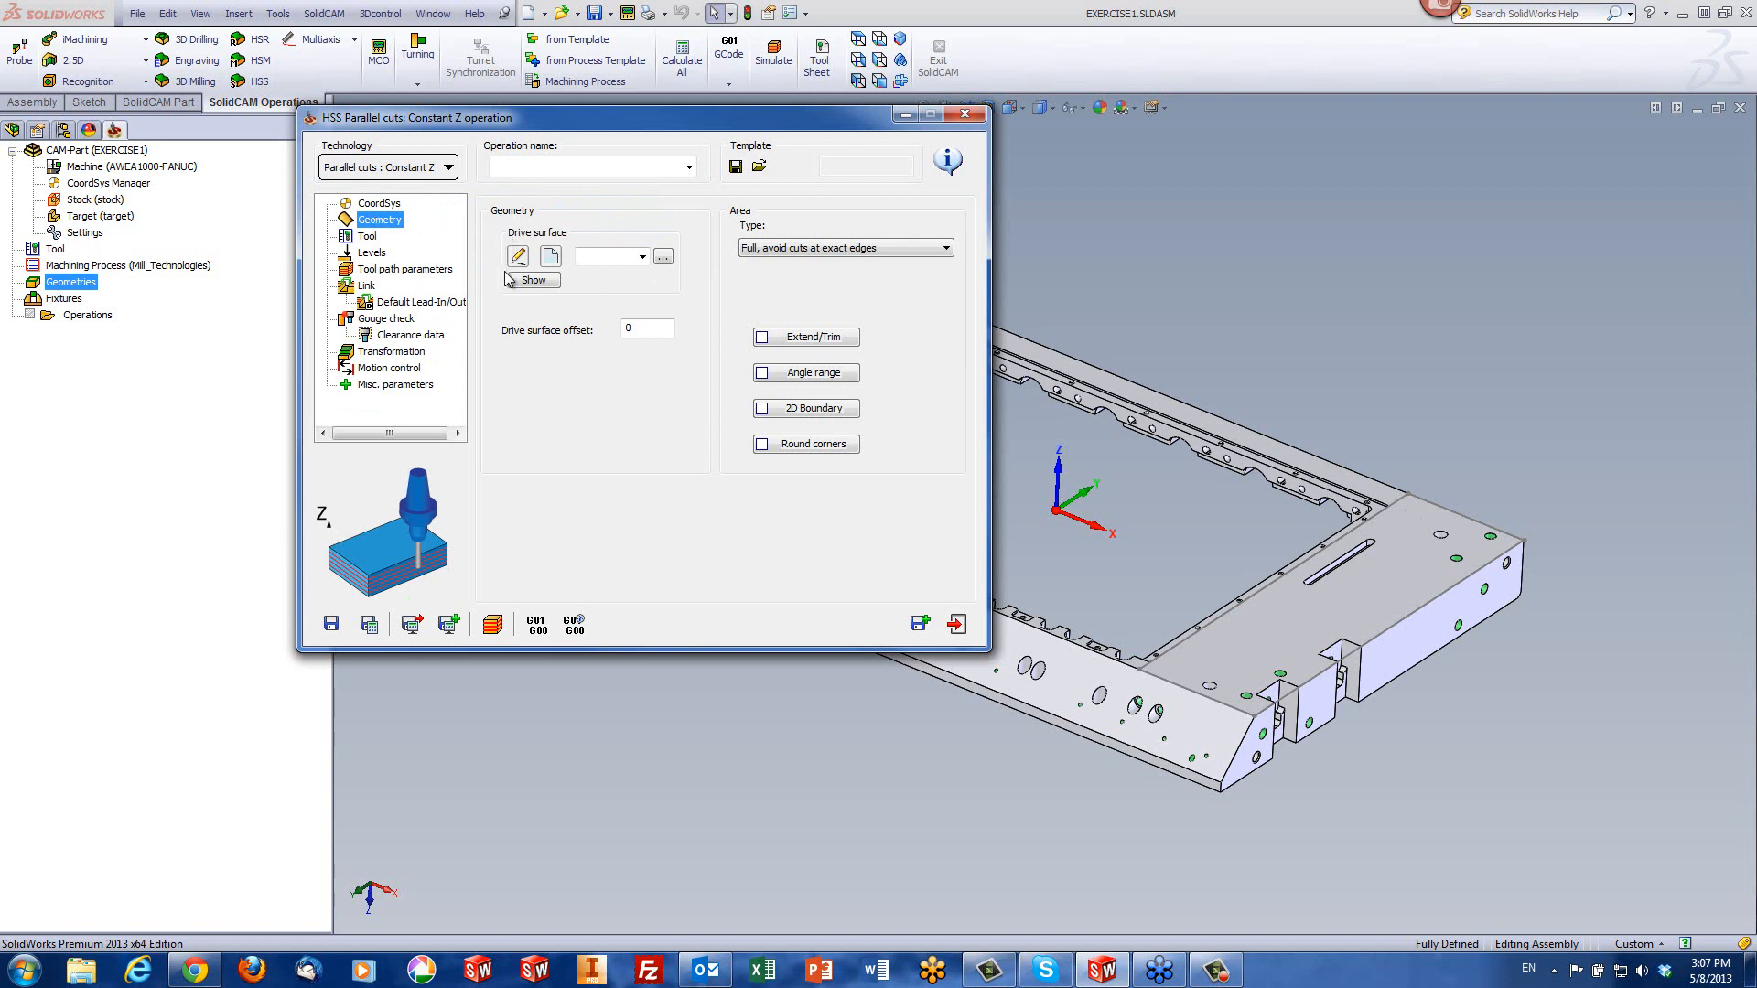
click(550, 257)
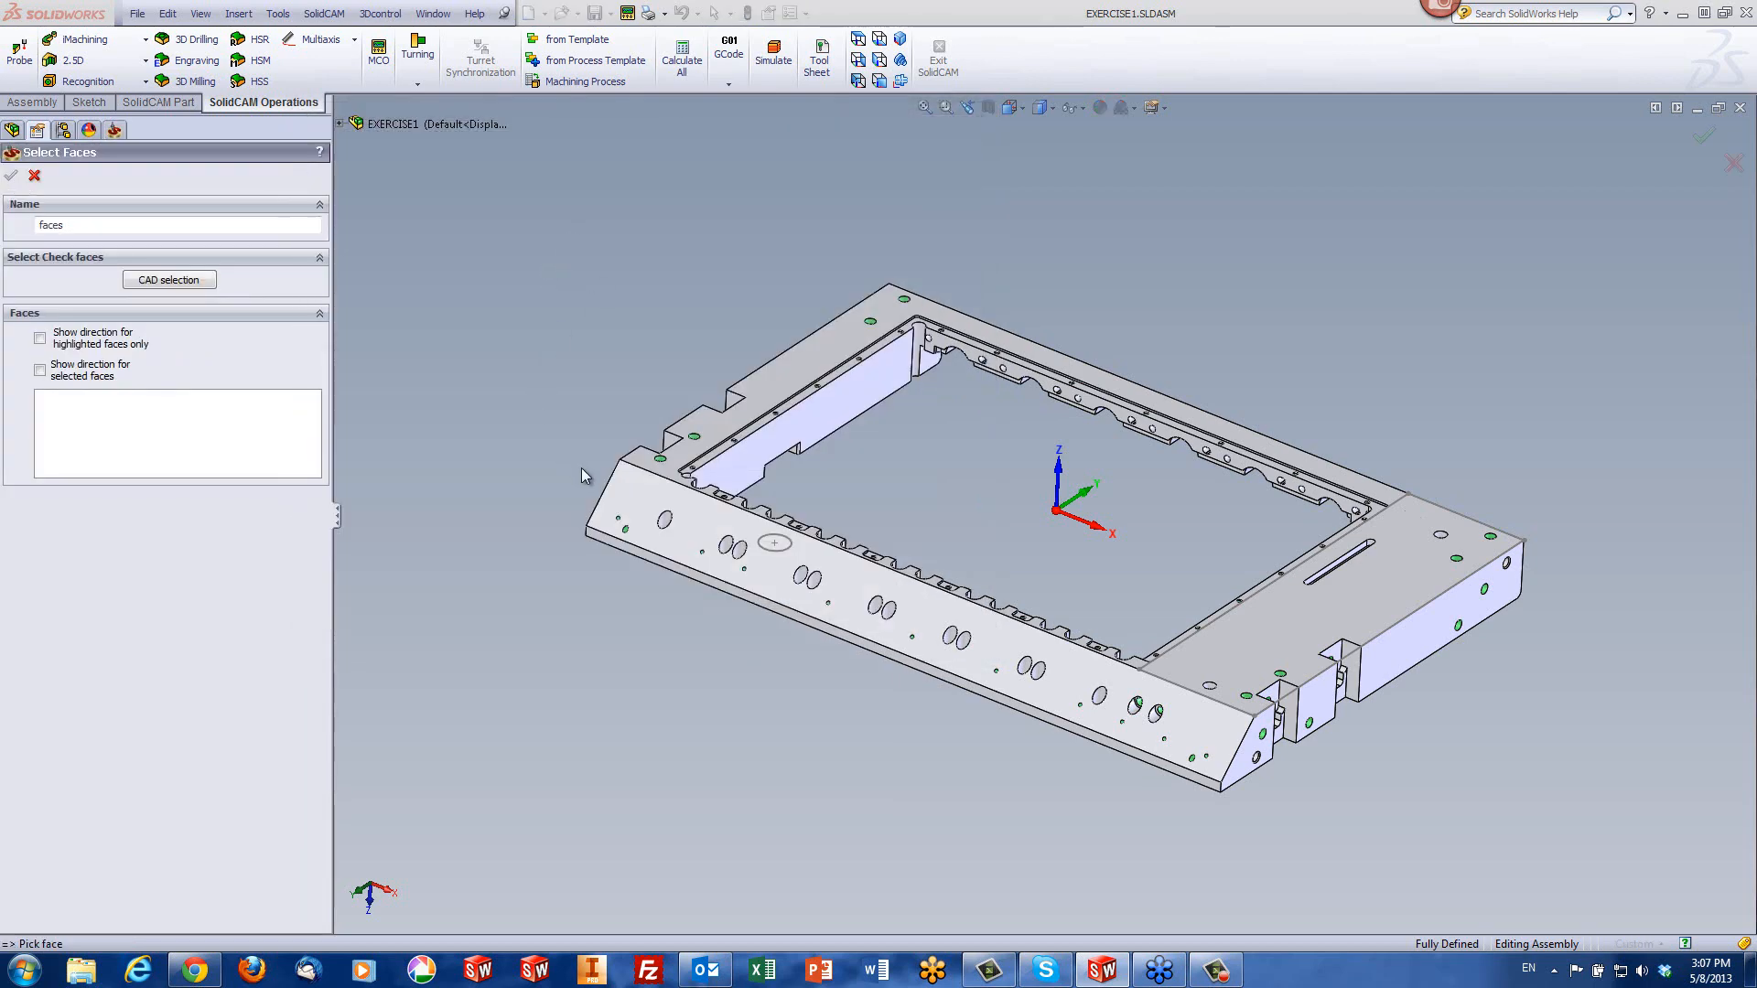
click(617, 482)
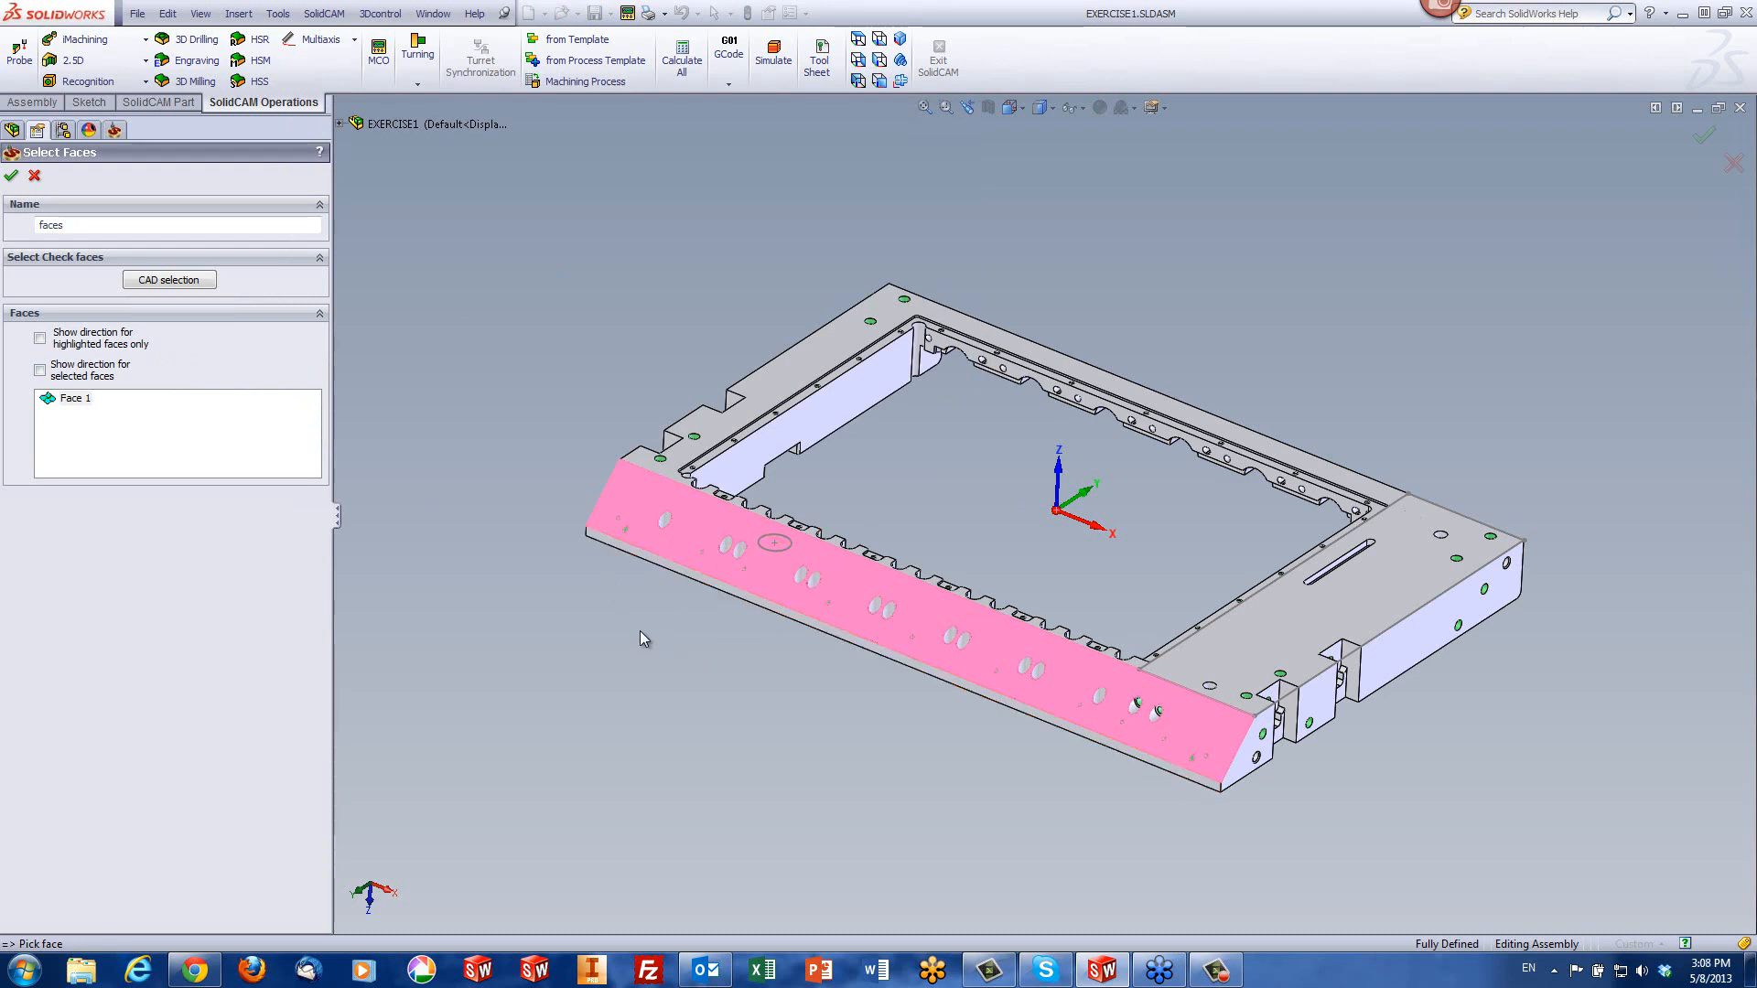
click(12, 176)
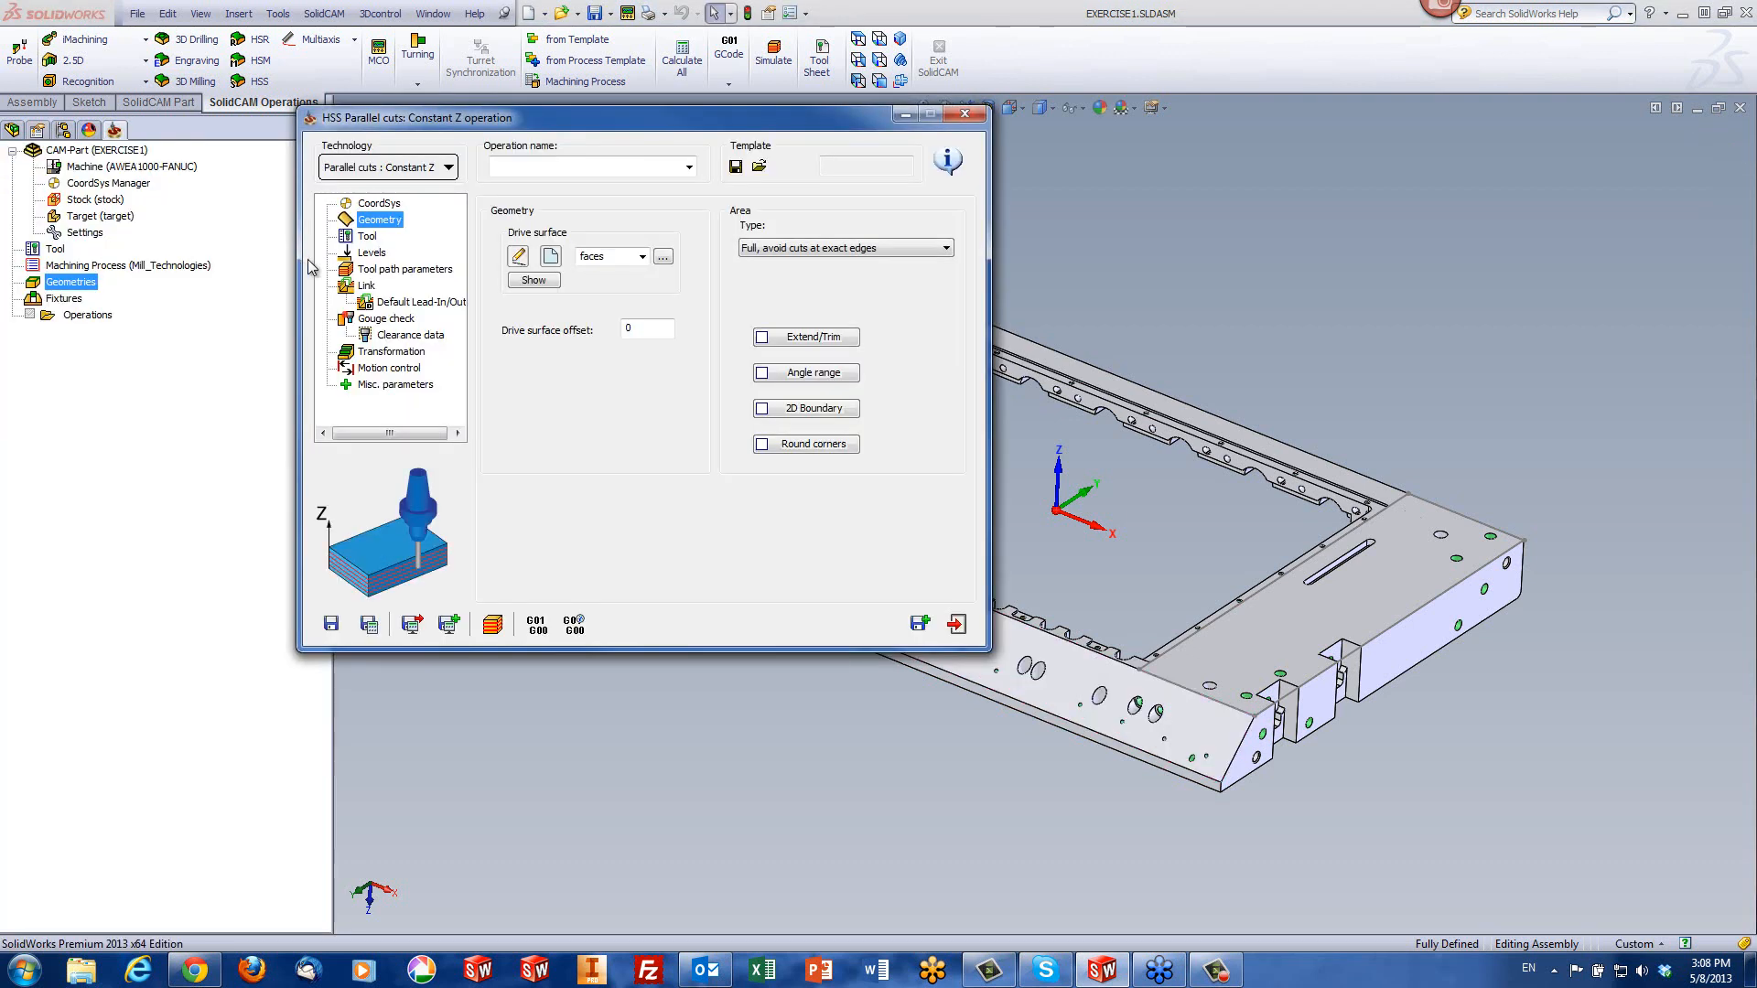
click(647, 327)
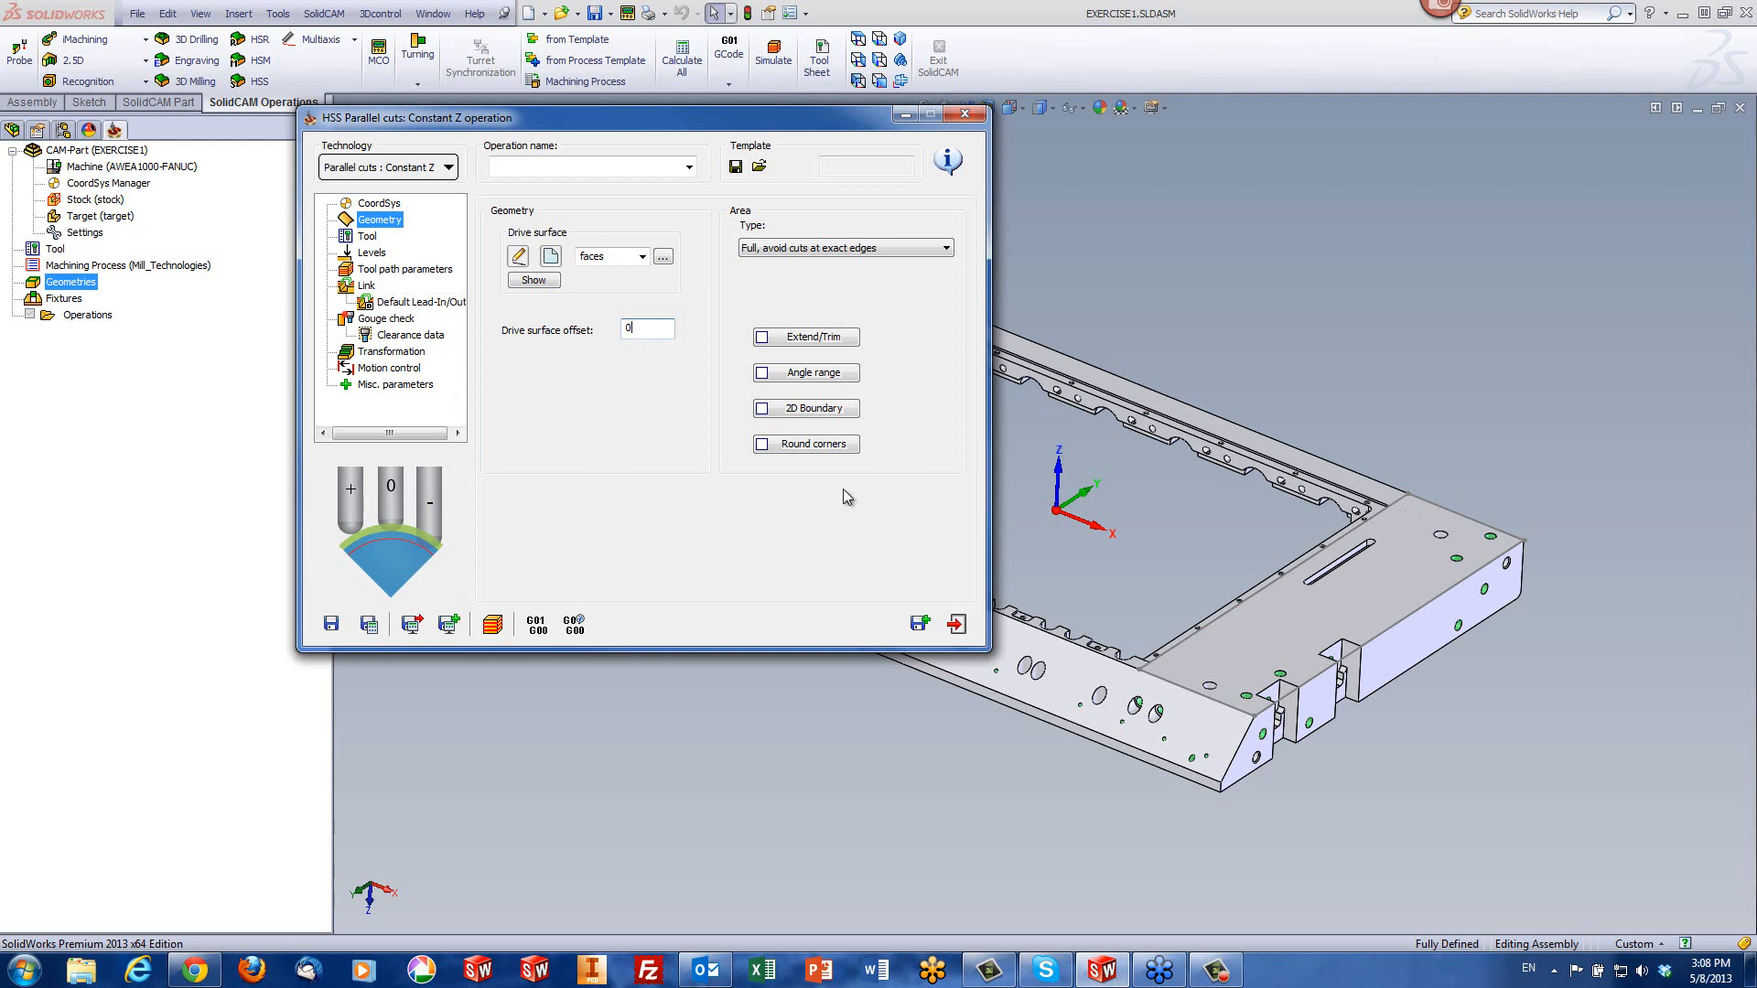
- Assign the 10 mm bull nose mill with 1 mm corner radius to the operation
click(368, 237)
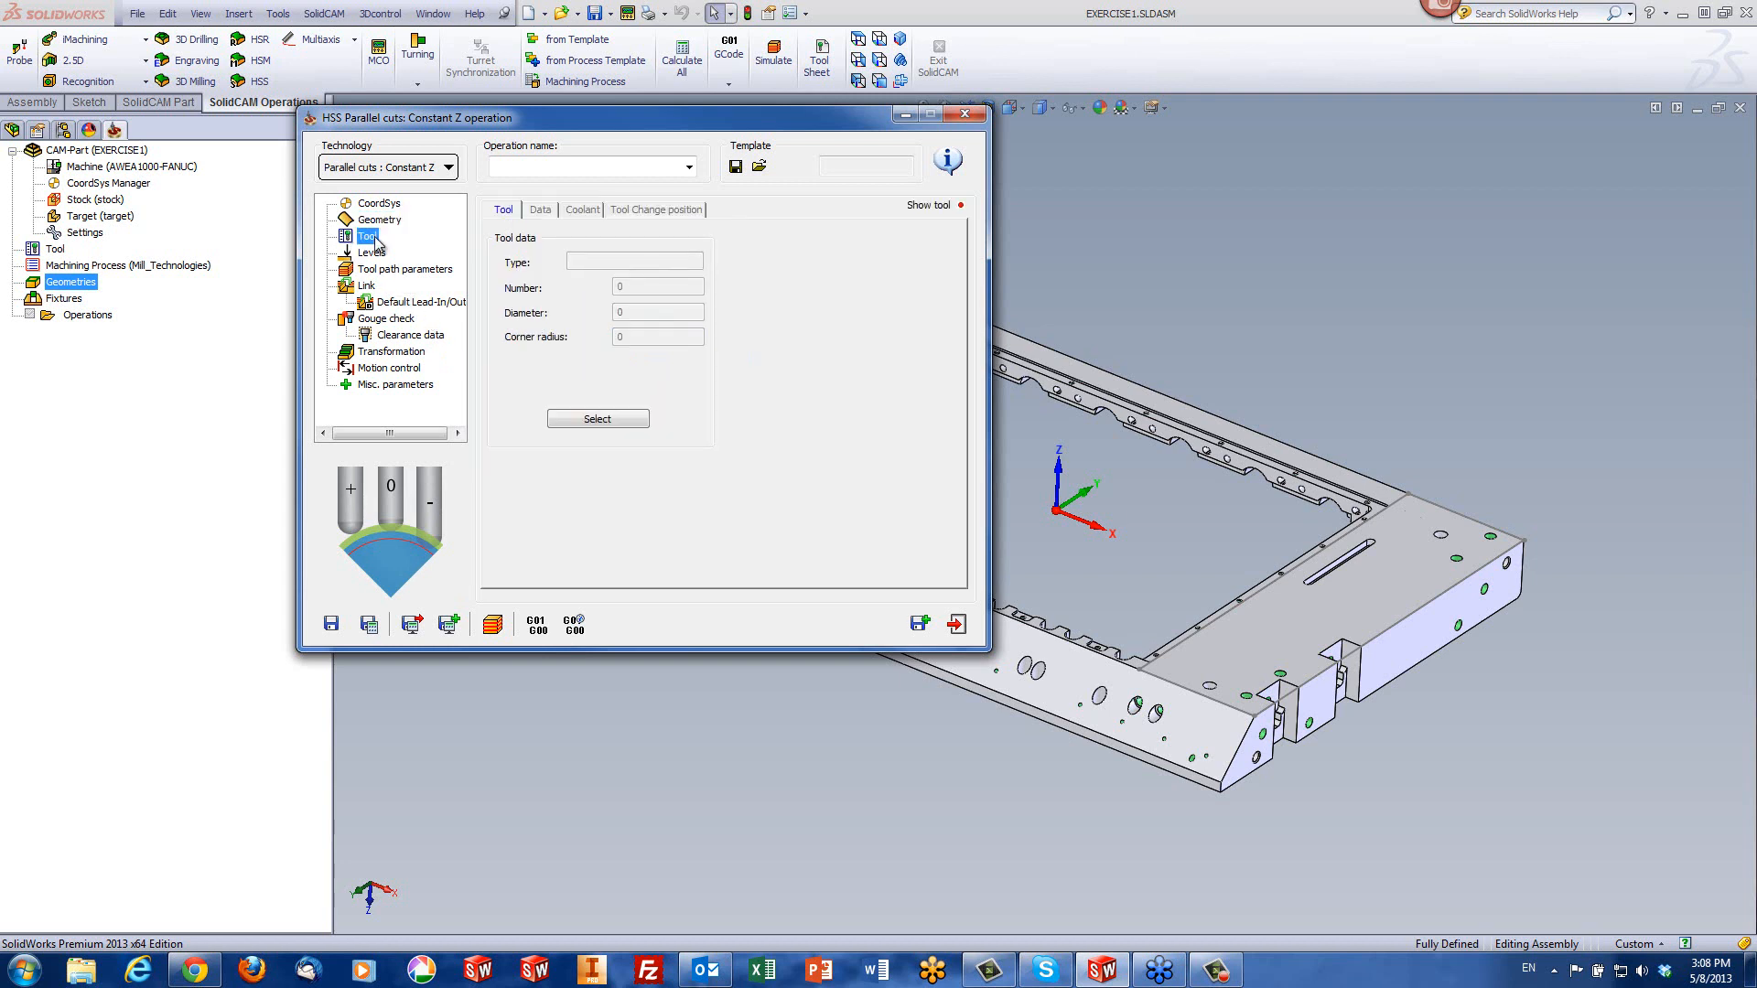
click(589, 419)
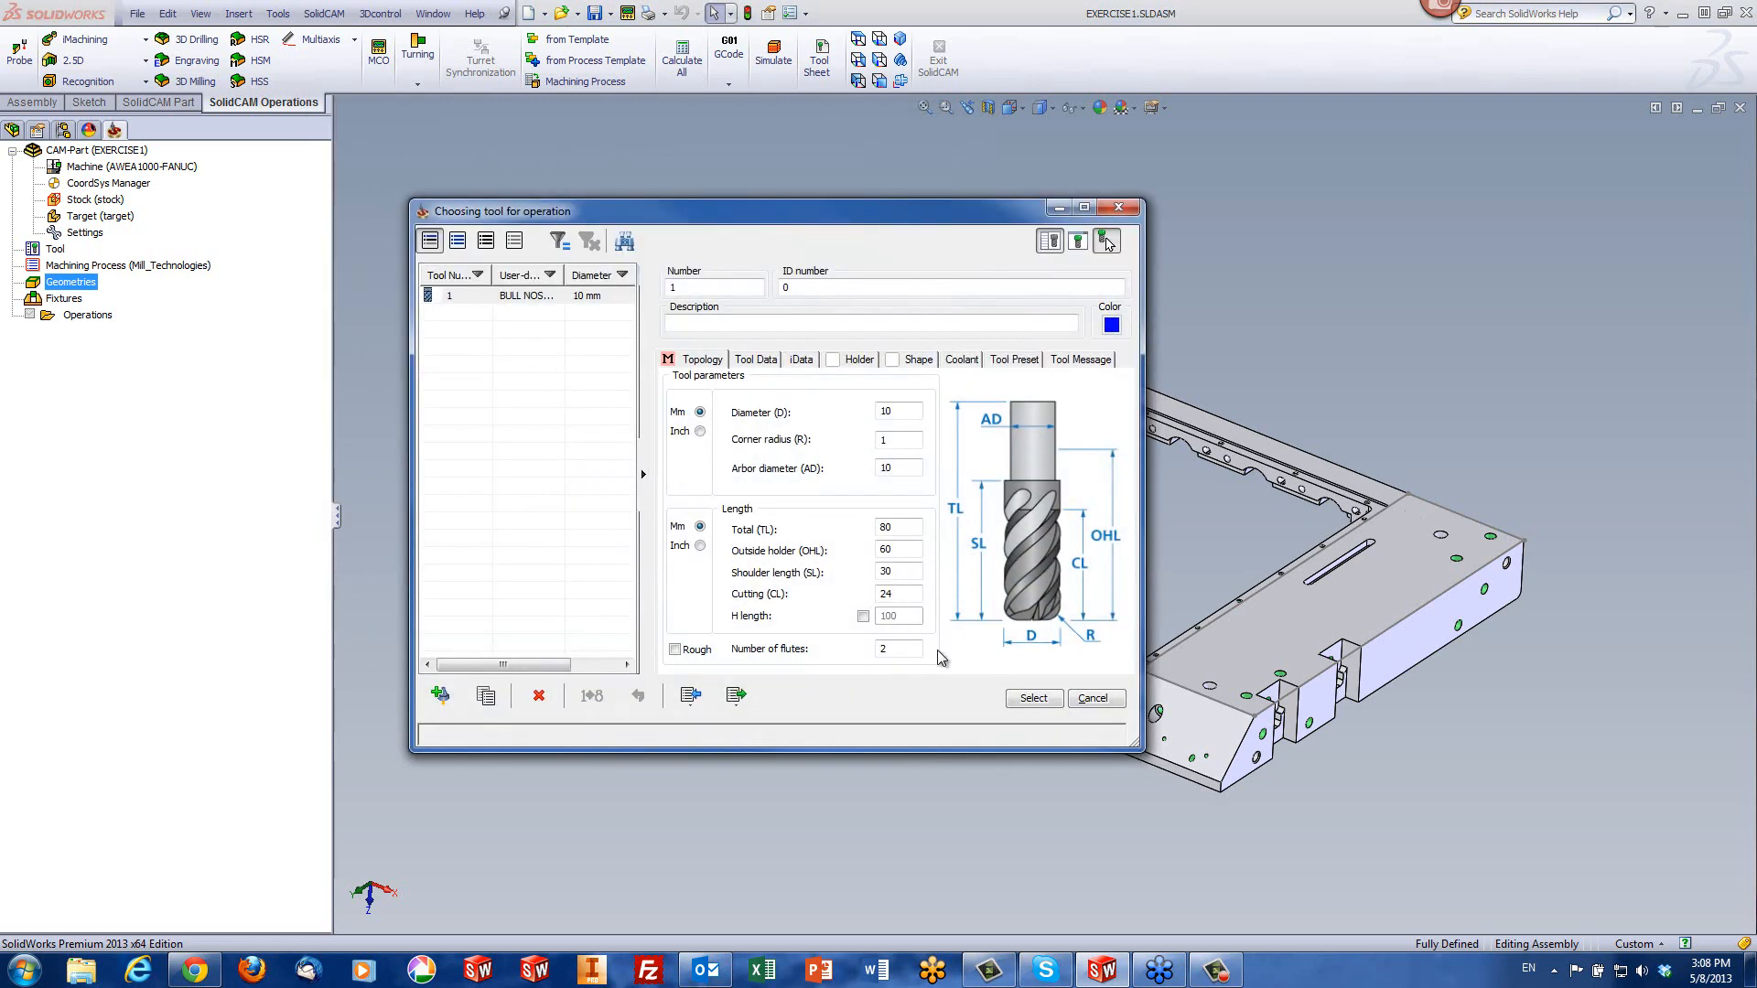
click(1043, 699)
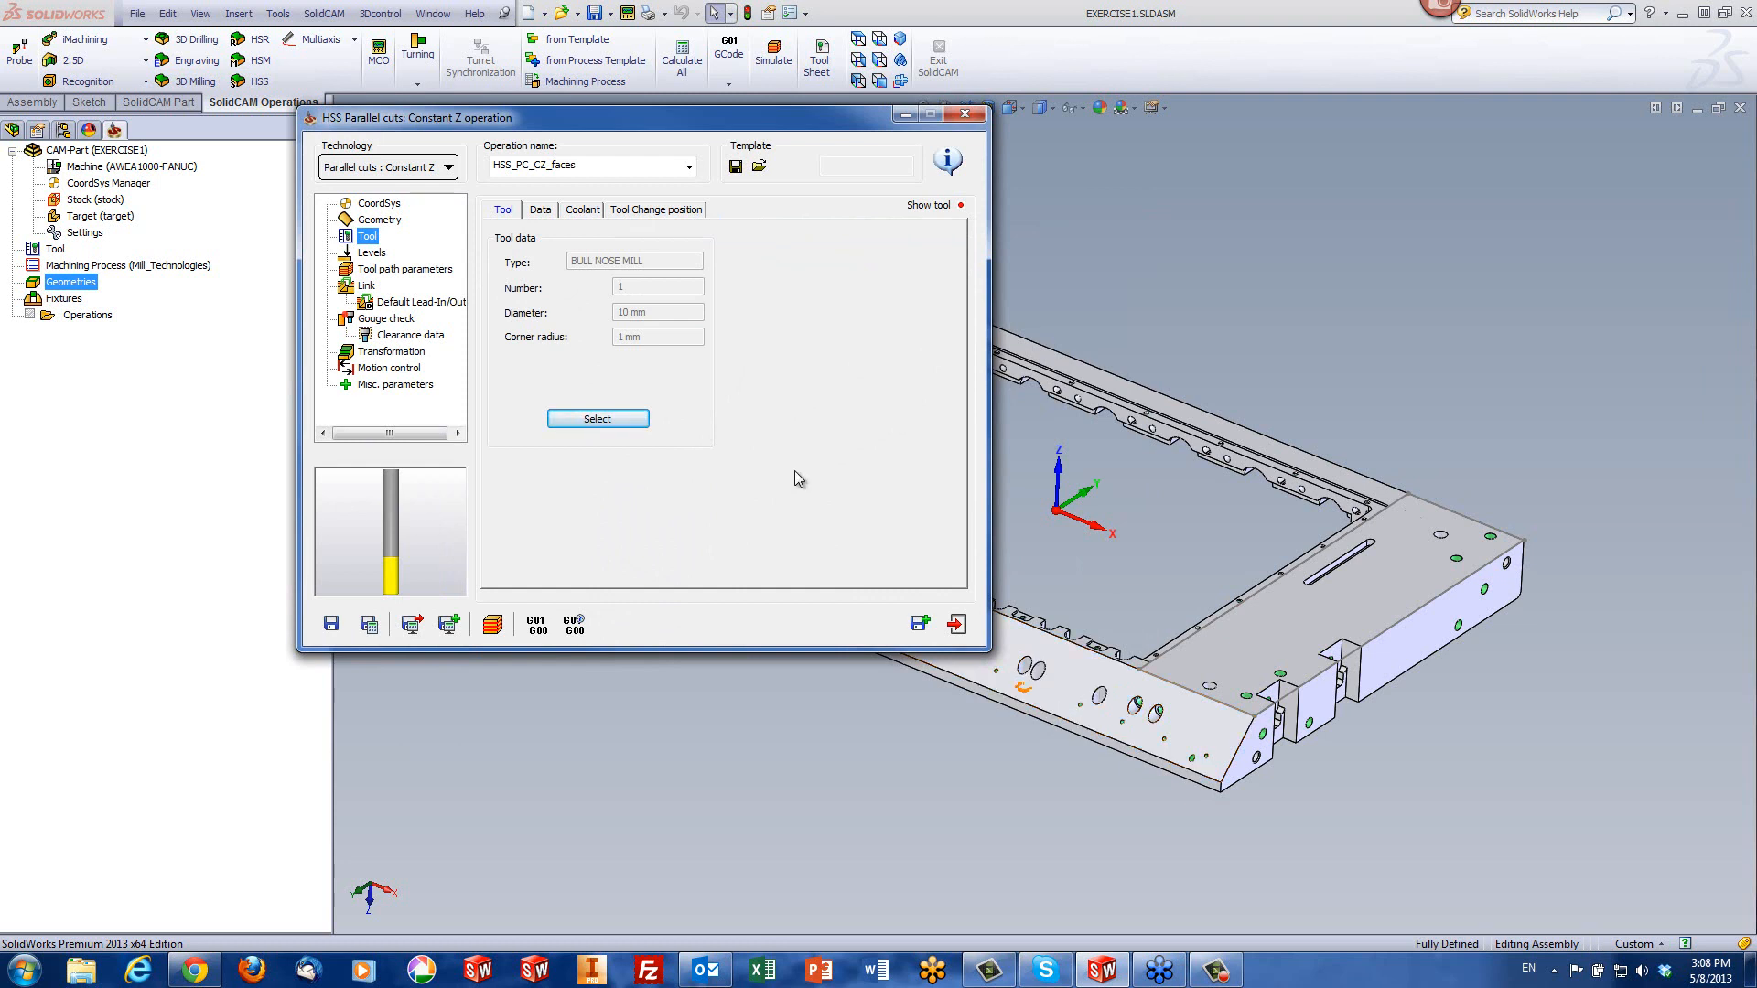
- Review the operation's clearance levels and its surface quality settings for maximum step over and edge merge distance
click(371, 255)
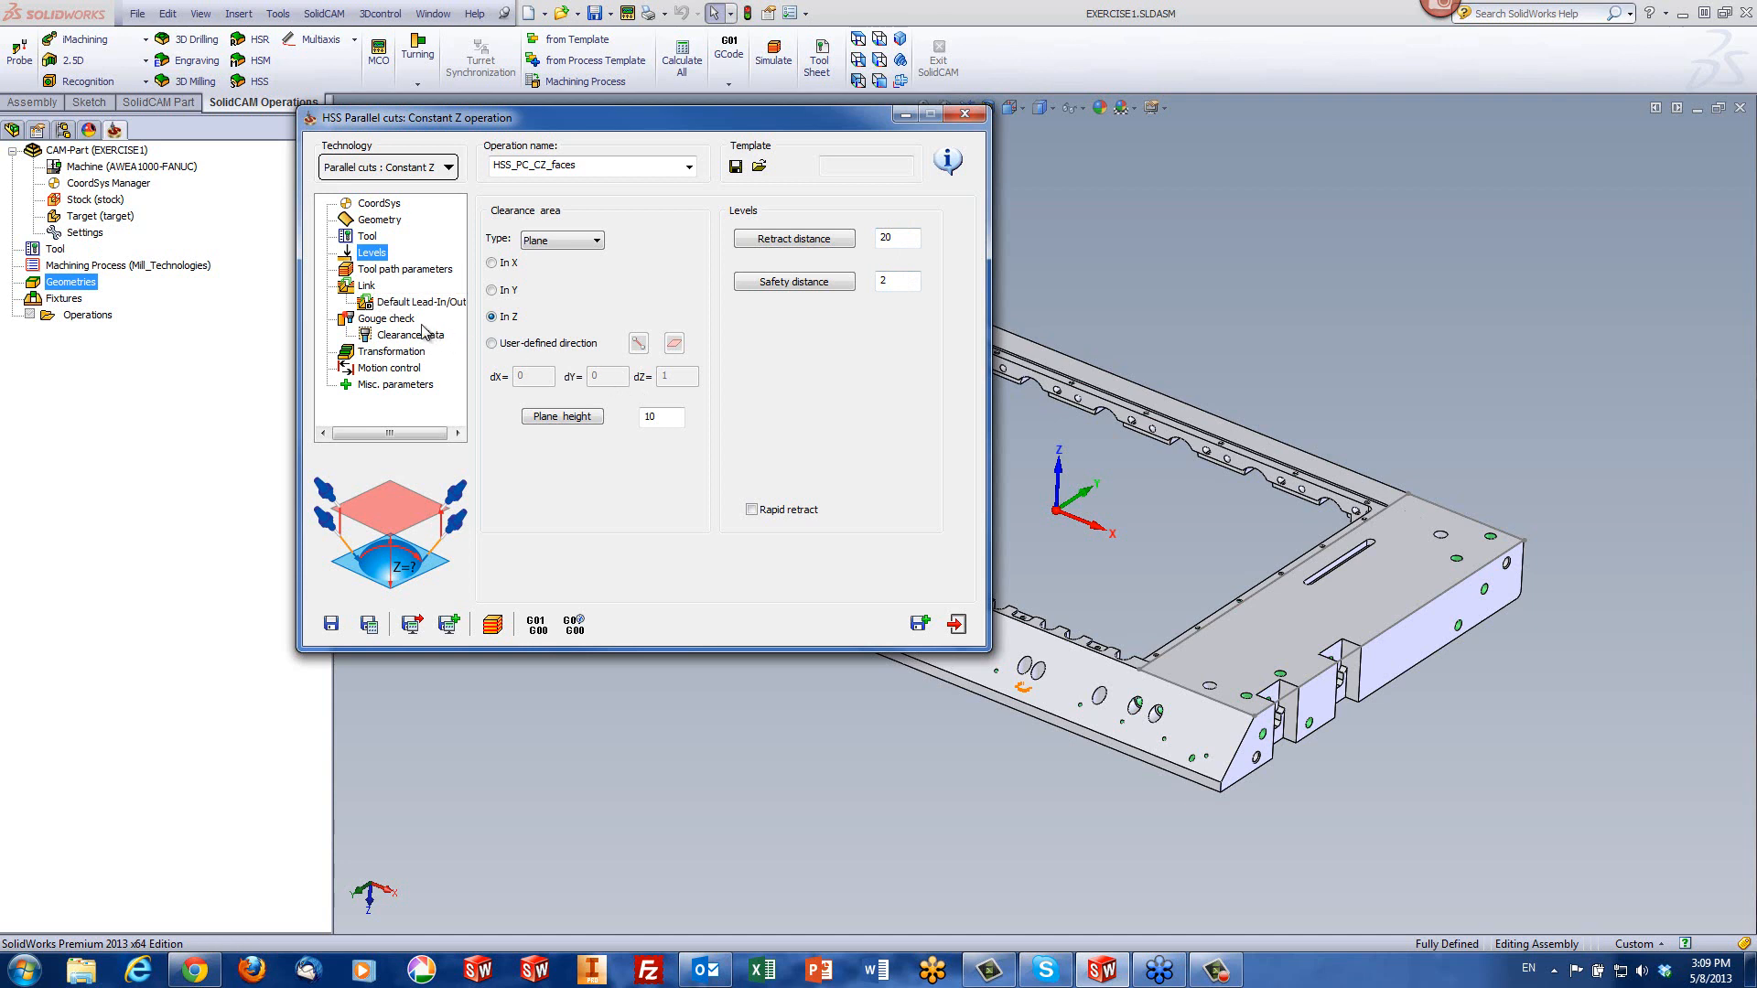
click(390, 271)
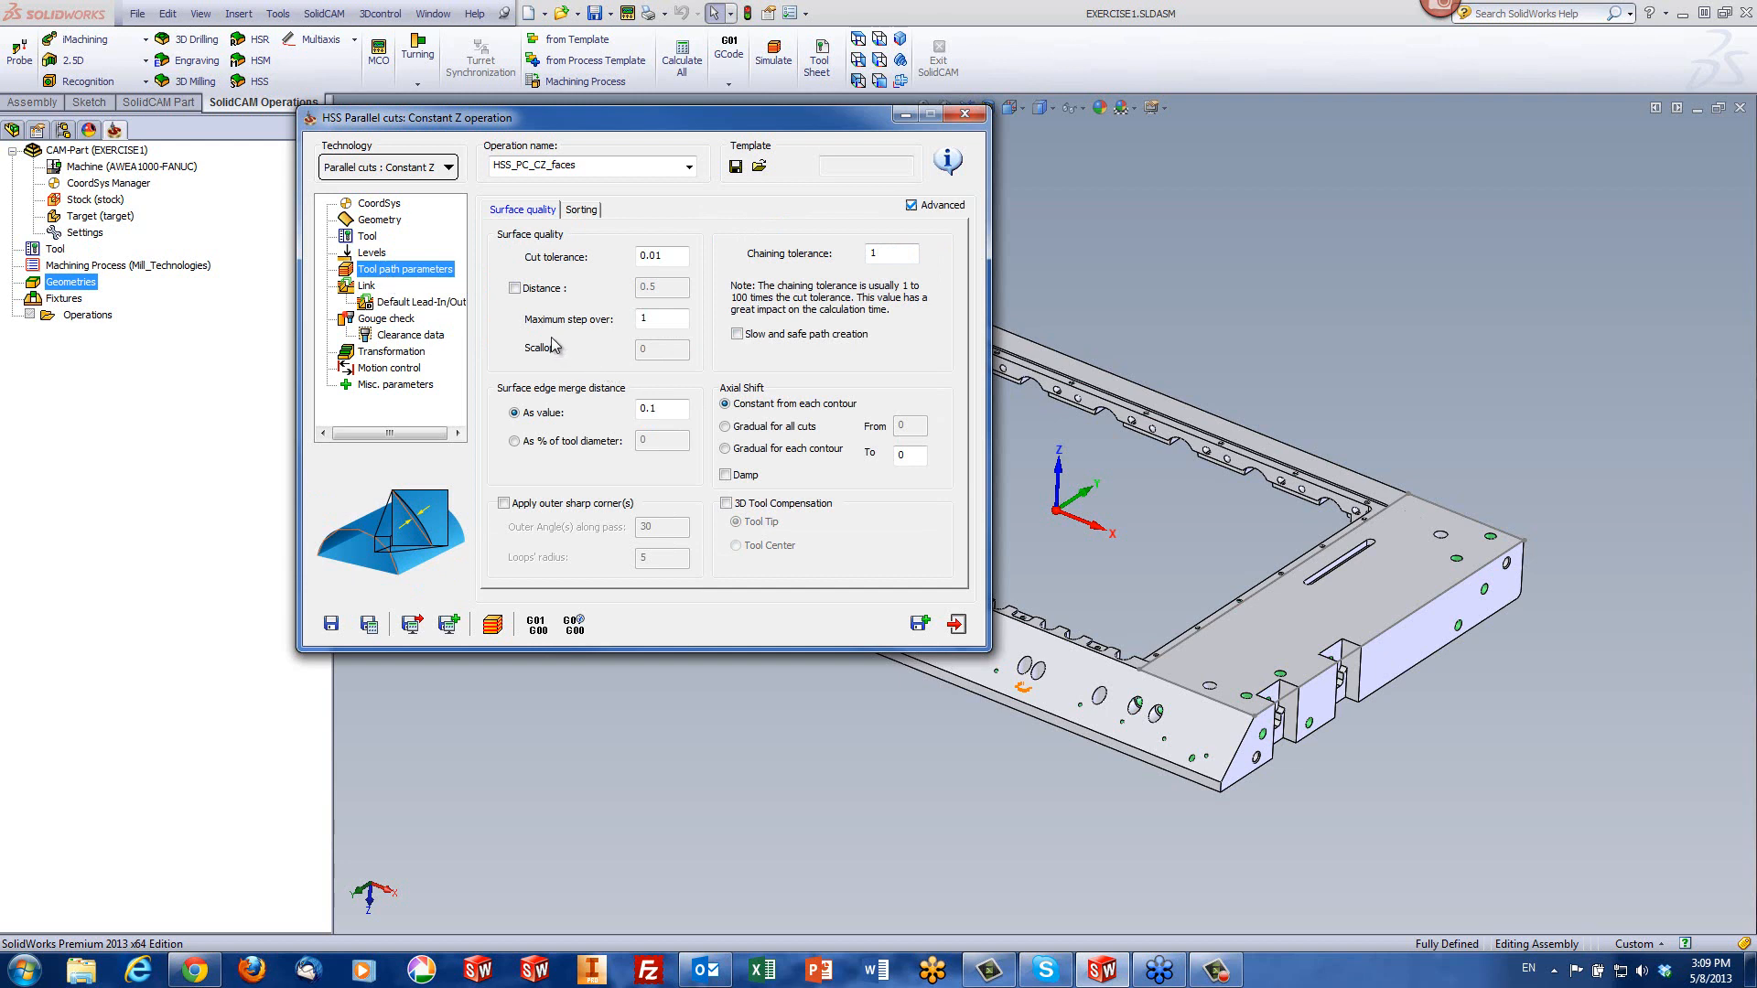
click(667, 319)
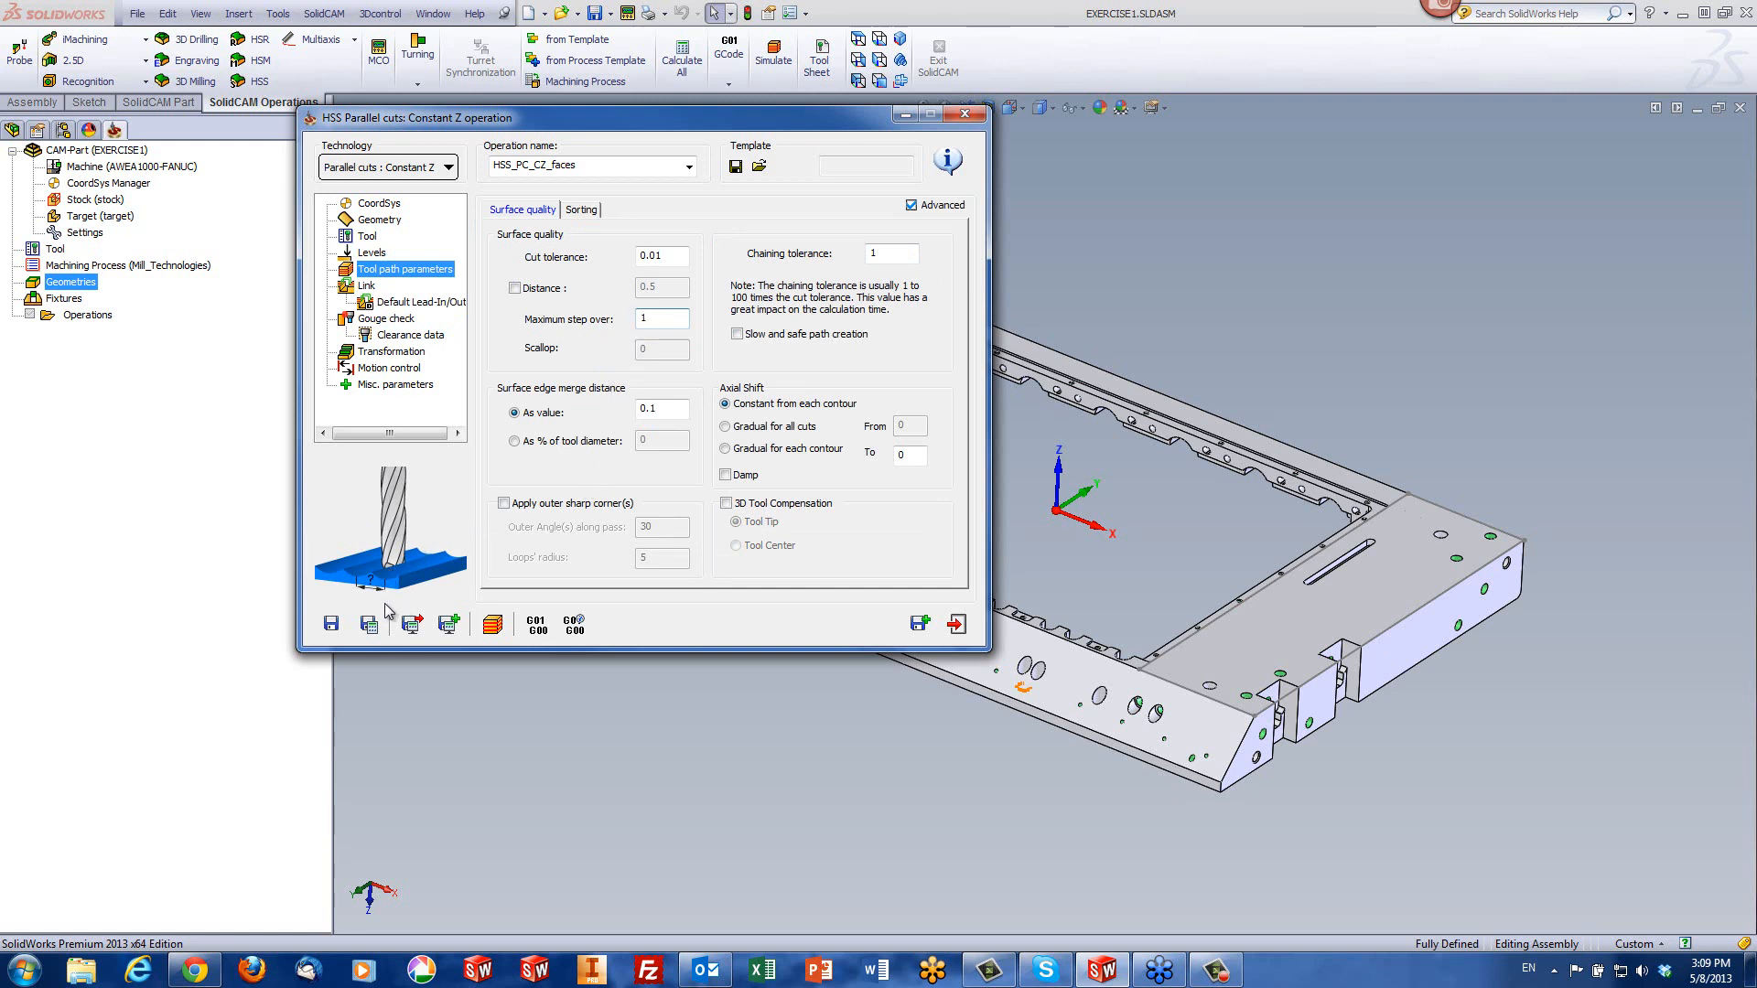
click(652, 321)
click(662, 409)
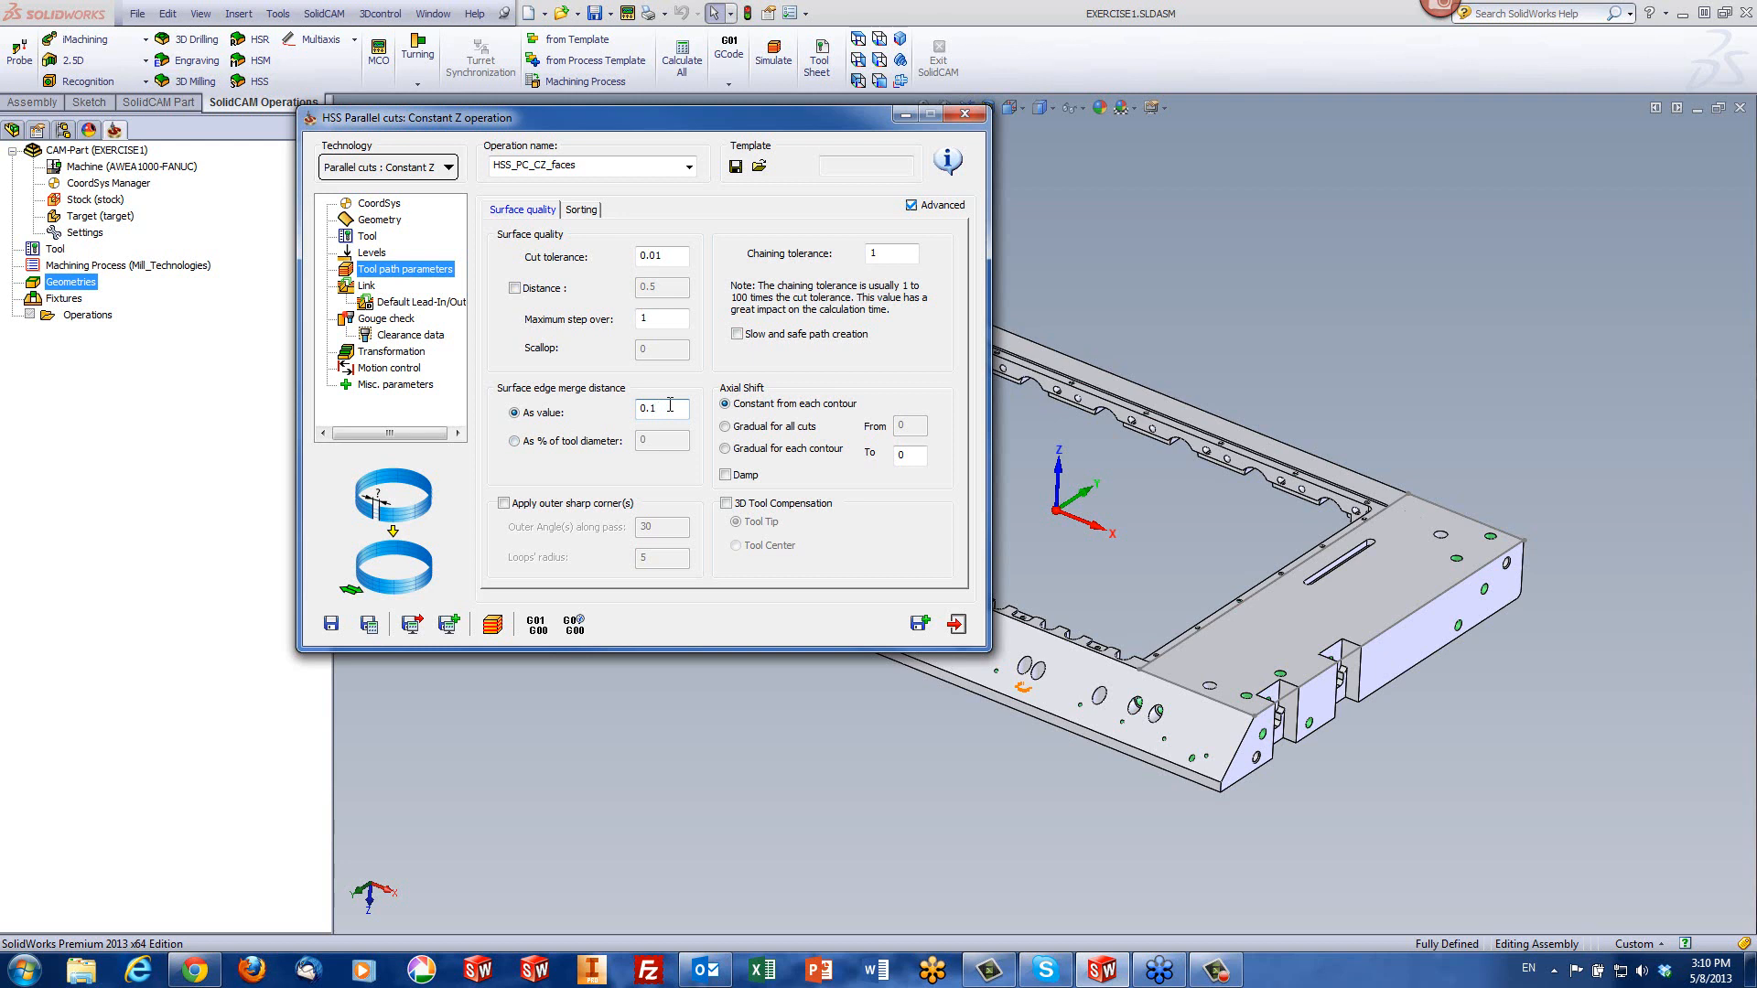
- Choose Zigzag as the cutting method in the tool path sorting settings
click(586, 210)
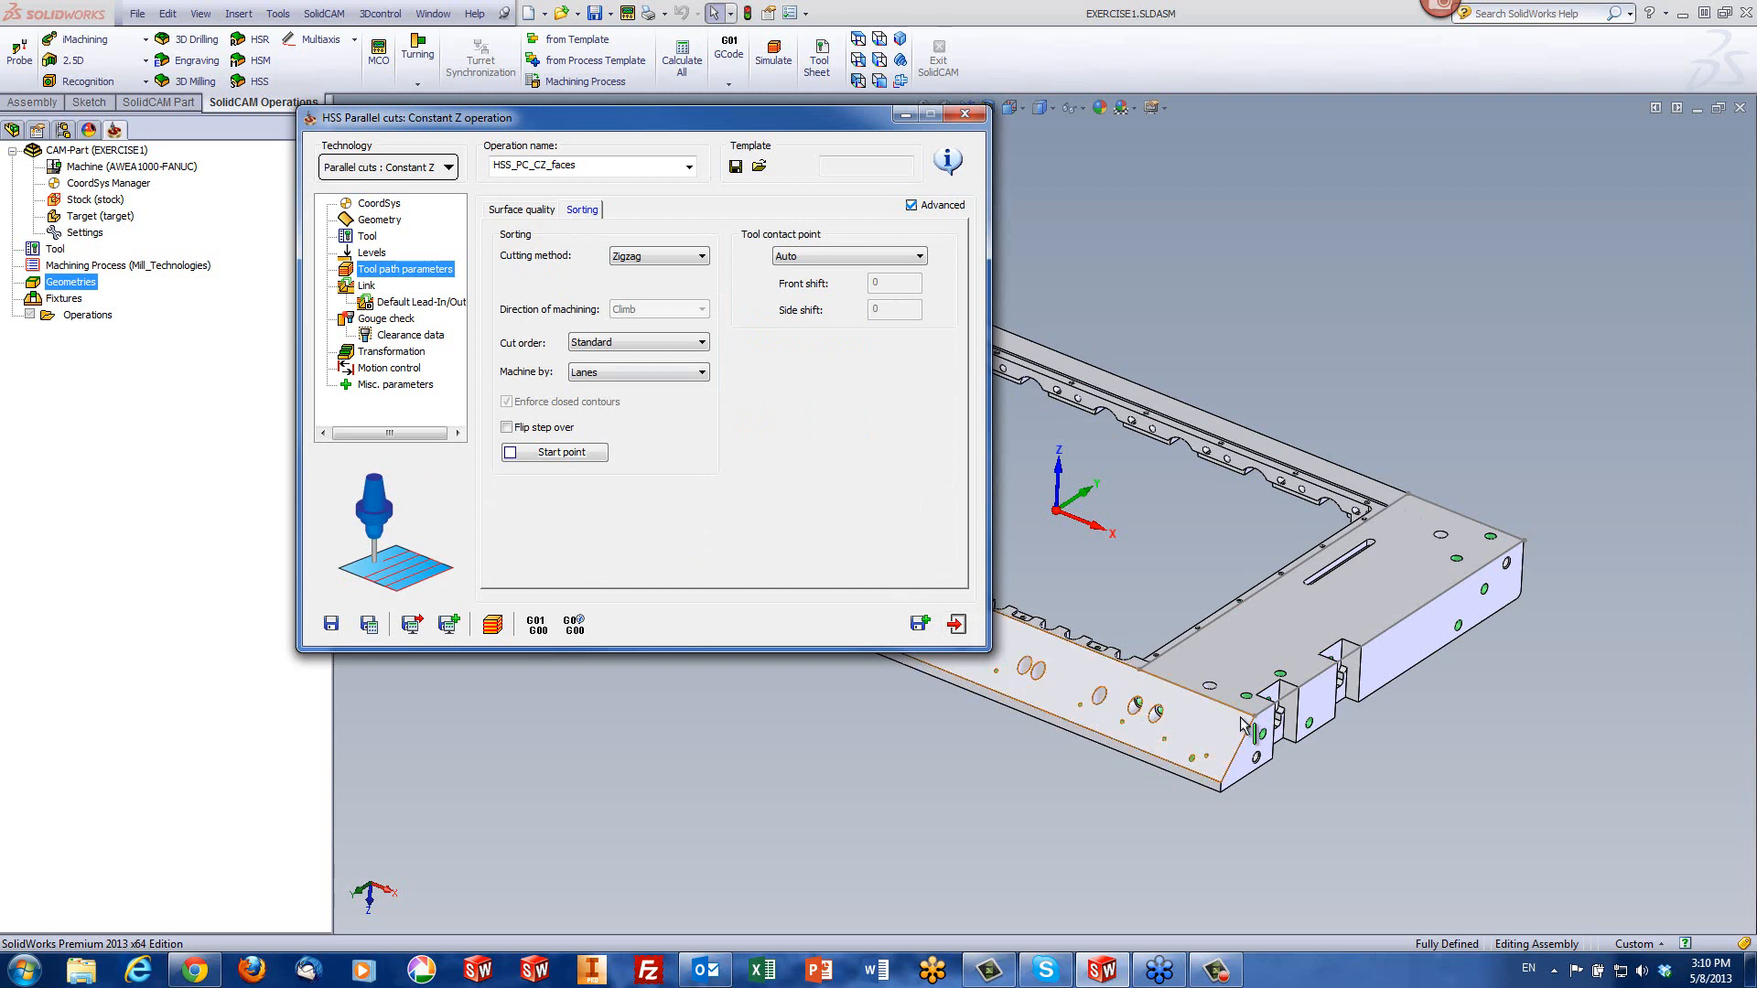
click(645, 257)
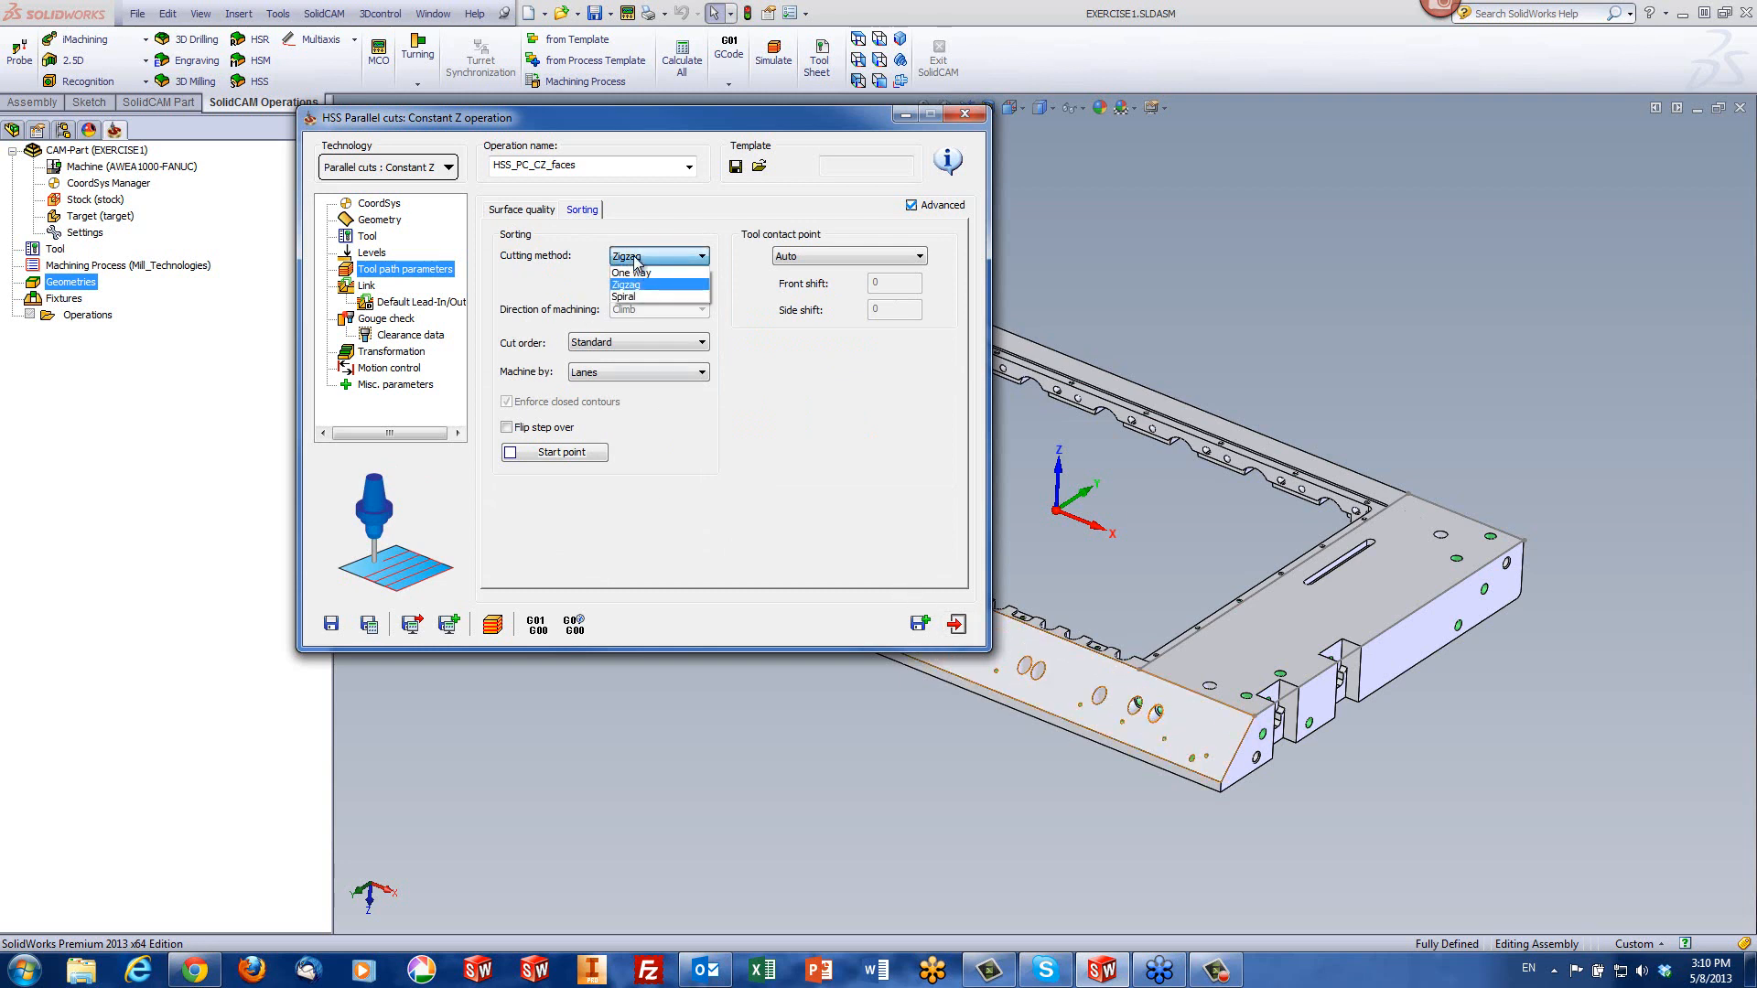
click(646, 285)
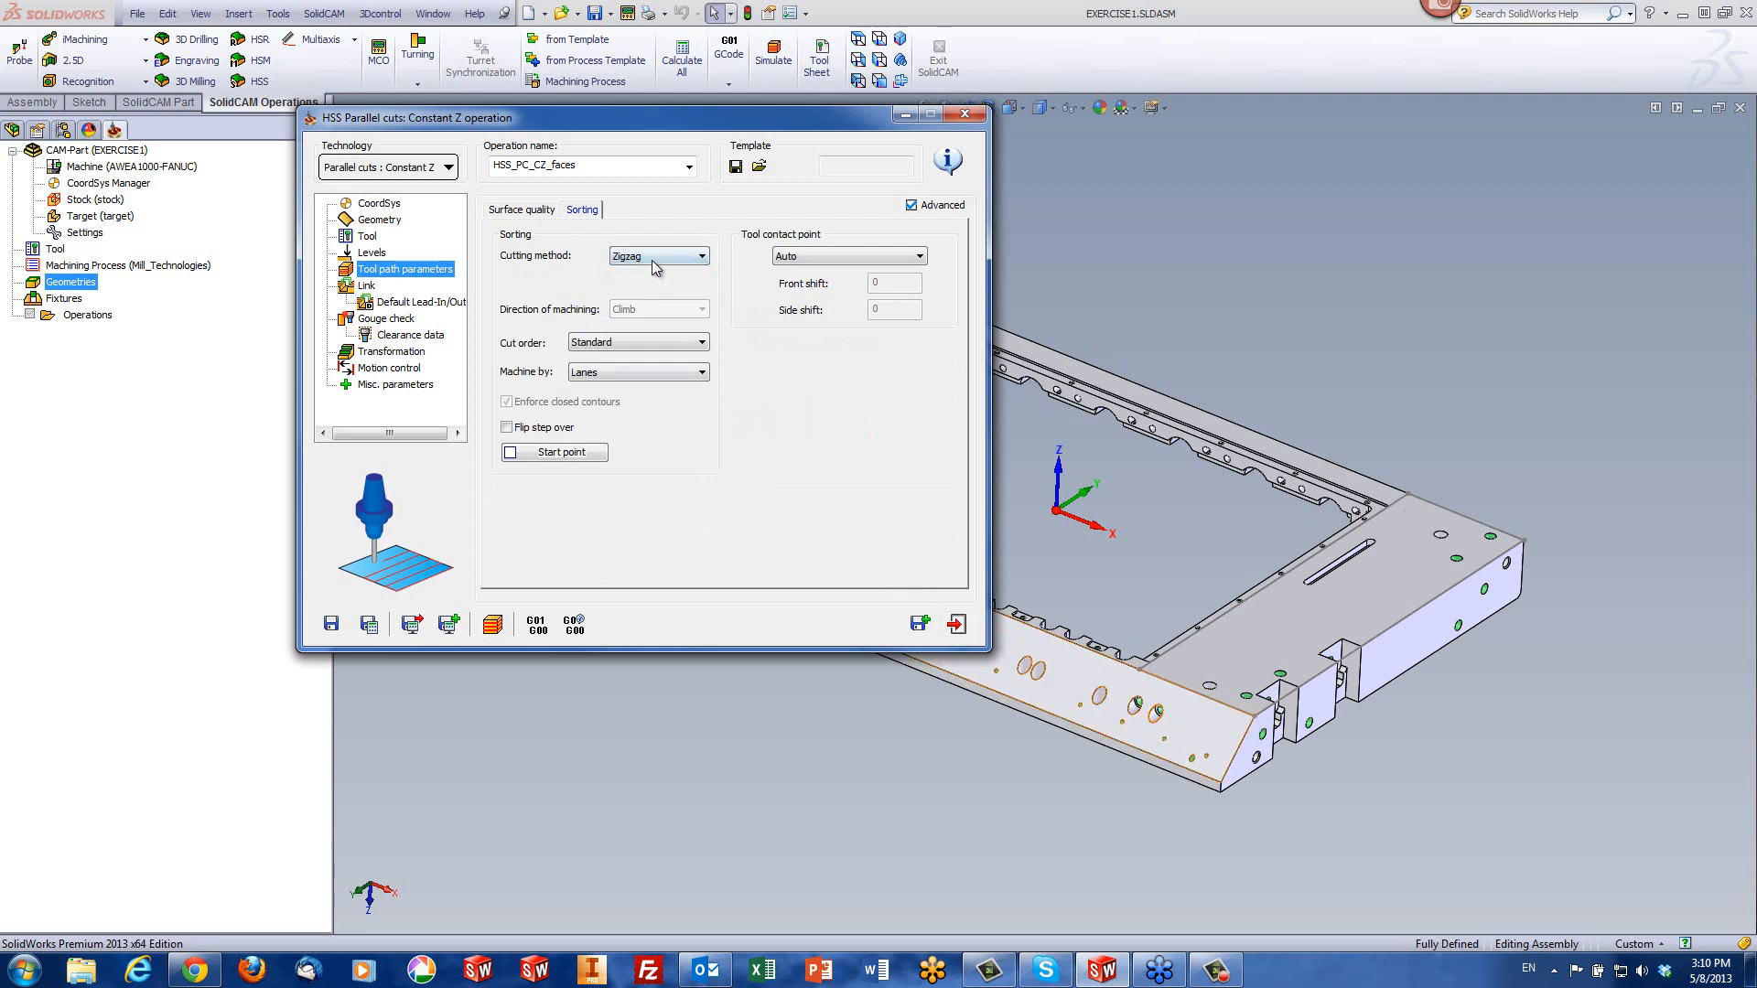
- Try One way as the cutting method in the sorting settings, and return it to Zigzag
click(653, 261)
click(654, 272)
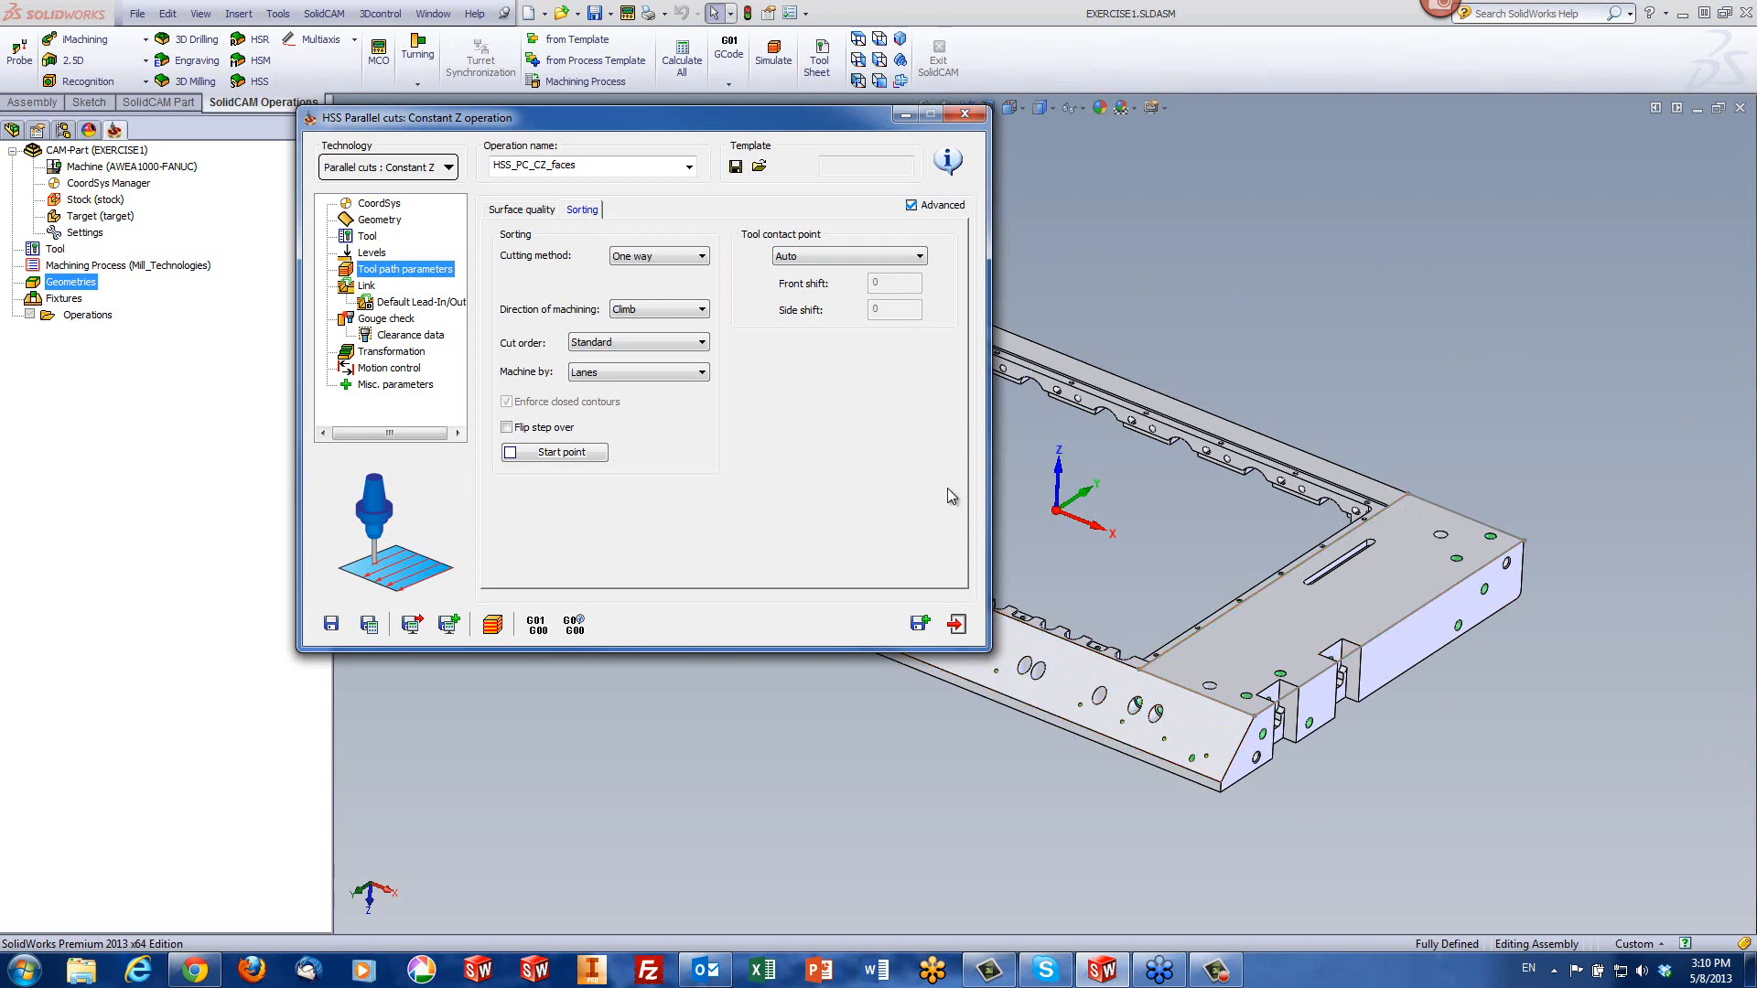
click(664, 264)
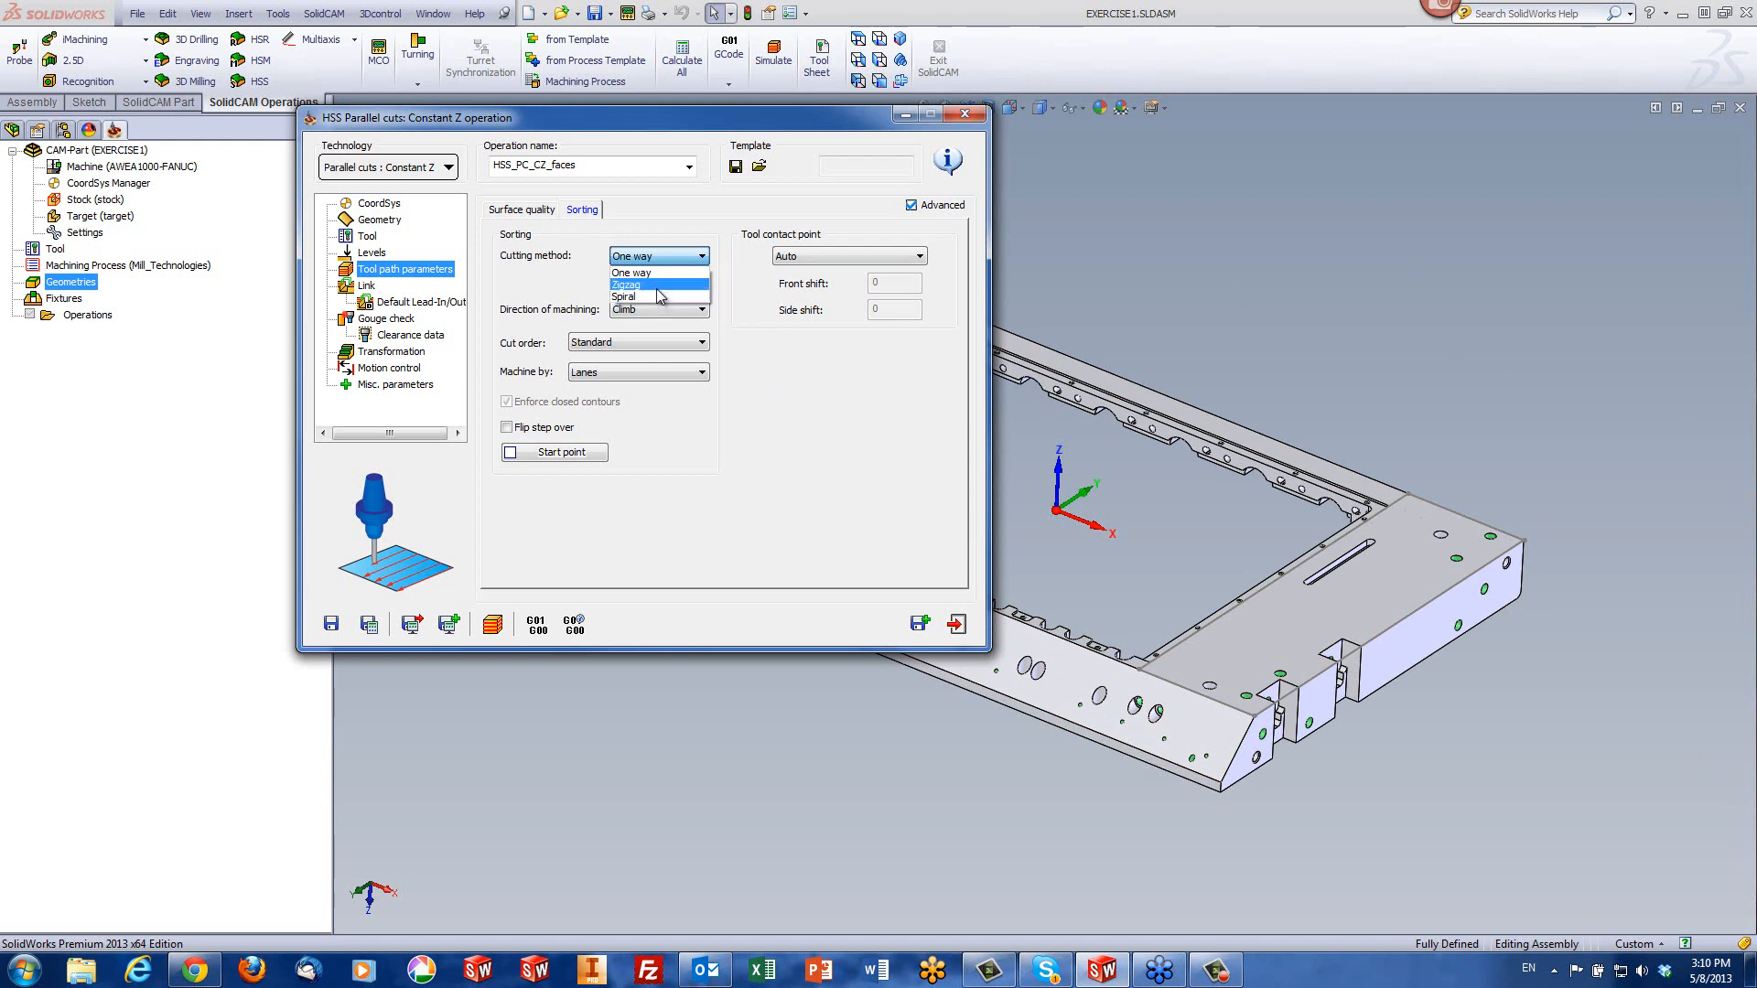
click(627, 285)
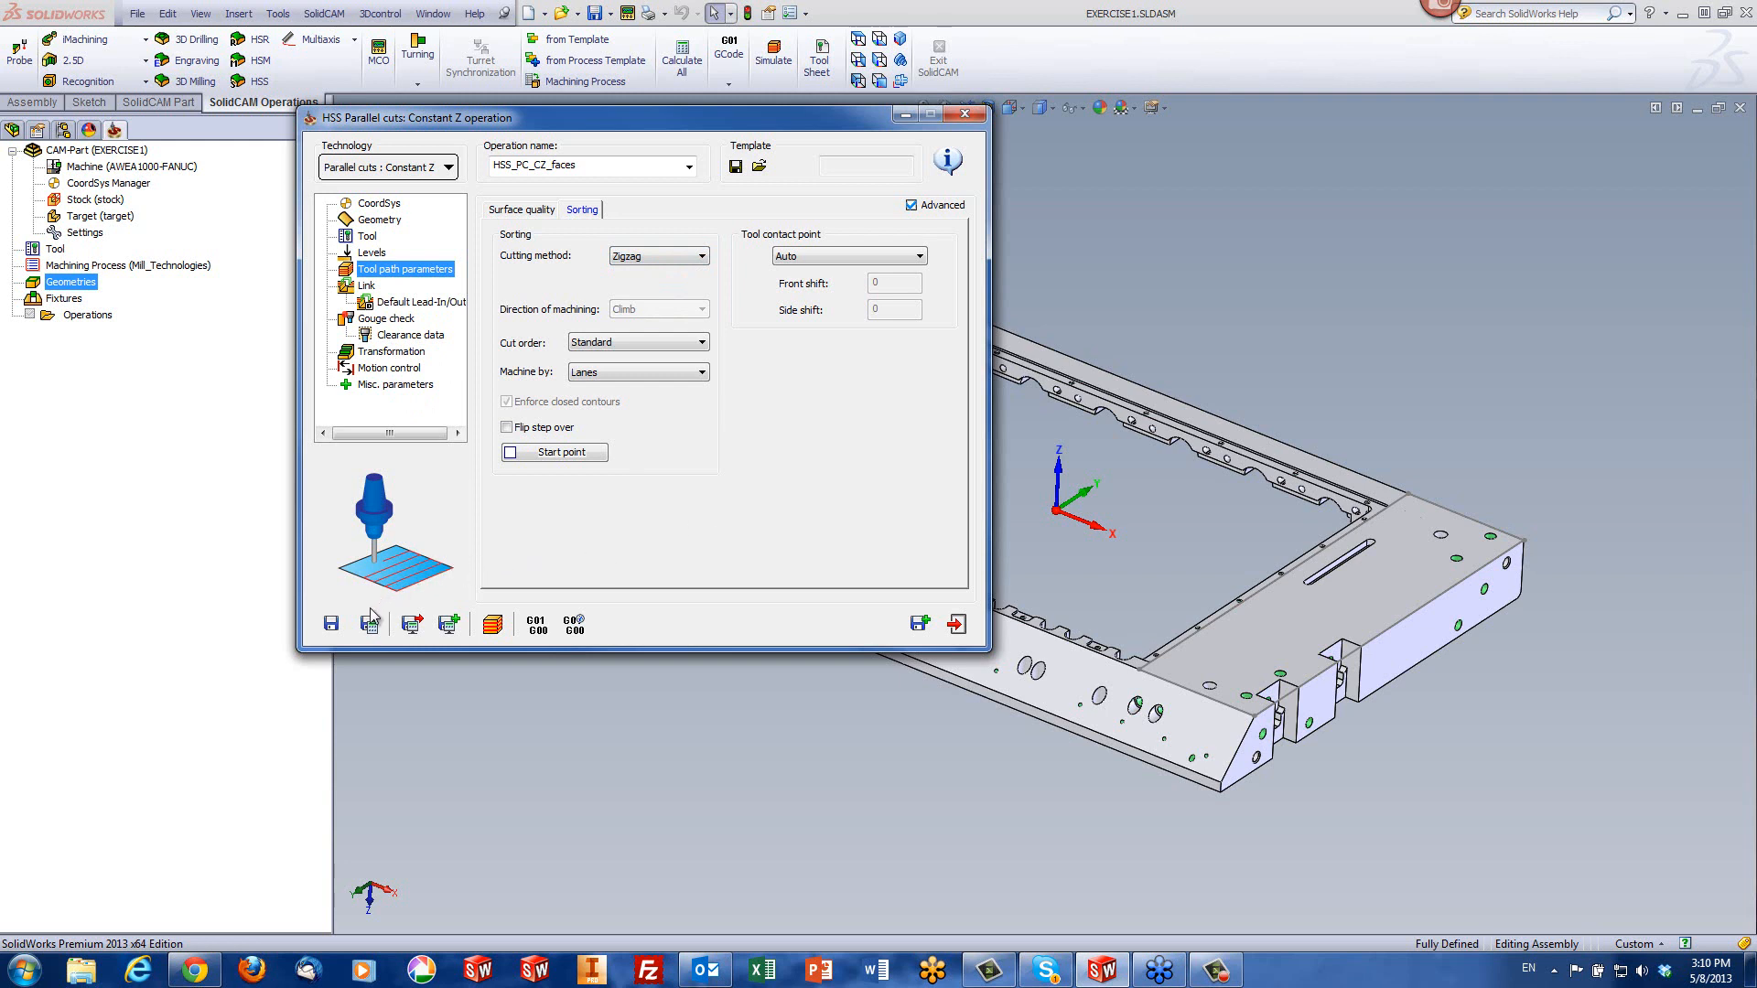
- Save and calculate the Constant Z operation and play its tool path simulation on the part model
click(370, 625)
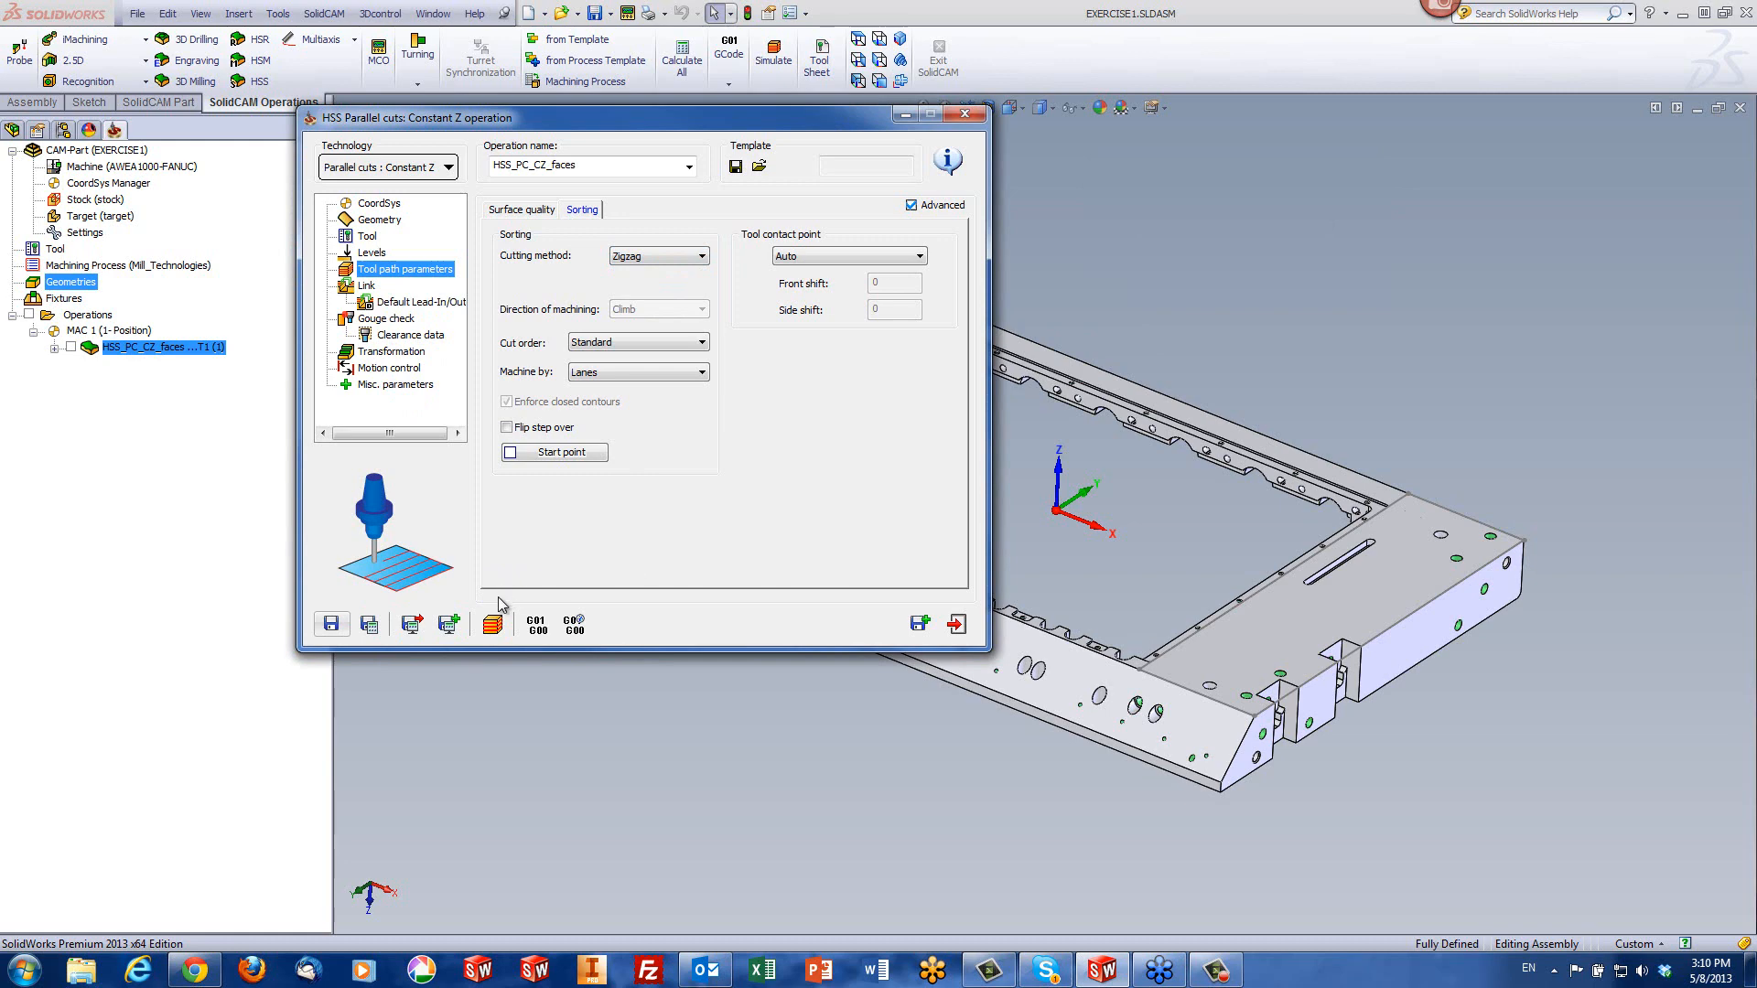
click(491, 625)
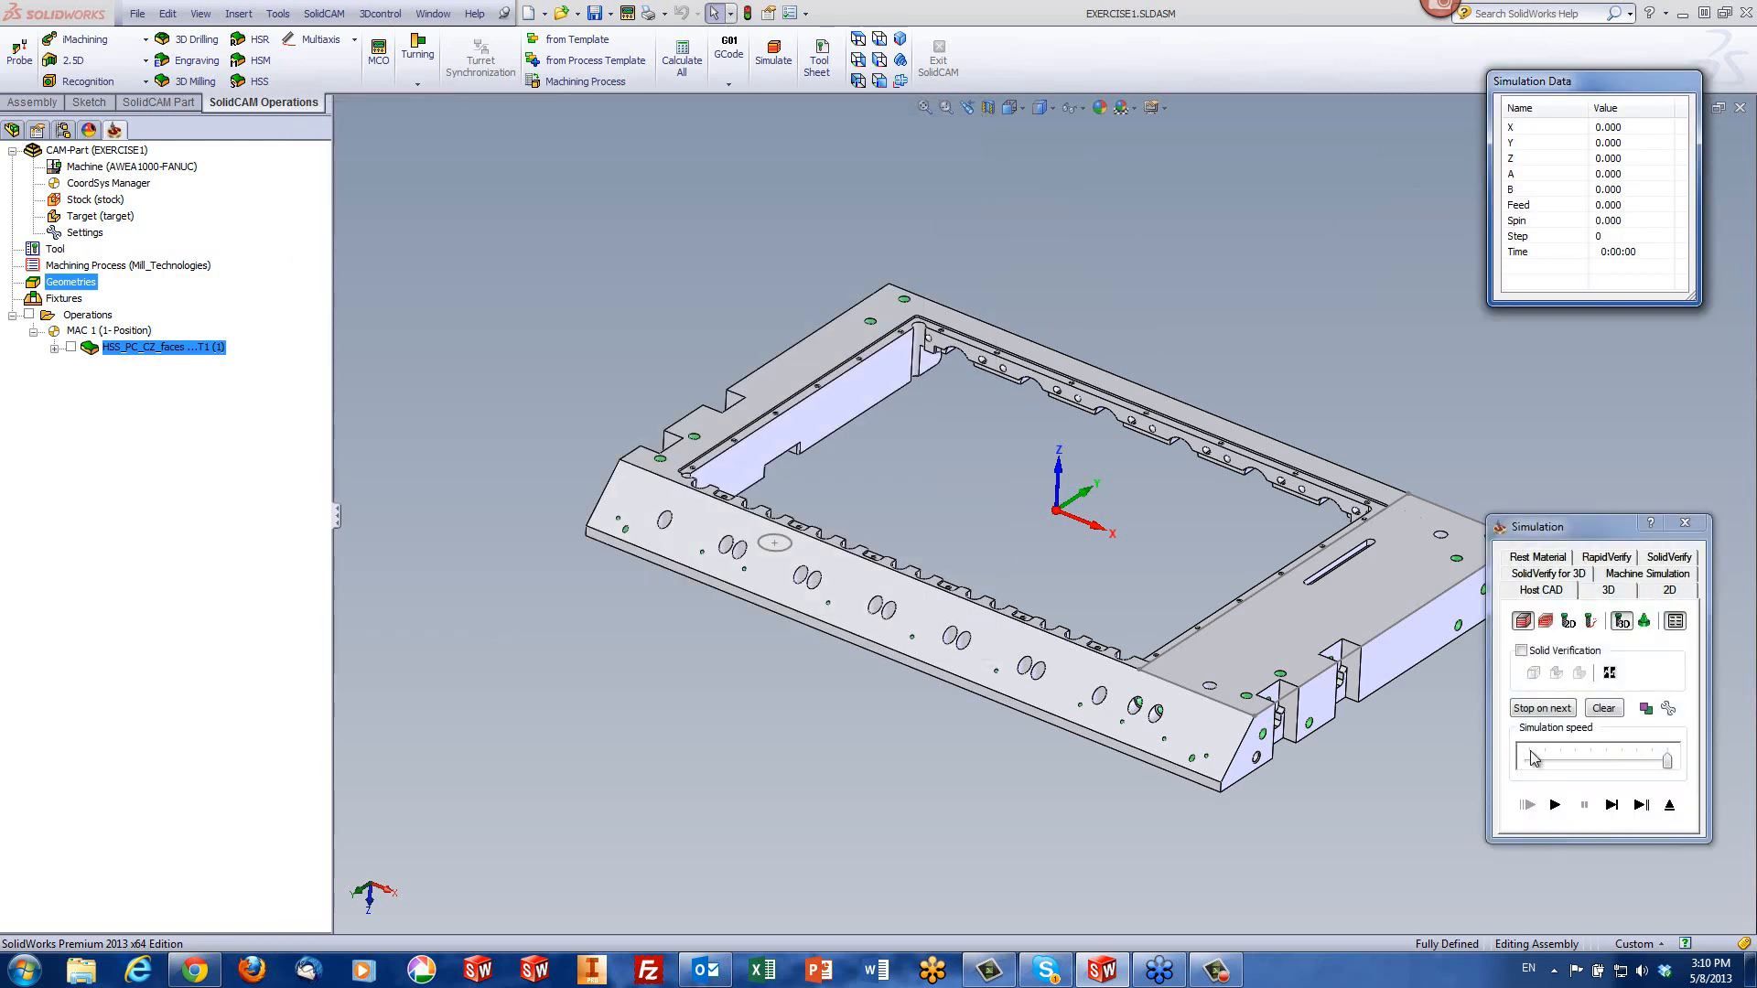
click(1555, 807)
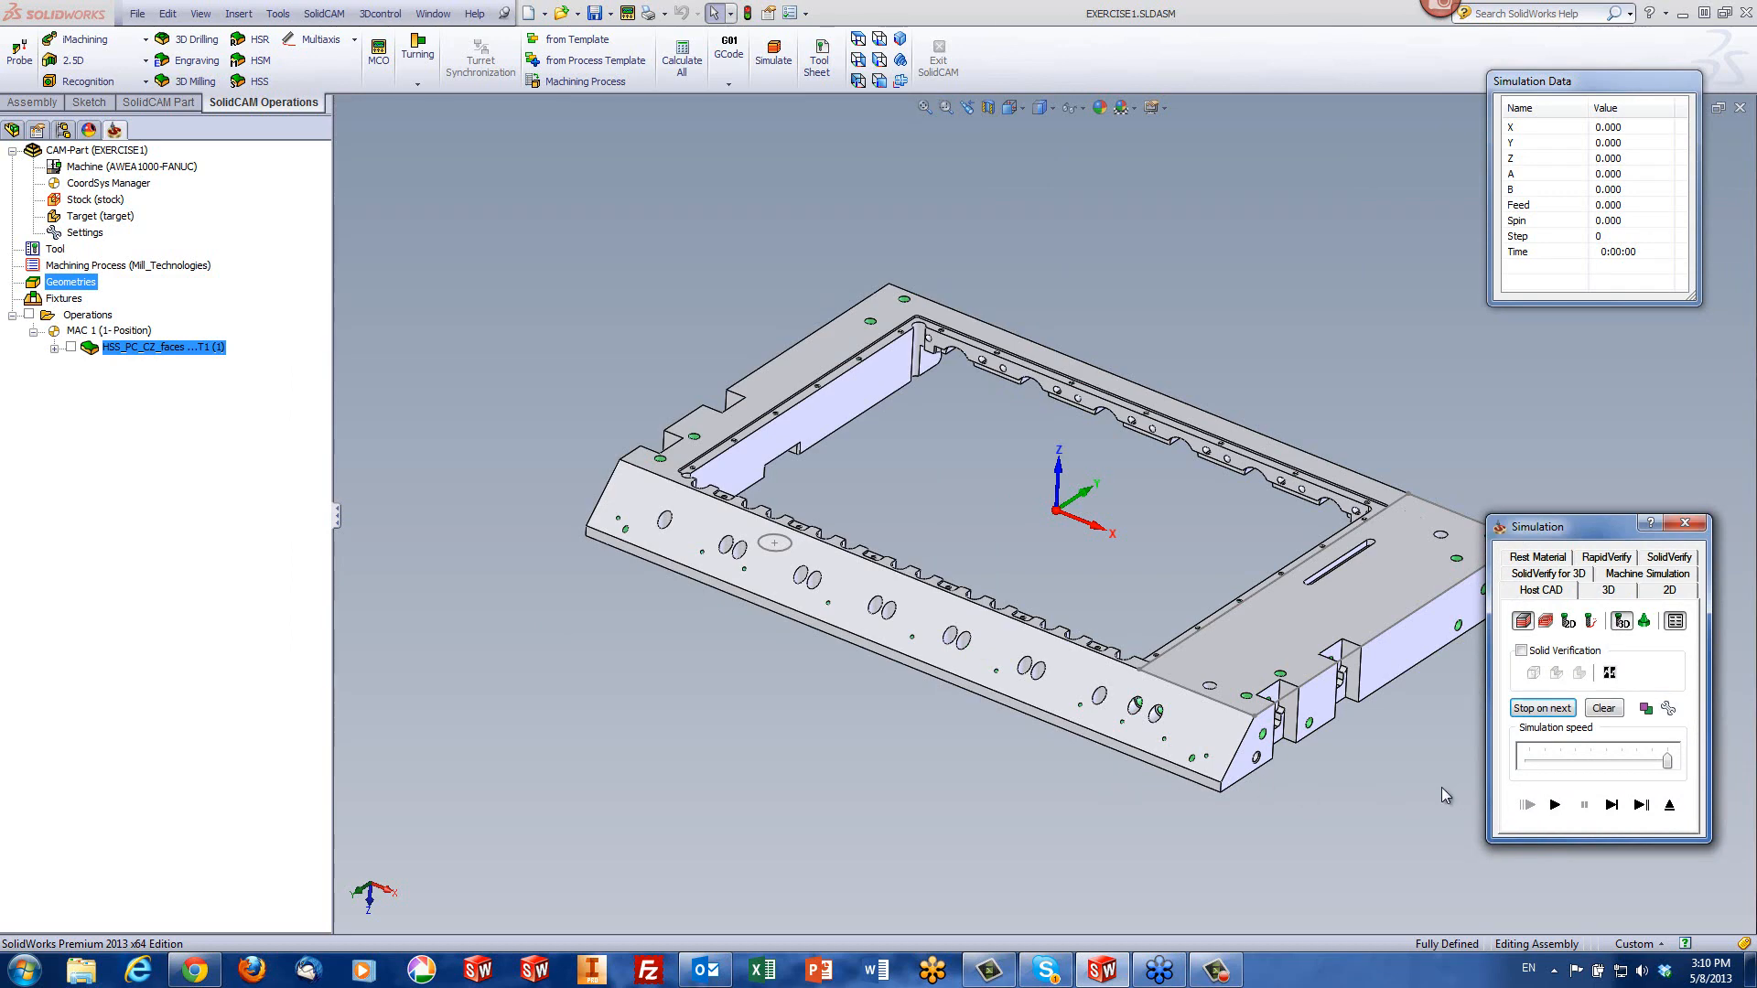
click(1555, 805)
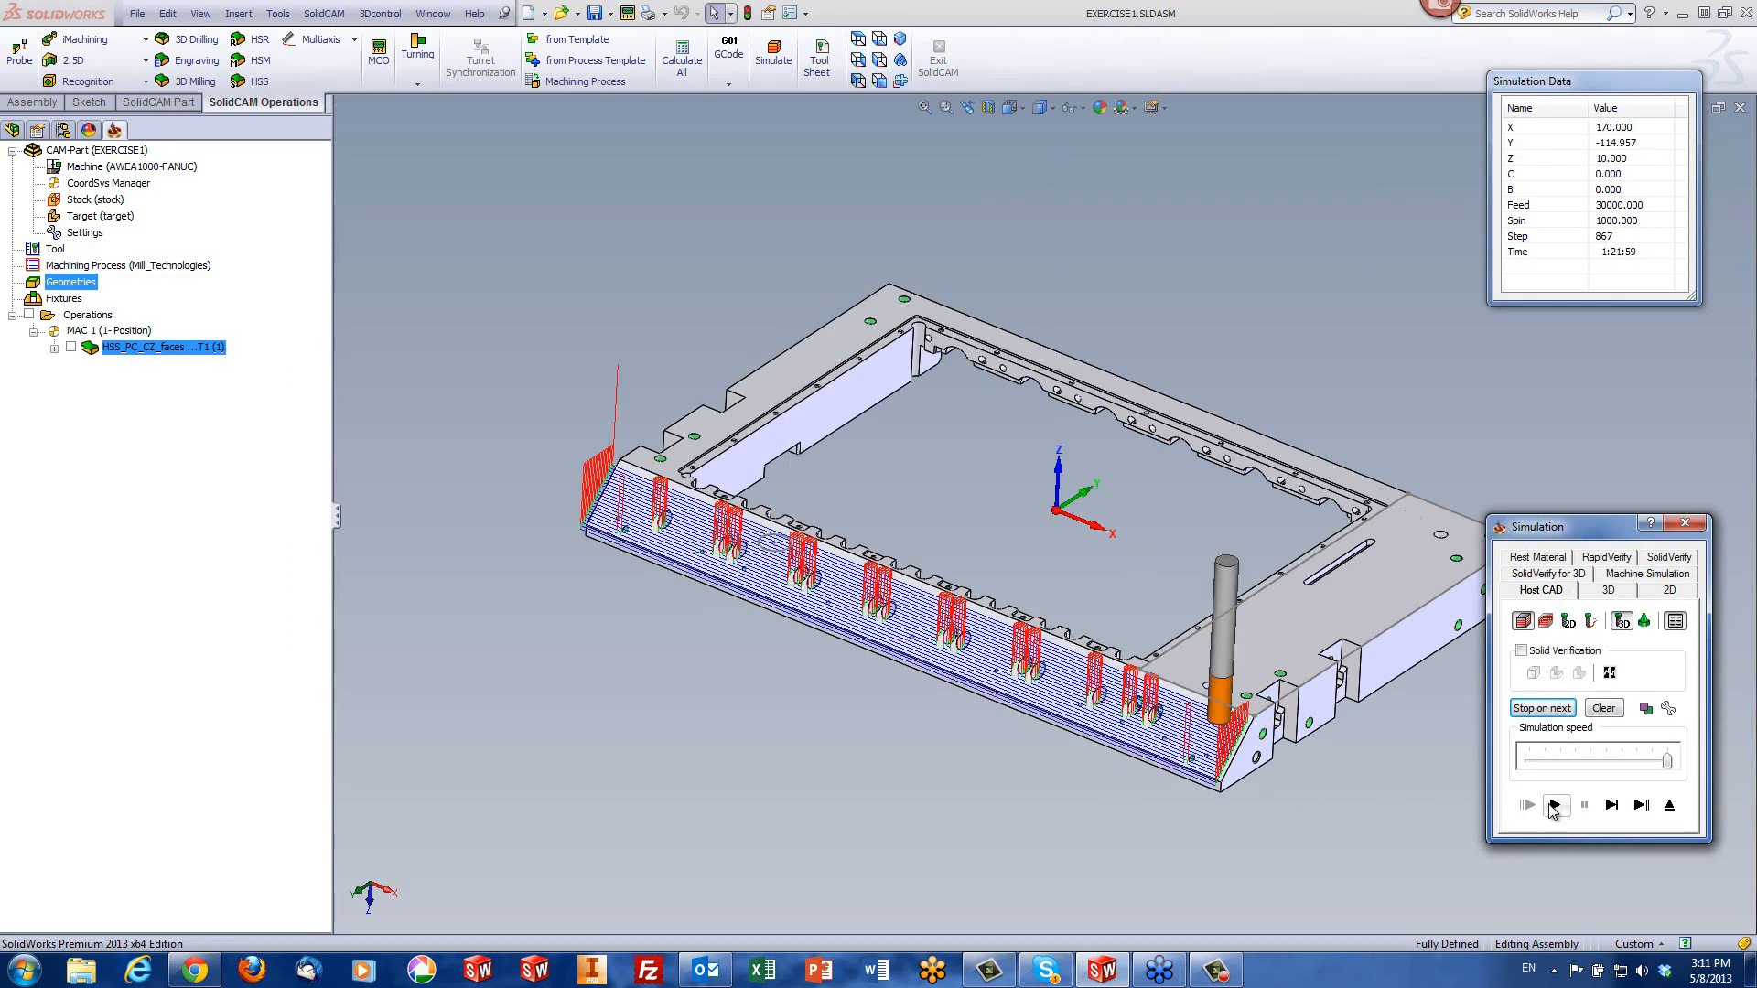
- Examine the simulated tool path's retract moves over the holes and at both ends of the inclined face, and exit the simulation
scroll(710, 613, down, 5)
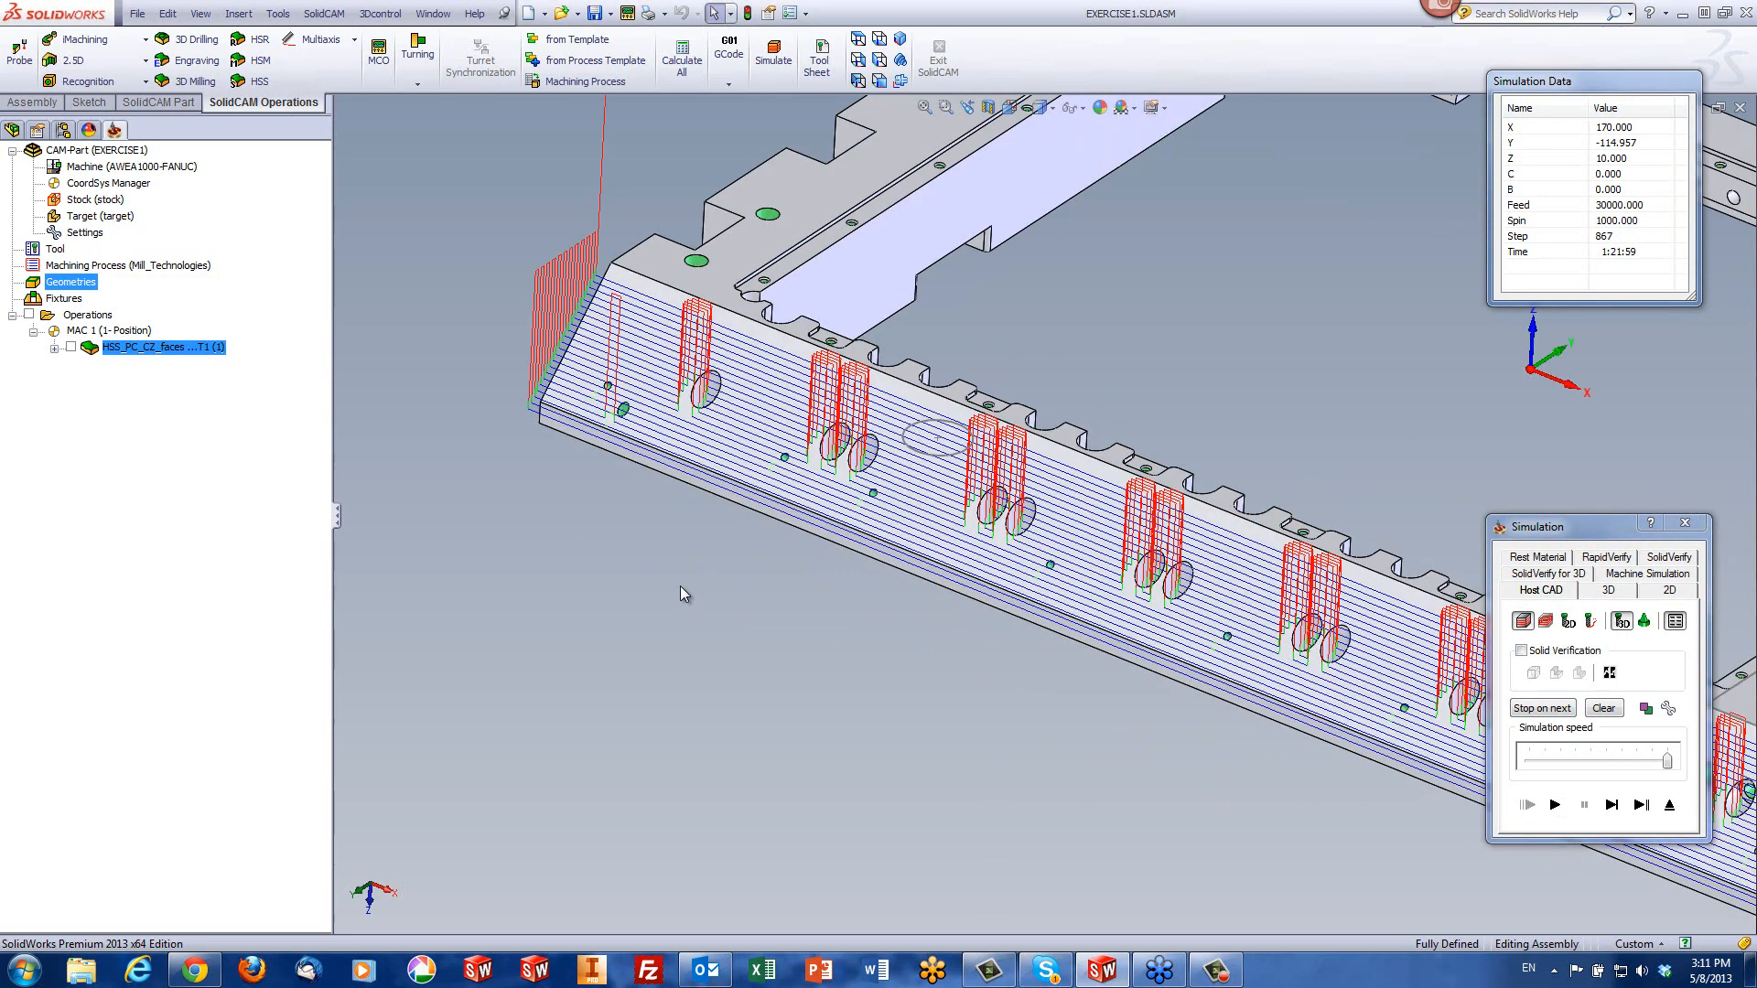
scroll(882, 456, up, 5)
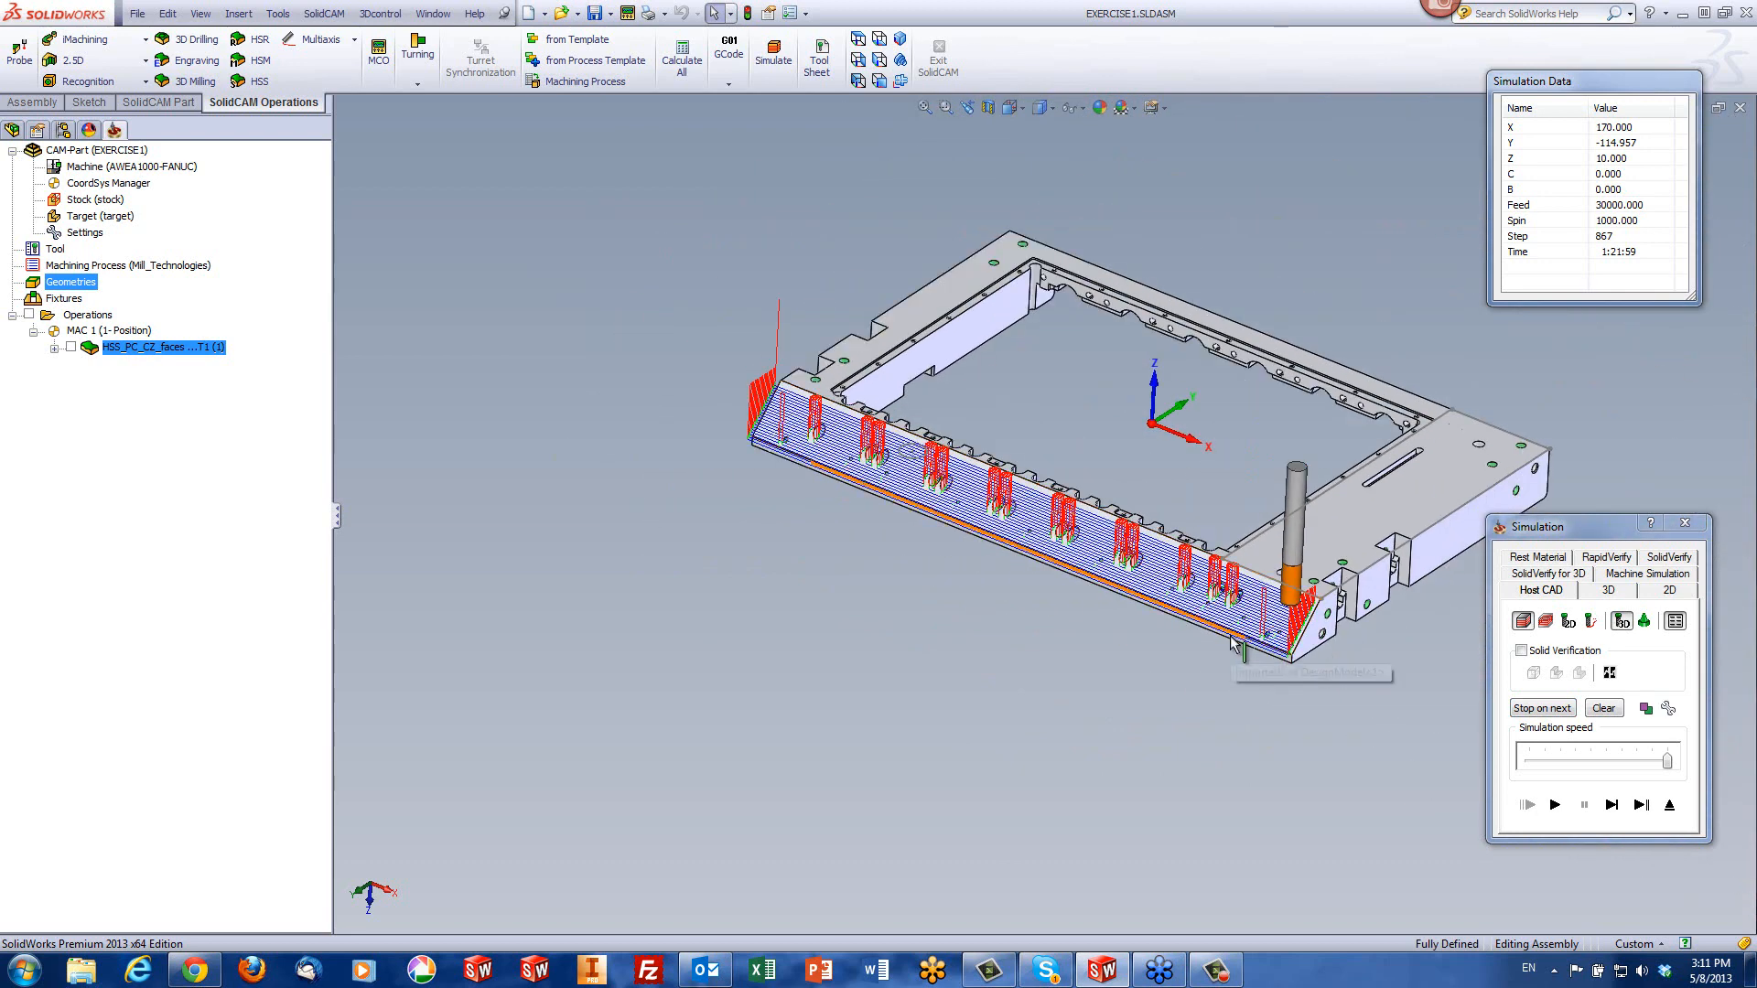
scroll(1192, 595, down, 3)
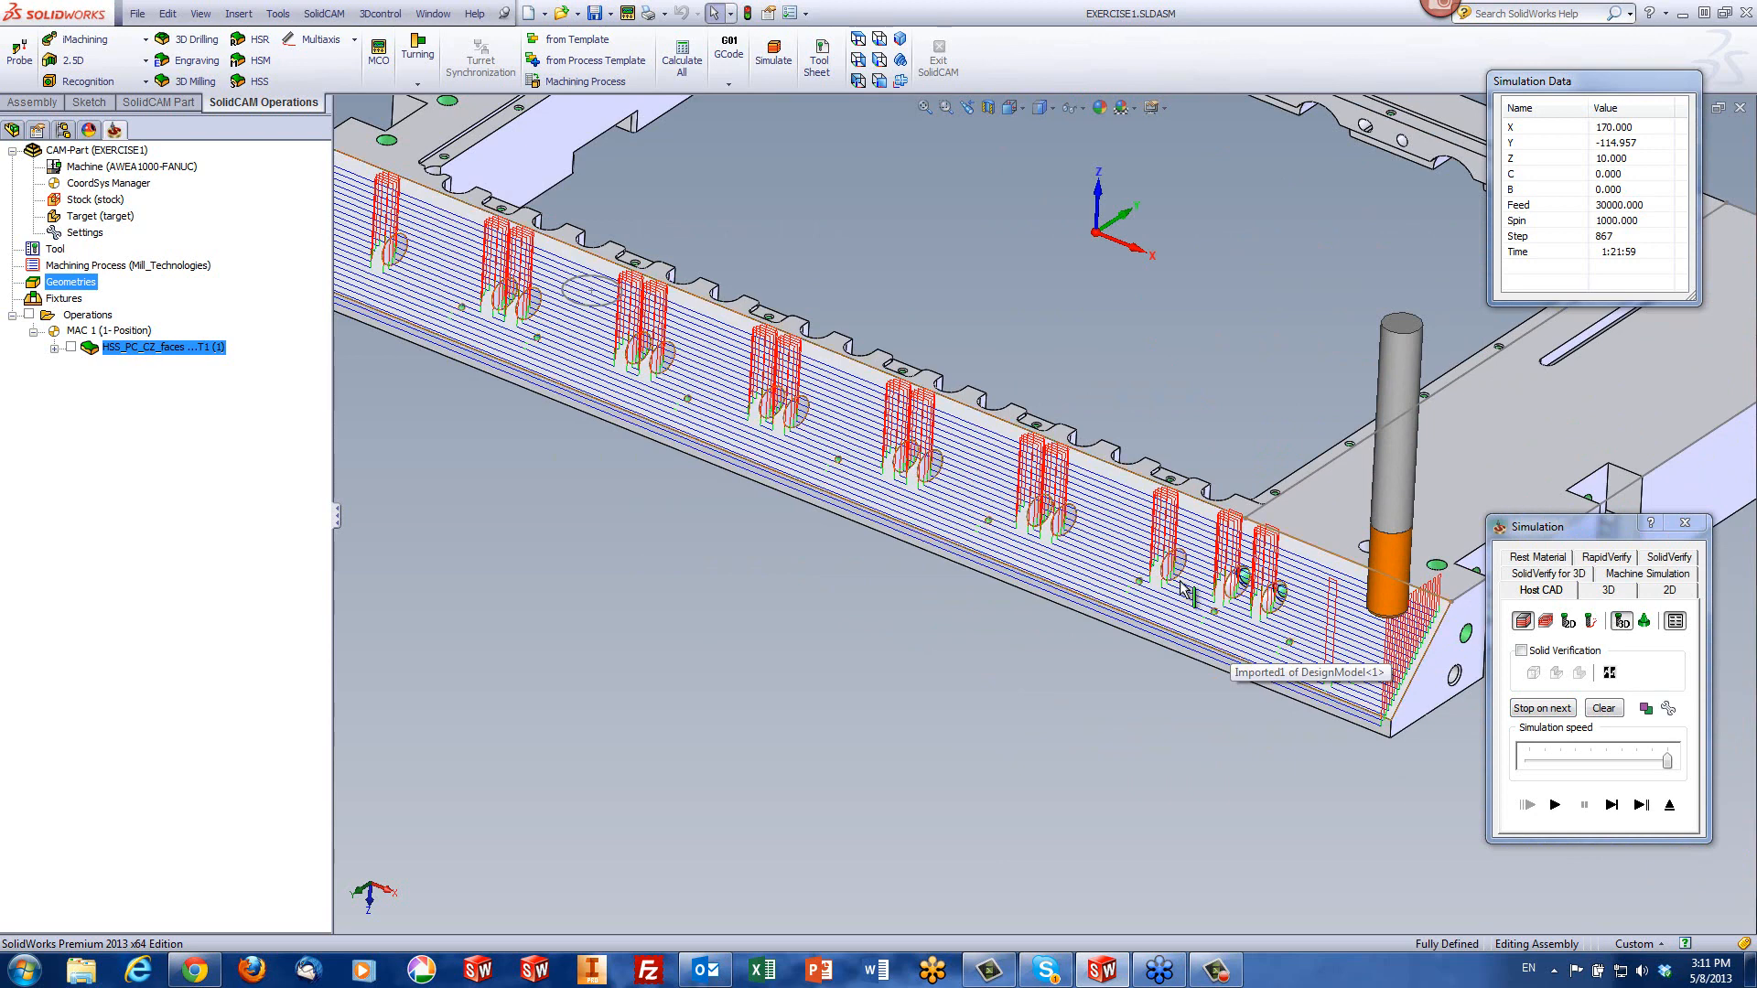
scroll(1190, 586, down, 3)
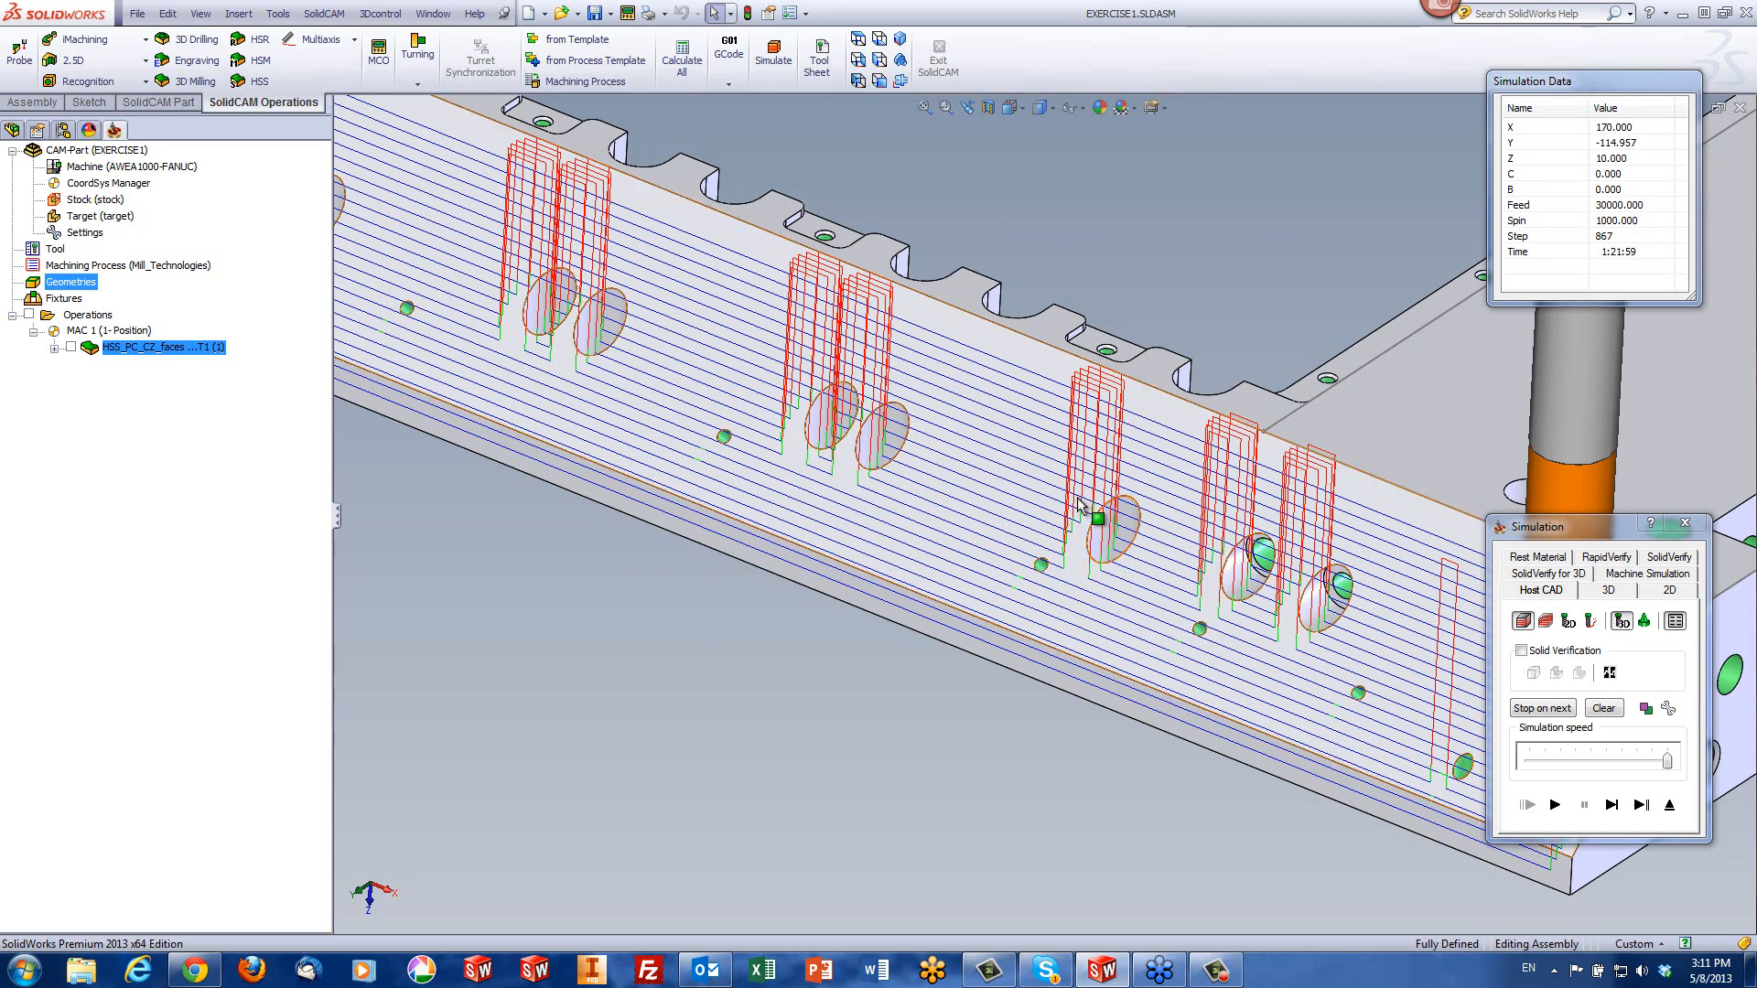
scroll(1149, 521, up, 8)
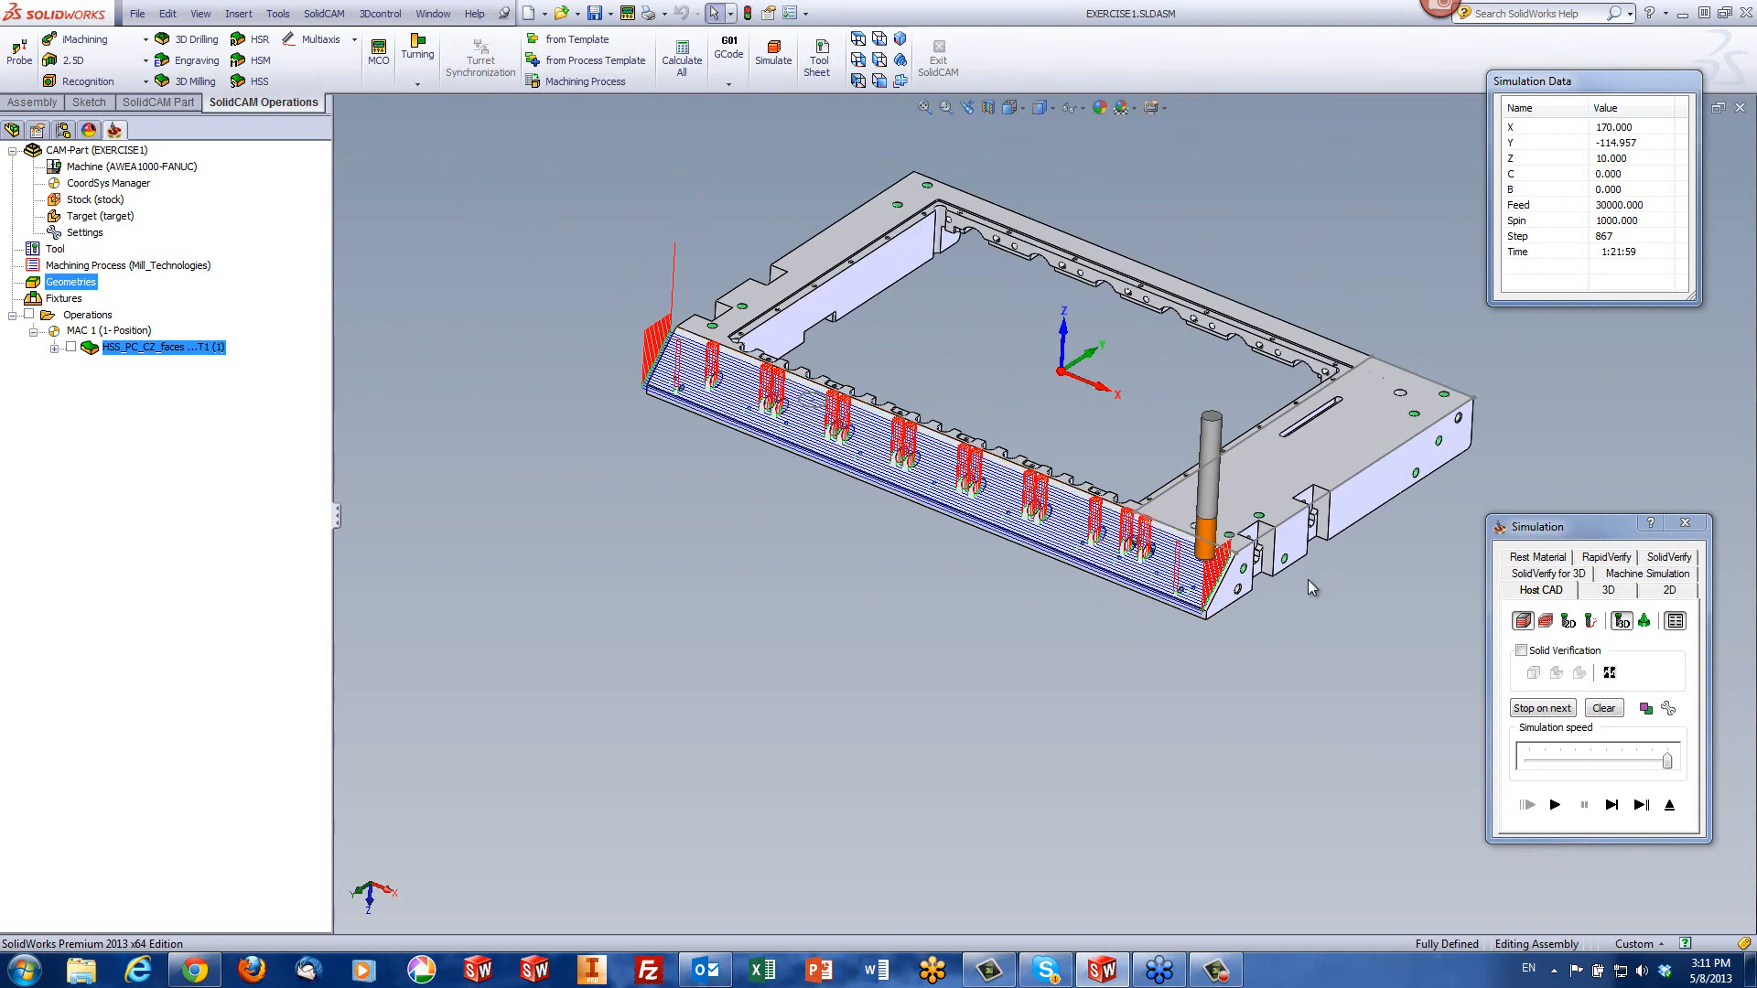
scroll(1206, 588, down, 3)
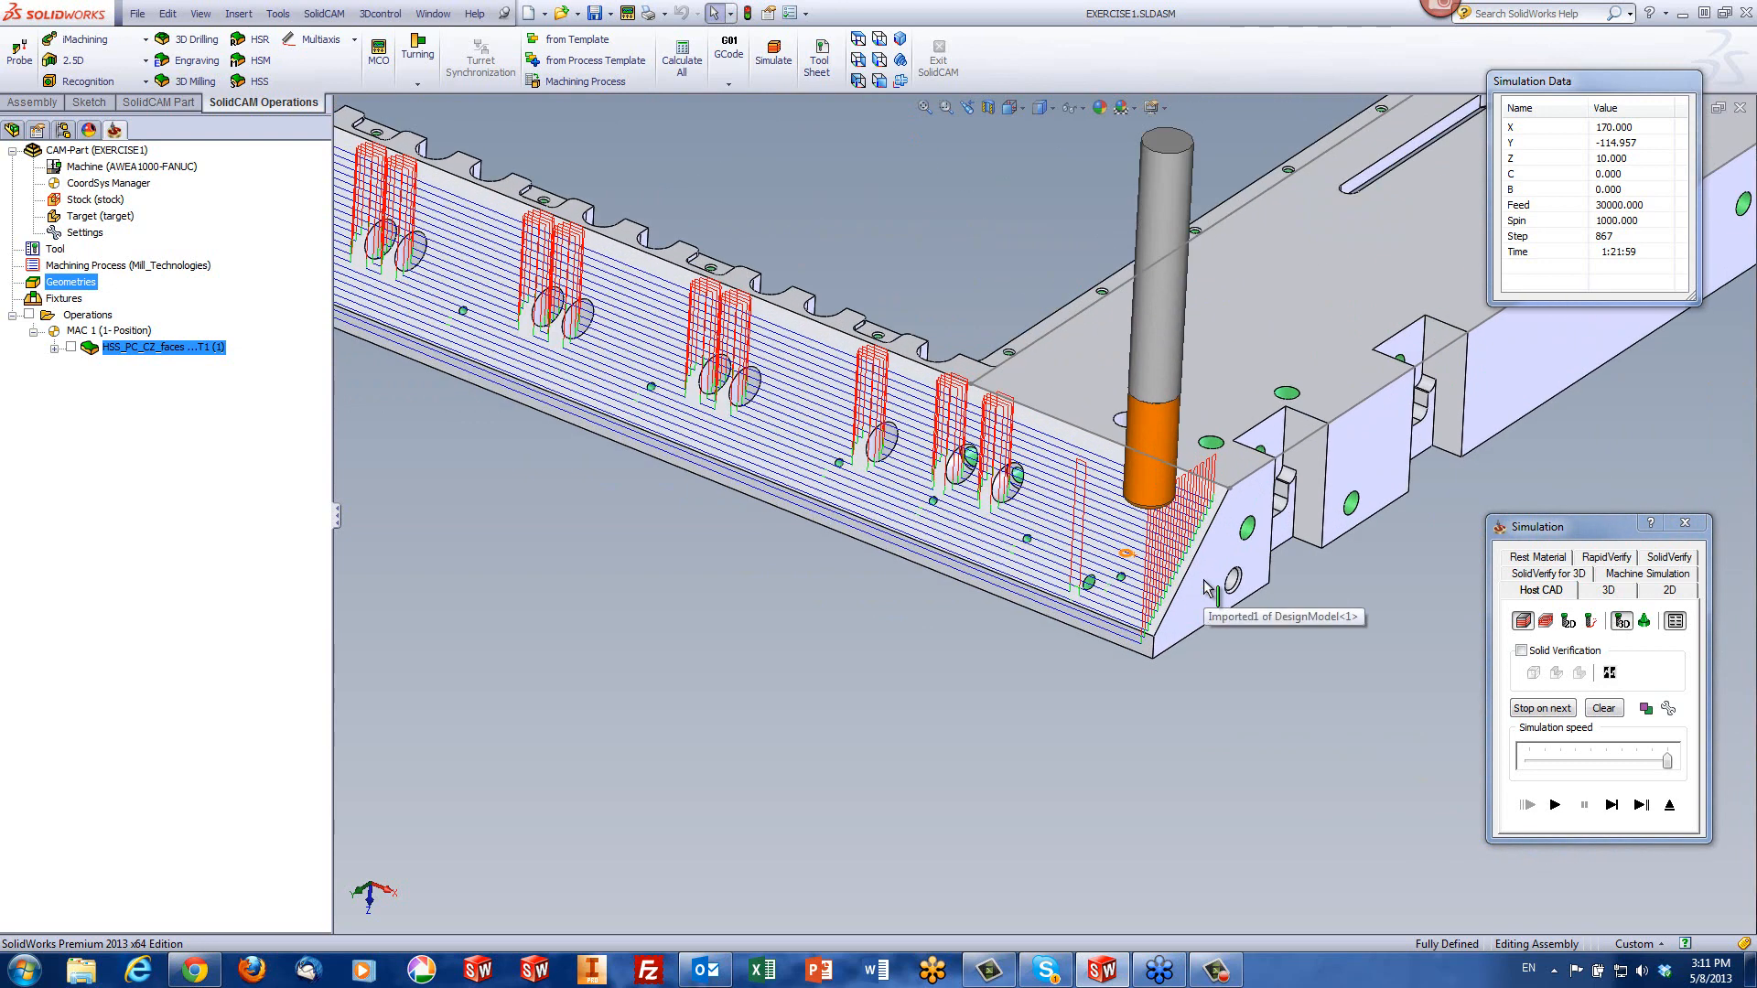
scroll(1206, 589, down, 1)
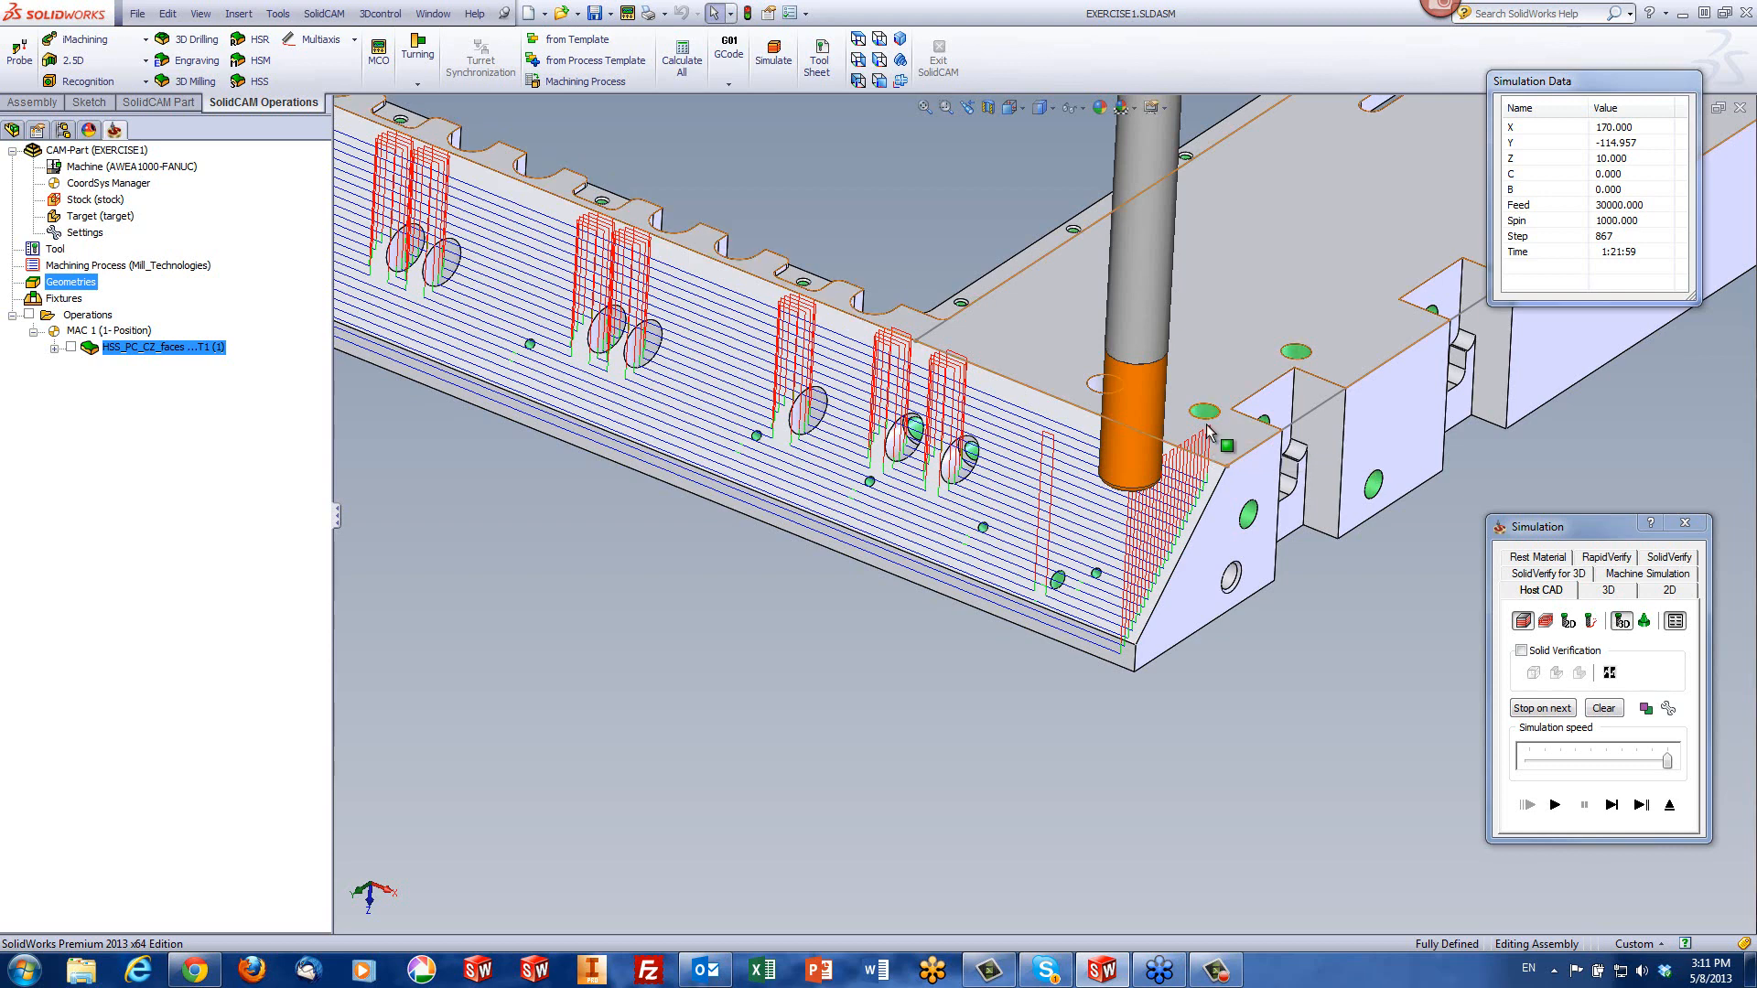
scroll(744, 551, up, 5)
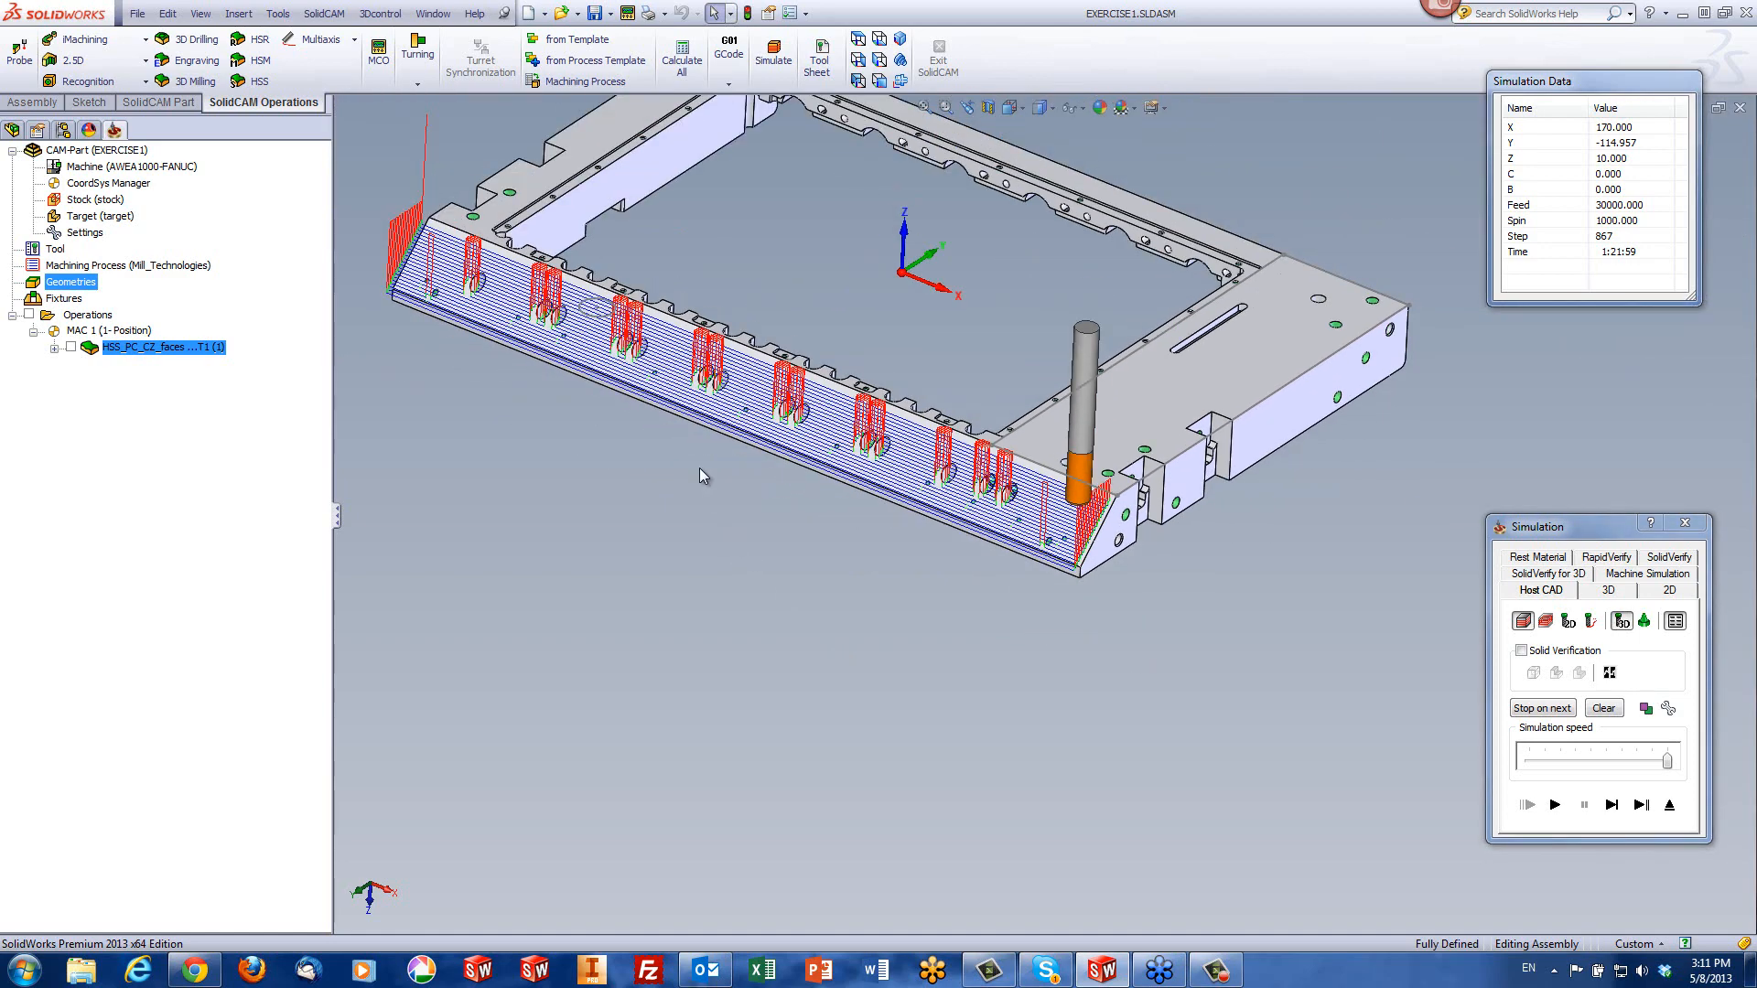
scroll(674, 399, down, 3)
scroll(766, 458, down, 2)
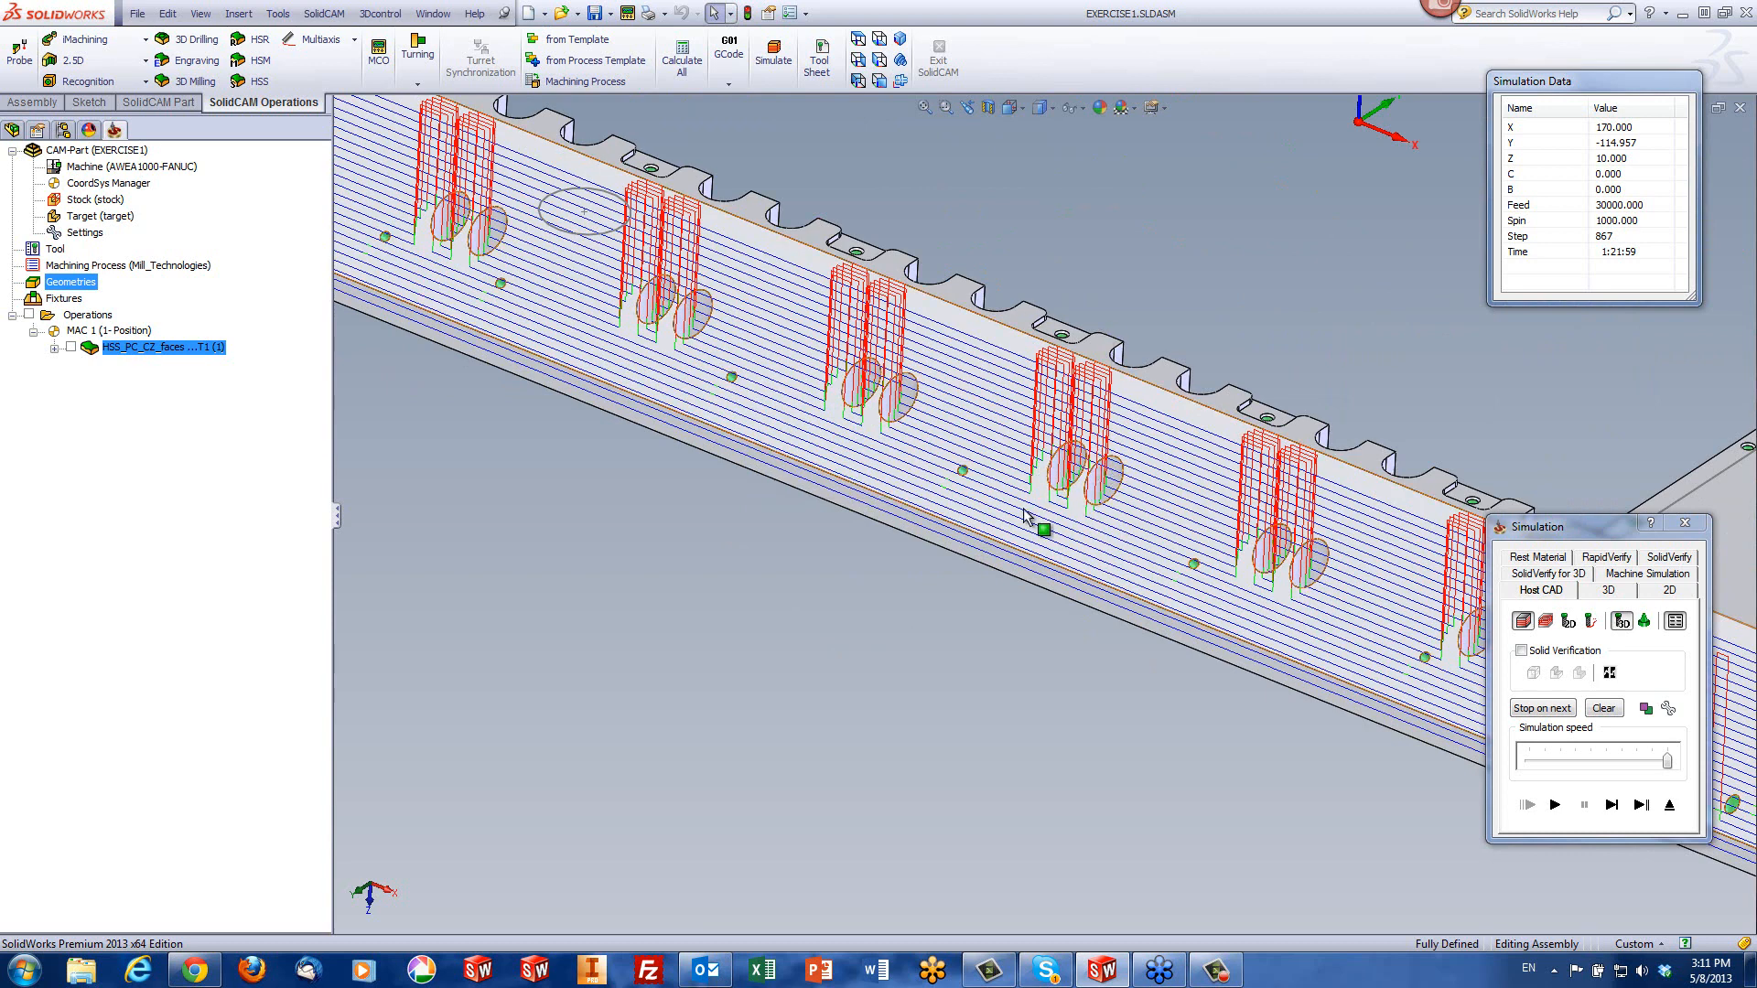
click(1668, 806)
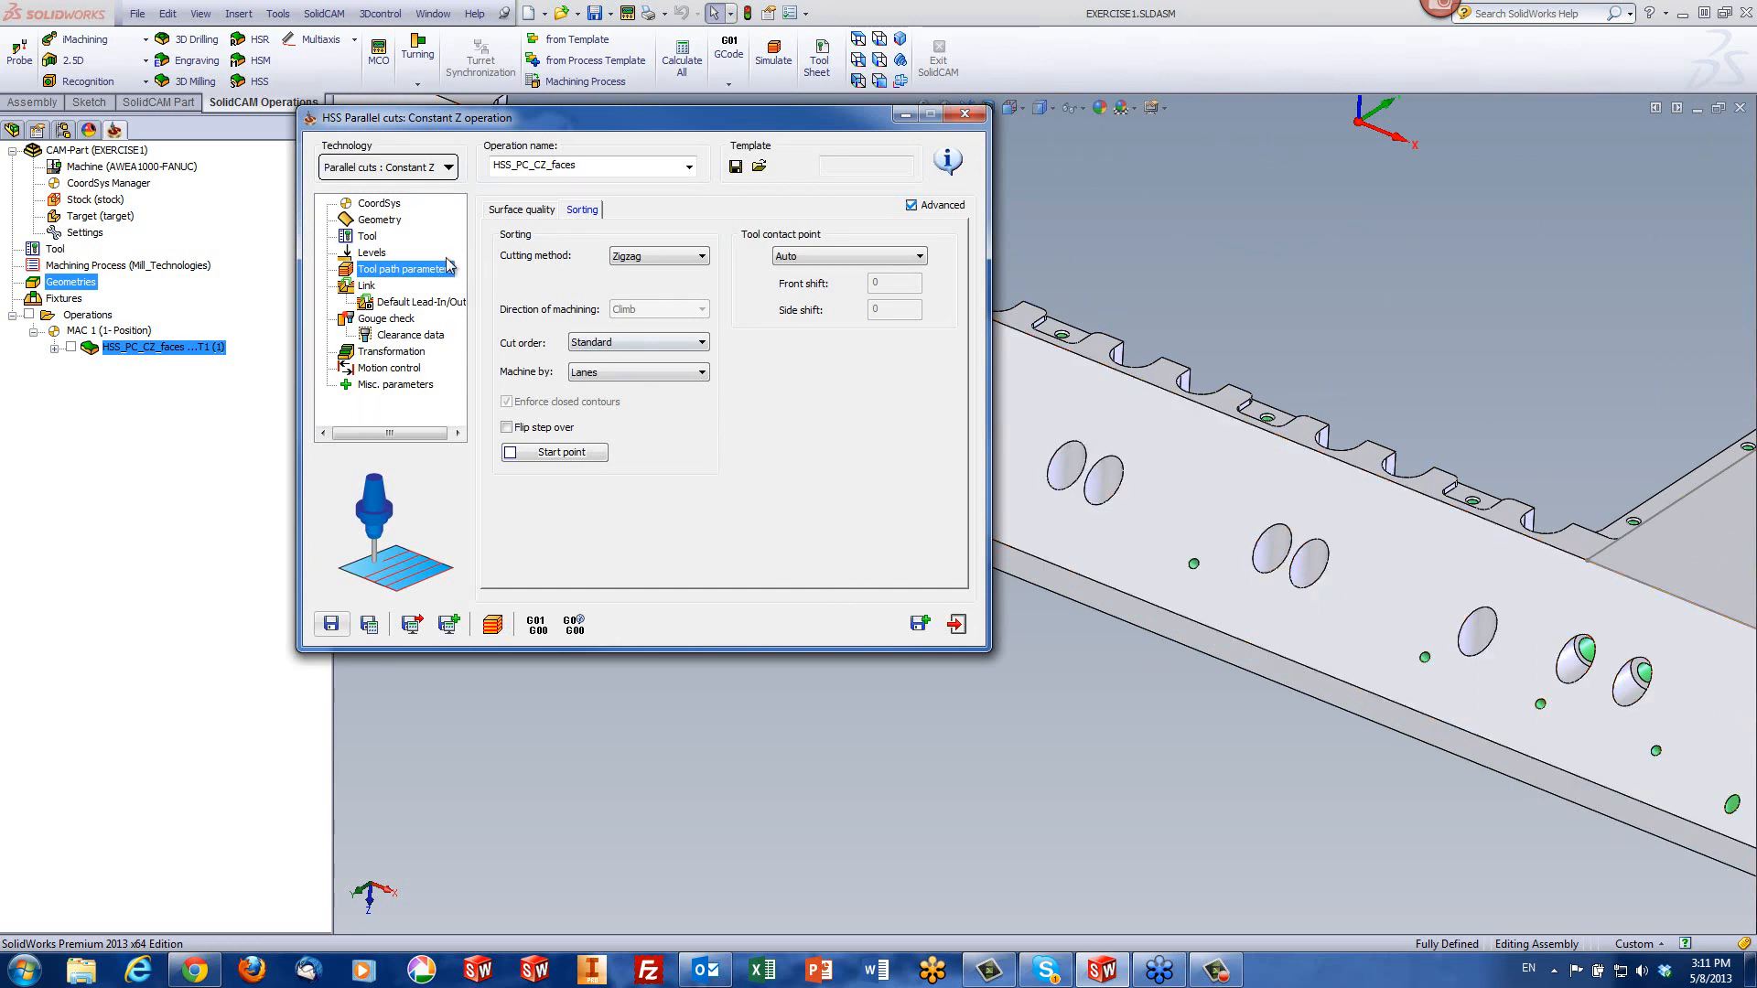
- Set the link for large gaps along the cut to Direct, keeping Direct for the small gaps
click(366, 286)
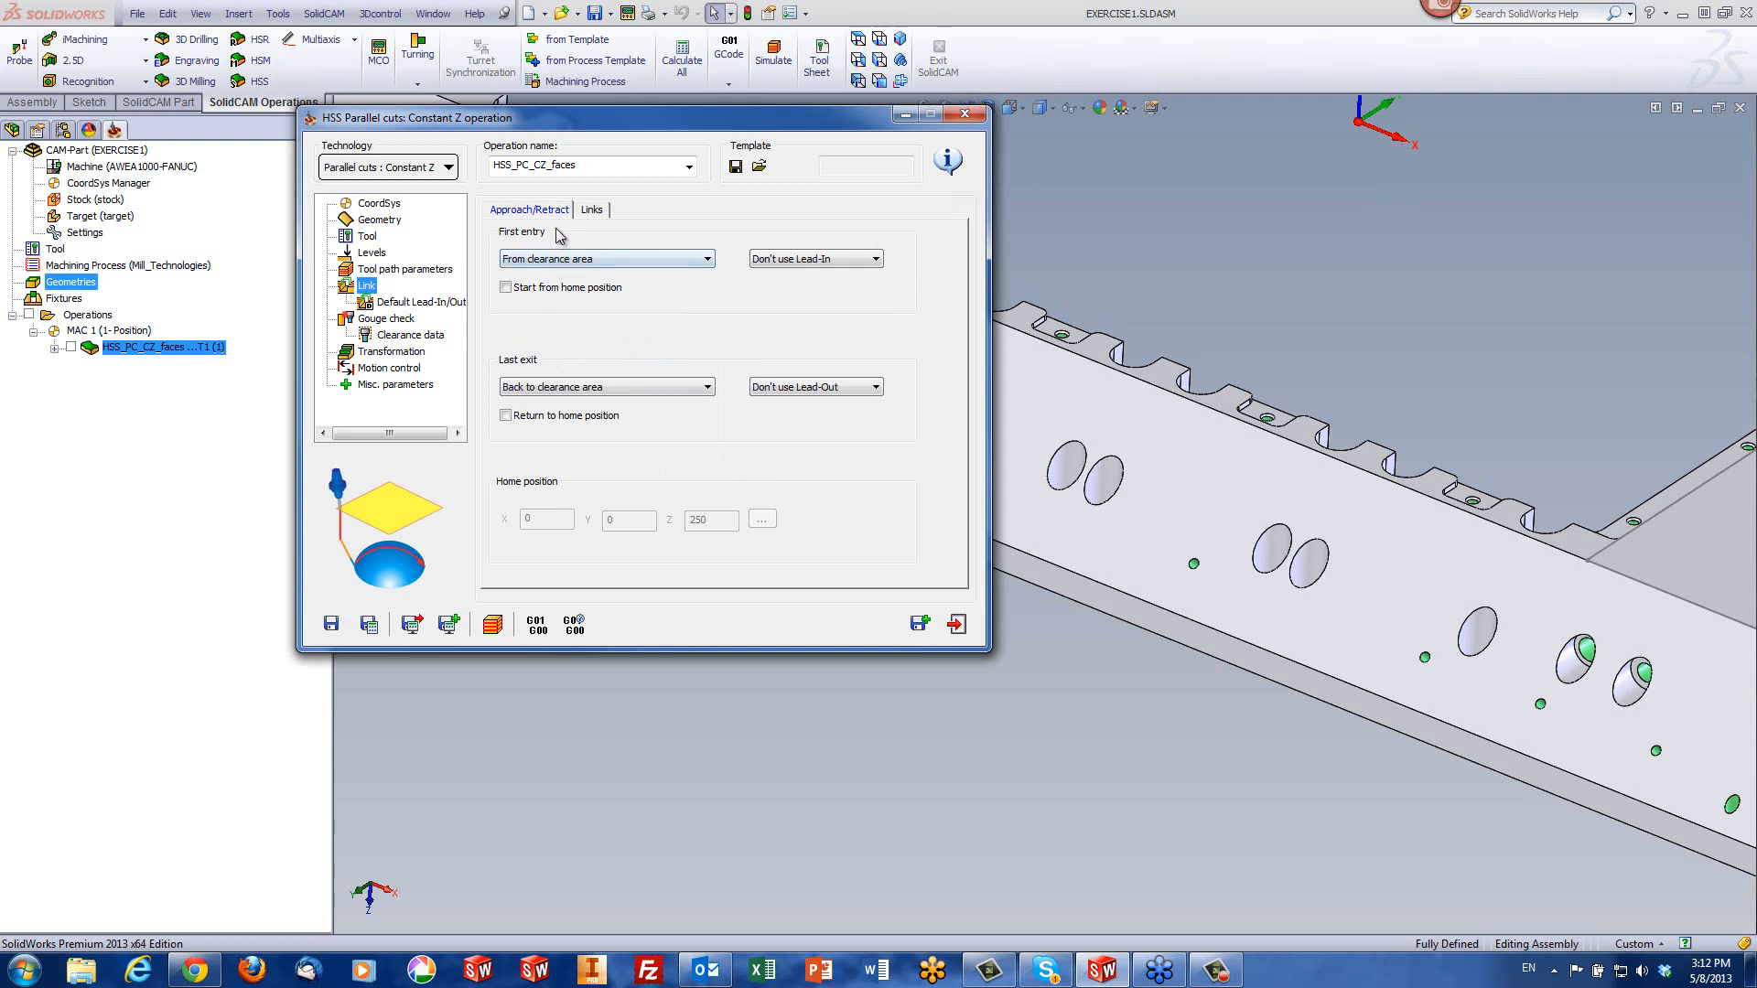
click(591, 211)
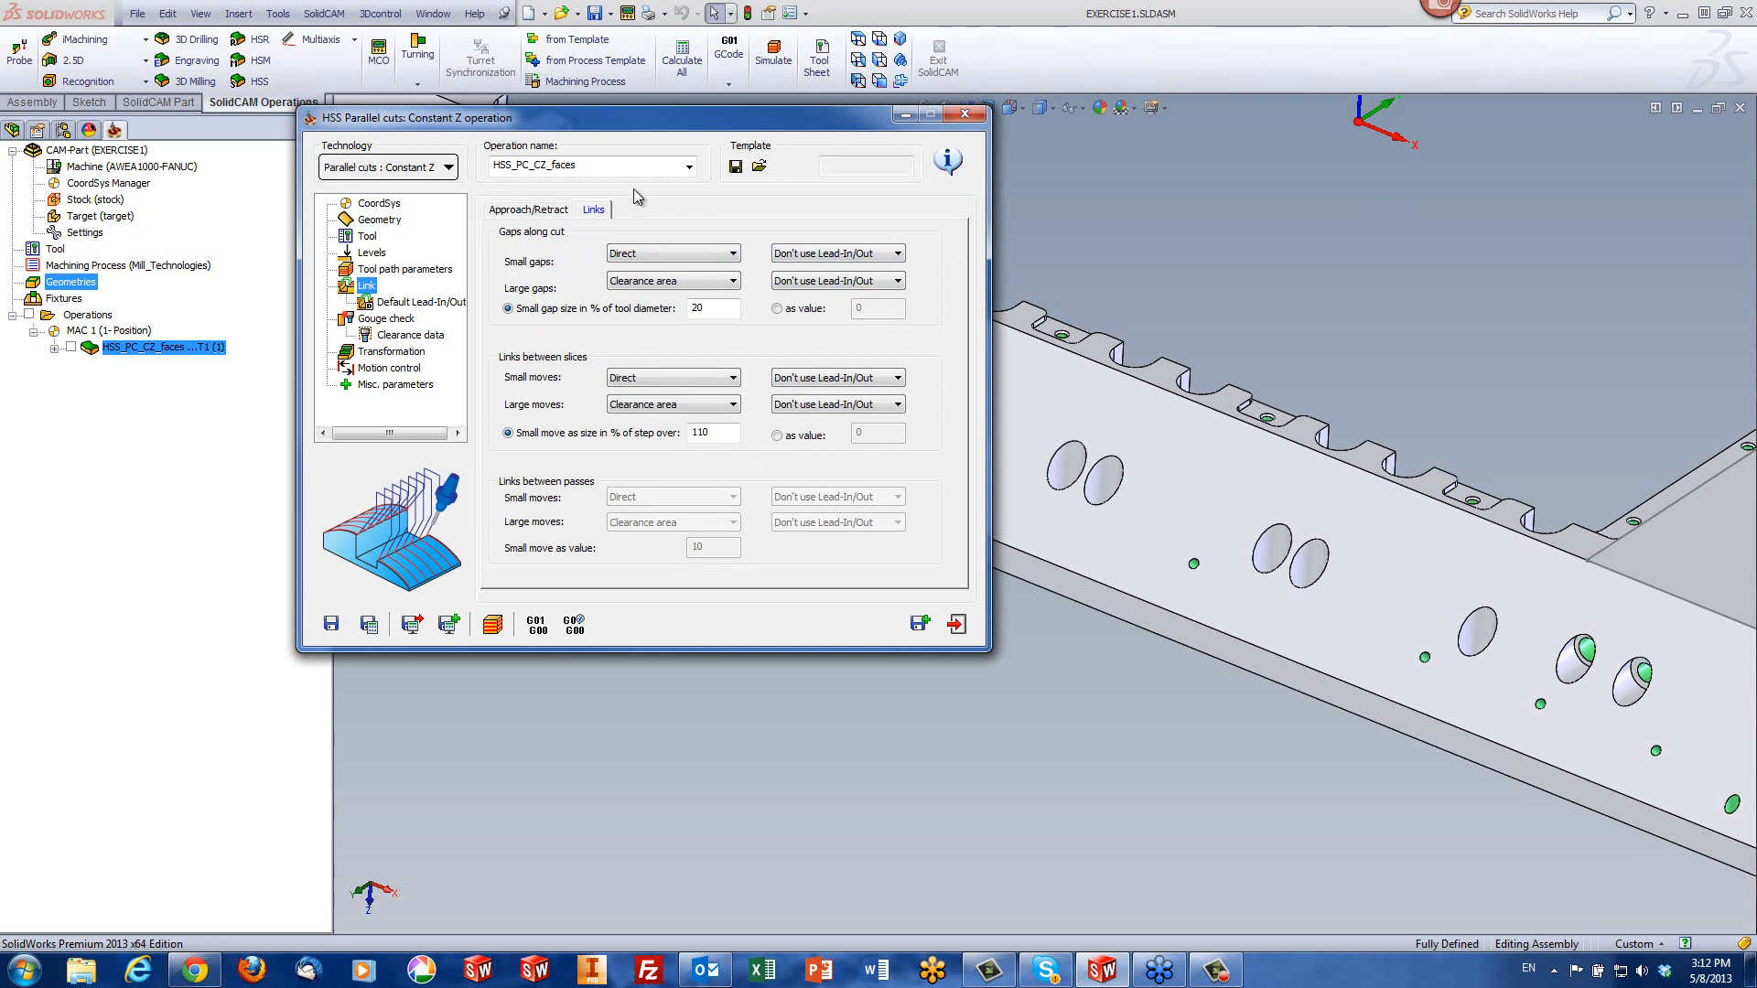
drag(677, 125, 598, 140)
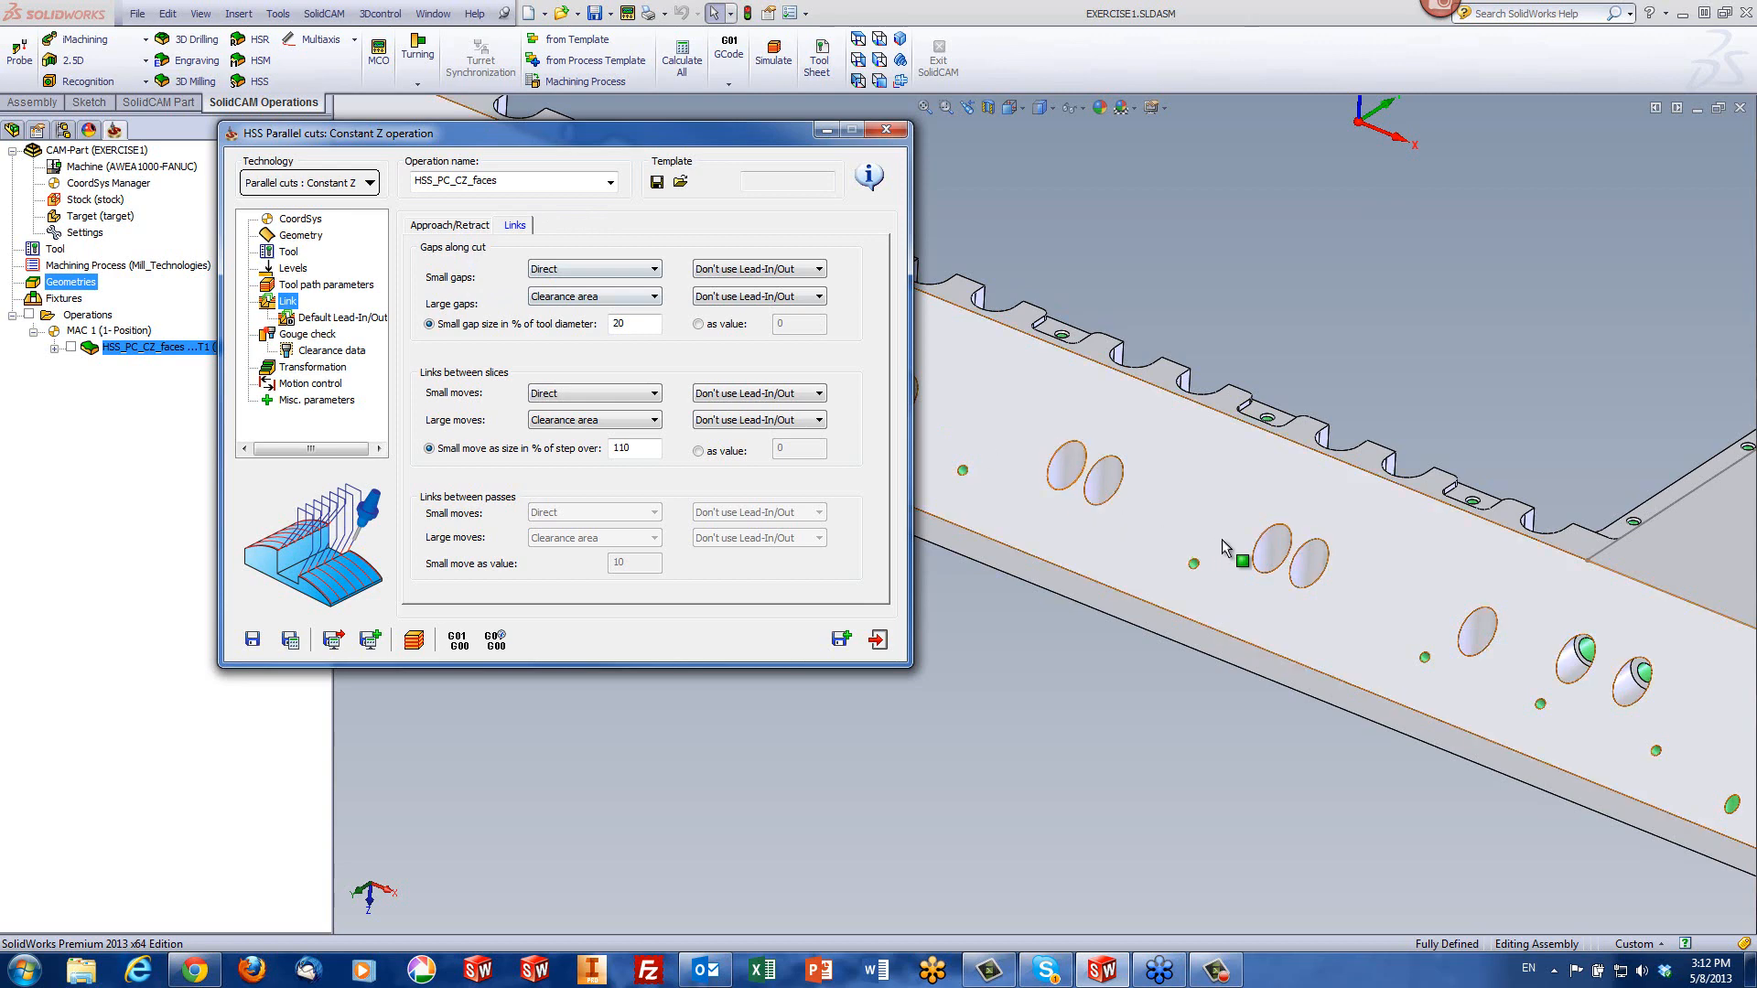
click(617, 275)
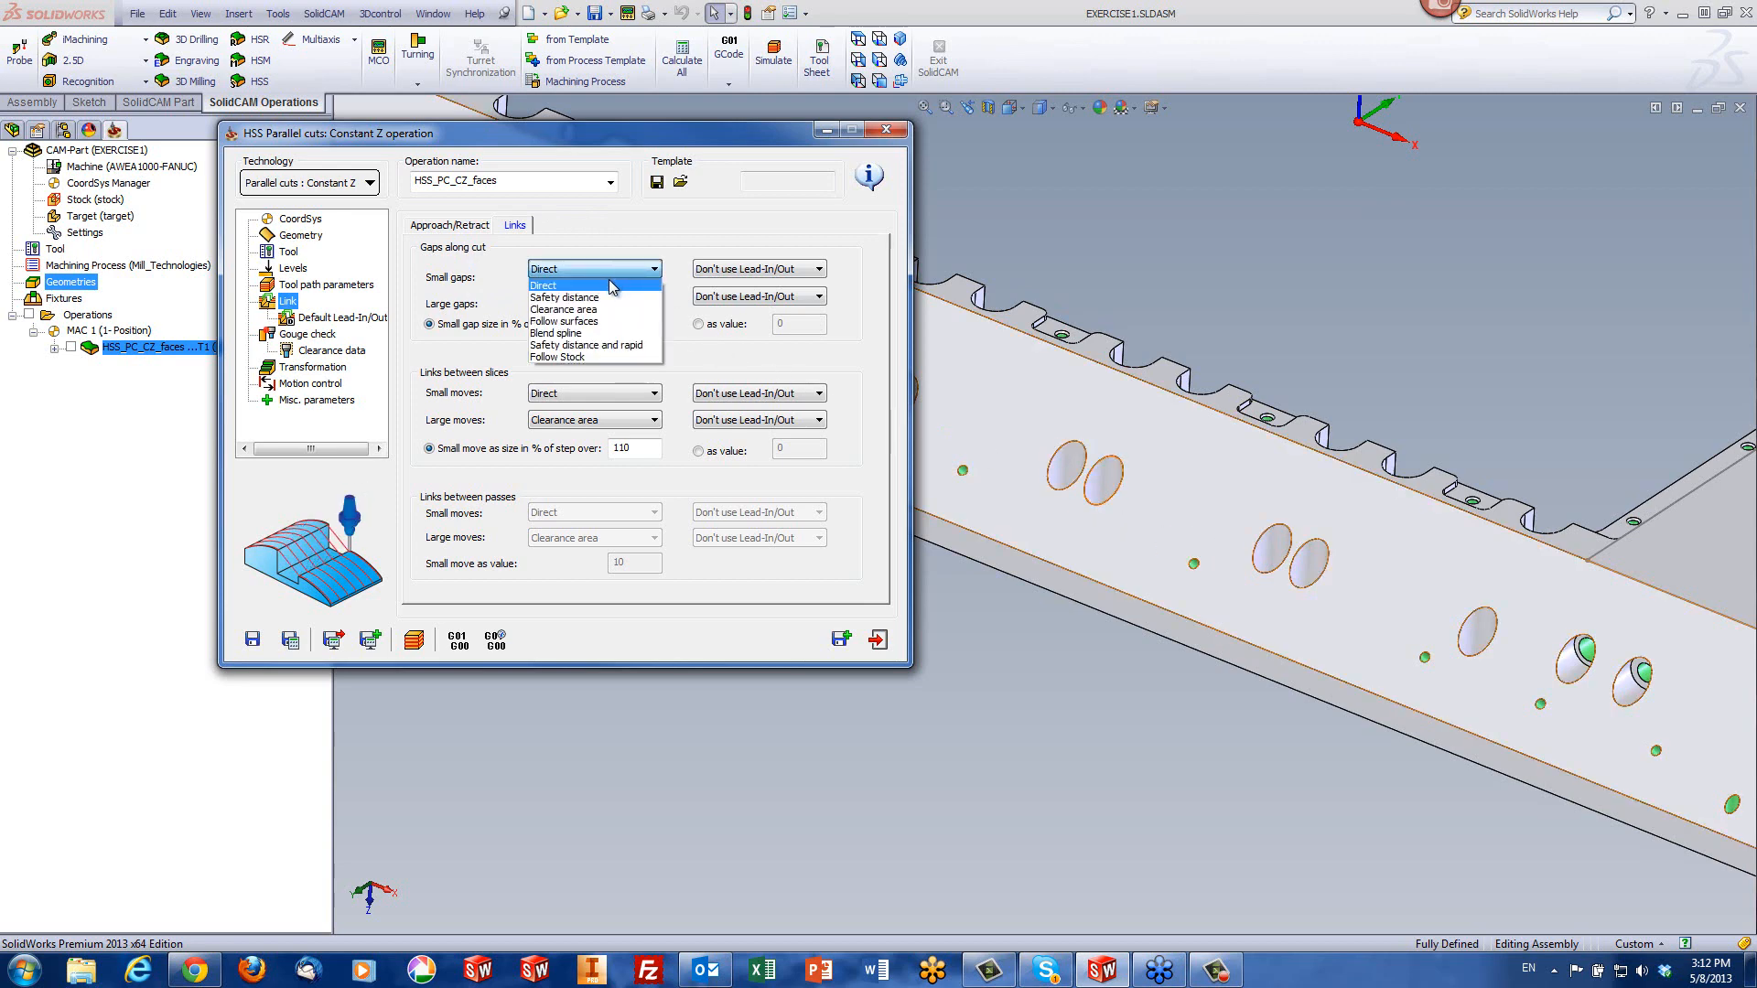
click(612, 285)
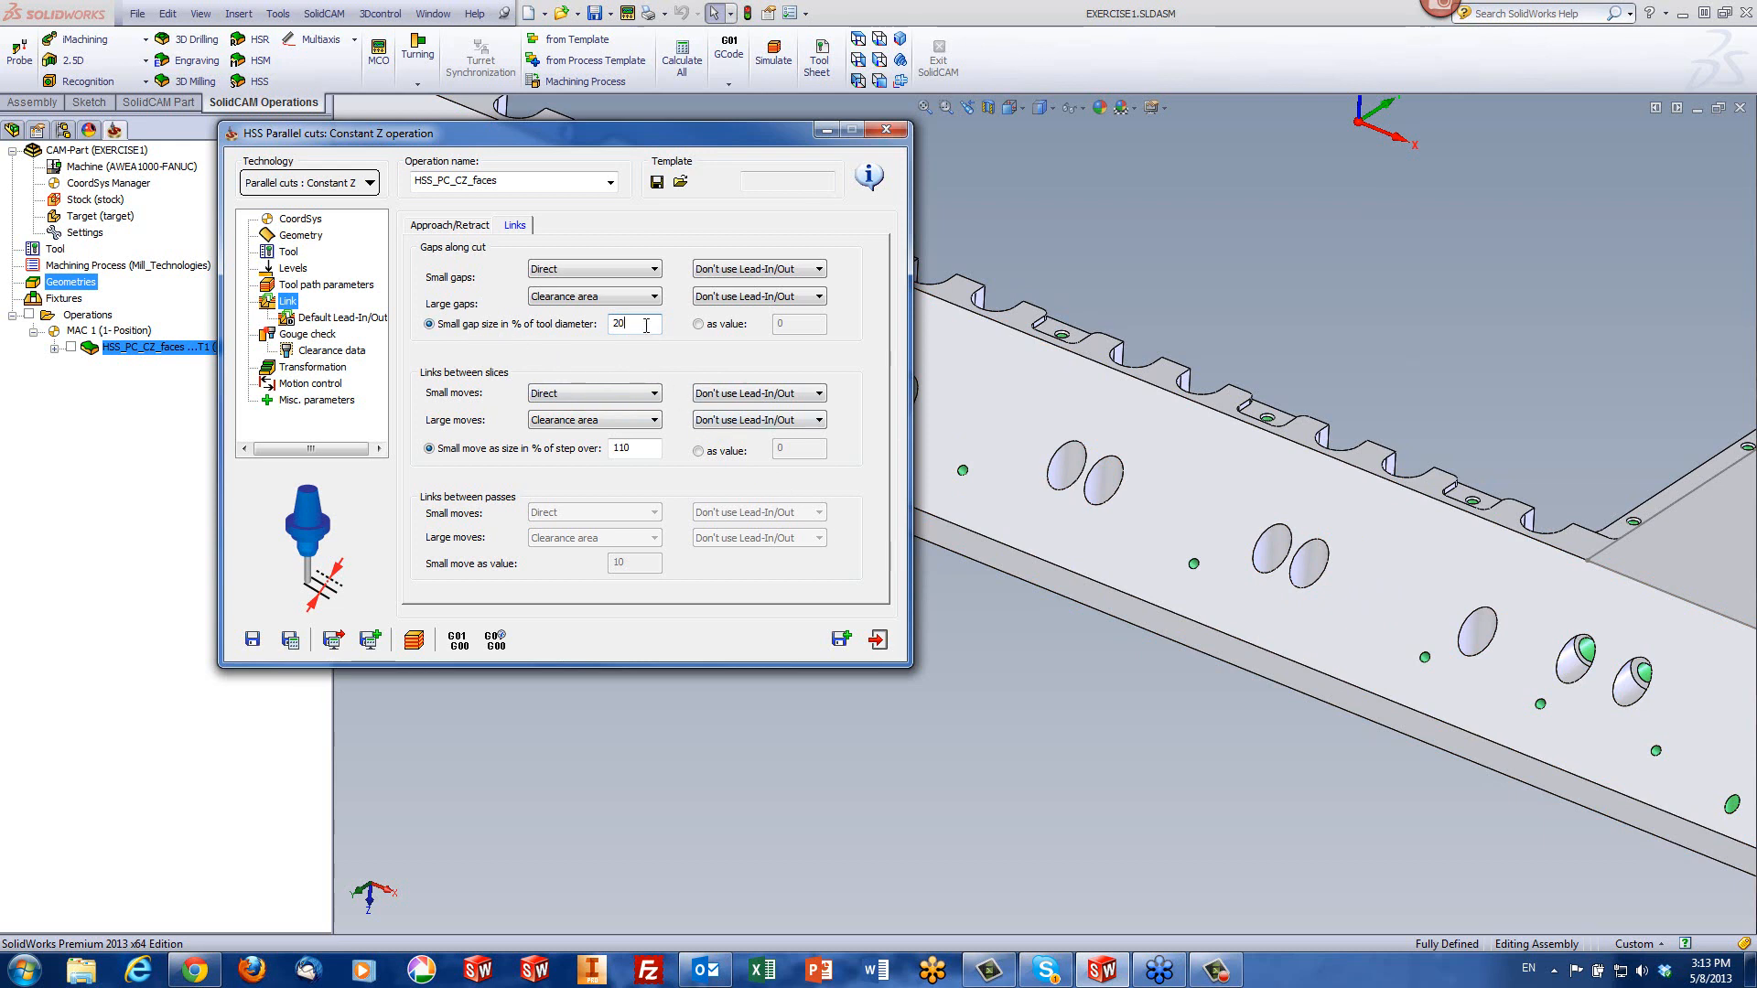
click(560, 299)
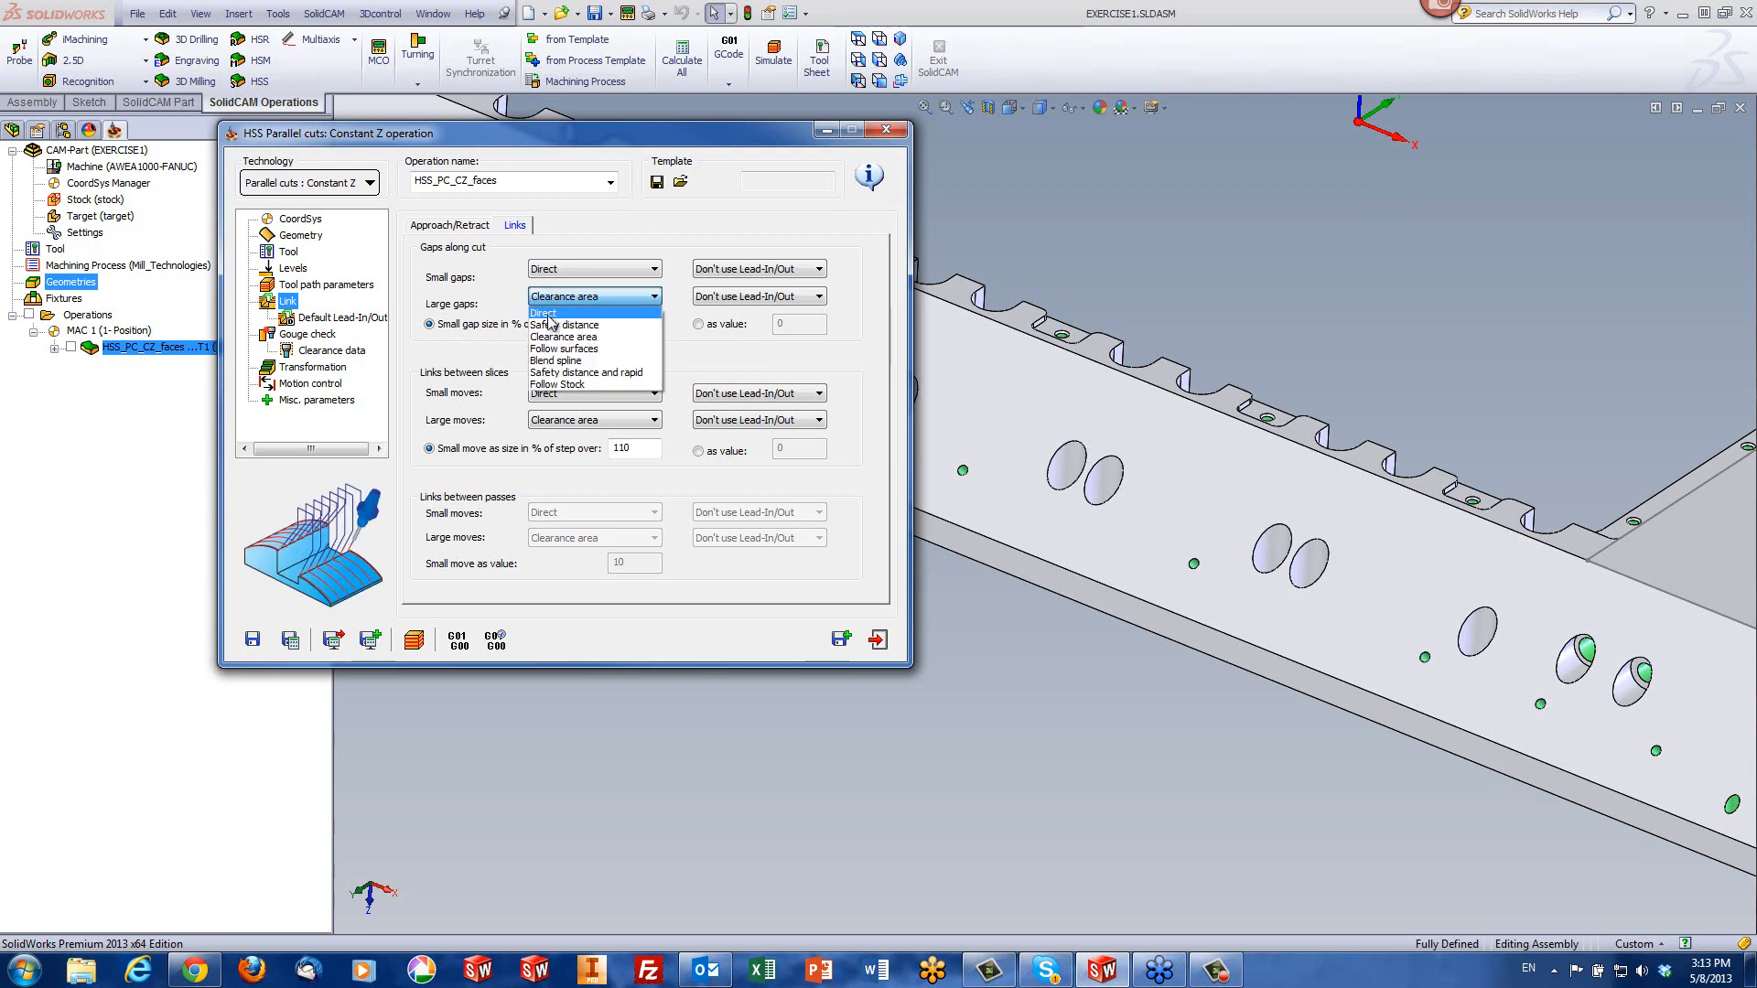
click(549, 315)
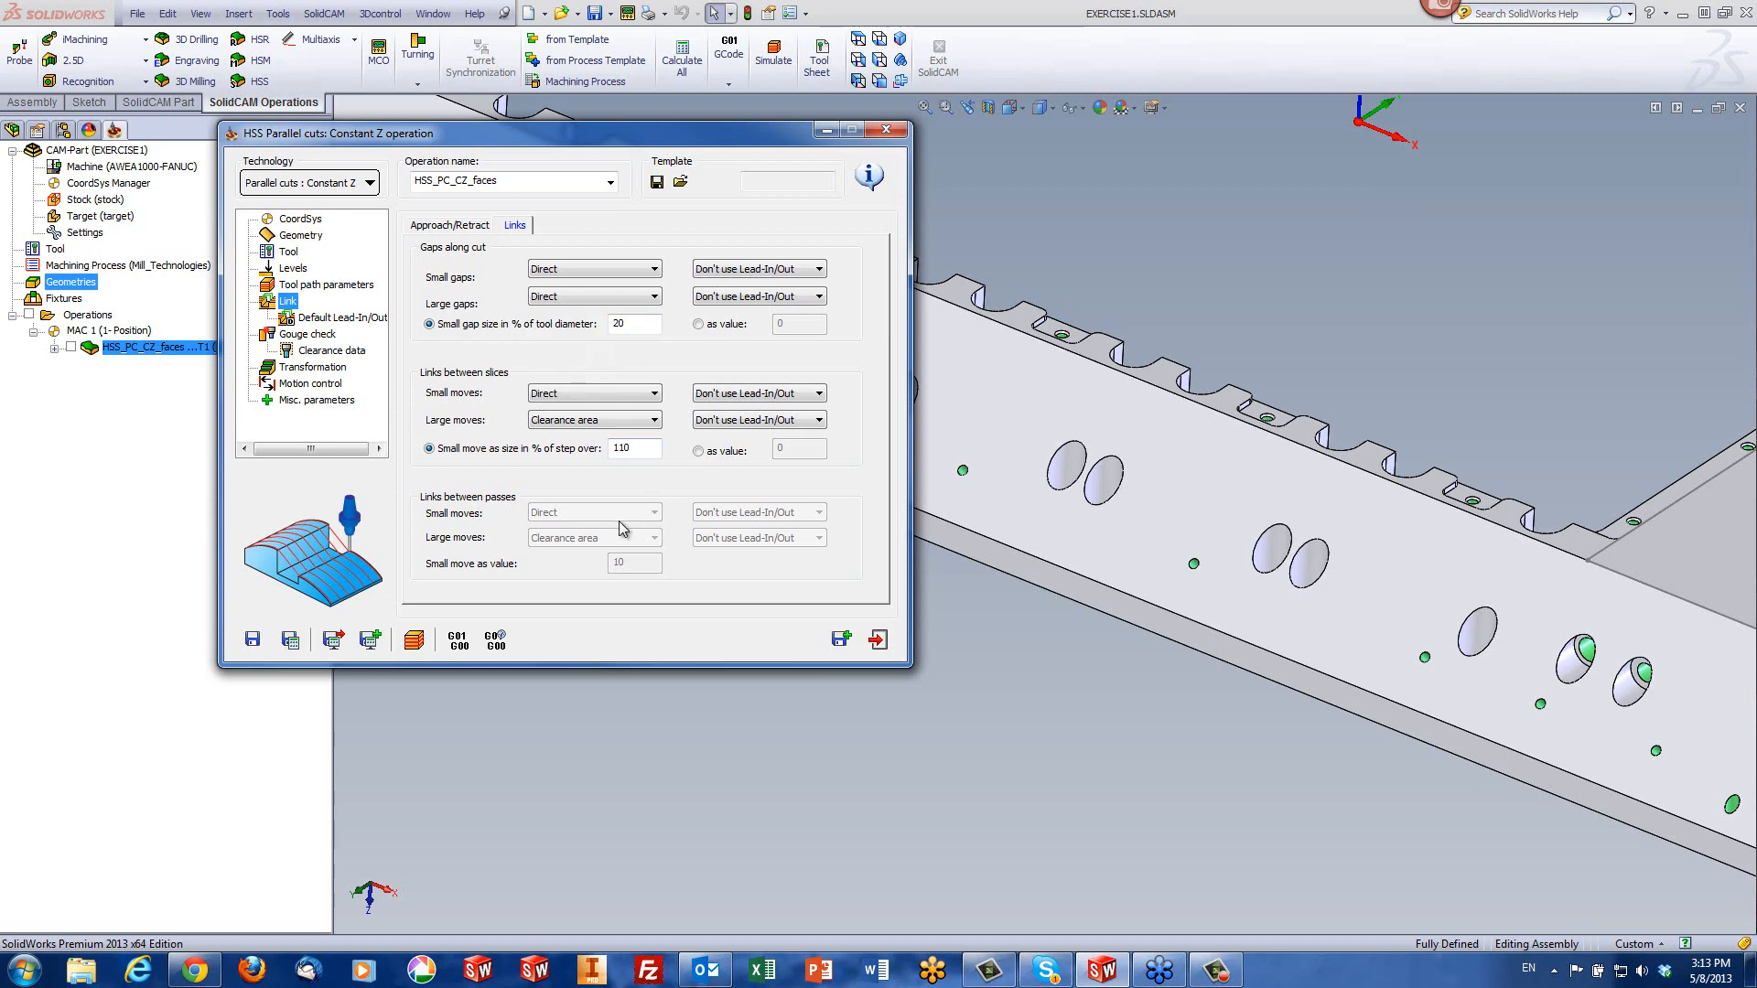
- Simulate the operation with the direct gap links and examine the moves across the holes and at the face's end
click(413, 640)
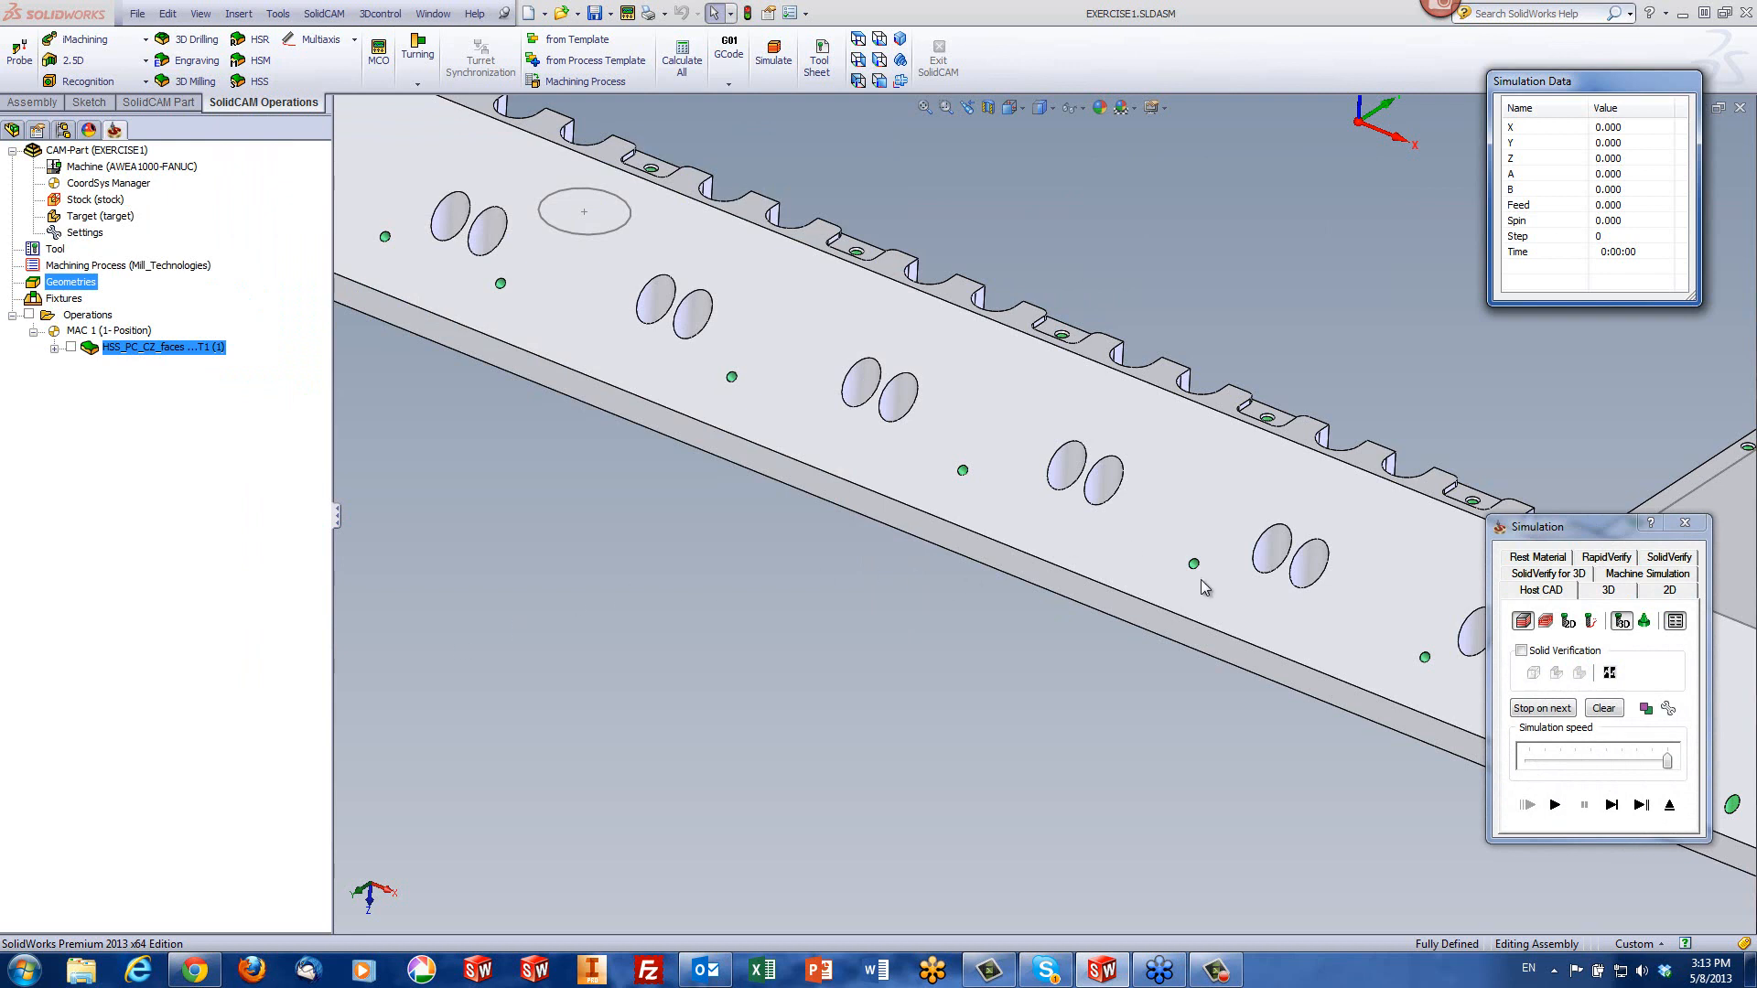
click(1554, 804)
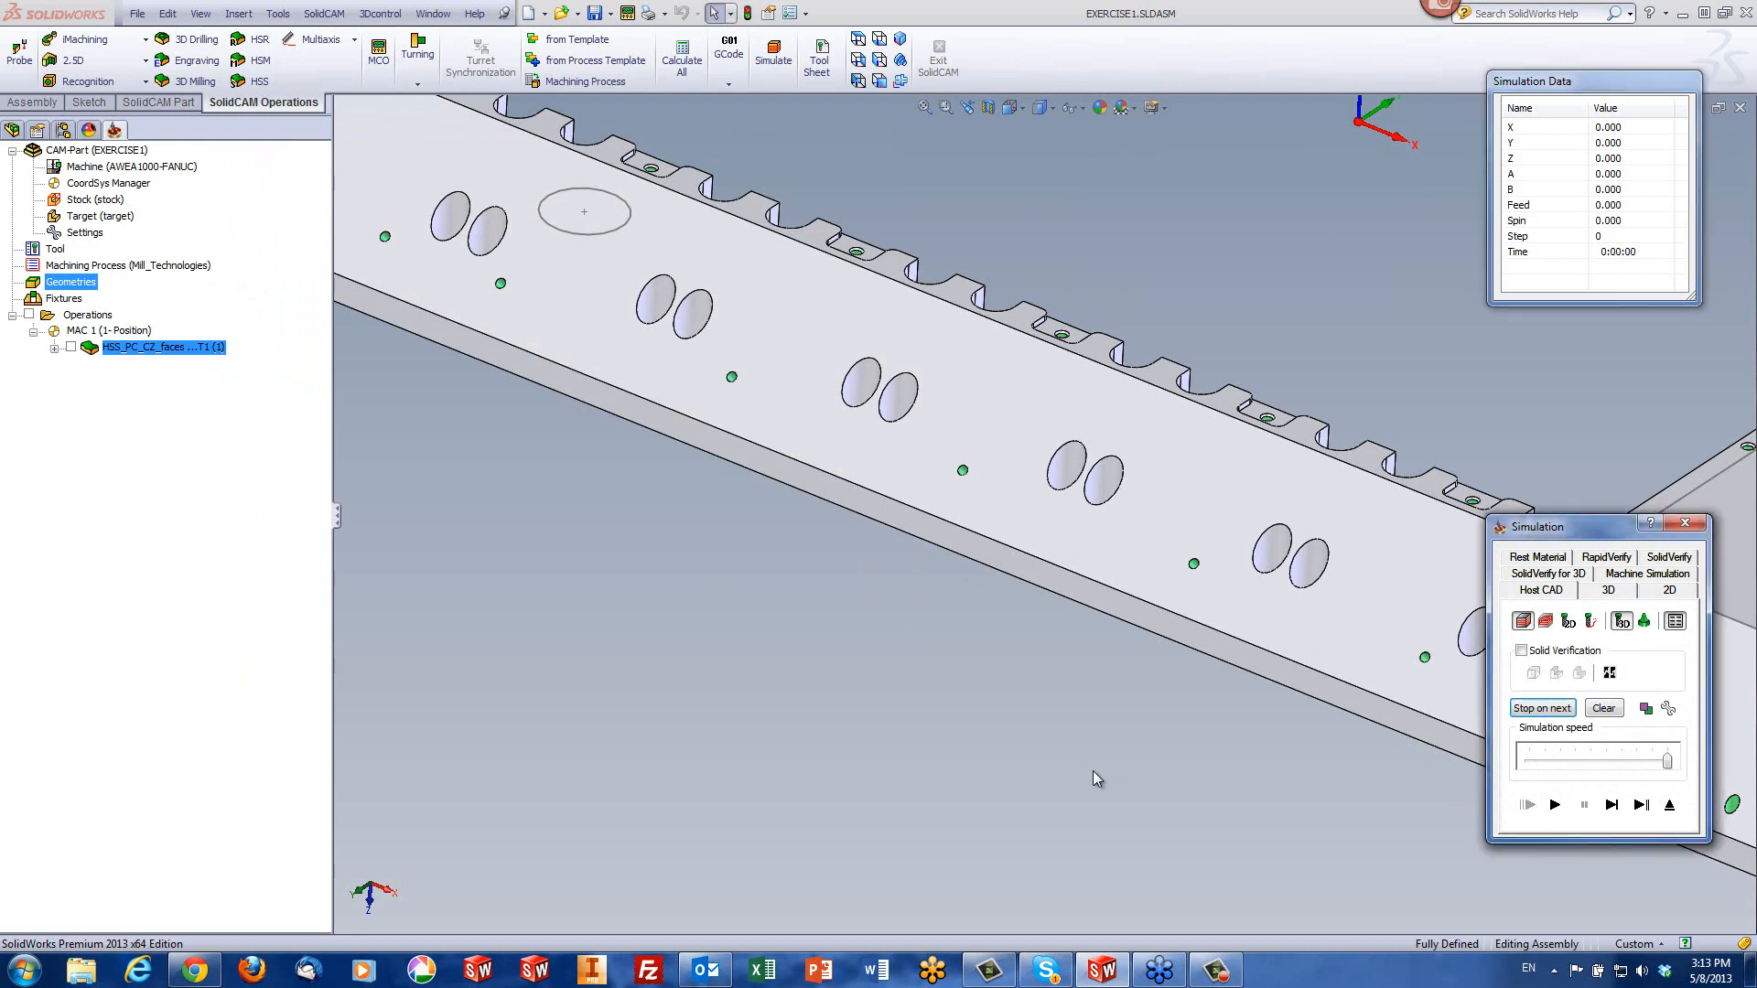
click(1553, 804)
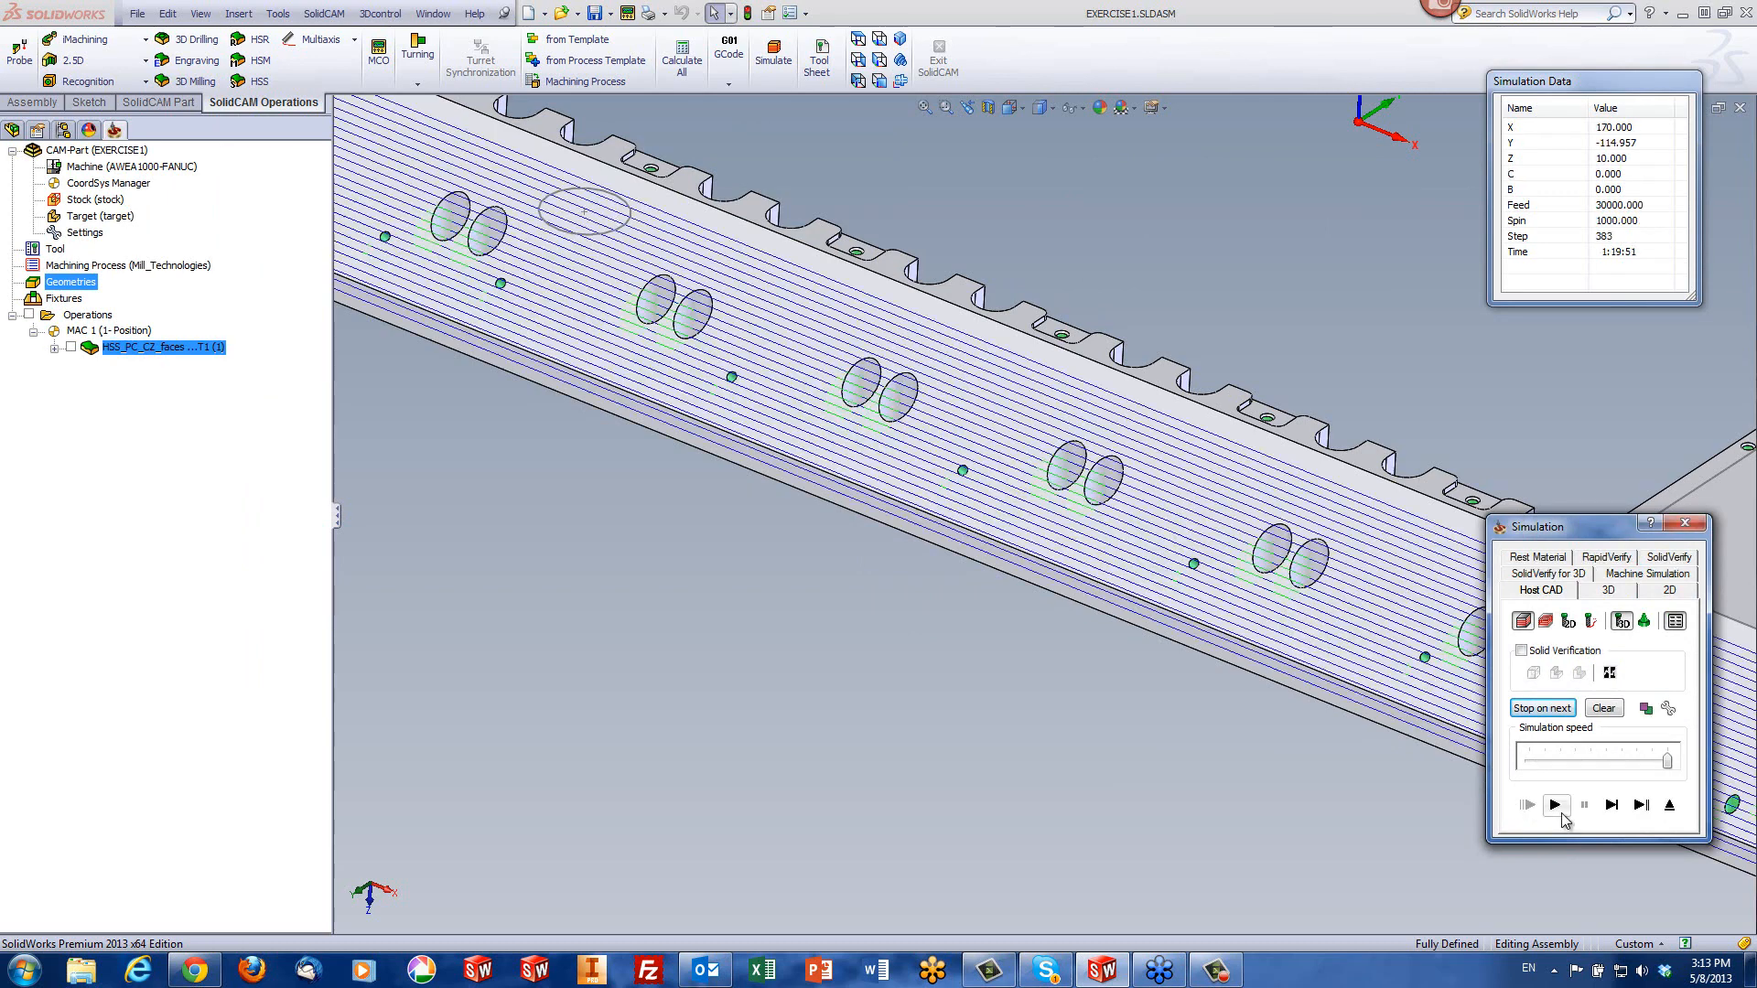
scroll(1163, 622, down, 2)
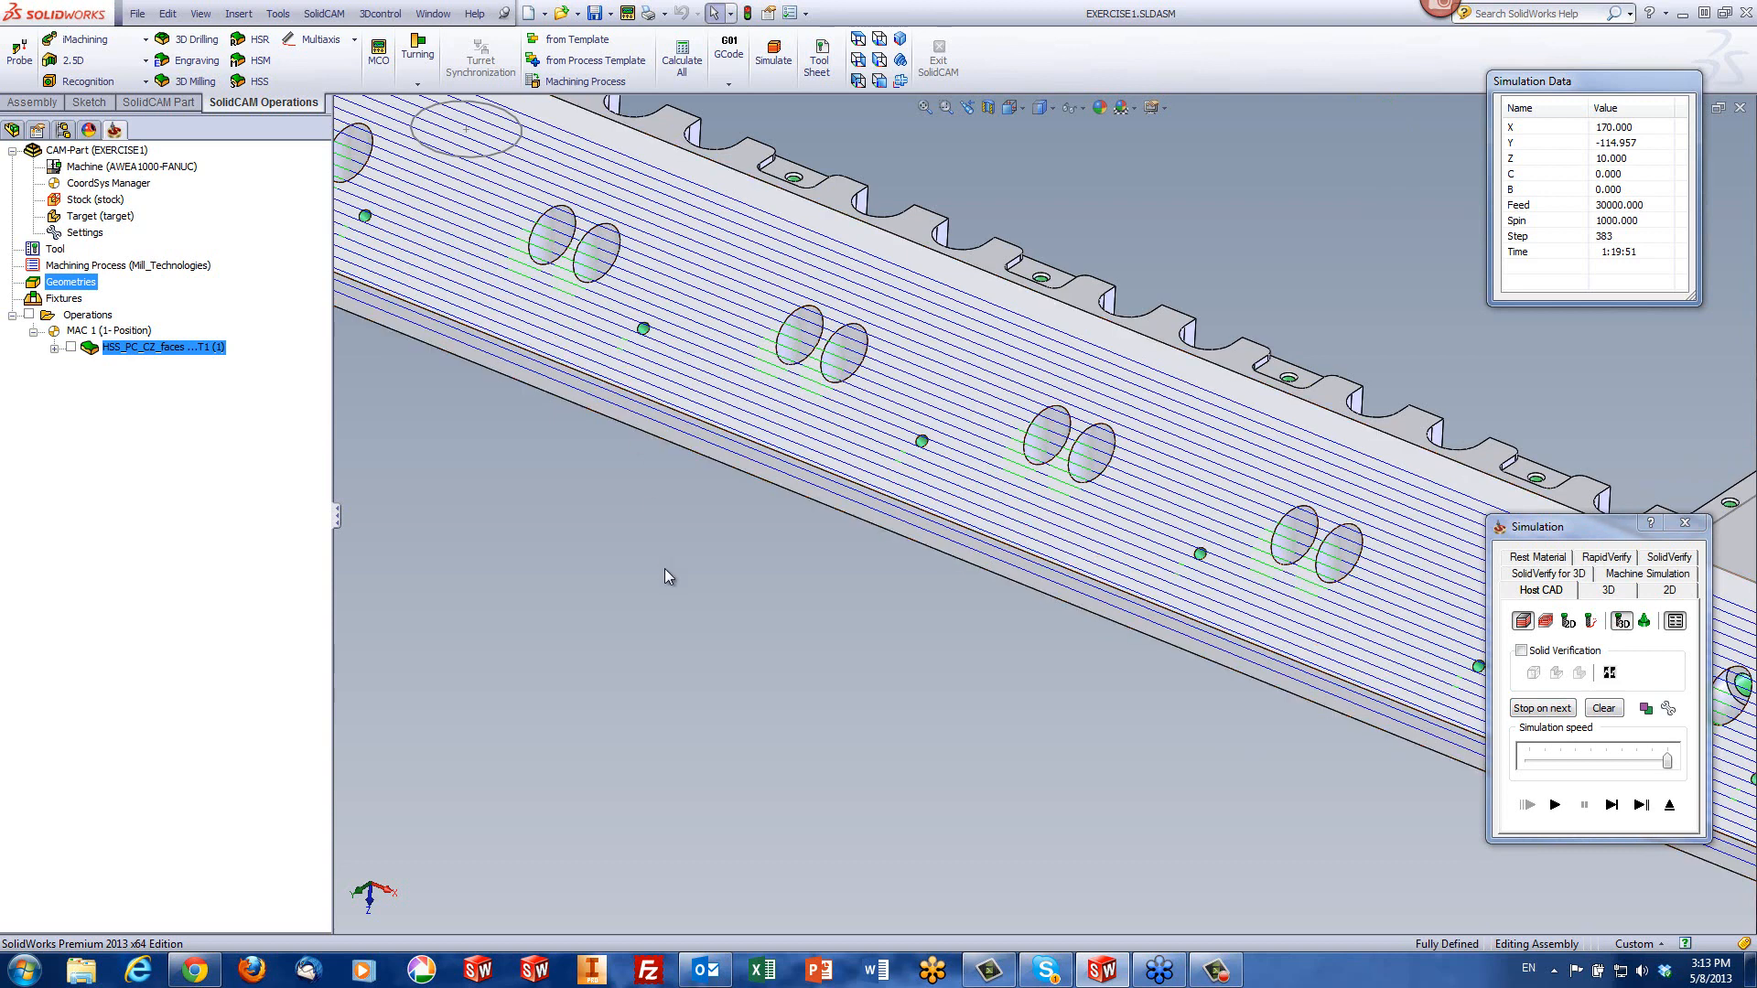
key(f)
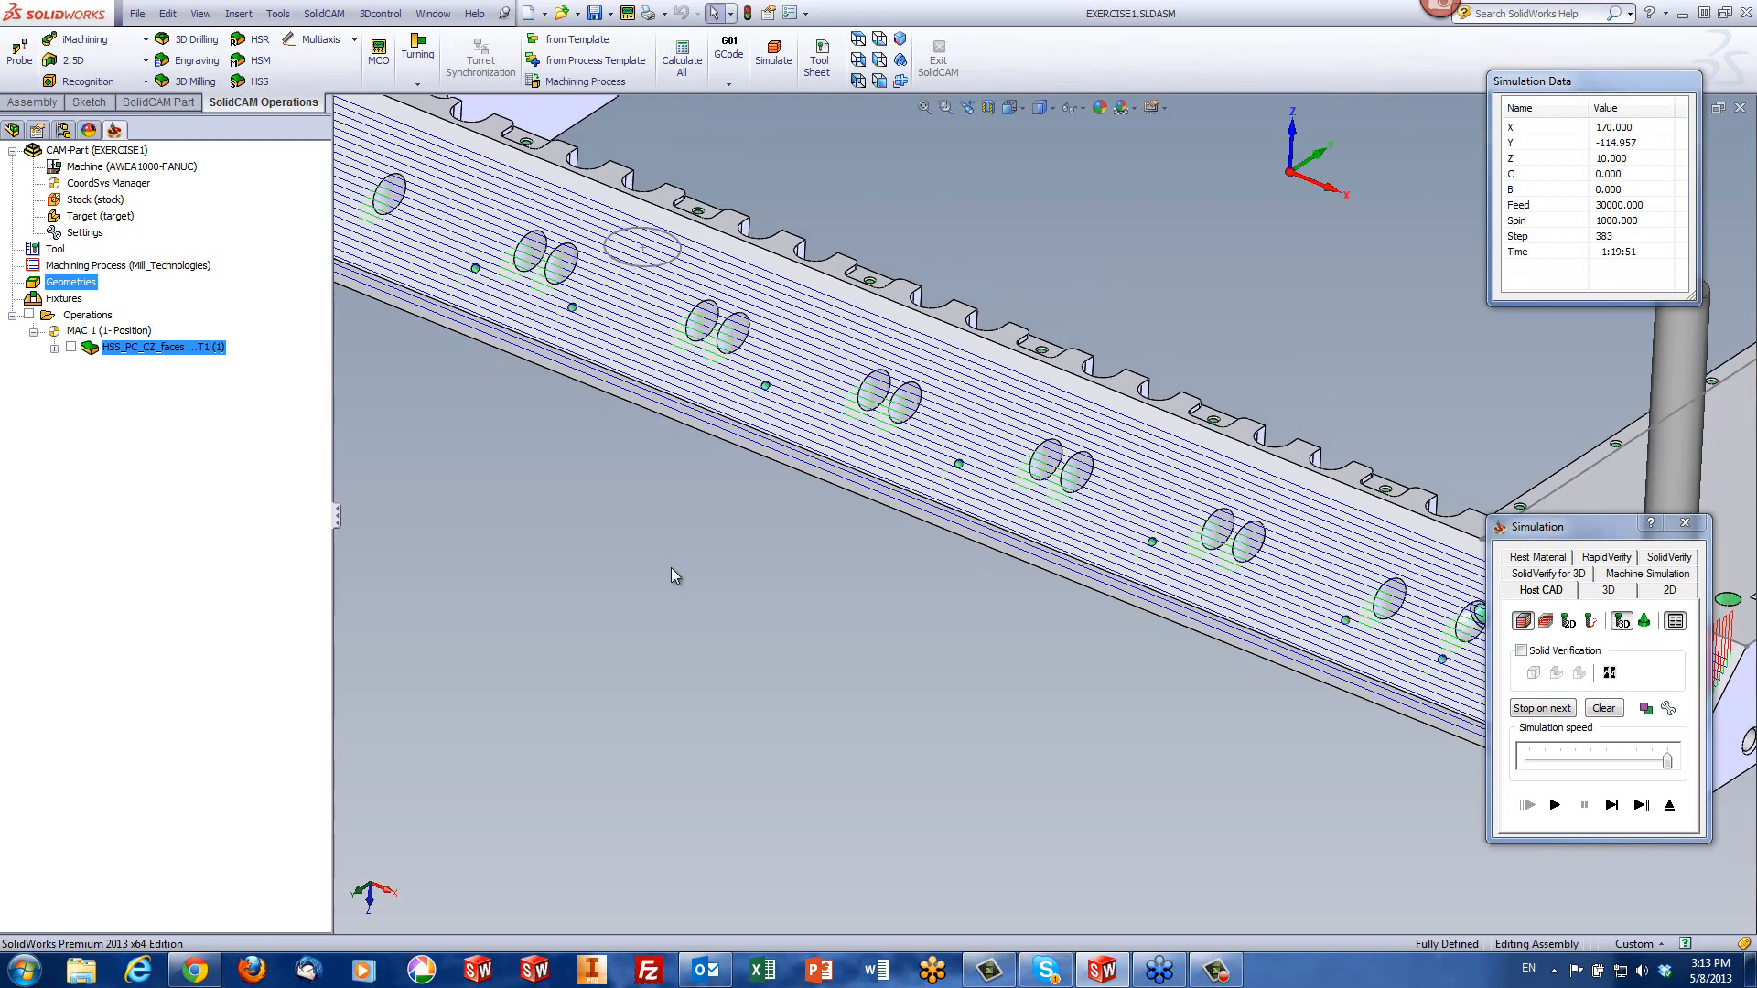
scroll(1327, 572, down, 8)
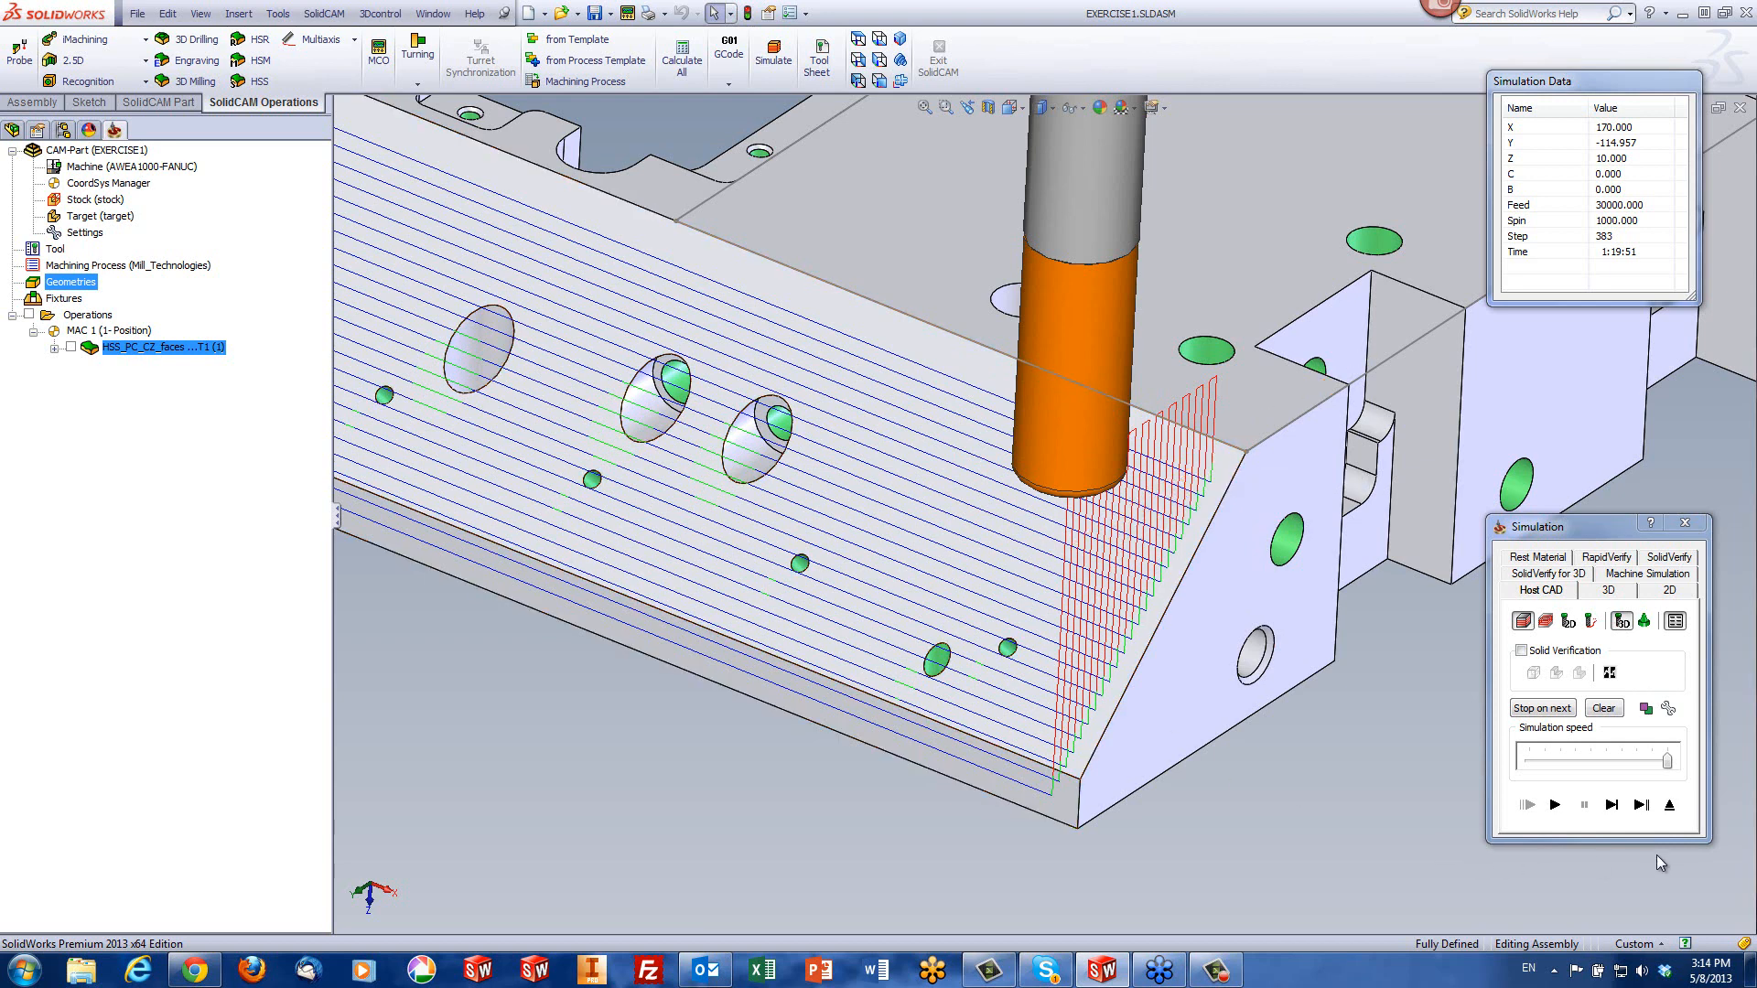
click(1670, 806)
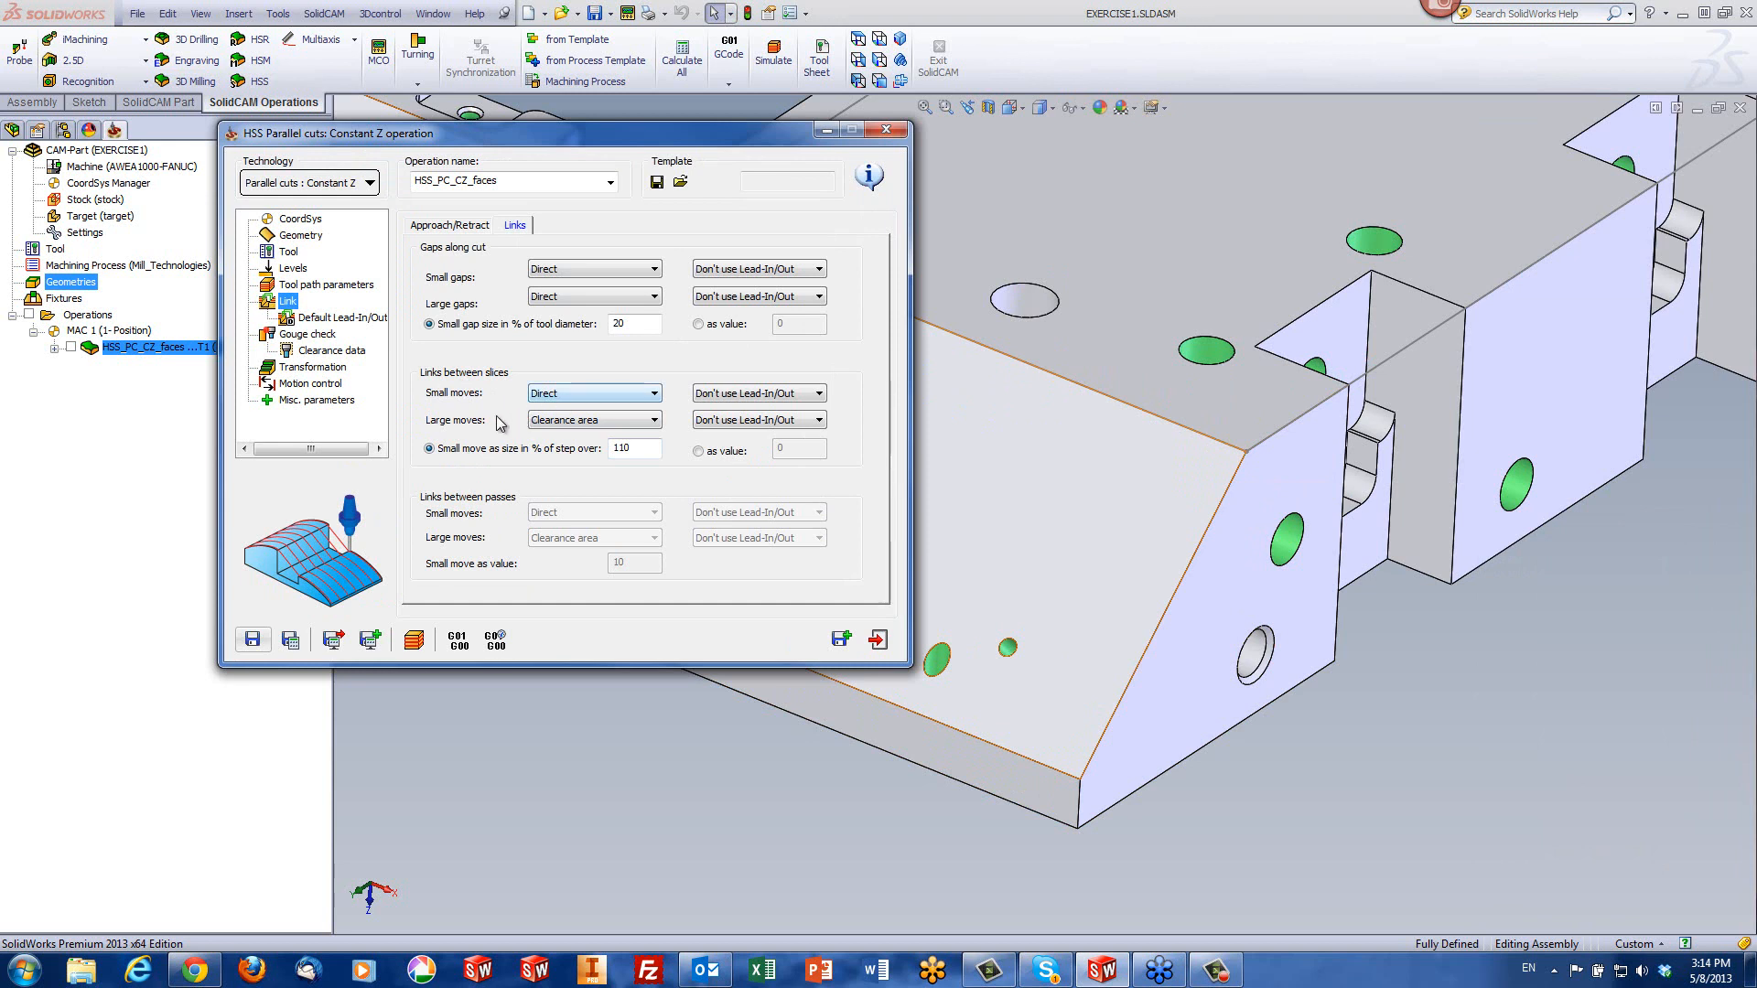
- Set the large moves between slices to Direct and simulate the resulting tool path
click(570, 424)
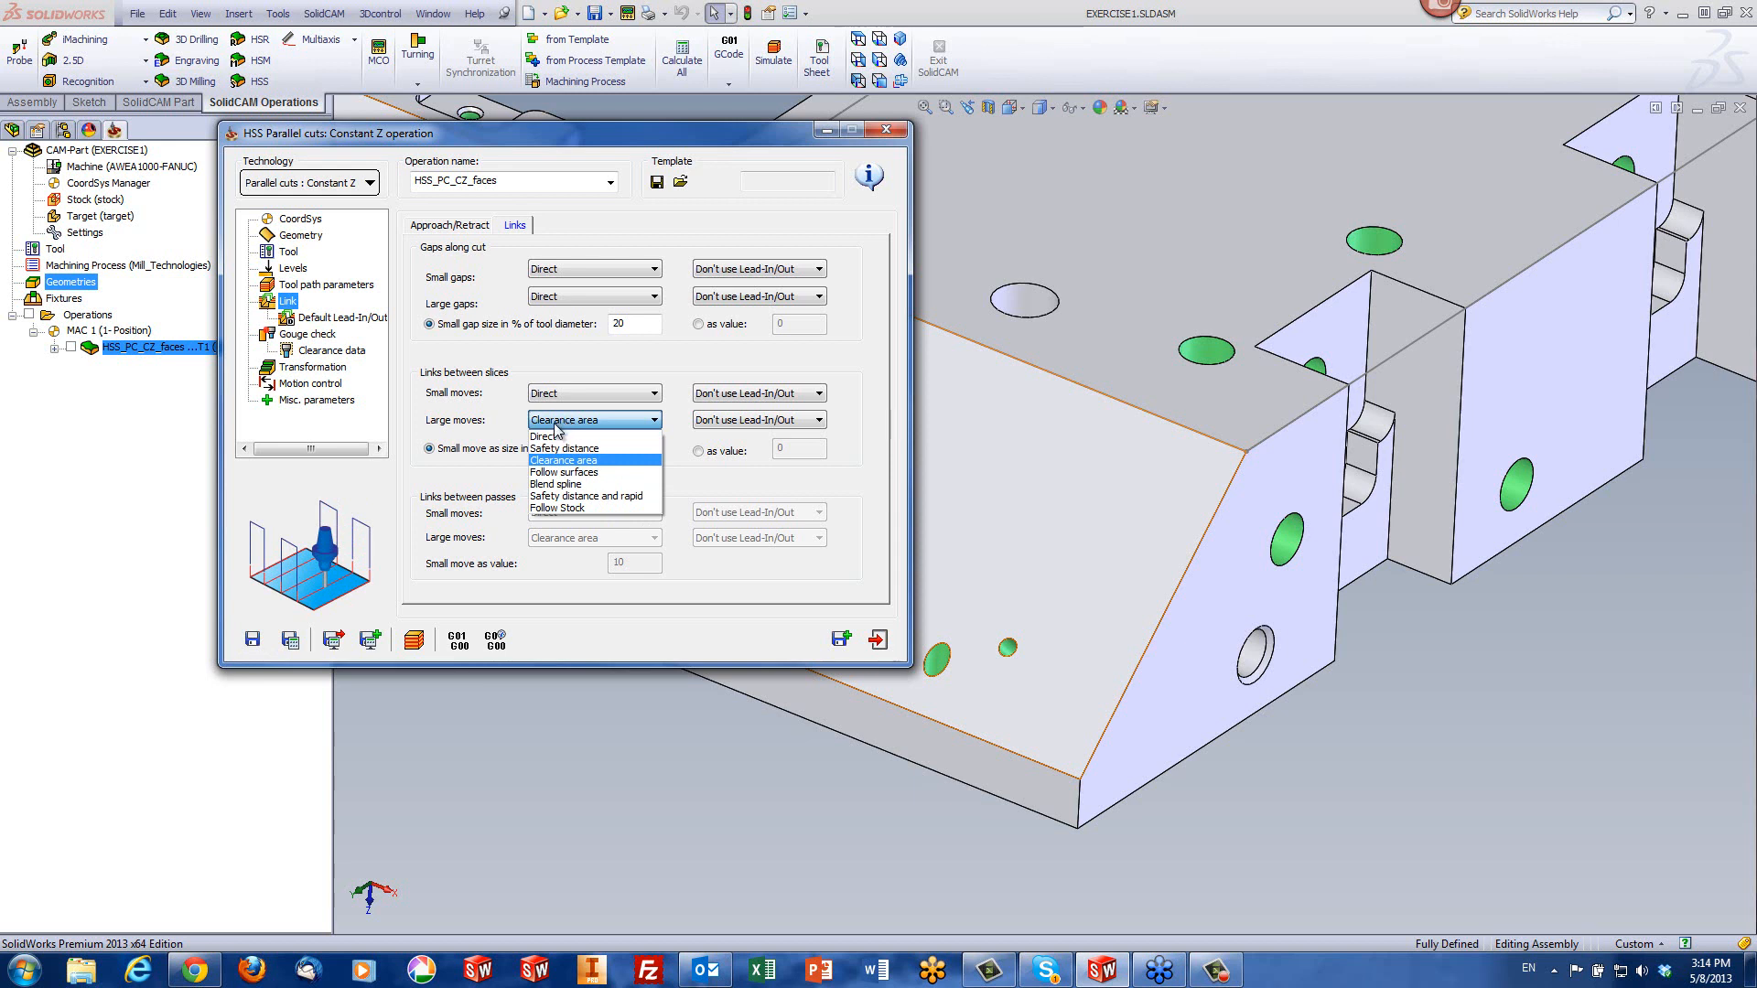
click(554, 436)
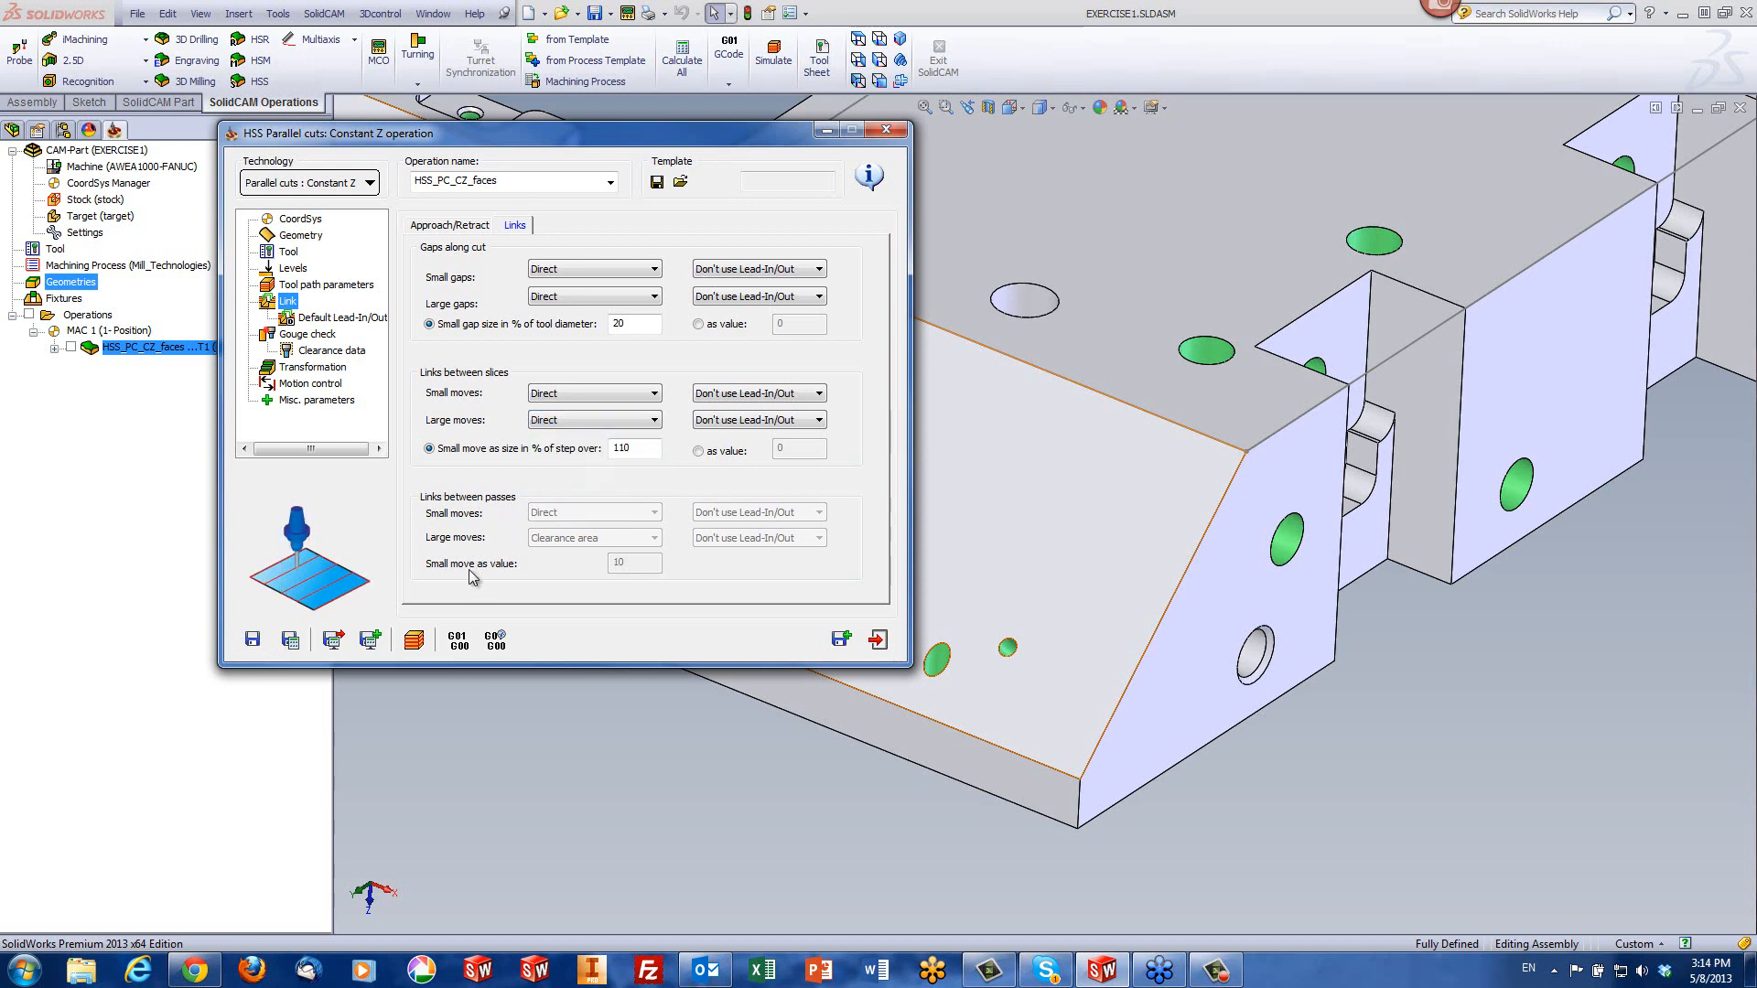
click(416, 639)
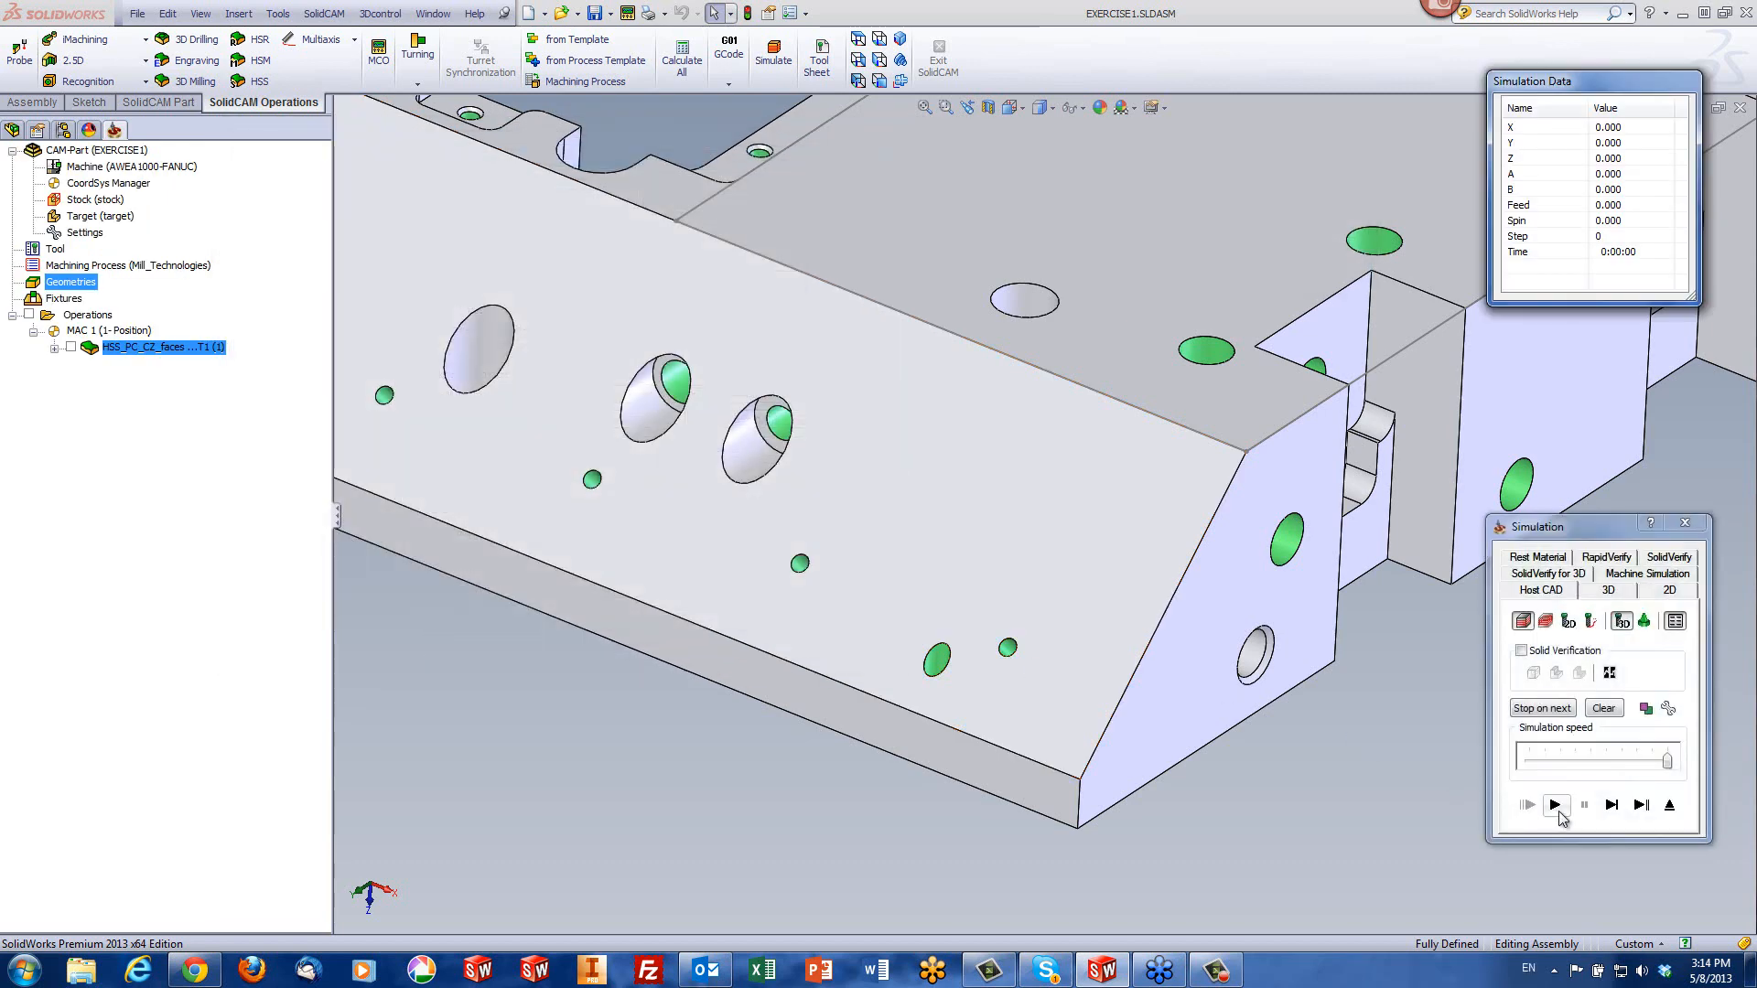
click(1555, 806)
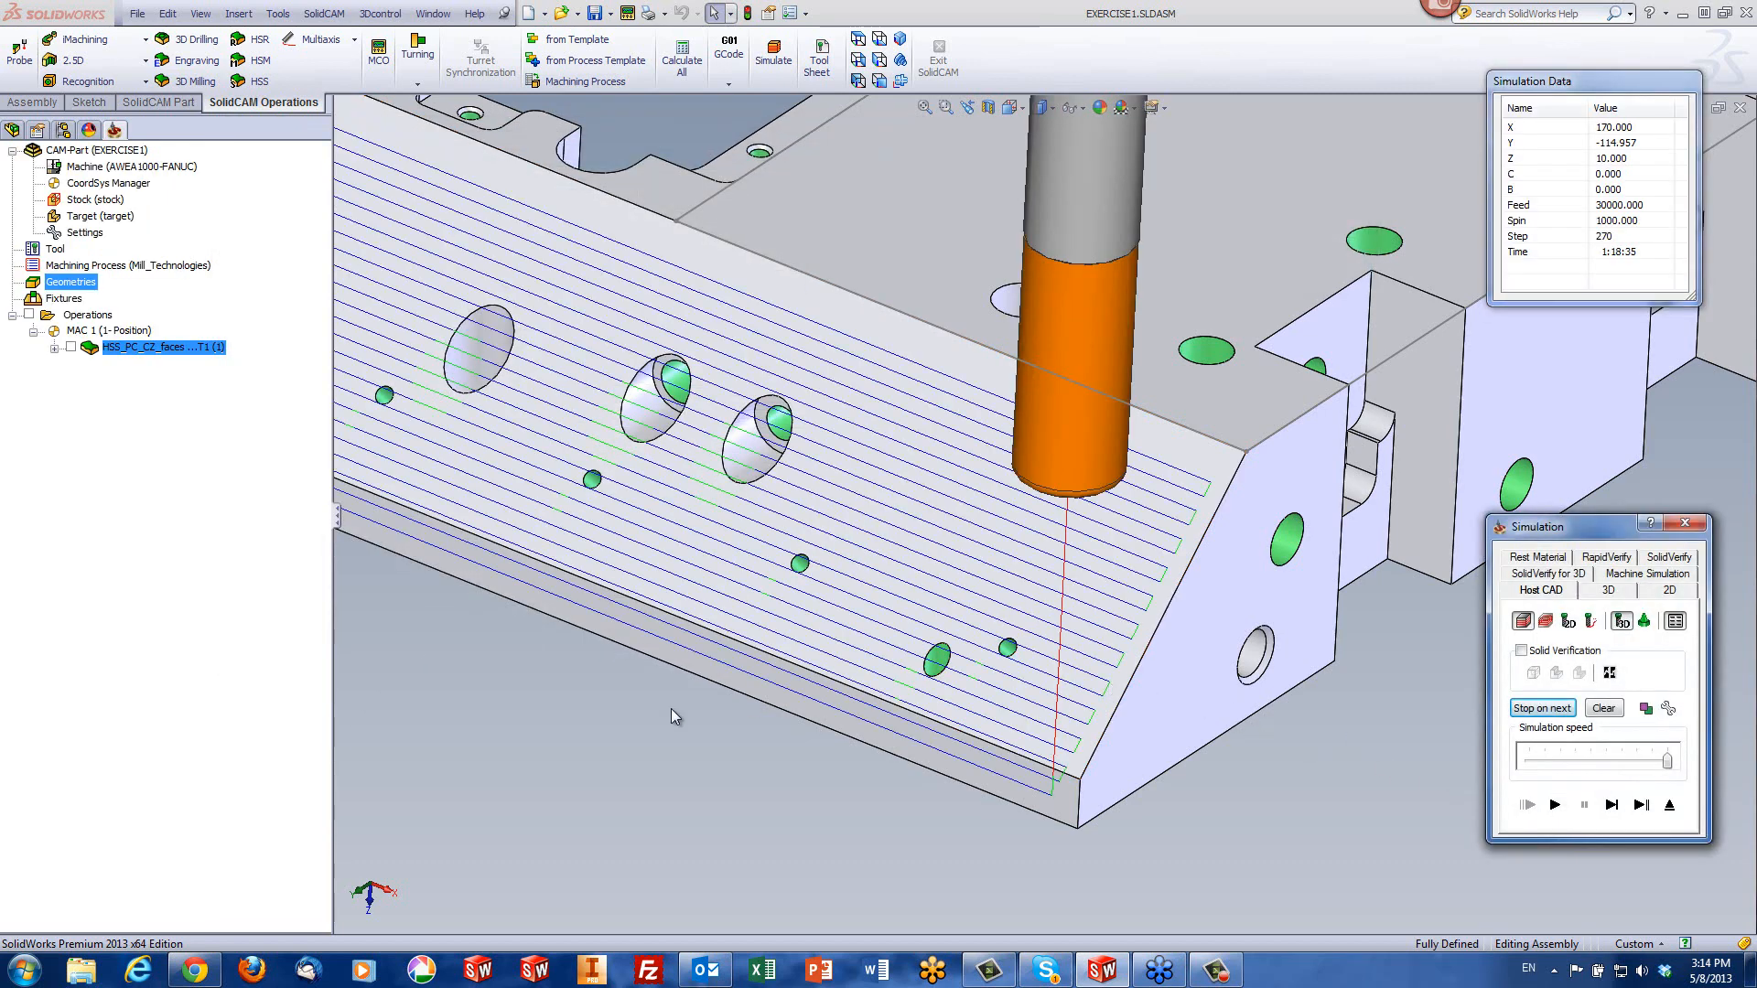
- Examine the direct moves between slices at the end of the inclined face and exit the simulation
scroll(1052, 641, down, 4)
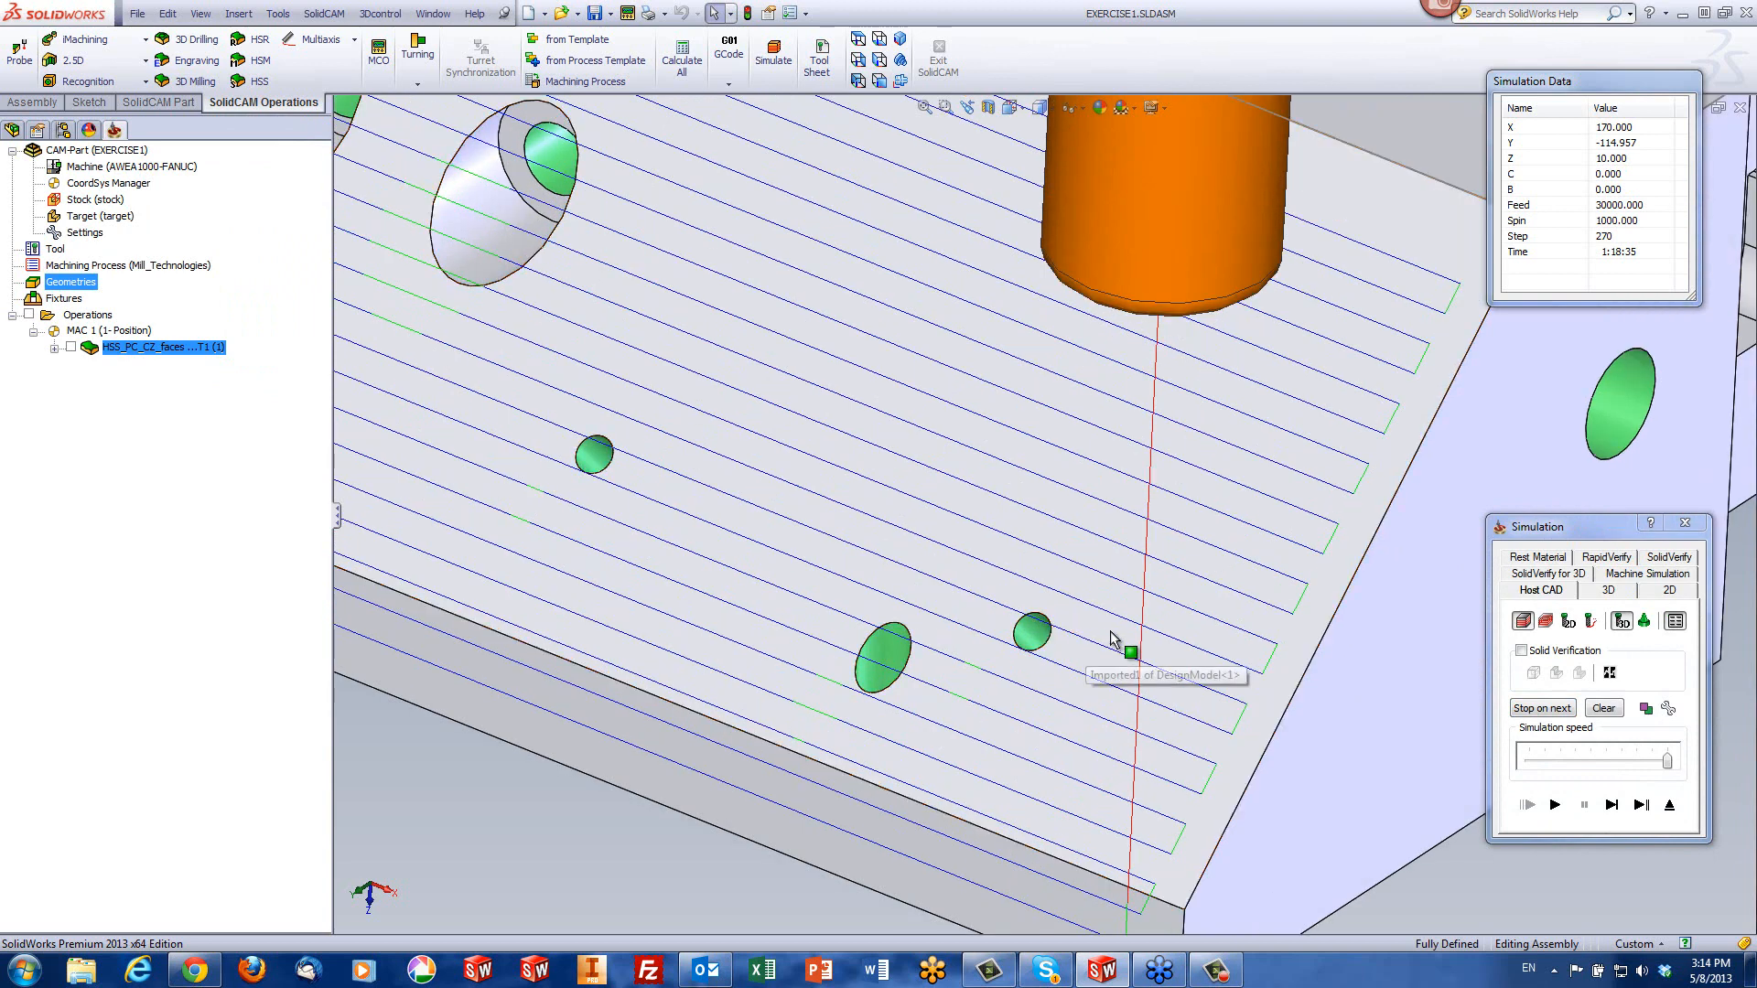
middle_drag(1111, 639, 1363, 540)
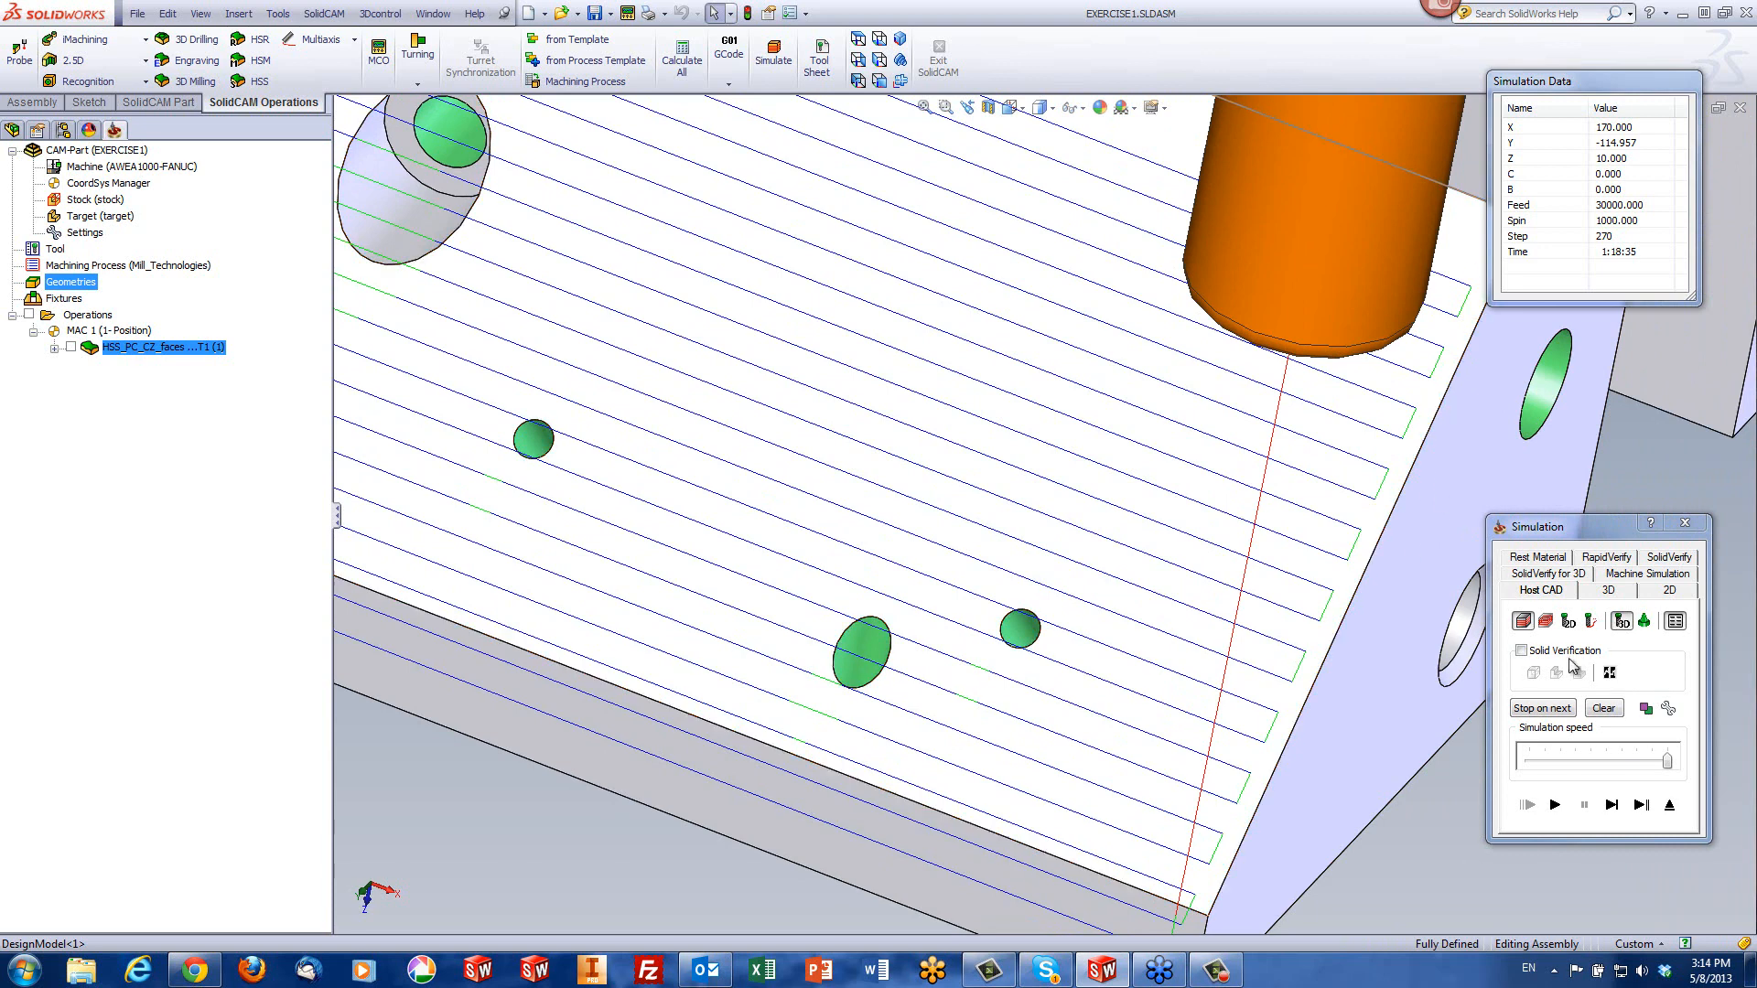
click(1670, 806)
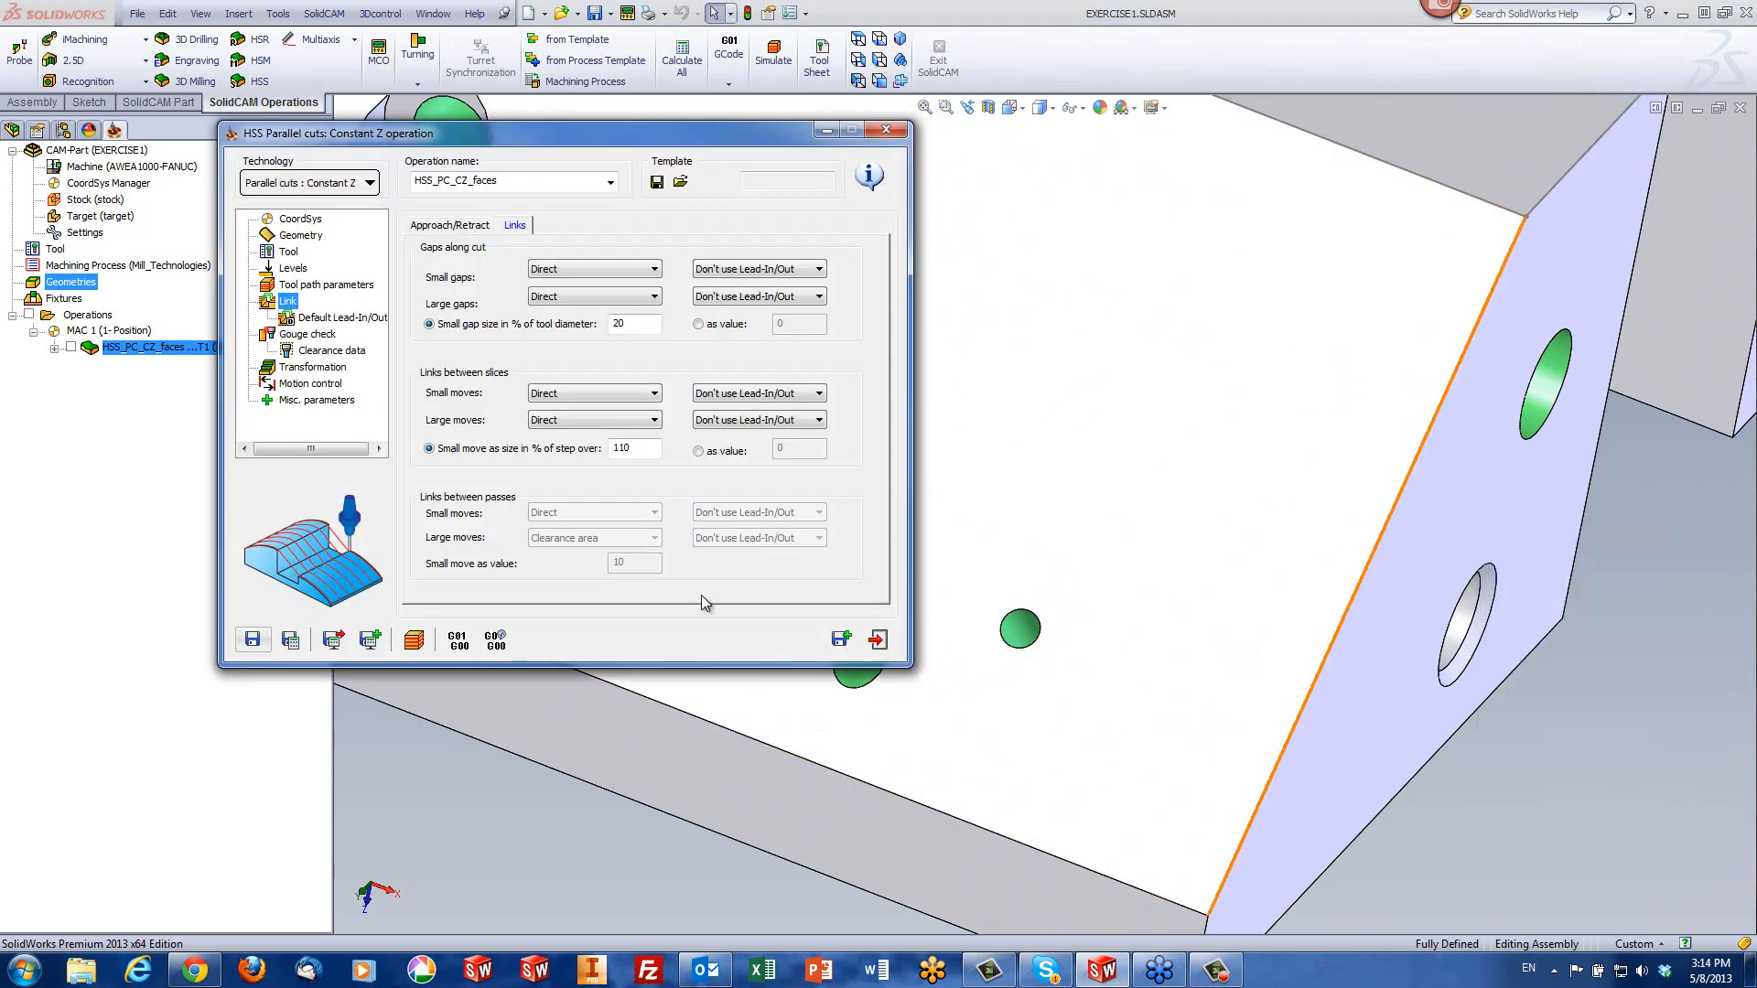
- Set the large moves between slices to Blend spline and simulate the resulting tool path
click(565, 422)
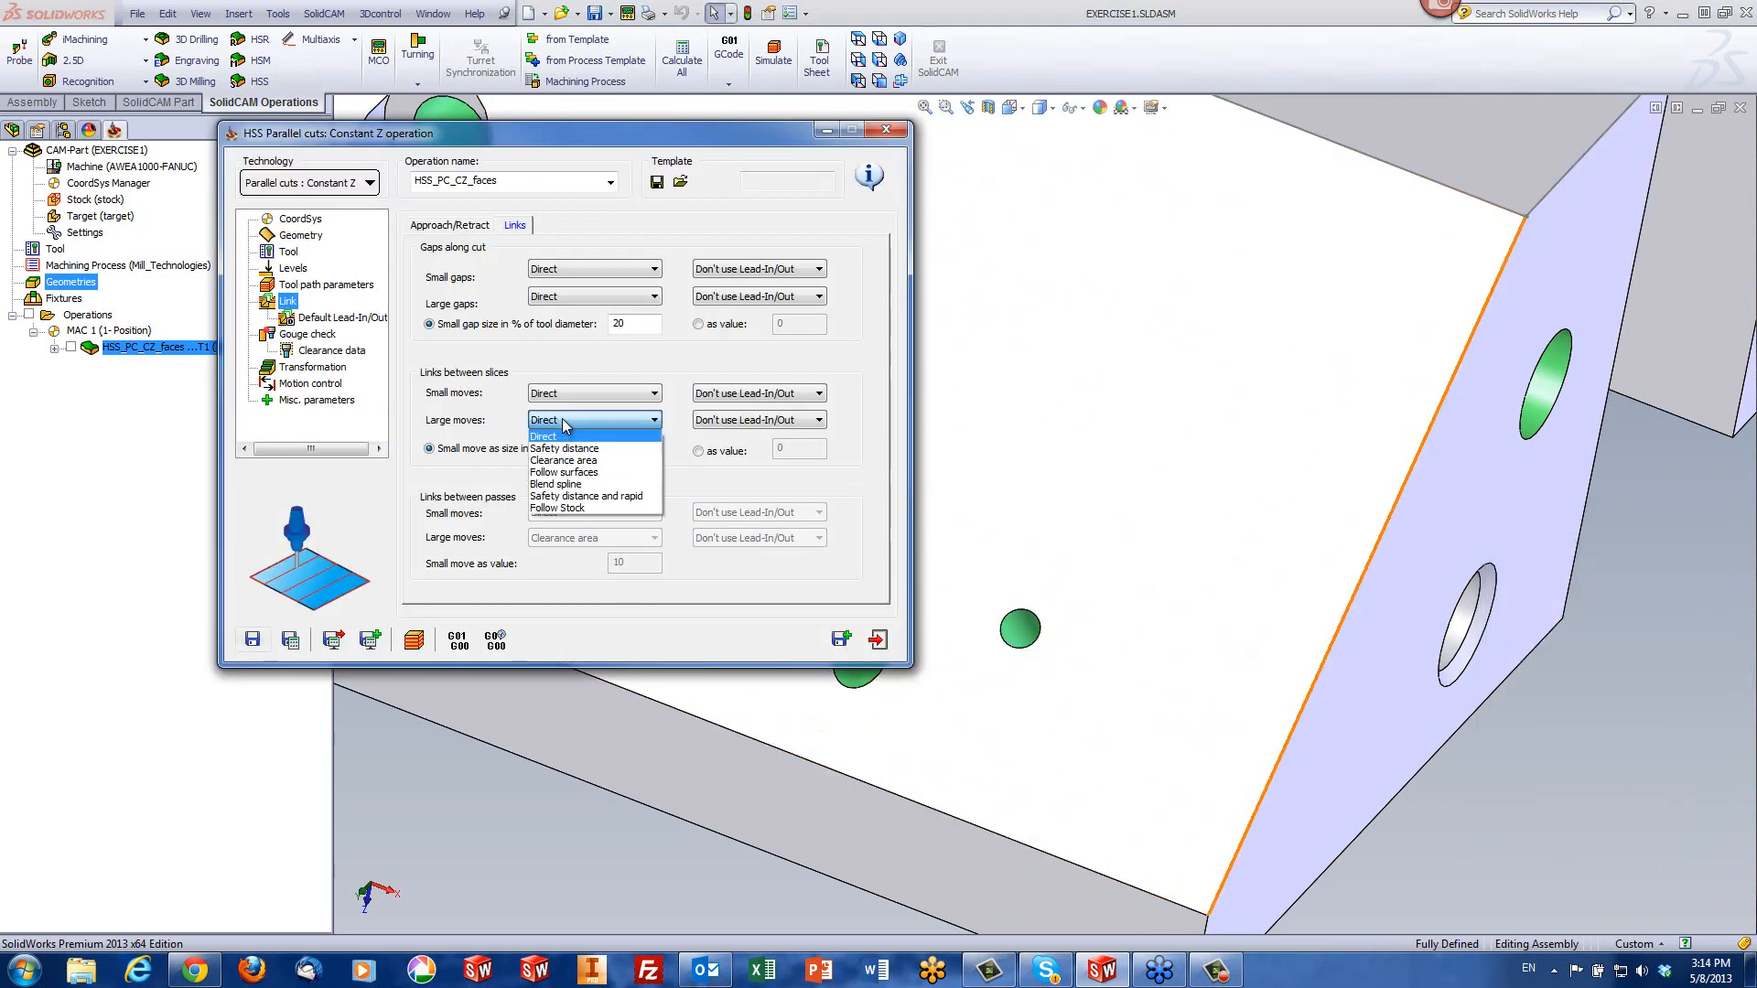
click(552, 484)
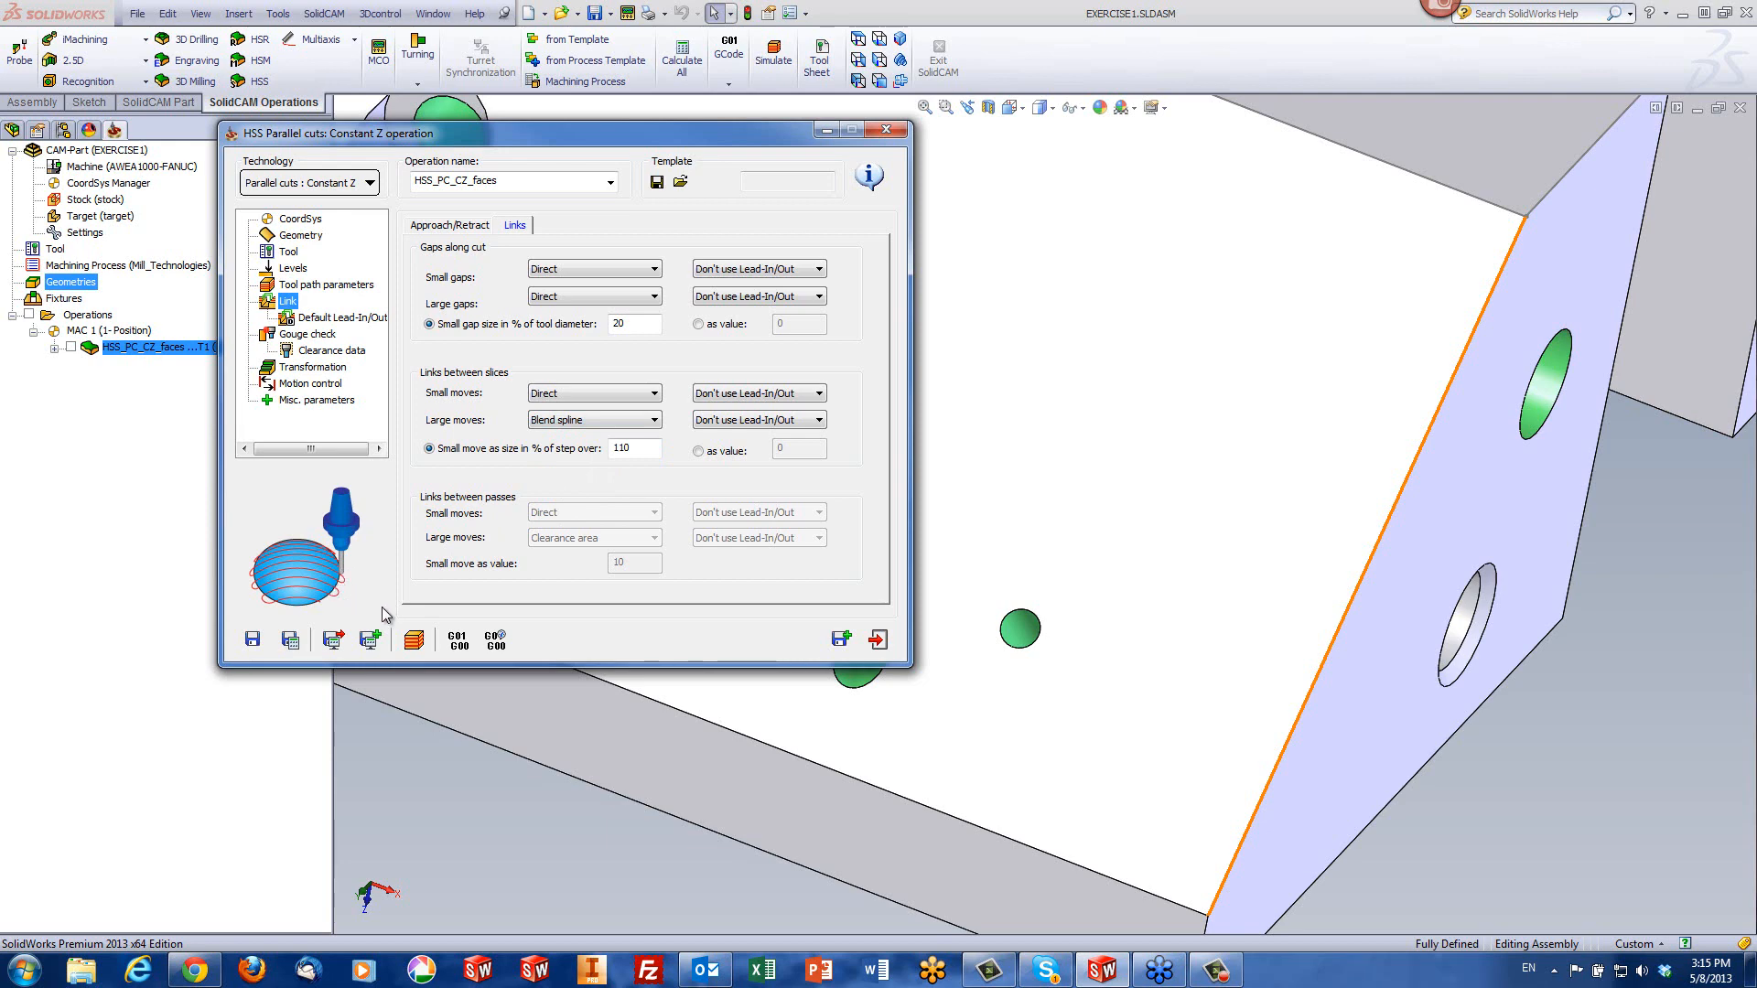
click(411, 640)
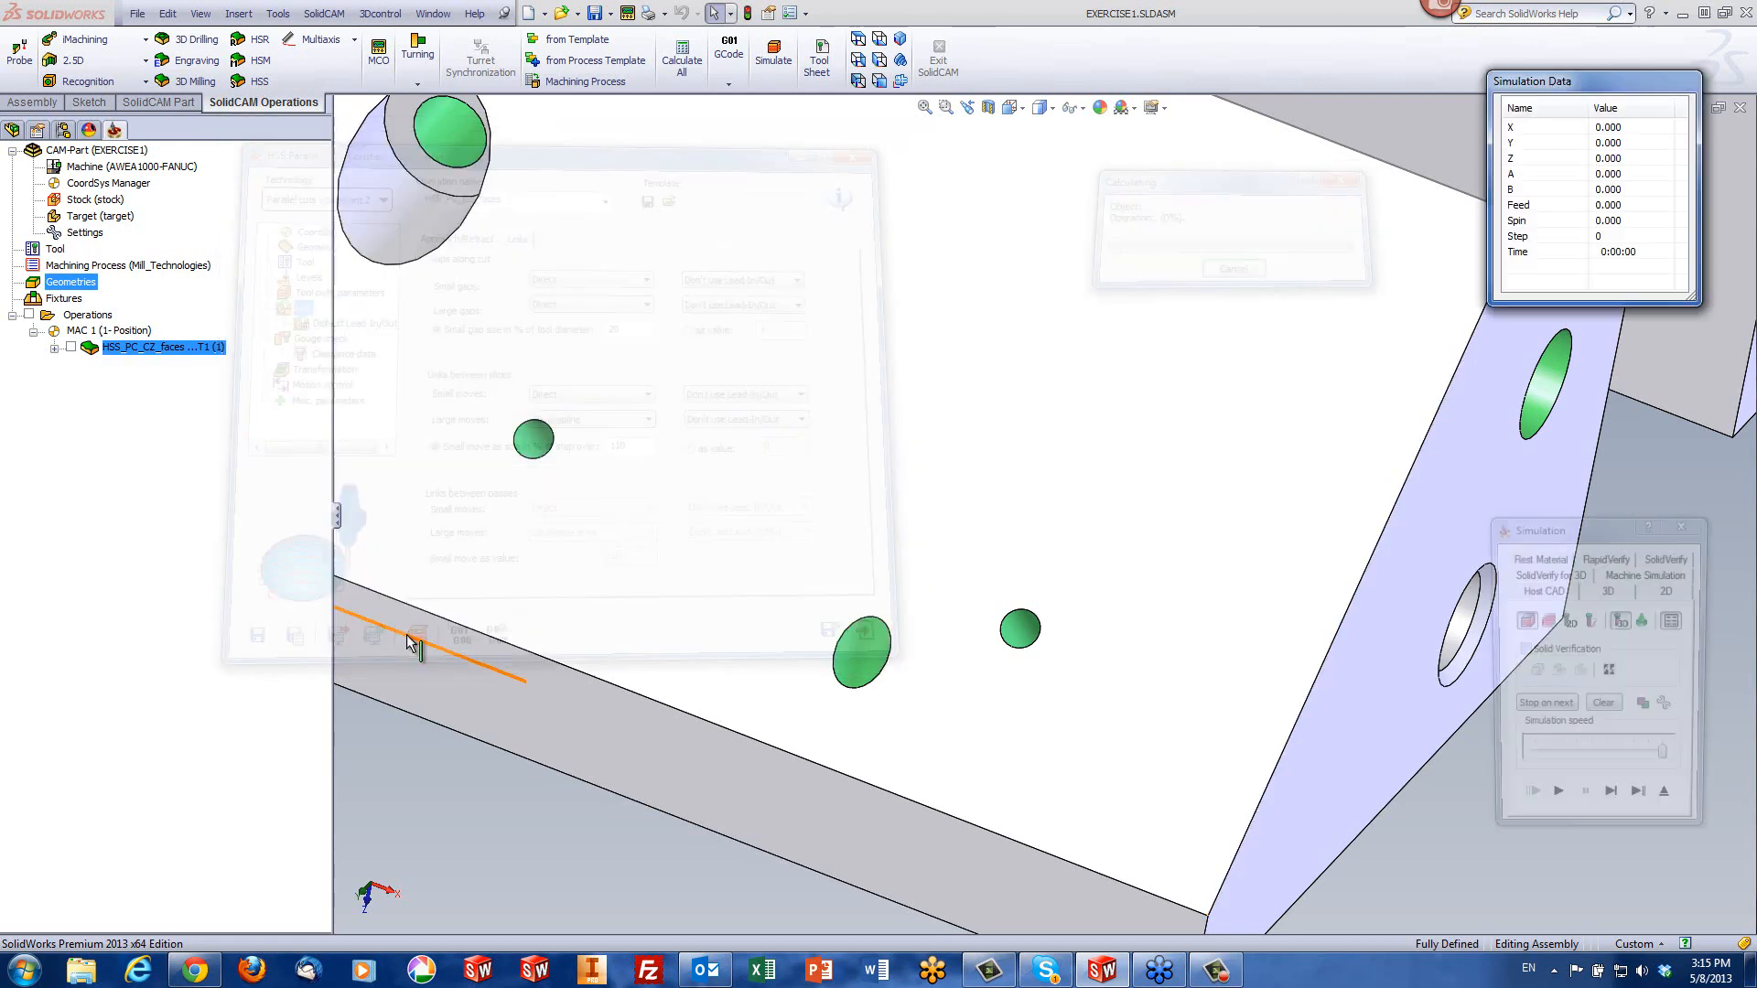
click(1555, 806)
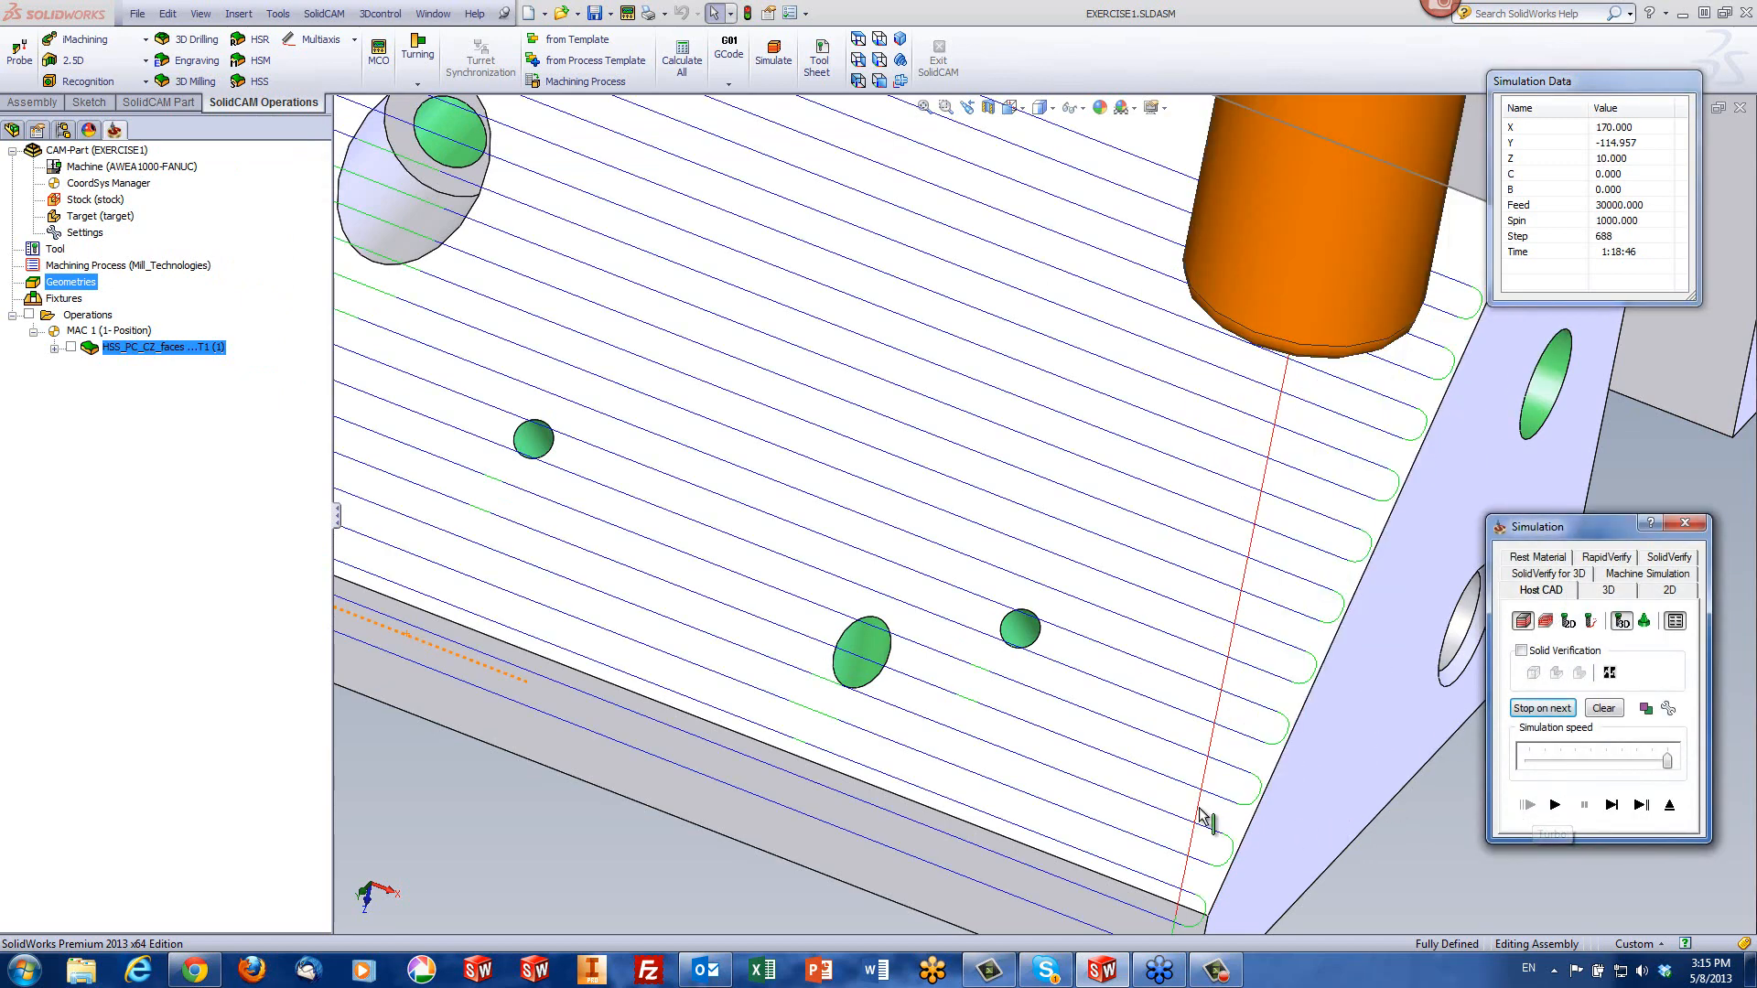
- Examine the blend spline links at both ends of the inclined face and the tool path's entry and exit moves, and exit the simulation
middle_drag(1190, 741, 1256, 743)
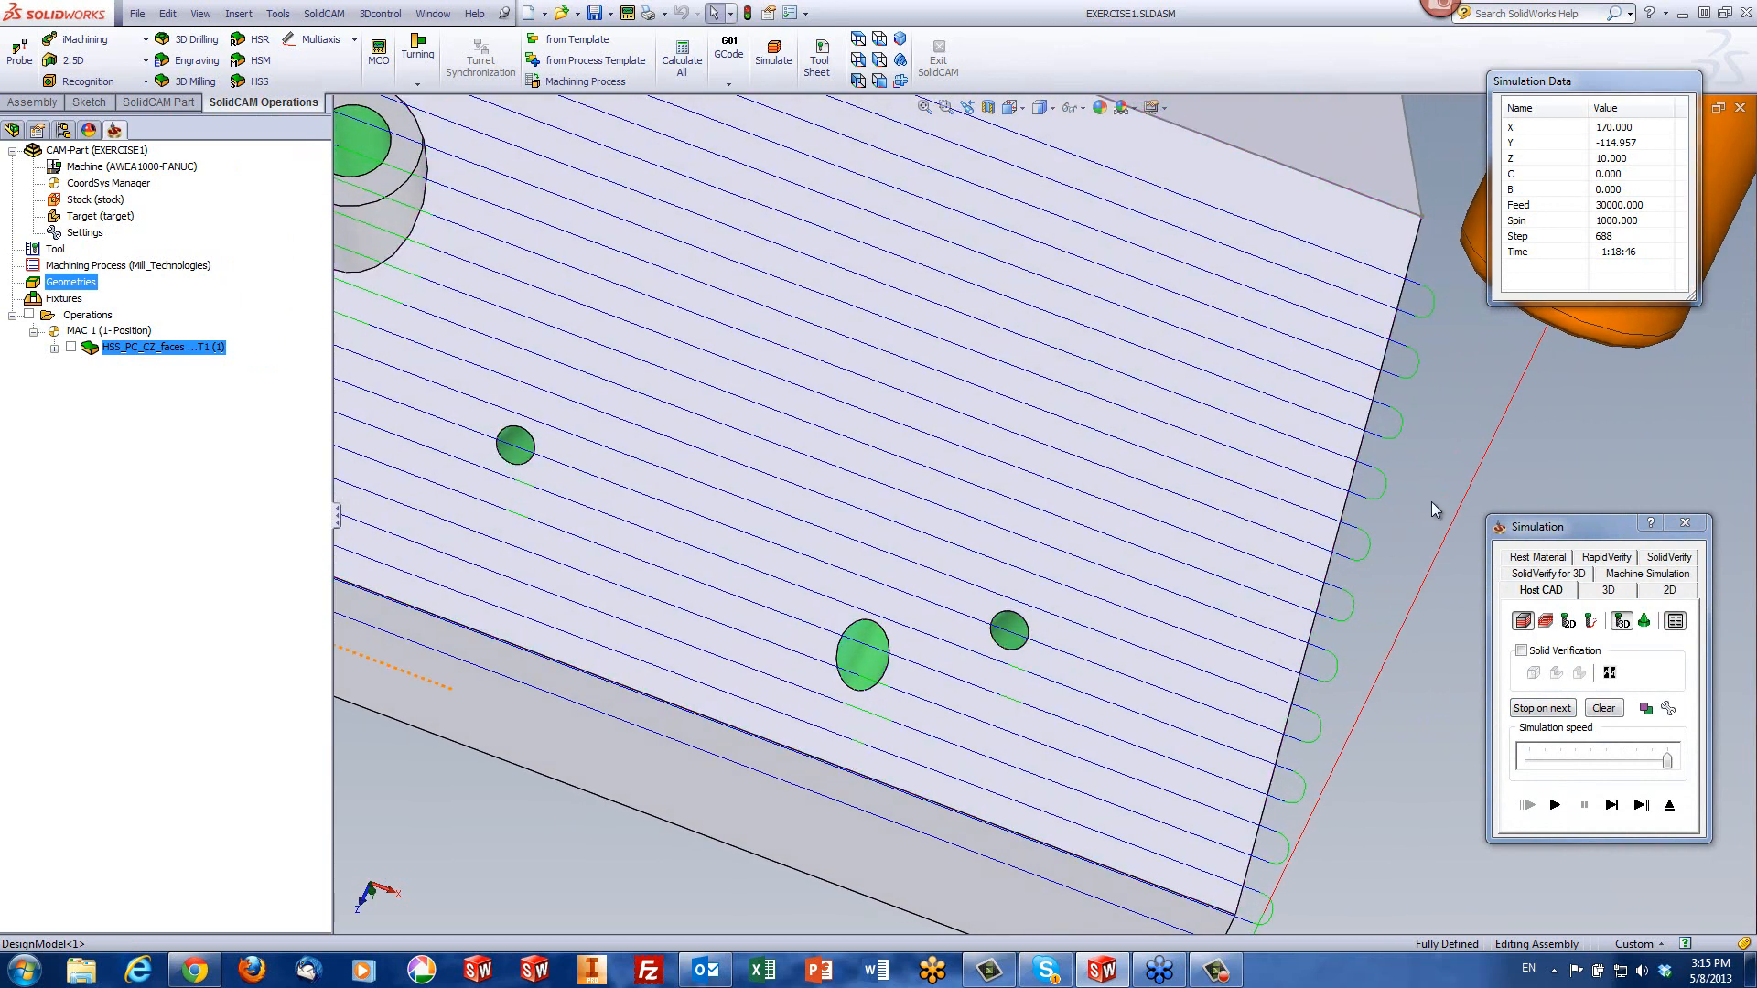
scroll(1431, 485, down, 2)
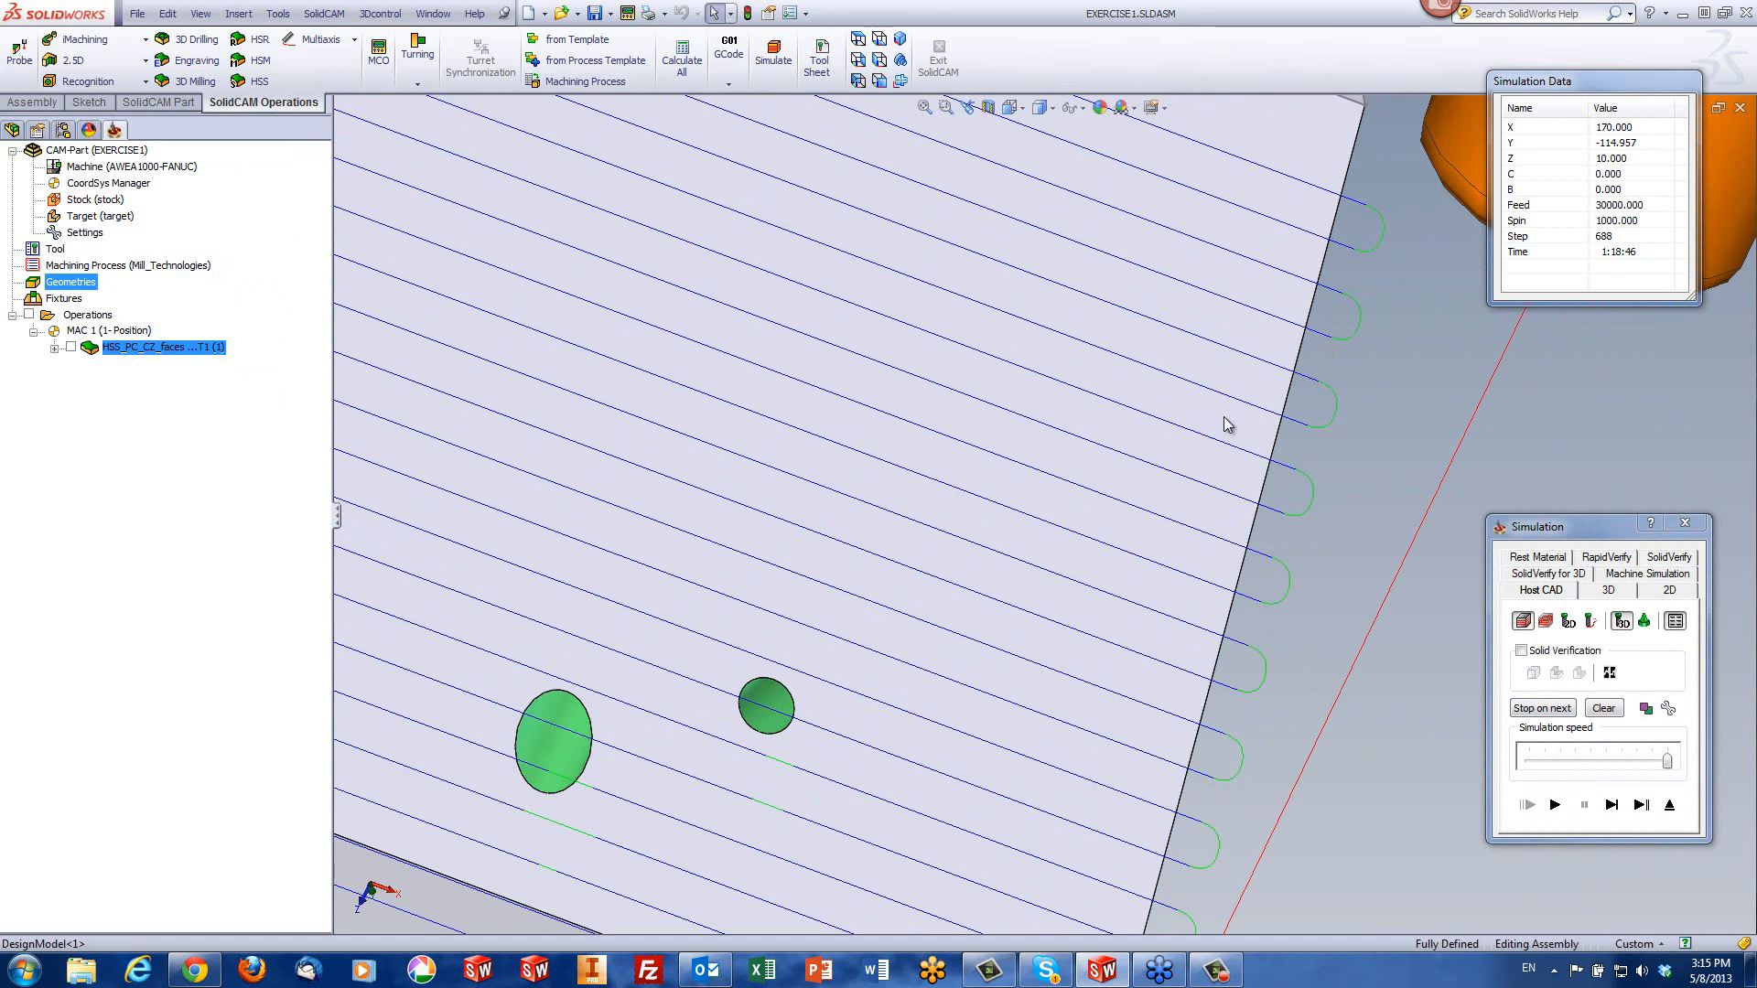
click(900, 40)
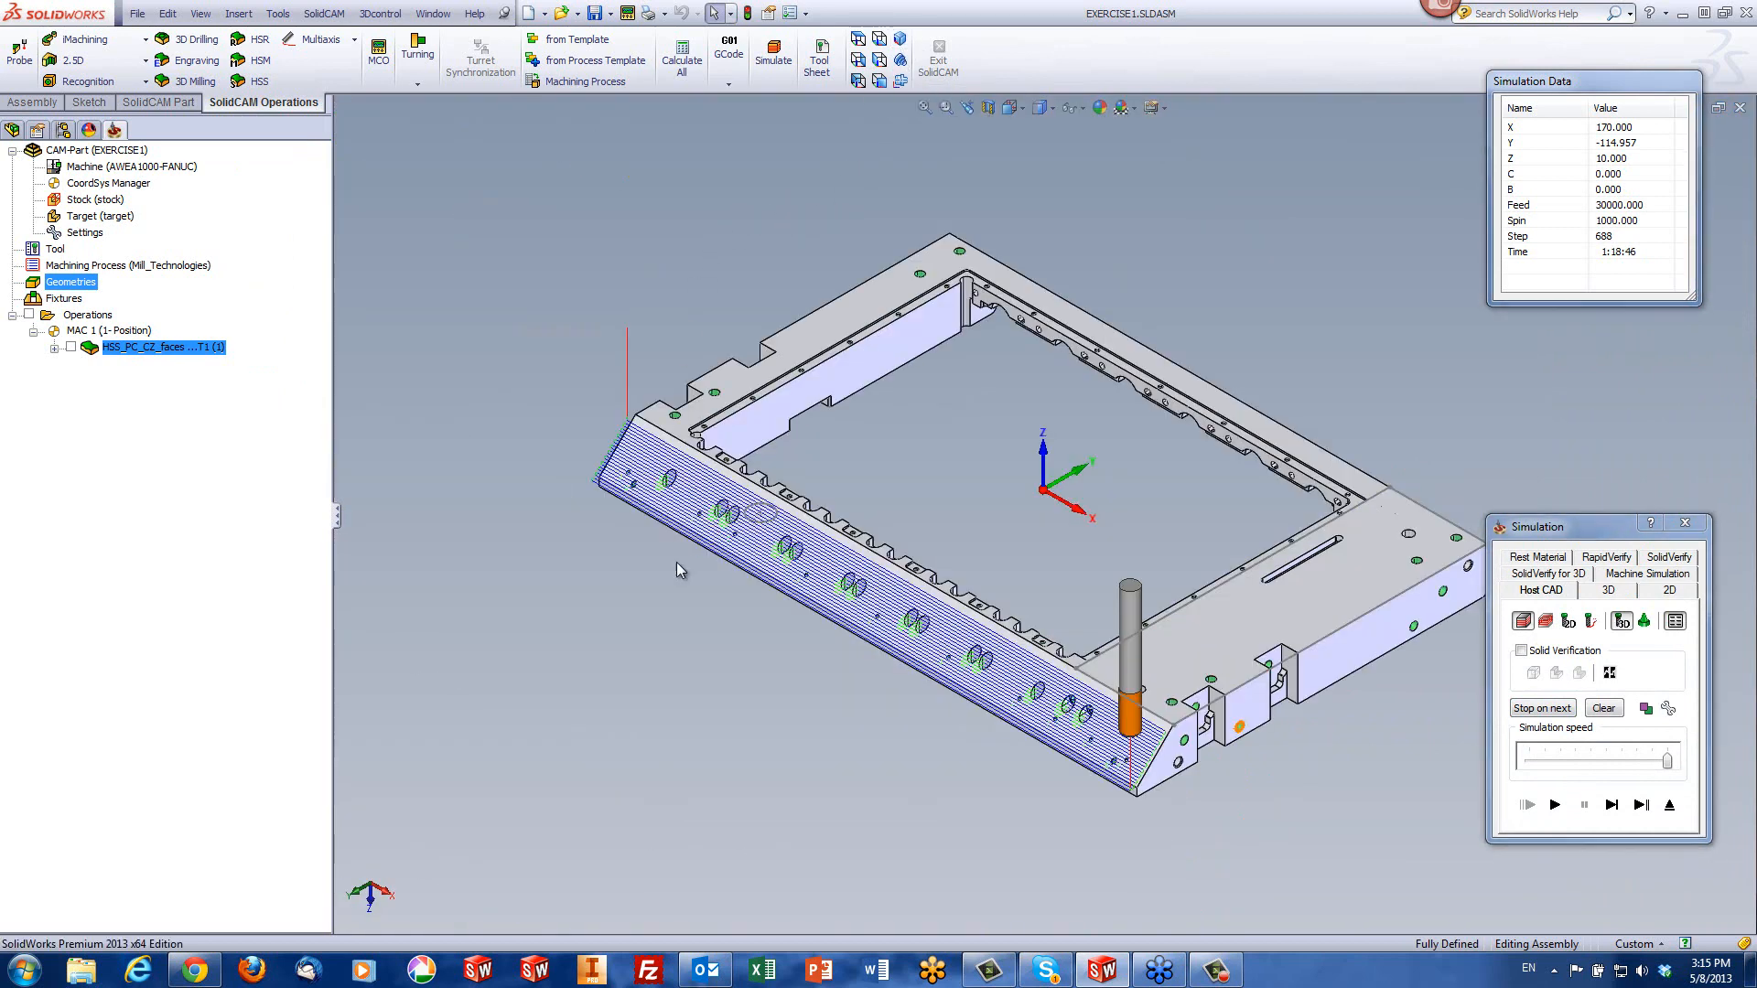
scroll(701, 631, down, 1)
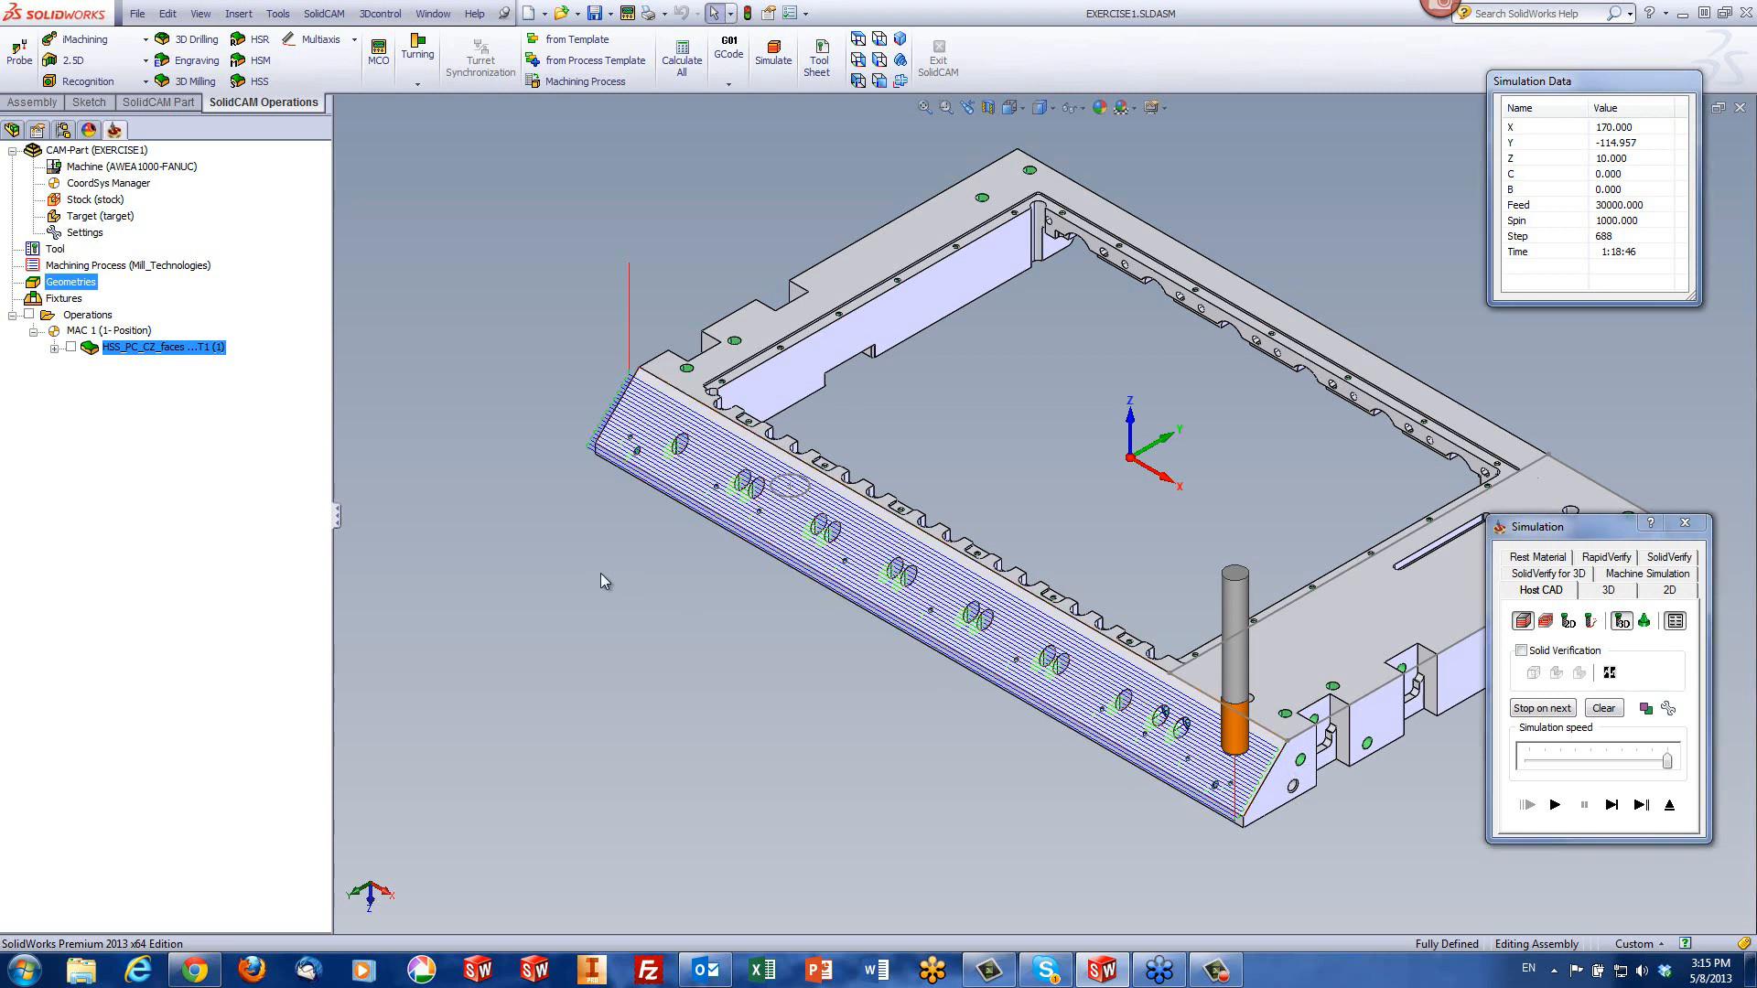
scroll(645, 409, down, 5)
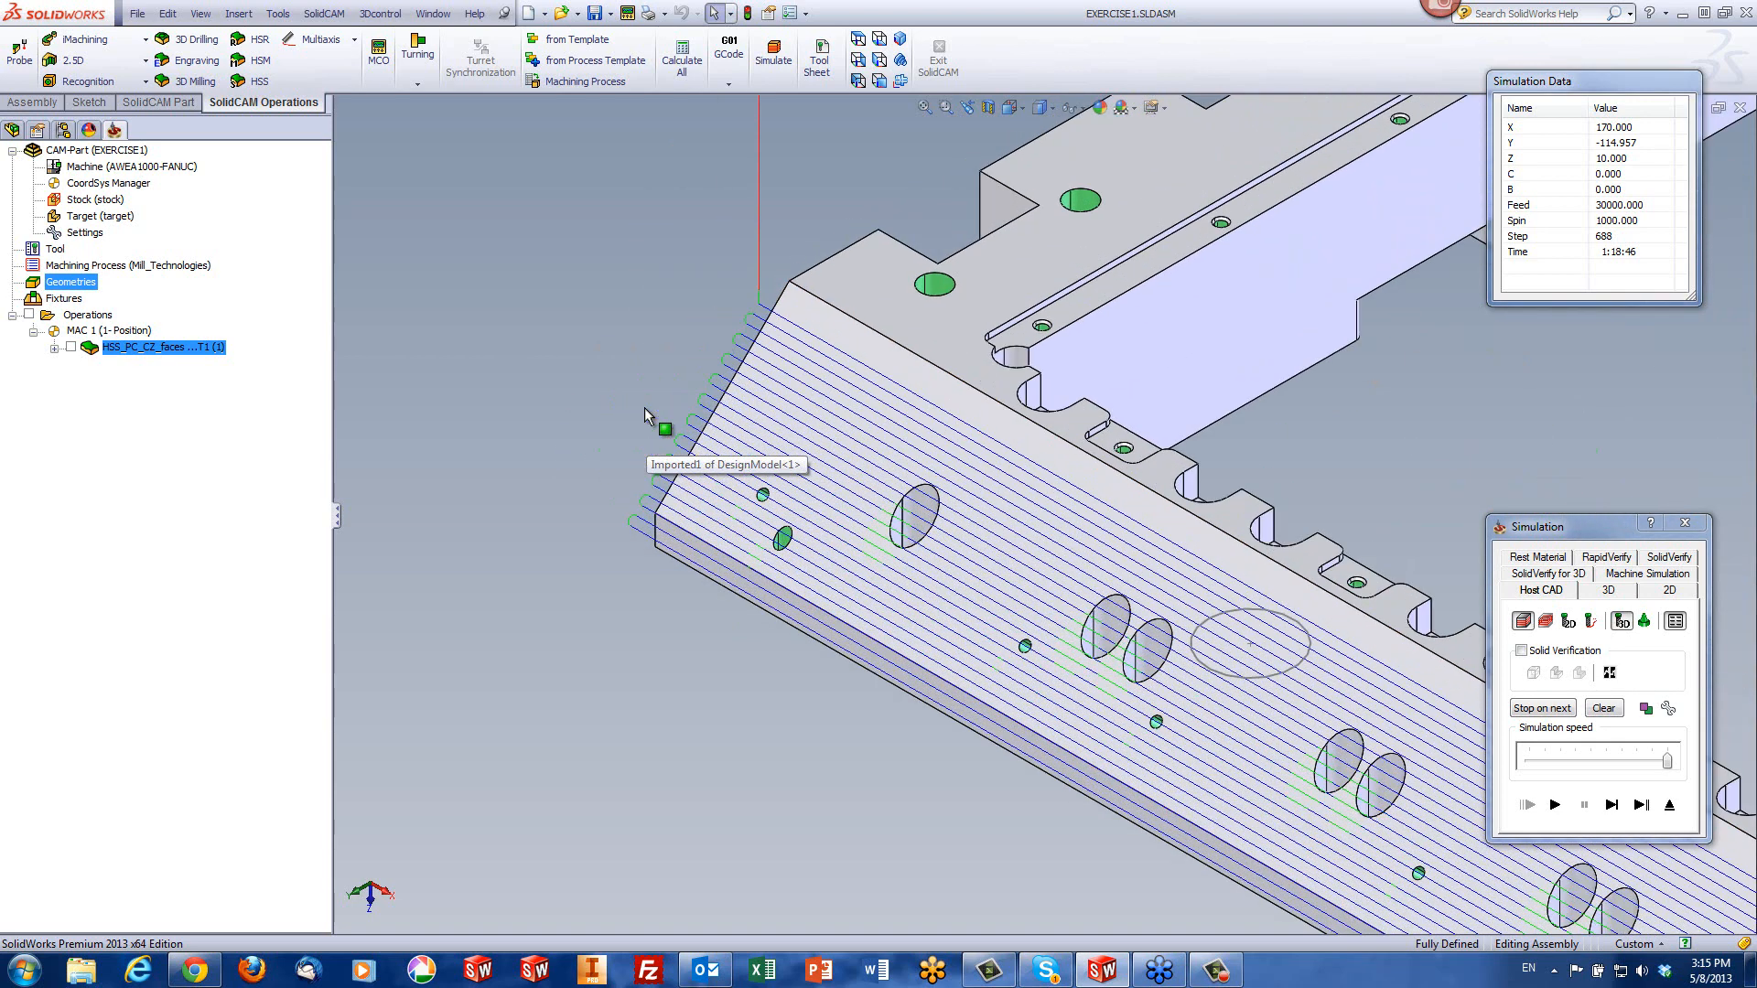
scroll(810, 232, down, 3)
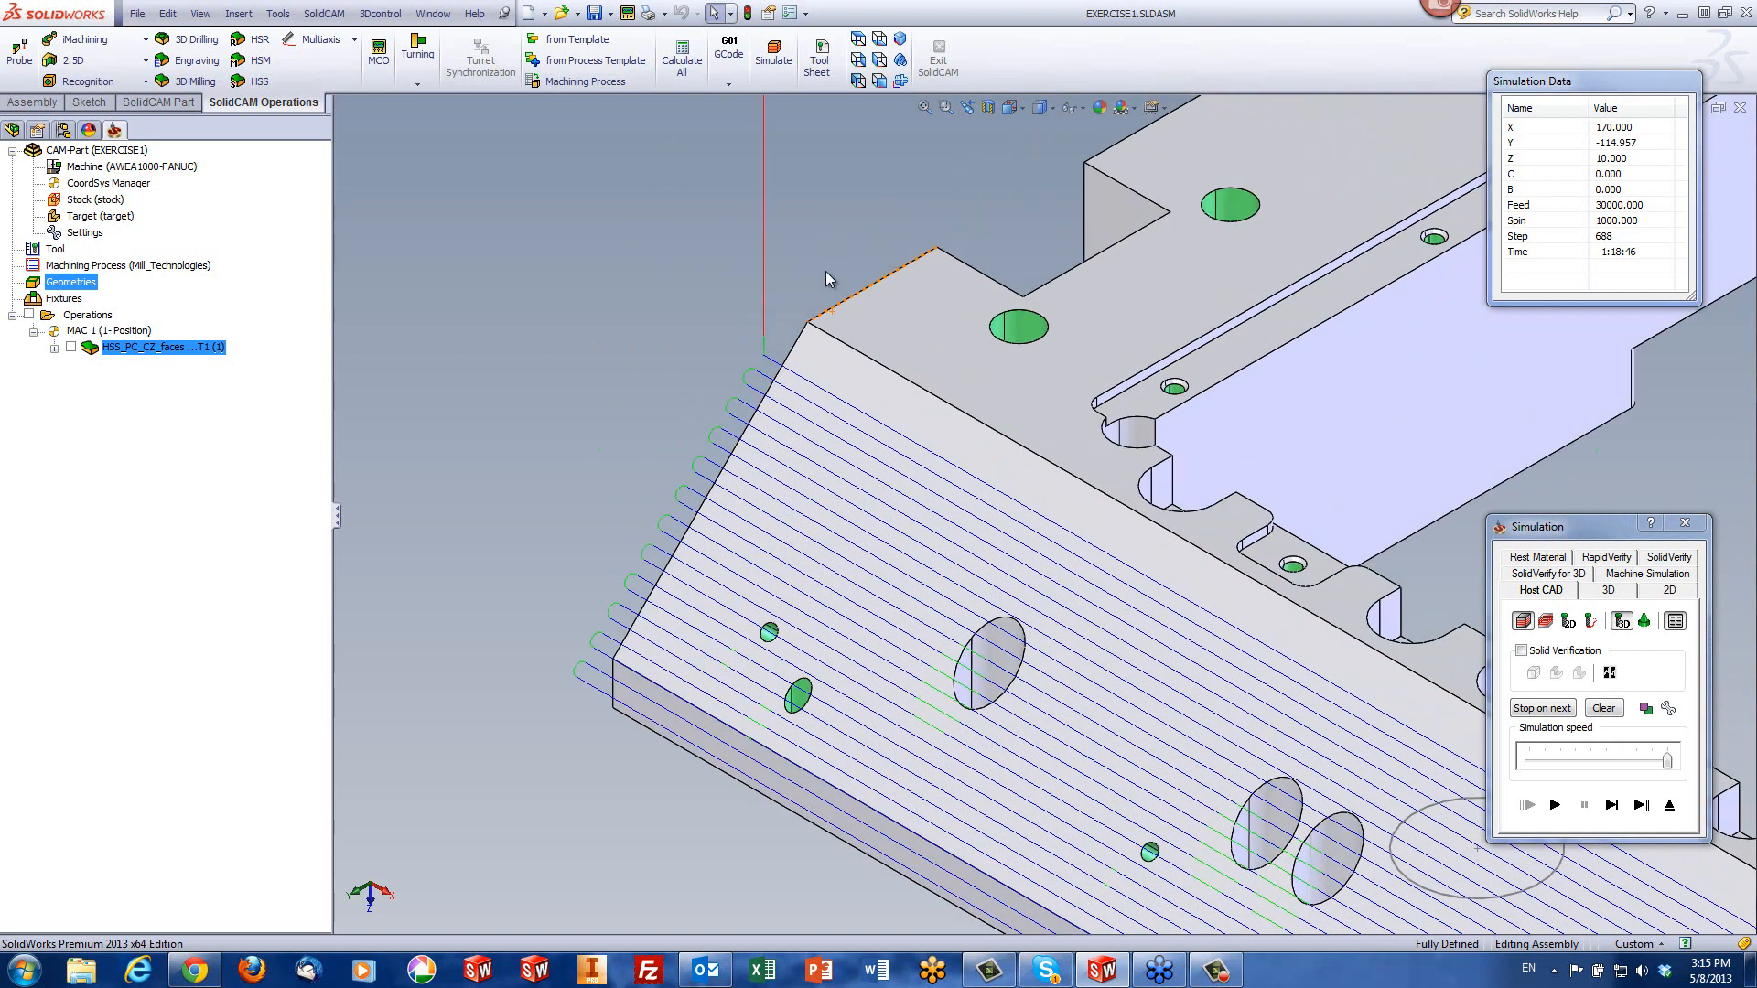
scroll(783, 336, down, 3)
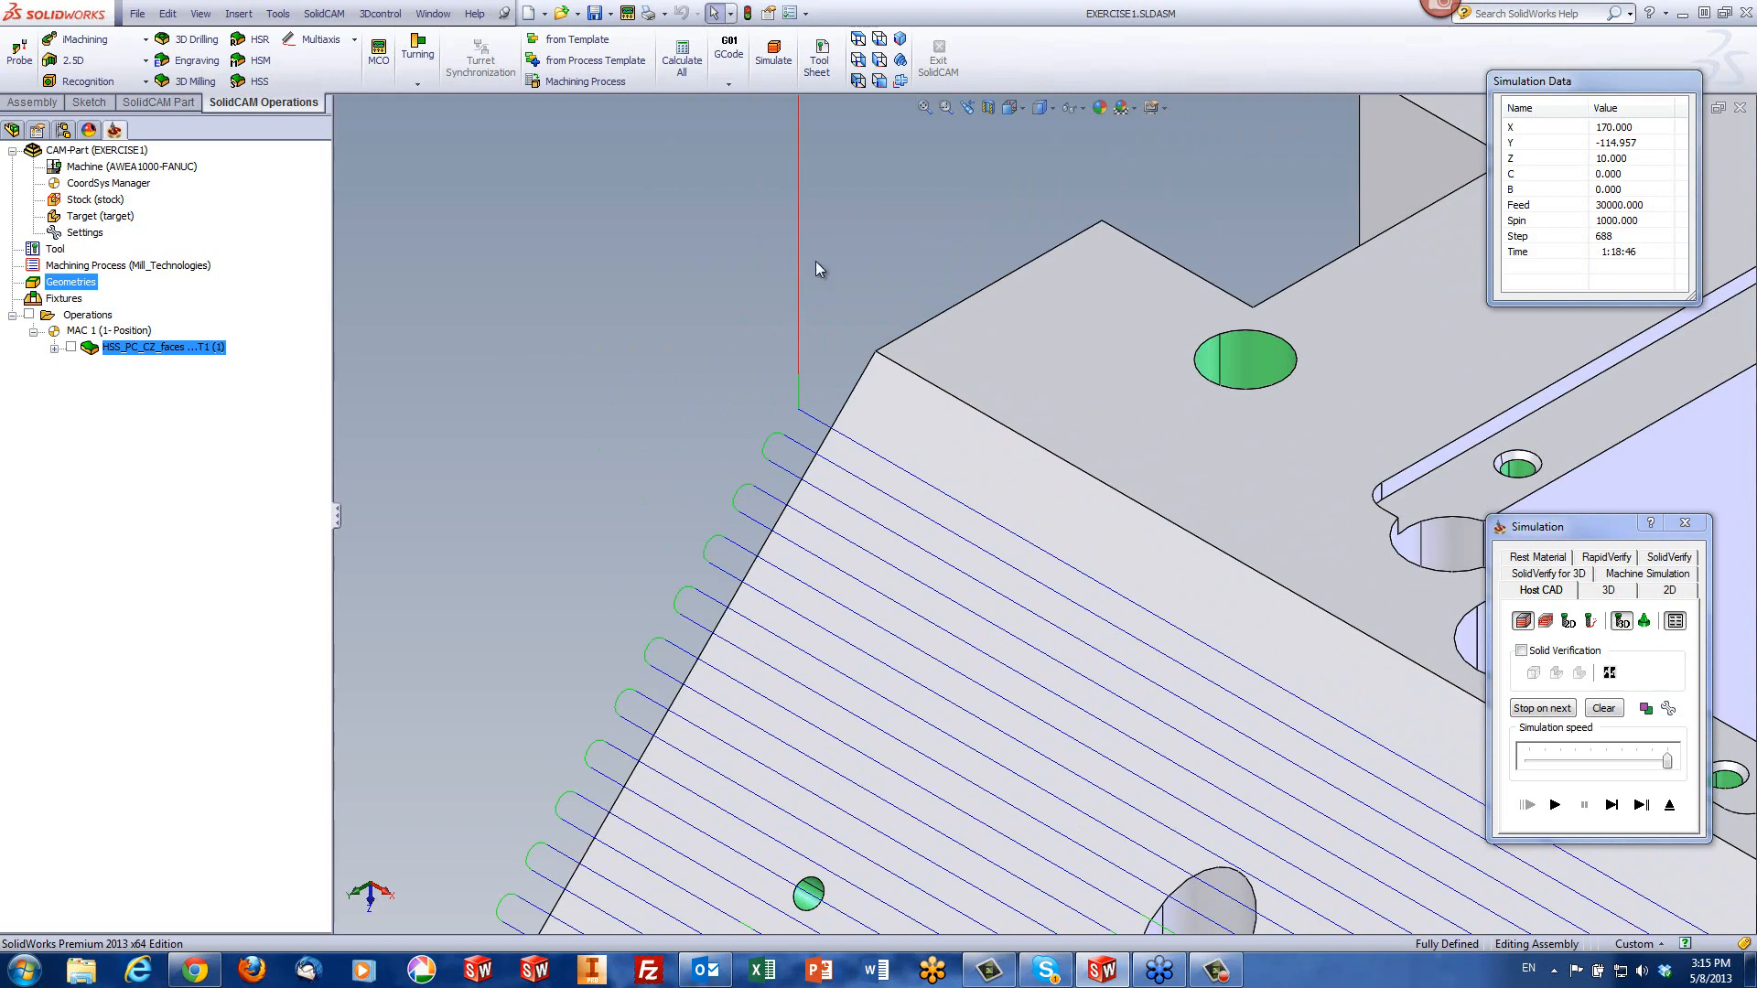
scroll(811, 384, up, 10)
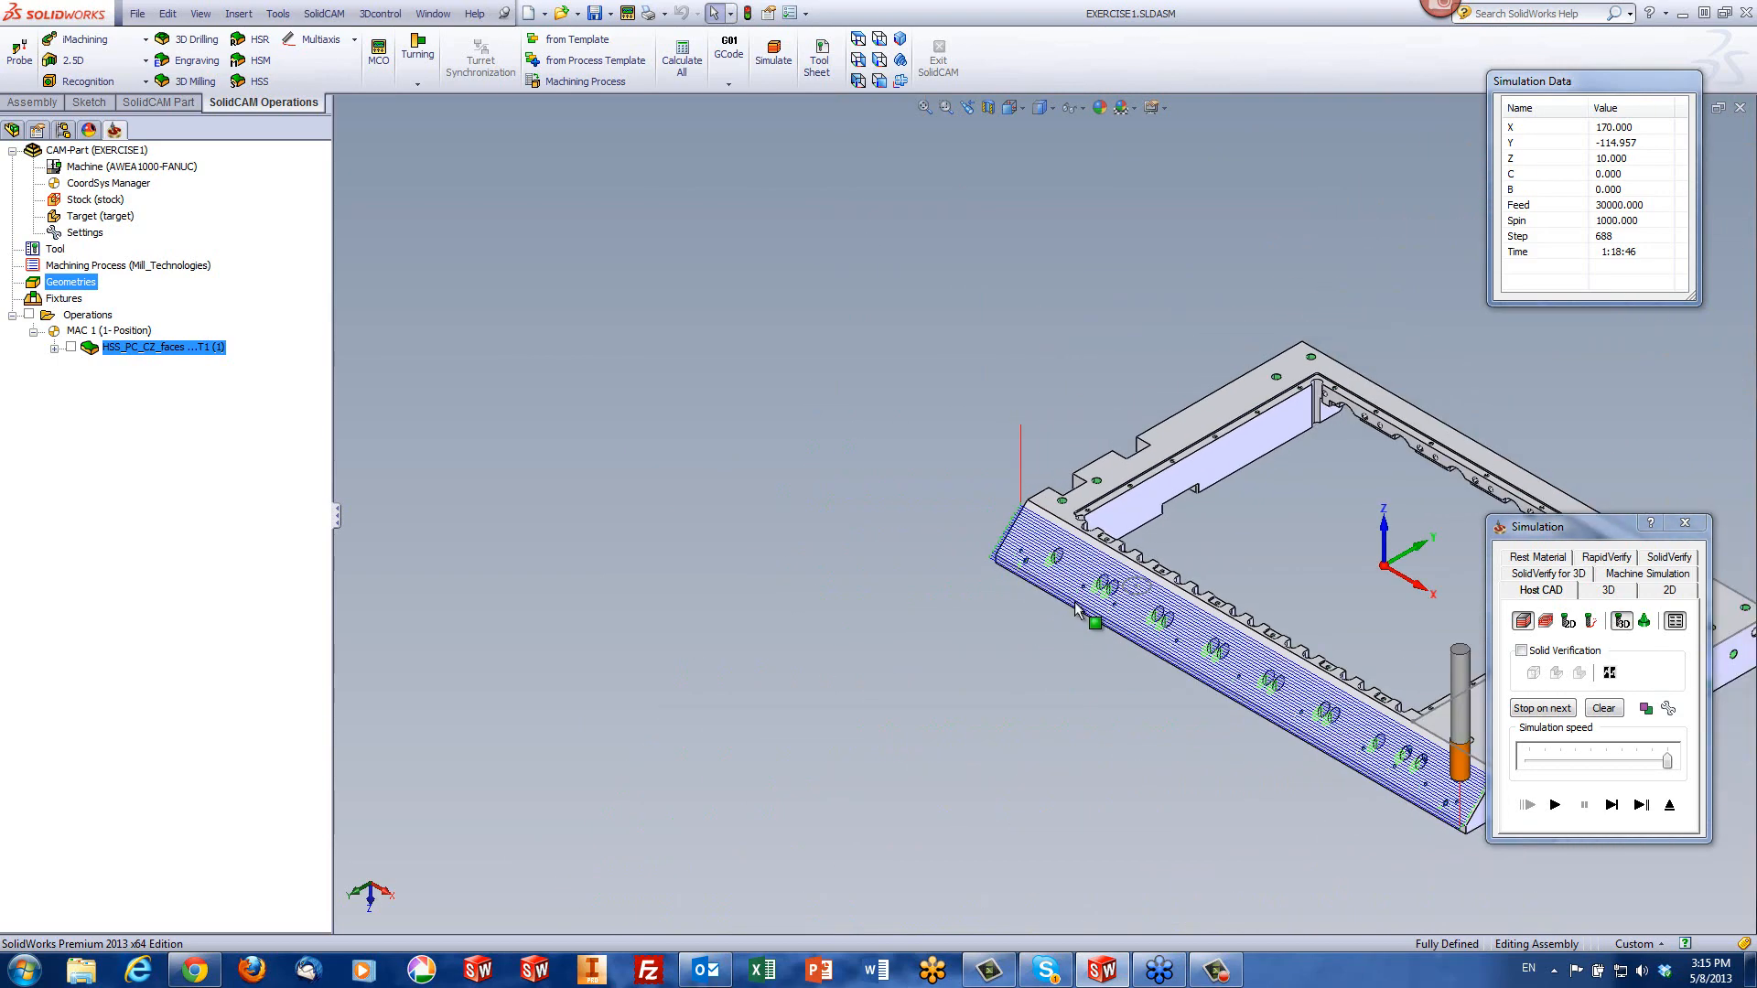
scroll(1199, 643, down, 10)
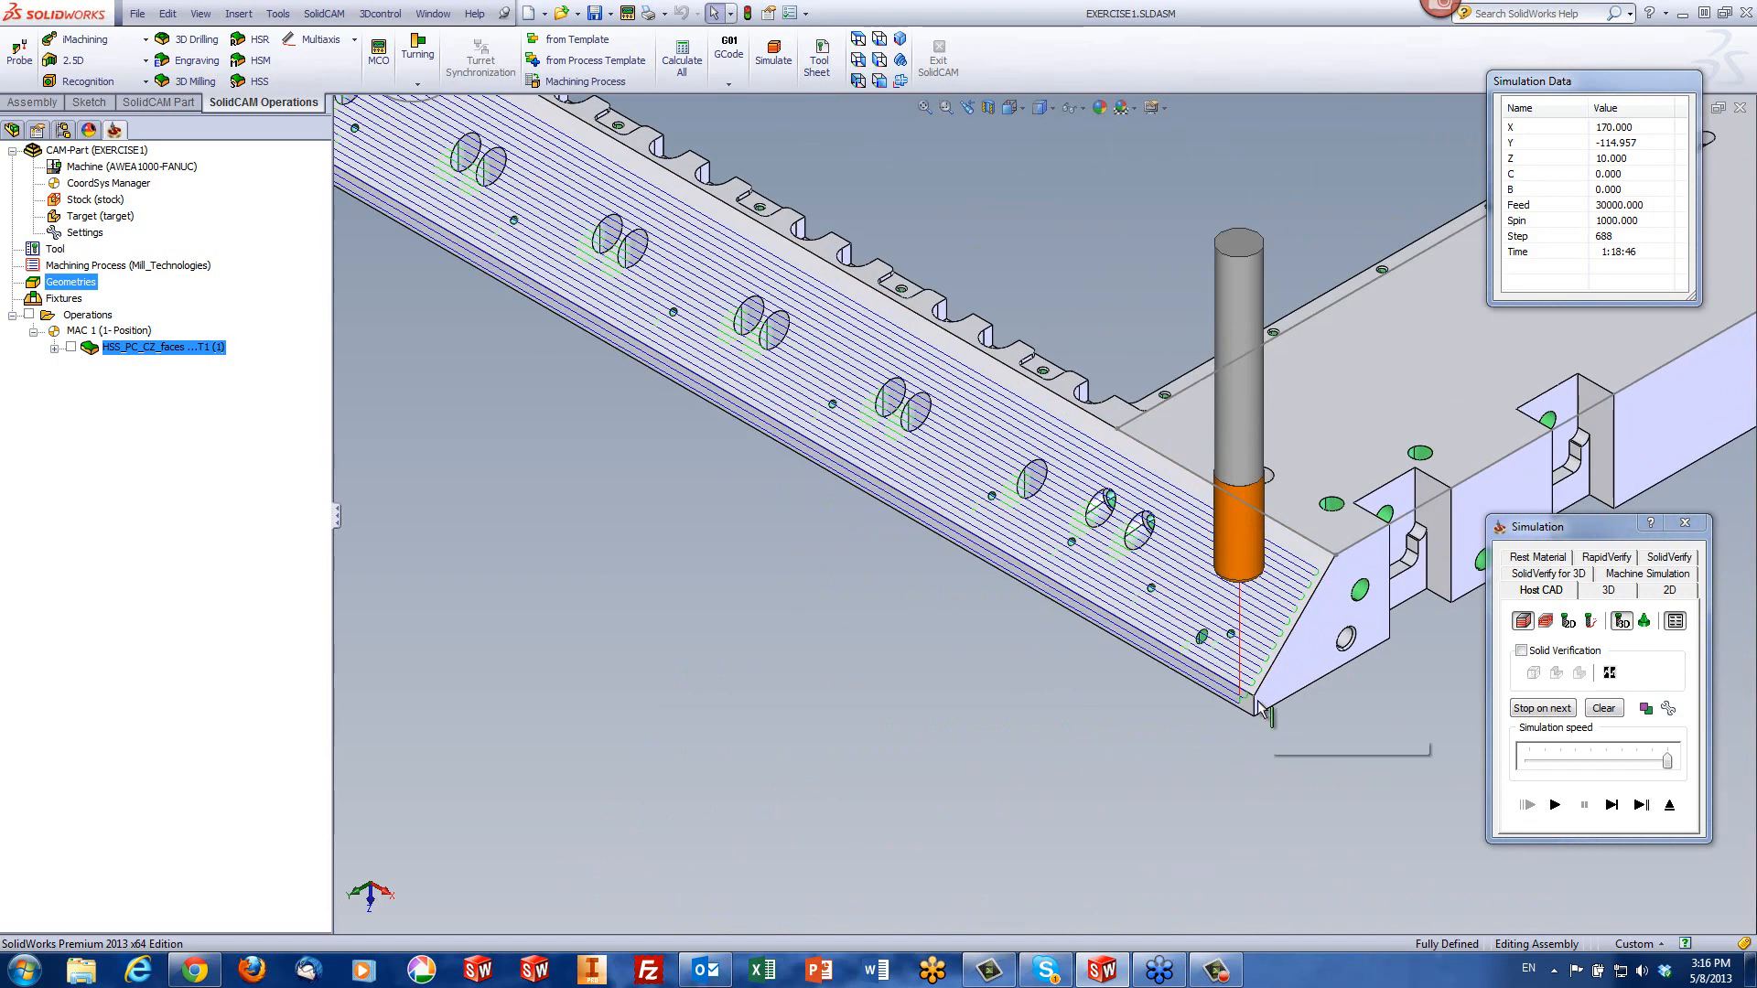
scroll(1235, 692, down, 8)
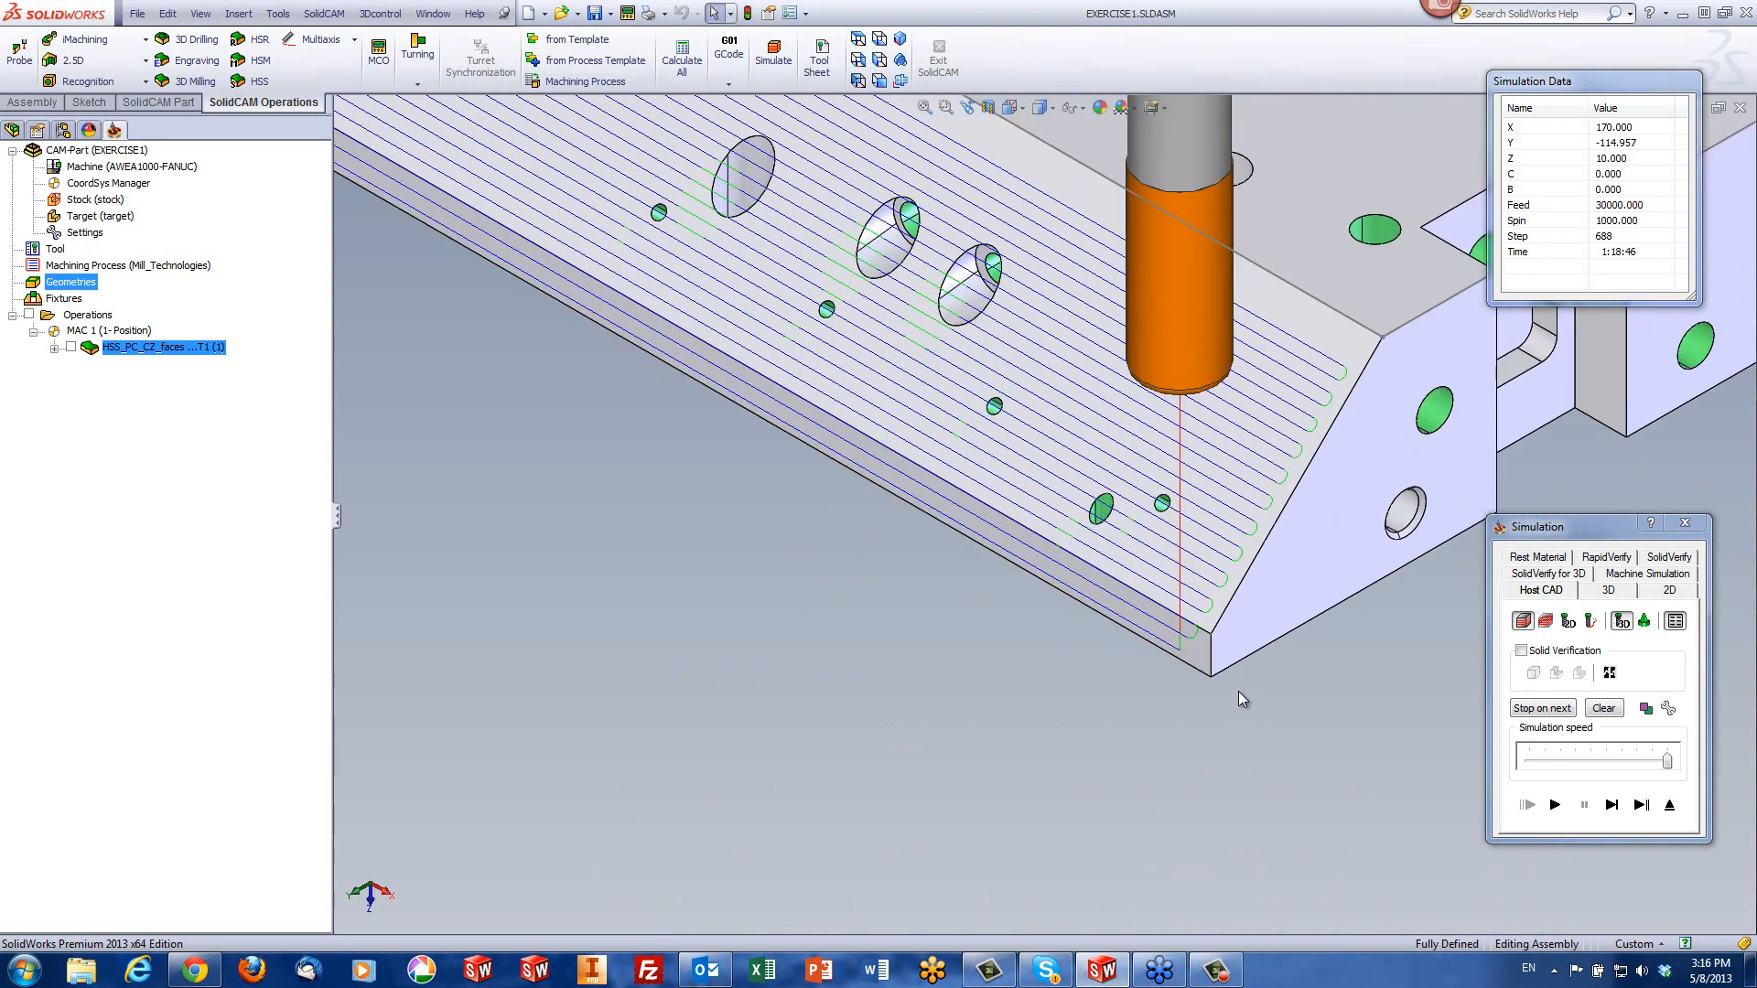
click(1670, 805)
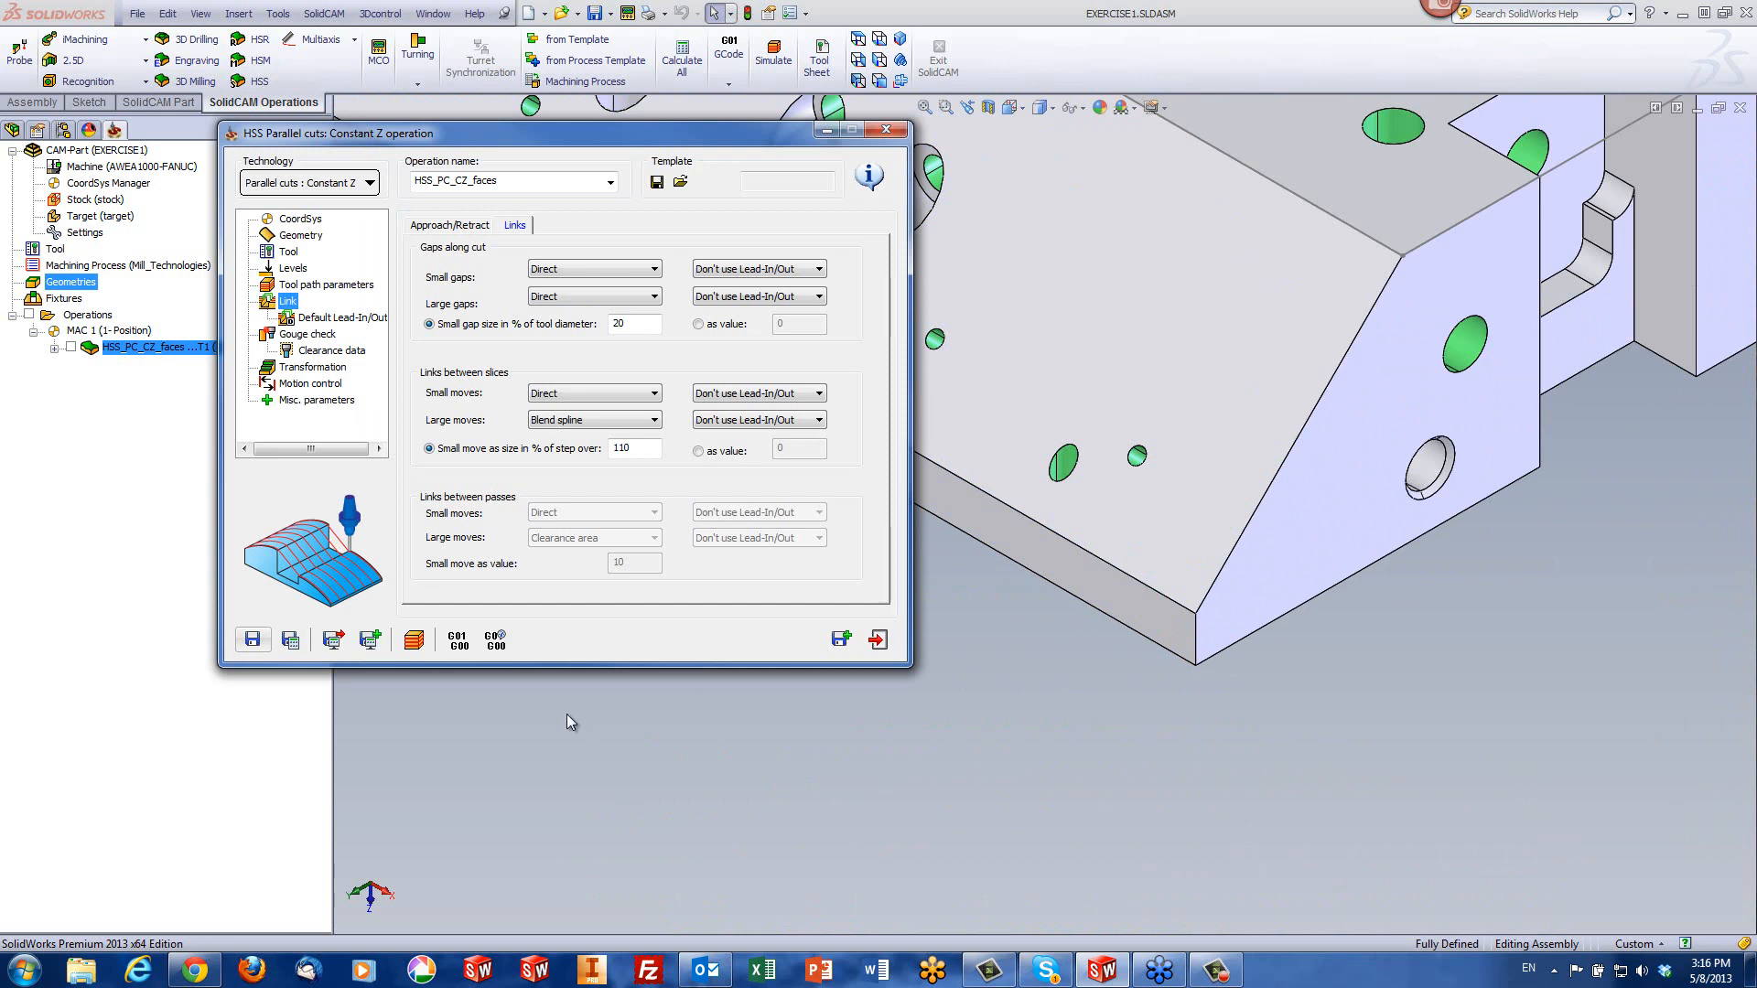
- Set the first entry to Use Lead-In and the last exit to Use Lead-Out in the approach and retract settings
click(435, 227)
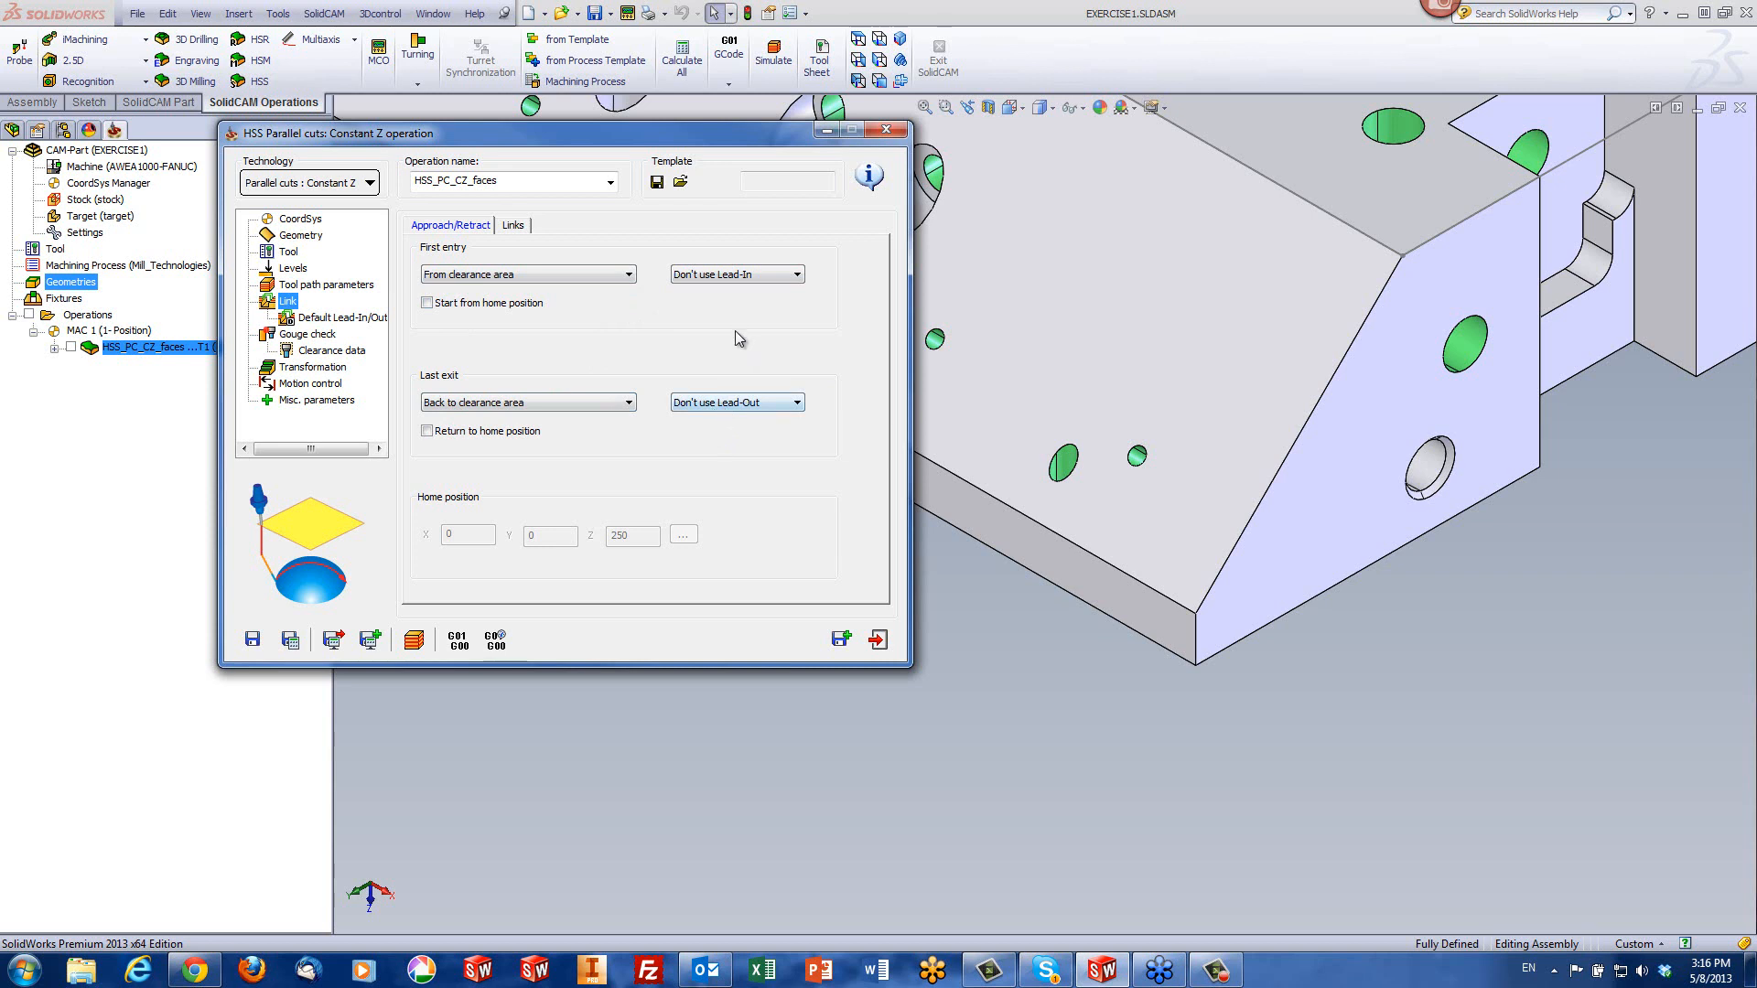
click(733, 275)
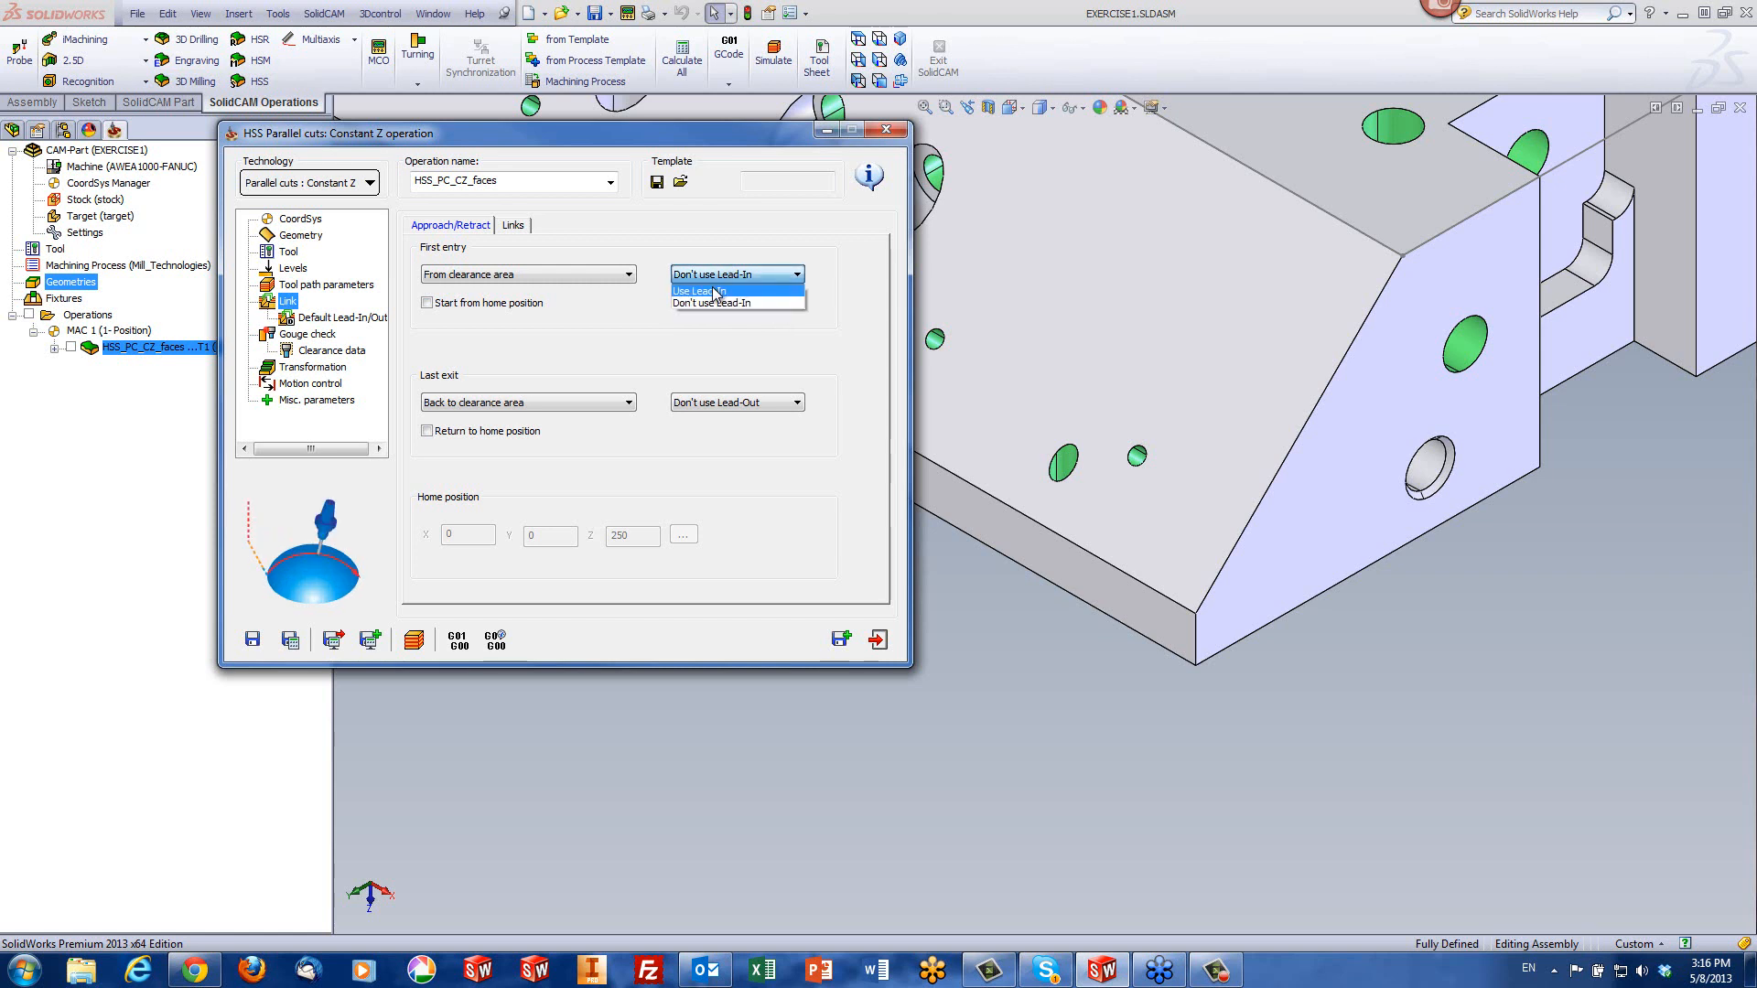
click(721, 291)
click(681, 404)
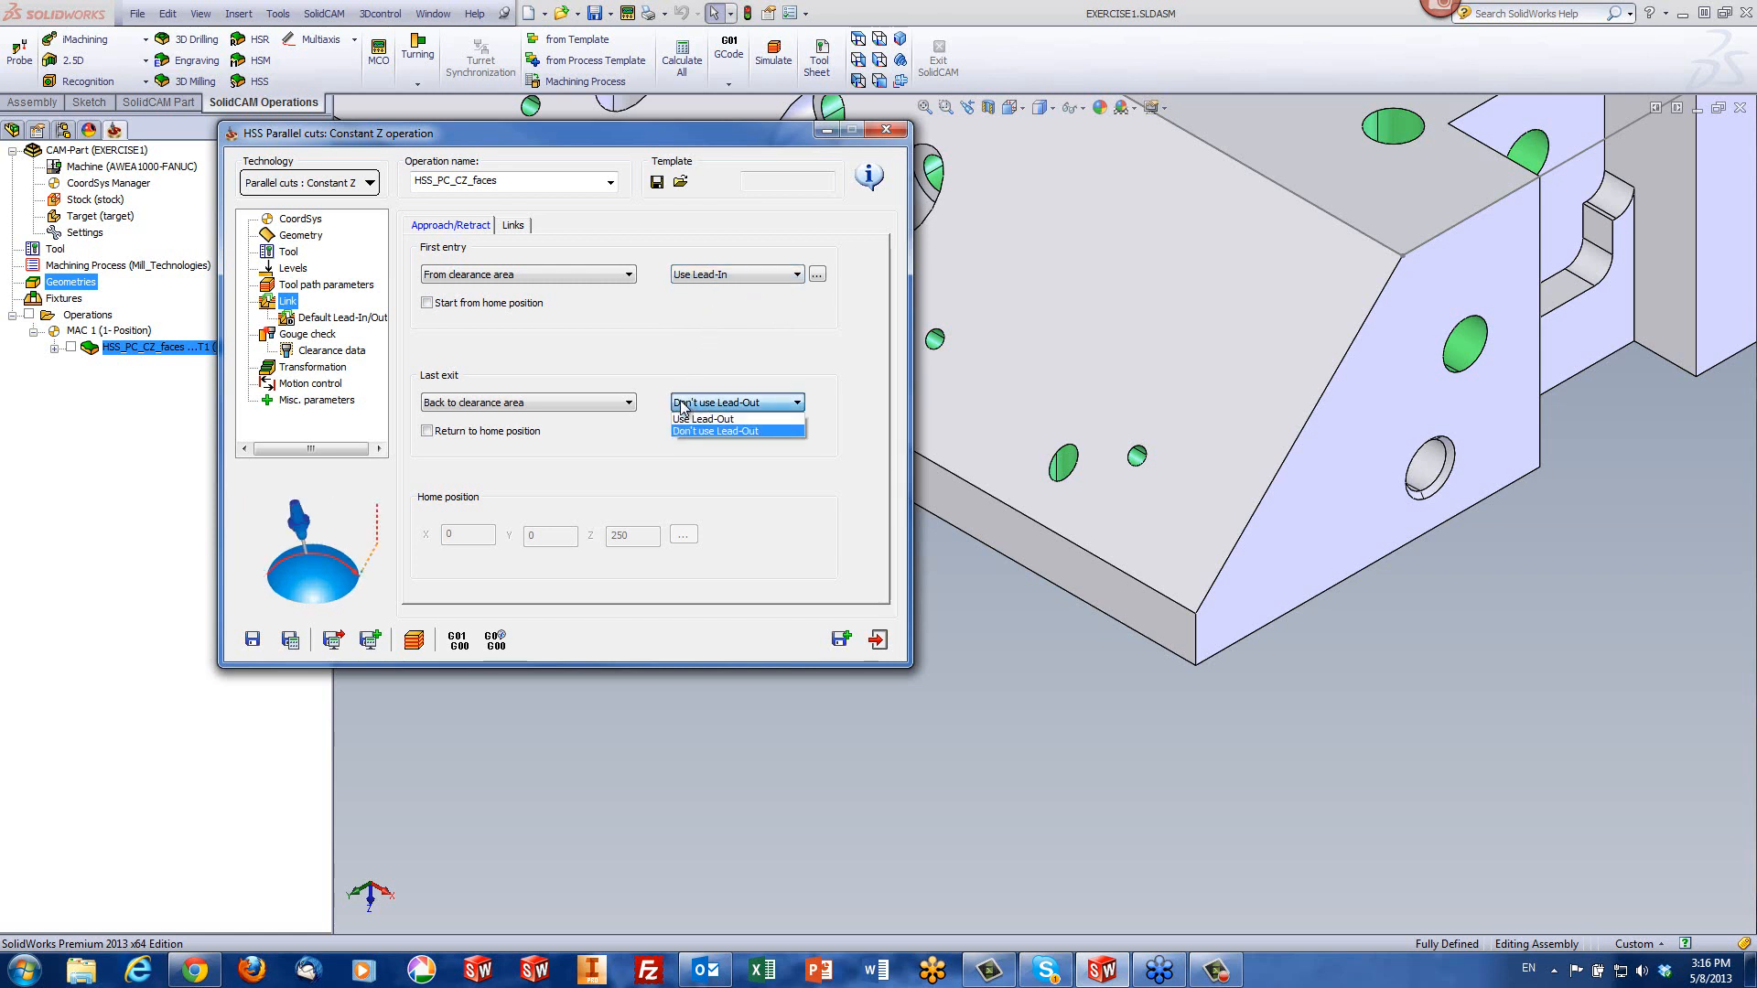
click(700, 419)
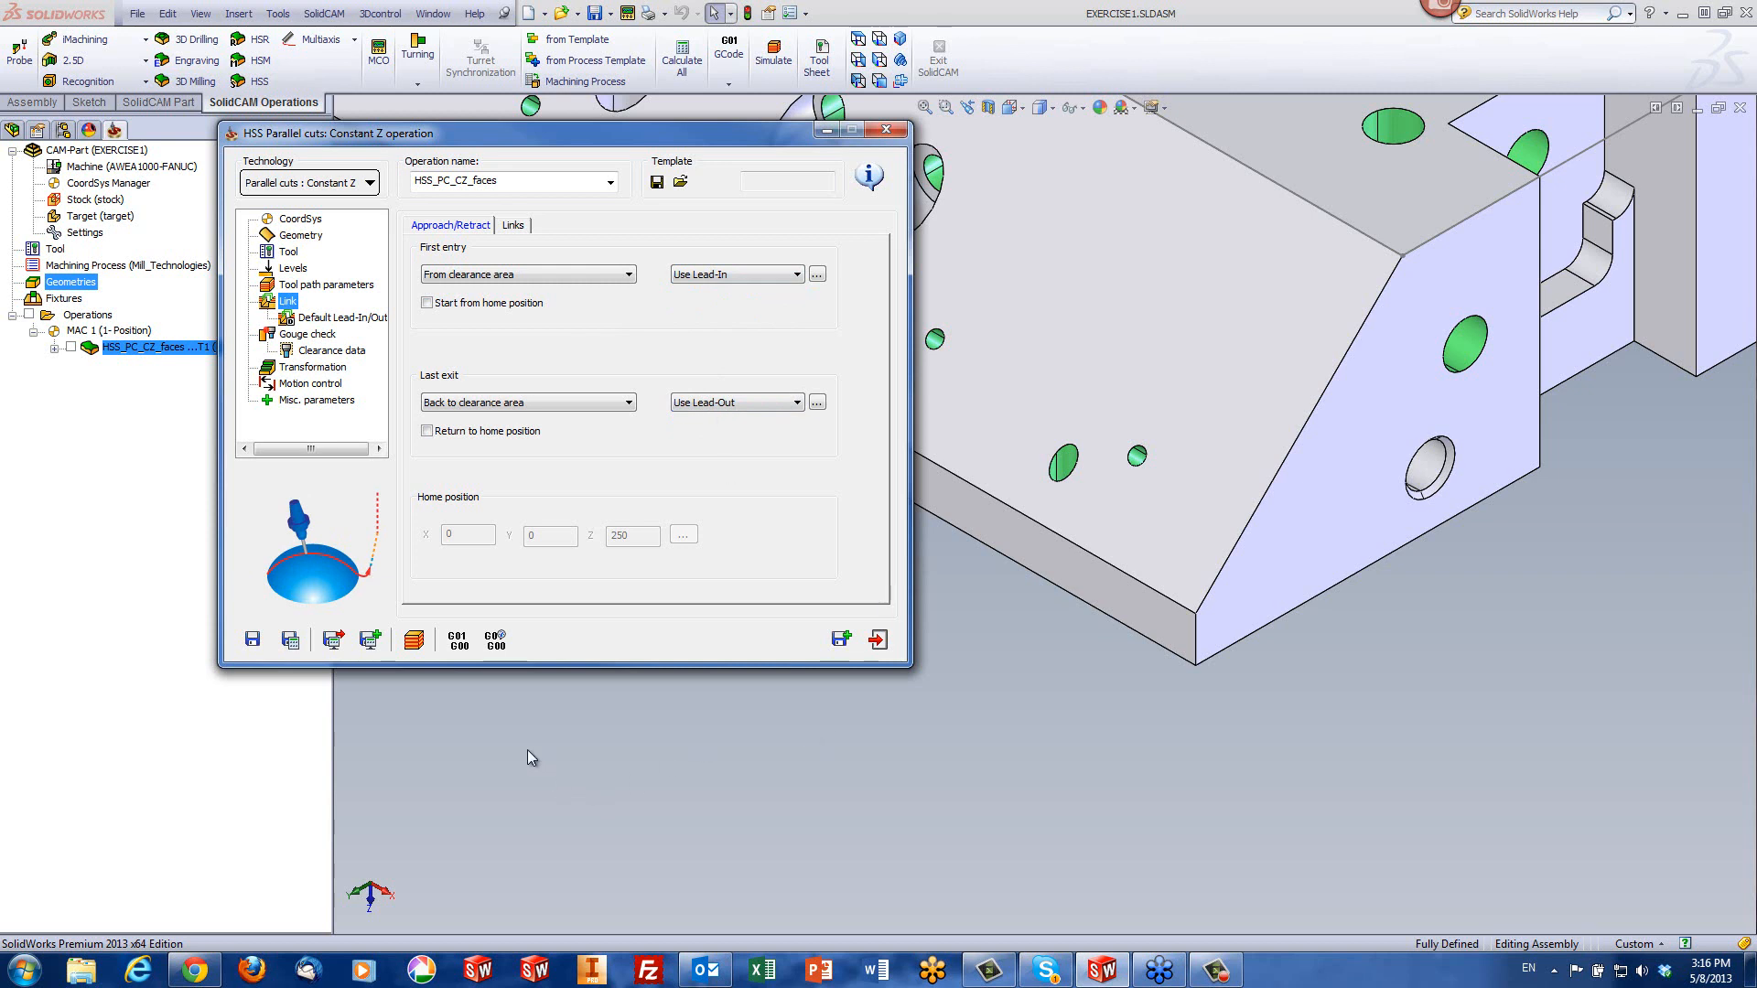
- Simulate the operation to check the lead-in and lead-out moves, and exit the simulation
click(414, 639)
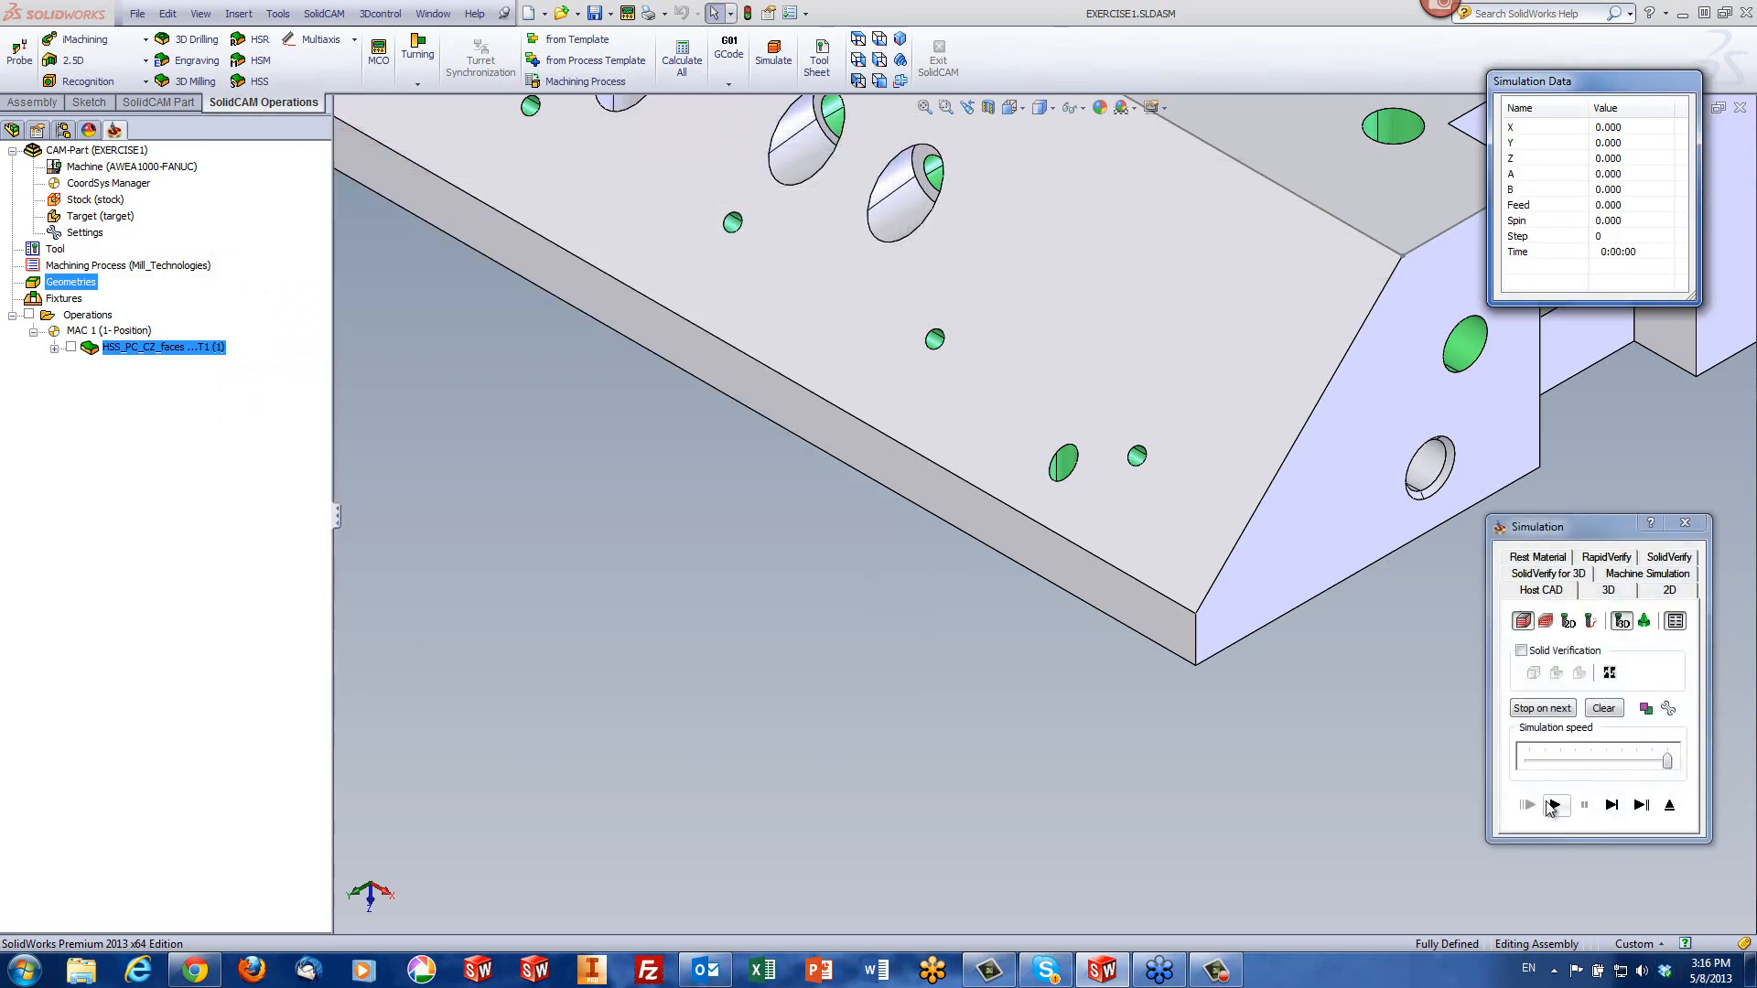
click(1556, 805)
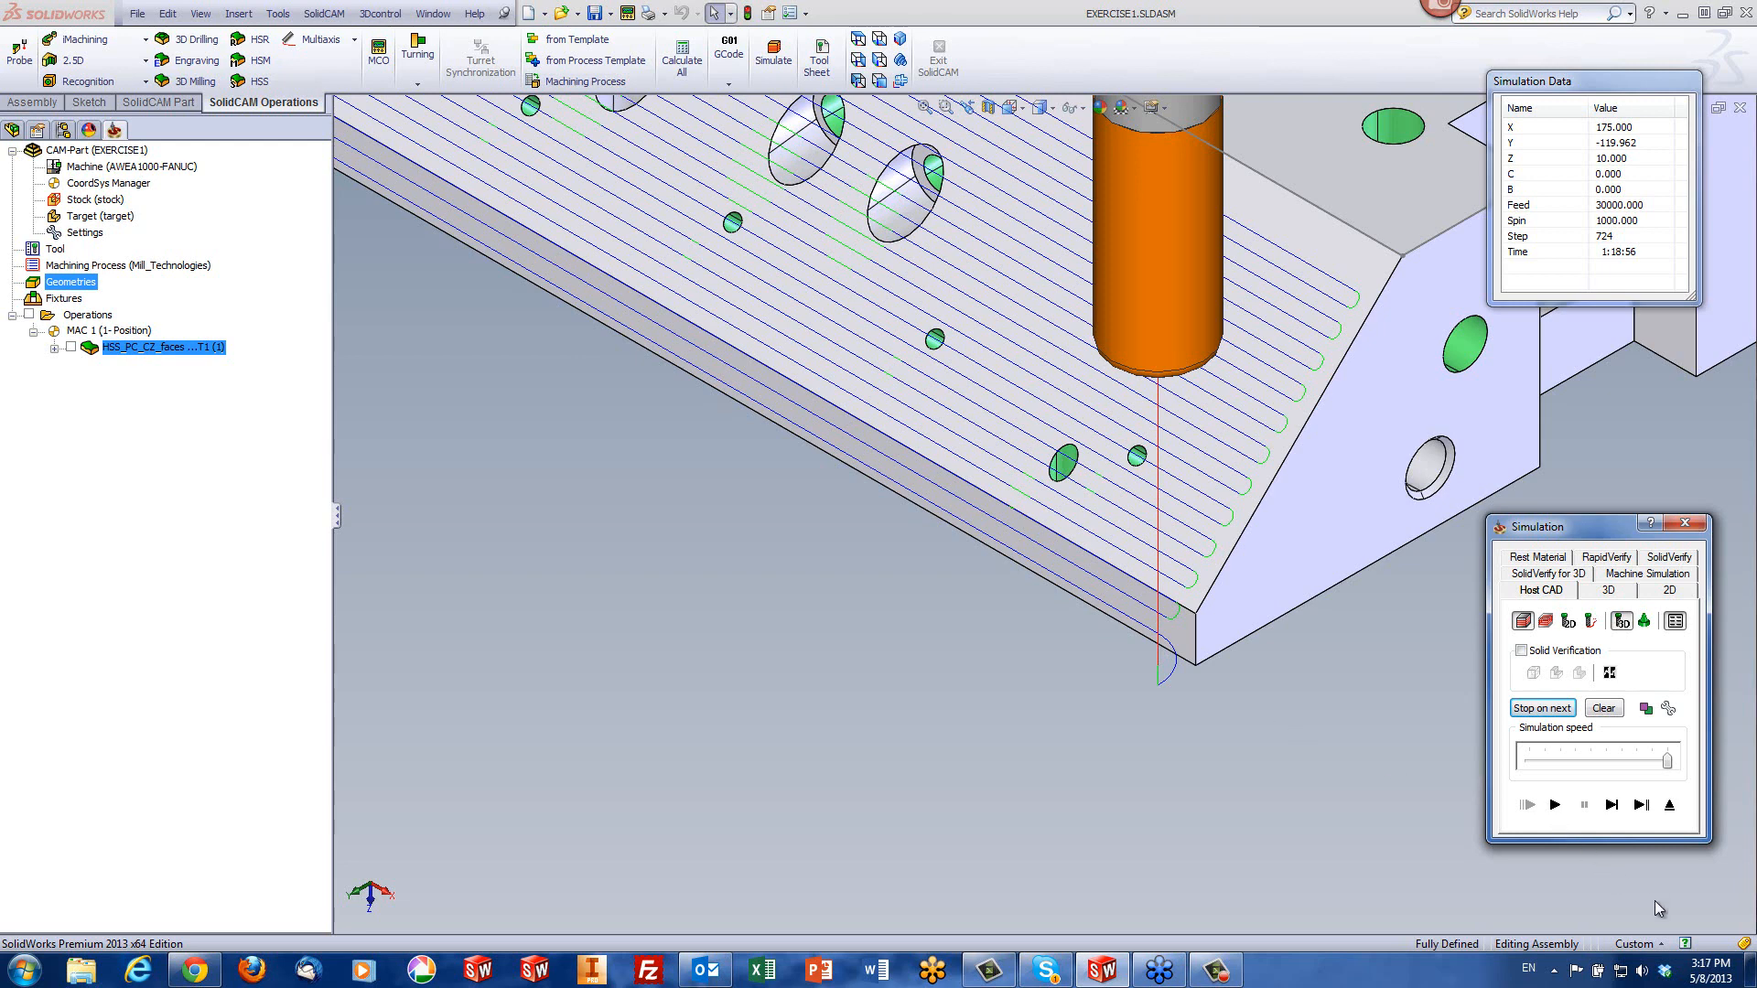
click(1667, 808)
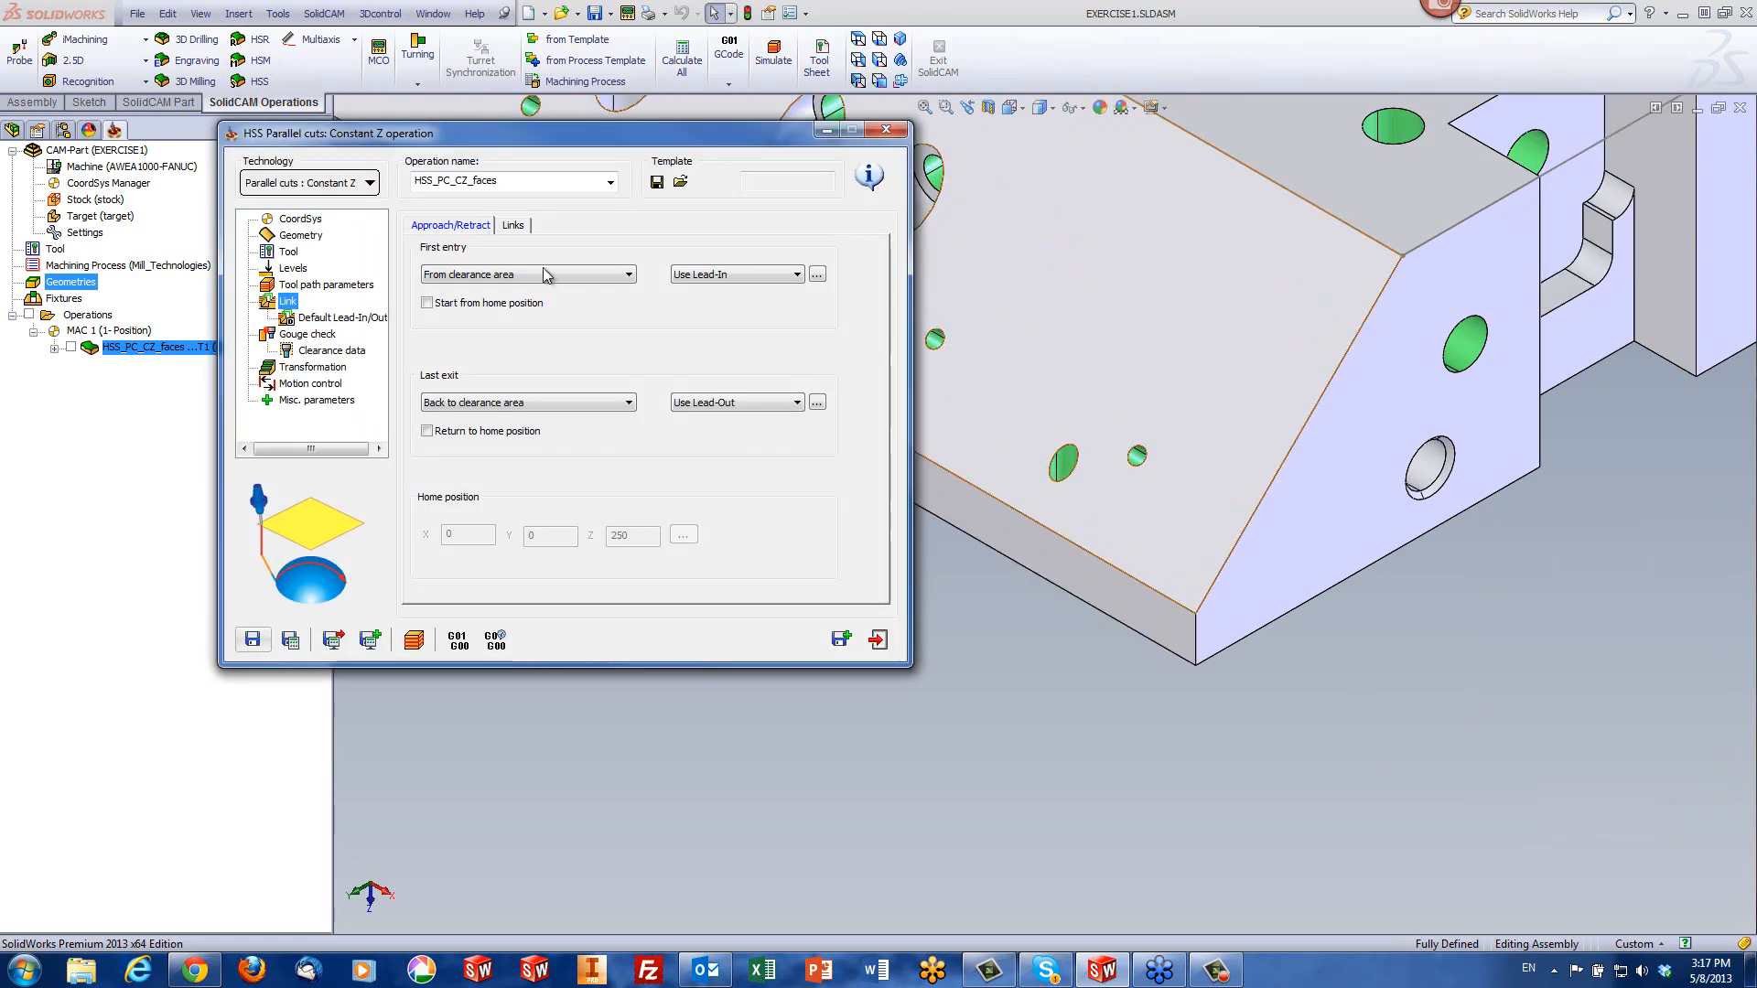
- Try Vertical tang. arc as the default lead-in type and separate lead-out parameters, restoring Tangential arc and Same as Lead-In
click(326, 321)
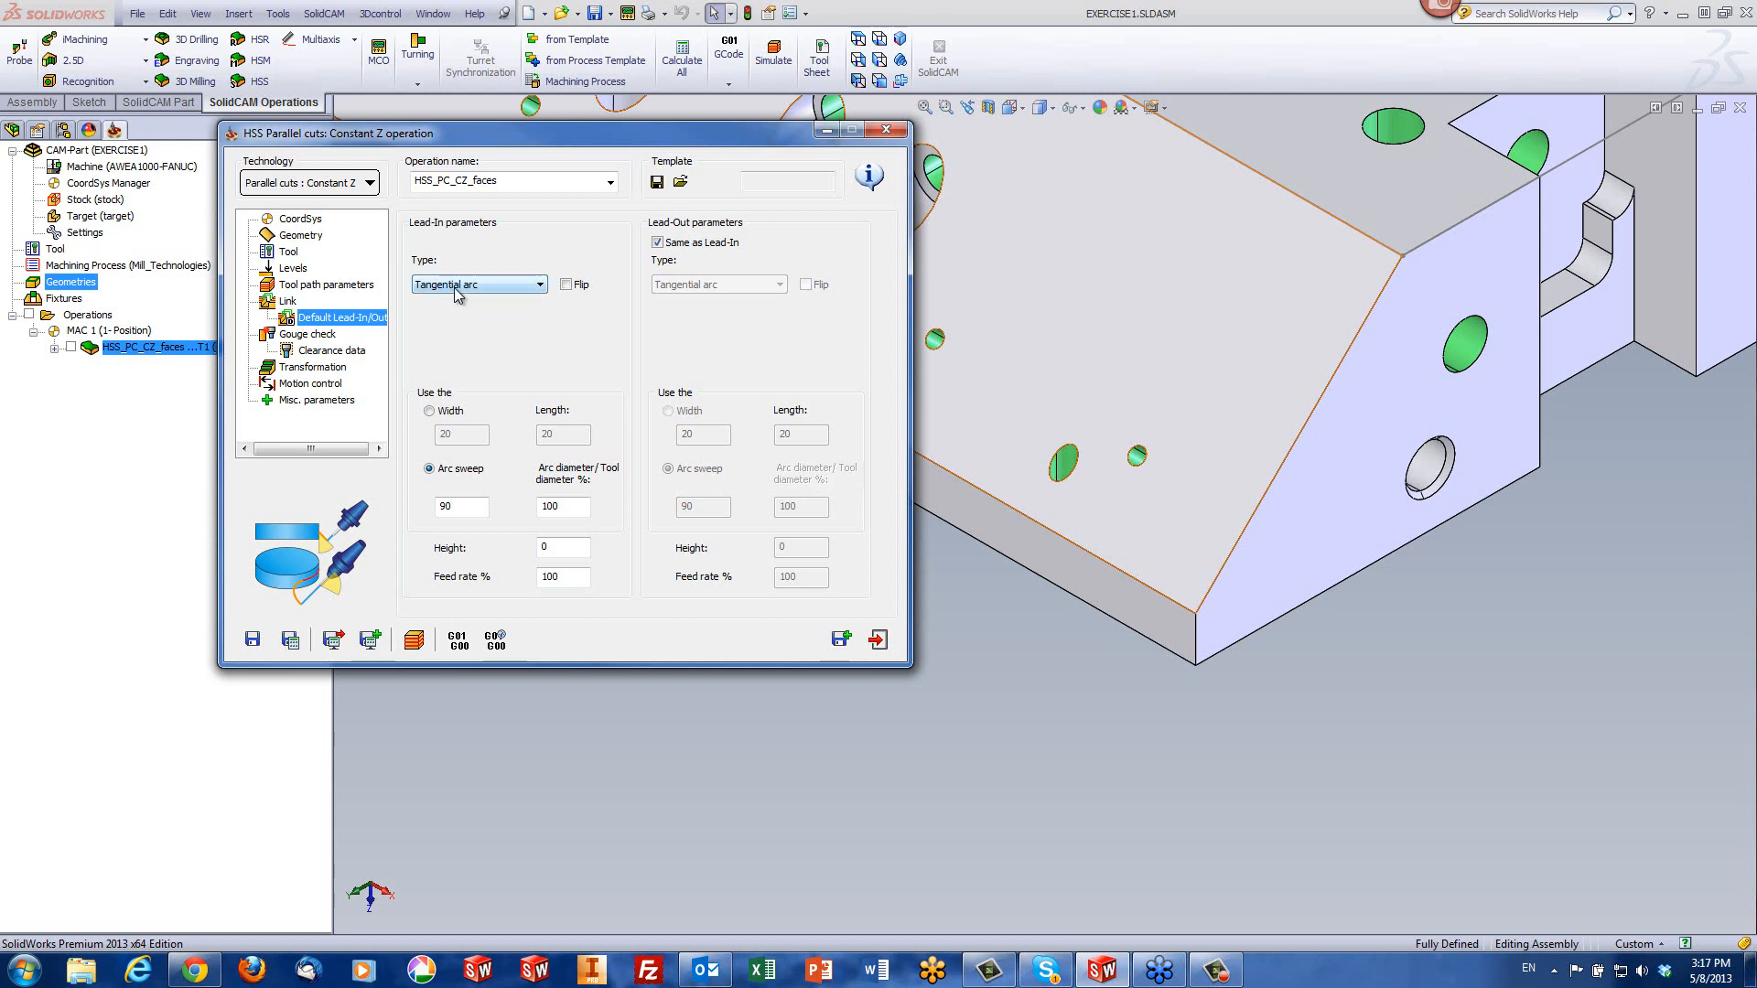
click(454, 287)
click(451, 303)
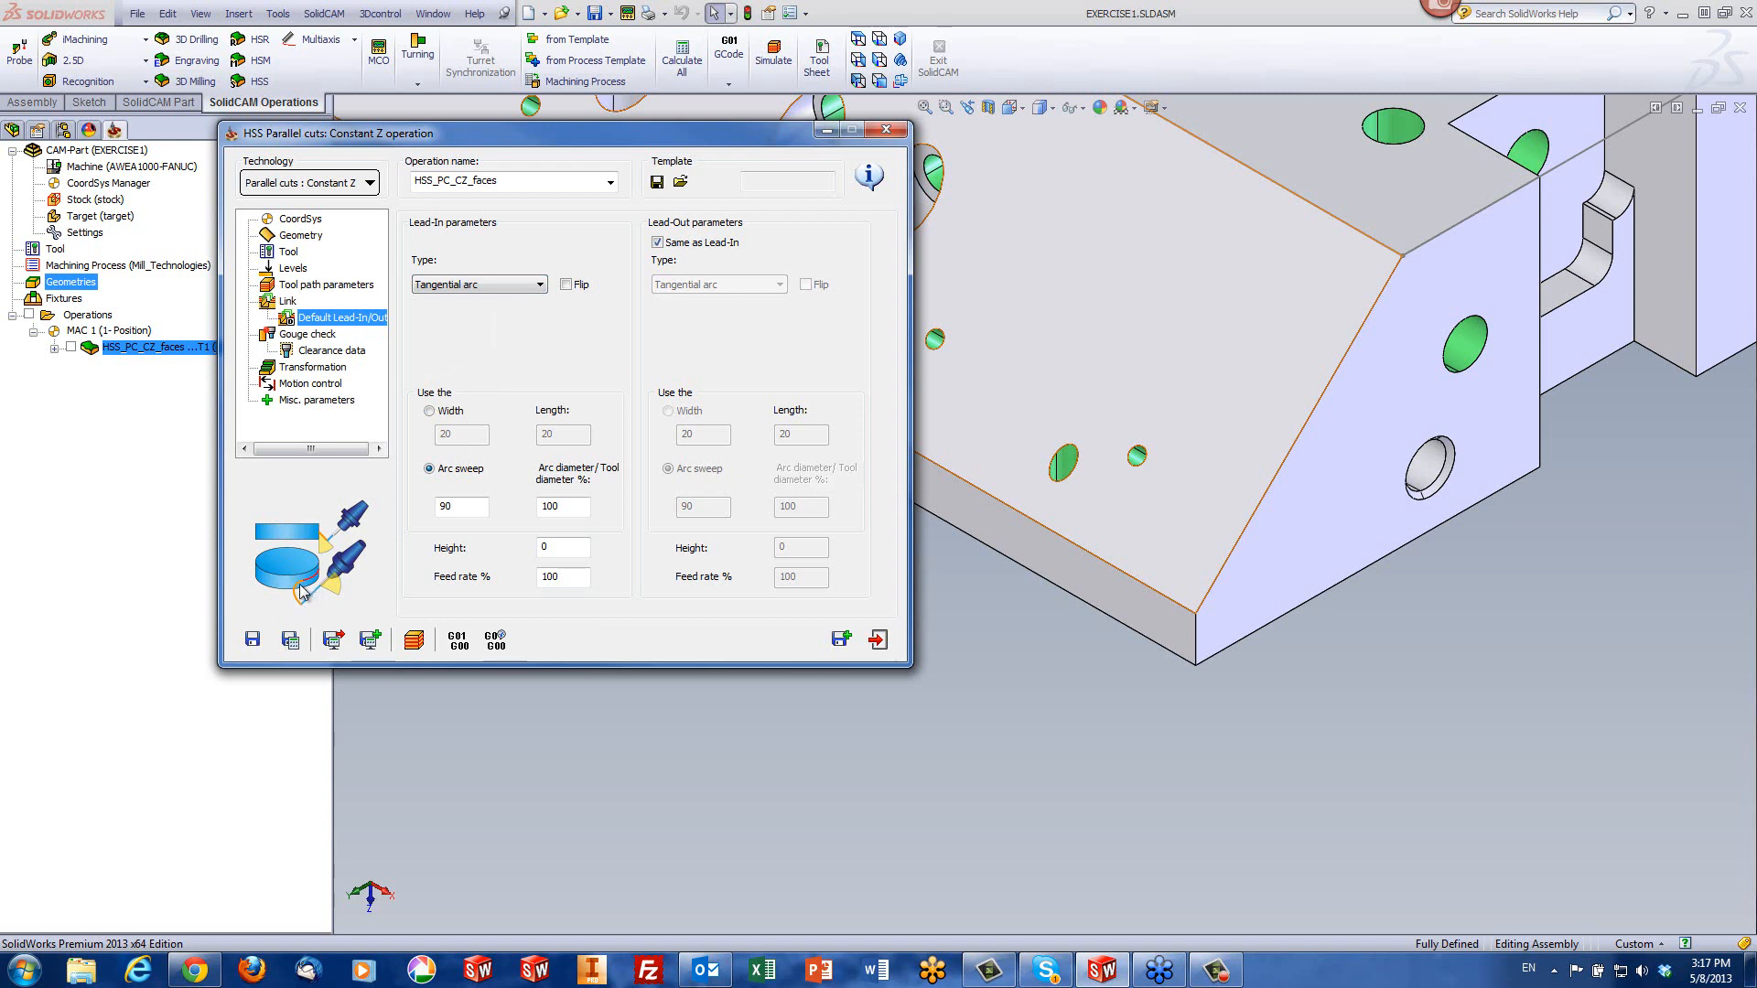
click(460, 289)
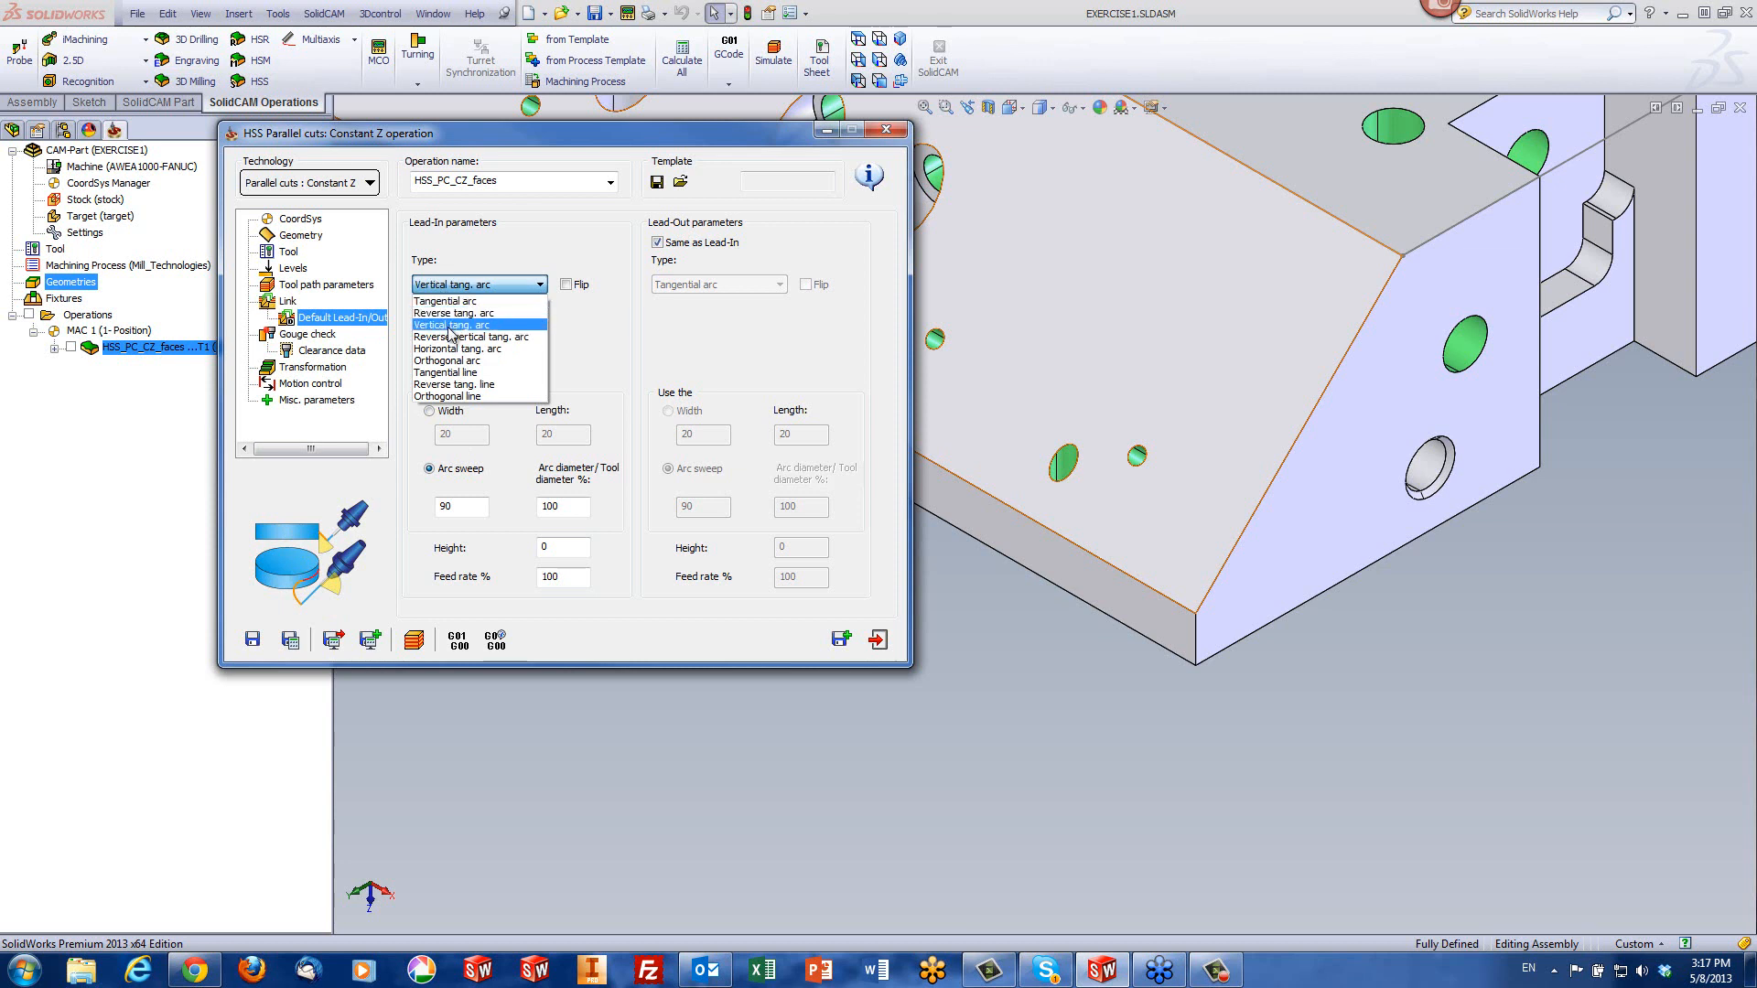
click(450, 326)
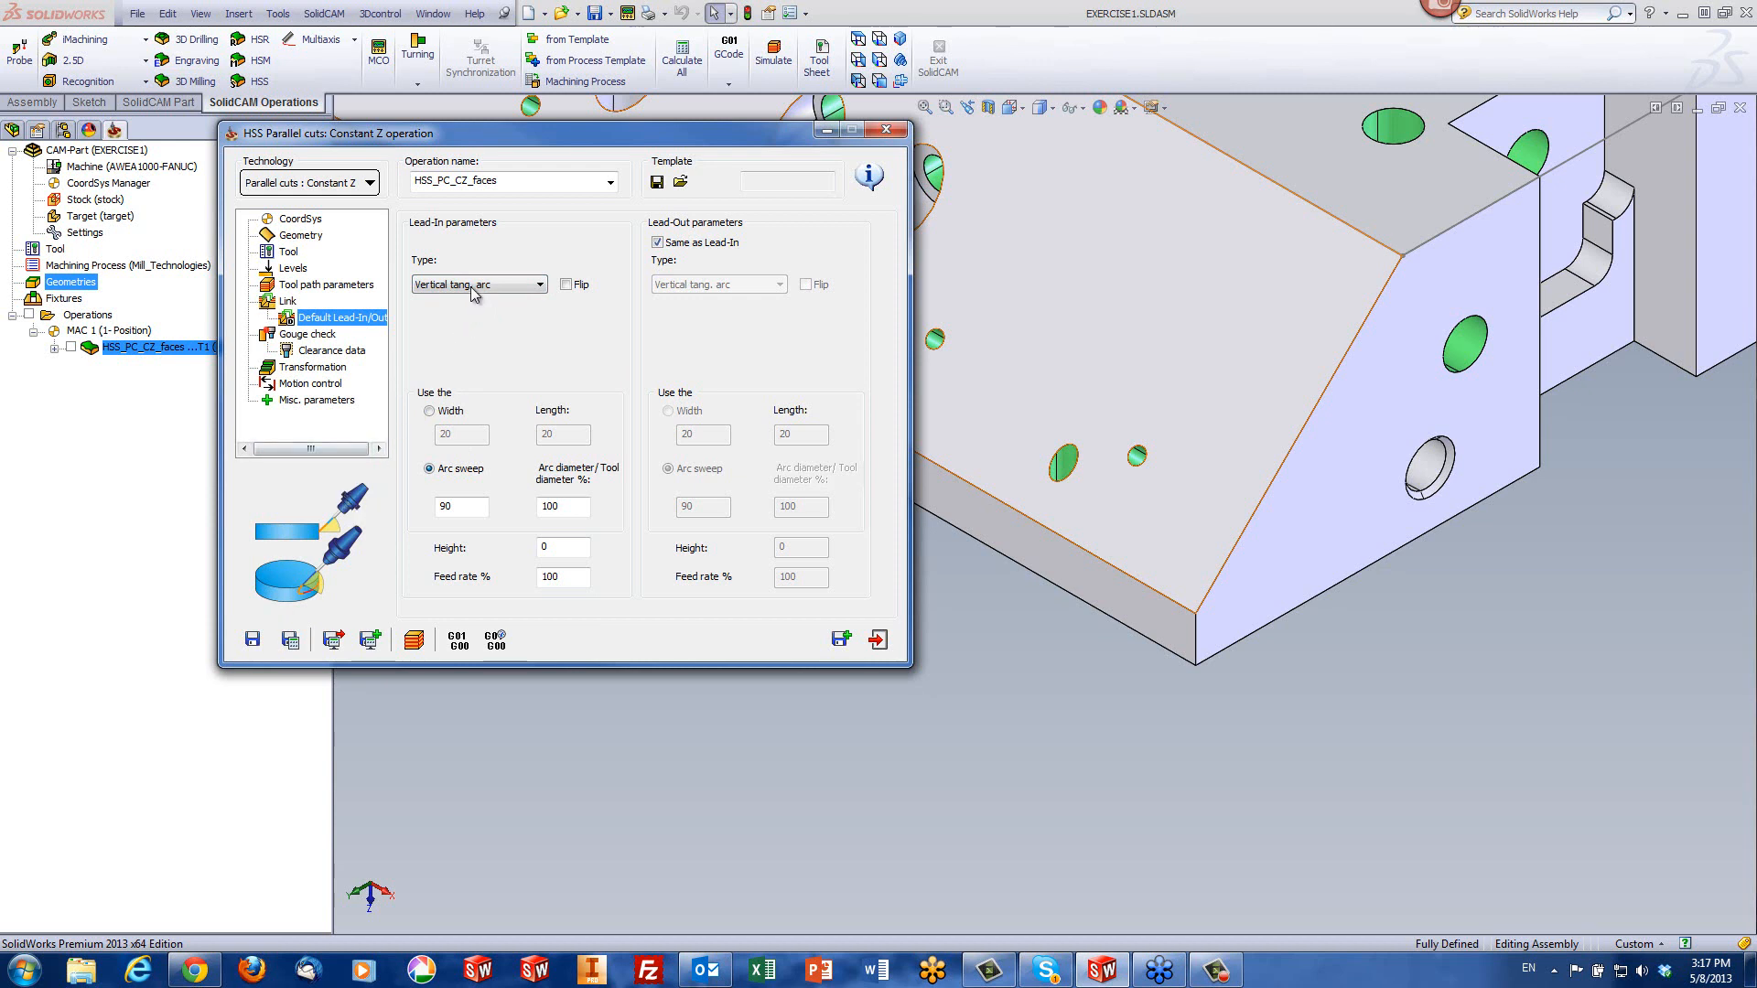
click(473, 290)
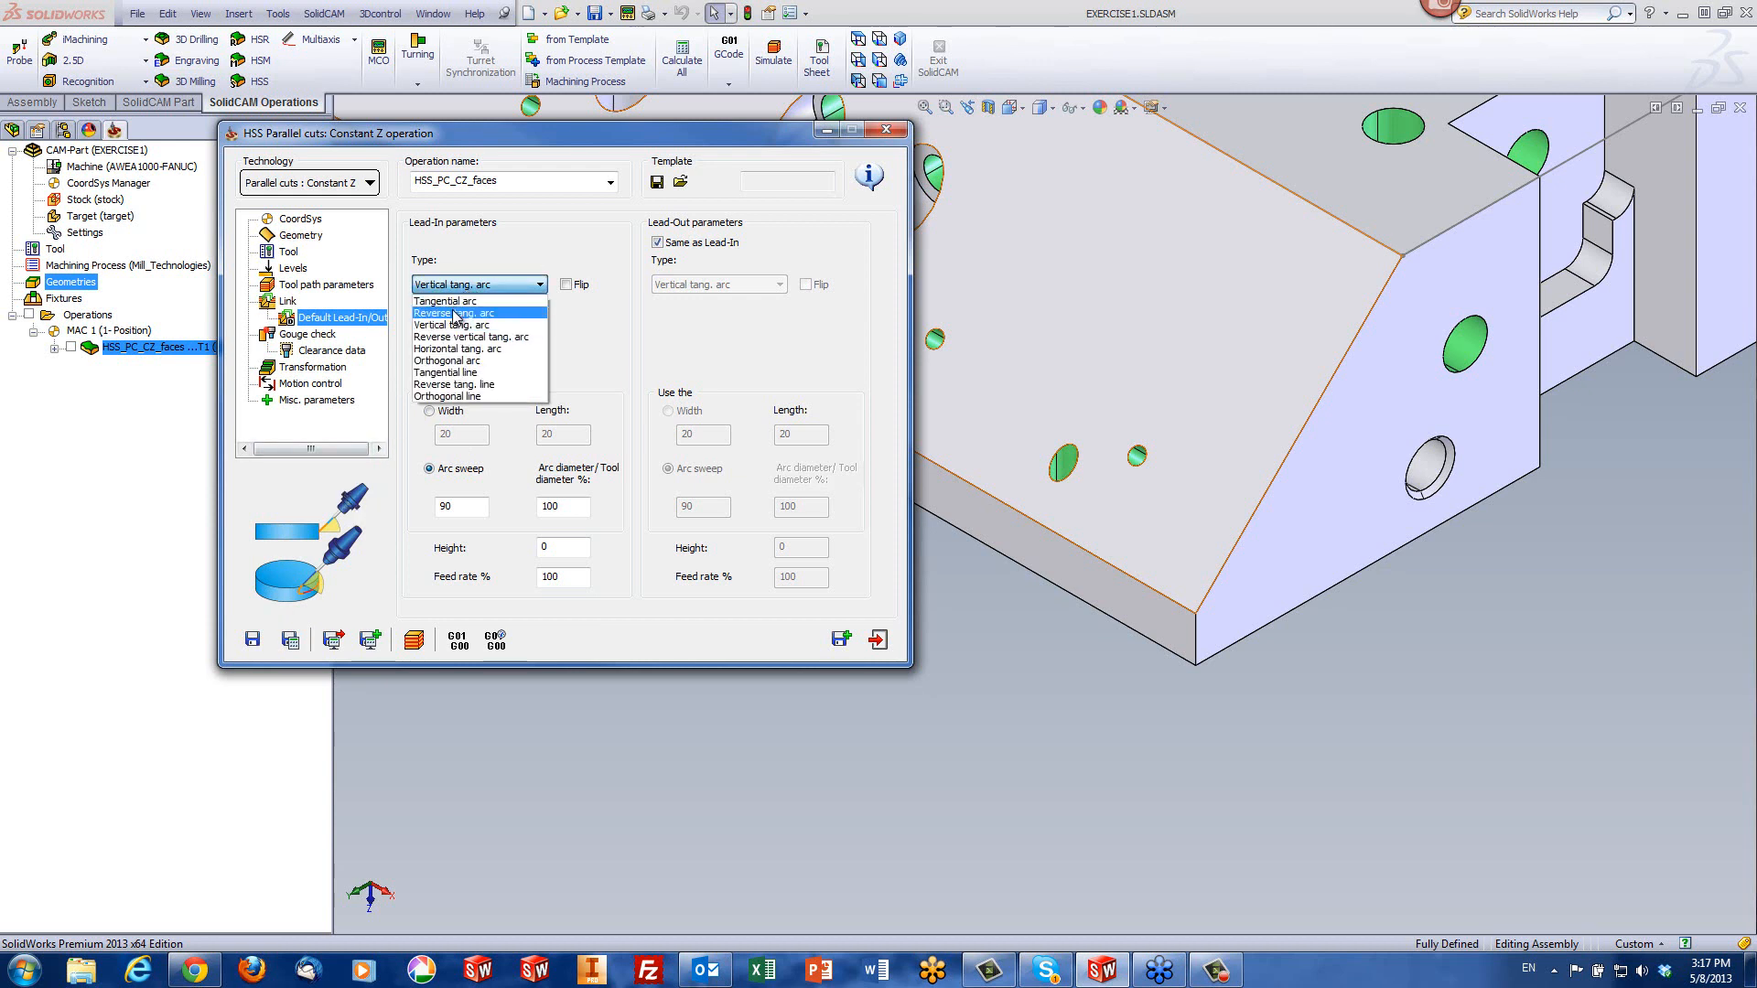
click(457, 302)
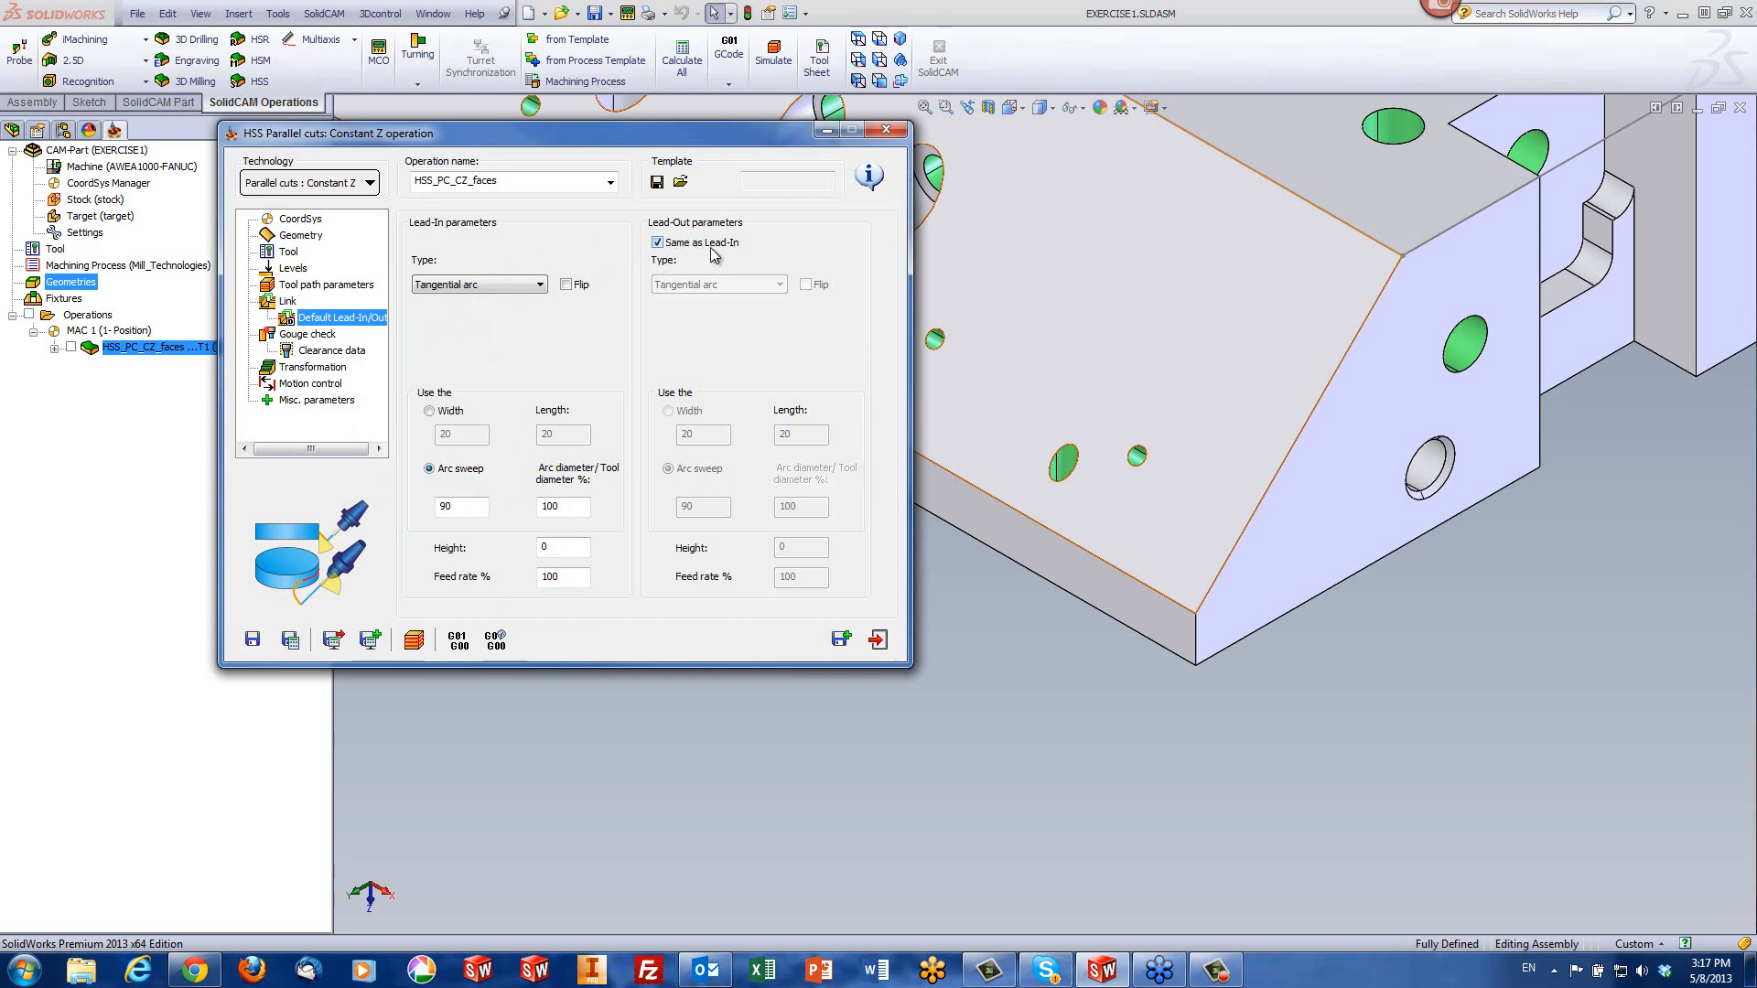
click(658, 243)
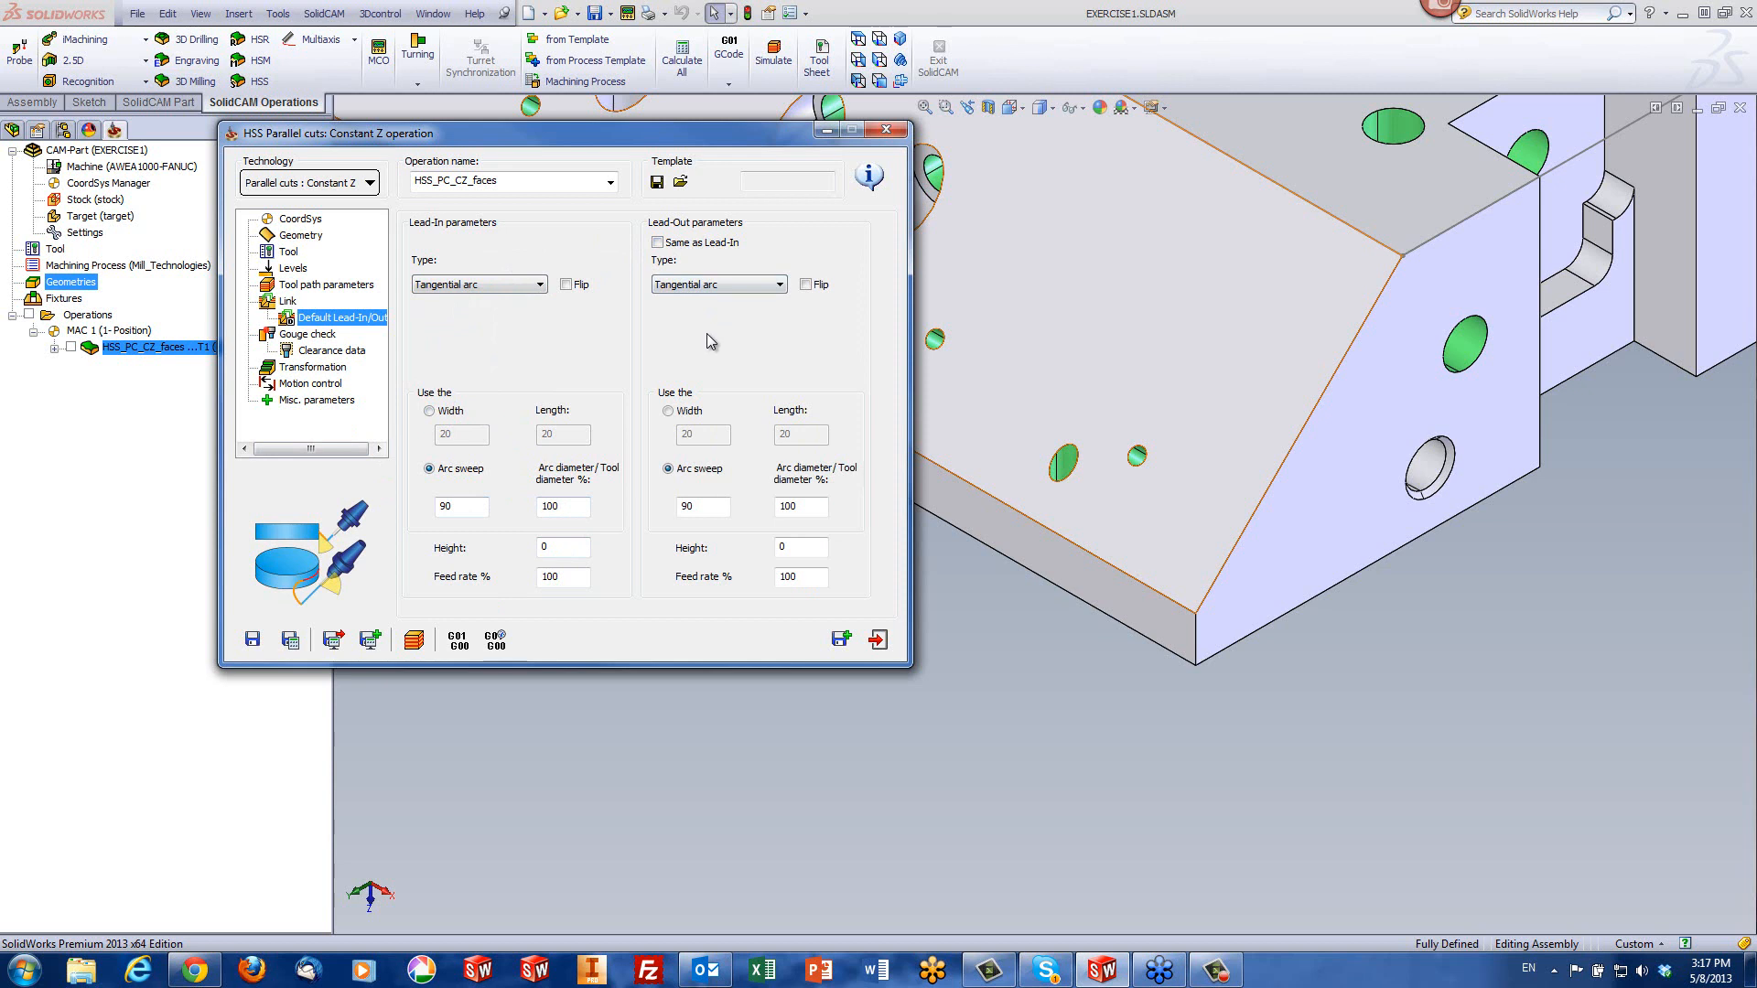
click(658, 242)
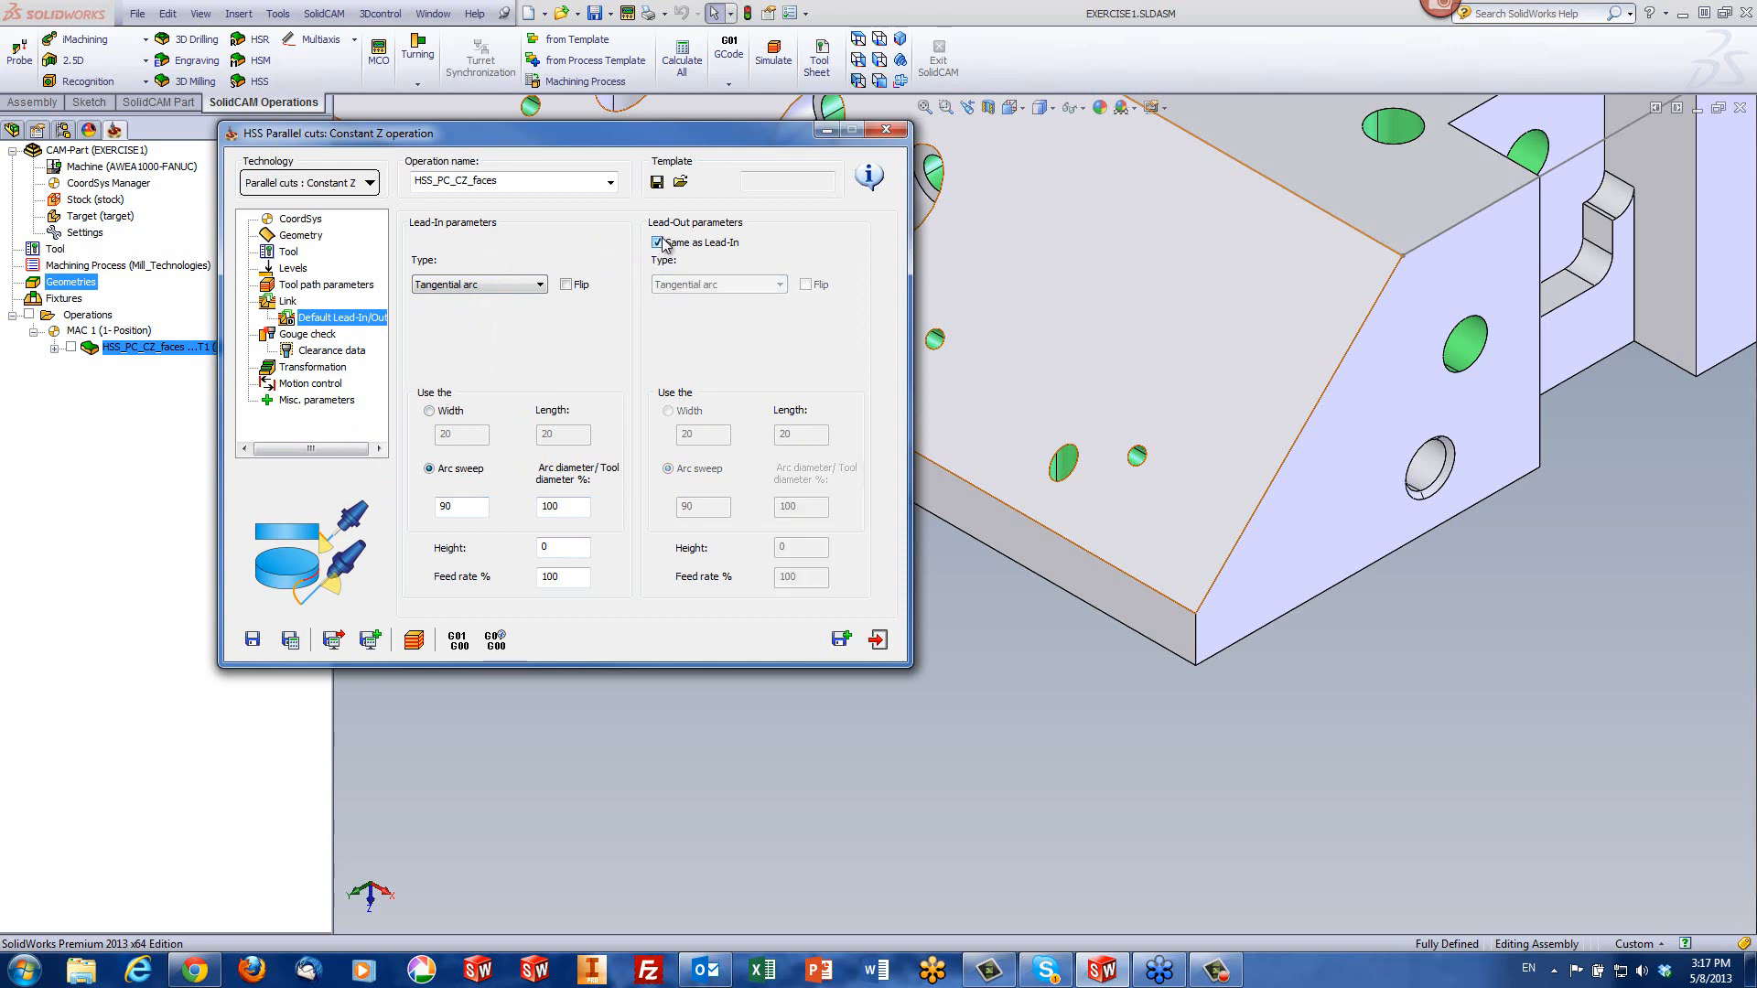
- Simulate the operation again with the tangential arc lead-in and matching lead-out
click(414, 639)
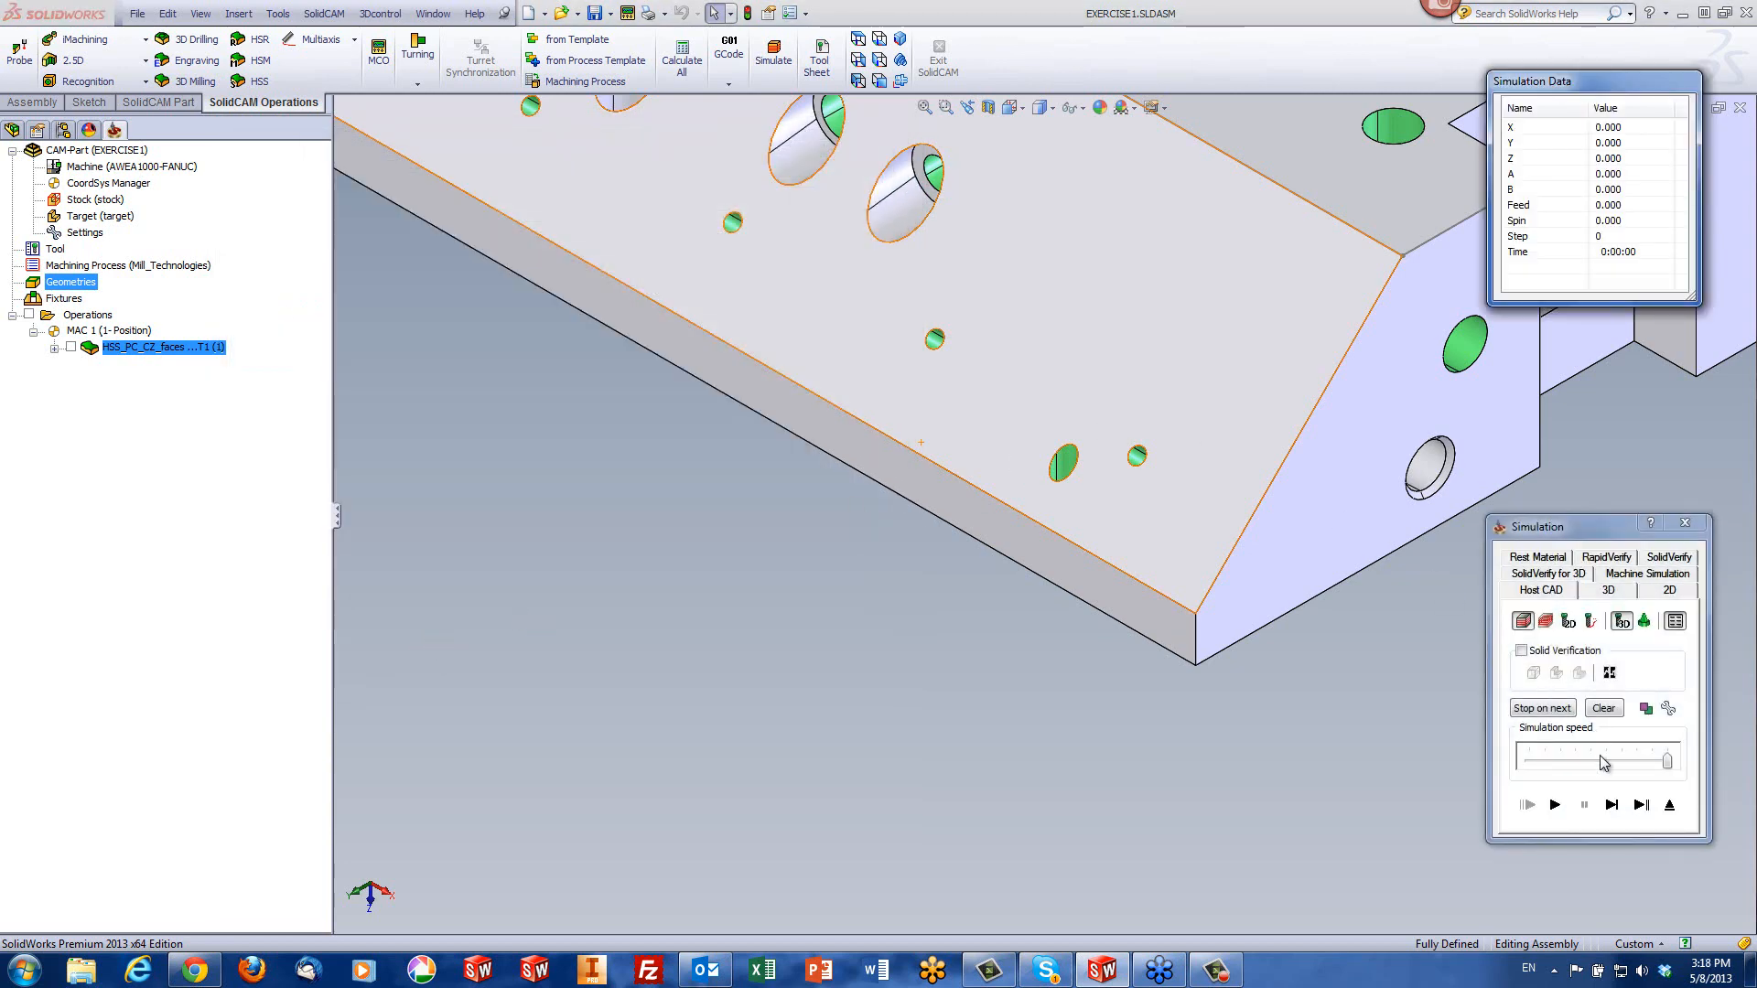
click(1554, 805)
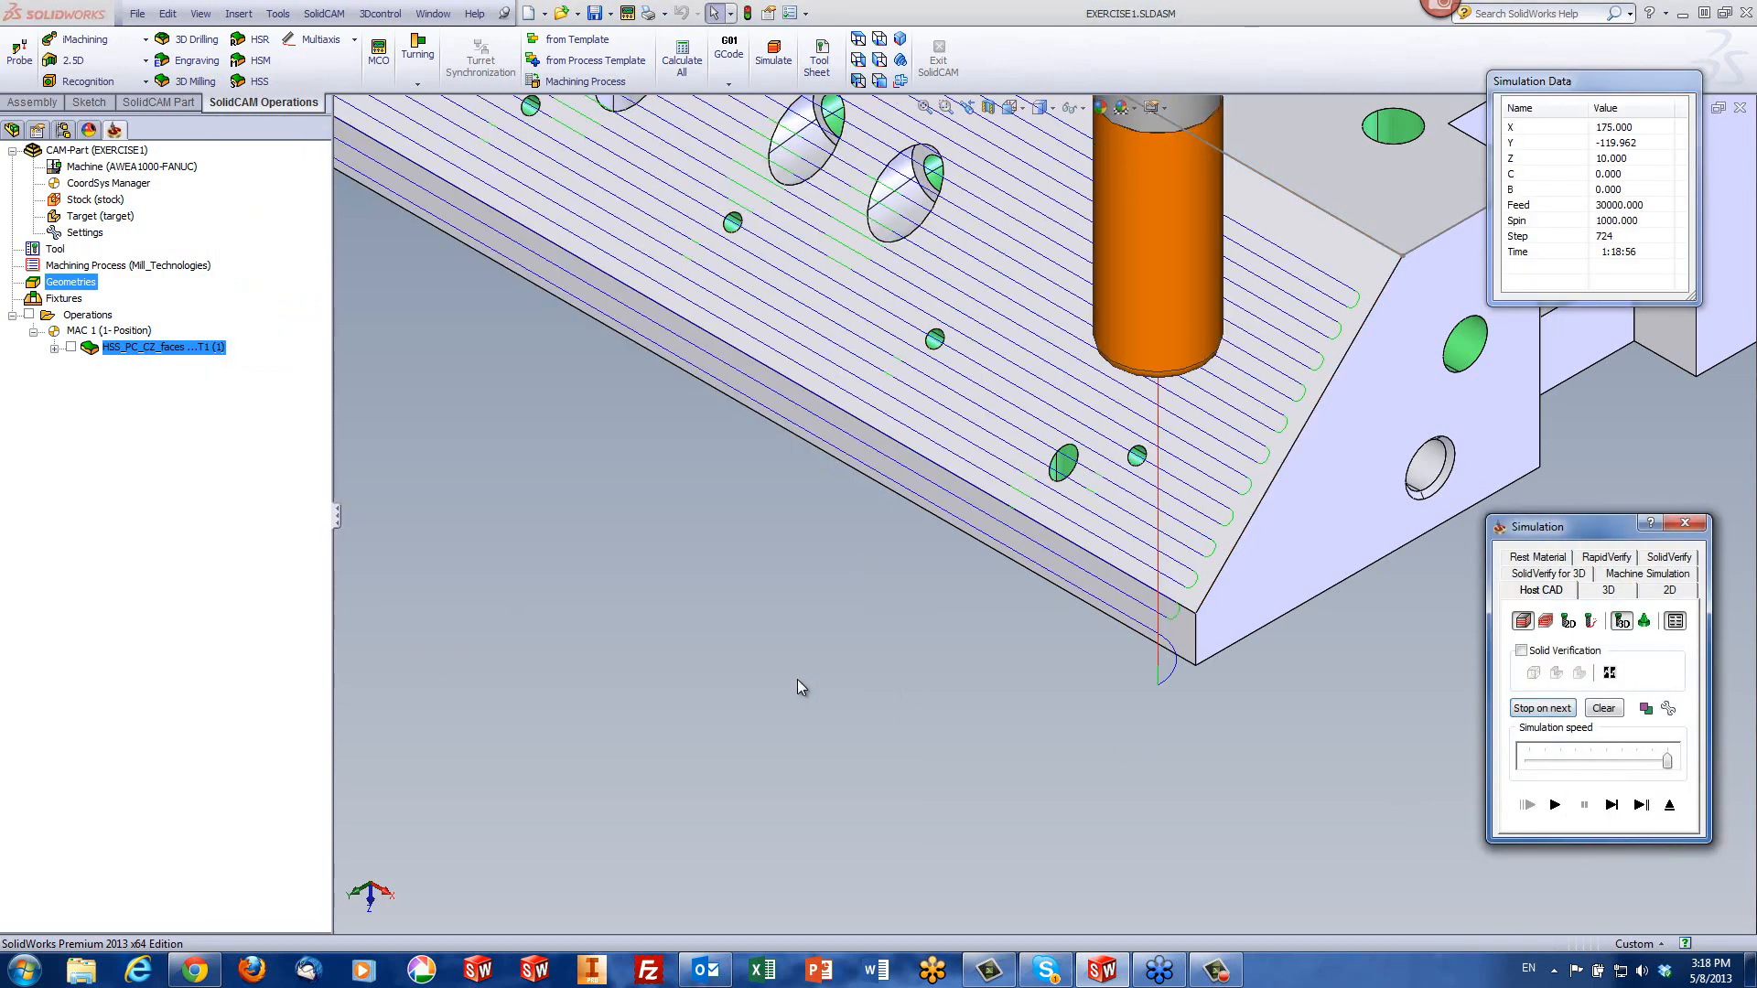
- Inspect the simulated tool path's entry and exit moves at both ends of the inclined face, and exit the simulation
scroll(797, 679, up, 8)
scroll(673, 523, up, 1)
scroll(751, 520, down, 2)
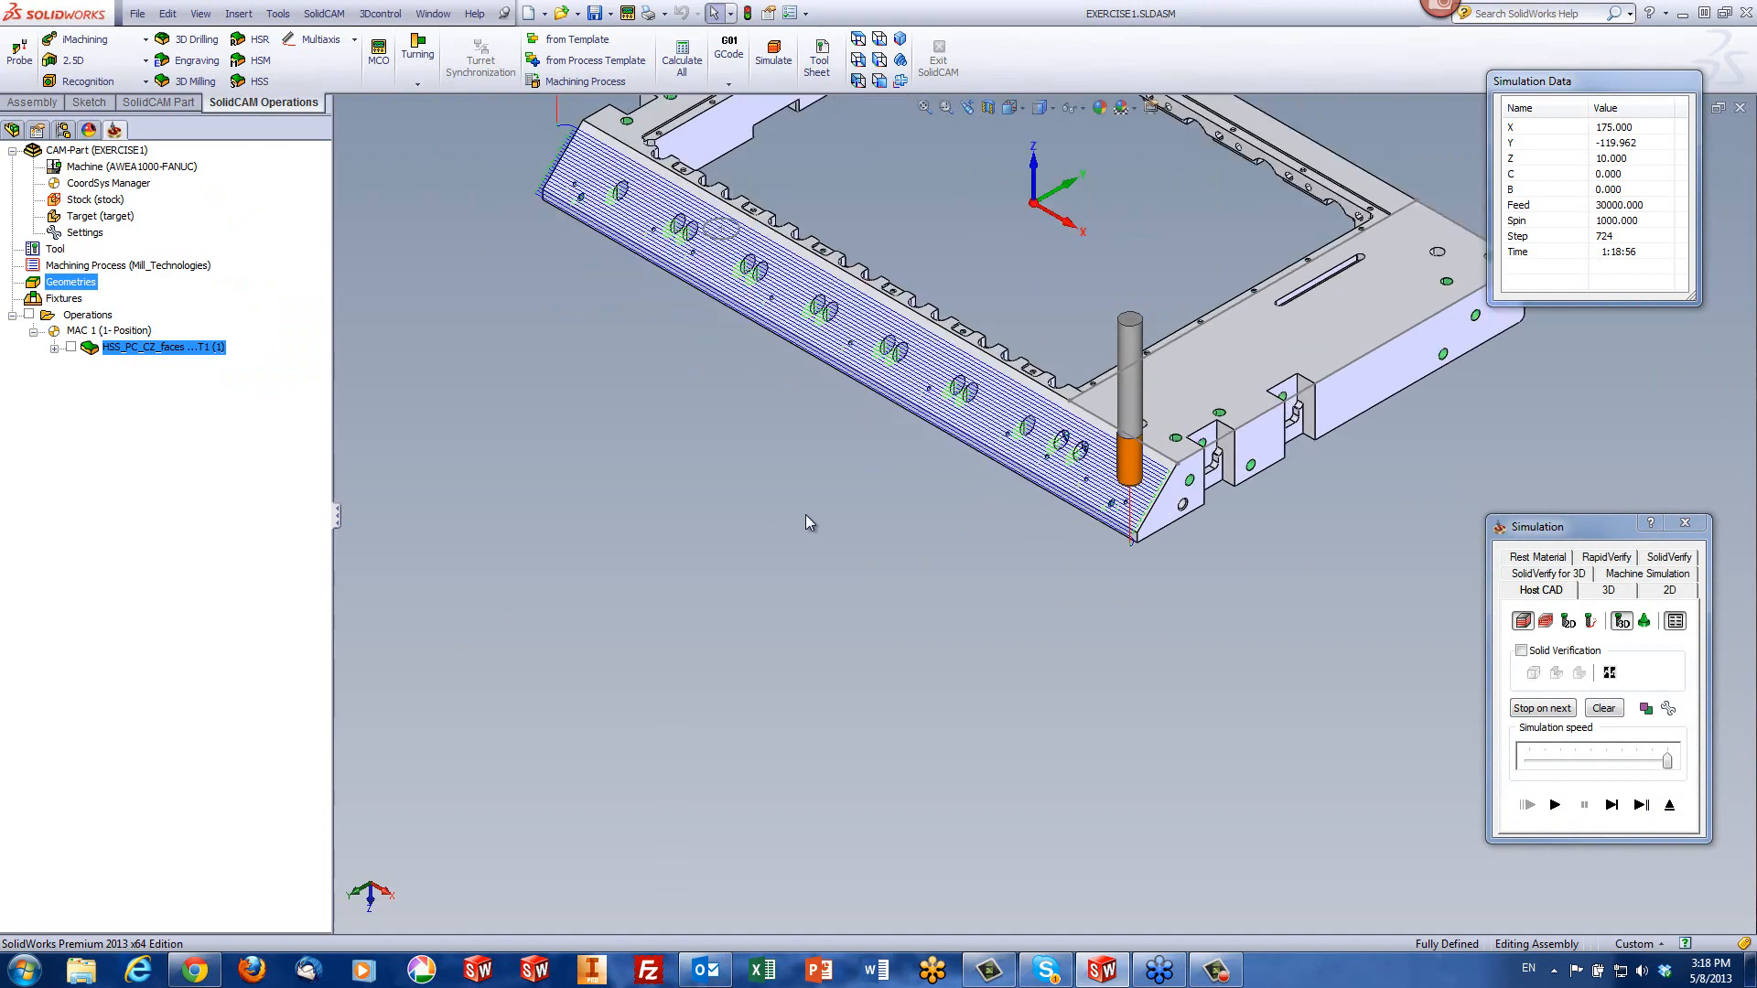
scroll(692, 353, up, 3)
scroll(705, 315, down, 2)
scroll(805, 276, down, 2)
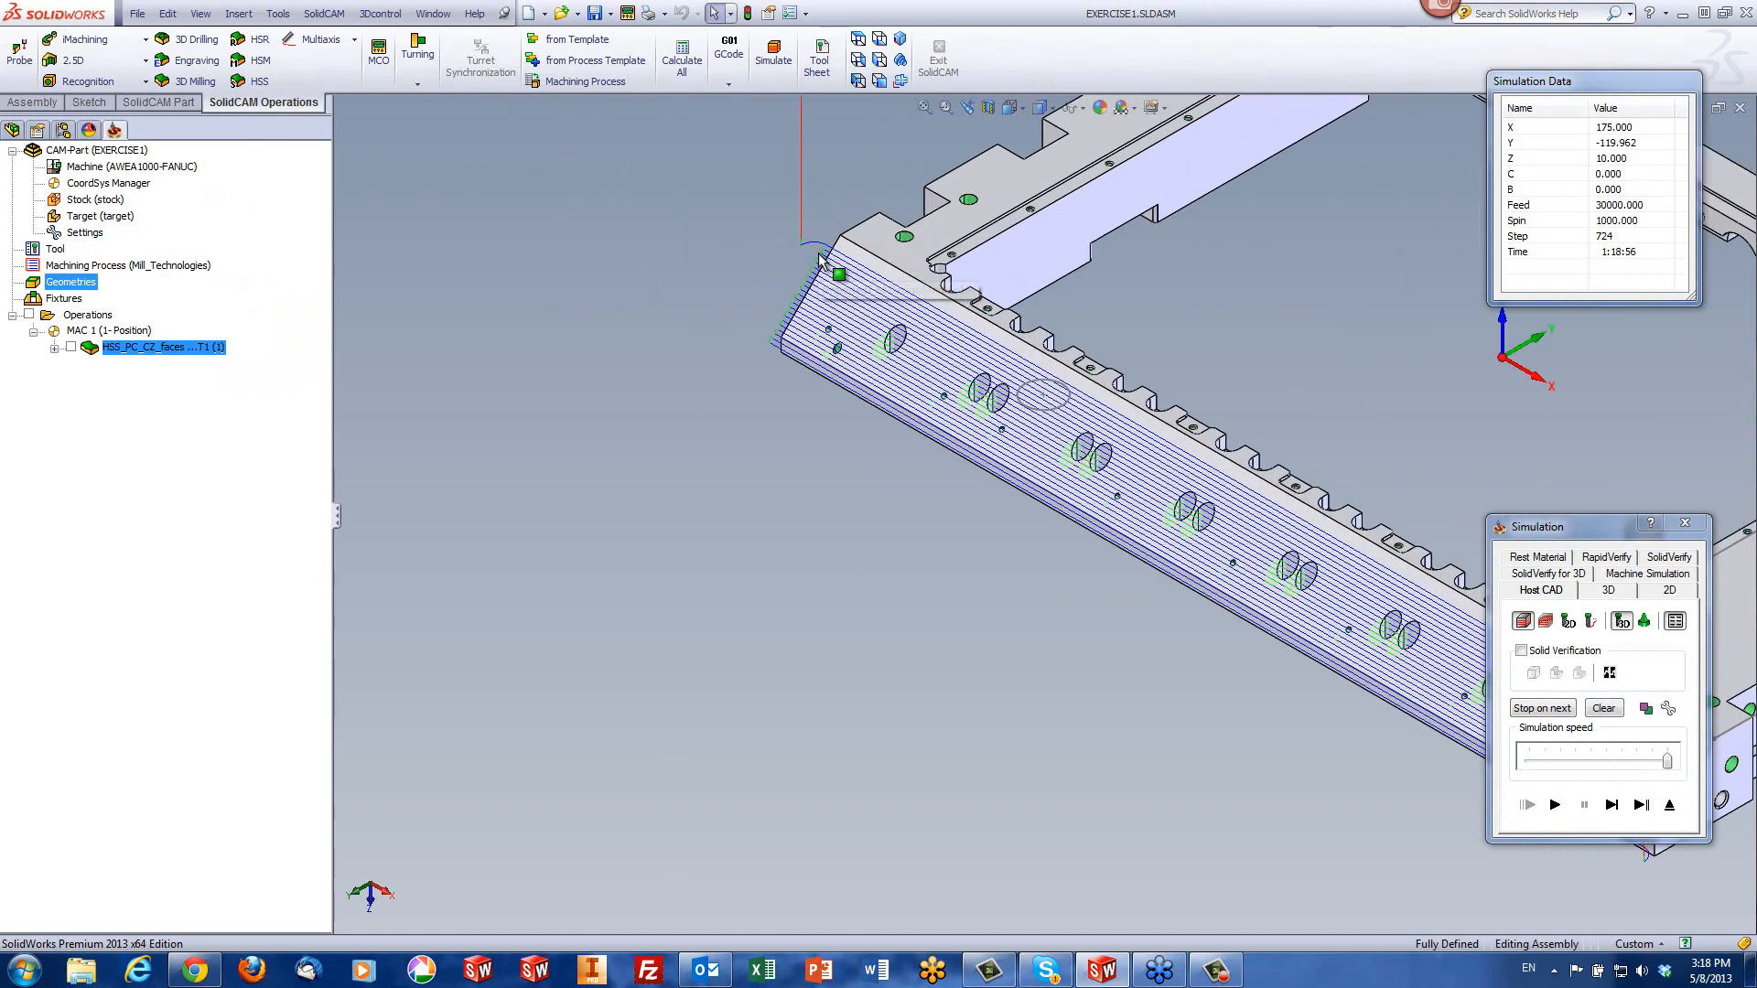
scroll(1162, 652, up, 4)
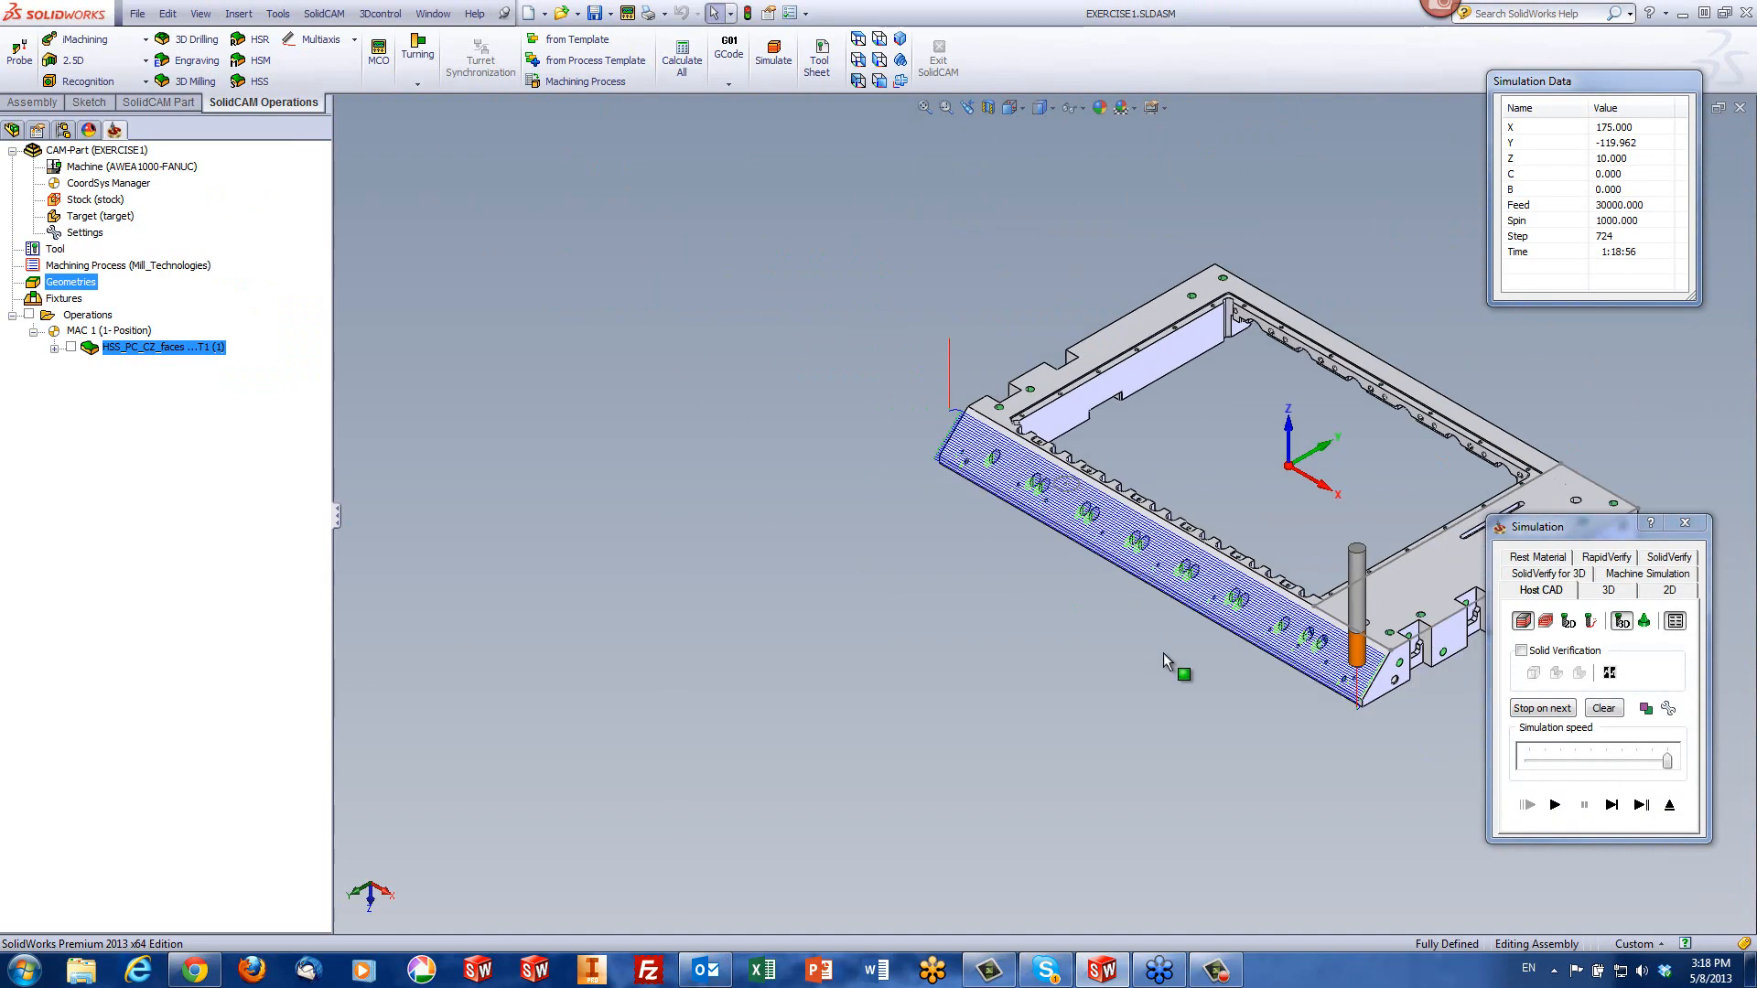
scroll(1202, 529, down, 1)
scroll(1204, 530, down, 4)
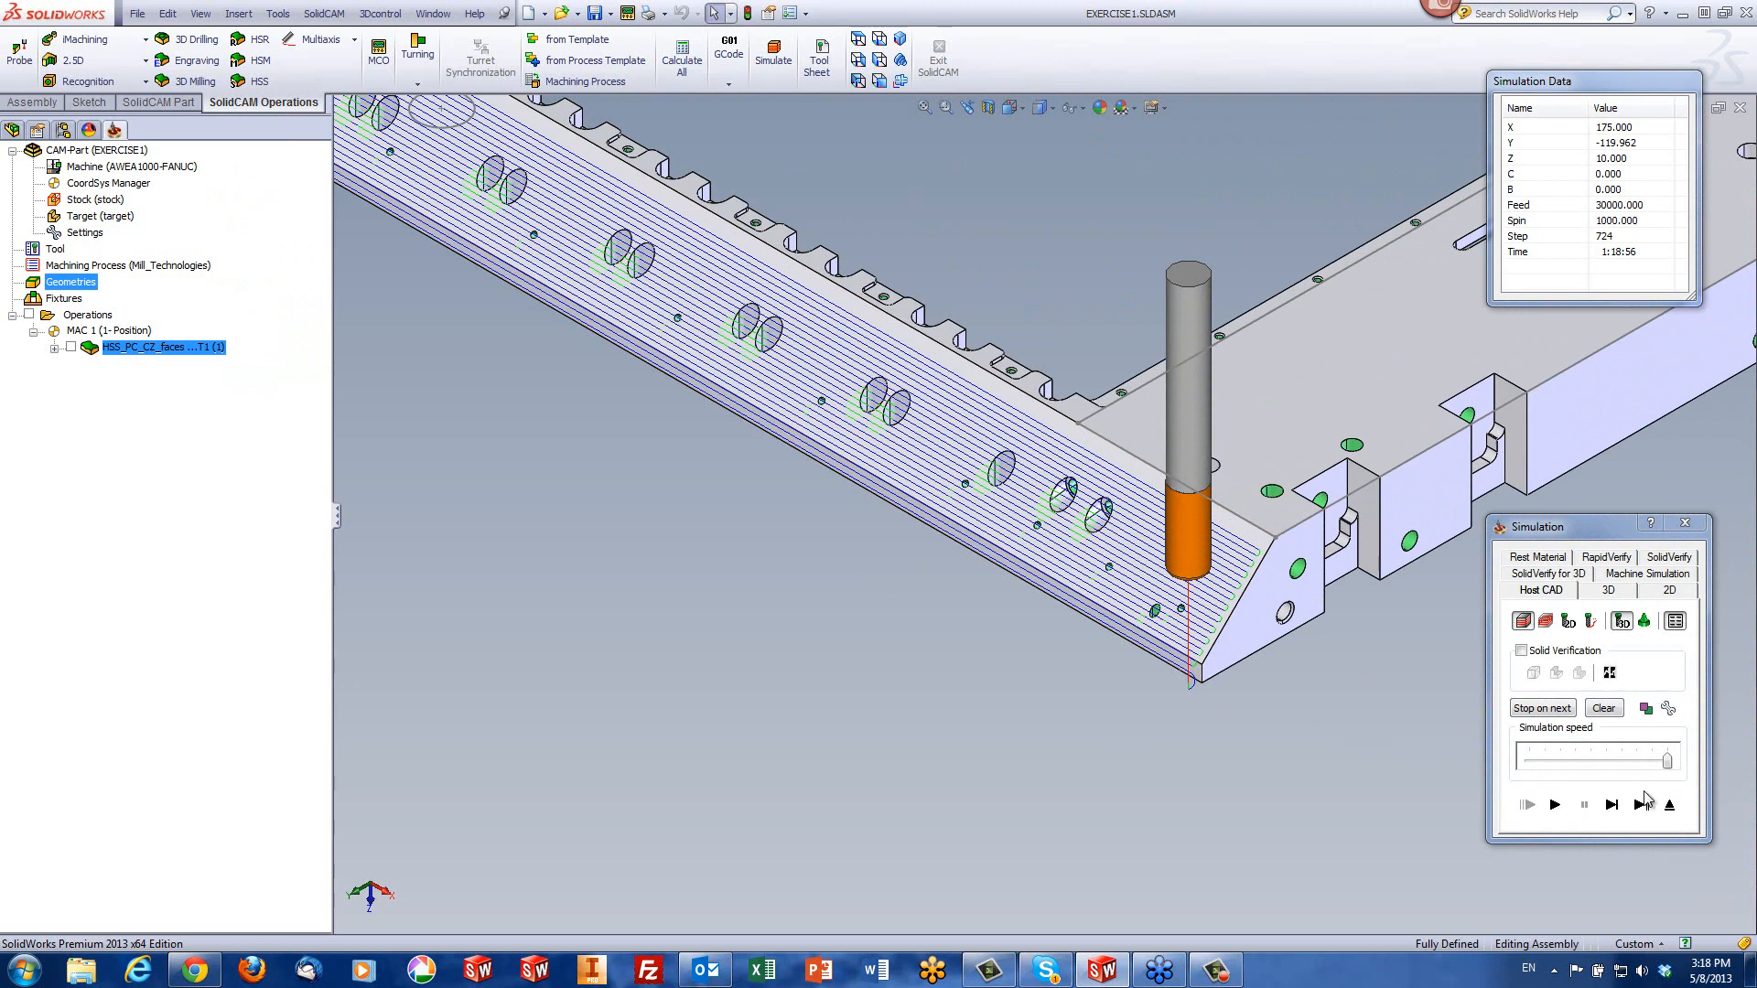
click(1669, 805)
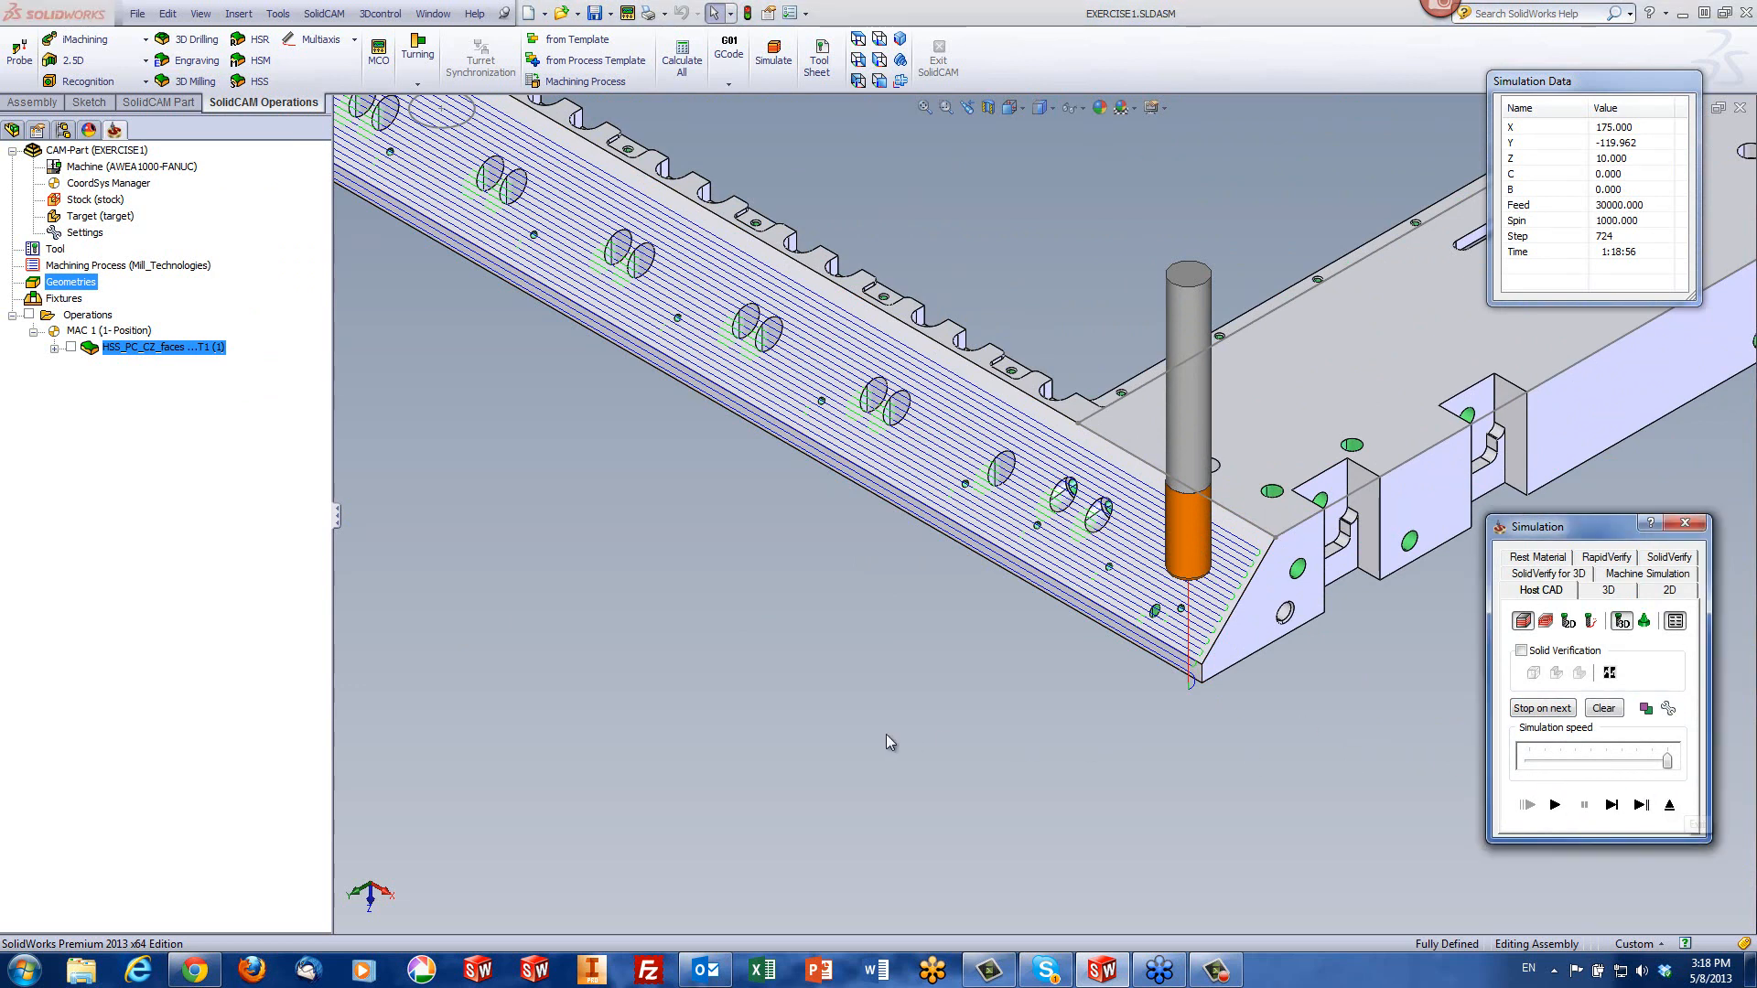
click(1670, 806)
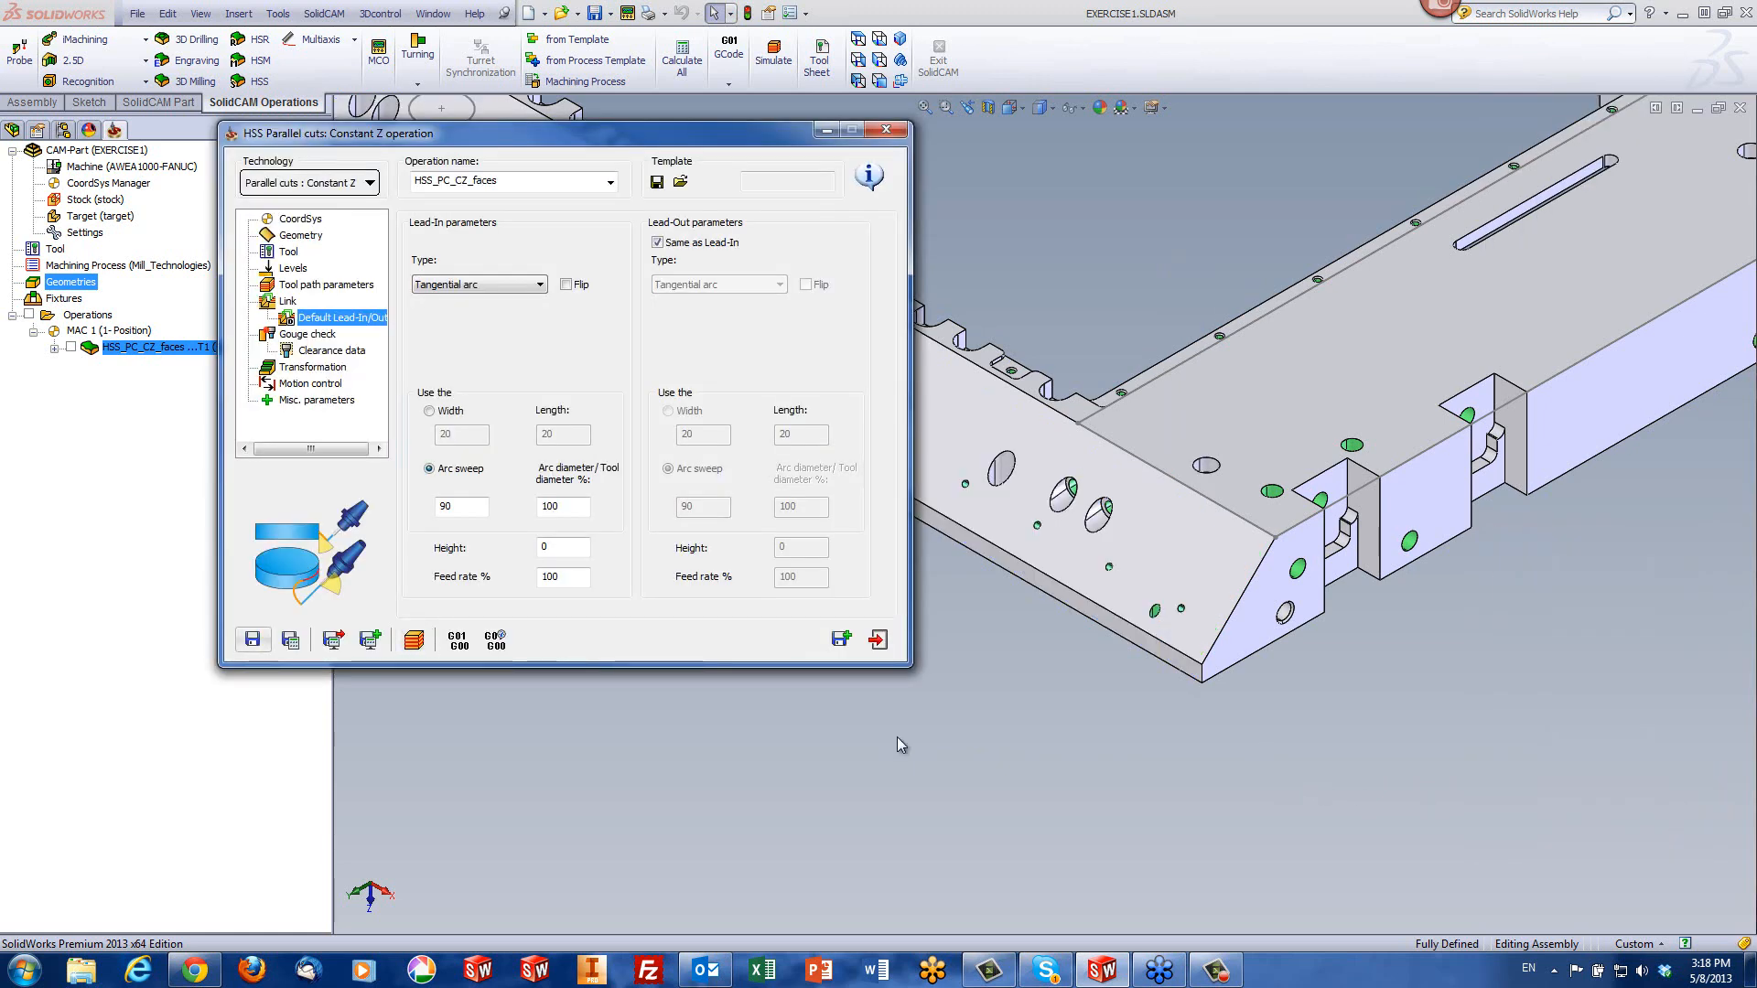
- Display the operation's tool path on the model and examine the cut ends at the inclined face's edge
click(71, 347)
middle_drag(1063, 674, 1097, 656)
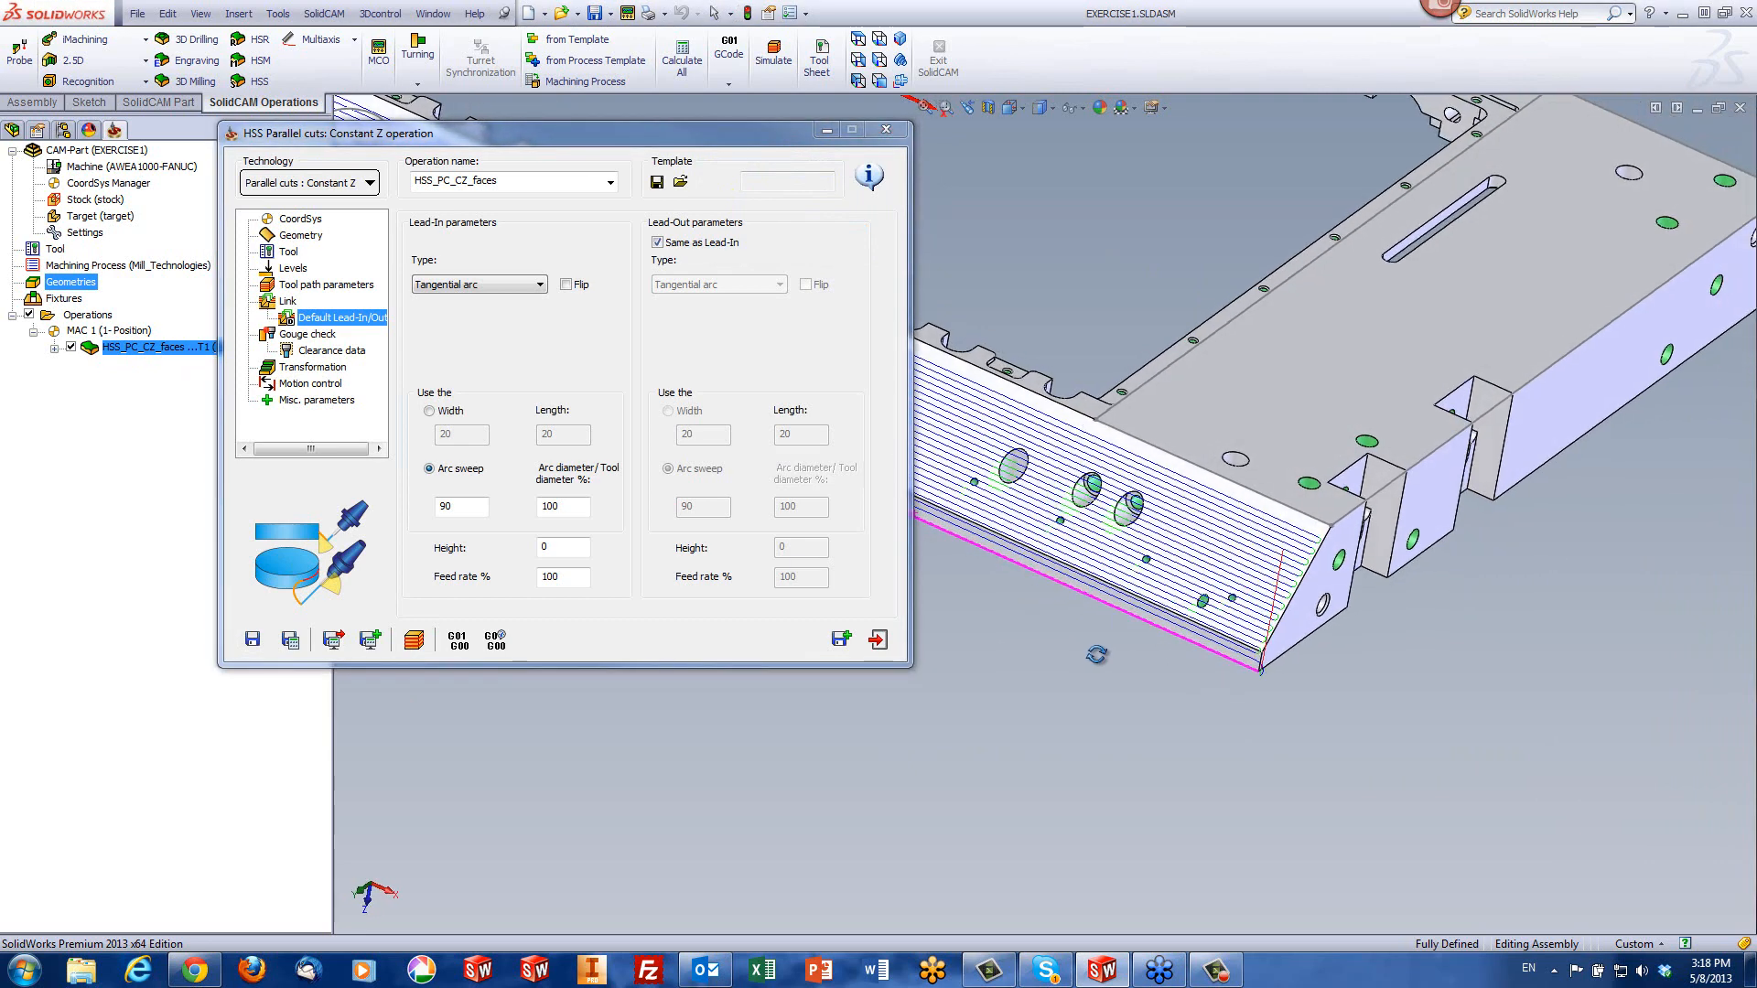
scroll(1222, 623, down, 5)
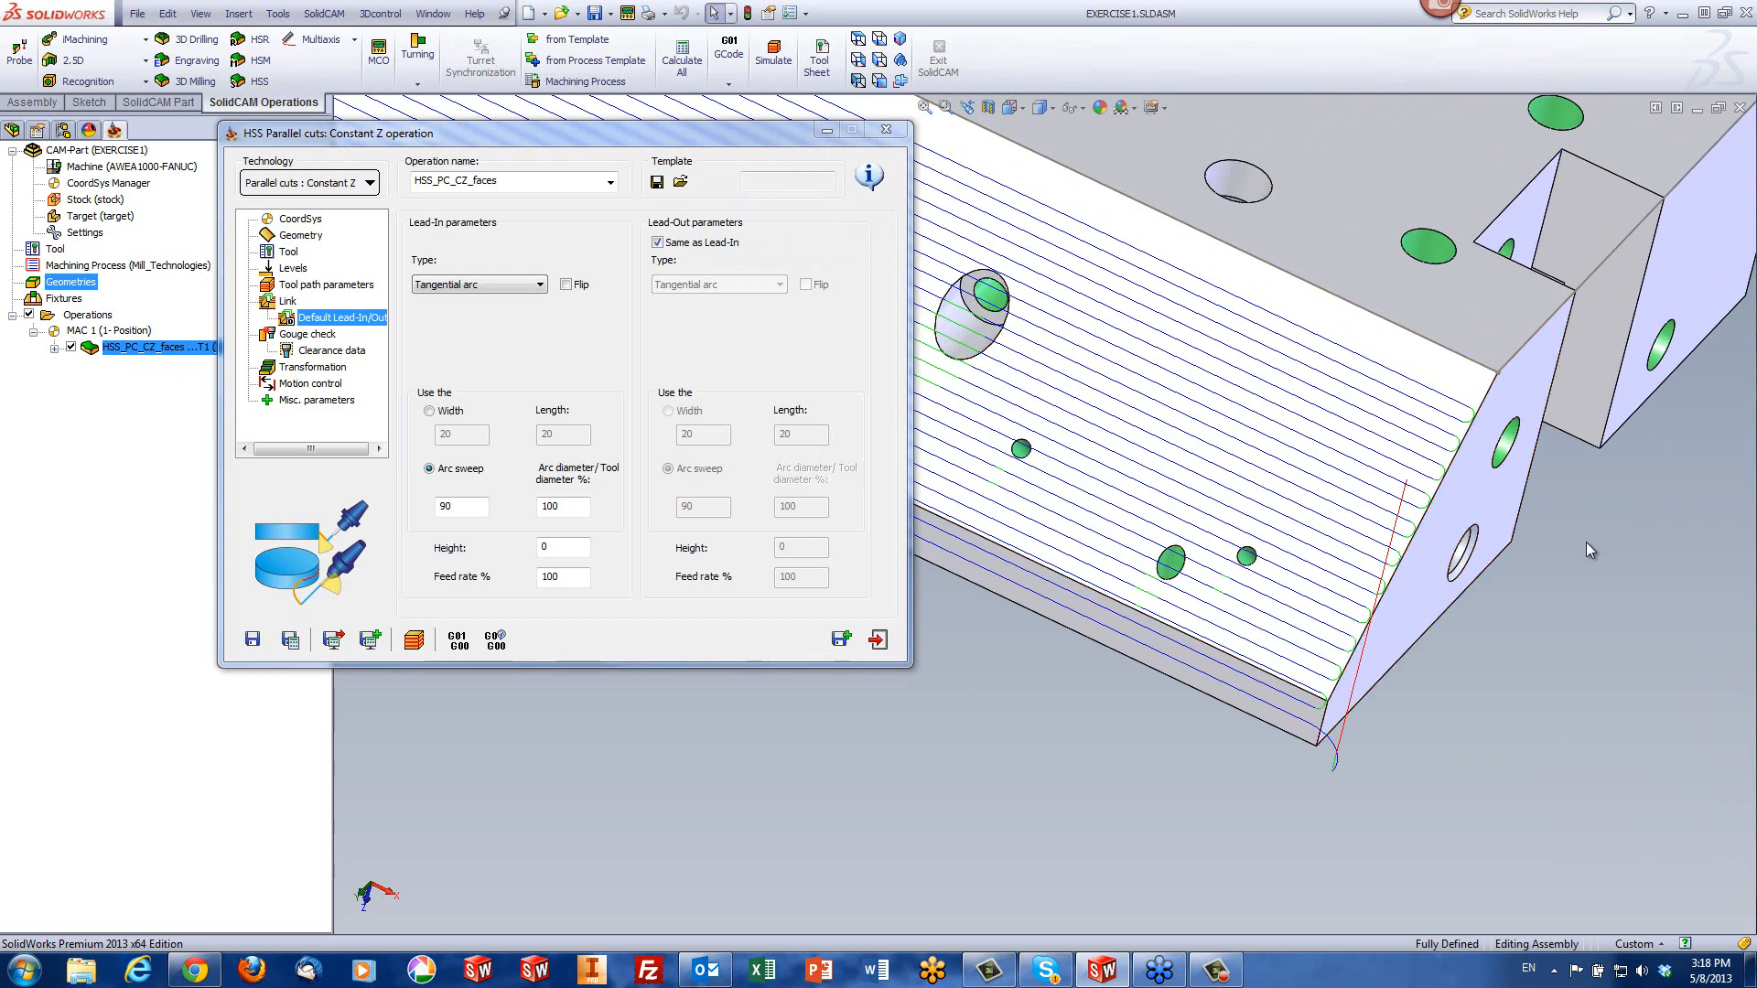
- Enable Extend/Trim for the drive surface with start and end values of 5, including Extend/Trim gaps
click(303, 237)
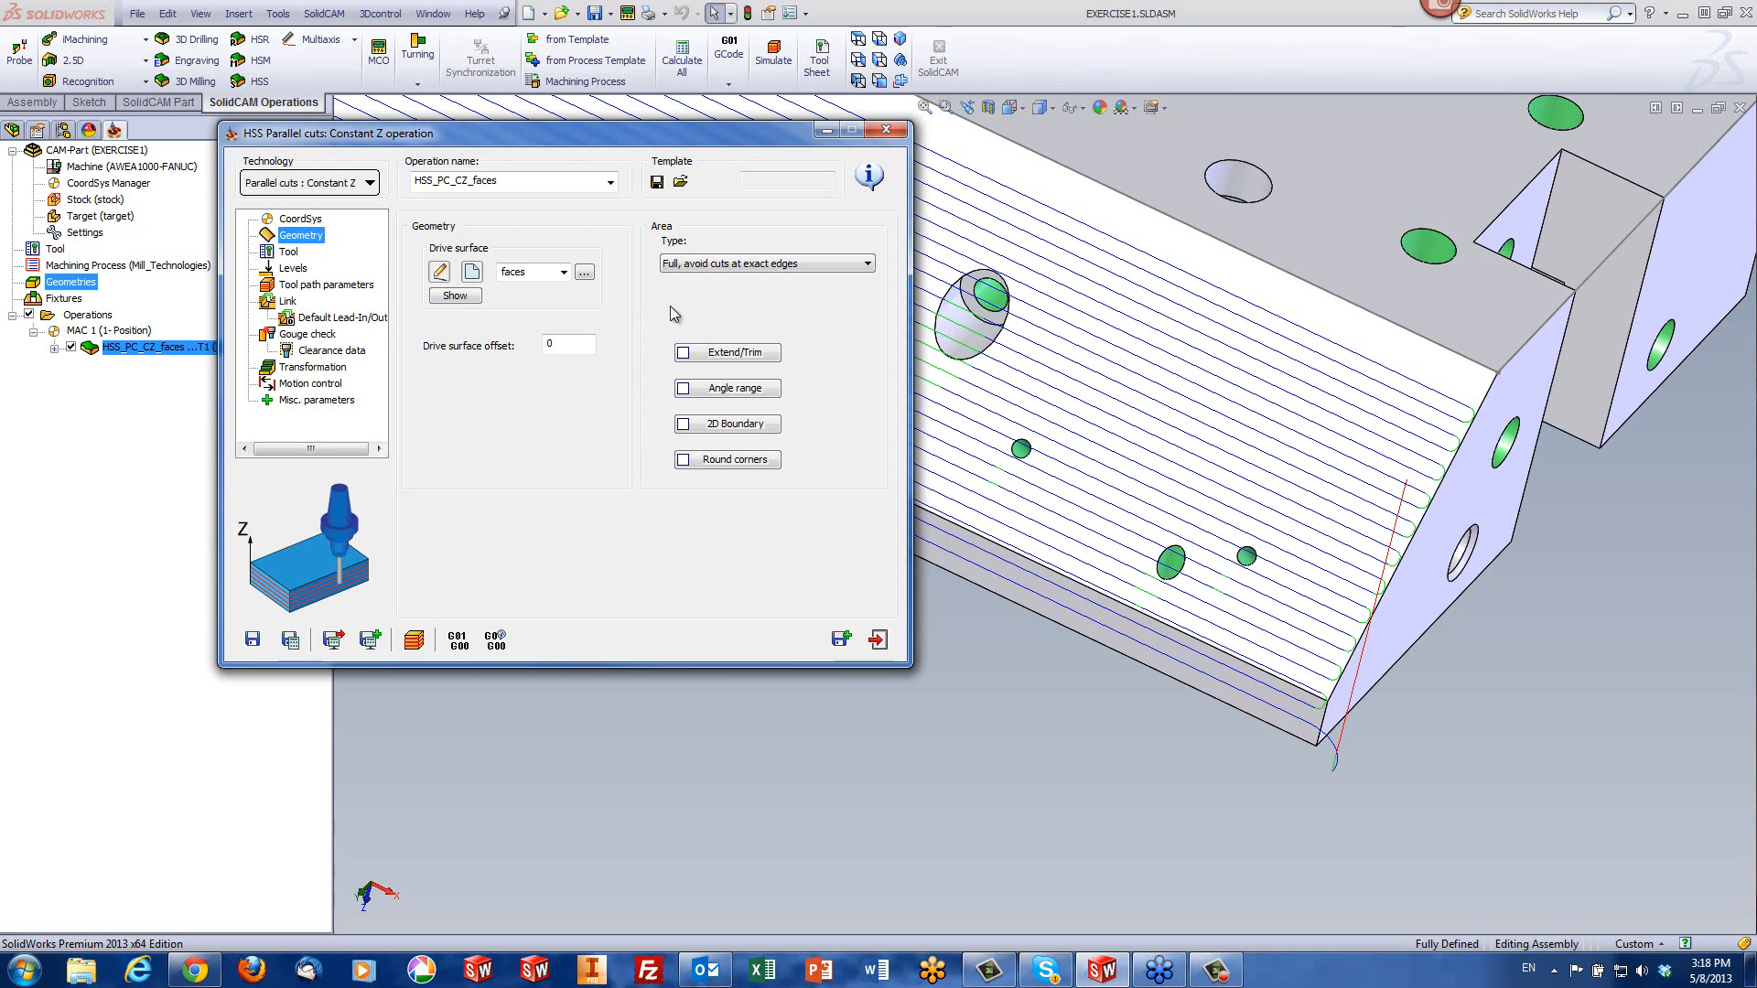
click(732, 354)
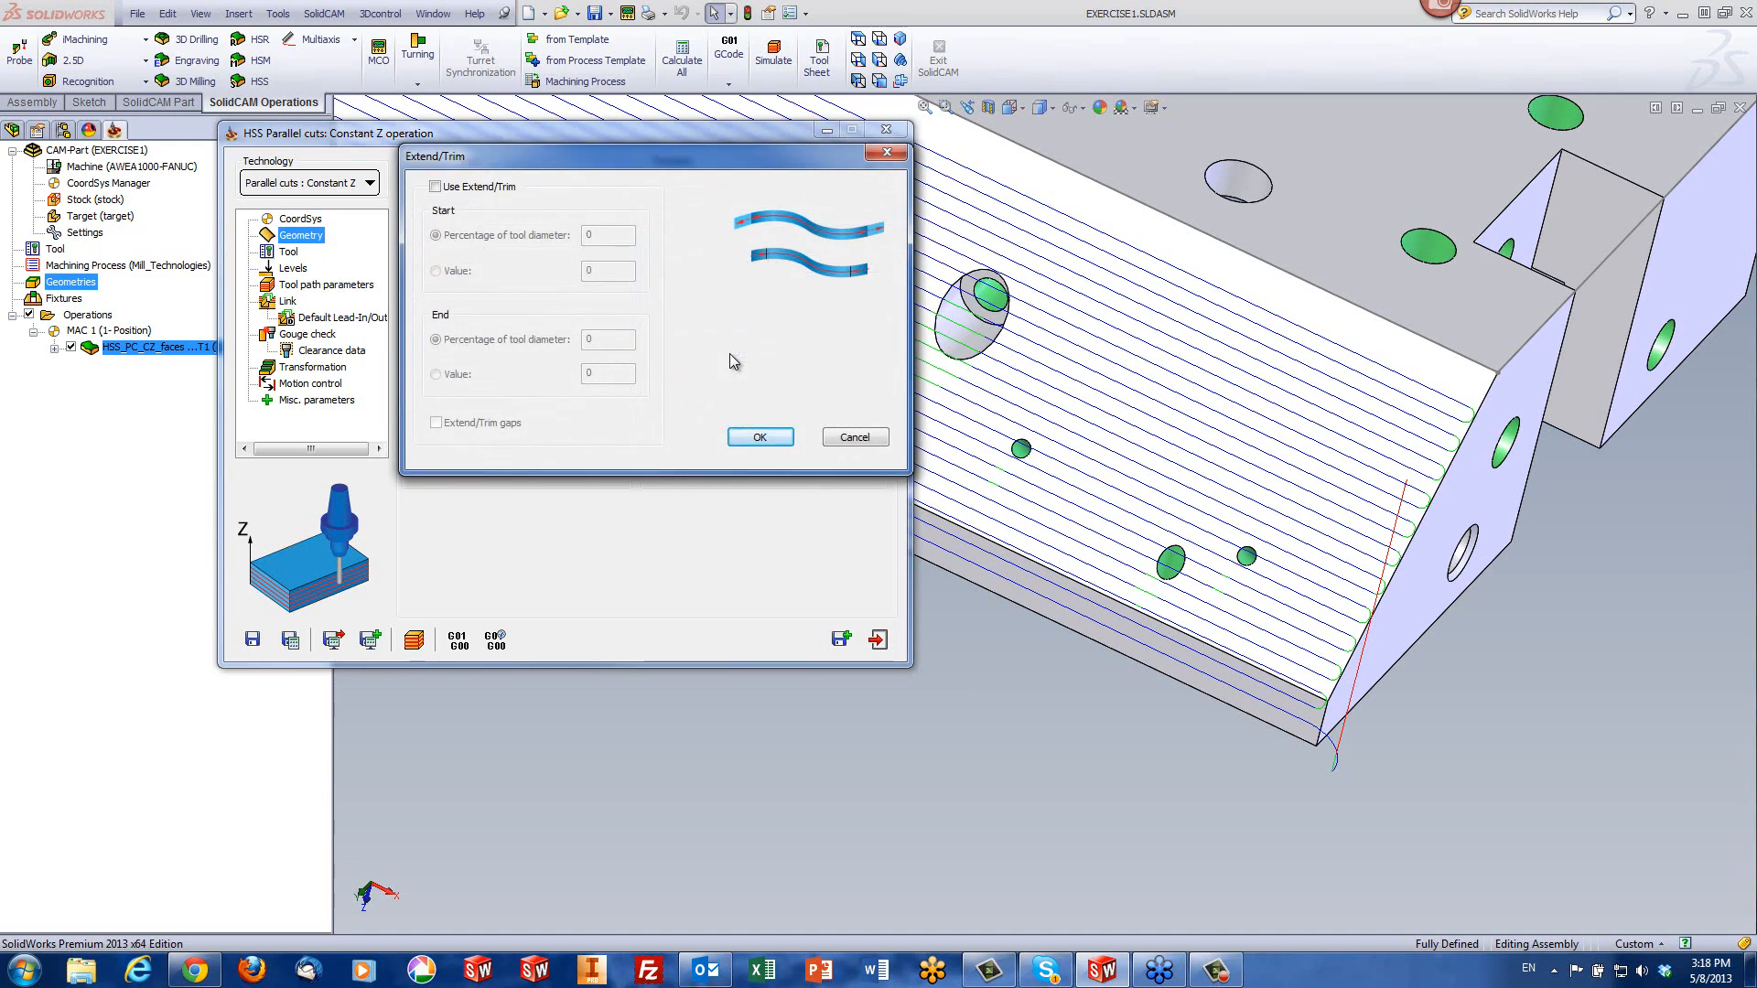
click(435, 187)
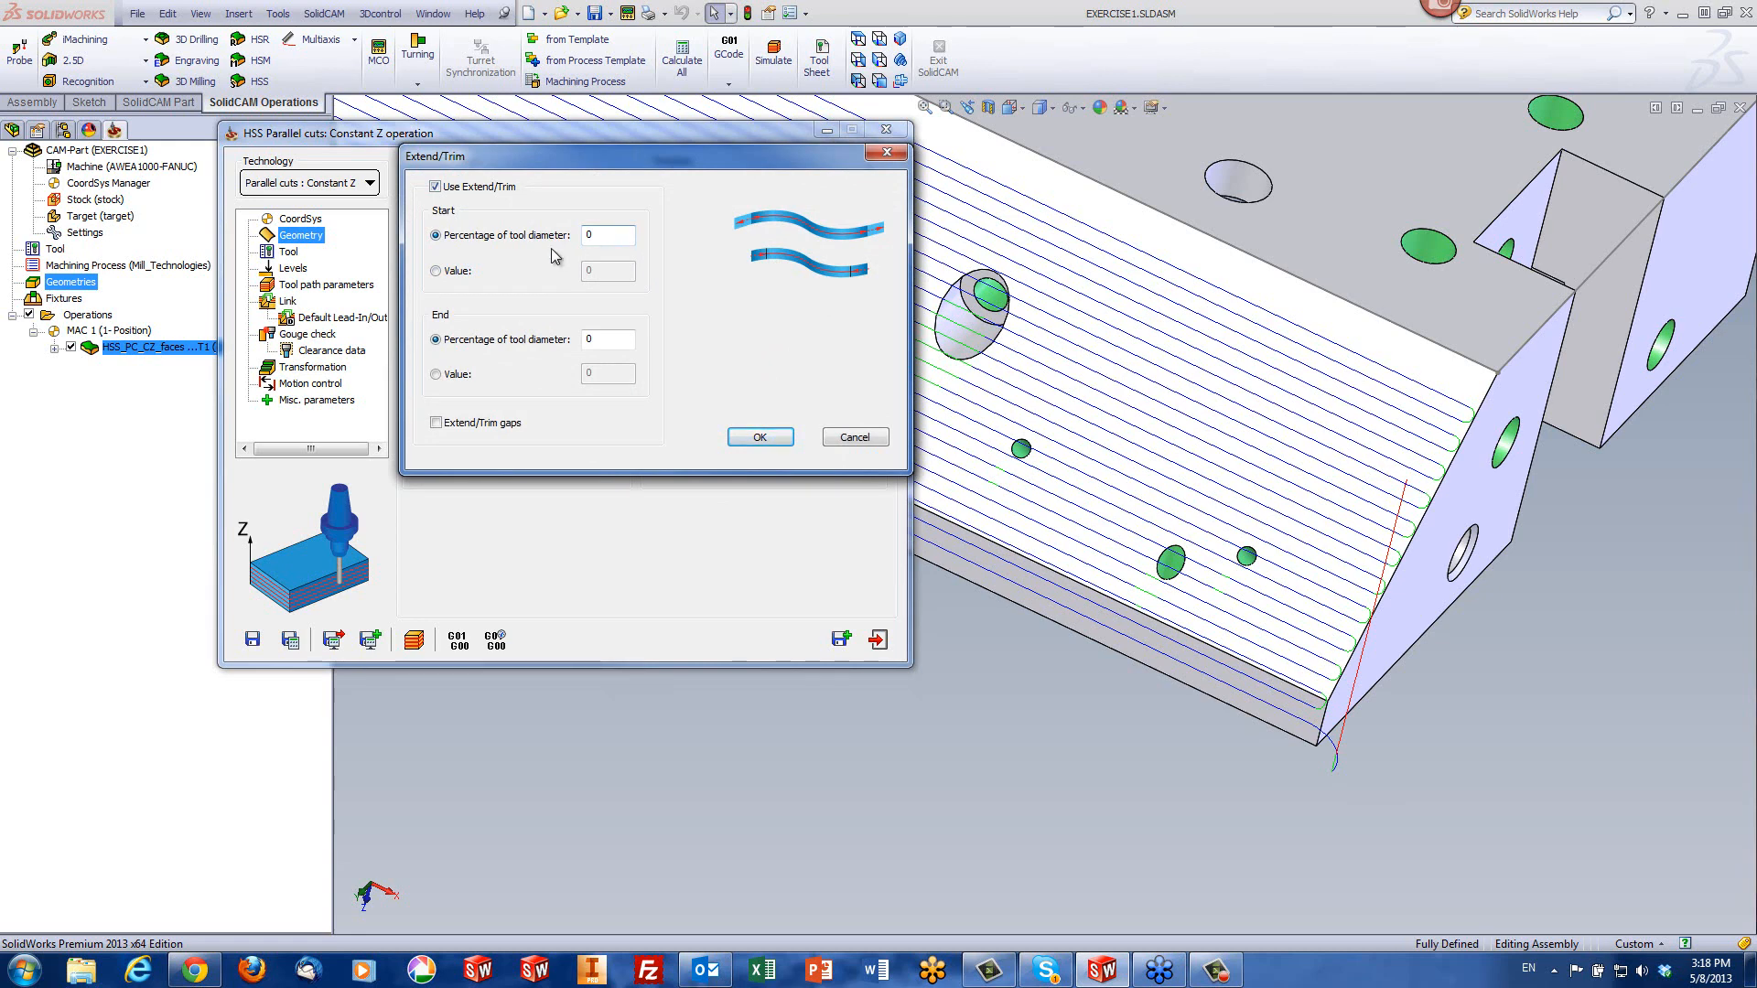
click(436, 272)
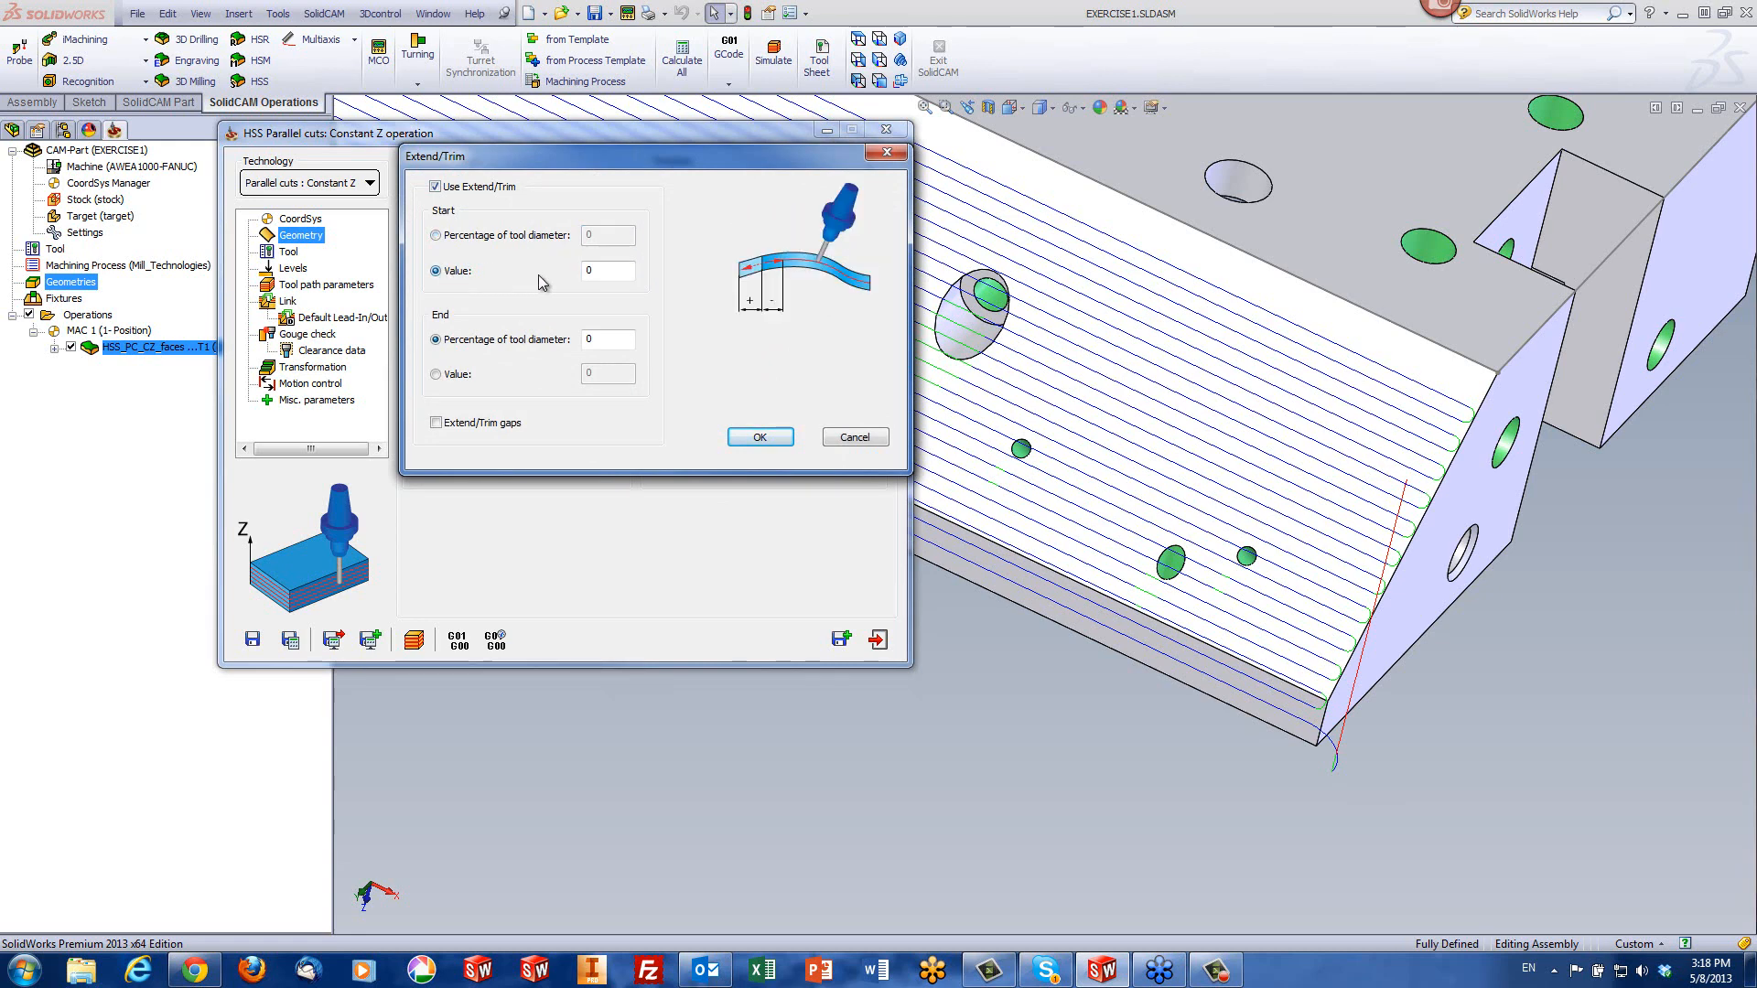
double_click(606, 274)
text(5)
click(438, 423)
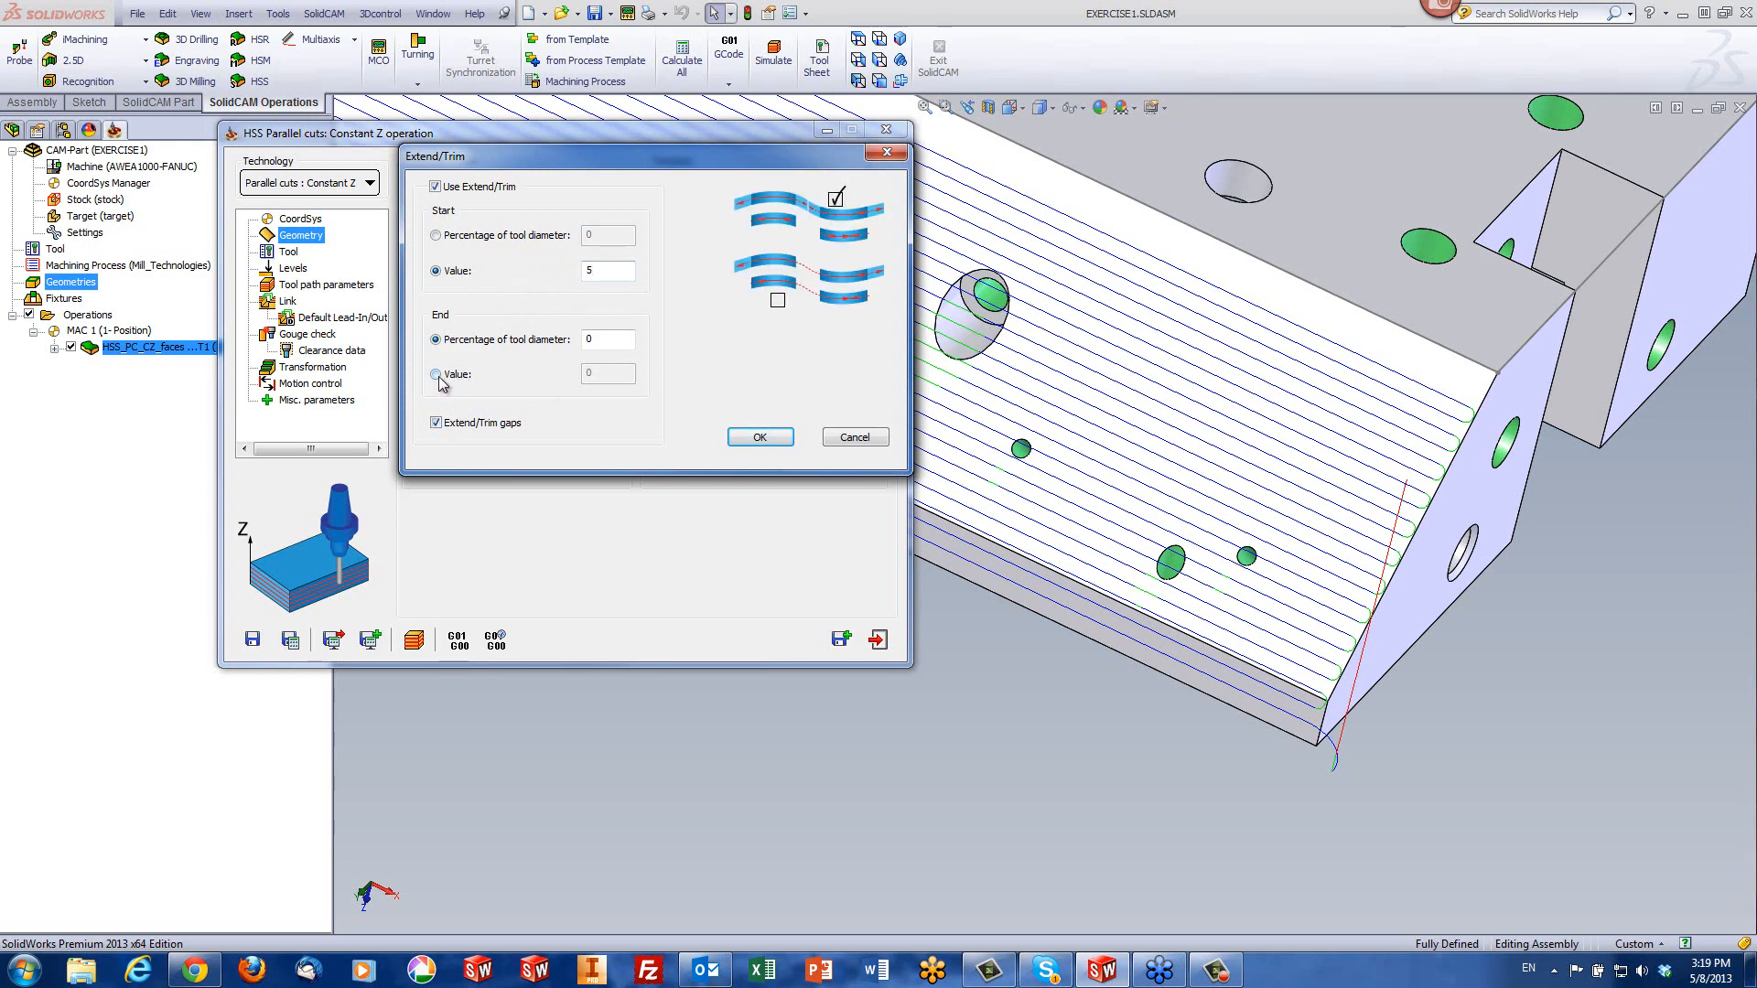
click(436, 375)
double_click(601, 373)
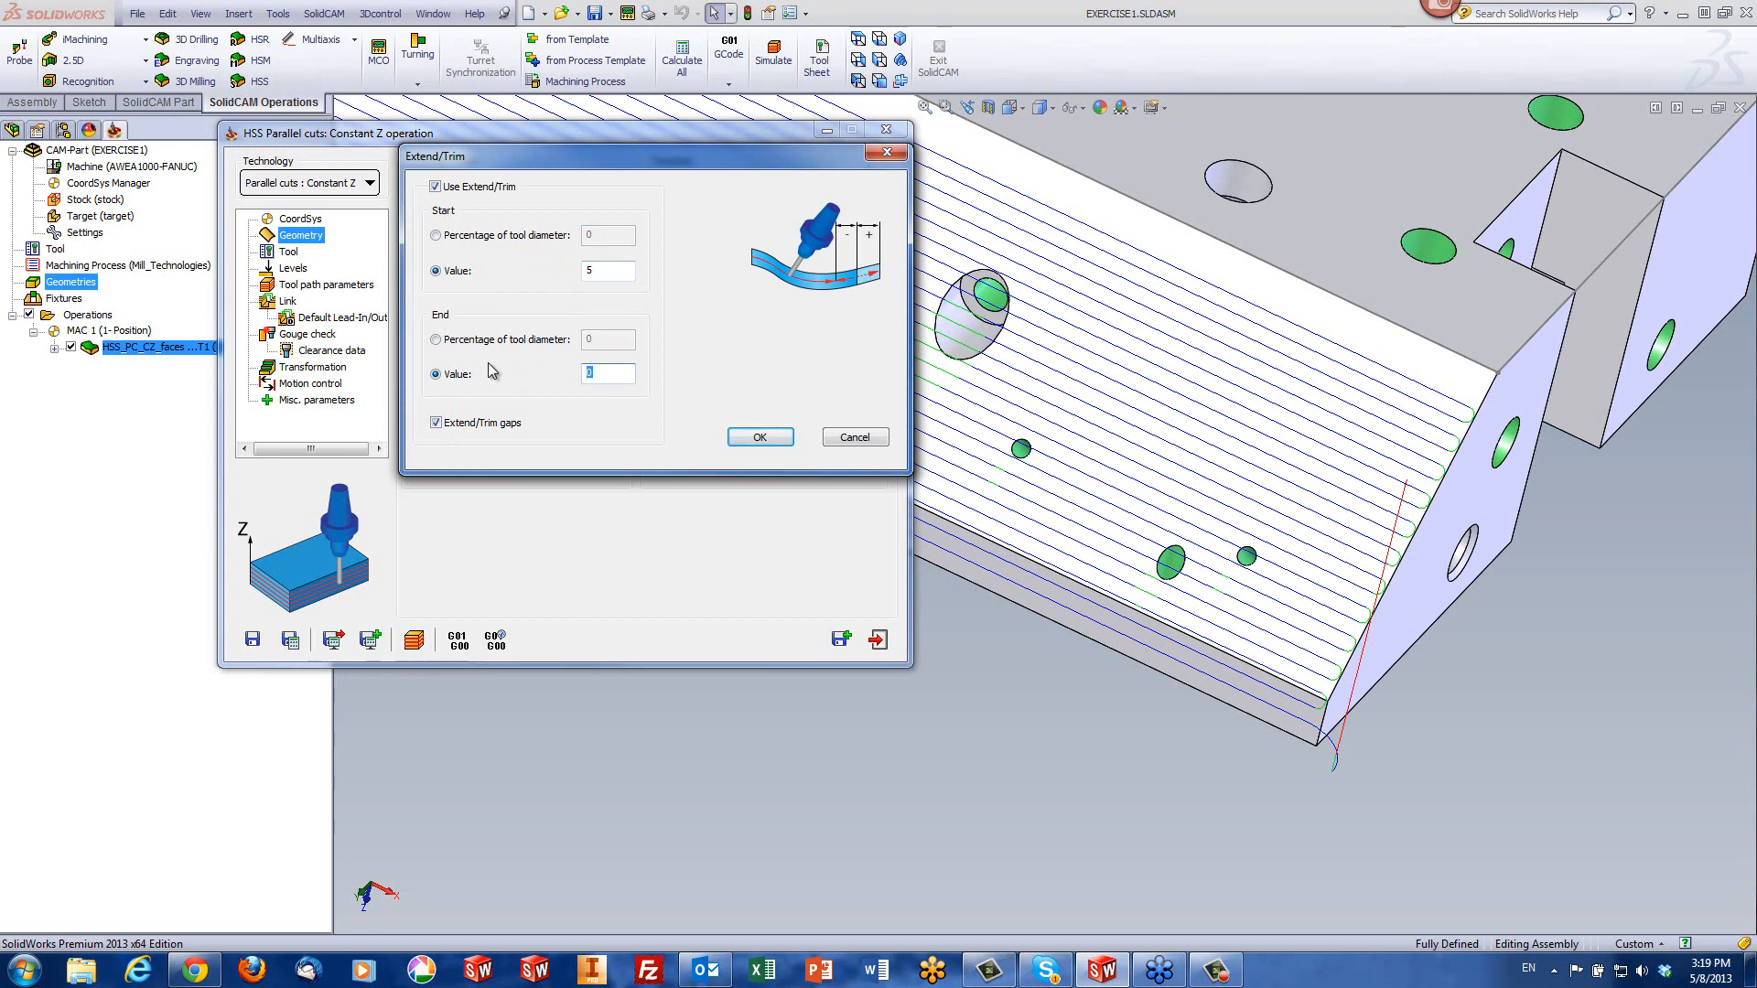
text(5)
click(760, 437)
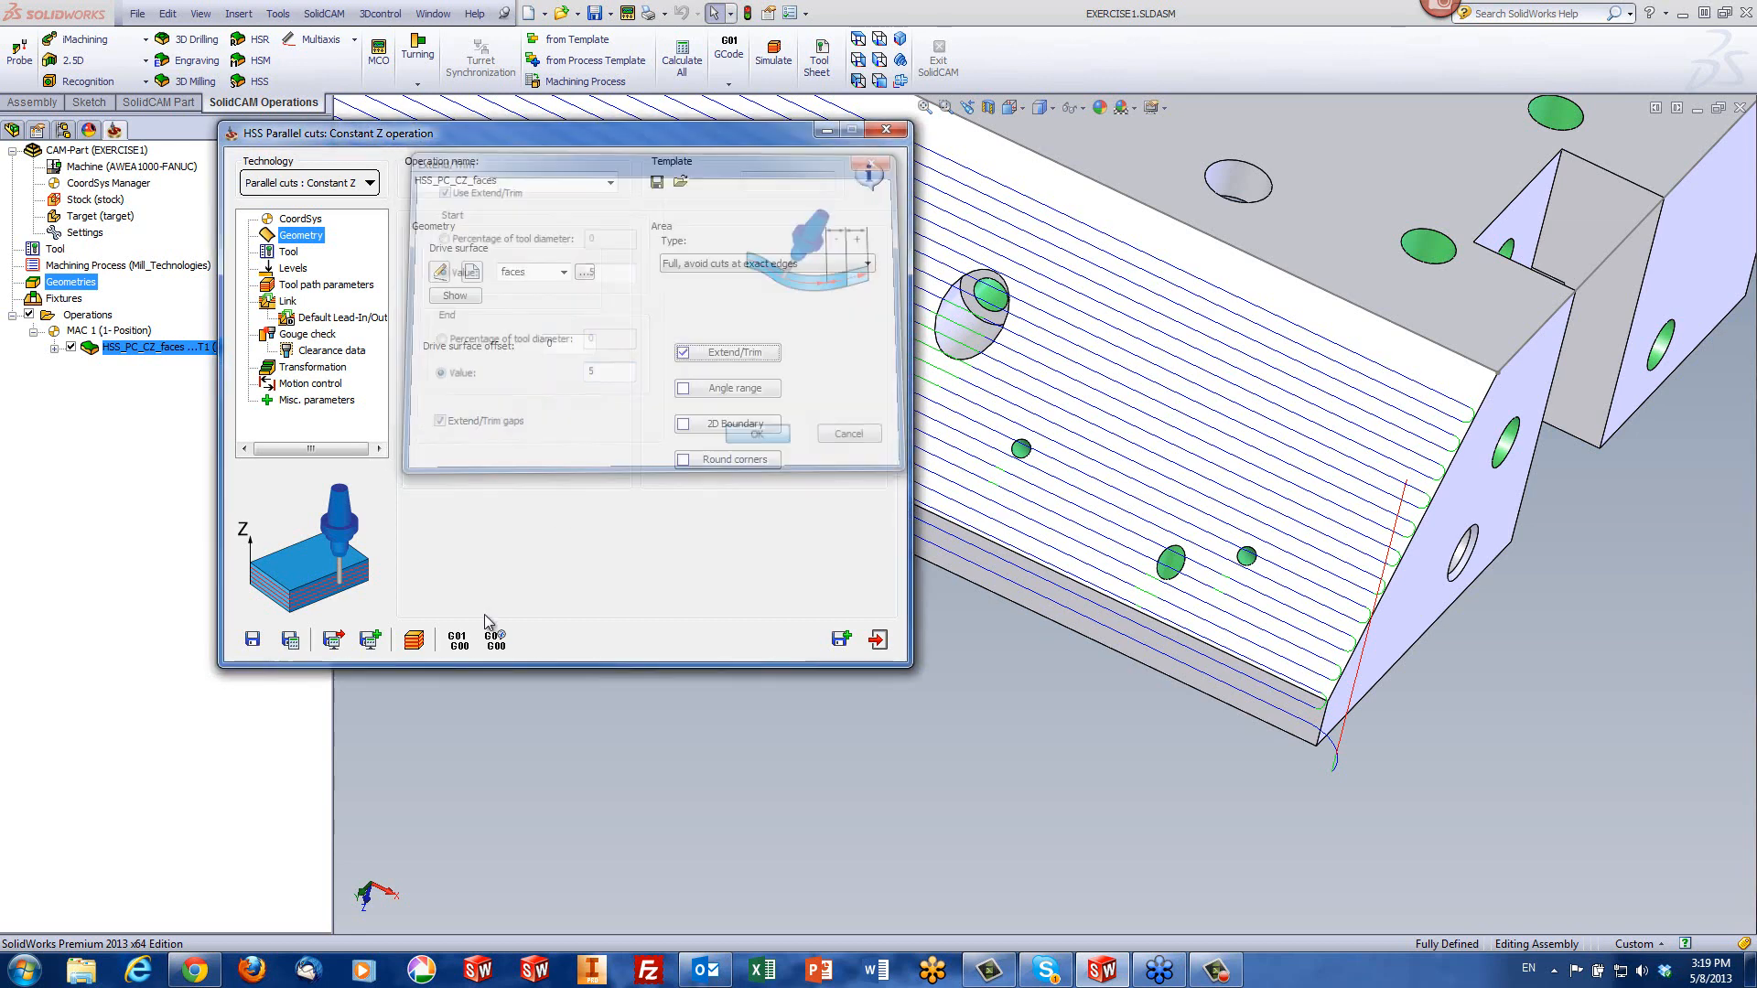
- Save and calculate the operation with Extend/Trim, and examine the cuts extended past the face's edge
click(290, 640)
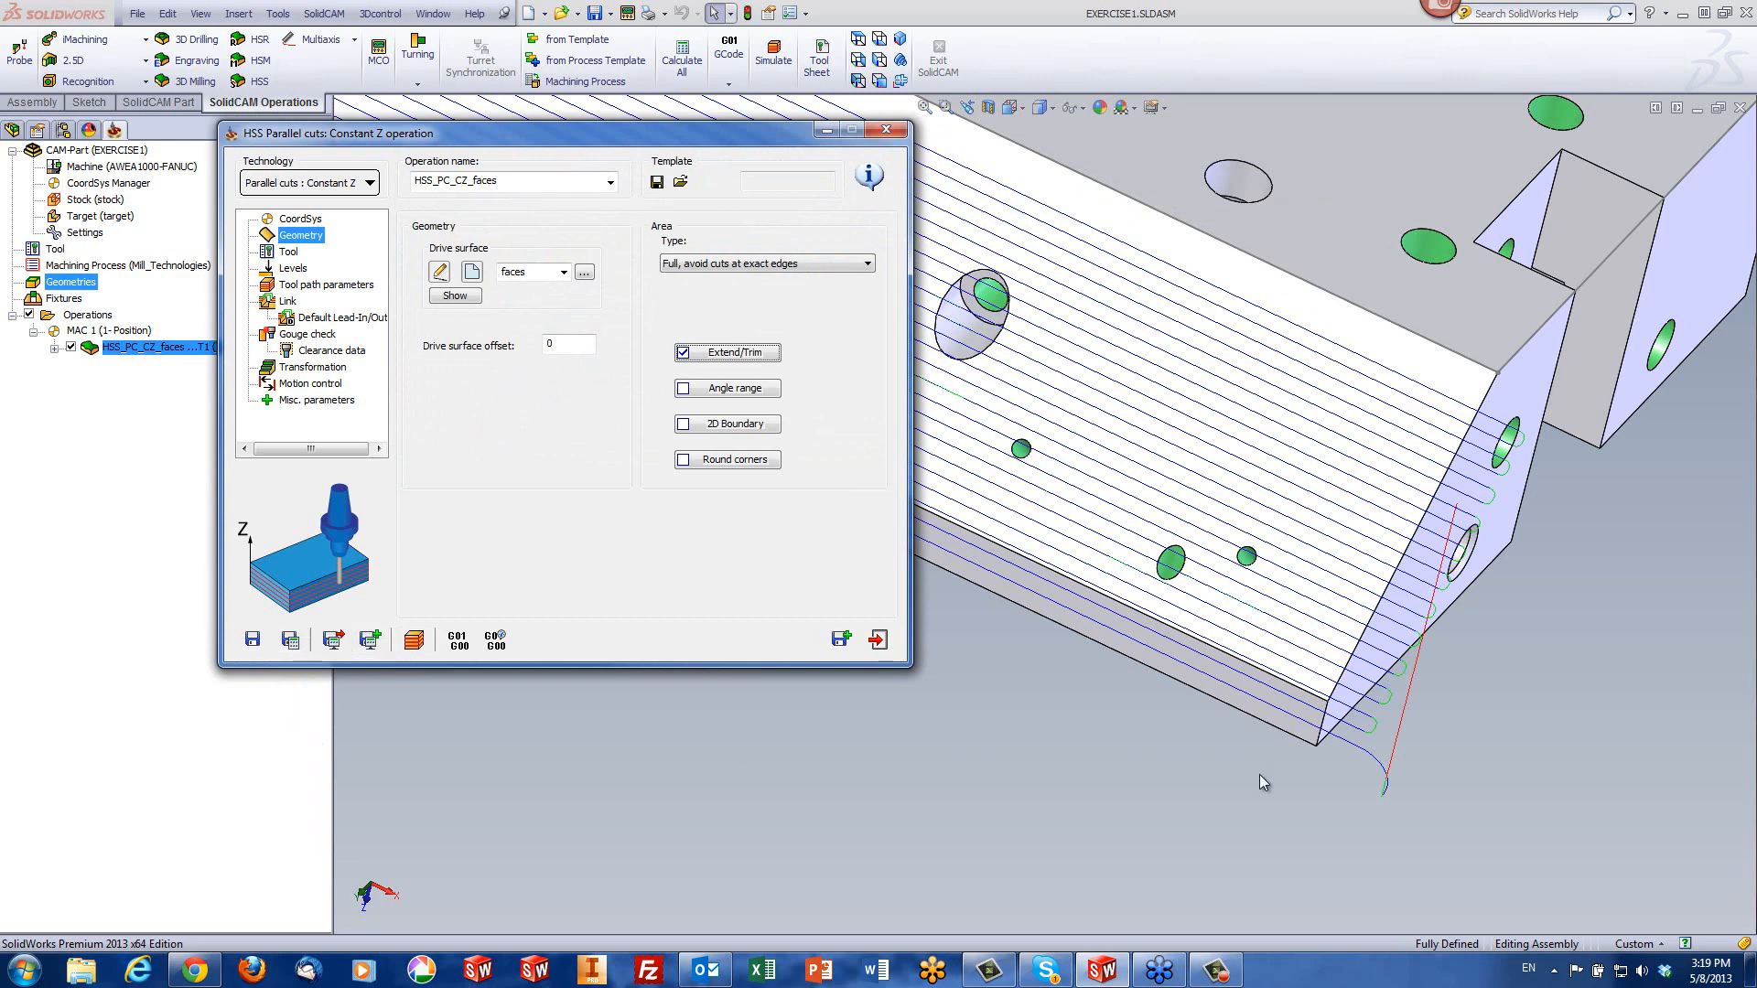
middle_drag(1259, 774, 1364, 714)
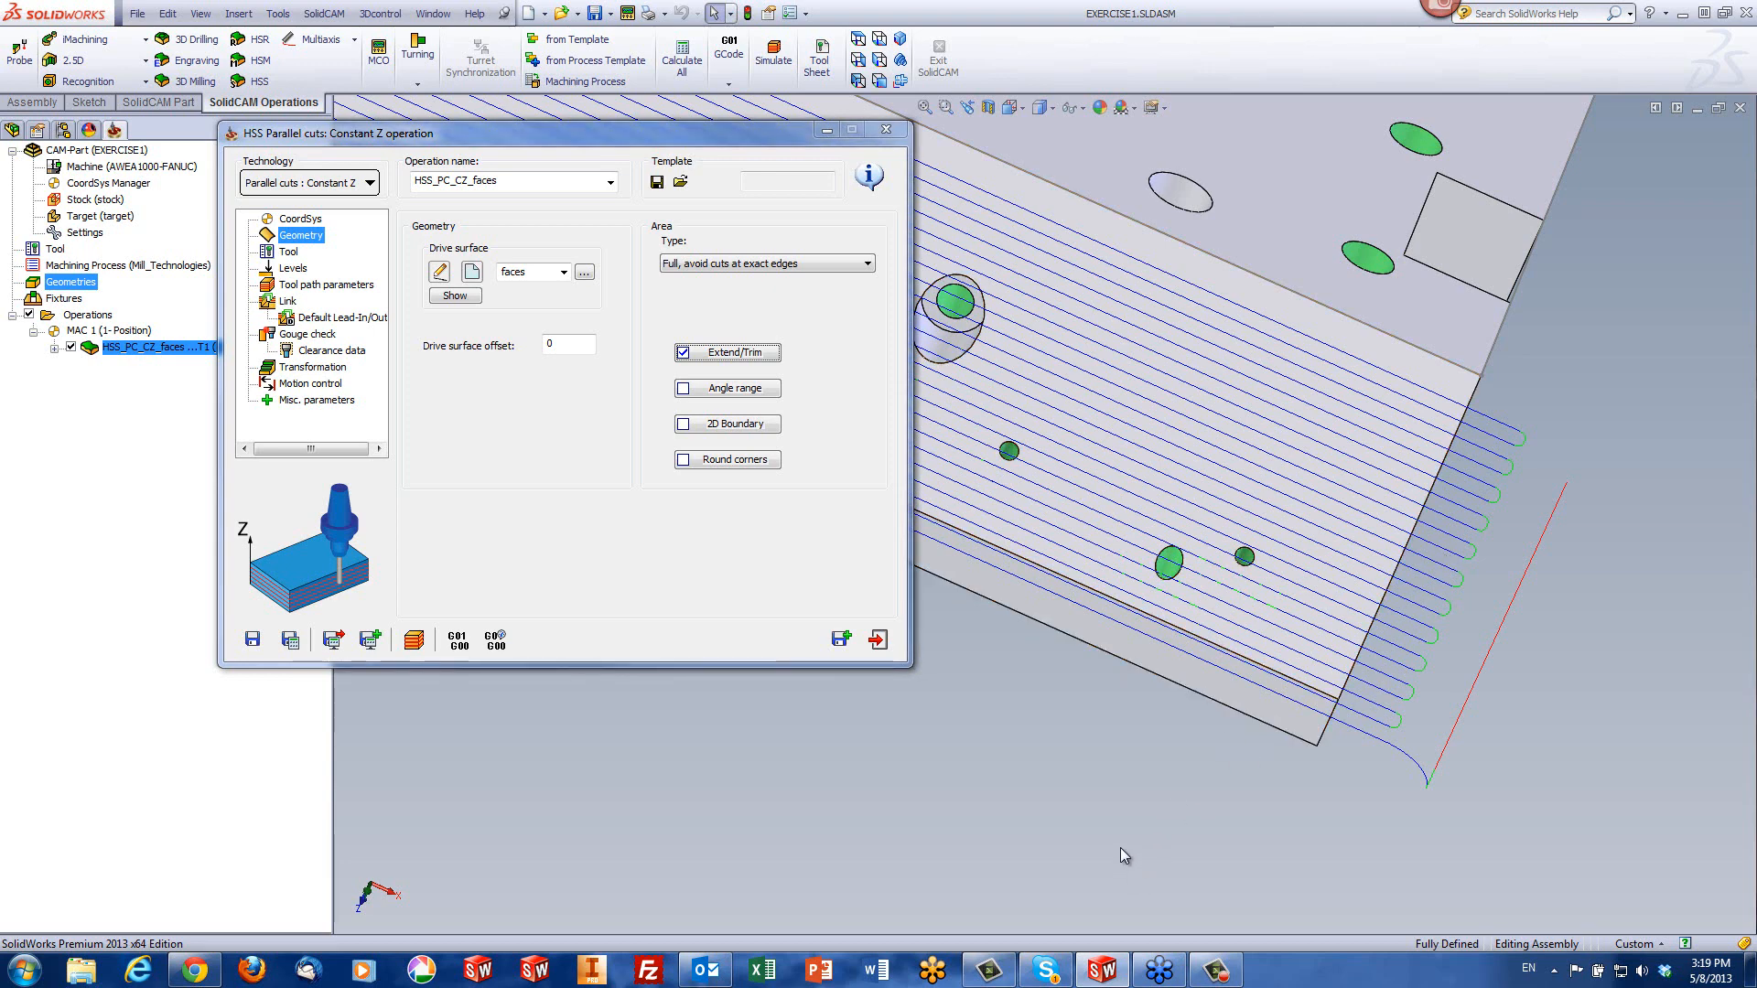
scroll(1112, 840, up, 5)
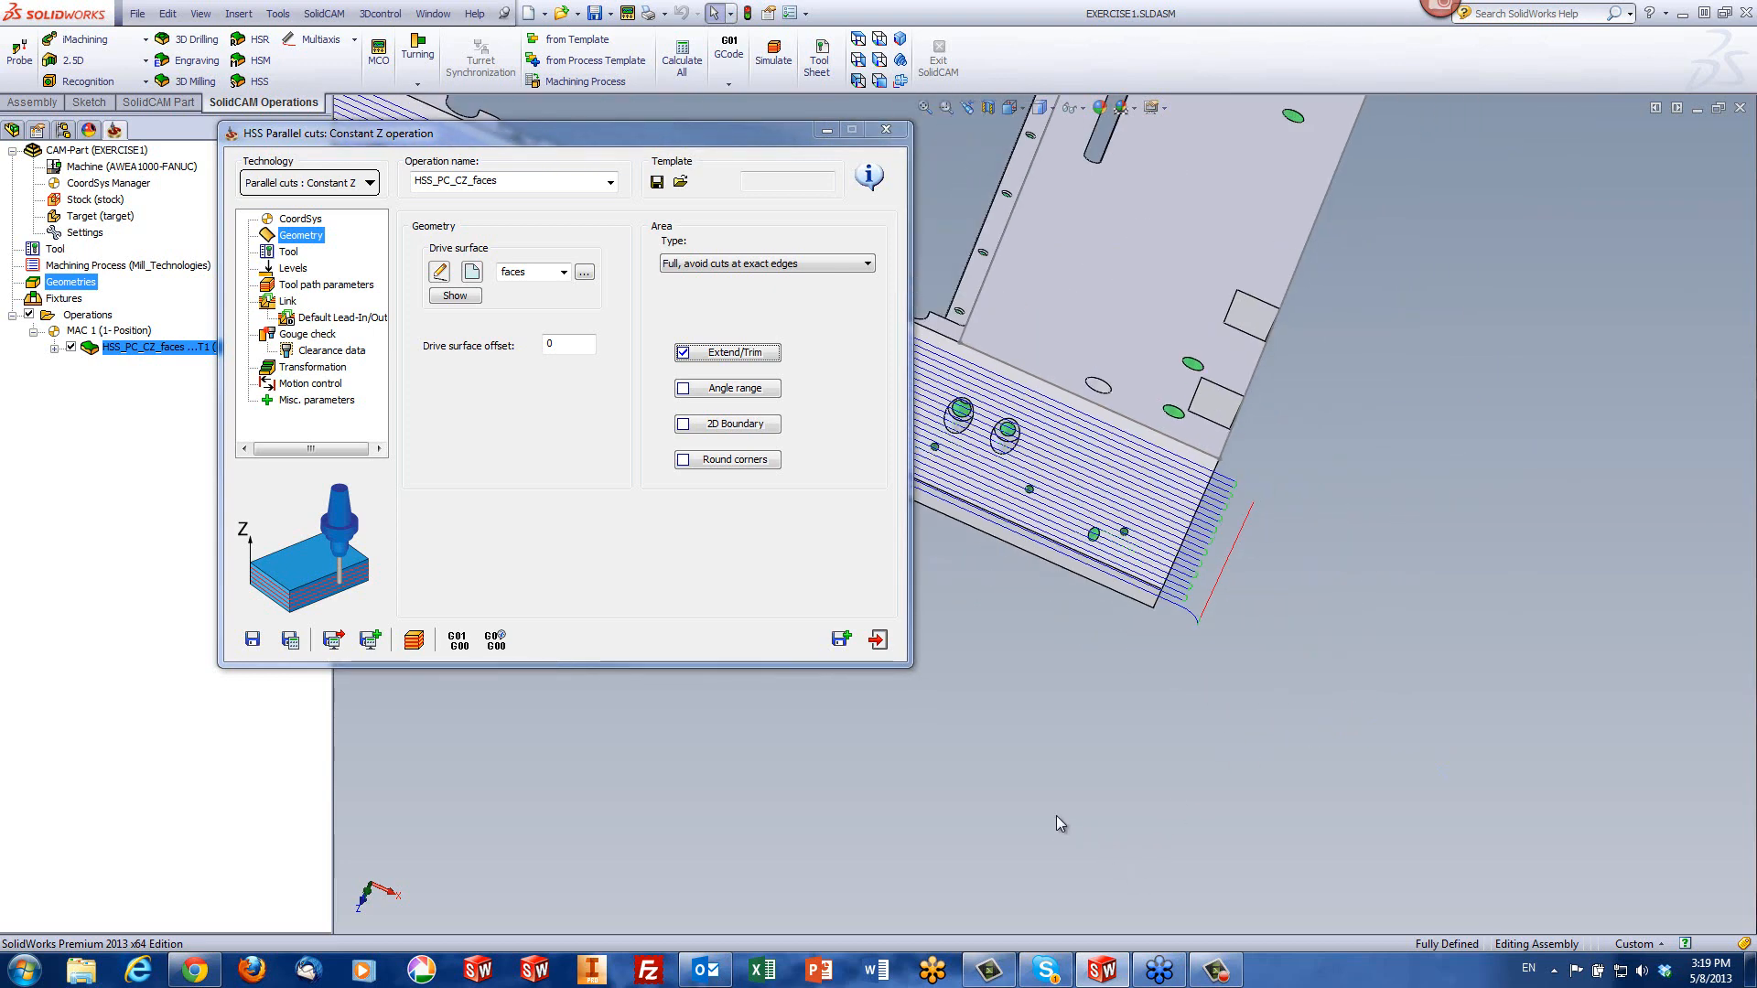
- Turn off Extend/Trim for the operation and hide its tool path on the model
click(715, 356)
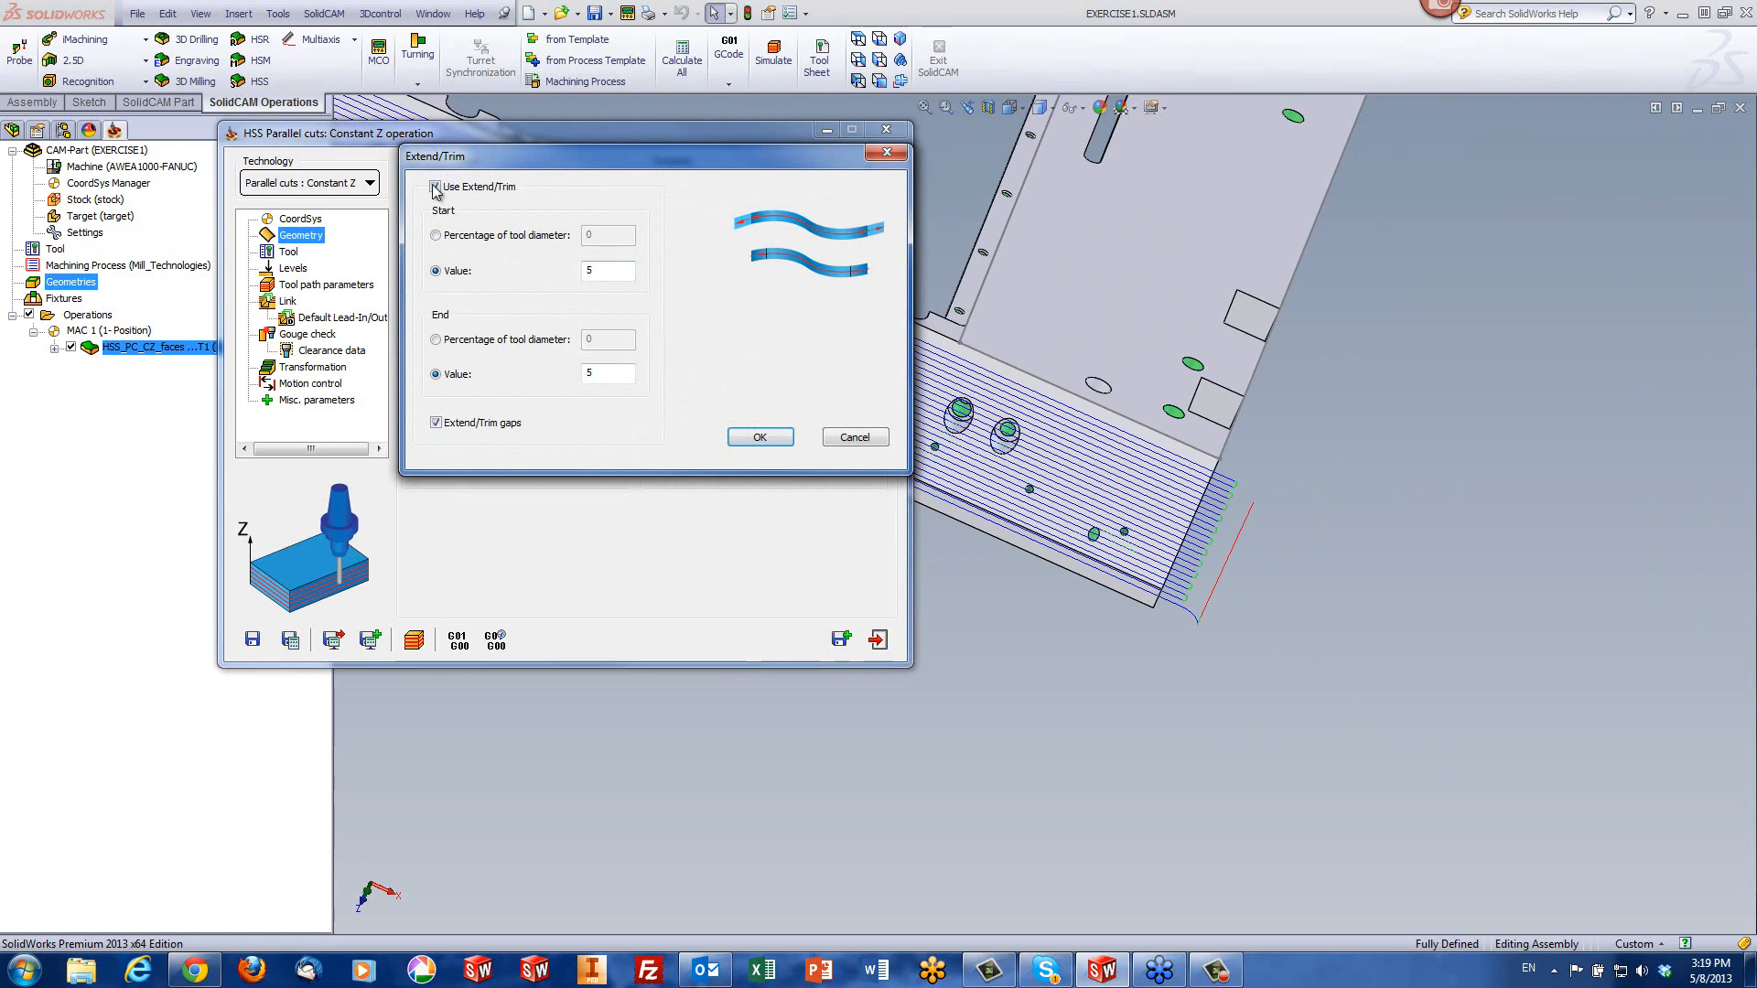
click(436, 187)
click(760, 437)
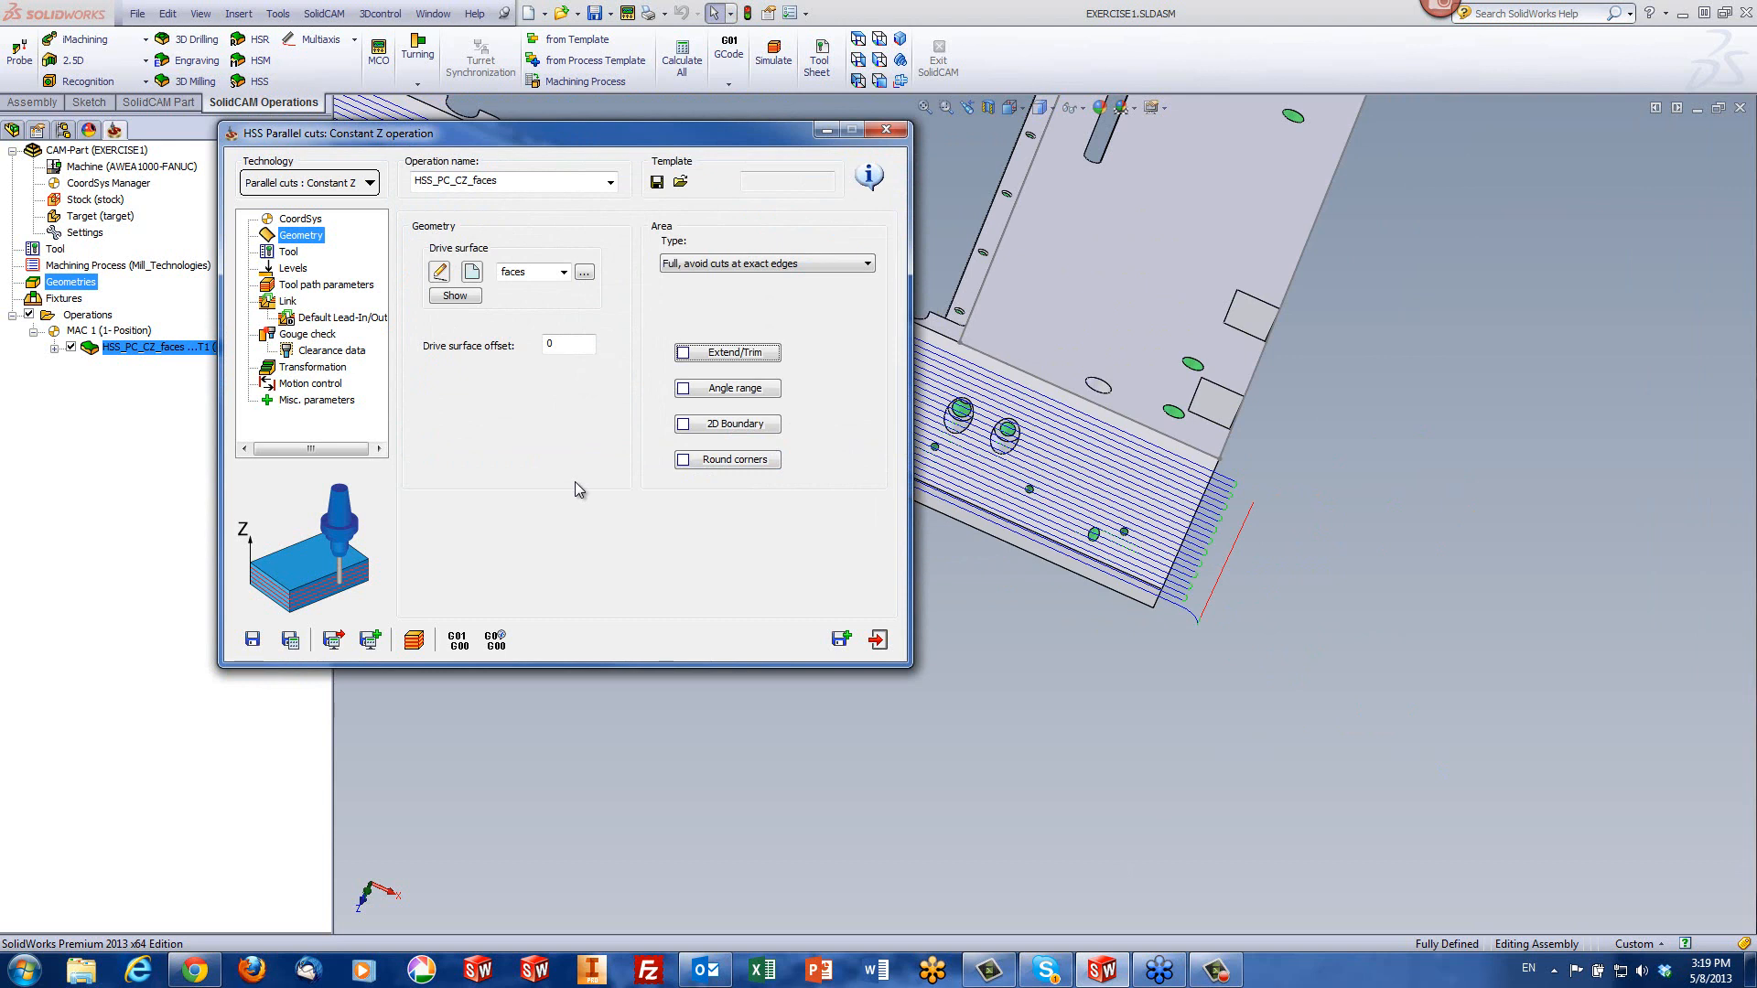
click(71, 347)
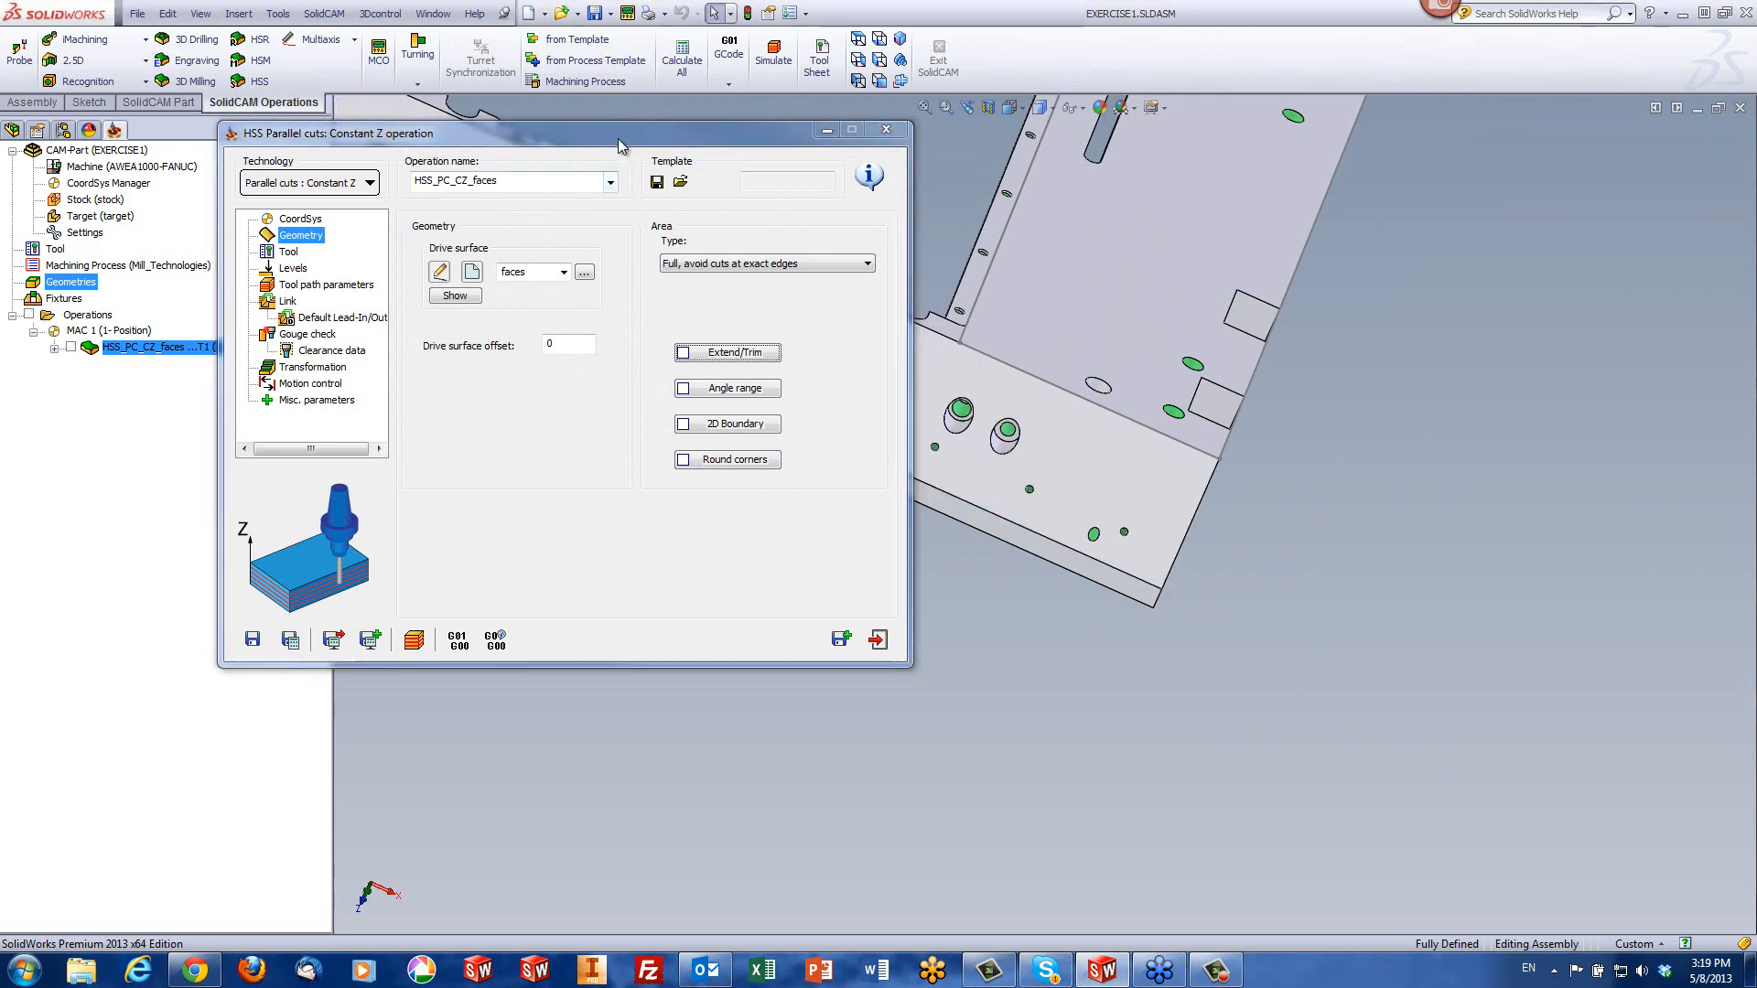
- Enable the 2D Boundary for the operation's area and start defining a new boundary curve geometry
drag(620, 133, 453, 411)
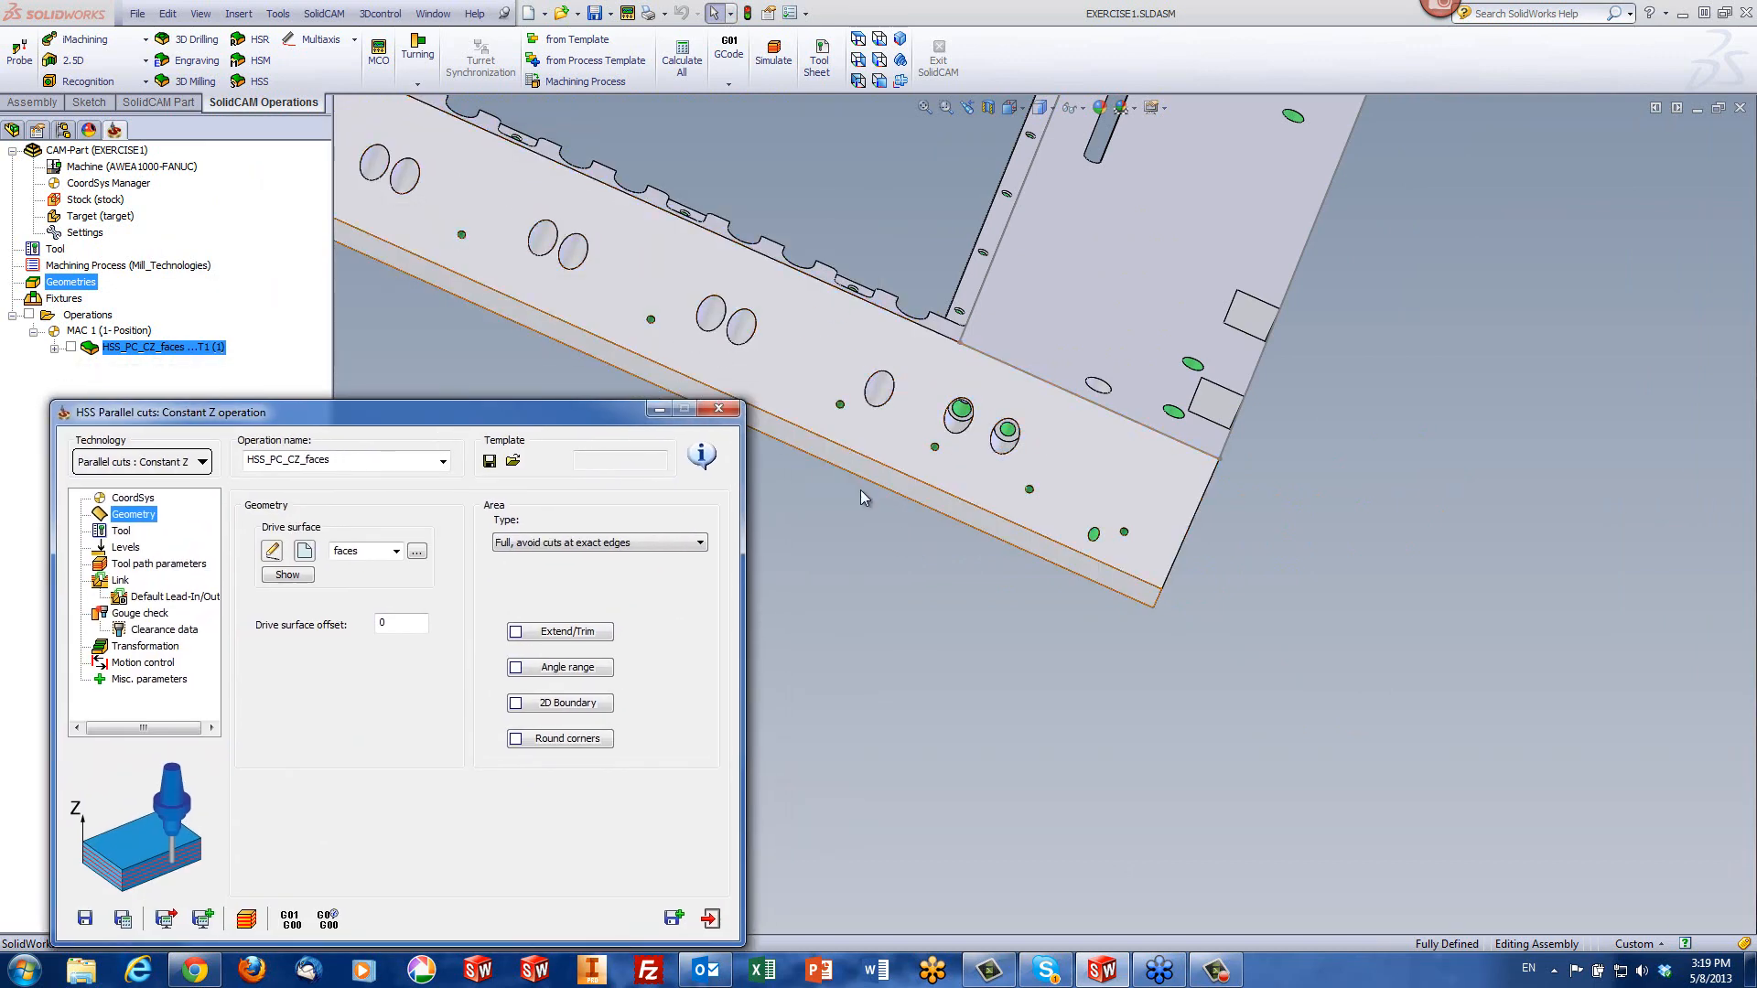
click(933, 653)
scroll(934, 652, up, 5)
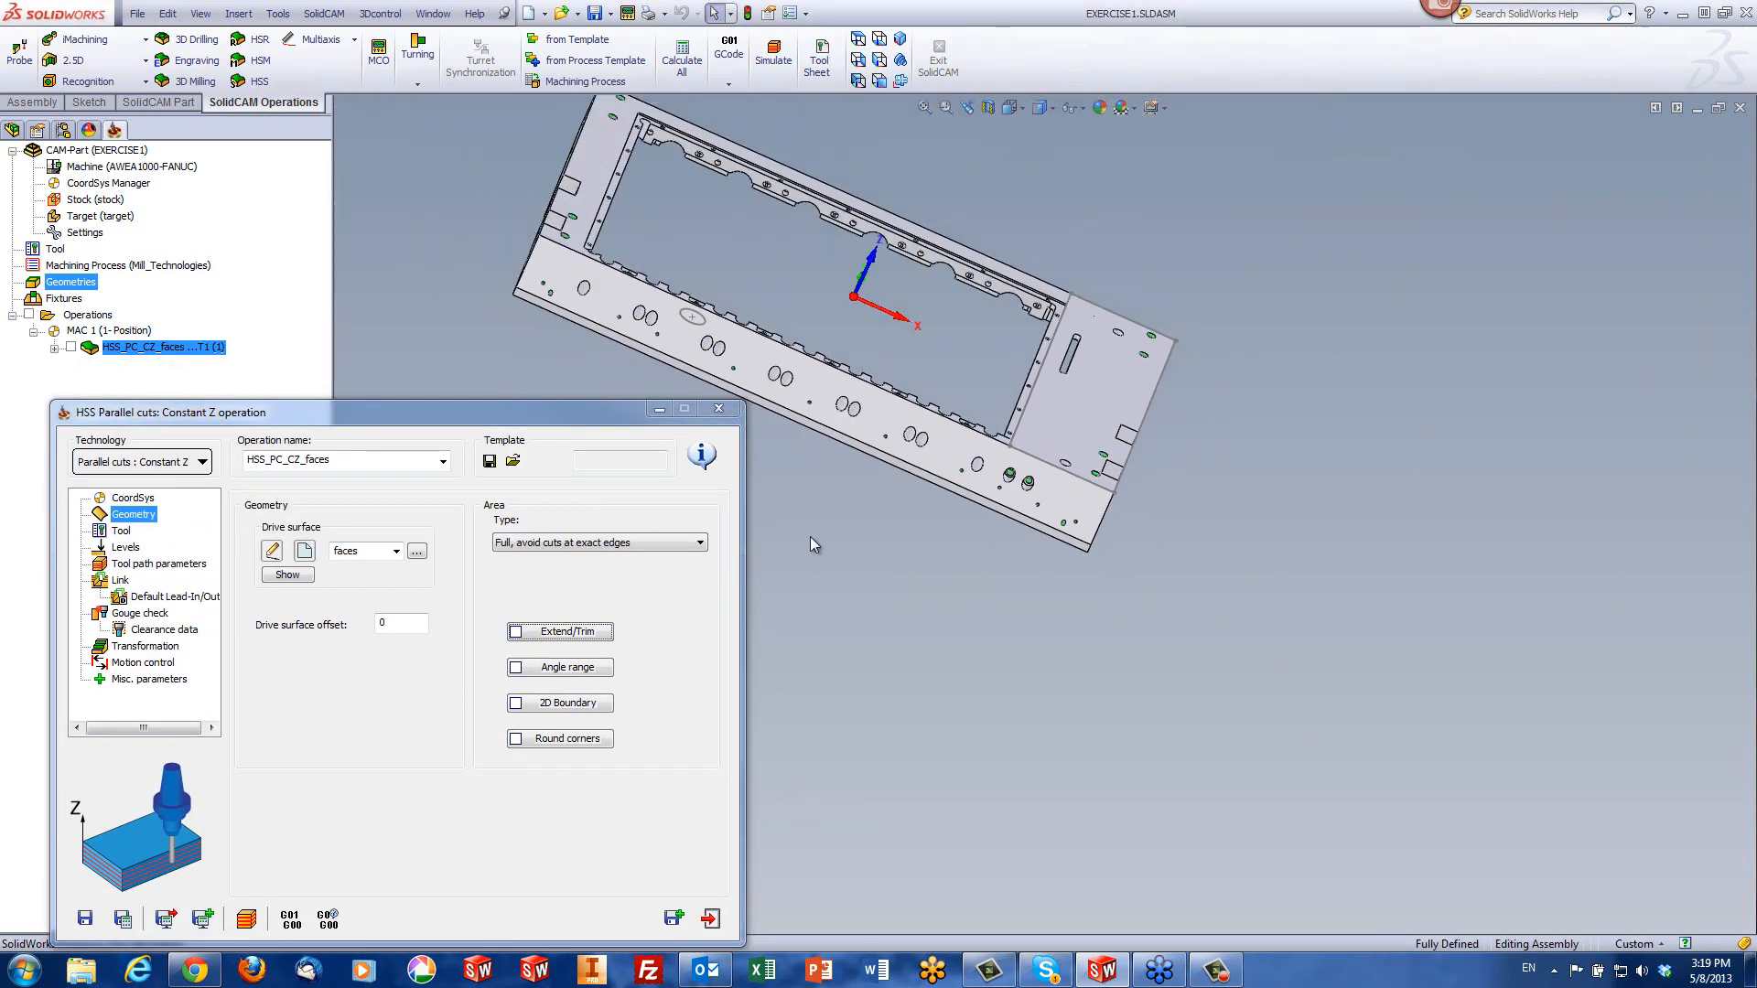
scroll(681, 392, down, 1)
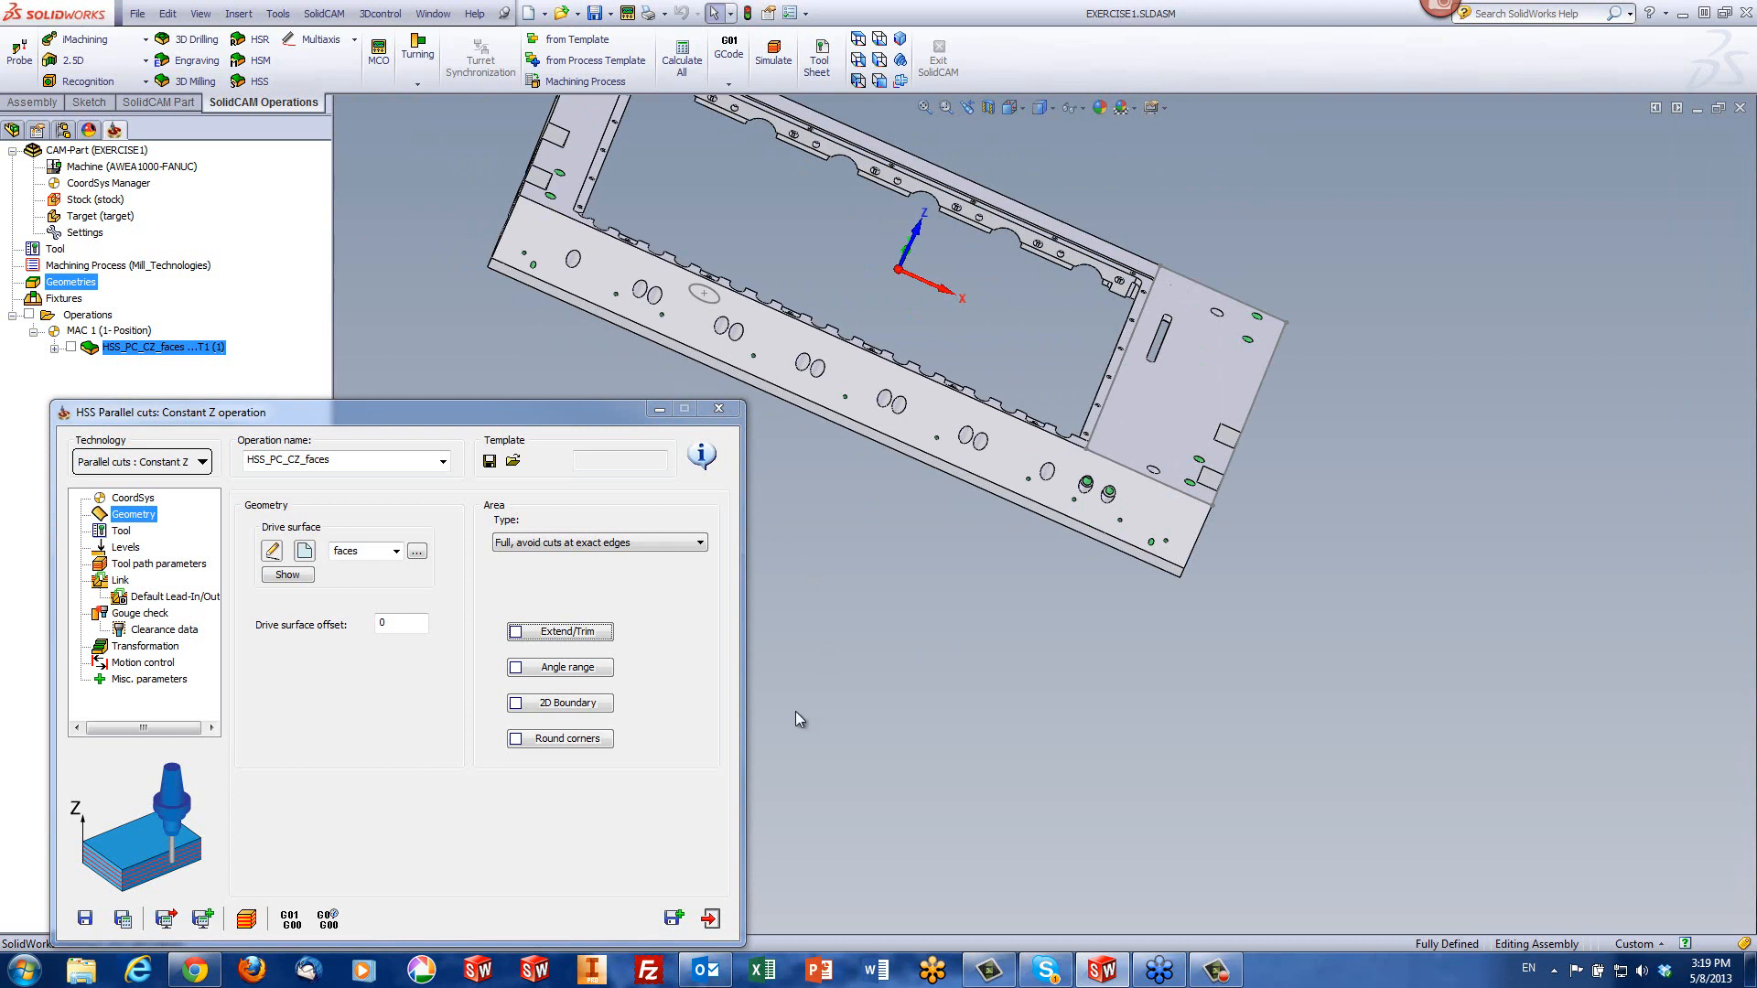
drag(381, 419, 864, 221)
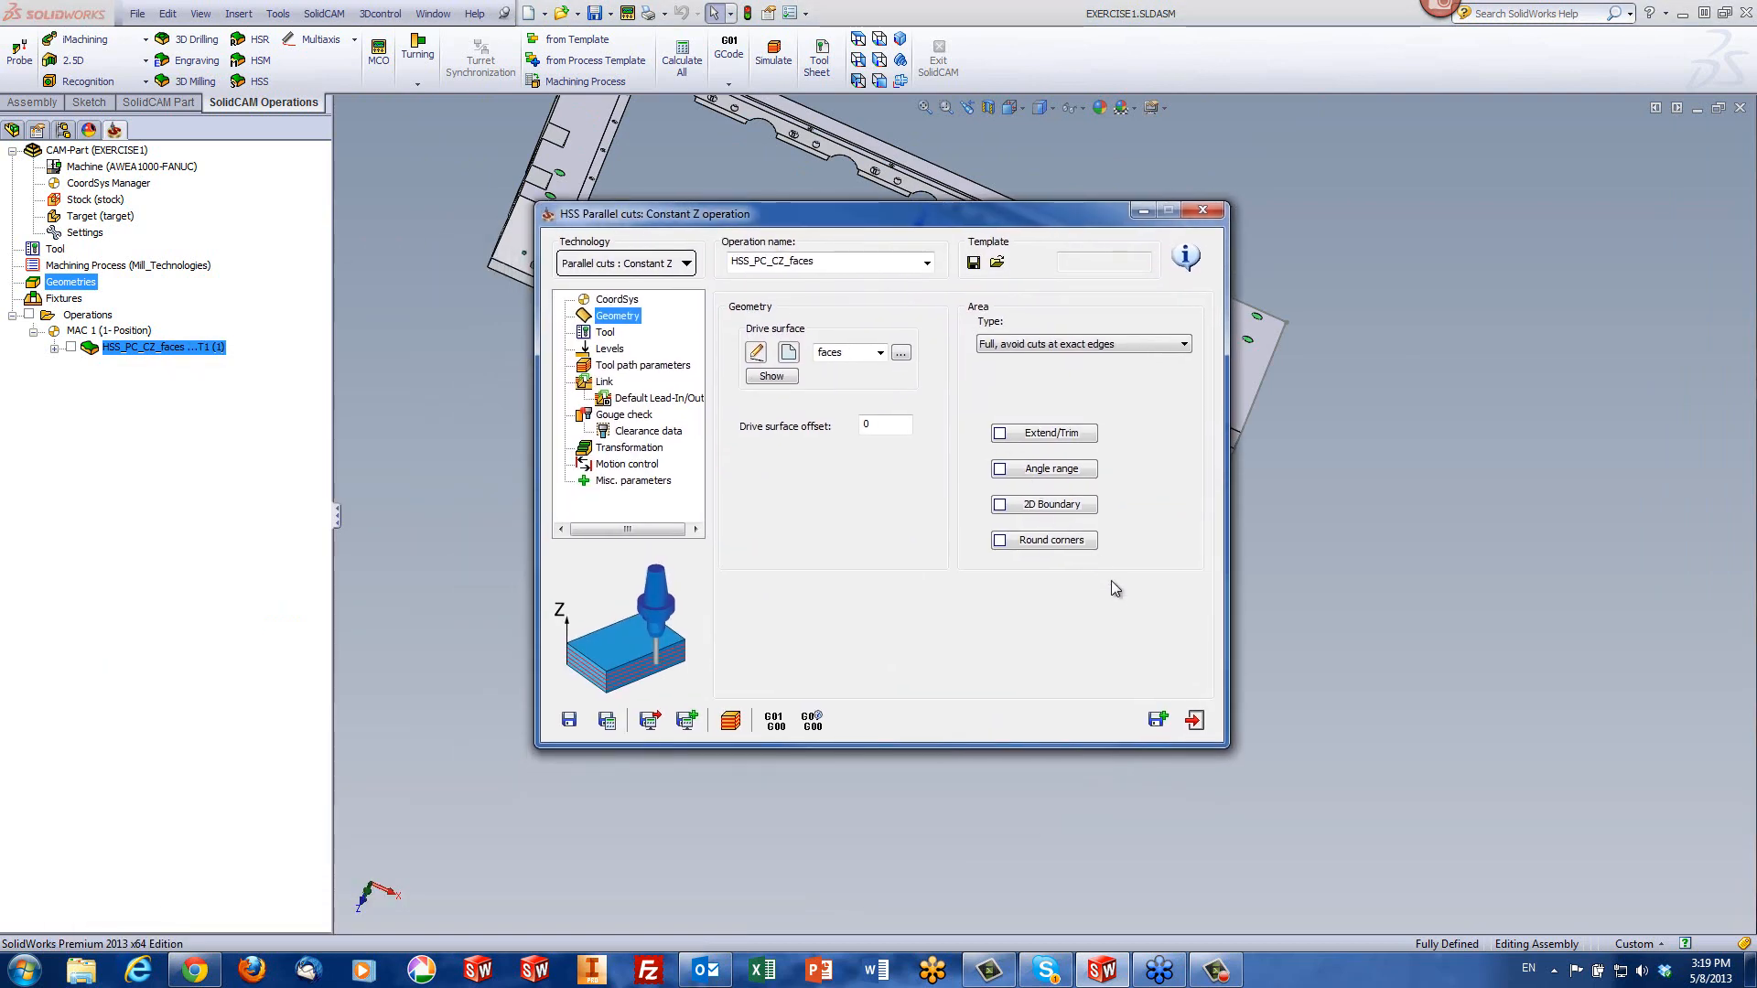
click(1037, 506)
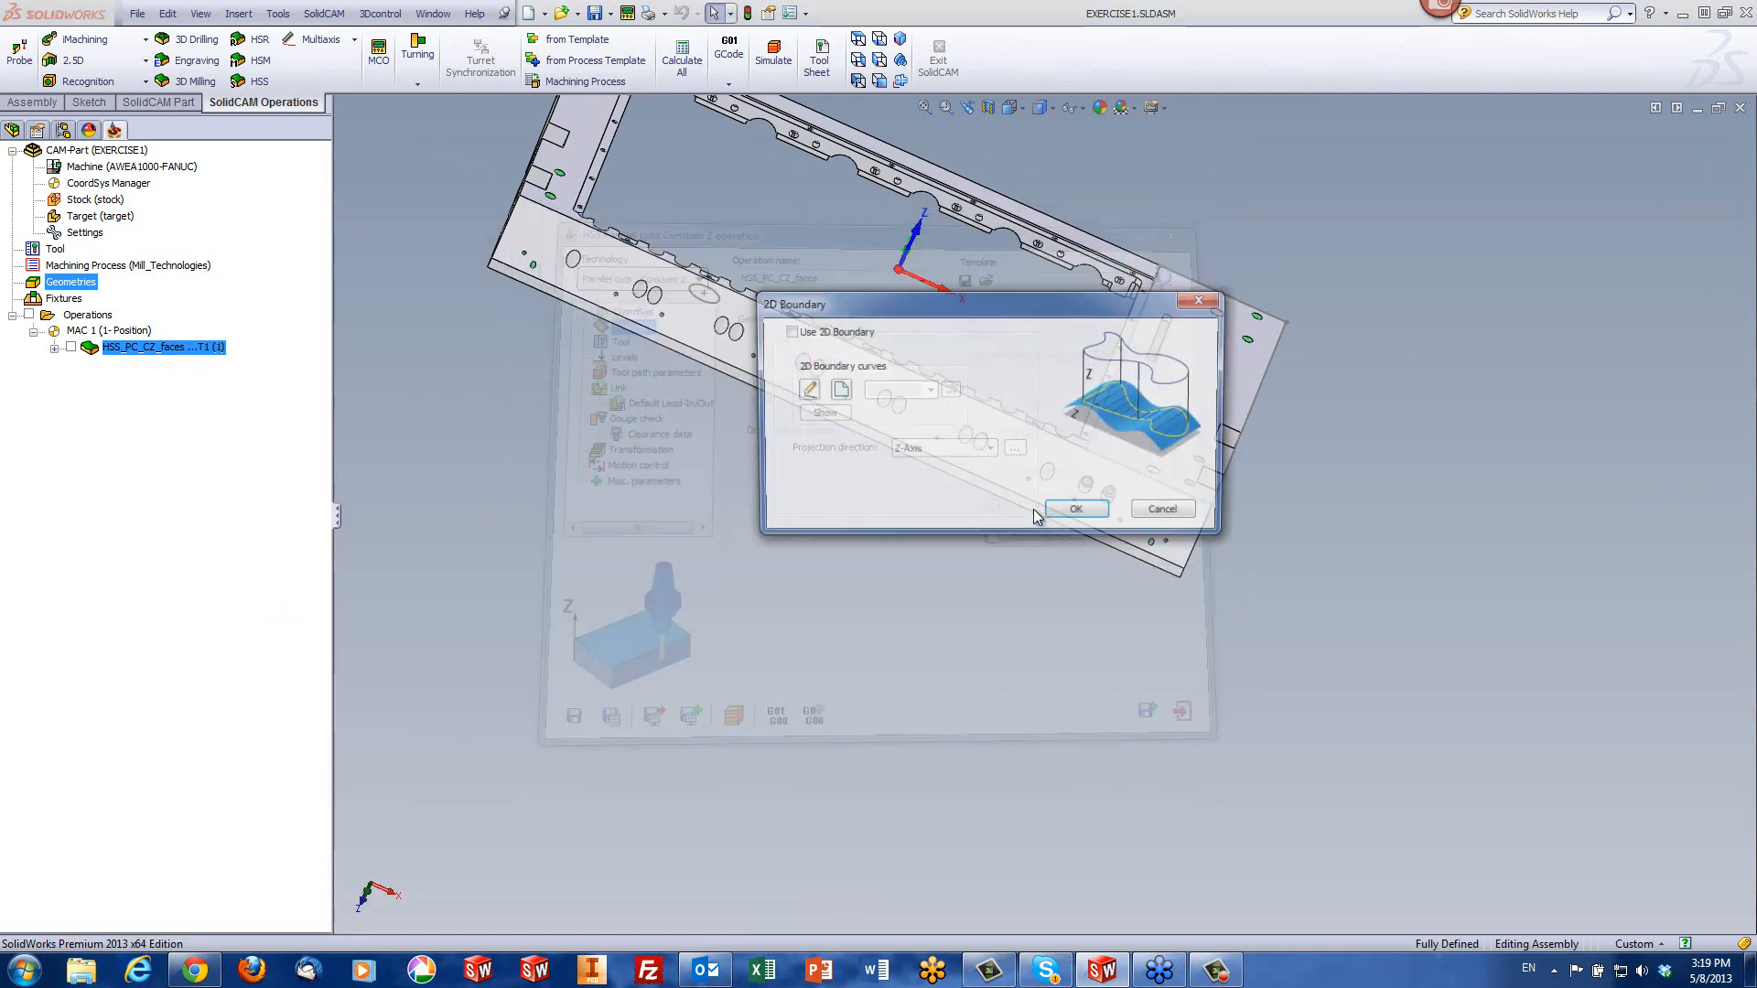
click(787, 332)
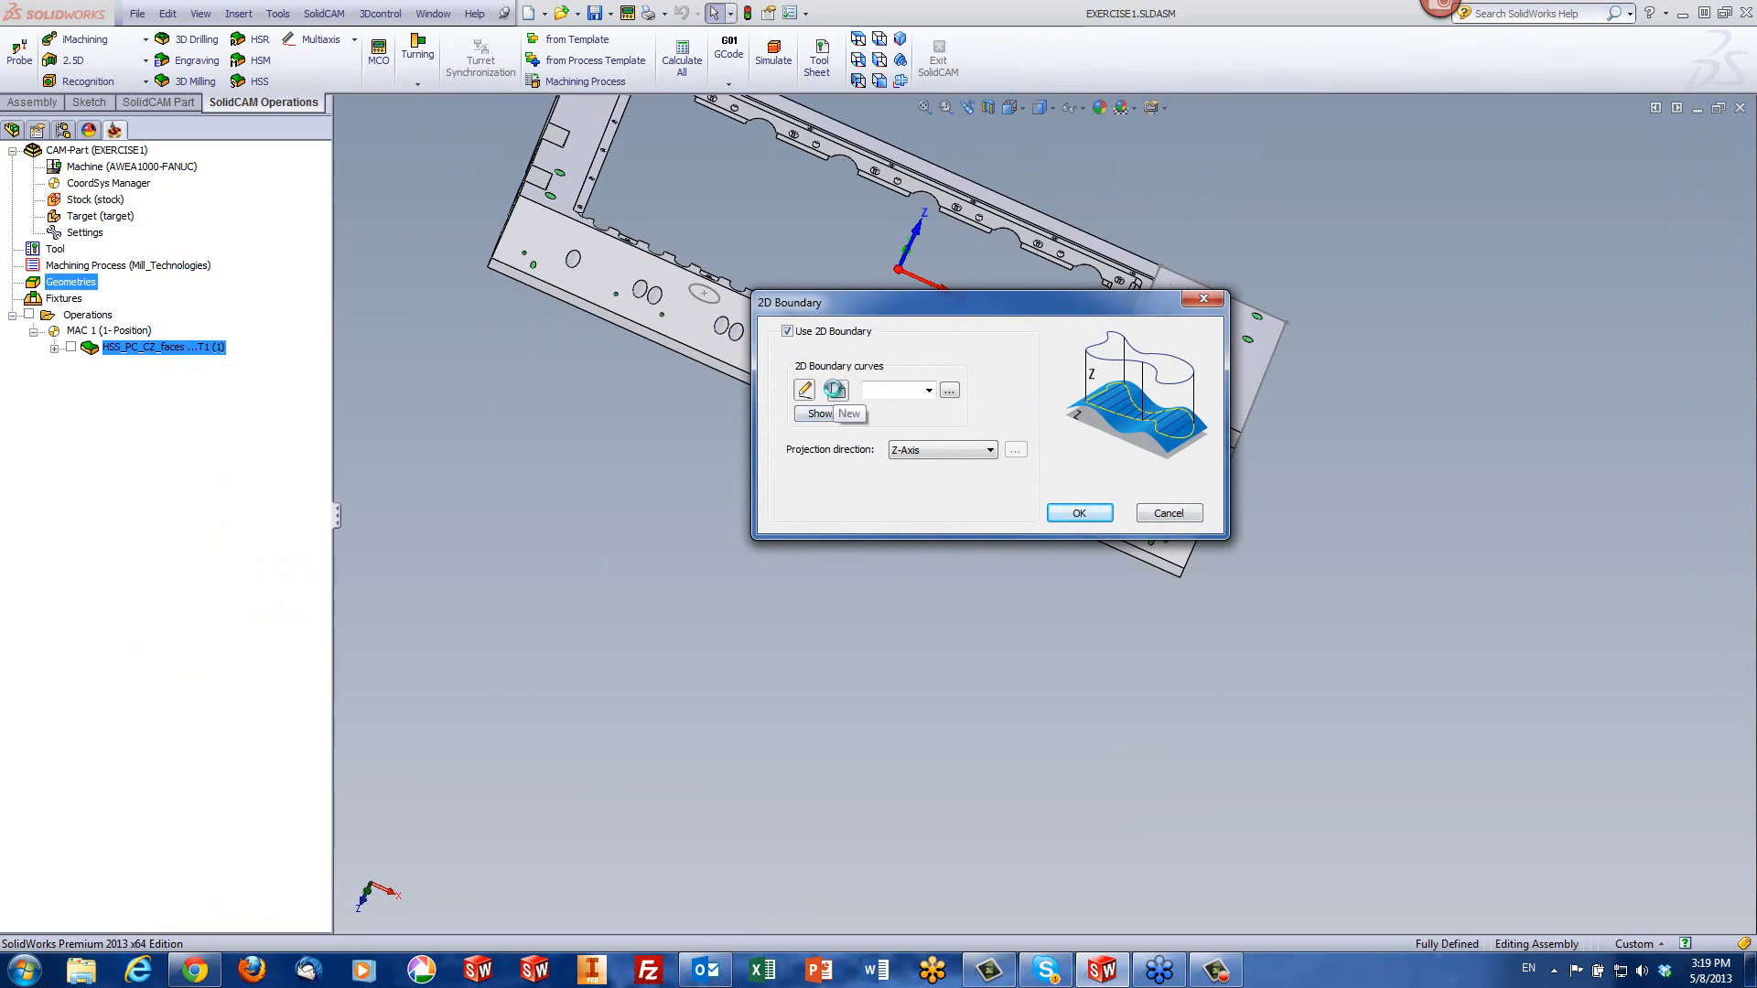
click(836, 390)
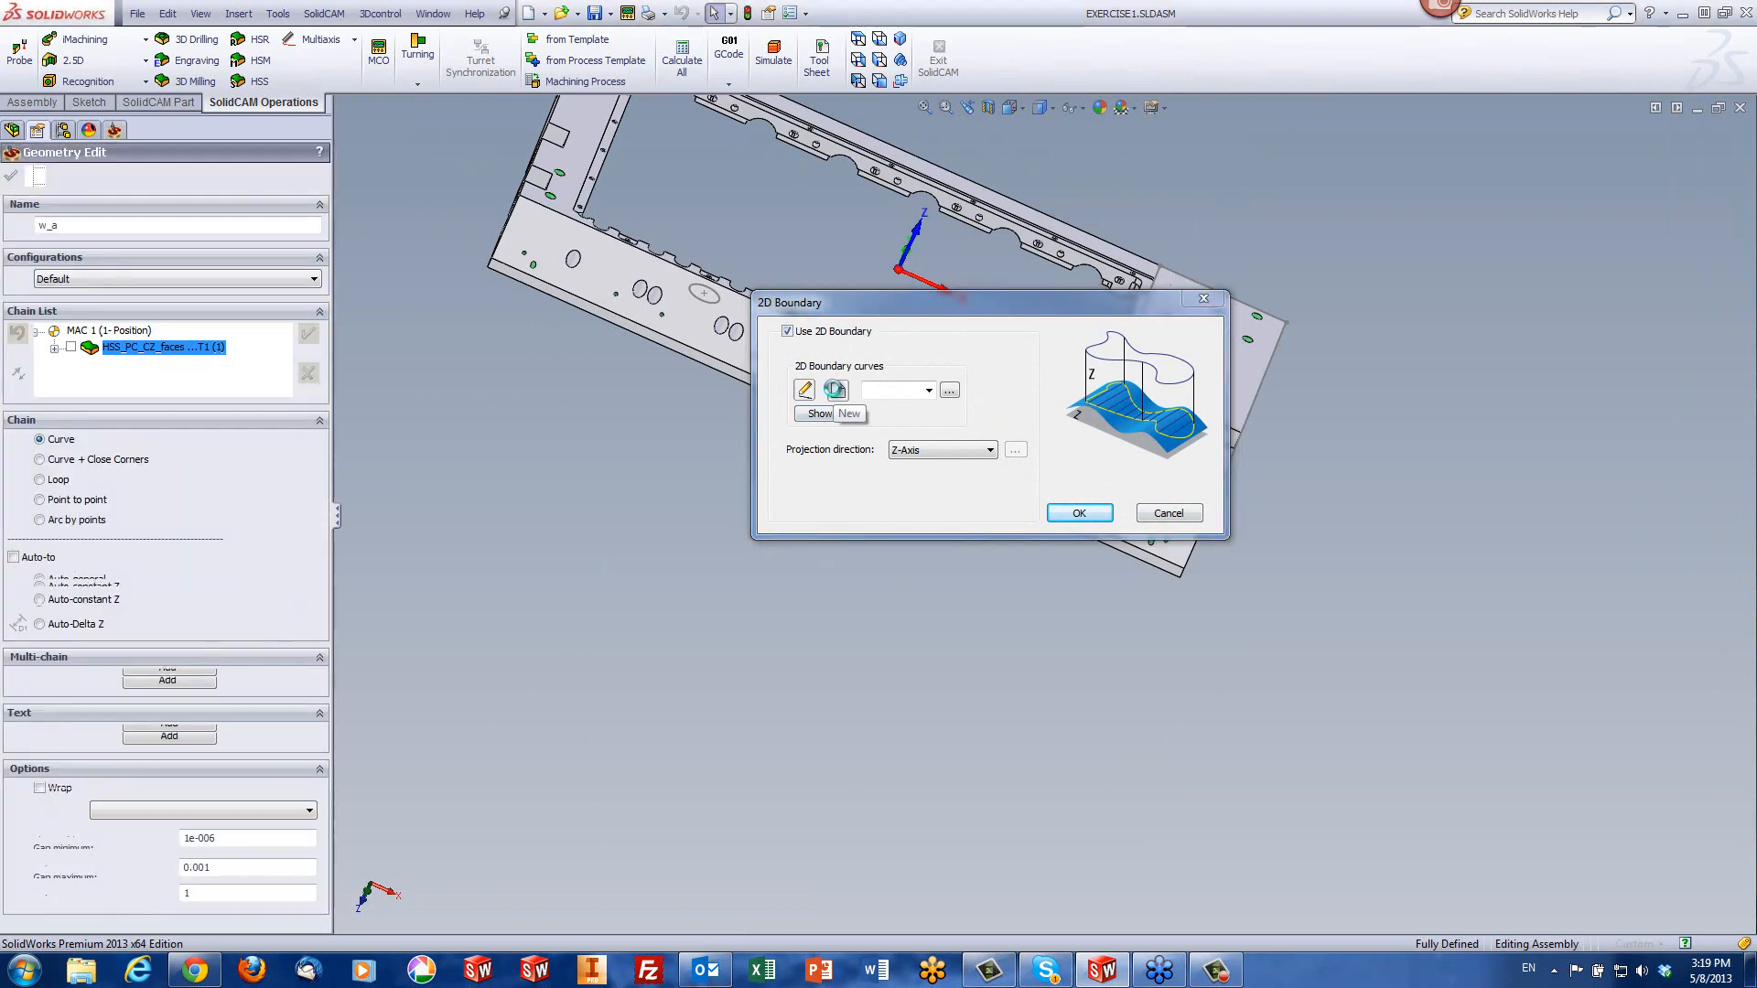
- Define the large sketched circle on the inclined face as the boundary chain, and accept the 2D boundary with Z-Axis projection
click(858, 41)
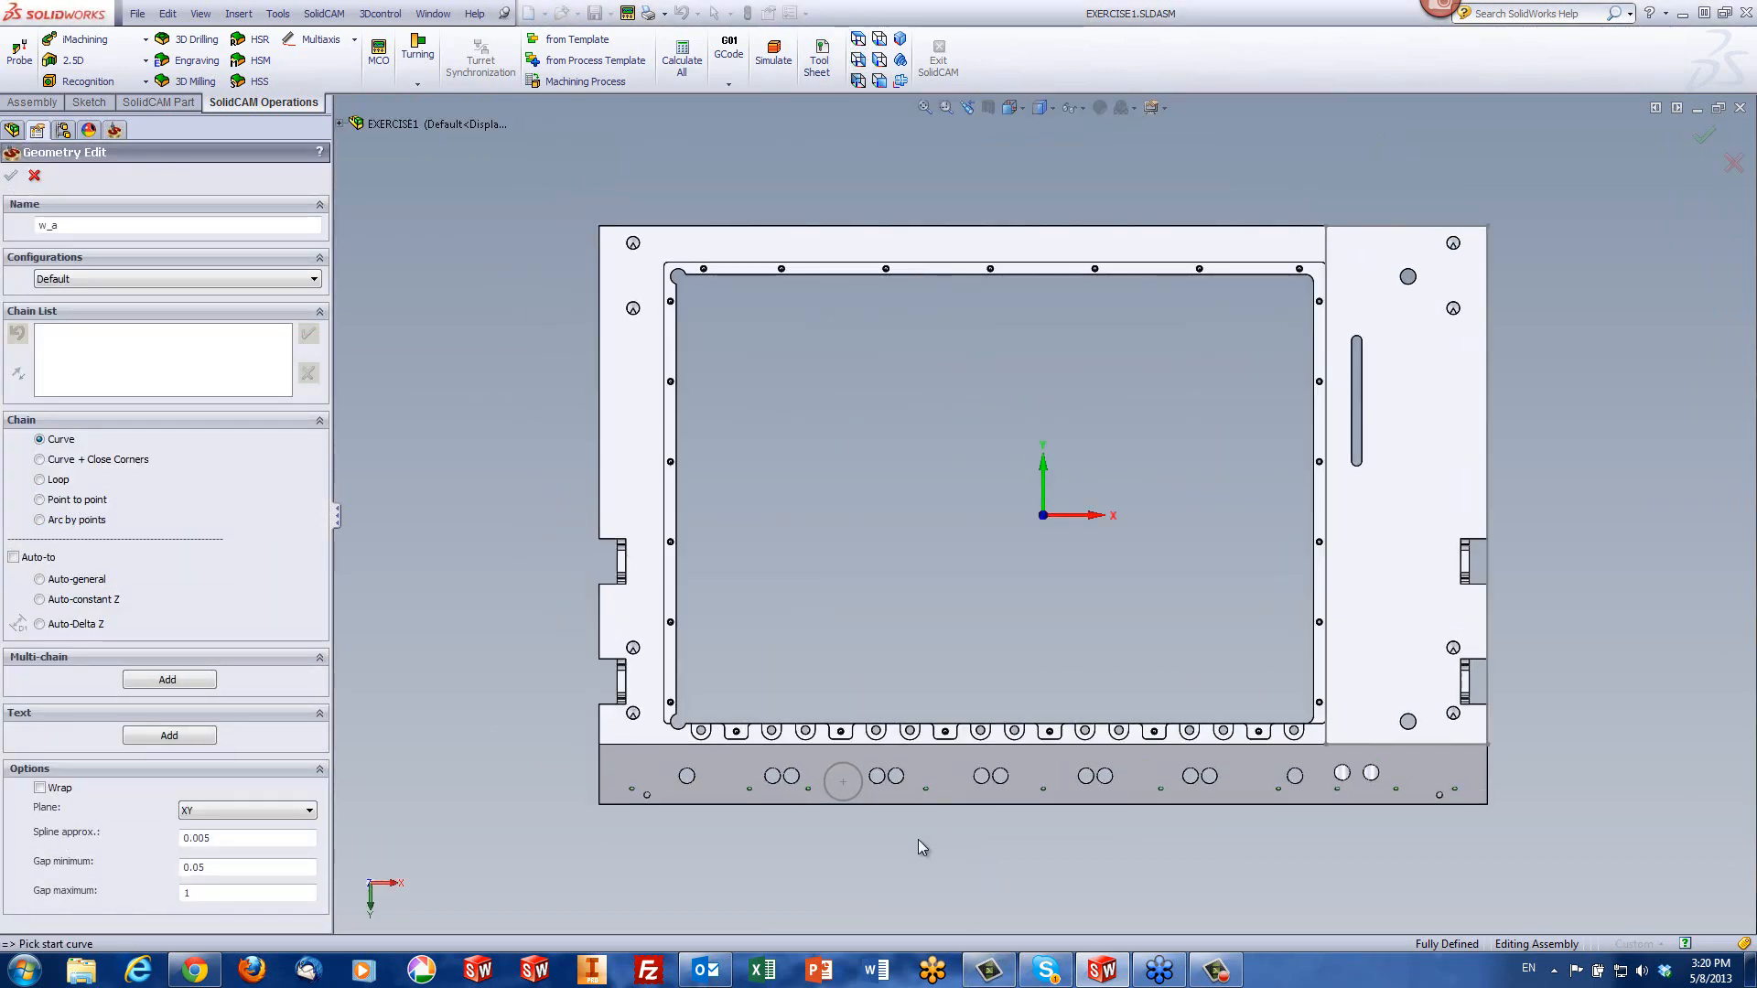
scroll(881, 867, down, 2)
scroll(881, 866, down, 2)
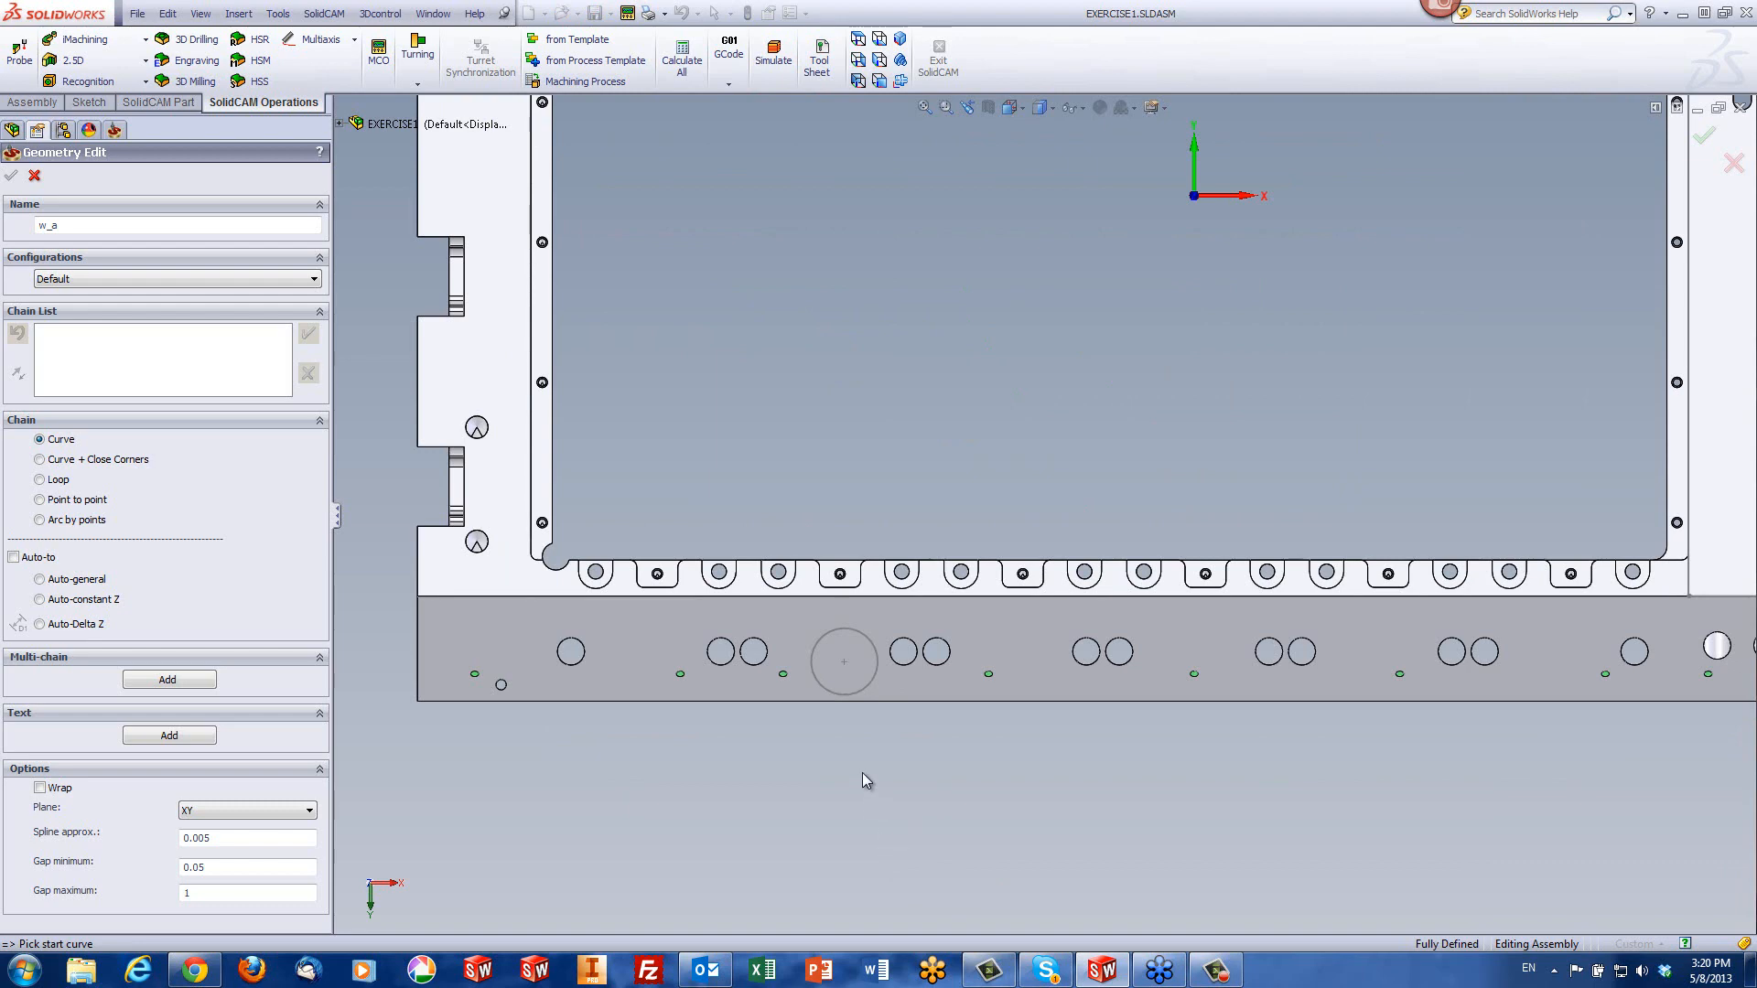
click(858, 695)
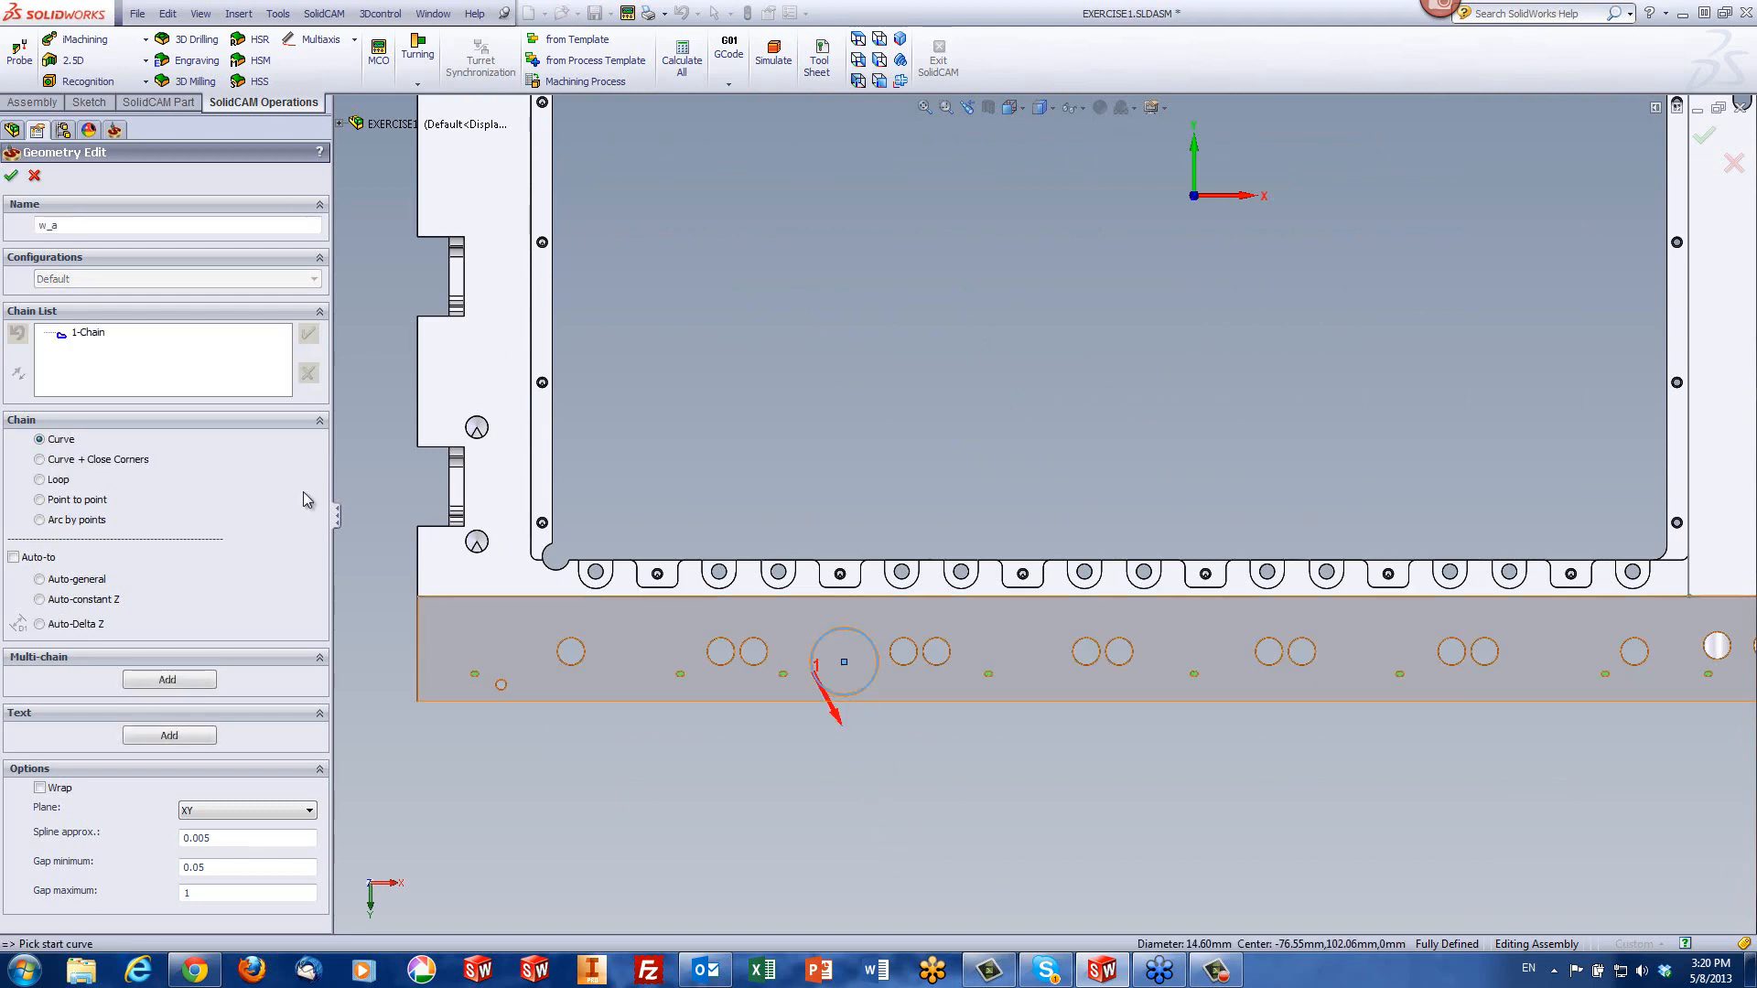
mouse_move(872, 815)
middle_down()
mouse_move(837, 719)
mouse_move(843, 502)
mouse_move(788, 408)
mouse_move(910, 710)
mouse_move(881, 787)
mouse_move(856, 792)
middle_up()
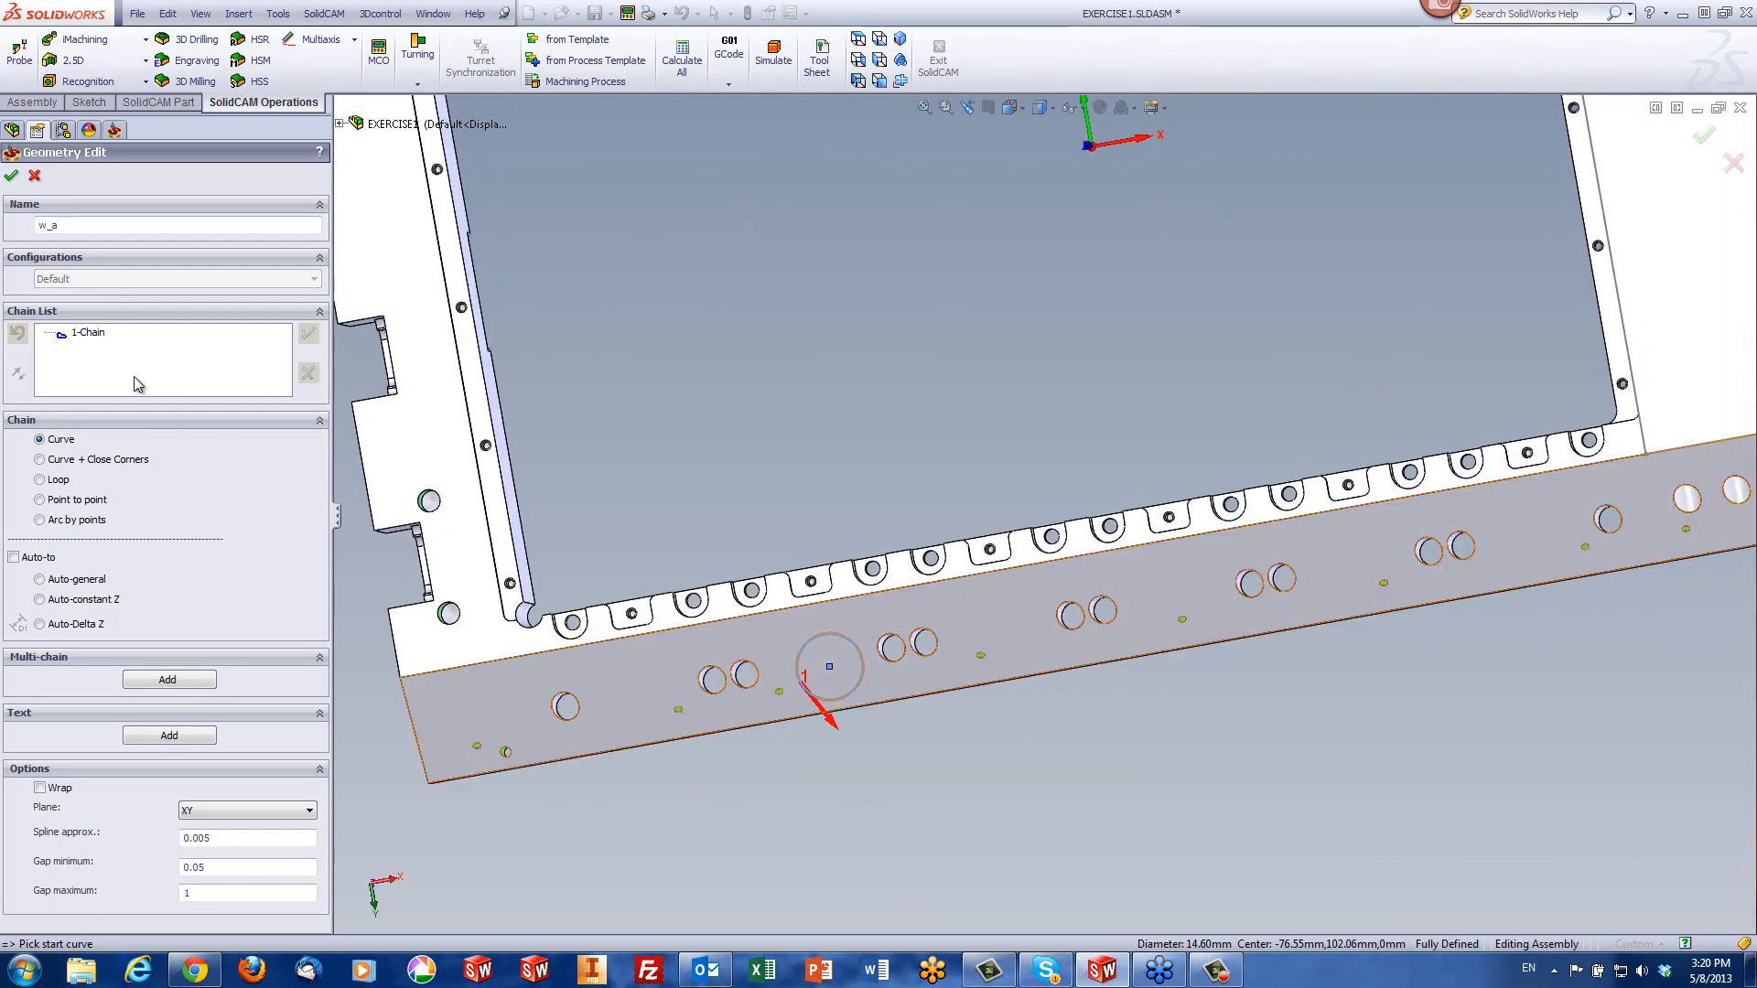
click(12, 176)
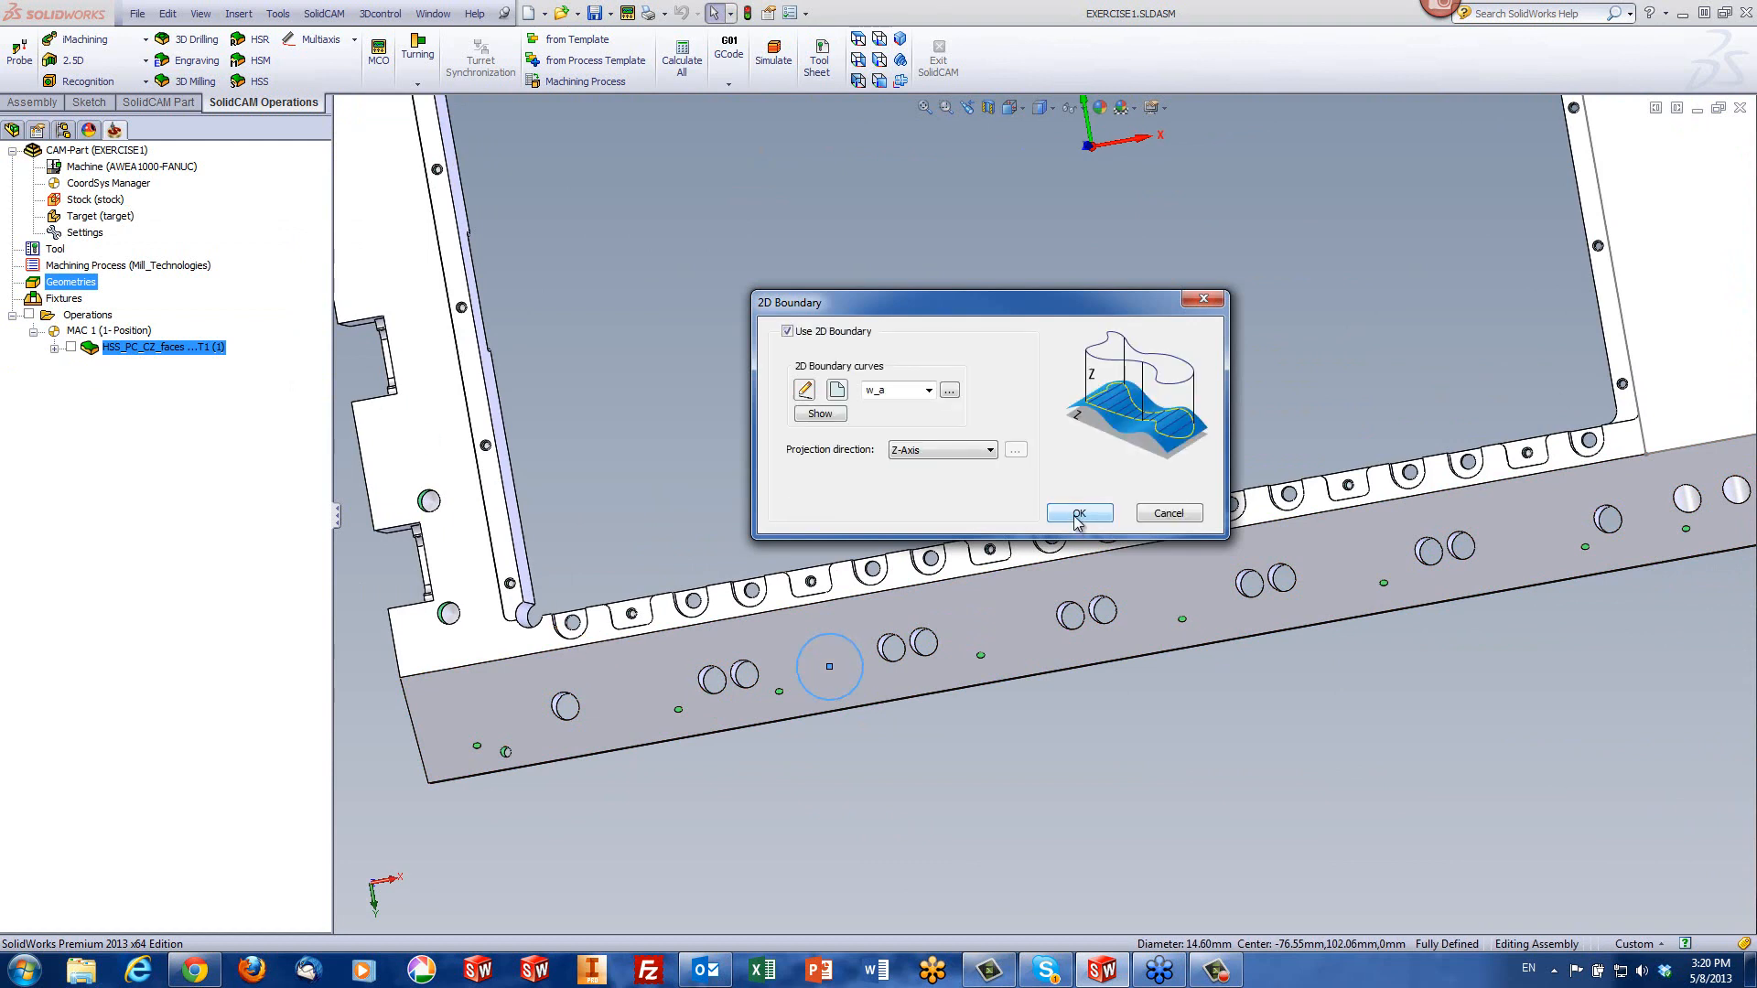
click(1078, 514)
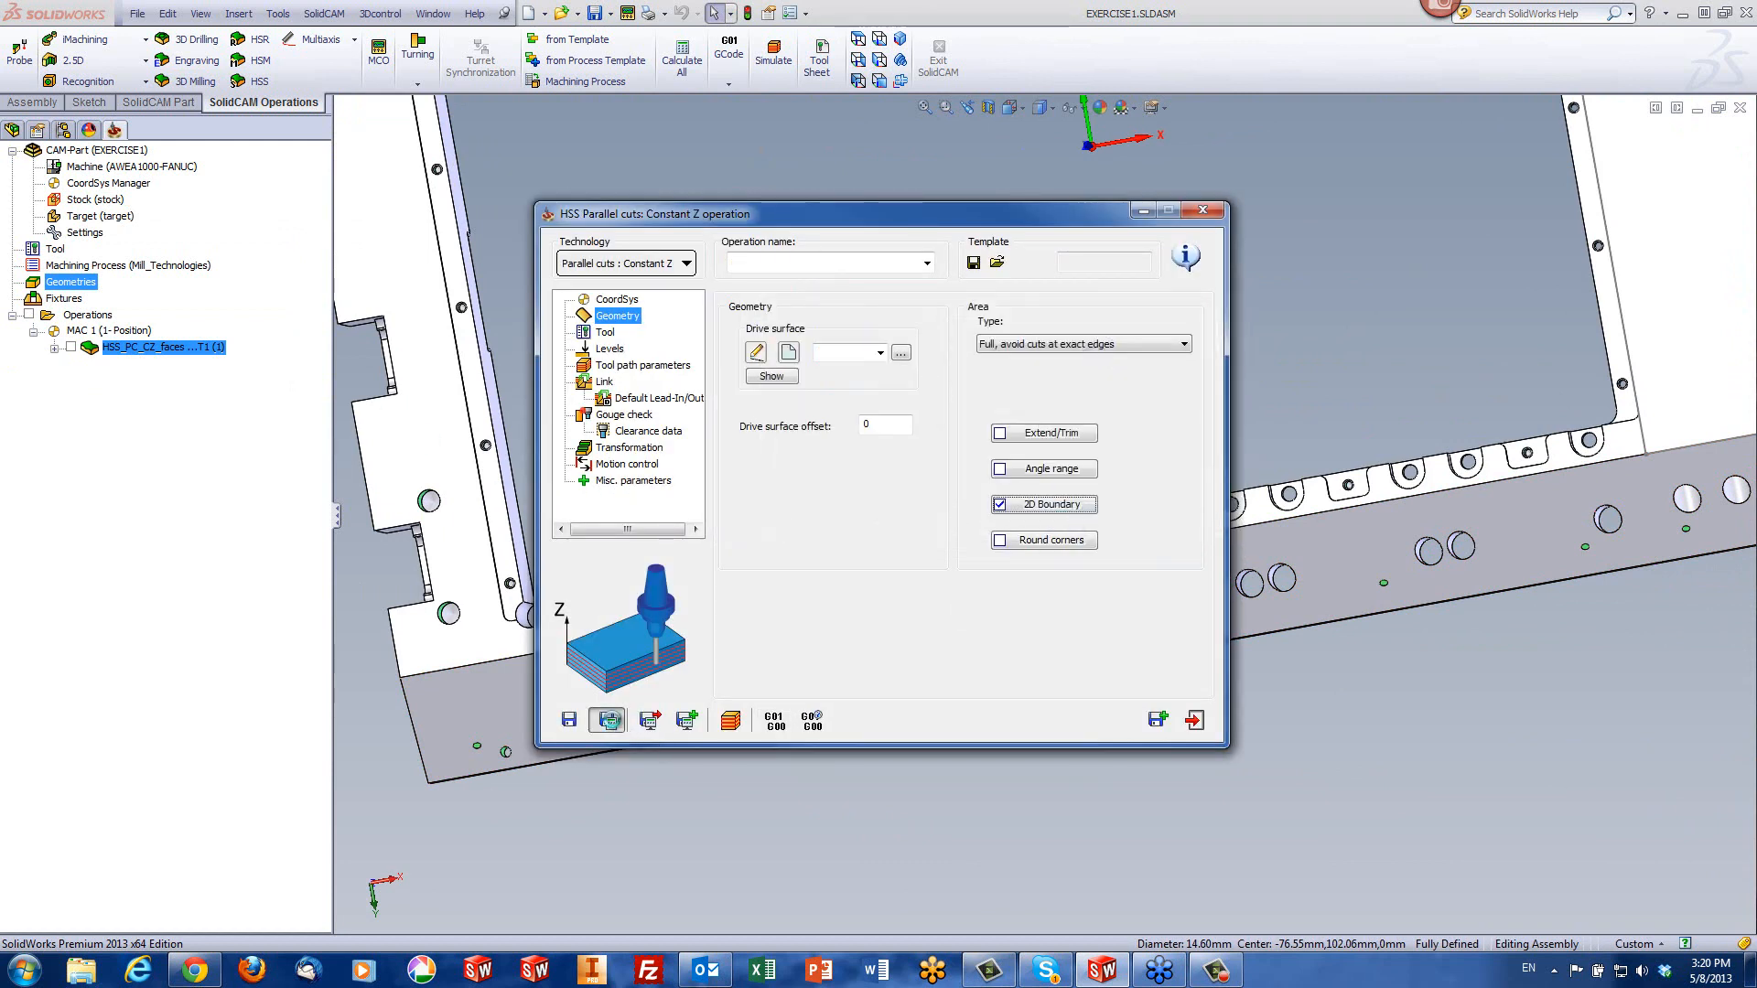
- Save, calculate and simulate the Constant Z operation limited by the circular 2D boundary, and close it
click(569, 721)
click(730, 720)
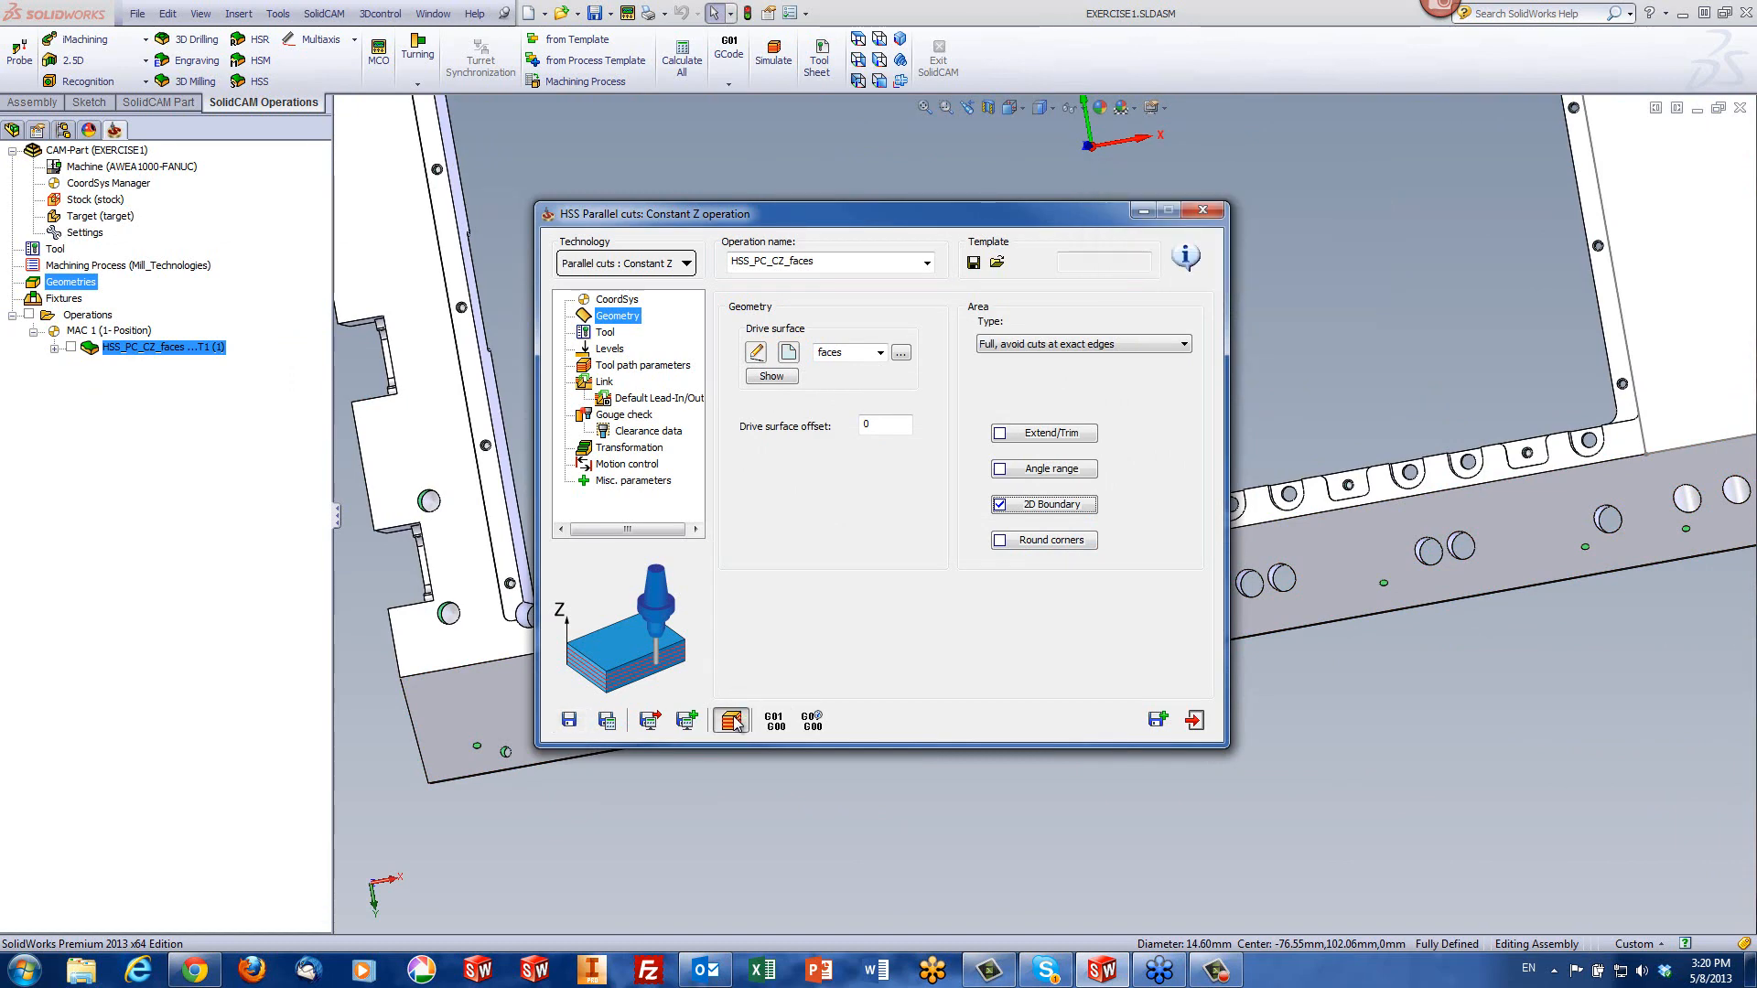
click(1554, 804)
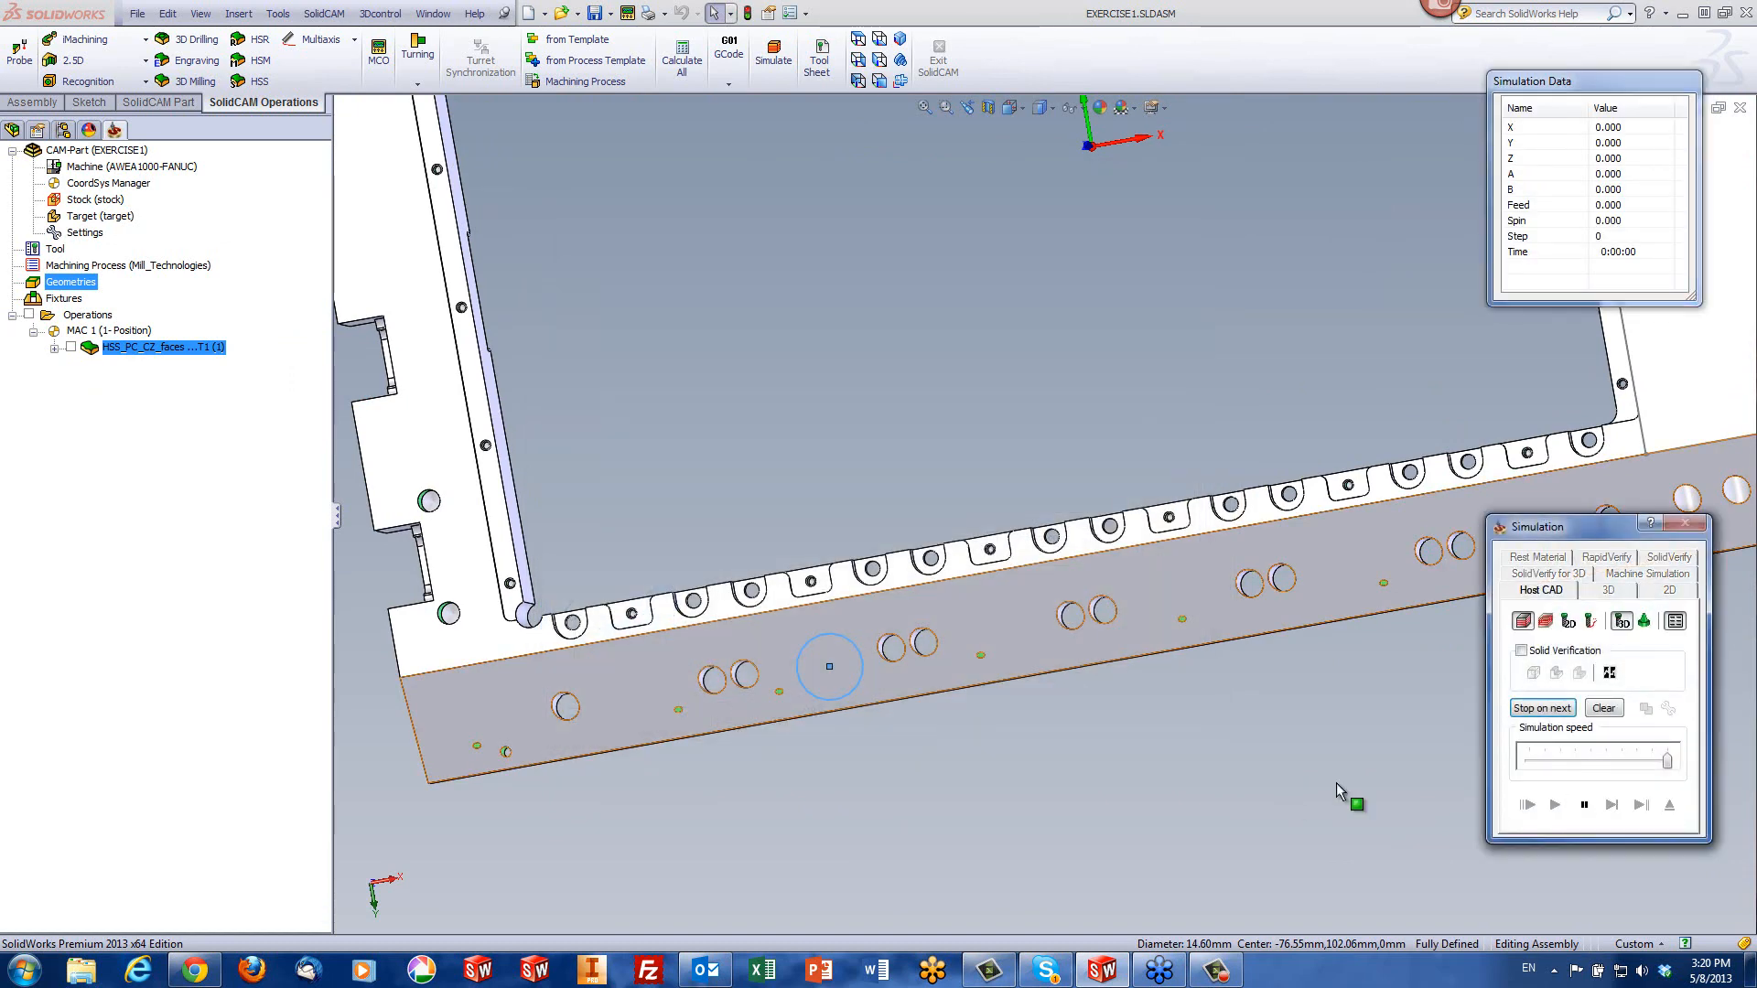
middle_drag(1171, 802, 1062, 718)
scroll(1031, 688, up, 5)
scroll(1030, 688, up, 1)
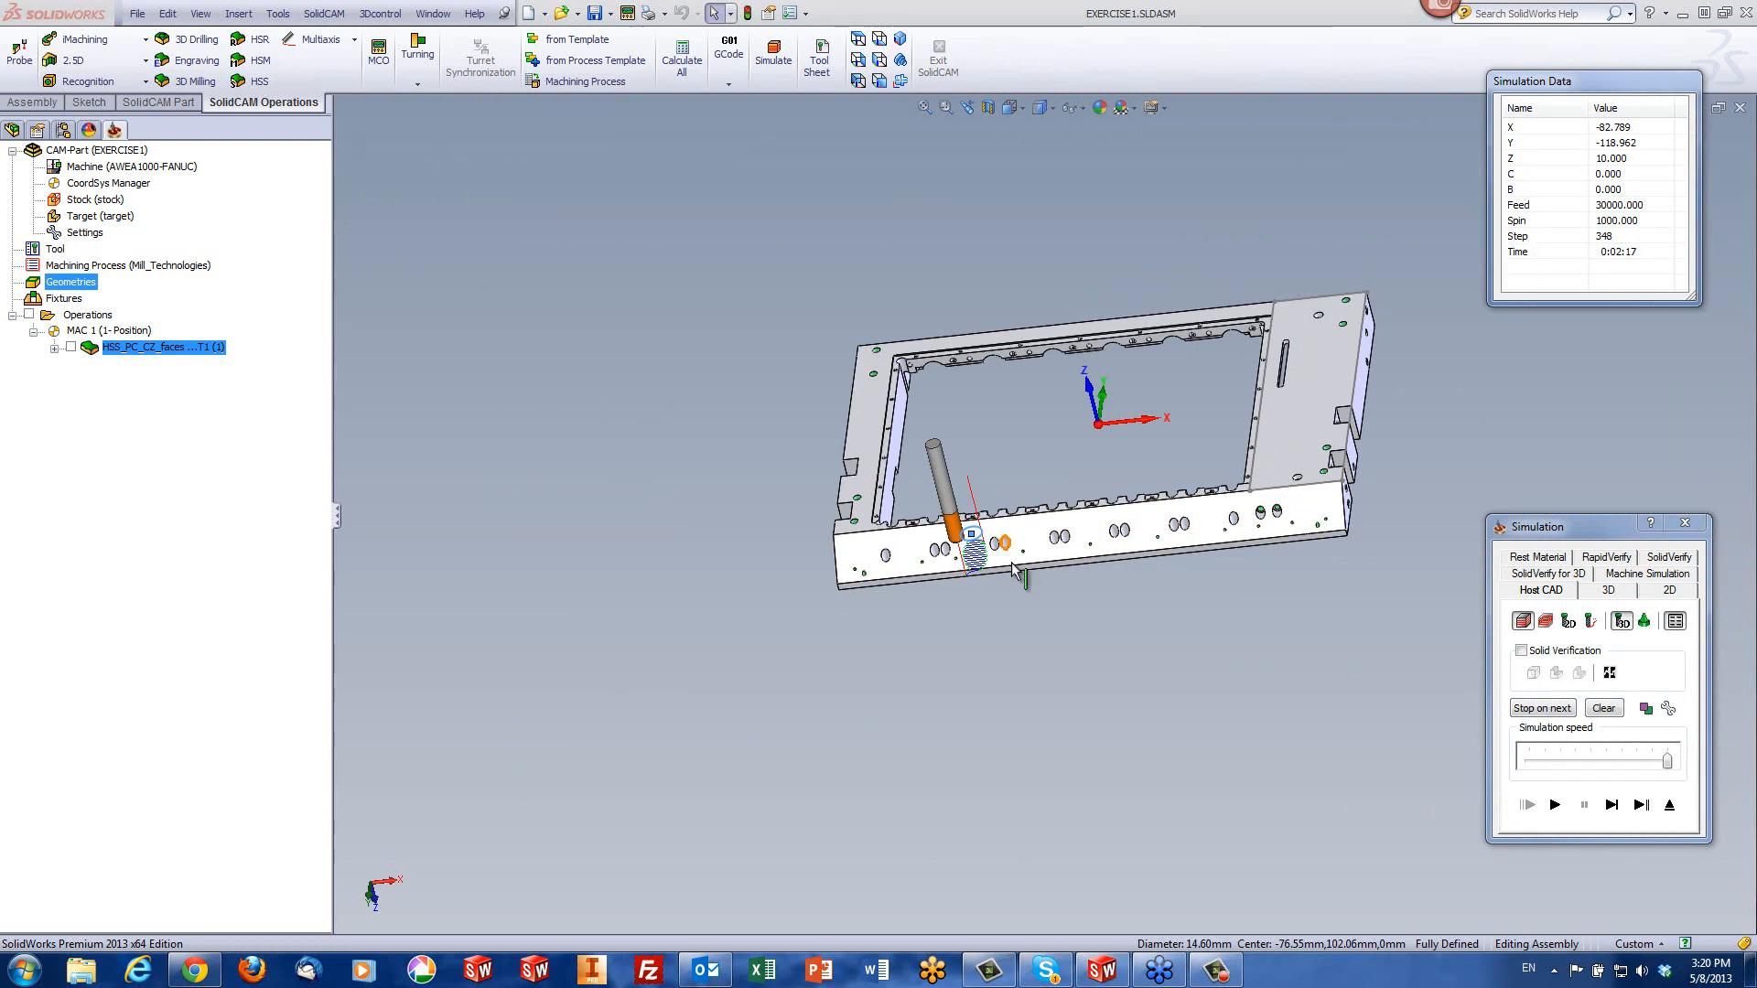
click(1669, 804)
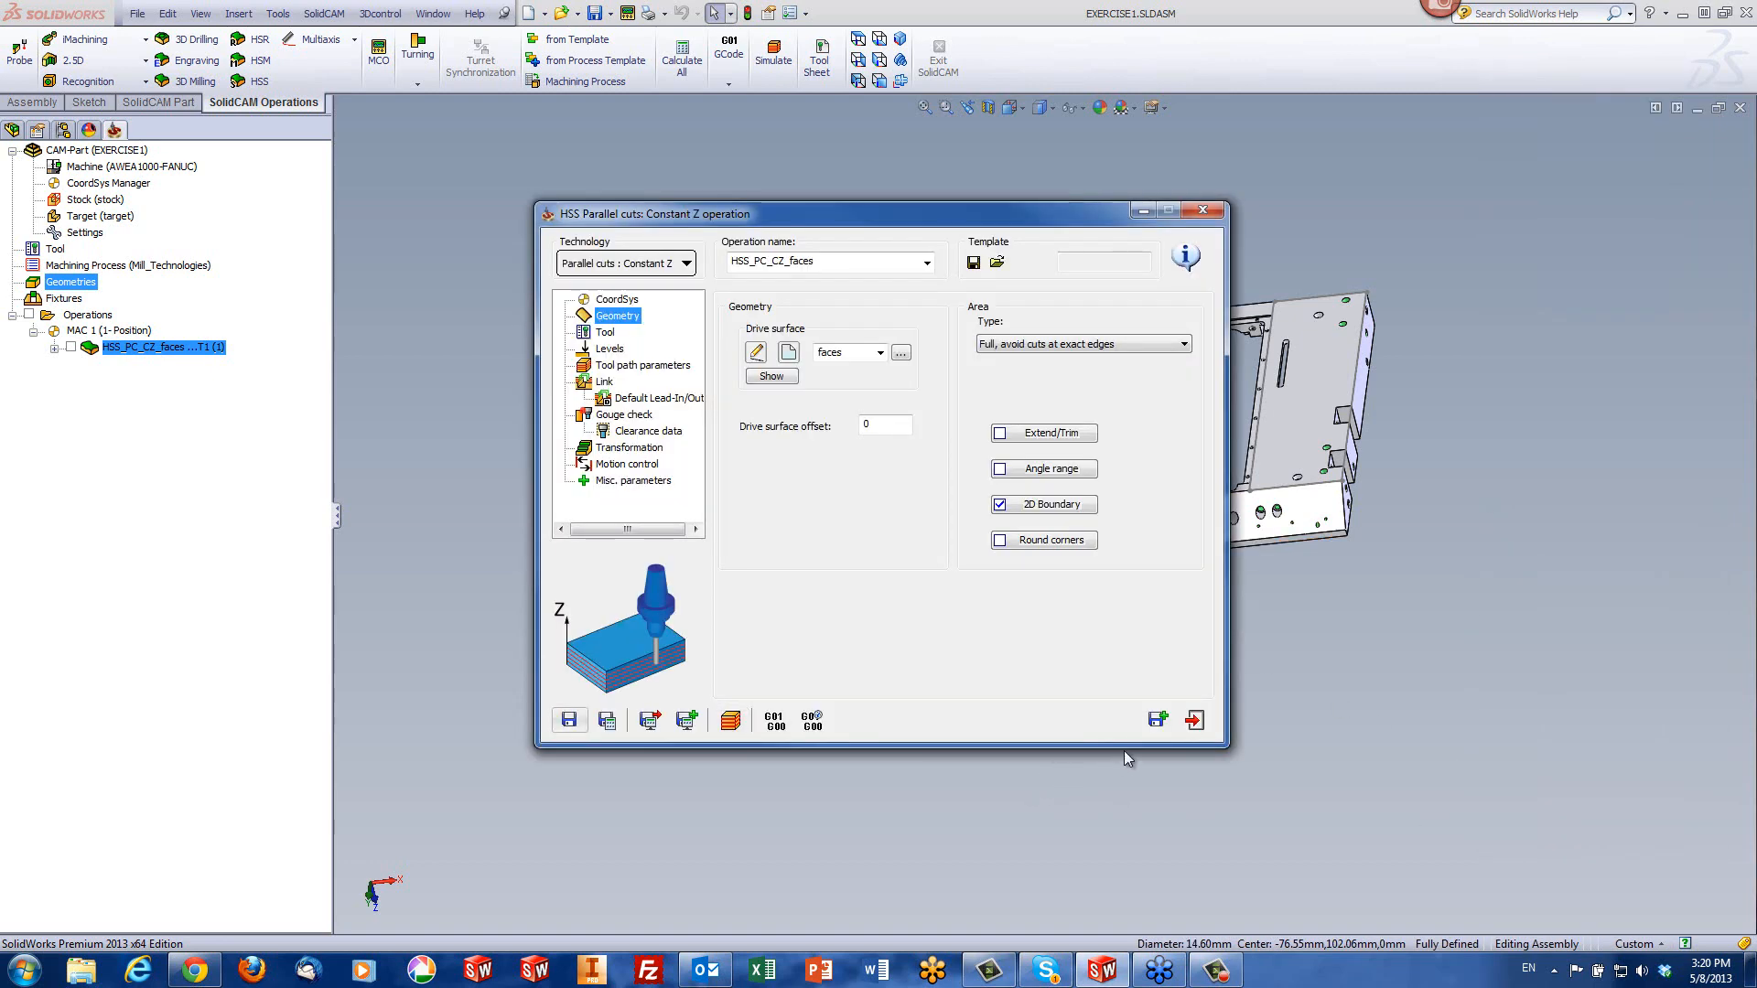
click(1195, 722)
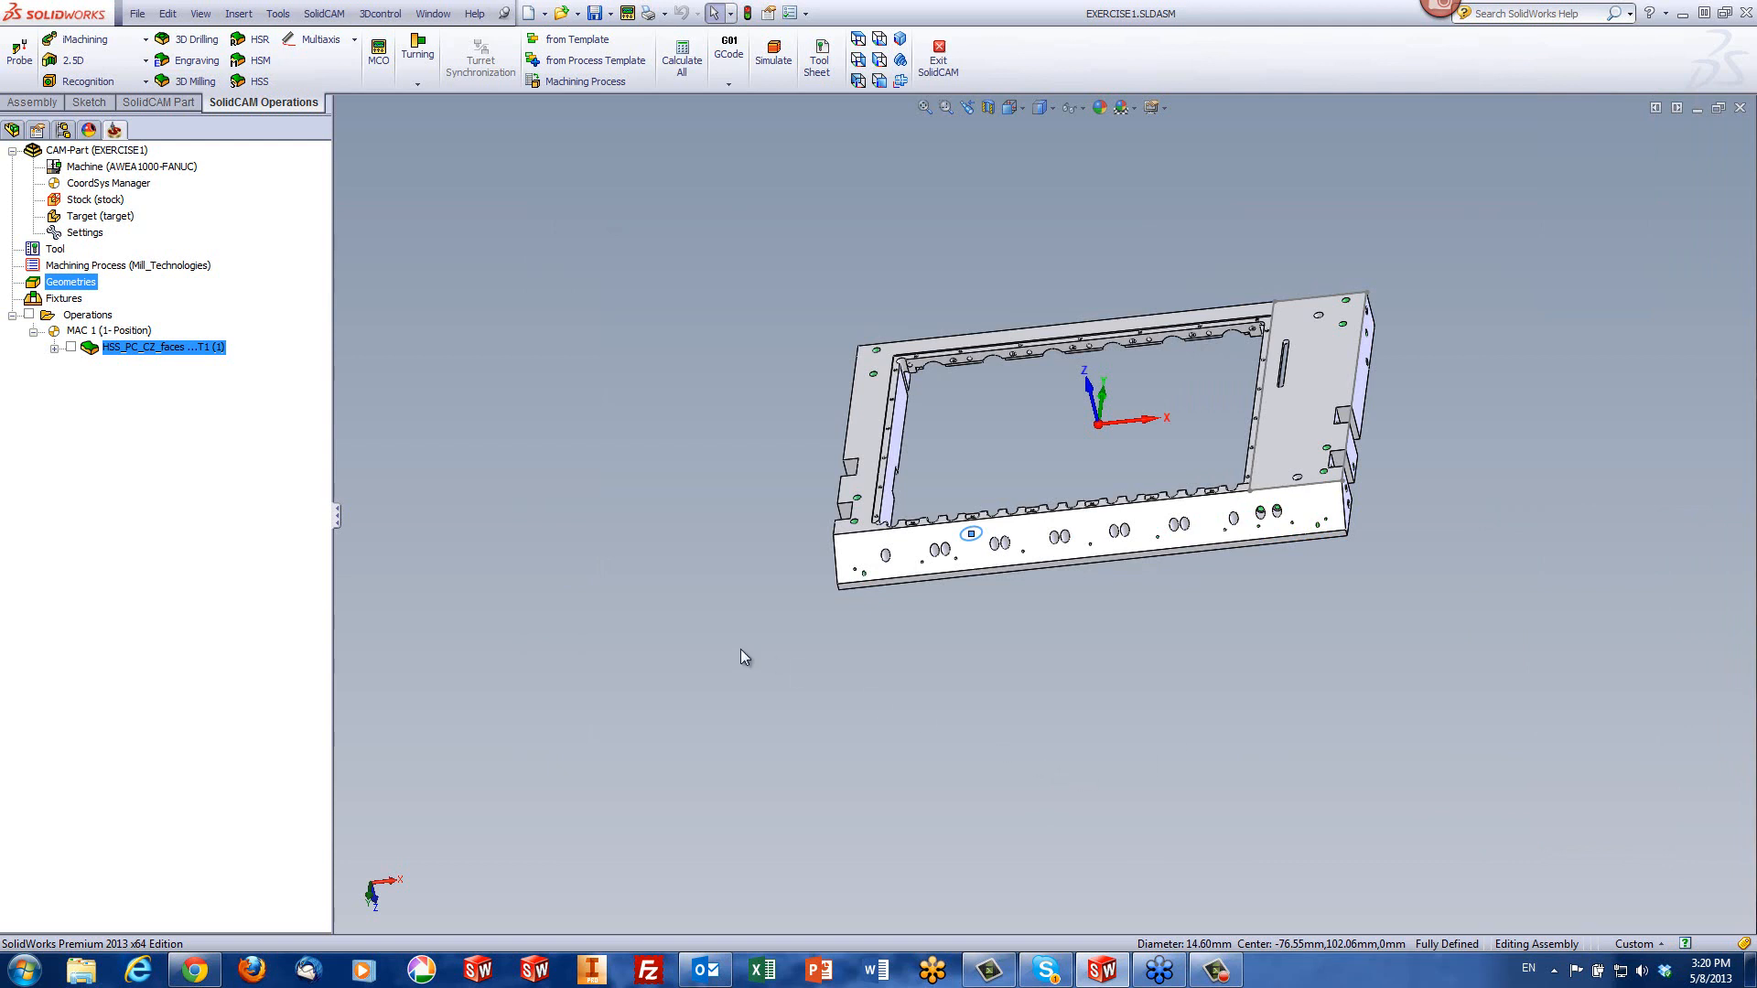
- Add a new HSS operation and set its technology to Parallel cuts: Linear
middle_drag(749, 639, 718, 574)
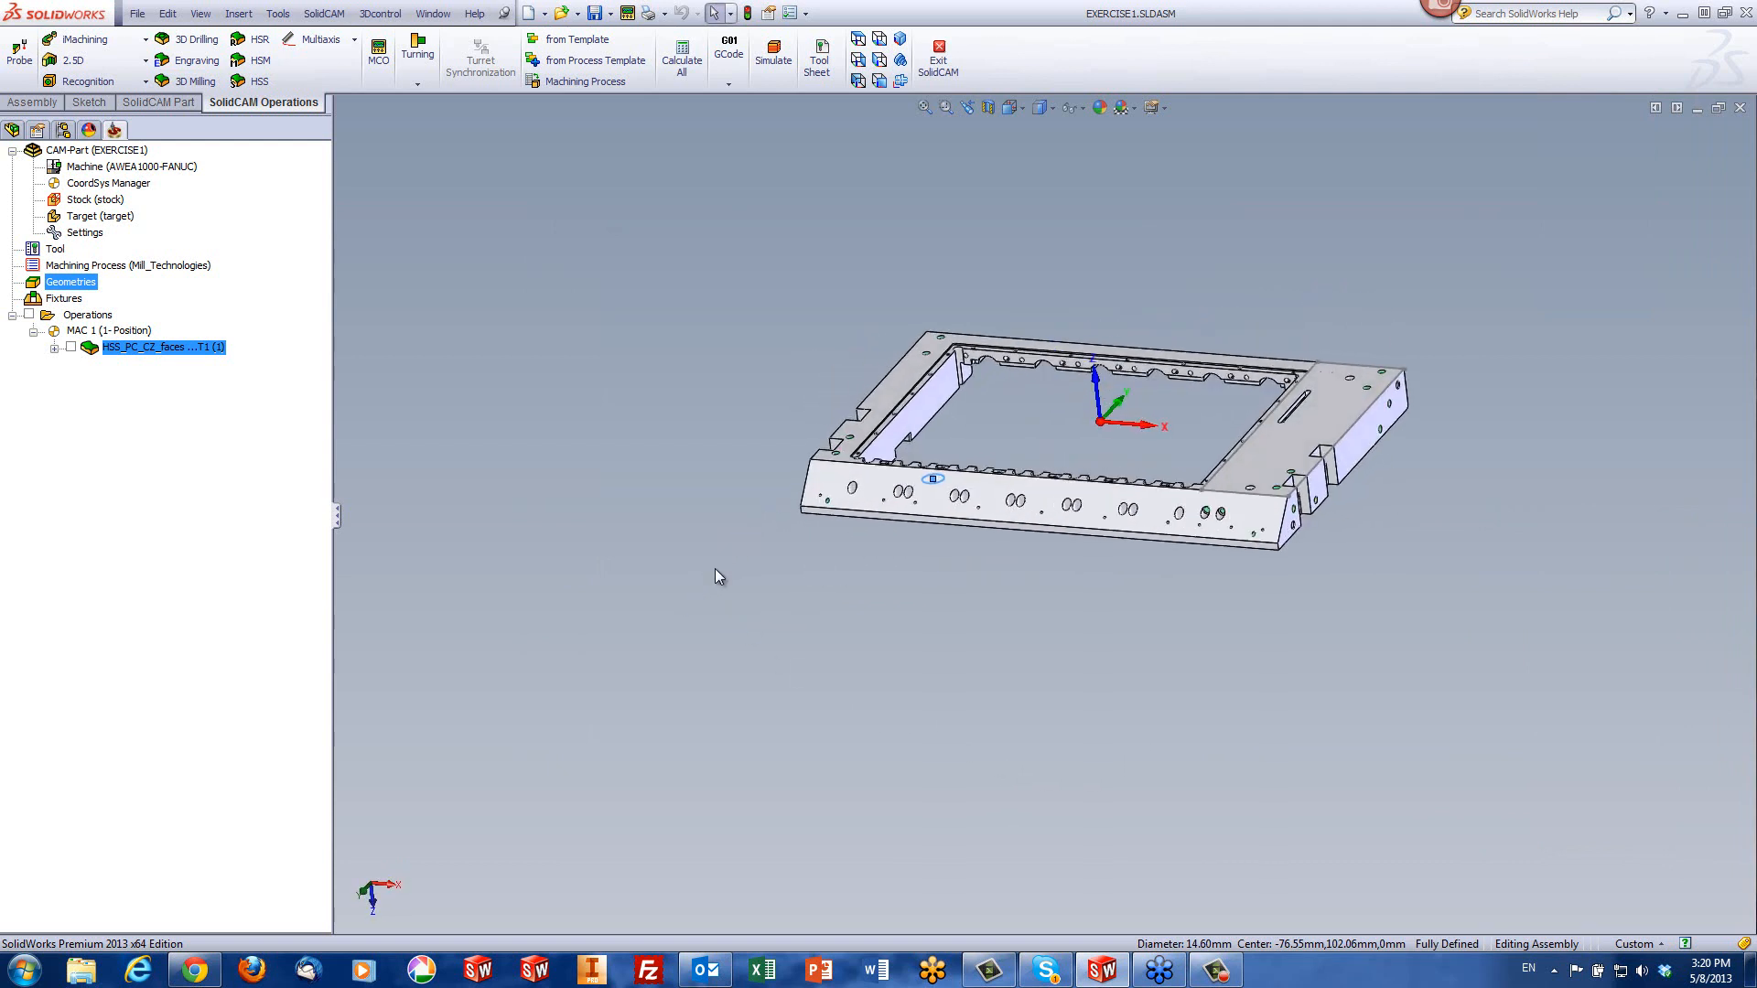
click(275, 83)
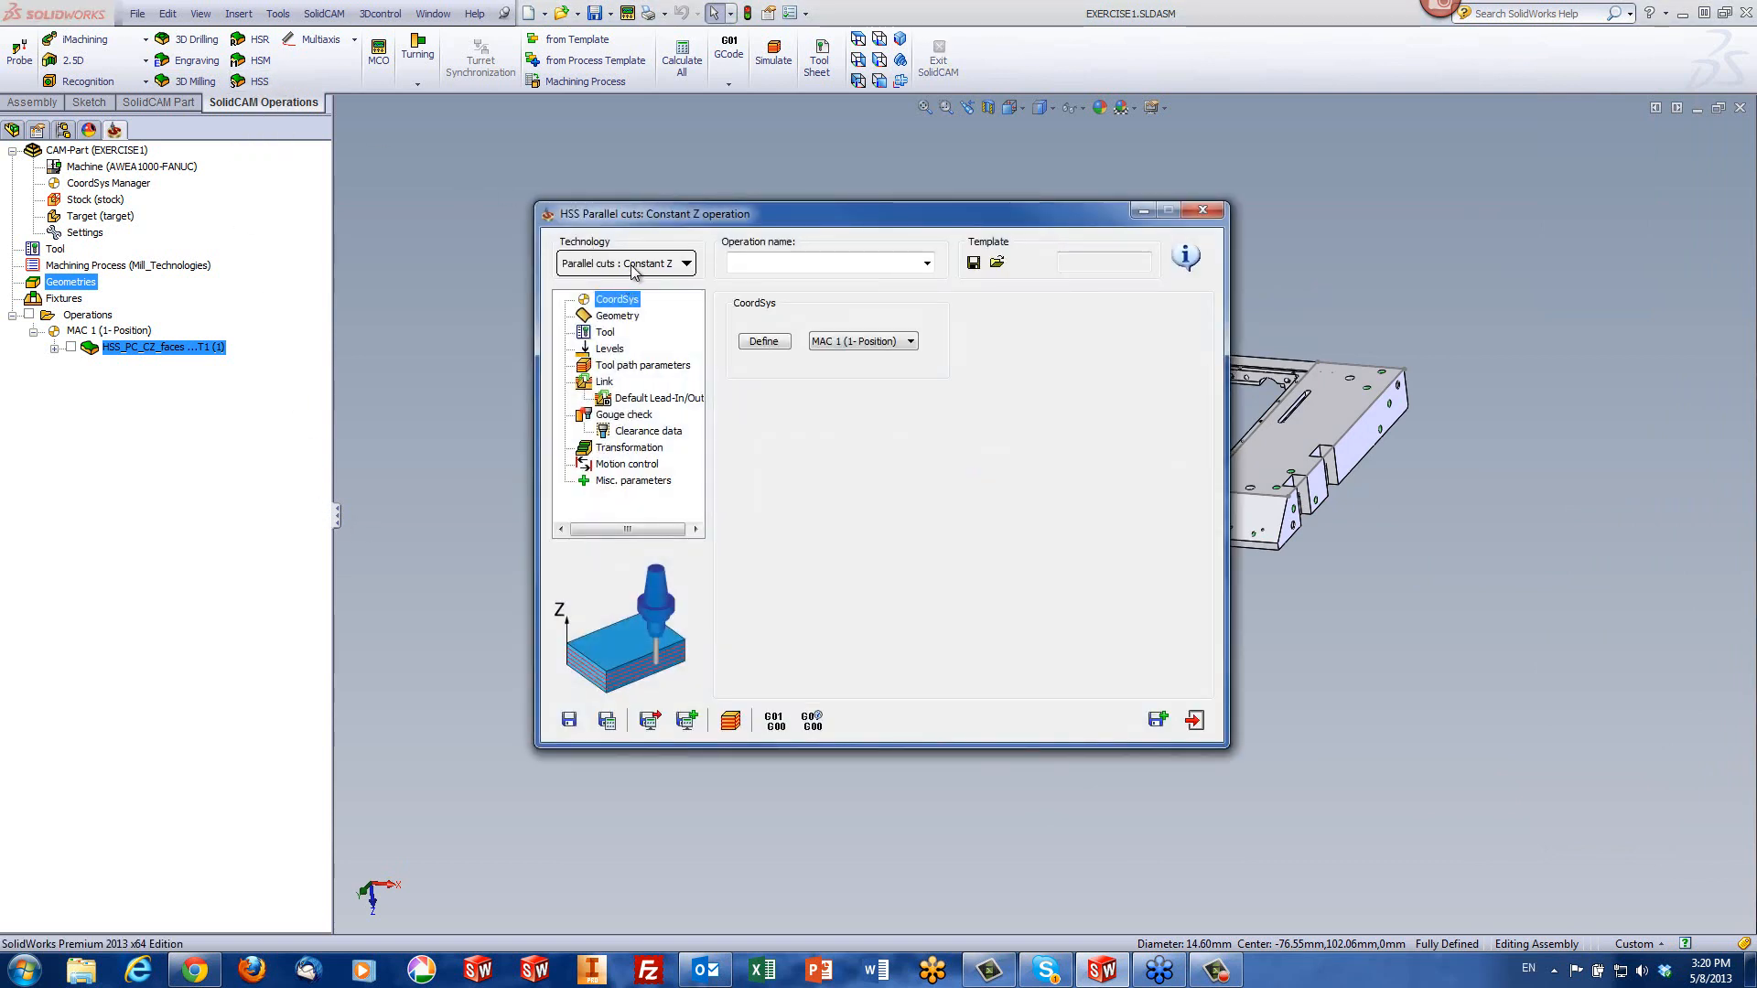
click(631, 267)
mouse_move(641, 293)
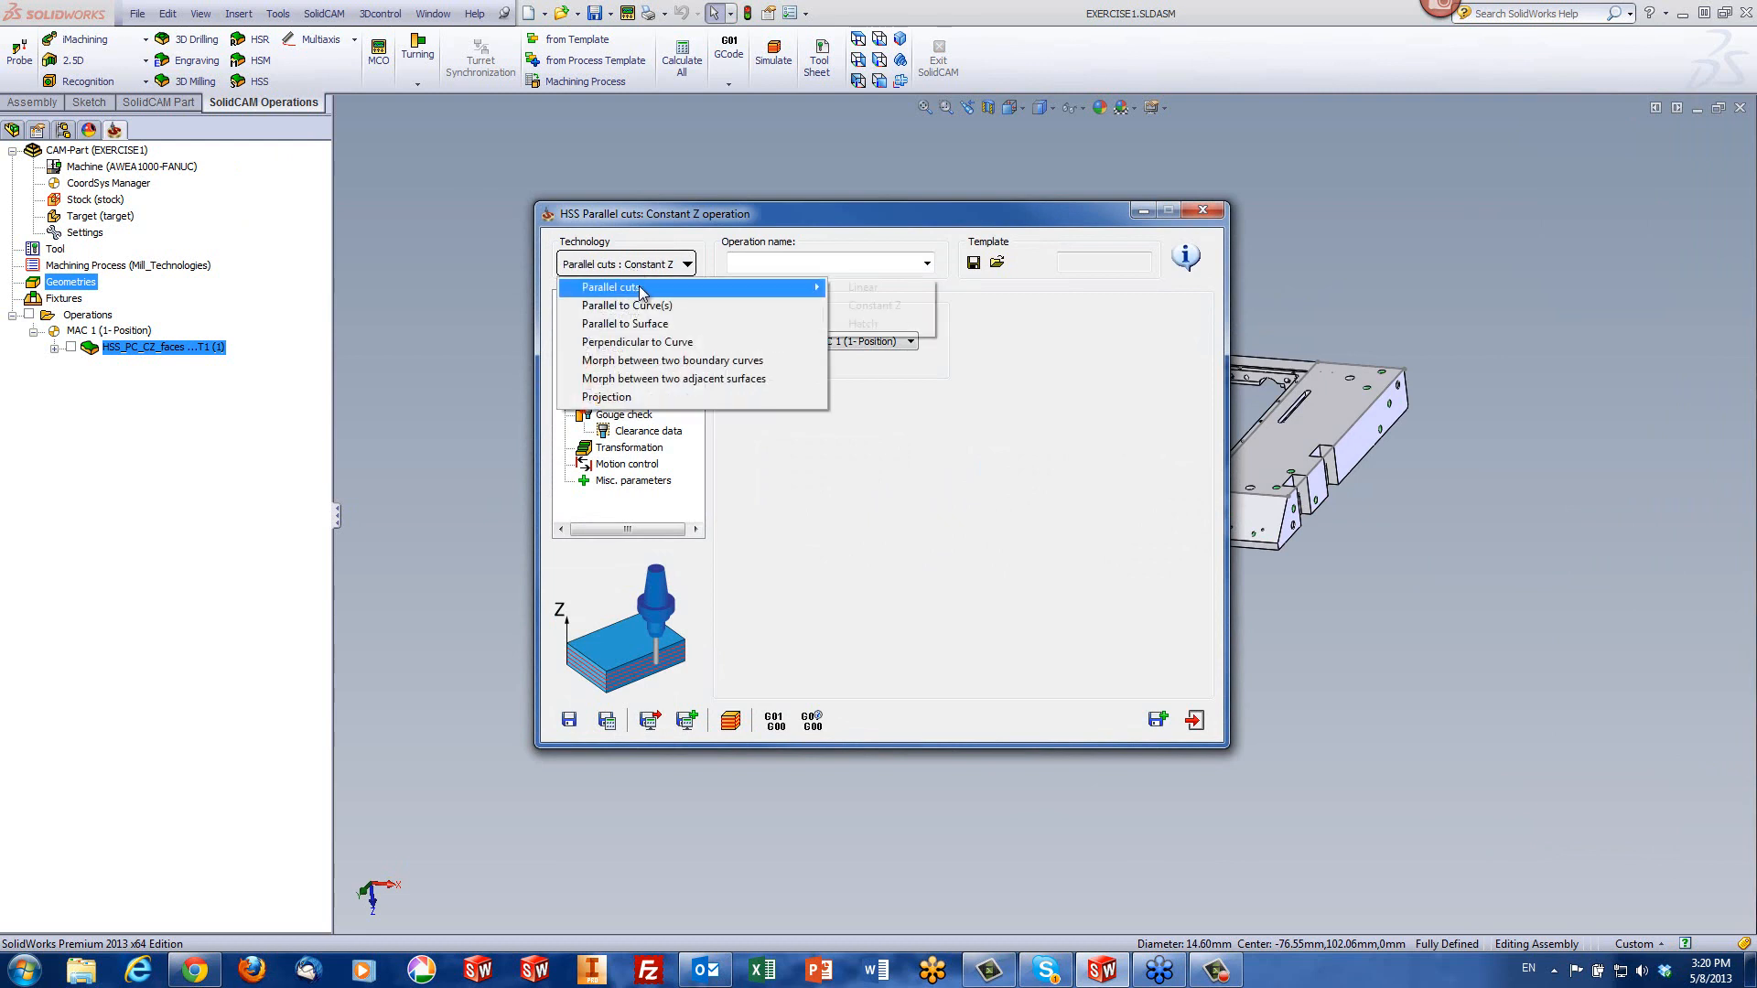
click(860, 288)
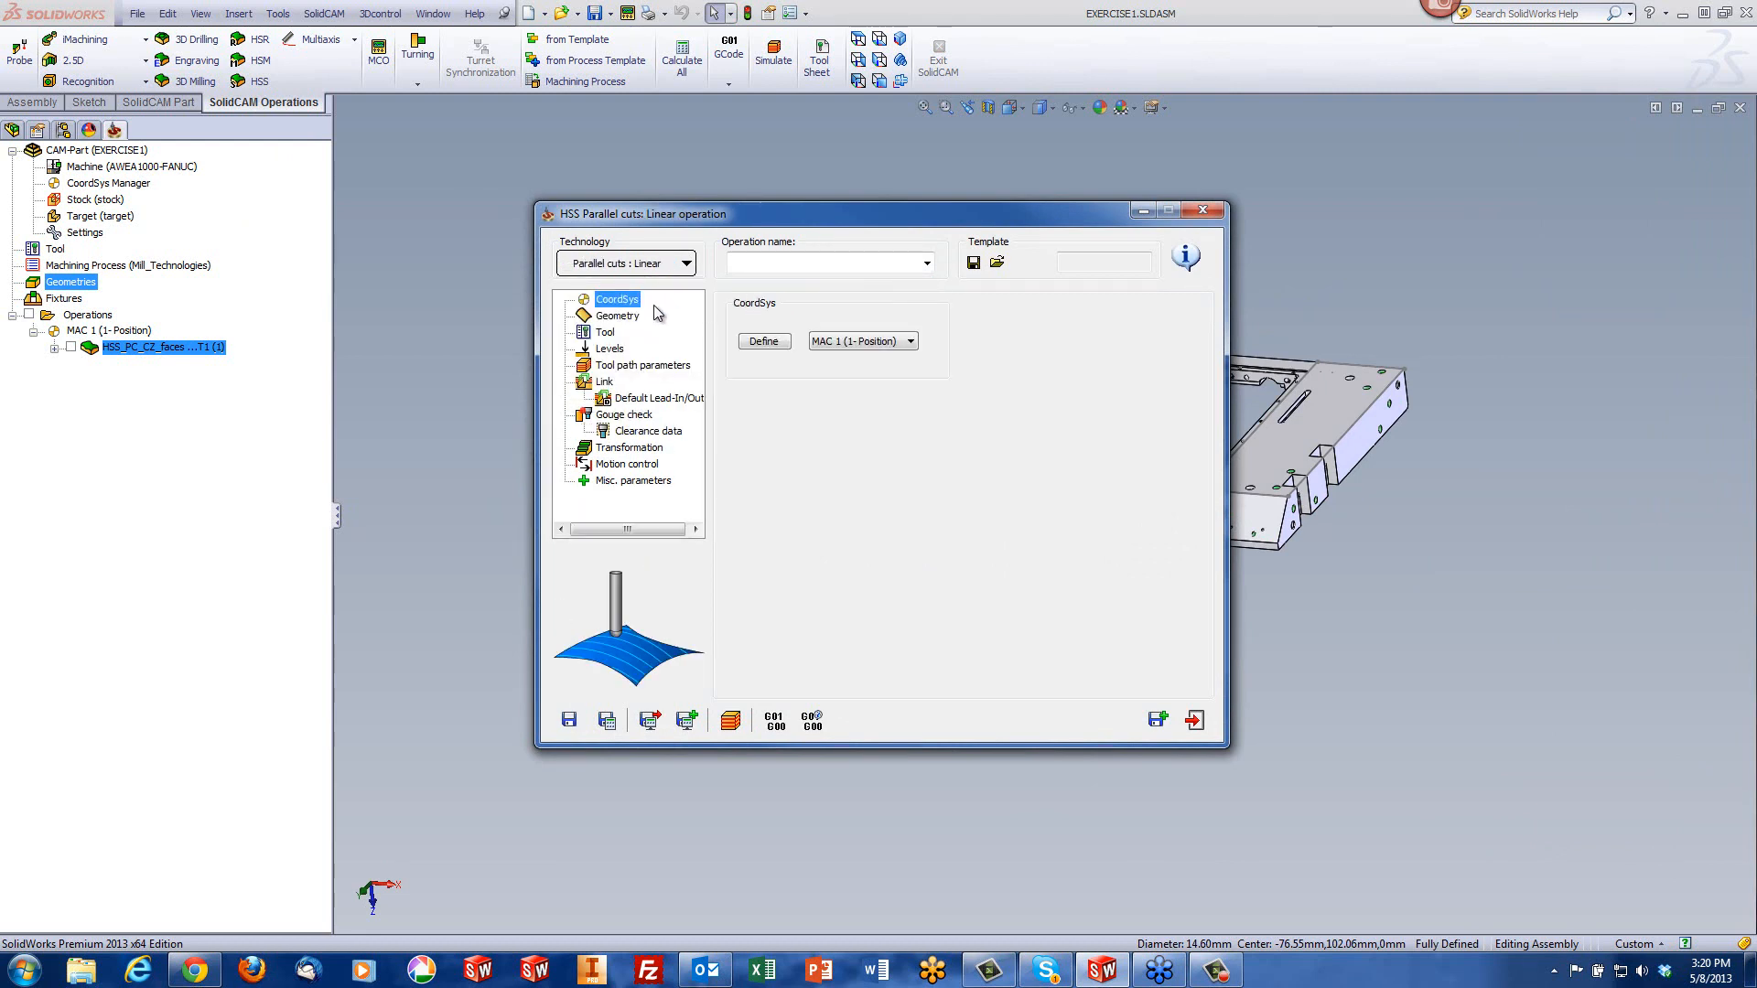
- Define a new drive surface geometry named faces1 from the frame's large flat upper face
click(619, 316)
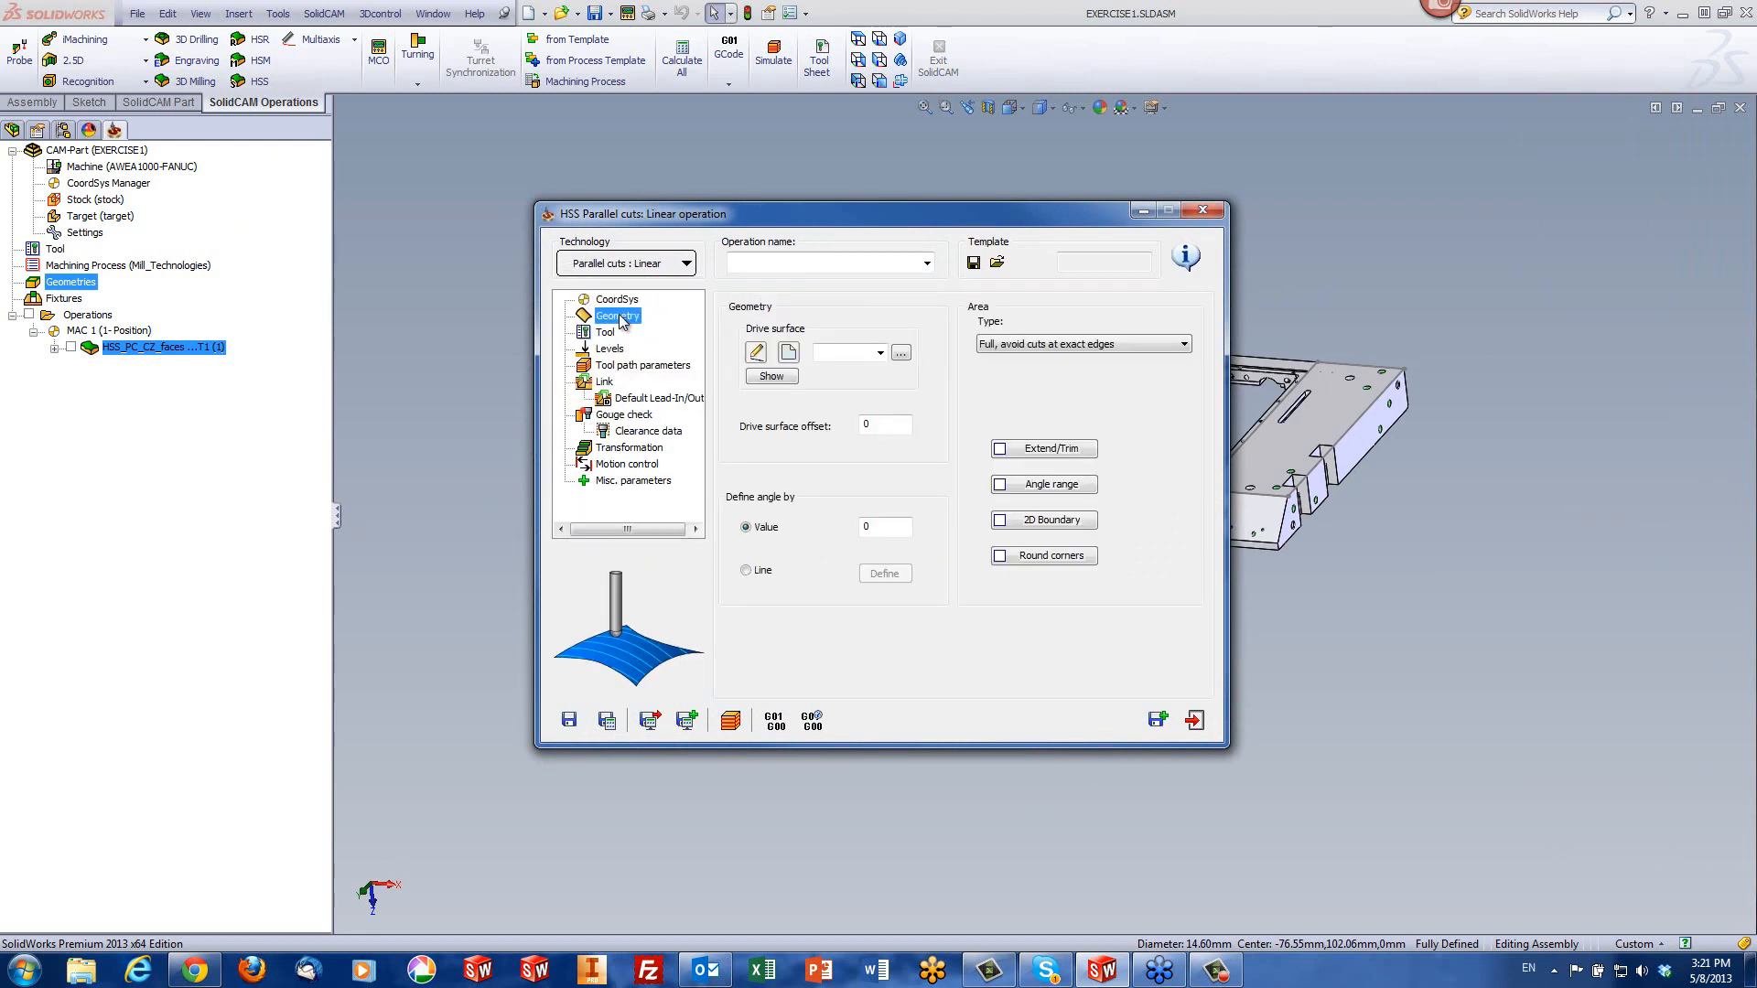
click(786, 356)
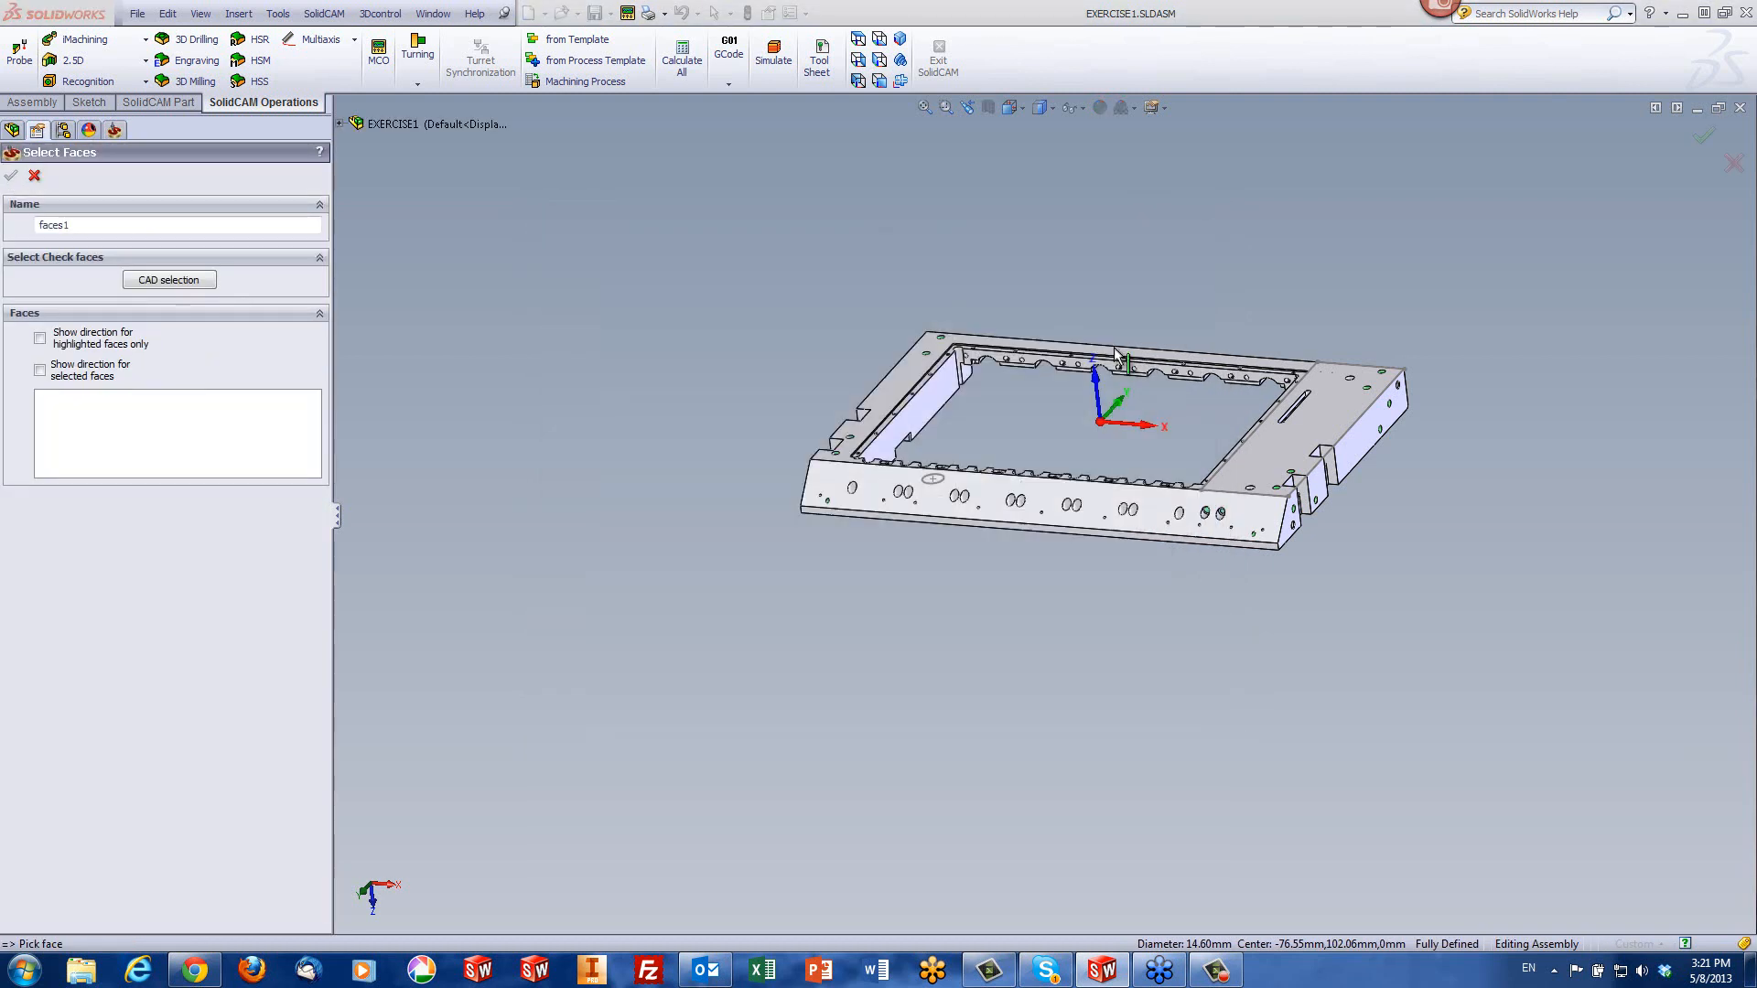
click(1115, 353)
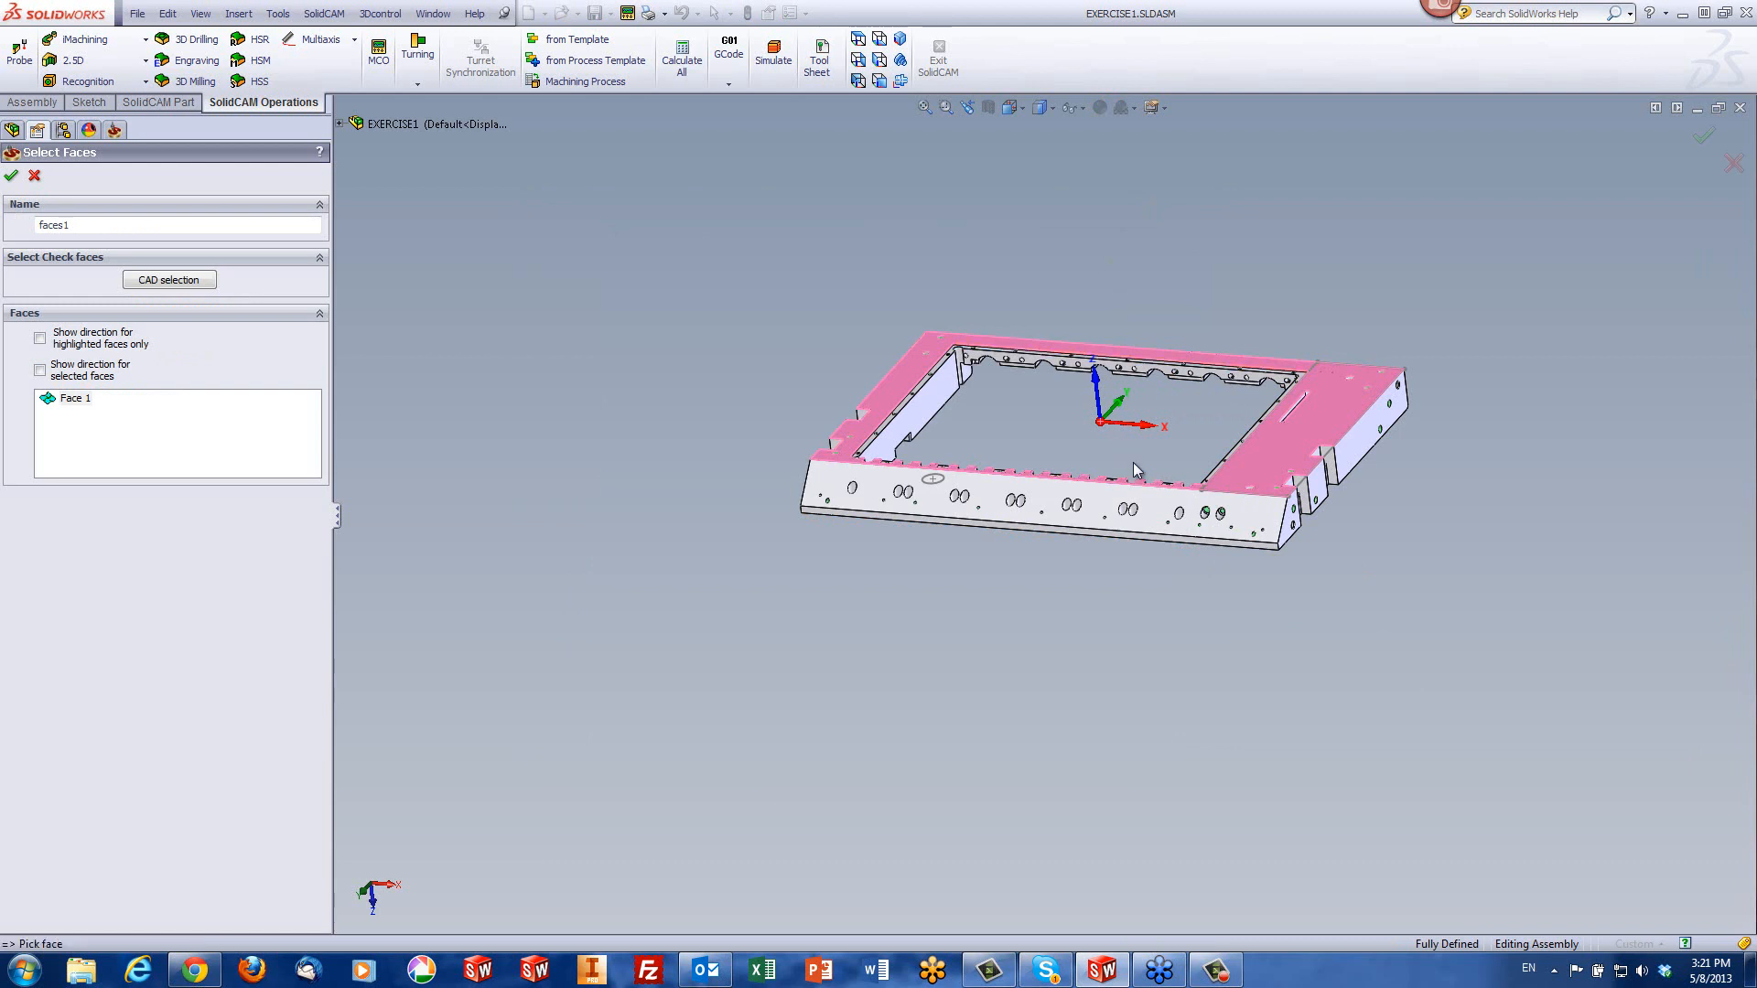
scroll(1139, 462, down, 4)
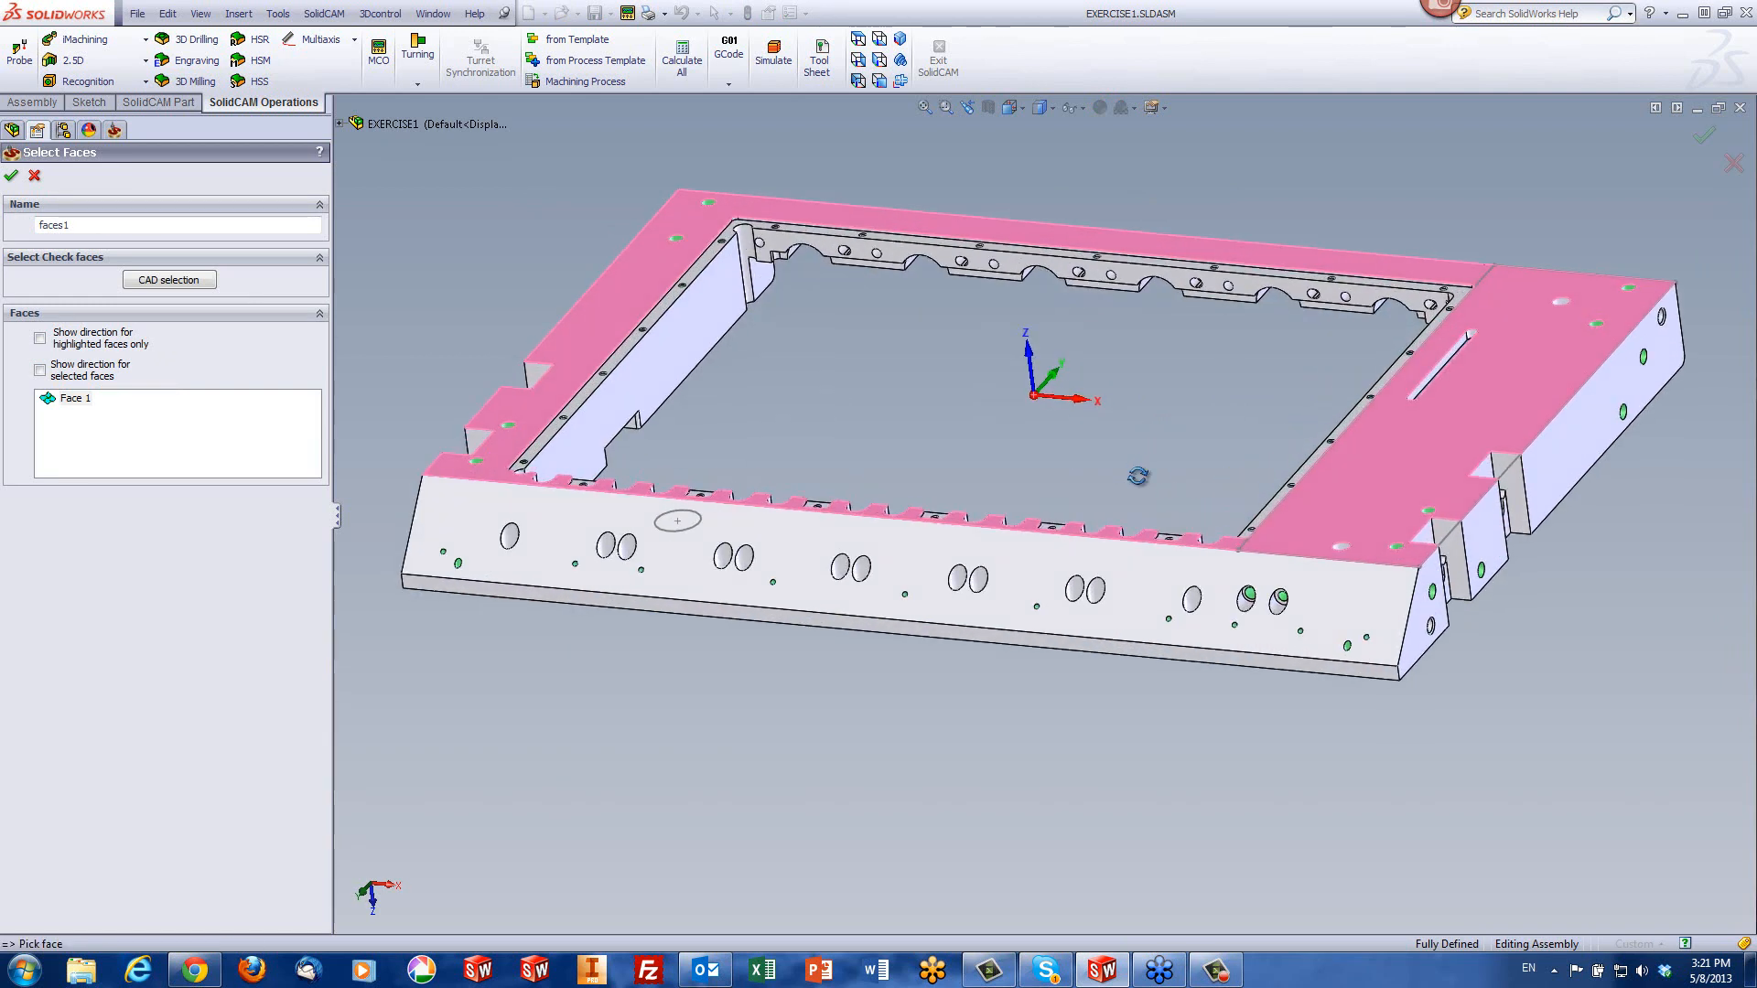
middle_drag(1138, 476, 1336, 536)
scroll(1382, 560, down, 5)
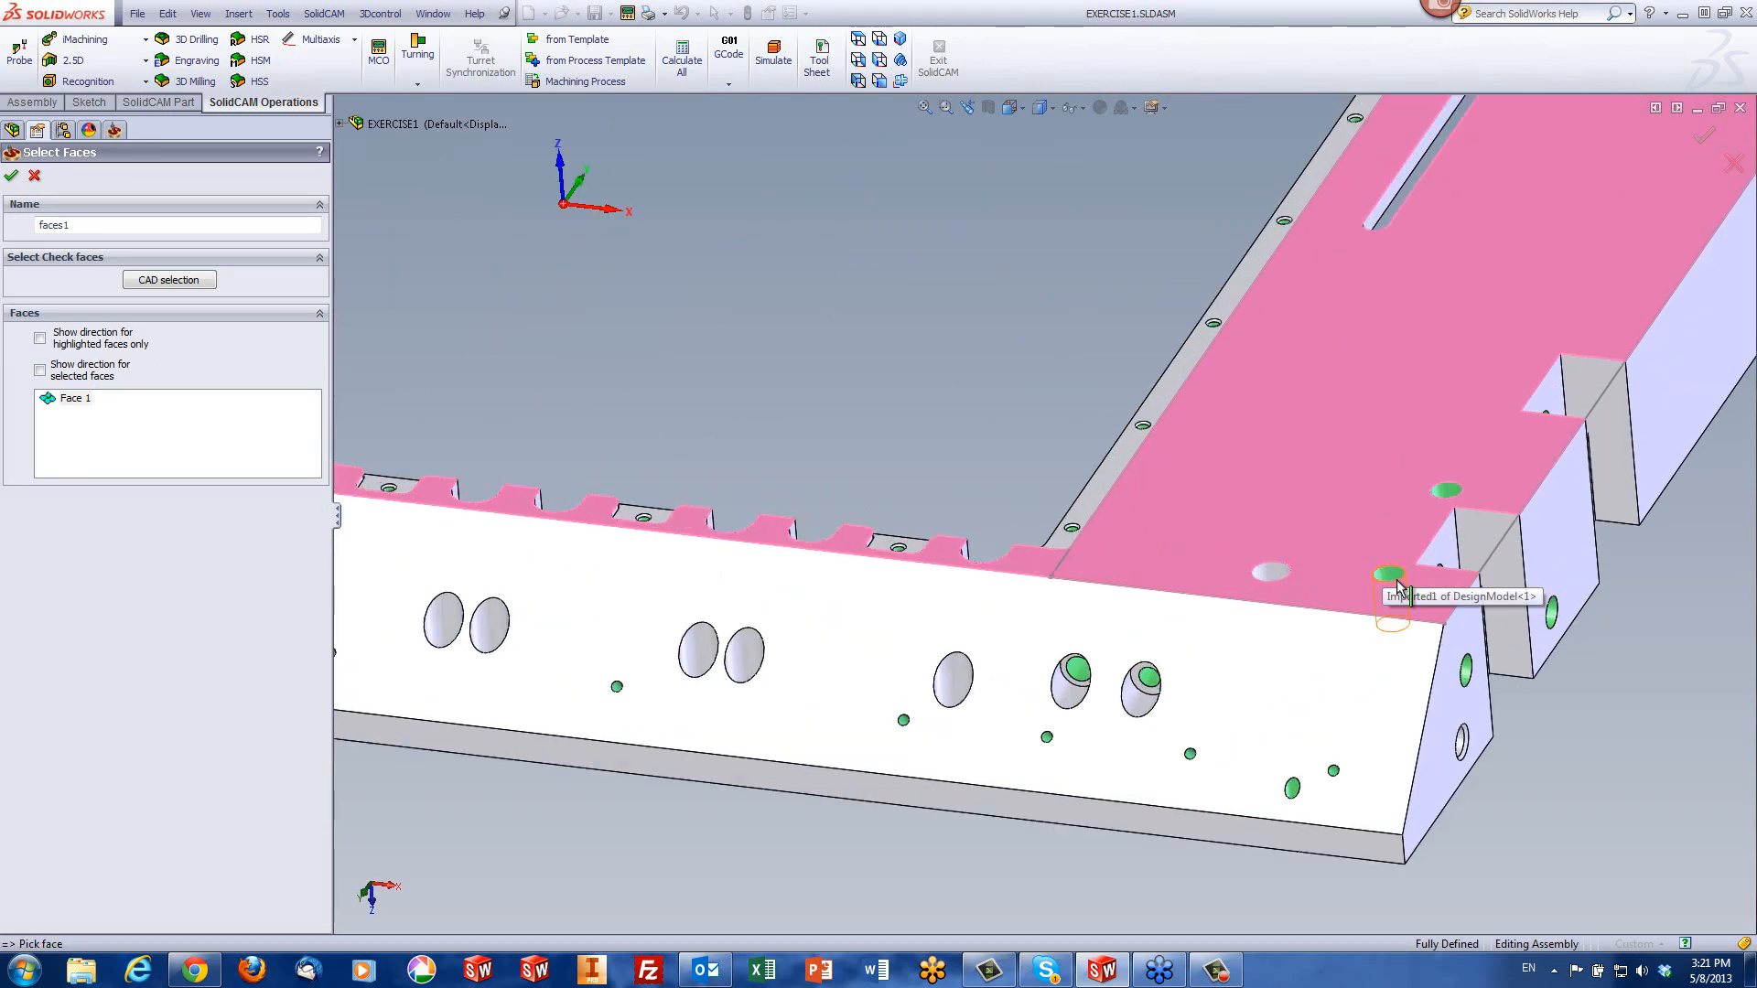
scroll(1261, 577, up, 5)
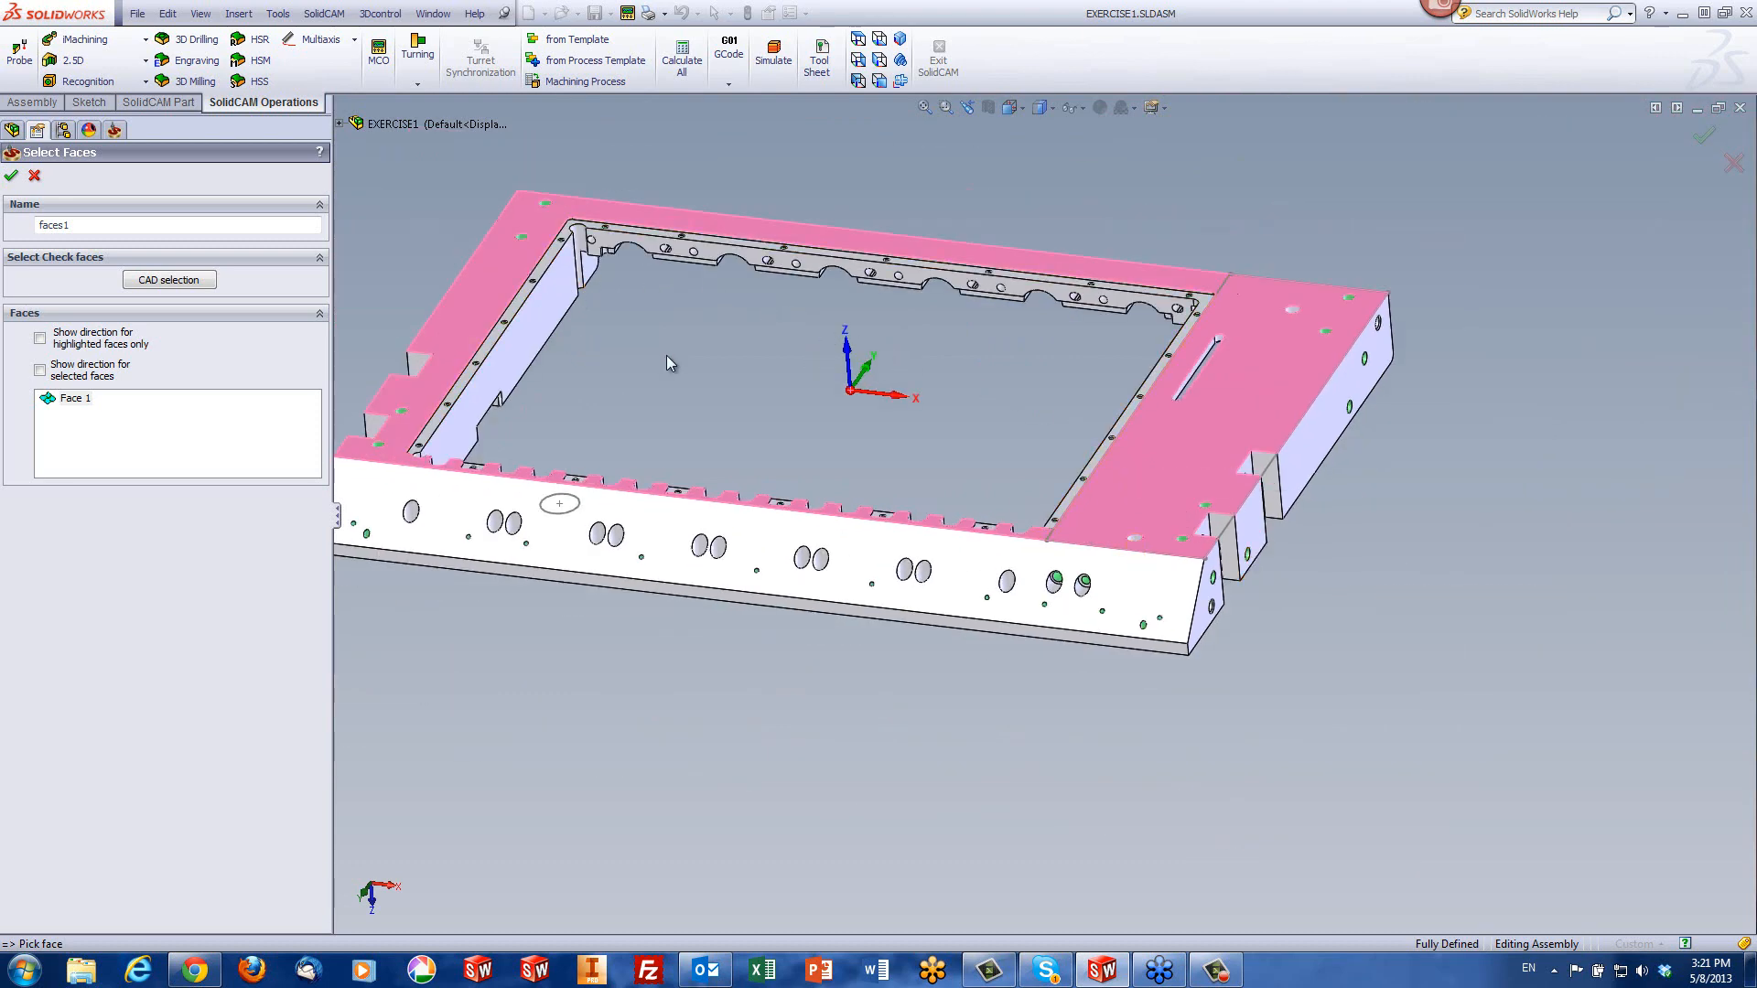
click(12, 177)
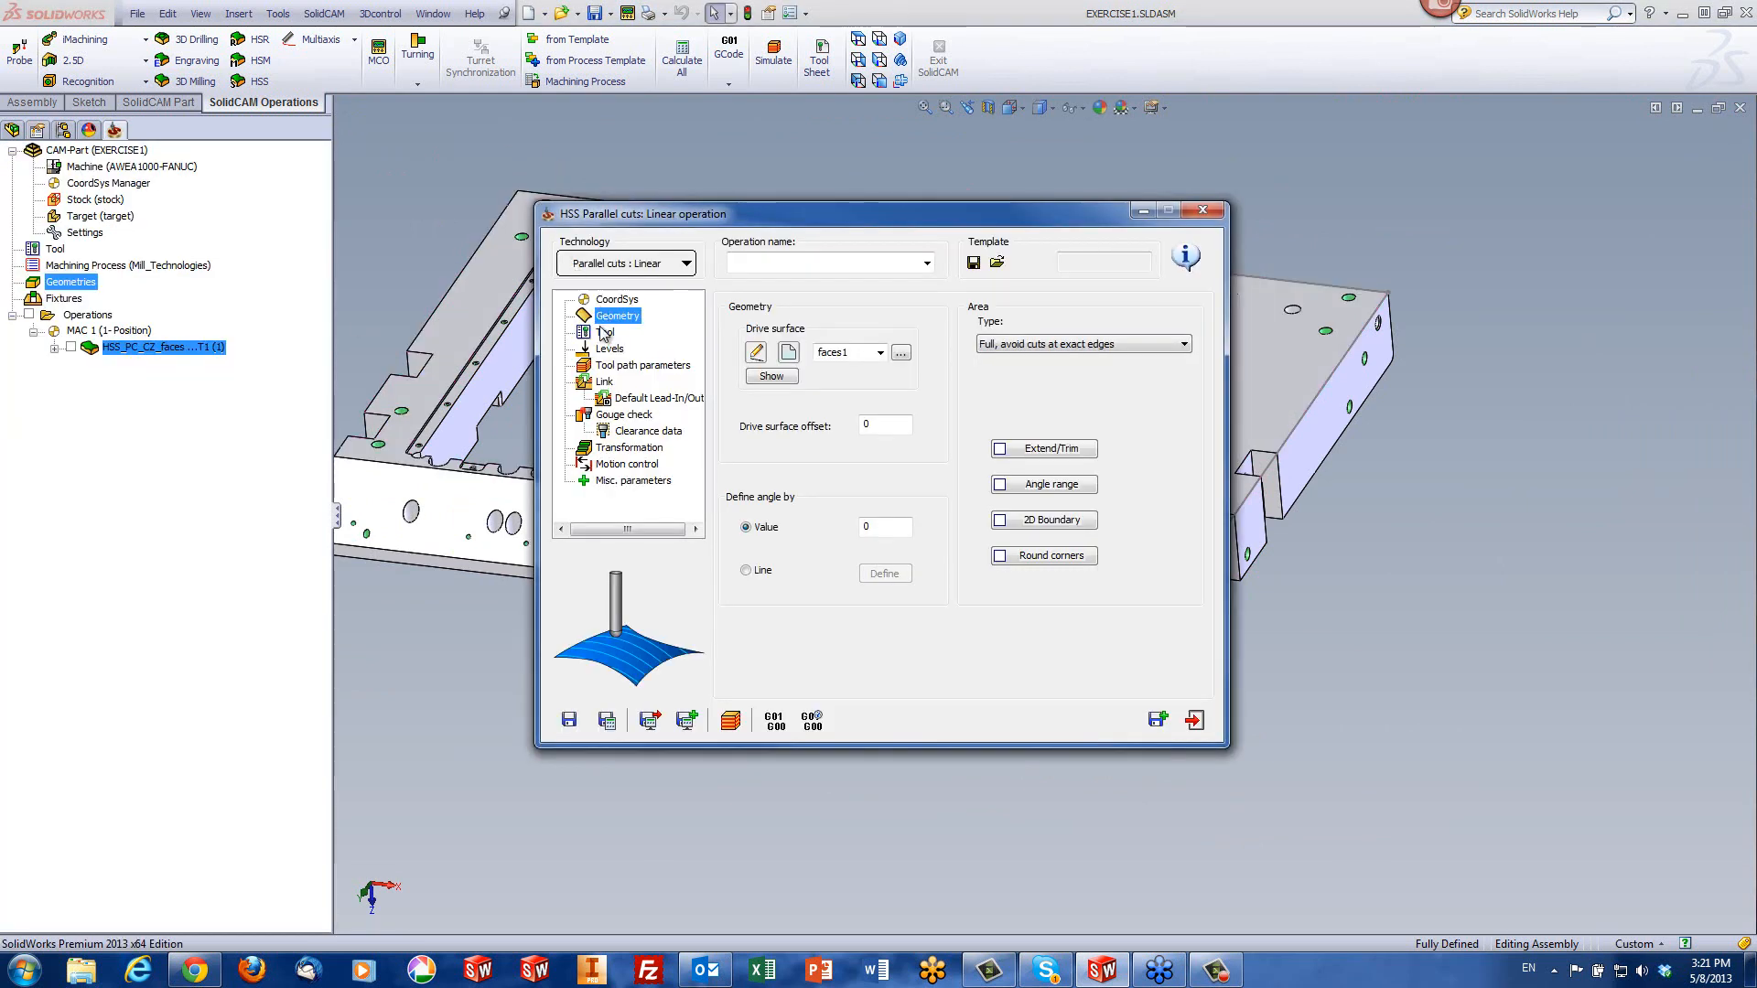
- Assign tool number 1, the 10 mm bull nose mill with 1 mm corner radius, to the Linear operation
click(604, 333)
click(822, 515)
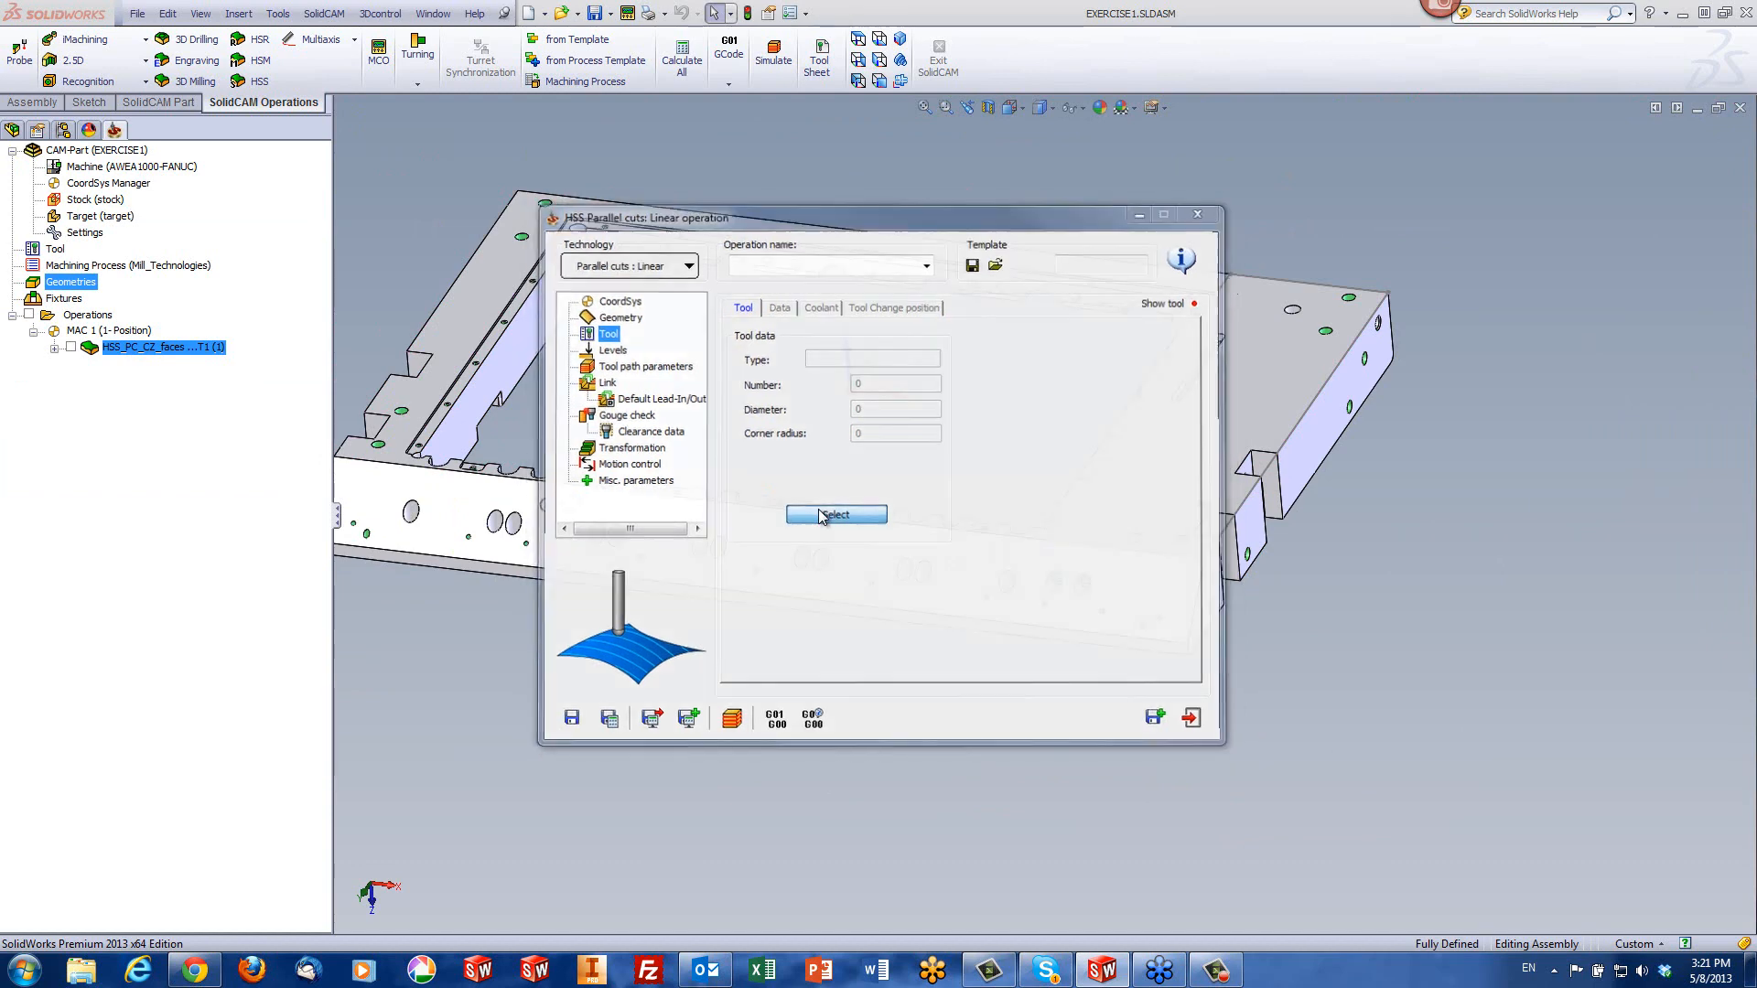
click(549, 295)
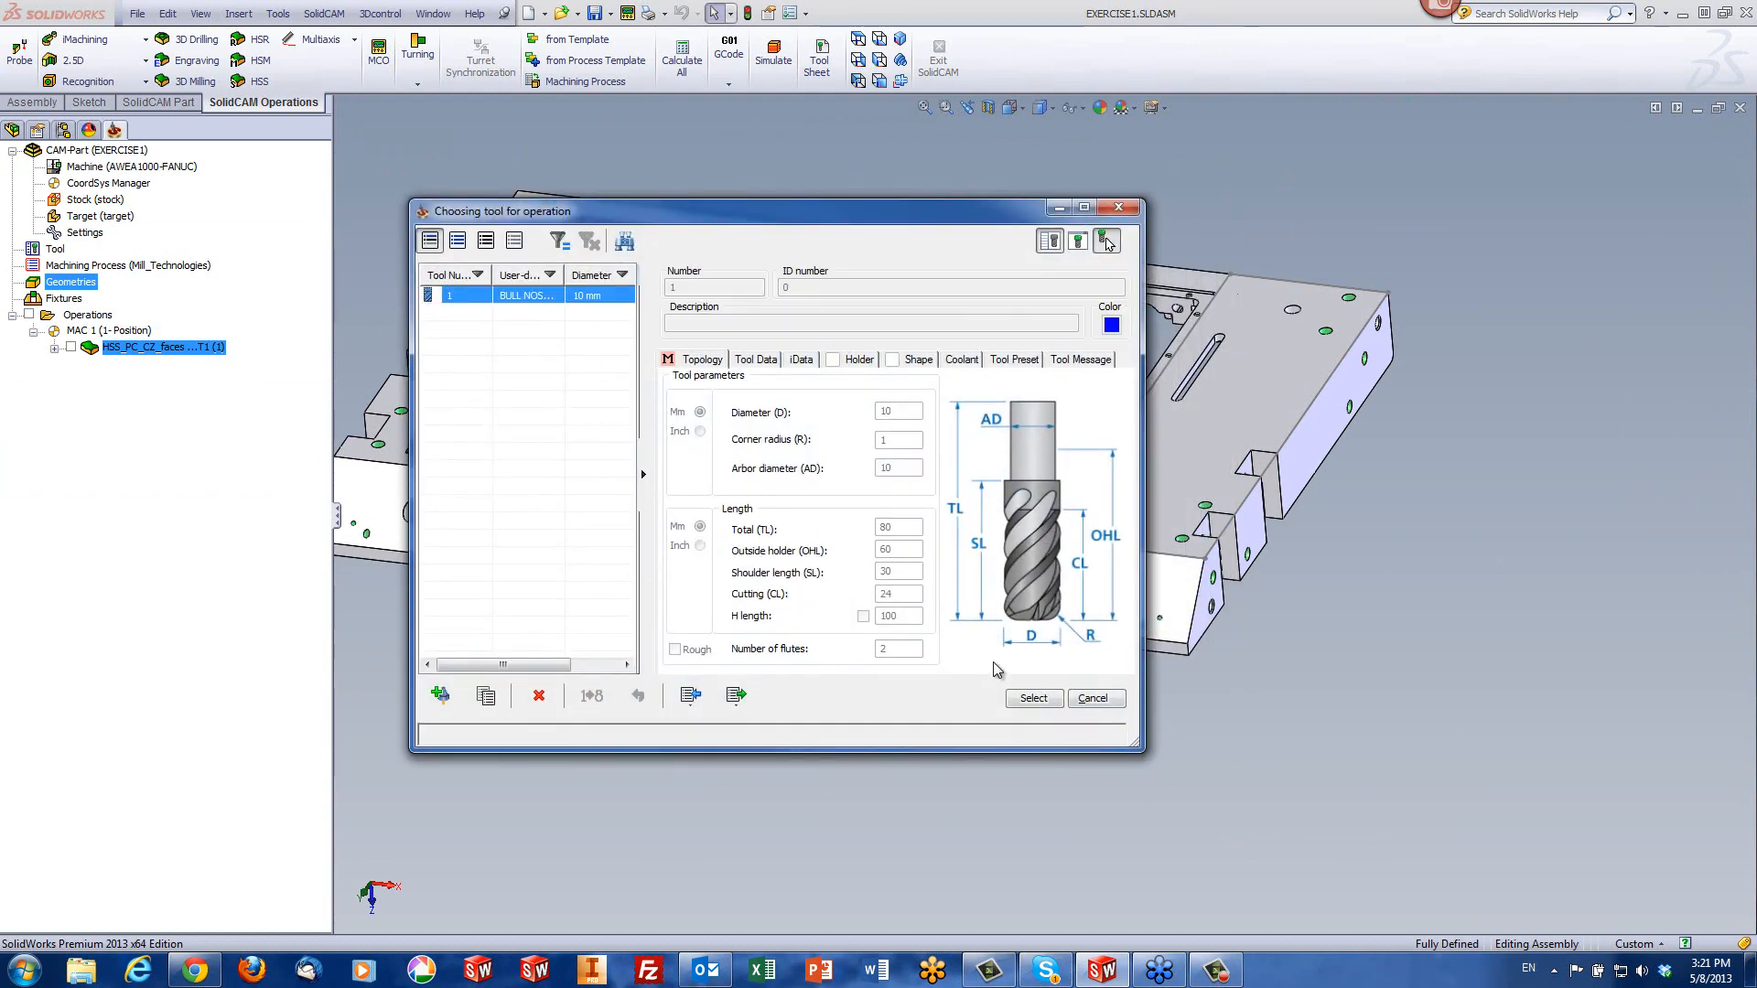
click(1018, 700)
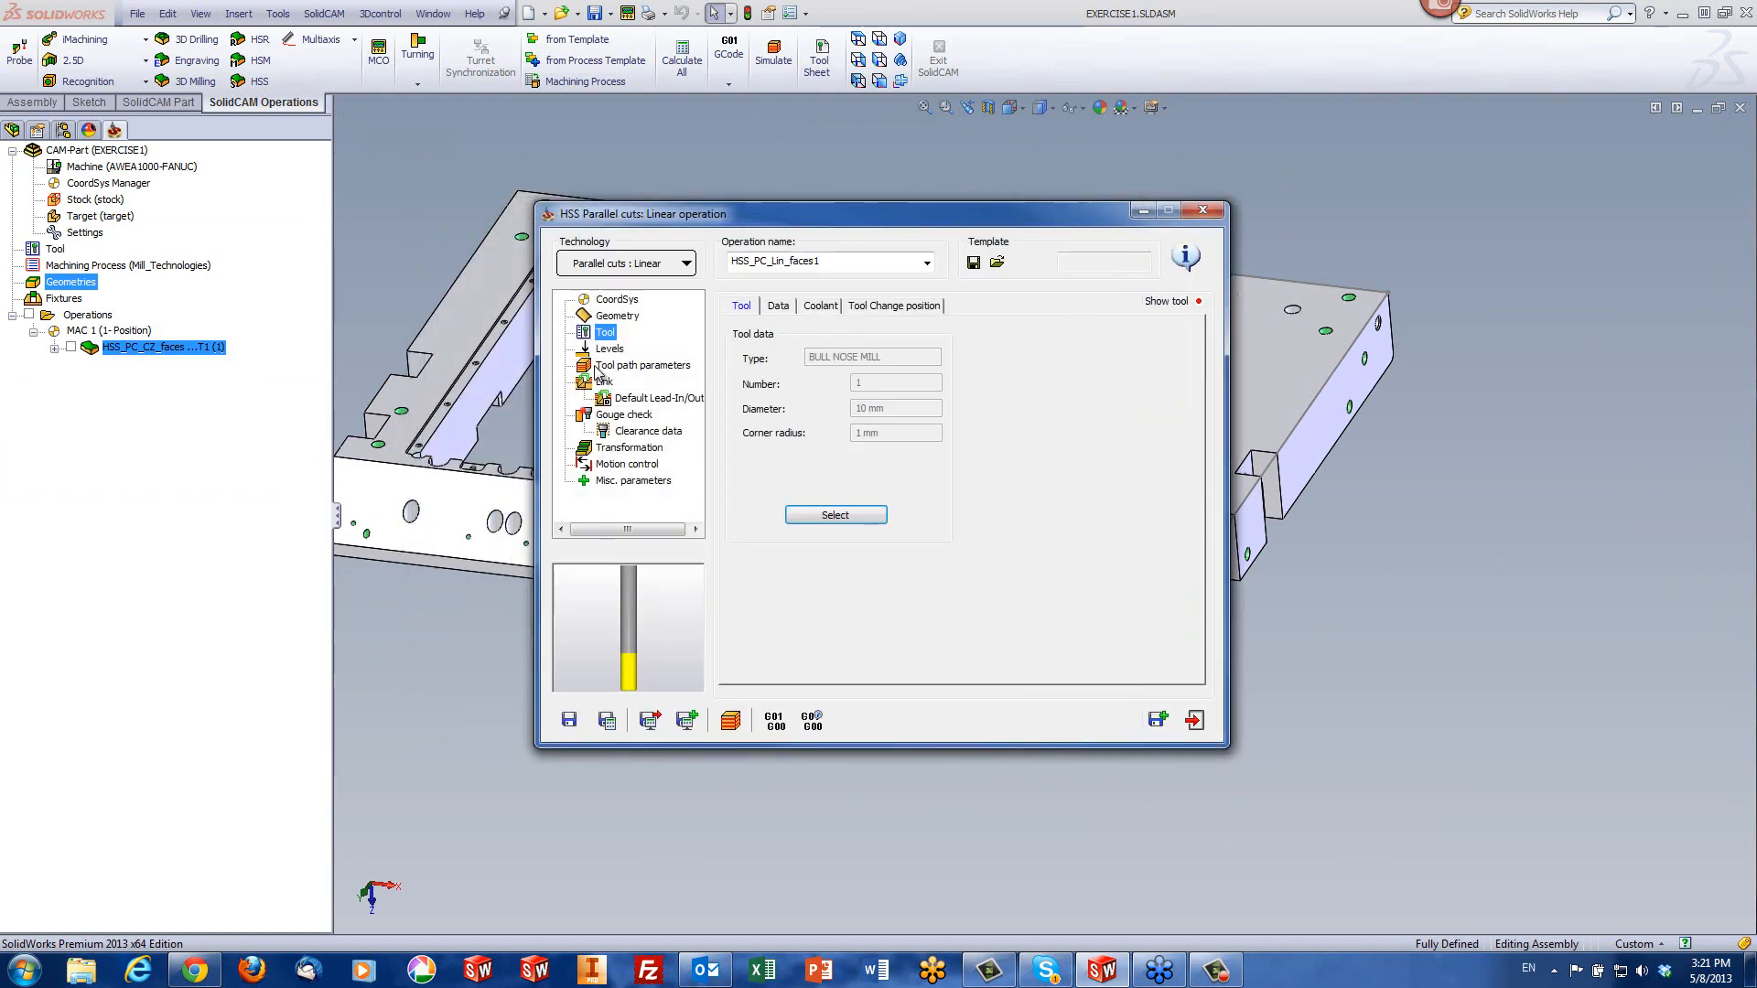
- Check the Linear operation's levels and tool path parameters, and calculate and simulate it in Host CAD
click(609, 348)
click(631, 365)
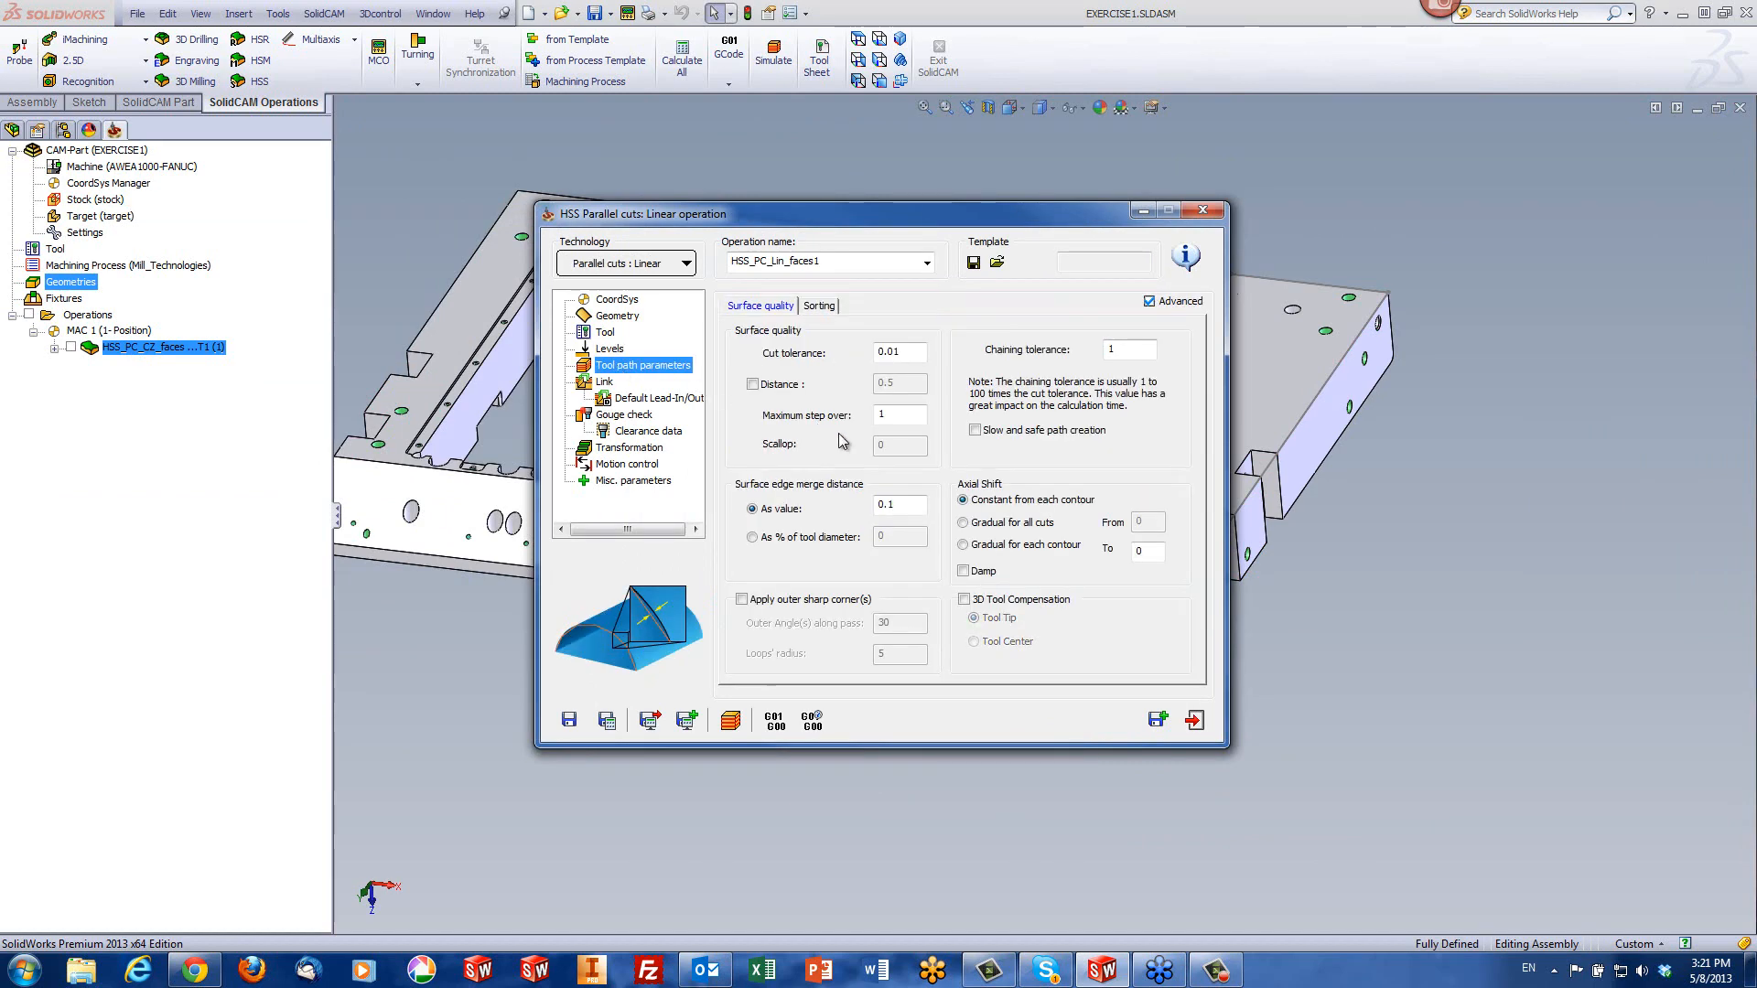
click(731, 721)
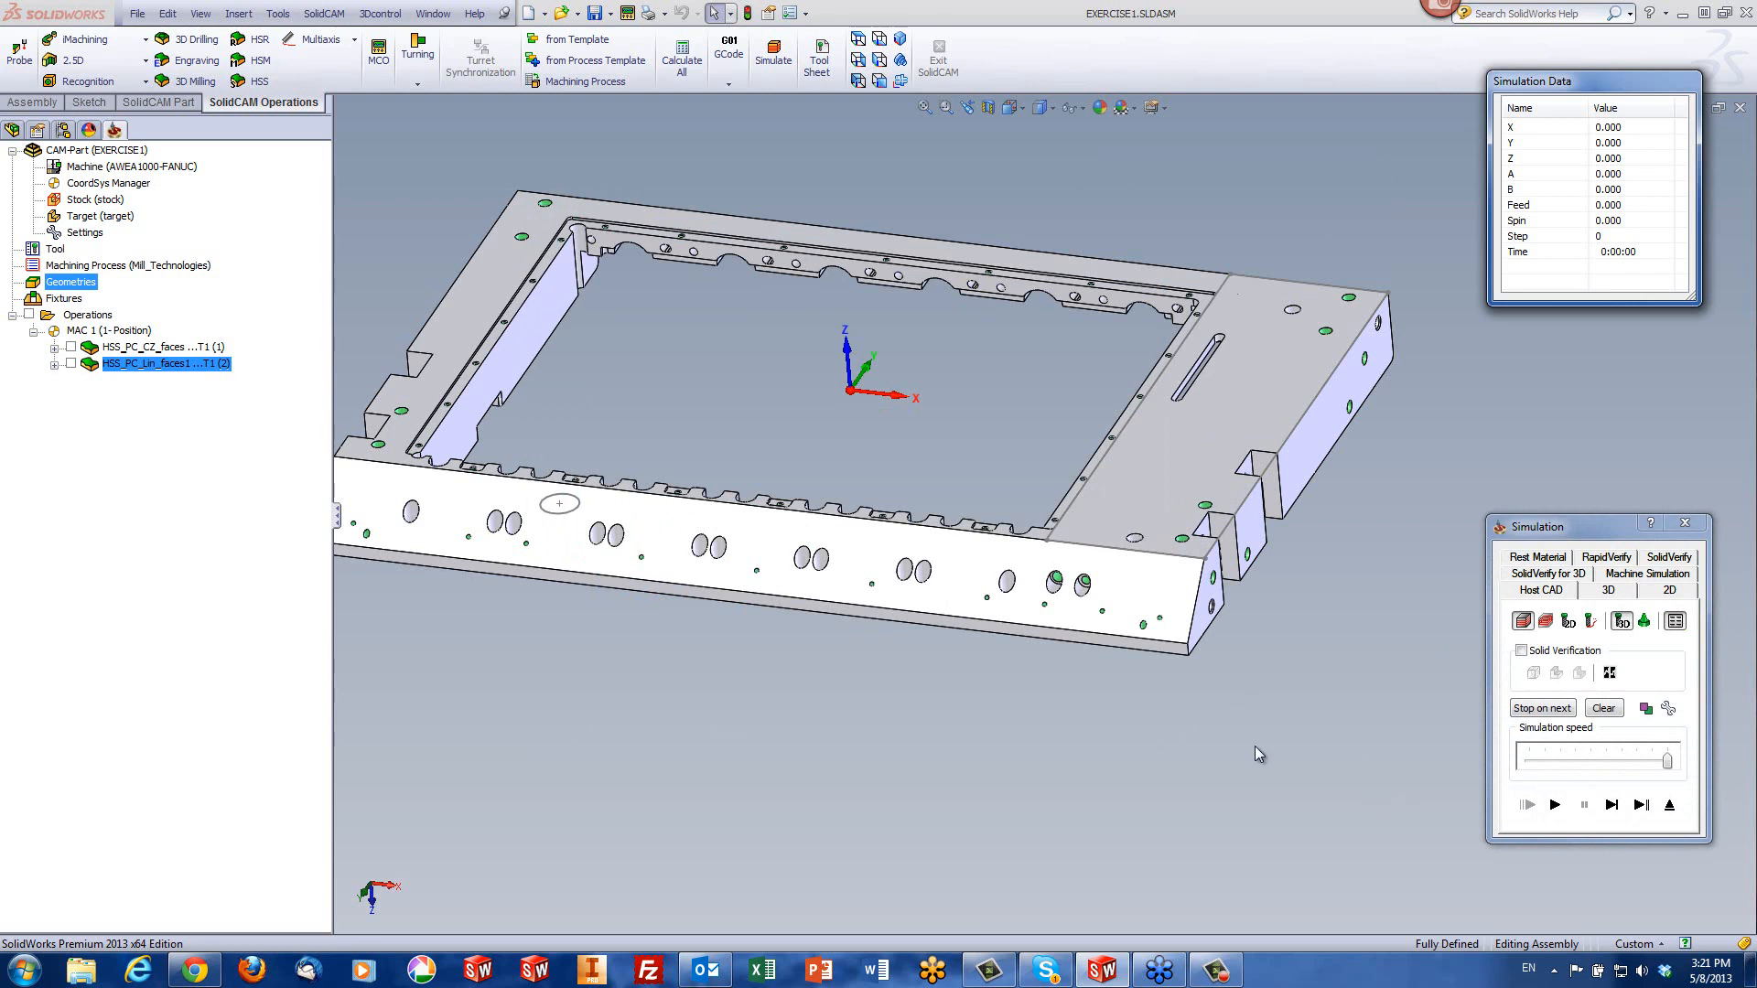
click(1555, 805)
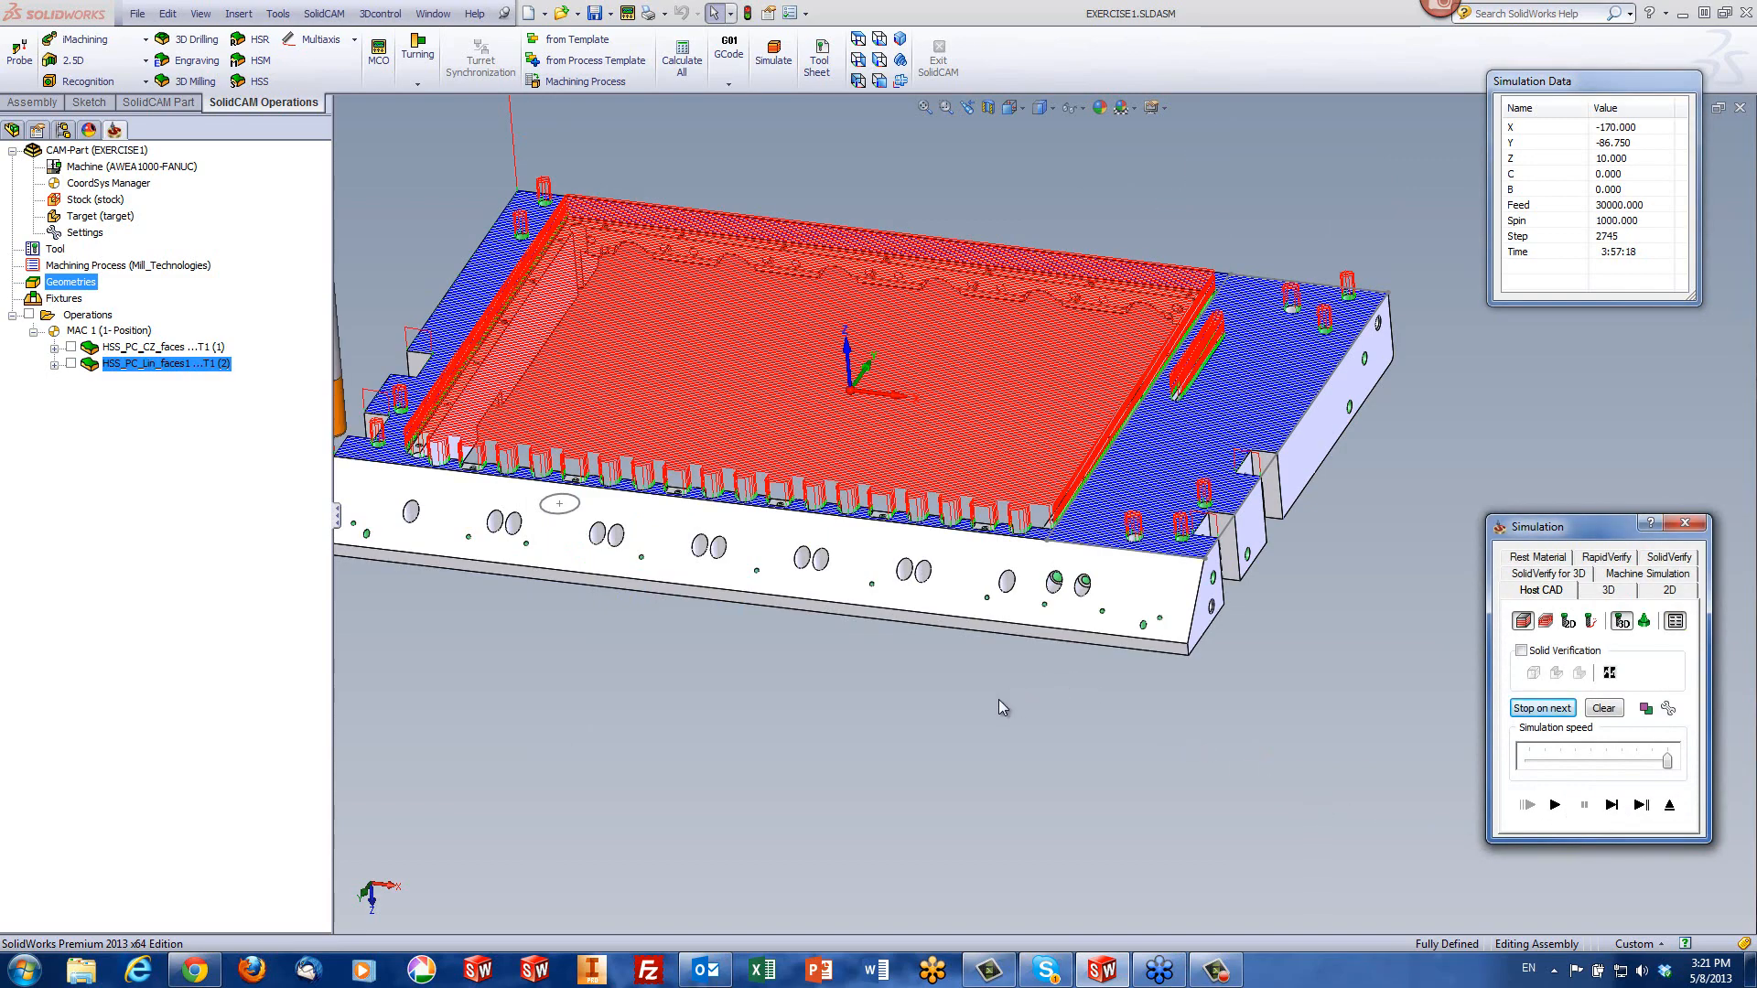
- Examine the simulated linear passes and the retract moves over the frame's opening, slot, holes and notches, and leave the simulation
middle_drag(997, 699, 924, 302)
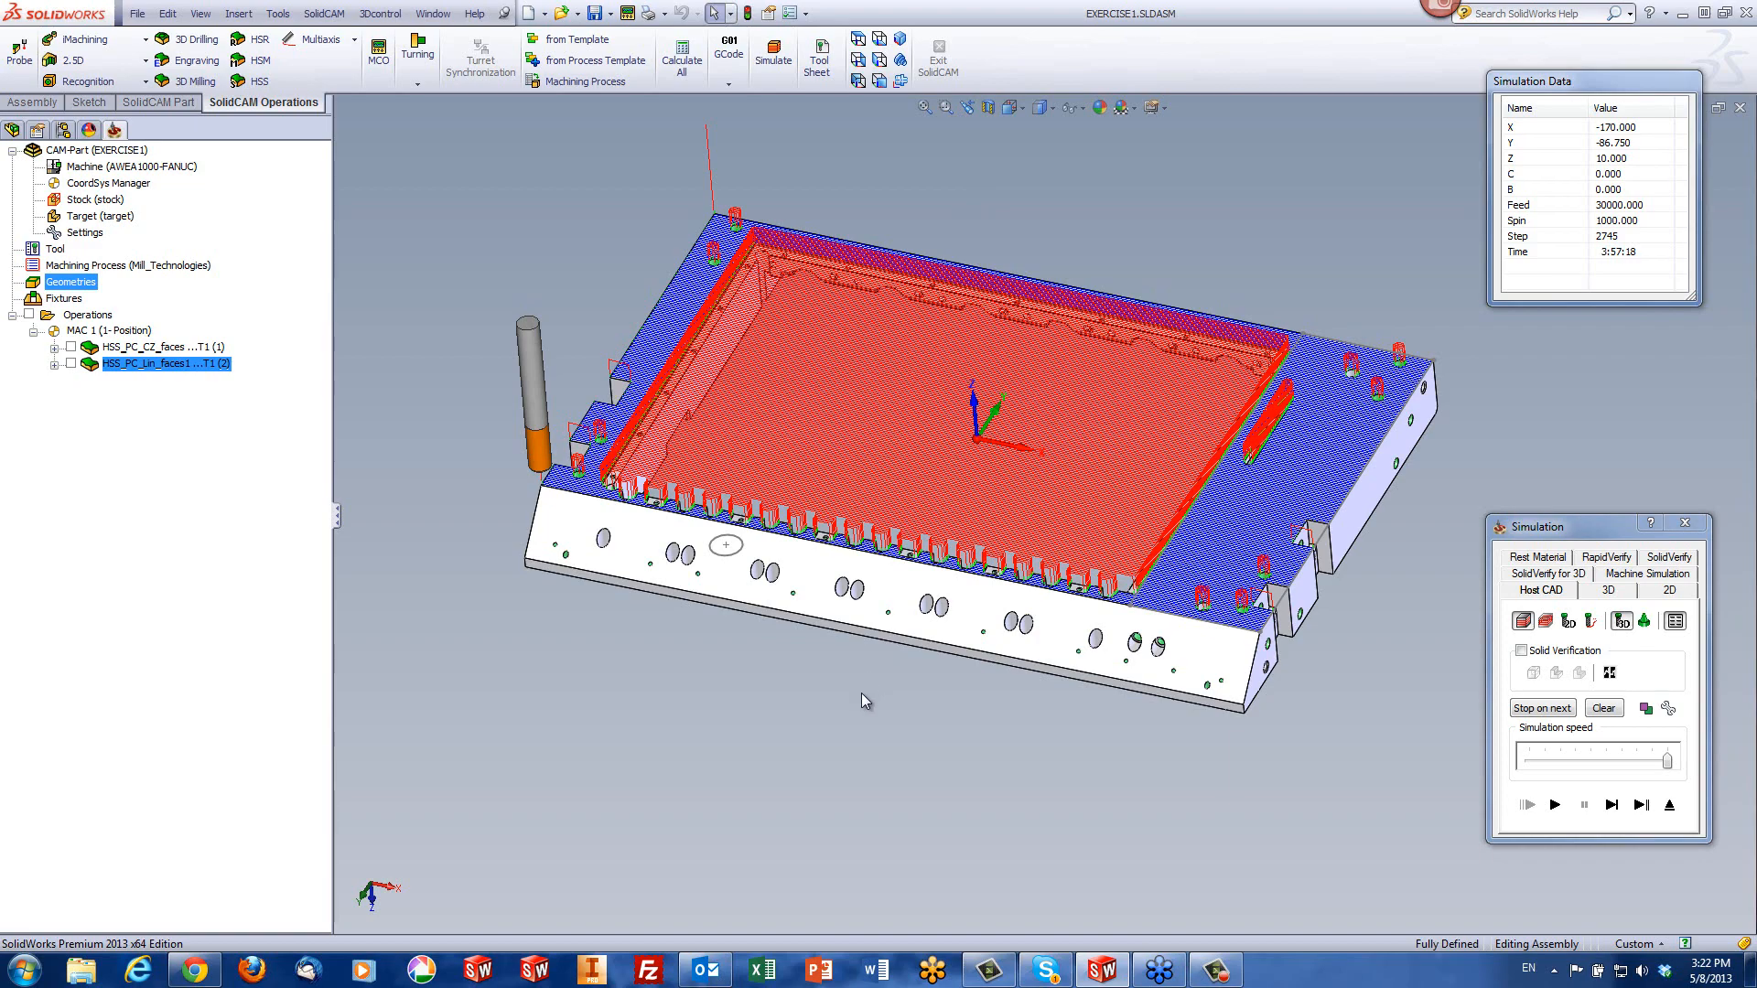
scroll(1025, 523, down, 2)
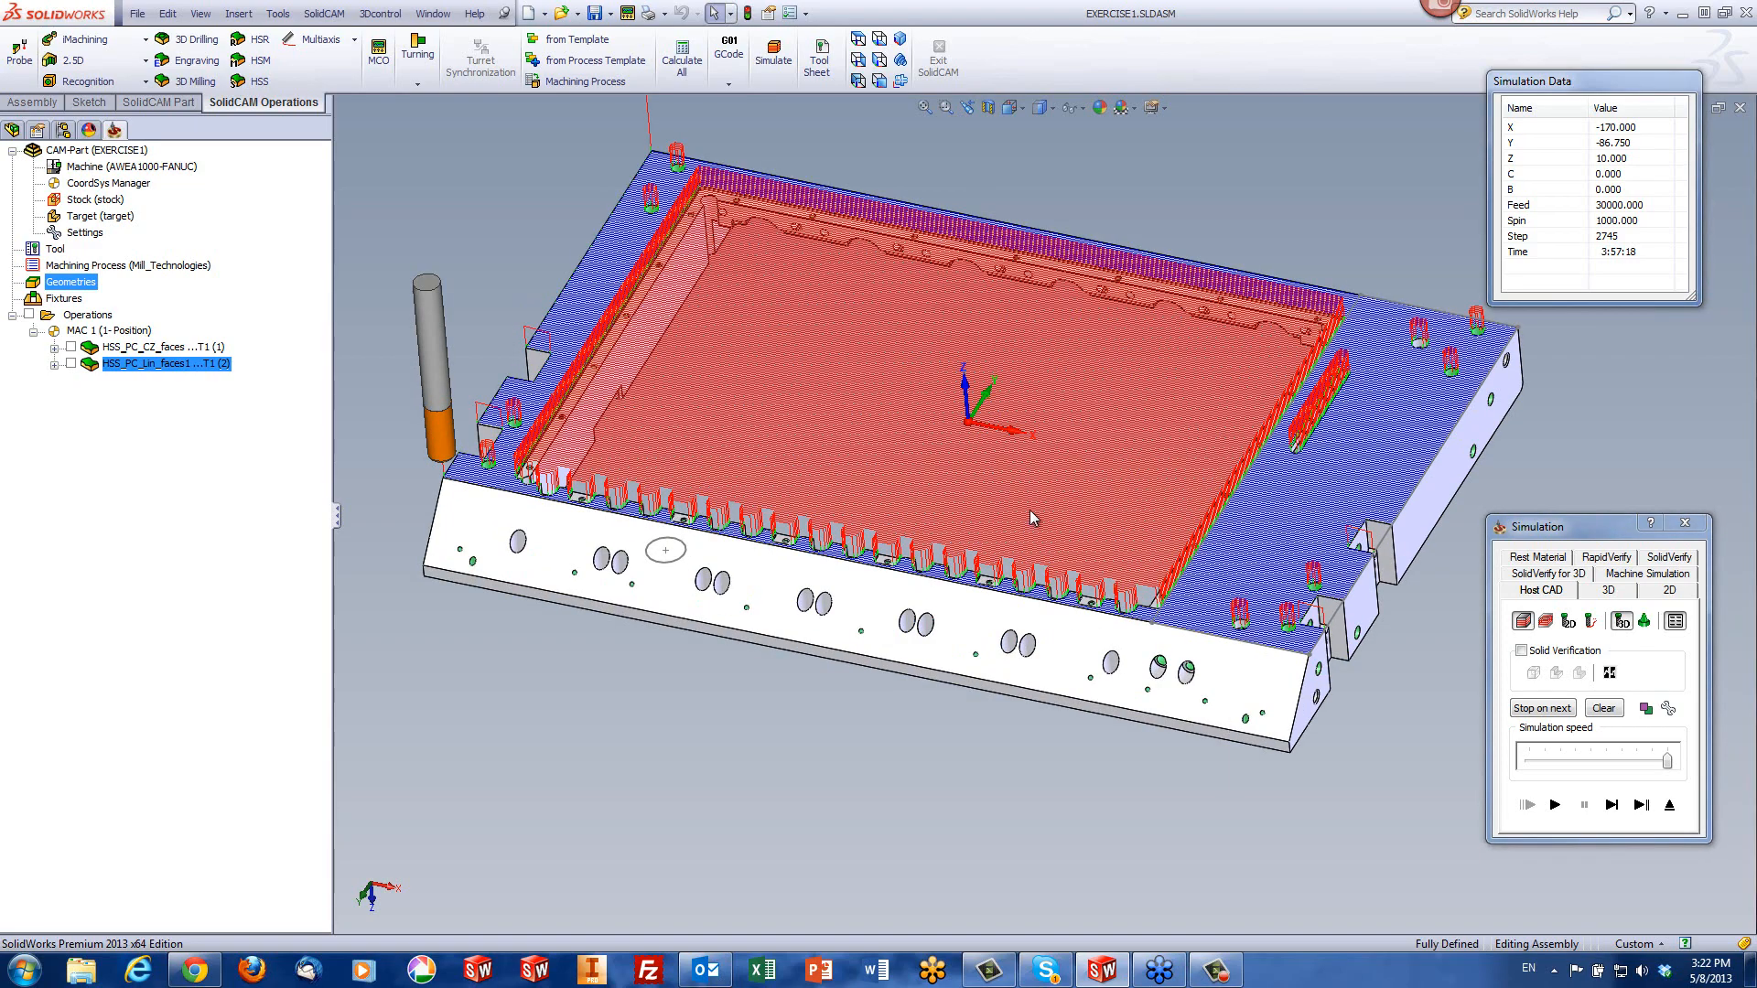
middle_drag(1030, 508, 1012, 432)
scroll(1272, 560, down, 3)
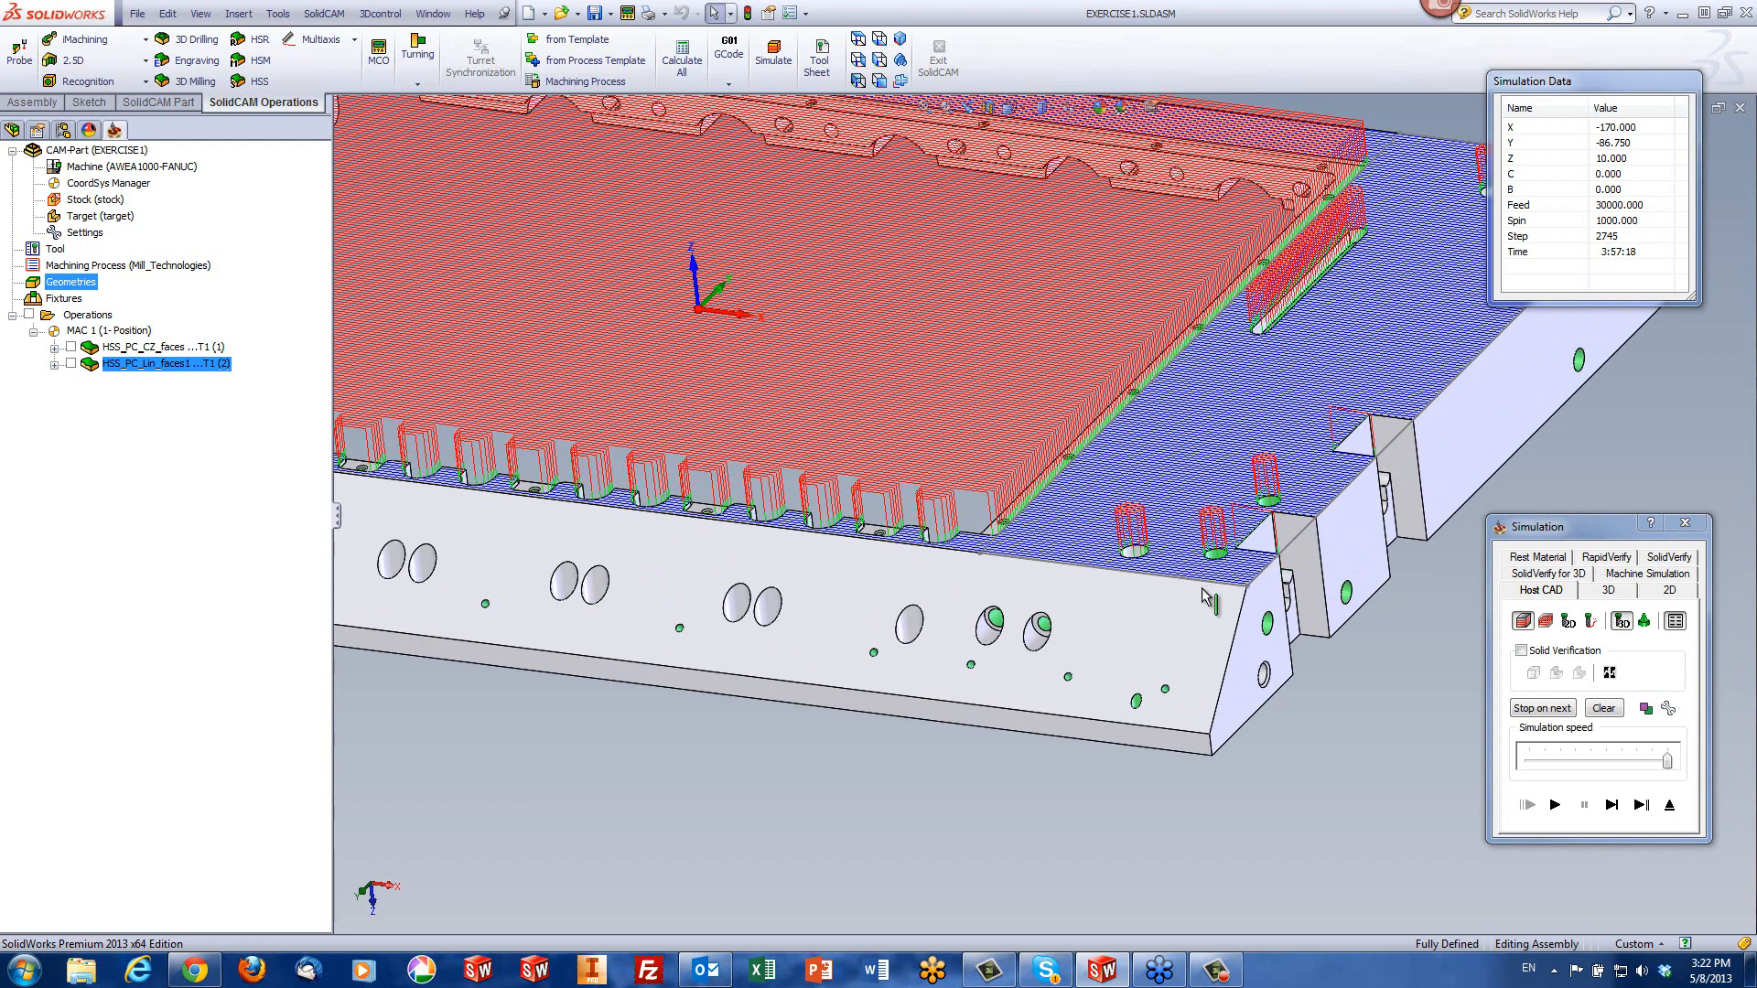
scroll(1117, 595, down, 3)
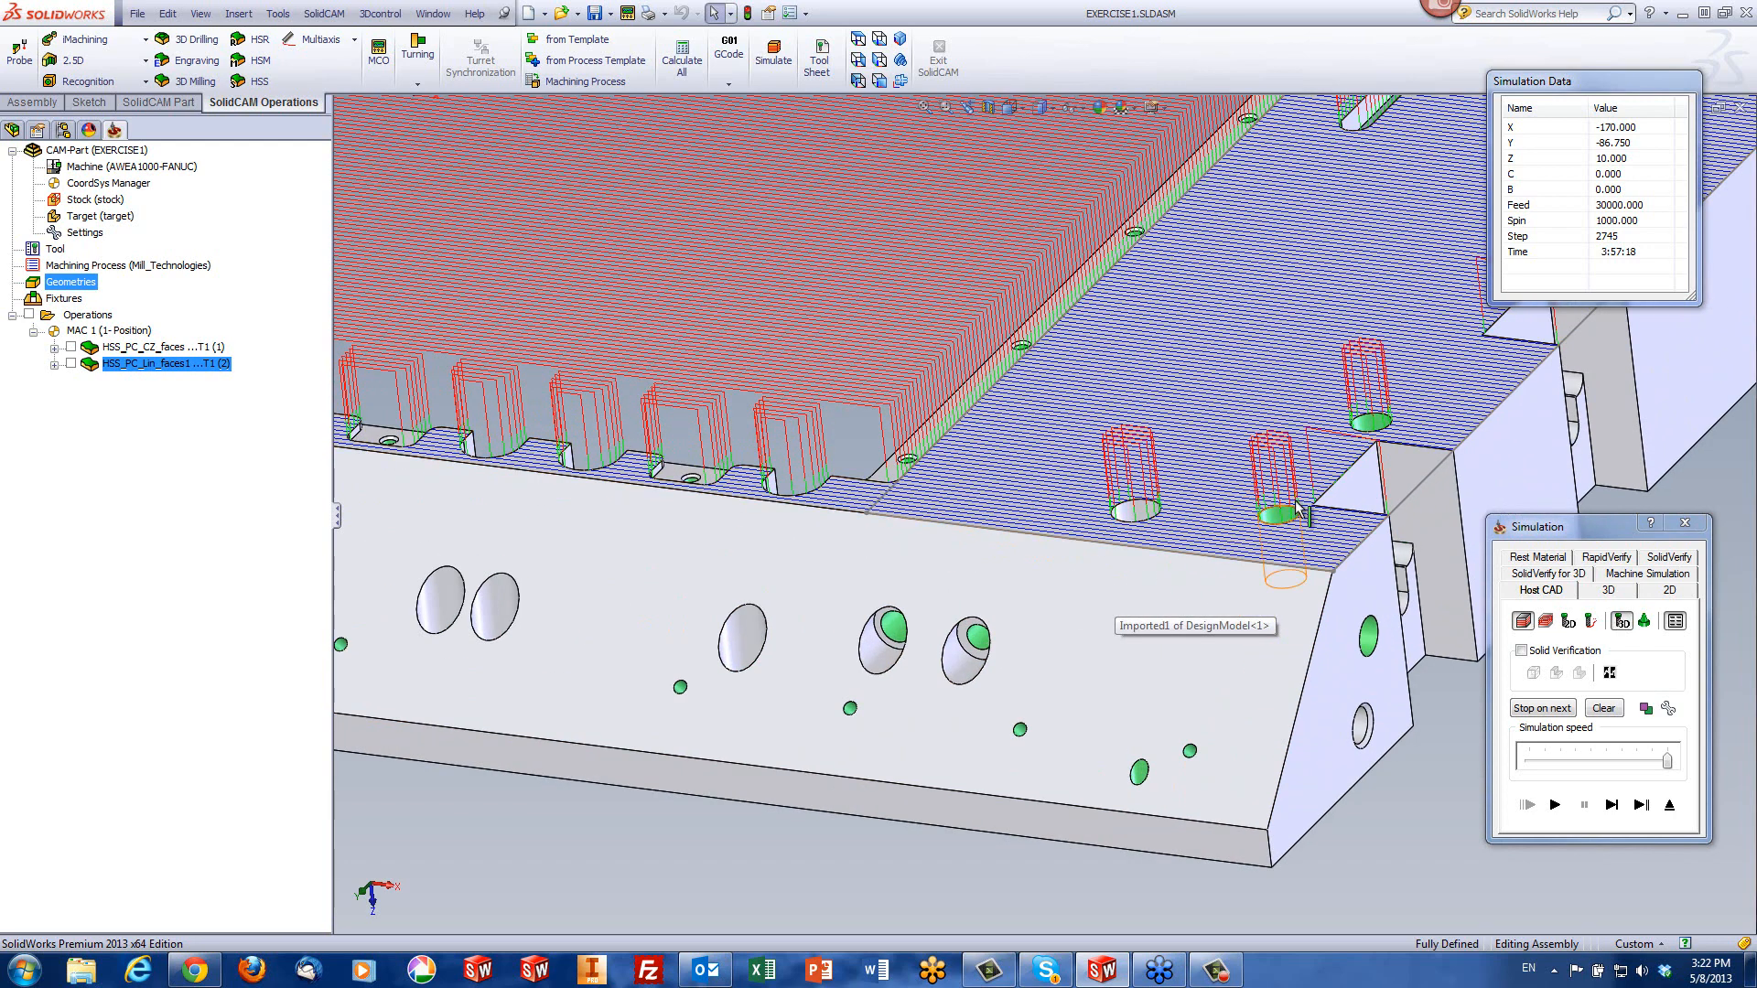
scroll(1086, 482, up, 5)
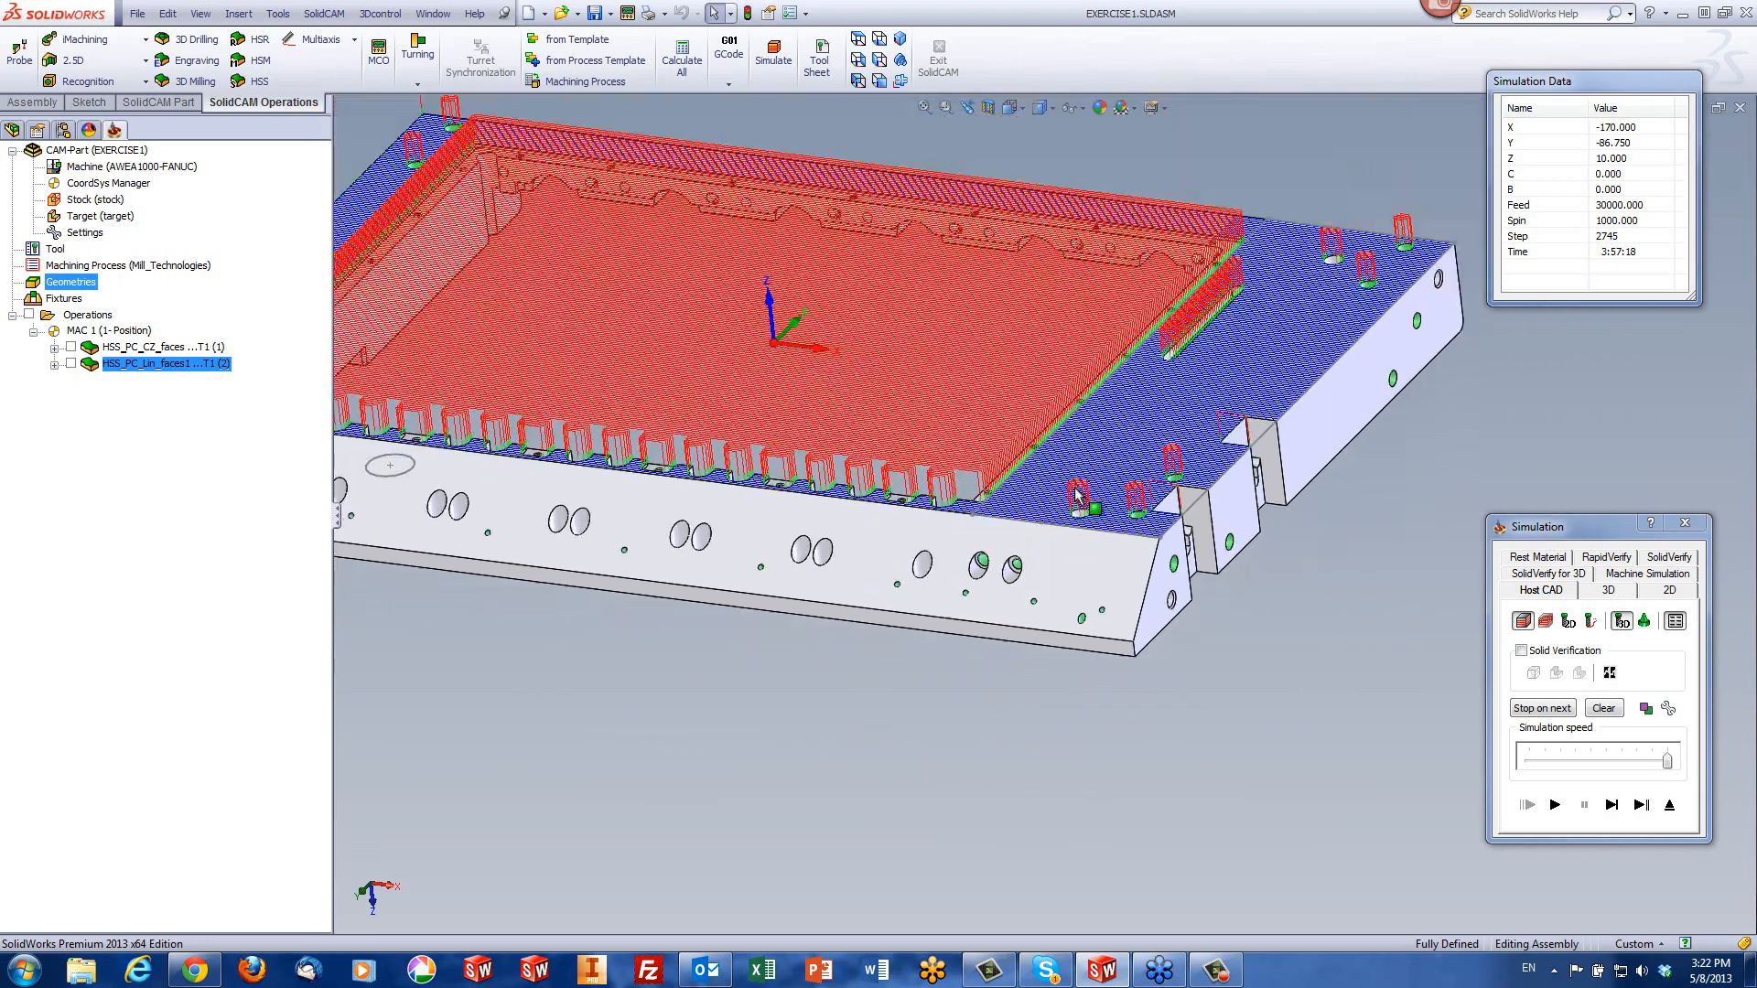
scroll(1026, 425, down, 3)
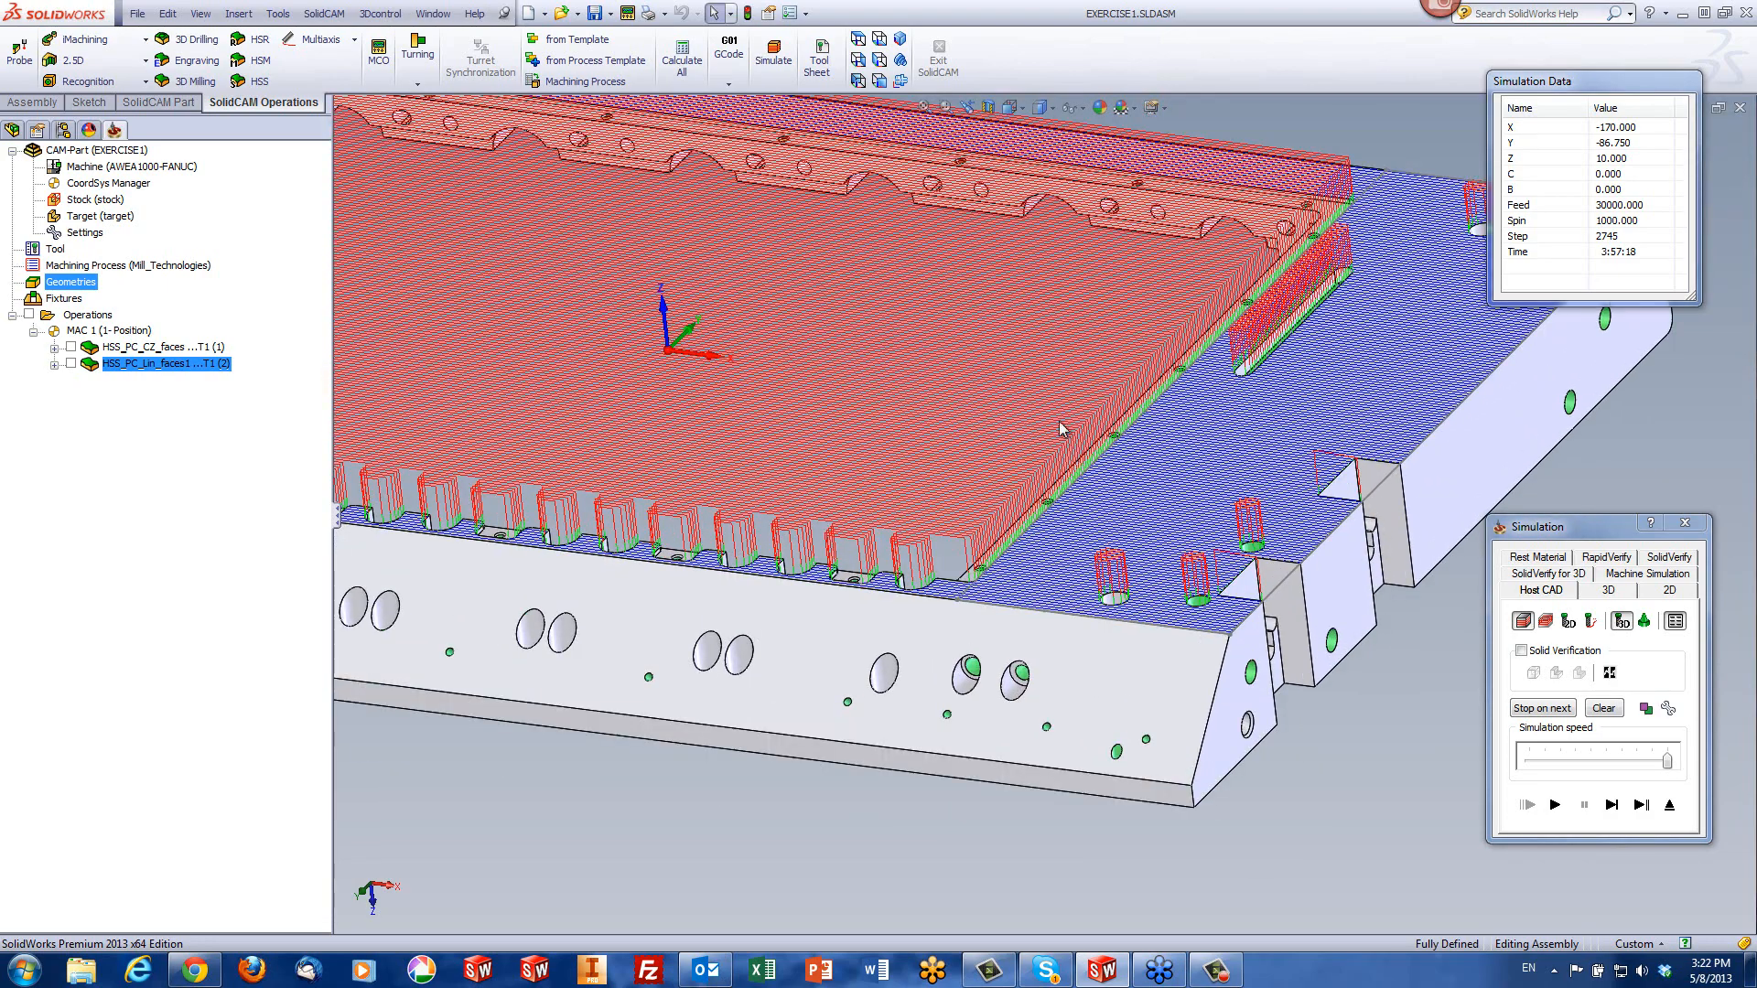
scroll(952, 367, up, 4)
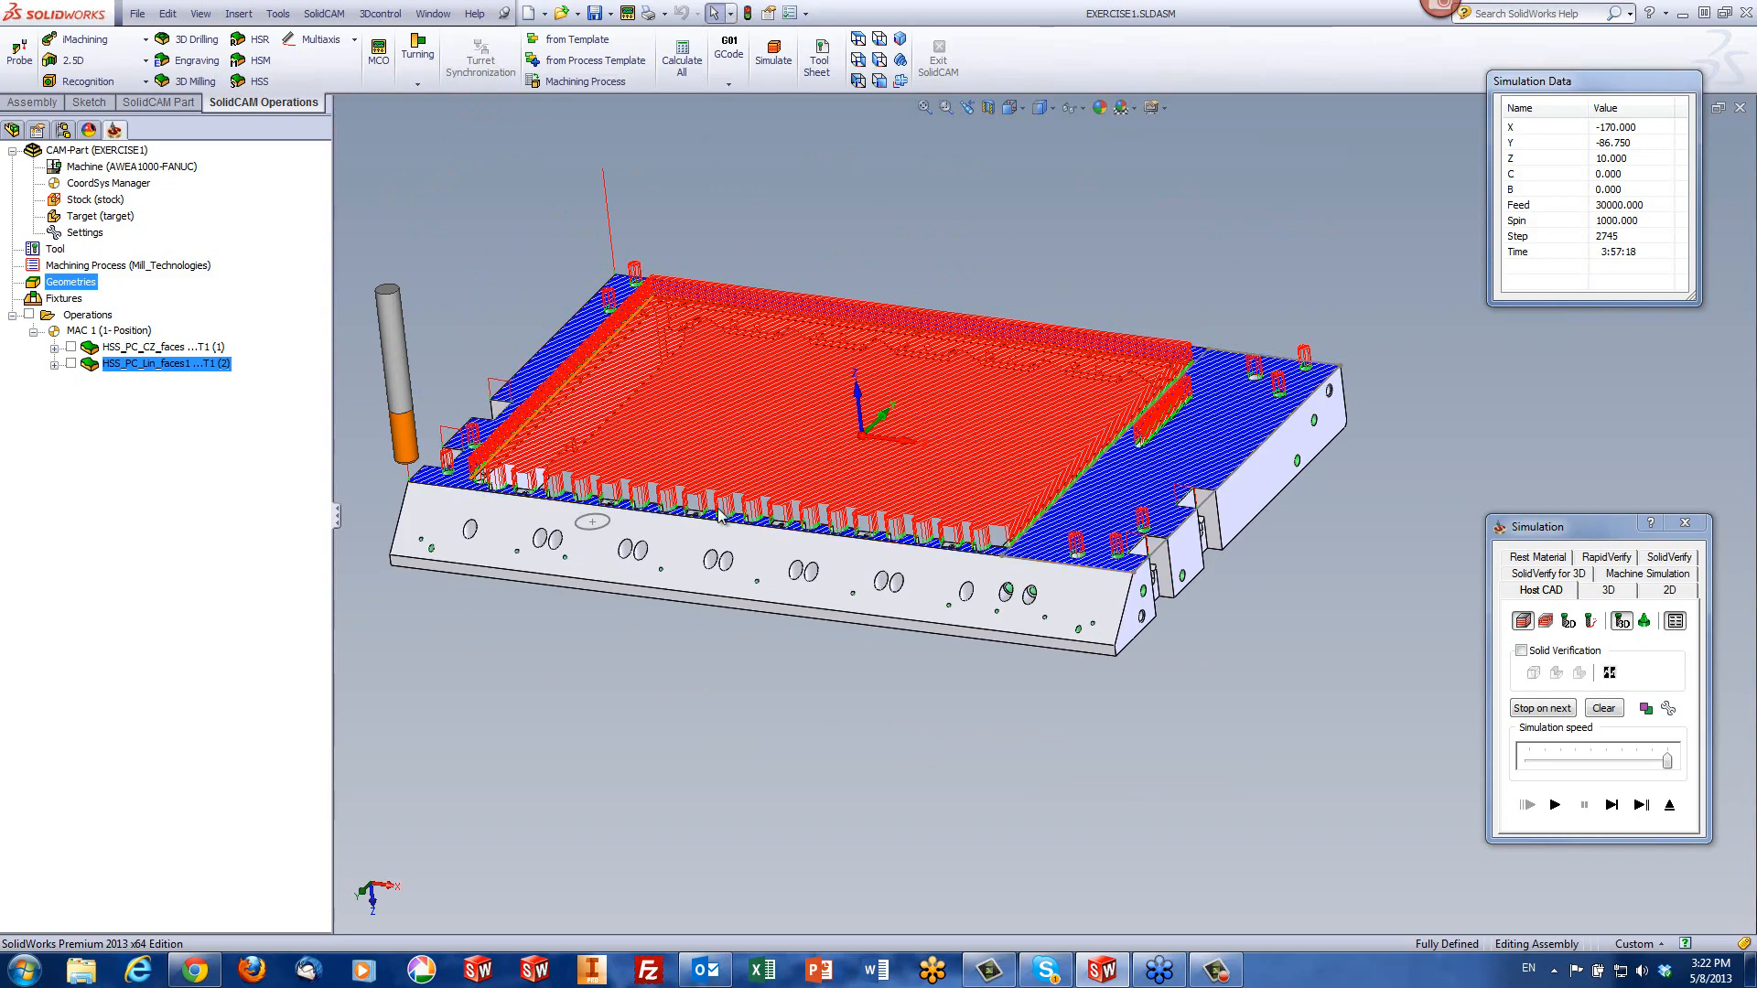
scroll(986, 582, down, 3)
scroll(1034, 514, down, 2)
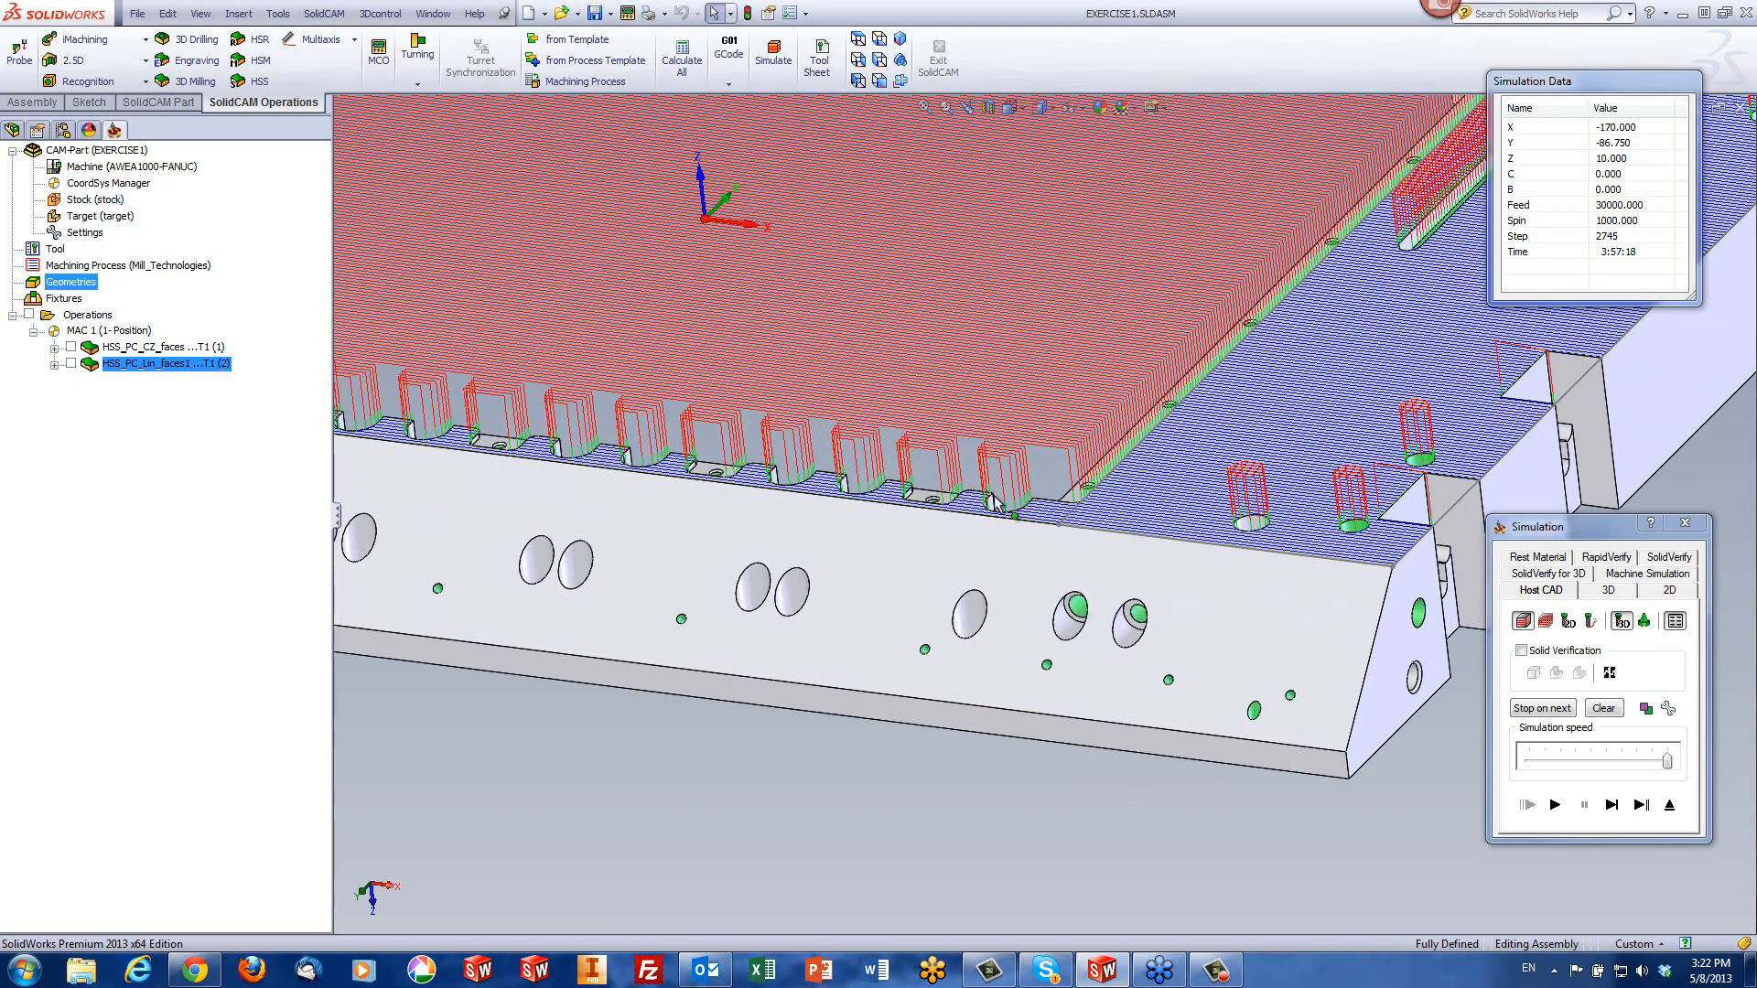
scroll(1022, 449, up, 5)
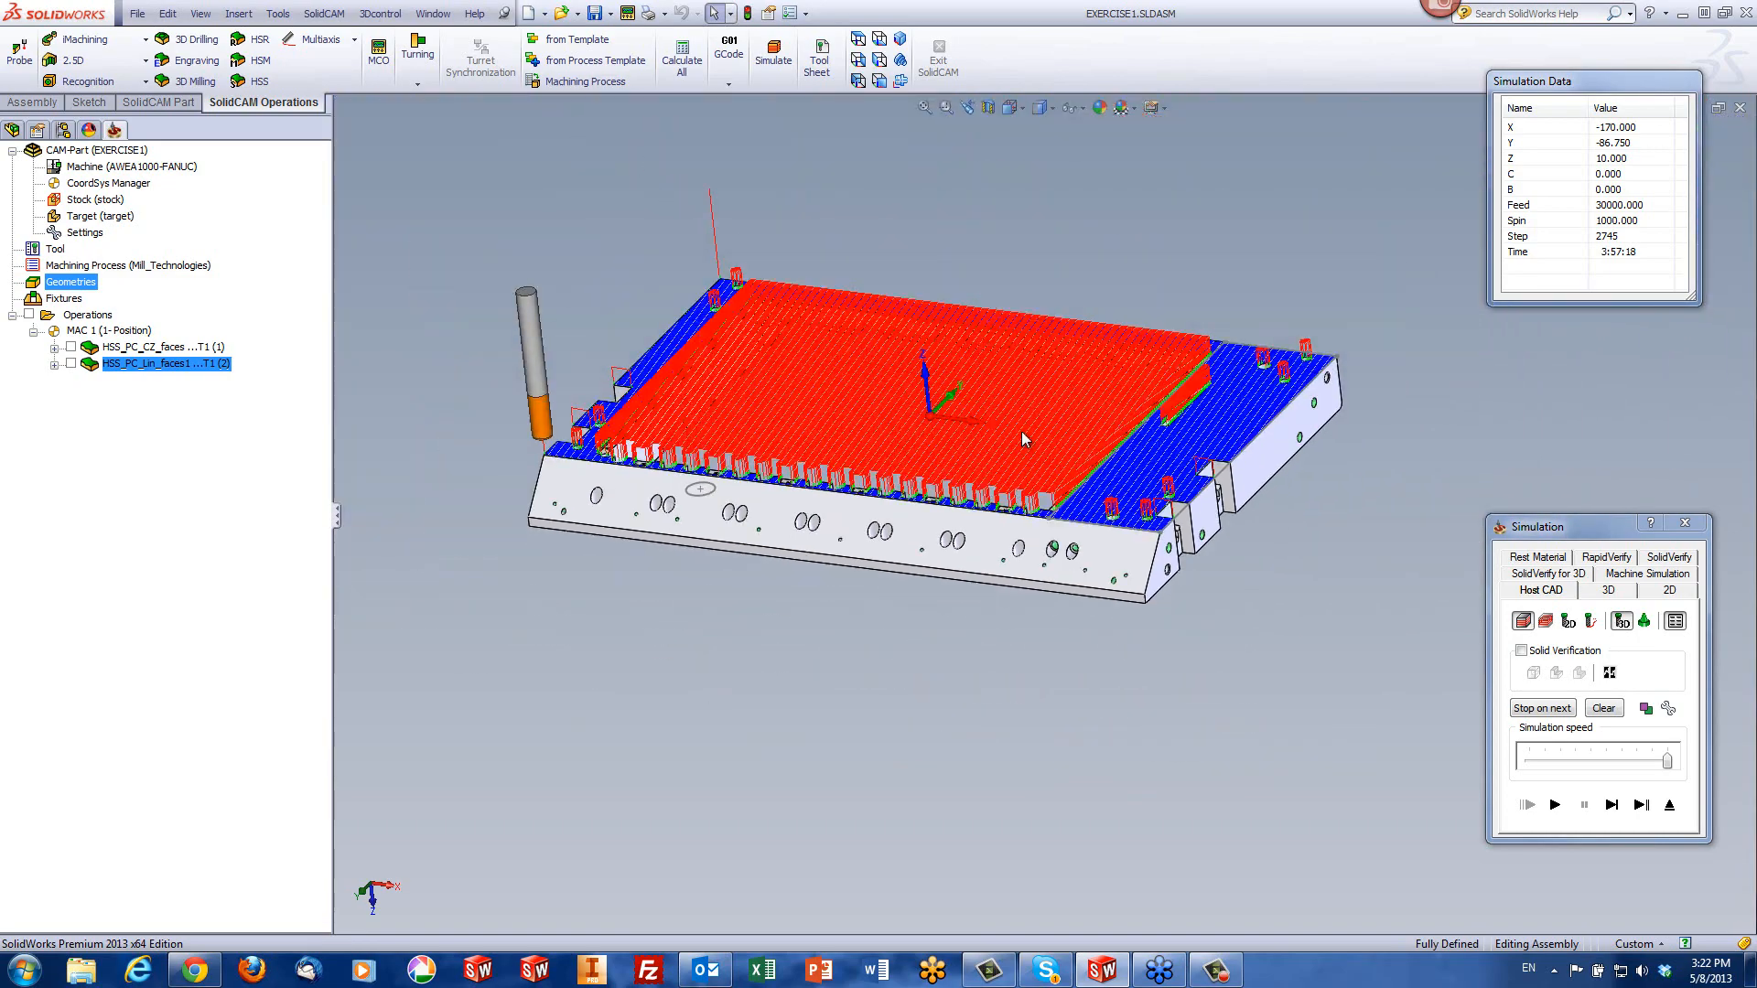
scroll(1022, 438, down, 1)
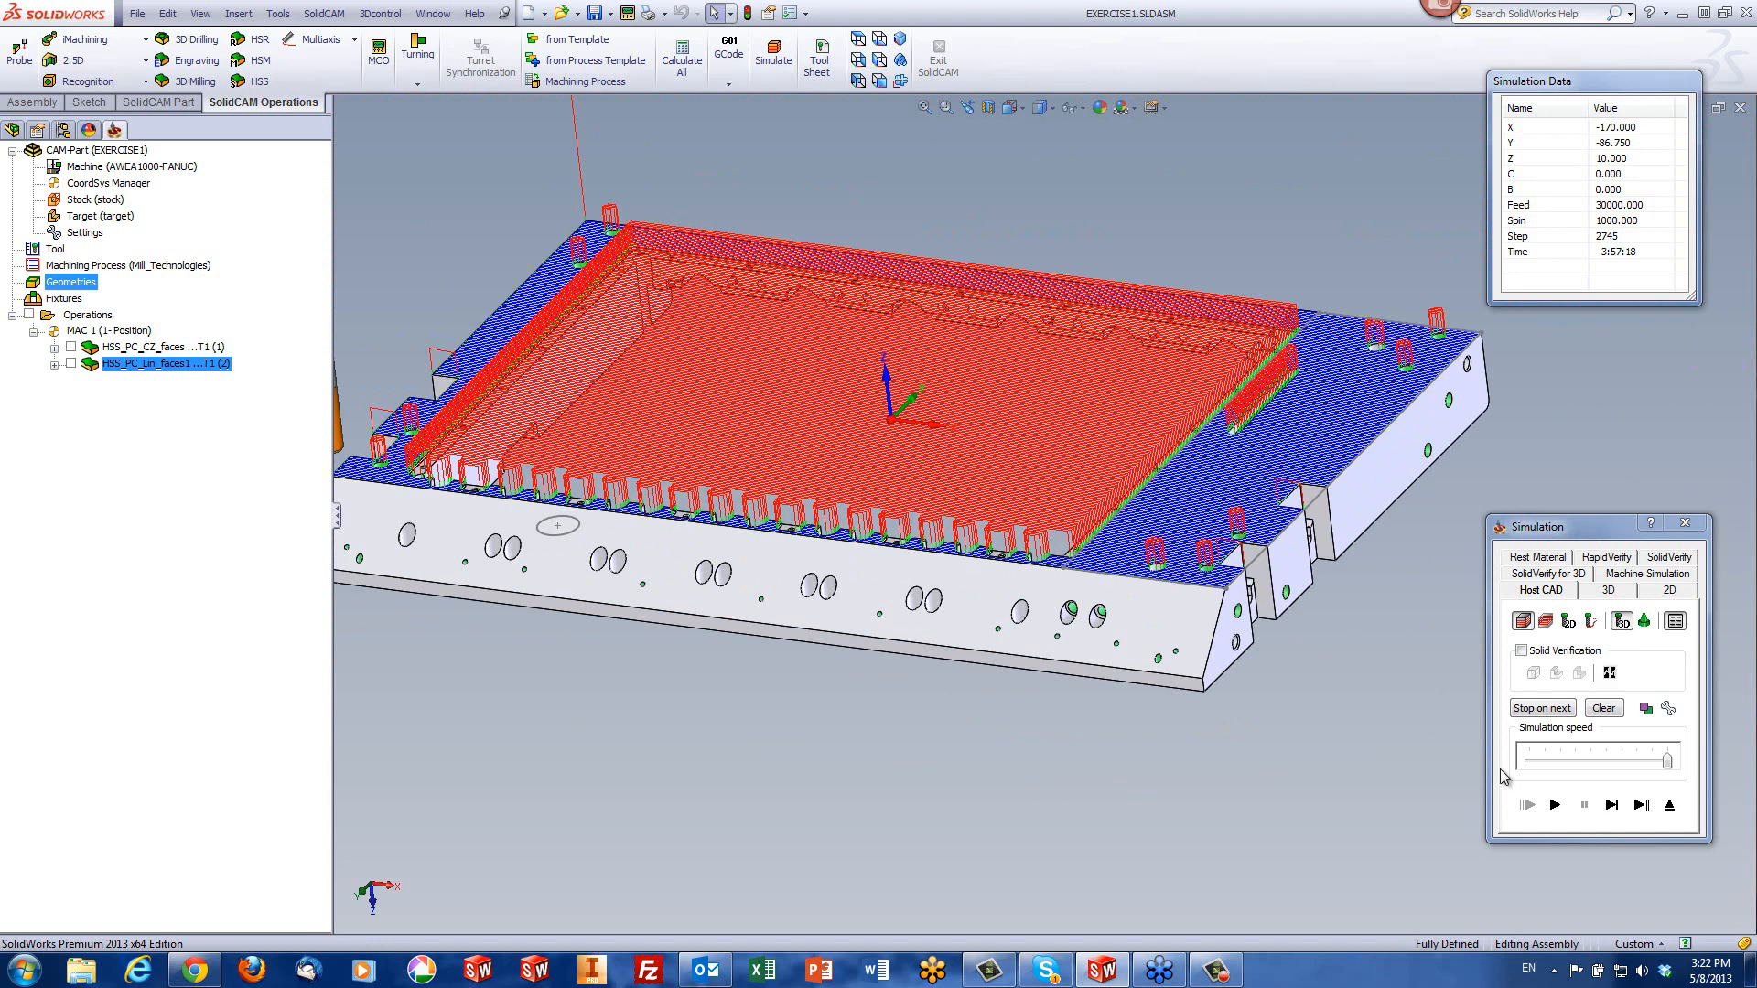
click(1679, 811)
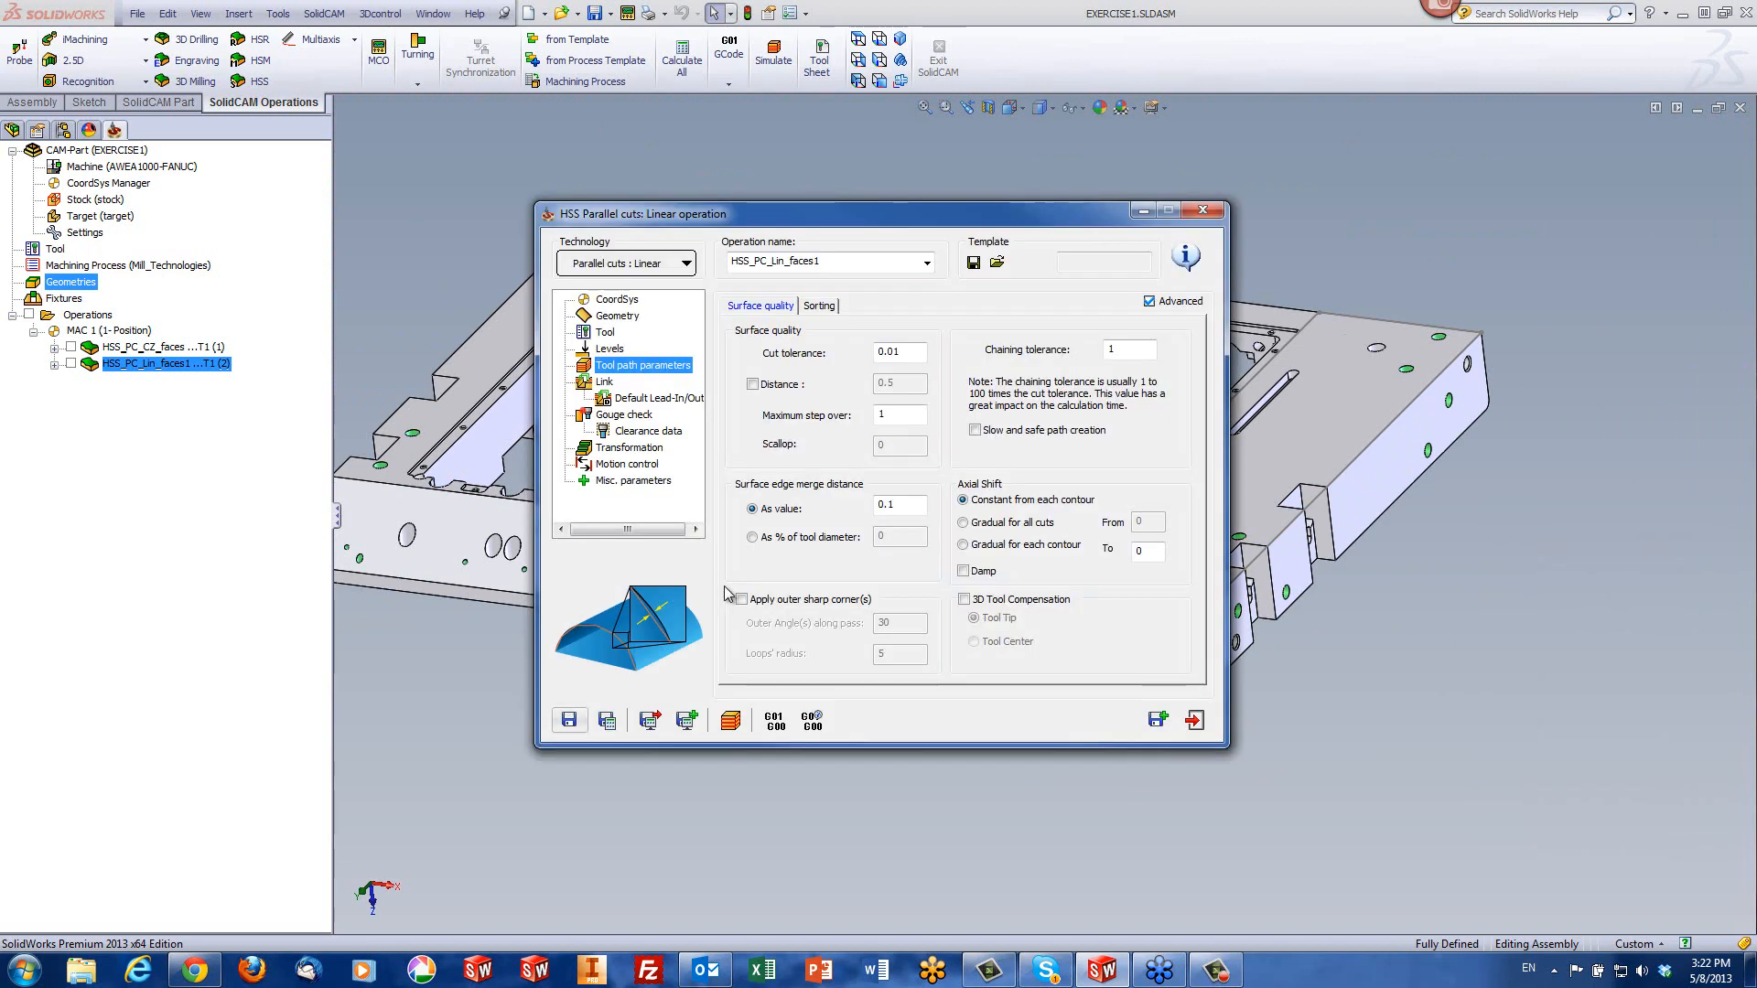
- Set the Linear operation's large gaps along the cut to Direct, and simulate the tool path in Host CAD
click(603, 382)
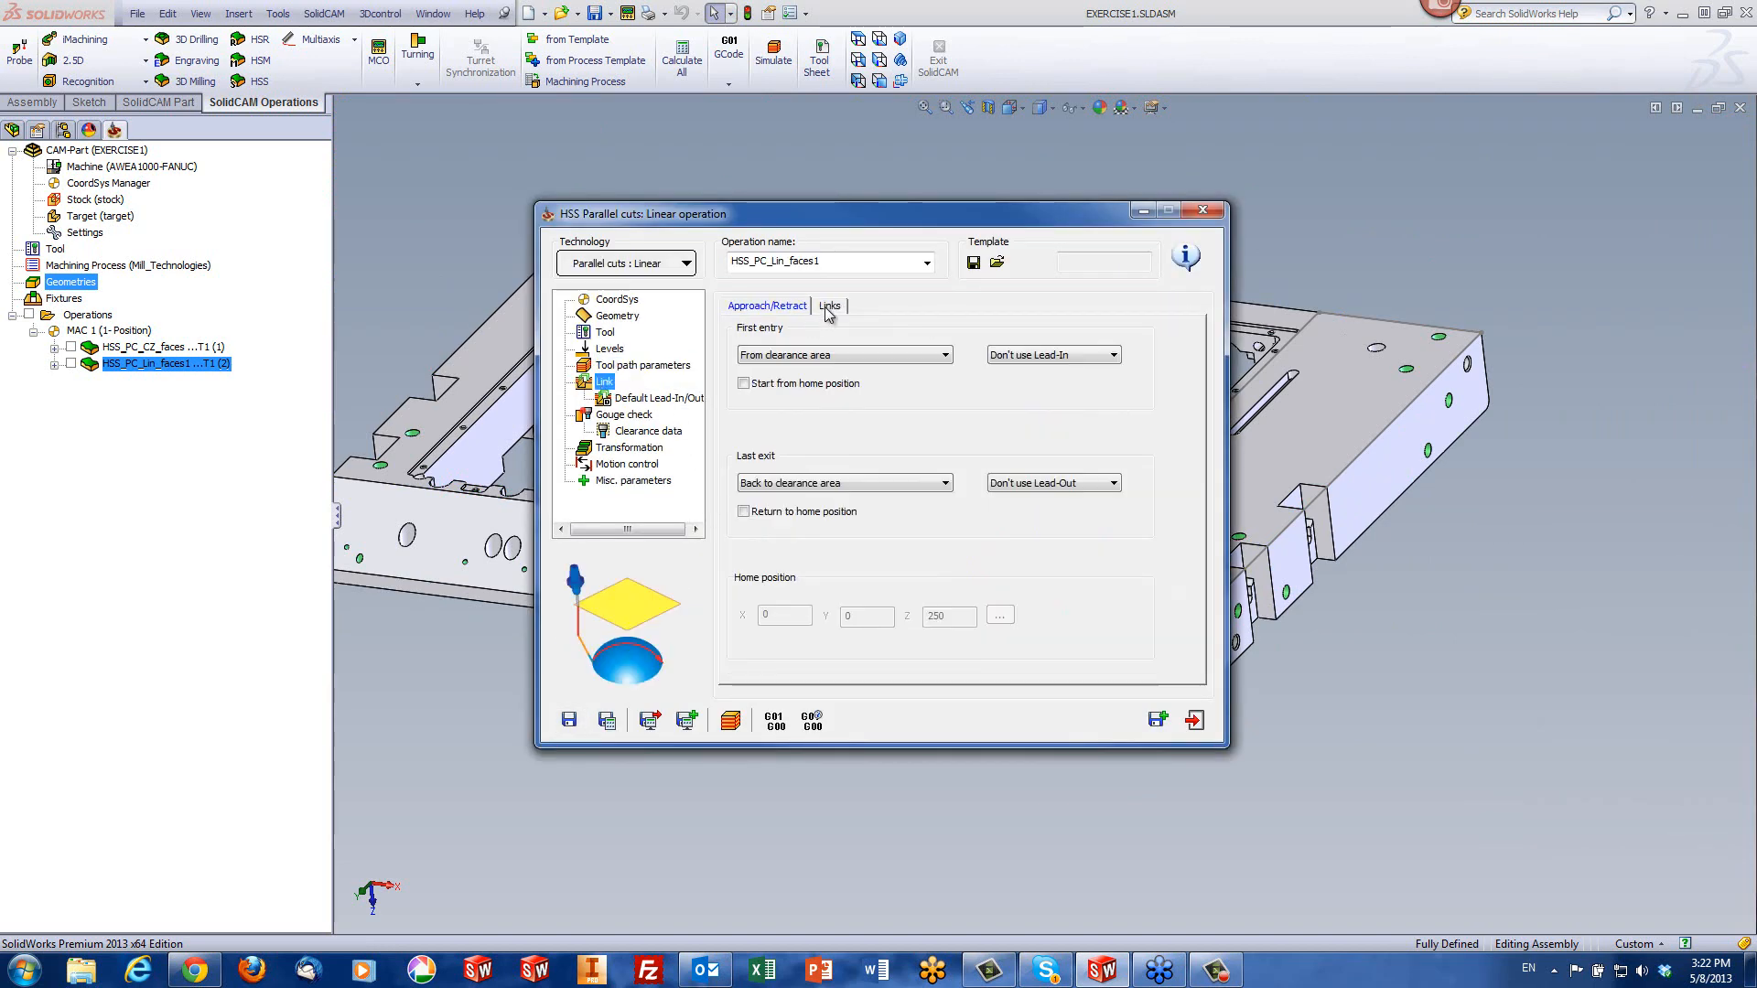
click(831, 306)
click(911, 377)
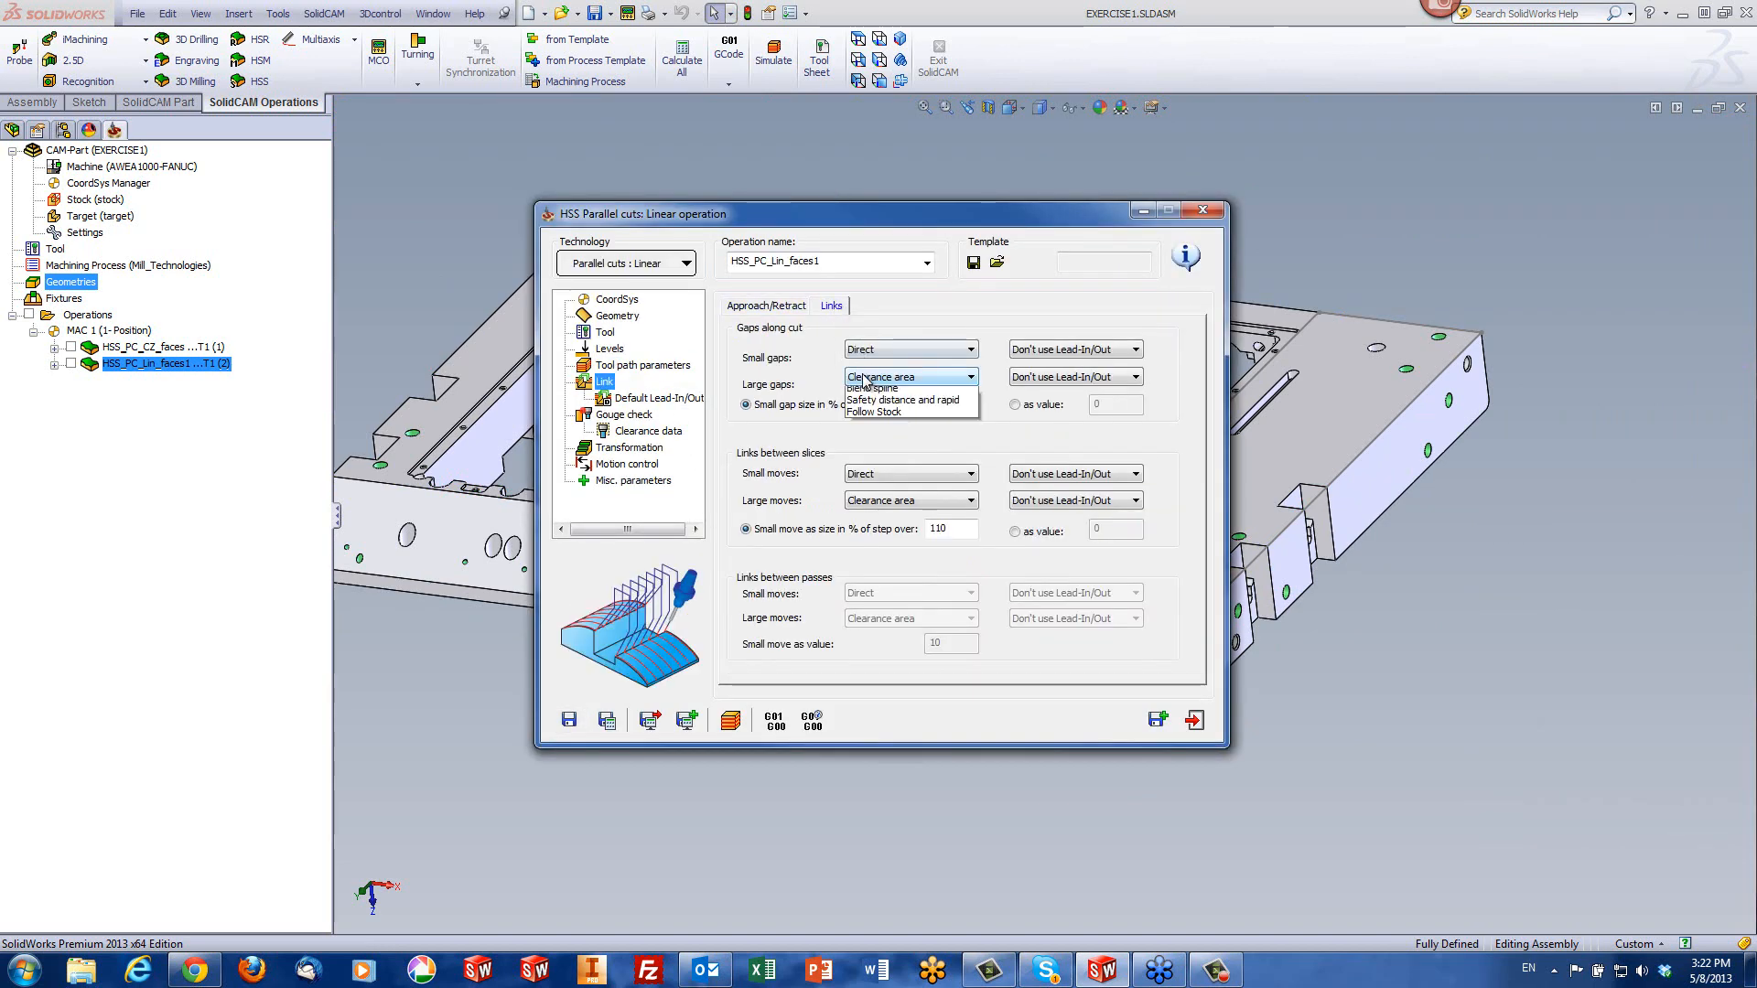
click(879, 395)
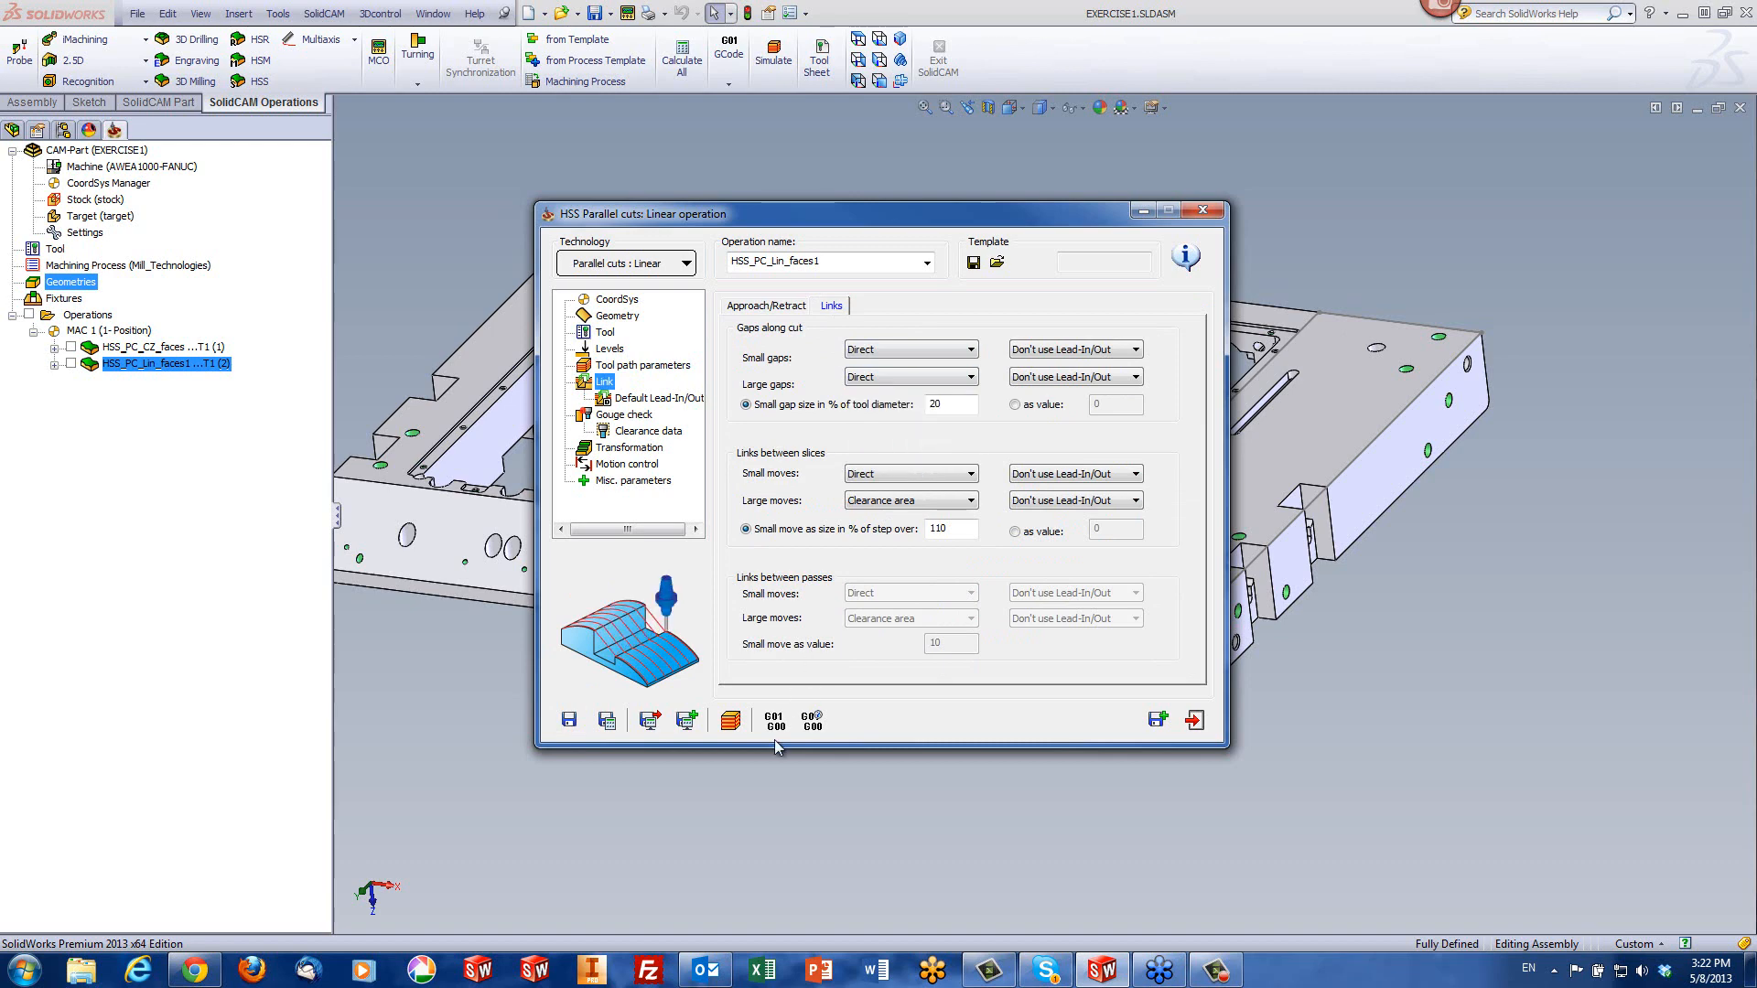
click(730, 722)
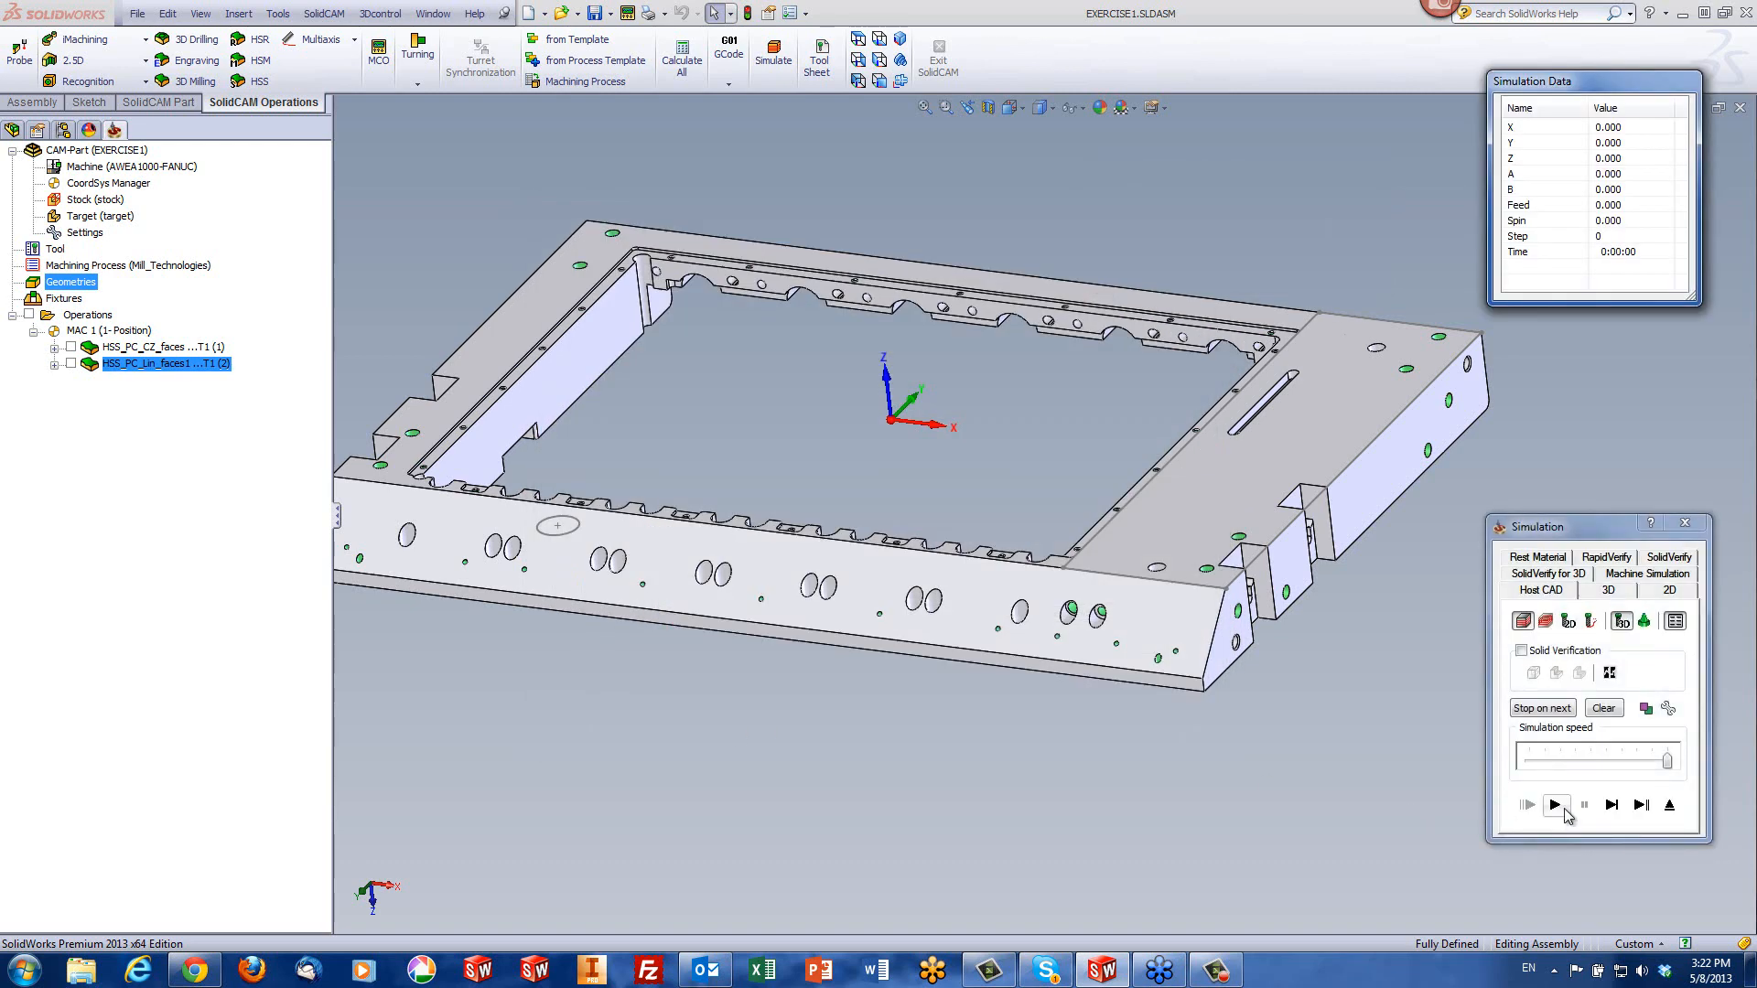
click(1558, 808)
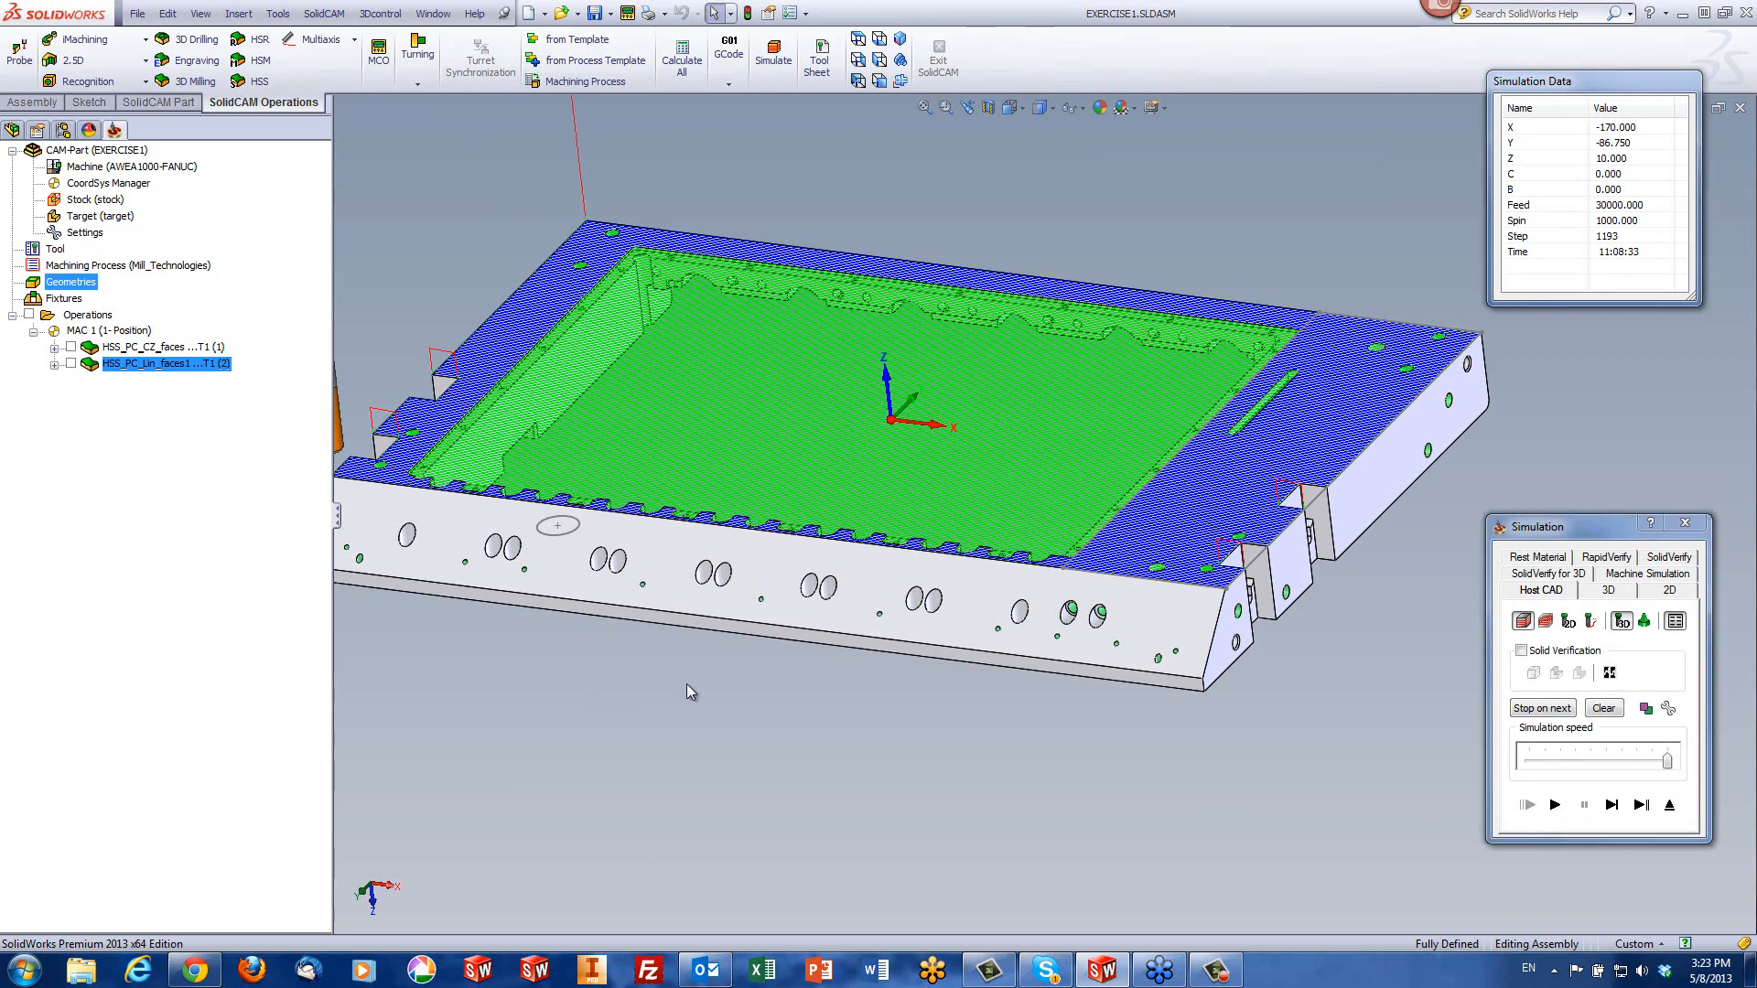
- Examine how the direct links cross the frame's opening, slot, holes and edge notches, and leave the simulation
scroll(1219, 620, down, 2)
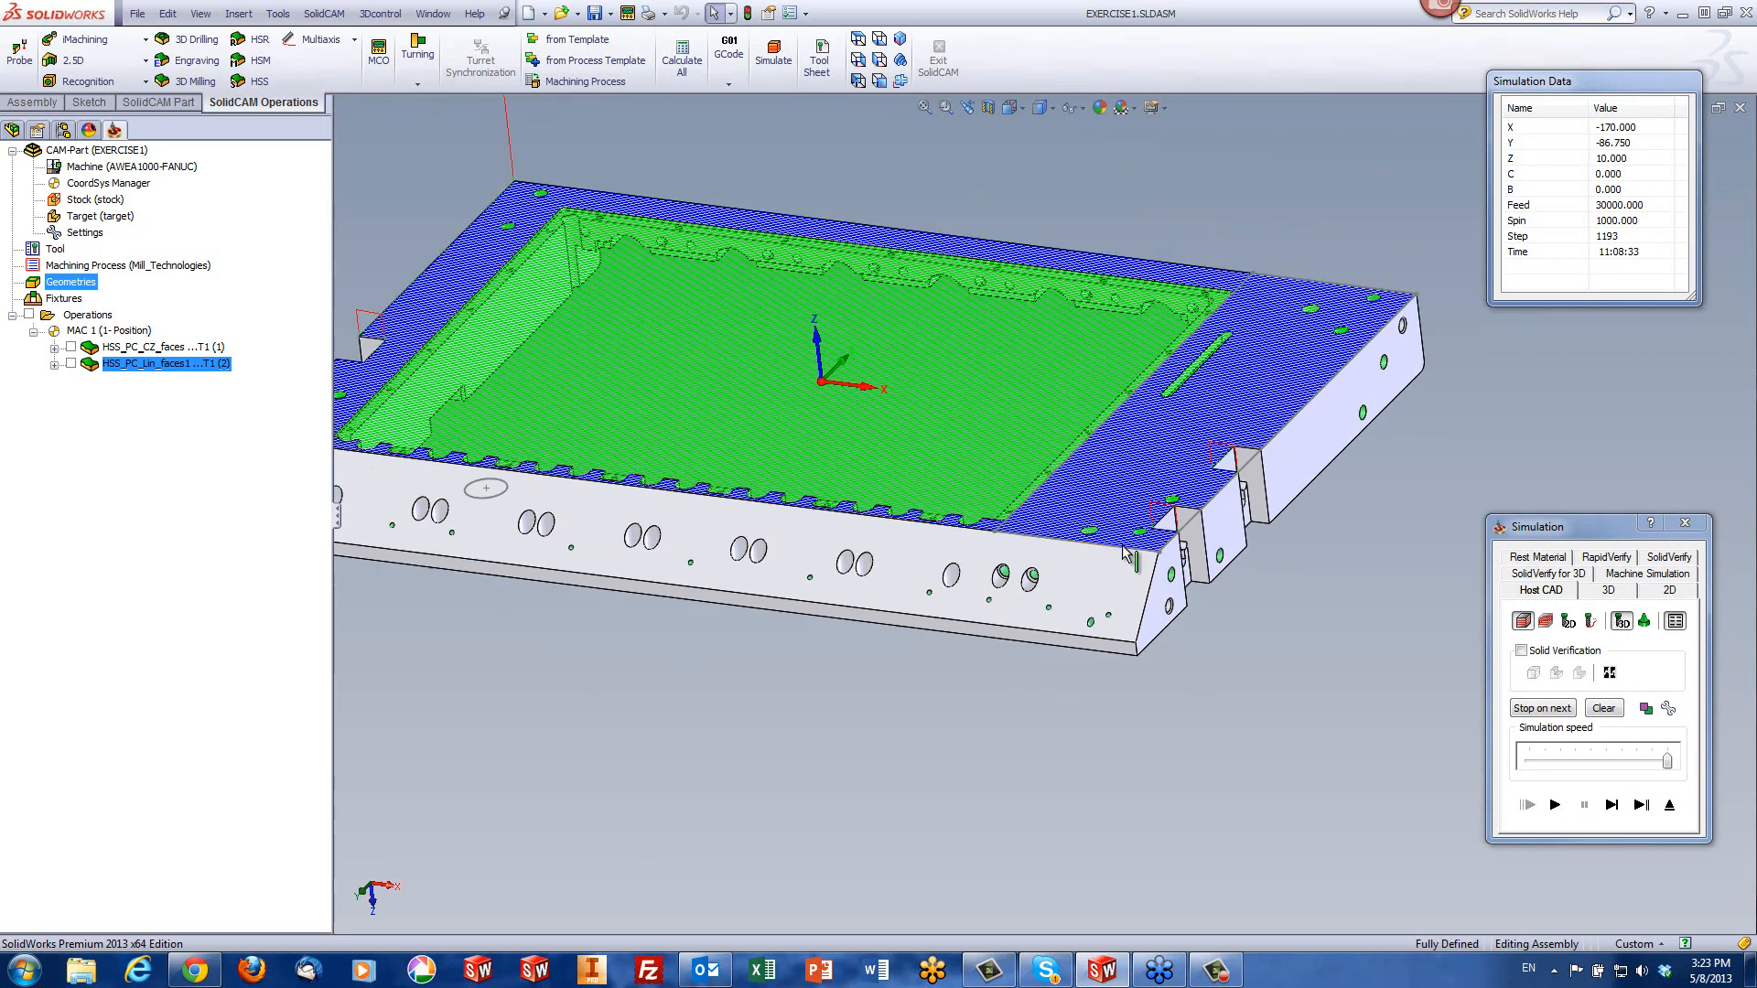
scroll(1220, 621, up, 3)
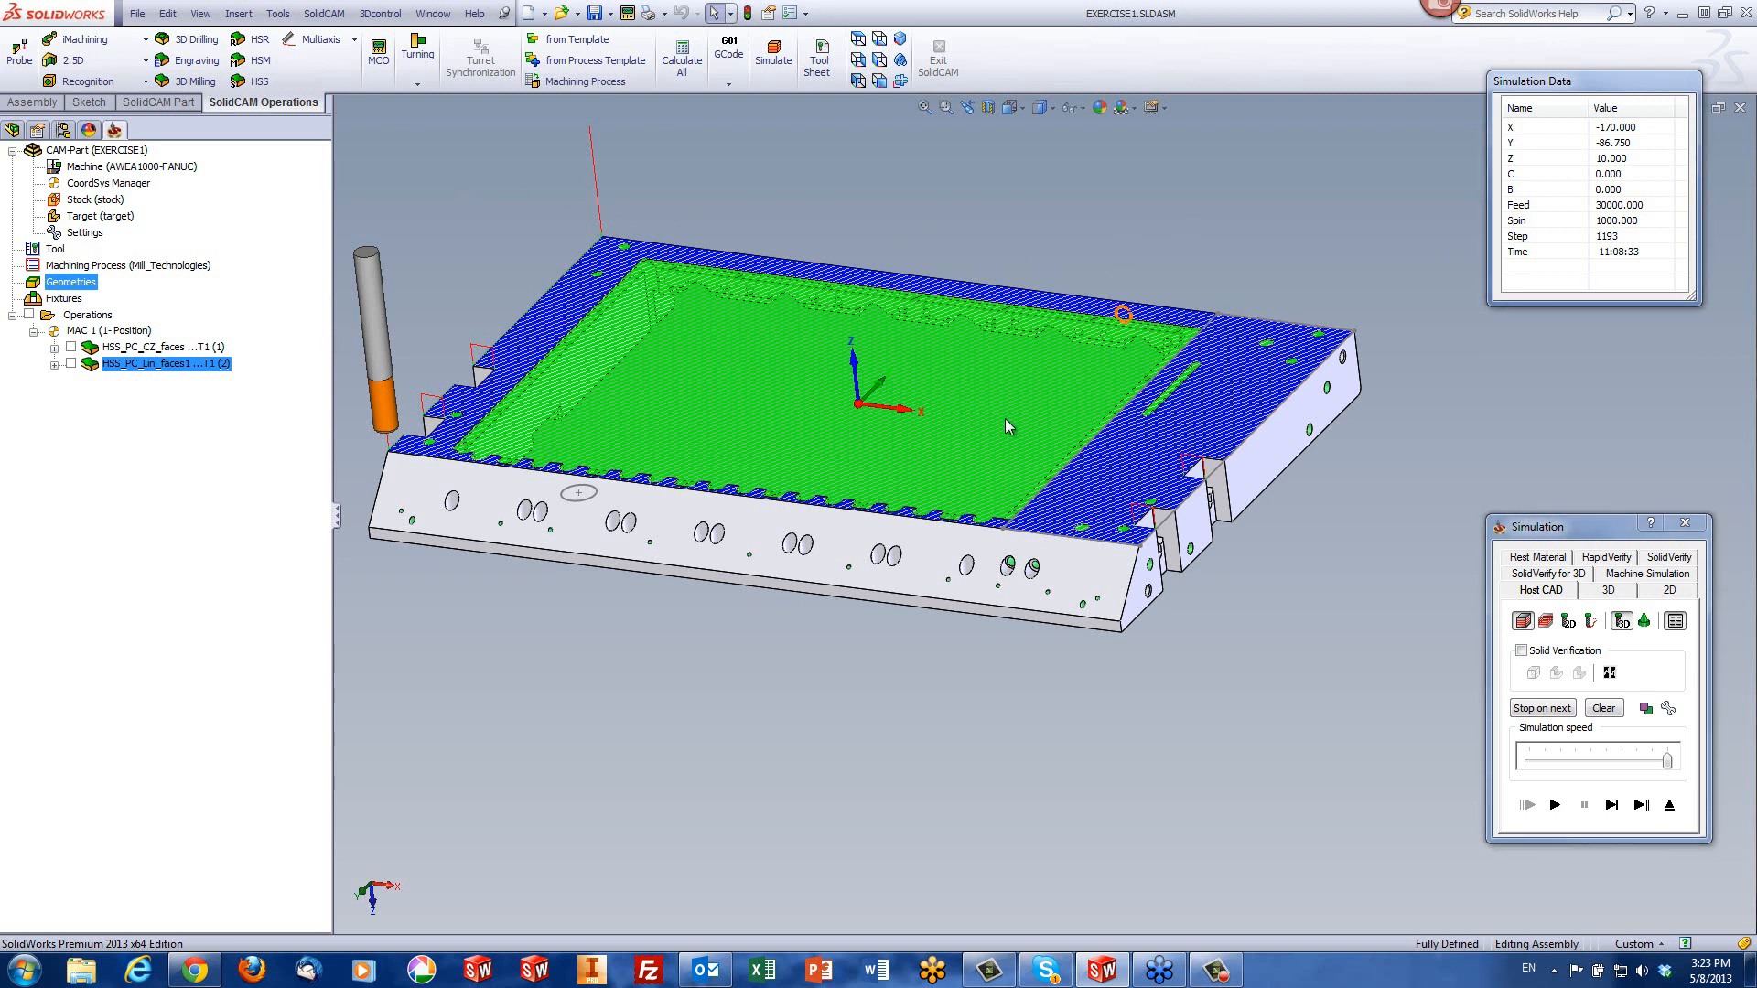
scroll(1005, 421, down, 4)
scroll(1020, 420, up, 4)
scroll(1162, 606, down, 2)
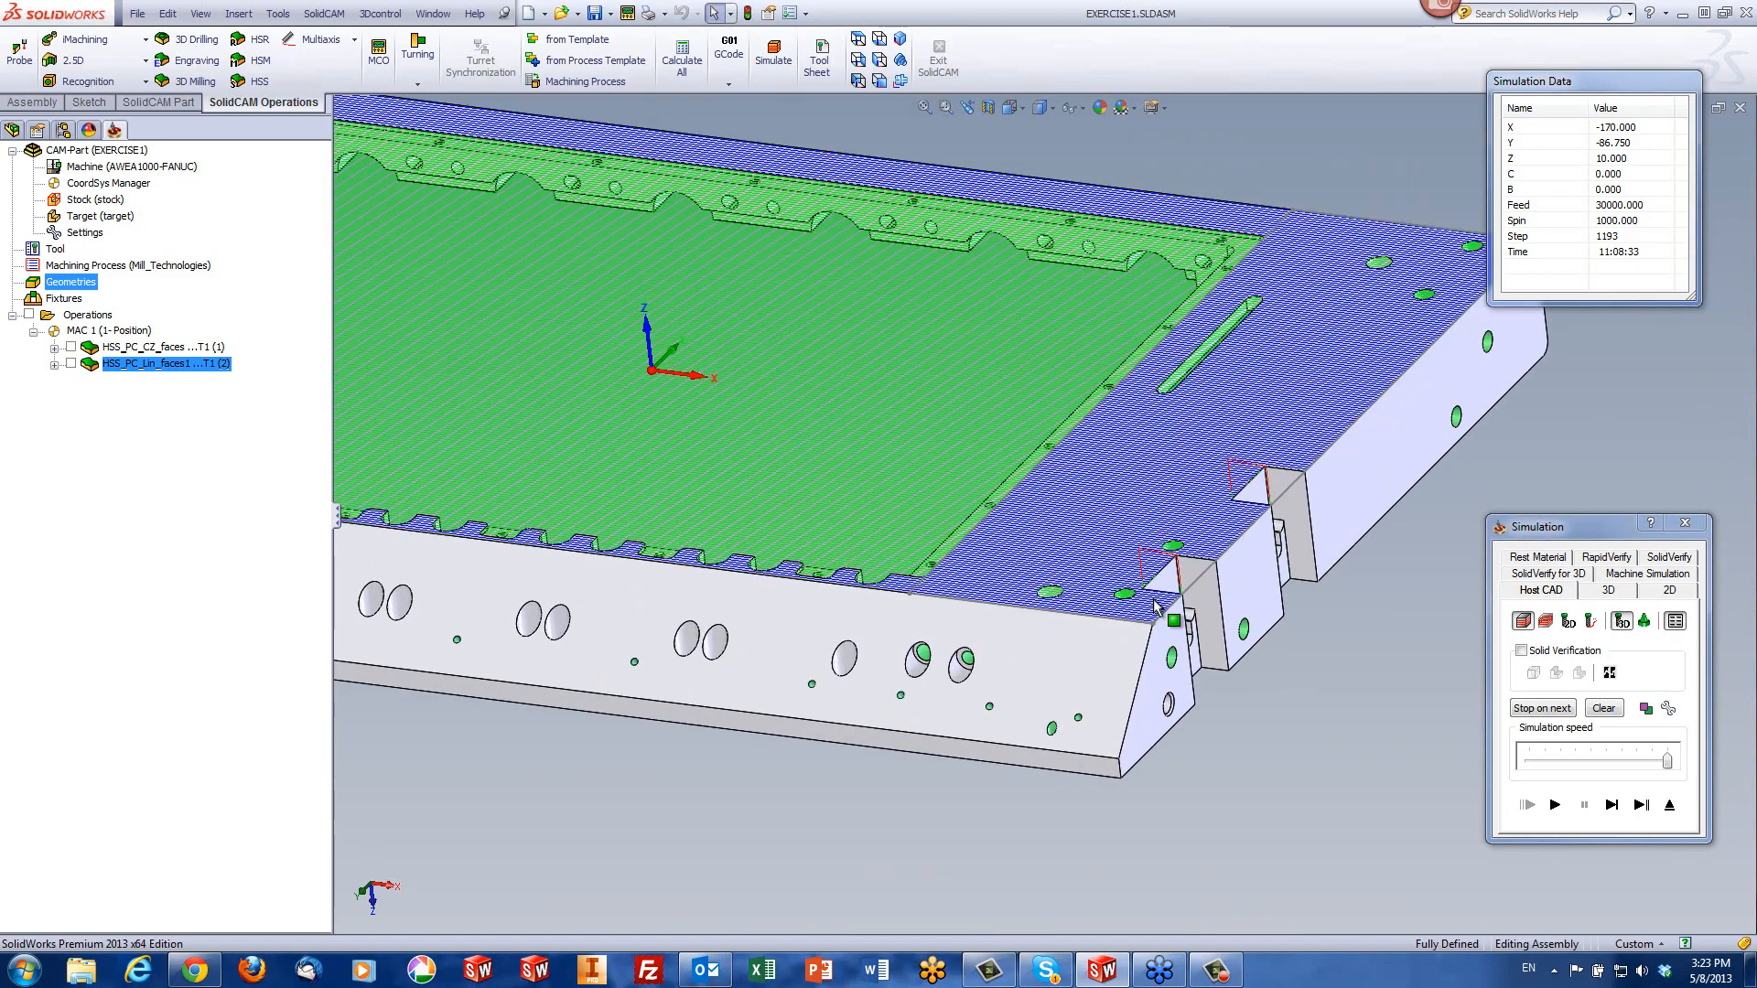
scroll(1177, 608, down, 3)
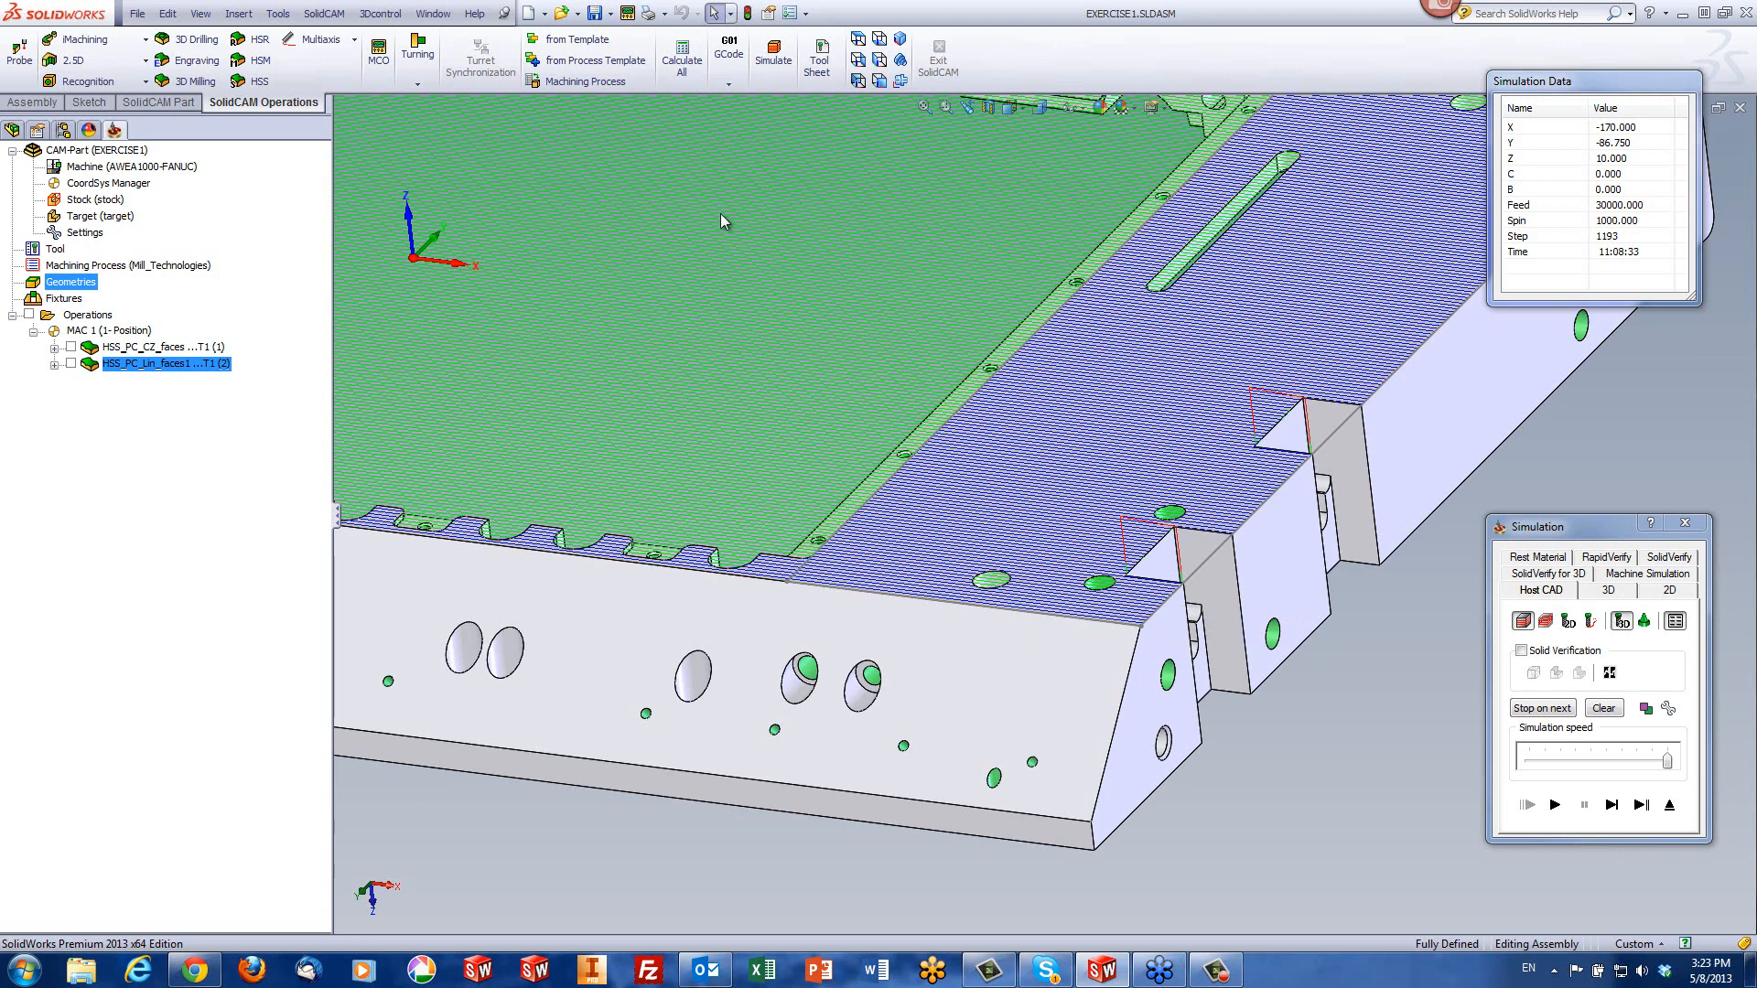
click(1670, 805)
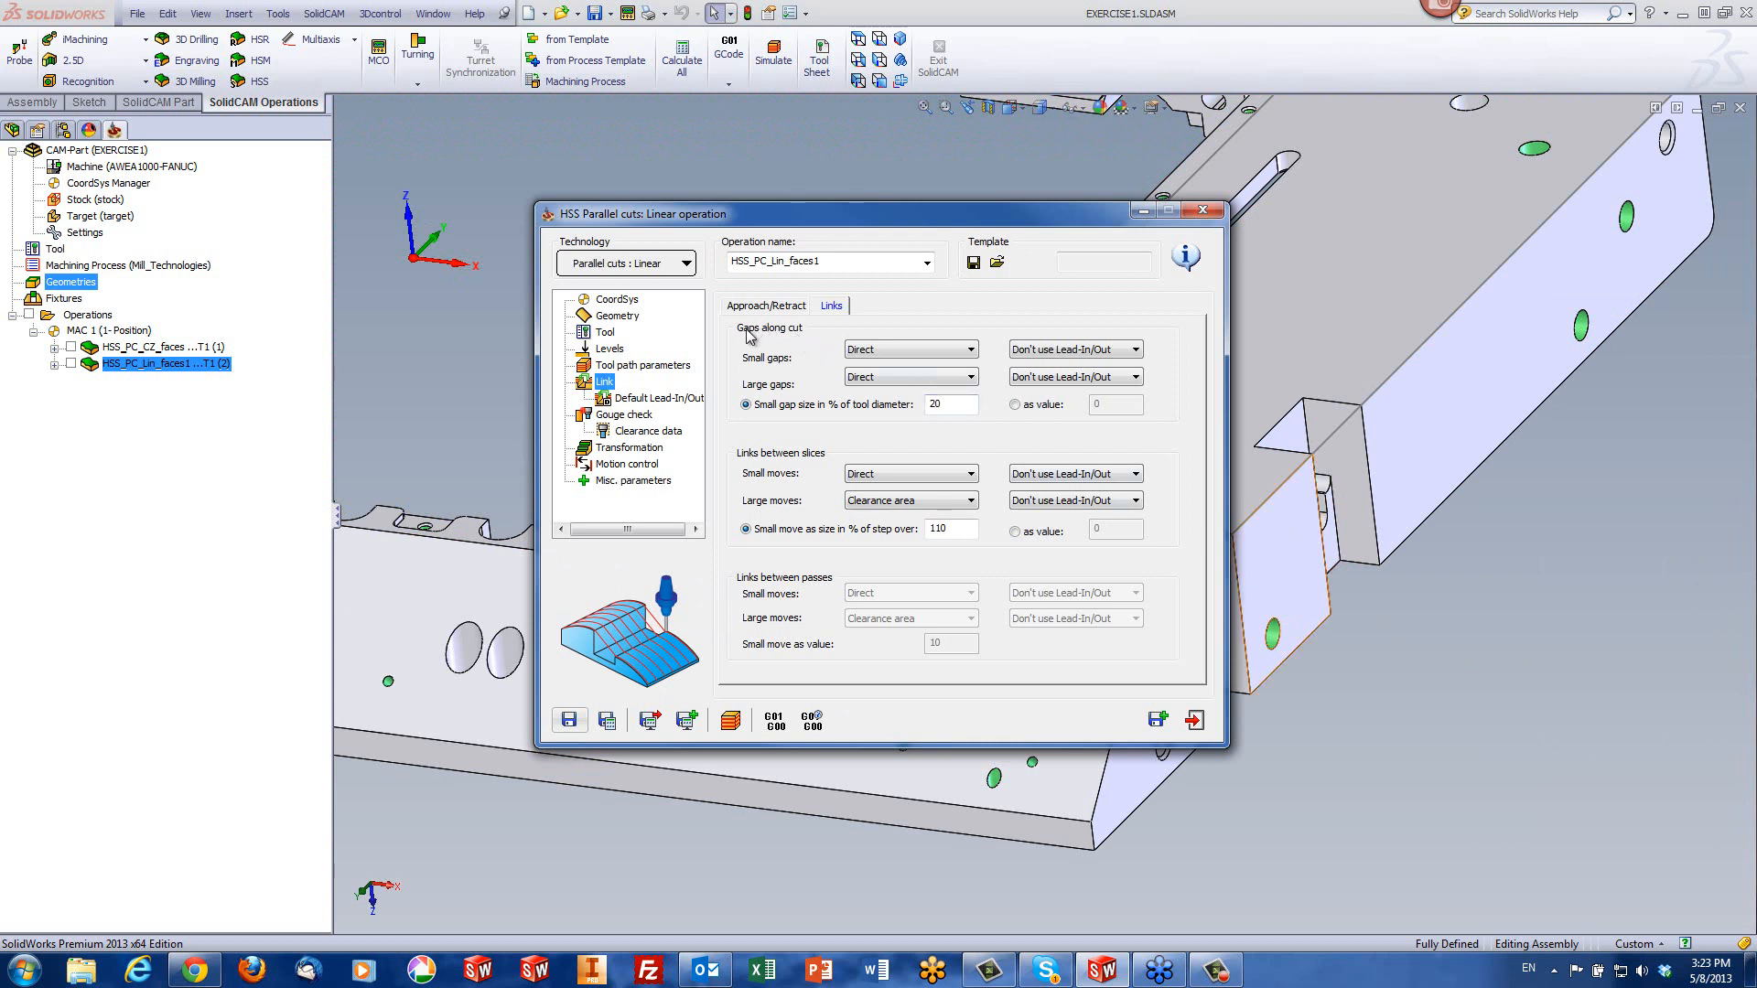
- Set the large gaps along the cut to Clearance area and define the small gap size as a value of 50
click(870, 381)
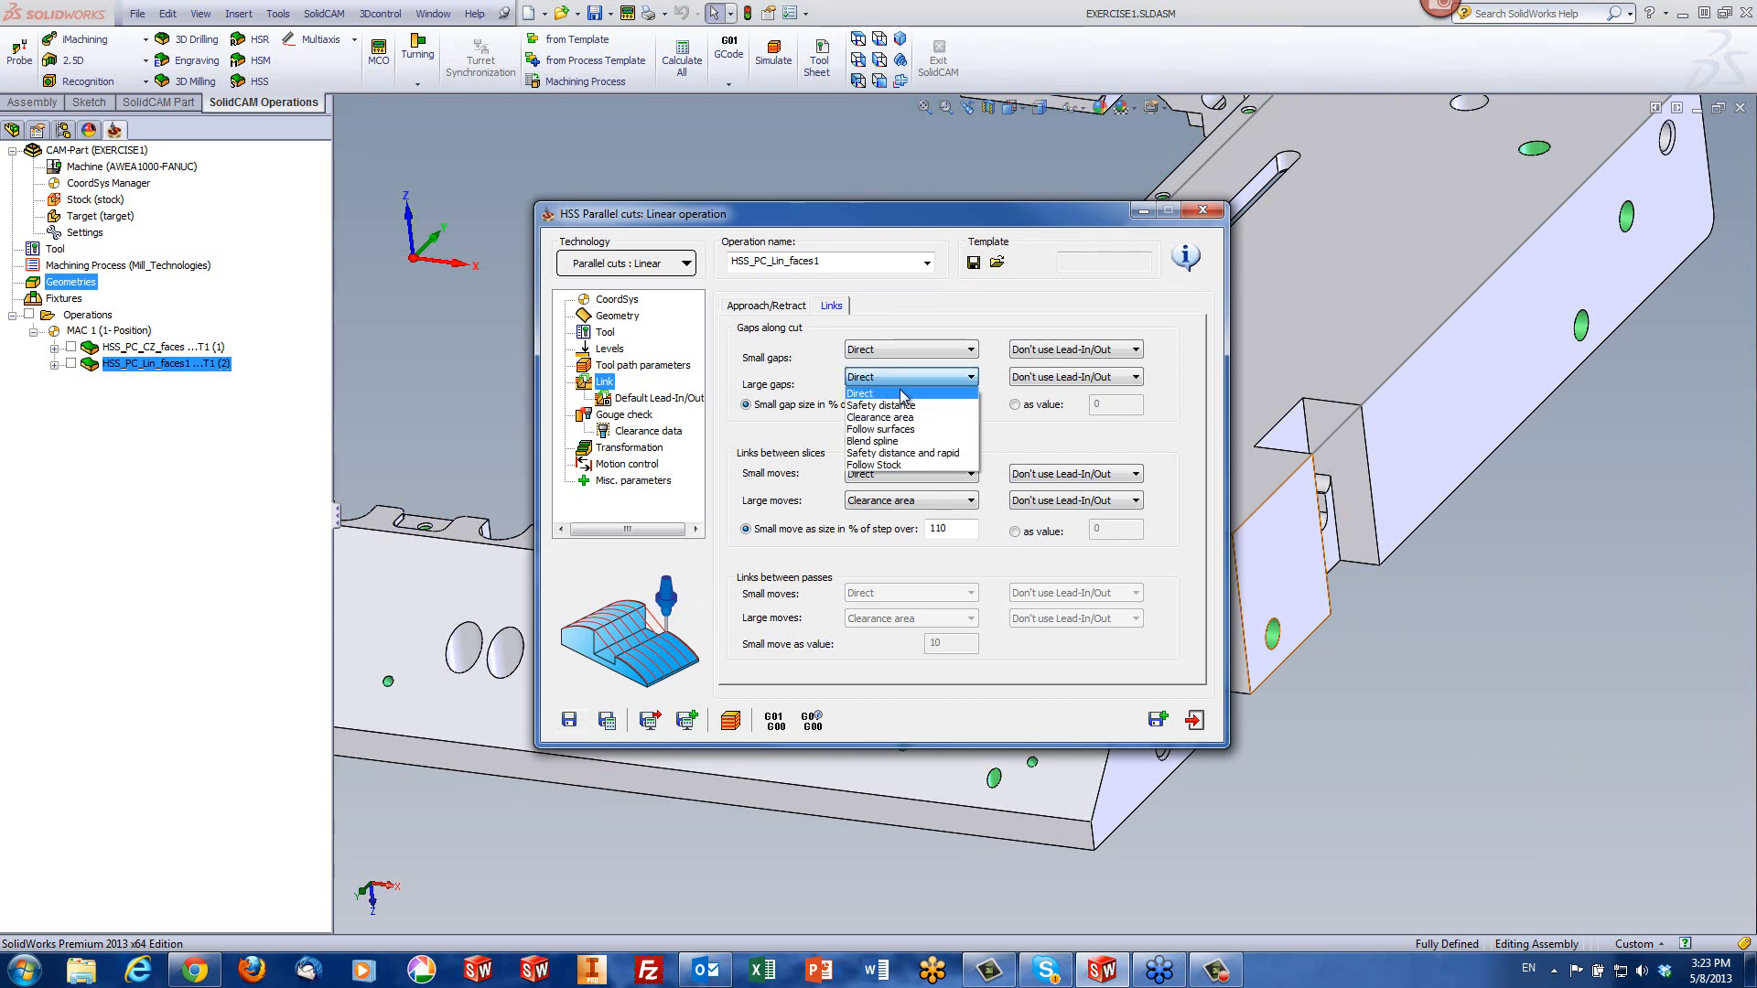
click(899, 417)
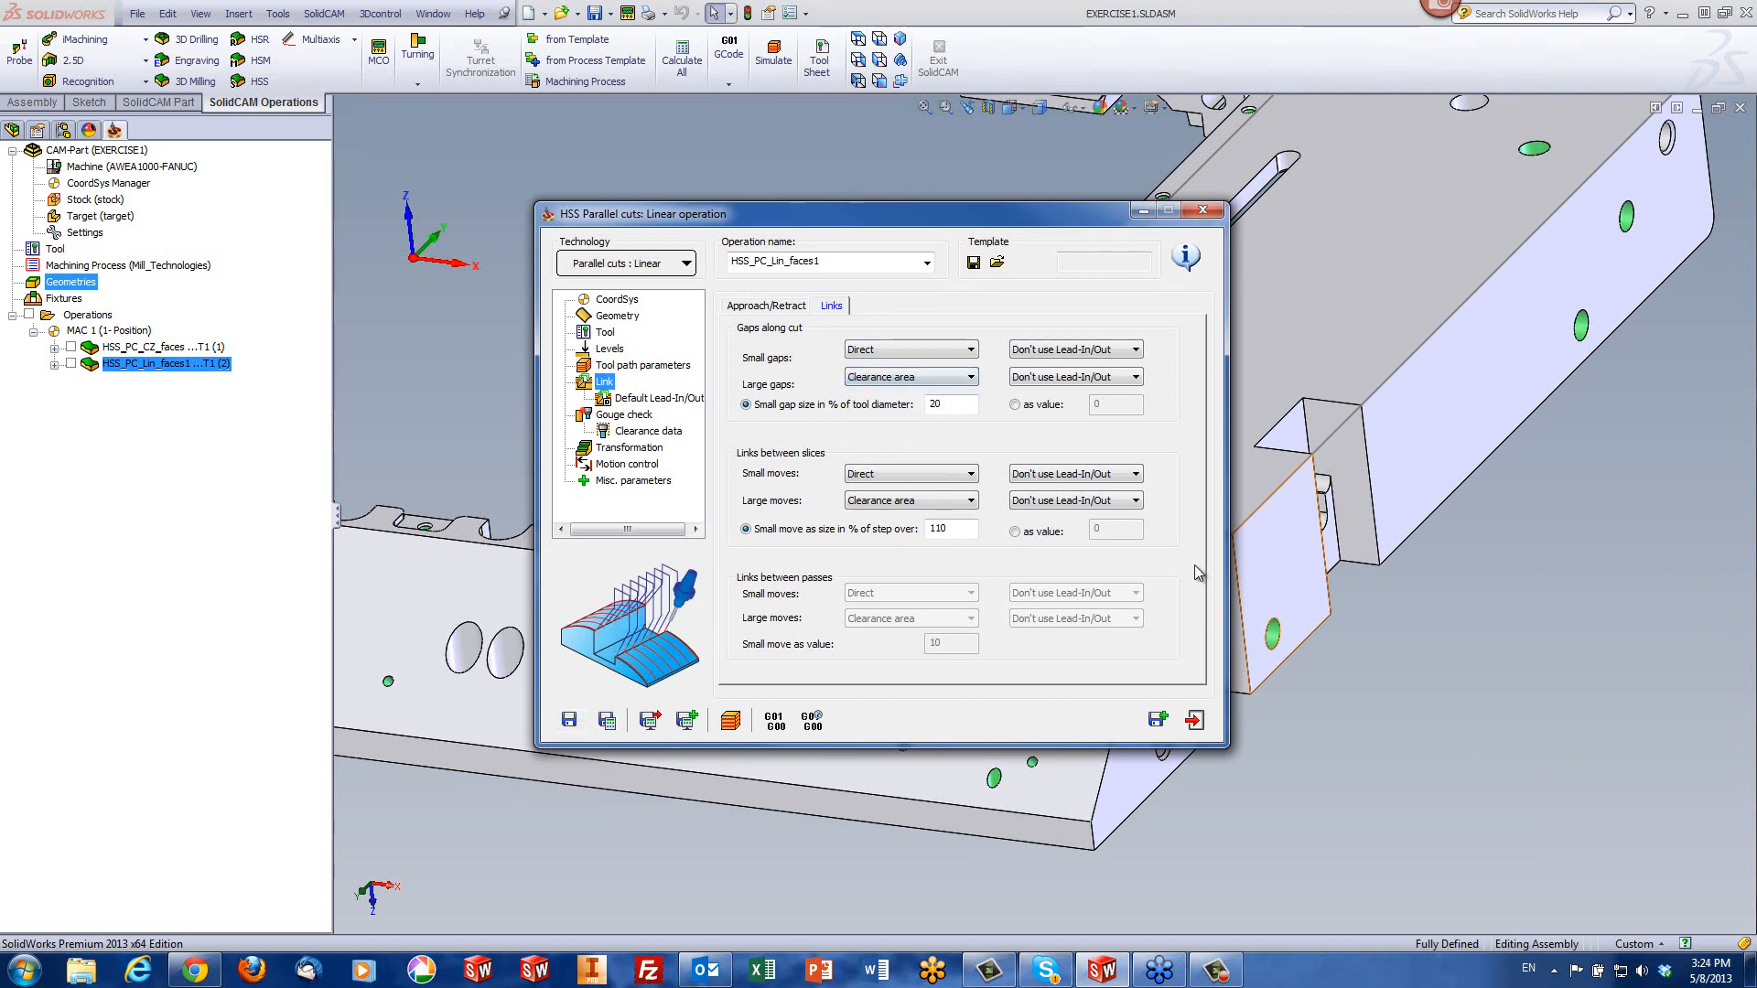
click(1456, 687)
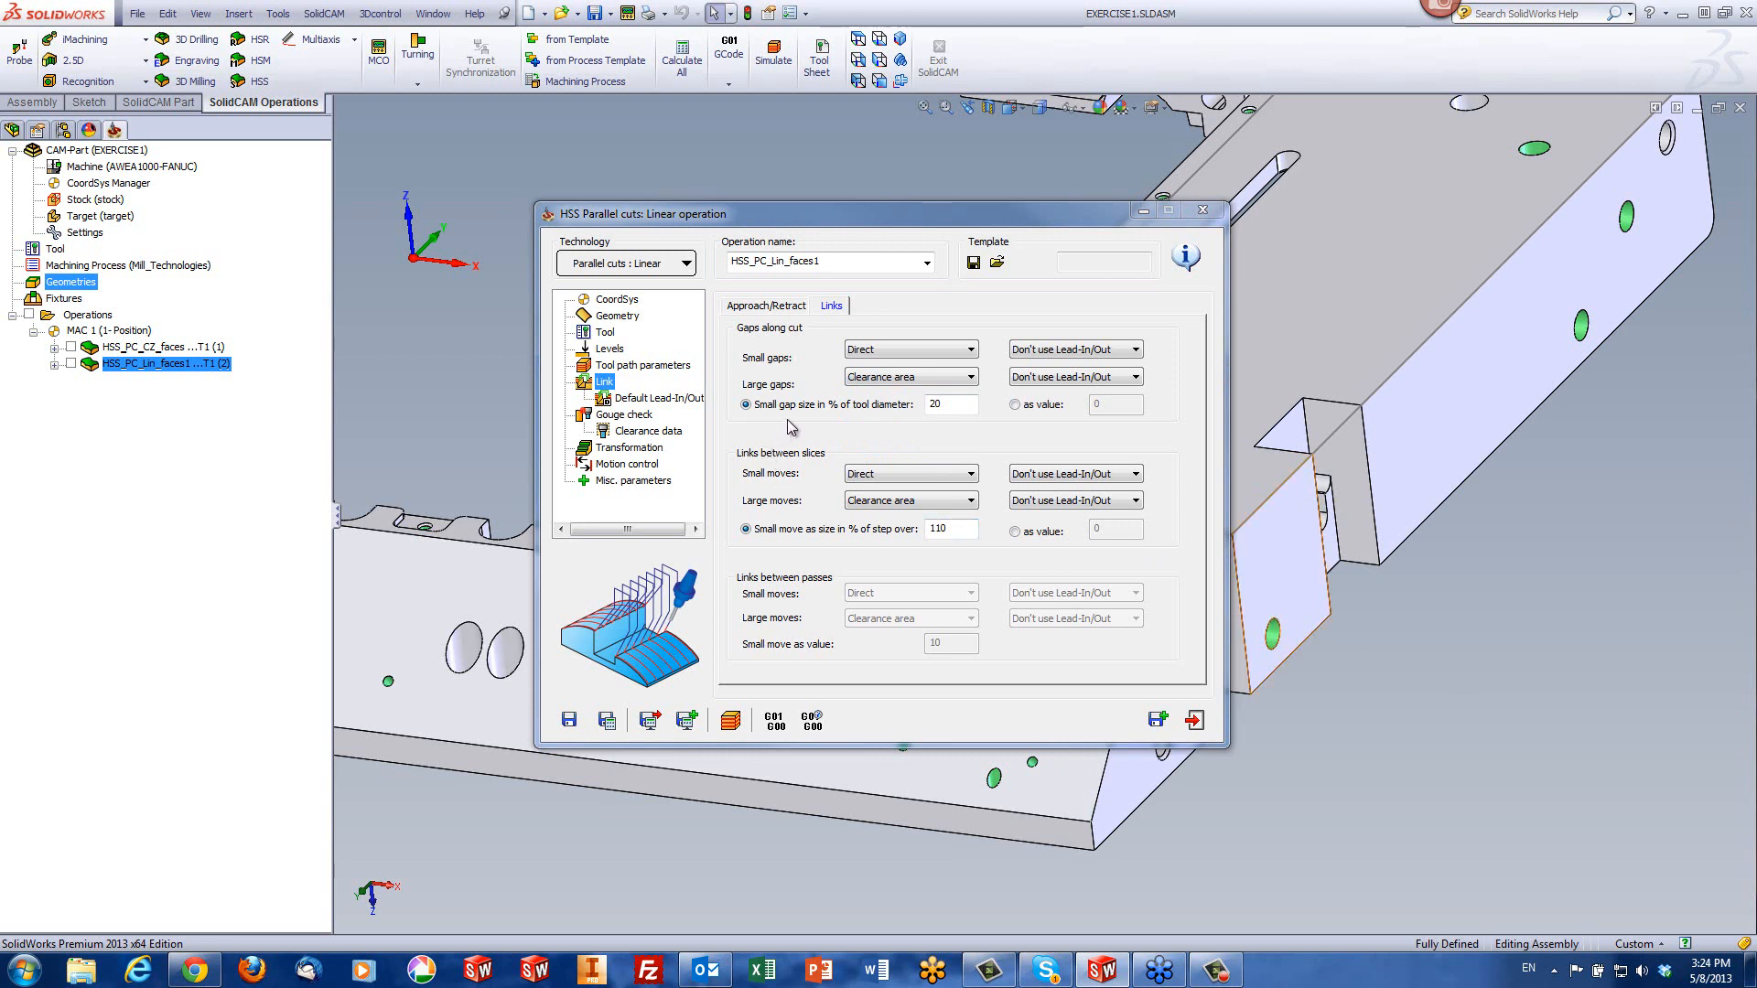
click(1015, 405)
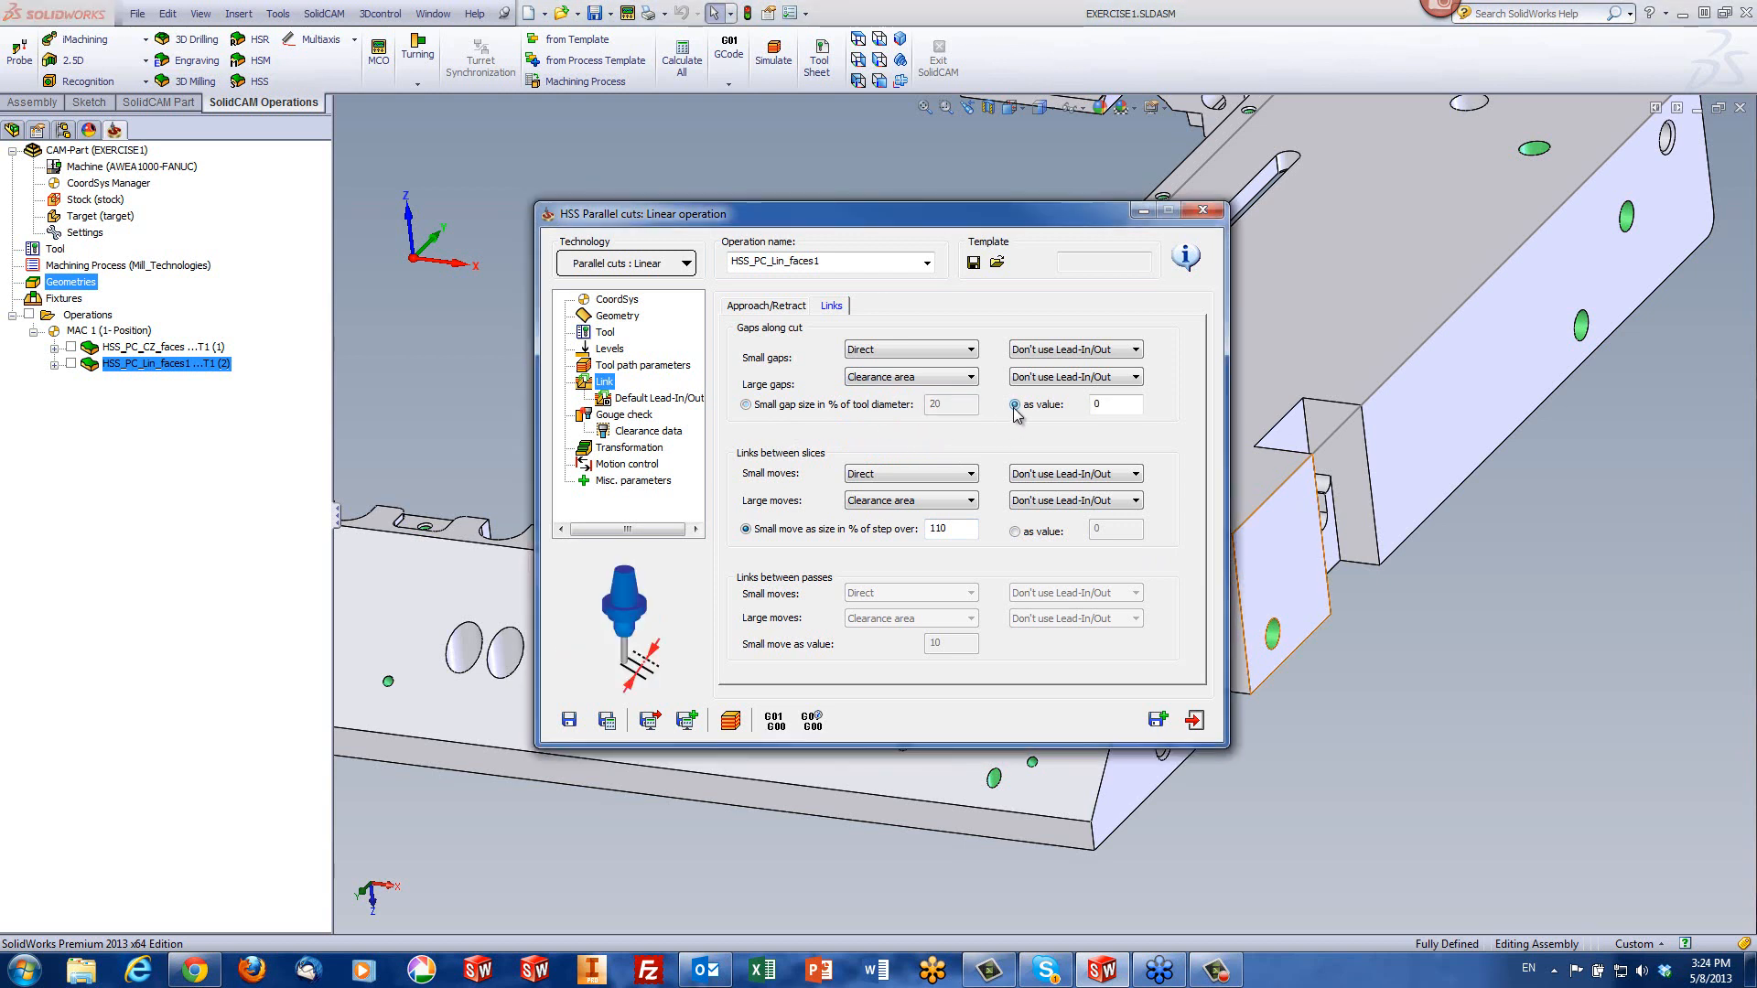
double_click(1112, 400)
text(50)
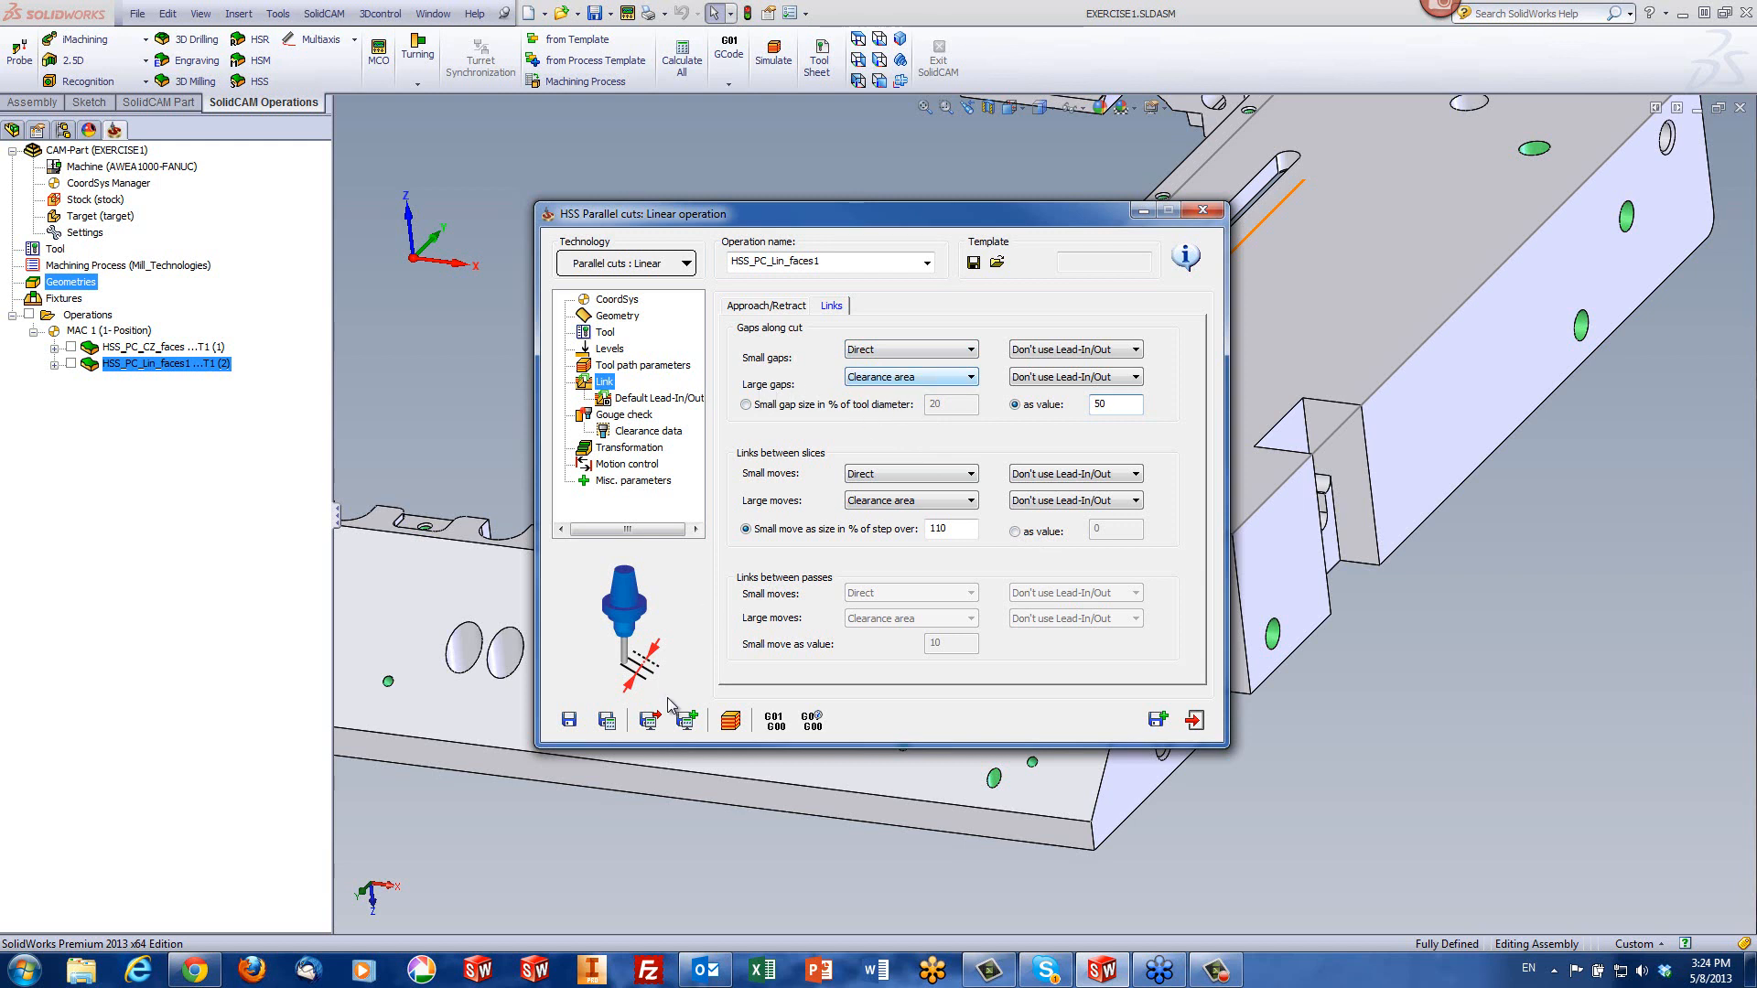
- Save and calculate the Linear operation with its gap settings, and simulate it in Host CAD
click(606, 721)
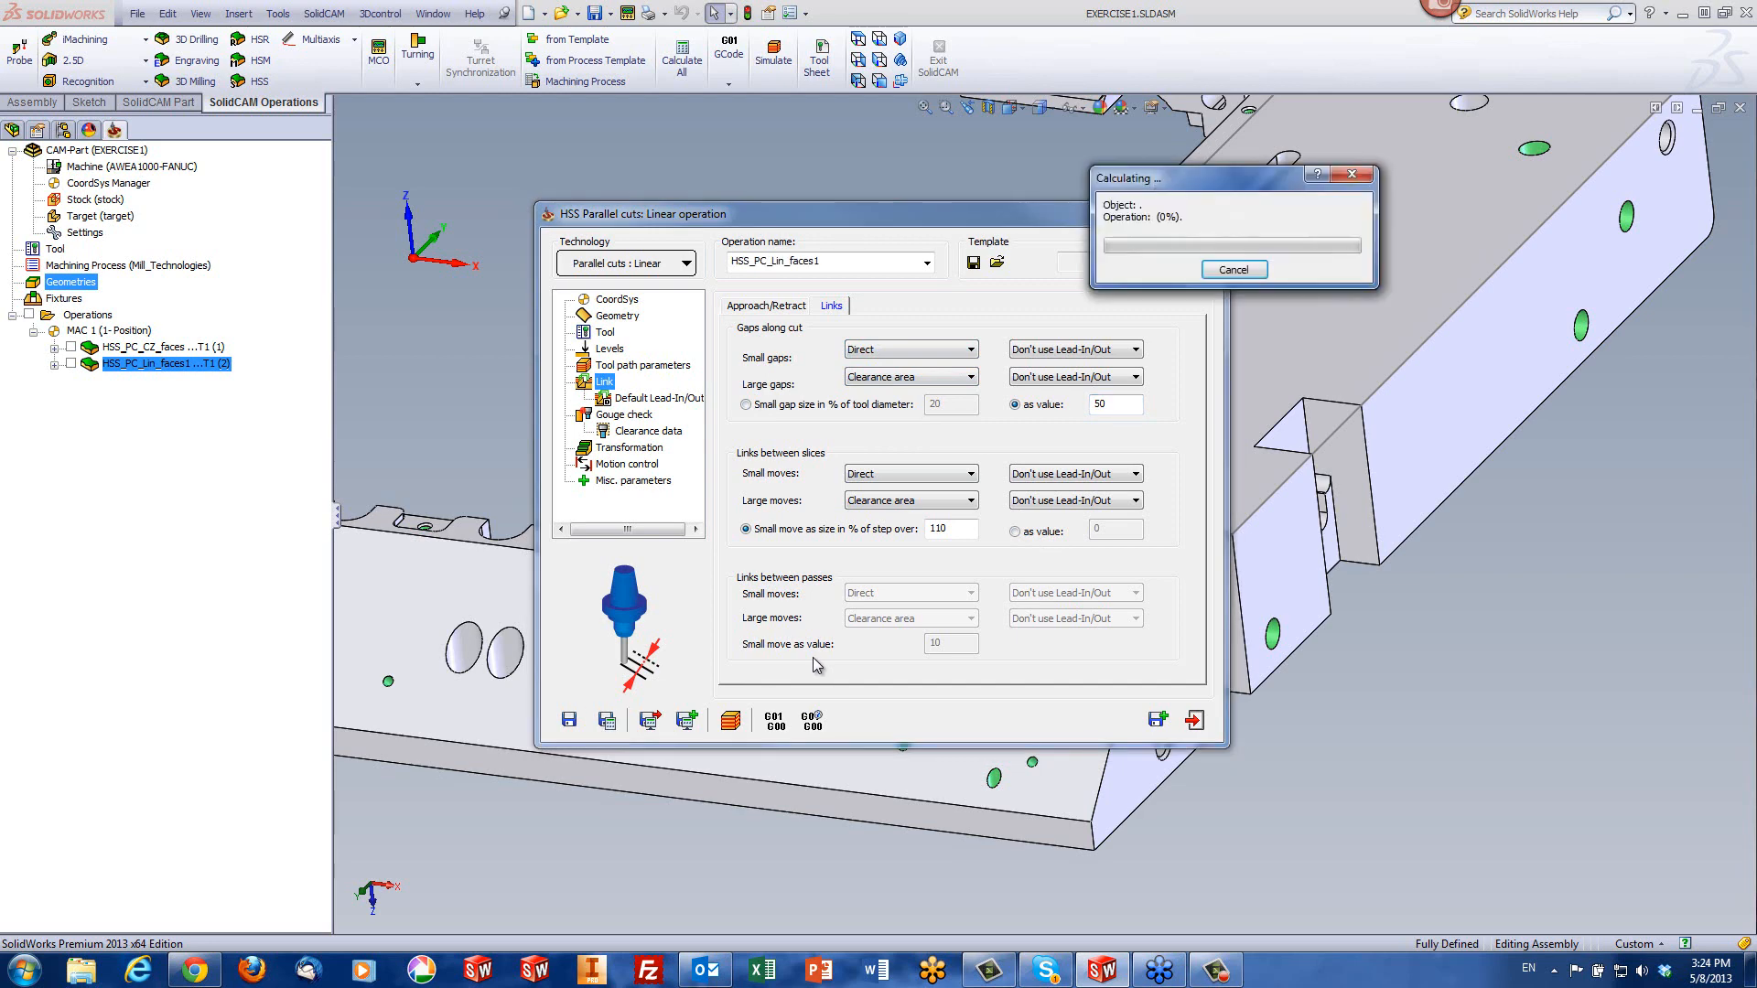
click(731, 723)
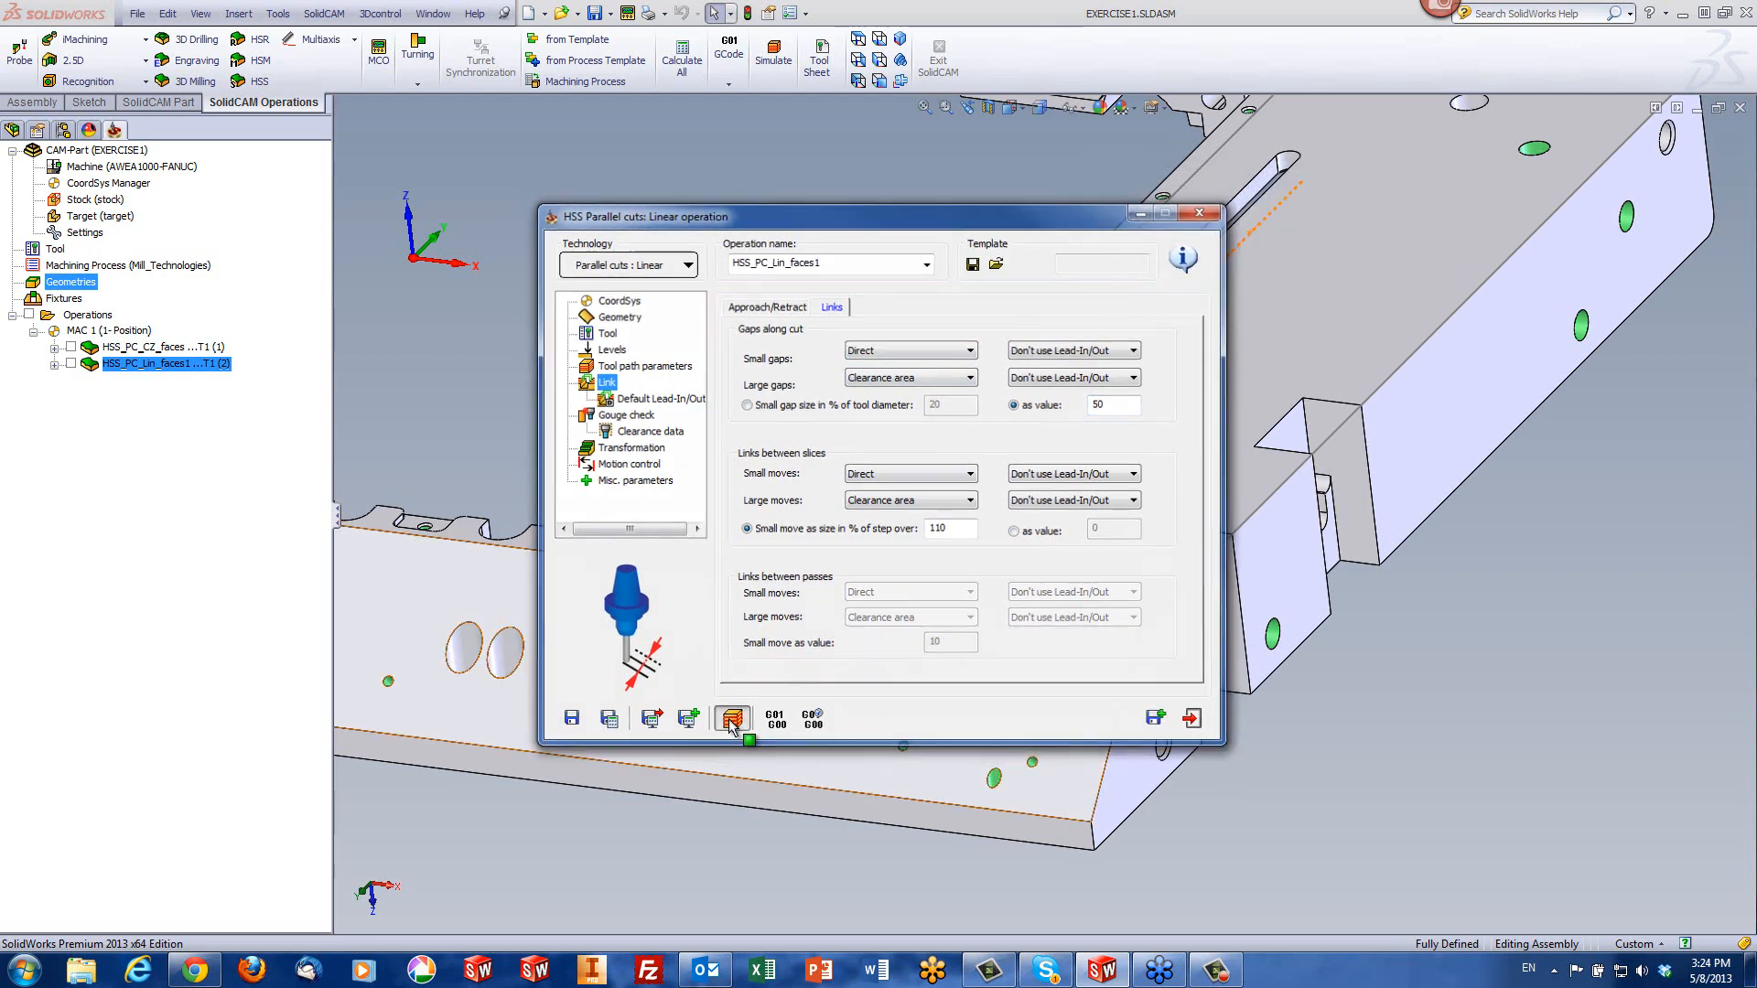
click(1553, 805)
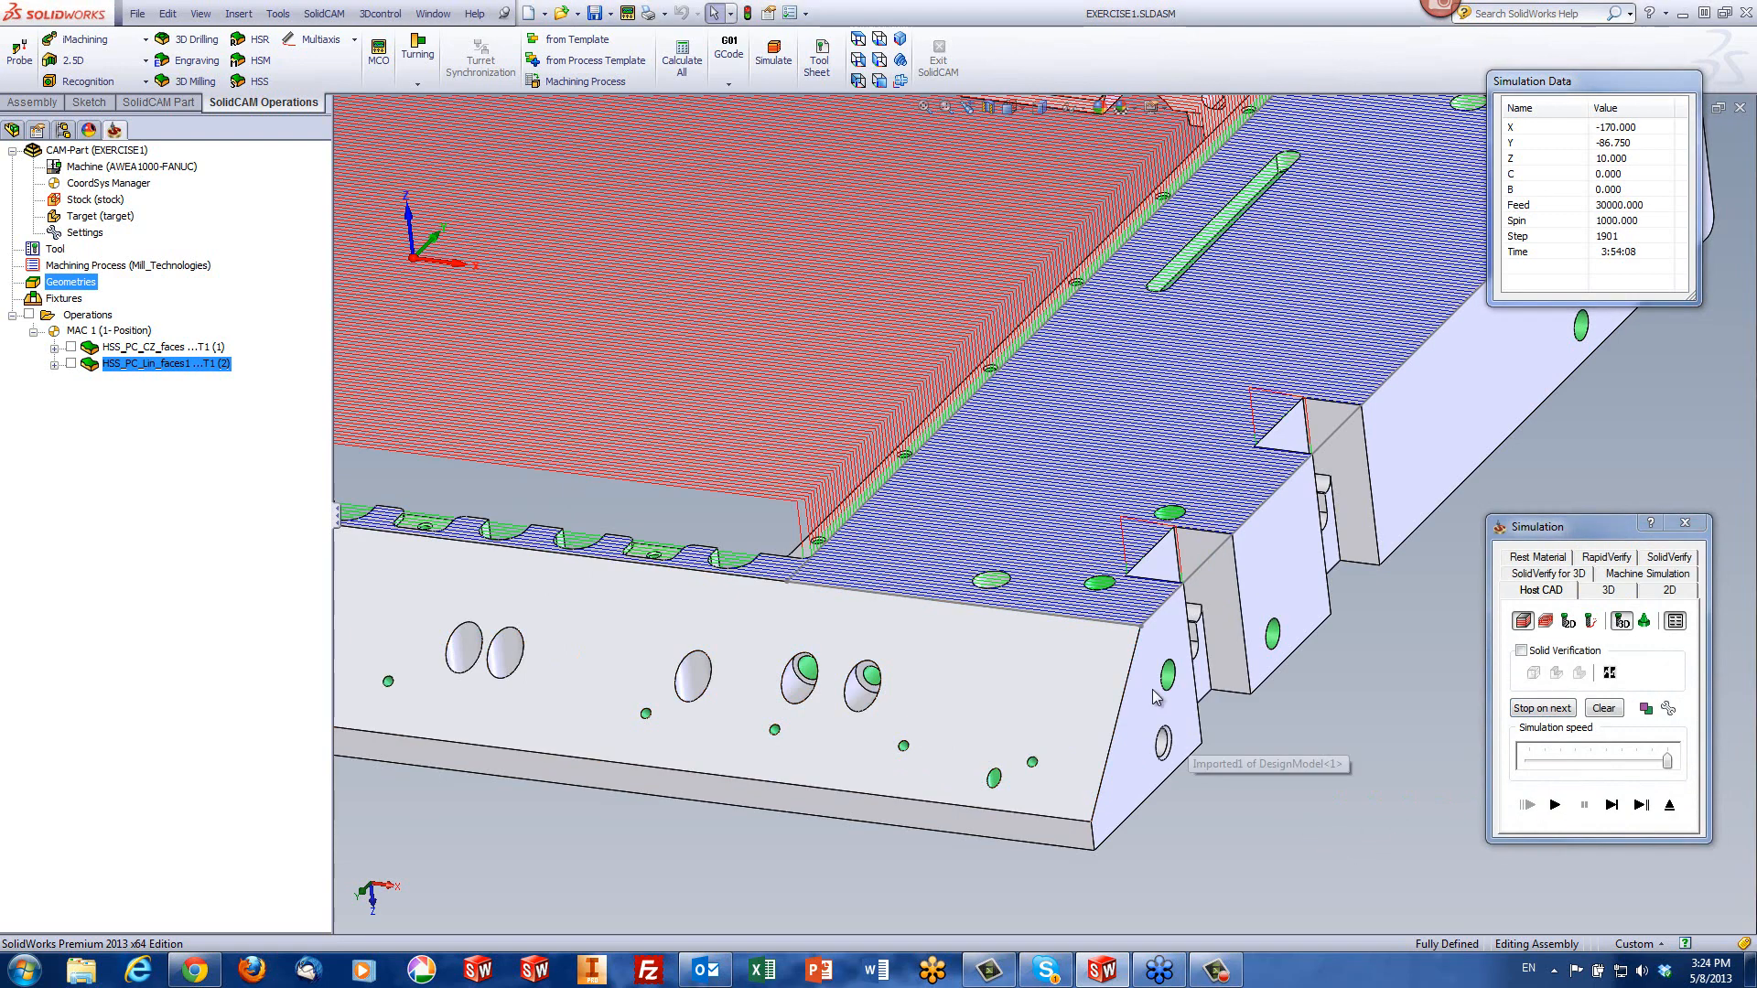
- Examine the links over the holes, slot and notches and the retracts over the large opening, and leave the simulation
scroll(1126, 613, down, 5)
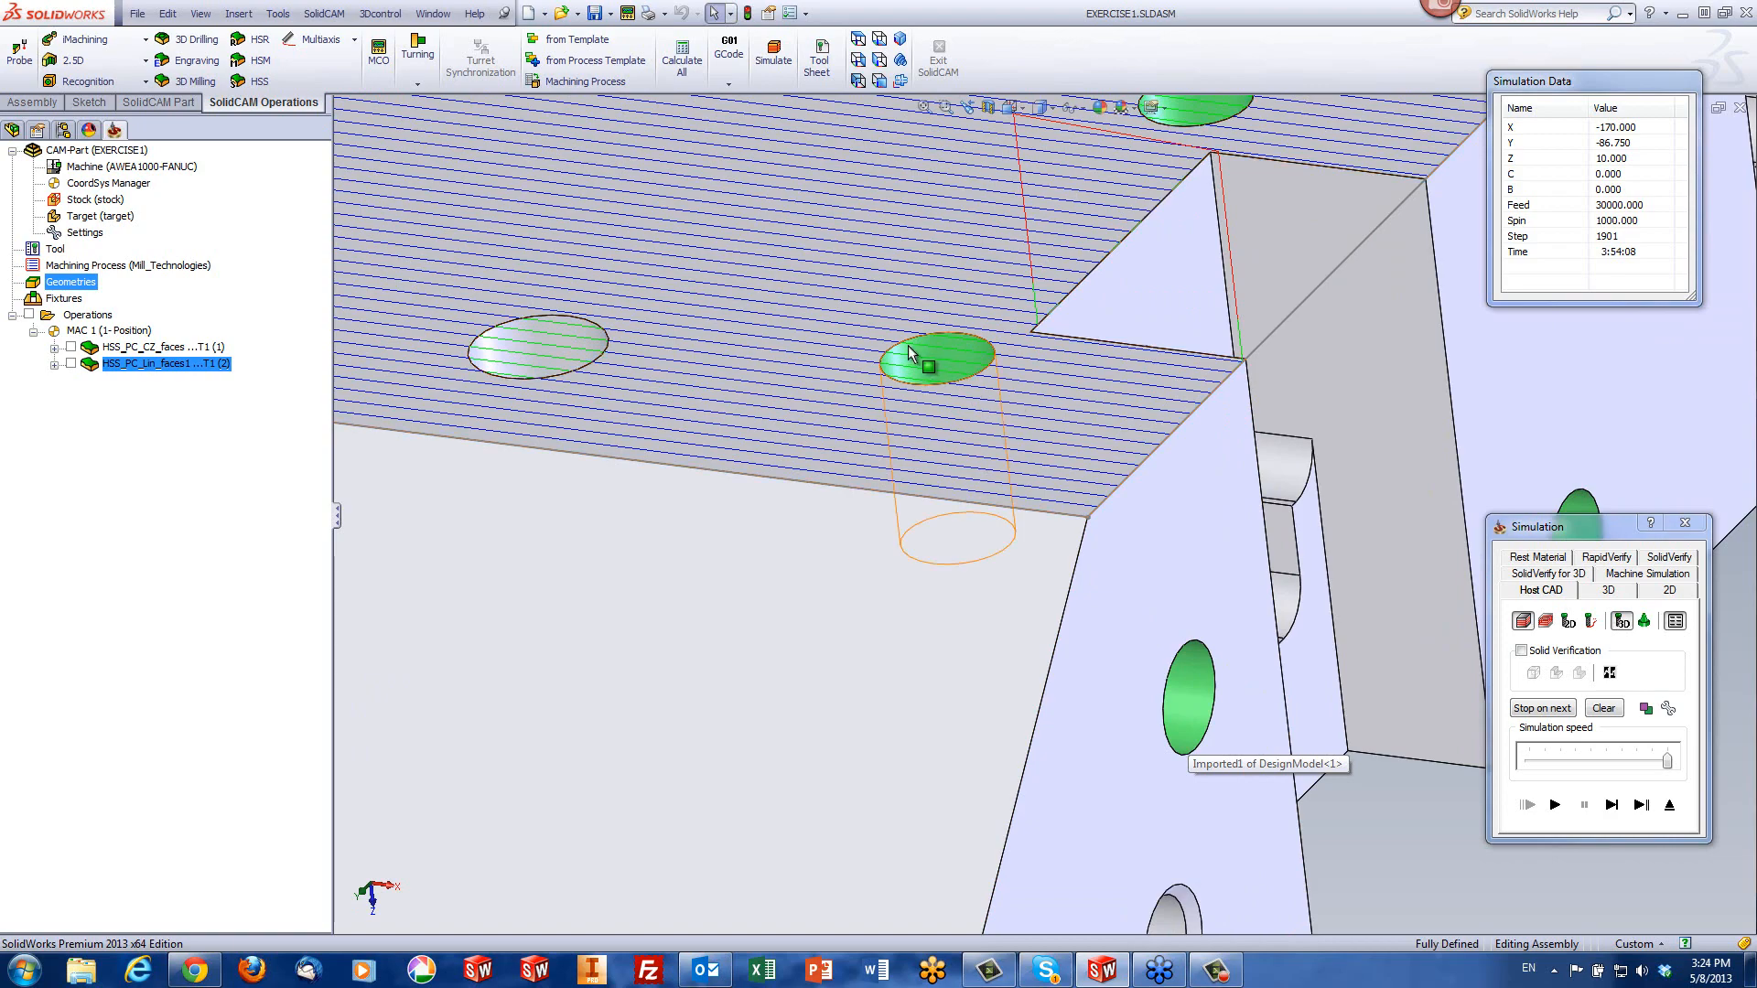
scroll(908, 354, up, 10)
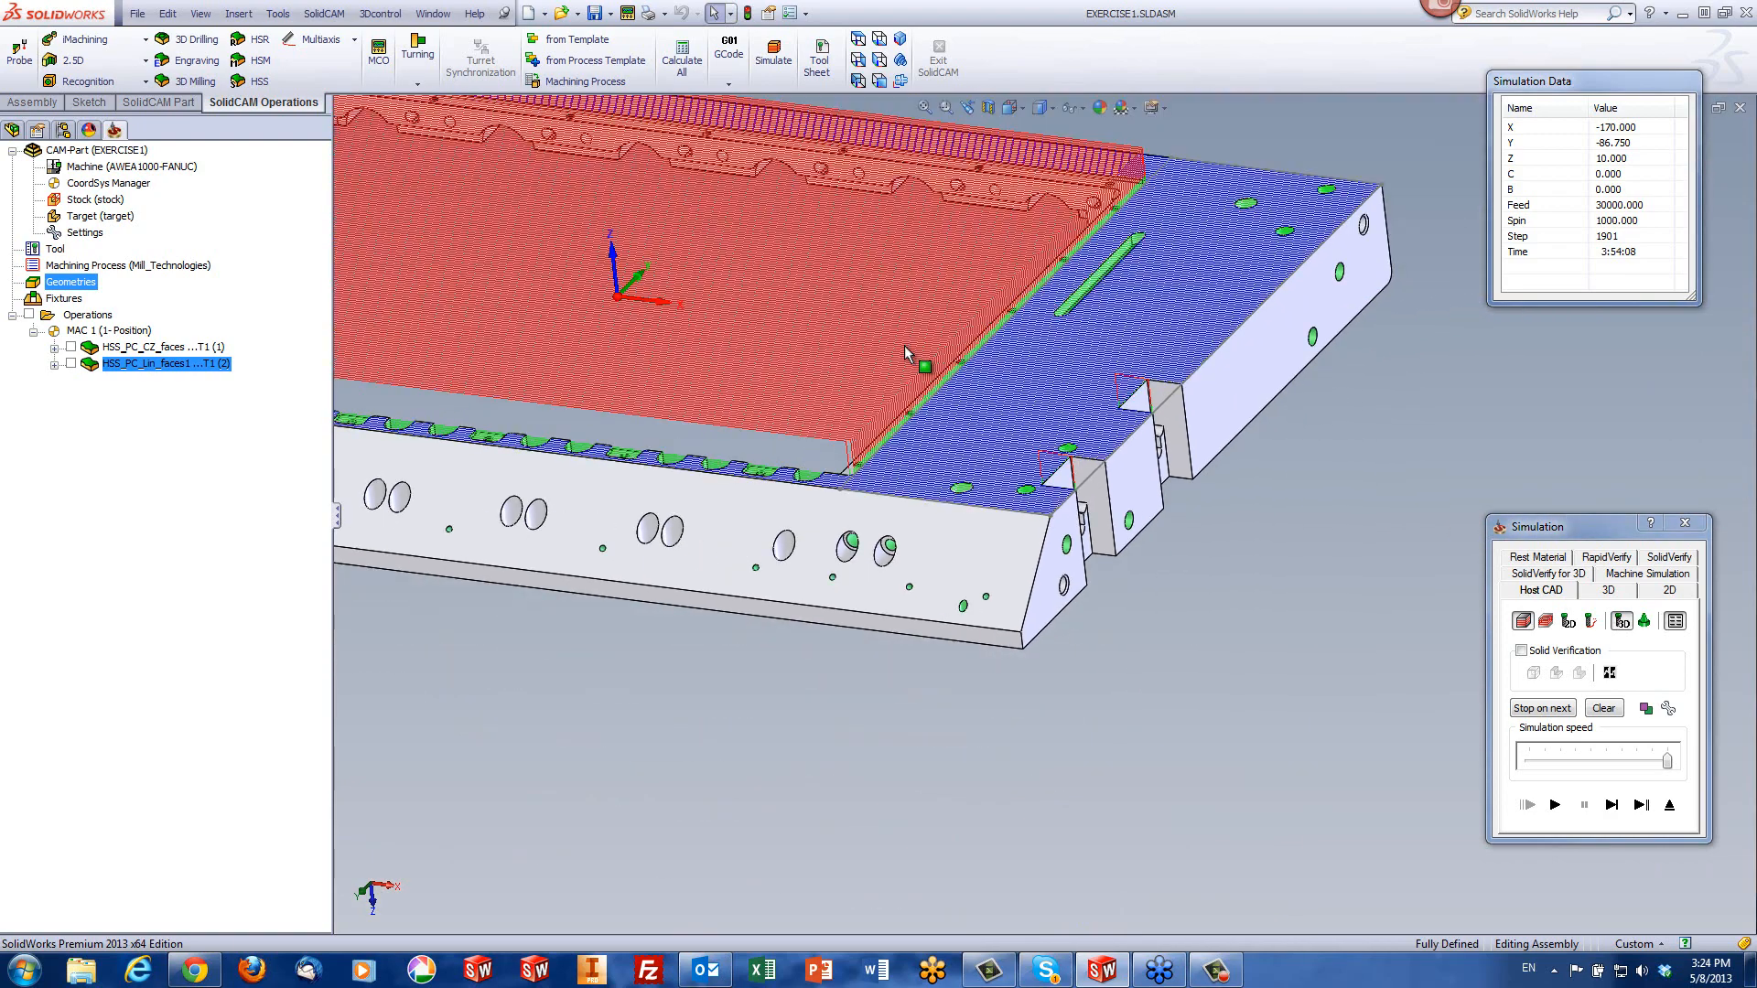
scroll(951, 453, down, 5)
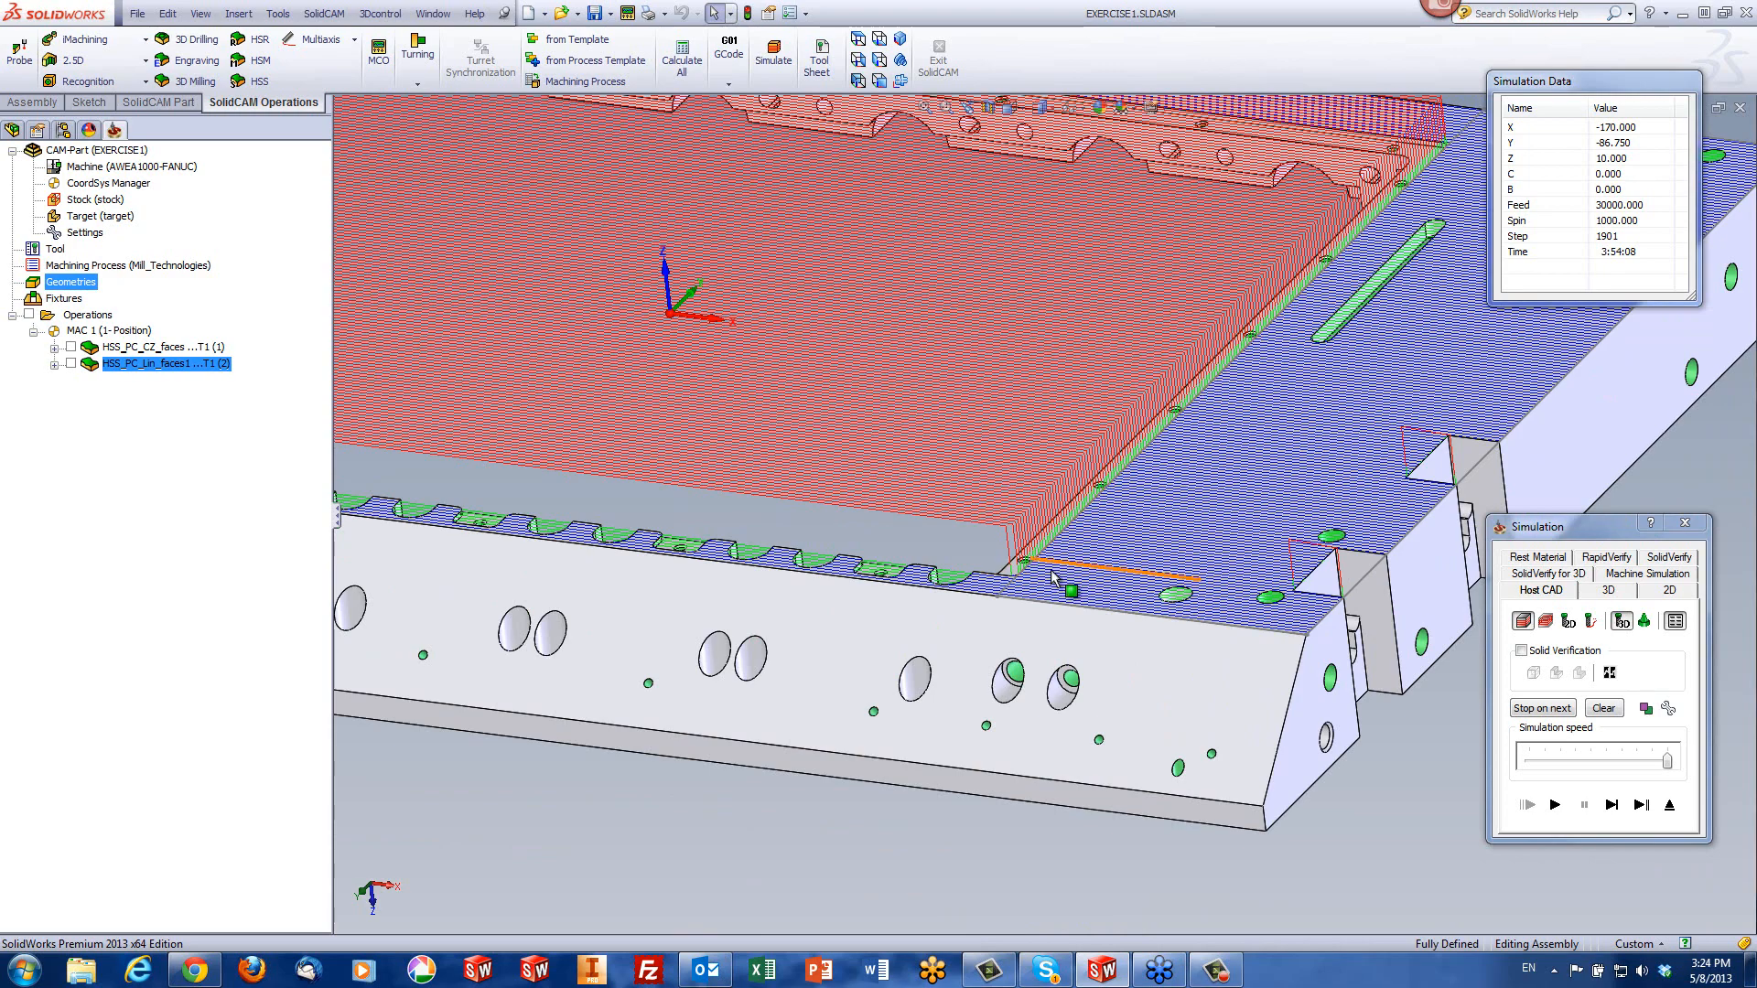
scroll(863, 463, up, 8)
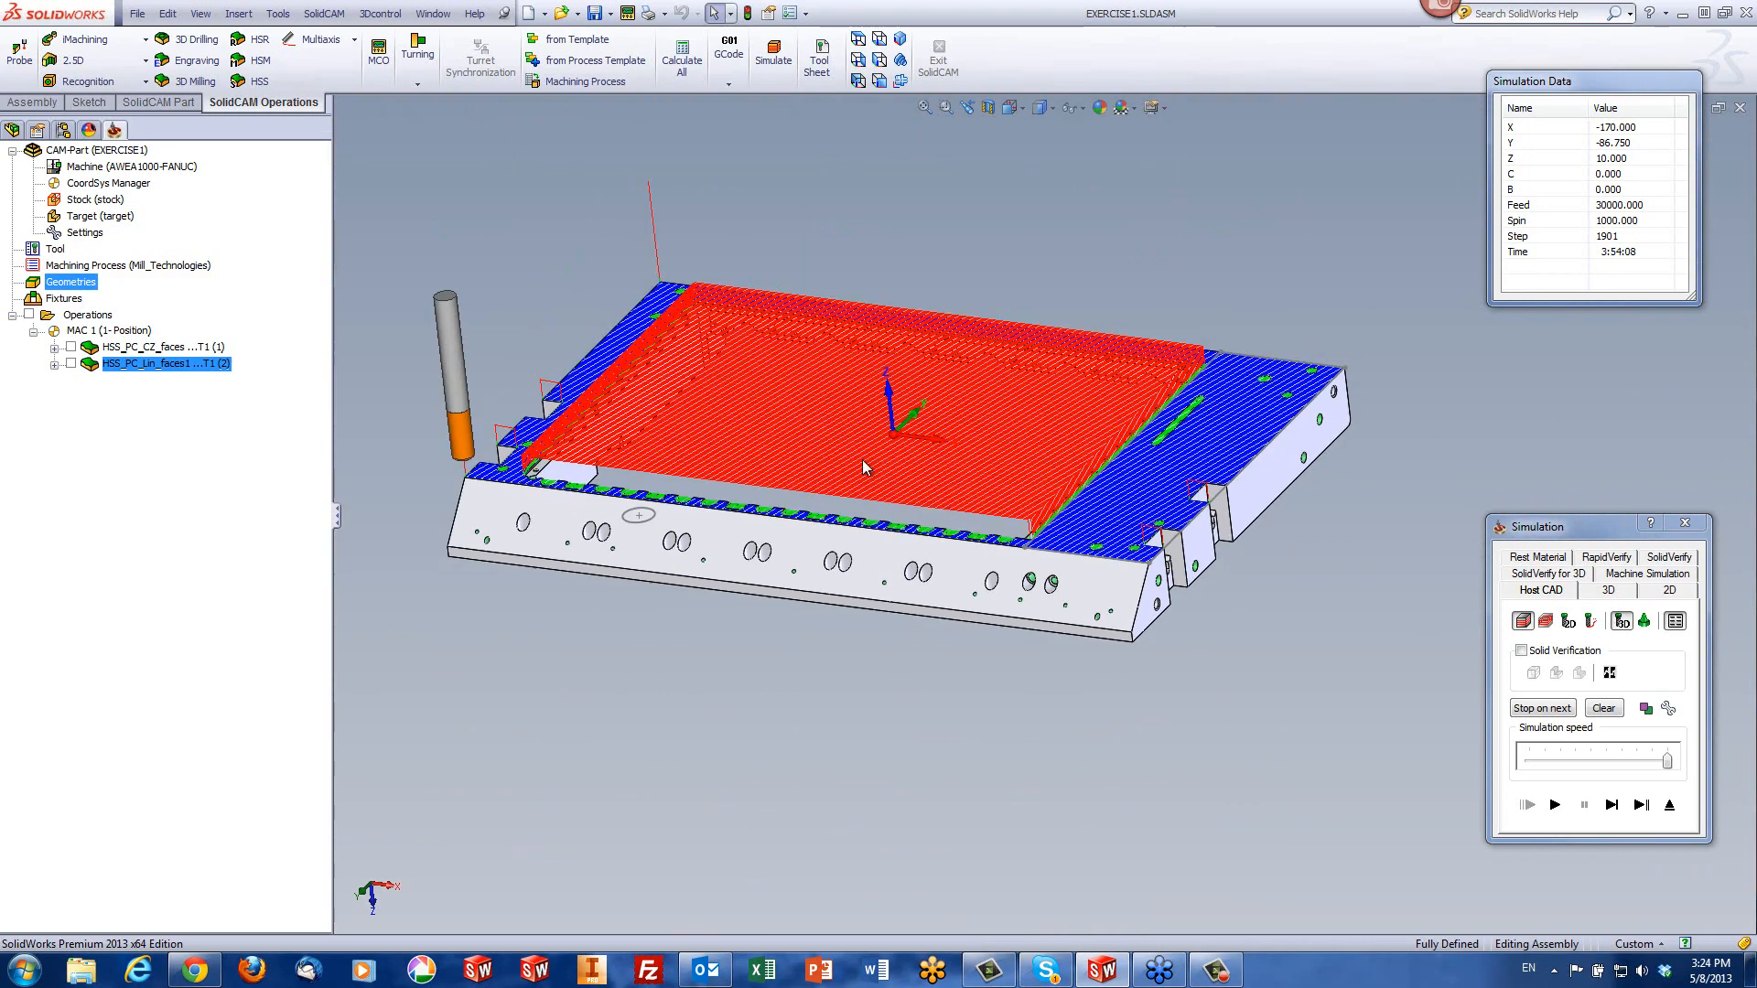
scroll(726, 431, down, 8)
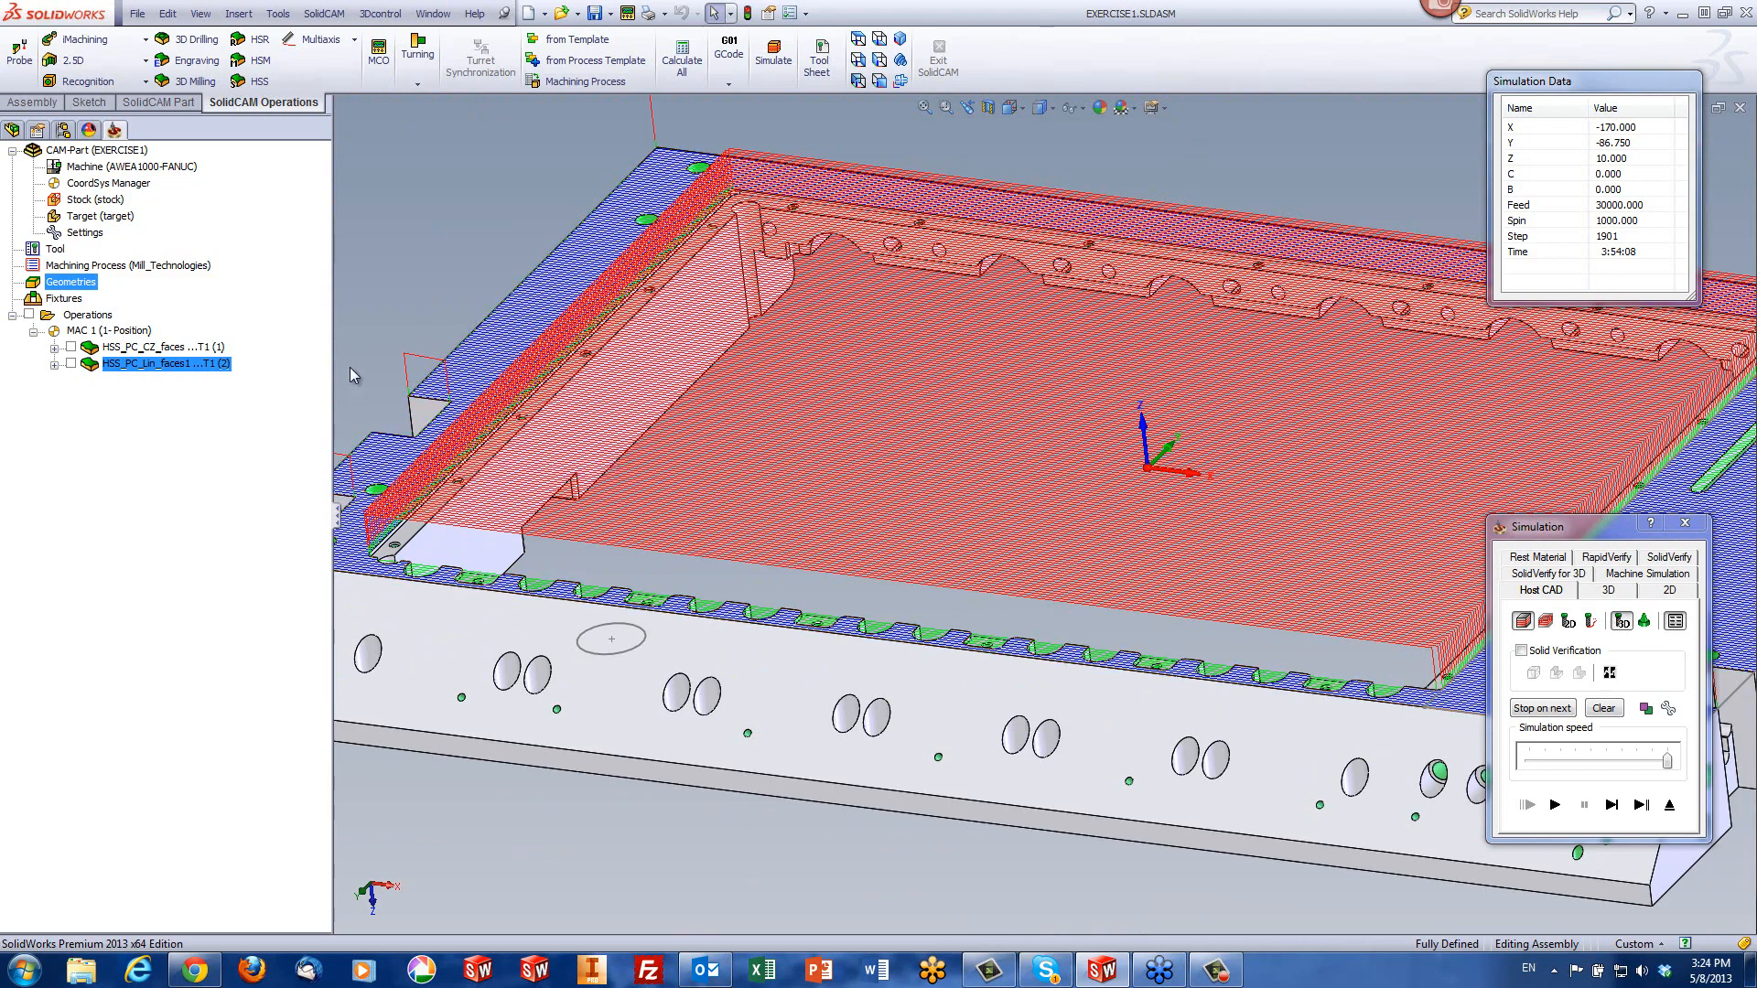
scroll(691, 554, up, 6)
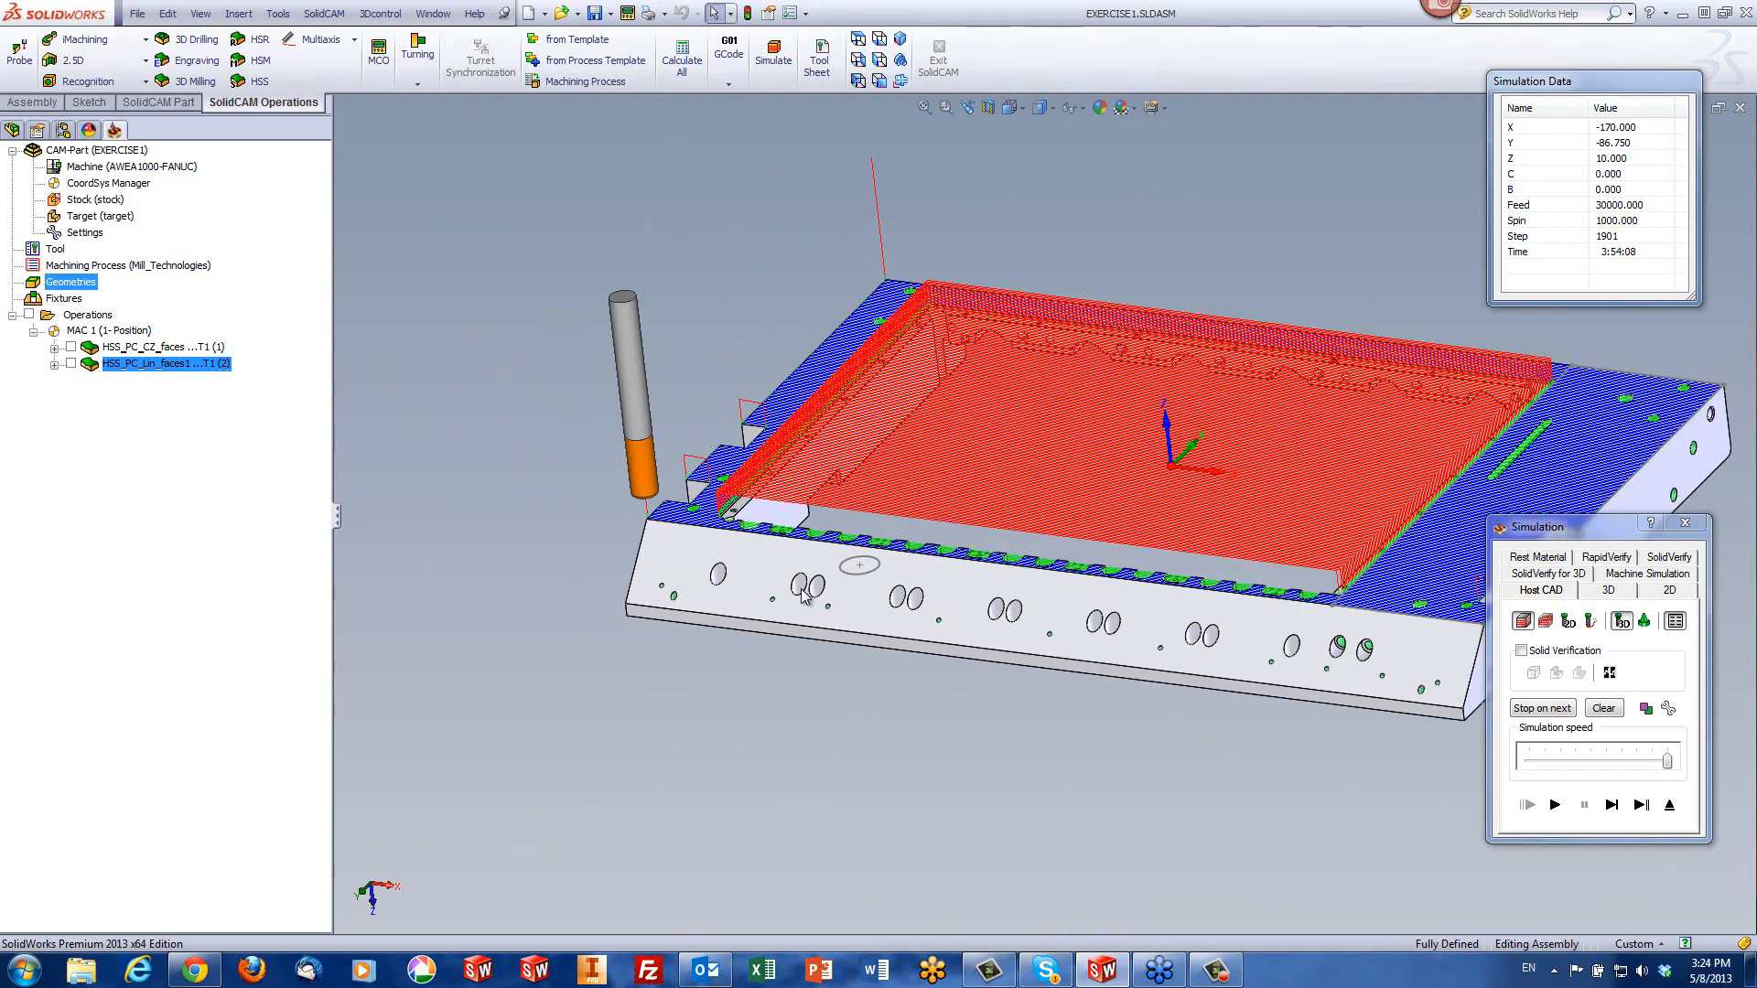
scroll(1413, 560, up, 2)
scroll(1351, 557, down, 4)
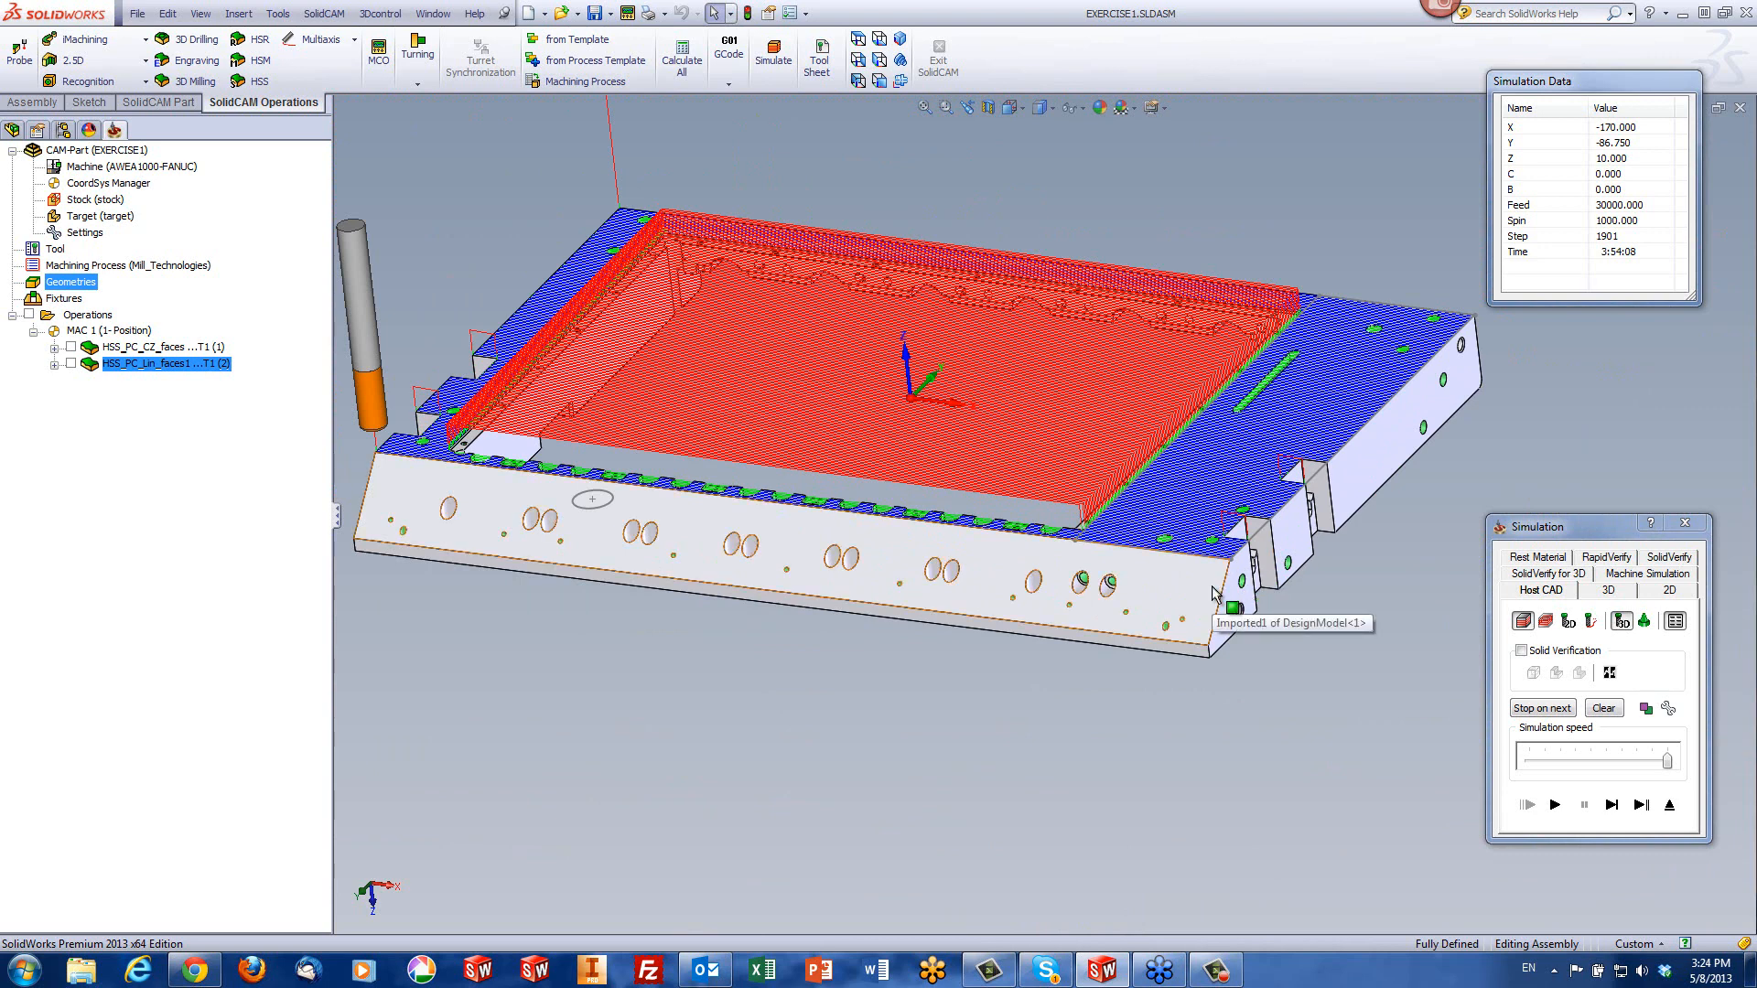
click(1669, 805)
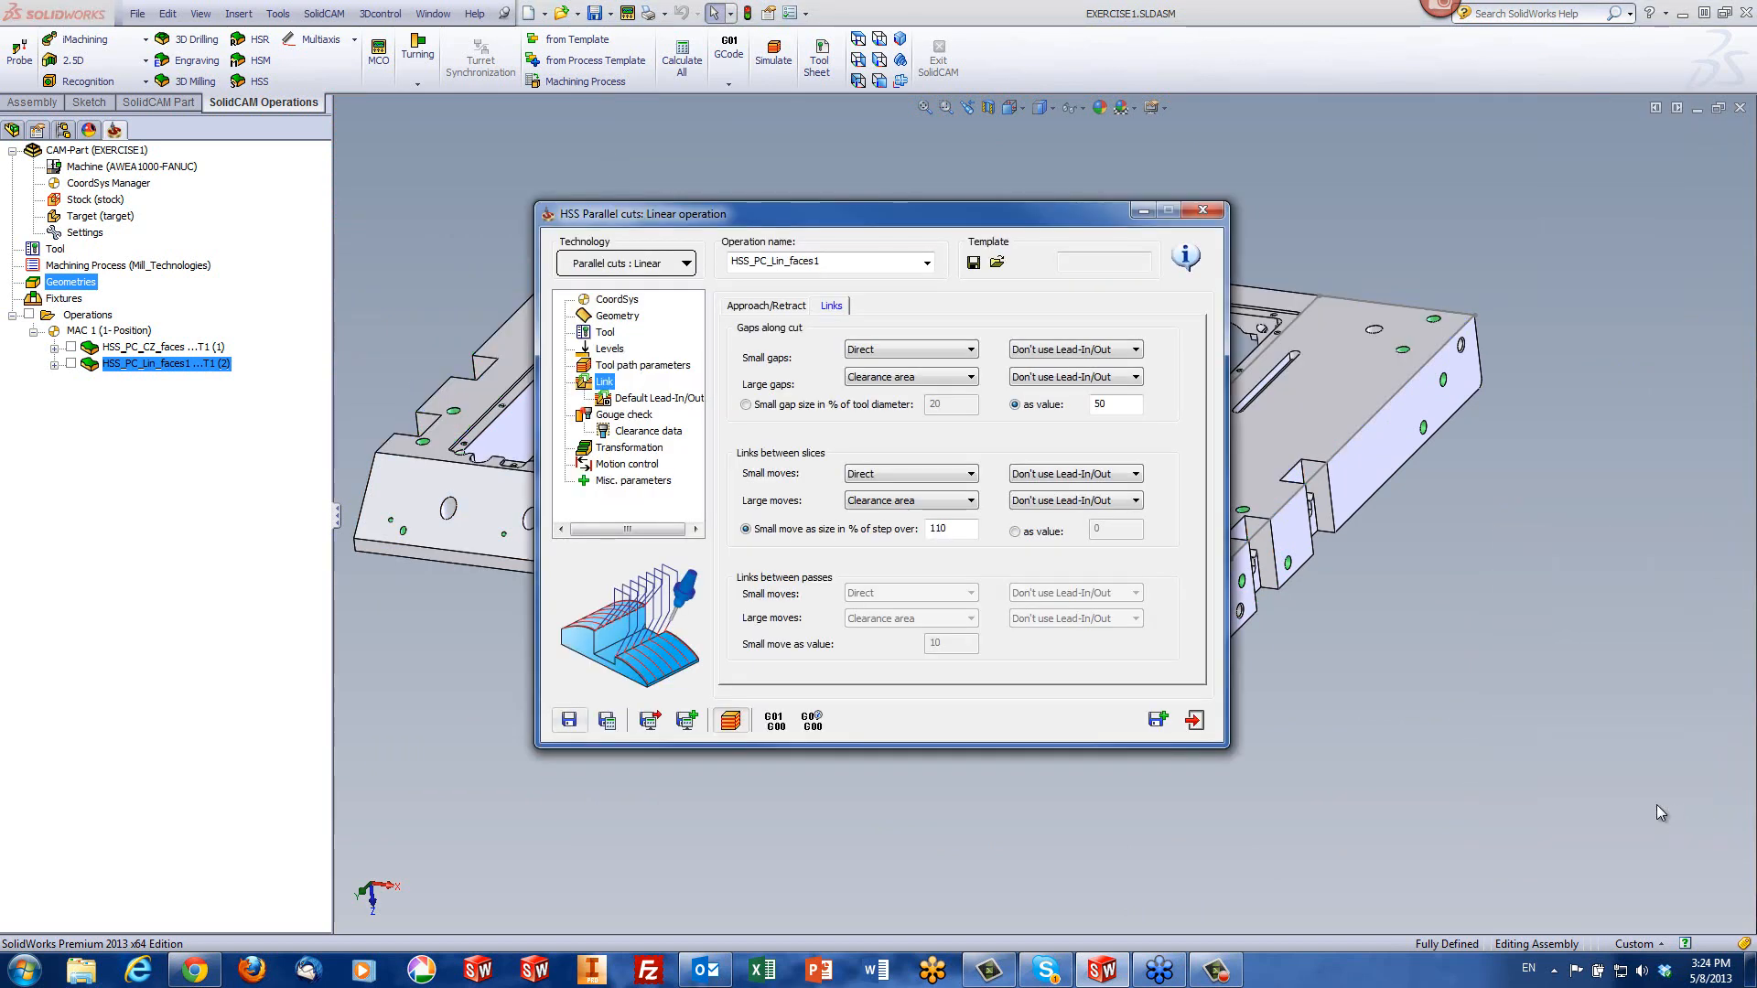
- Use a lead-in for the first entry and a lead-out for the last exit, and simulate the Linear operation
click(765, 307)
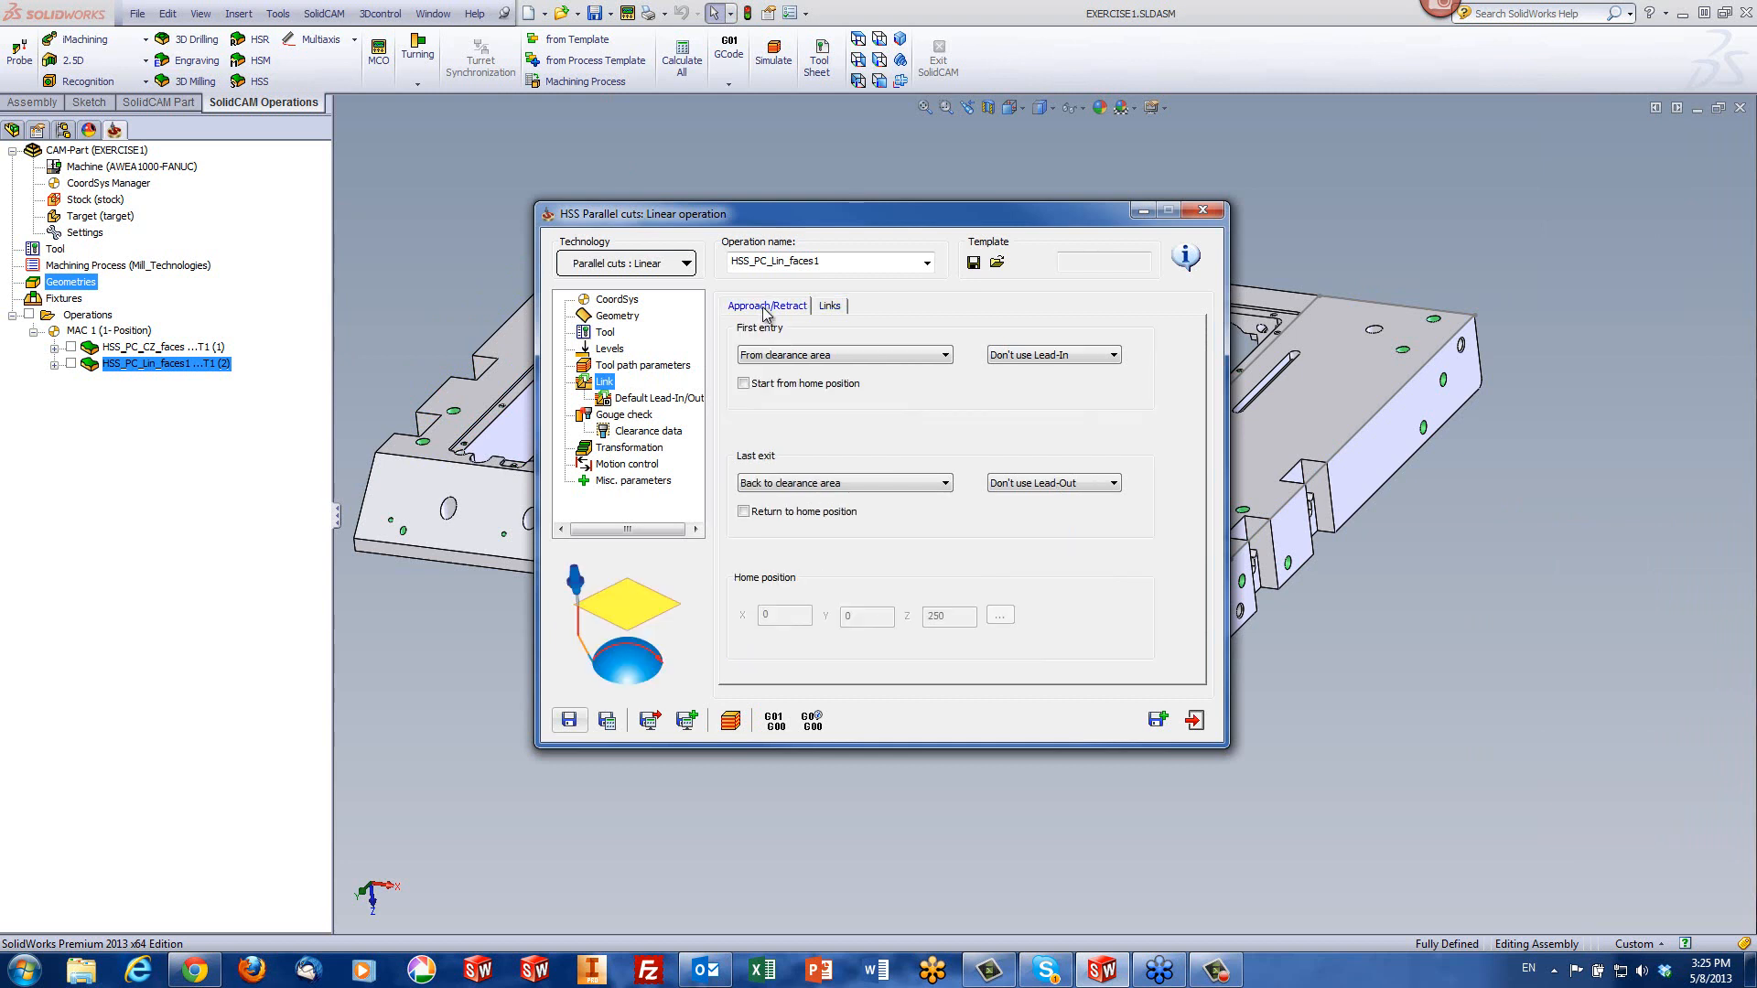
click(1016, 357)
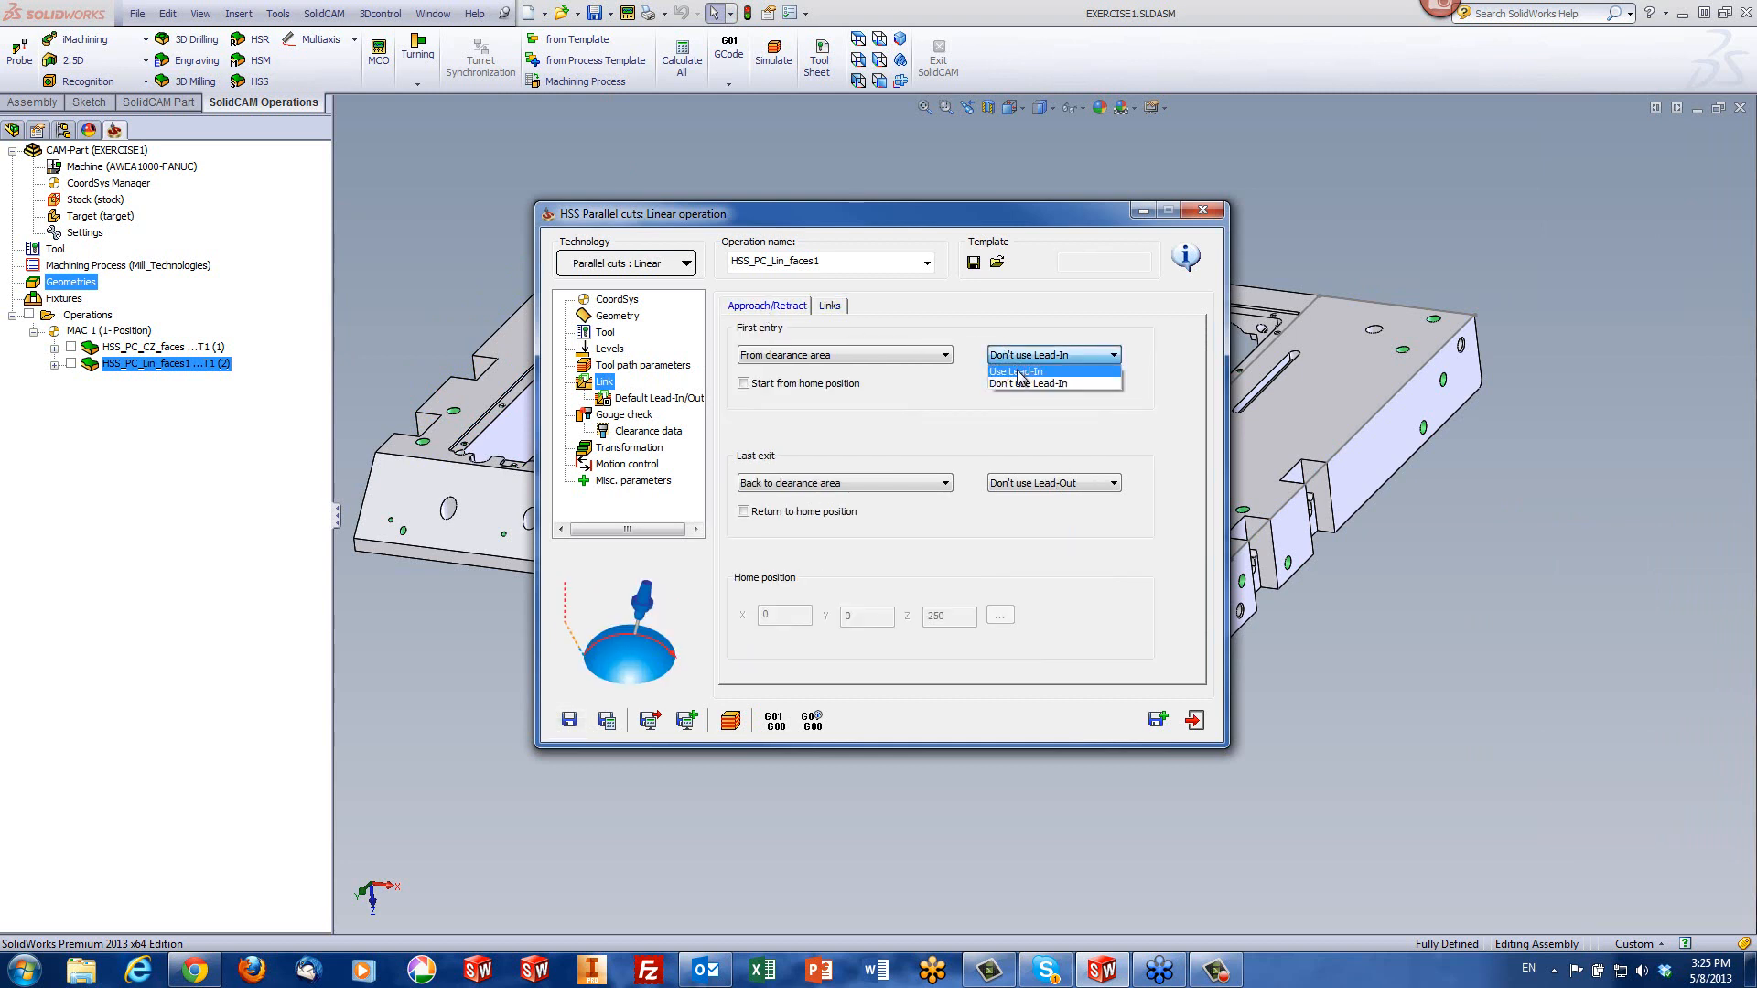
click(1018, 371)
click(1052, 483)
click(1018, 500)
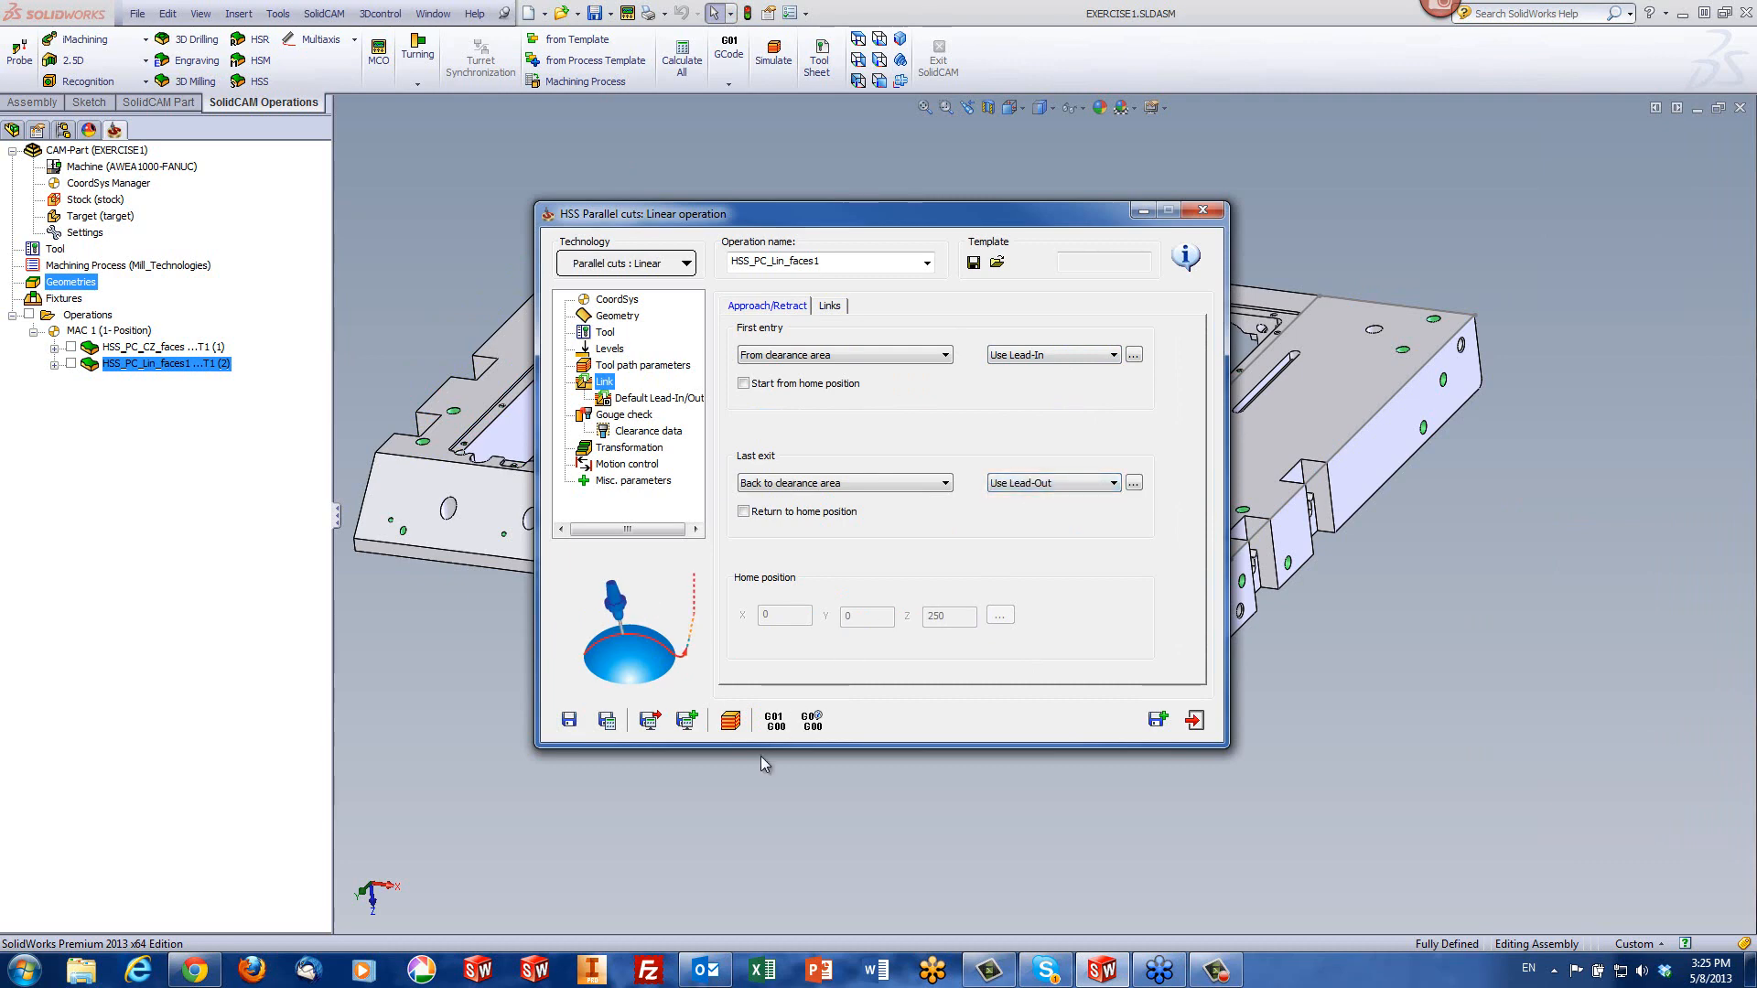
click(731, 722)
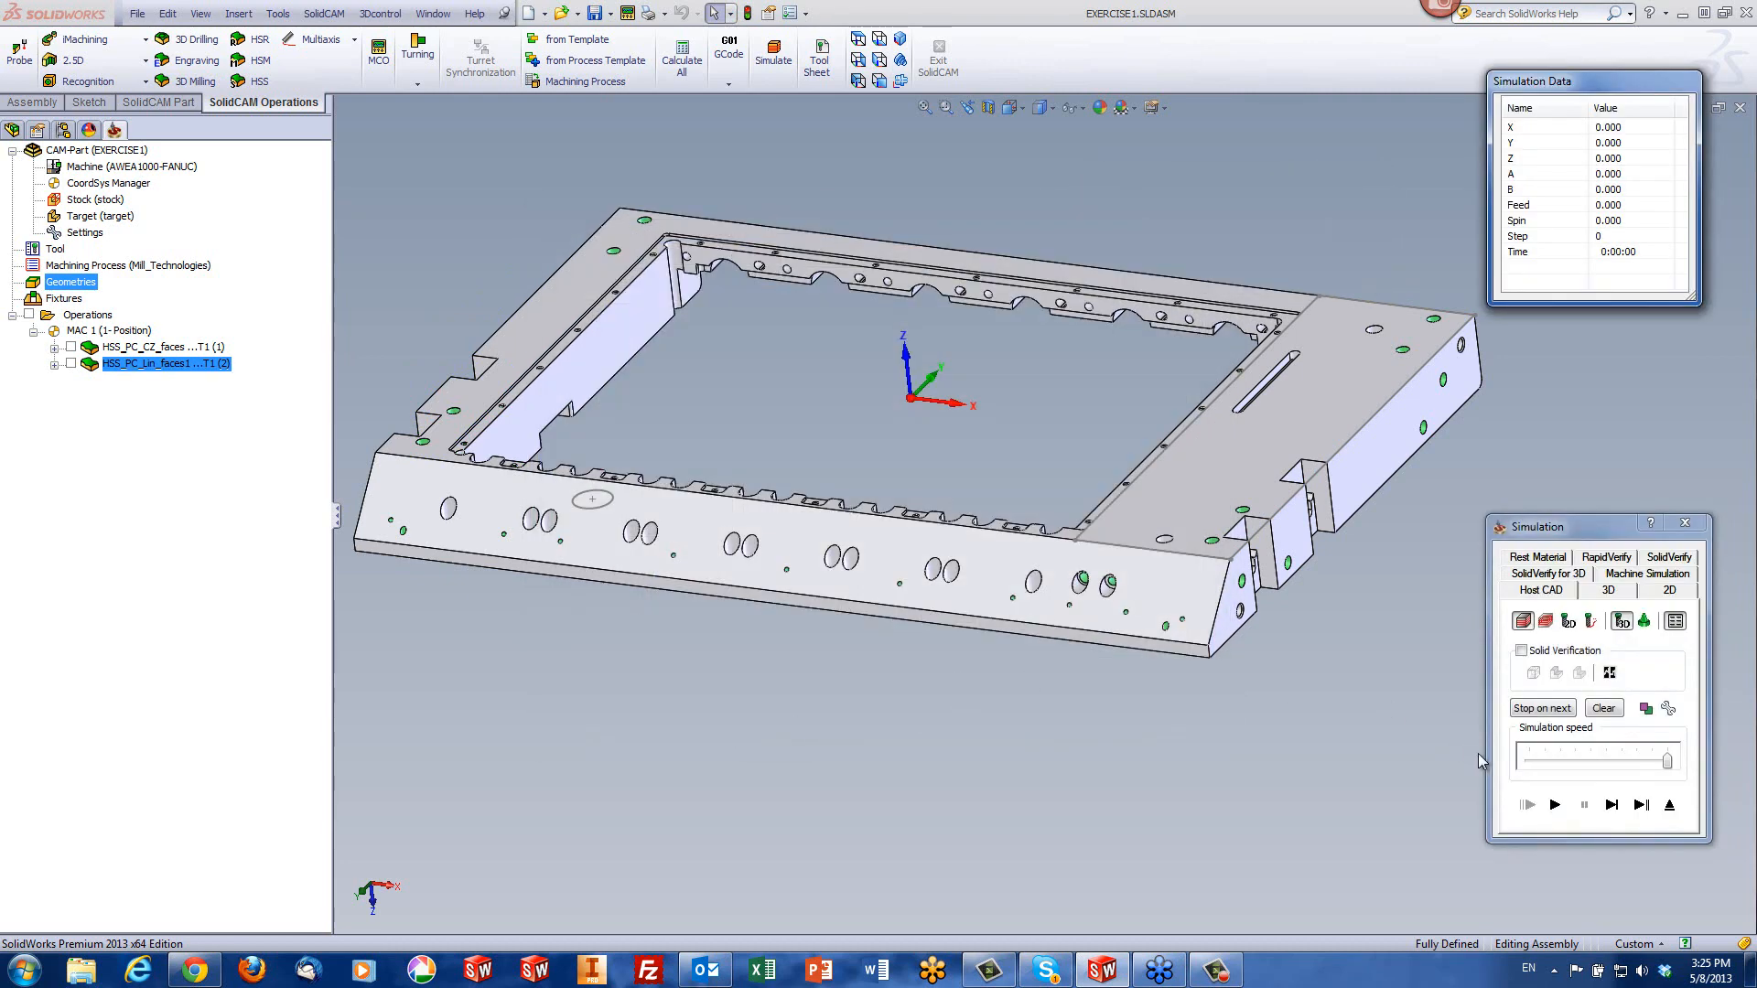
click(1554, 805)
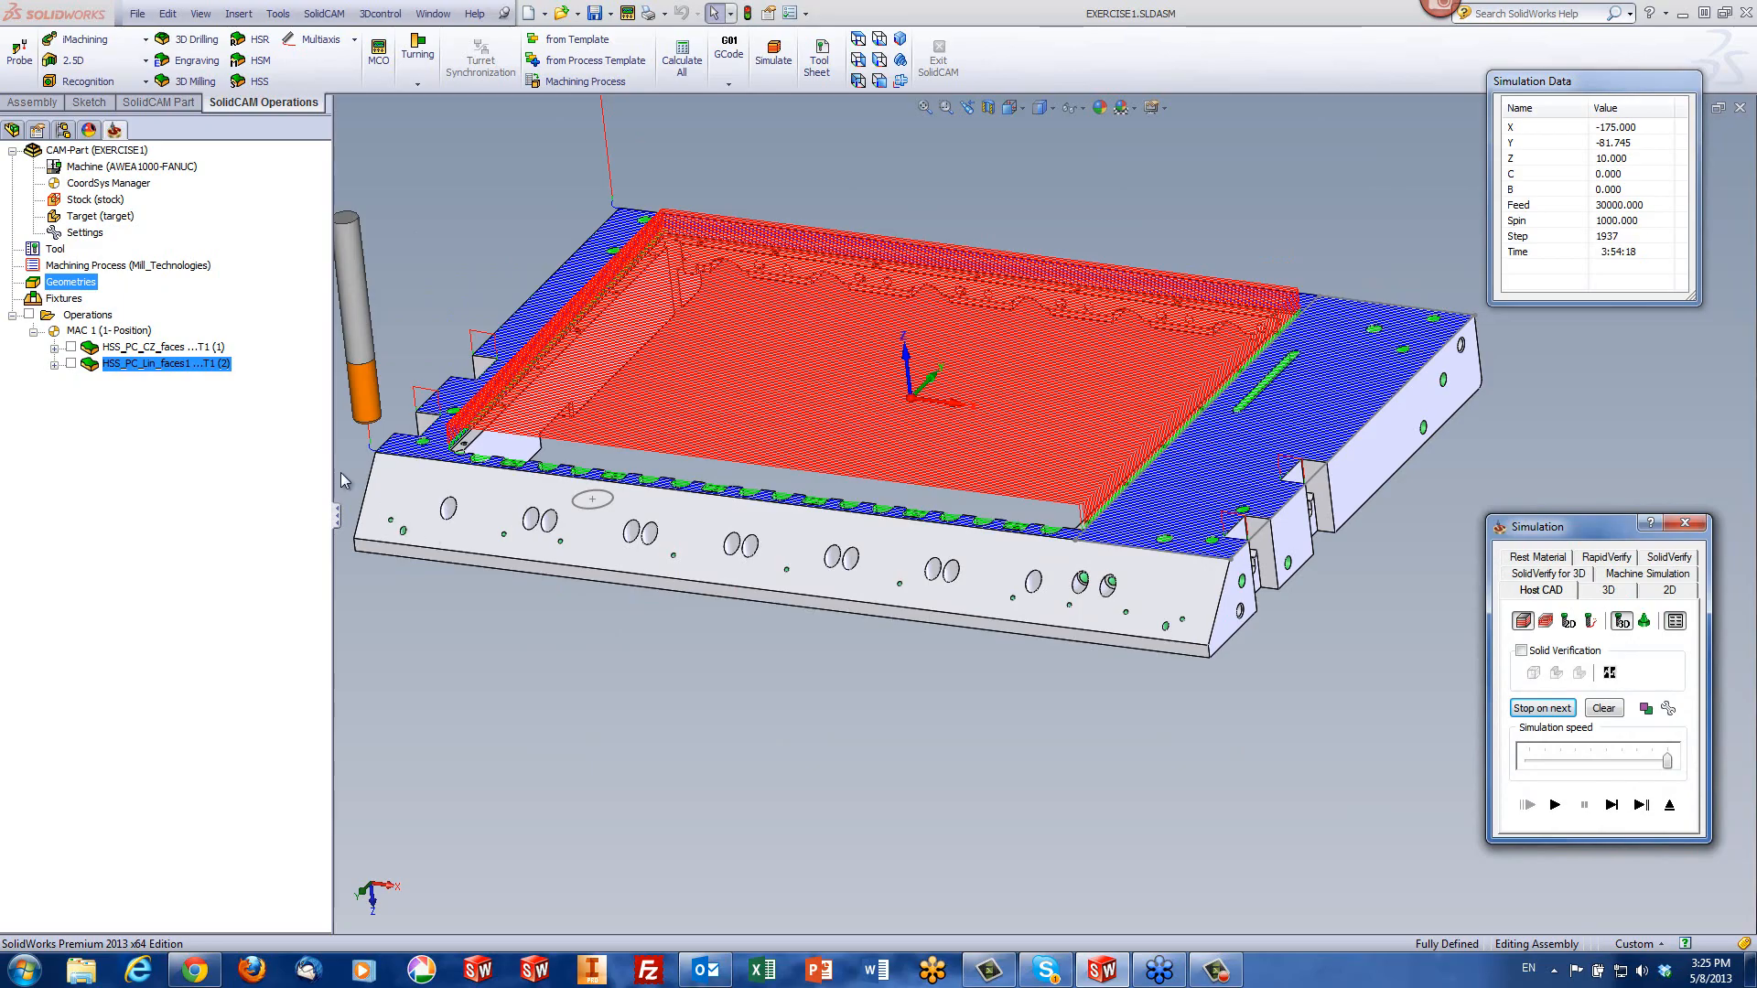
- Examine the lead-in and lead-out arcs at the corners of the frame's upper face
scroll(376, 453, down, 5)
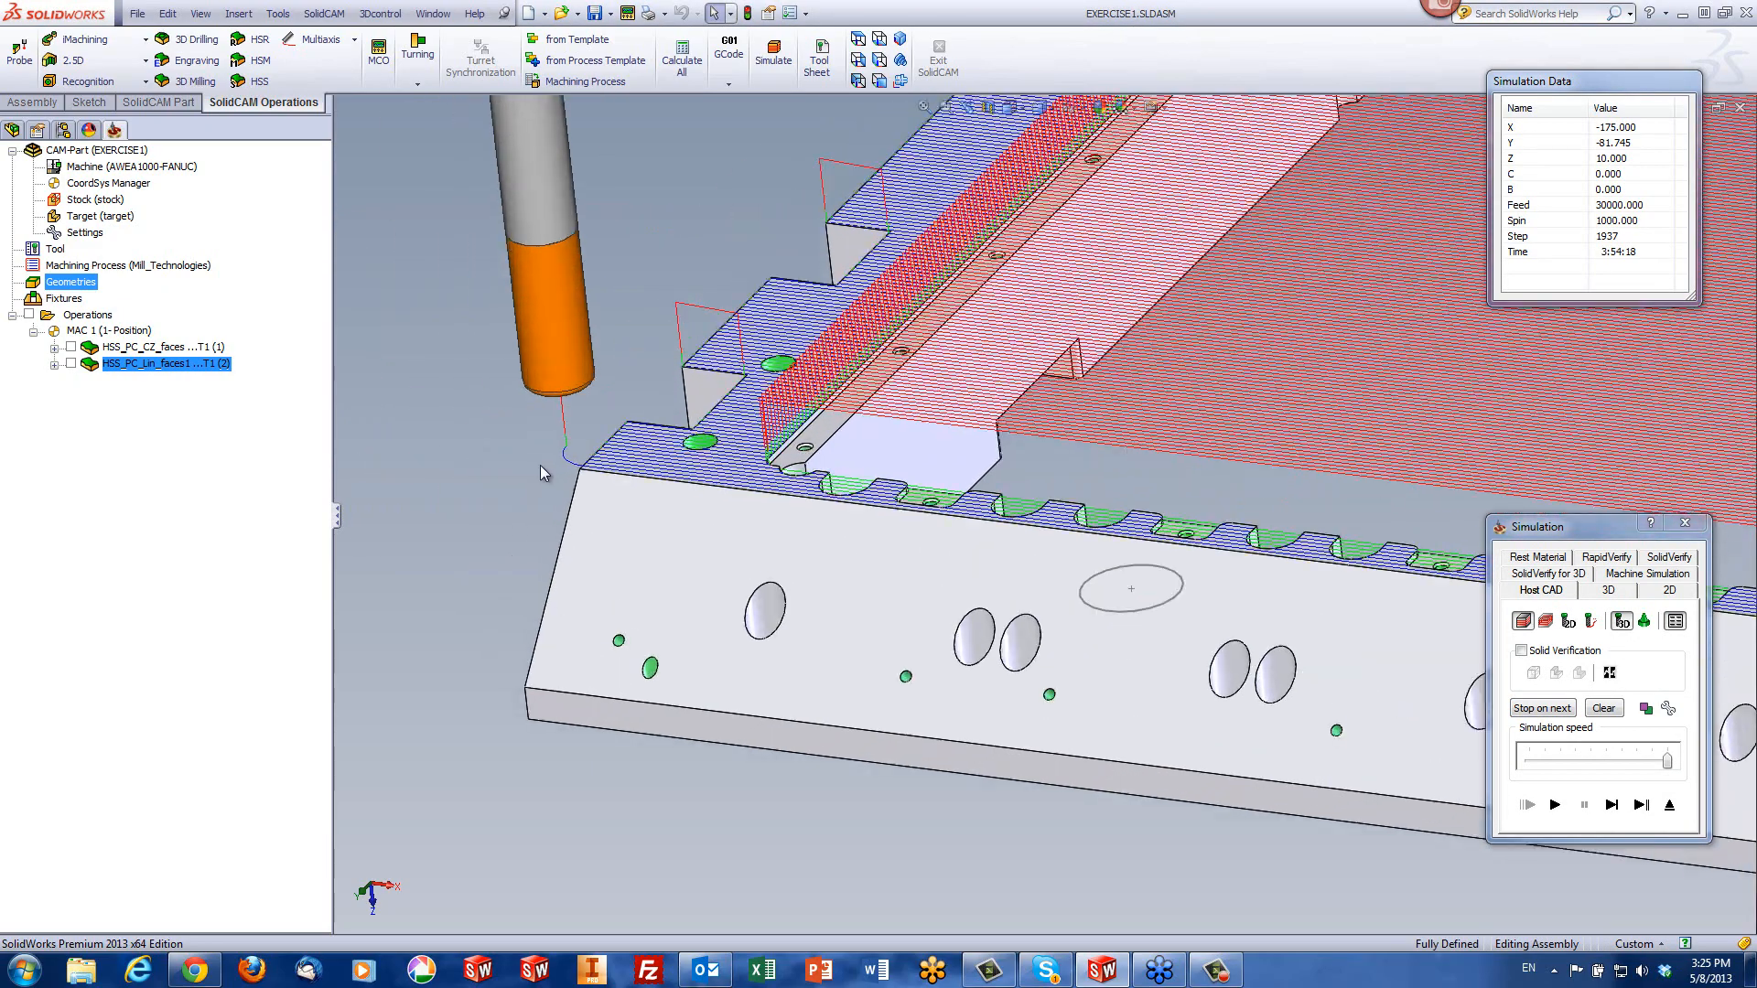
mouse_move(540, 465)
middle_down()
mouse_move(577, 480)
mouse_move(529, 443)
middle_up()
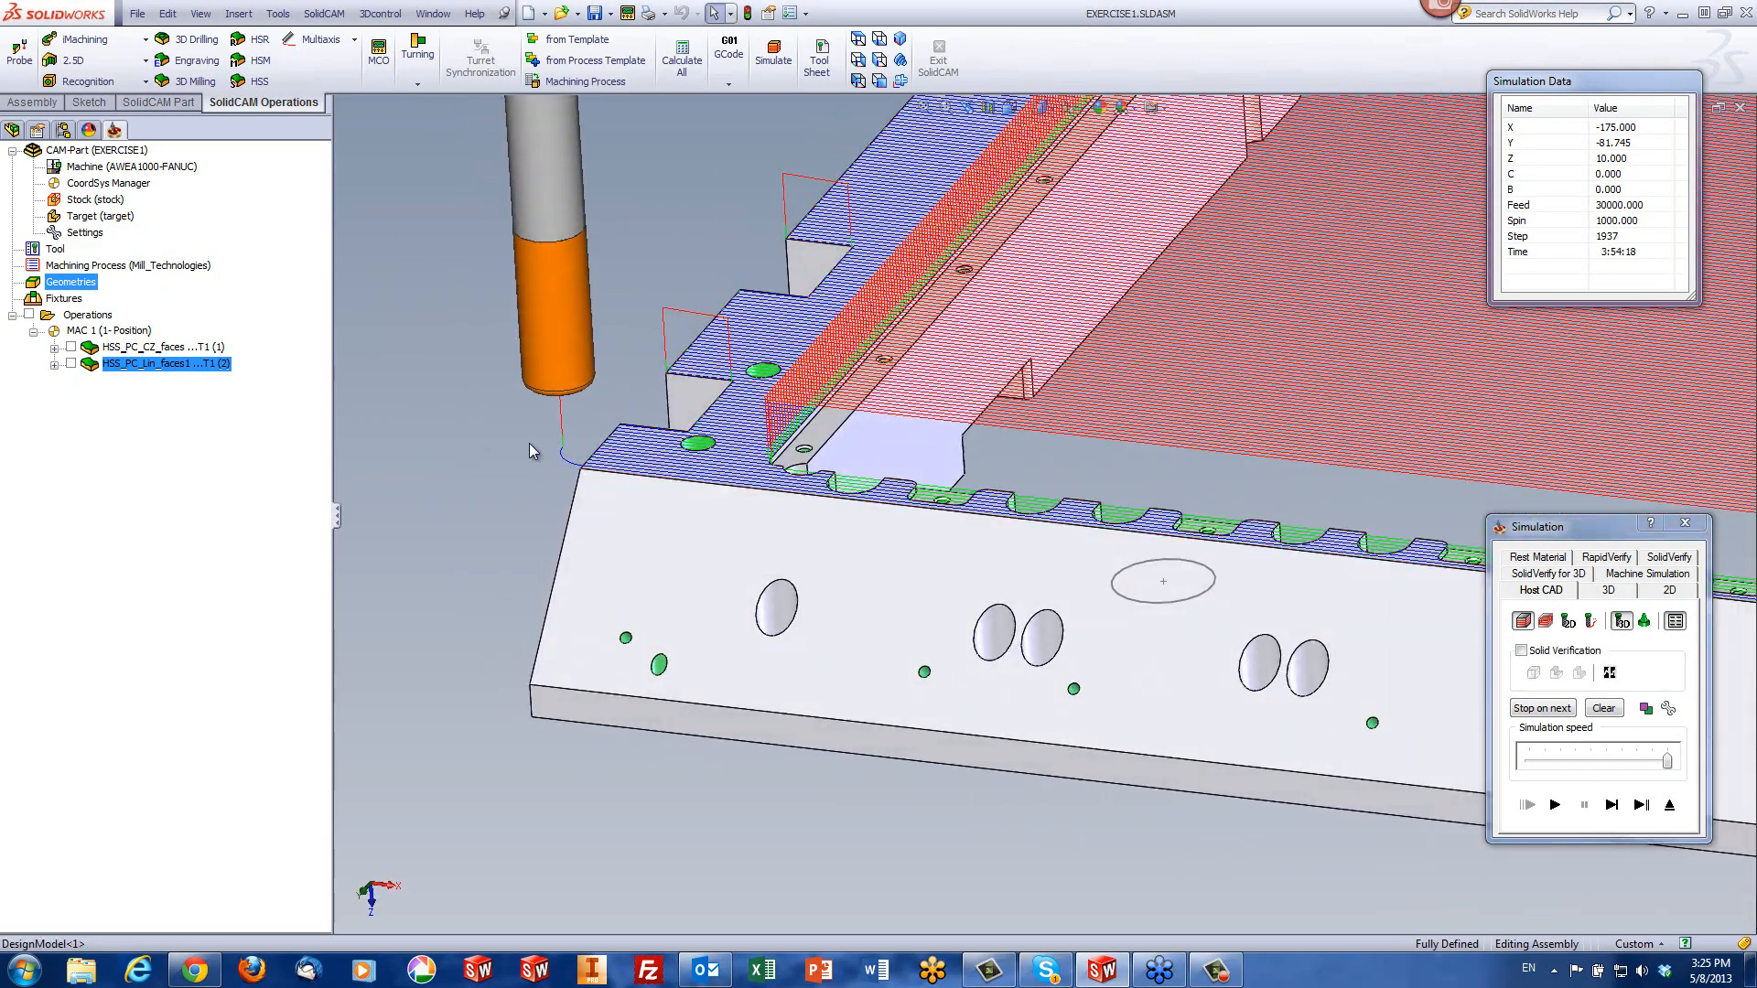
scroll(641, 412, up, 6)
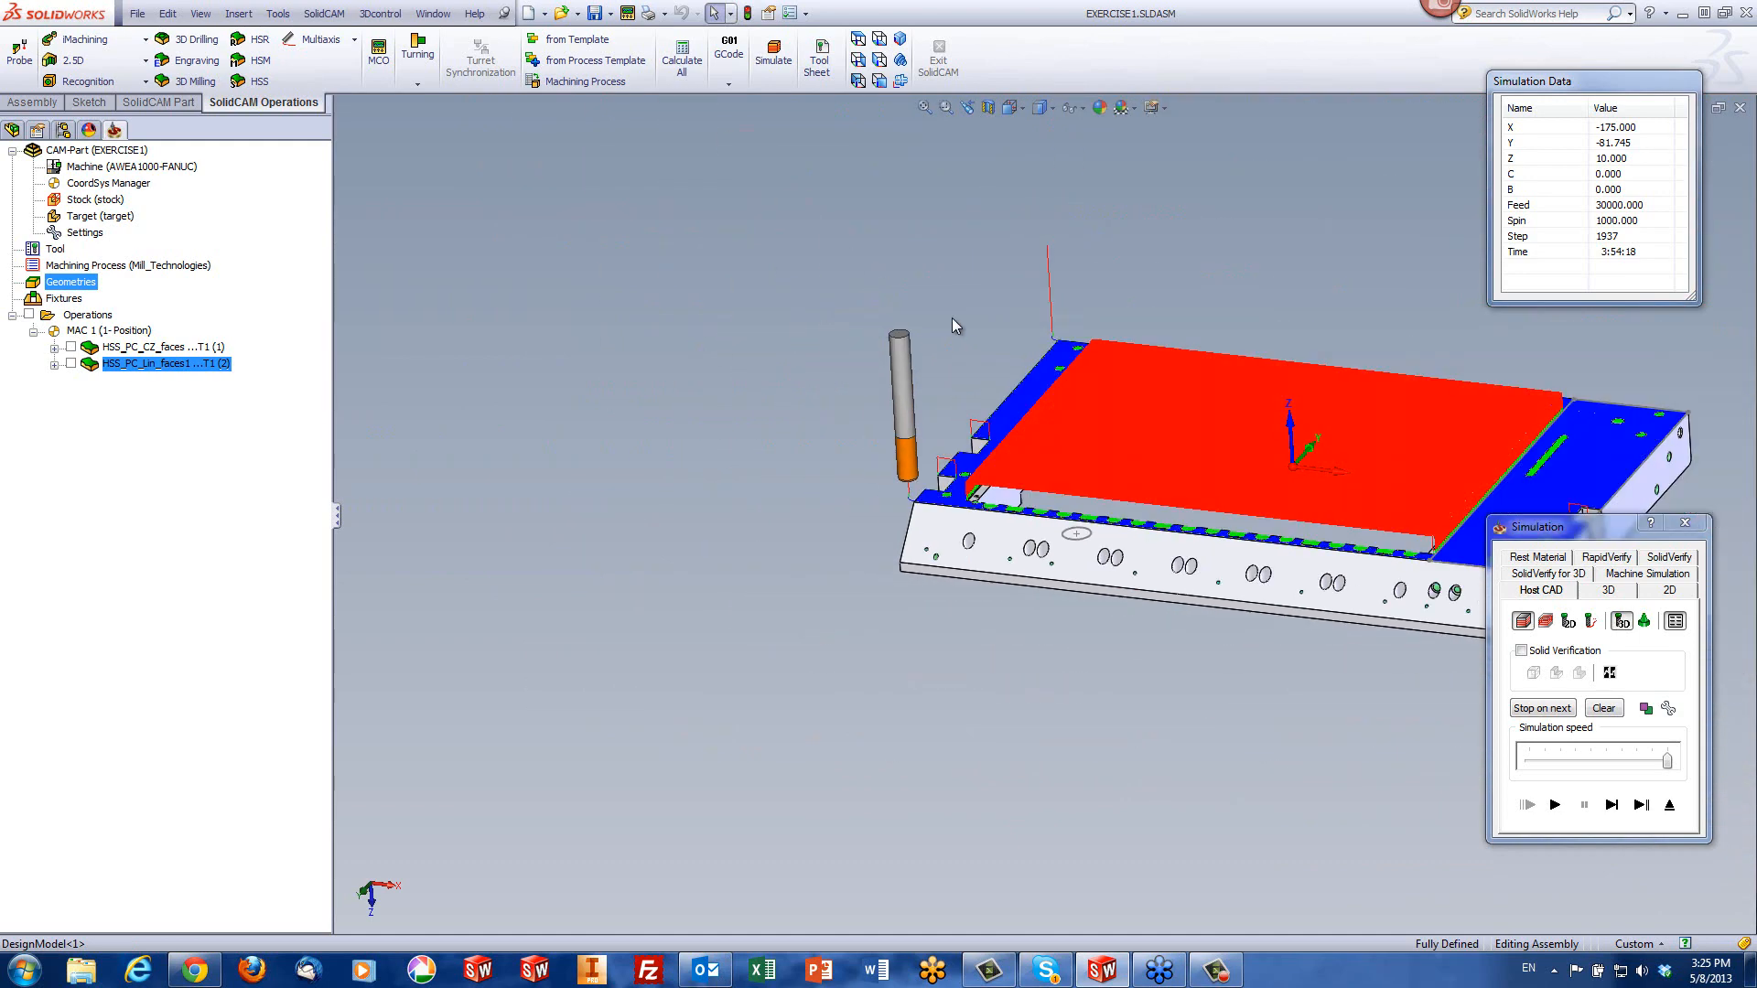
scroll(1007, 348, down, 4)
scroll(1094, 387, down, 2)
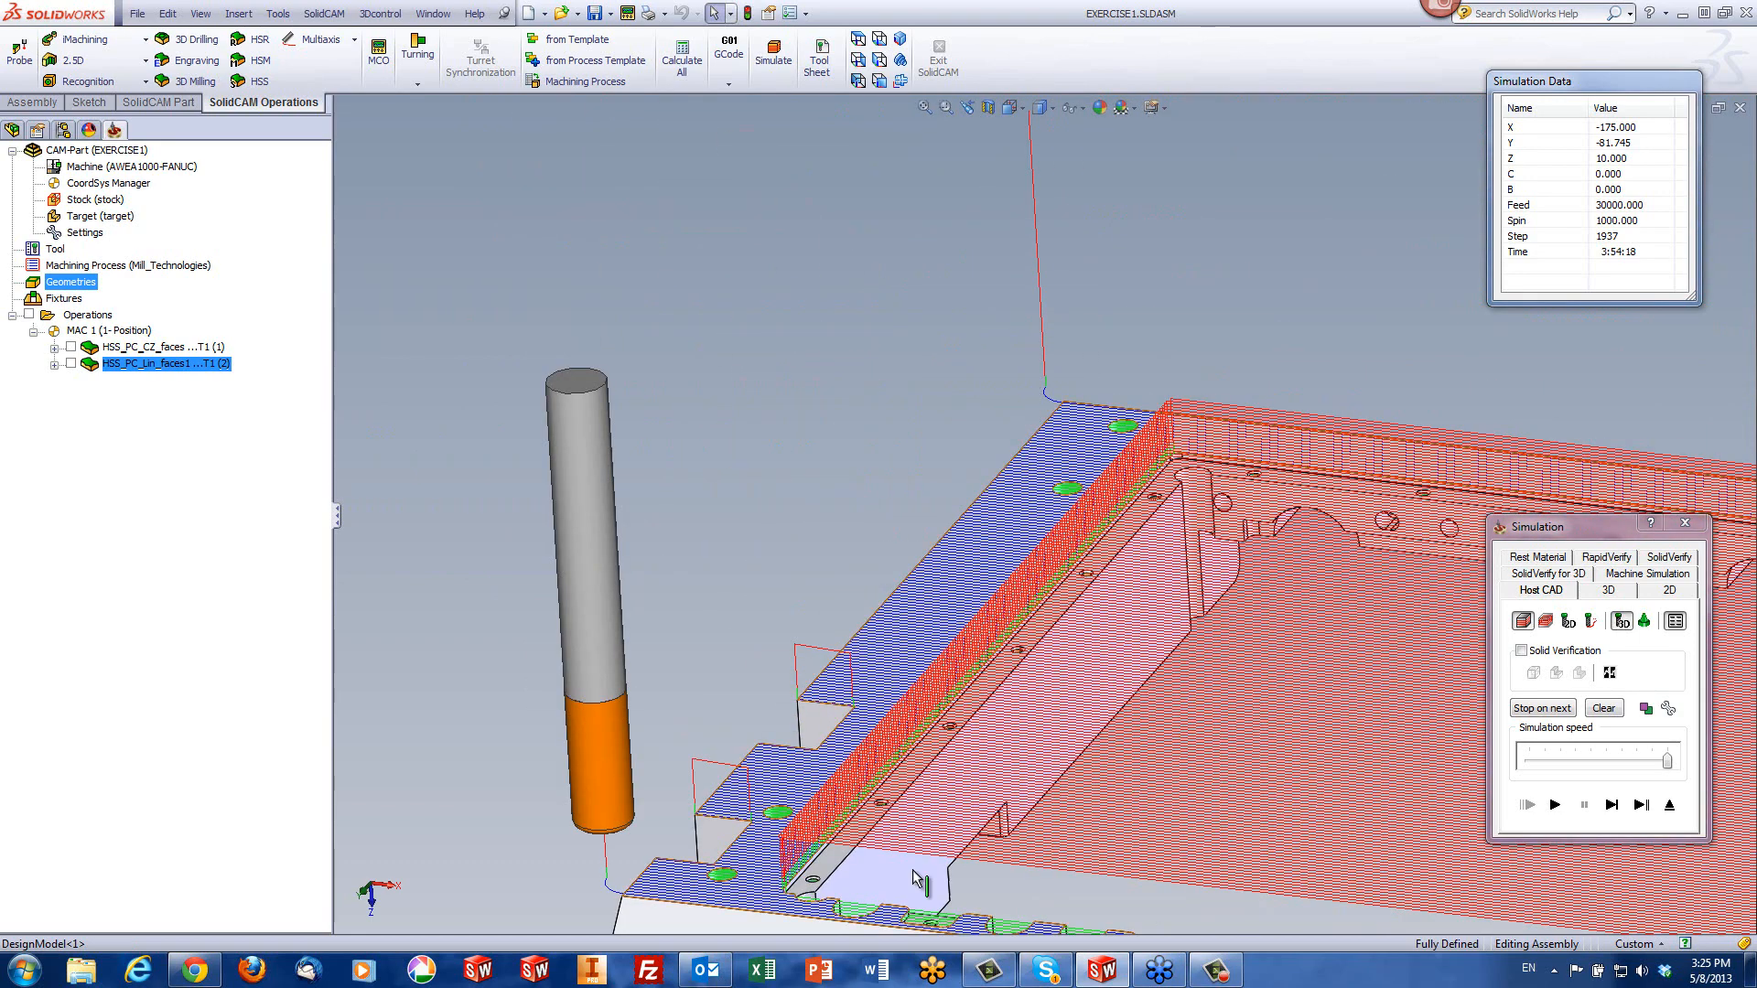
- Examine the Linear toolpath at the frame's near corner, including the entry arc and the passes around the holes and notches, and leave the simulation
scroll(950, 783, down, 5)
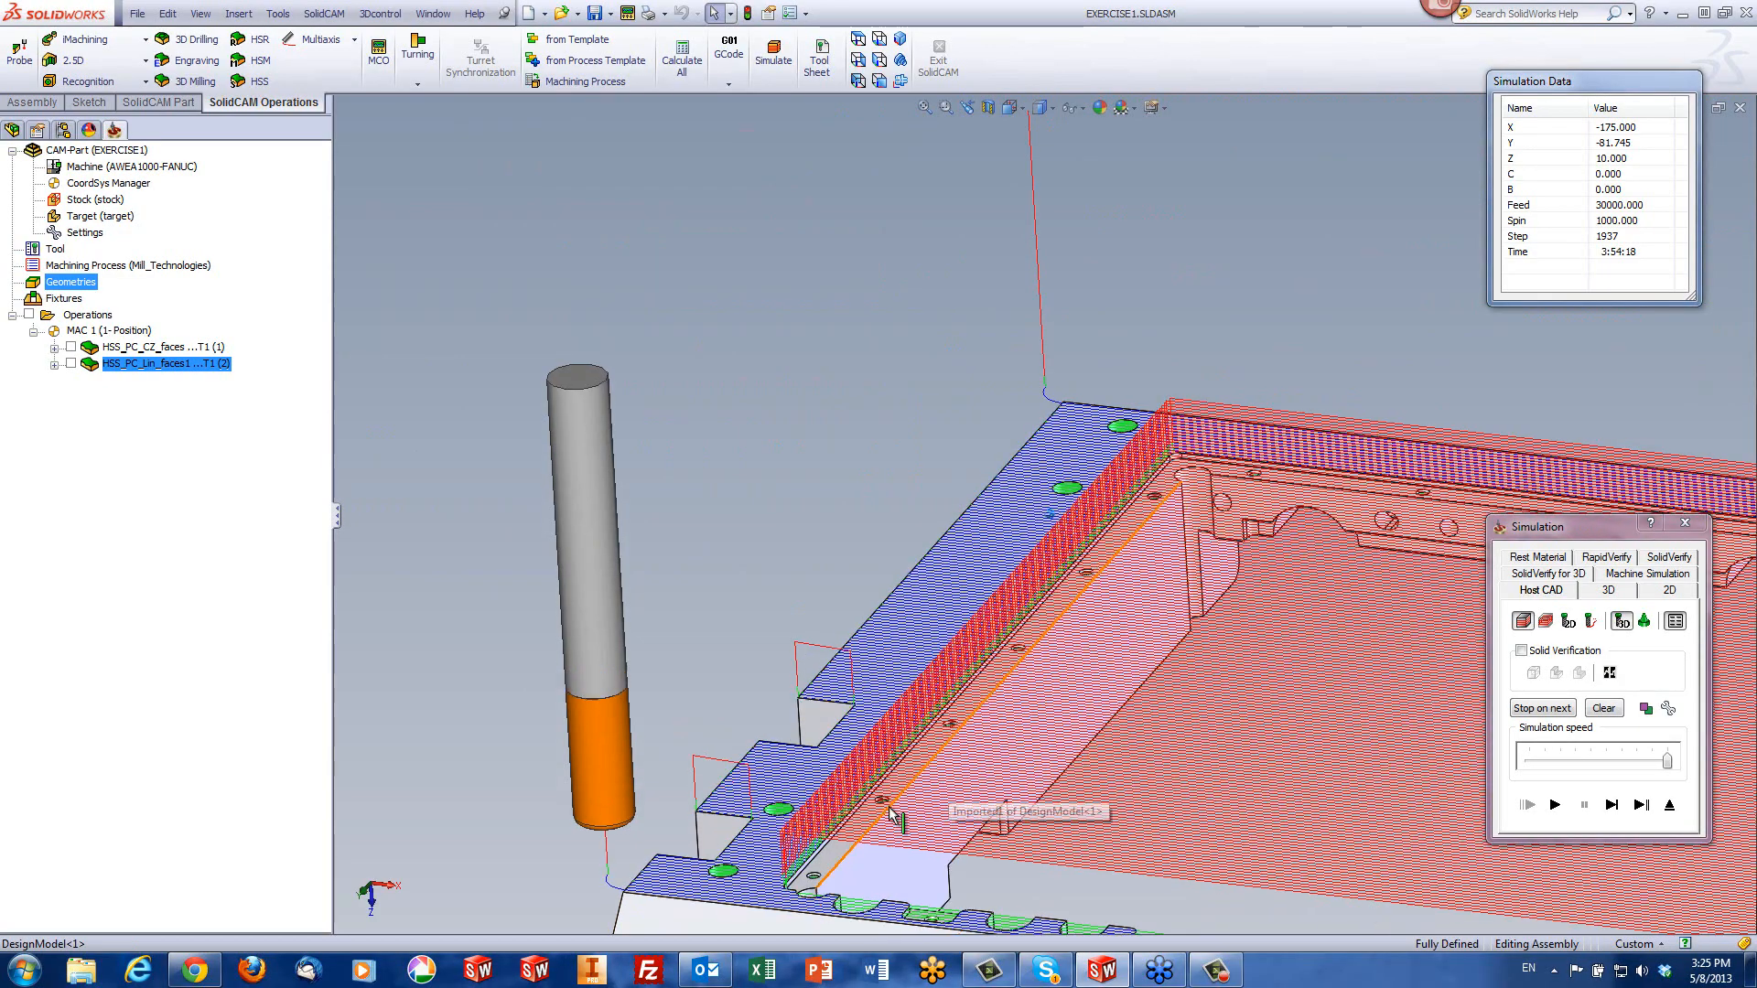
scroll(935, 763, down, 6)
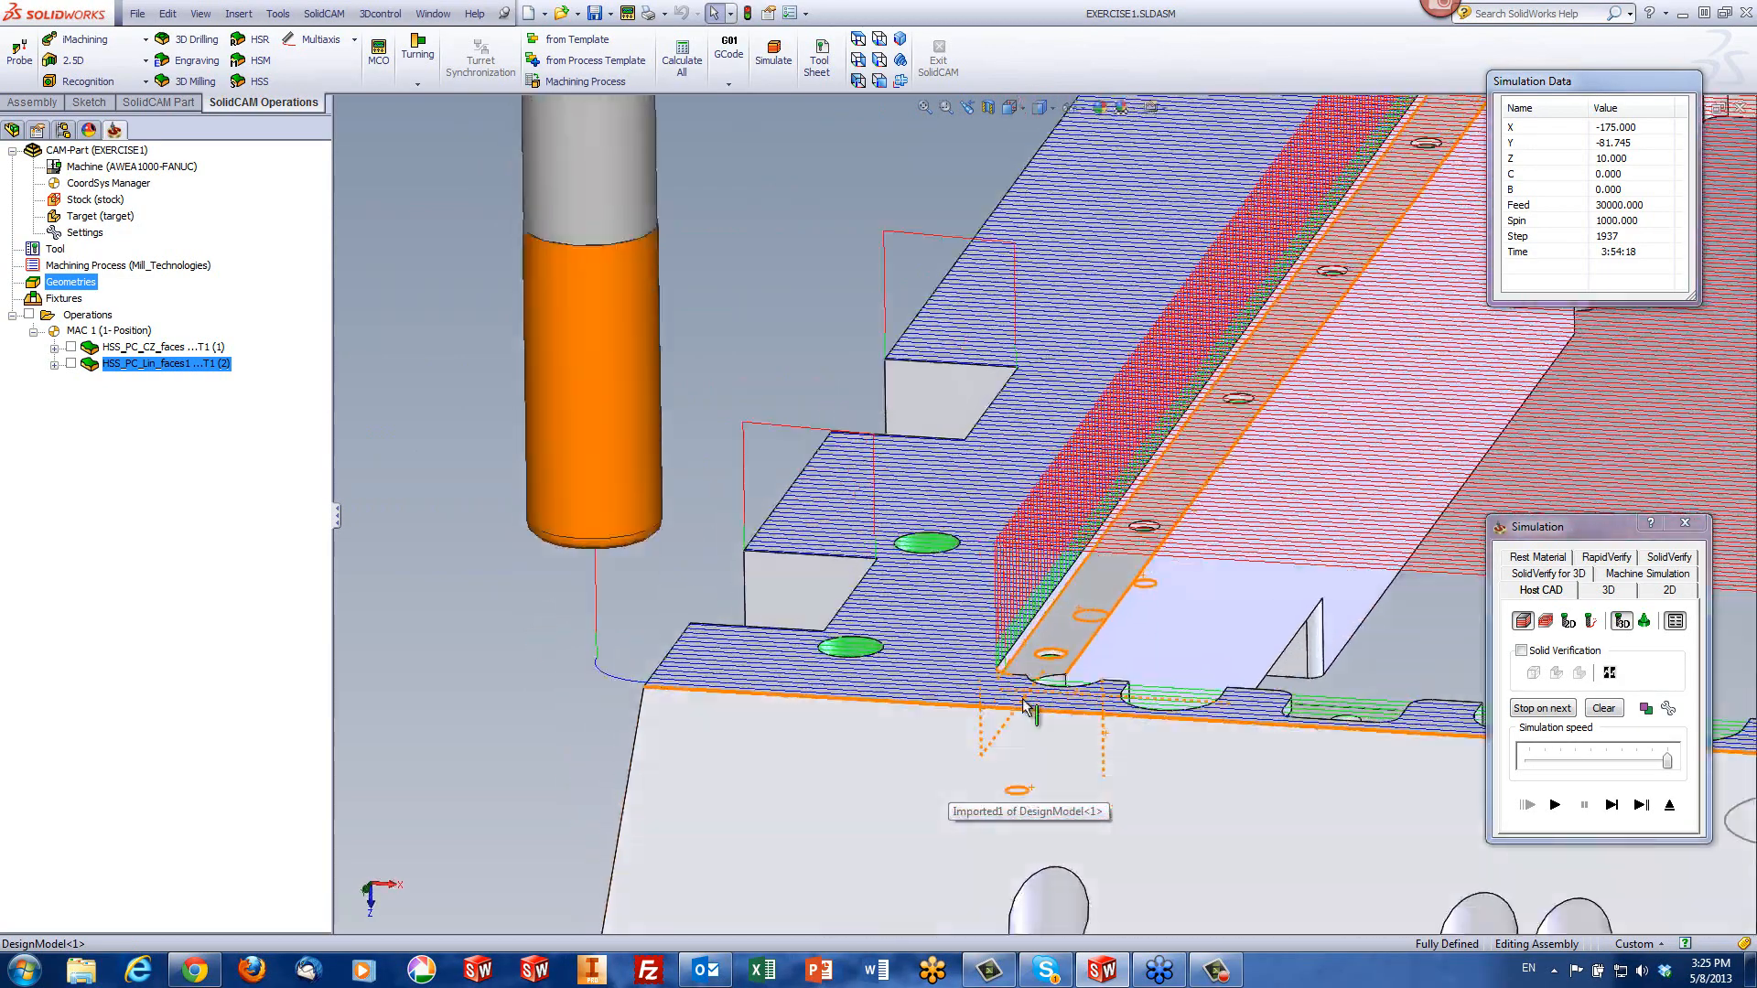
mouse_move(1152, 582)
middle_down()
mouse_move(1168, 396)
mouse_move(1177, 459)
middle_up()
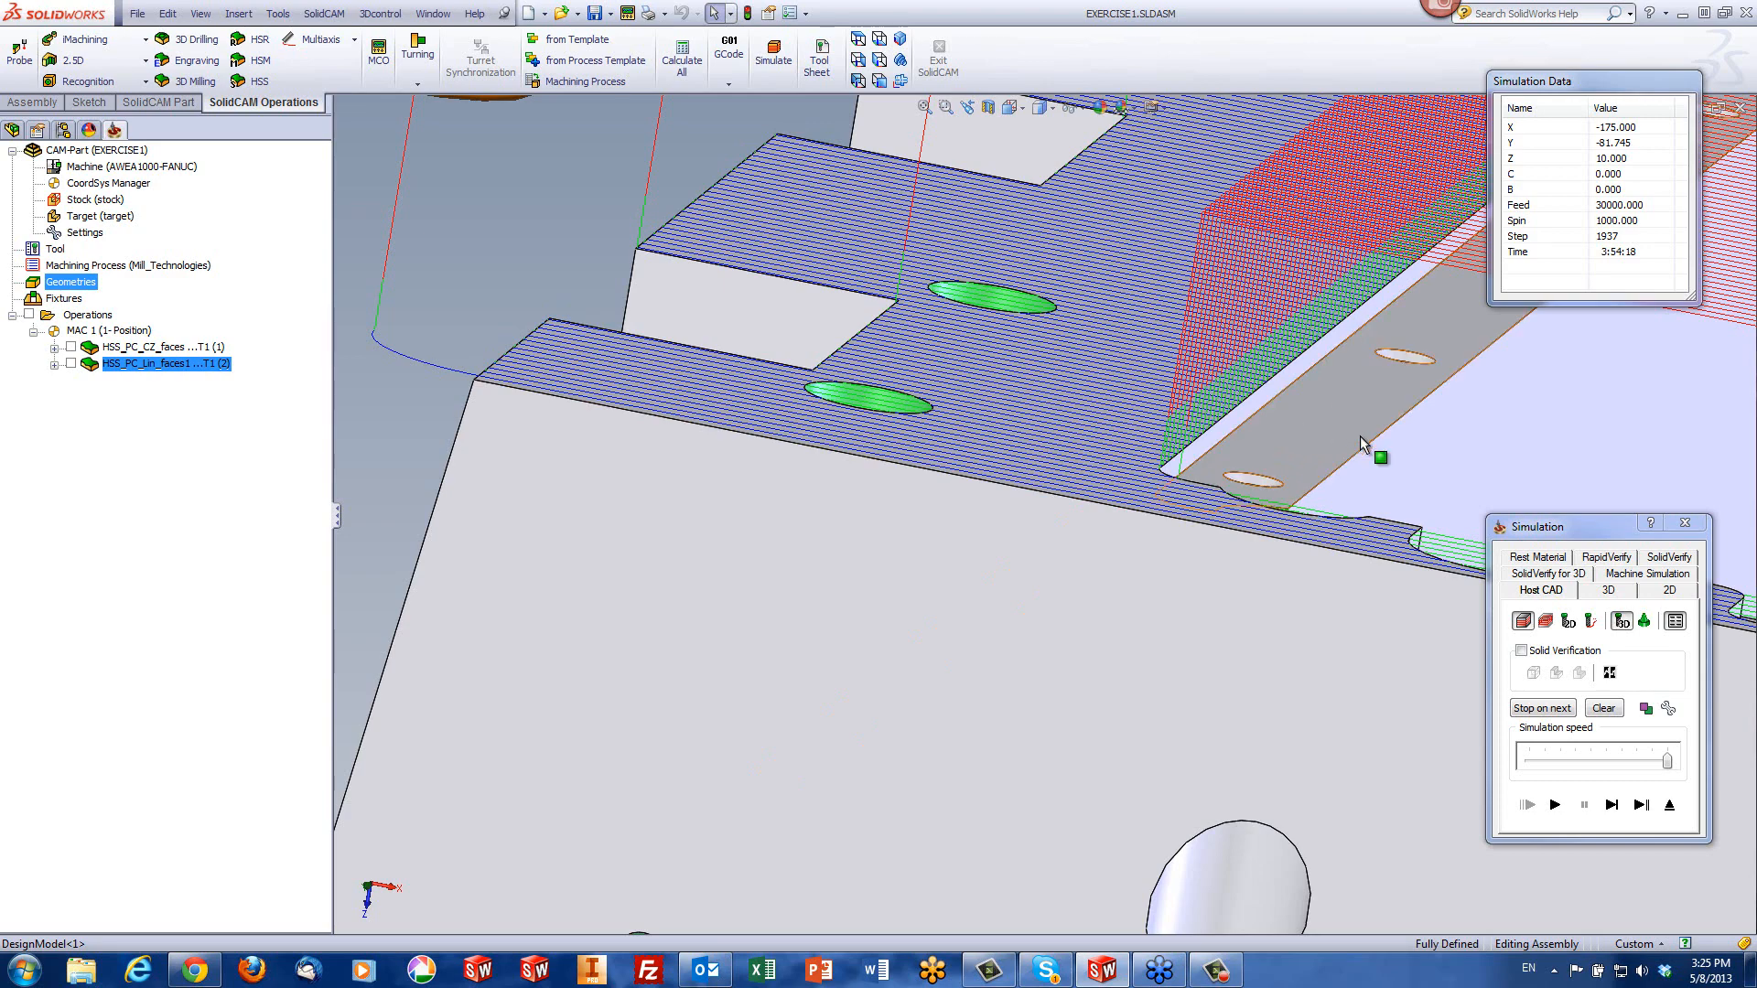
scroll(1362, 441, up, 10)
scroll(1519, 534, up, 1)
scroll(1538, 539, down, 2)
scroll(1537, 542, up, 1)
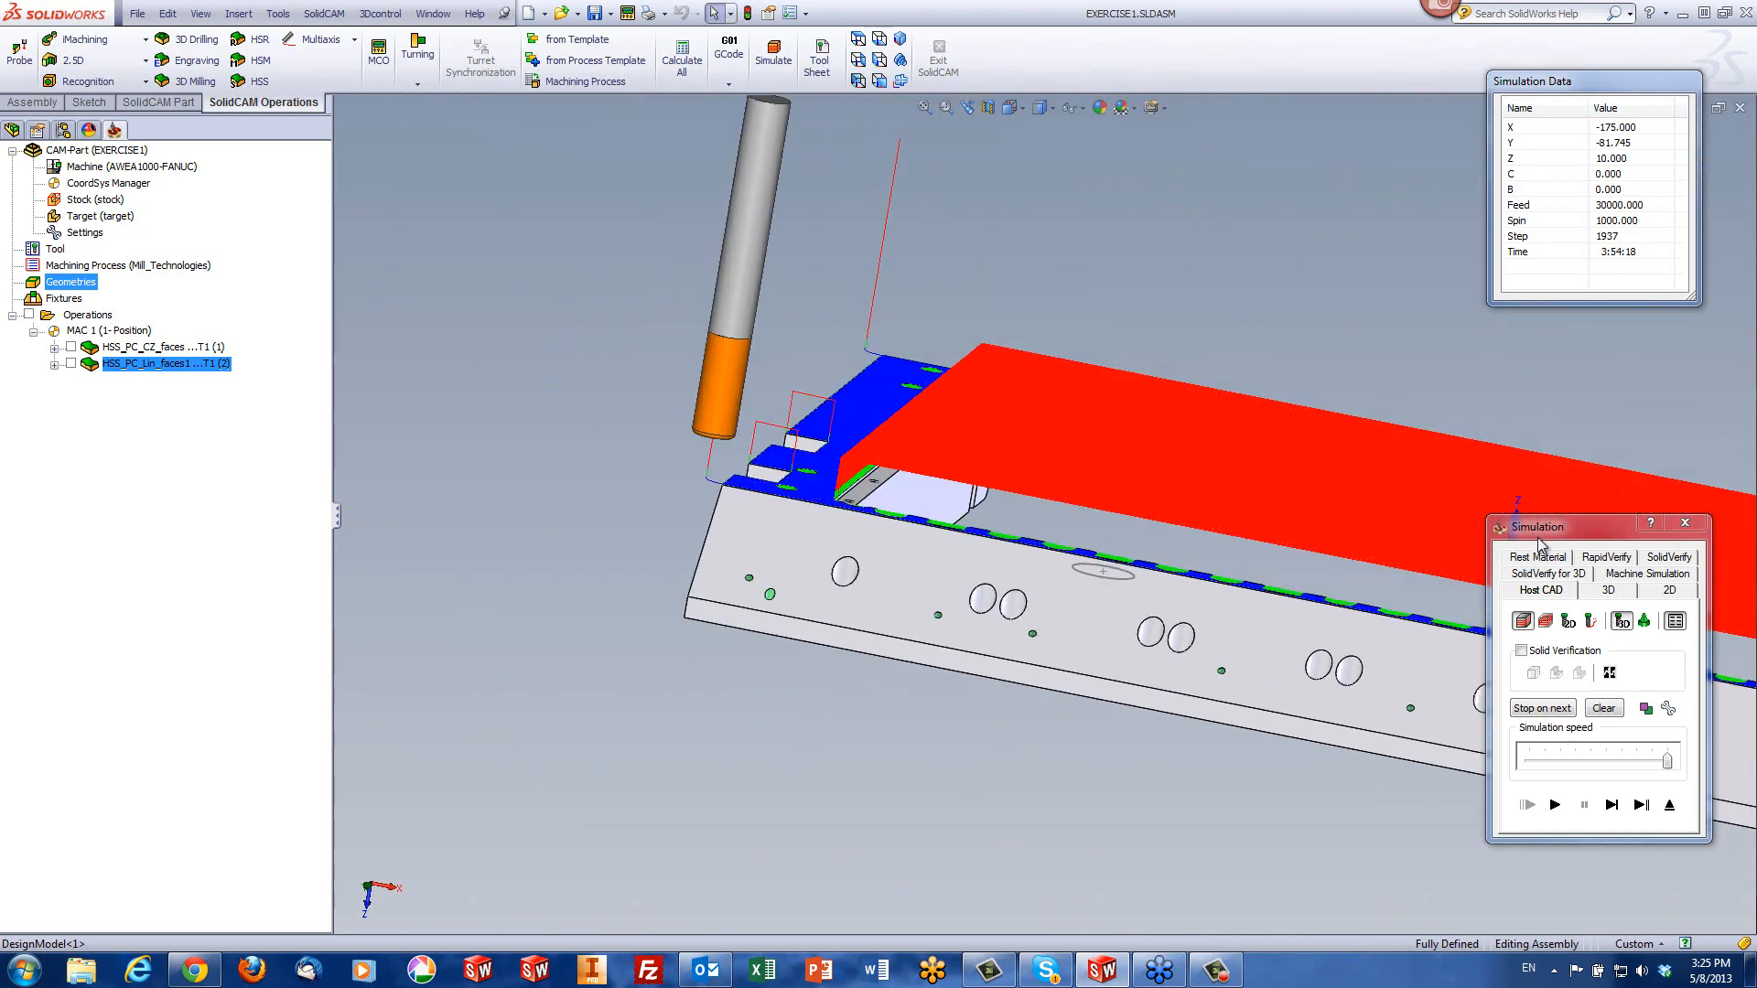
scroll(1187, 527, up, 2)
scroll(1057, 501, down, 2)
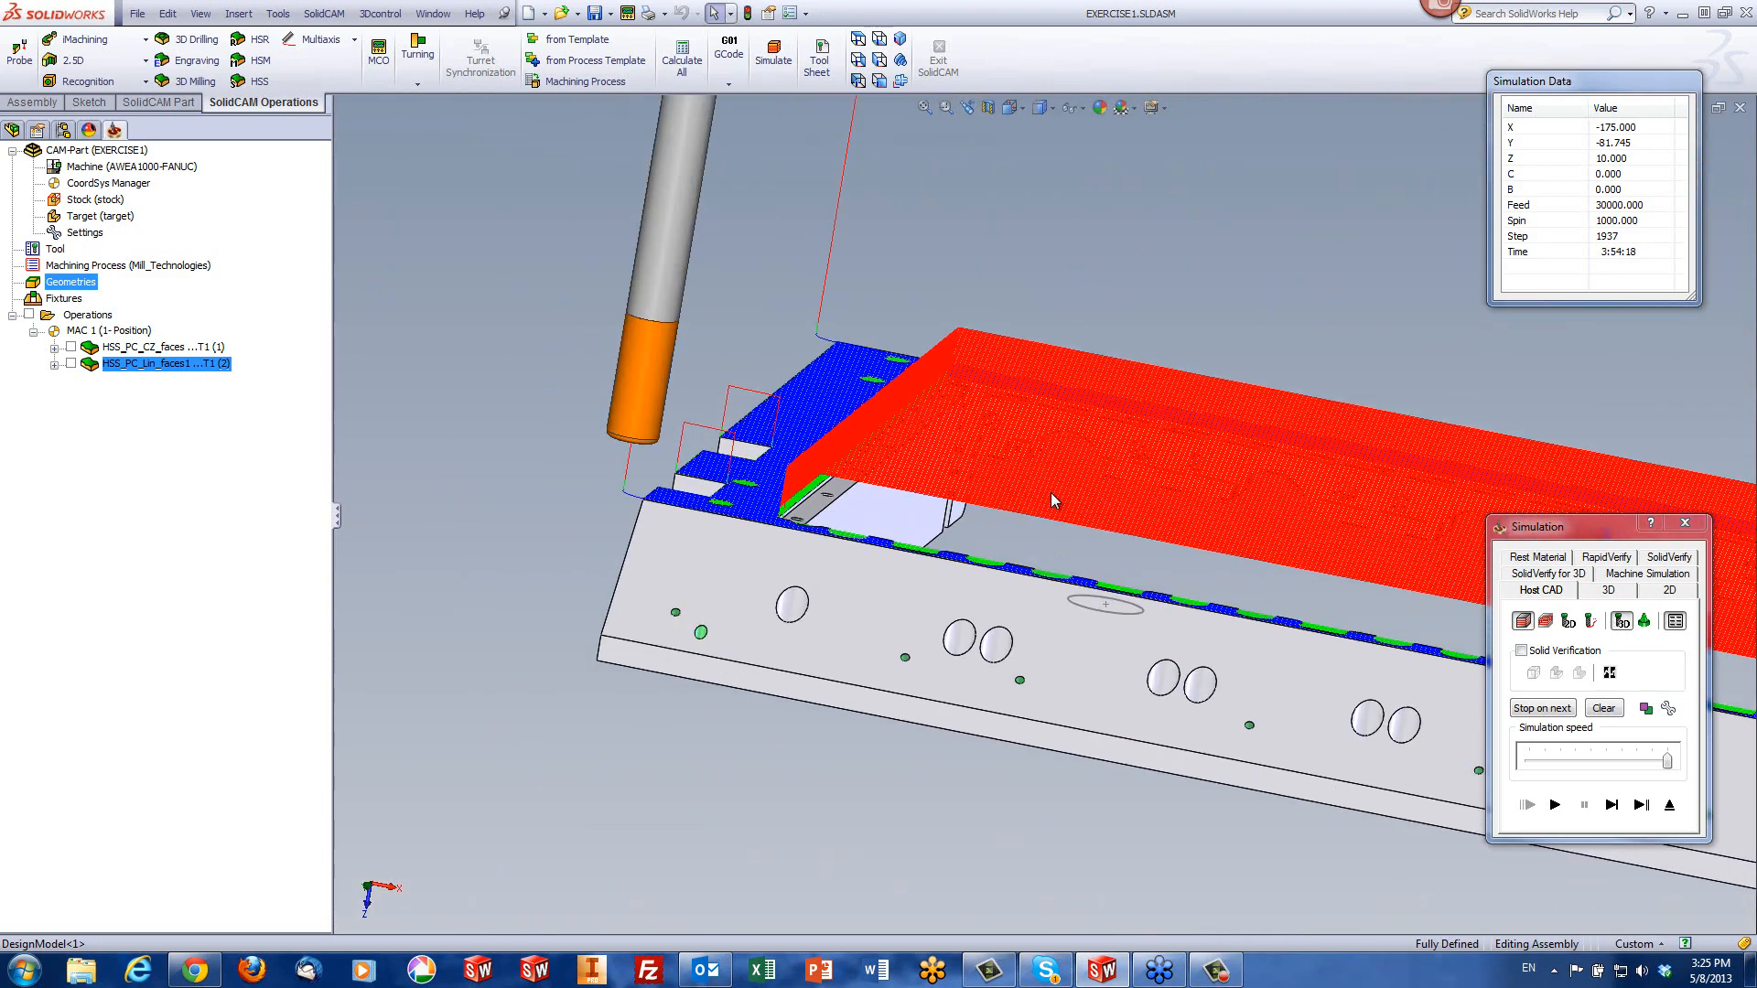
click(1669, 804)
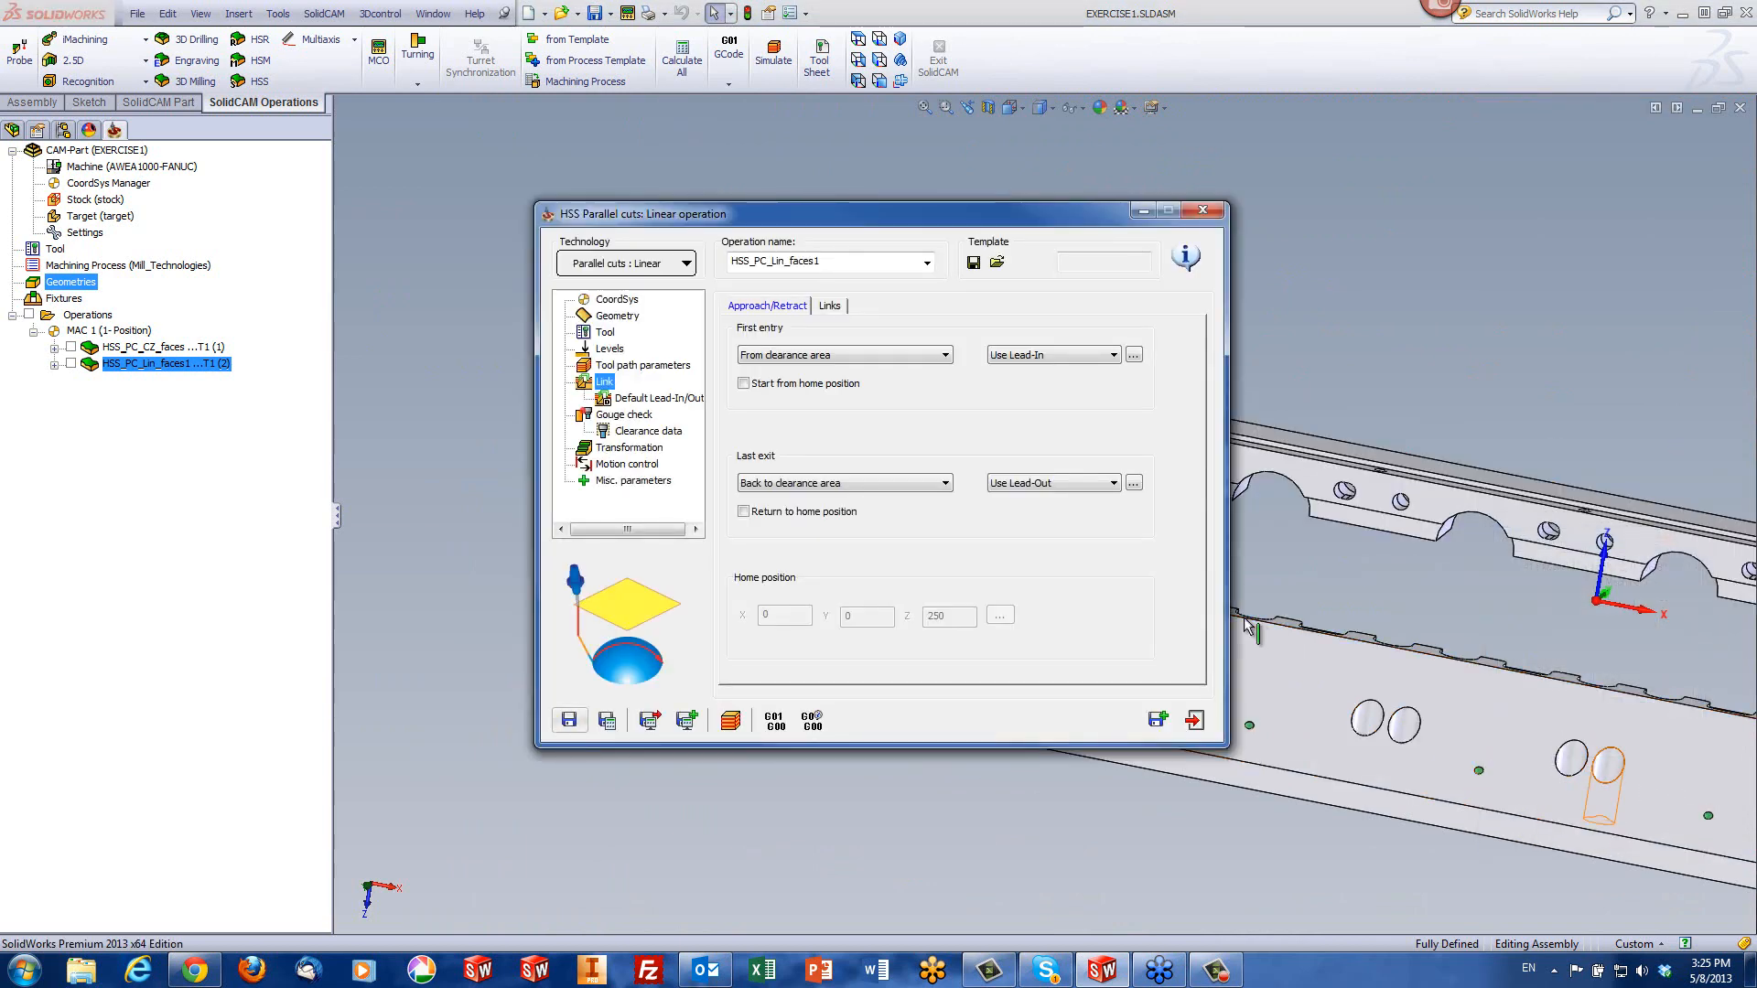
- Open the Linear operation's link settings for gaps along the cut and links between slices
click(829, 307)
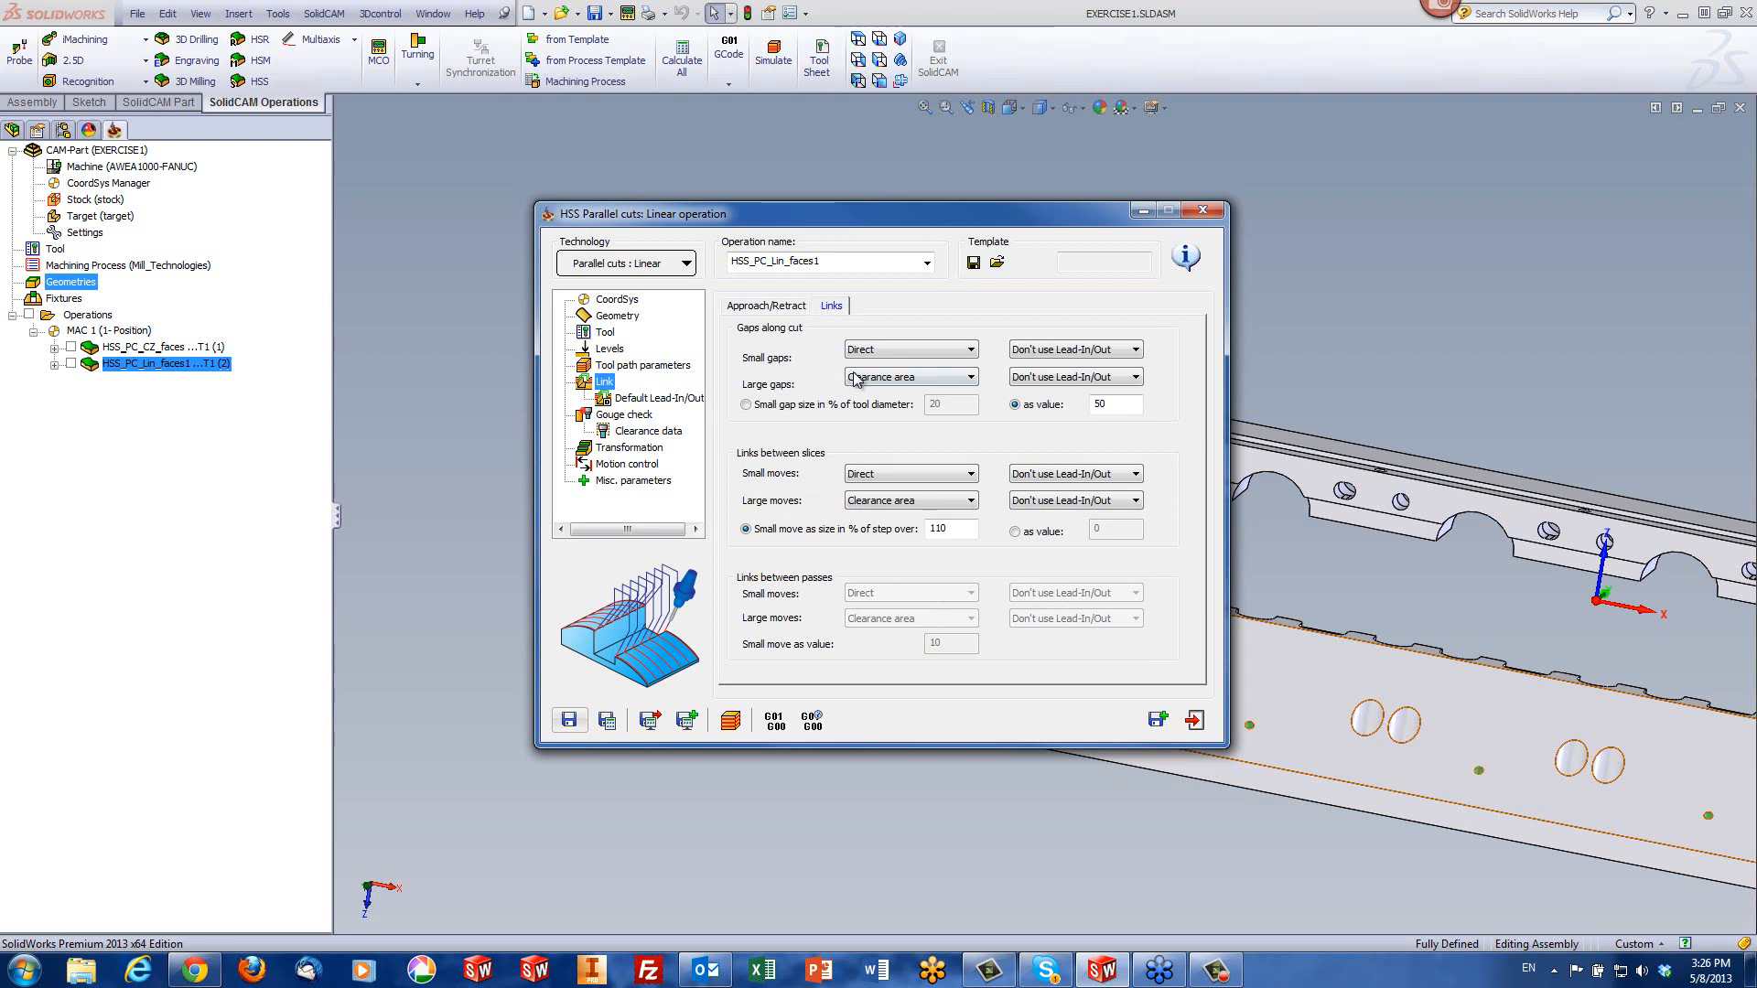
- Set the large gaps along the cut to Use Lead-In/Out in the linear operation's links
click(1071, 379)
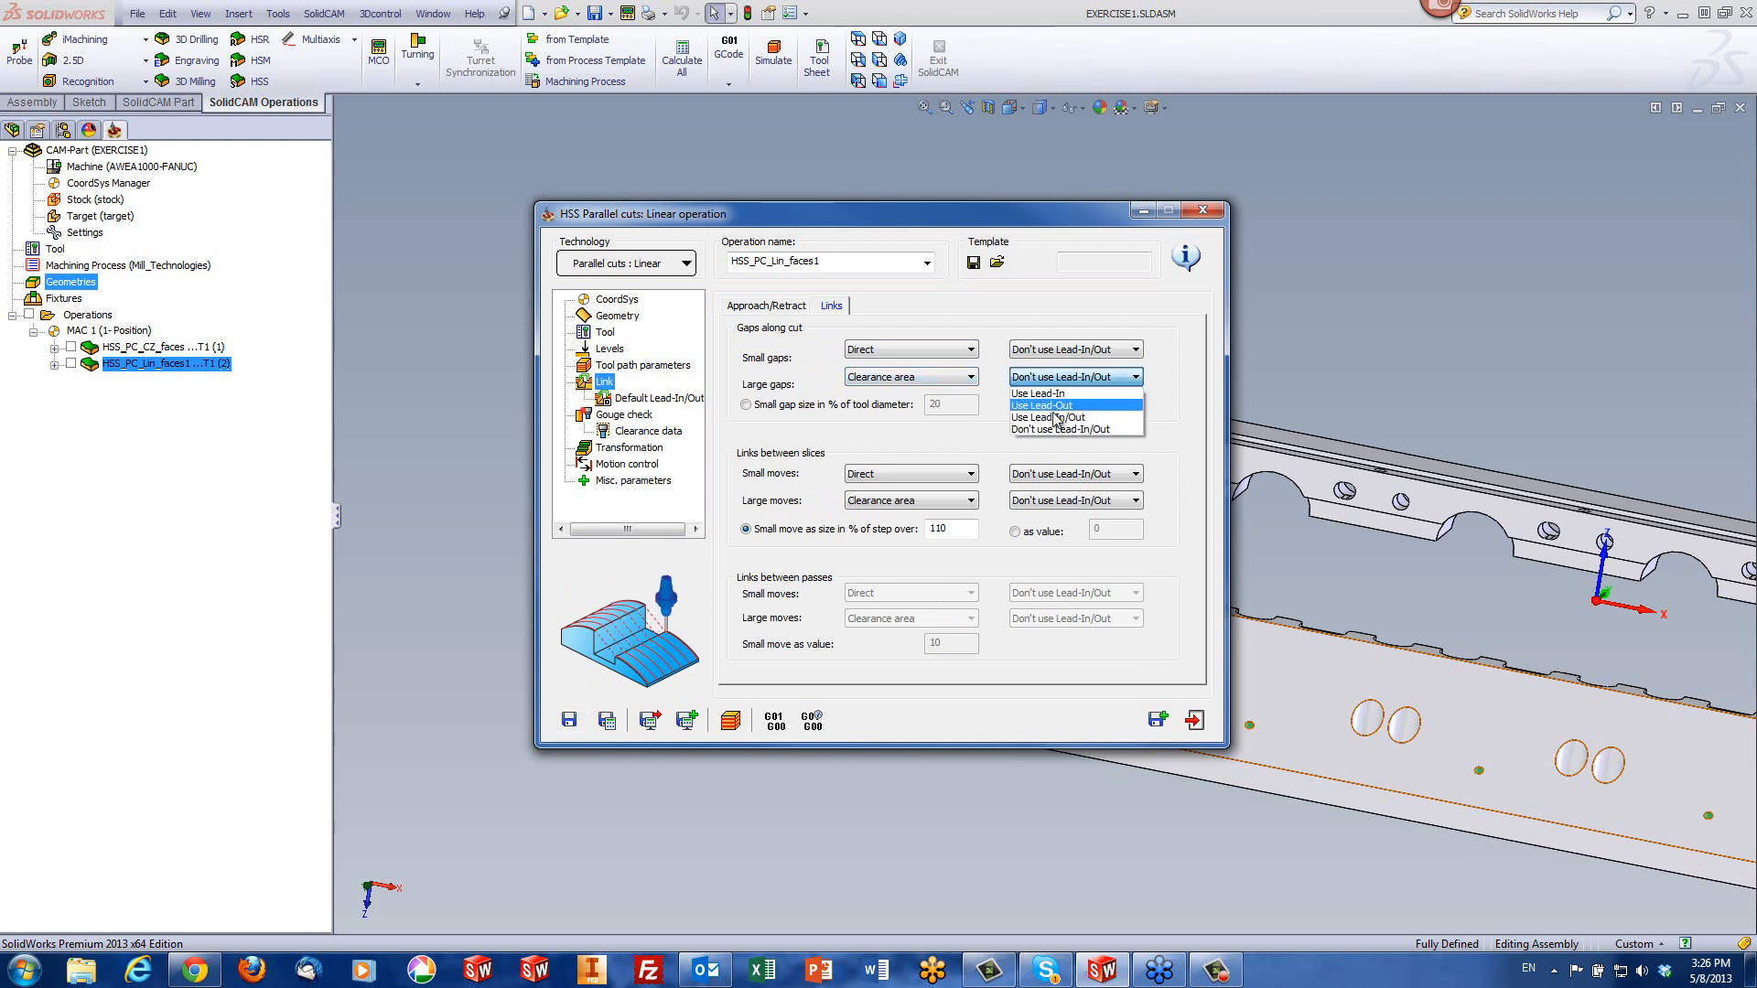
click(1054, 419)
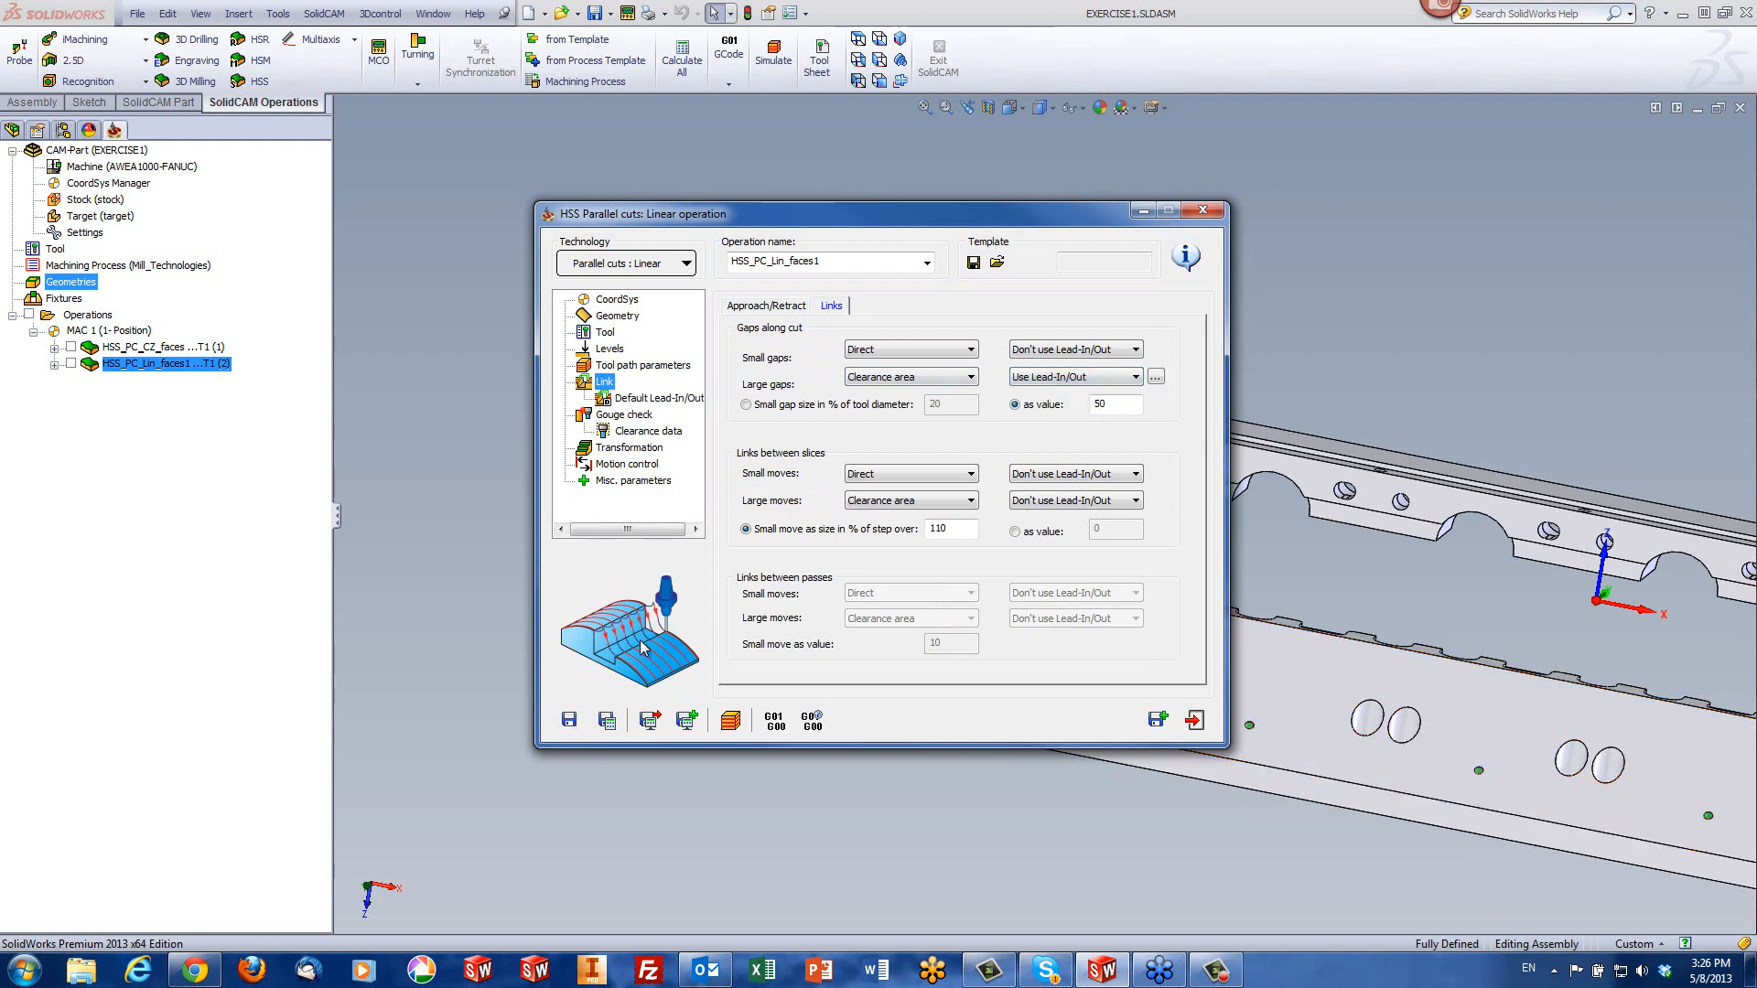
- Calculate and simulate the linear operation, examine the default lead-in and lead-out moves at the inner pocket edge, and exit the simulation
click(731, 722)
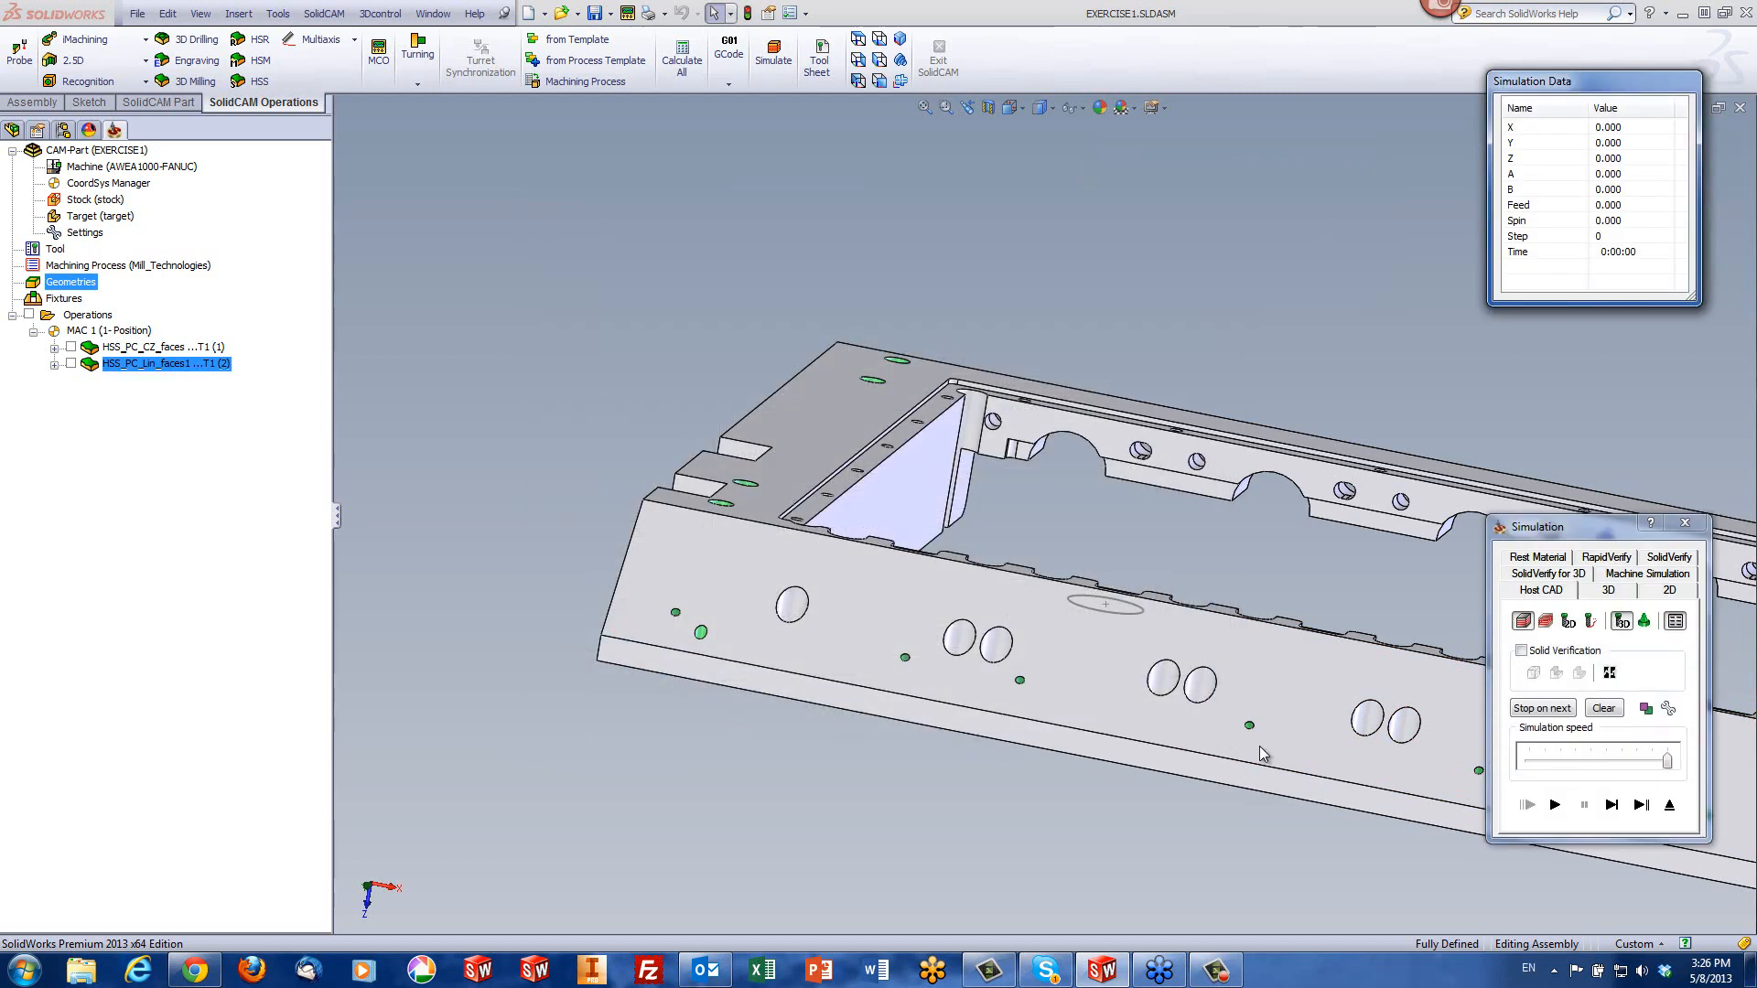
click(1556, 805)
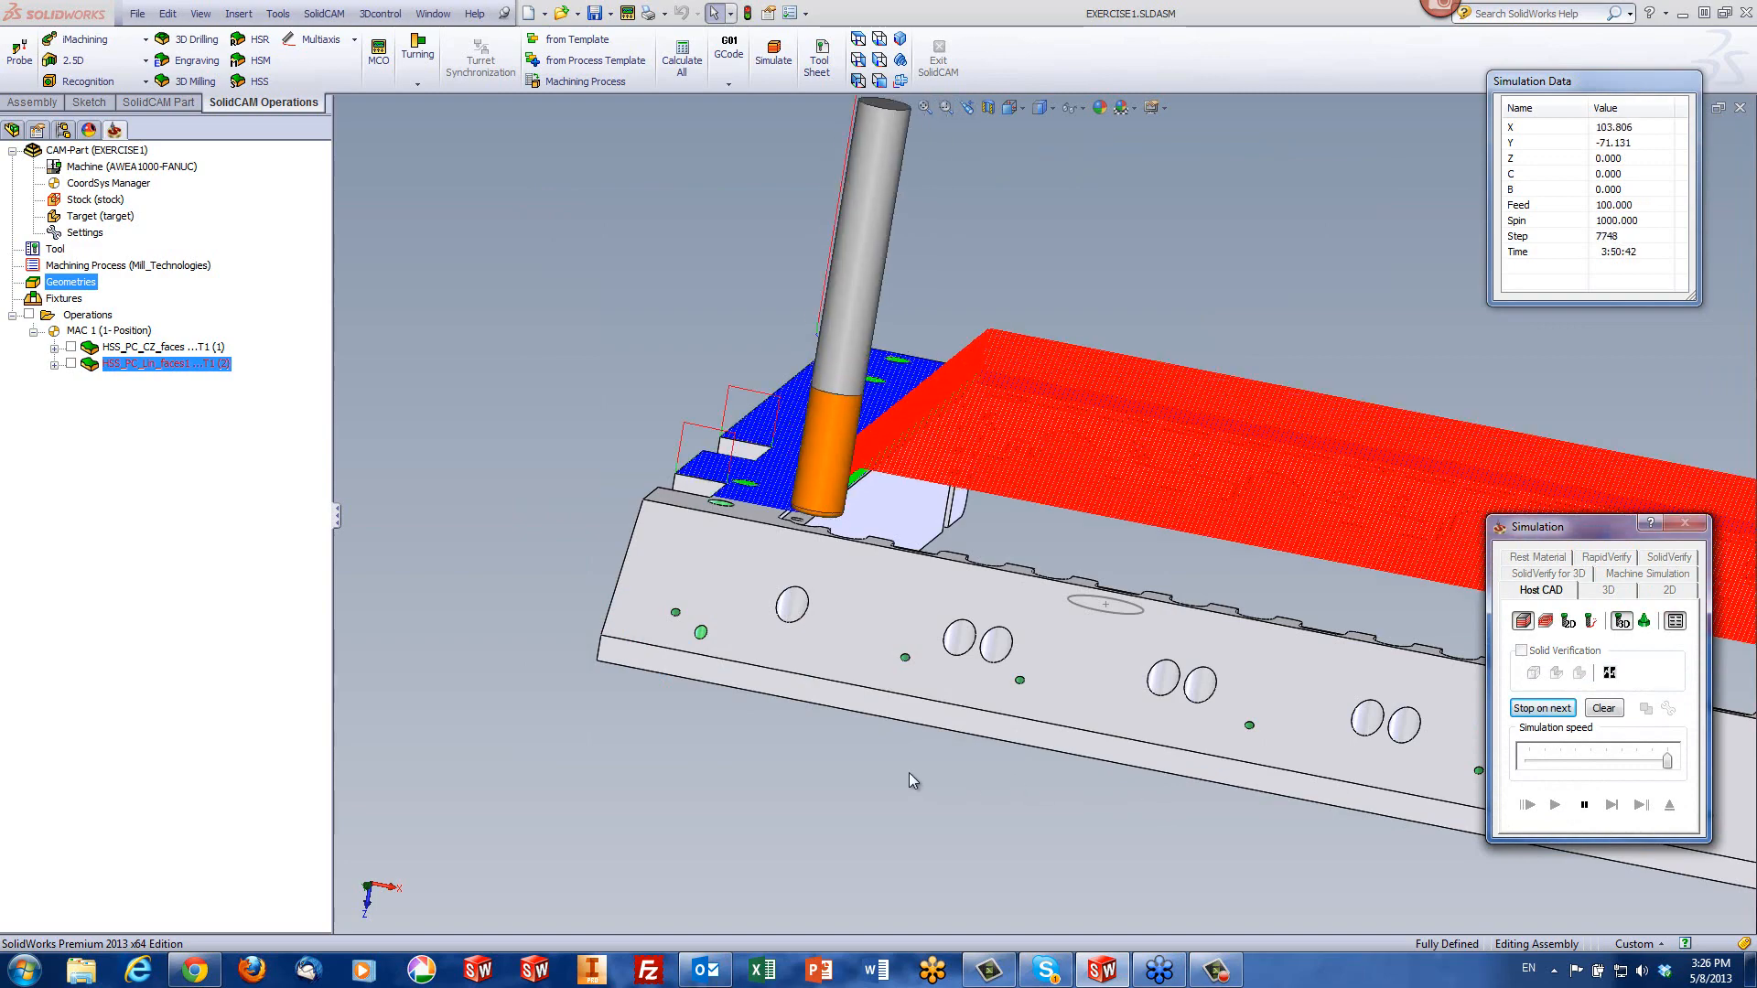
scroll(803, 522, down, 6)
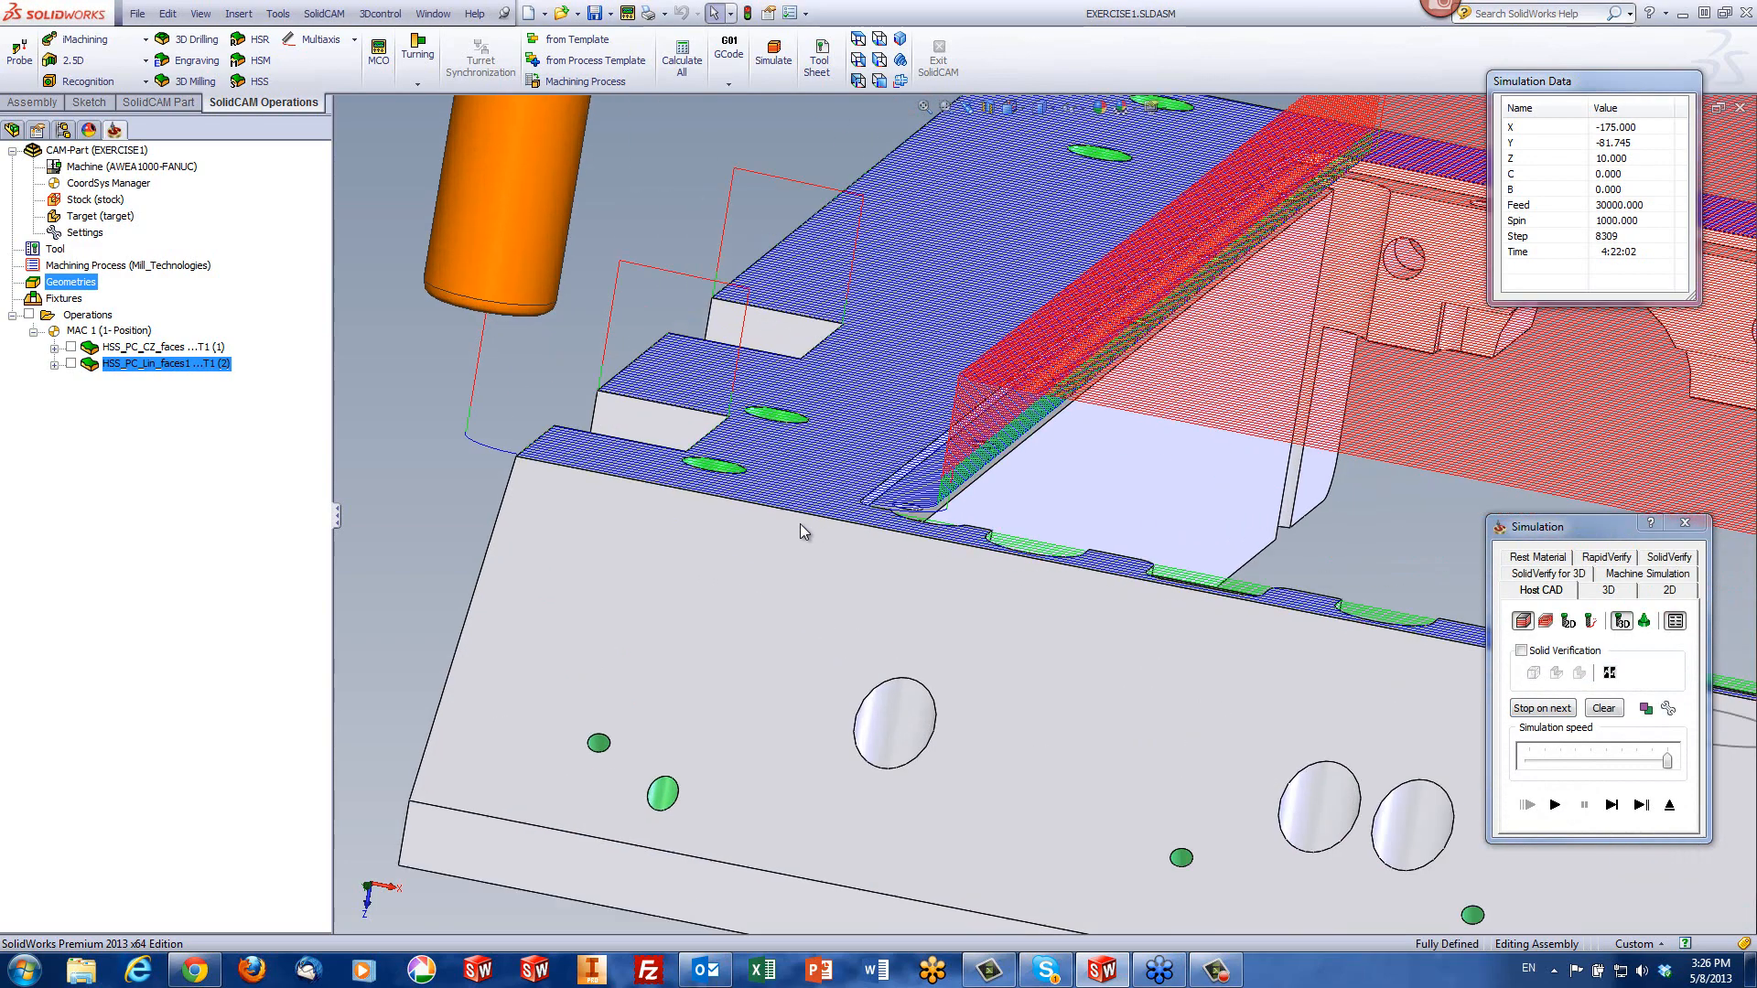
scroll(901, 531, up, 5)
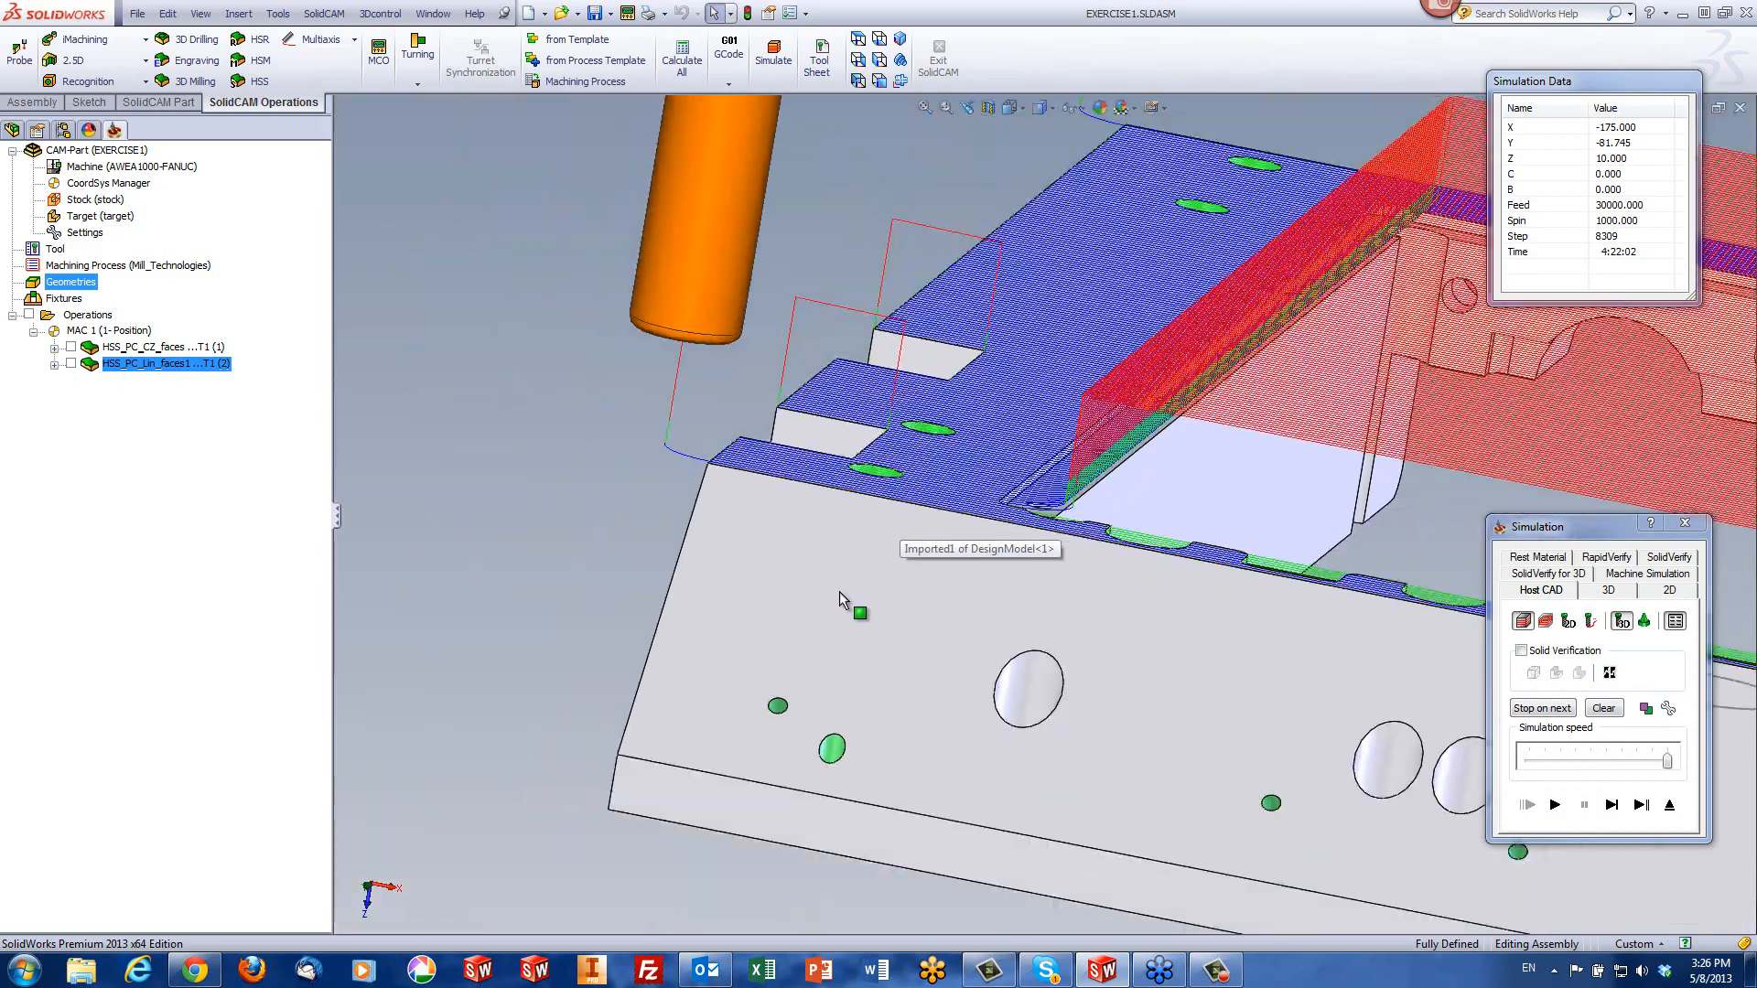
scroll(995, 519, down, 4)
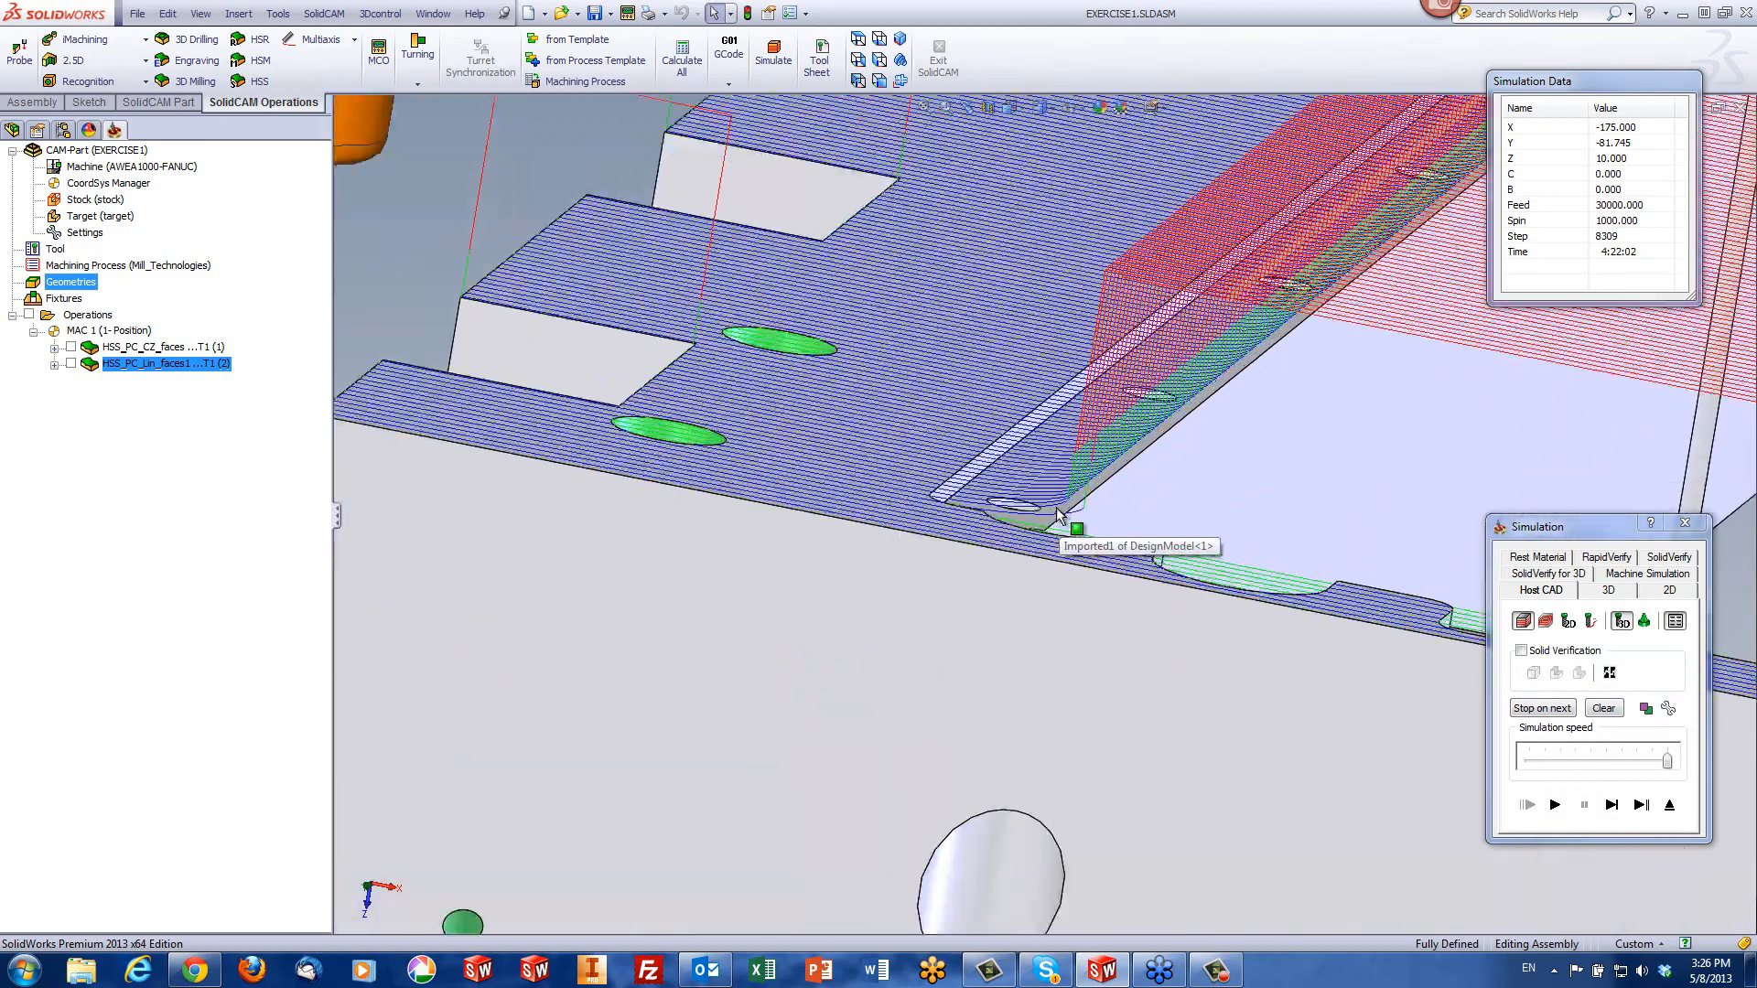
scroll(1085, 466, down, 3)
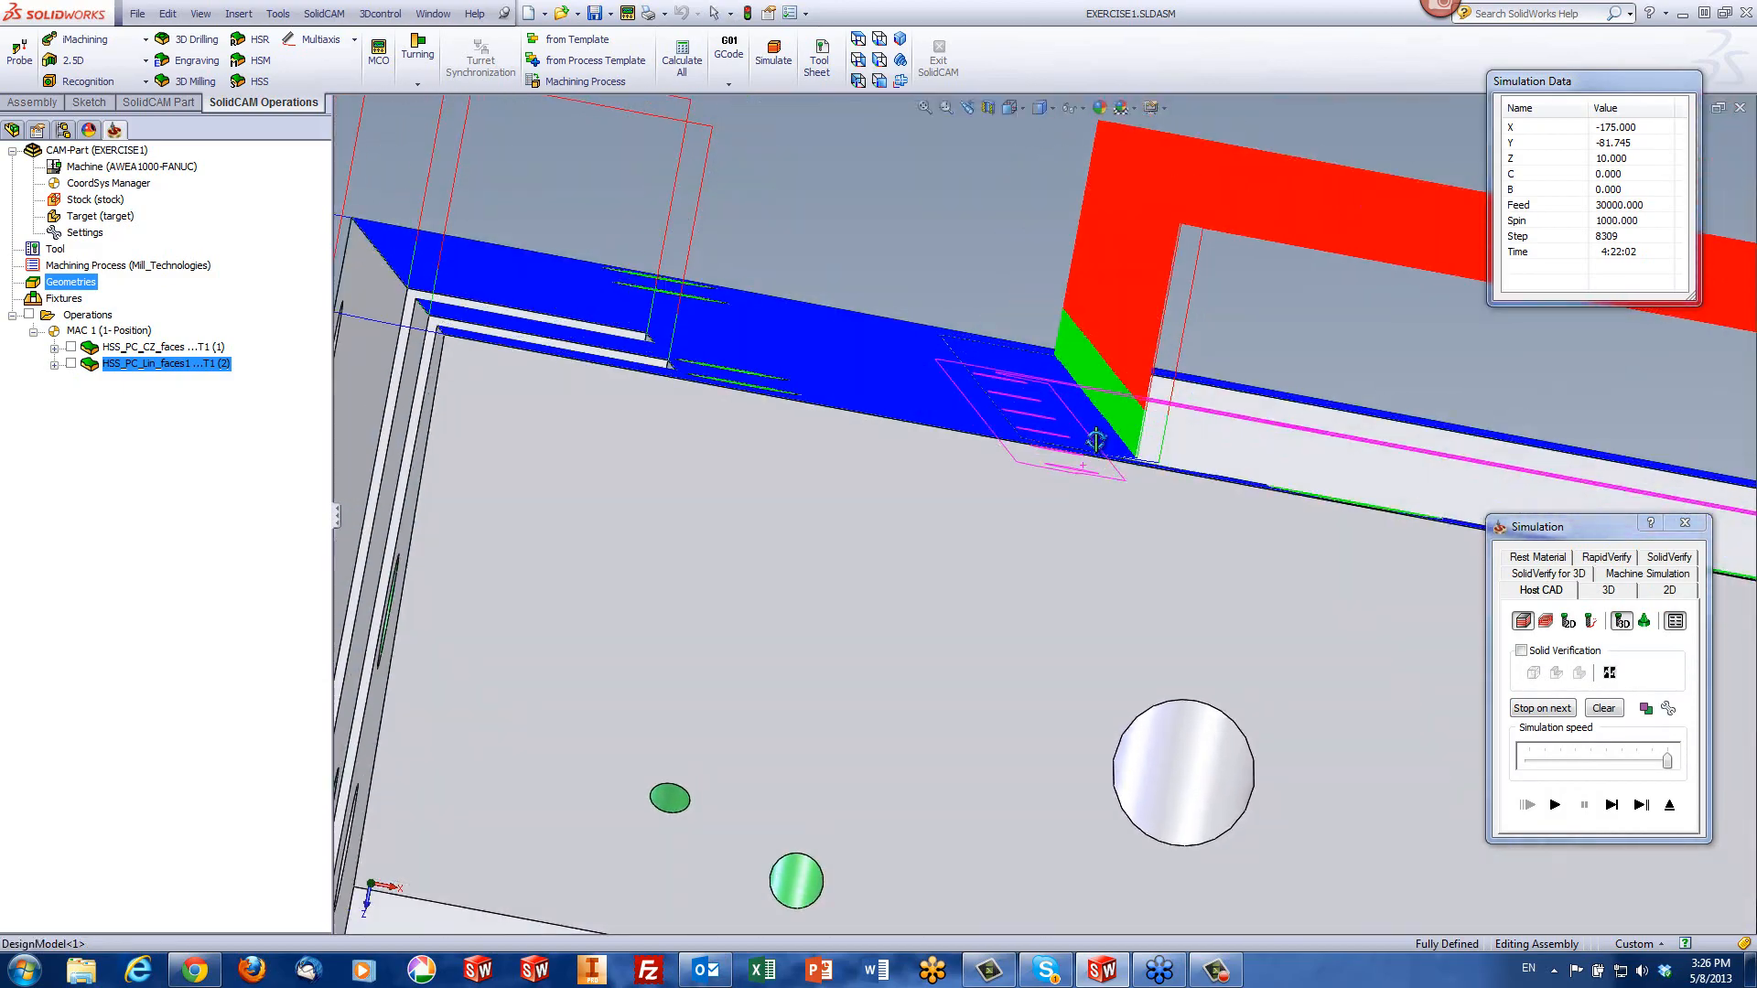
scroll(1089, 471, up, 5)
scroll(1091, 476, up, 5)
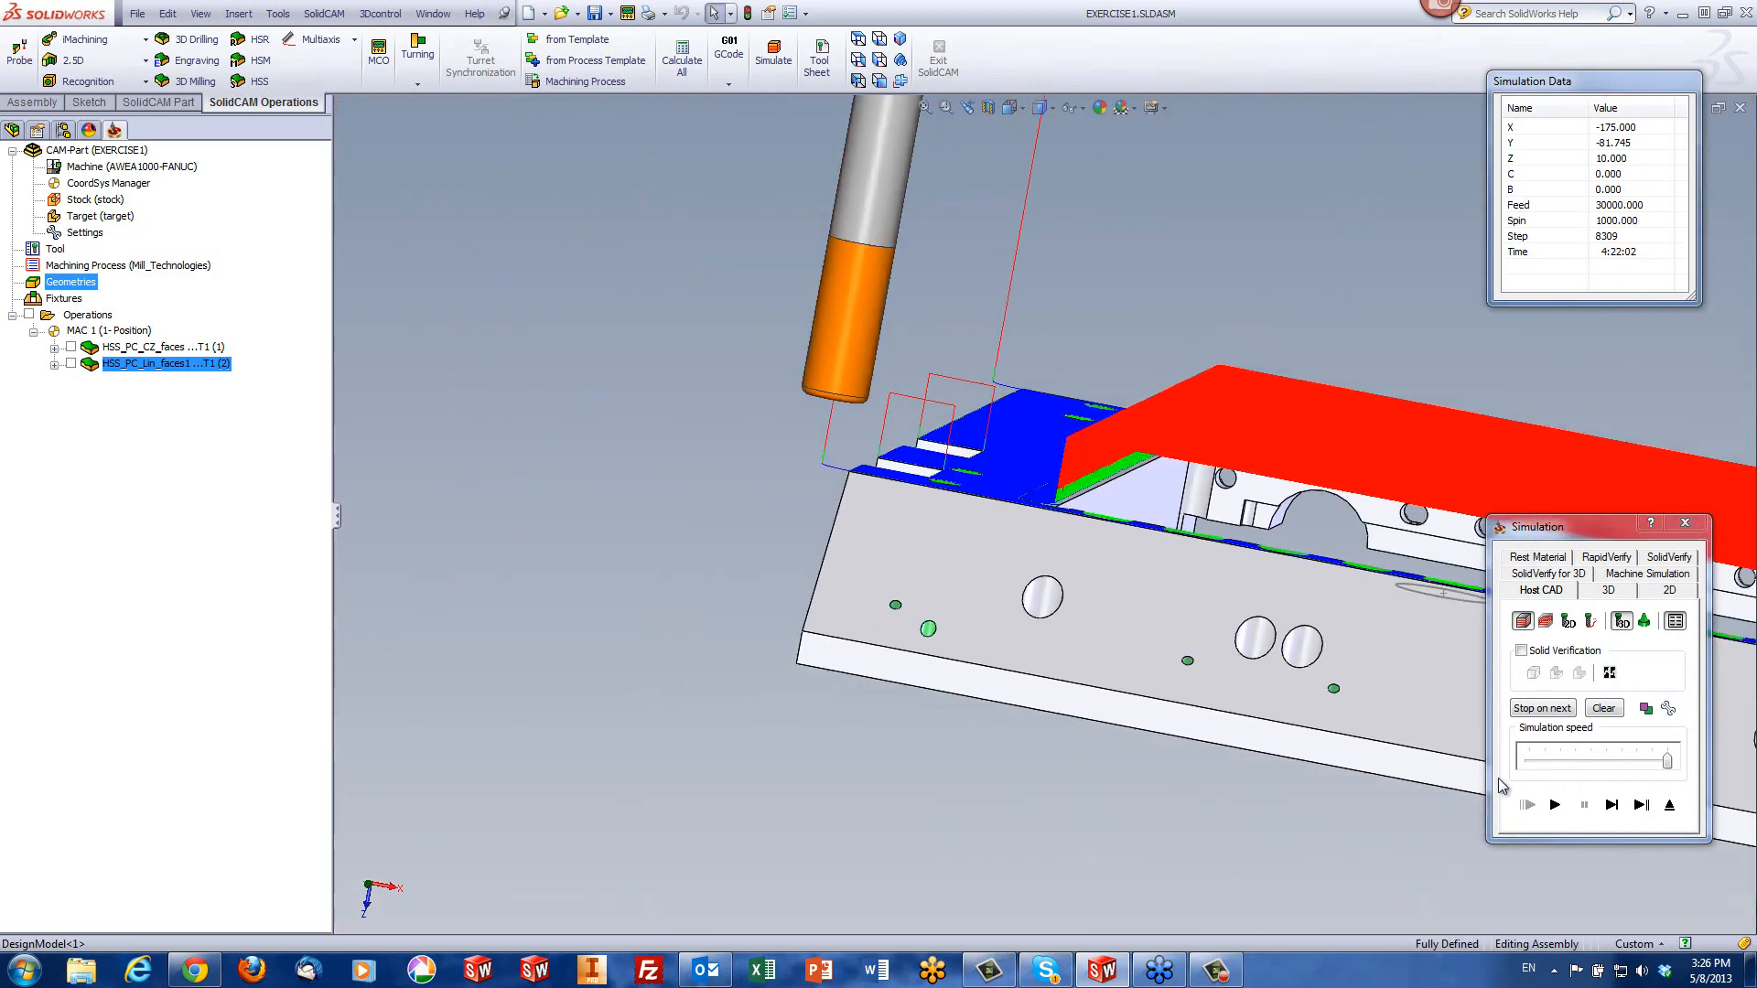
click(1670, 805)
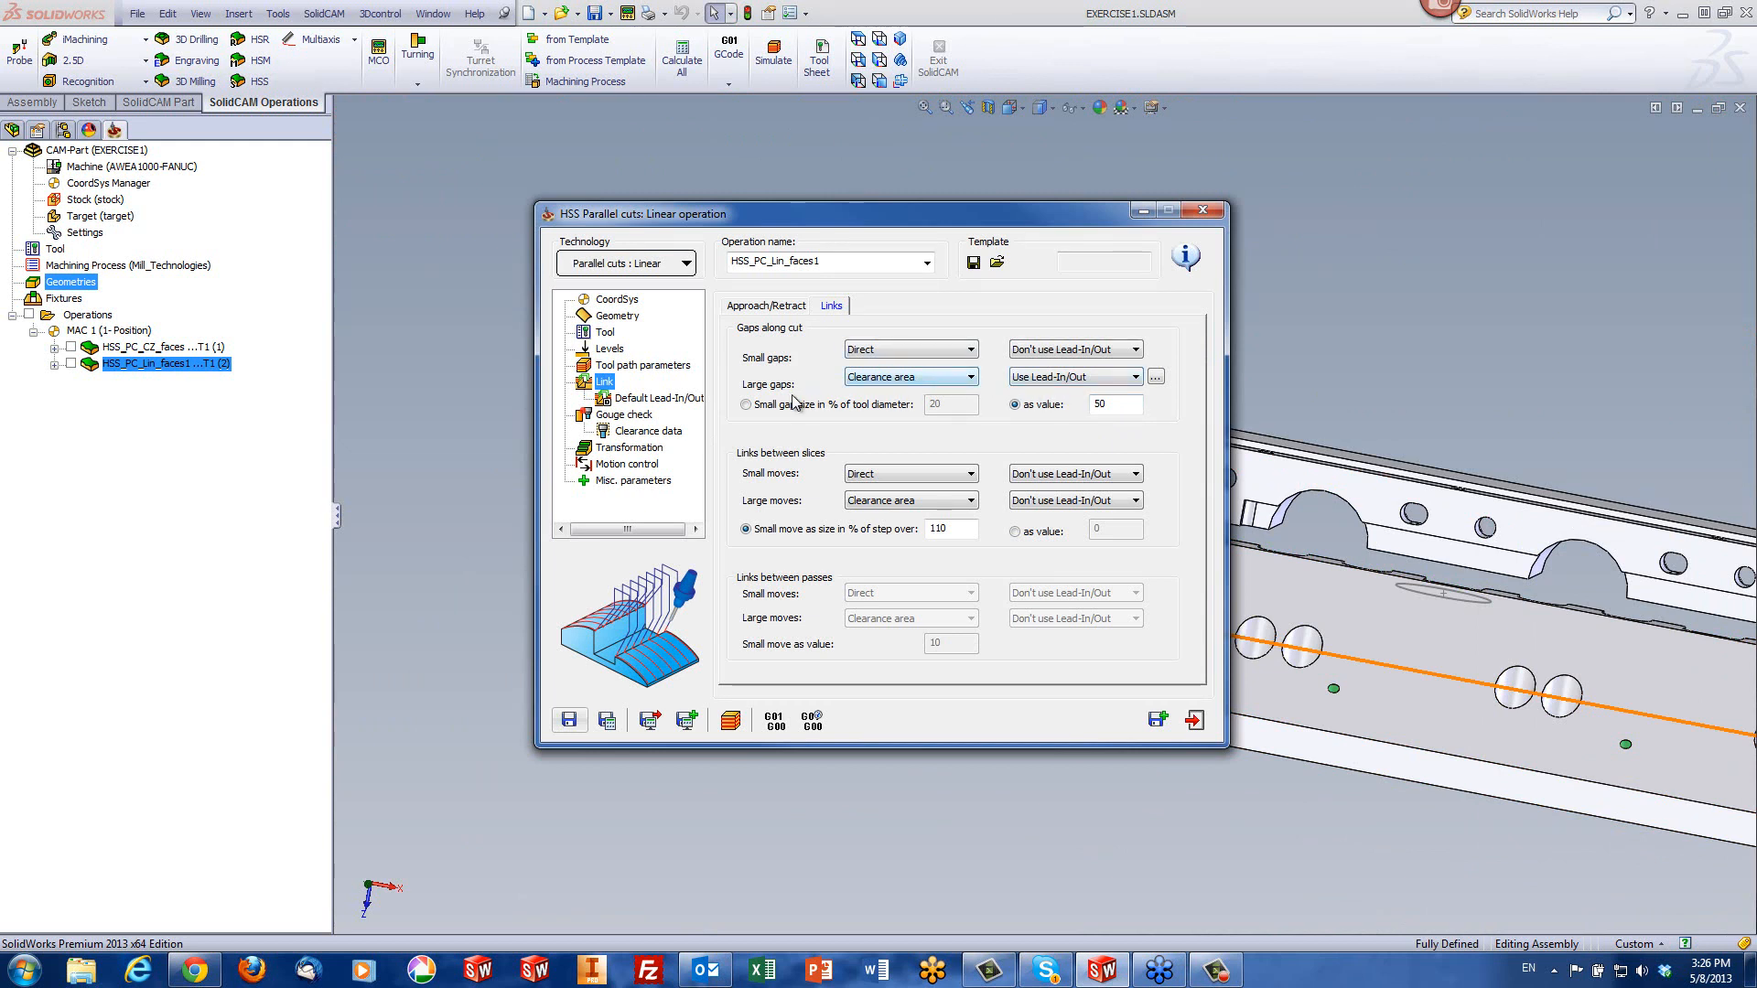
- Turn off the default Lead-In/Lead-Out for the large gaps and set the lead-in type to Vertical tang. arc
click(1156, 377)
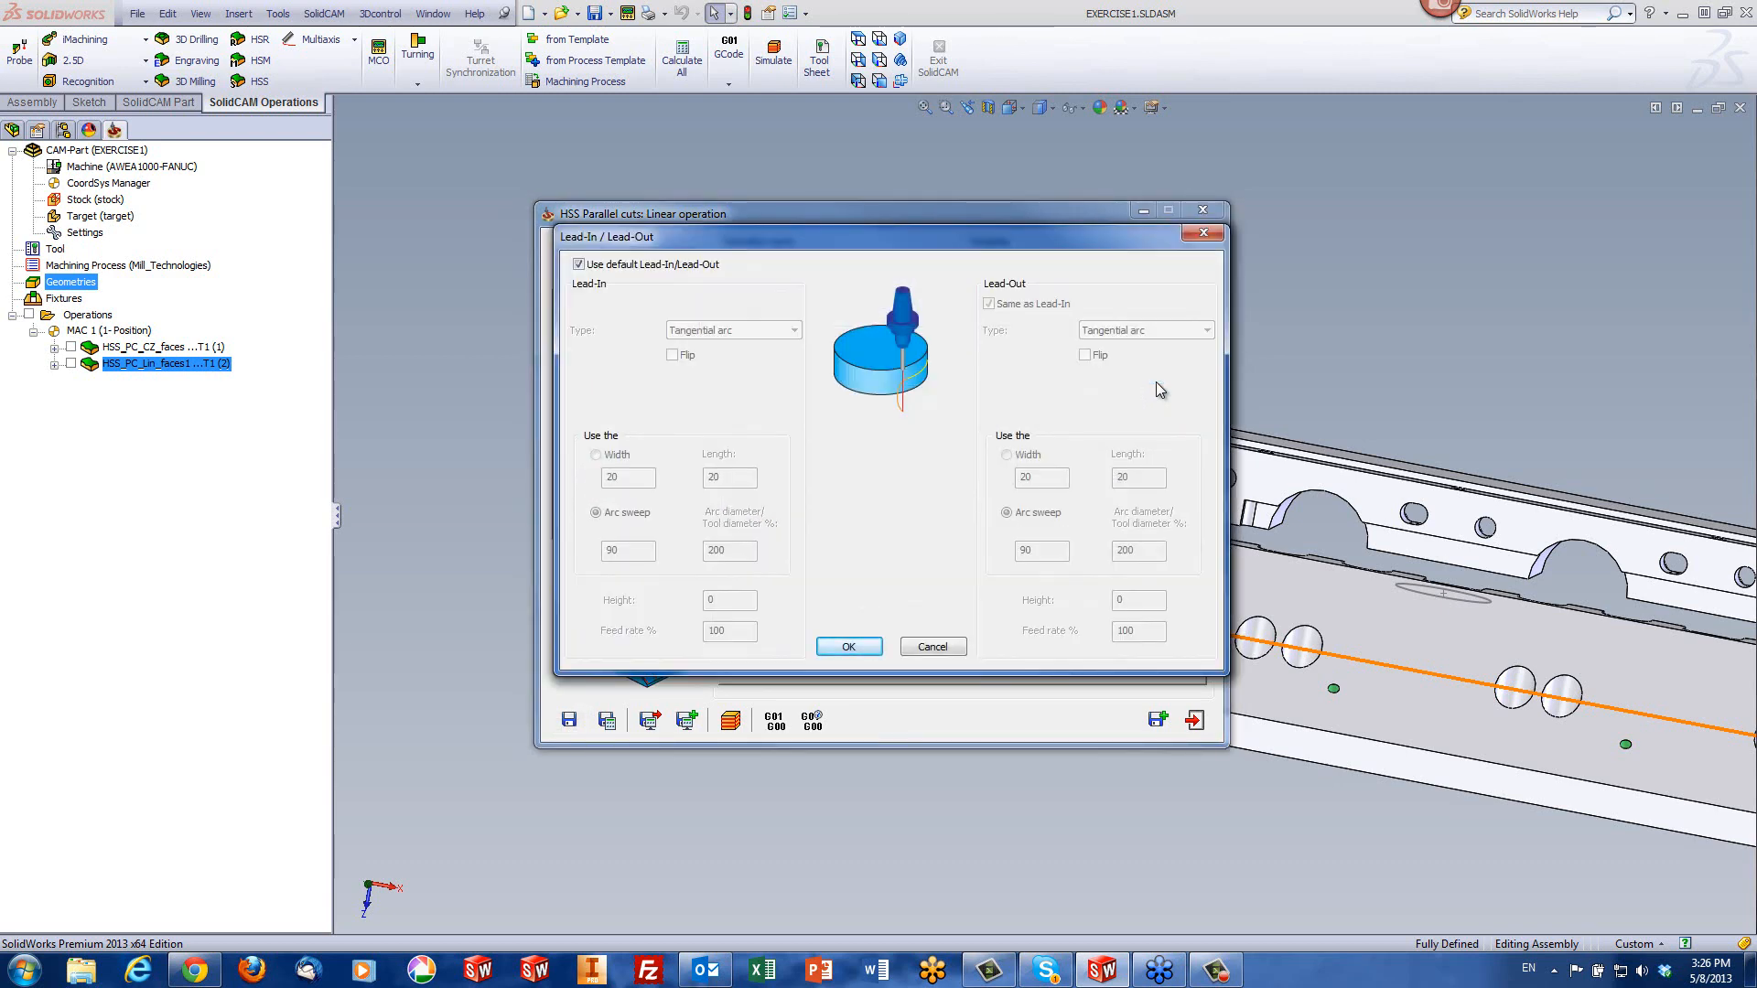
click(579, 272)
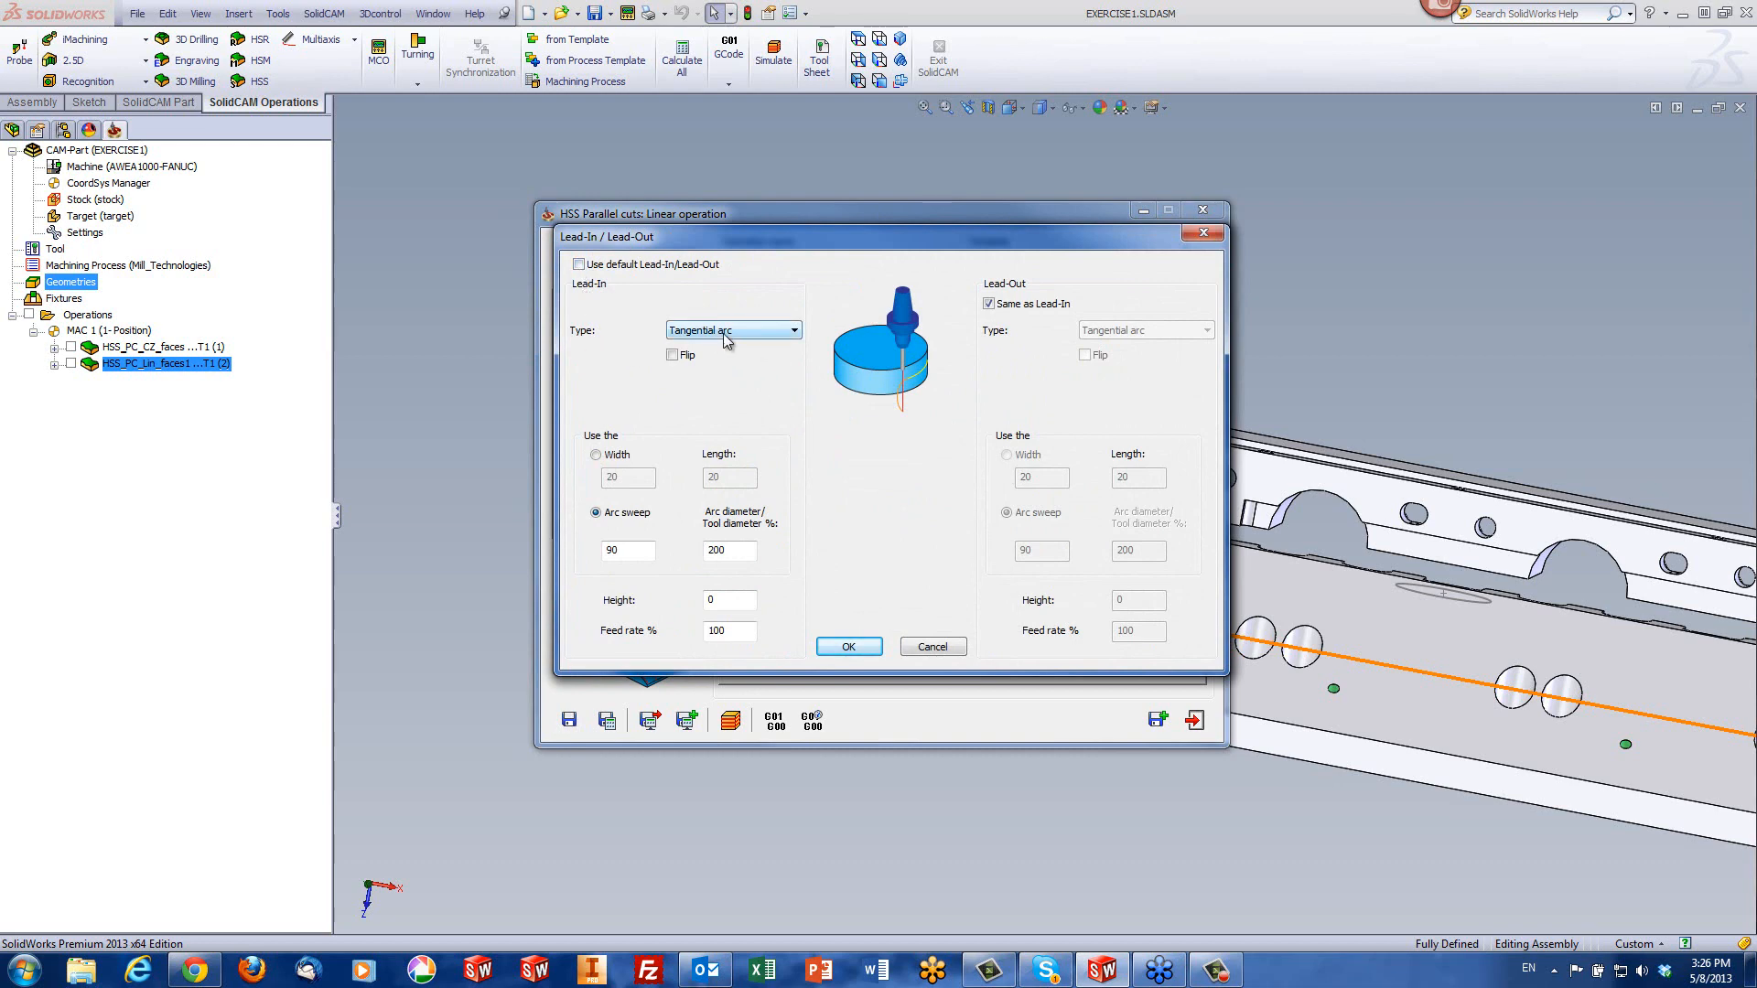
drag(804, 240, 839, 542)
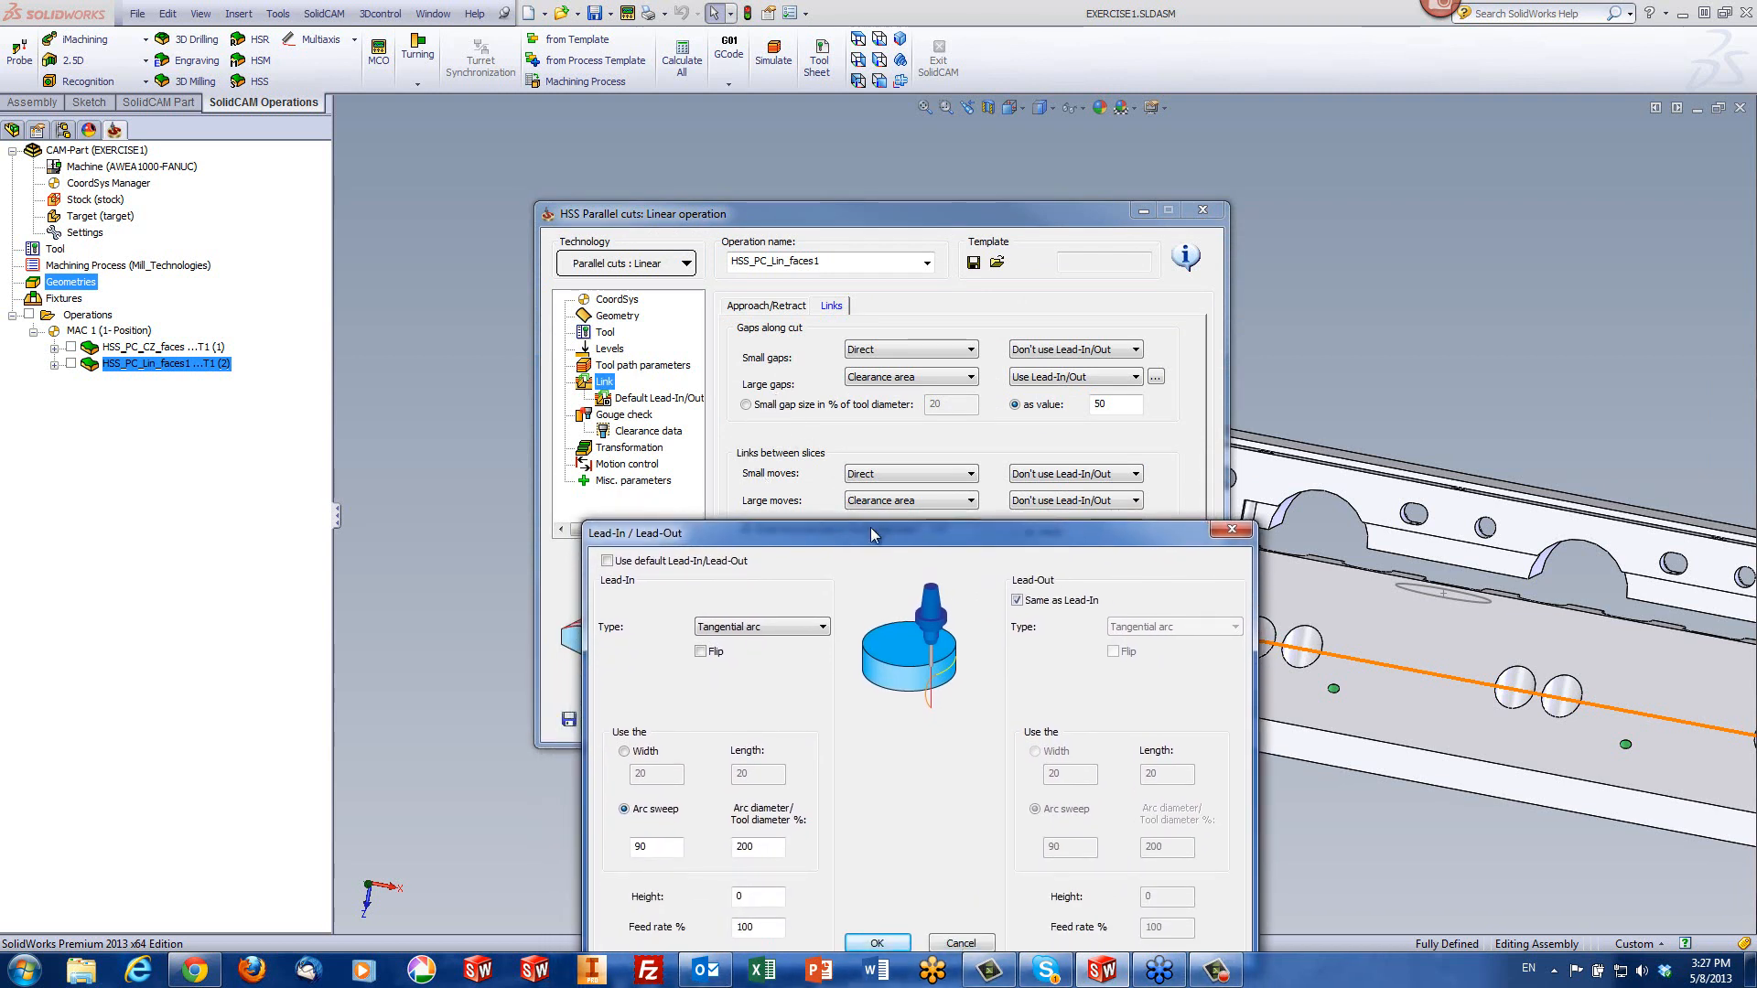
drag(867, 530, 854, 336)
click(752, 436)
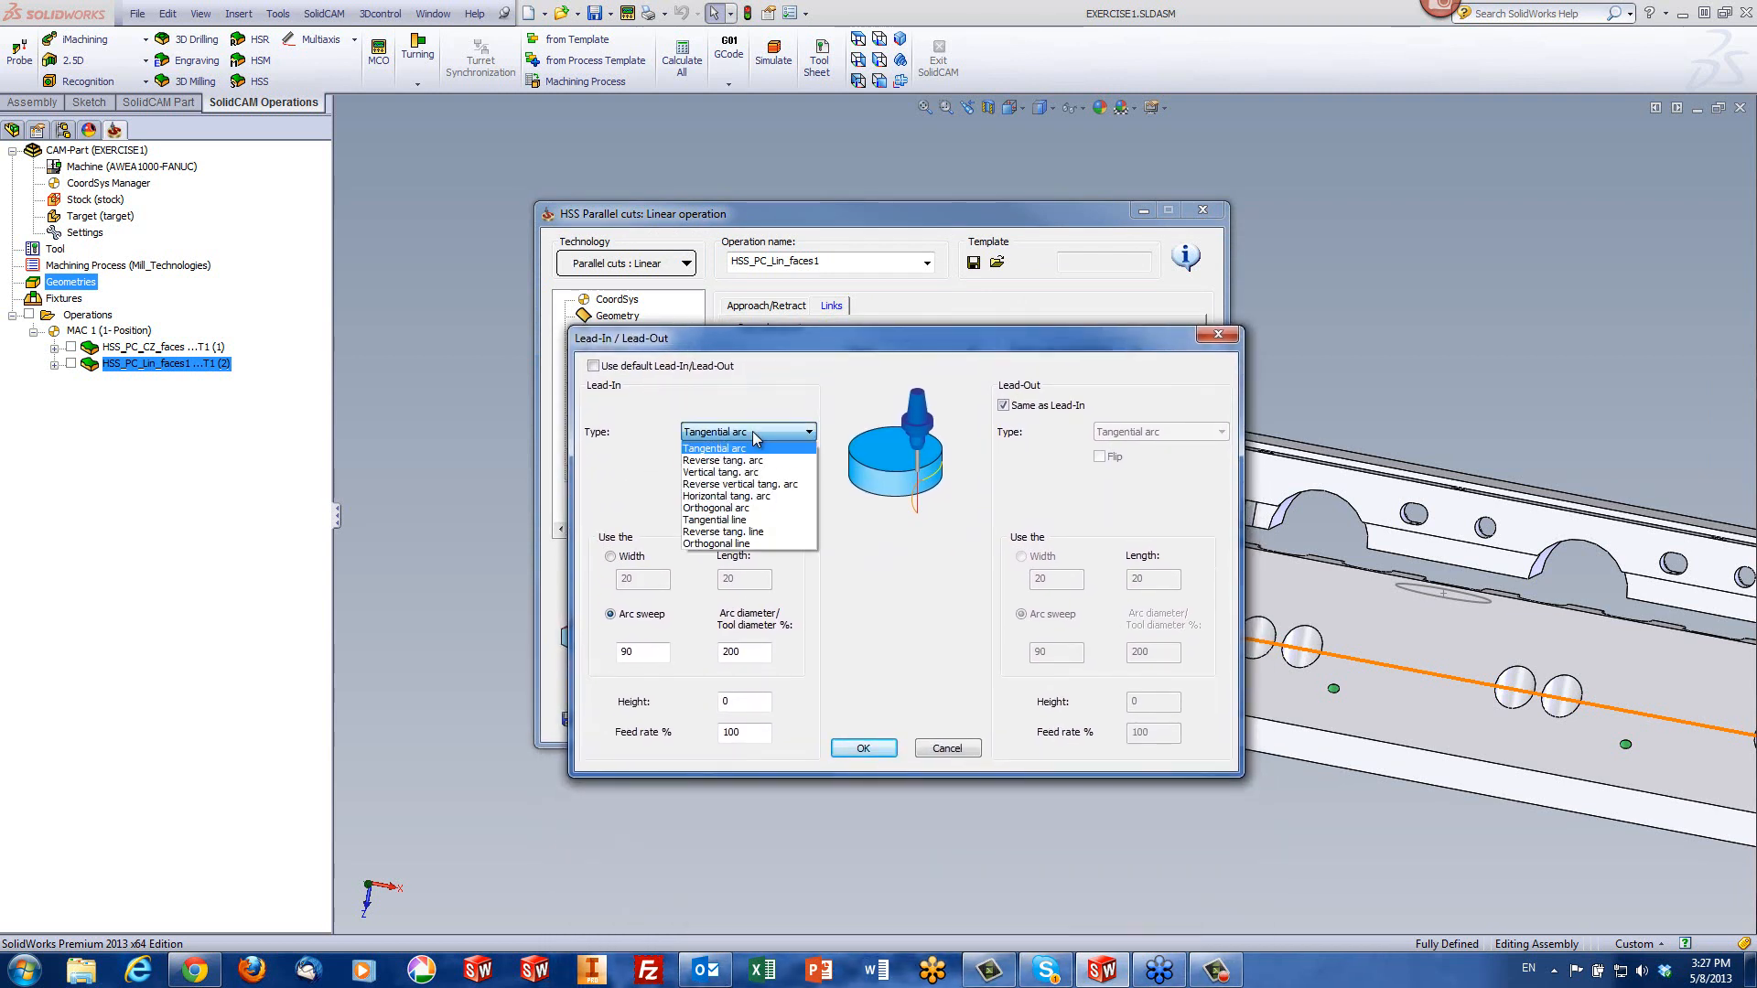
click(723, 472)
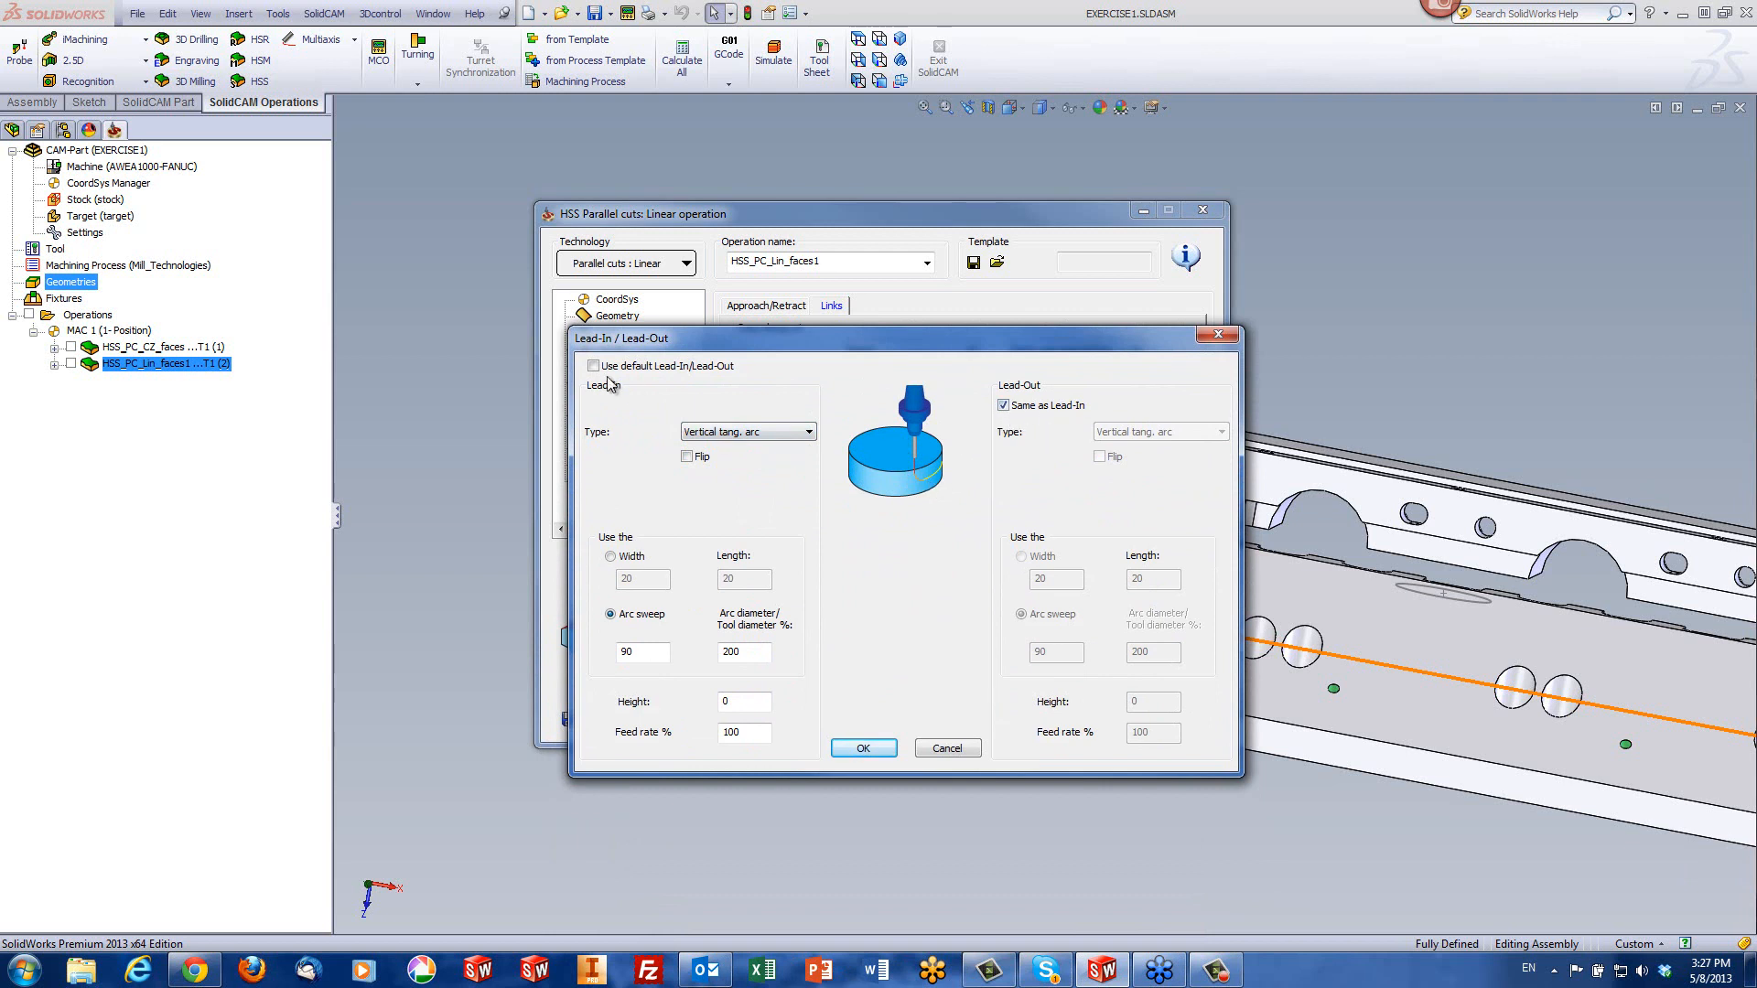
click(874, 750)
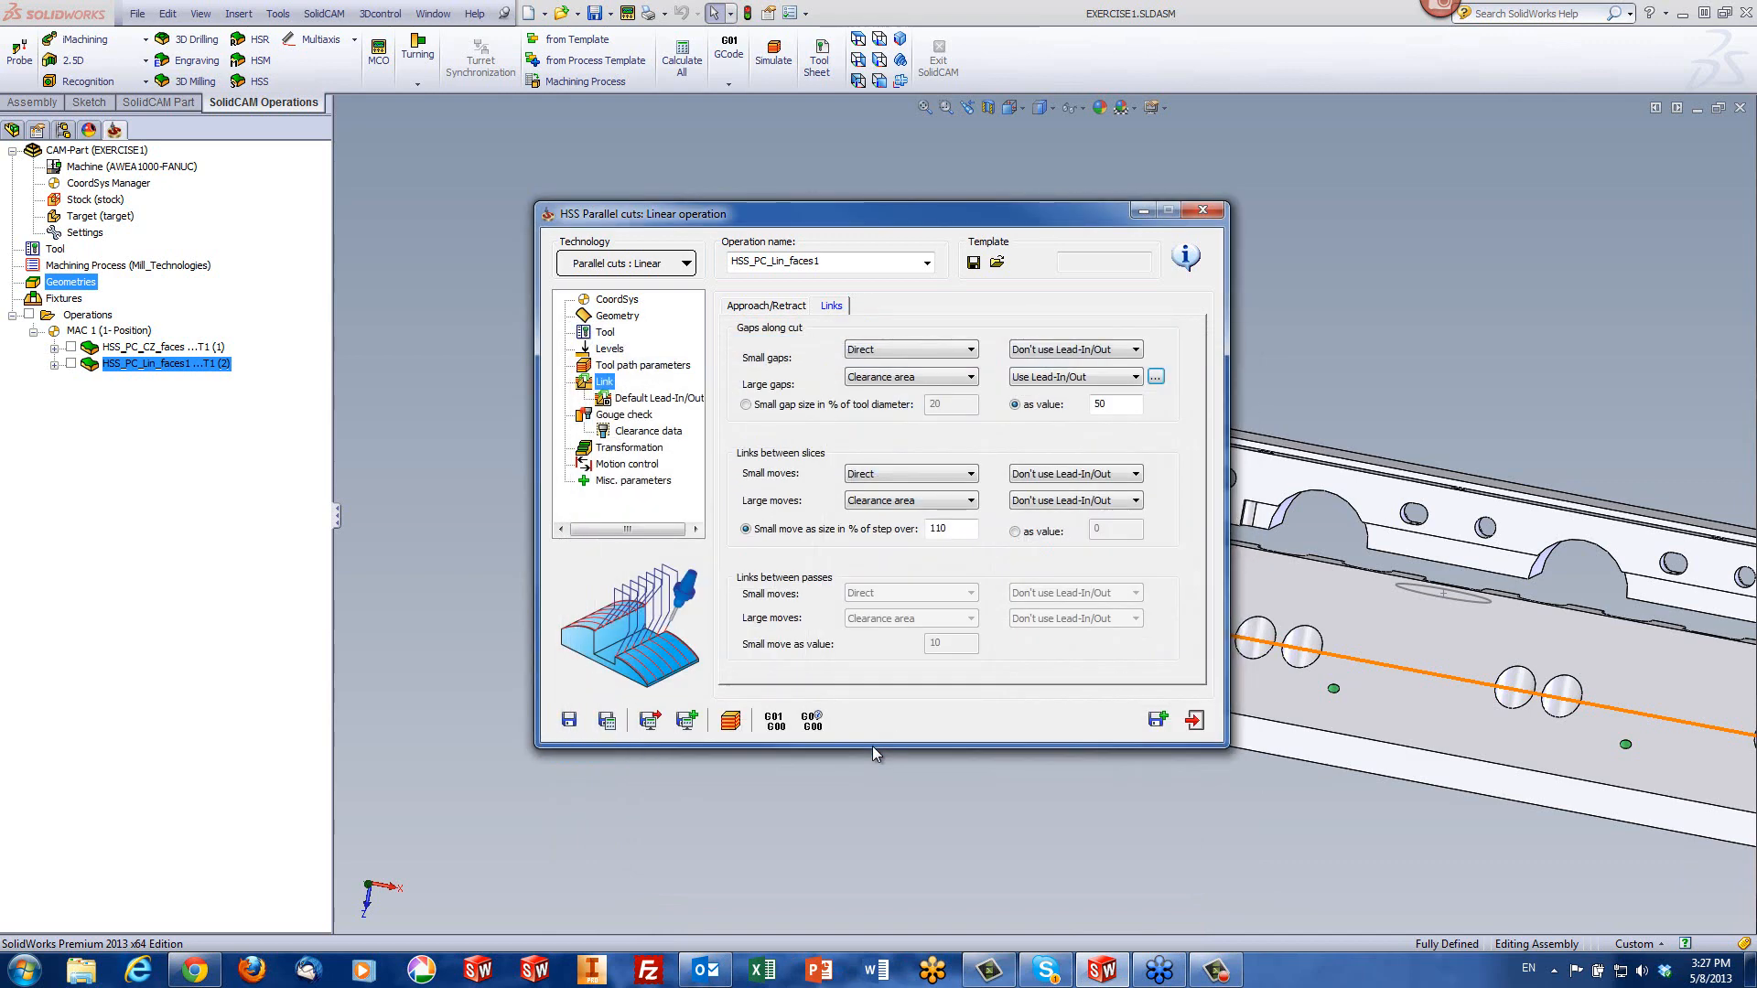
- Recalculate and simulate the operation, inspect the vertical tangential arcs along the pocket edge, and exit the simulation
click(731, 722)
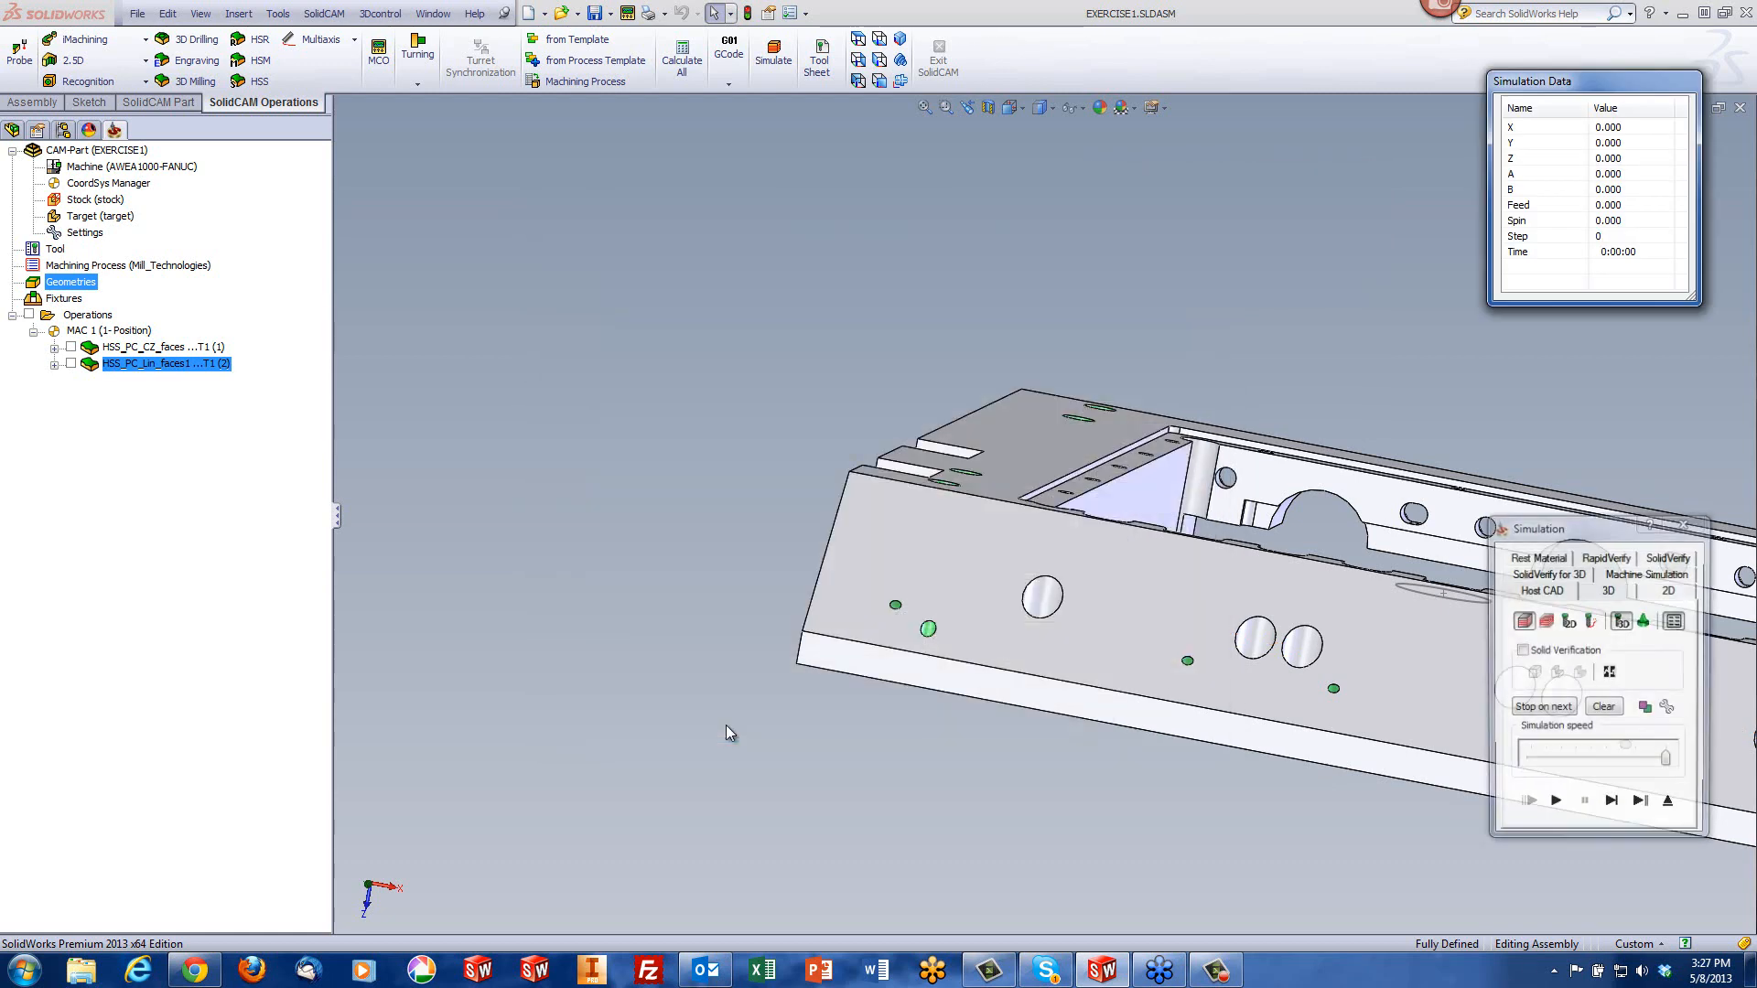
click(1556, 801)
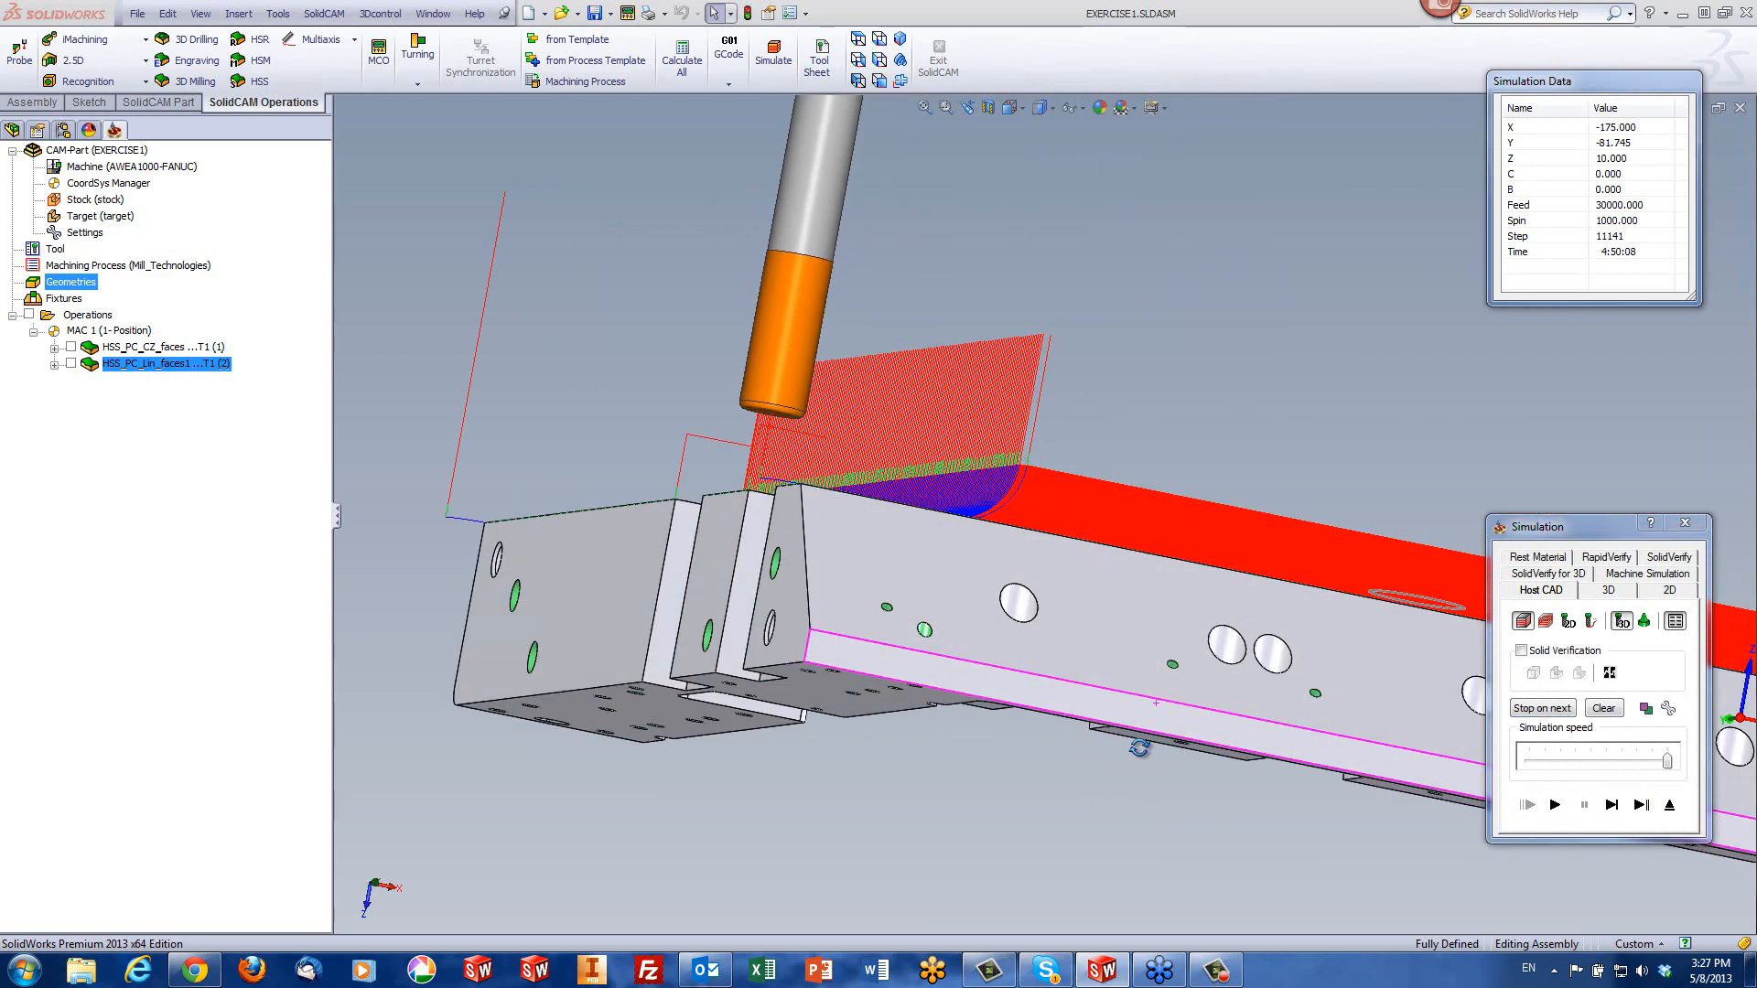
middle_drag(1087, 782, 1074, 801)
scroll(1125, 485, down, 3)
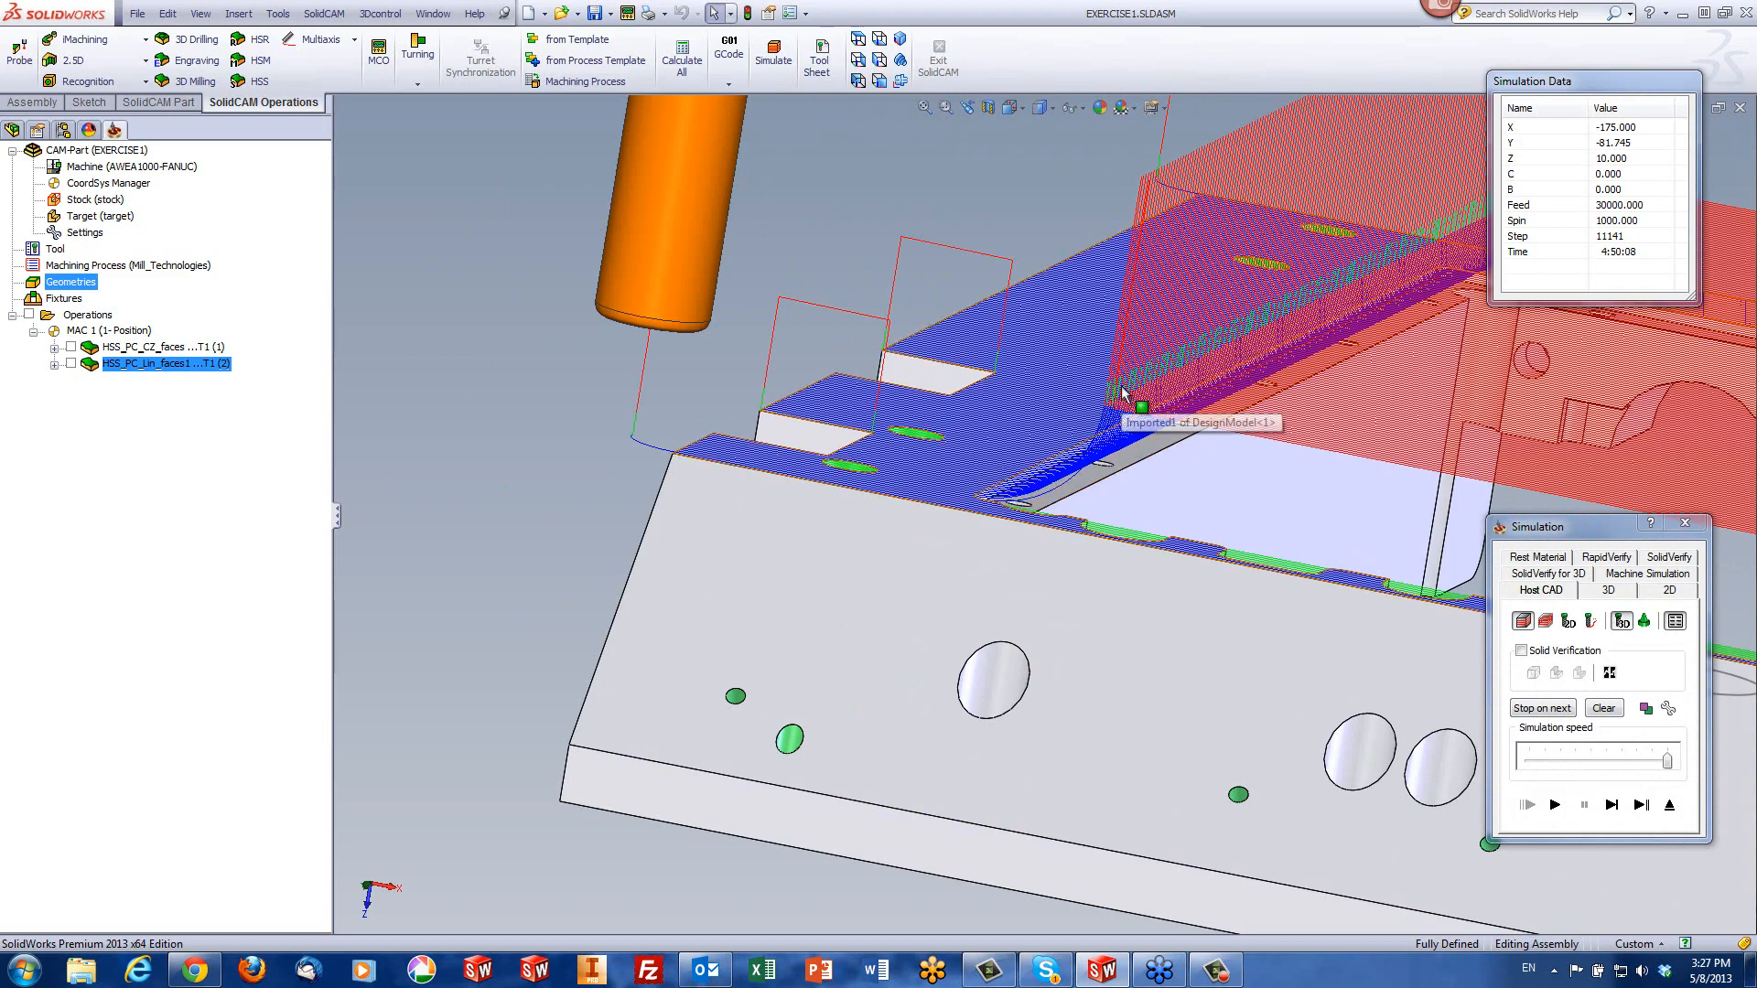
scroll(1122, 393, down, 5)
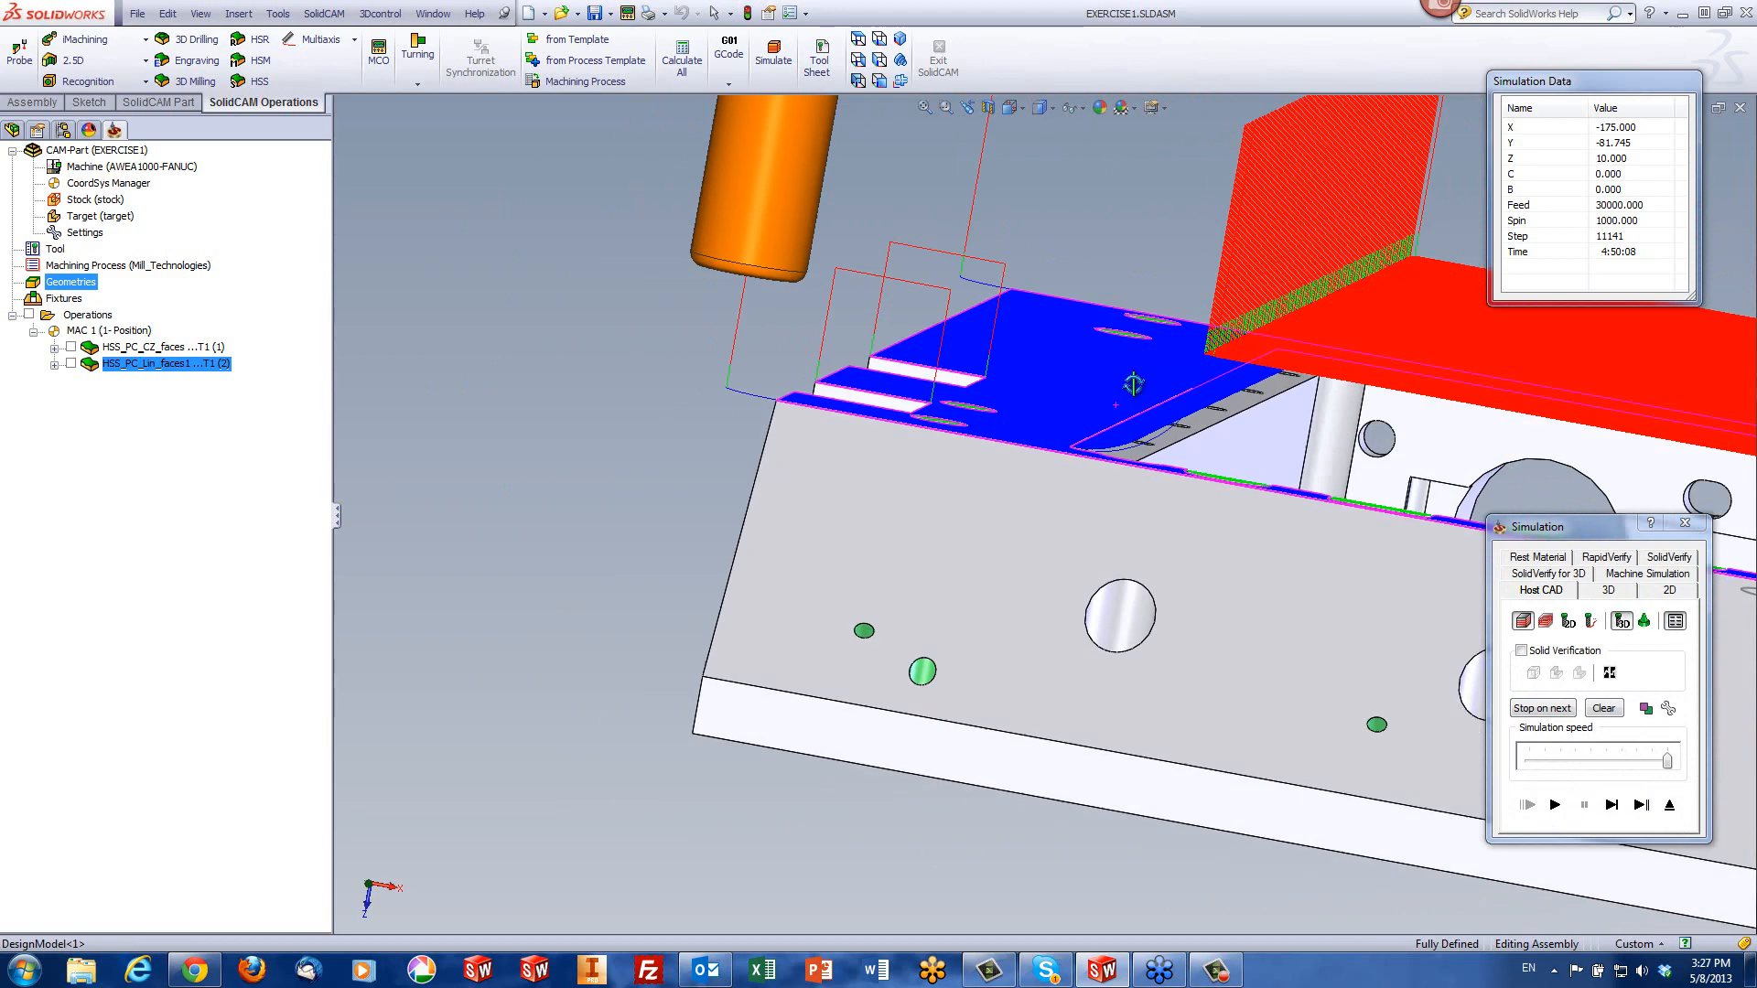
scroll(1210, 419, up, 4)
scroll(1253, 427, down, 4)
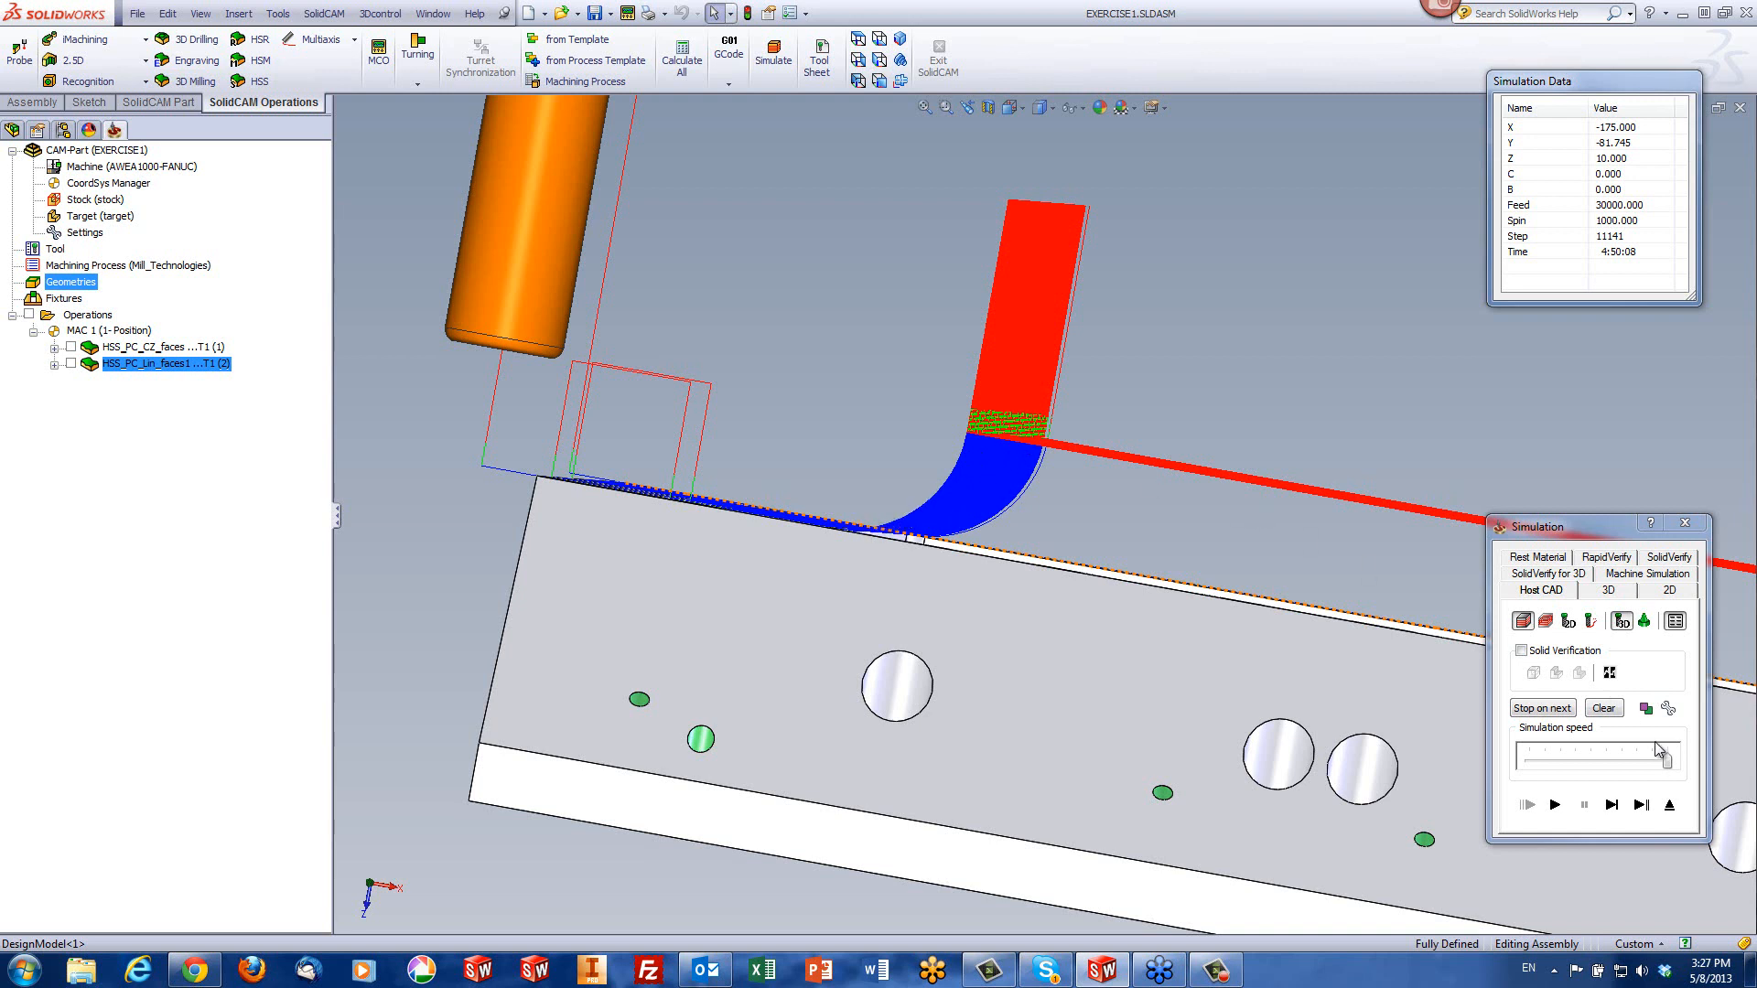
click(1668, 806)
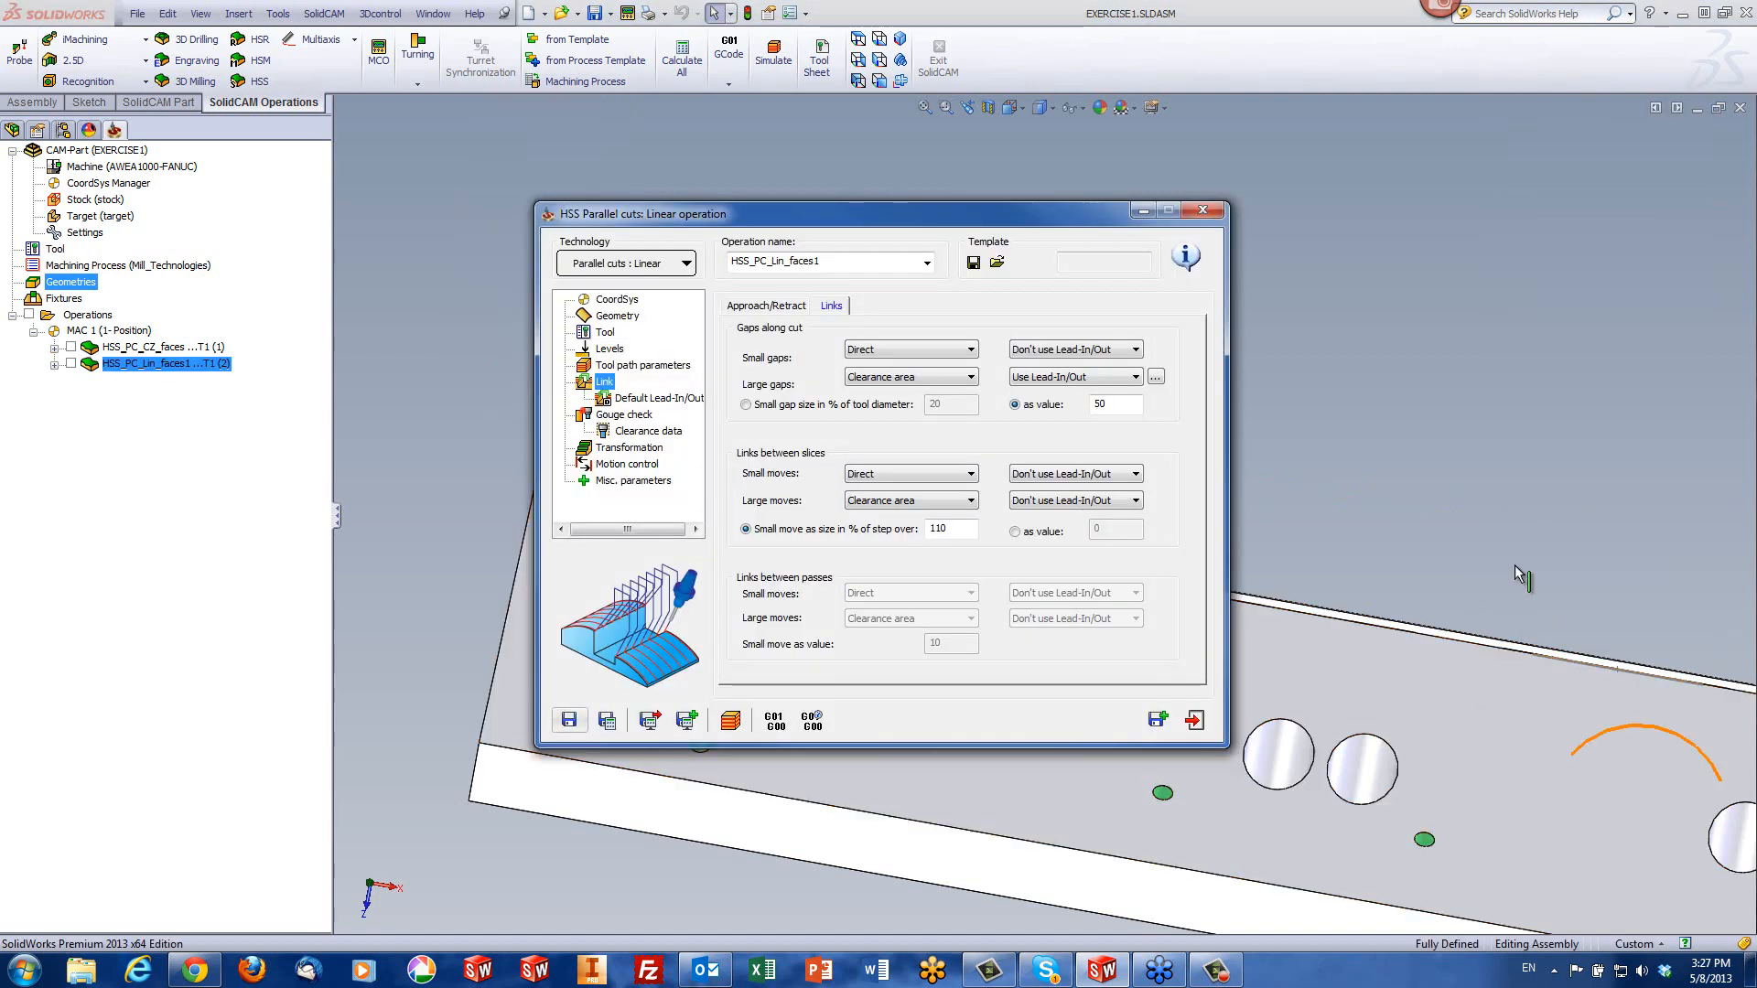
- Set the arc sweep of the large-gap lead-in to 10
click(1156, 377)
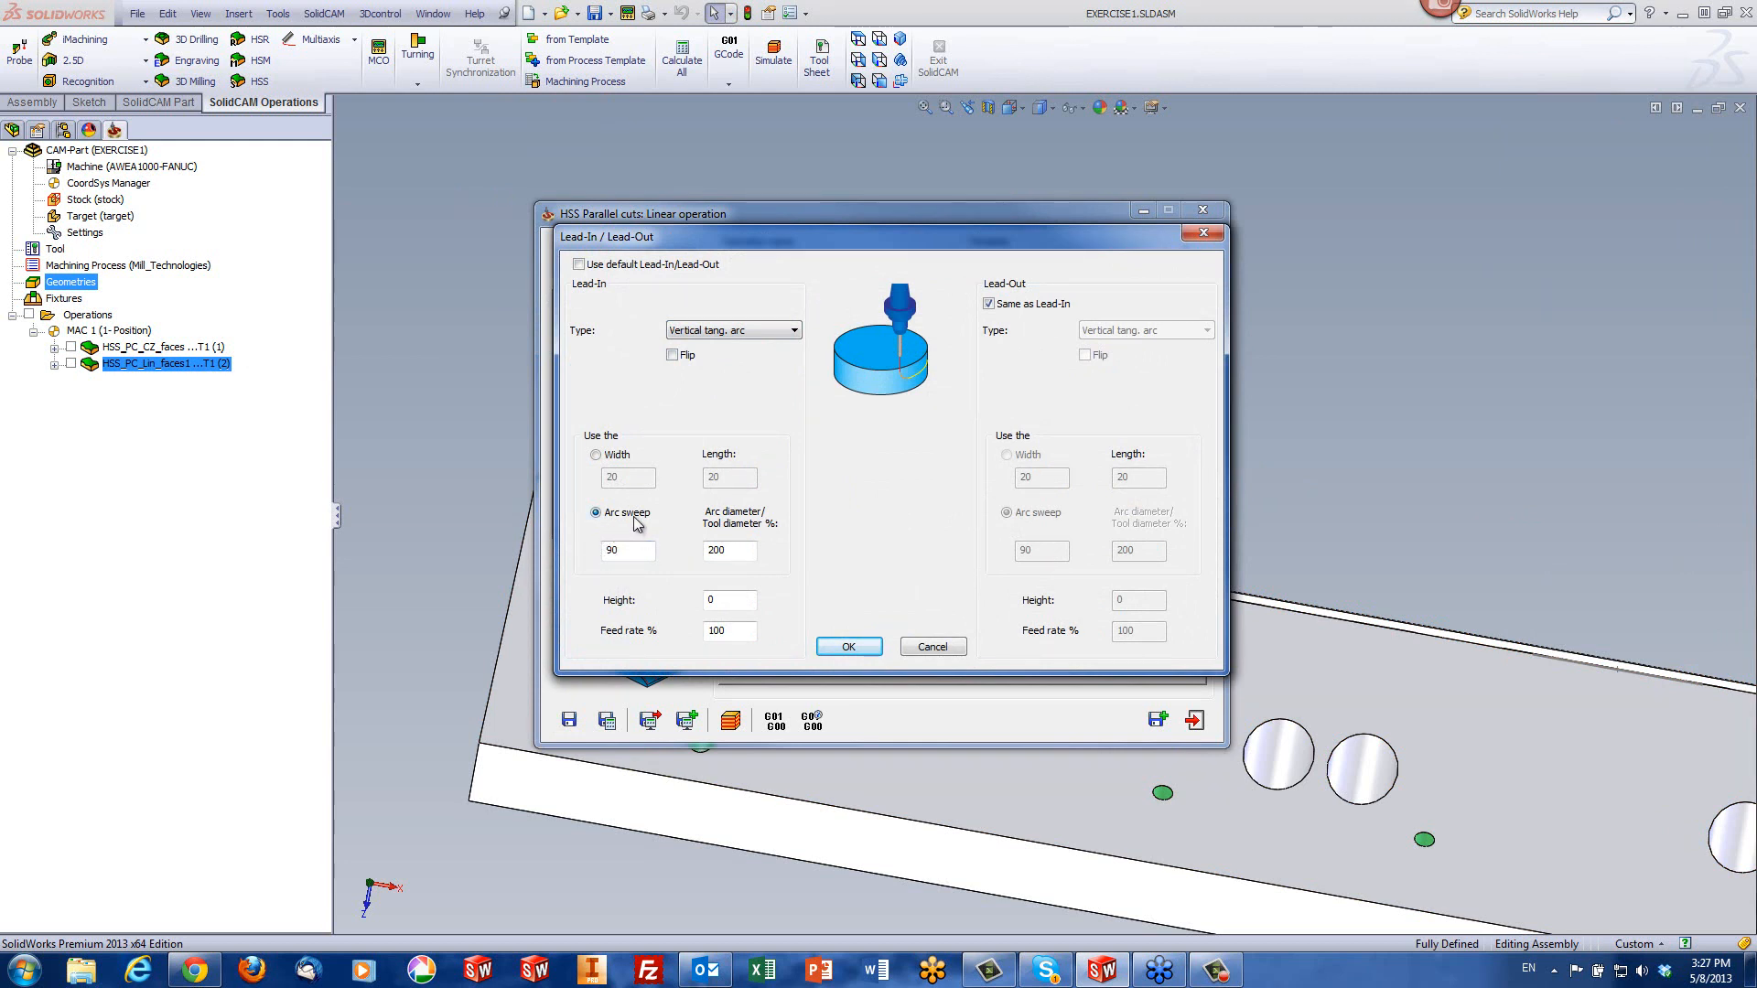
click(622, 553)
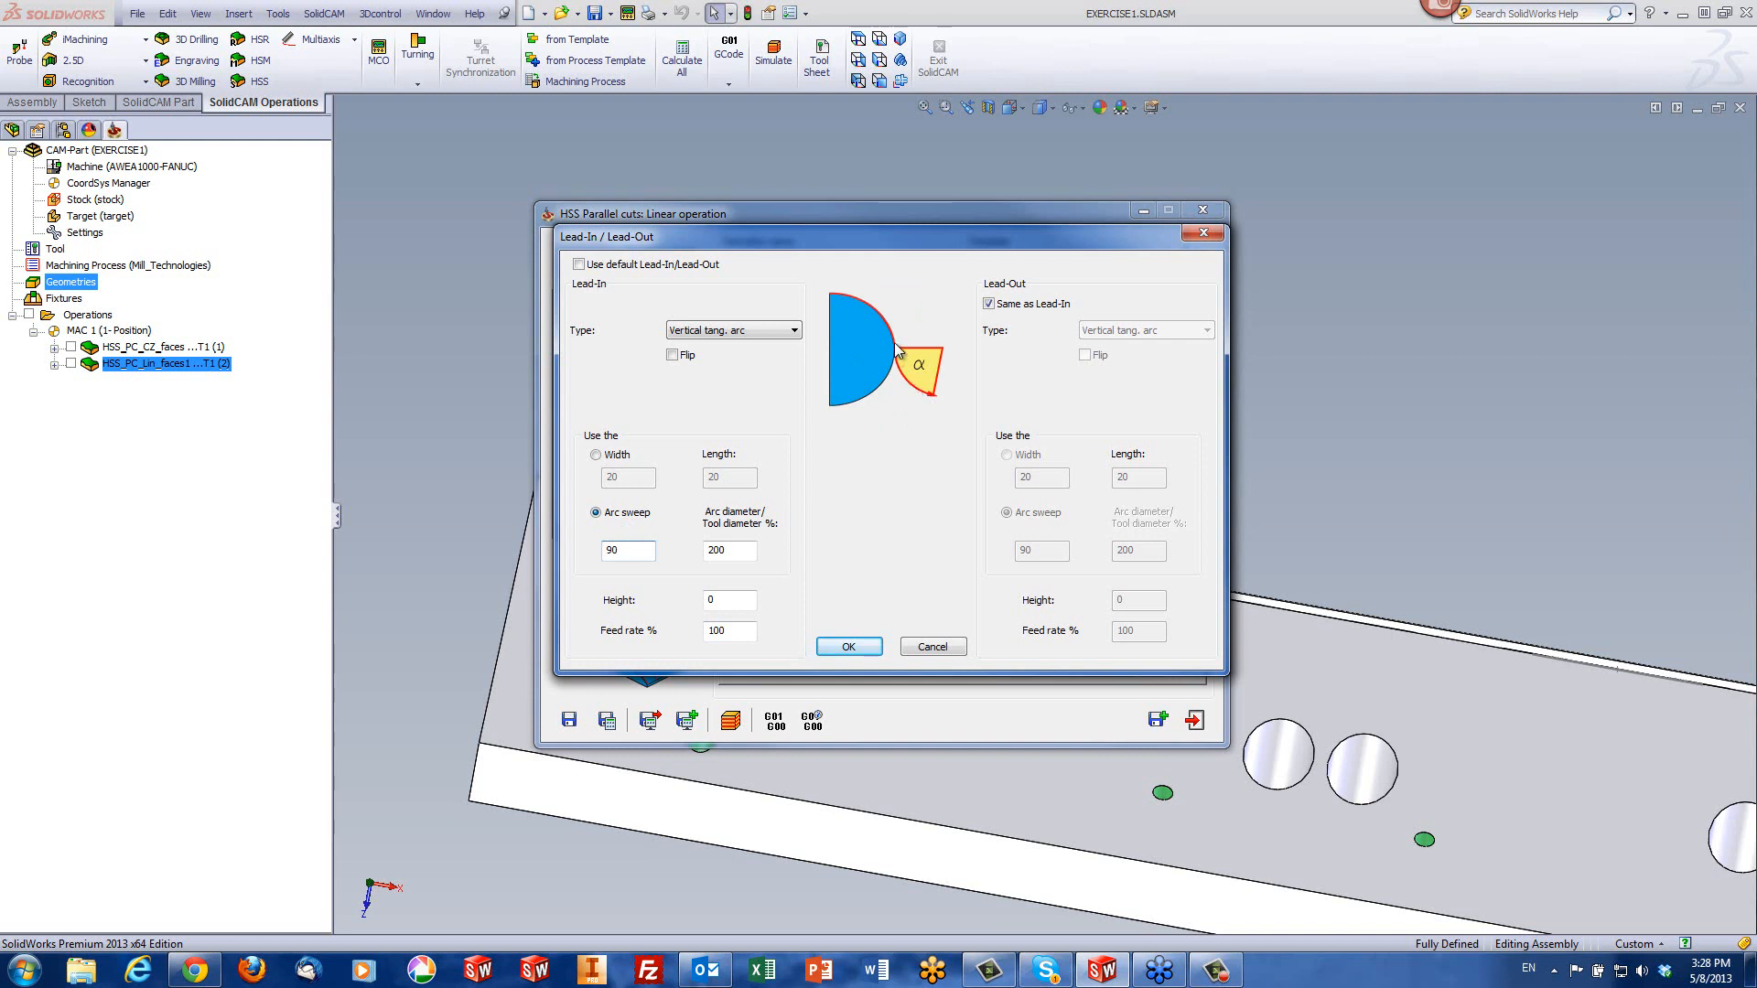
click(738, 555)
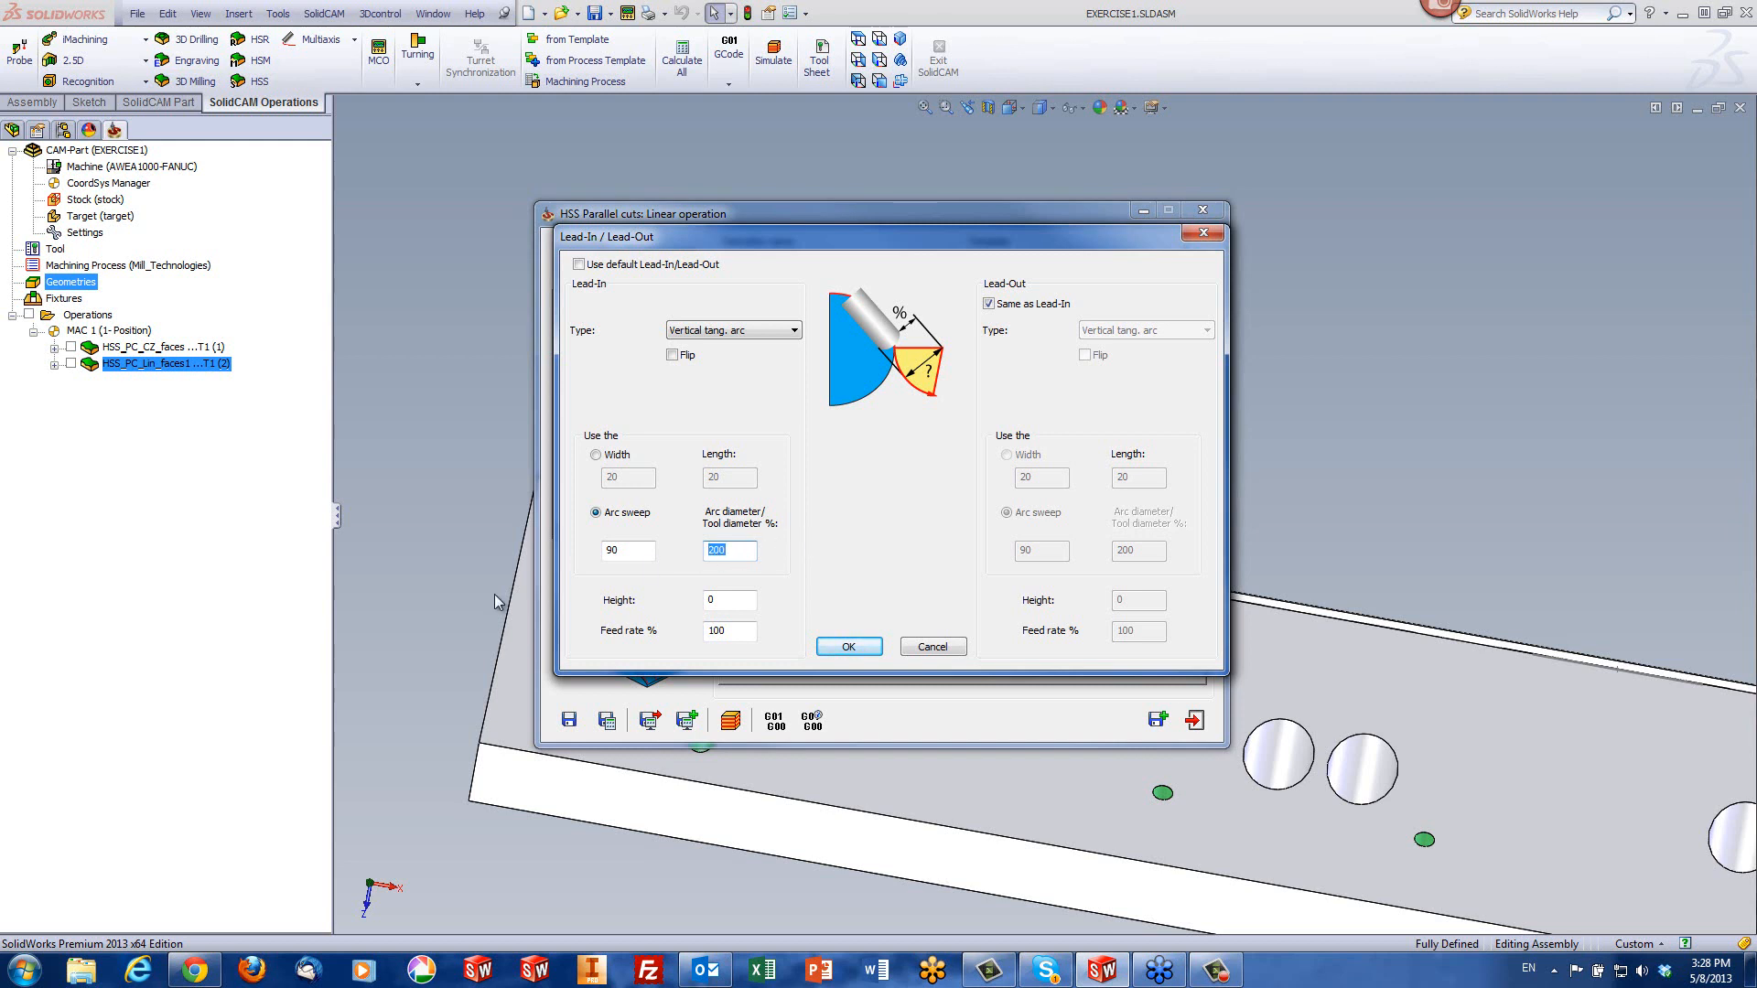
click(627, 552)
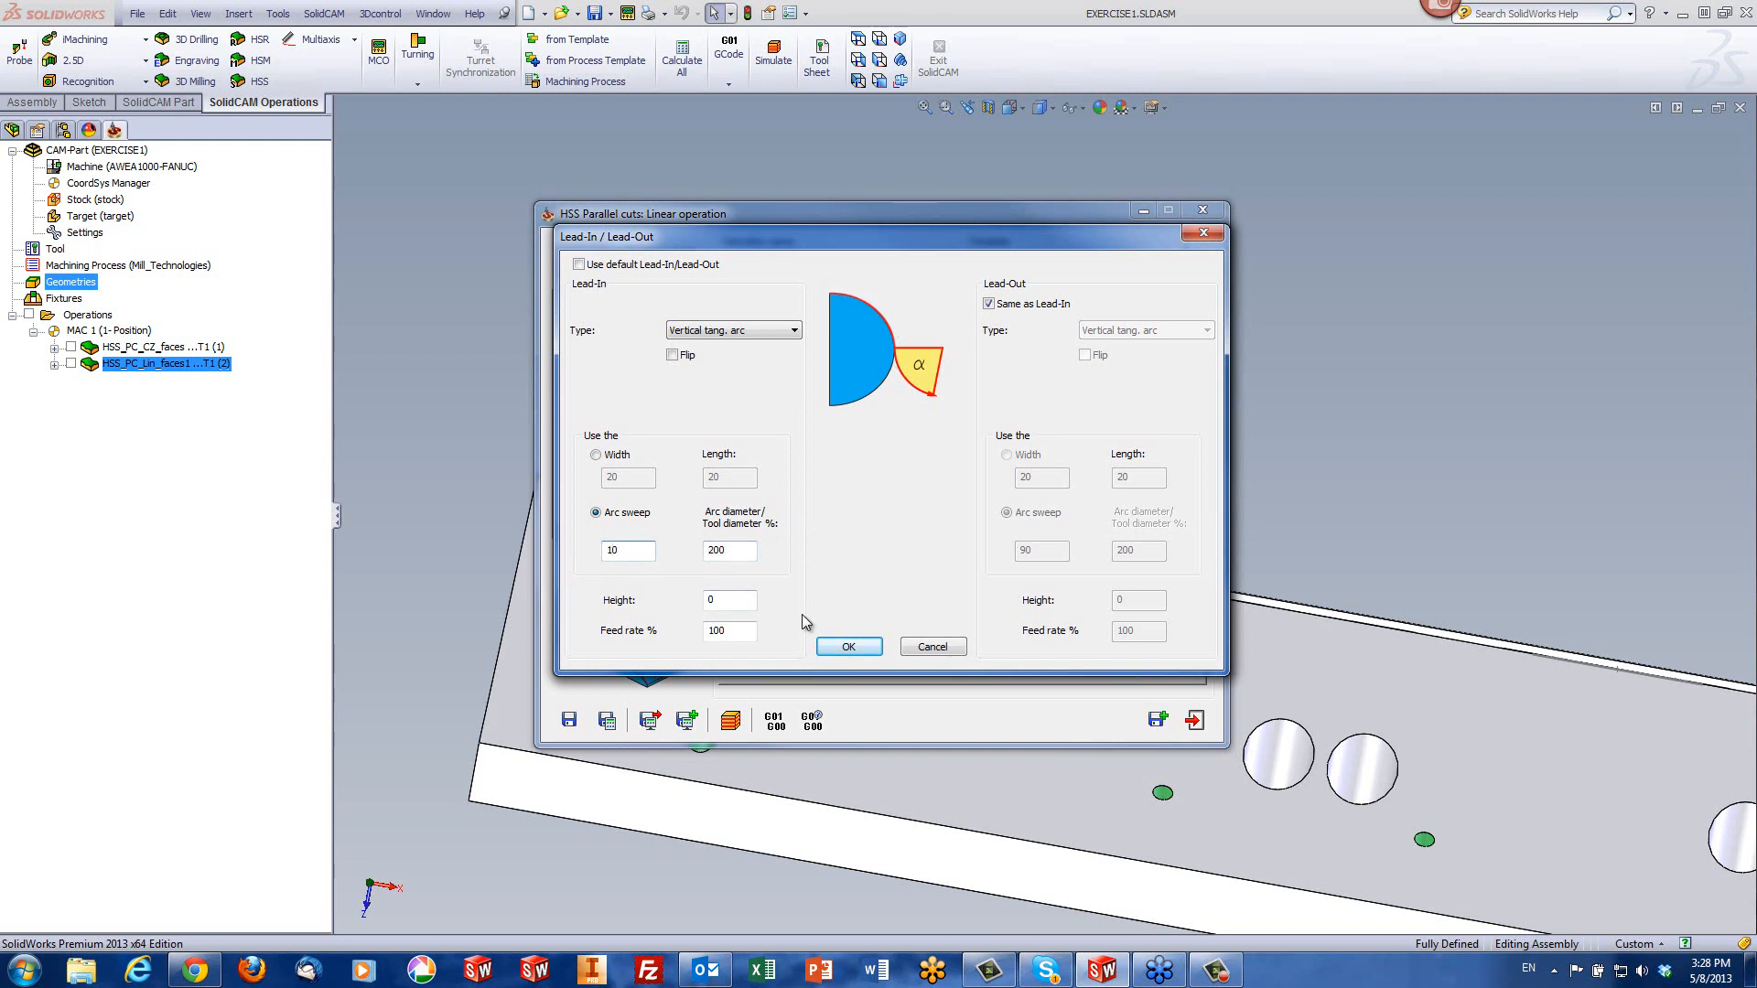
click(849, 647)
- Simulate the operation with the reduced arc sweep, examine the lead moves at the pocket corner up close, and exit the simulation
click(731, 722)
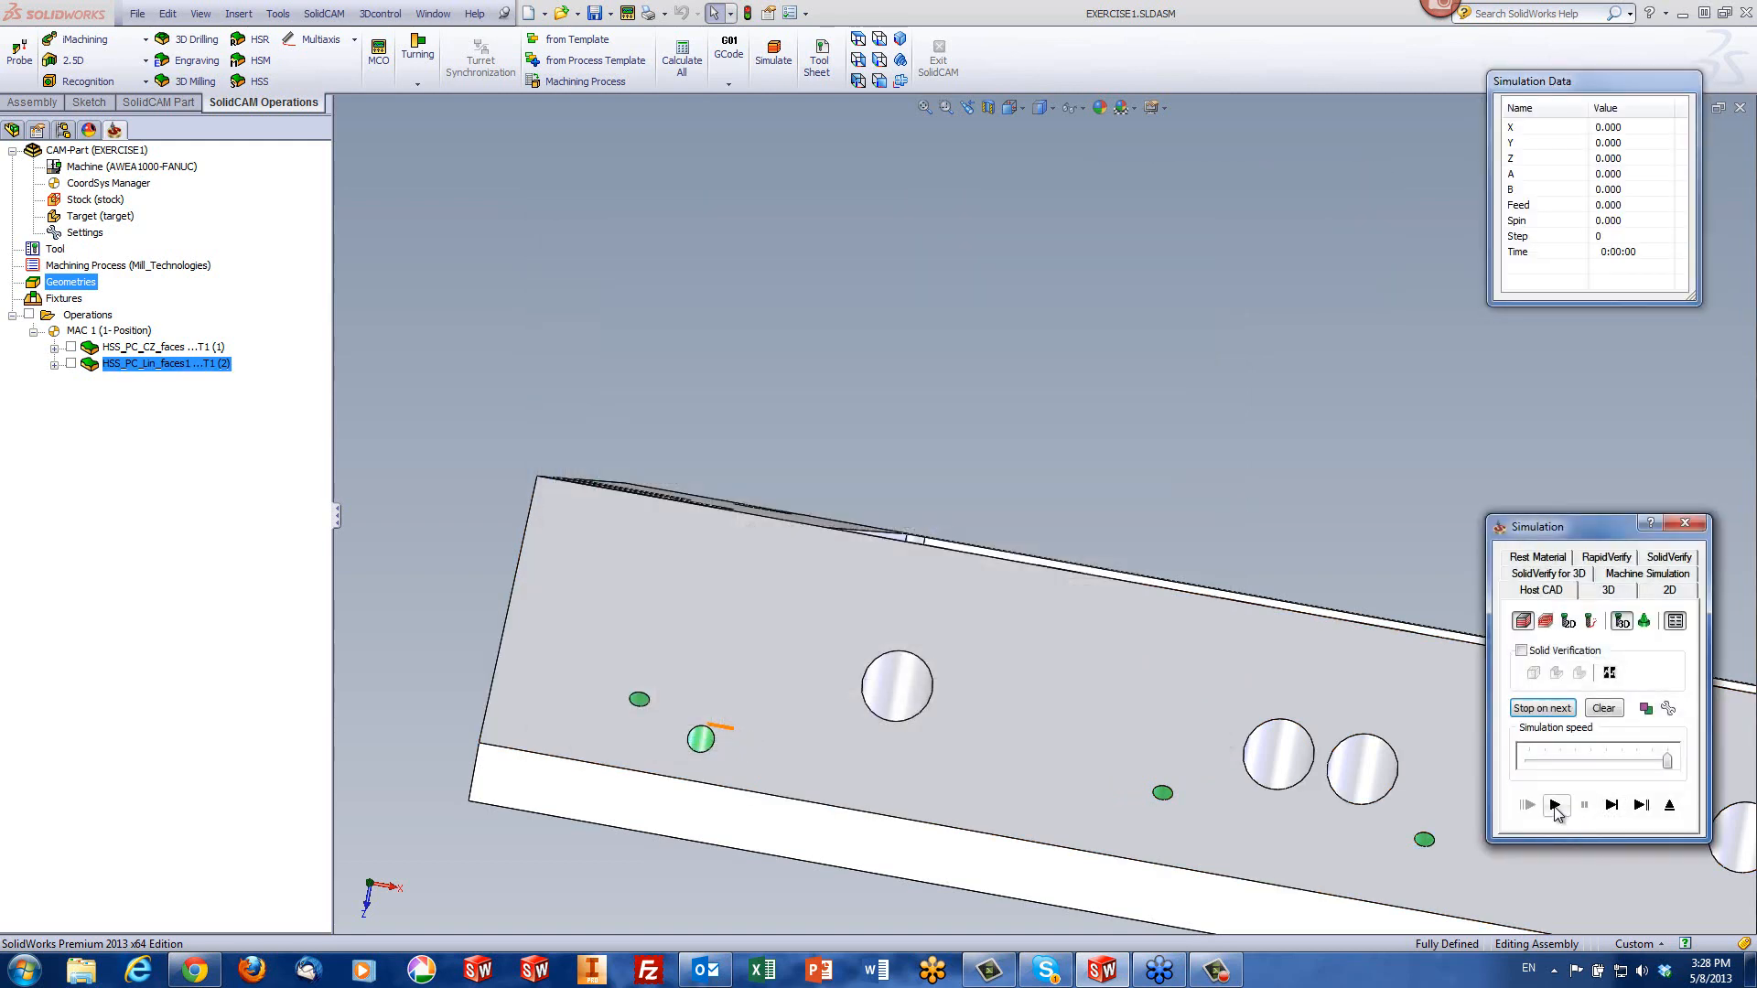
click(1555, 805)
mouse_move(1196, 513)
middle_down()
mouse_move(1223, 535)
mouse_move(1147, 534)
middle_up()
scroll(840, 615, down, 4)
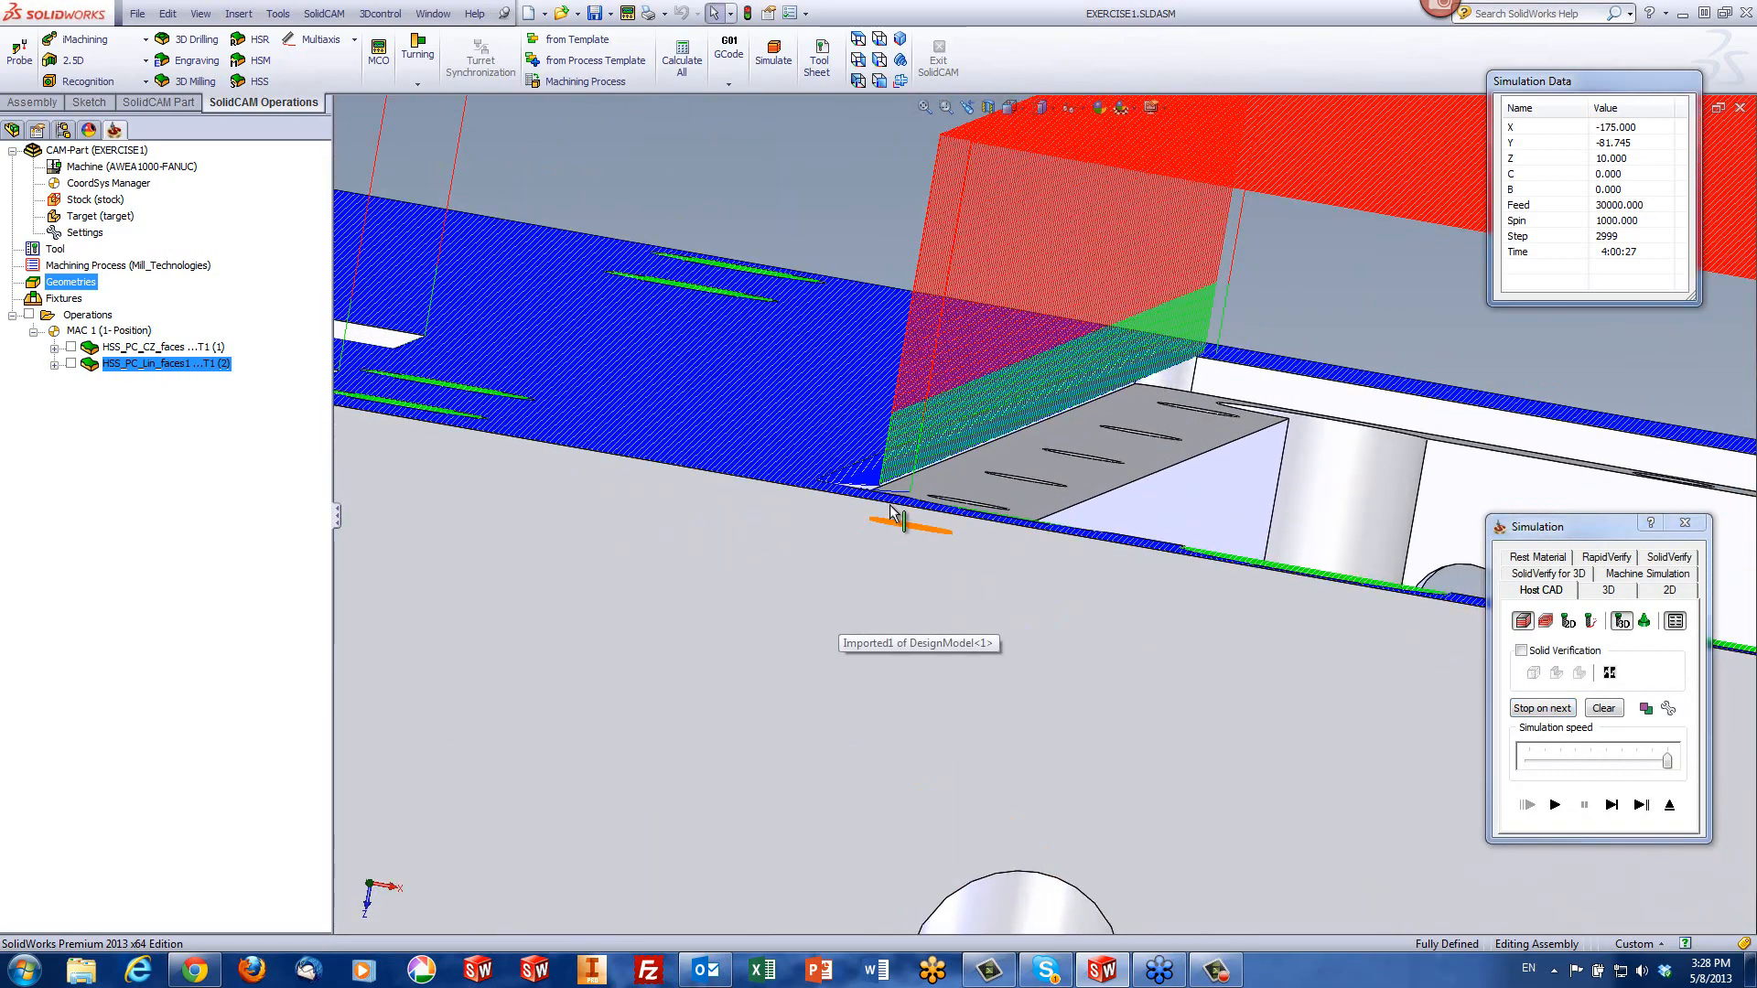
scroll(898, 487, down, 5)
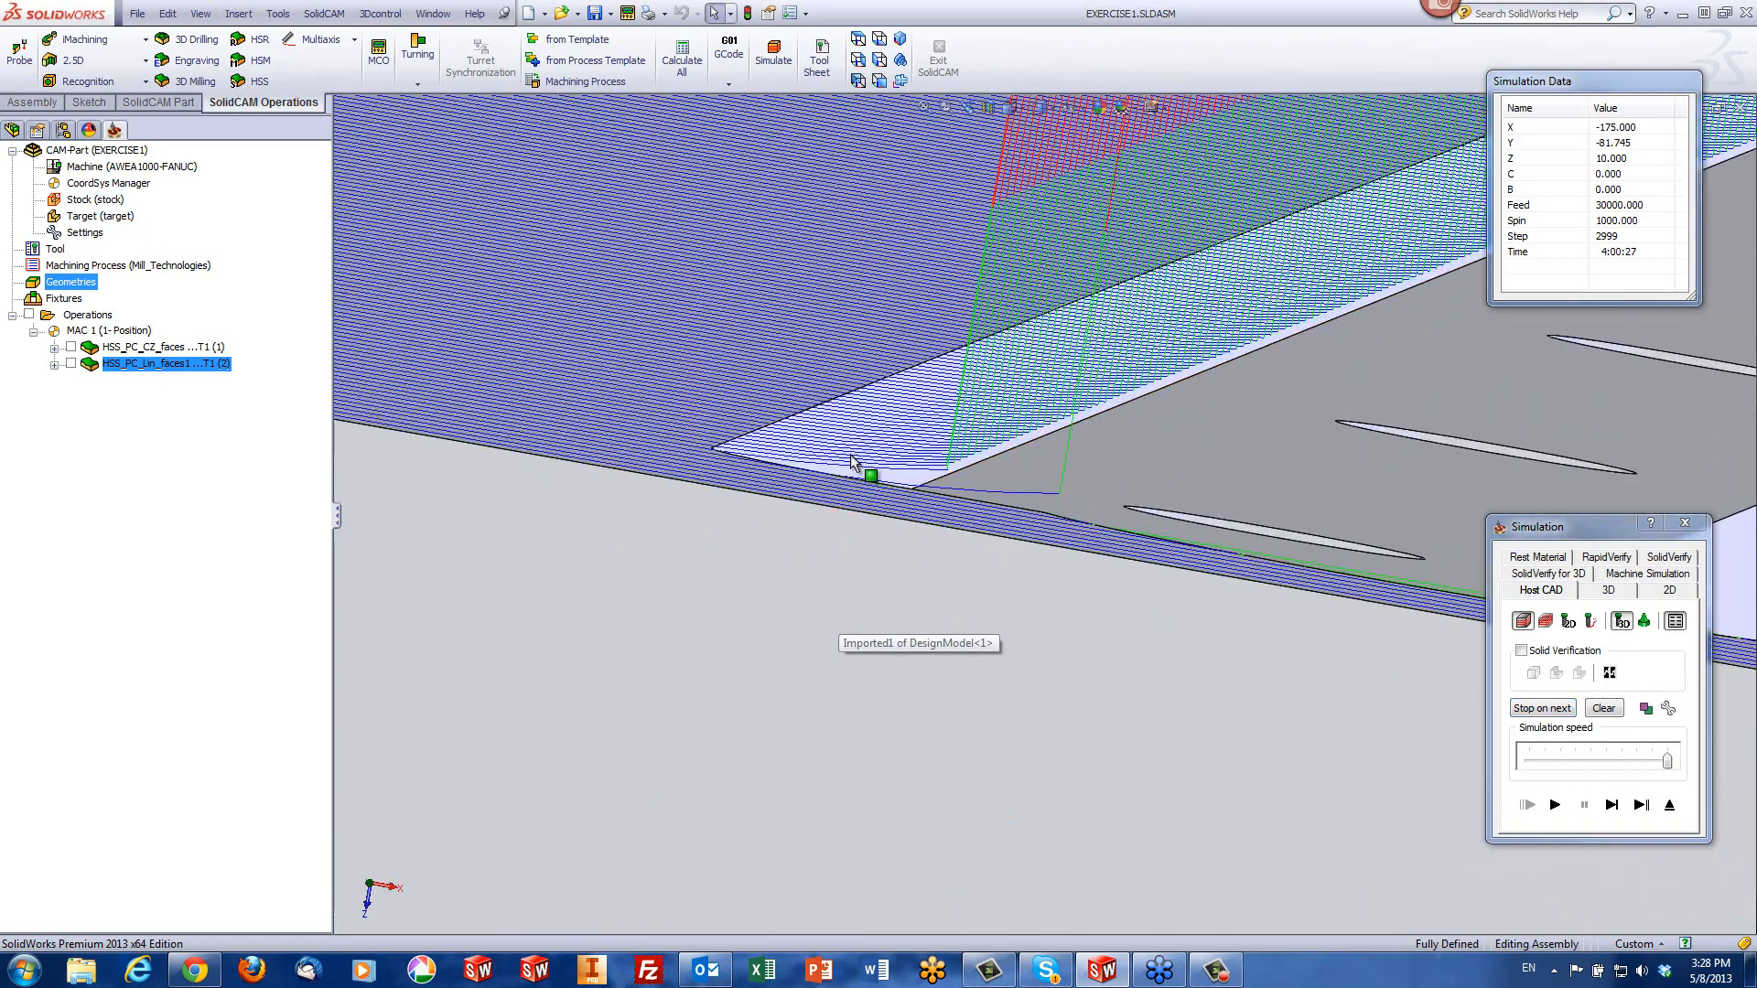
middle_drag(837, 467, 1051, 479)
scroll(1051, 480, down, 2)
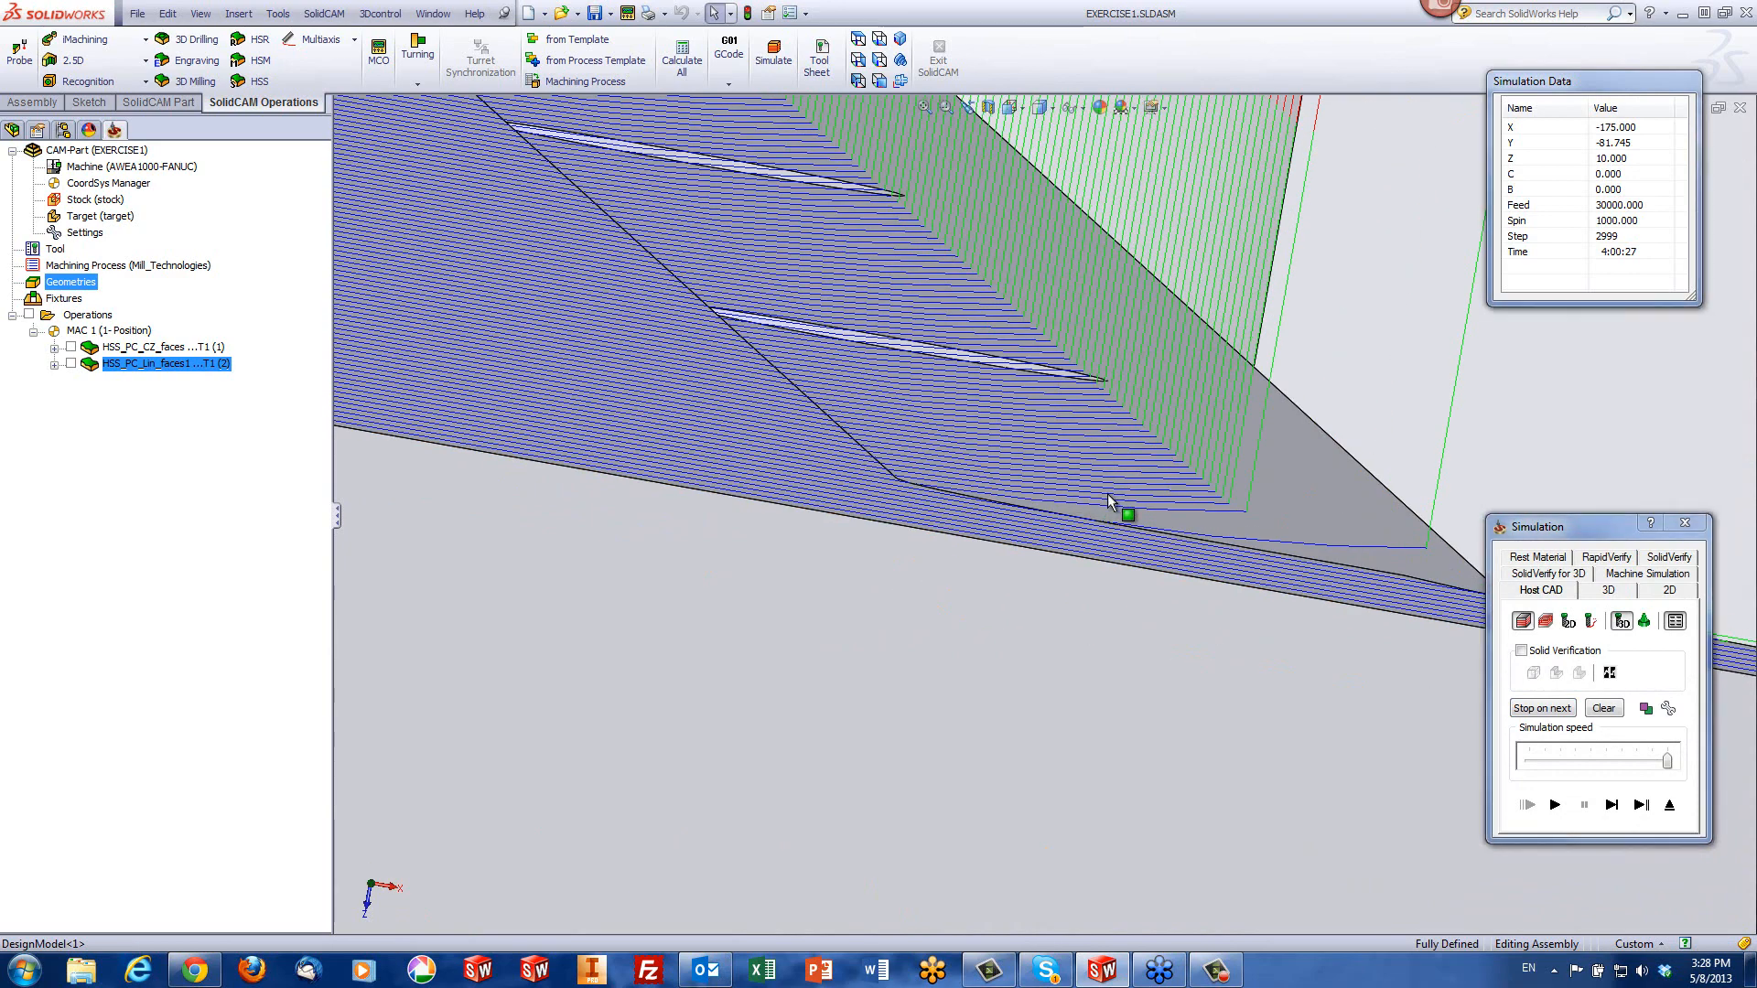
scroll(1108, 492, up, 2)
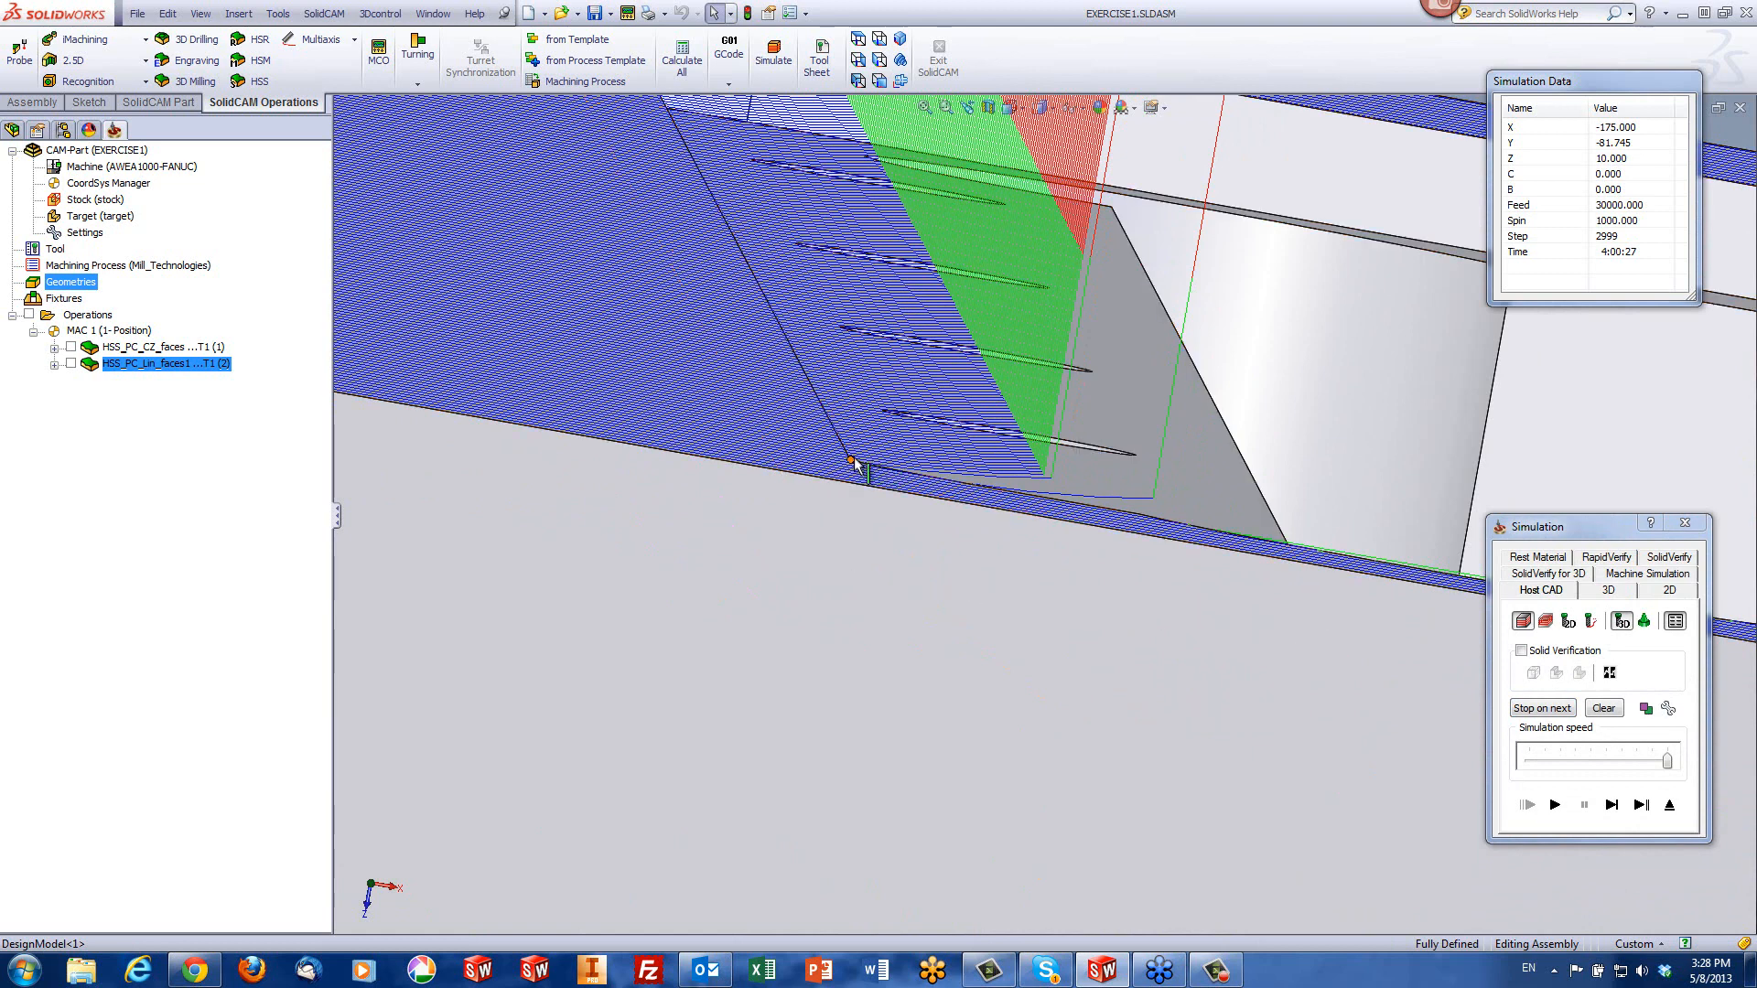
click(1669, 806)
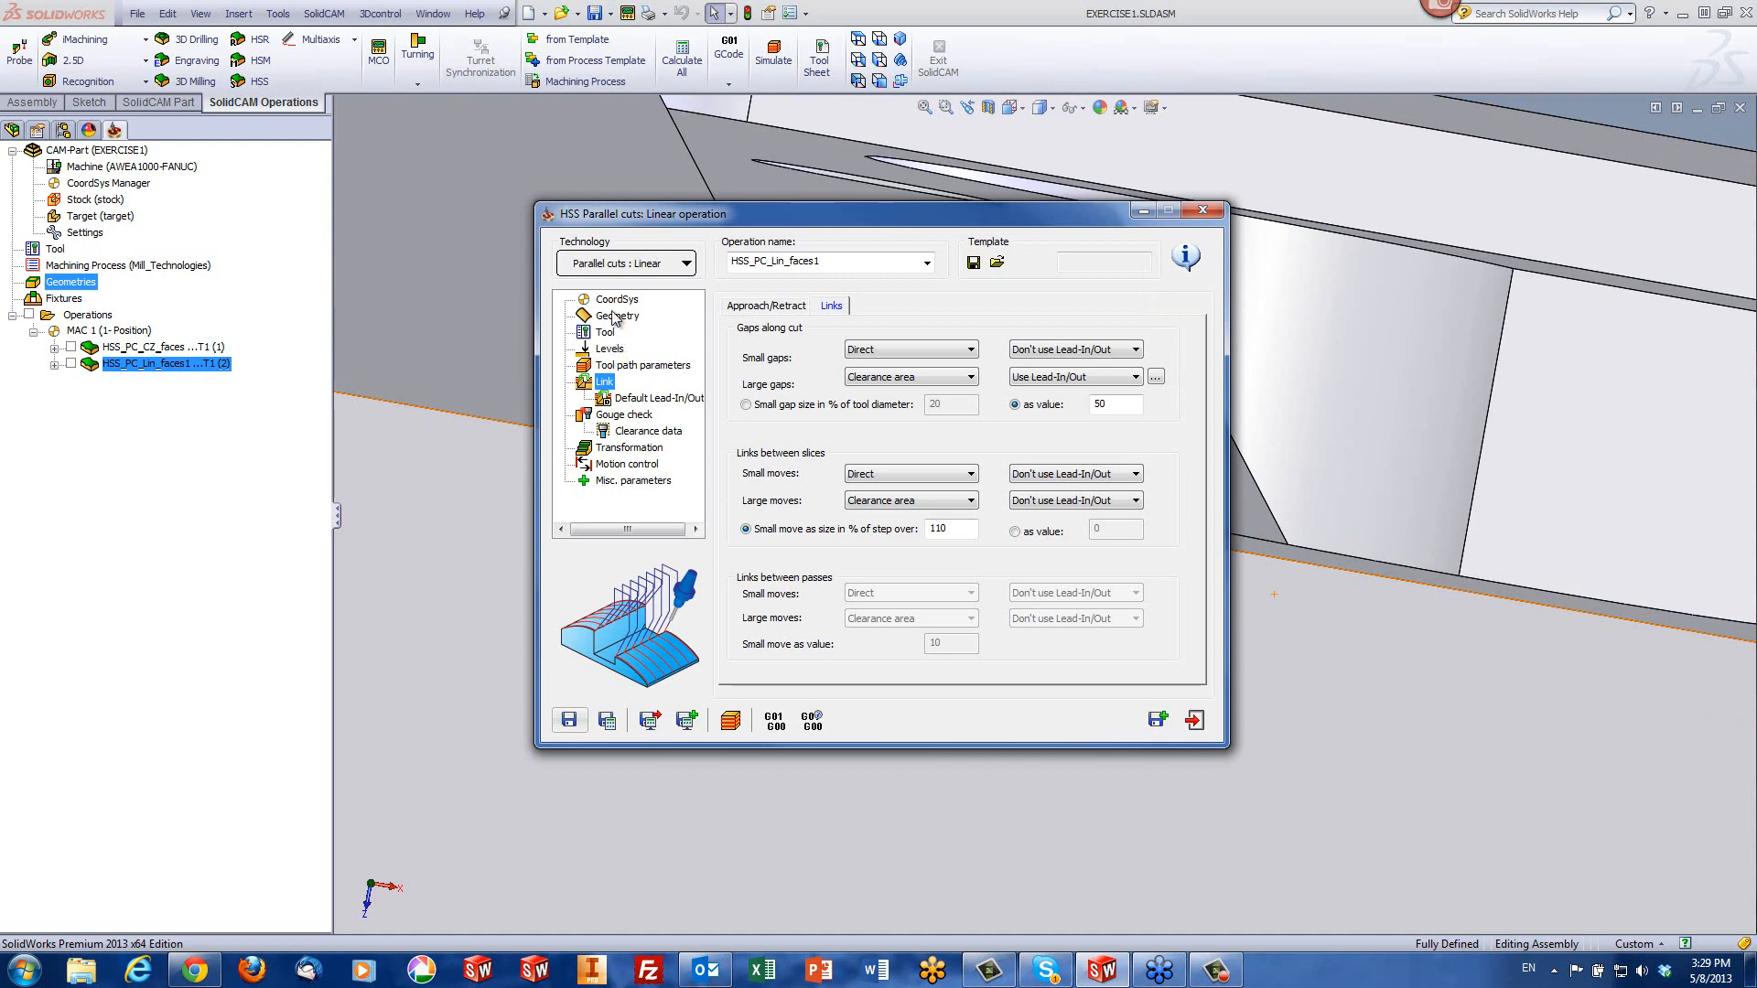
- Enable Extend/Trim in the operation's geometry settings with a start value of 5 and an end value of 5
click(617, 315)
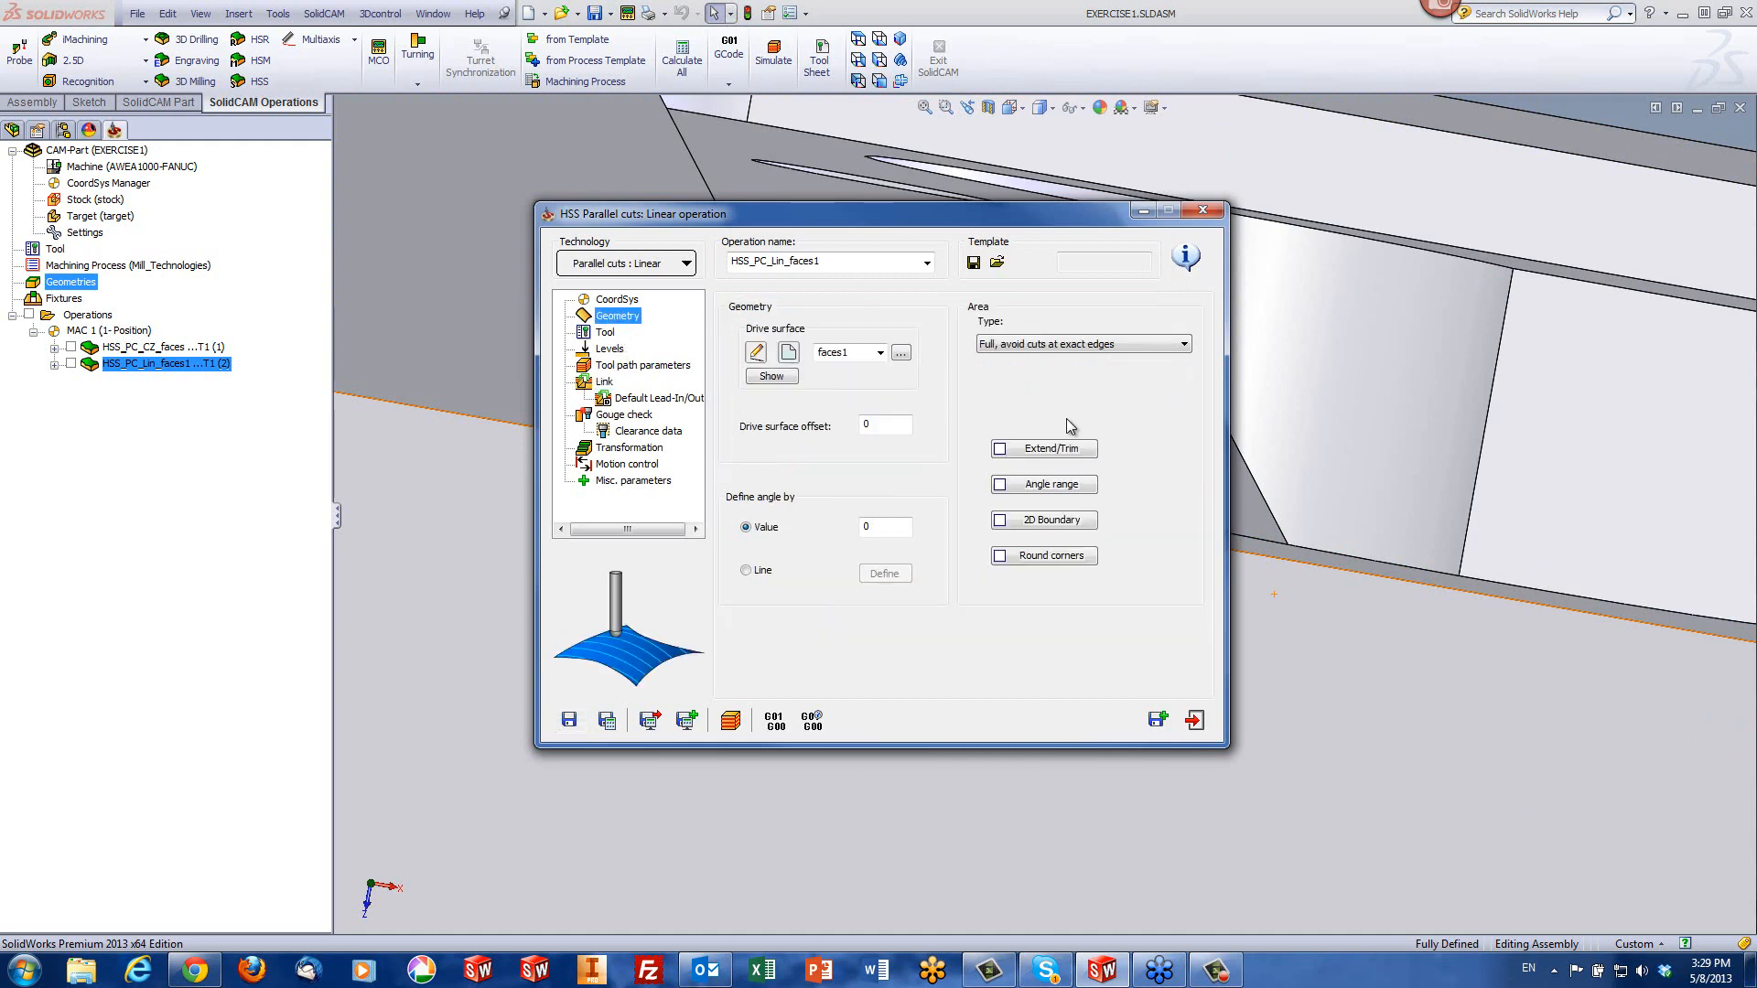
click(1064, 450)
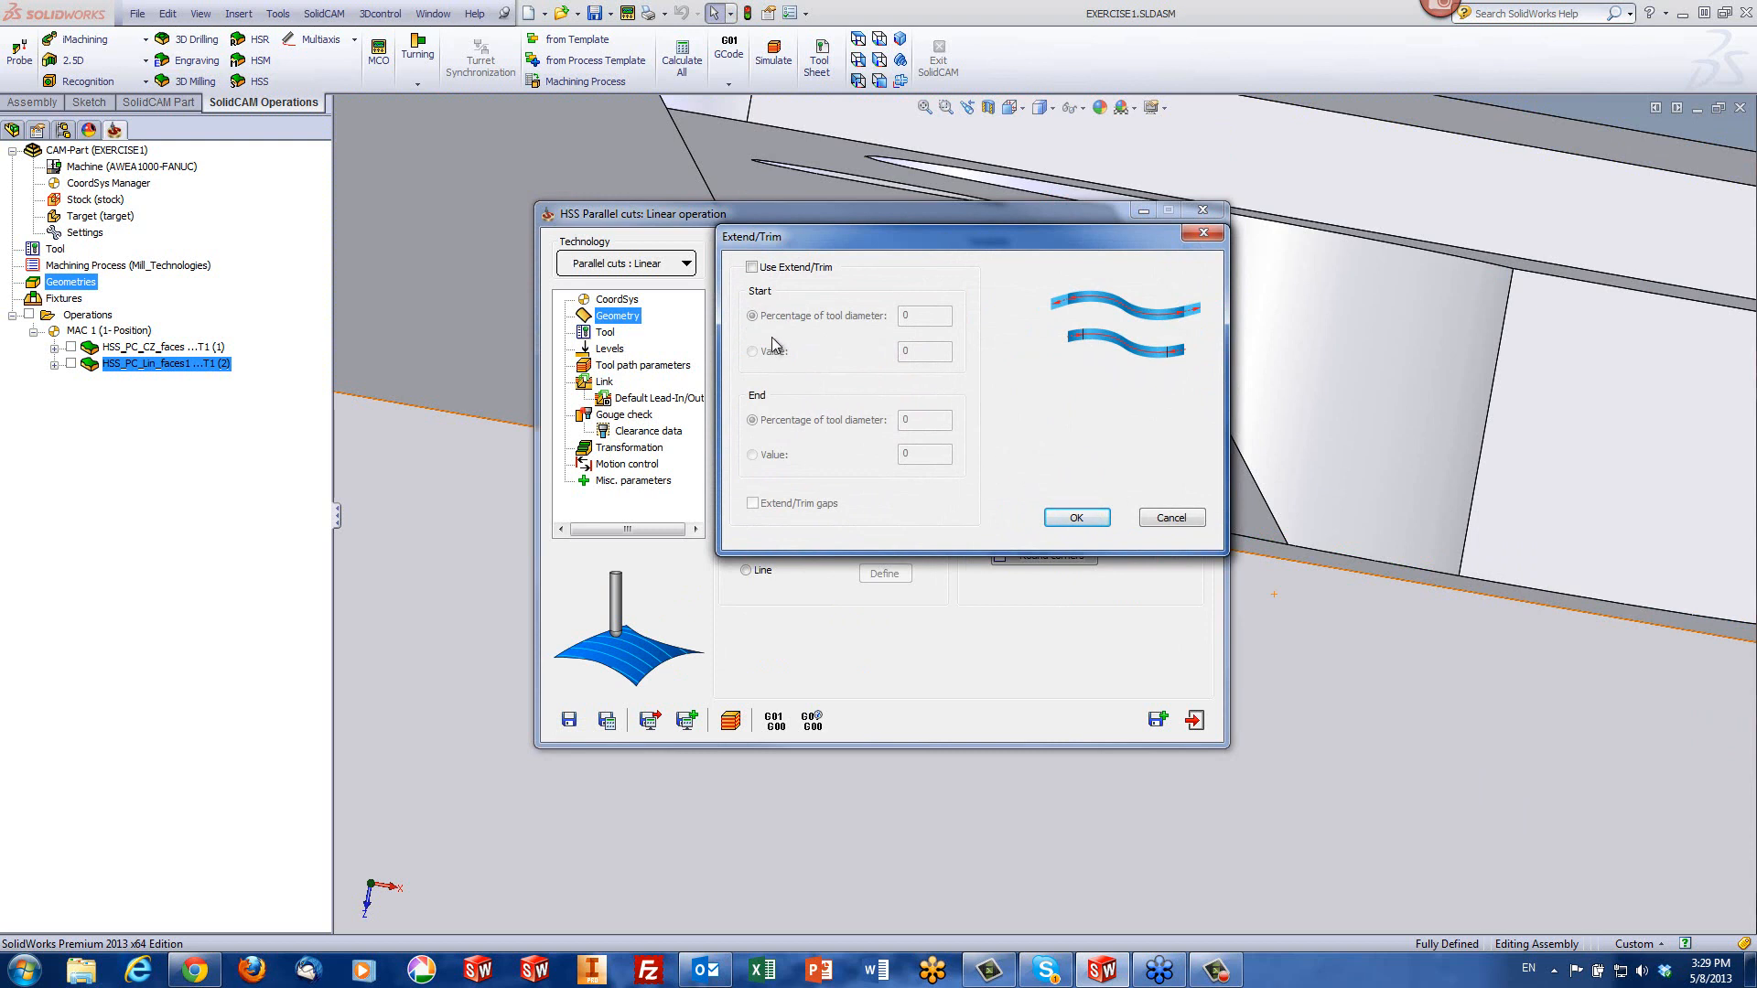
click(753, 269)
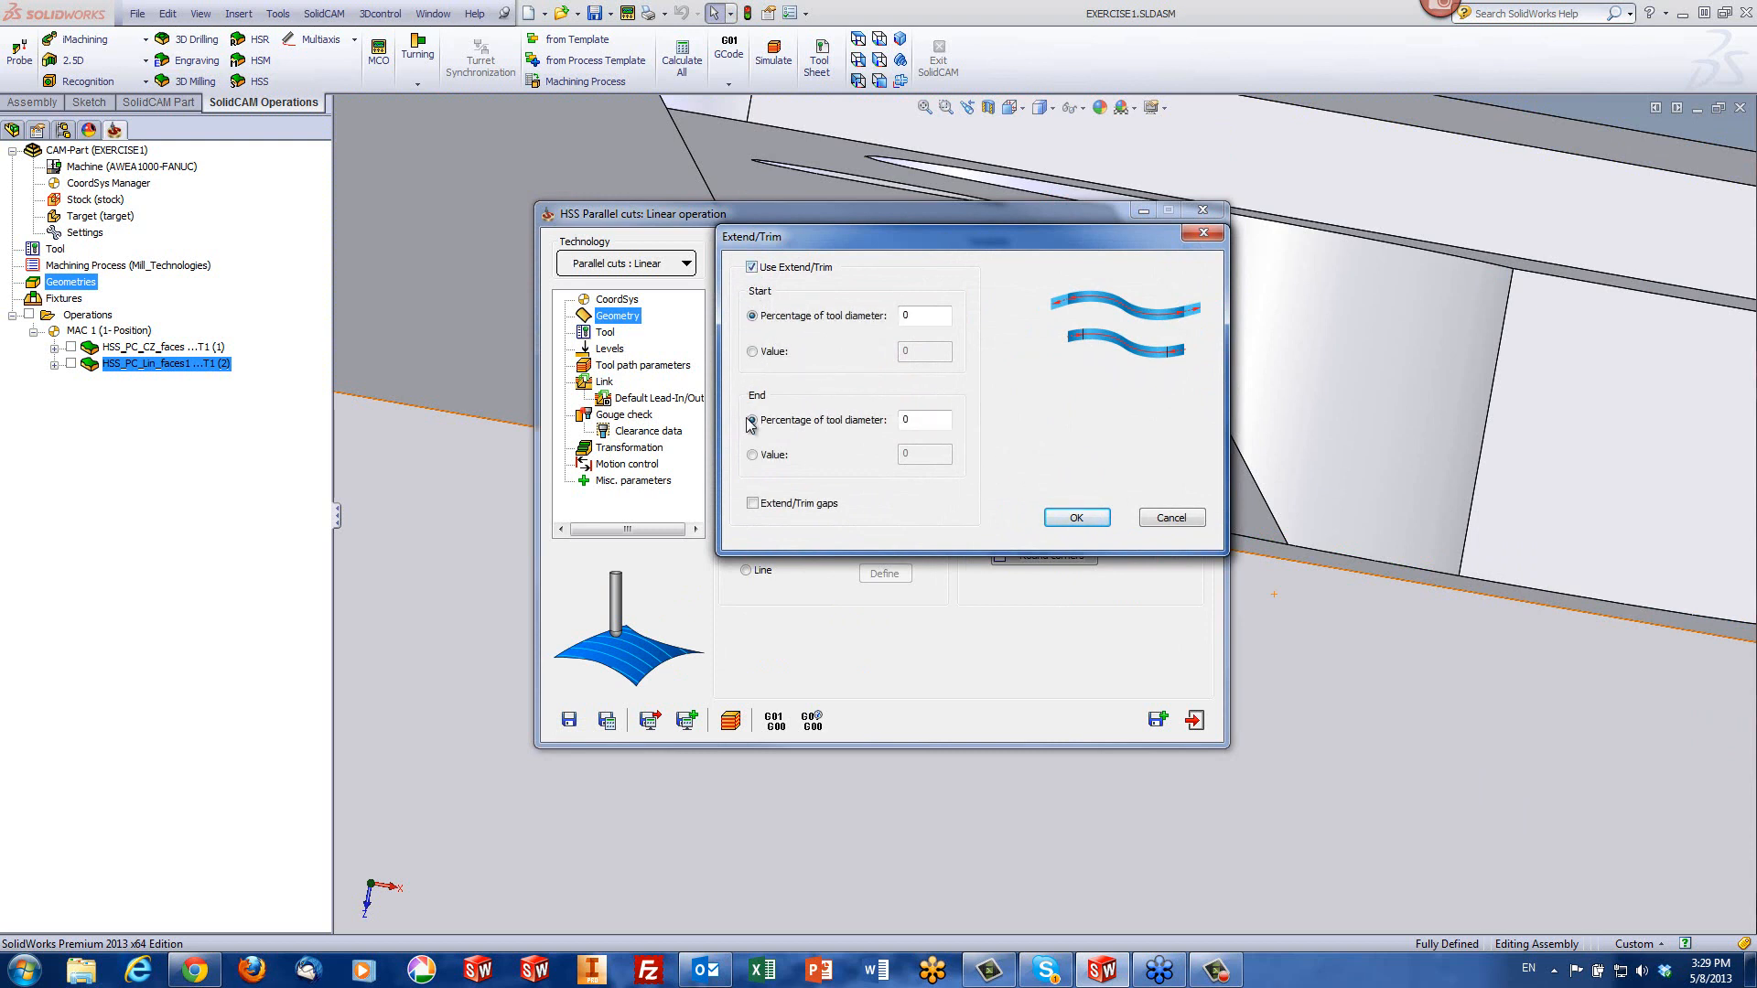
click(753, 352)
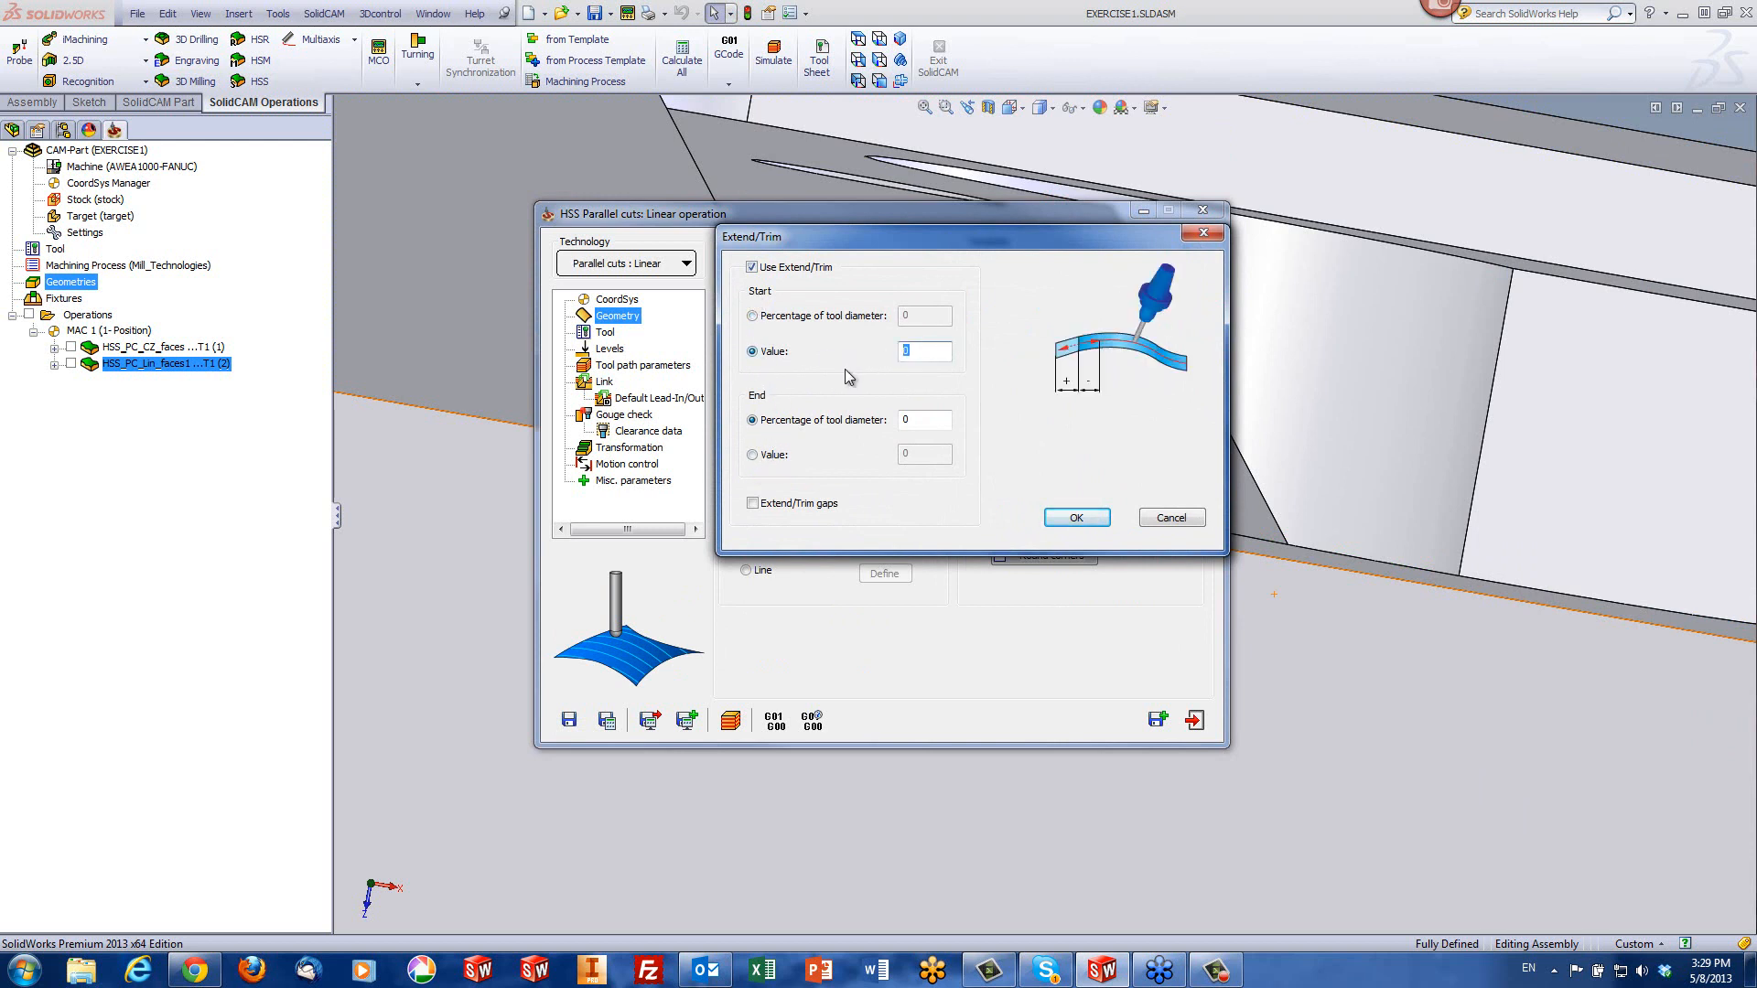
text(5)
click(752, 454)
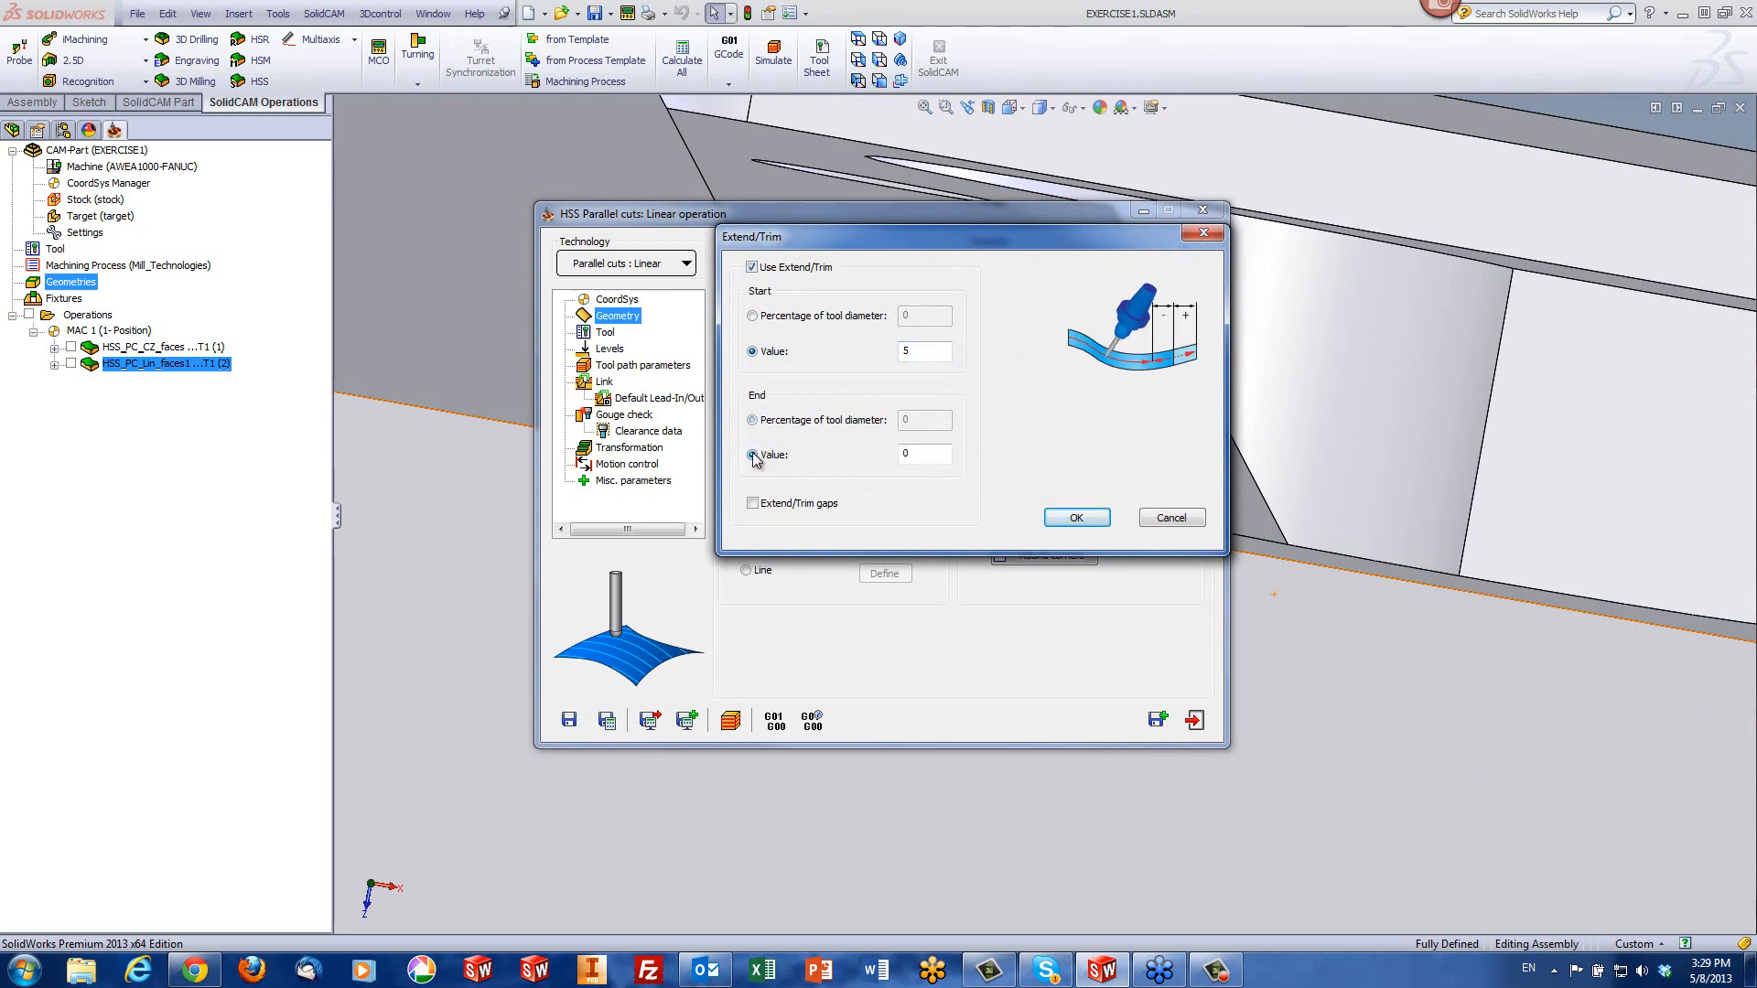
double_click(926, 455)
click(1067, 518)
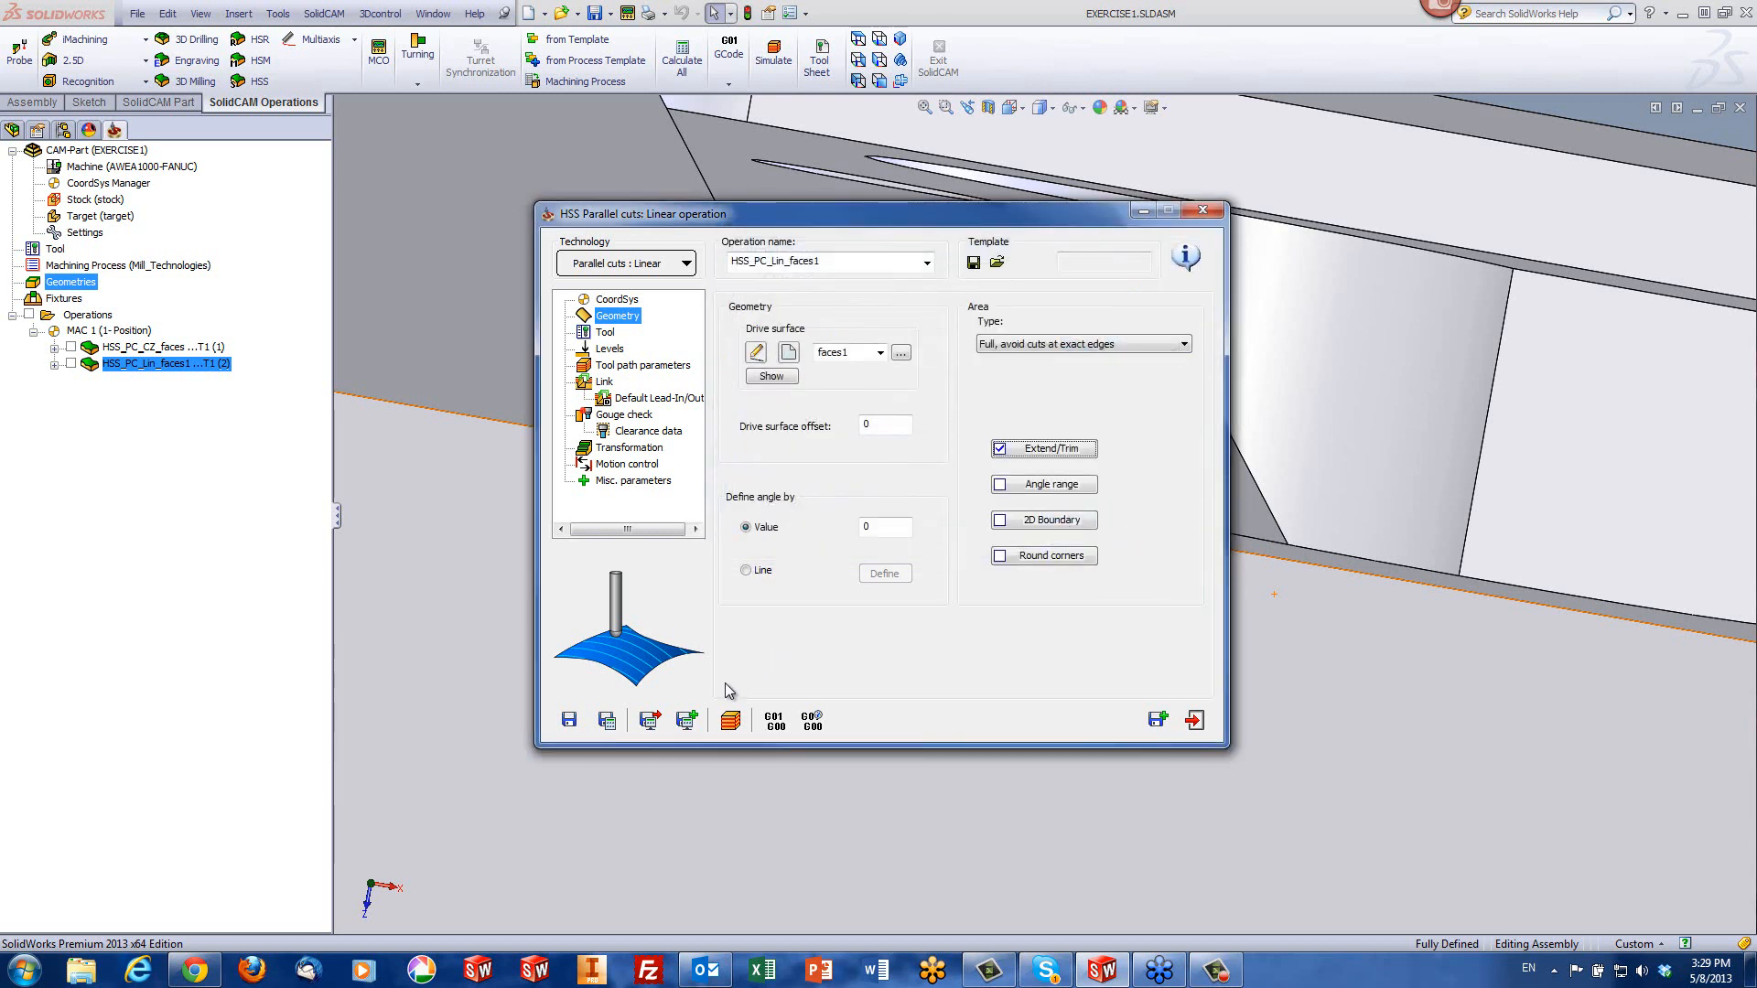
- Recalculate and simulate the operation with the extended start and end cuts, check the toolpath at the pocket, and exit the simulation
click(731, 721)
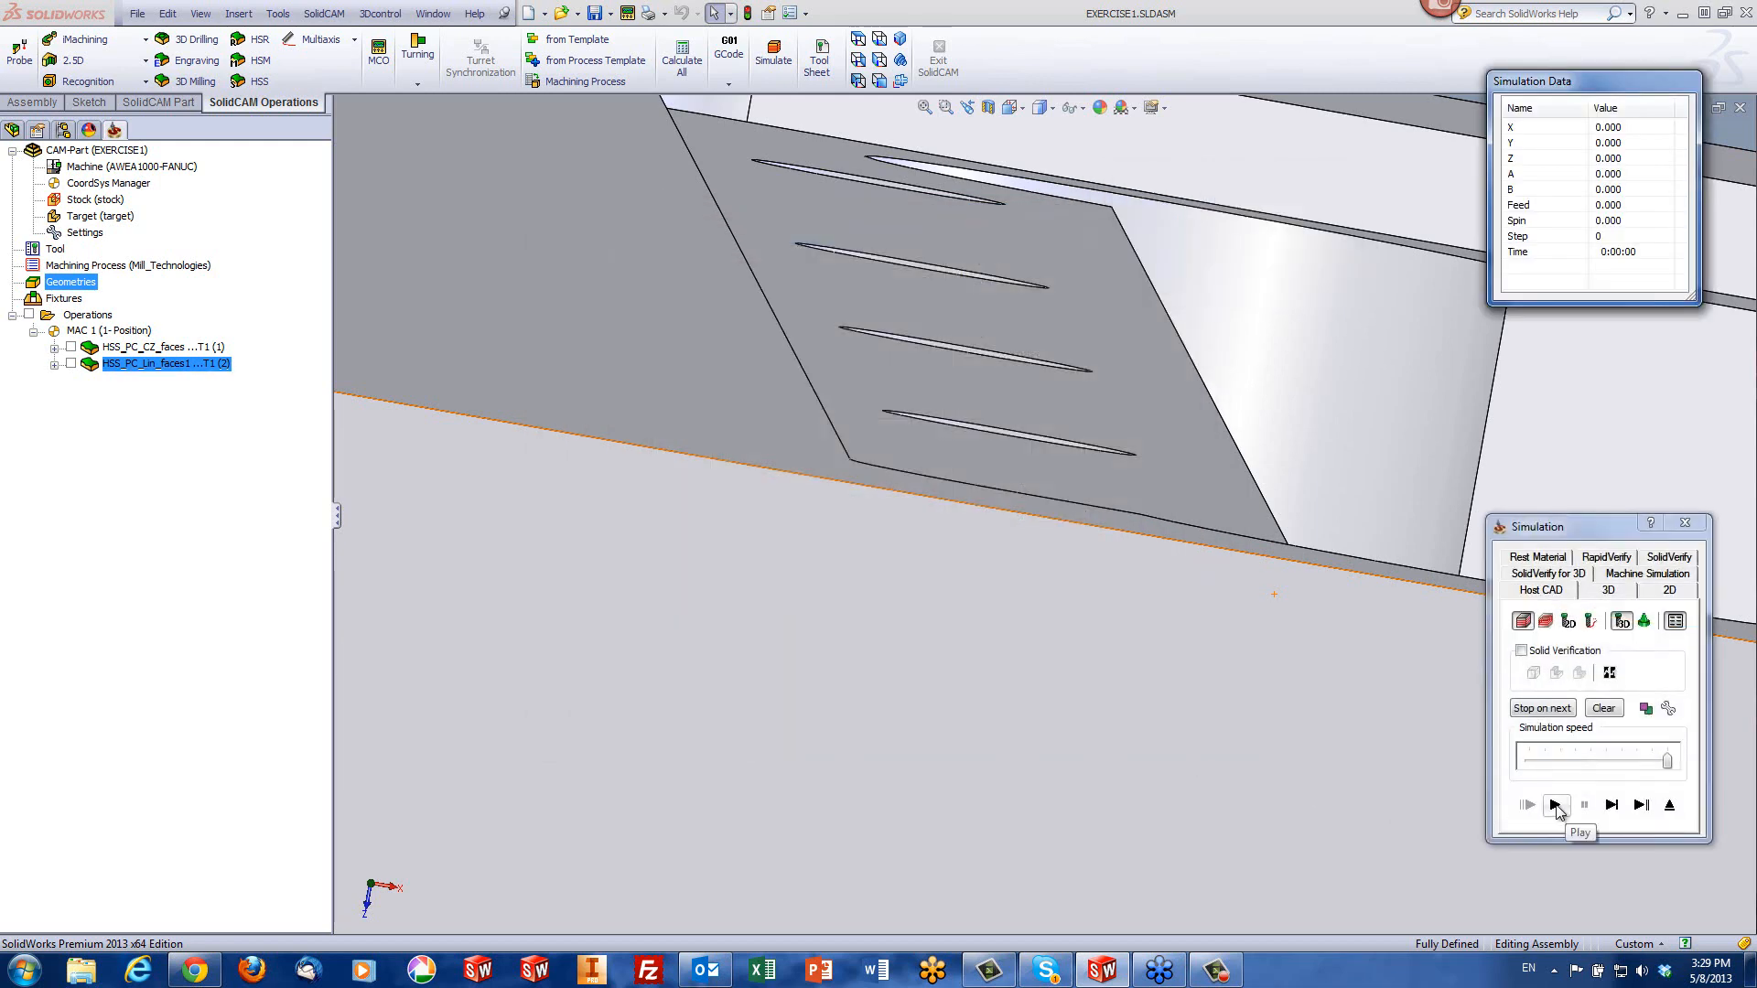
click(1555, 806)
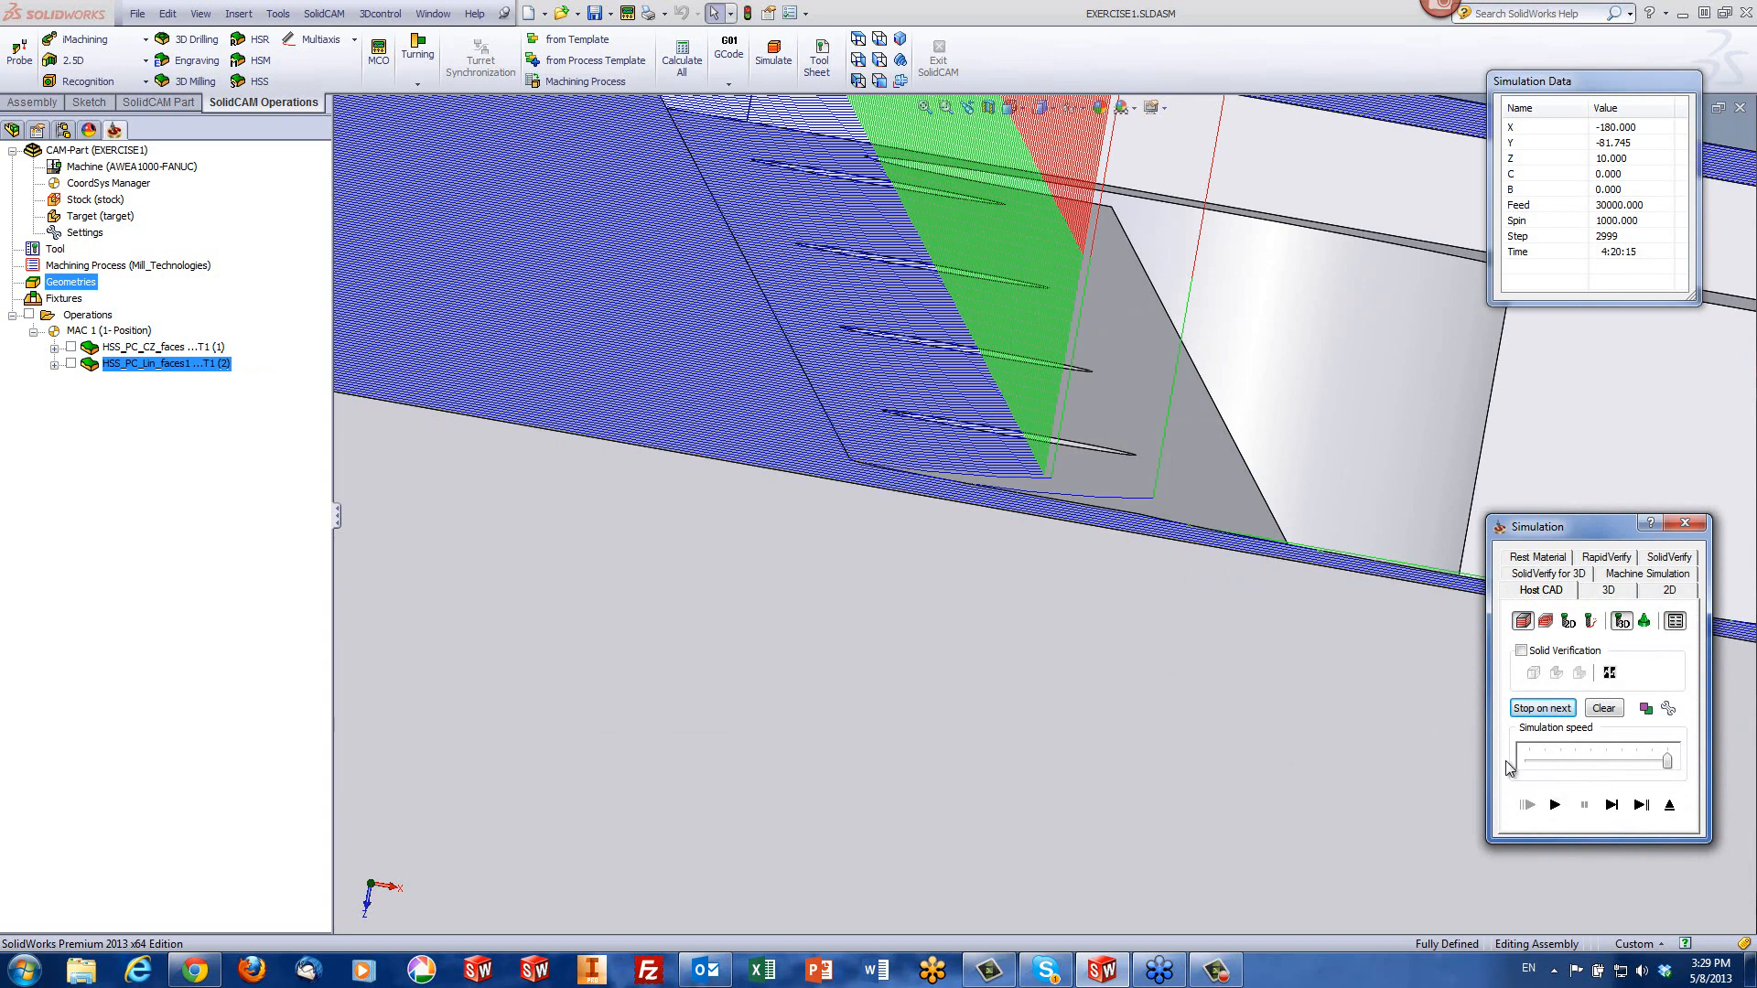
click(1669, 805)
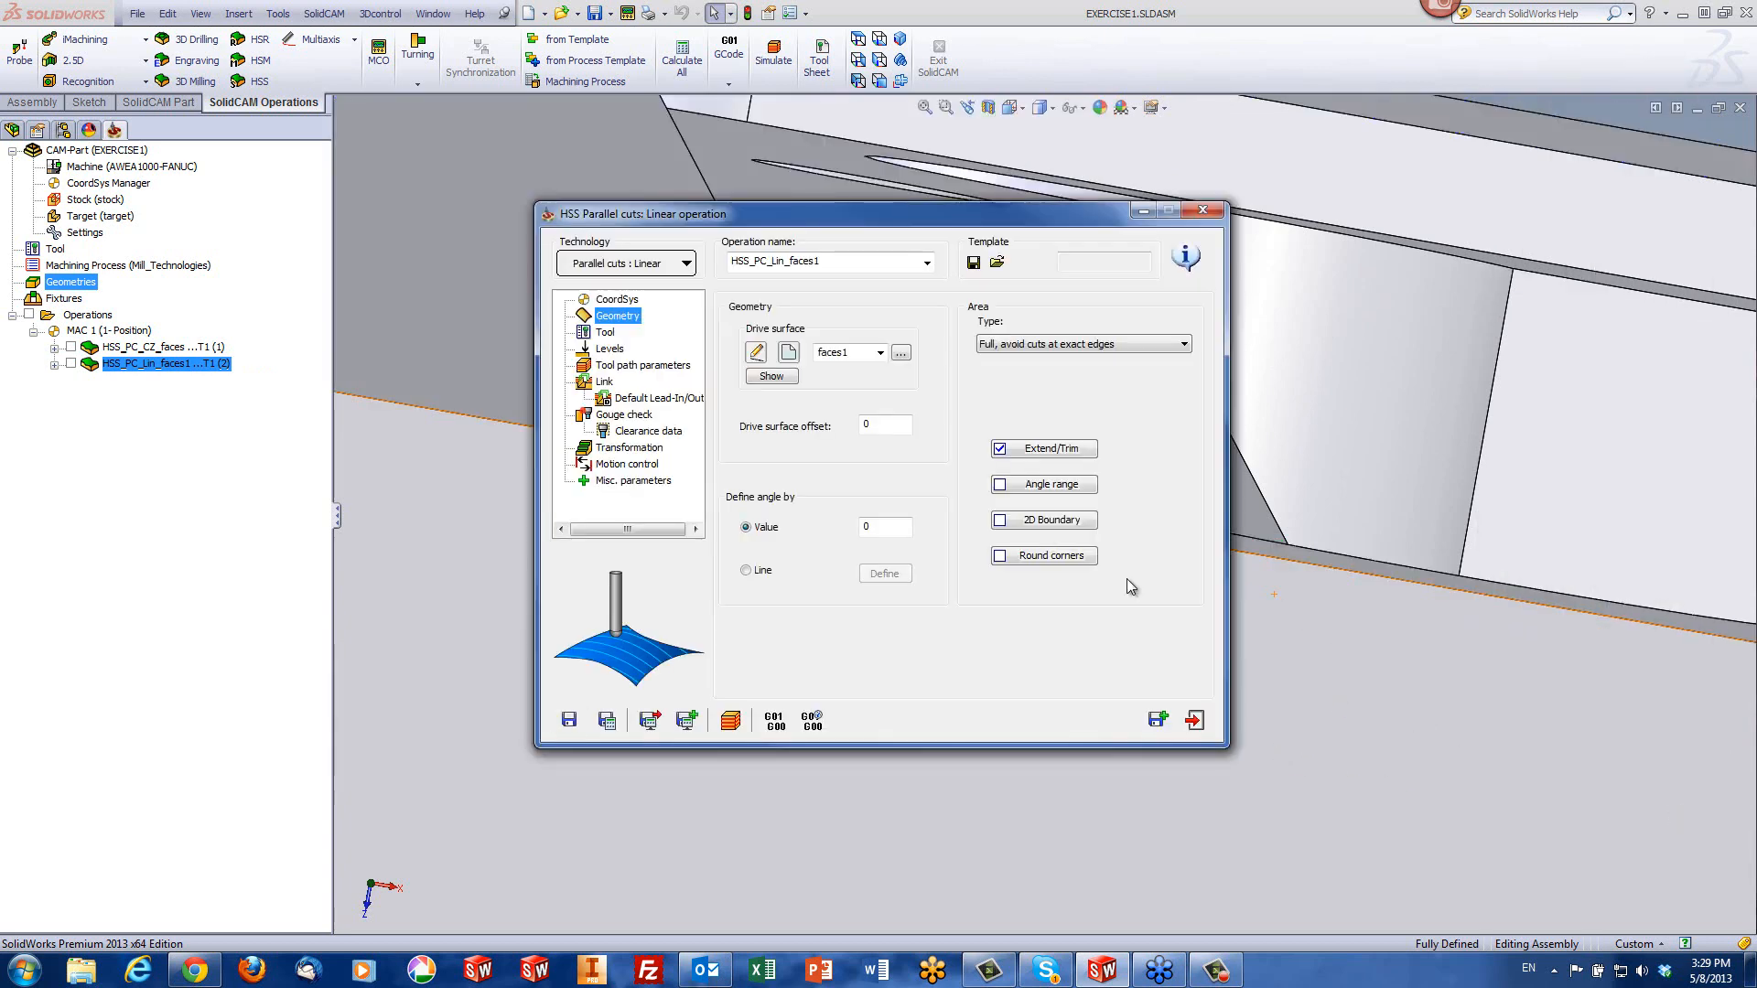
- Turn on Extend/Trim gaps in the operation's Extend/Trim settings
click(1038, 456)
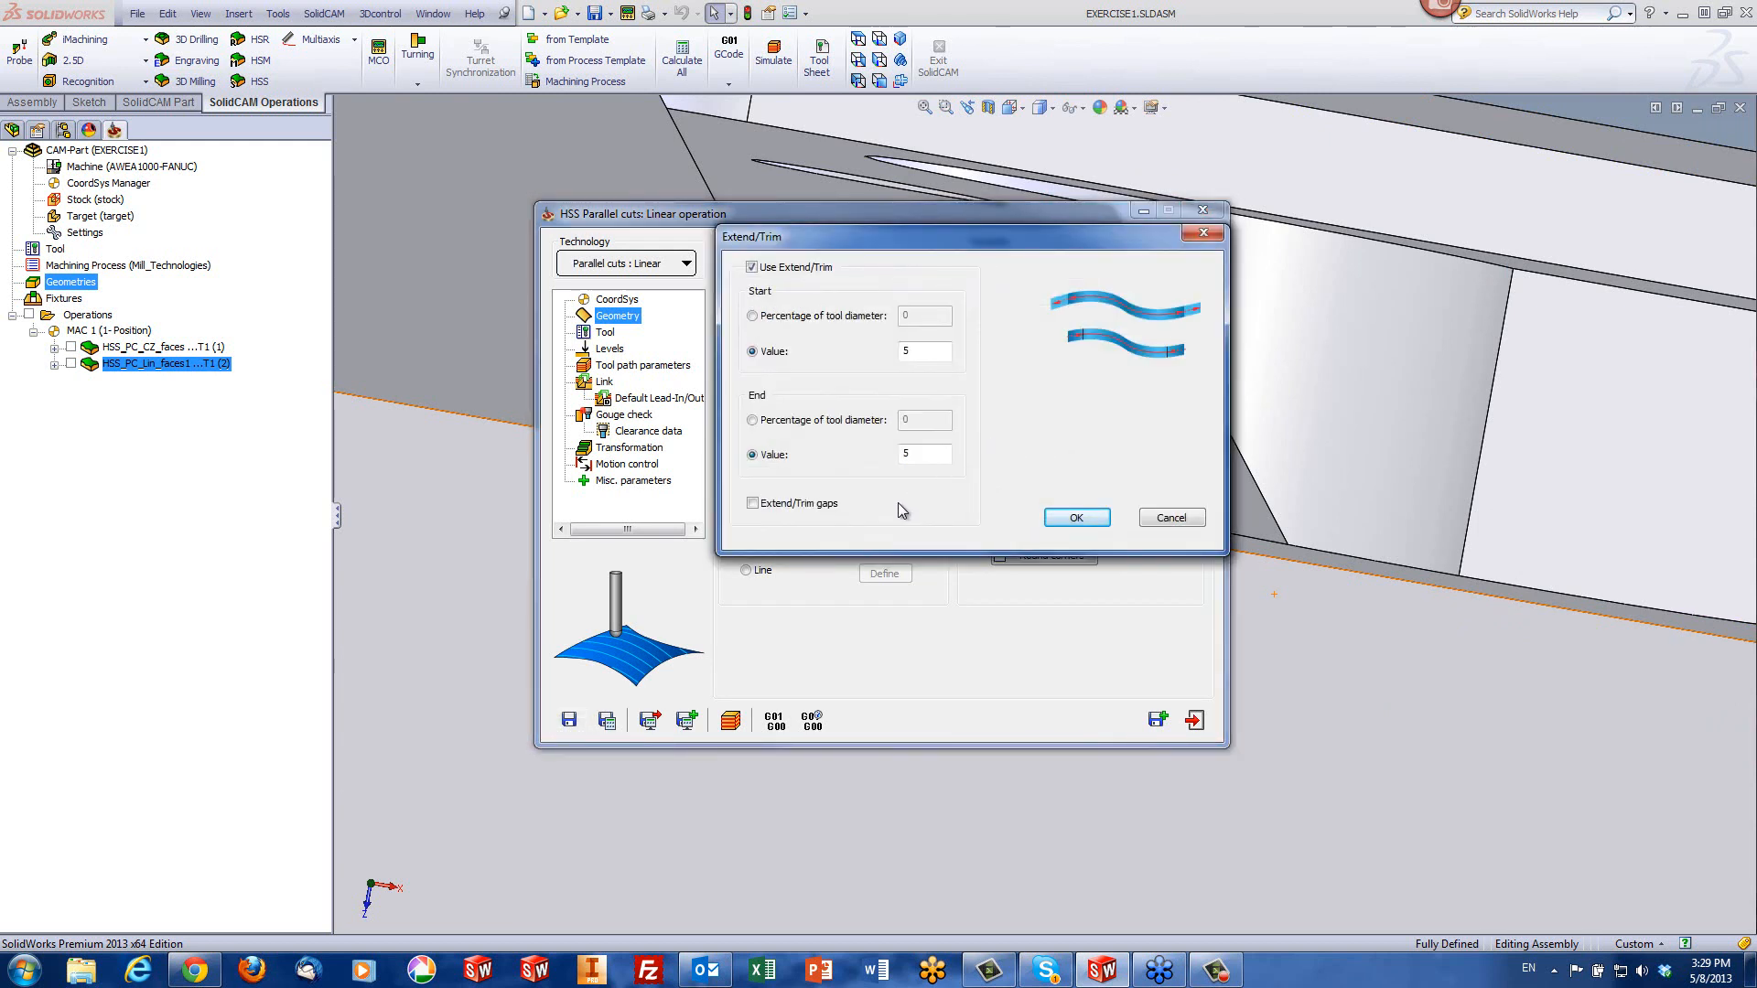
click(753, 505)
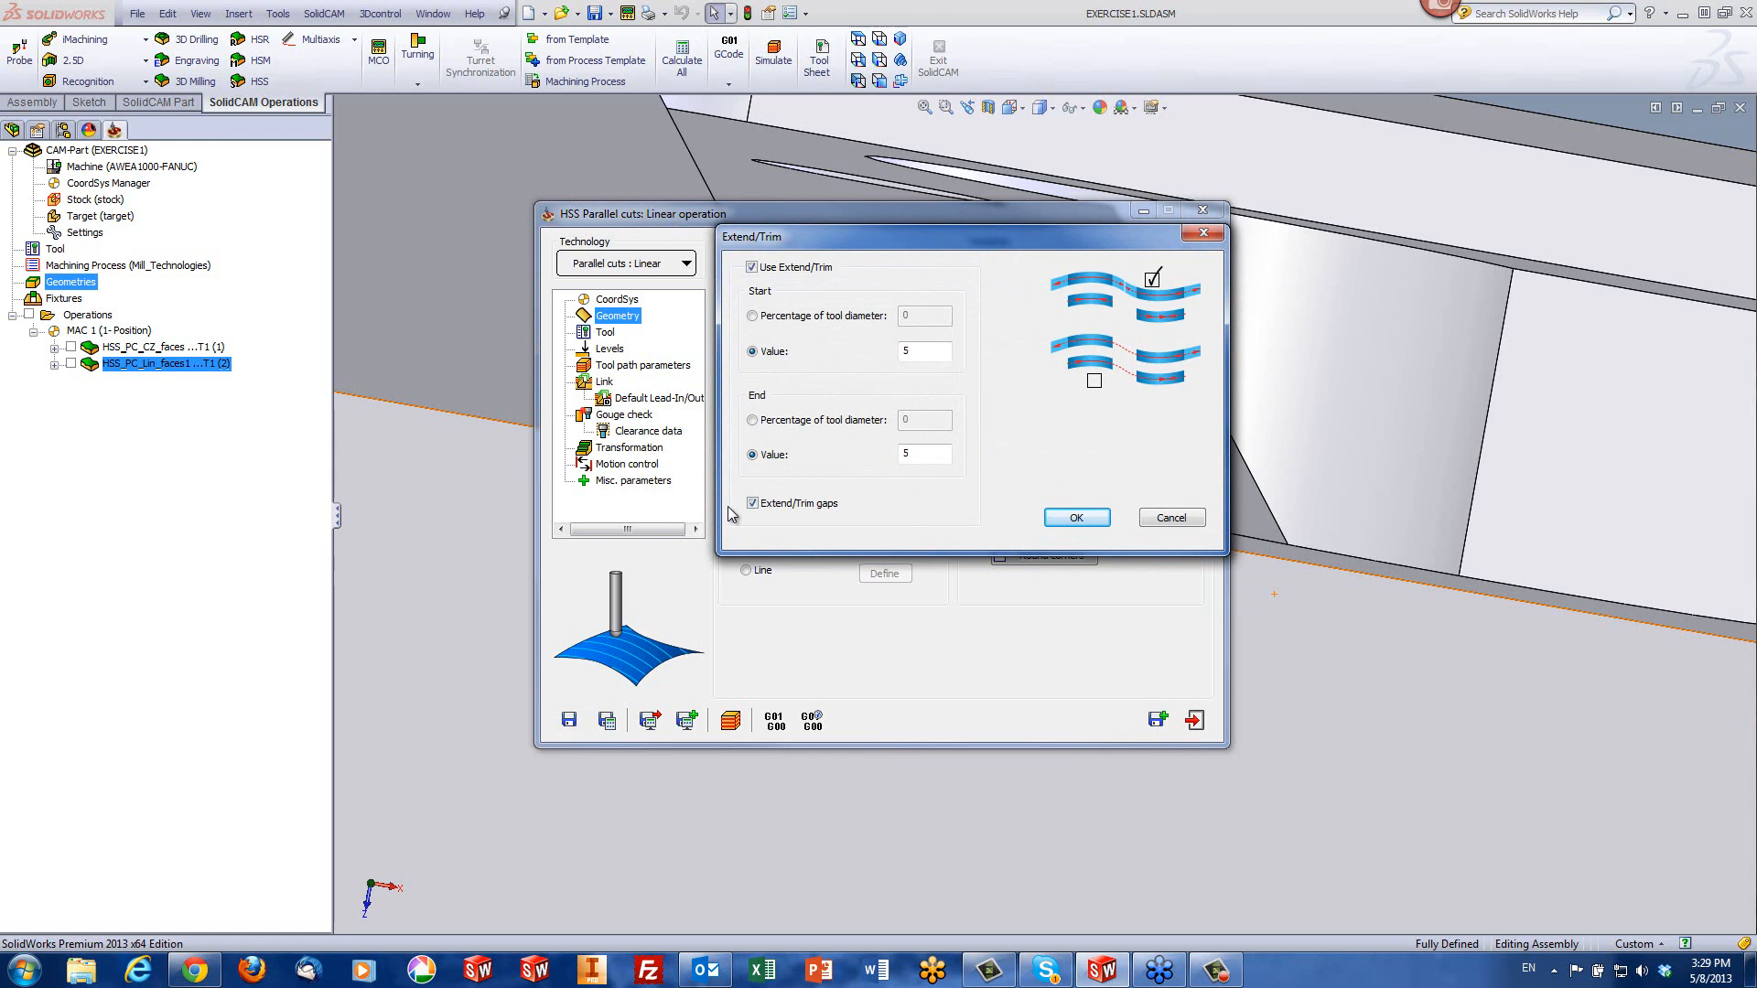
click(1077, 518)
- Recalculate and simulate the operation, examine the extended cuts at the pocket edge, holes and outer part edges, and exit the simulation
click(730, 720)
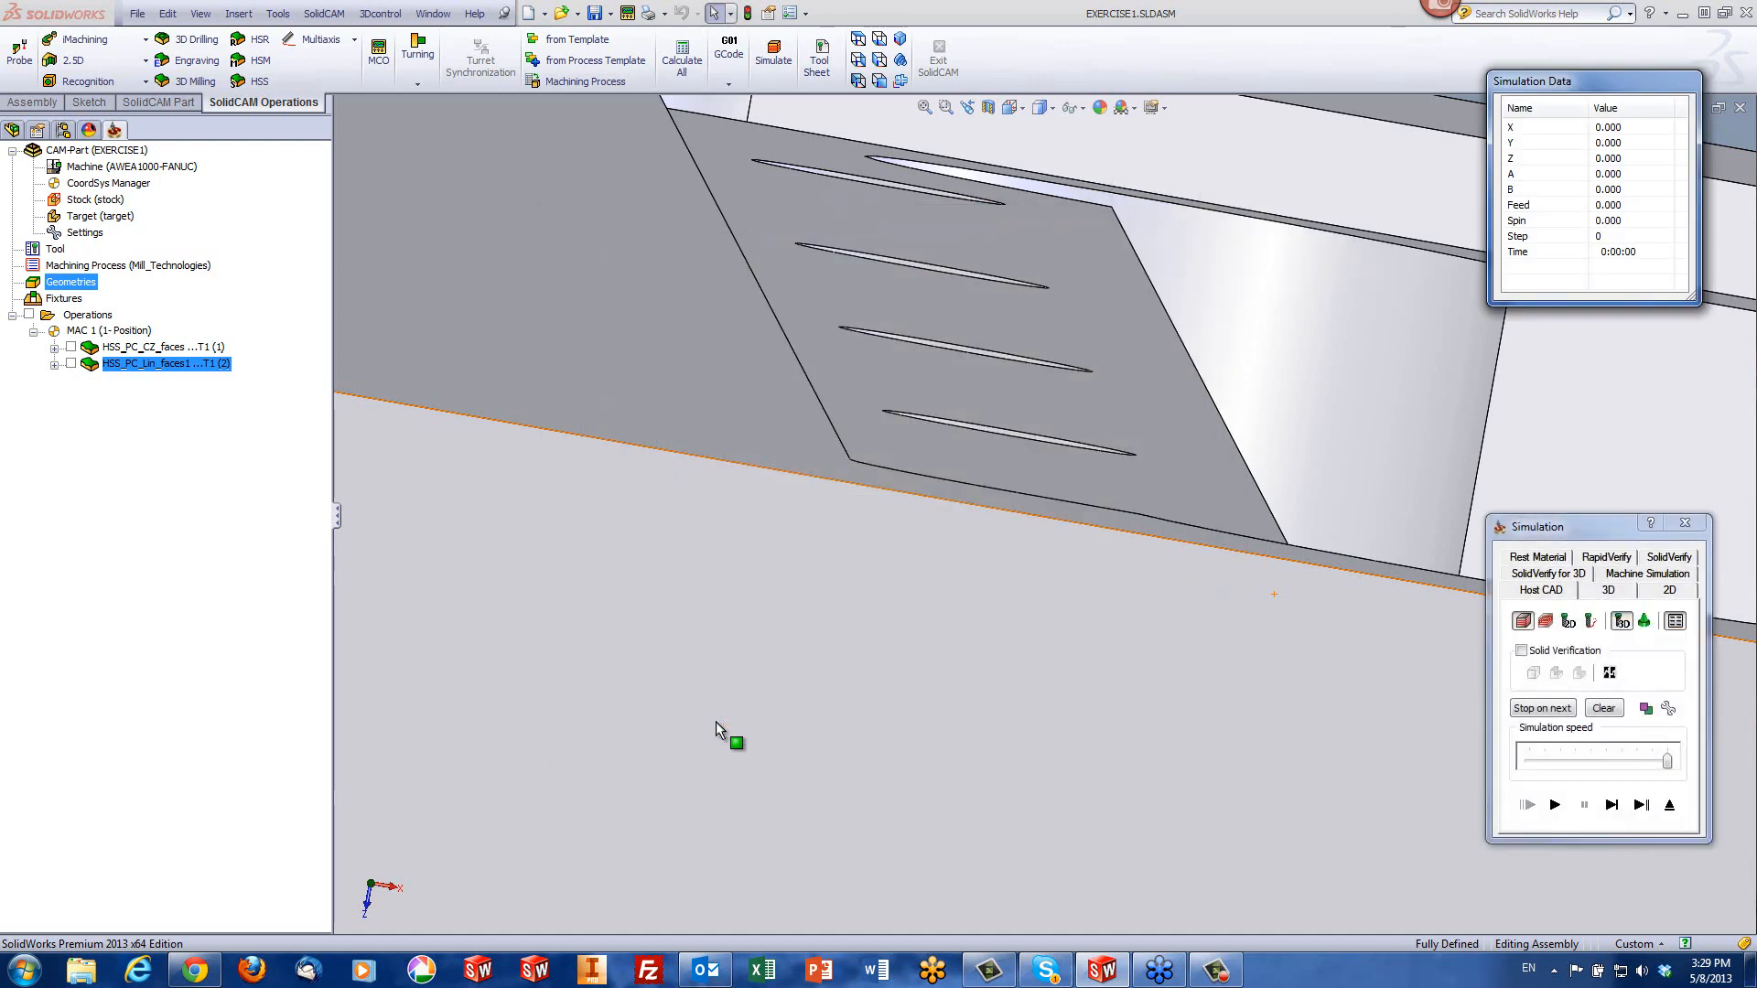
click(1561, 809)
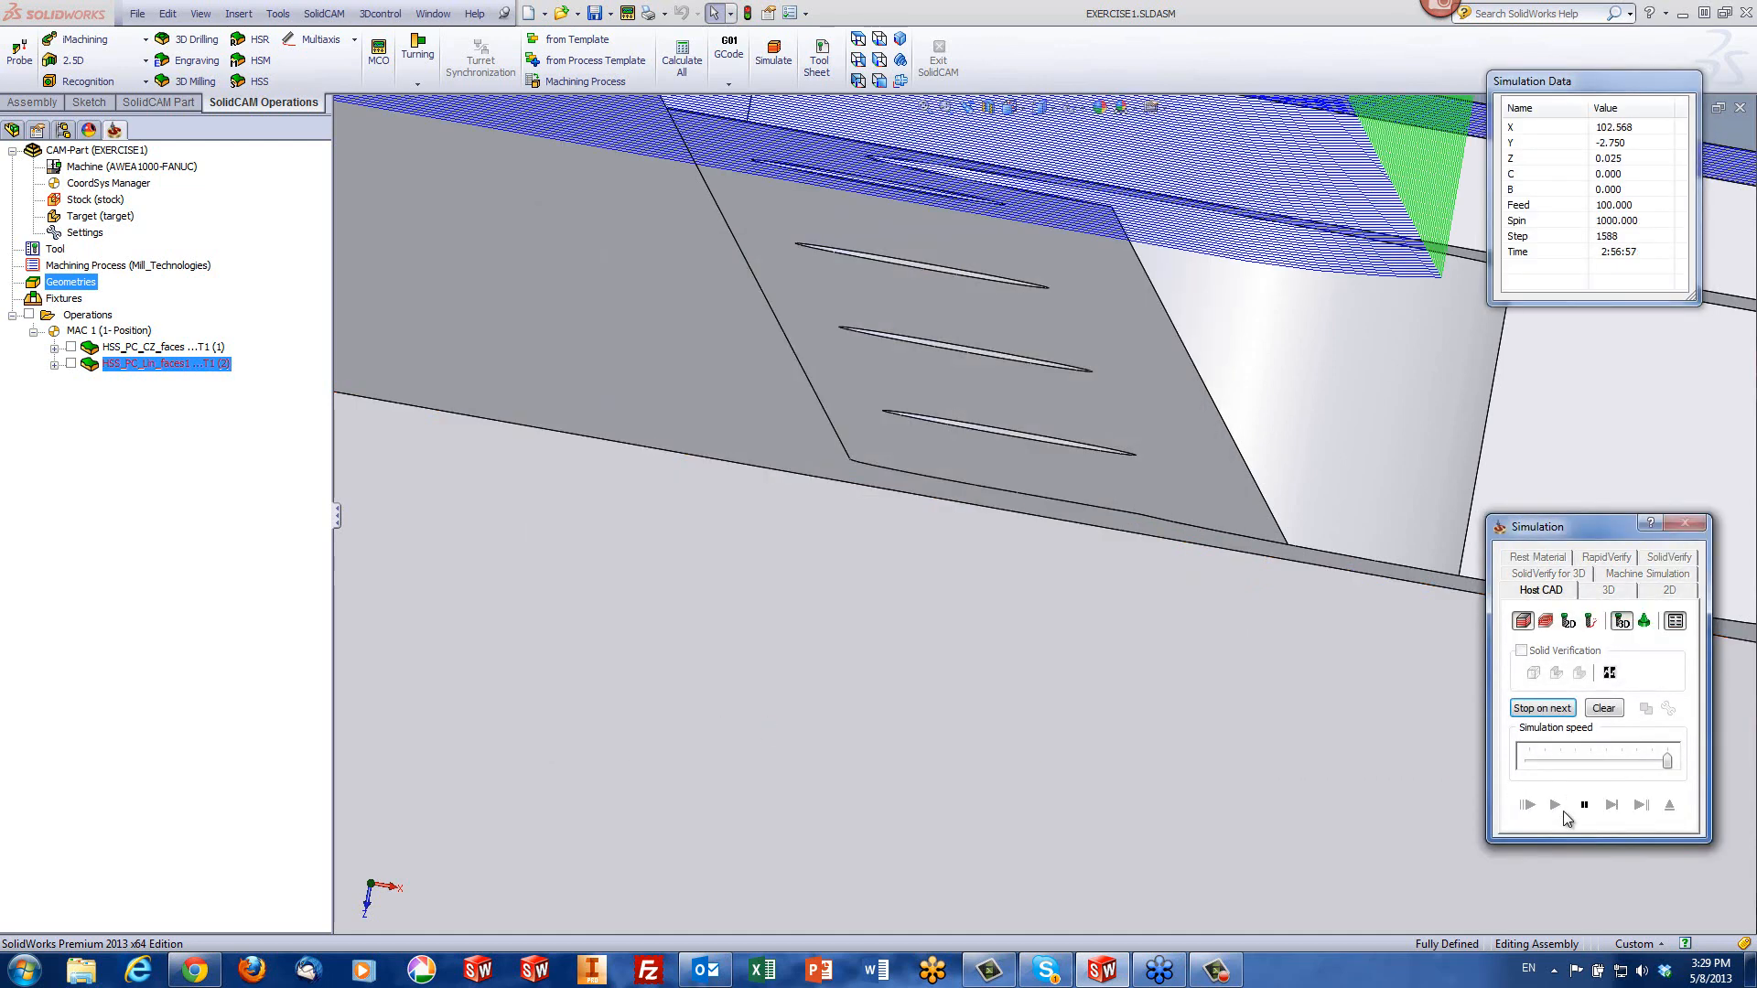
click(1202, 711)
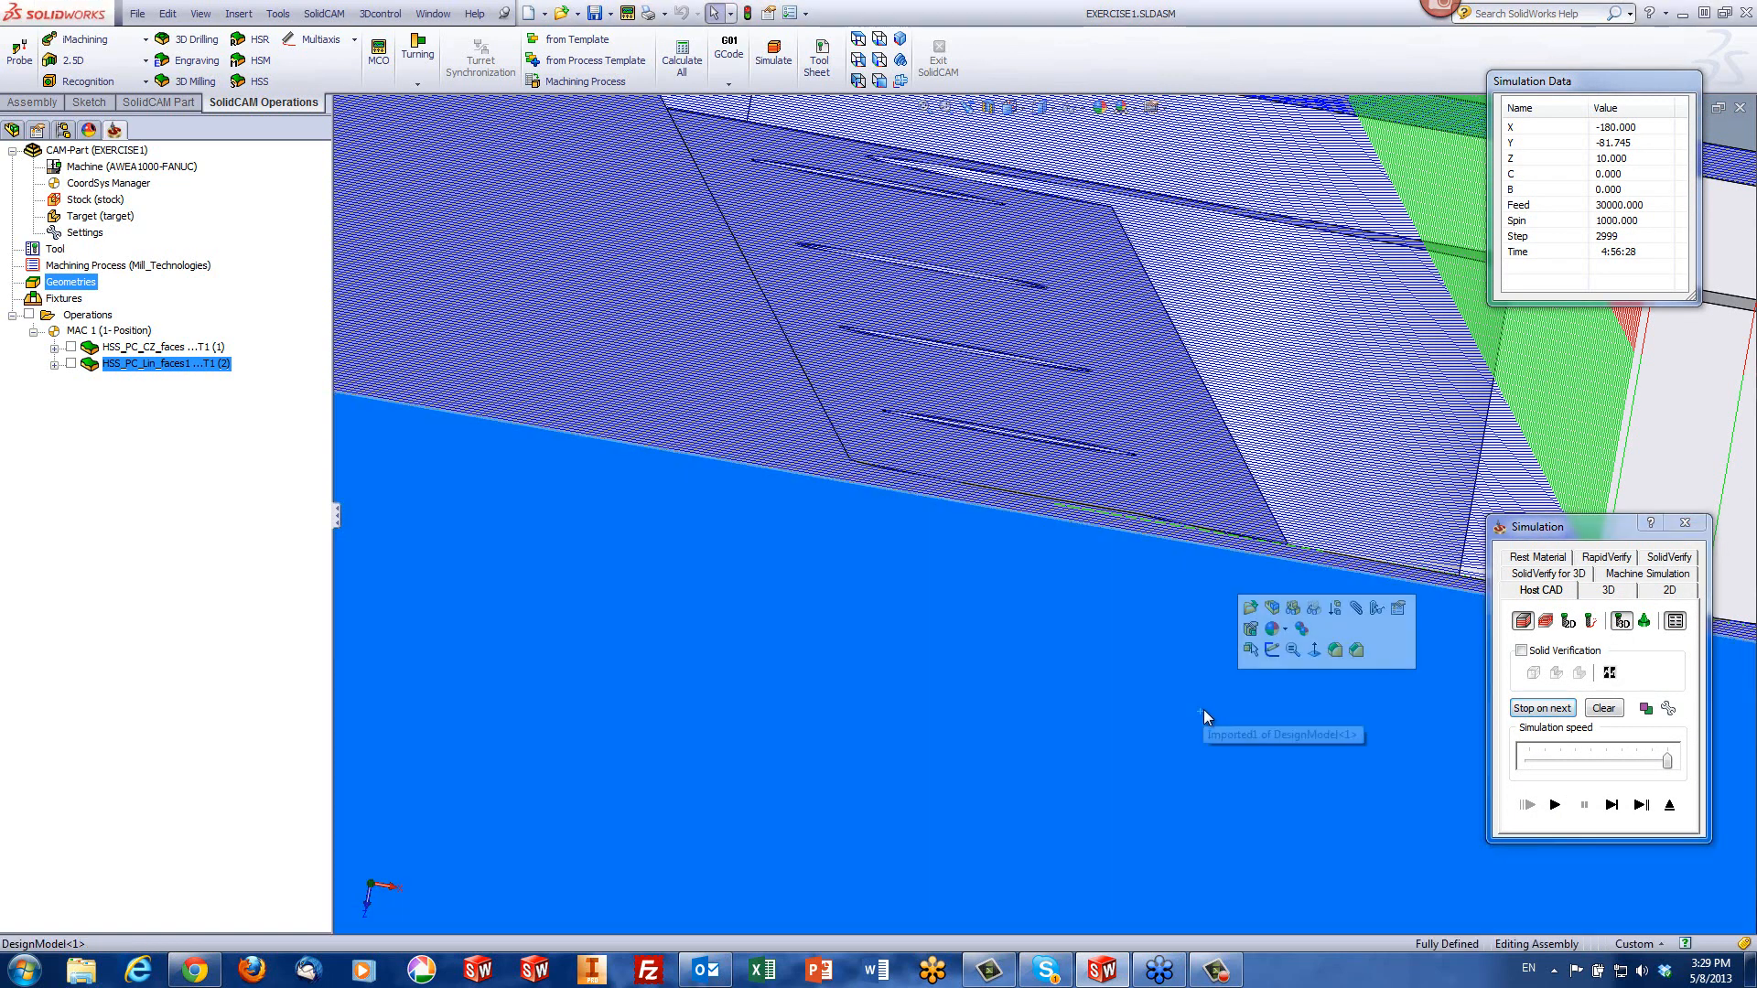
scroll(1204, 710, up, 4)
mouse_move(1181, 672)
middle_down()
mouse_move(1134, 690)
mouse_move(1197, 675)
middle_up()
scroll(1128, 607, down, 3)
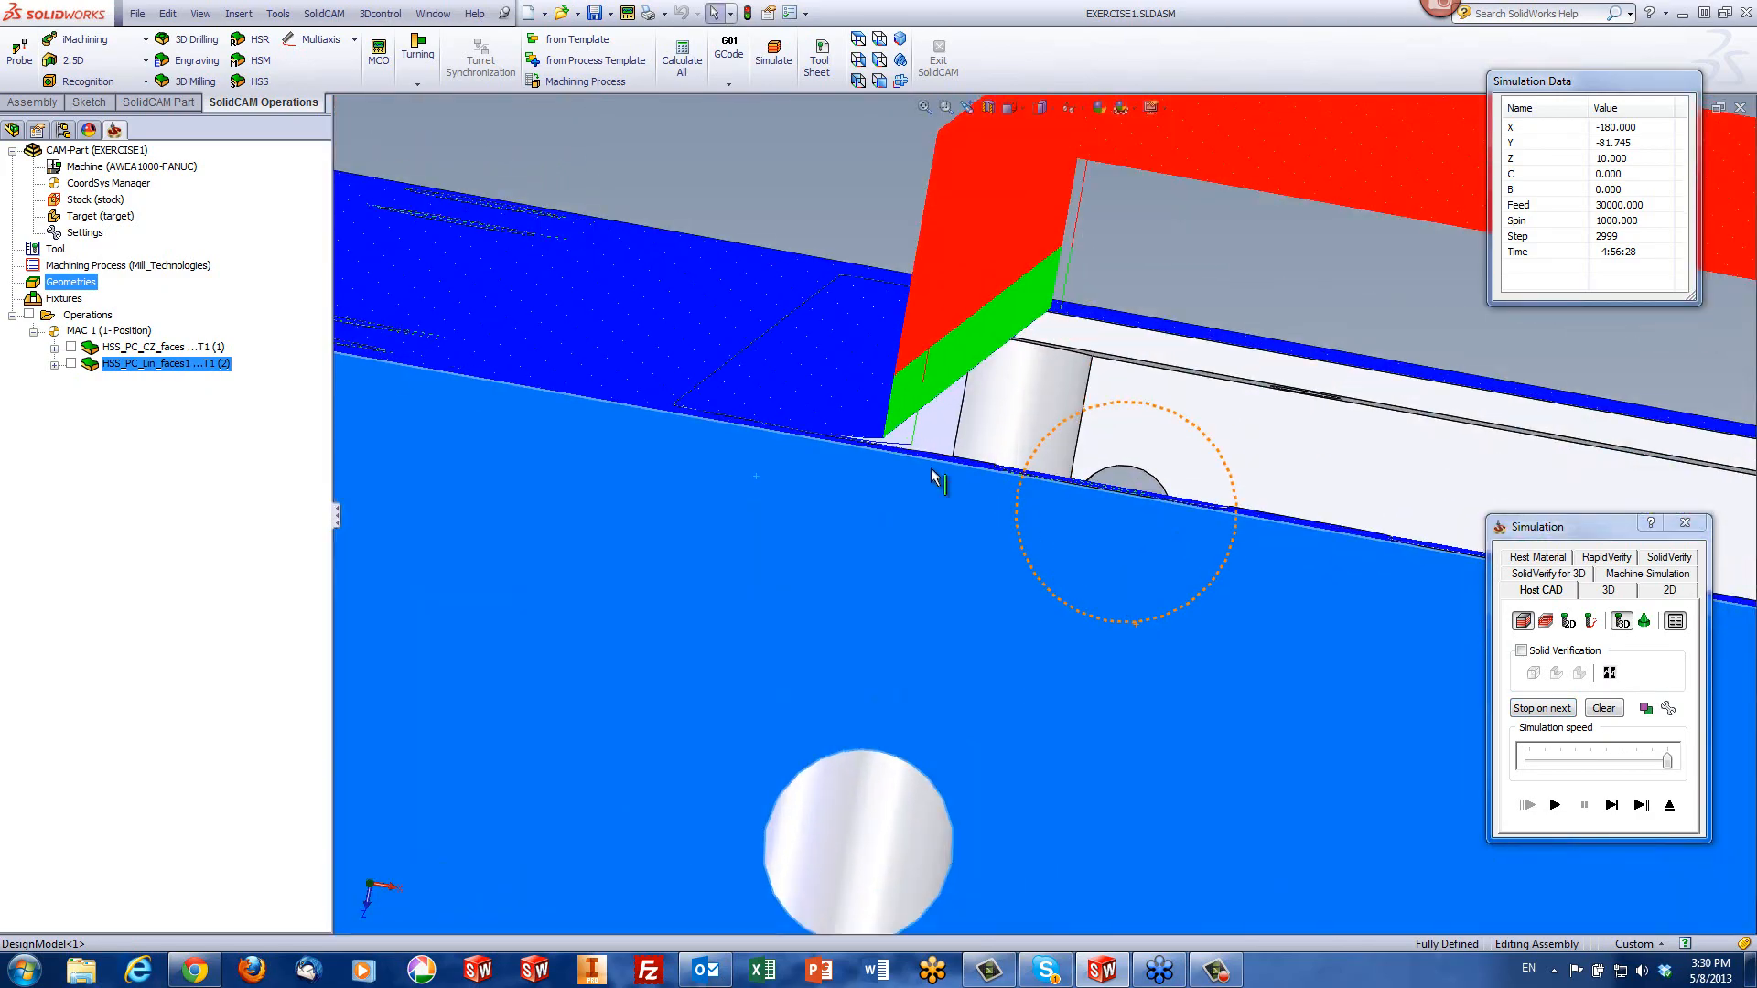
scroll(853, 445, up, 1)
scroll(853, 444, down, 1)
scroll(942, 463, up, 10)
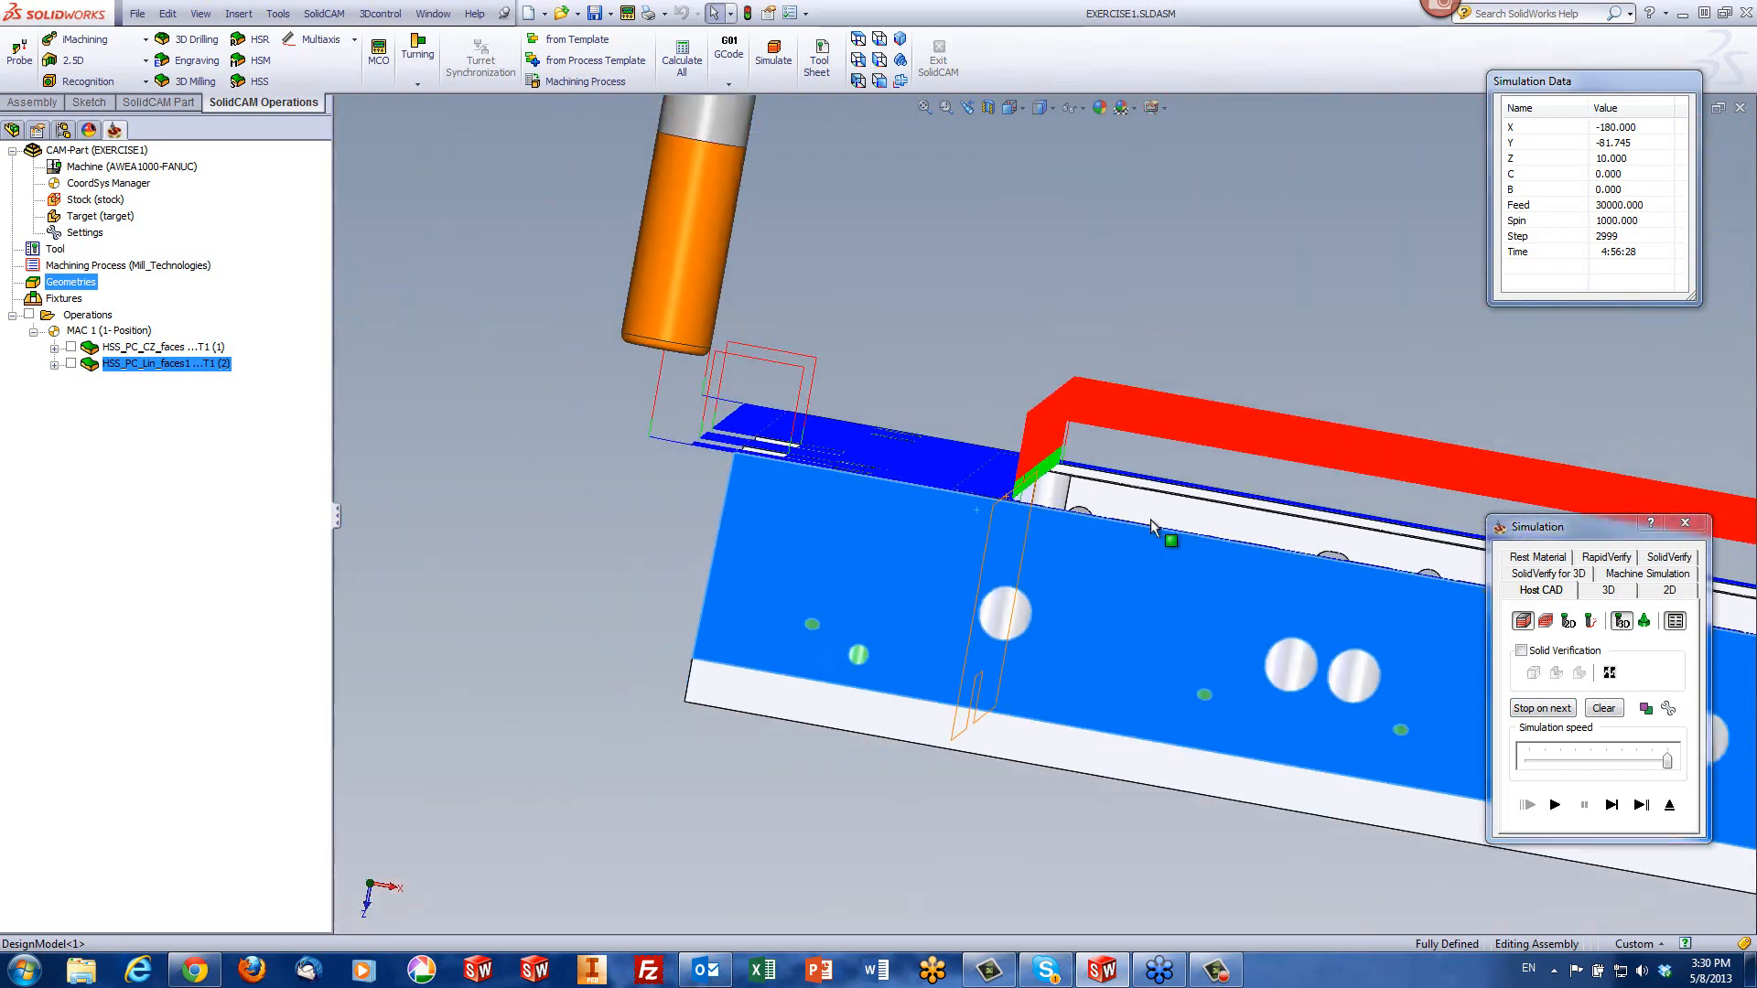
scroll(1204, 629, down, 5)
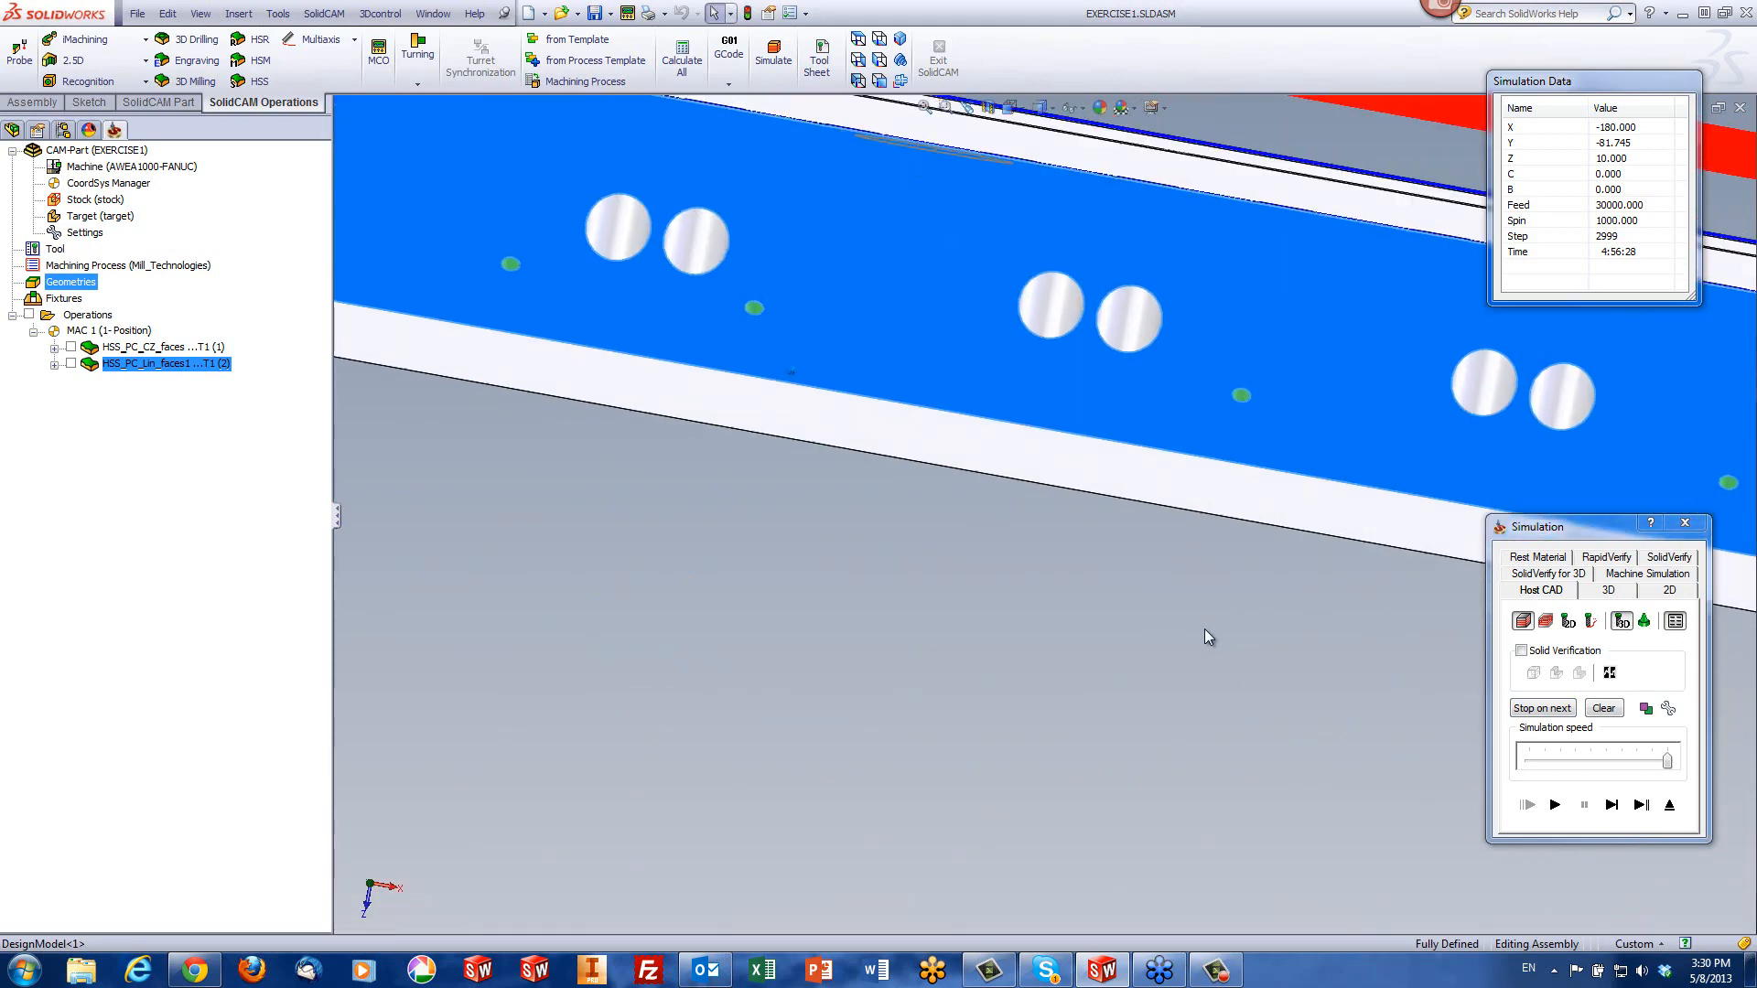
middle_drag(1210, 629, 1000, 670)
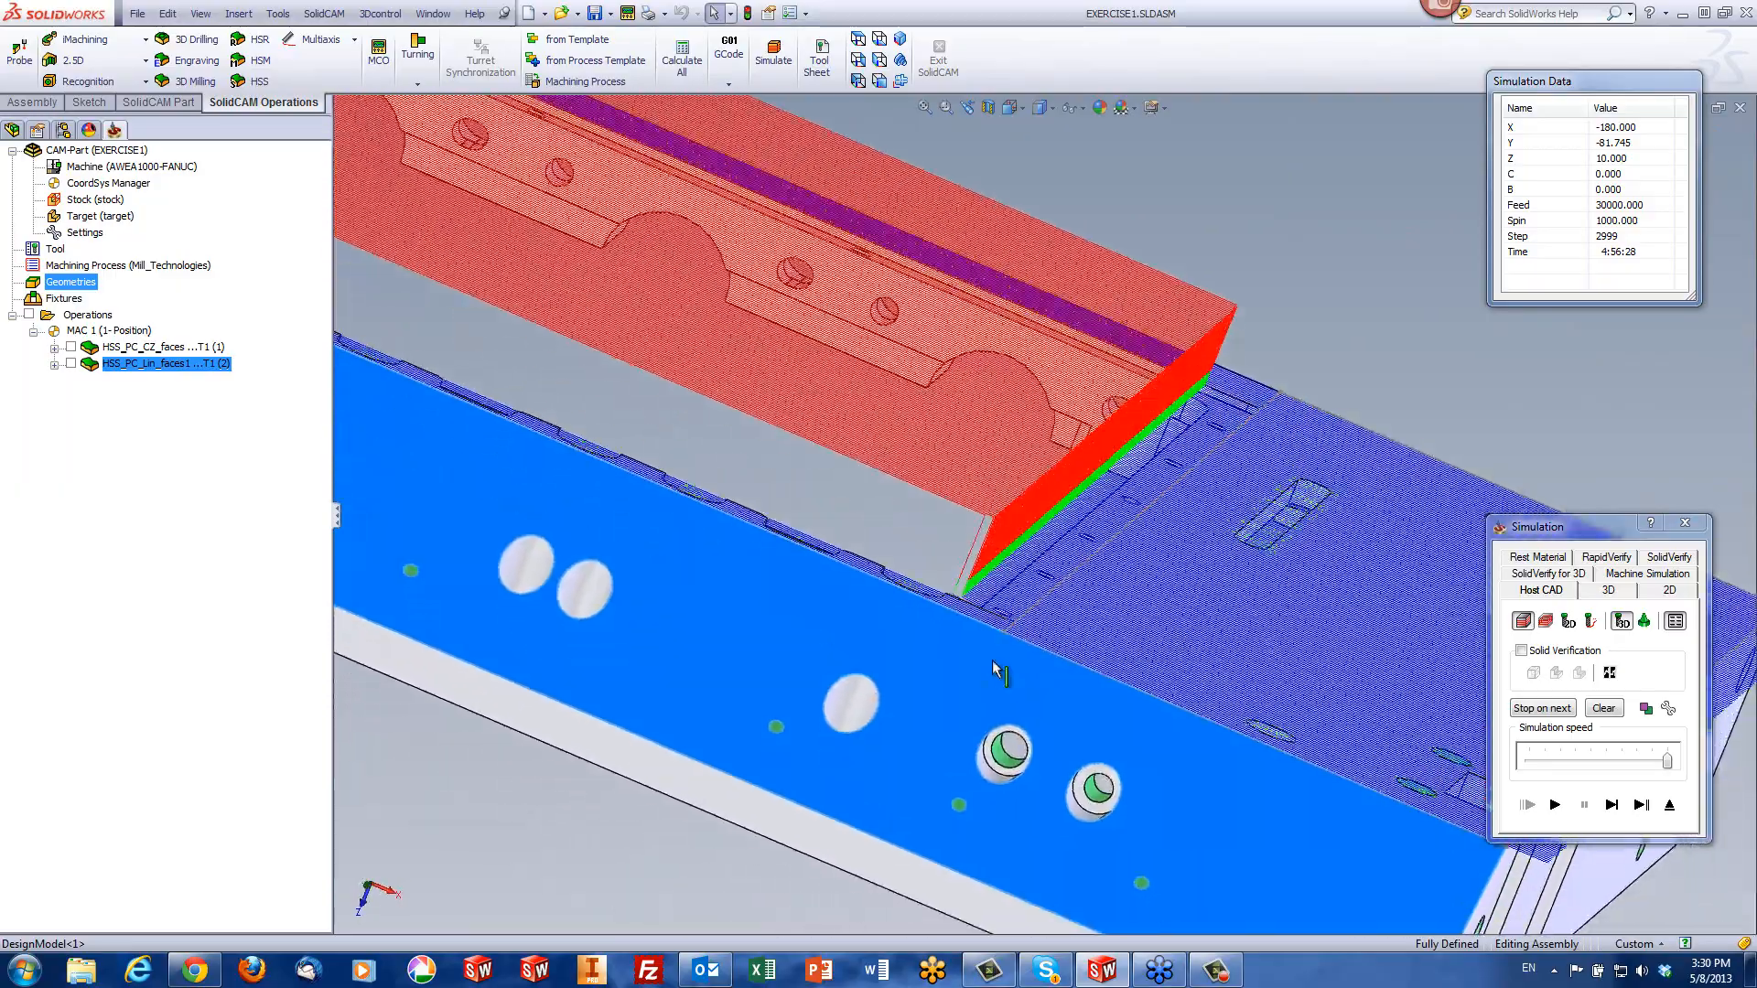
scroll(1004, 573, down, 2)
scroll(1087, 581, down, 5)
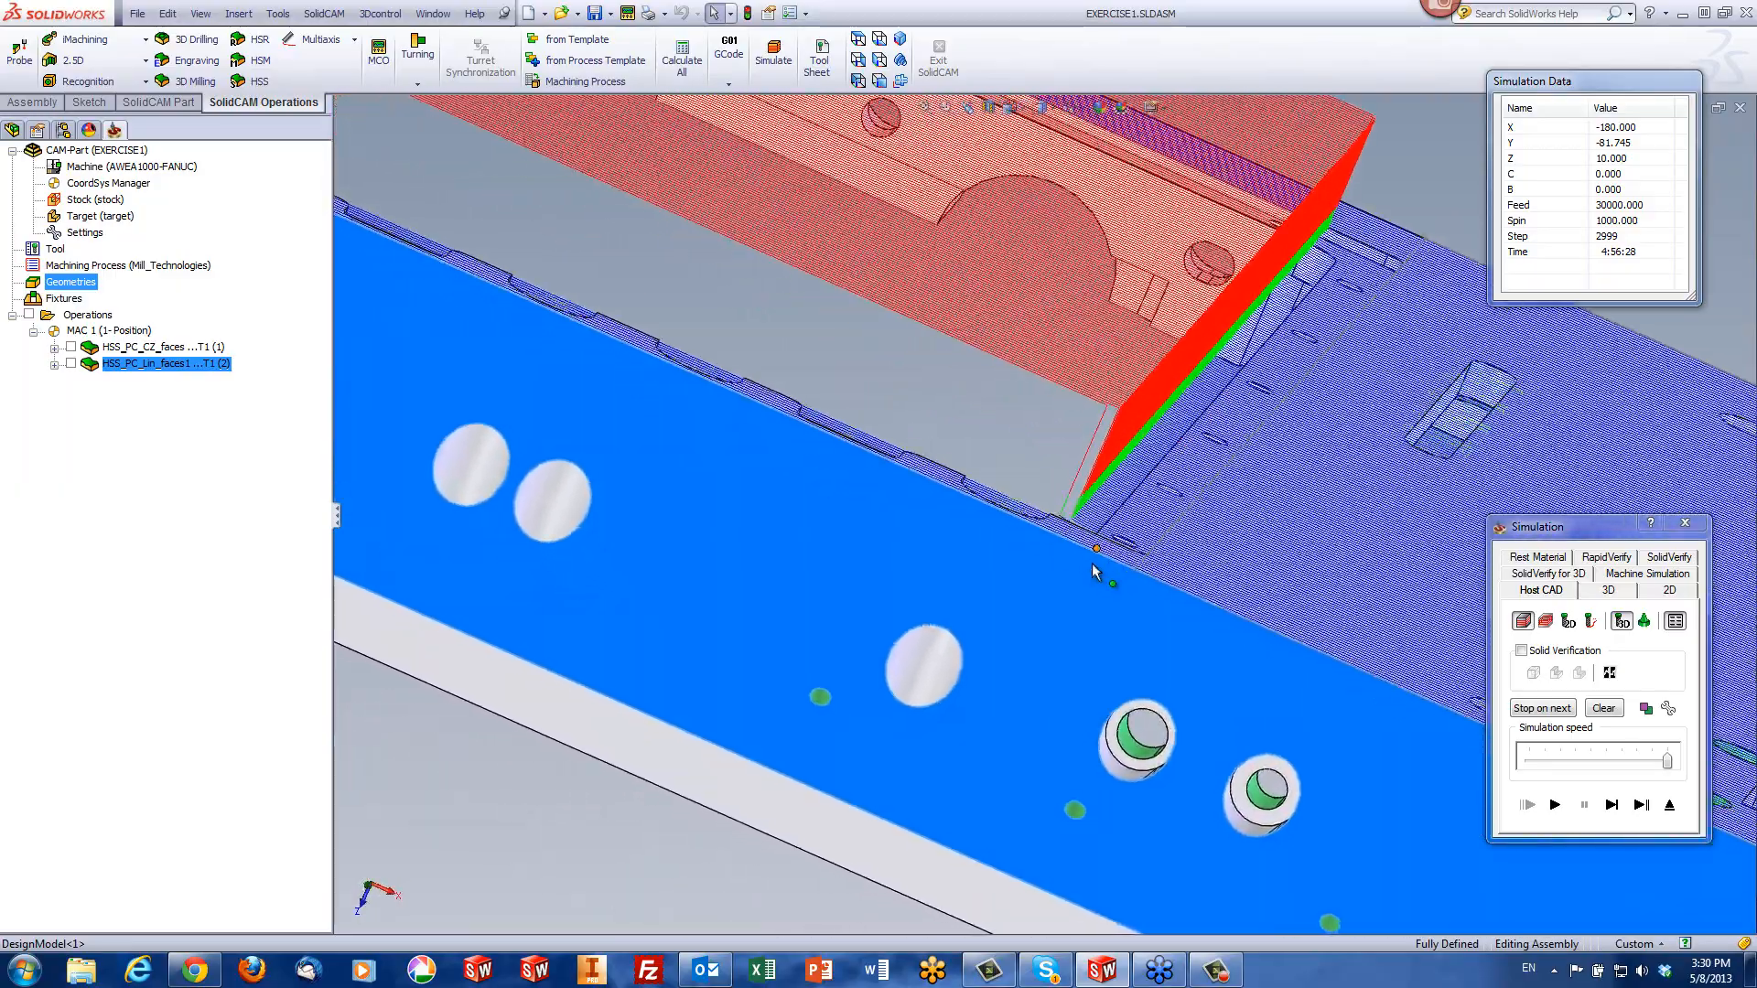
scroll(1138, 485, down, 1)
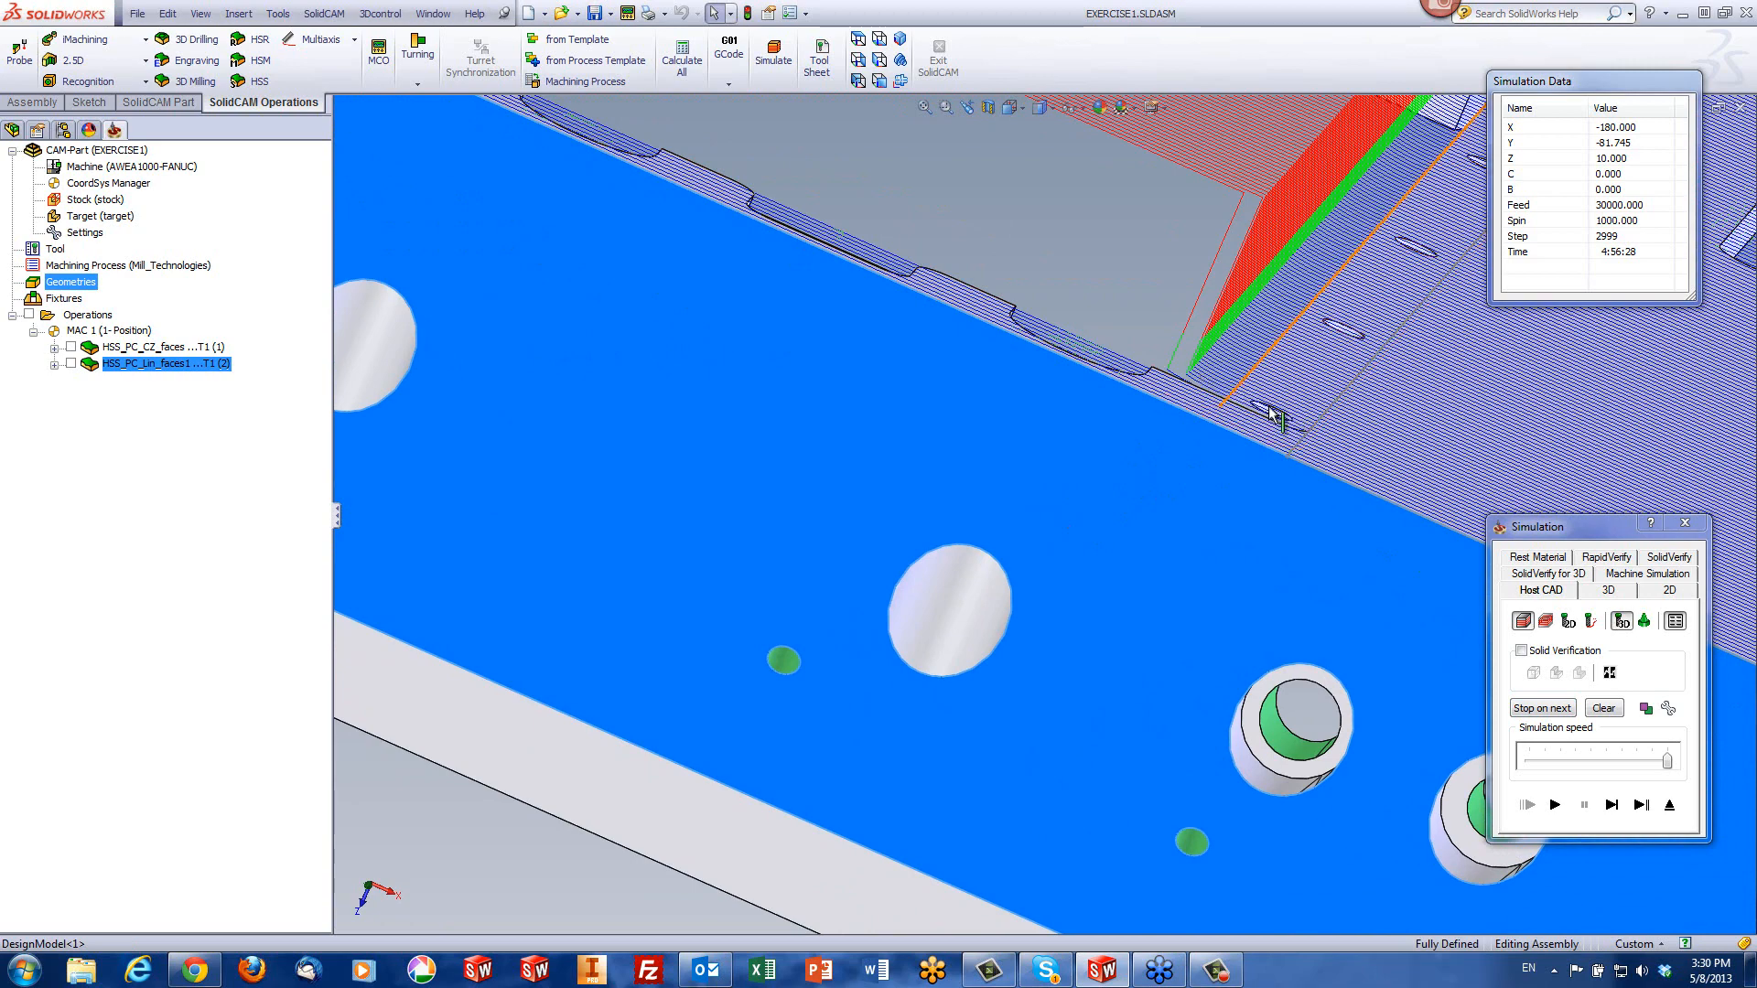
middle_drag(1303, 430, 1256, 658)
scroll(1301, 405, down, 3)
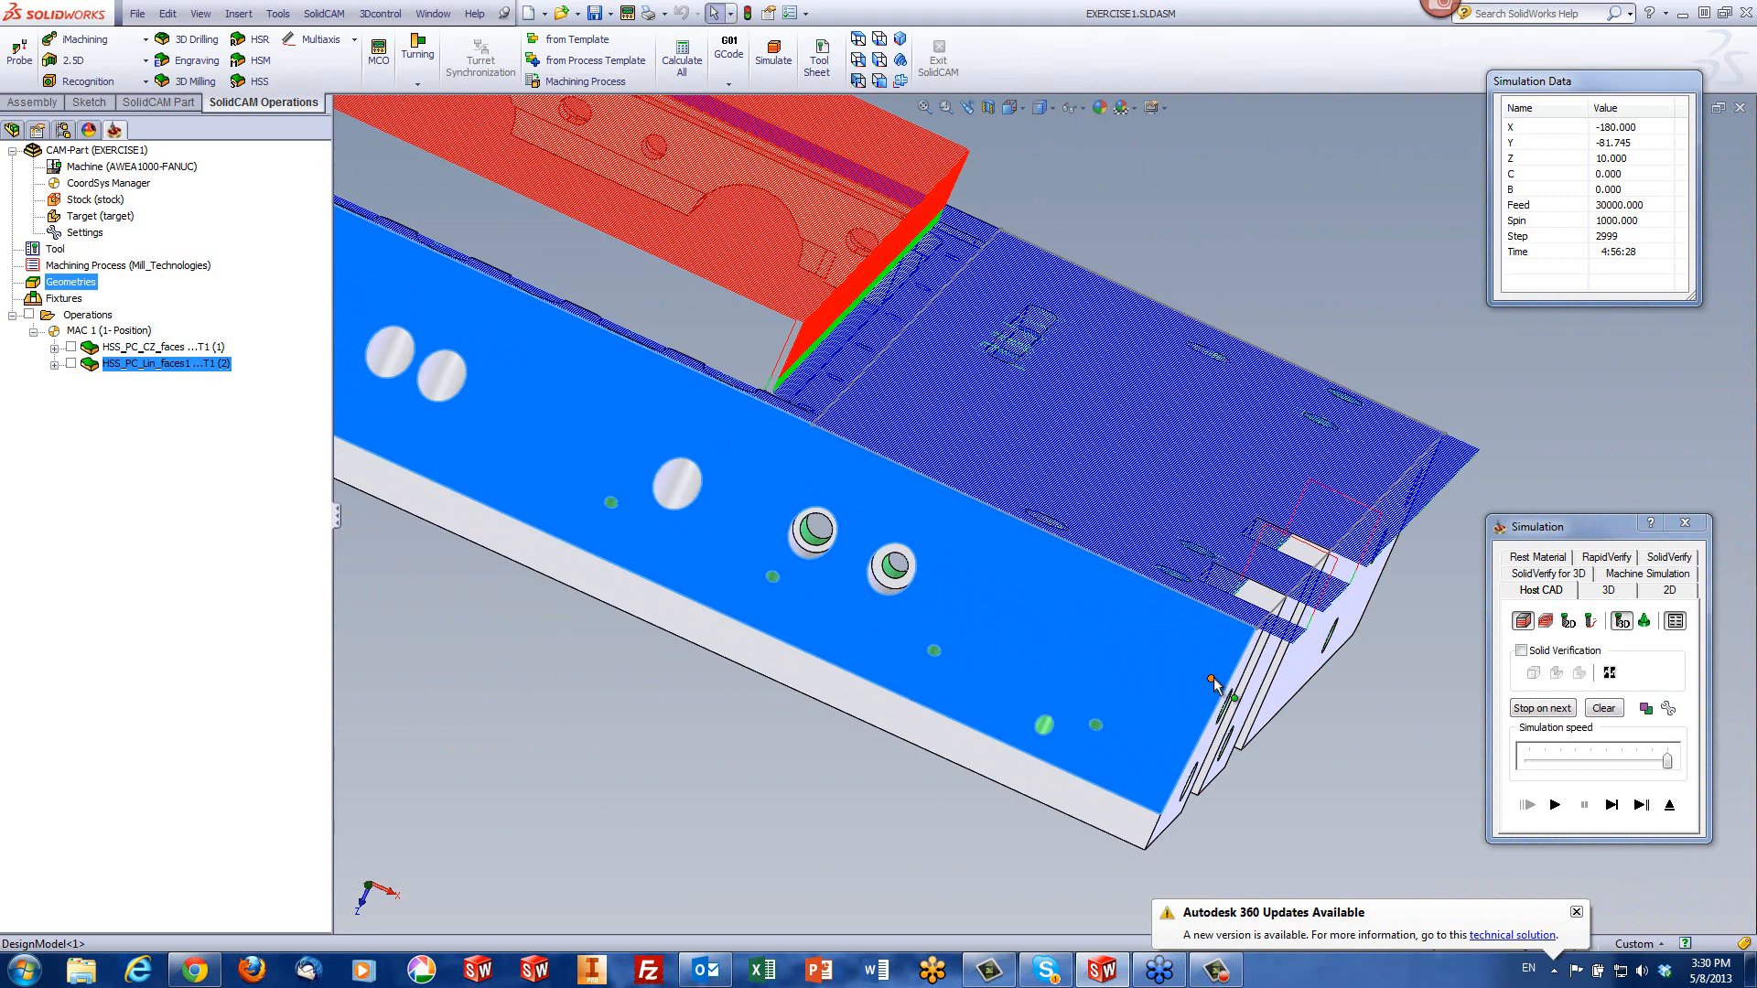
click(1669, 805)
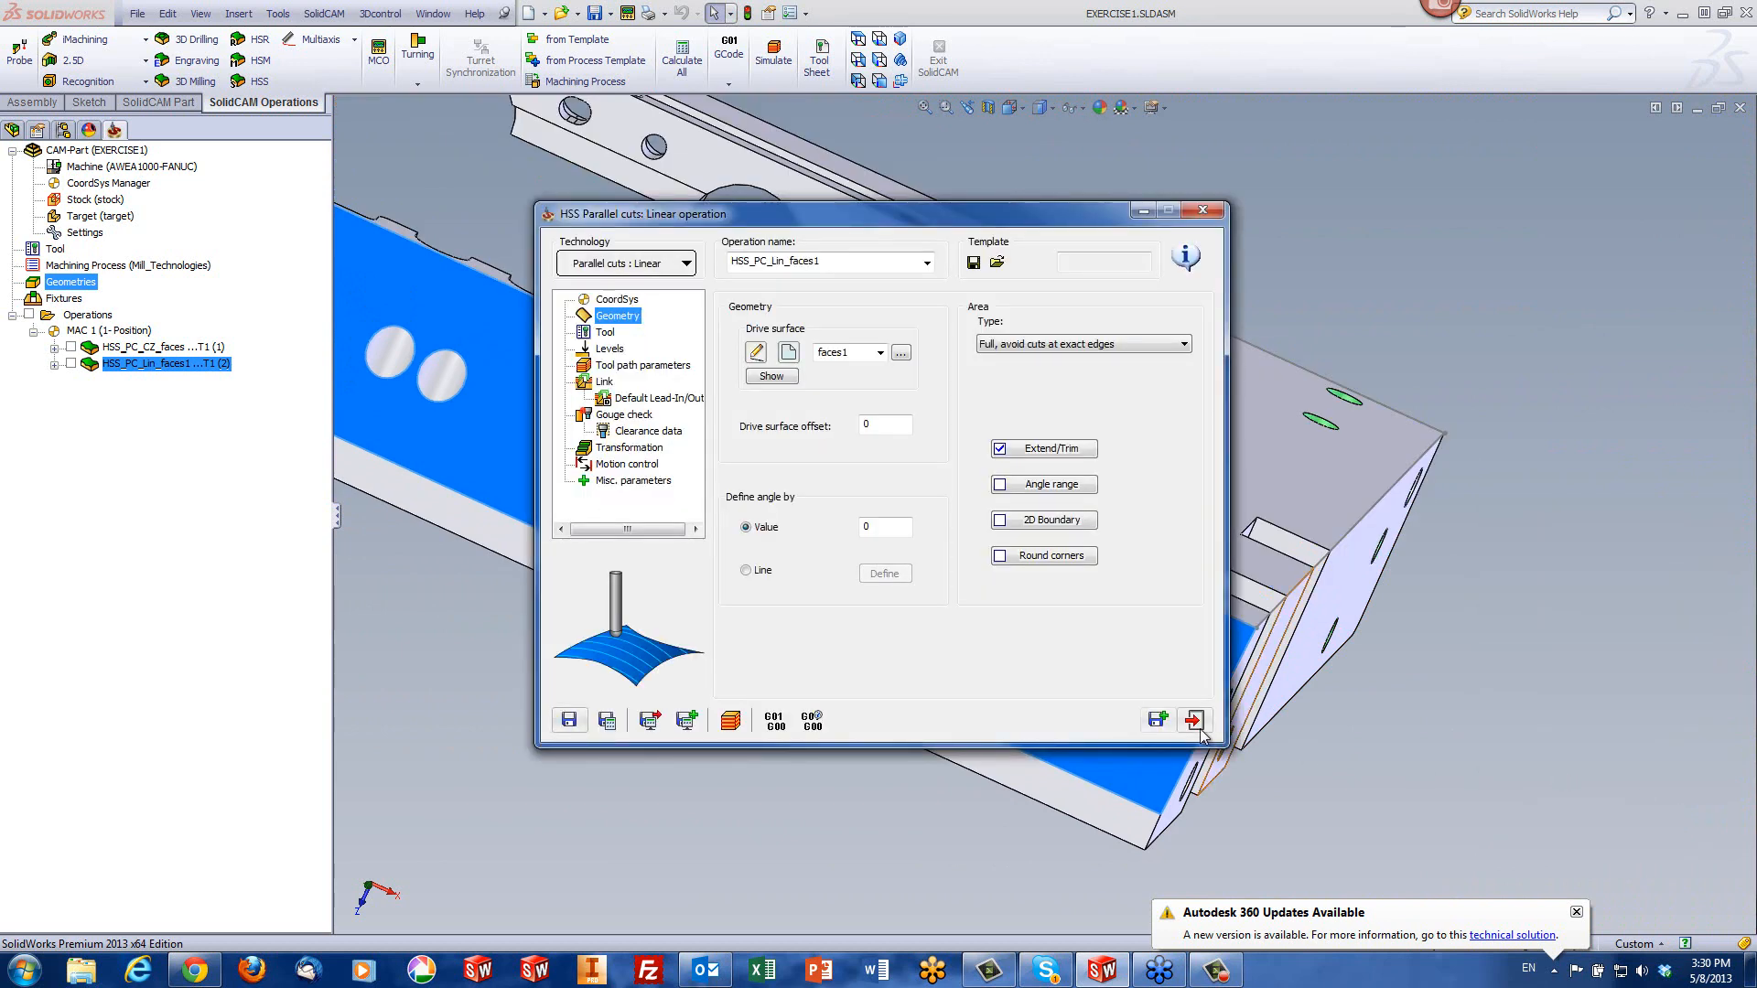
- Close the linear cuts operation and open the recent CAM-Part EXERCISE2.prz
click(1197, 726)
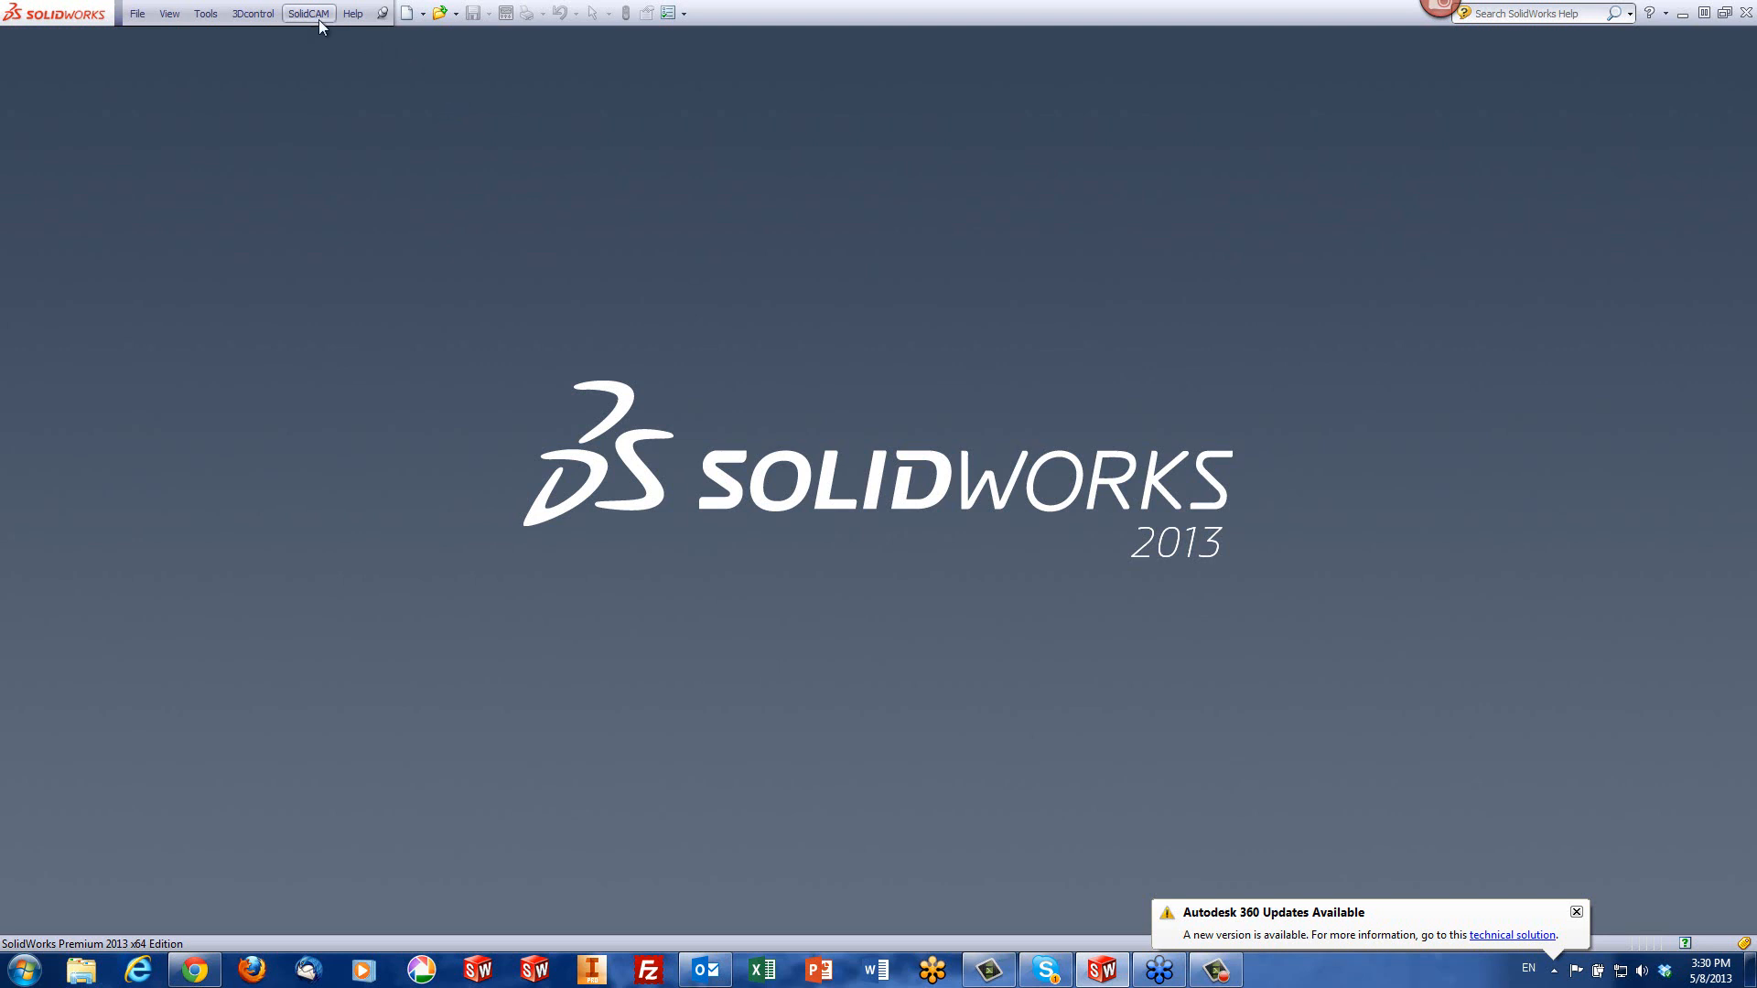
click(318, 16)
mouse_move(375, 348)
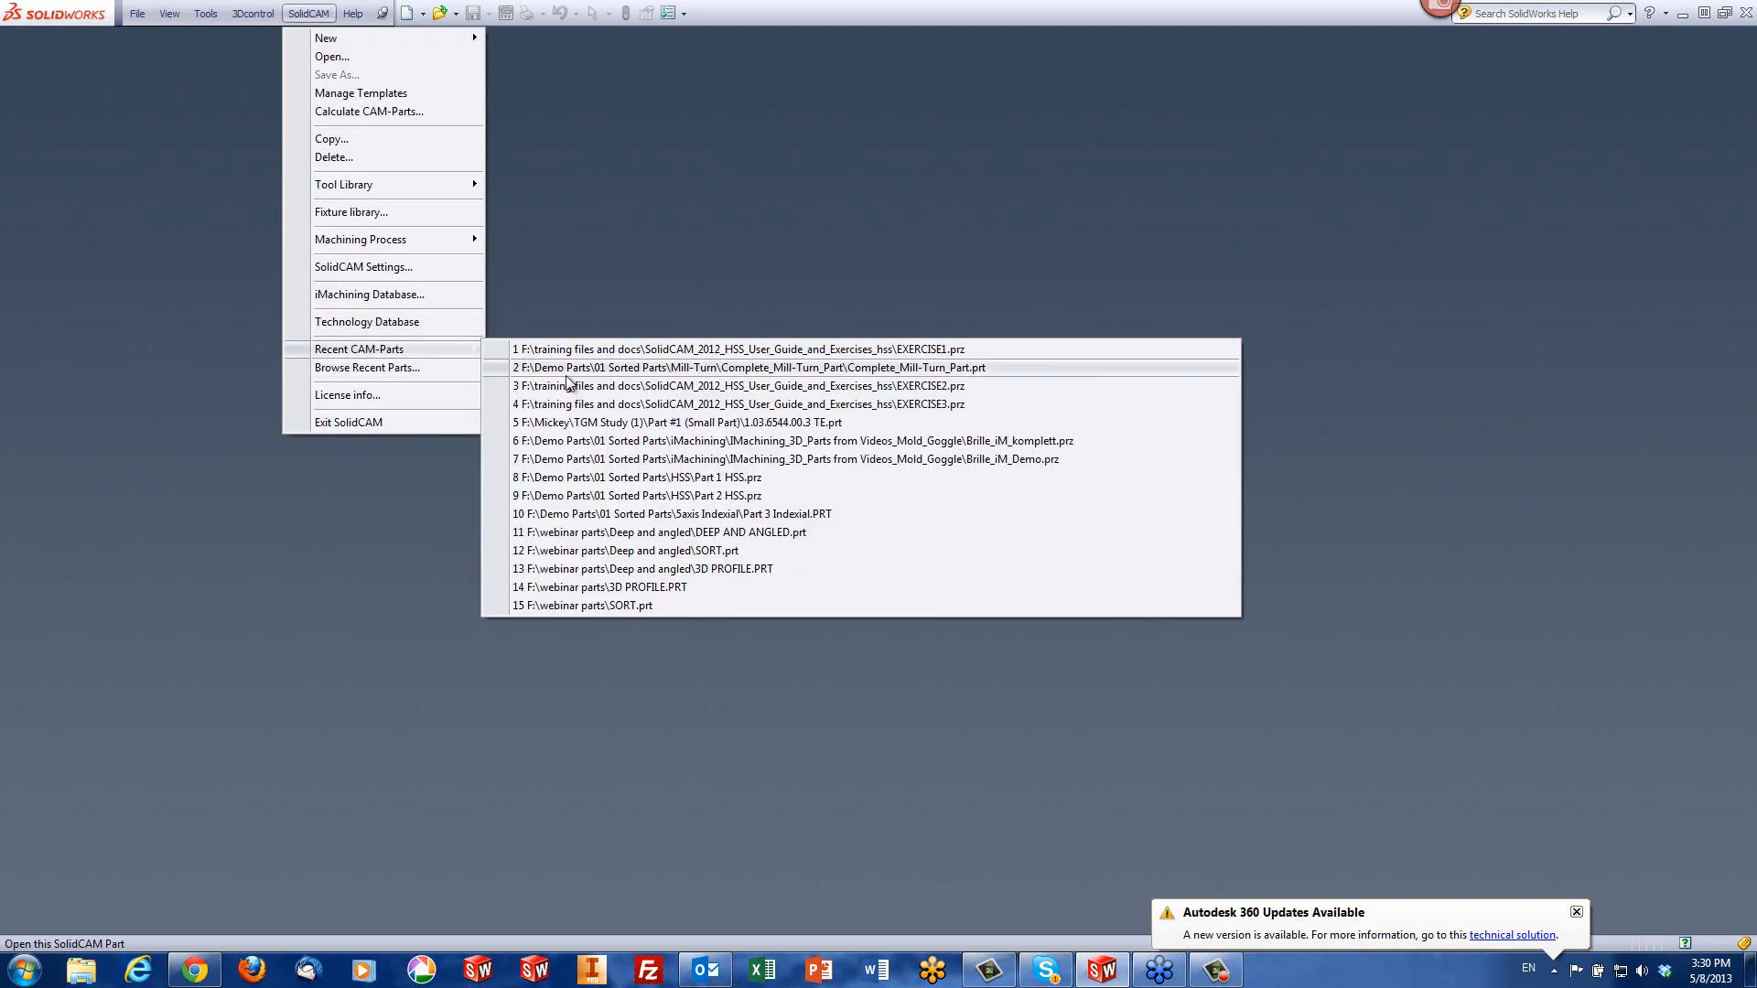
click(793, 386)
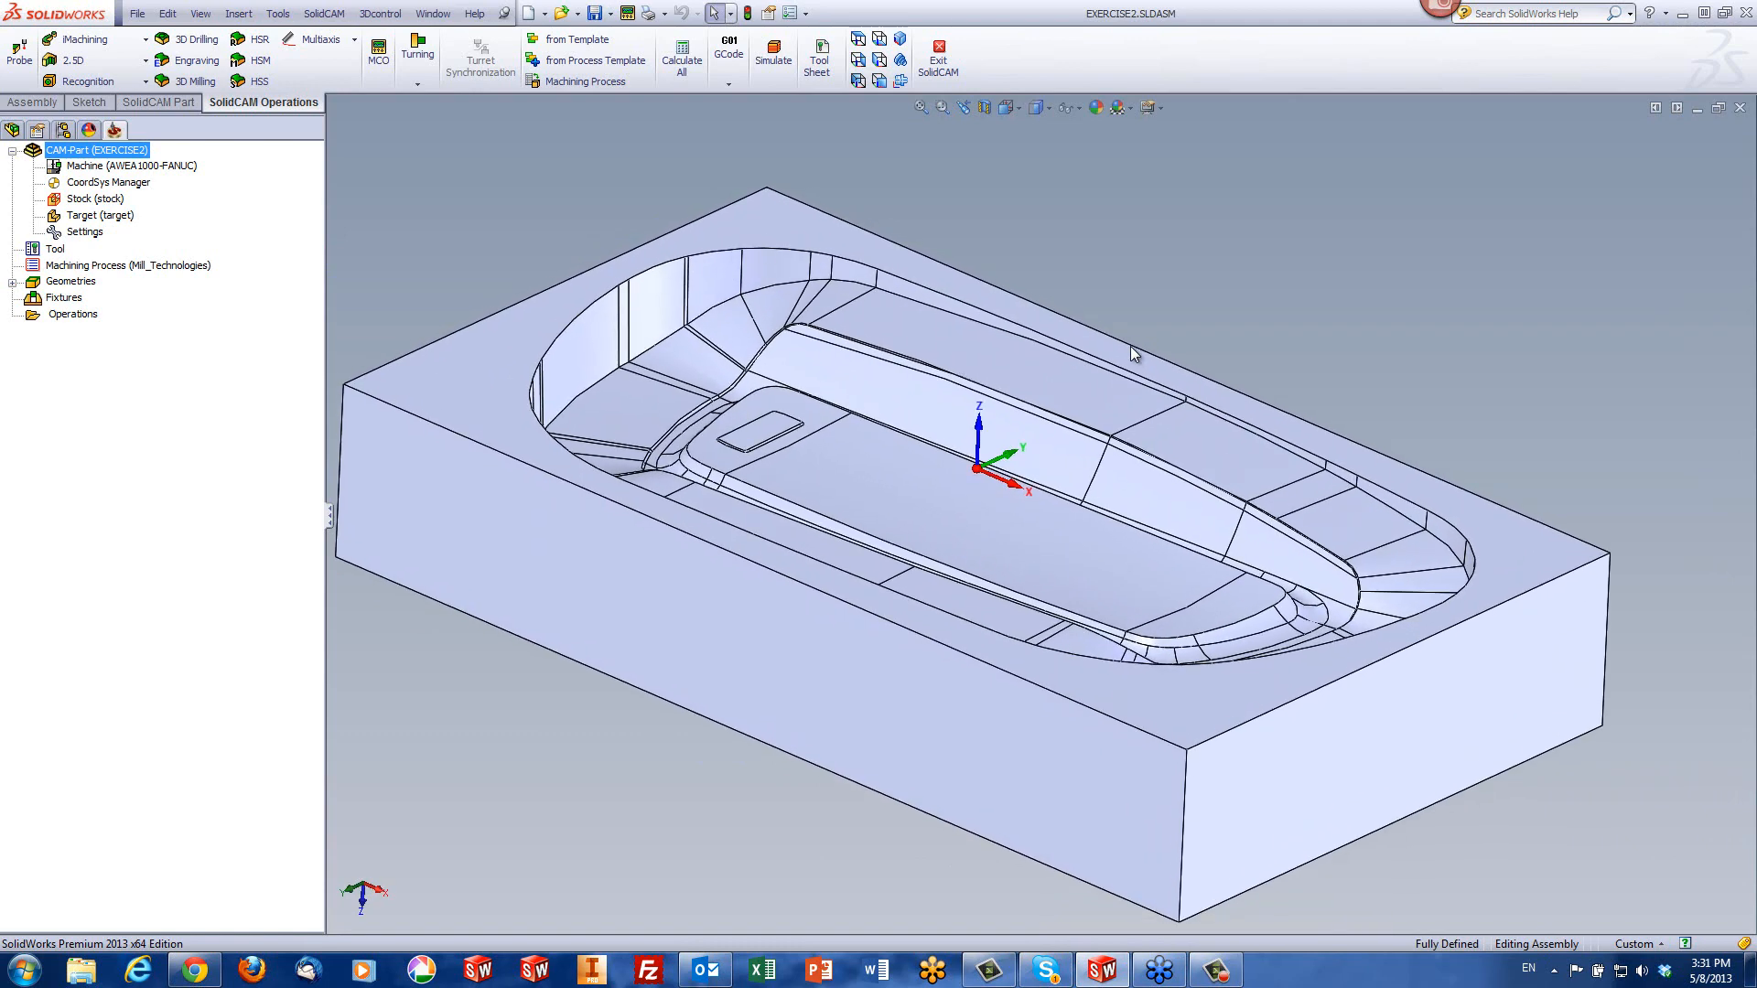
- Examine the sloped faces around the cavity of the EXERCISE2 part to see which surfaces surround the raised central area
click(920, 326)
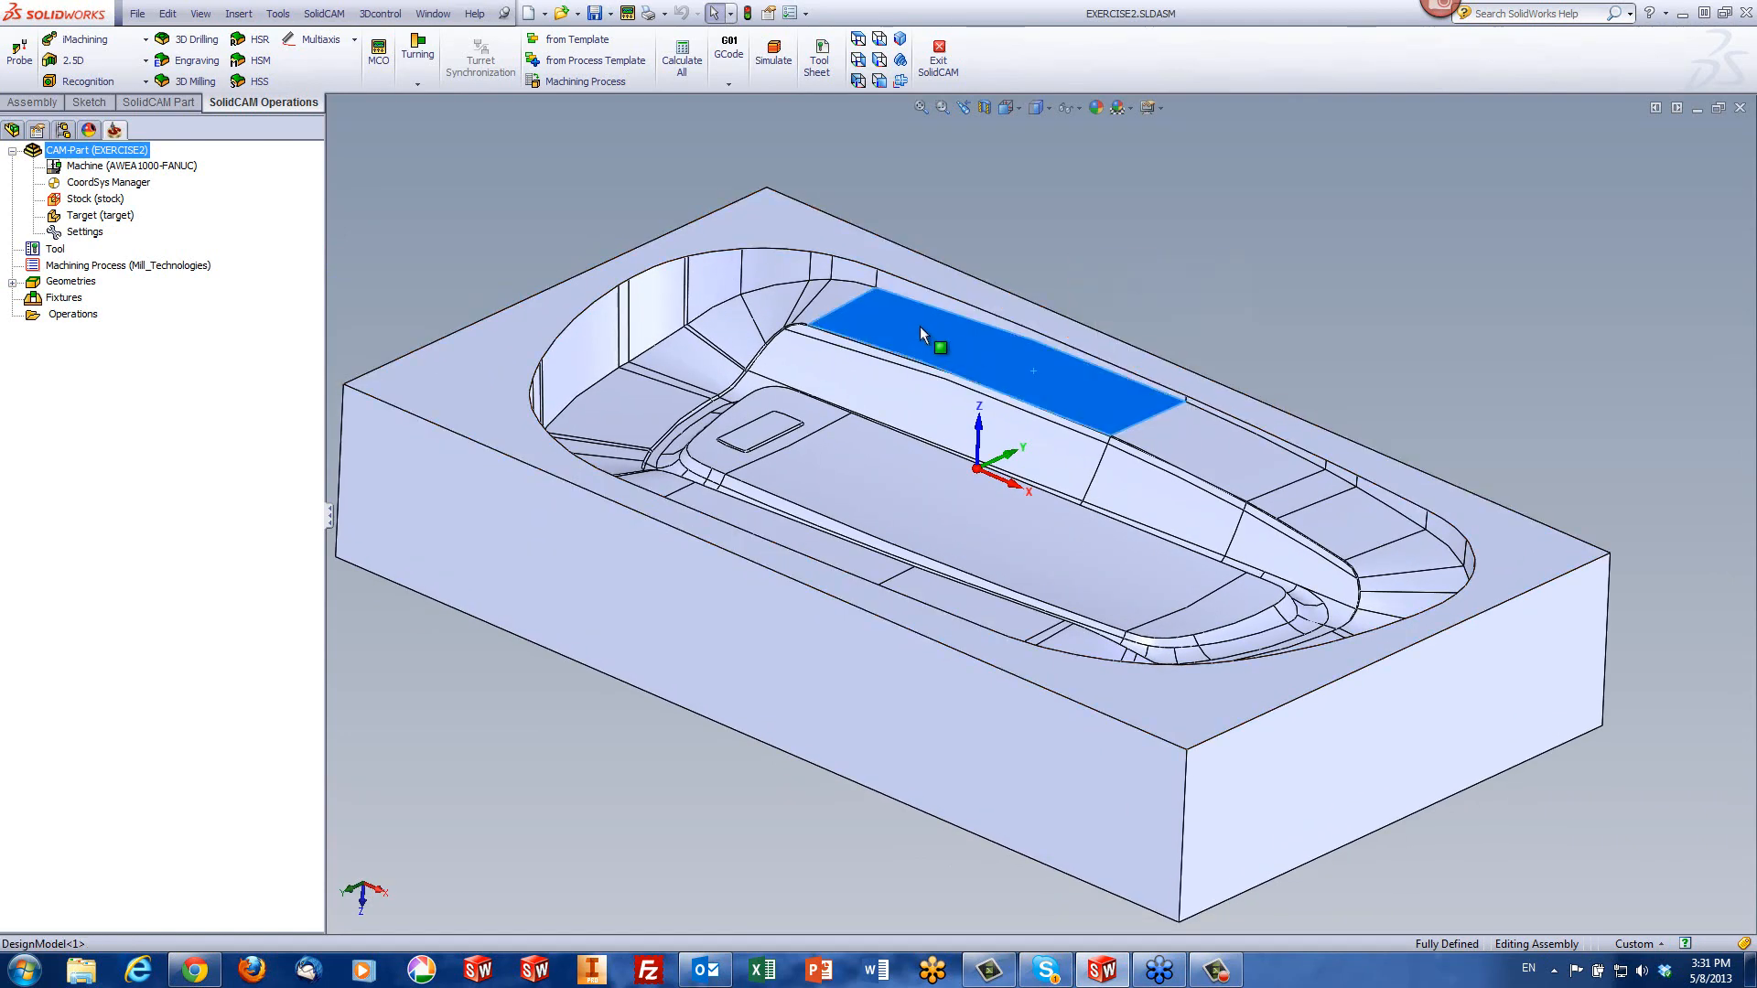
click(842, 295)
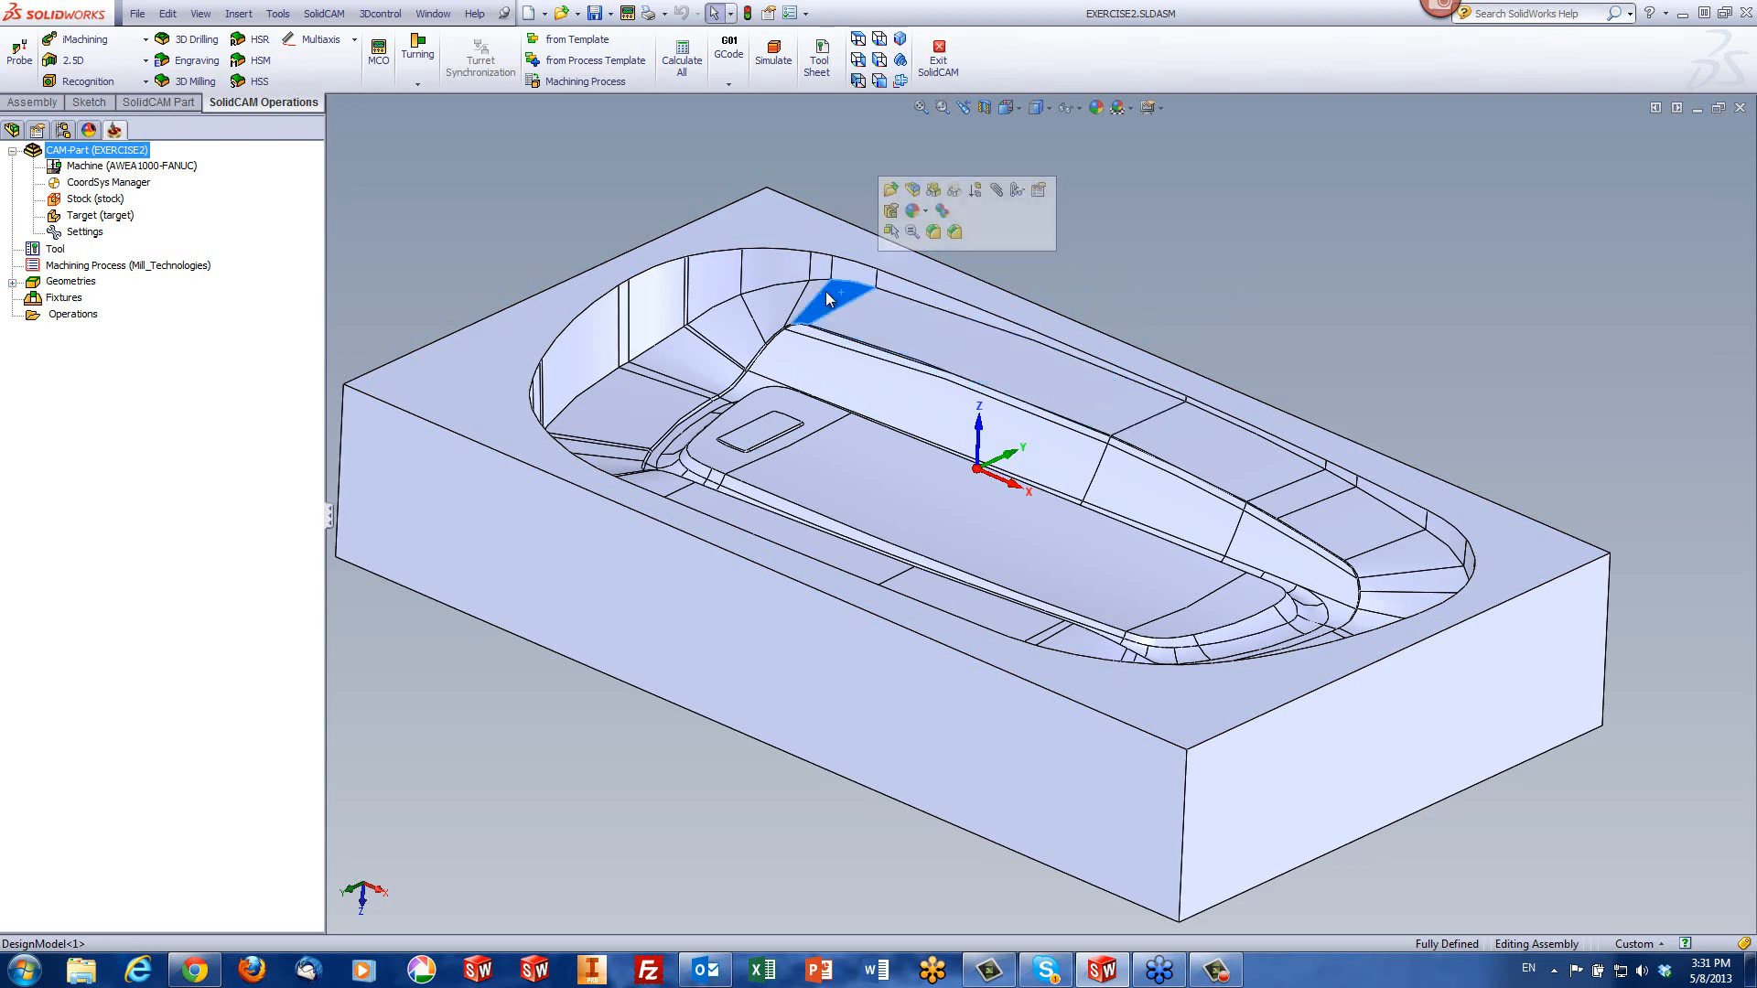
click(779, 295)
click(722, 330)
scroll(686, 360, down, 2)
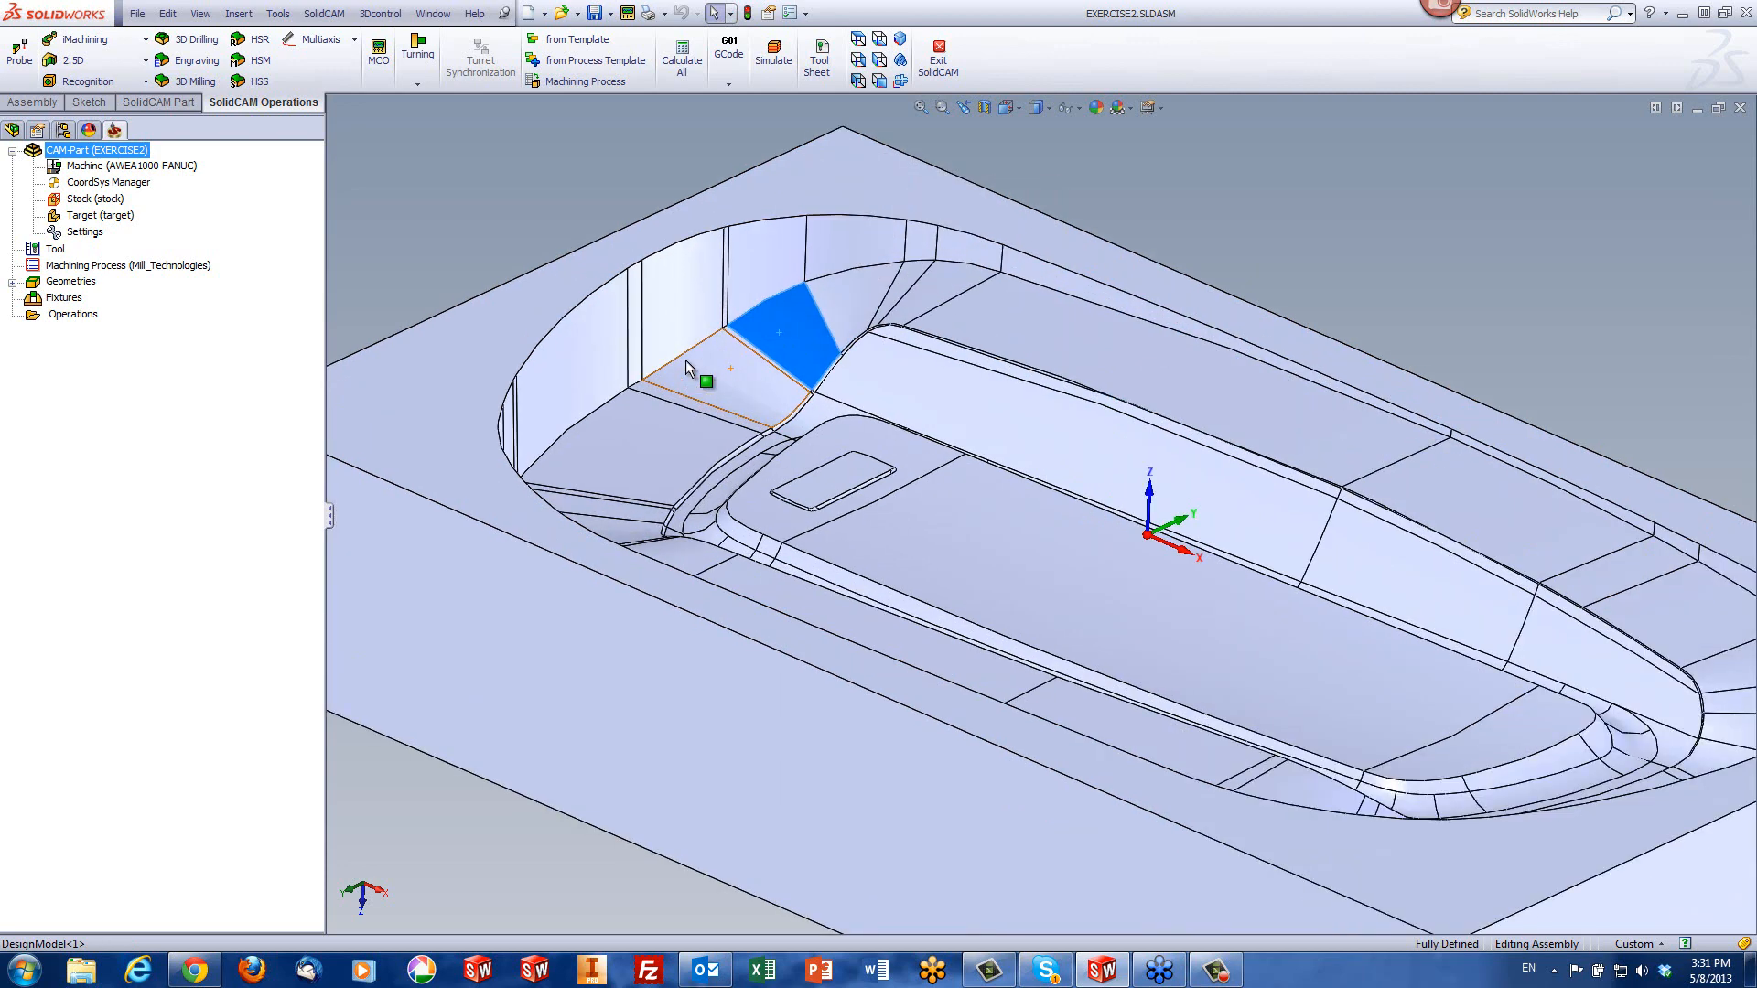
scroll(684, 360, up, 6)
click(1294, 364)
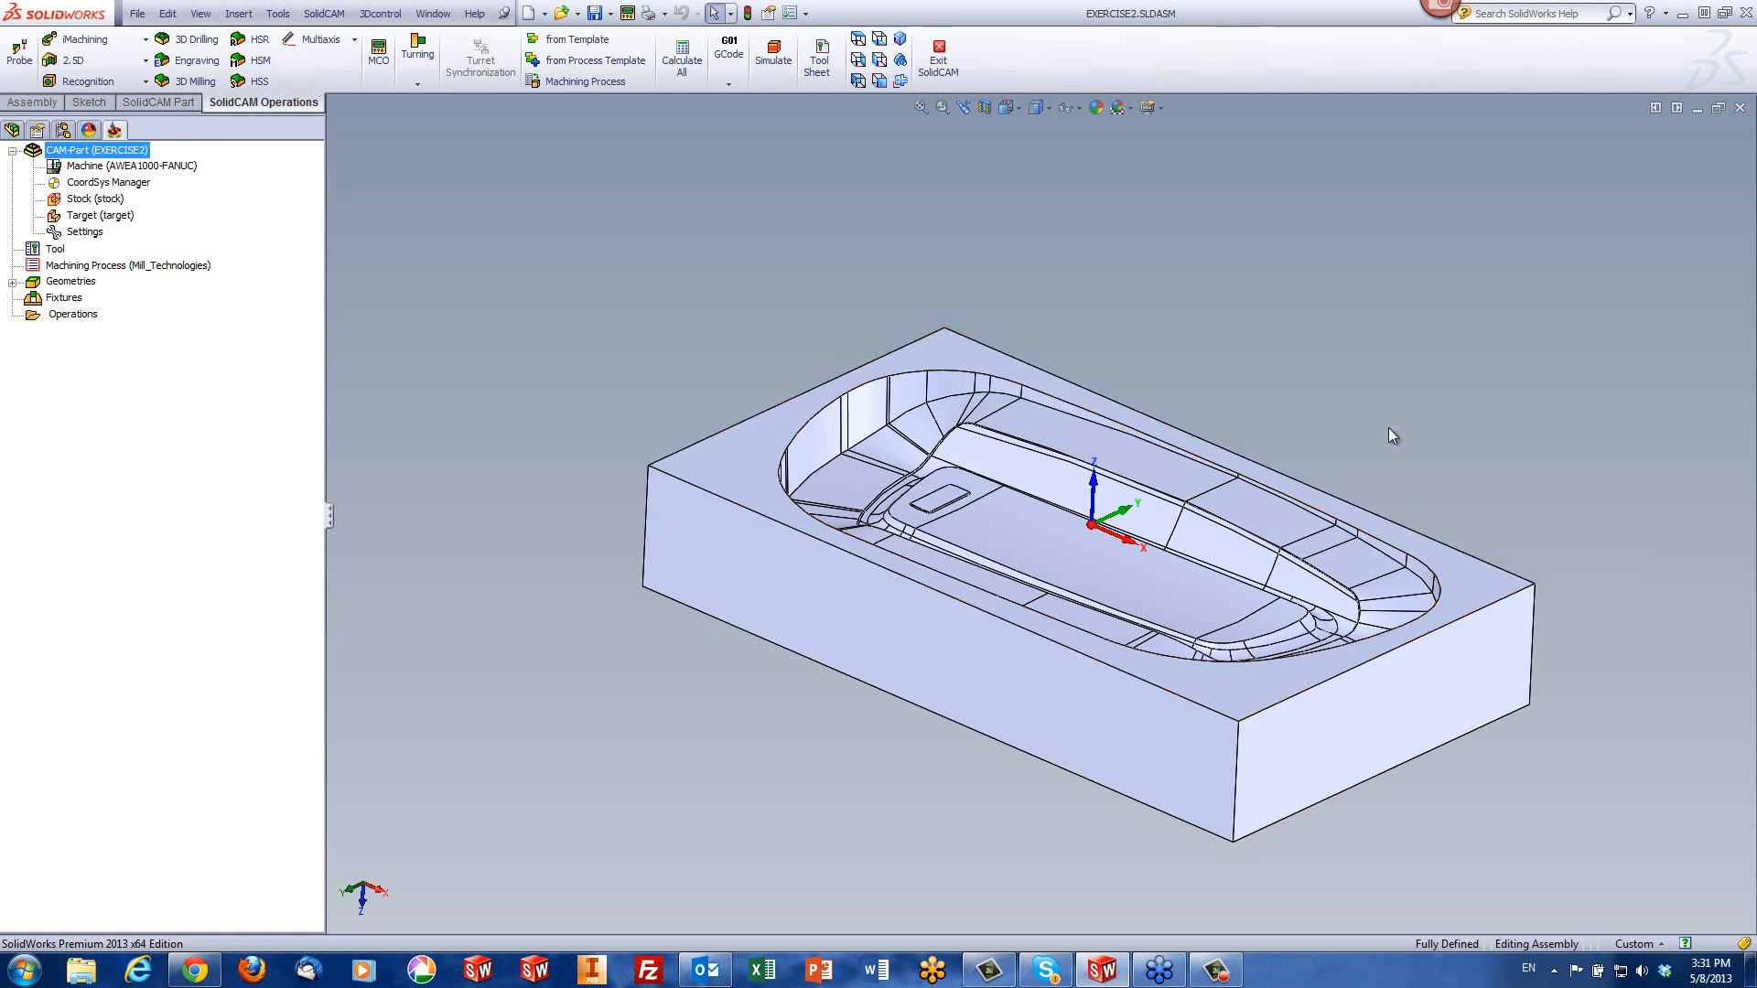
middle_drag(1387, 427, 1346, 463)
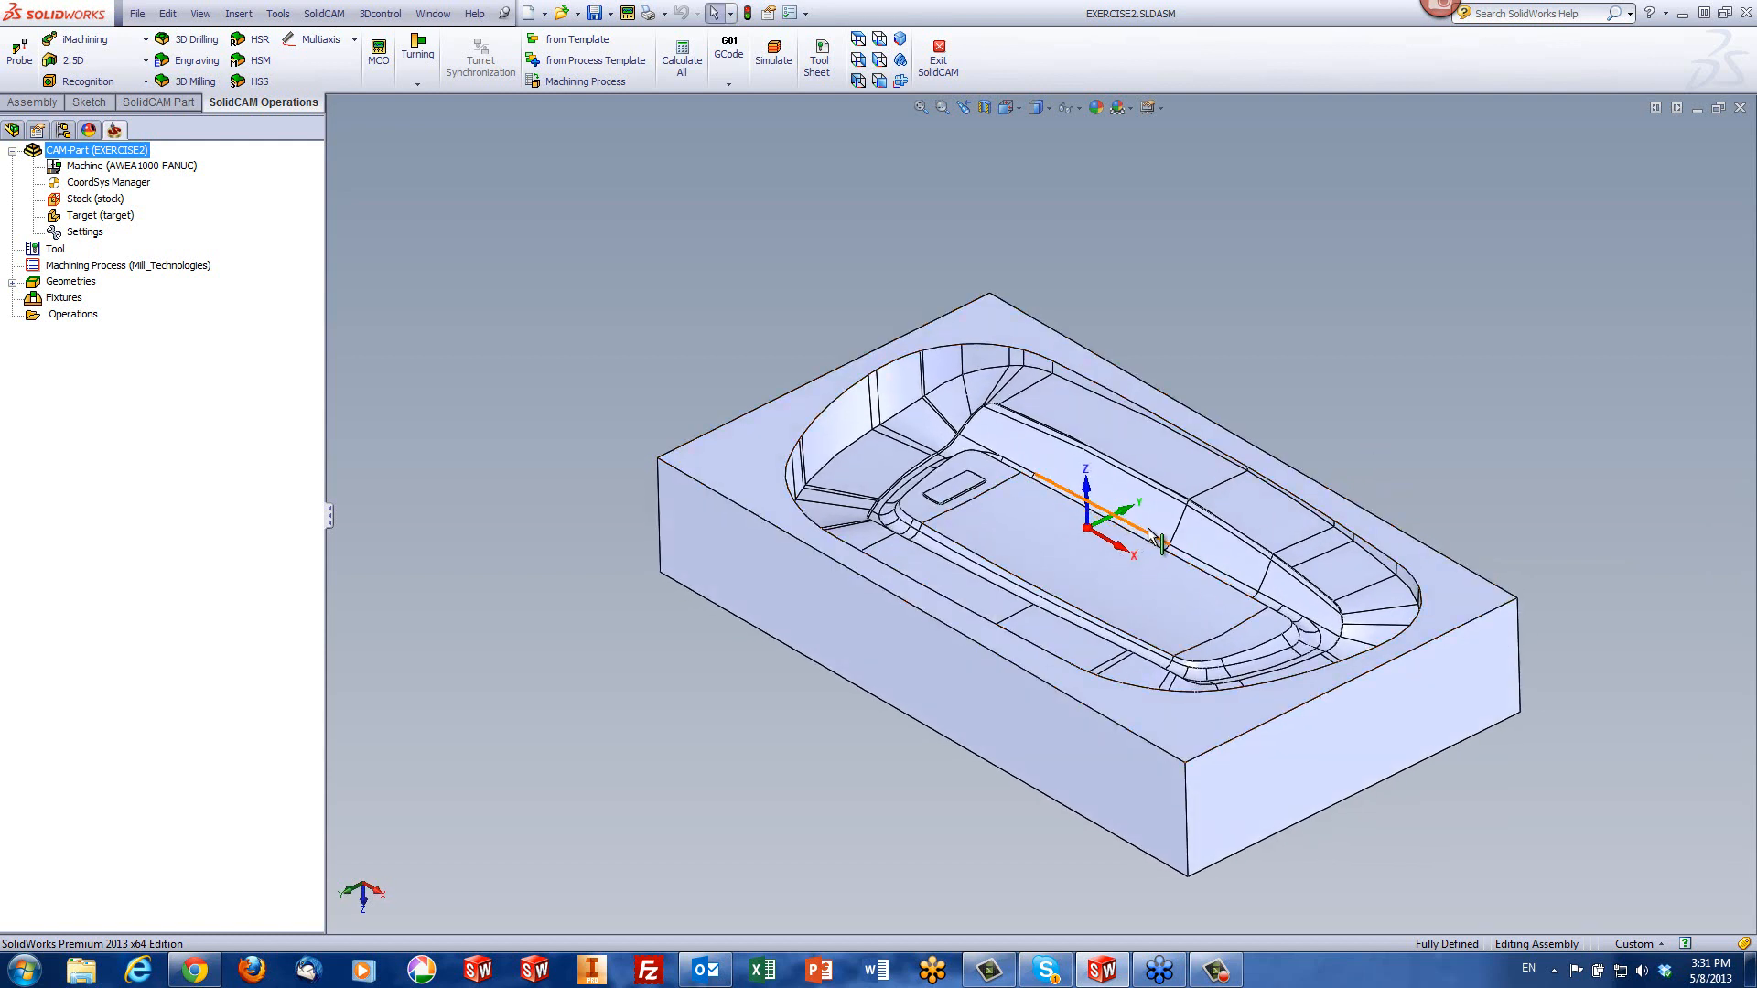
scroll(1151, 534, down, 3)
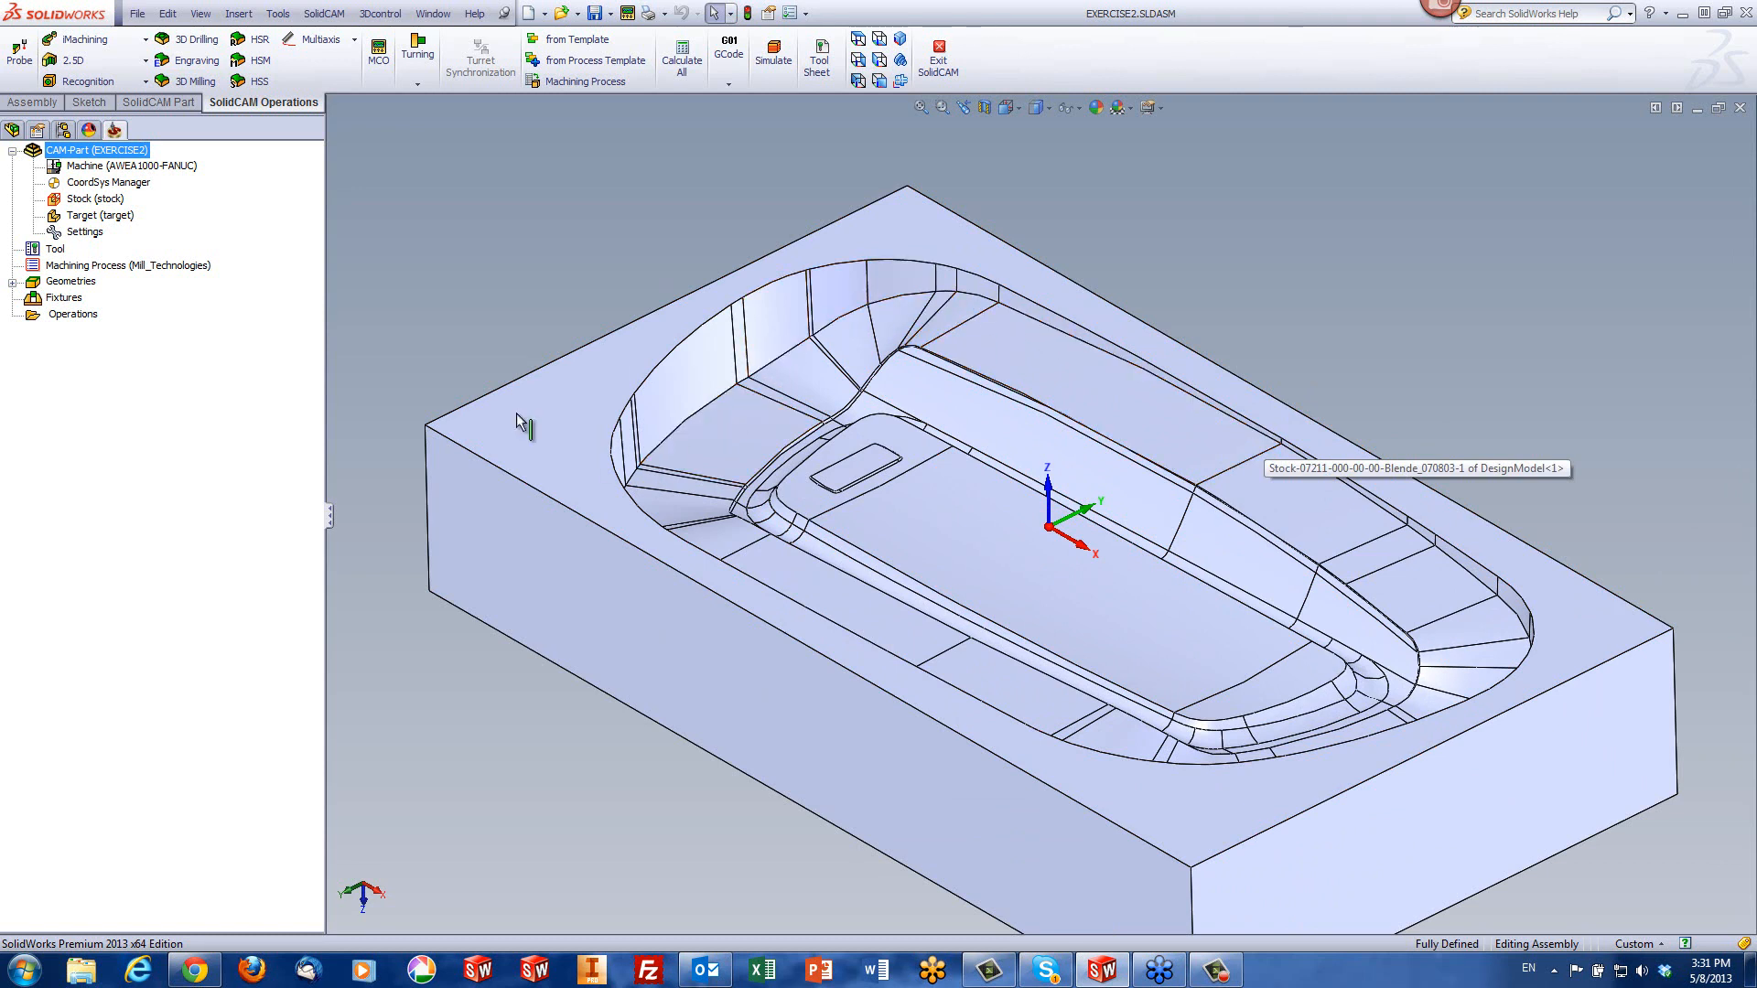
- Start an HSS Parallel to Curves operation, choose the geometry named faces as drive surface and show it on the model
click(262, 87)
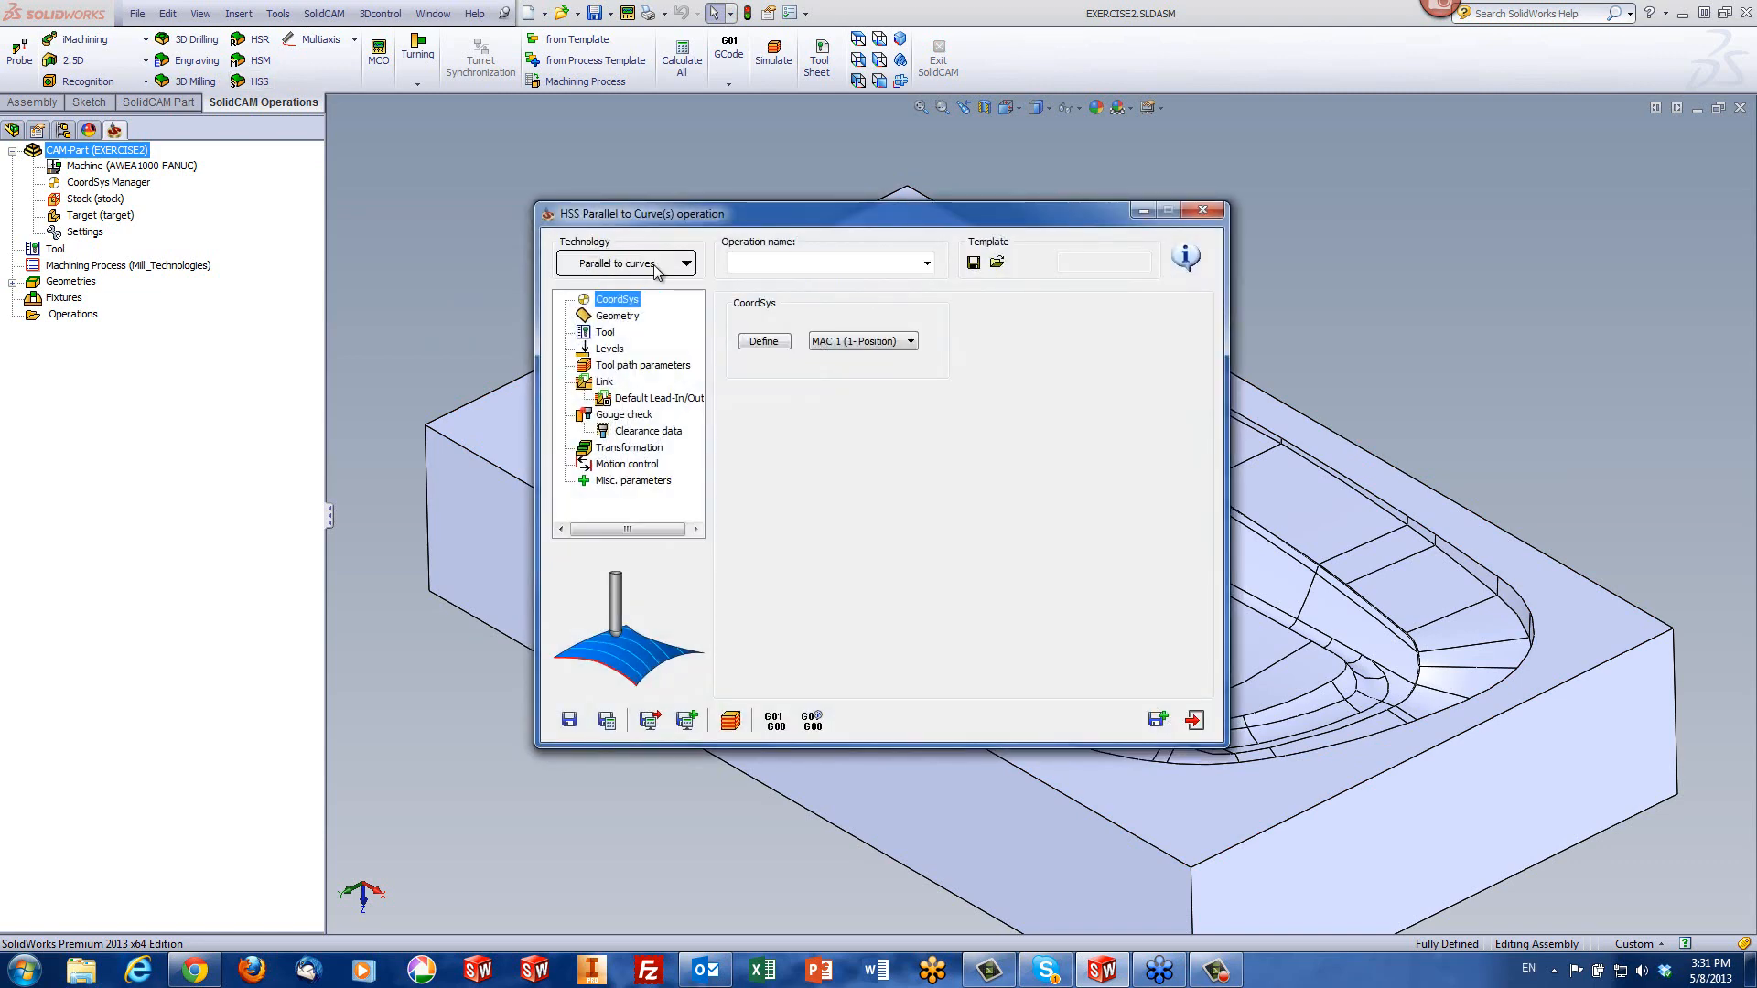
click(611, 317)
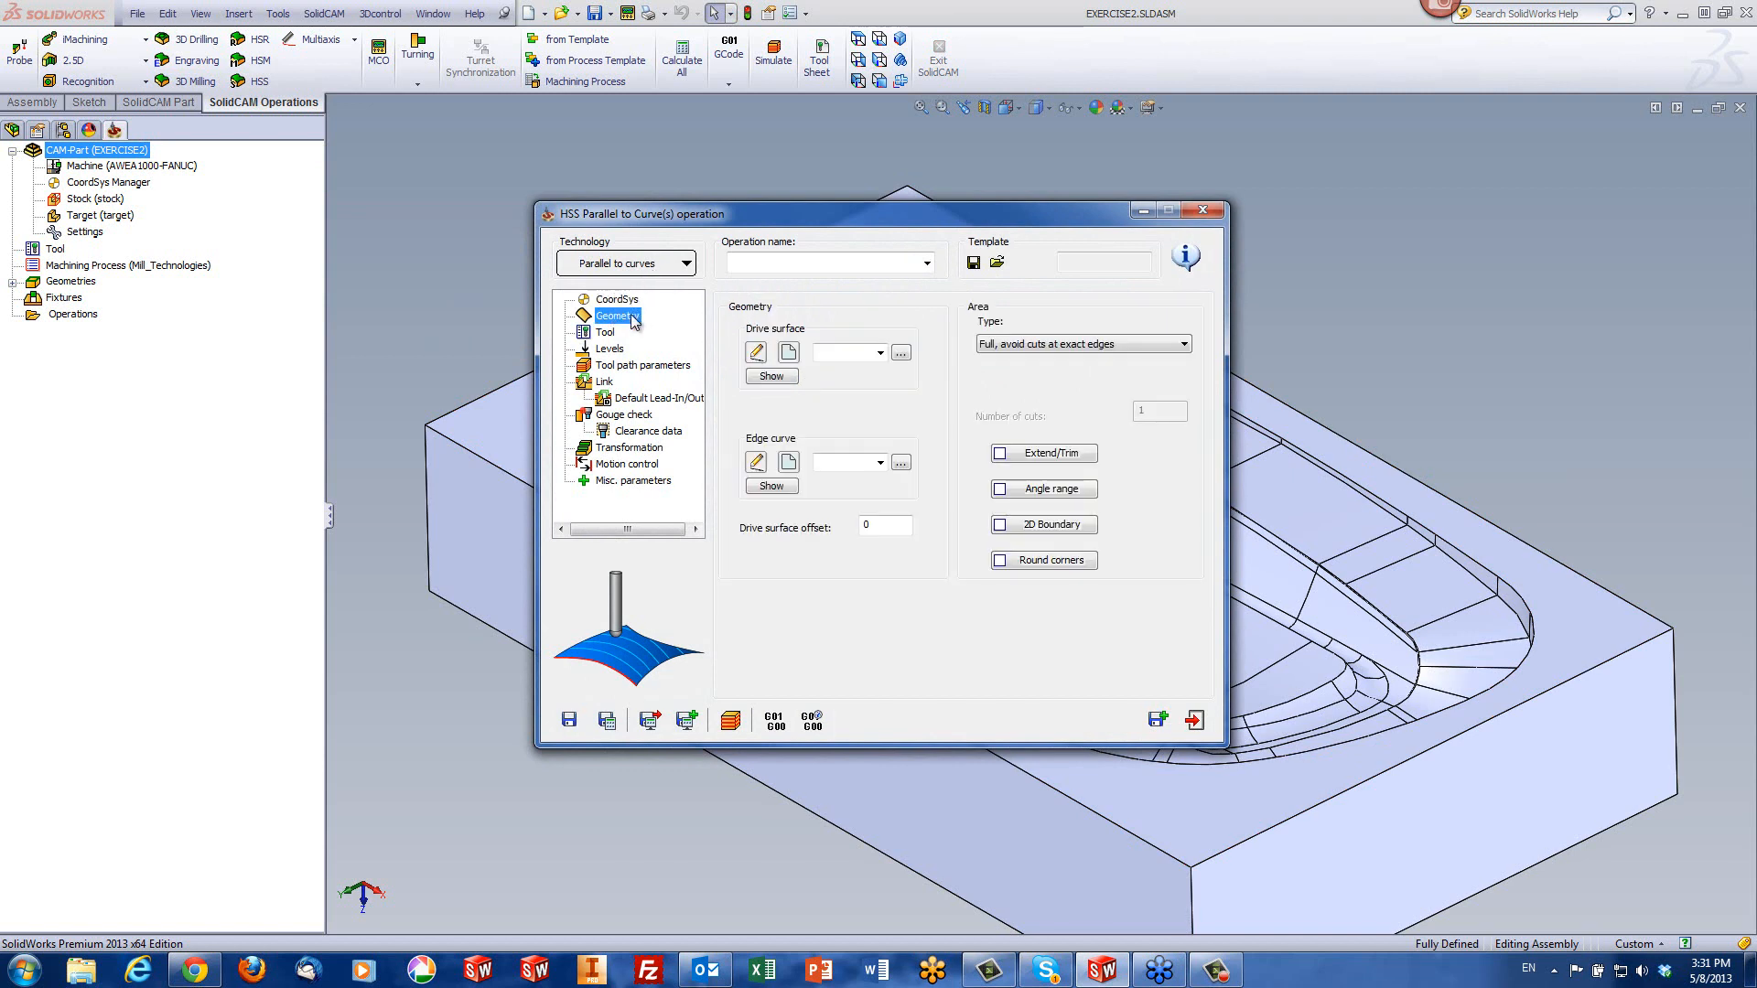
click(882, 355)
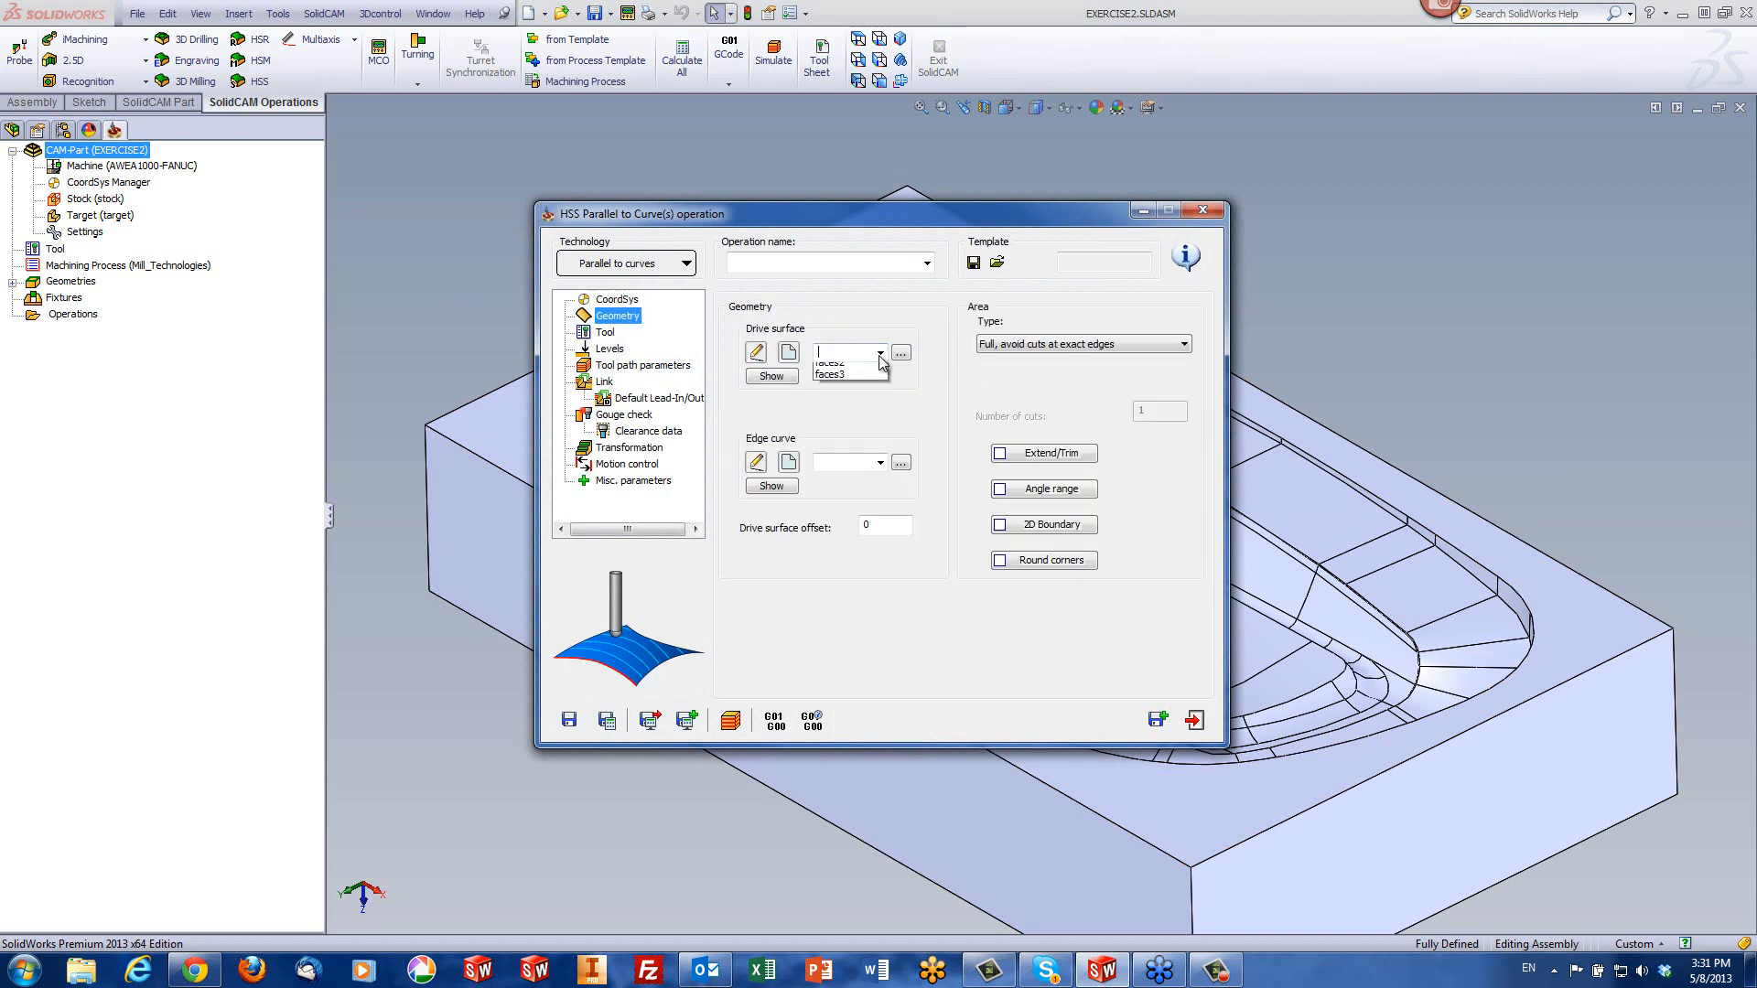
click(851, 377)
click(765, 378)
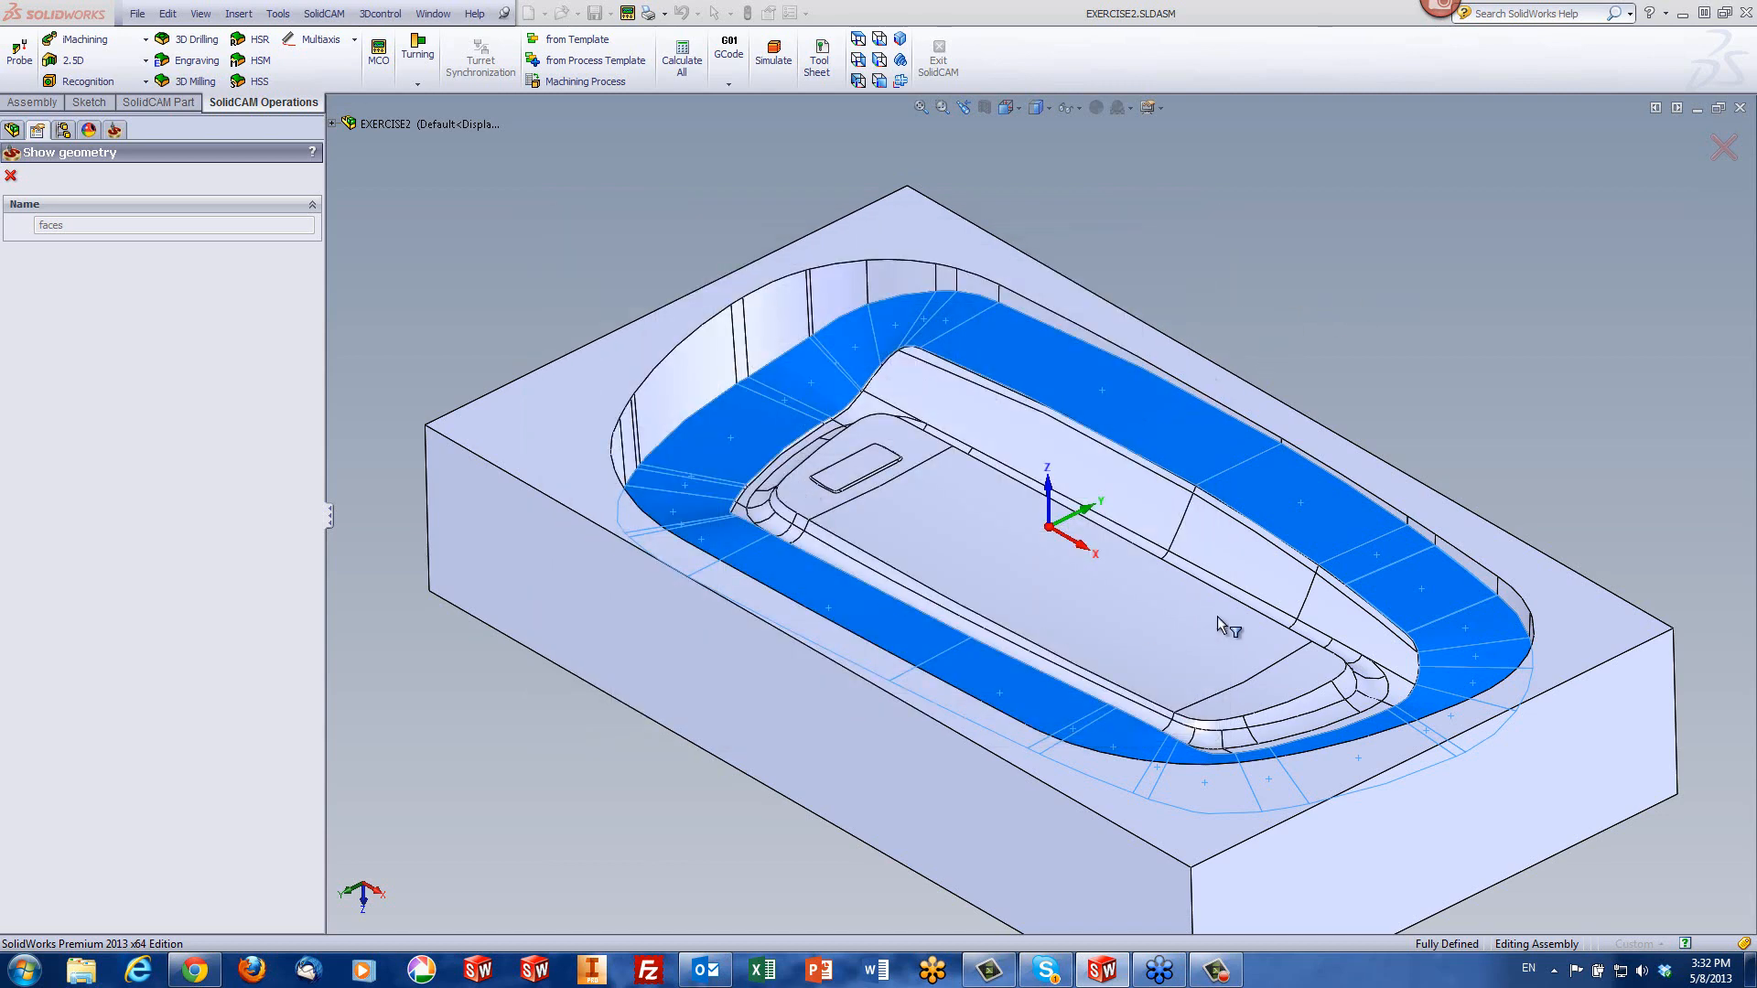
- Choose the geometry named contour as the edge curve, show it on the model and close the geometry display
click(10, 175)
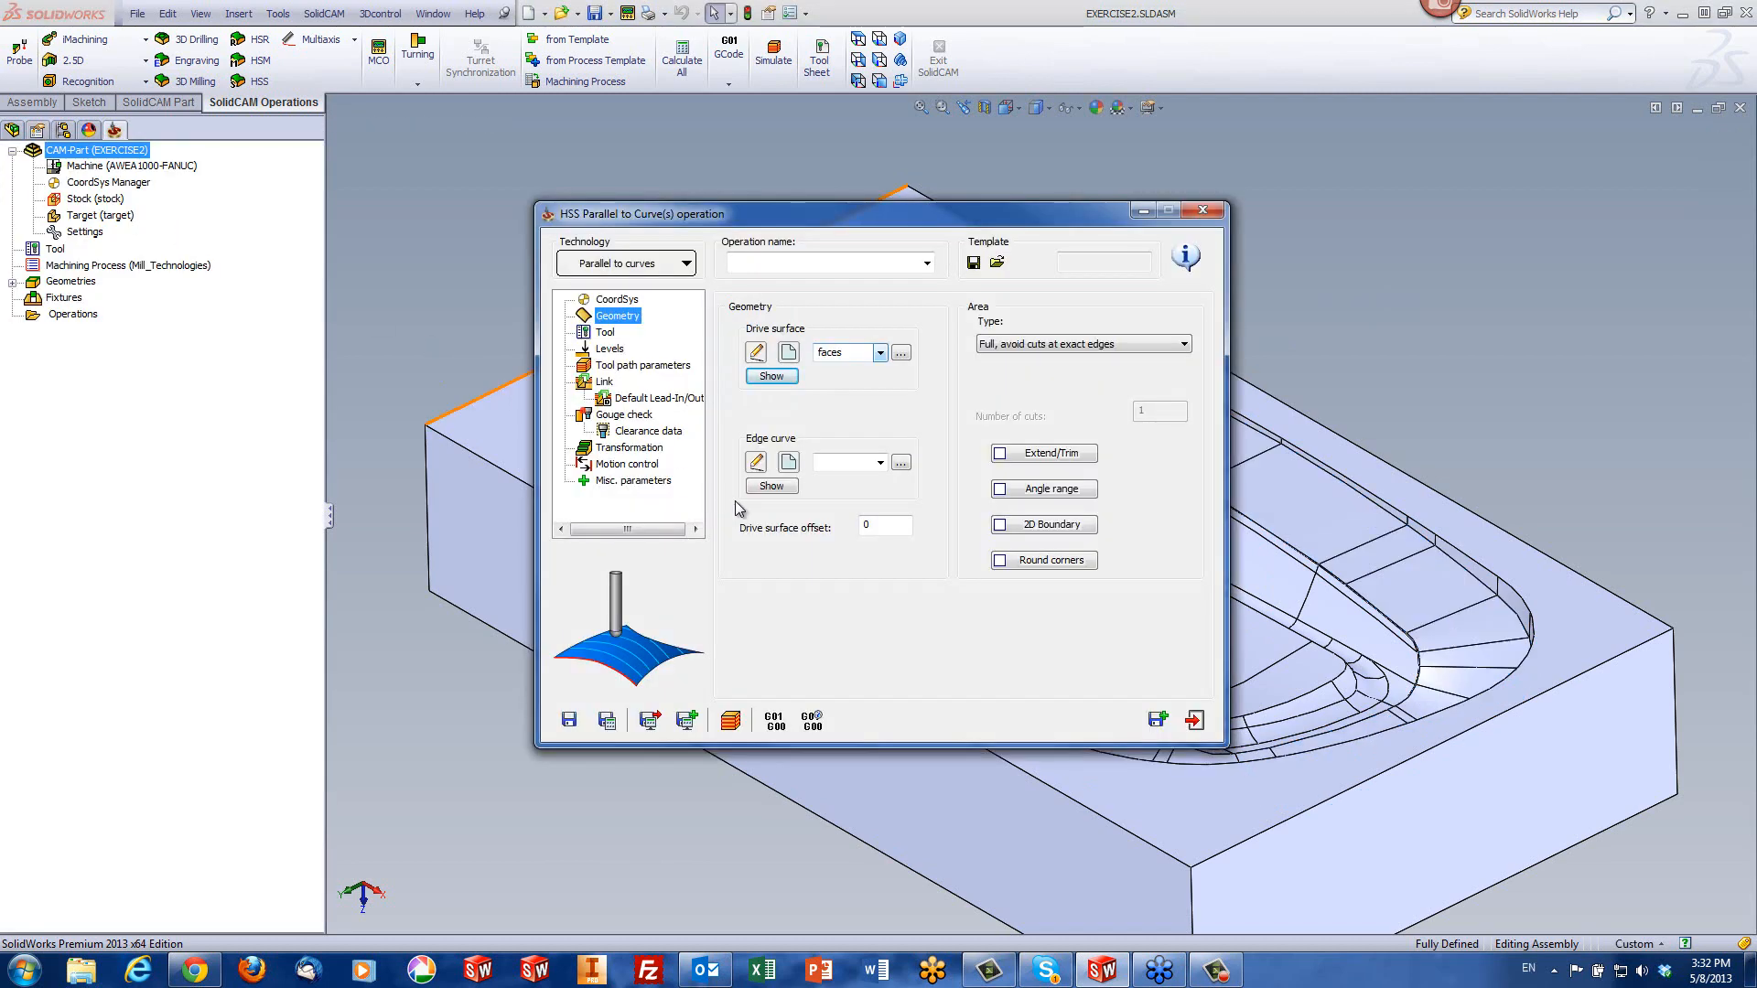
click(880, 463)
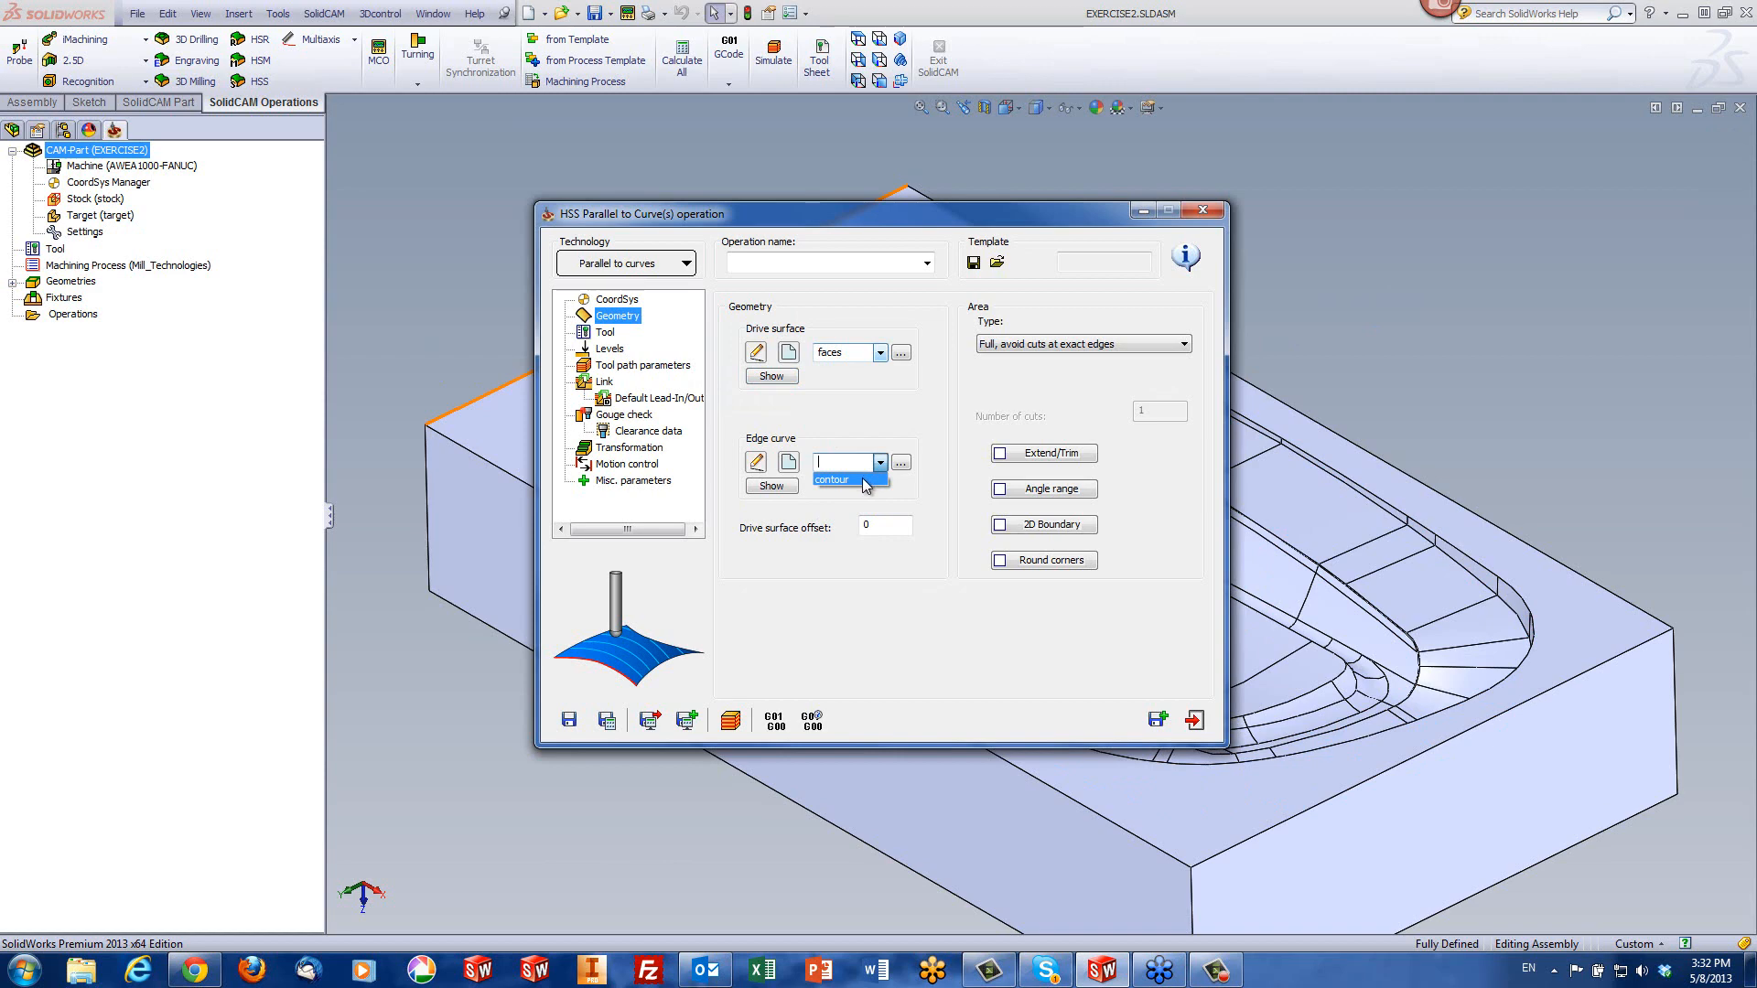
click(844, 479)
click(771, 486)
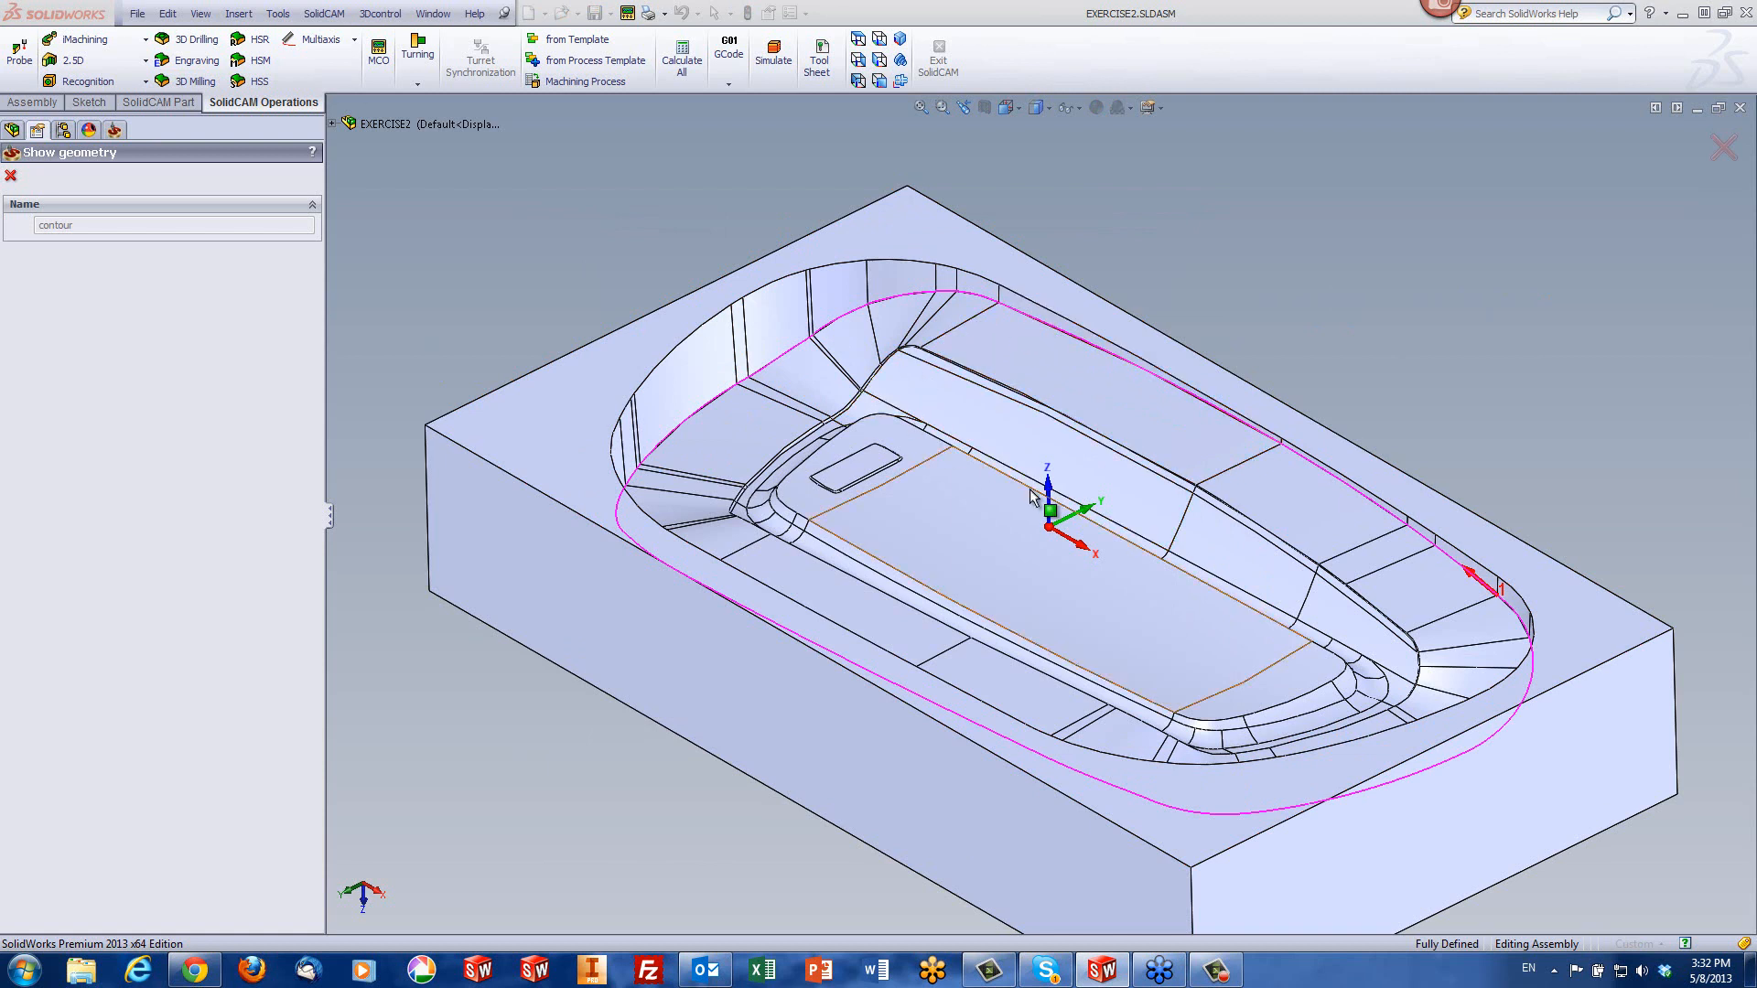
click(11, 178)
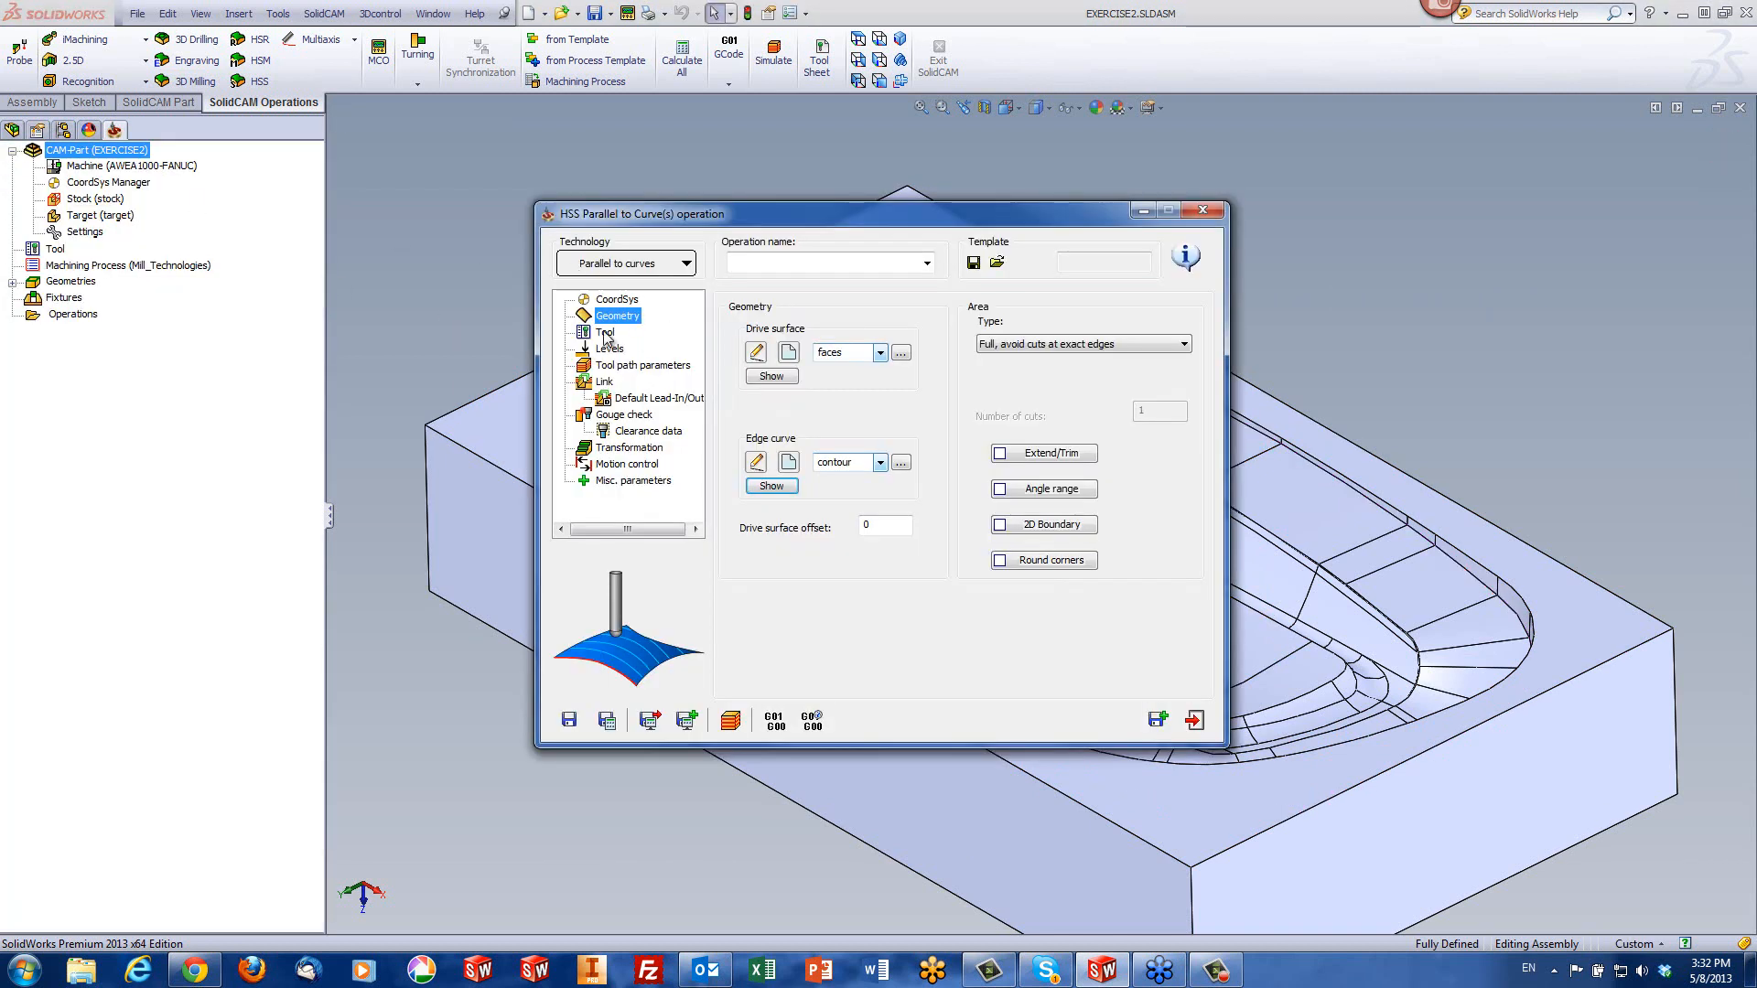
- Assign the existing 6 mm ball nose mill, tool number 1, to the parallel to curves operation
click(605, 334)
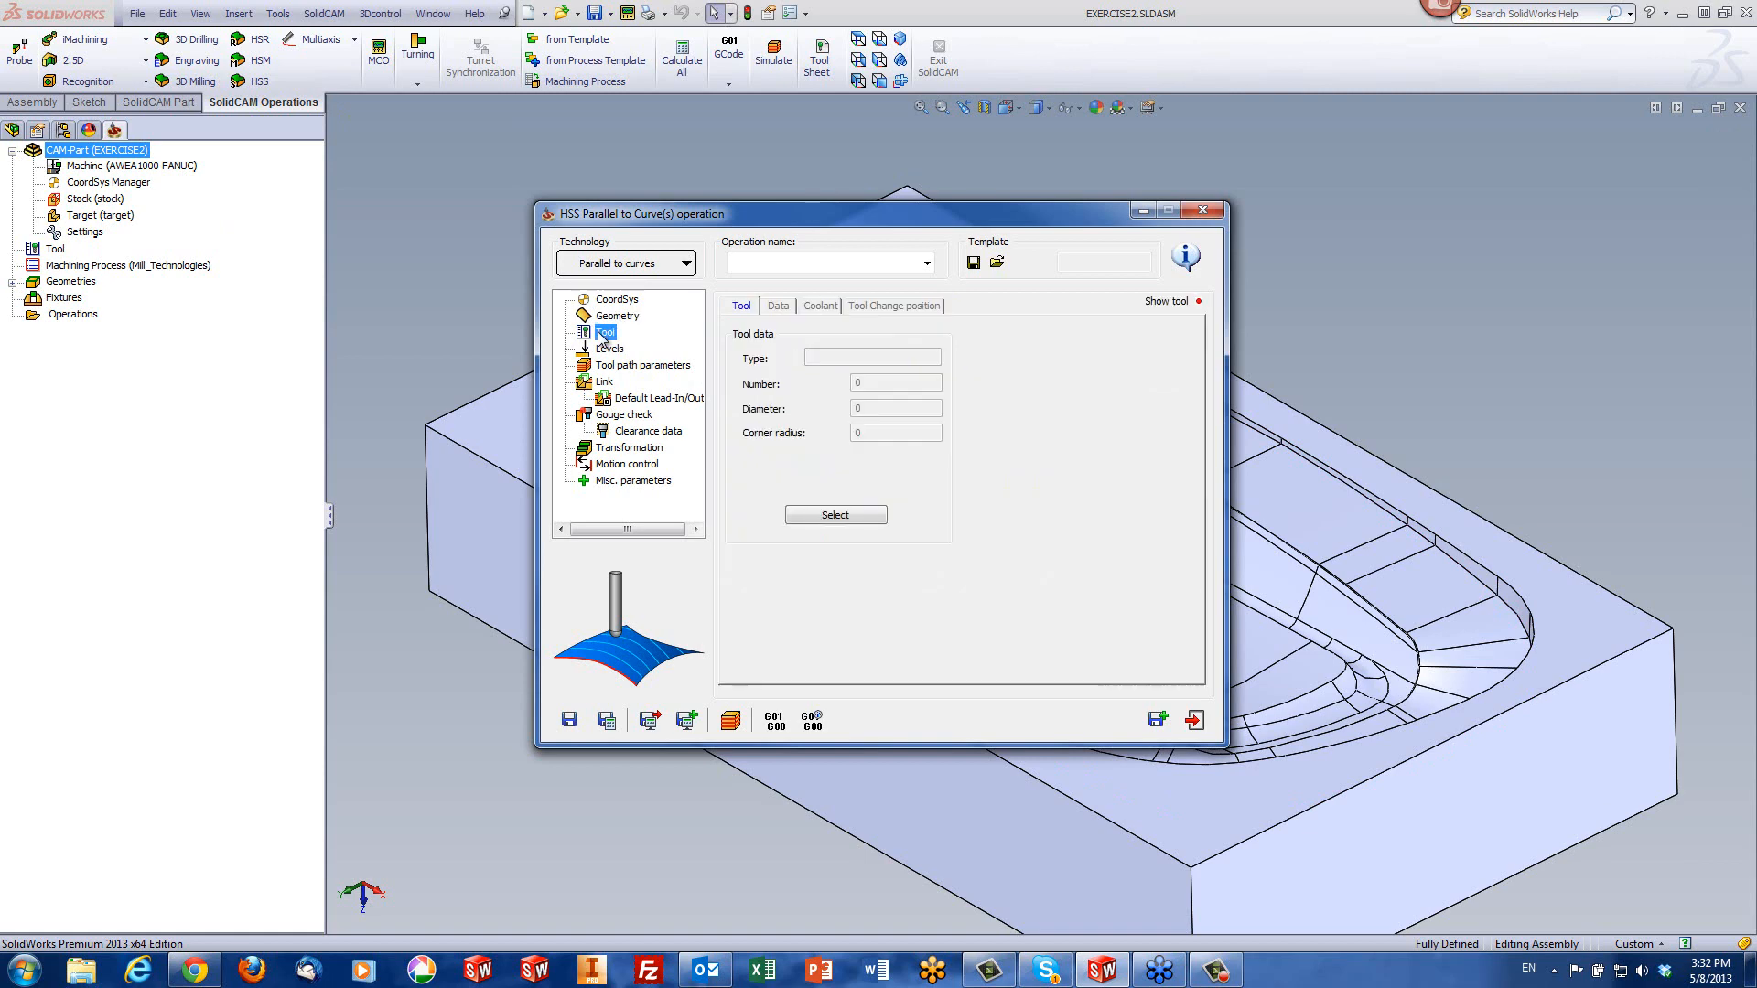
click(805, 515)
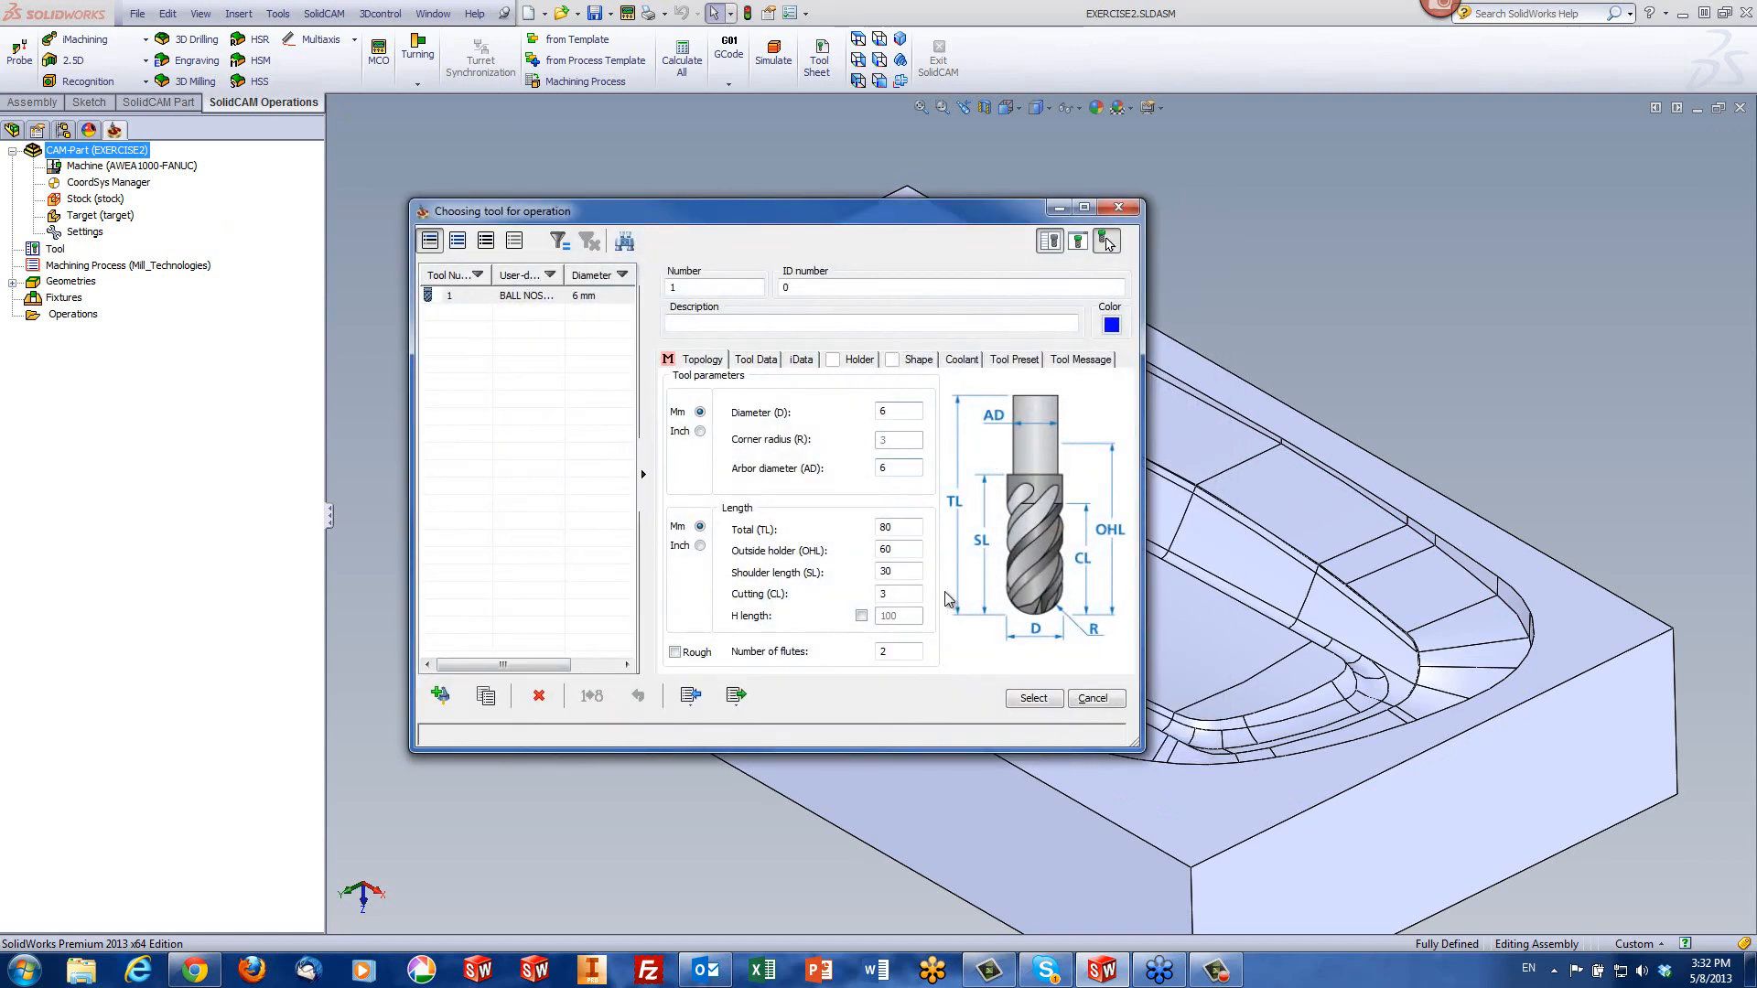
click(1026, 700)
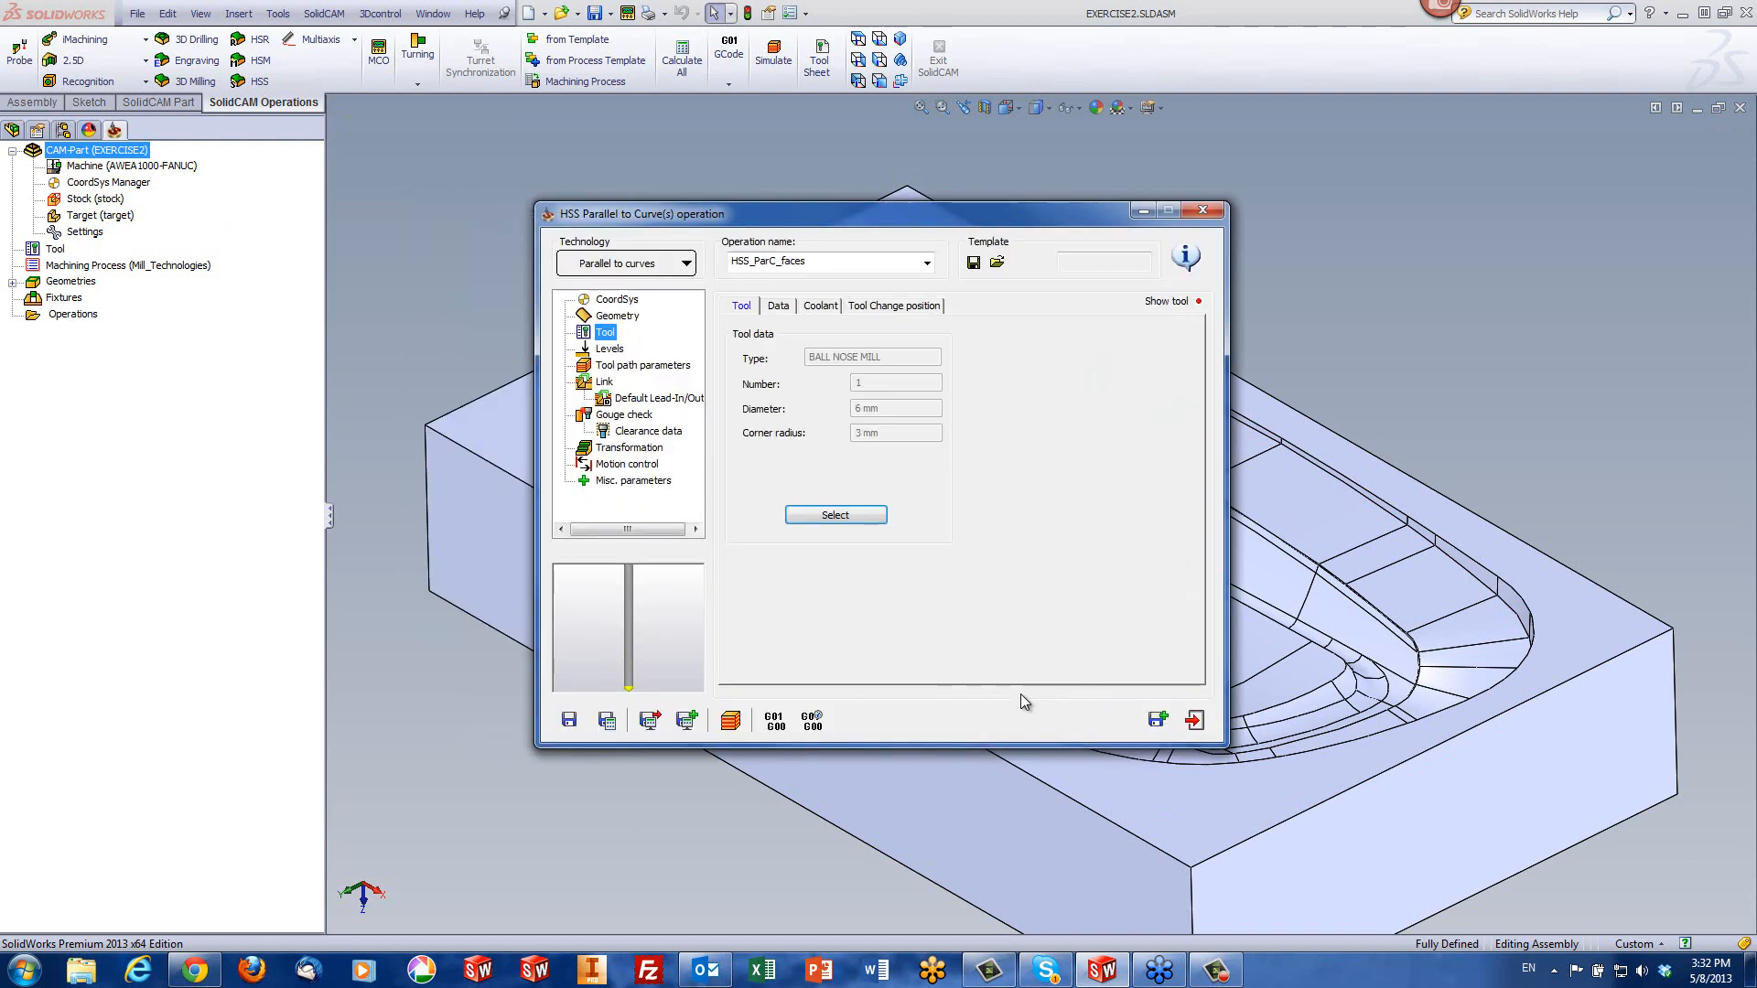
- Set the cutting method to Spiral in the tool path sorting parameters
click(609, 349)
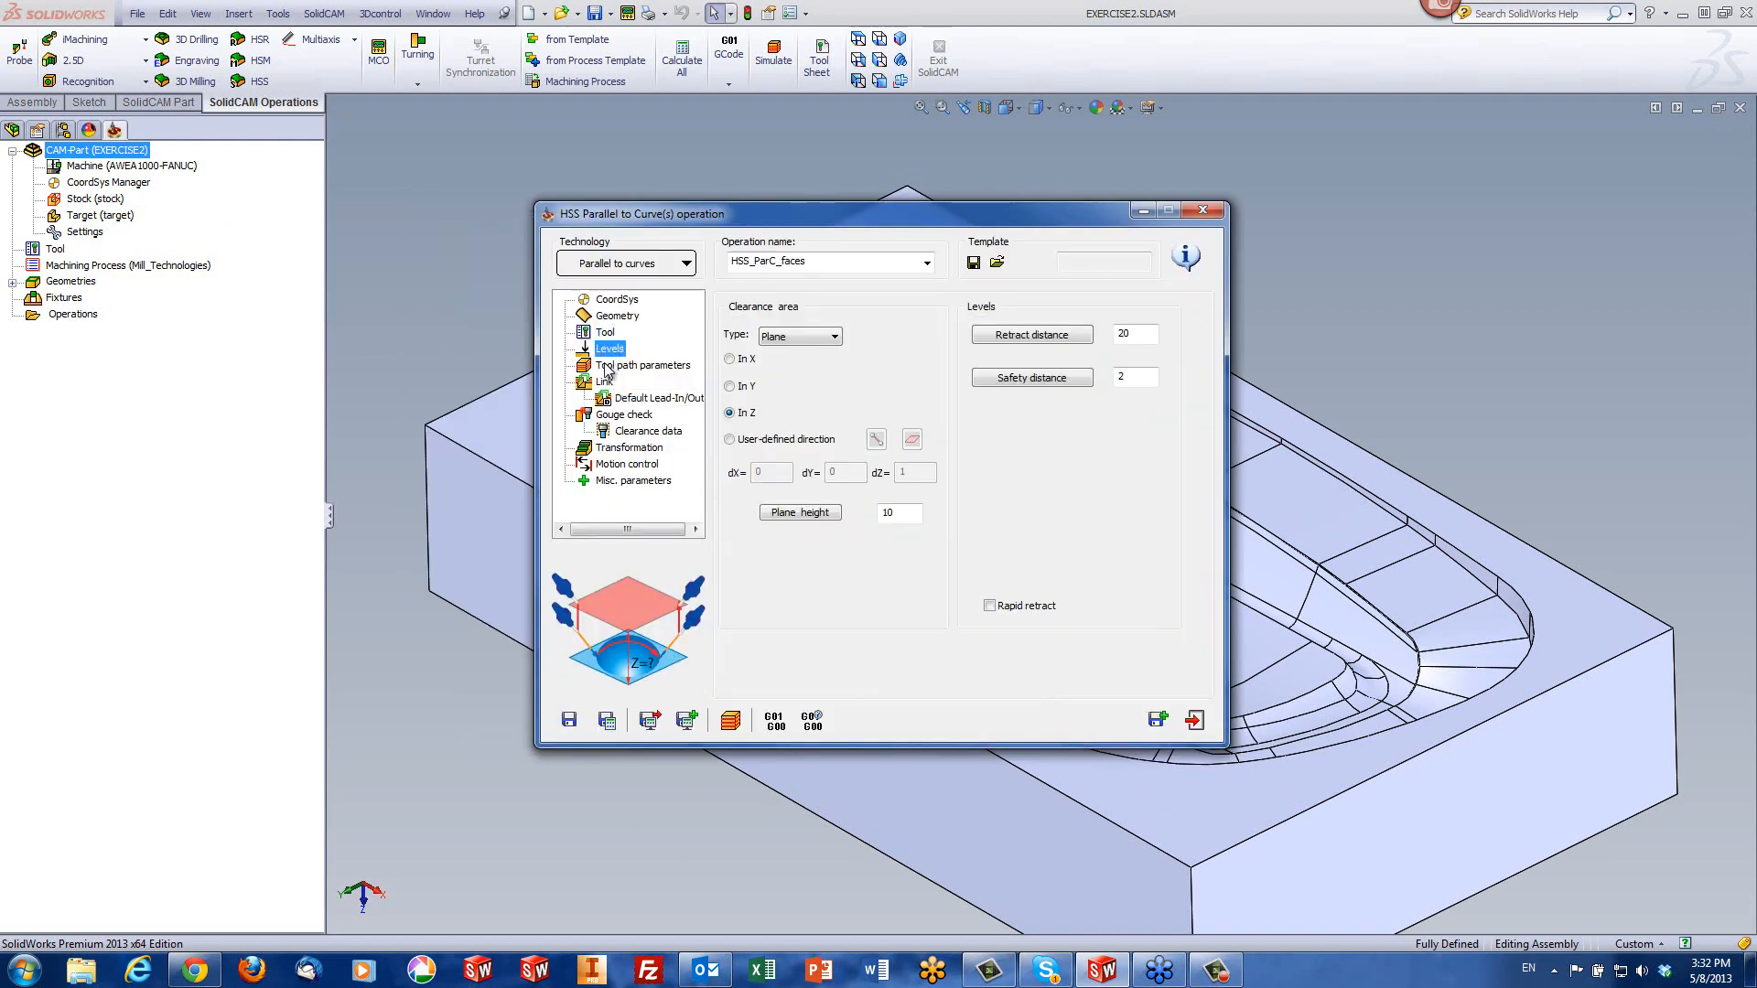
click(605, 367)
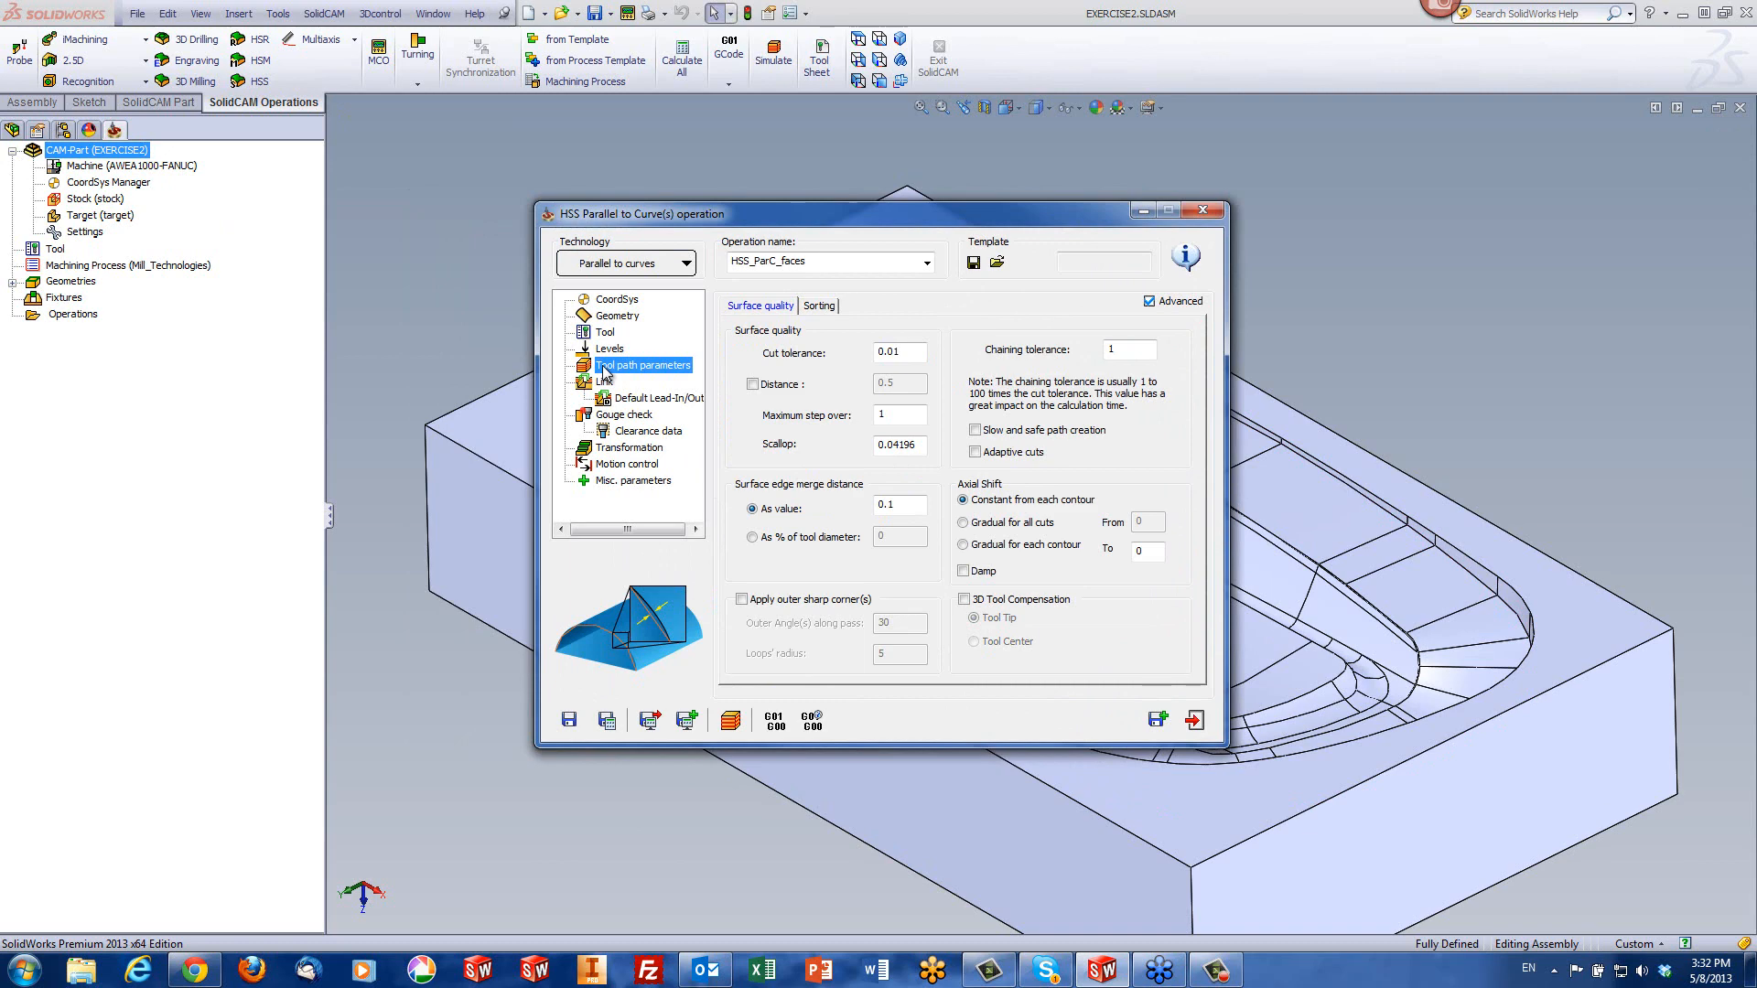
click(821, 307)
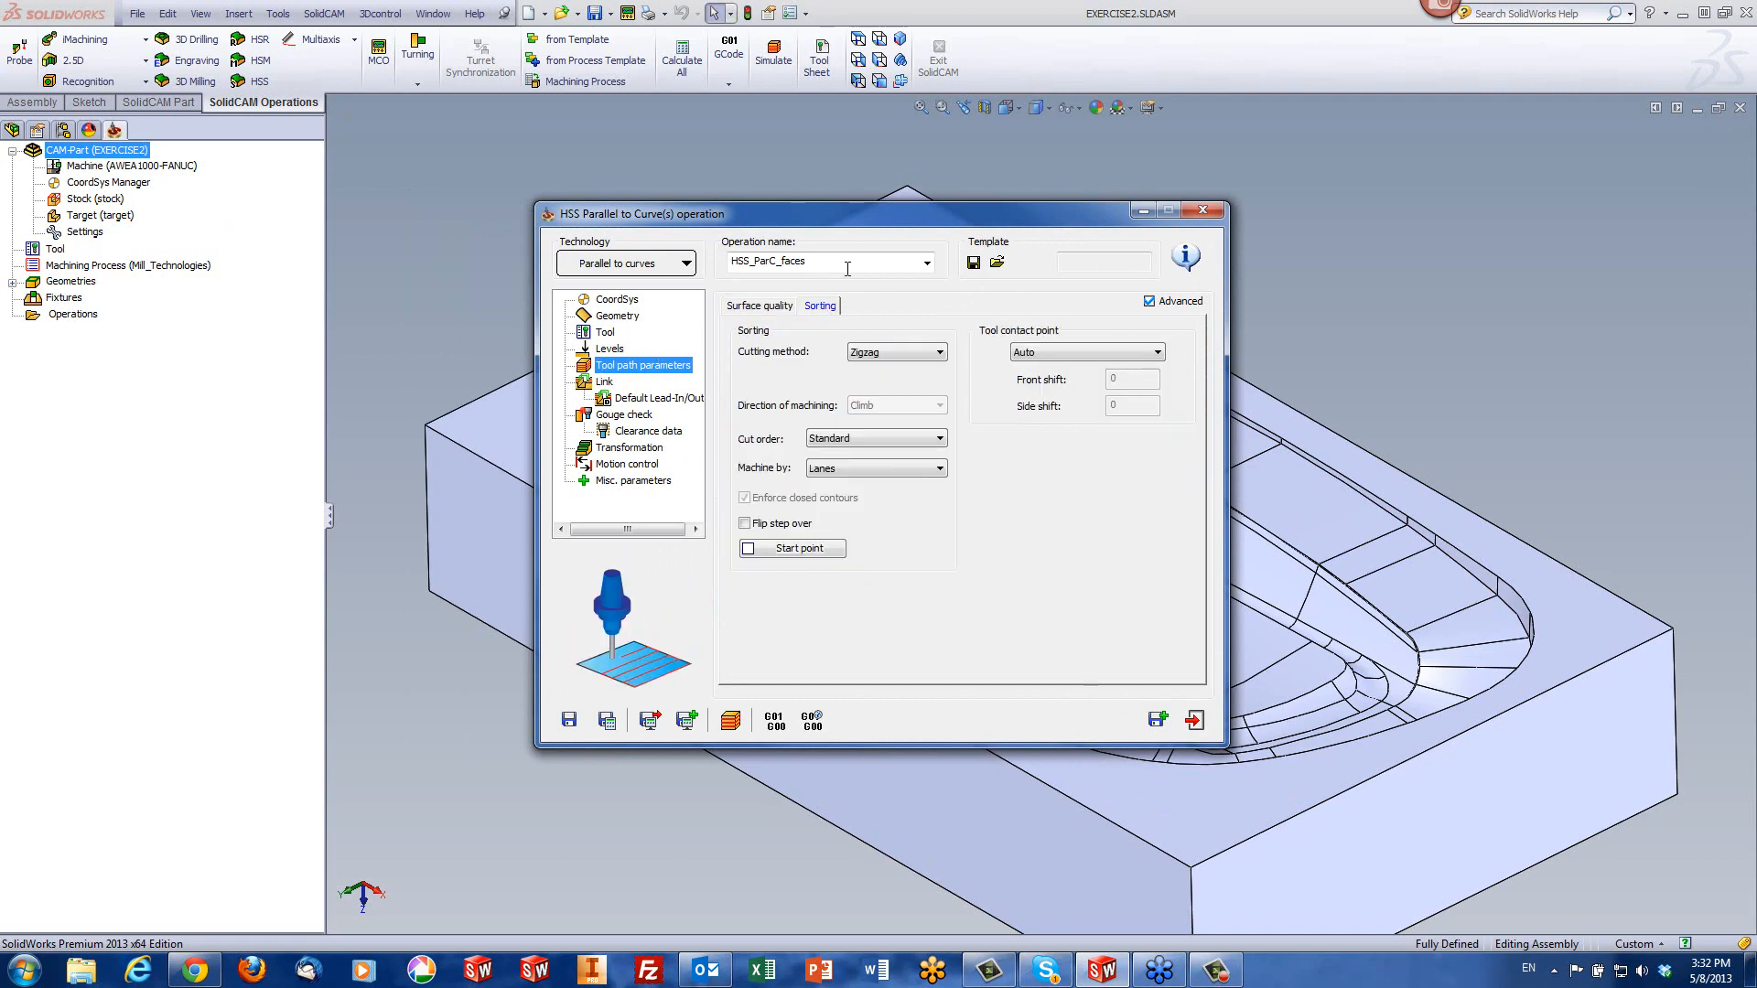
drag(861, 217, 250, 86)
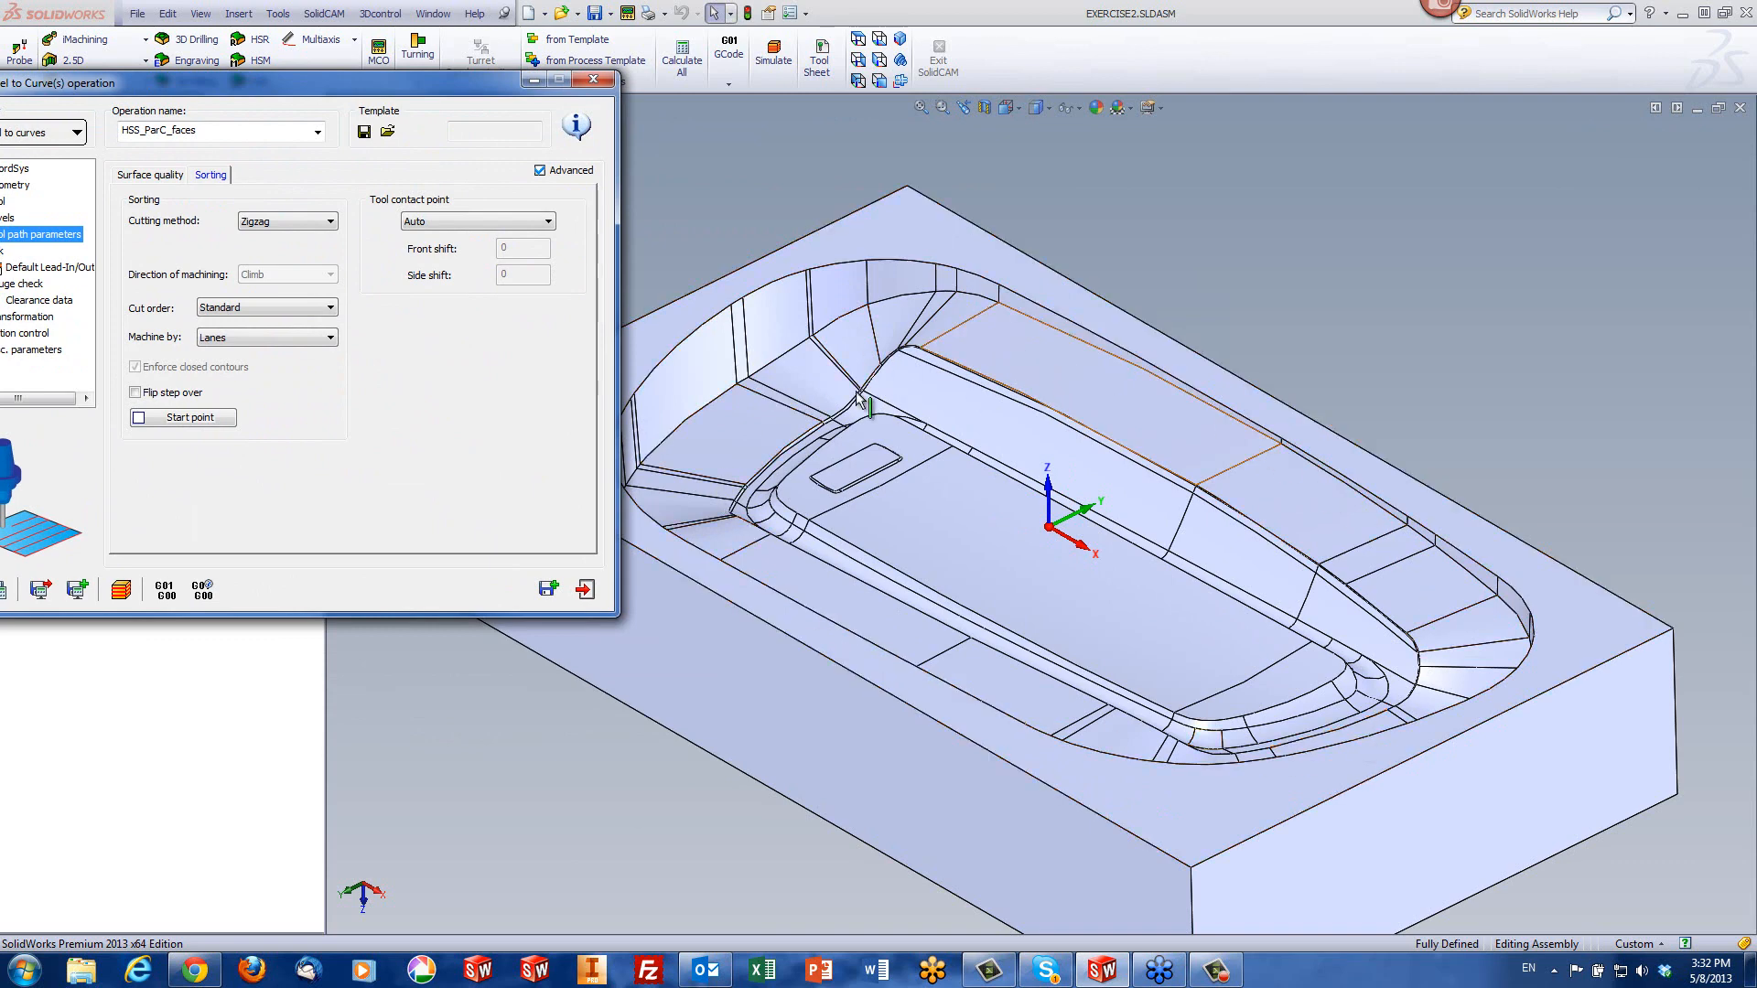
drag(386, 87, 712, 121)
click(592, 256)
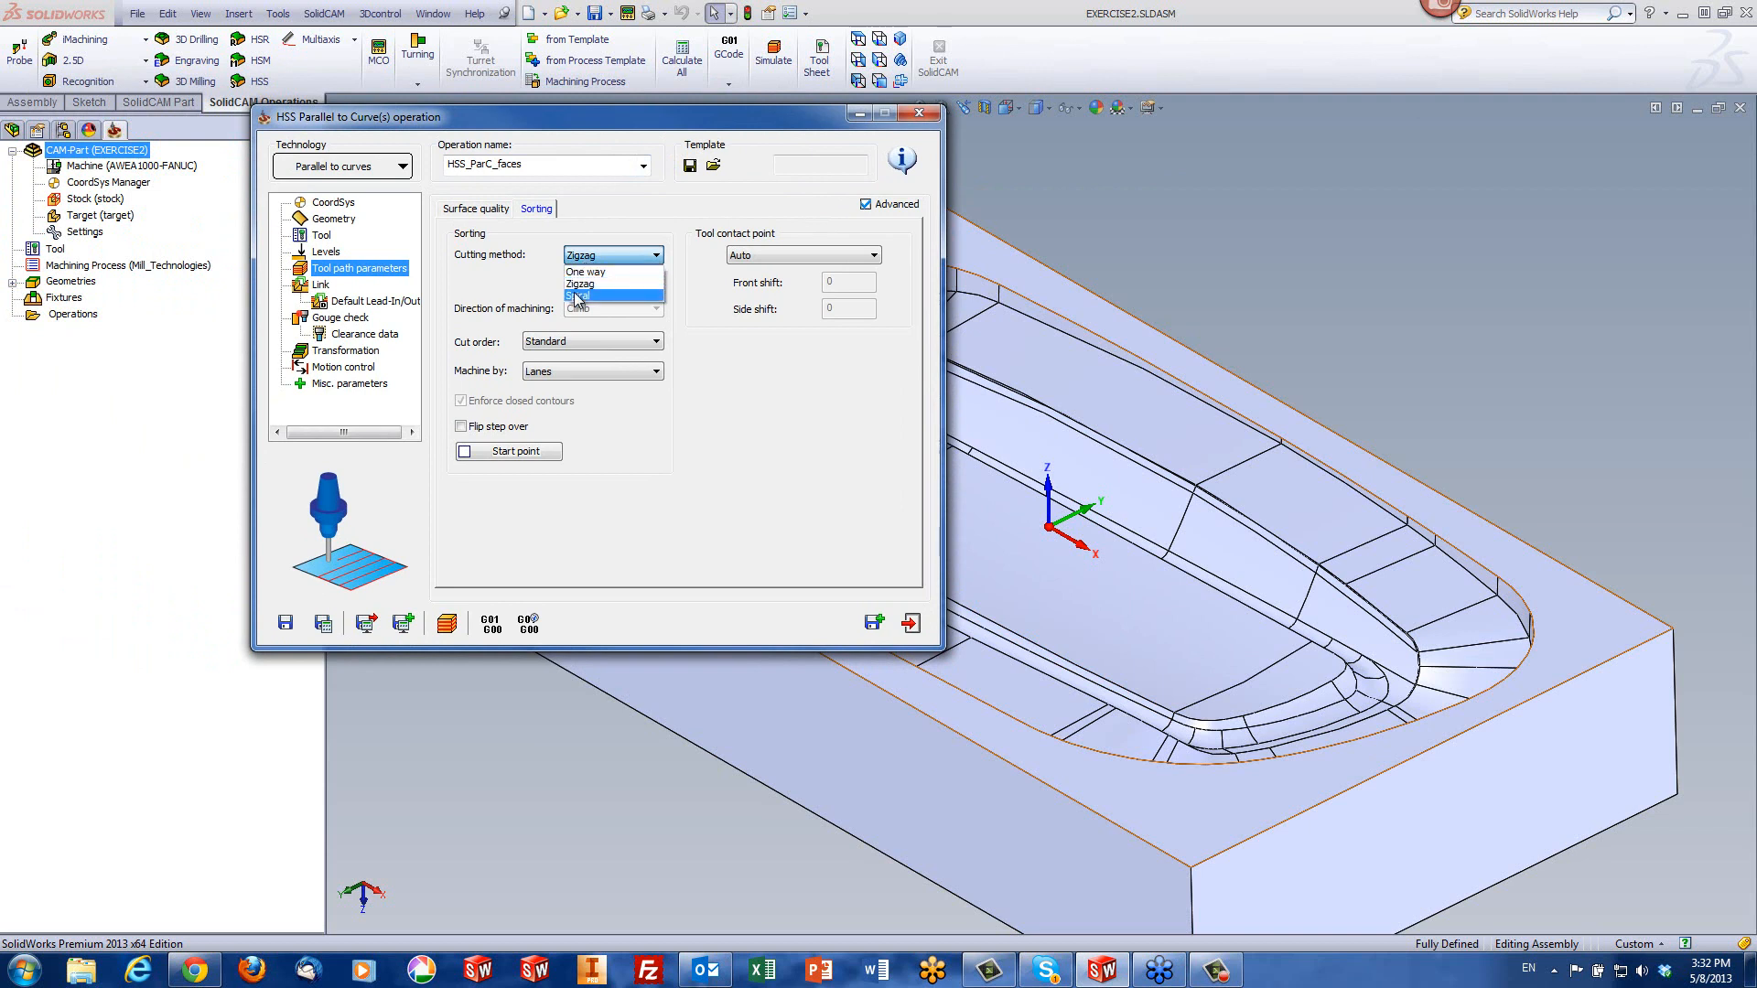
click(577, 296)
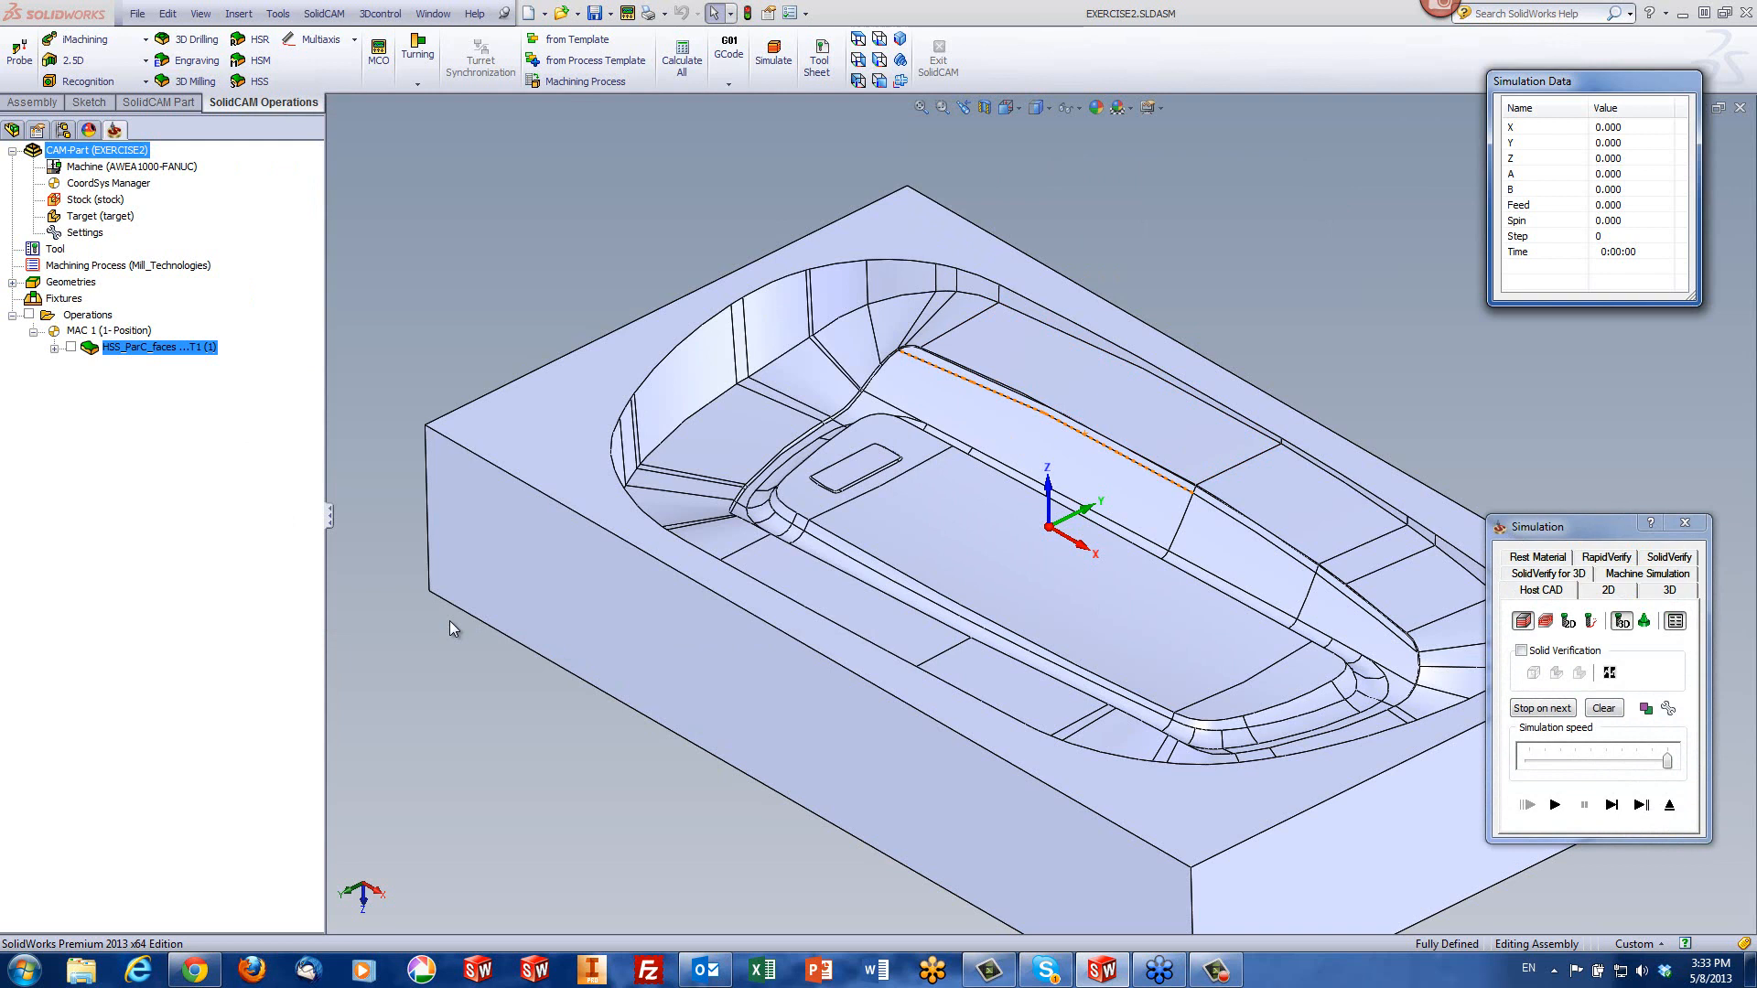
- Simulate the spiral tool path at a reduced speed, examine the cuts beside the upright cavity walls, and exit the simulation
click(1554, 804)
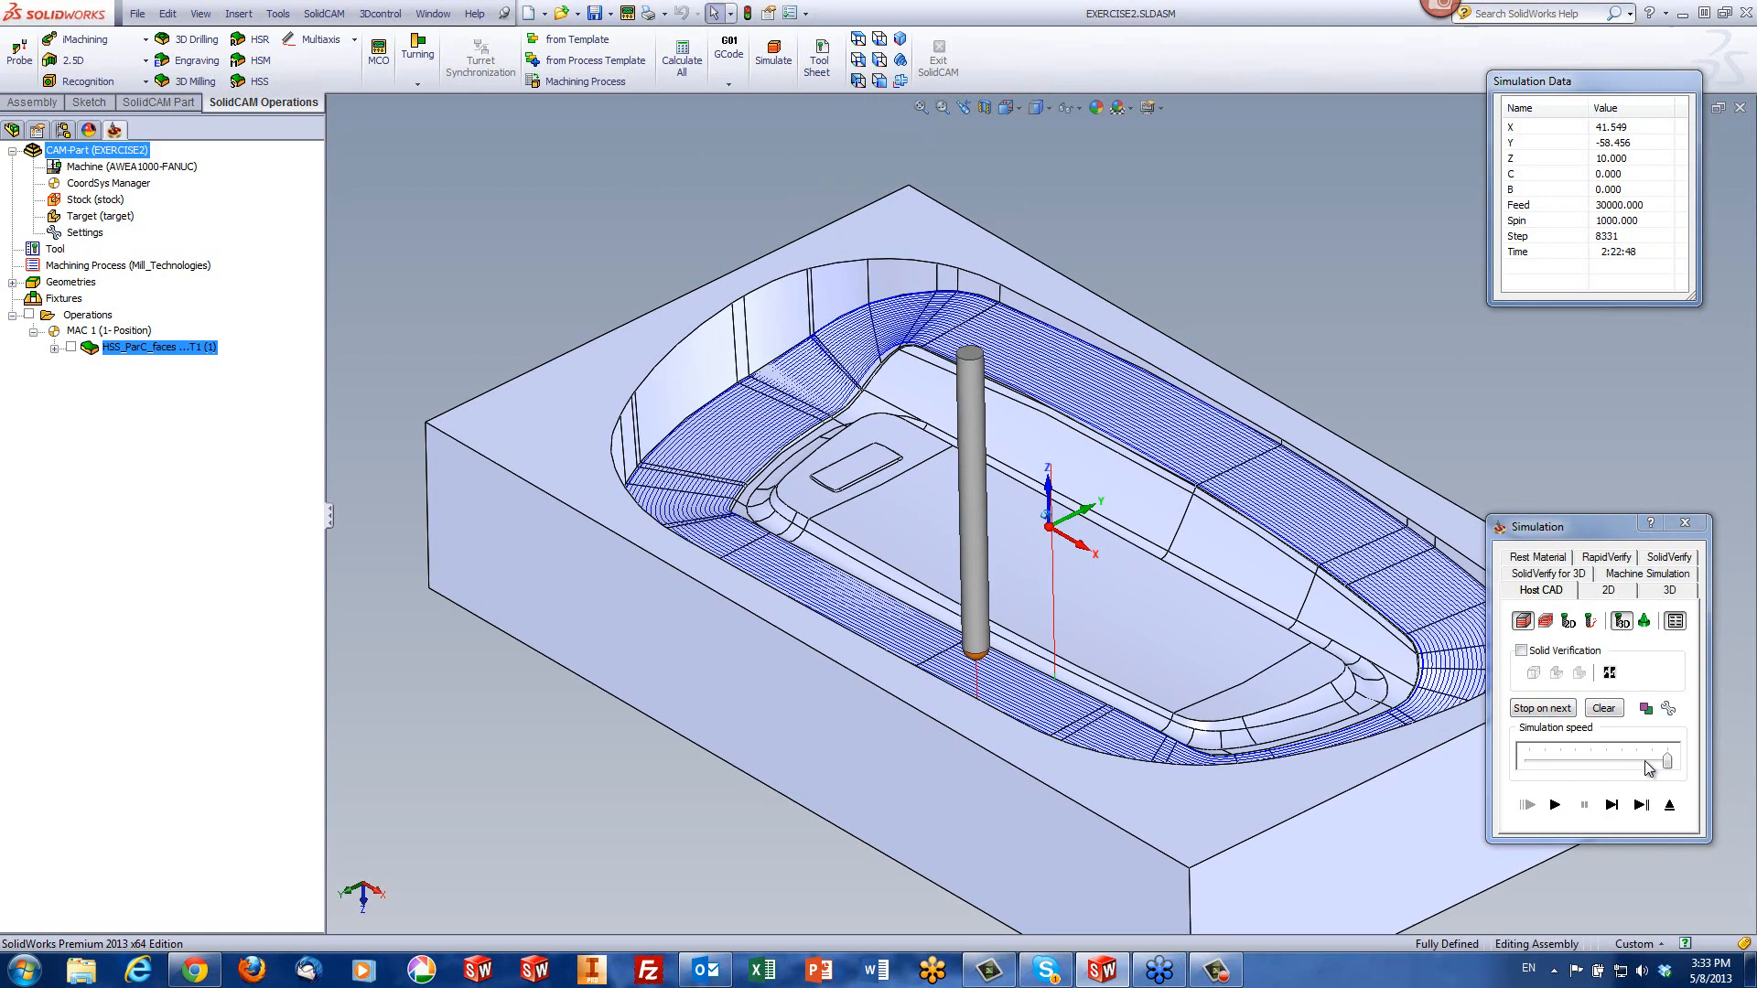
drag(1665, 760, 1636, 761)
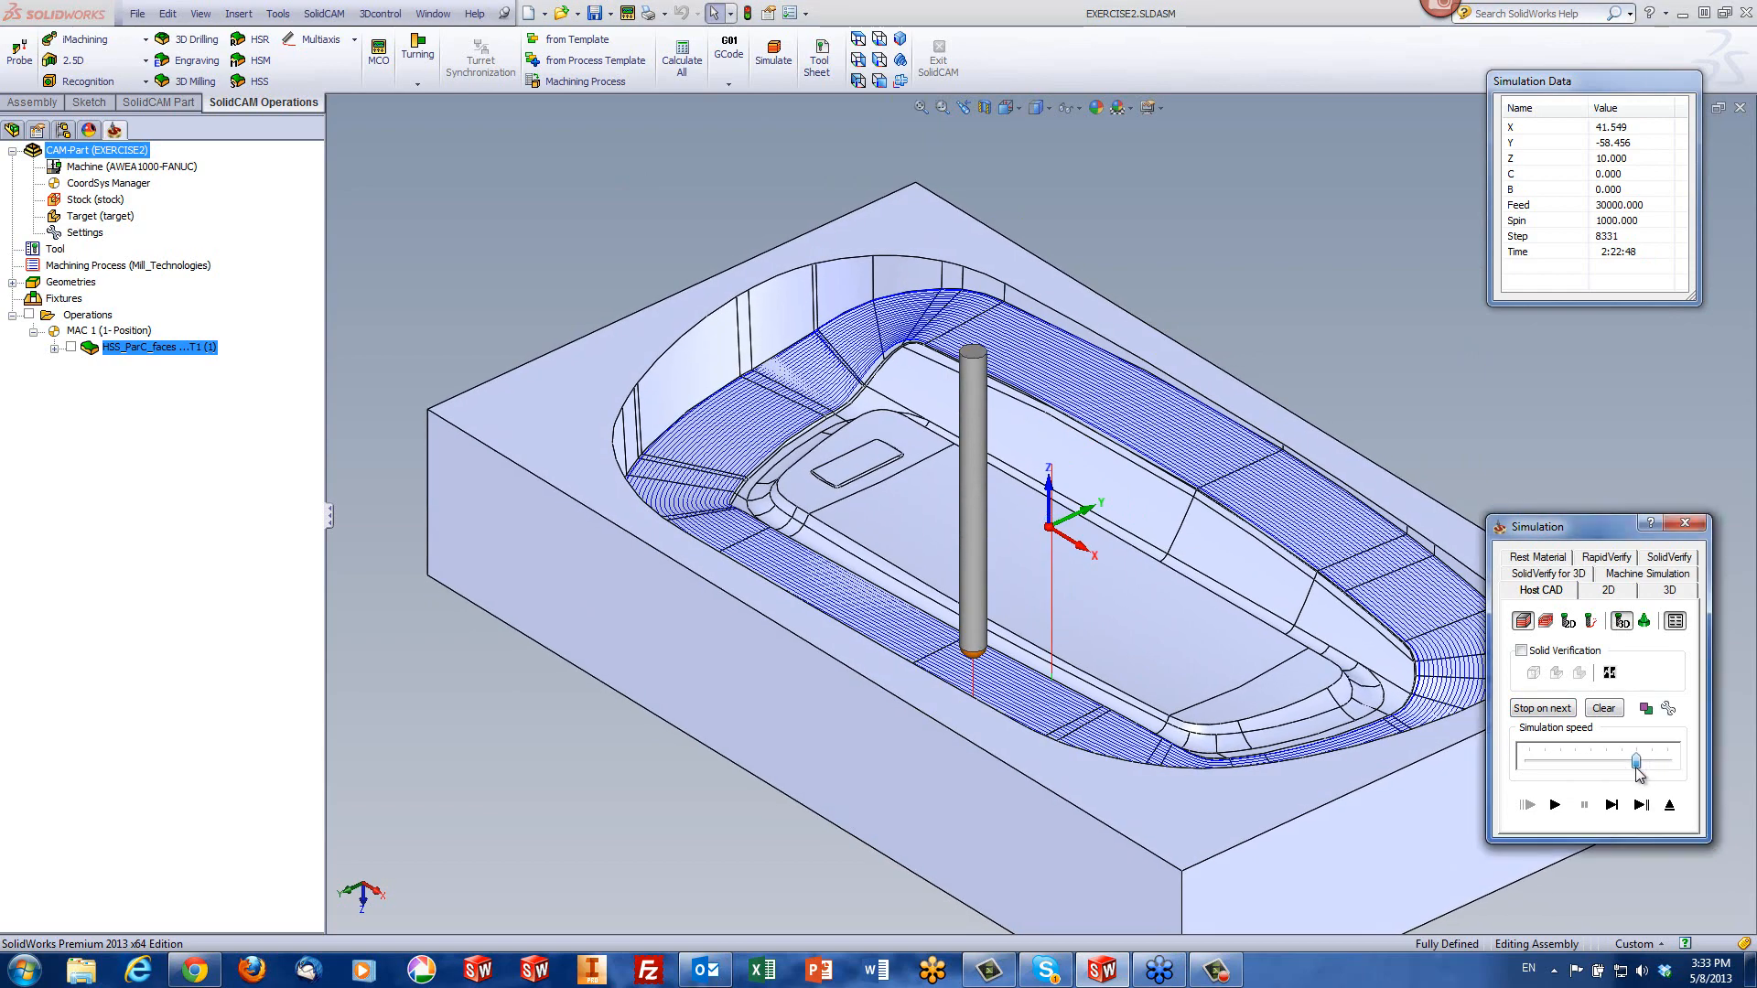
click(1555, 805)
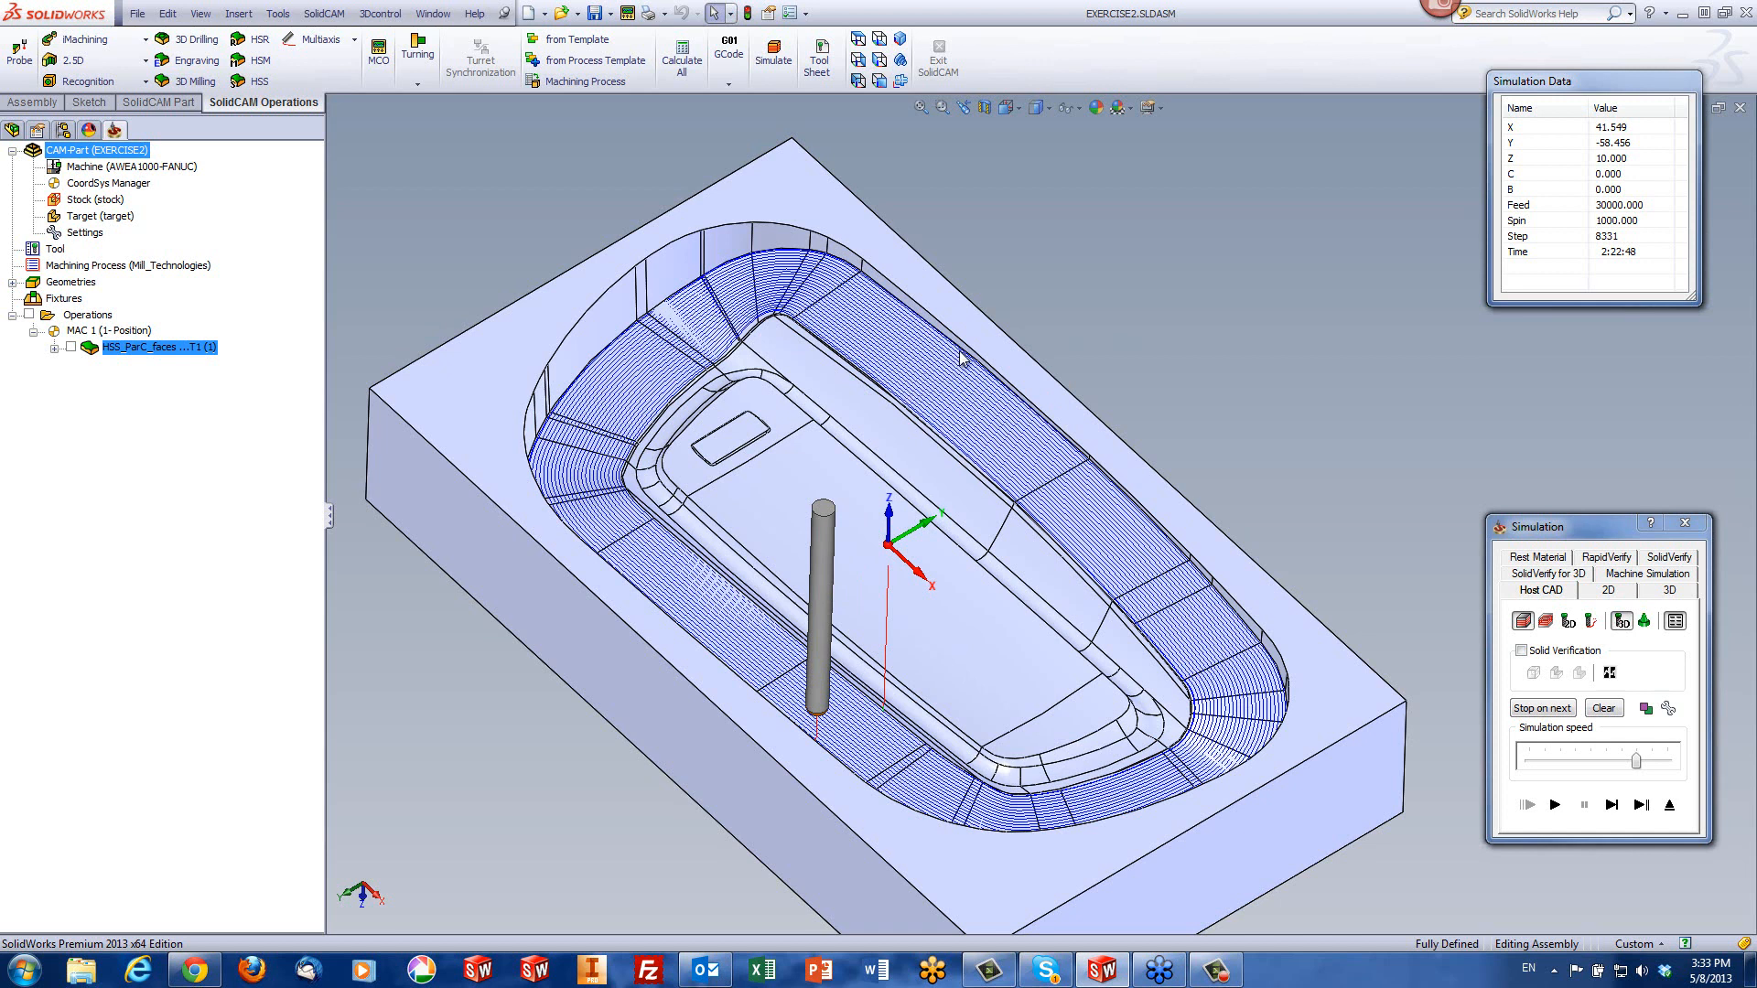
scroll(927, 363, down, 3)
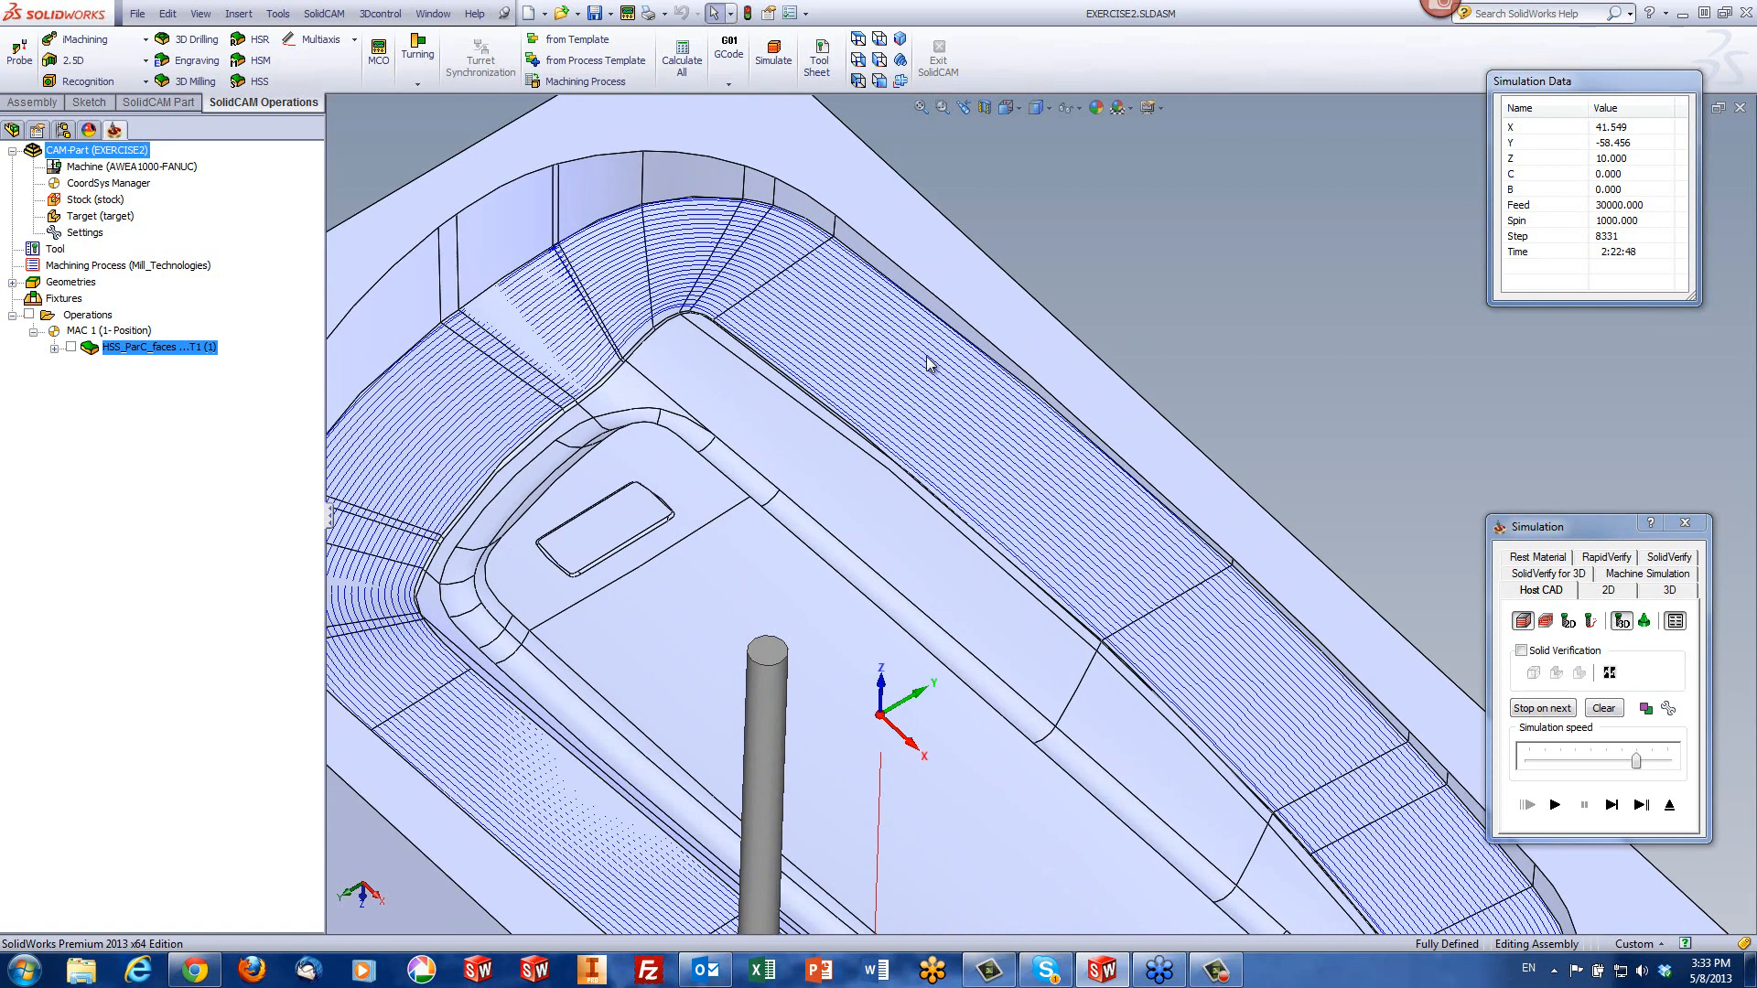
click(615, 197)
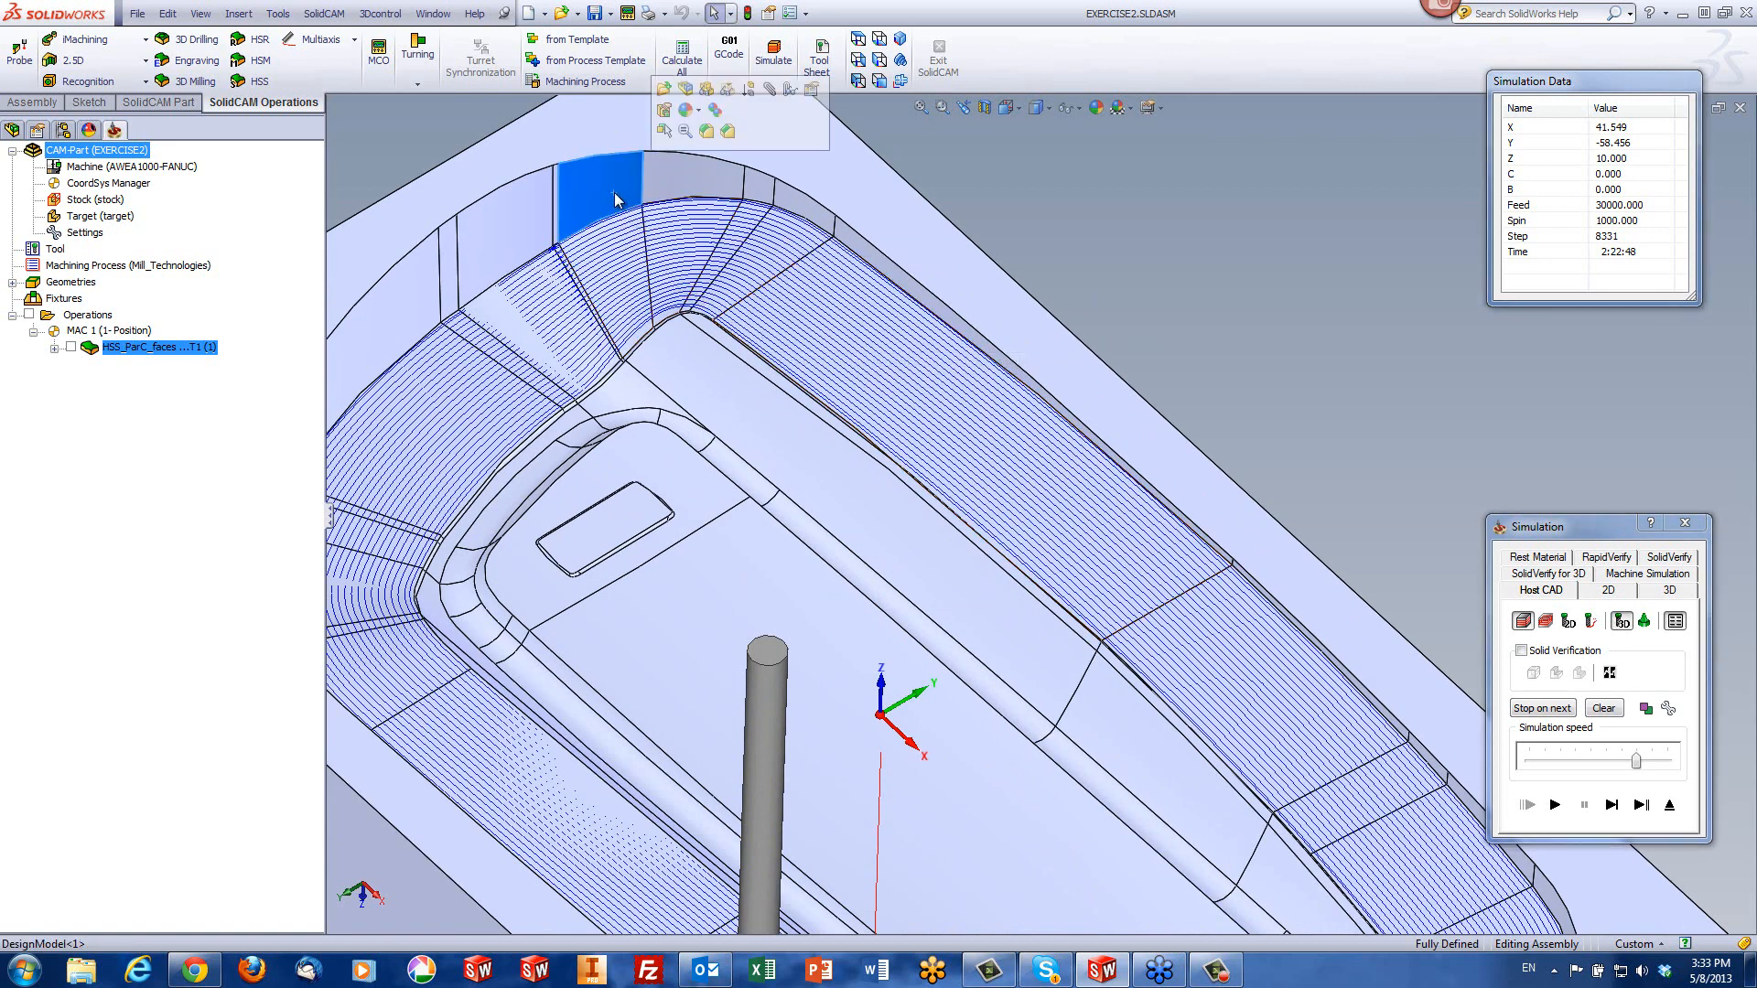
click(663, 179)
click(1156, 256)
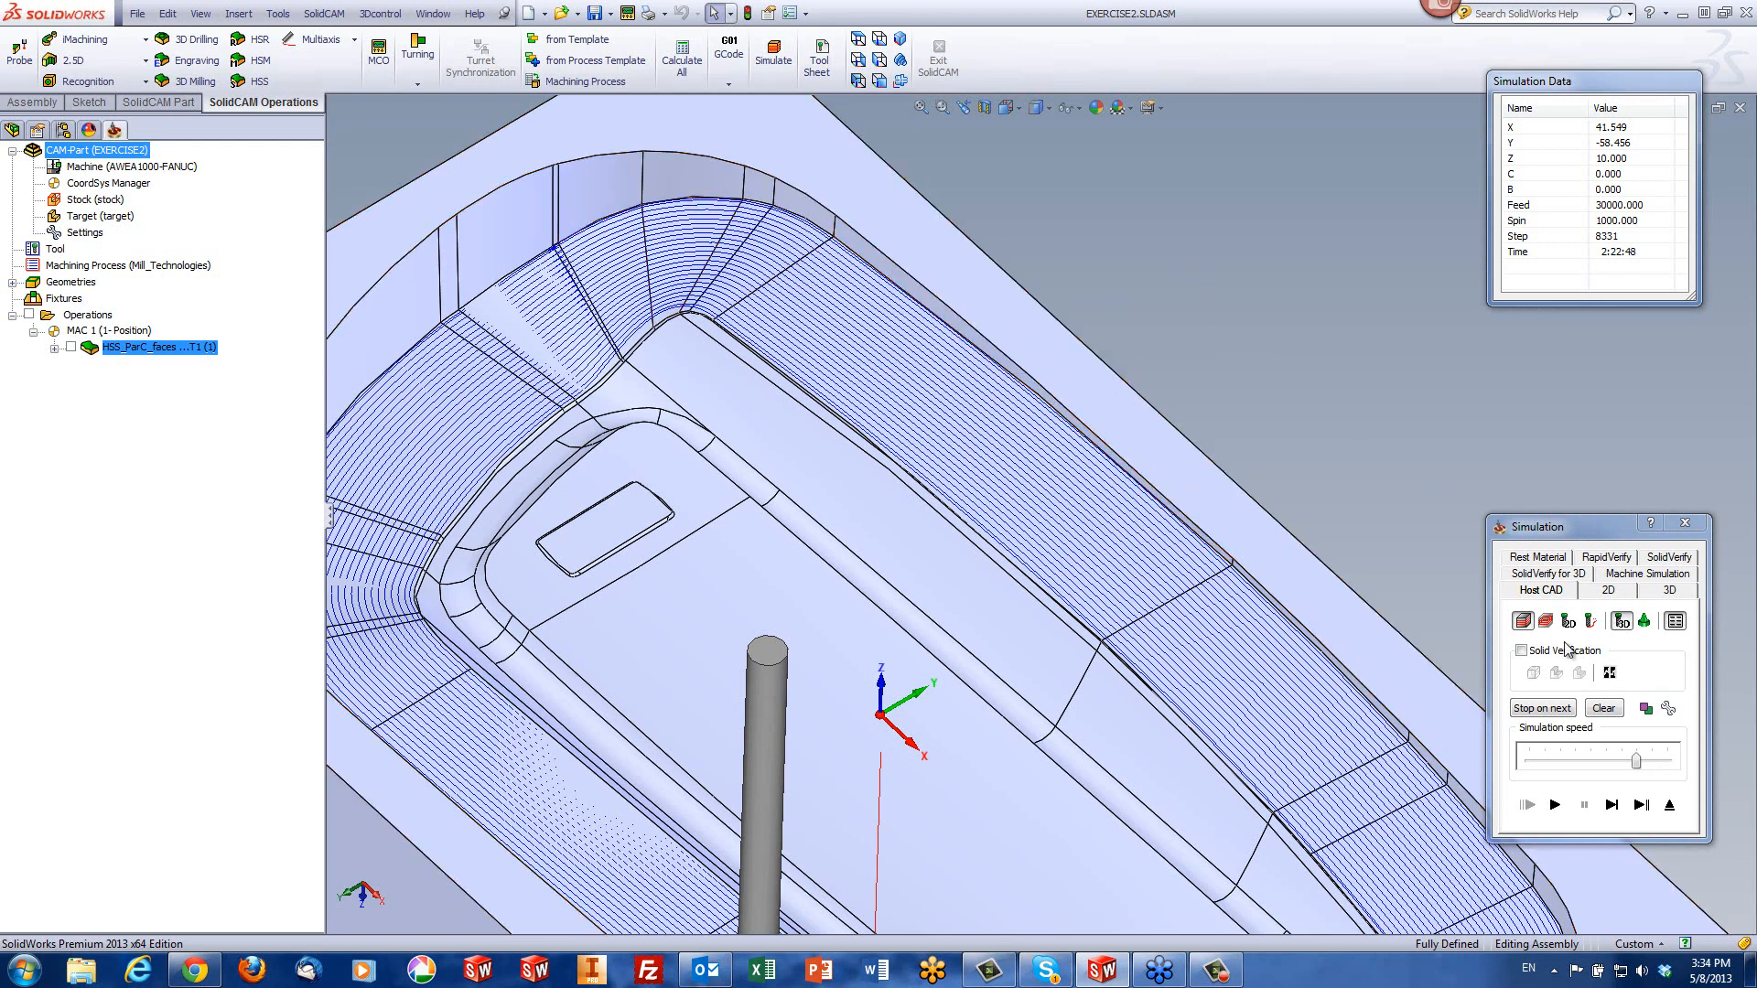
click(1680, 811)
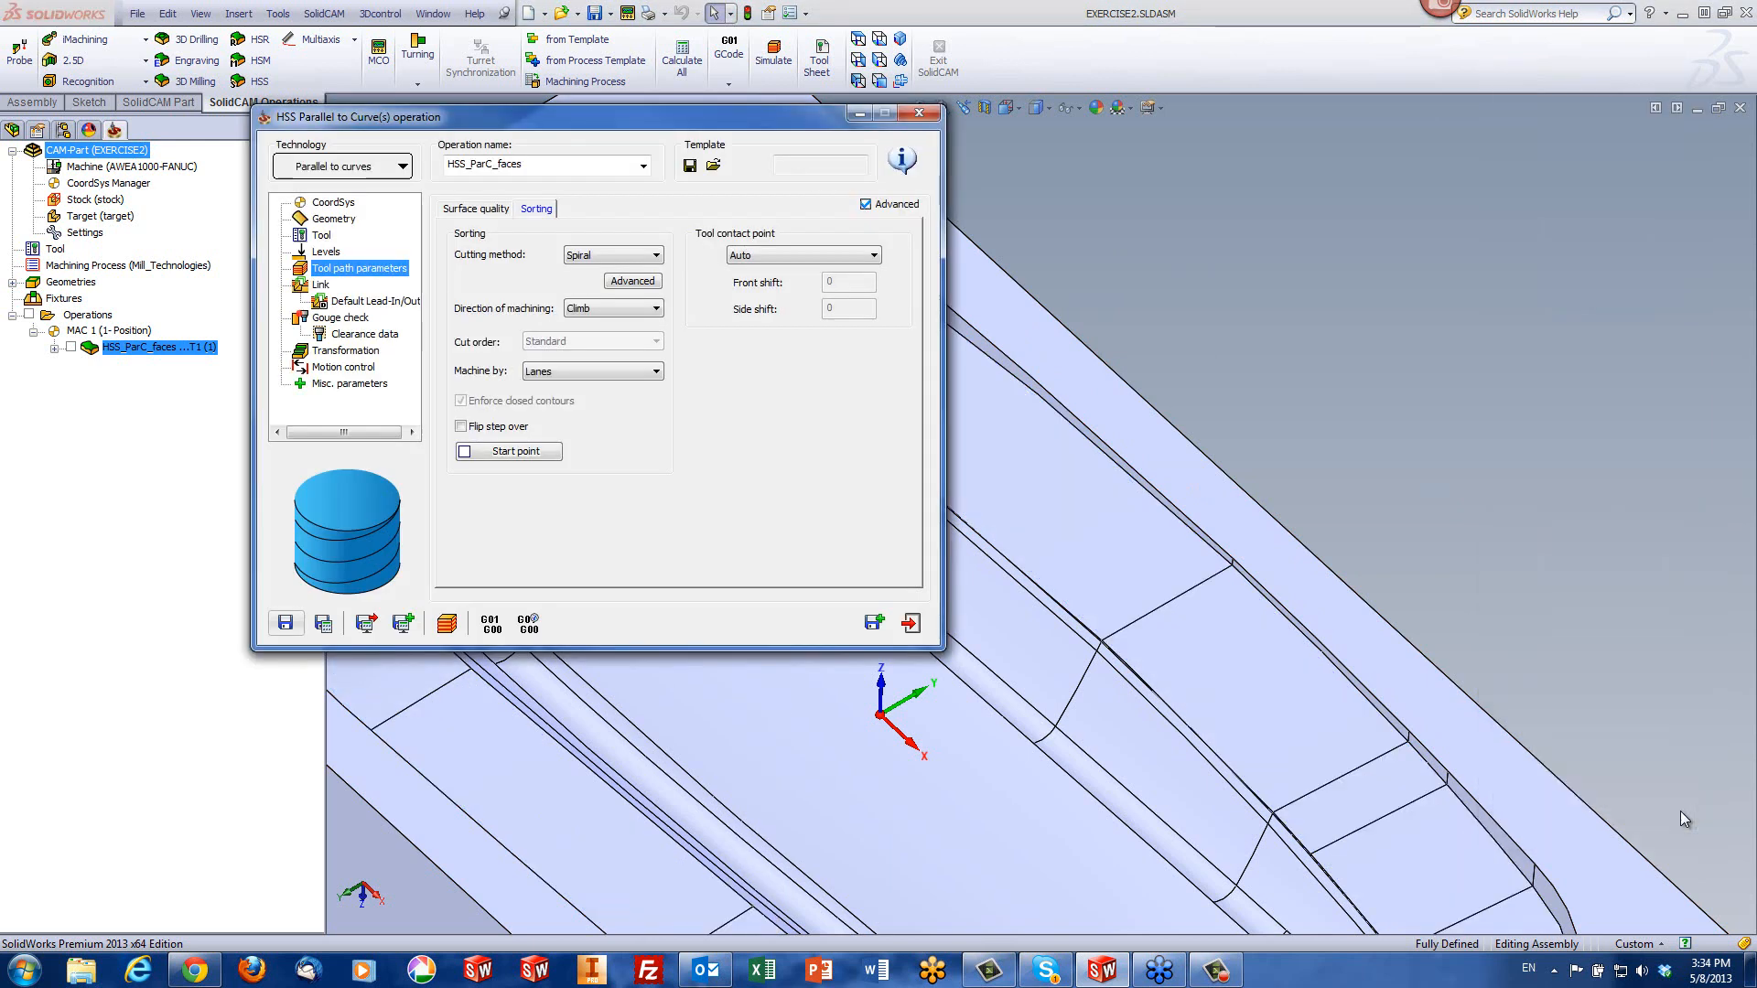
- Enable the first gouge check and exclude the drive surfaces so that it uses only check surfaces
click(333, 320)
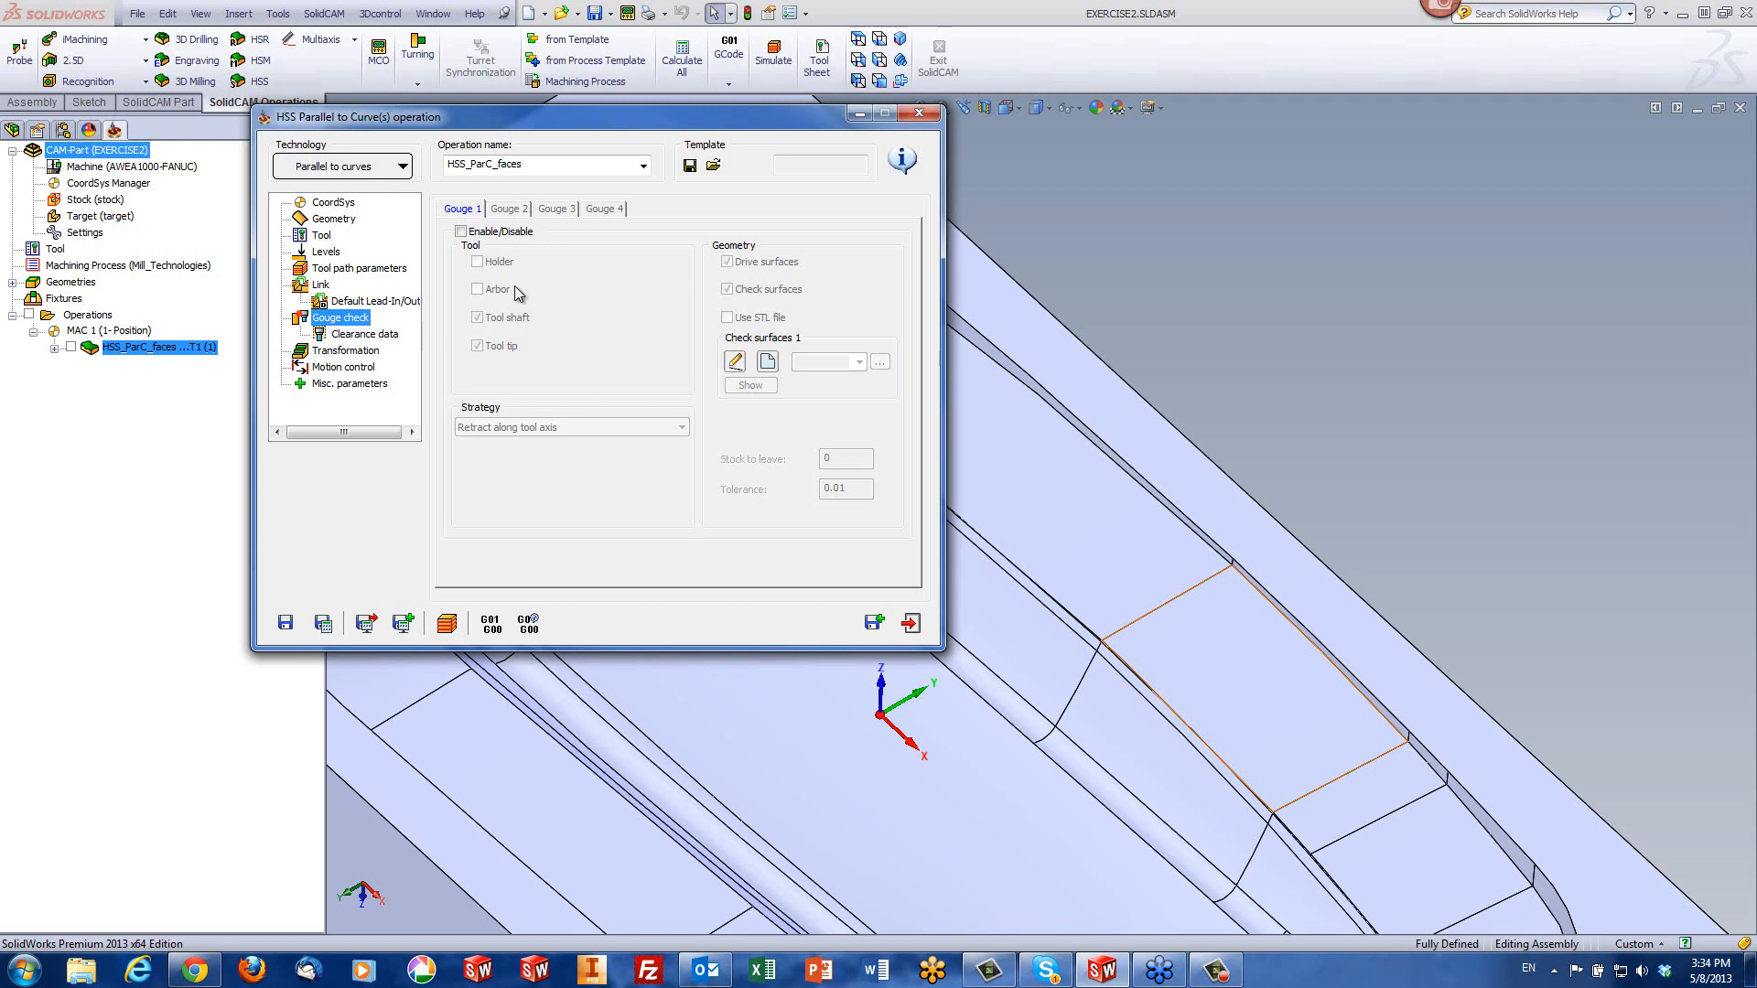
click(461, 232)
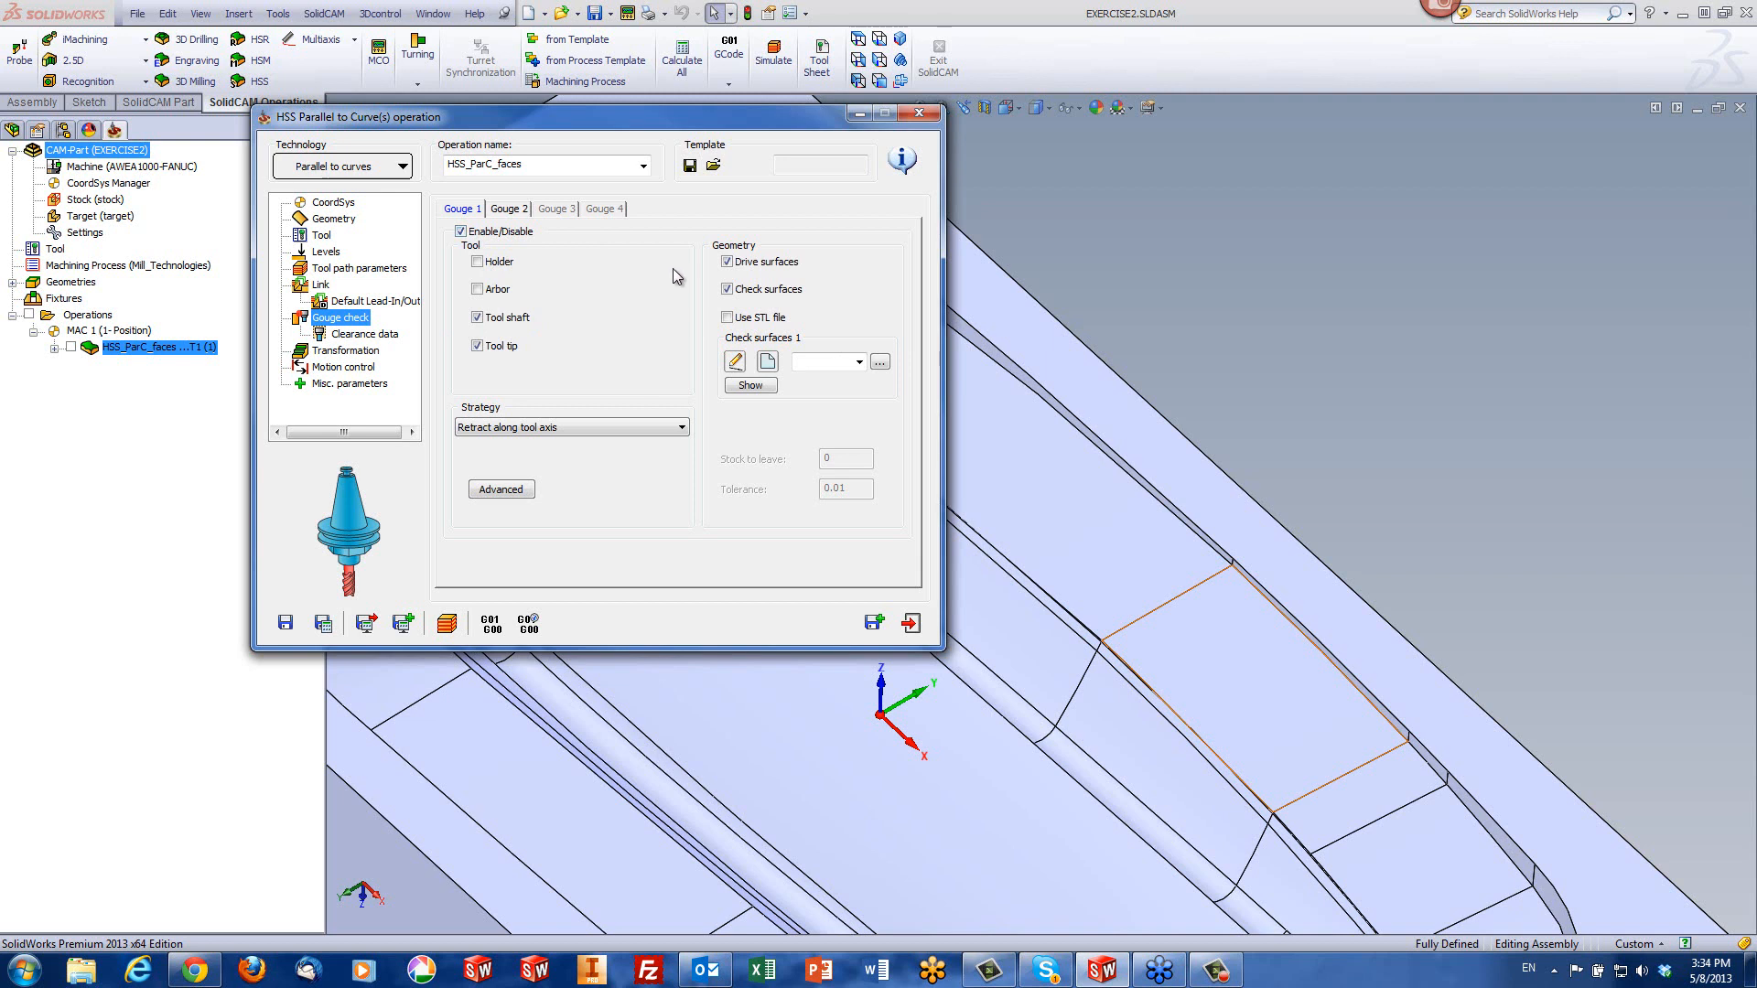
click(739, 264)
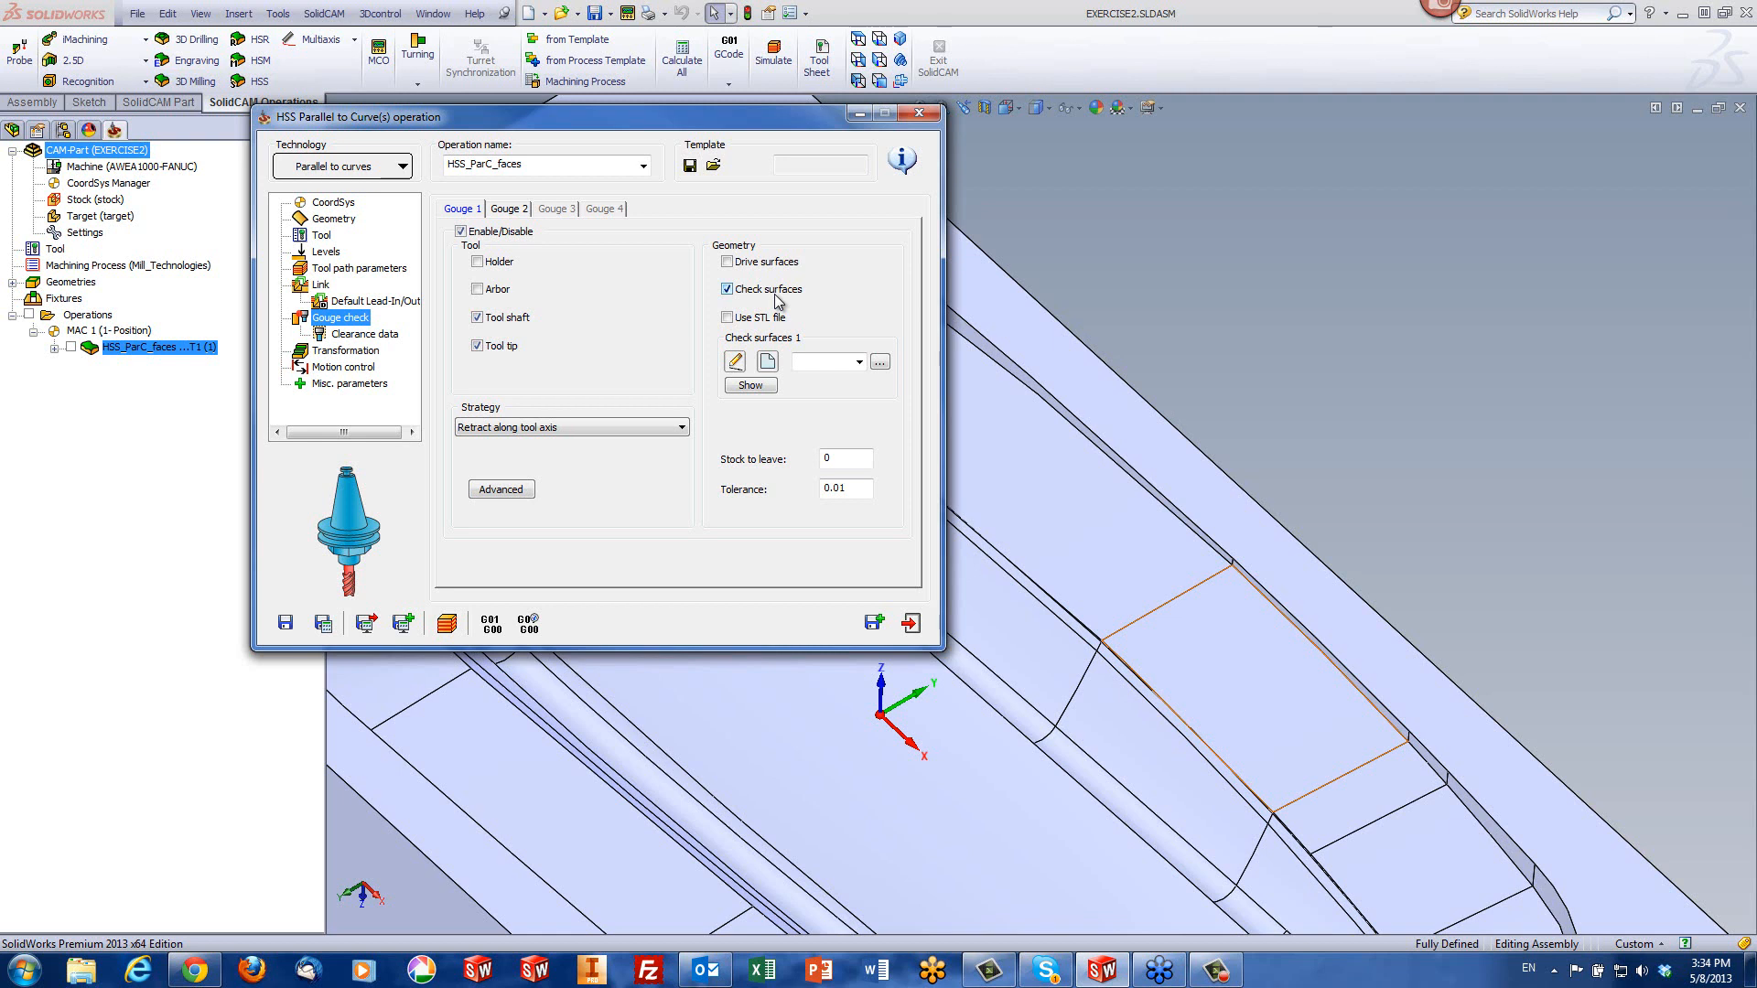
- Start a new check surface geometry and pick the upright wall faces along the straight side and around the first corner
click(766, 363)
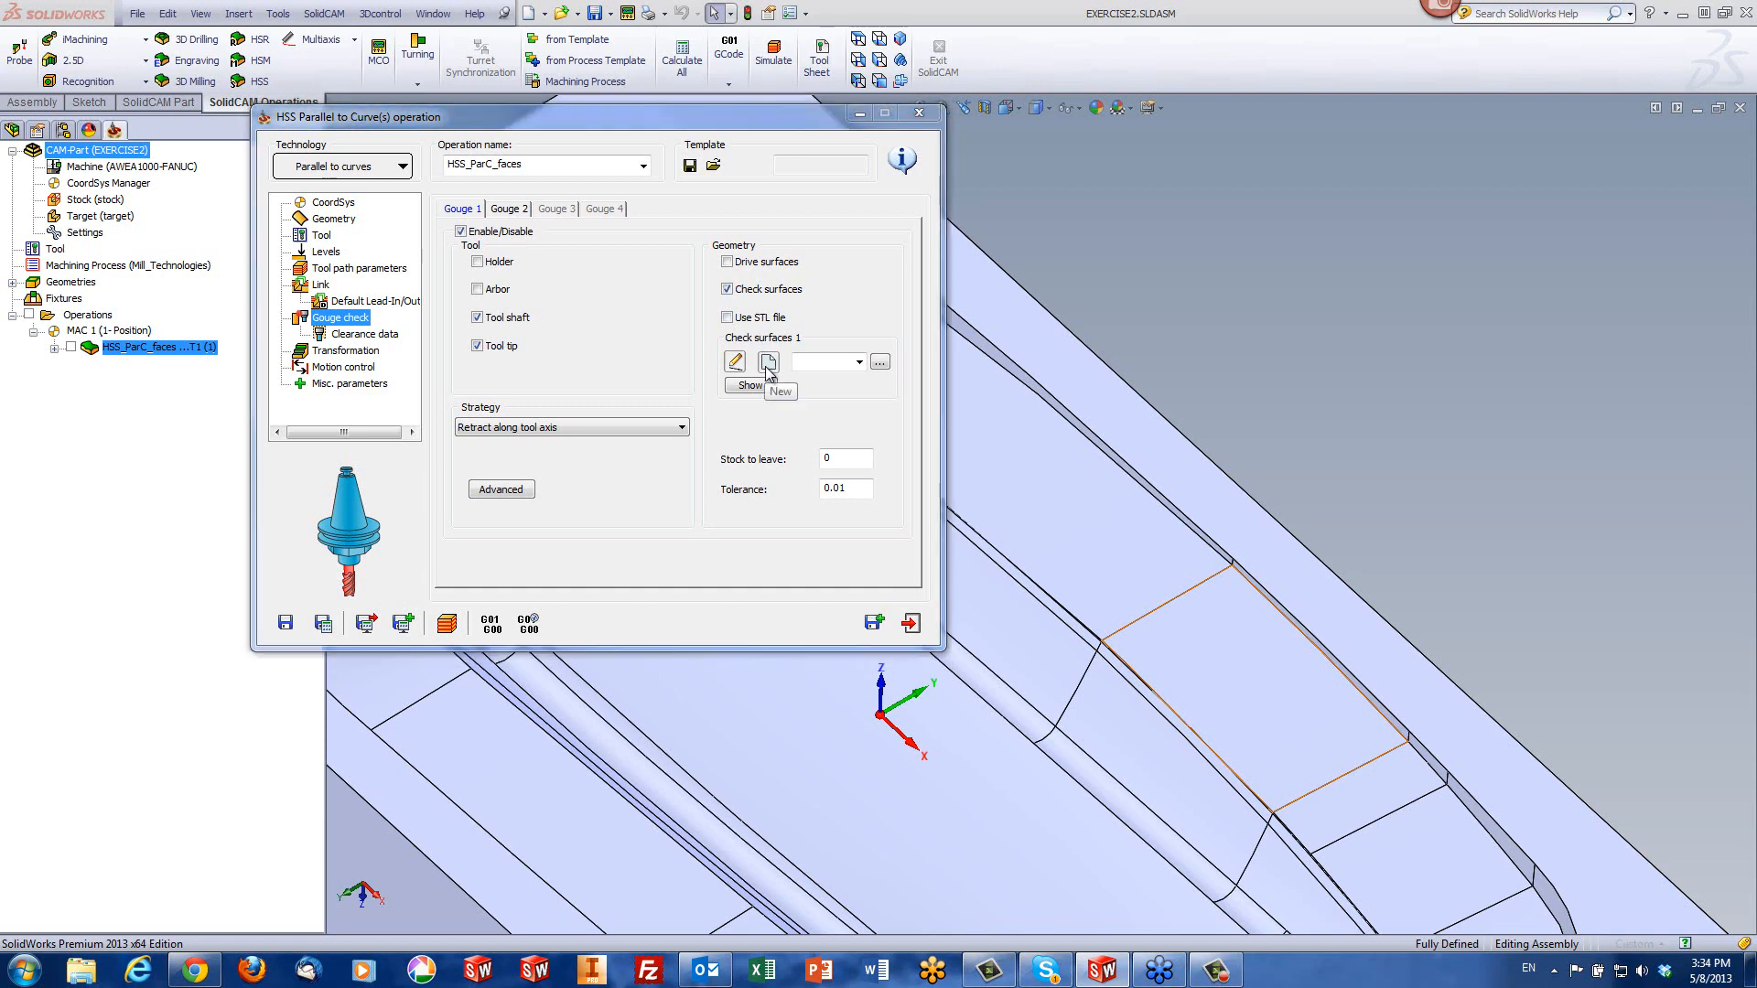
scroll(1012, 344, down, 3)
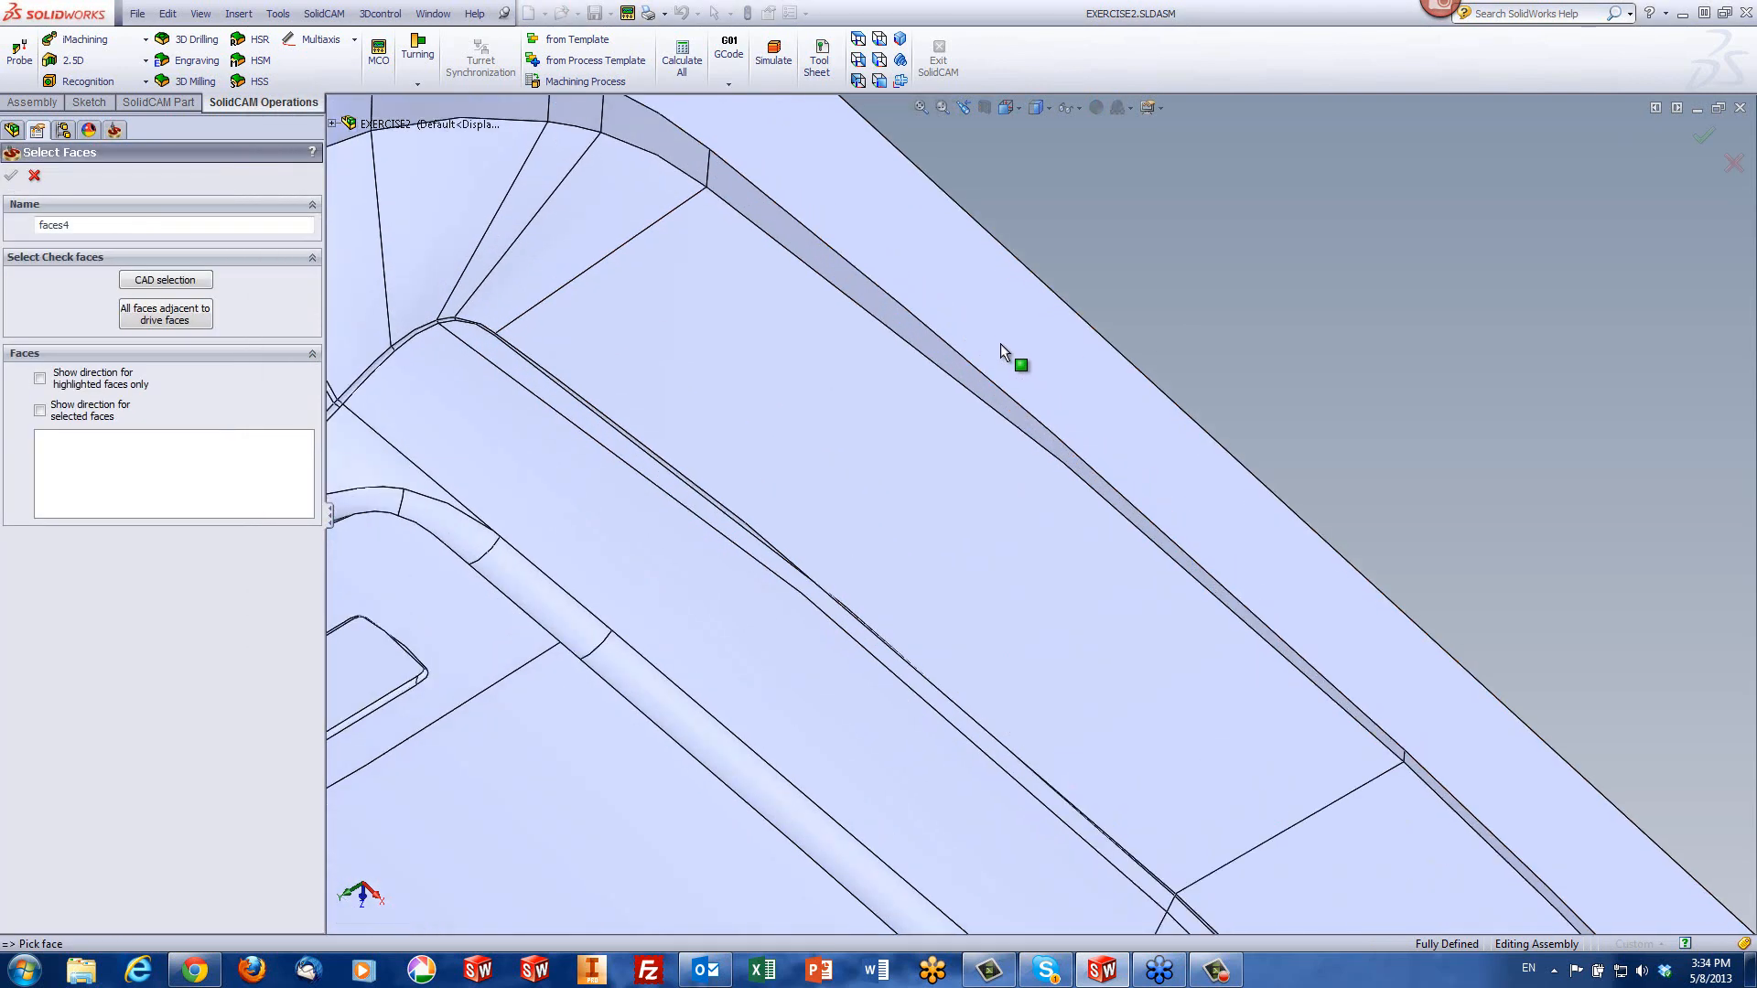
scroll(807, 284, down, 5)
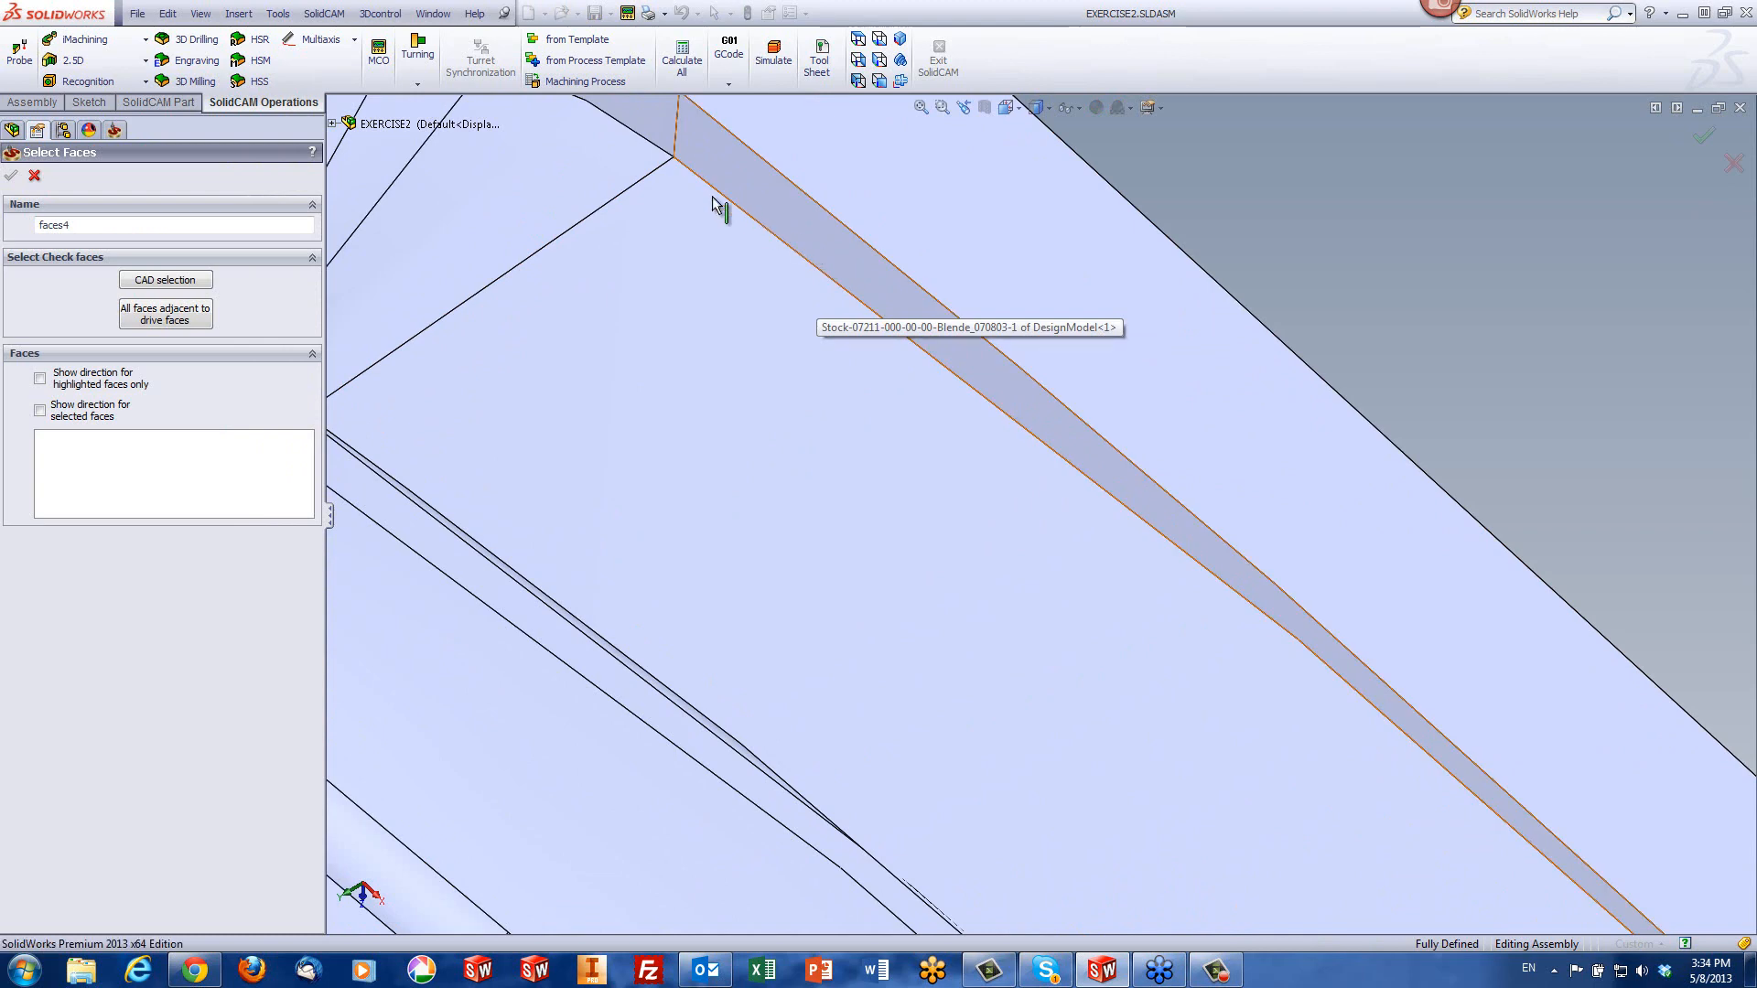
click(784, 216)
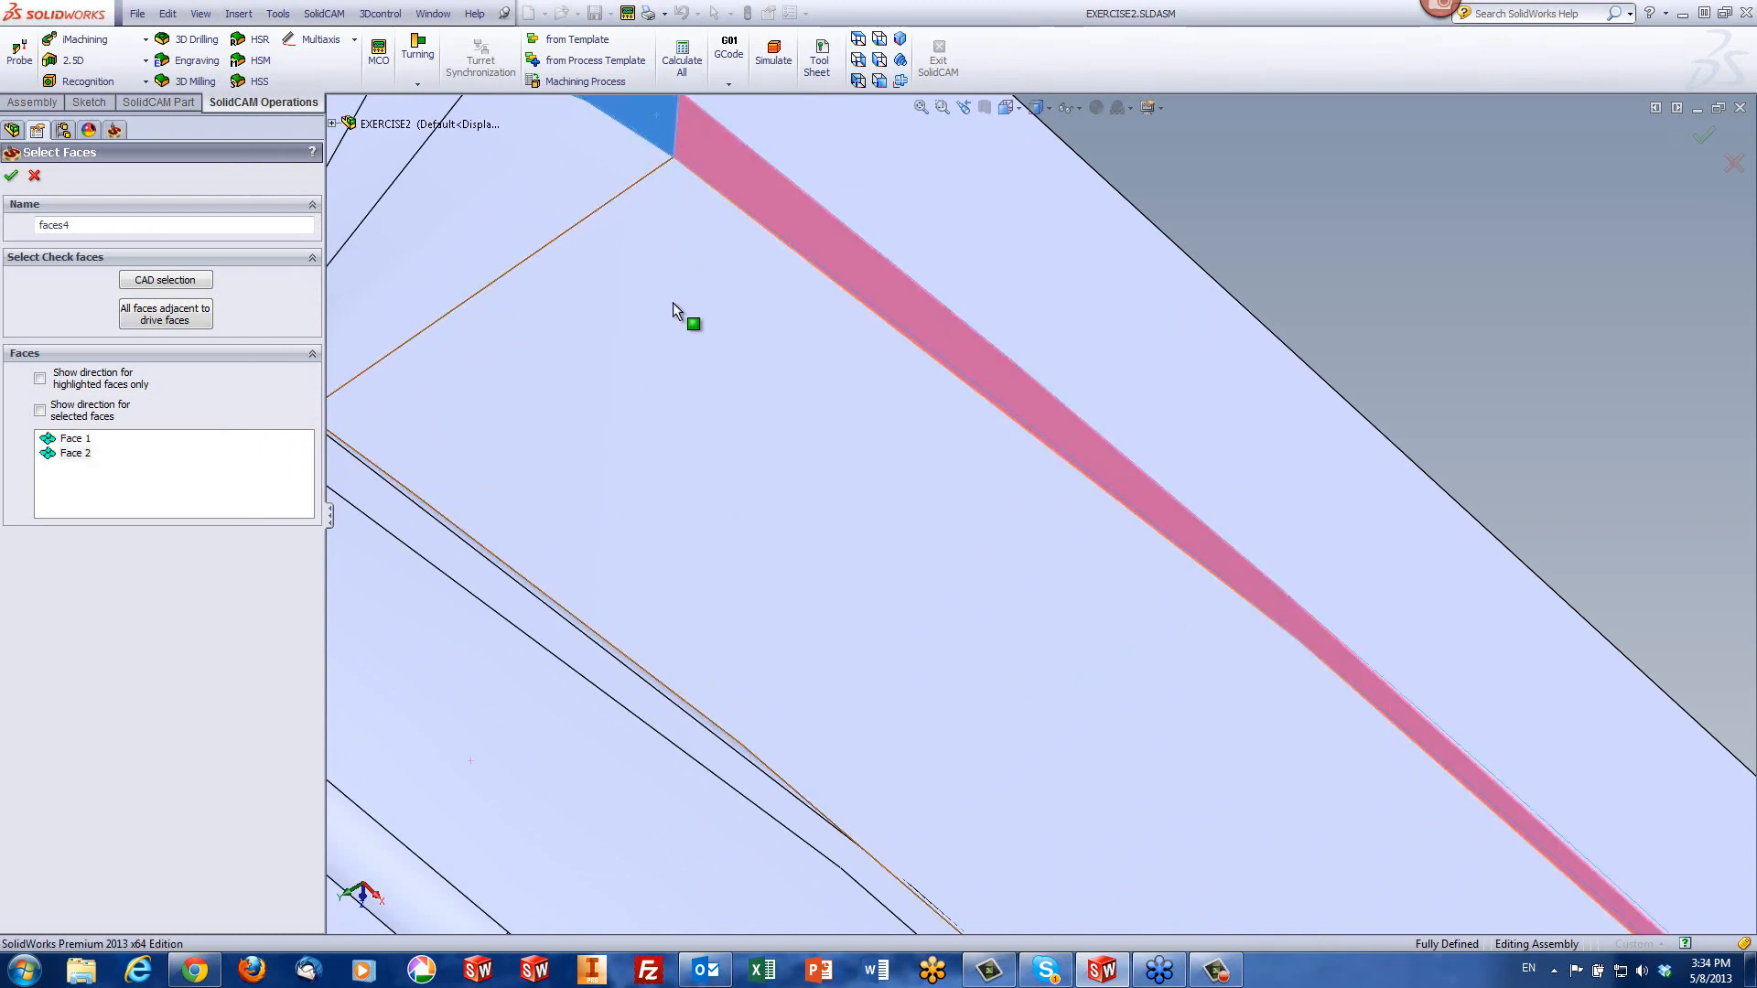
scroll(673, 304, up, 6)
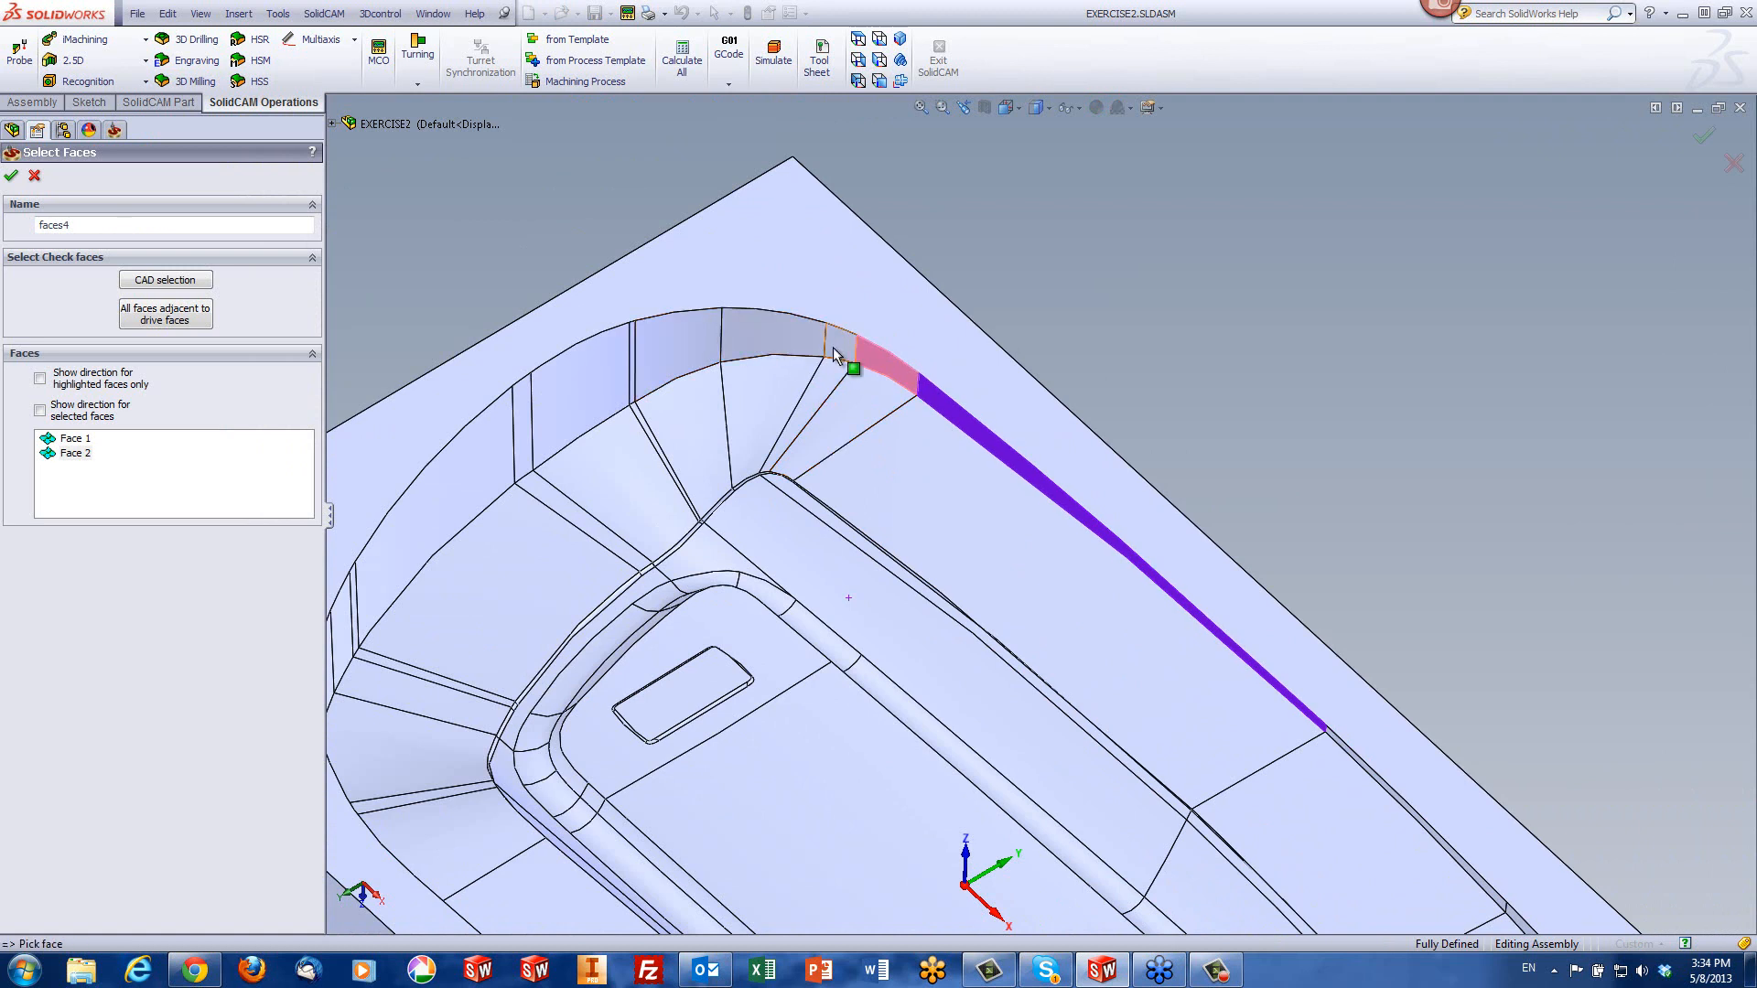
click(831, 352)
click(746, 336)
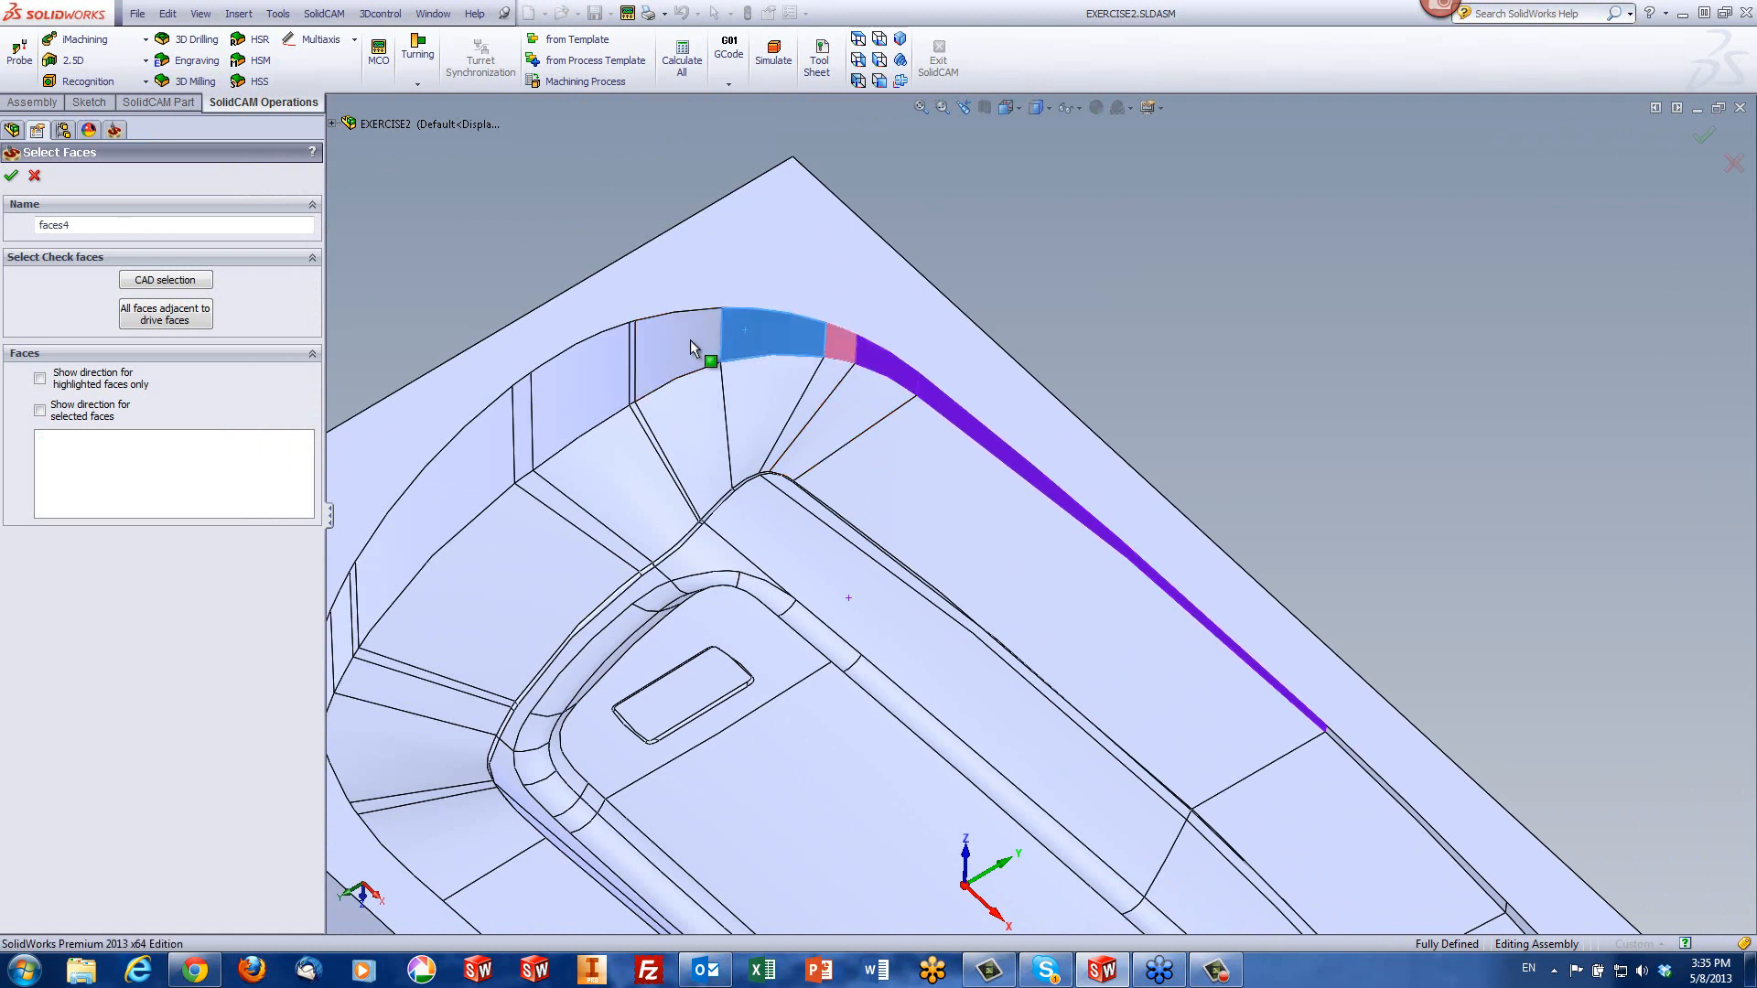
click(688, 339)
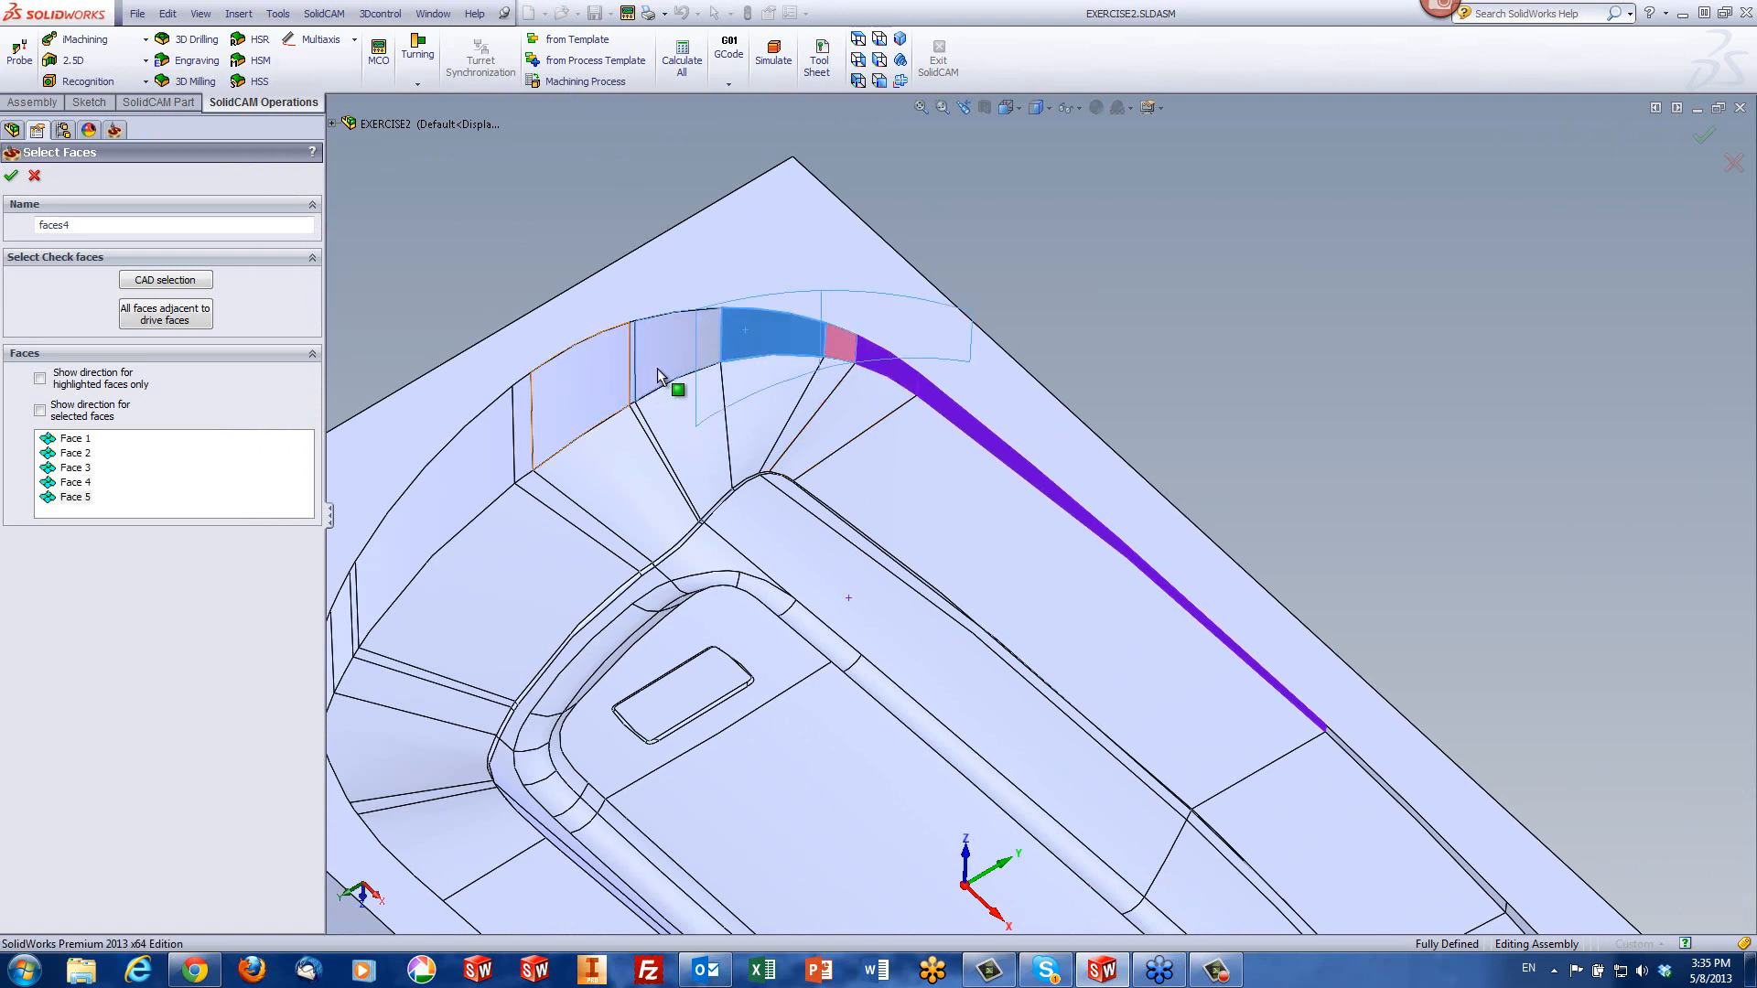
- Add the remaining wall faces of the first corner and the adjoining end wall face to the check surfaces
scroll(714, 366, down, 4)
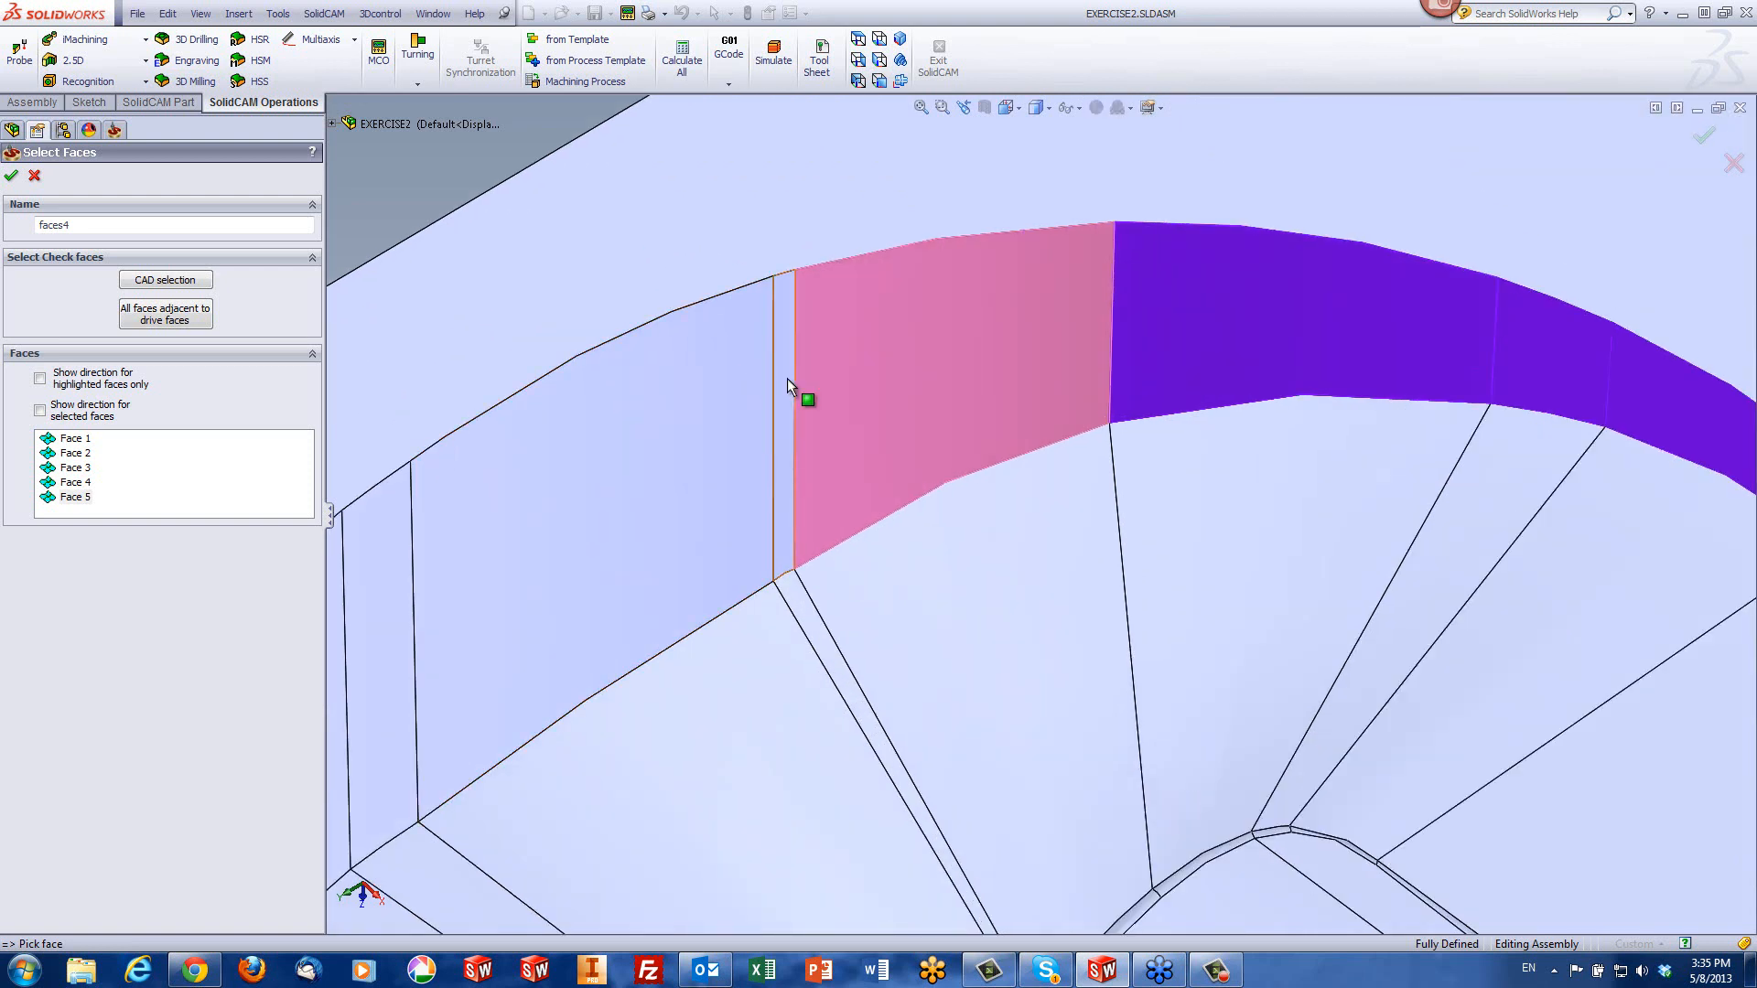
click(785, 380)
click(522, 556)
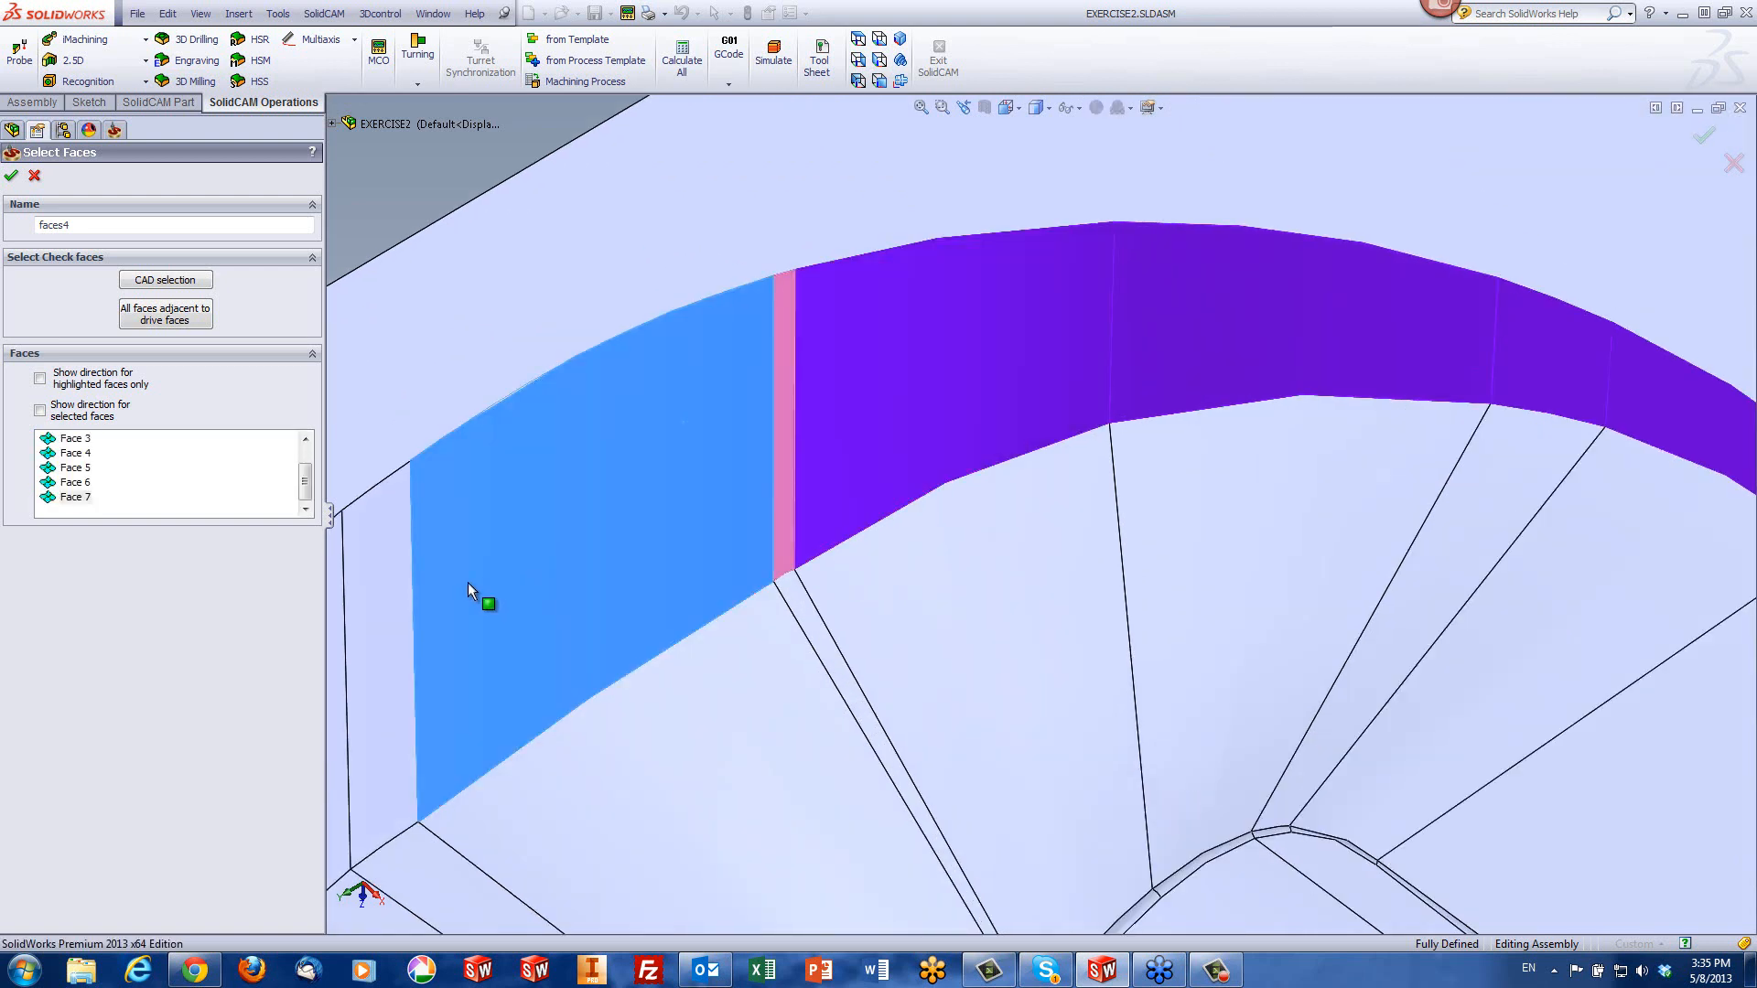
click(371, 613)
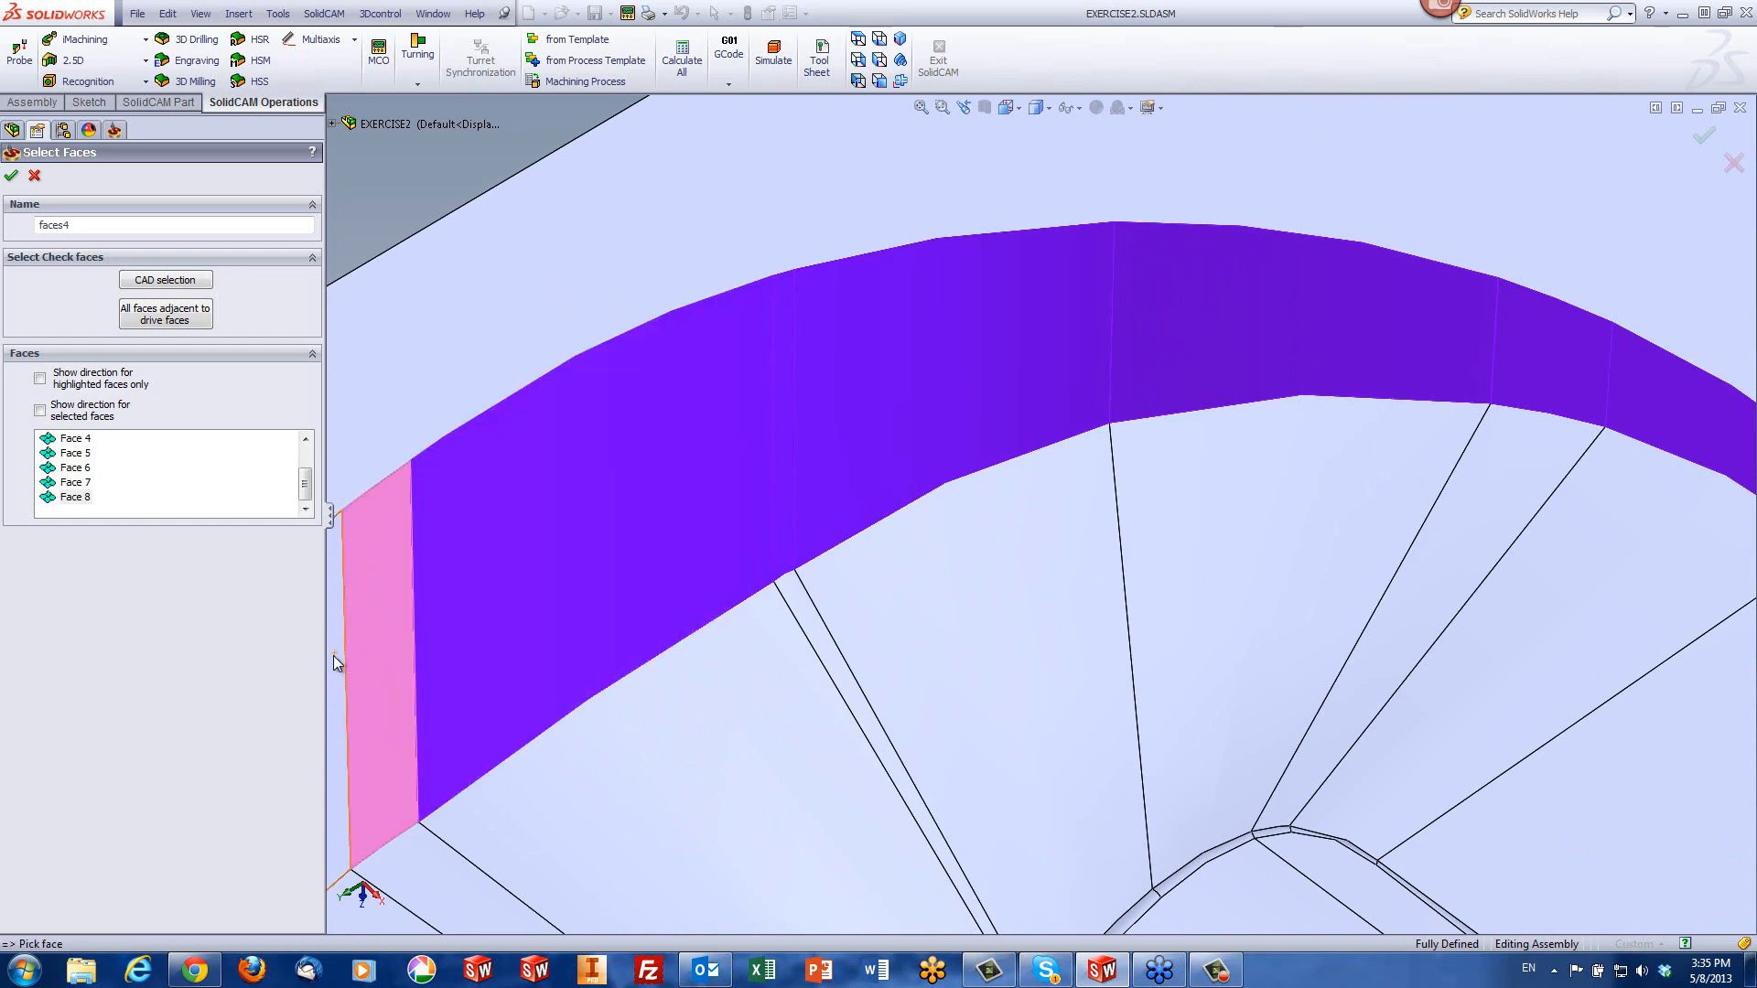
click(338, 655)
- Continue adding upright faces to the check surfaces along the end wall up to the second corner
scroll(474, 663, up, 2)
scroll(474, 661, up, 2)
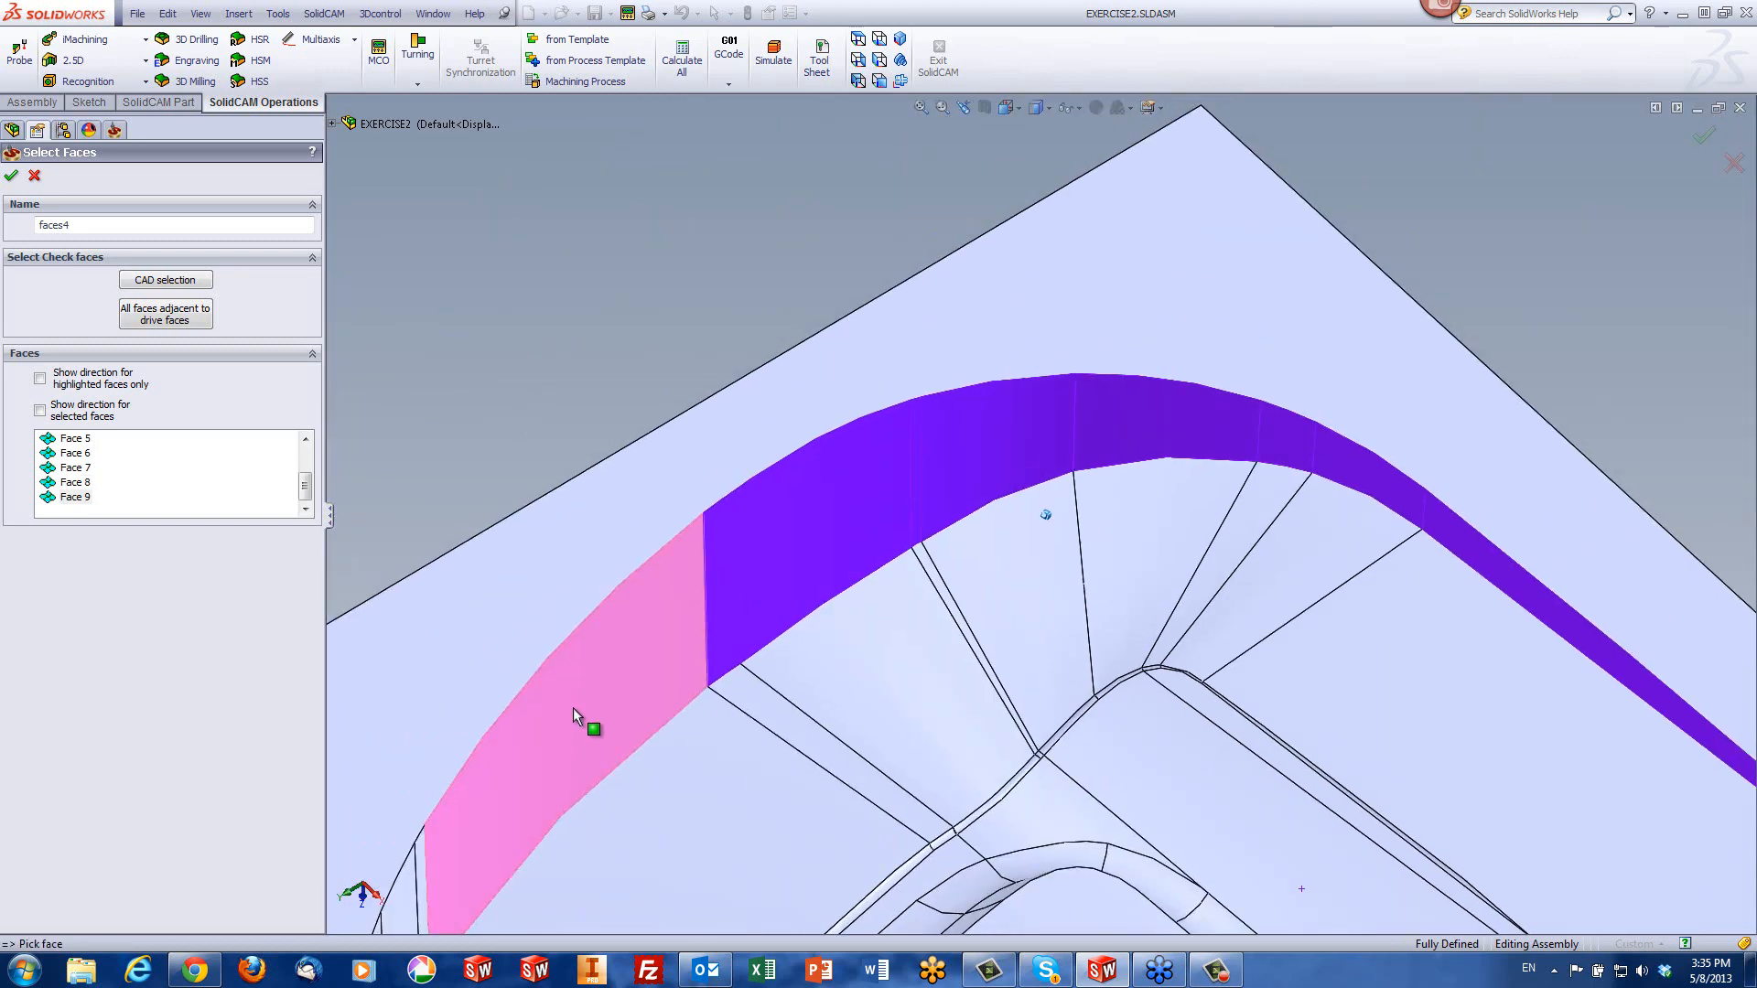
middle_drag(545, 816, 635, 750)
click(679, 755)
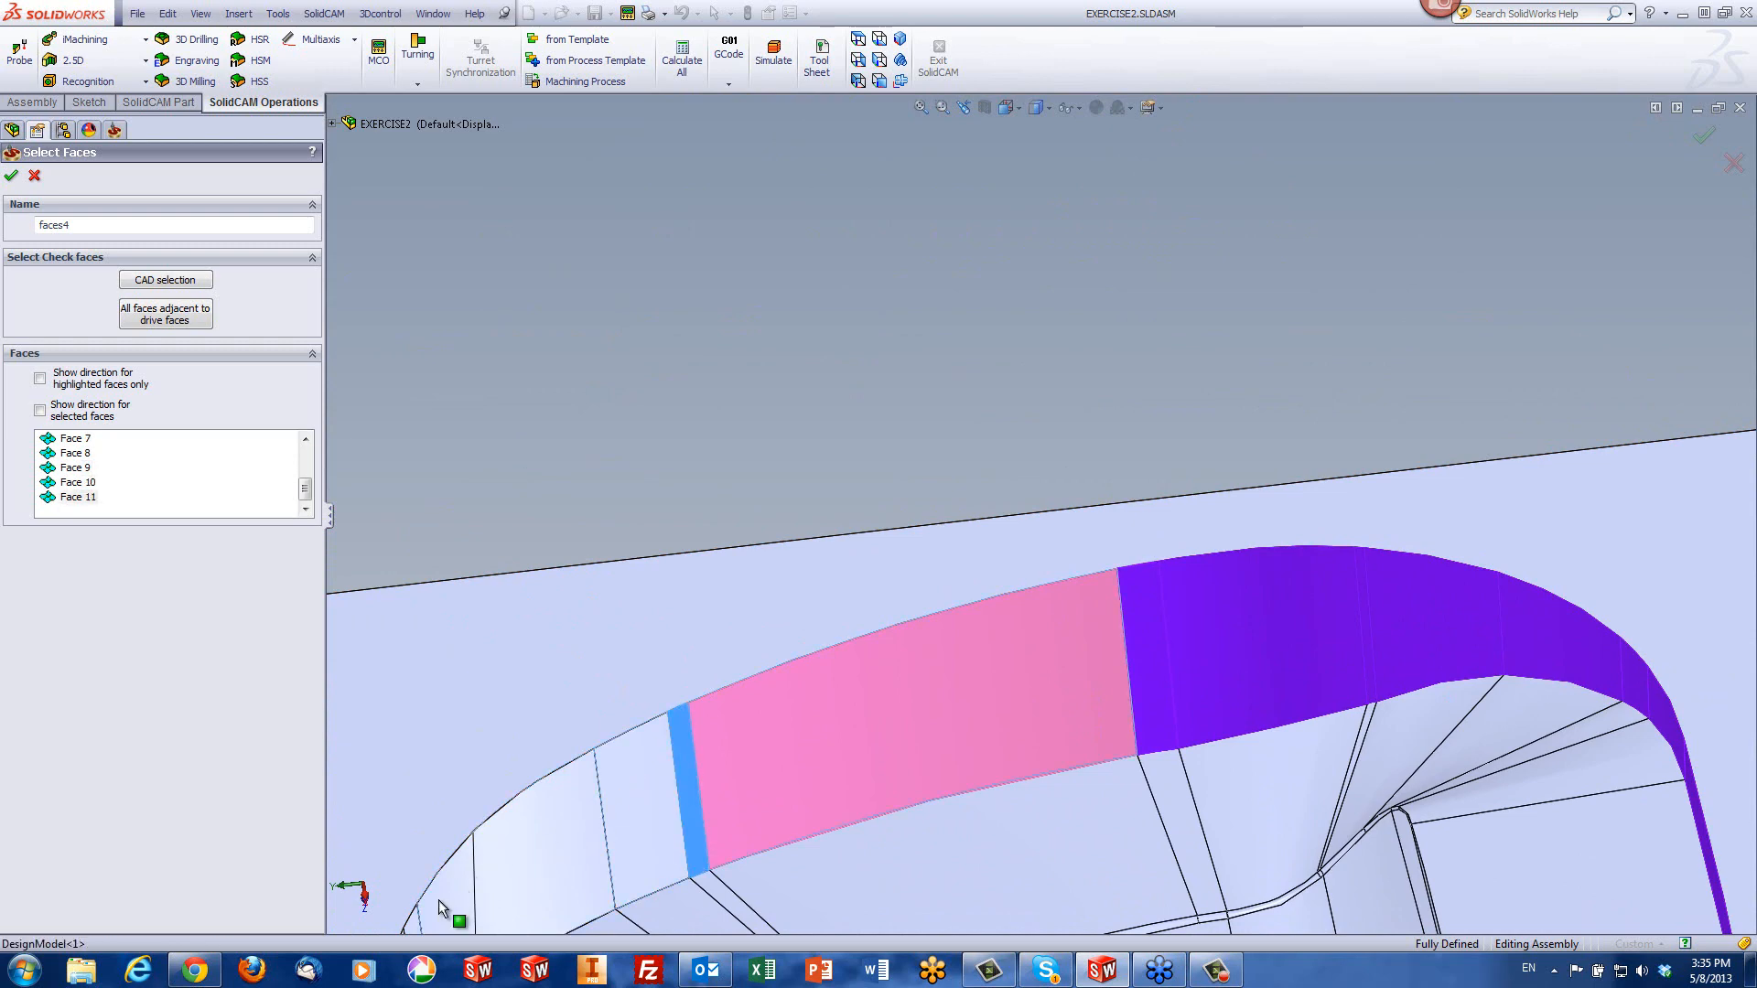
click(540, 696)
- Add the upright faces of the second corner and the first face of the second long side to the check surfaces
scroll(540, 695, up, 2)
middle_drag(553, 708, 646, 609)
scroll(647, 609, down, 2)
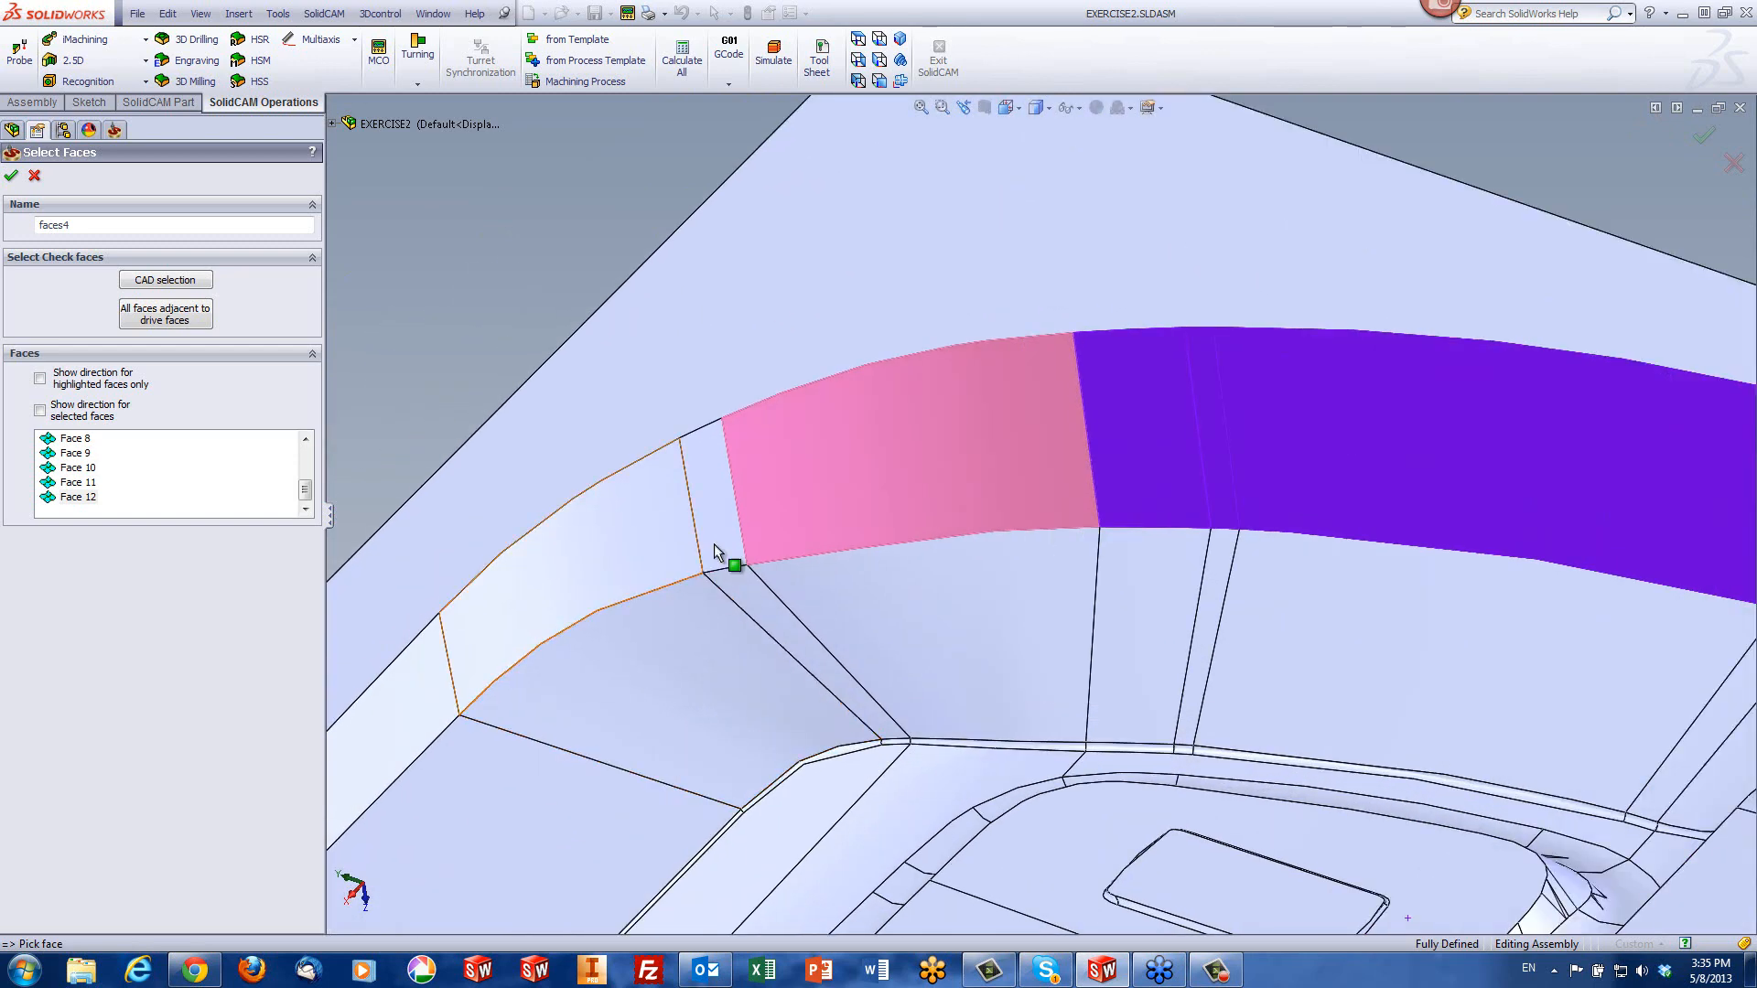
click(700, 553)
click(475, 676)
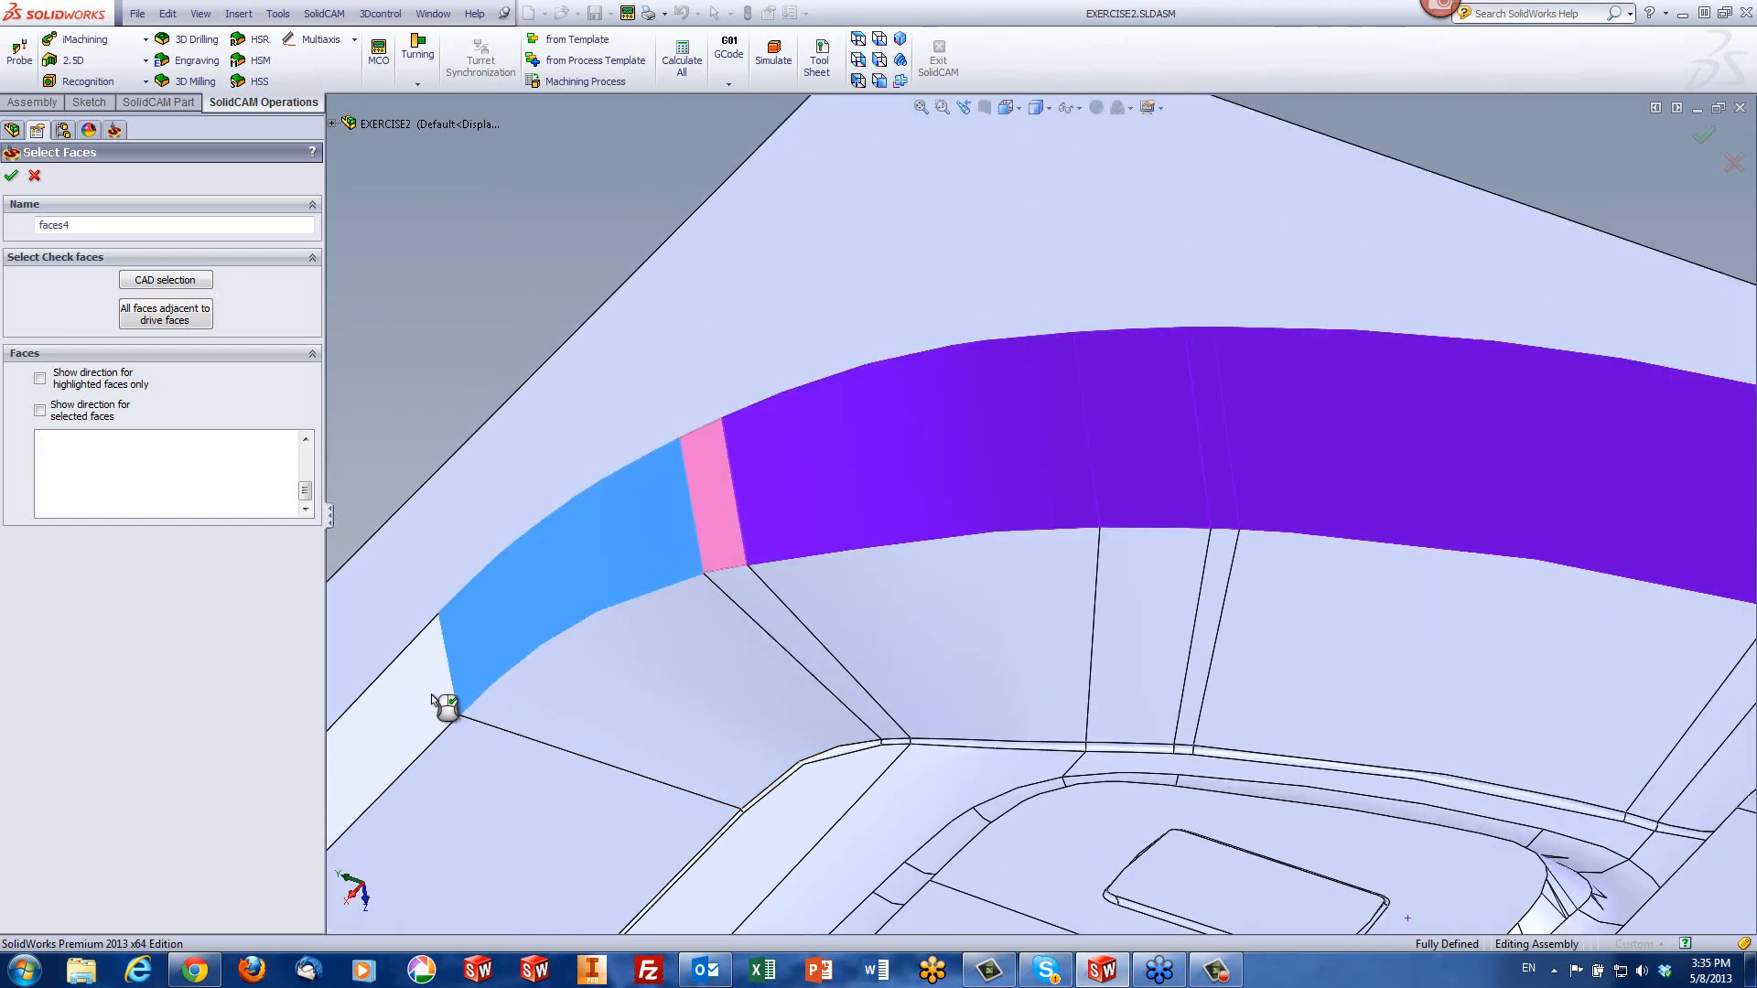
click(420, 701)
- Add the remaining upright faces of the second long side and those around the third corner to the check surfaces
middle_drag(420, 701, 409, 645)
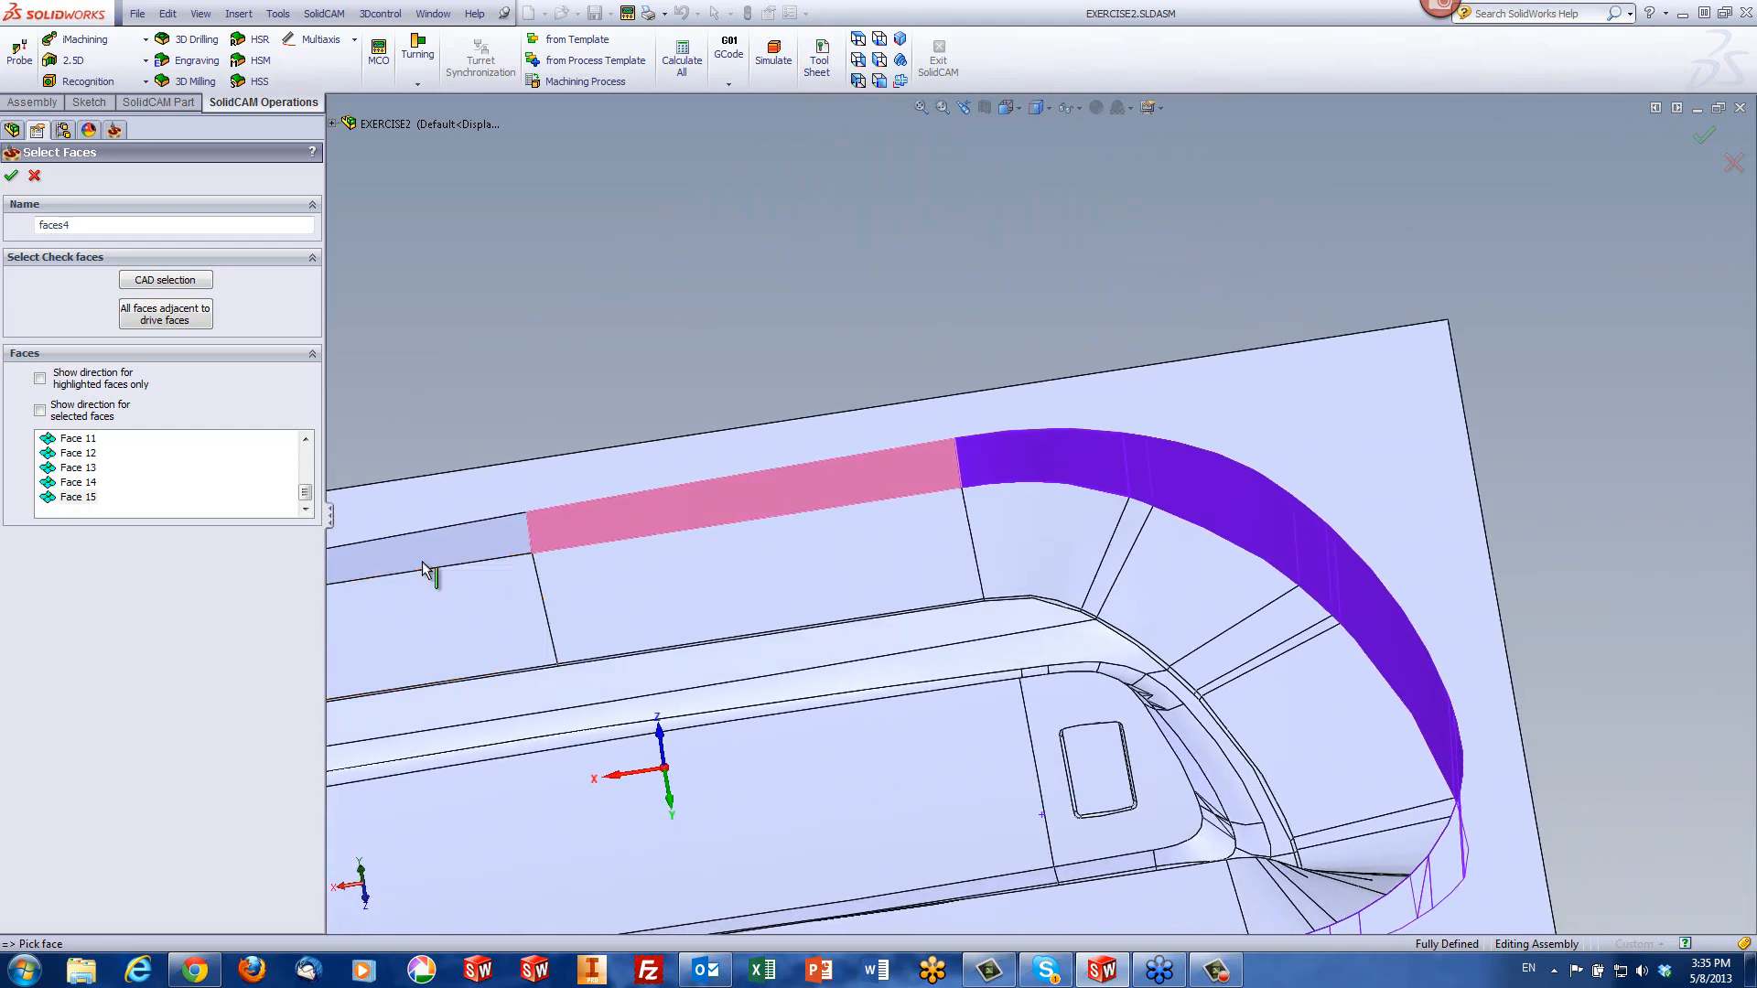
click(423, 558)
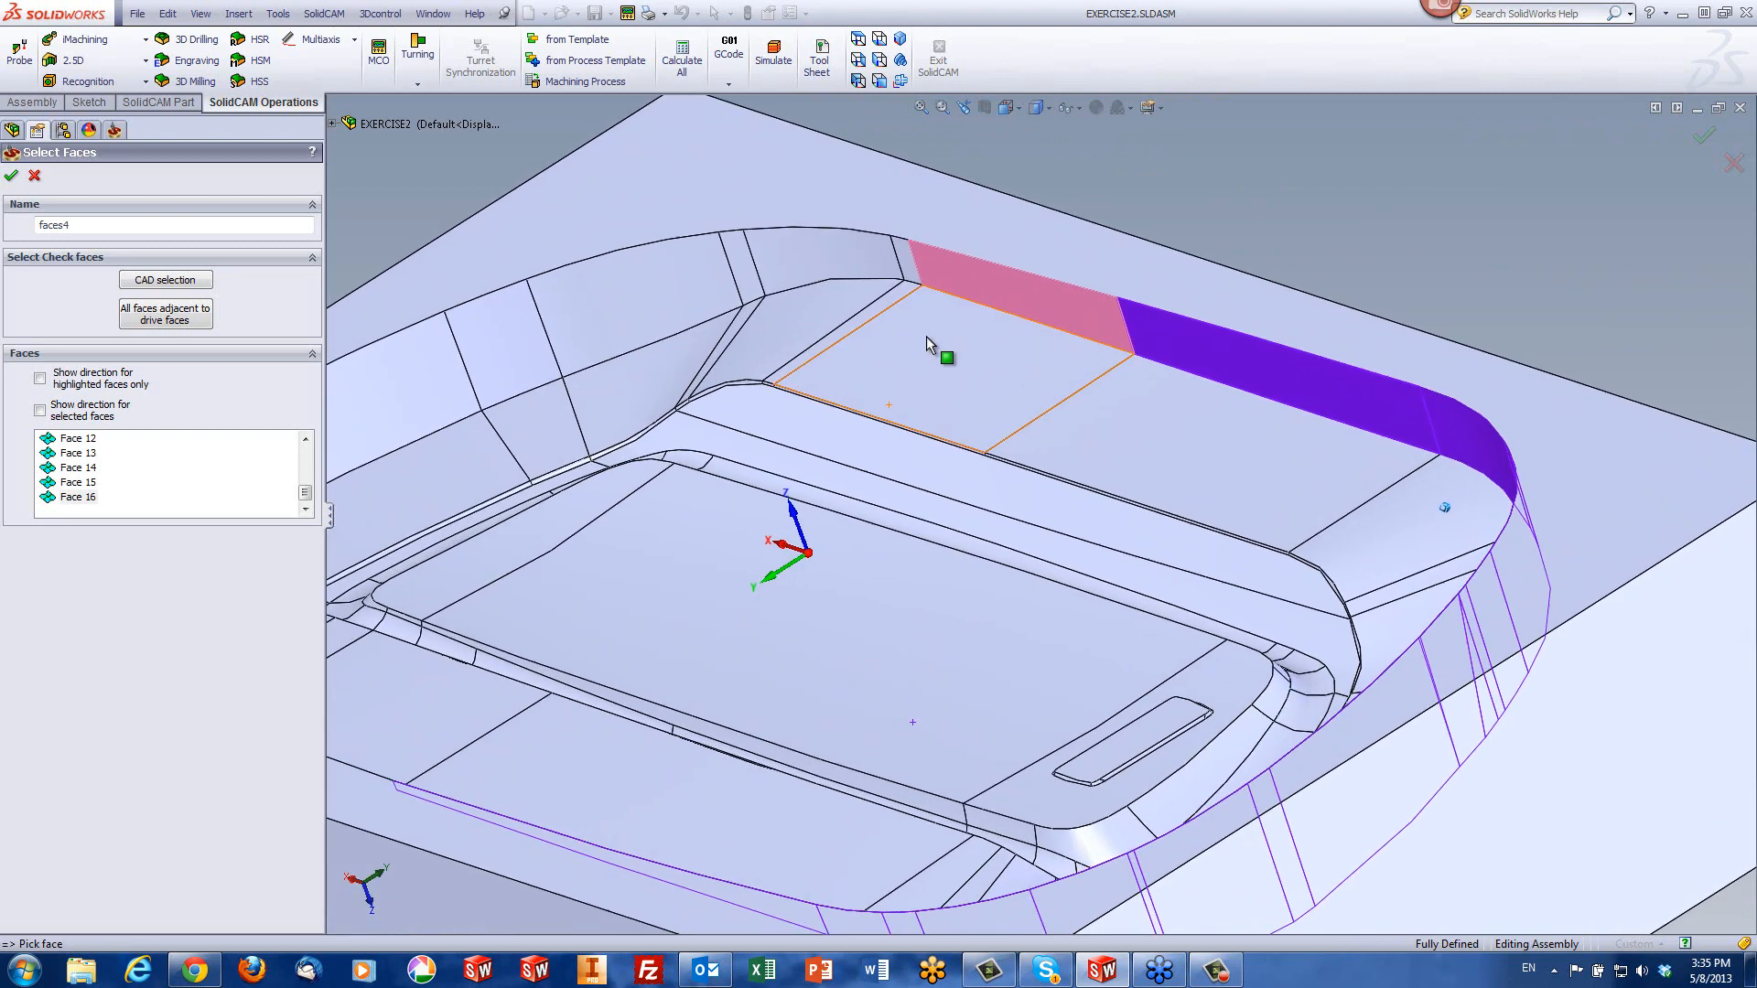
click(911, 260)
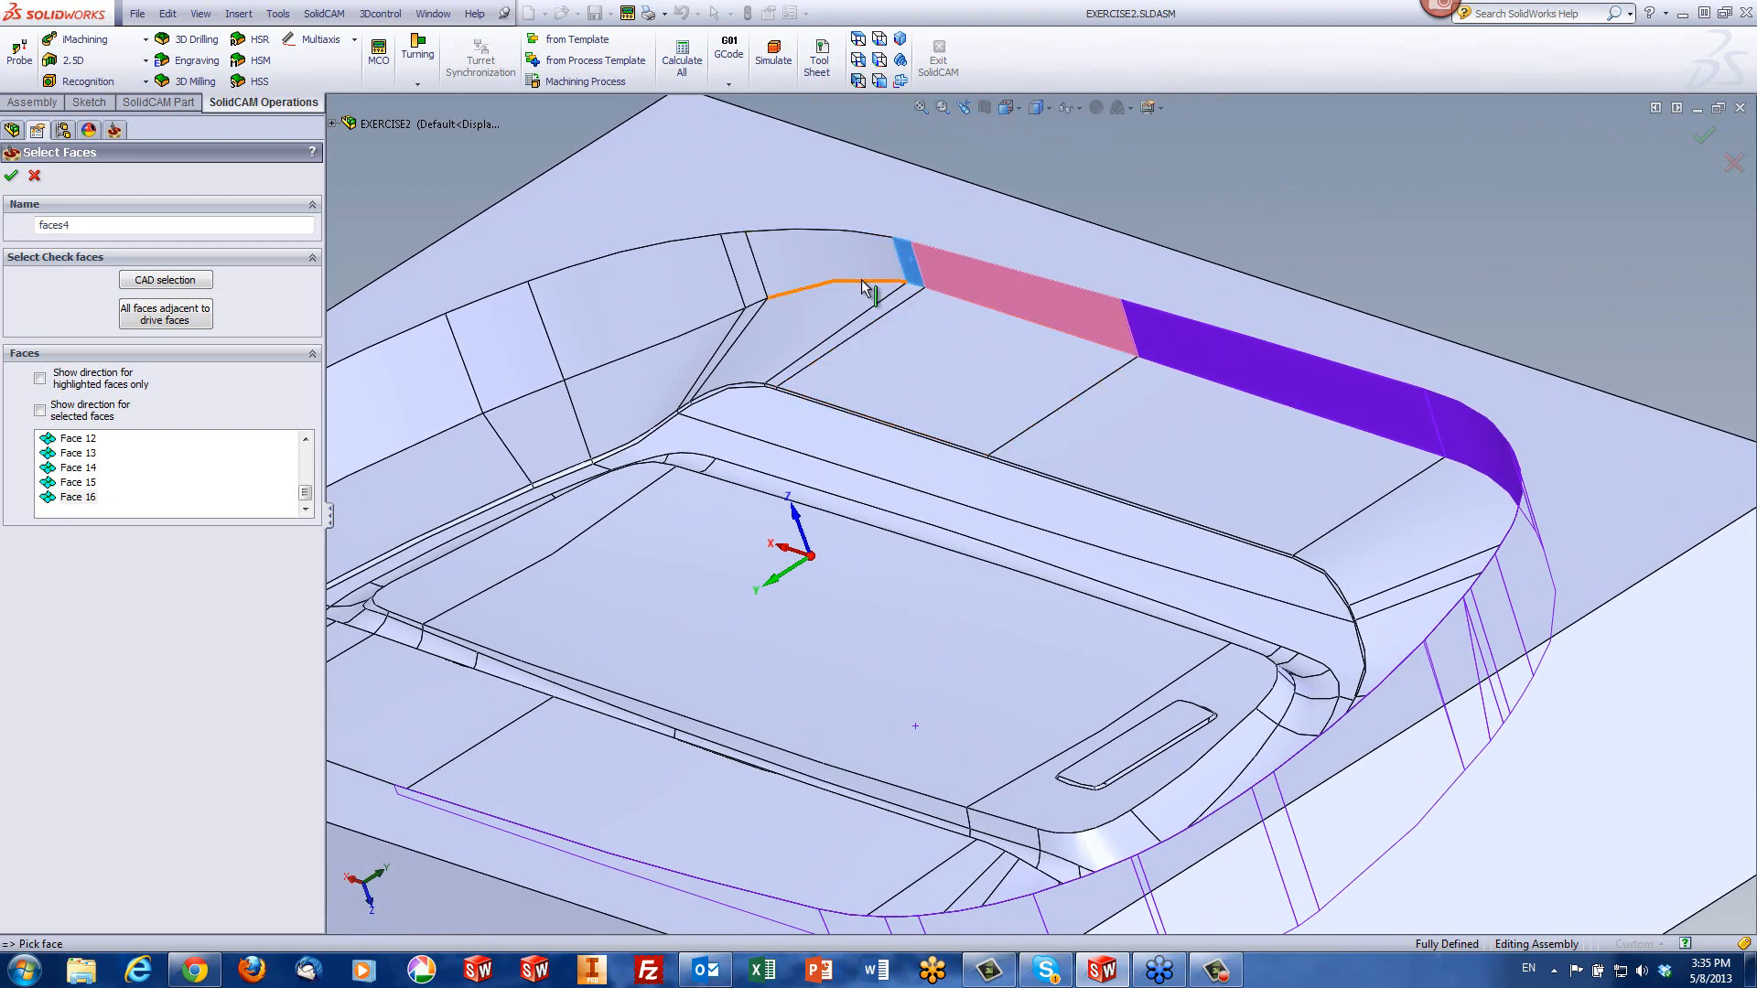
click(759, 270)
click(738, 262)
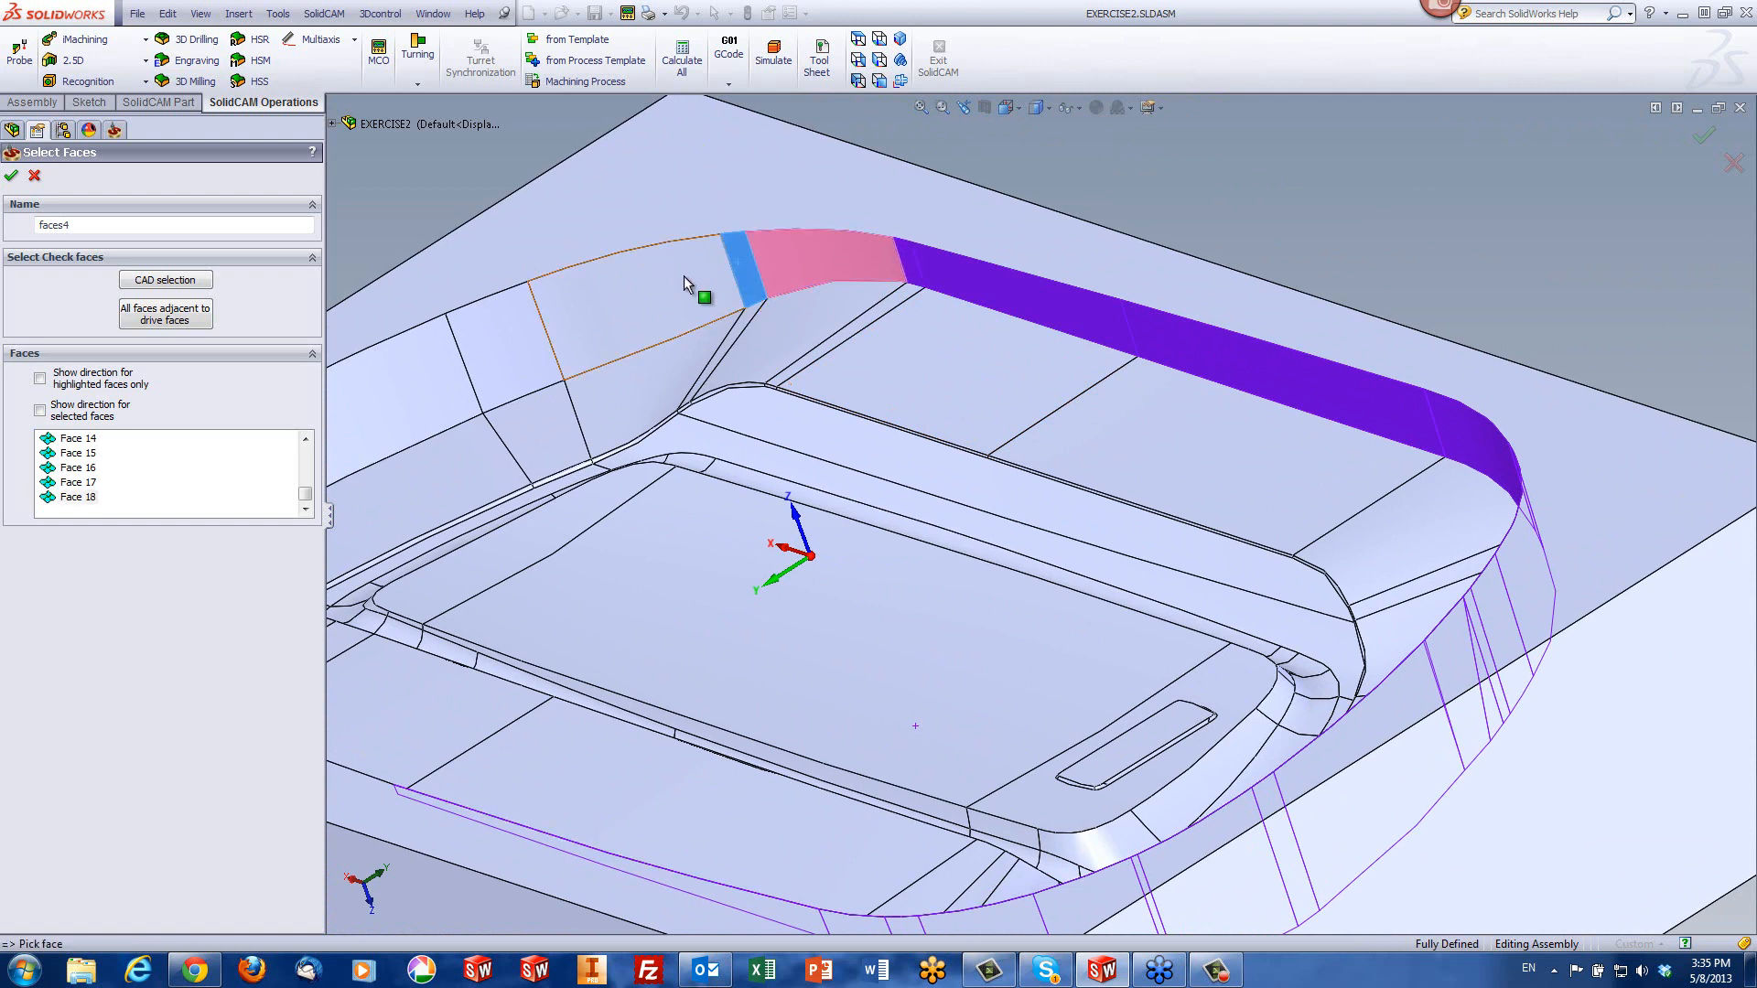
click(533, 340)
click(531, 340)
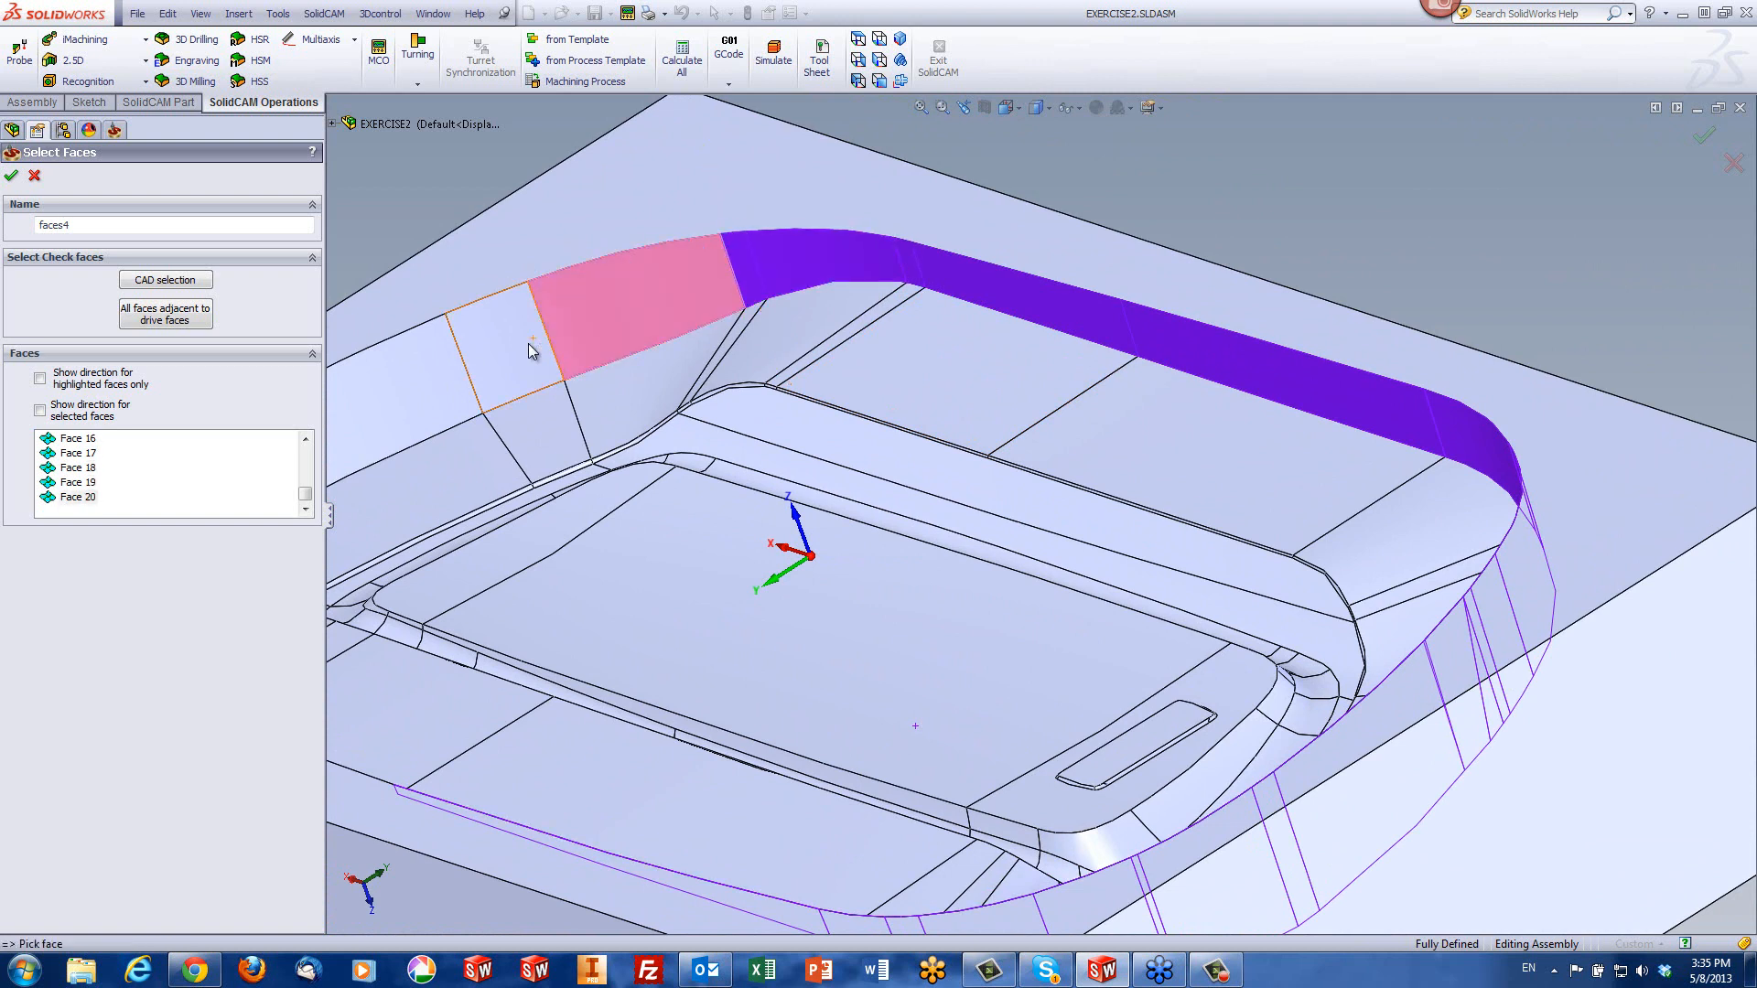
click(390, 415)
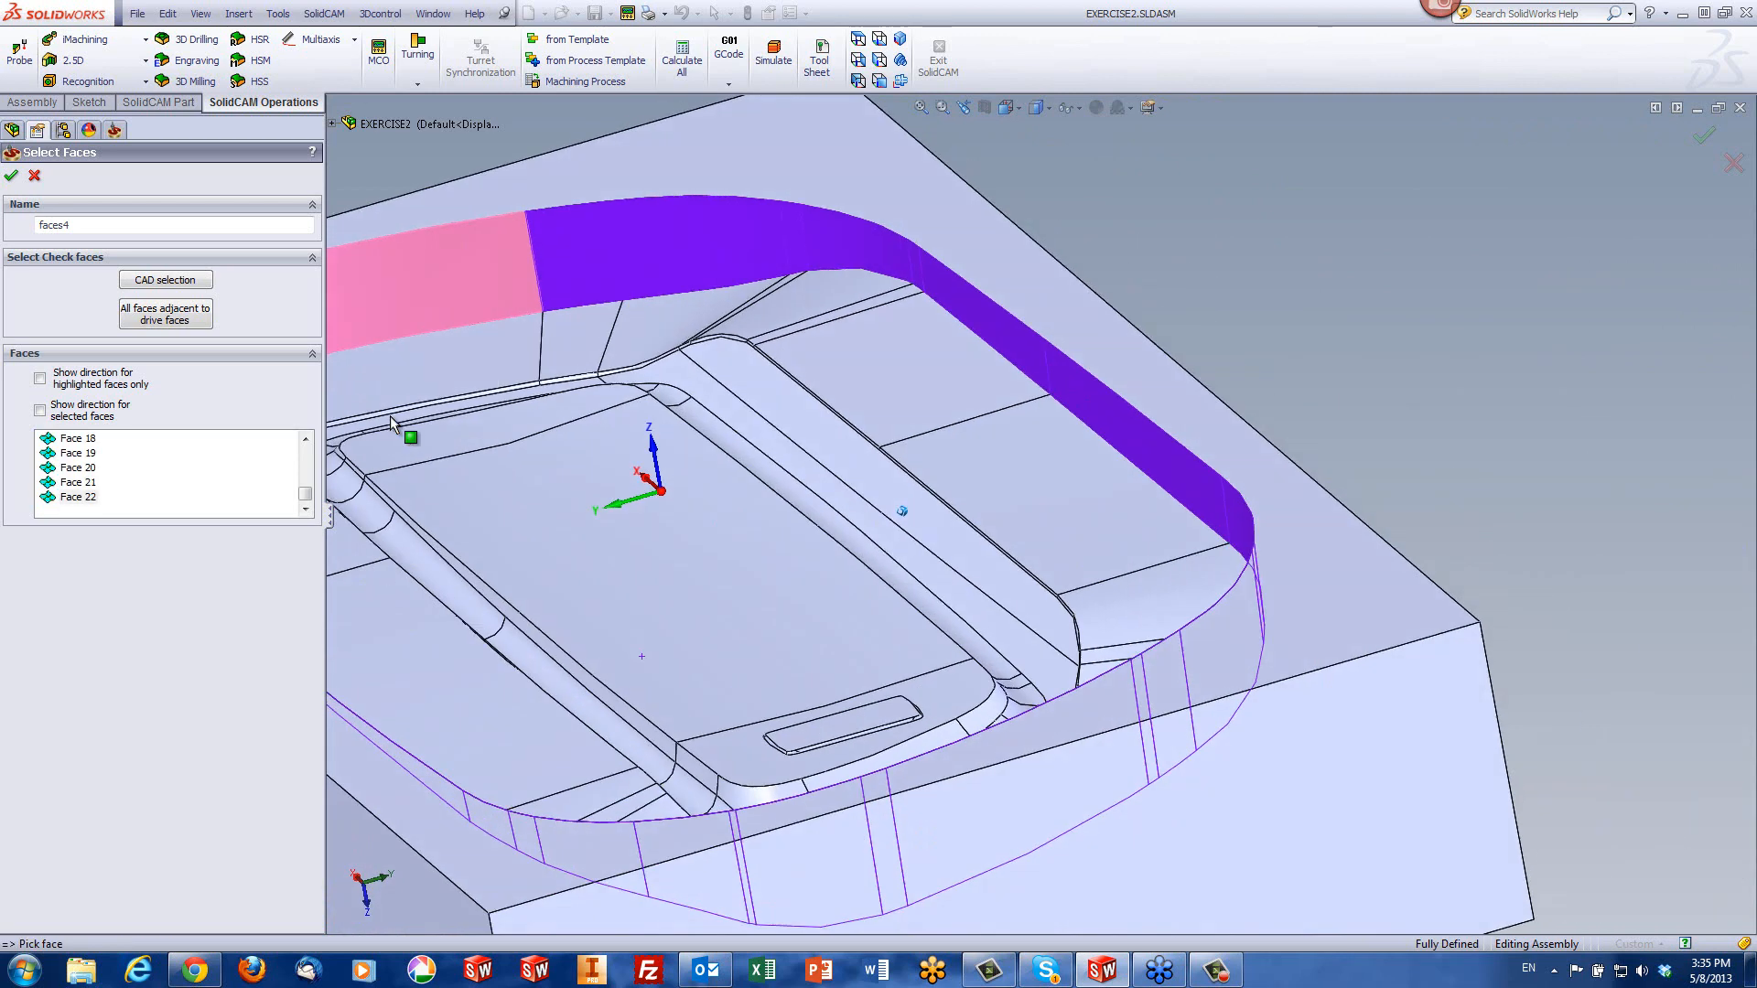
- Add the wall faces from the opposite end wall through the fourth corner to the check surfaces
scroll(855, 338, down, 3)
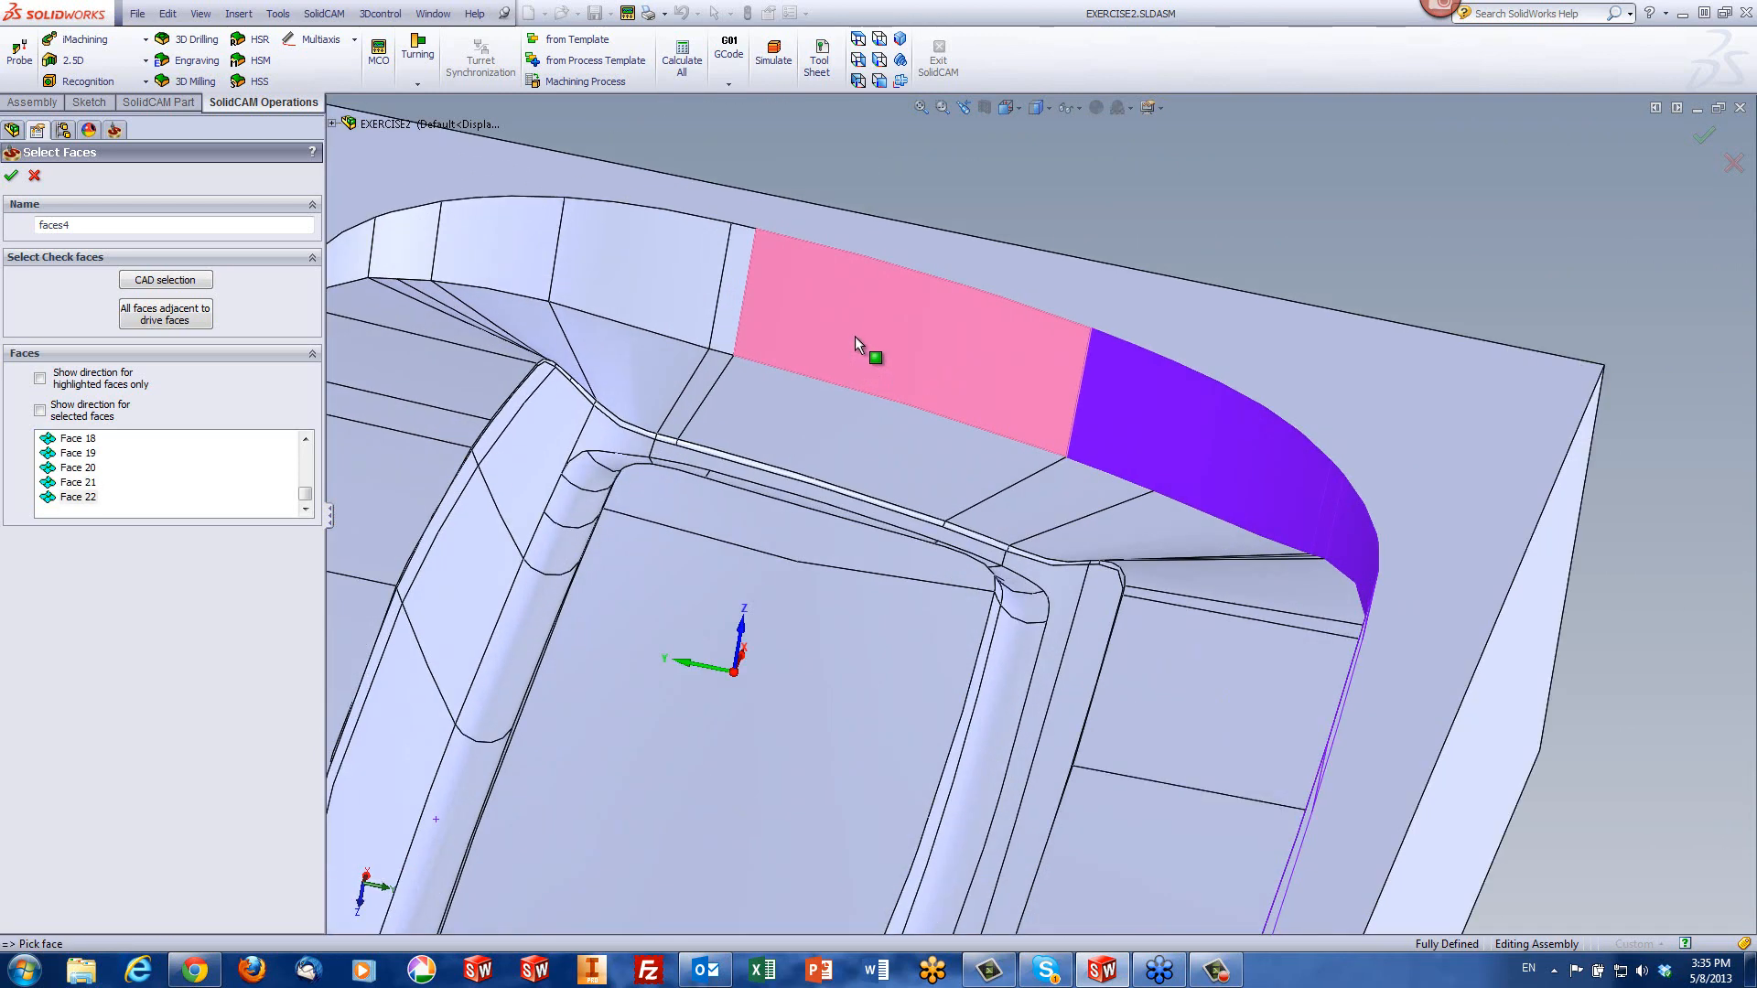
click(734, 278)
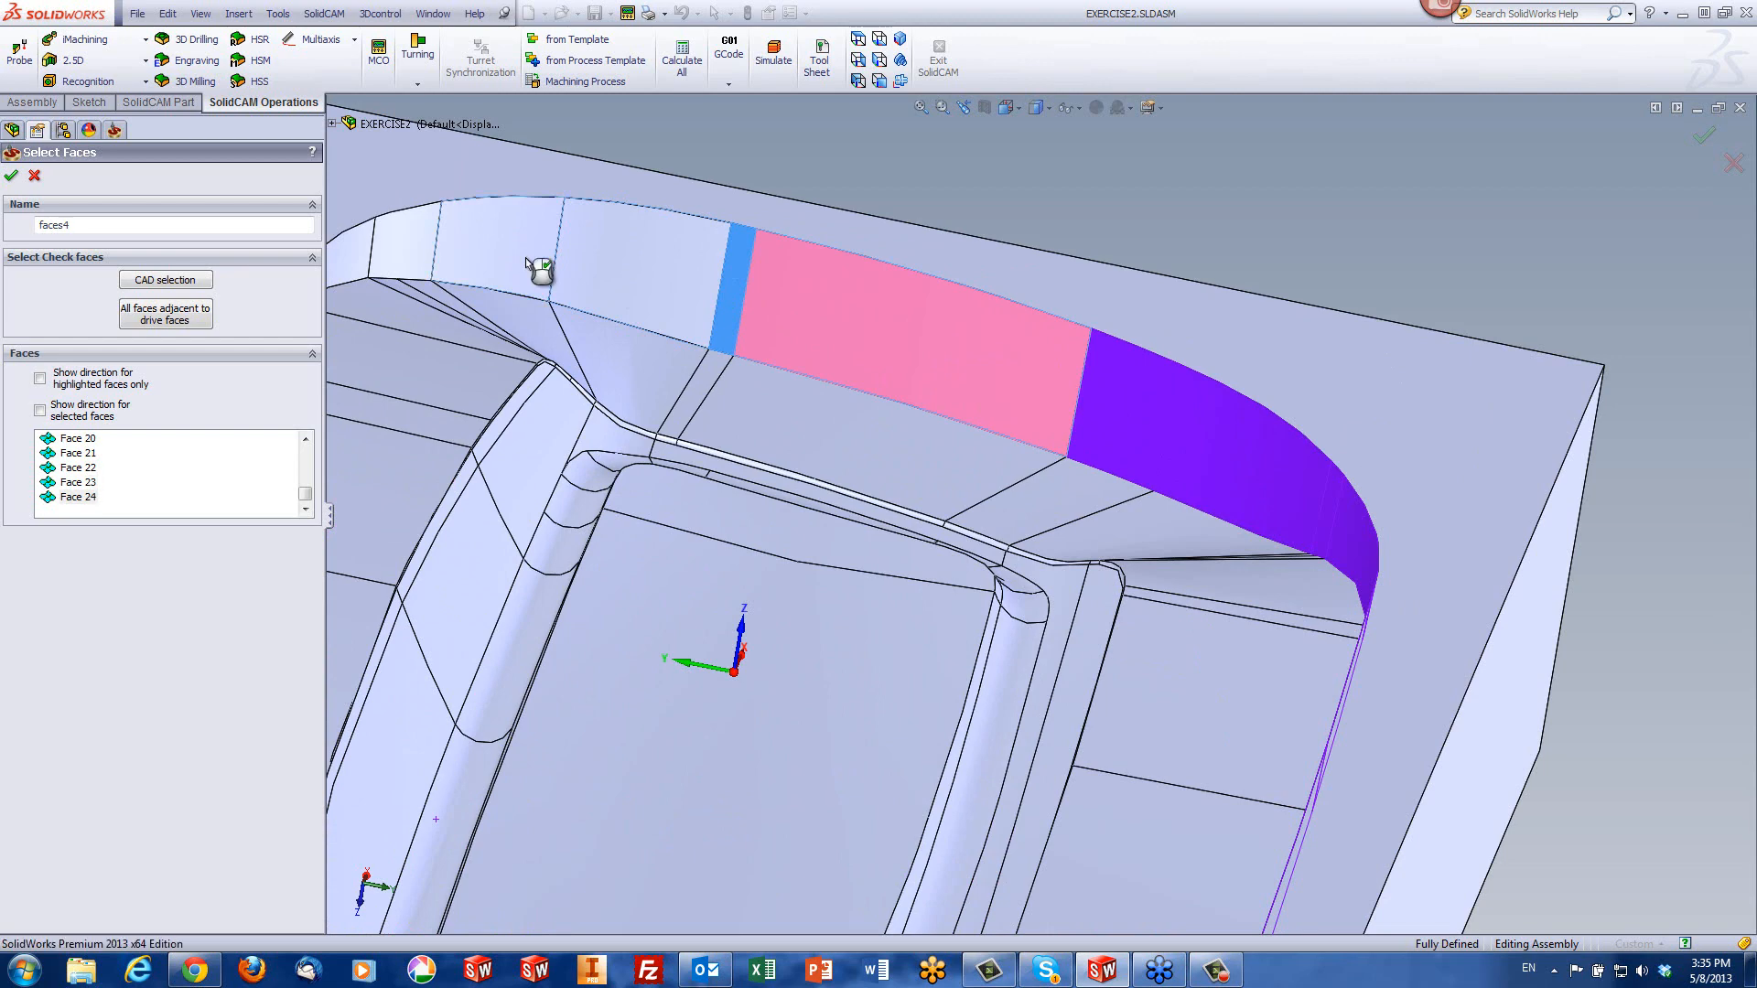
click(485, 267)
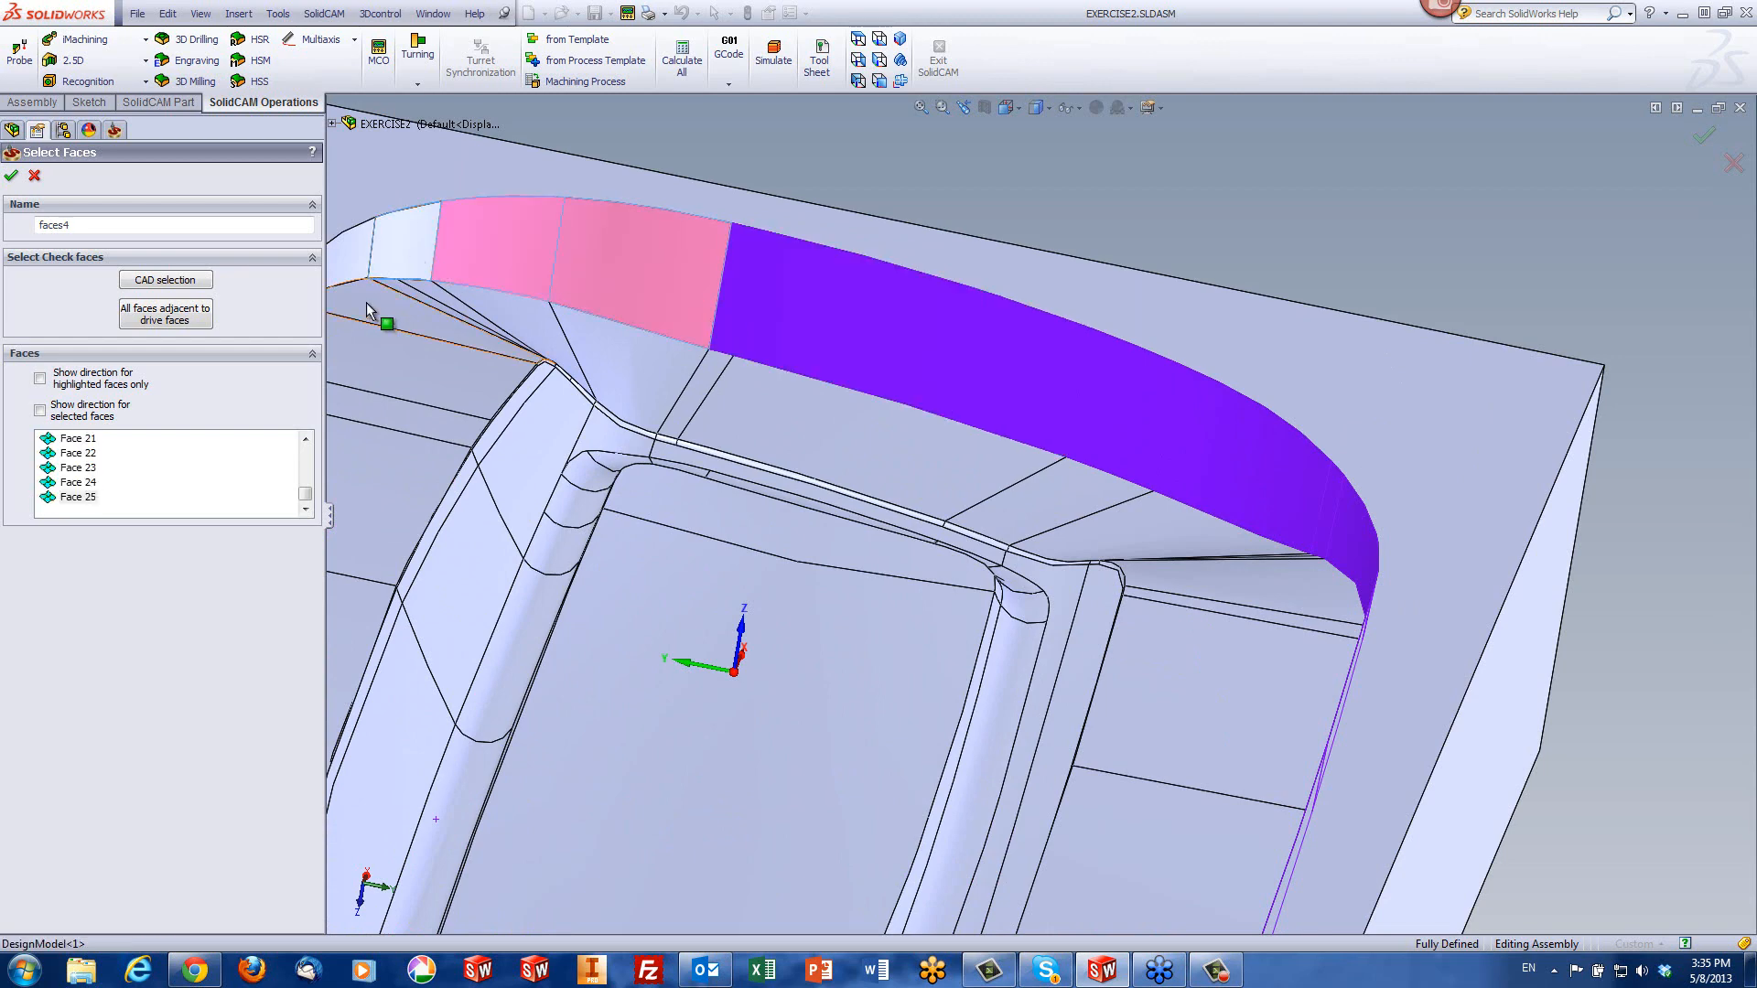
click(399, 252)
click(353, 267)
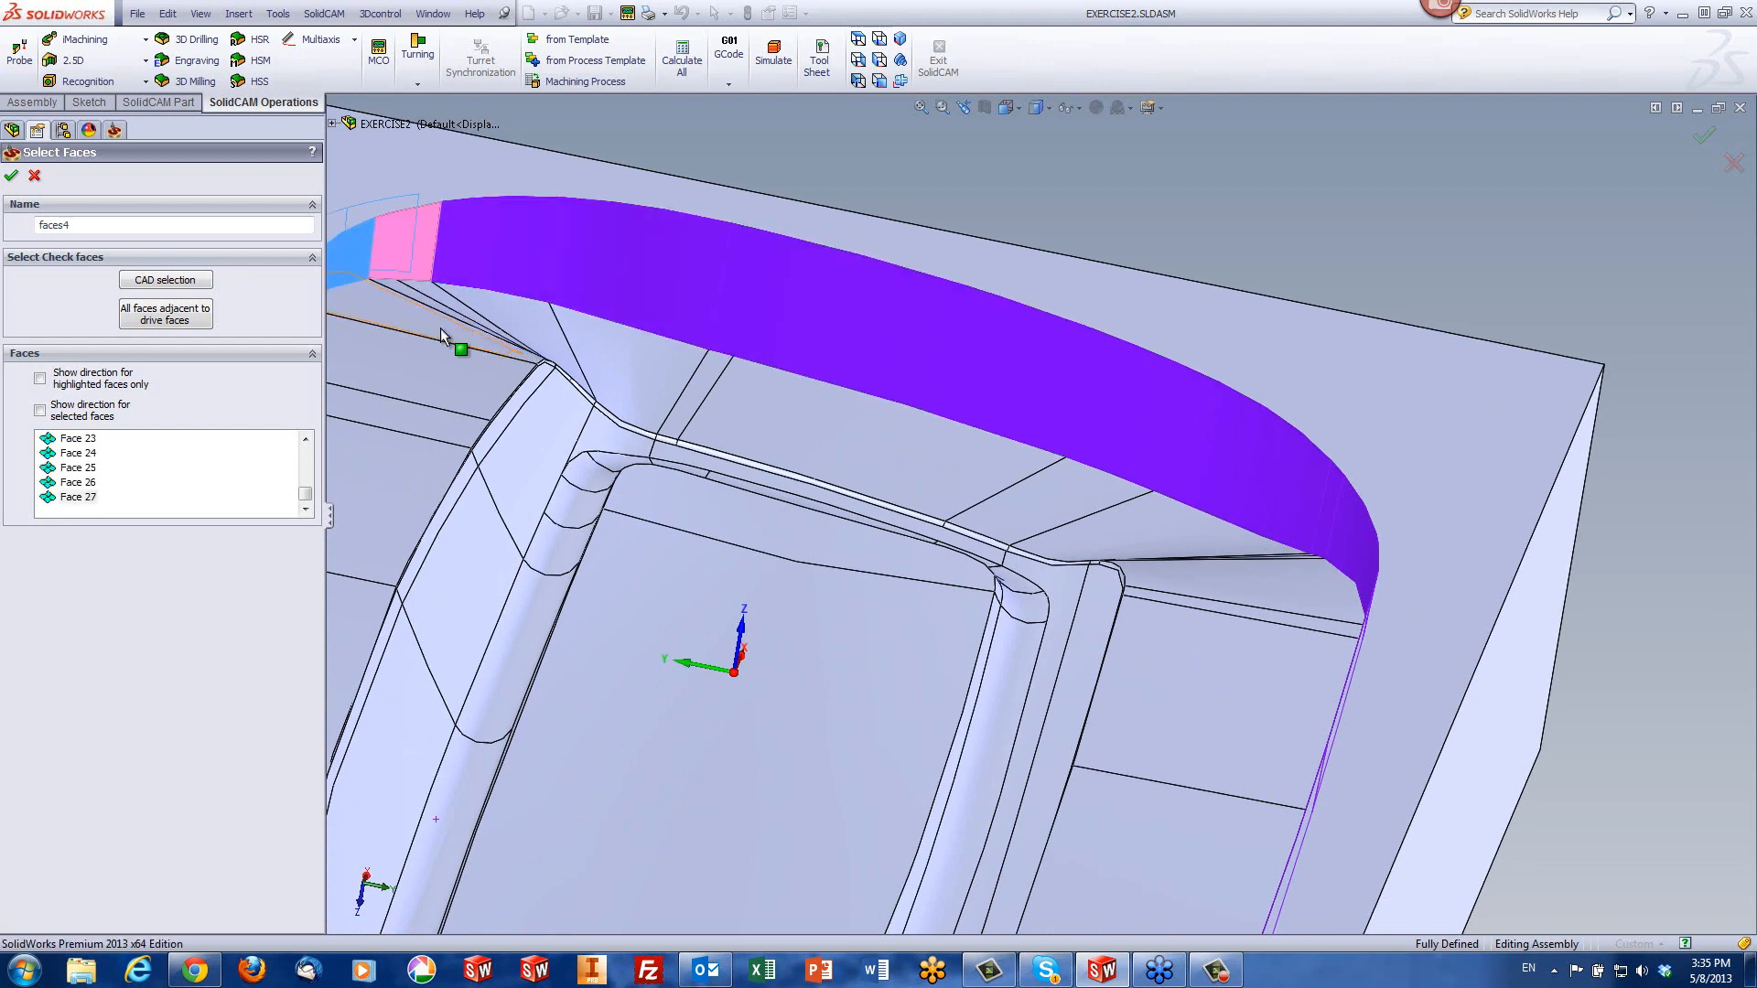
- Pick the last wall faces between the fourth corner and the first long side, and accept the faces4 check geometry
scroll(441, 328, up, 6)
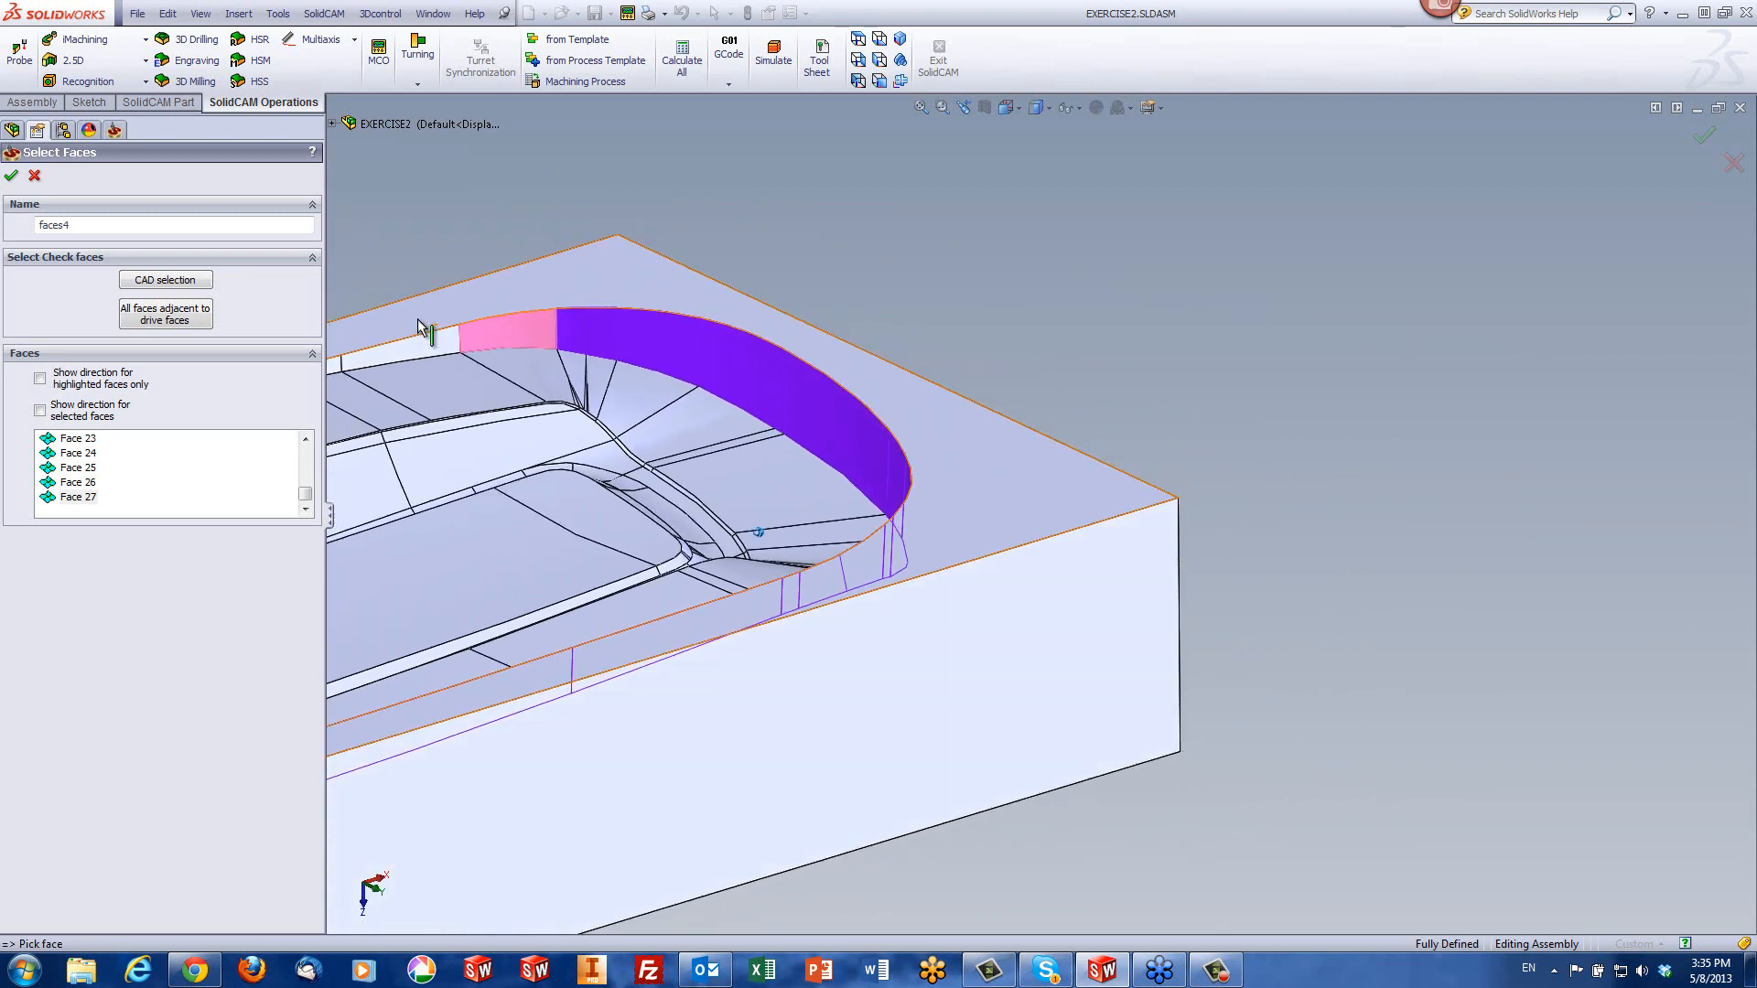
middle_drag(421, 327, 874, 255)
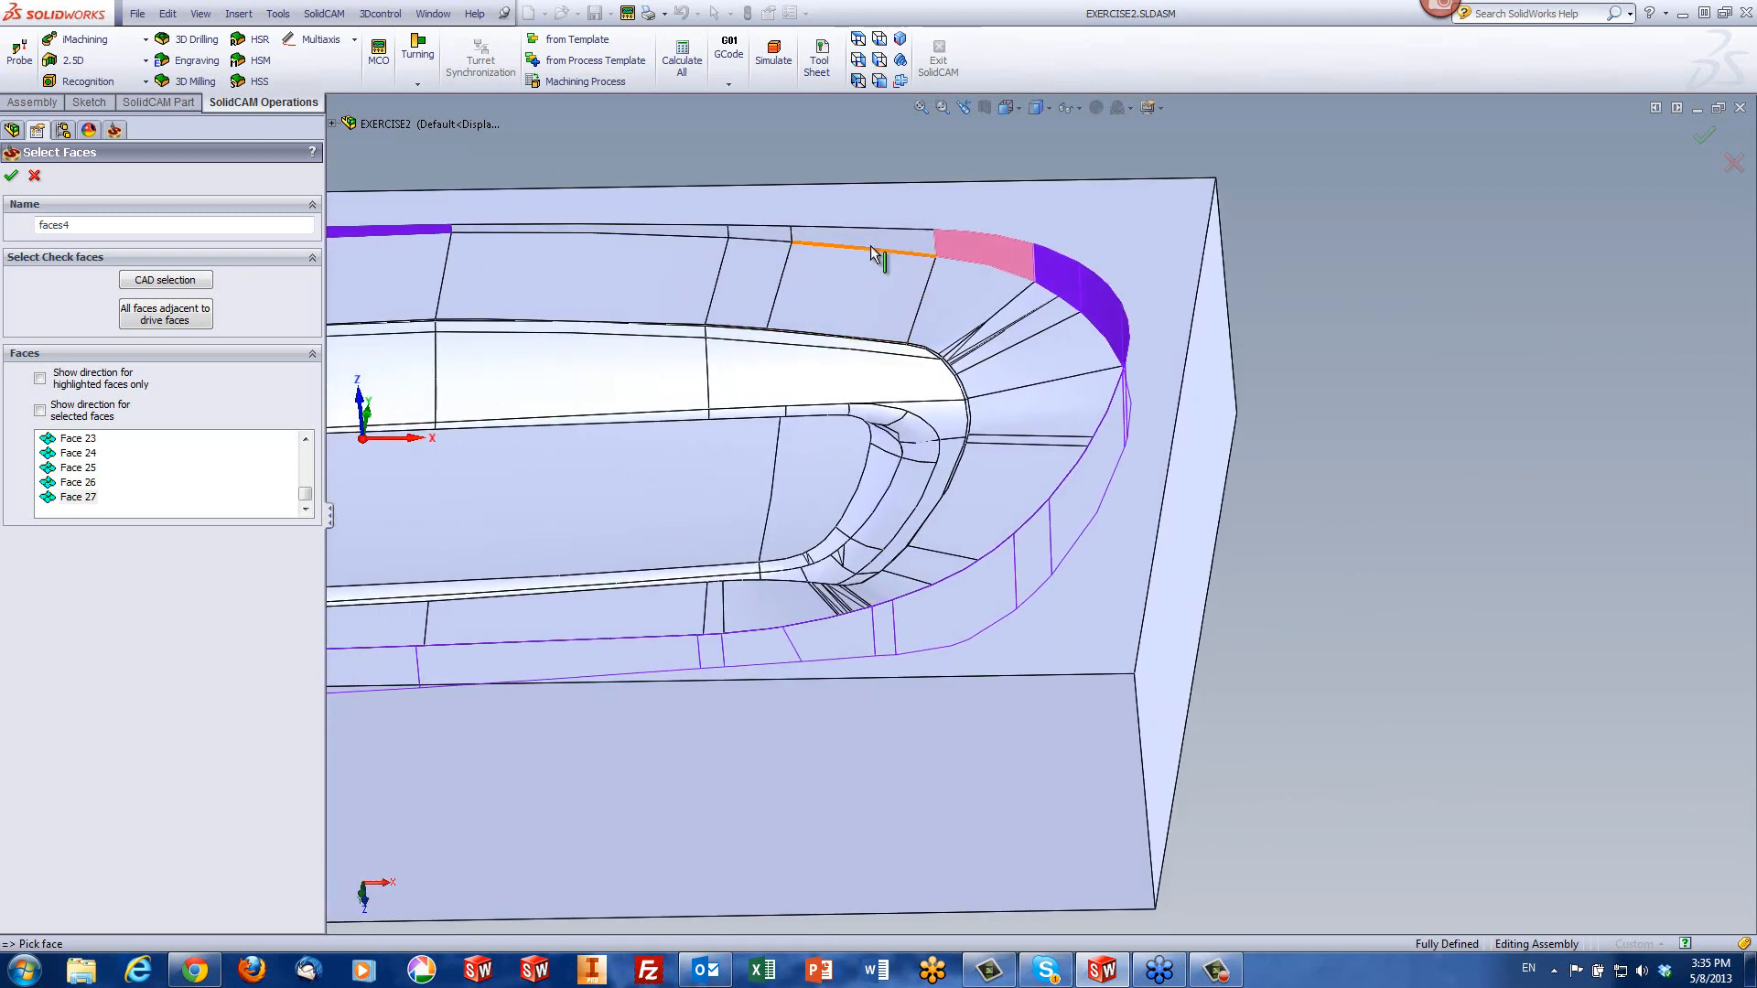
click(876, 245)
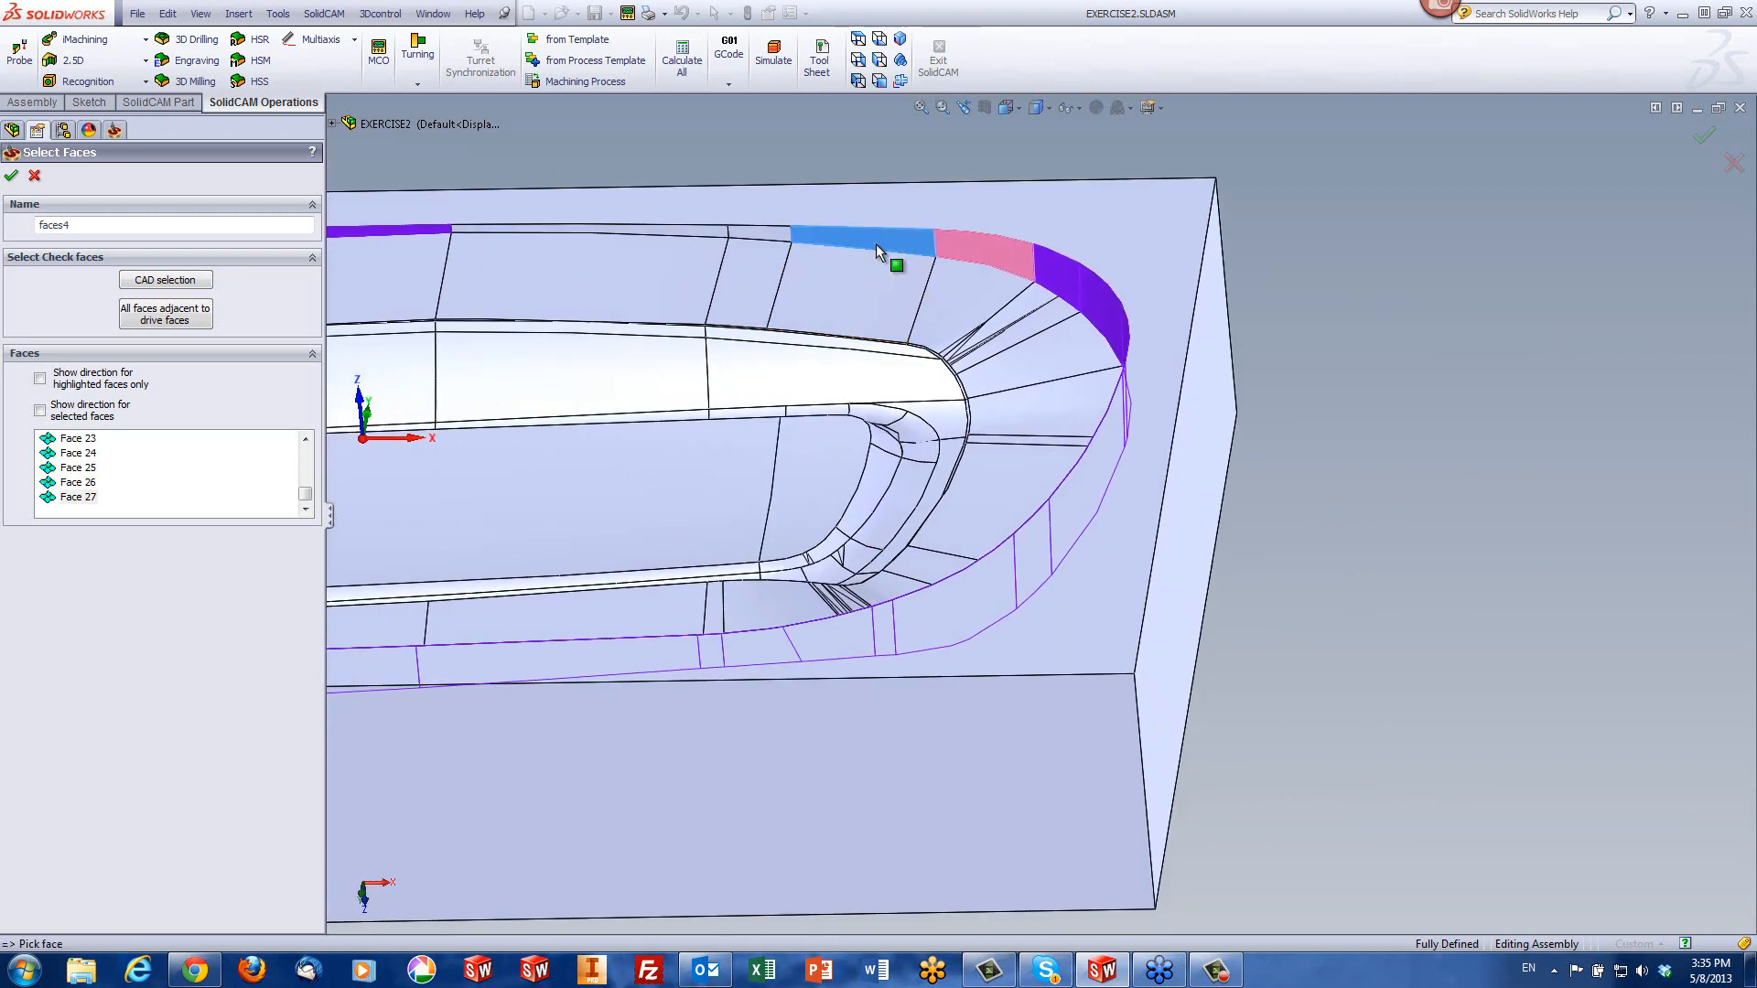
click(759, 234)
scroll(709, 254, down, 3)
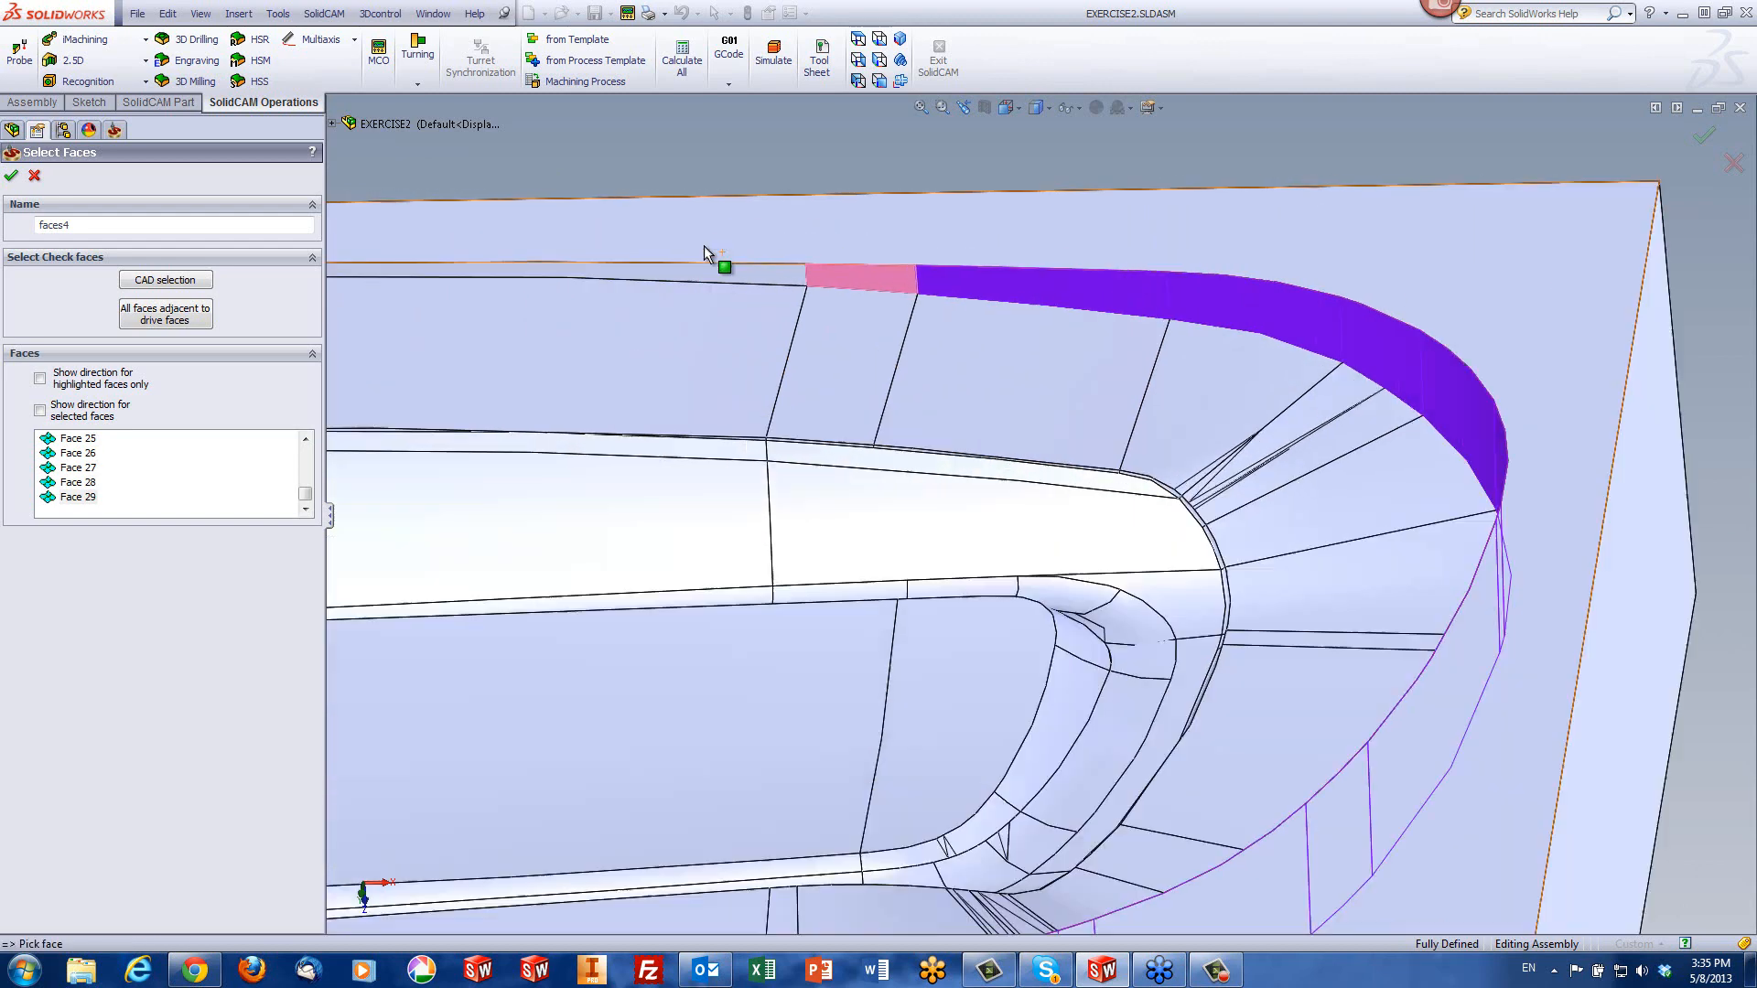
scroll(706, 254, down, 2)
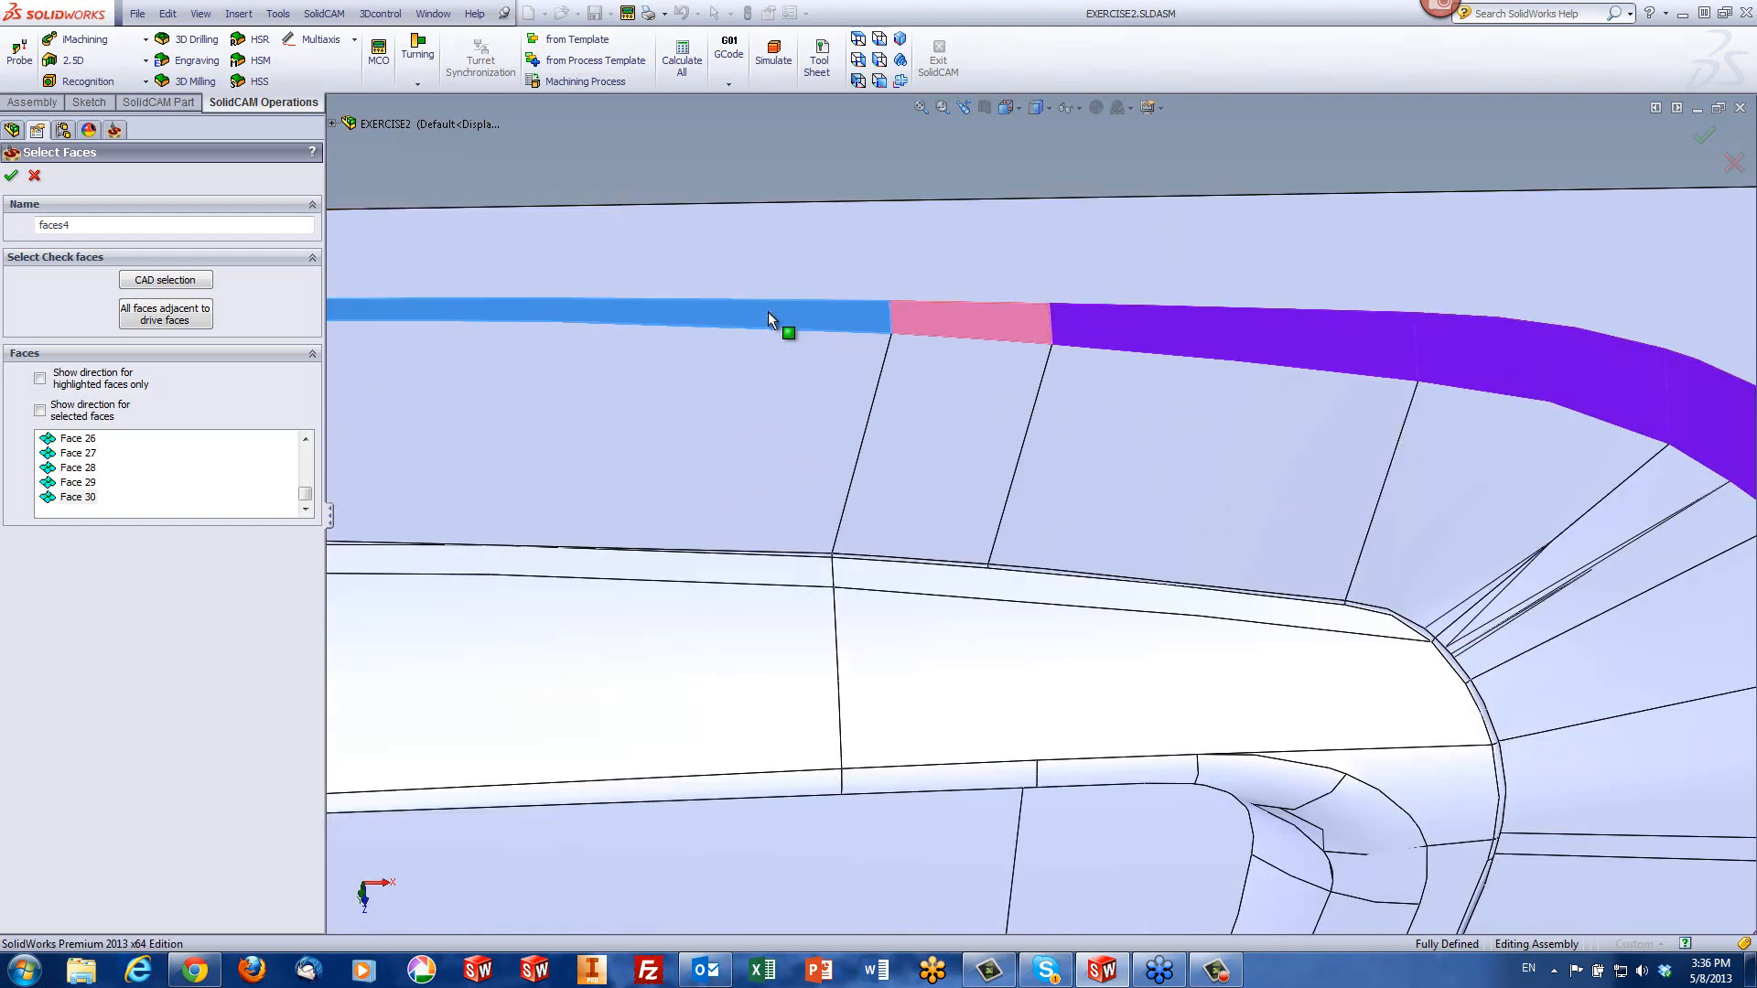
scroll(767, 316, up, 4)
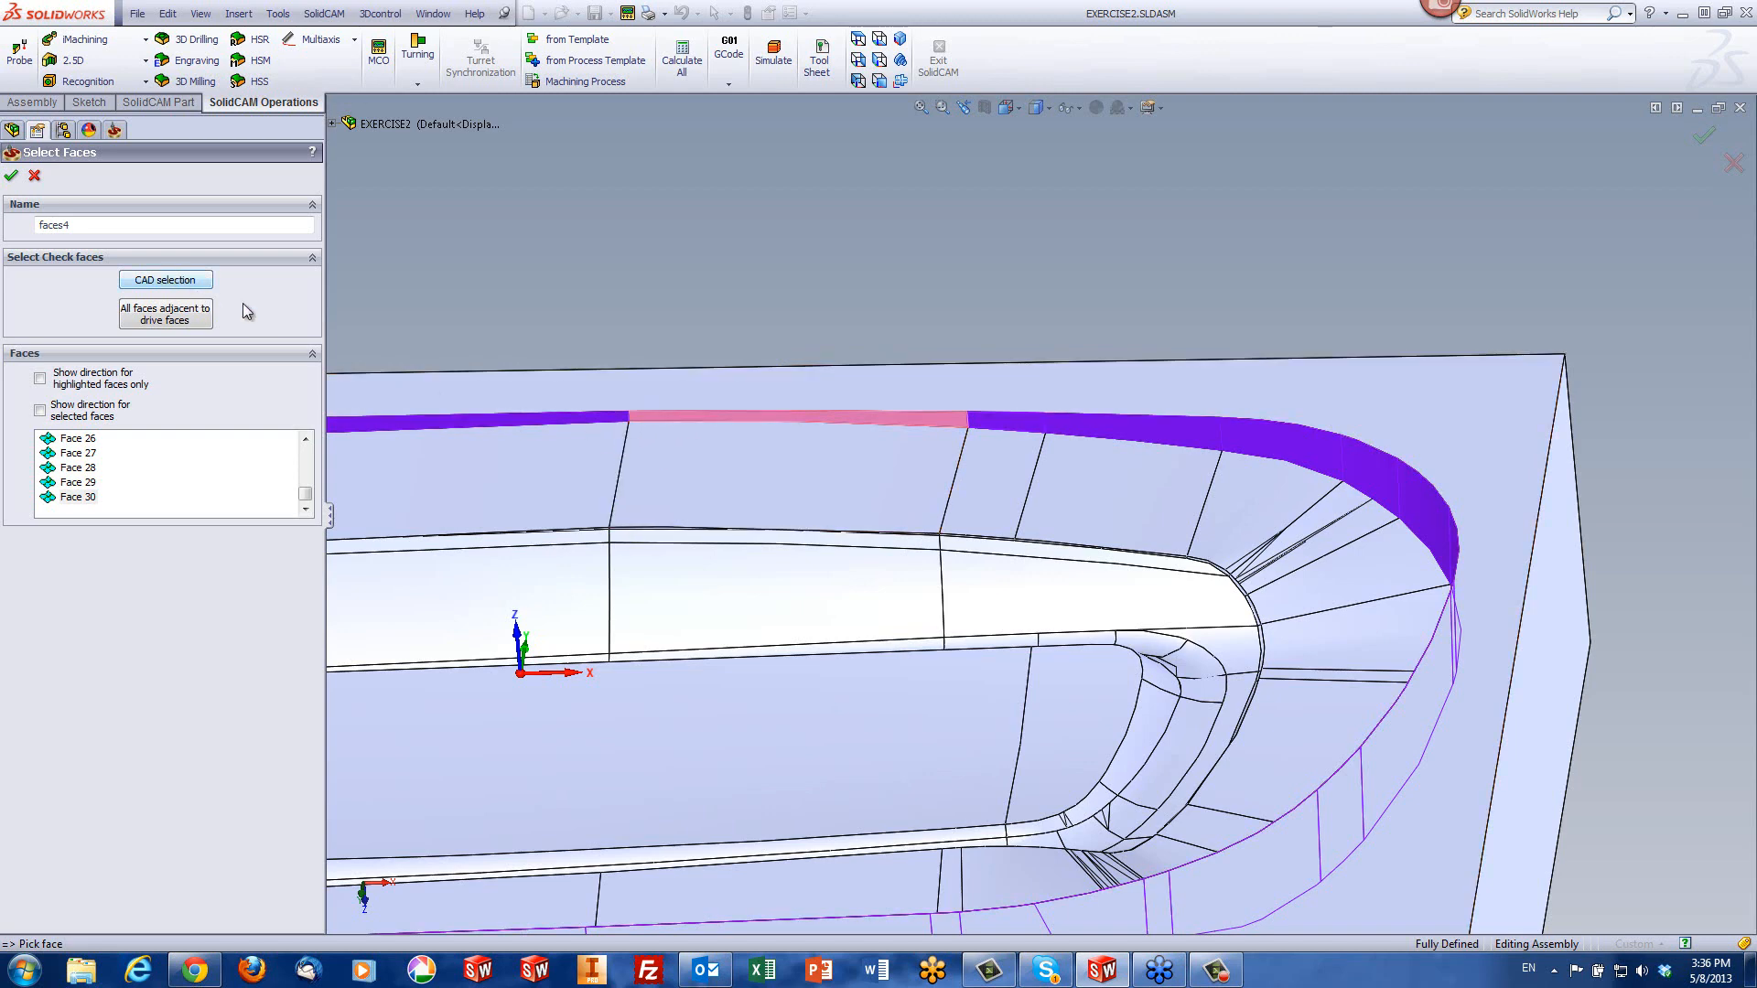
click(11, 177)
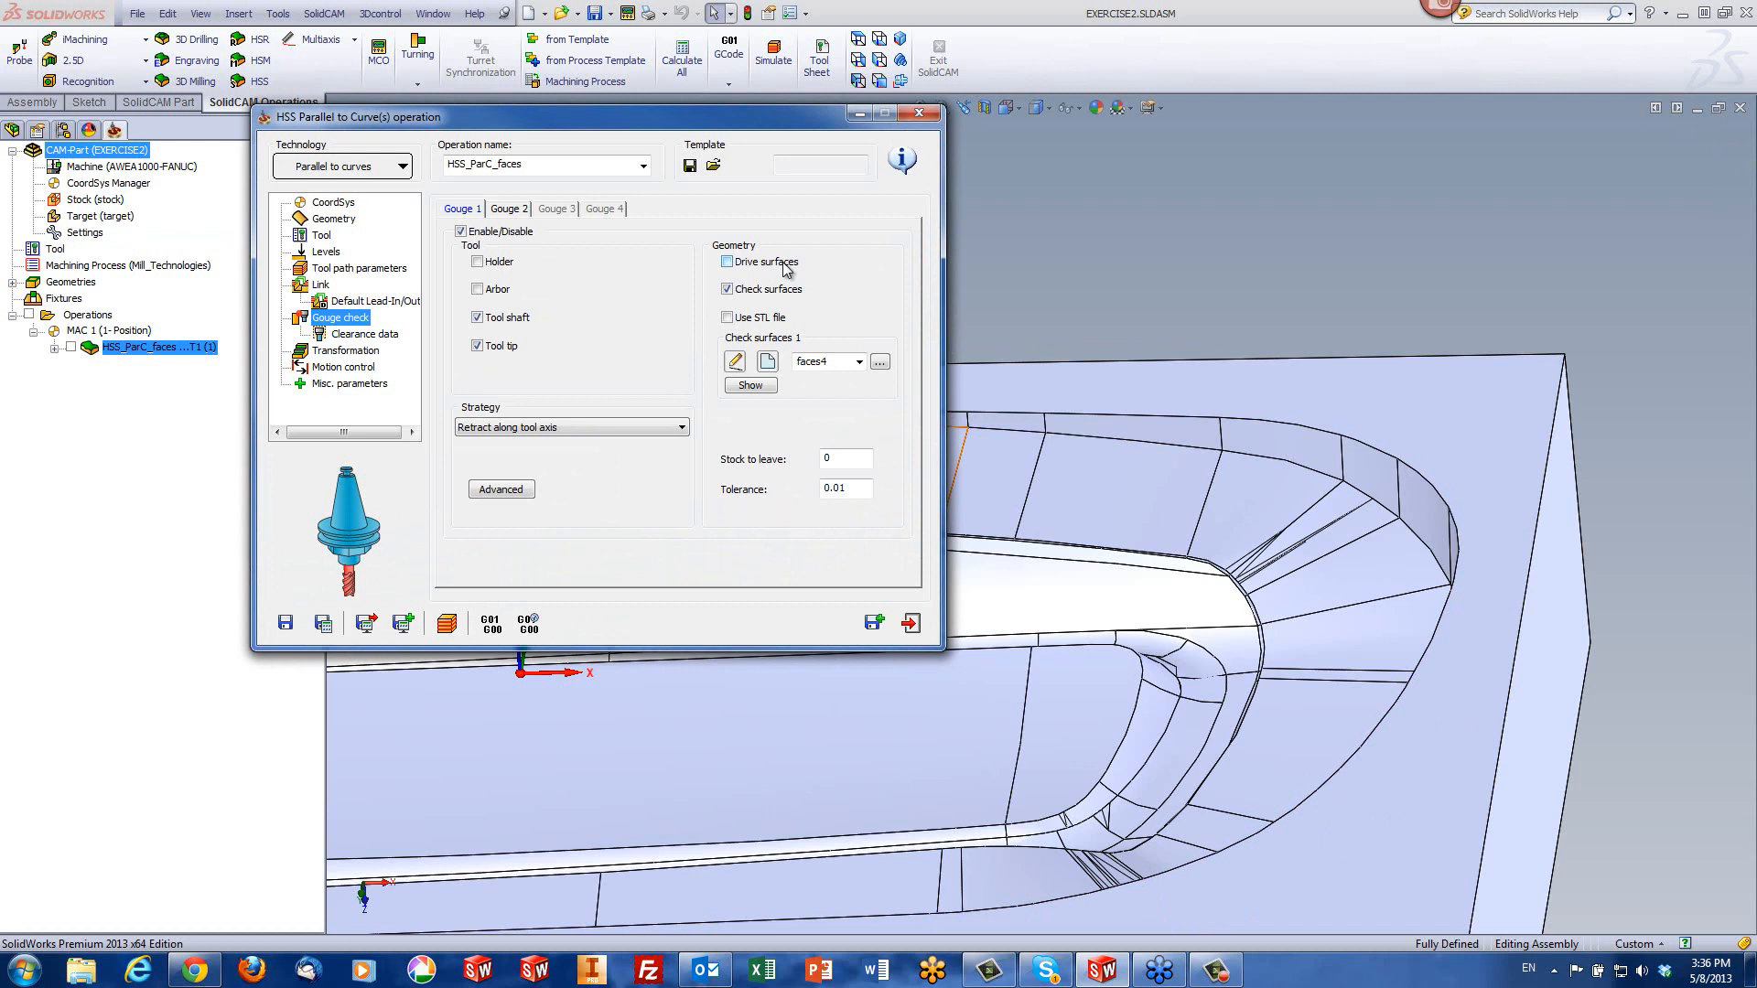
- Configure the first gouge check with 1 stock to leave, the Leaving out gouging points strategy, and the tool shaft excluded
click(847, 459)
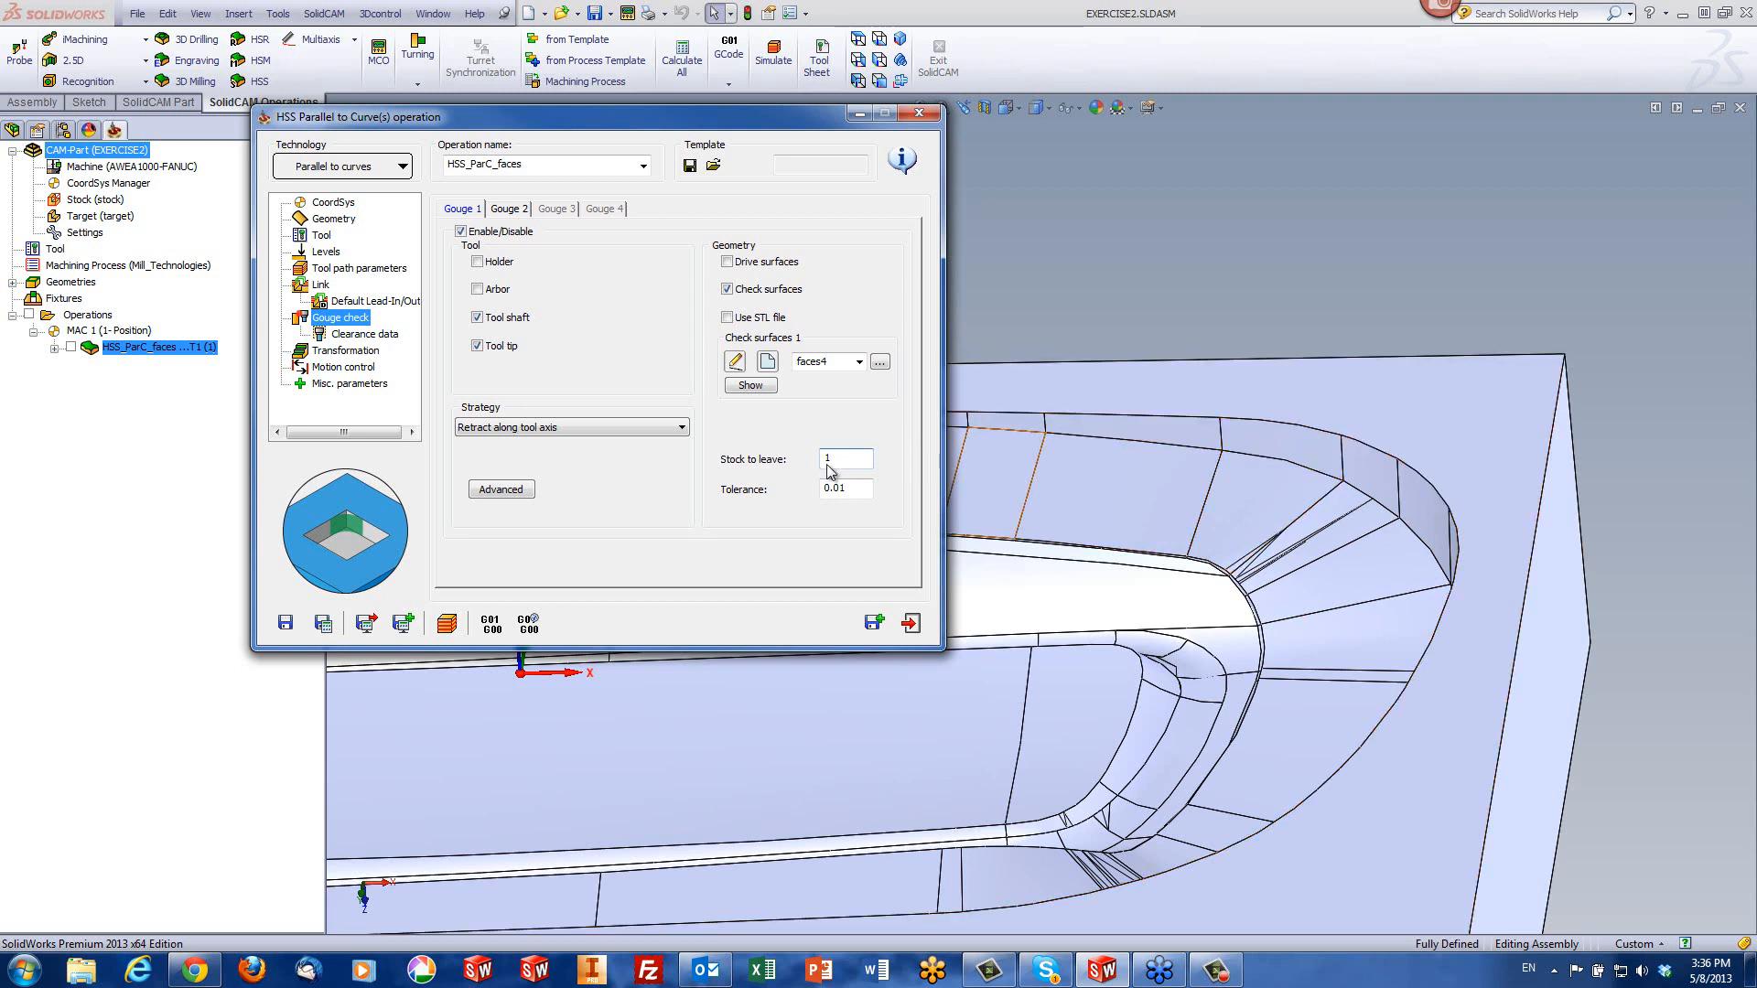
click(590, 430)
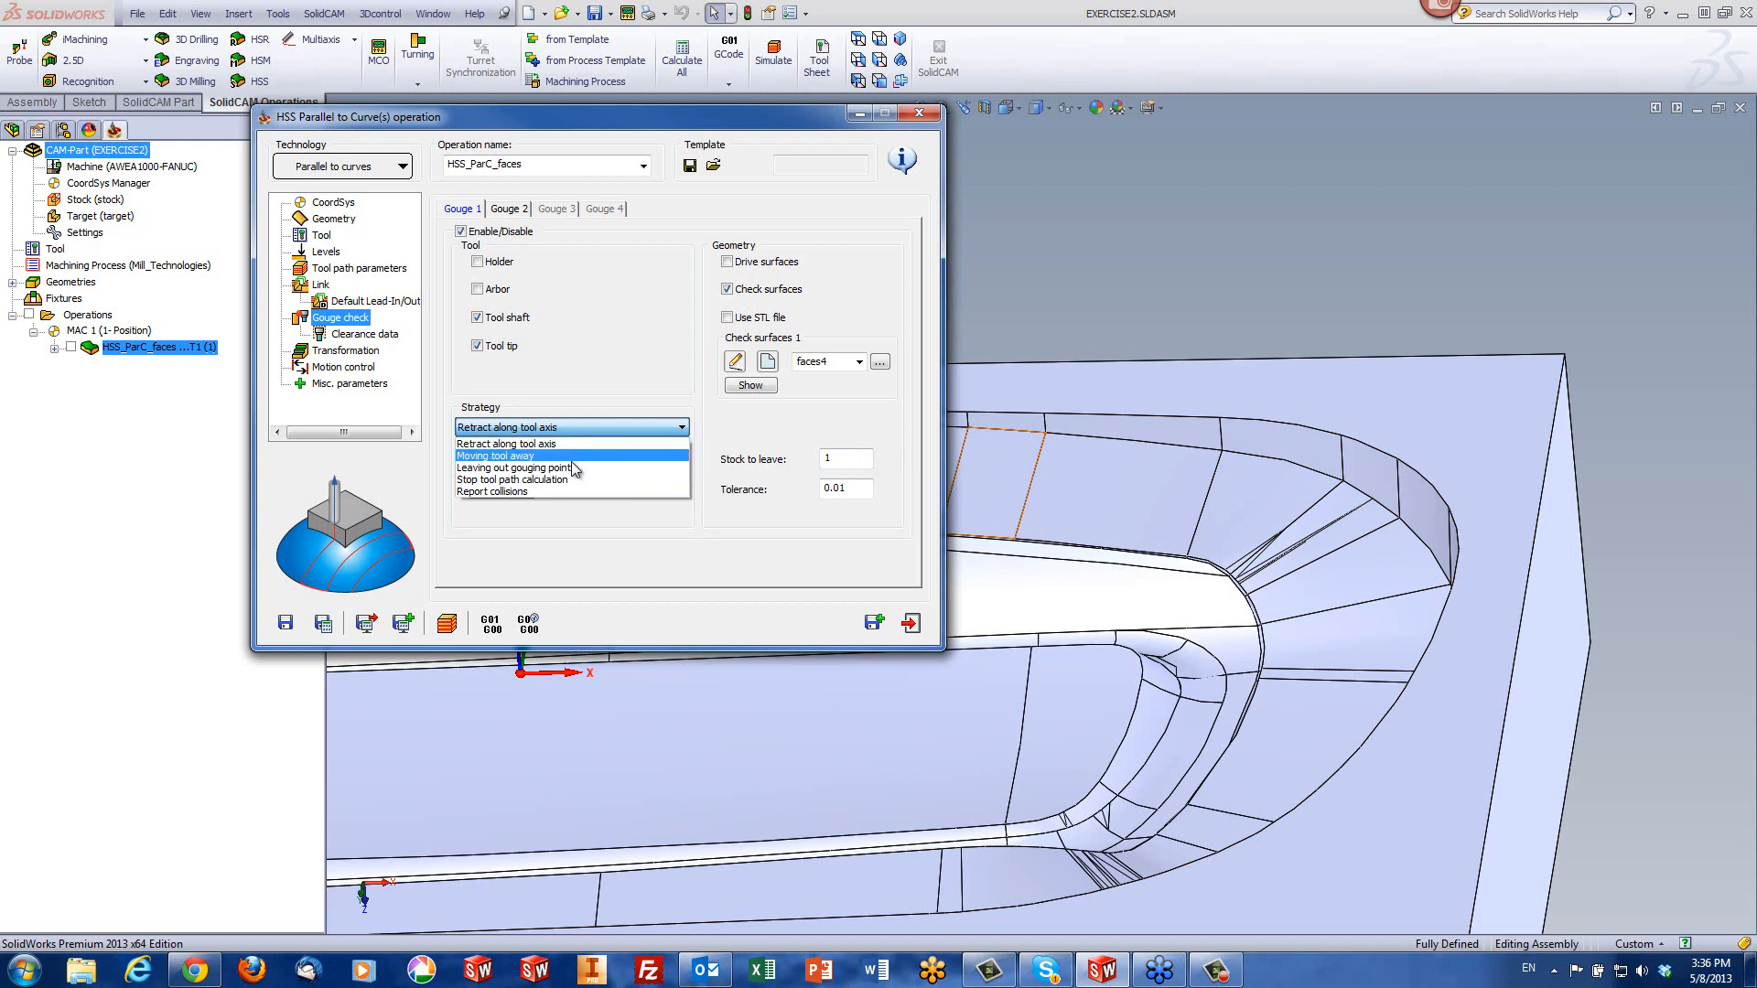
click(573, 467)
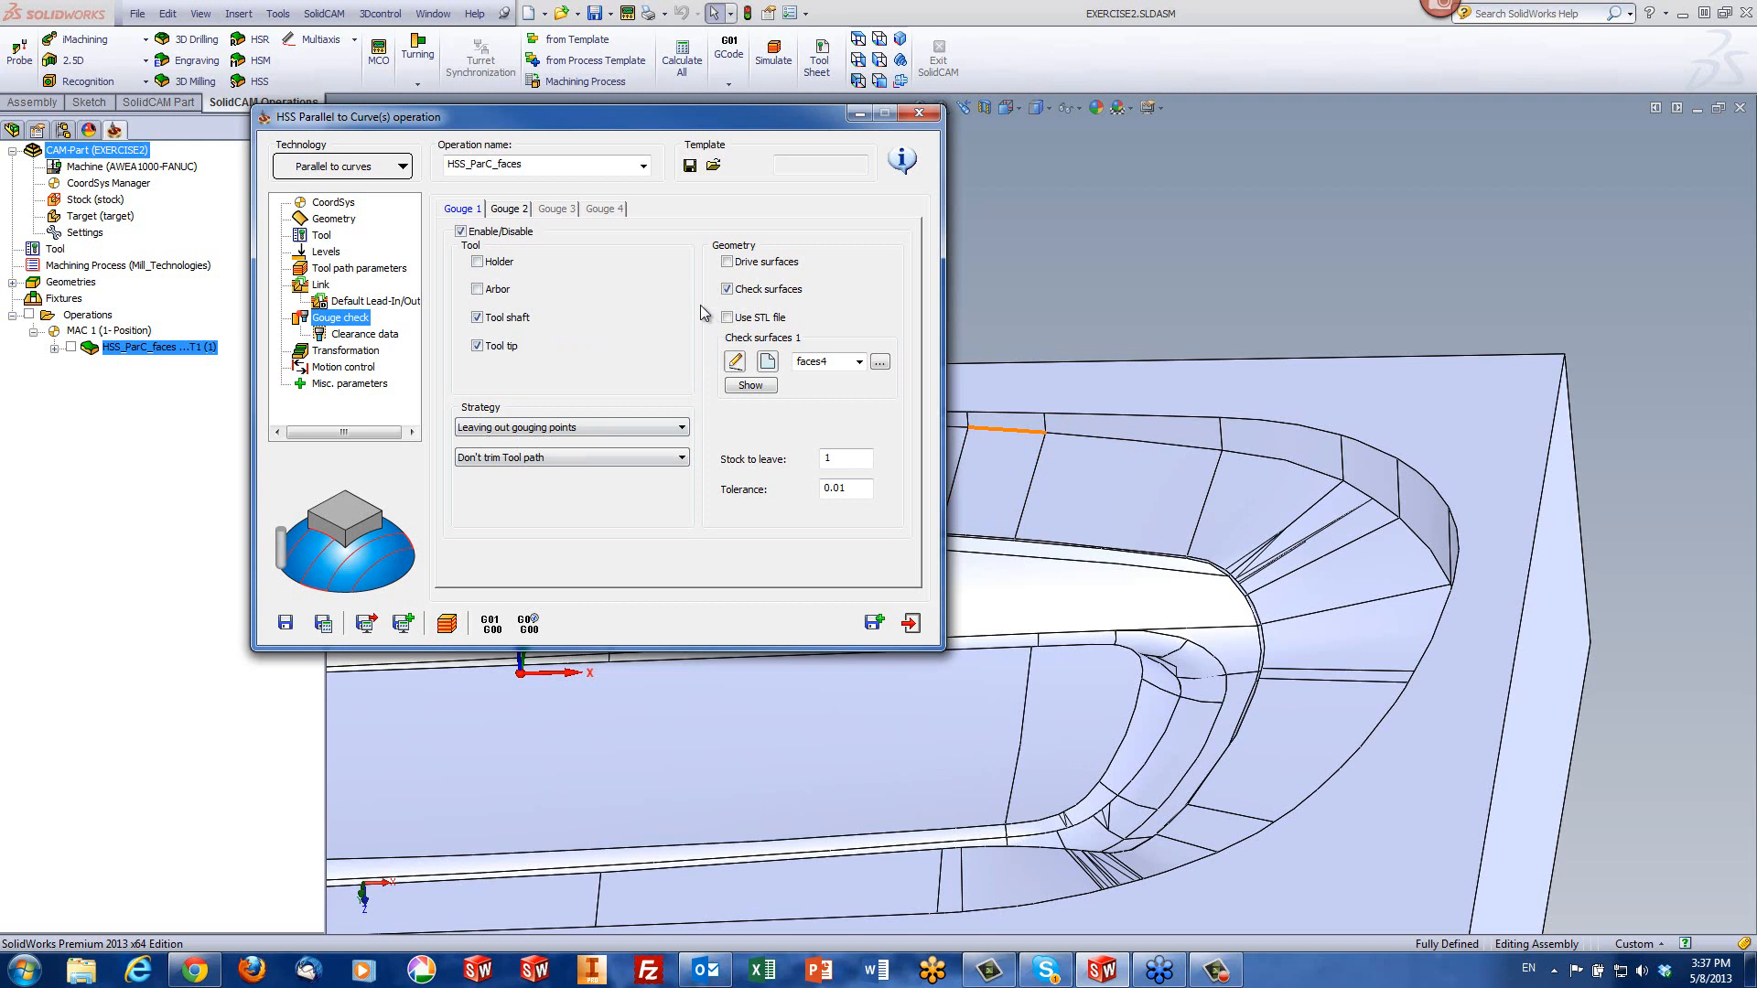
click(477, 318)
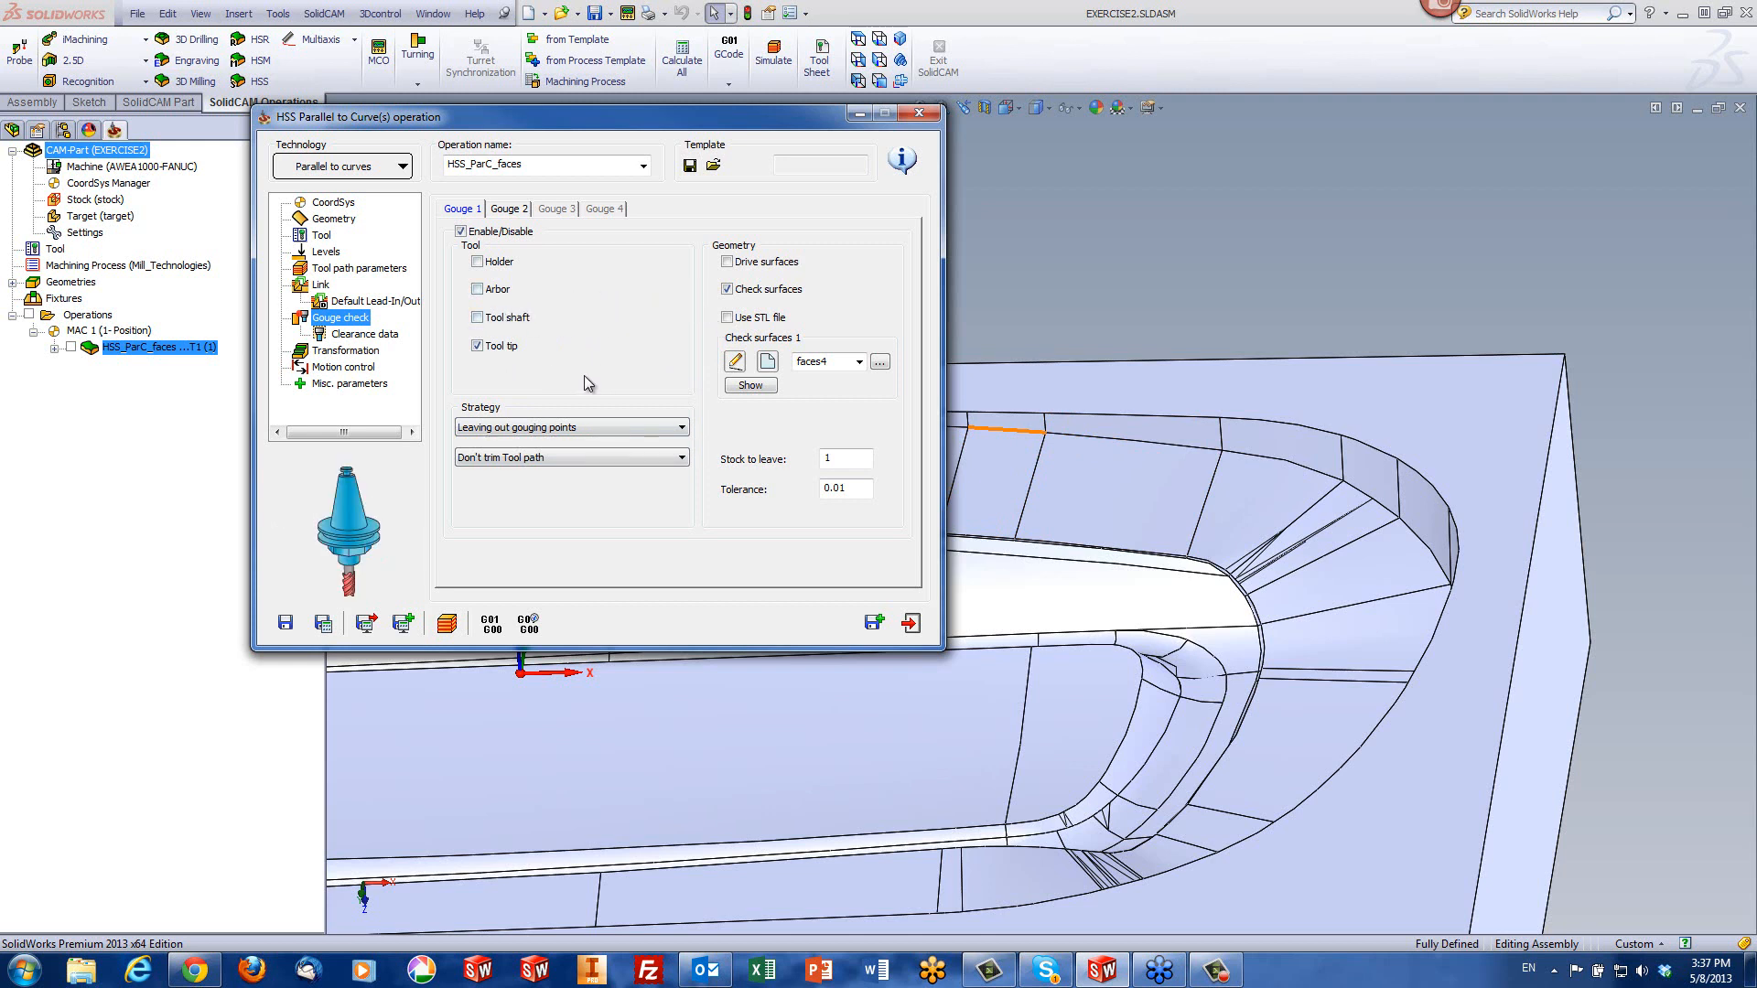
- Simulate the gouge-checked tool path on the CAD model and examine the cuts beside the wall faces
click(453, 627)
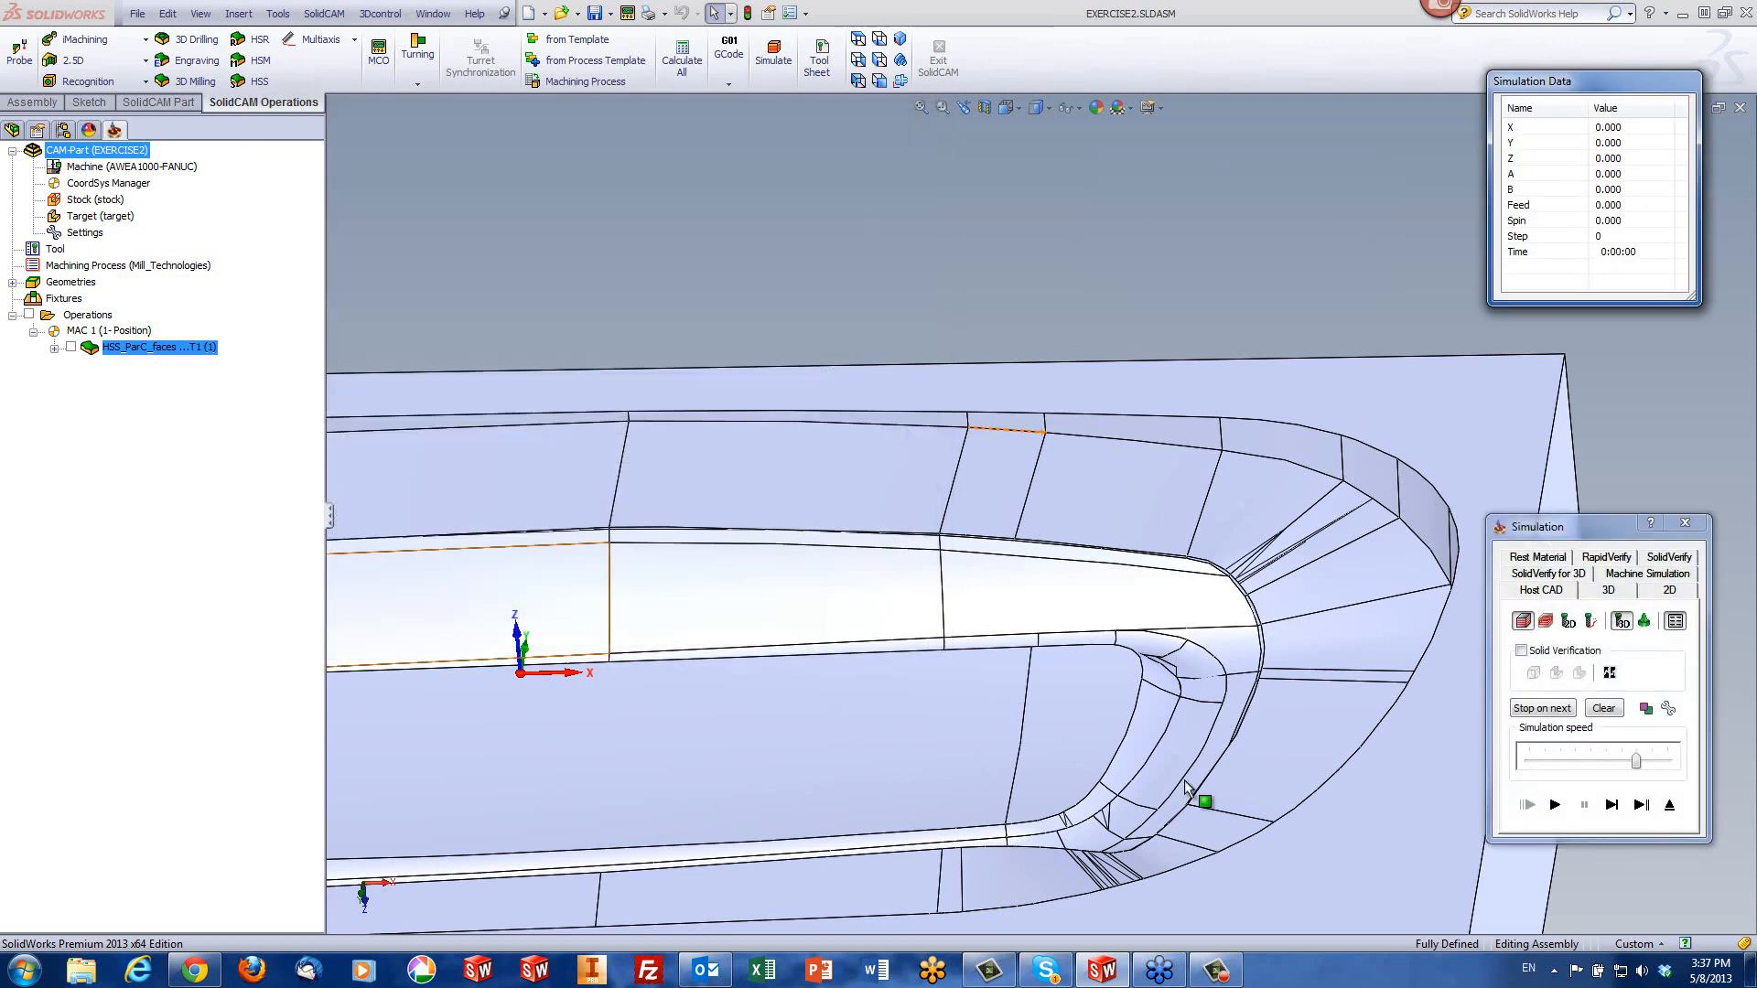
click(1555, 805)
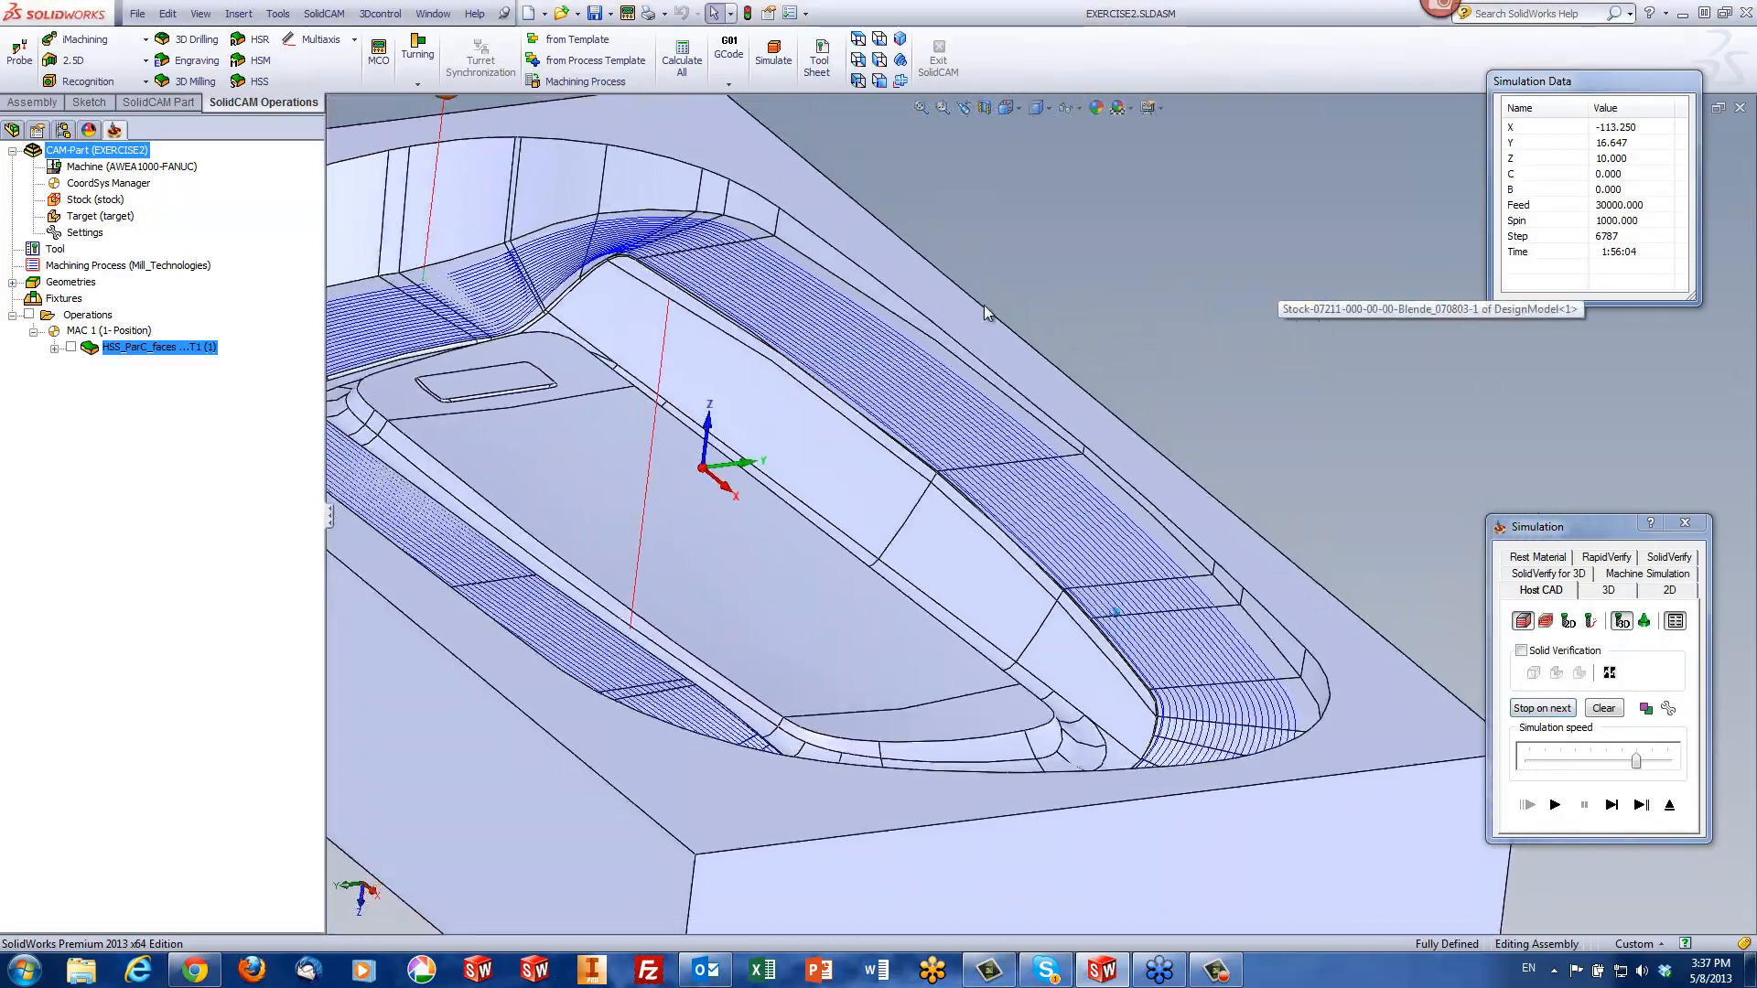
- Run the operation in SolidVerify with shaded display, raising the simulation speed to maximum
click(1687, 560)
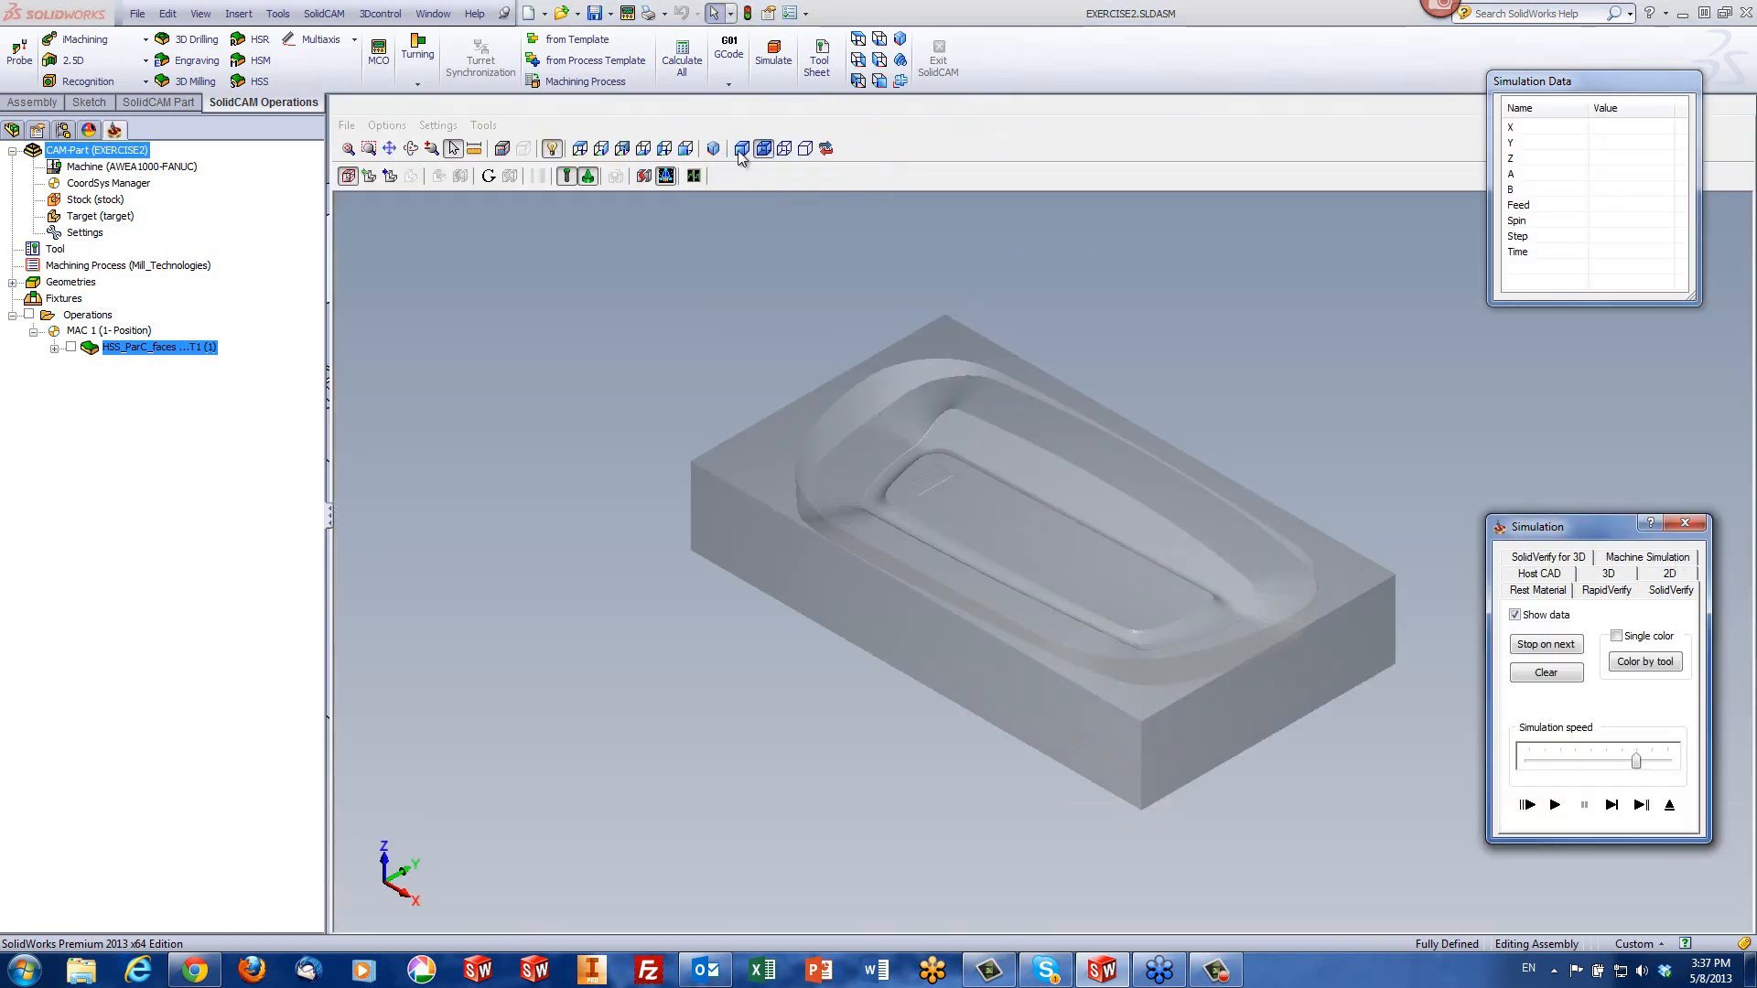
click(741, 149)
click(1555, 805)
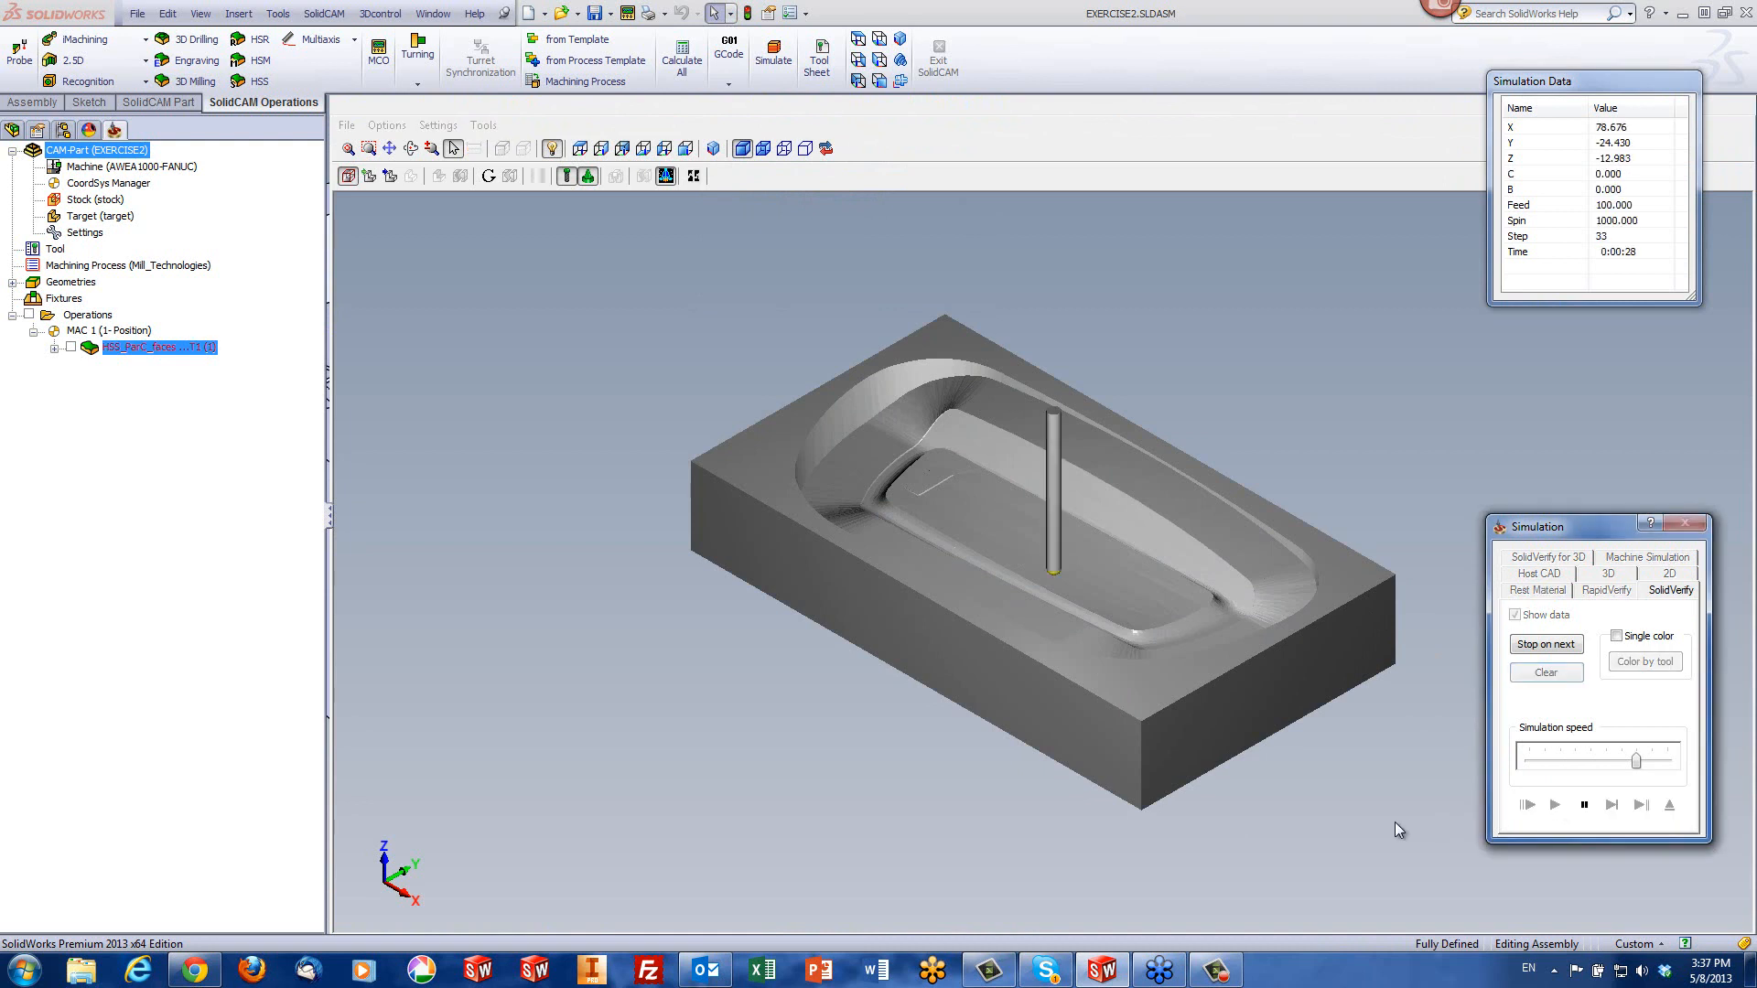
click(1627, 761)
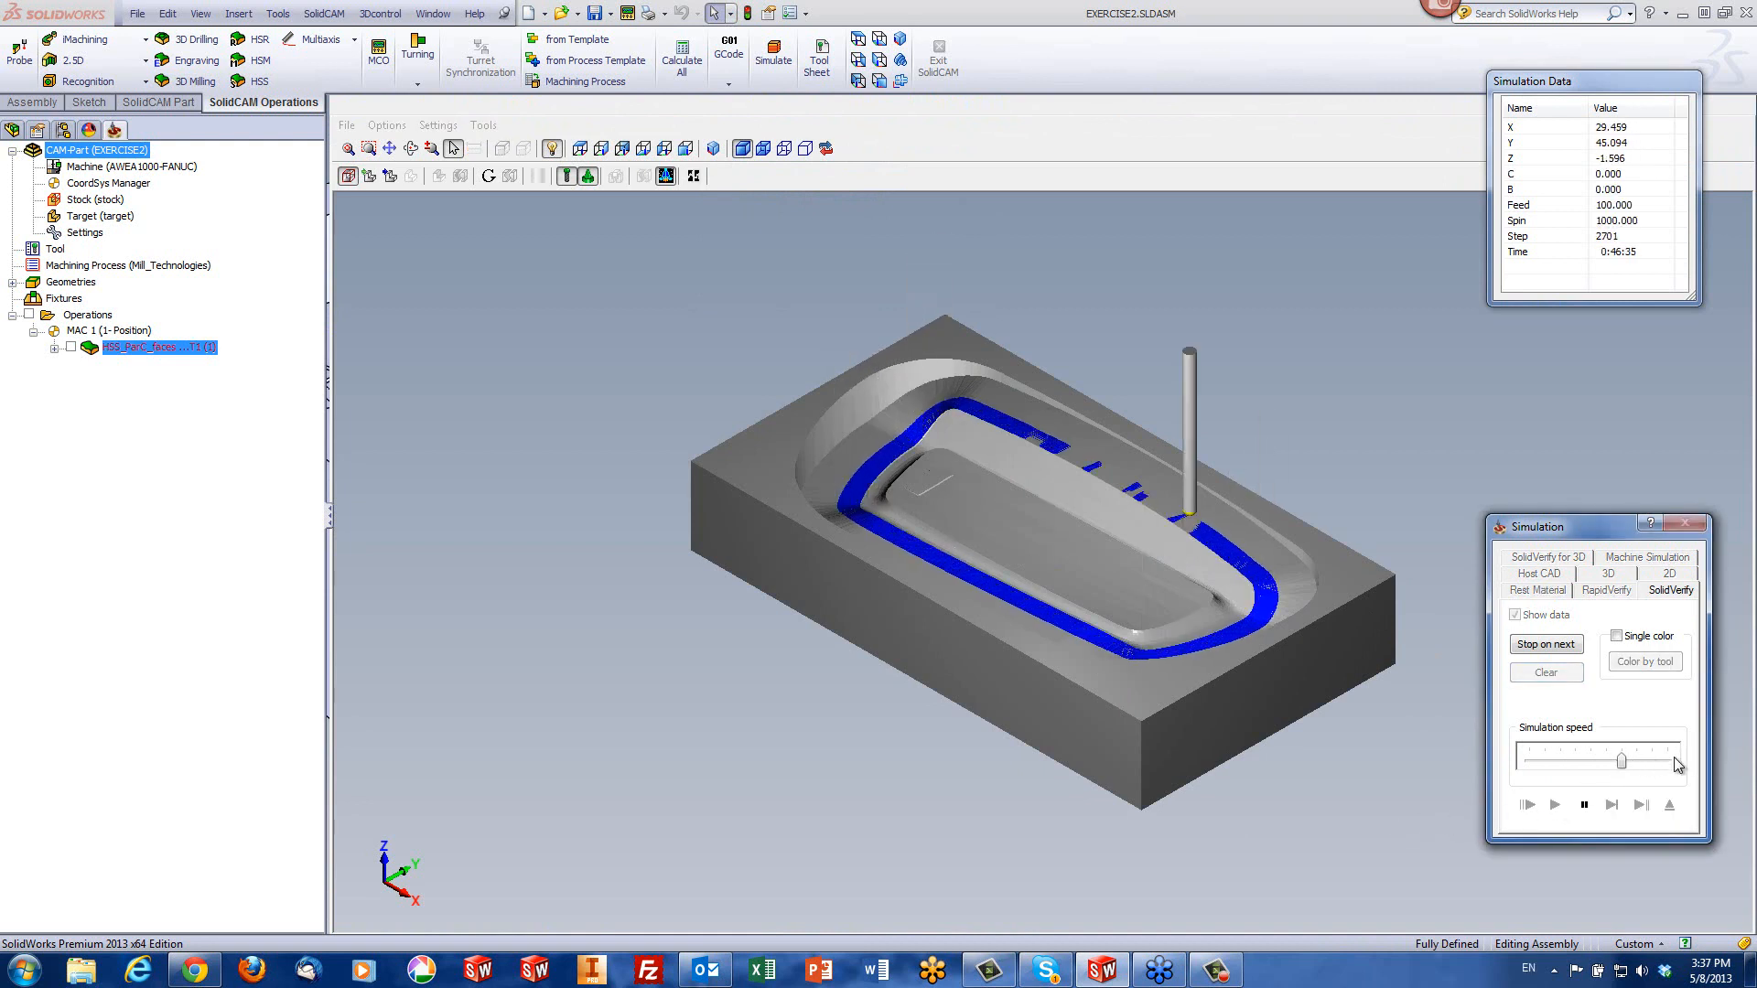
click(1660, 762)
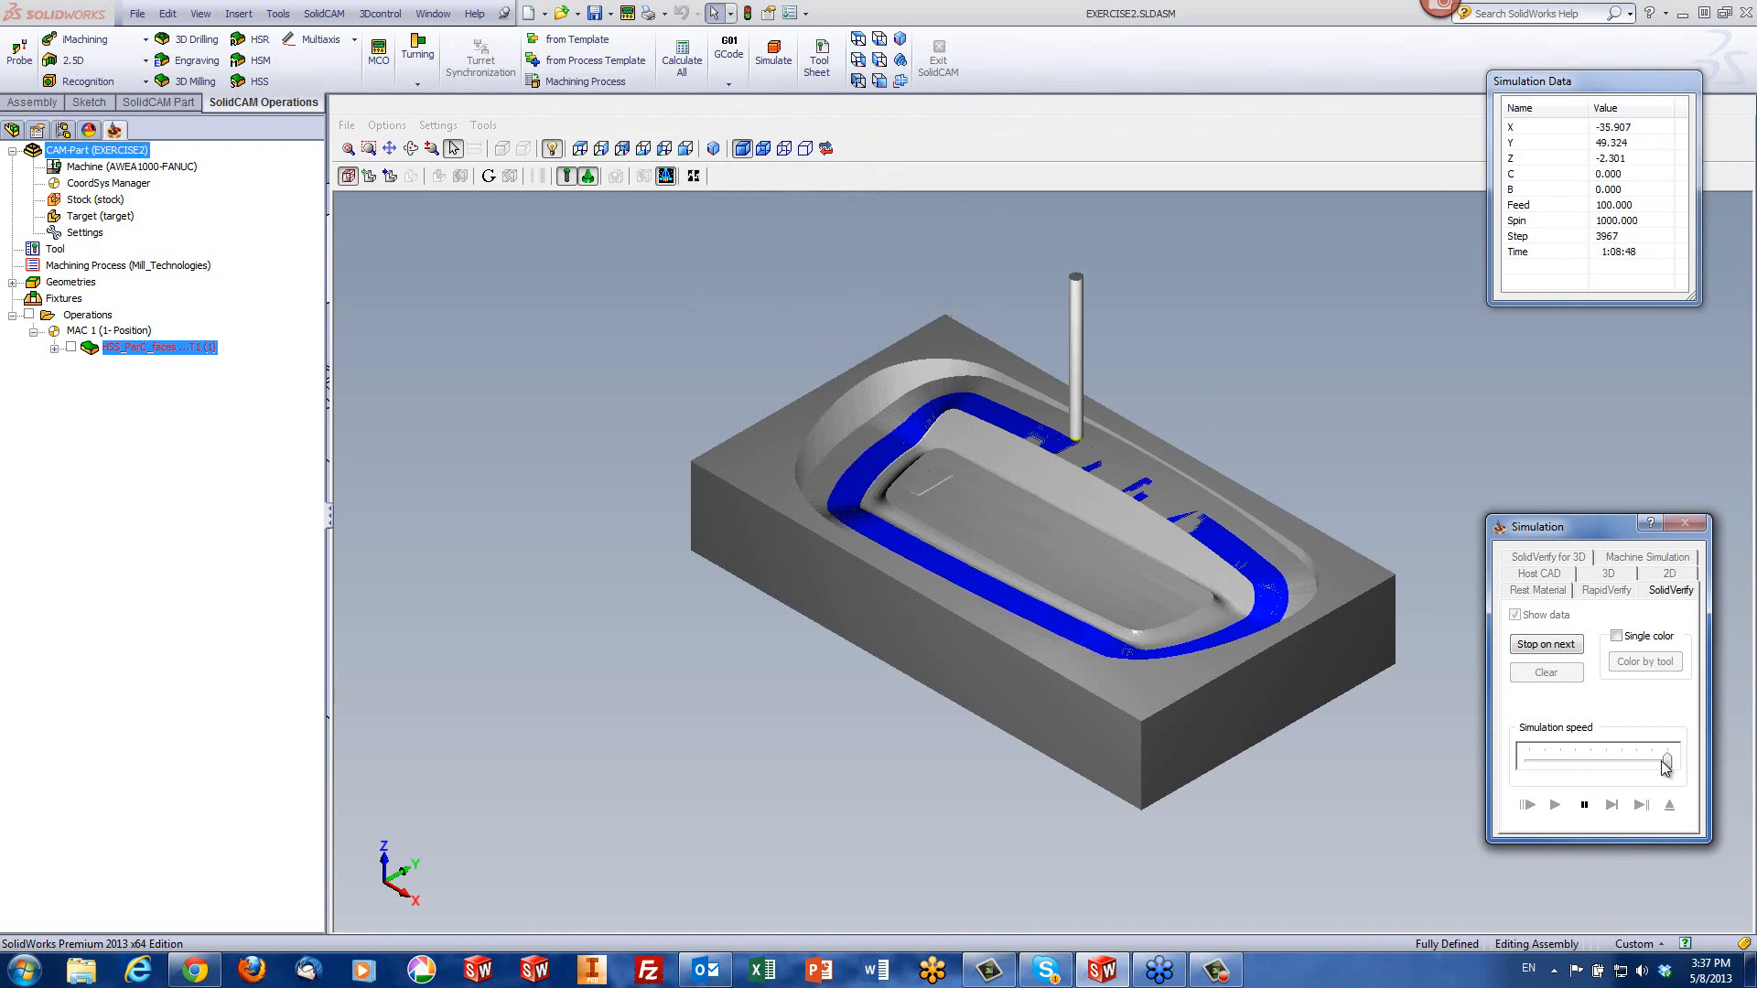
click(1678, 763)
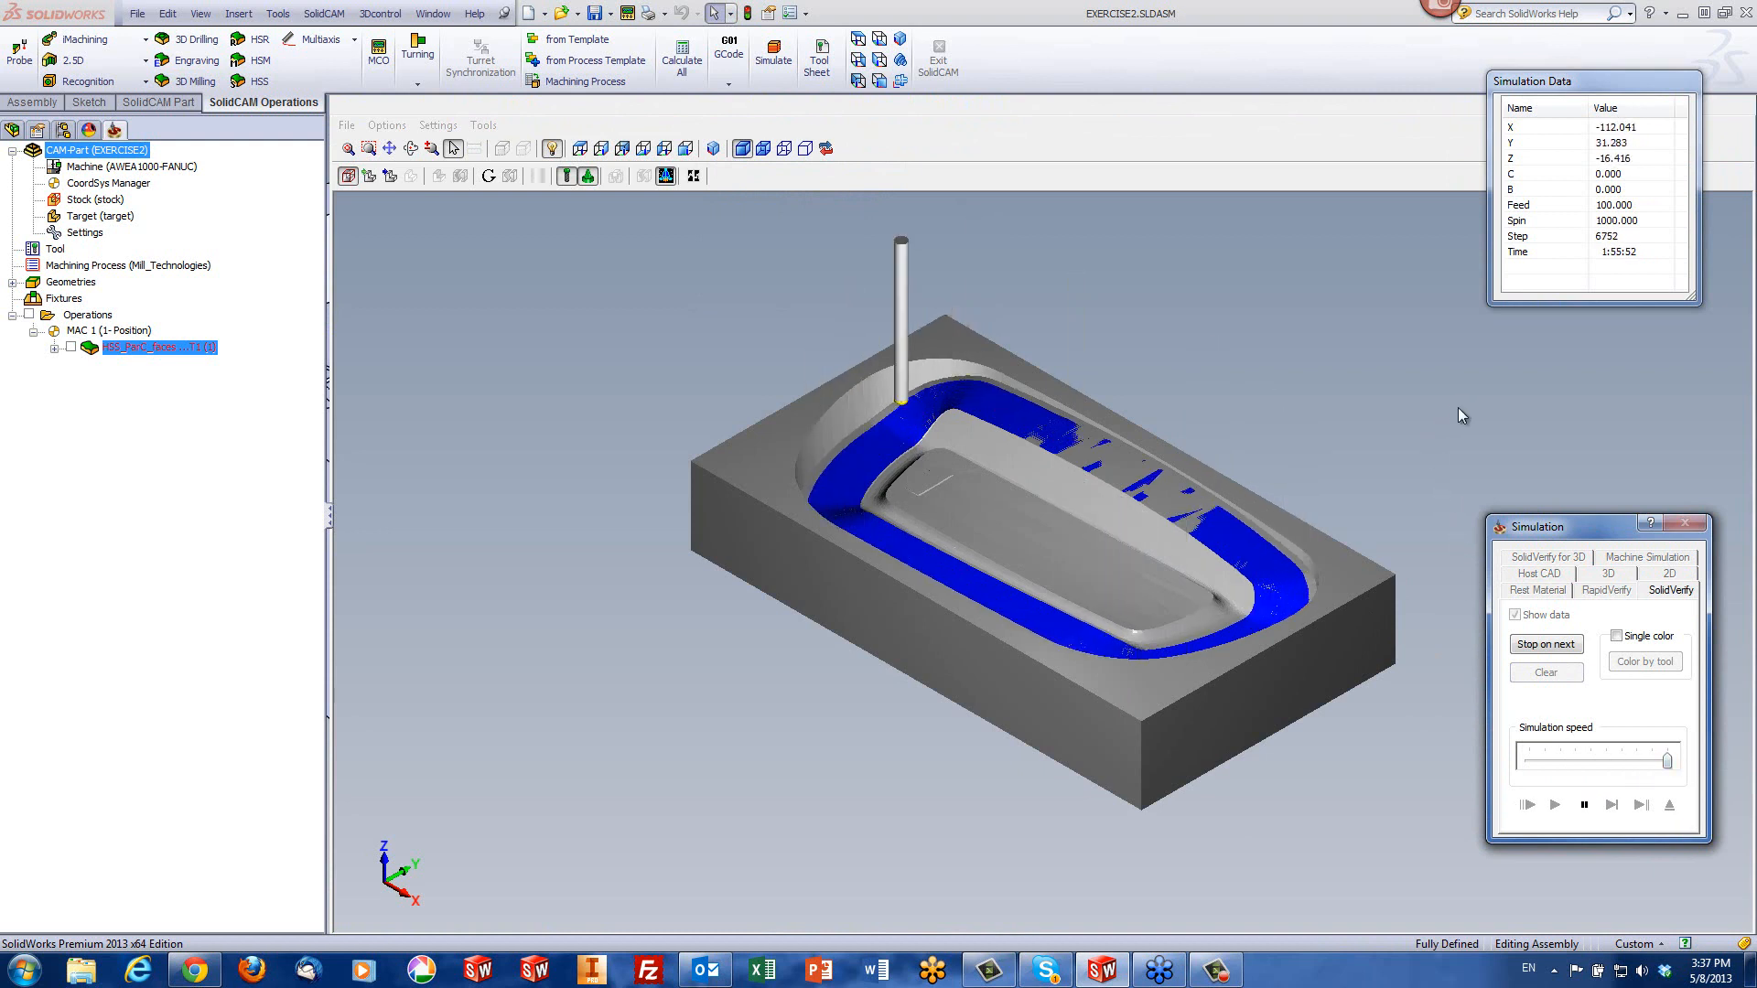
- Leave the simulation and define a new gouge check geometry named faces5 from the block's top face around the cavity
middle_drag(1435, 417, 1216, 361)
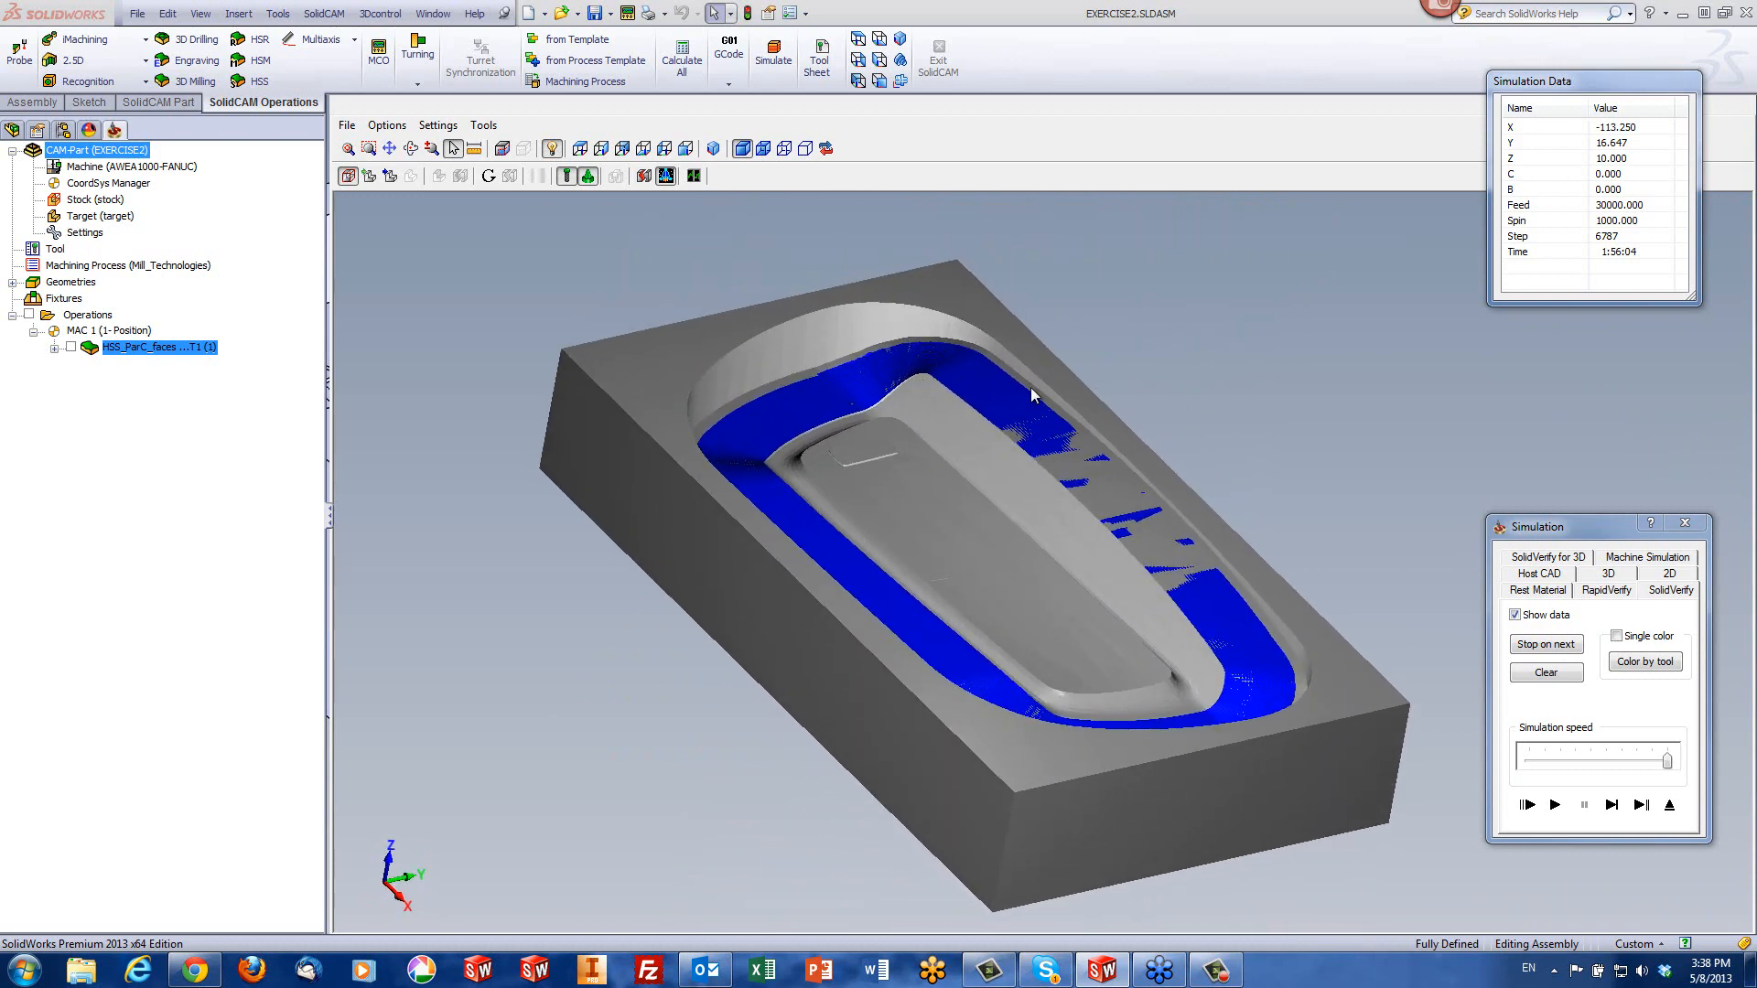
click(1669, 805)
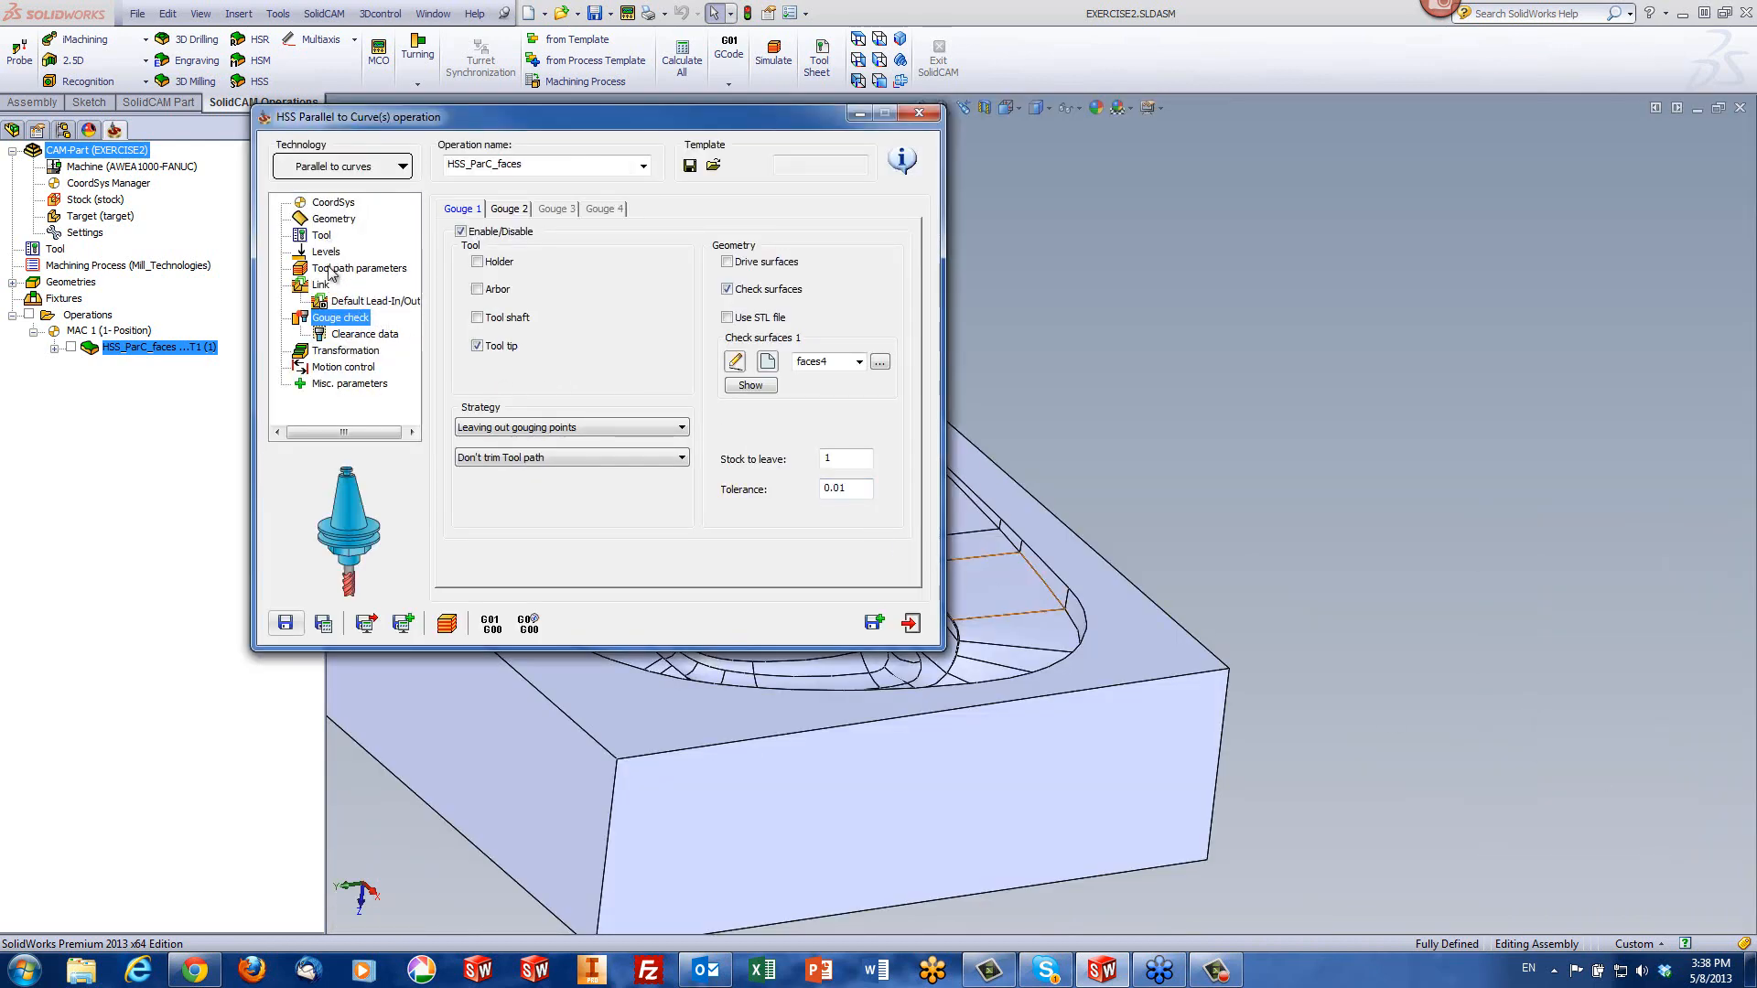
click(767, 361)
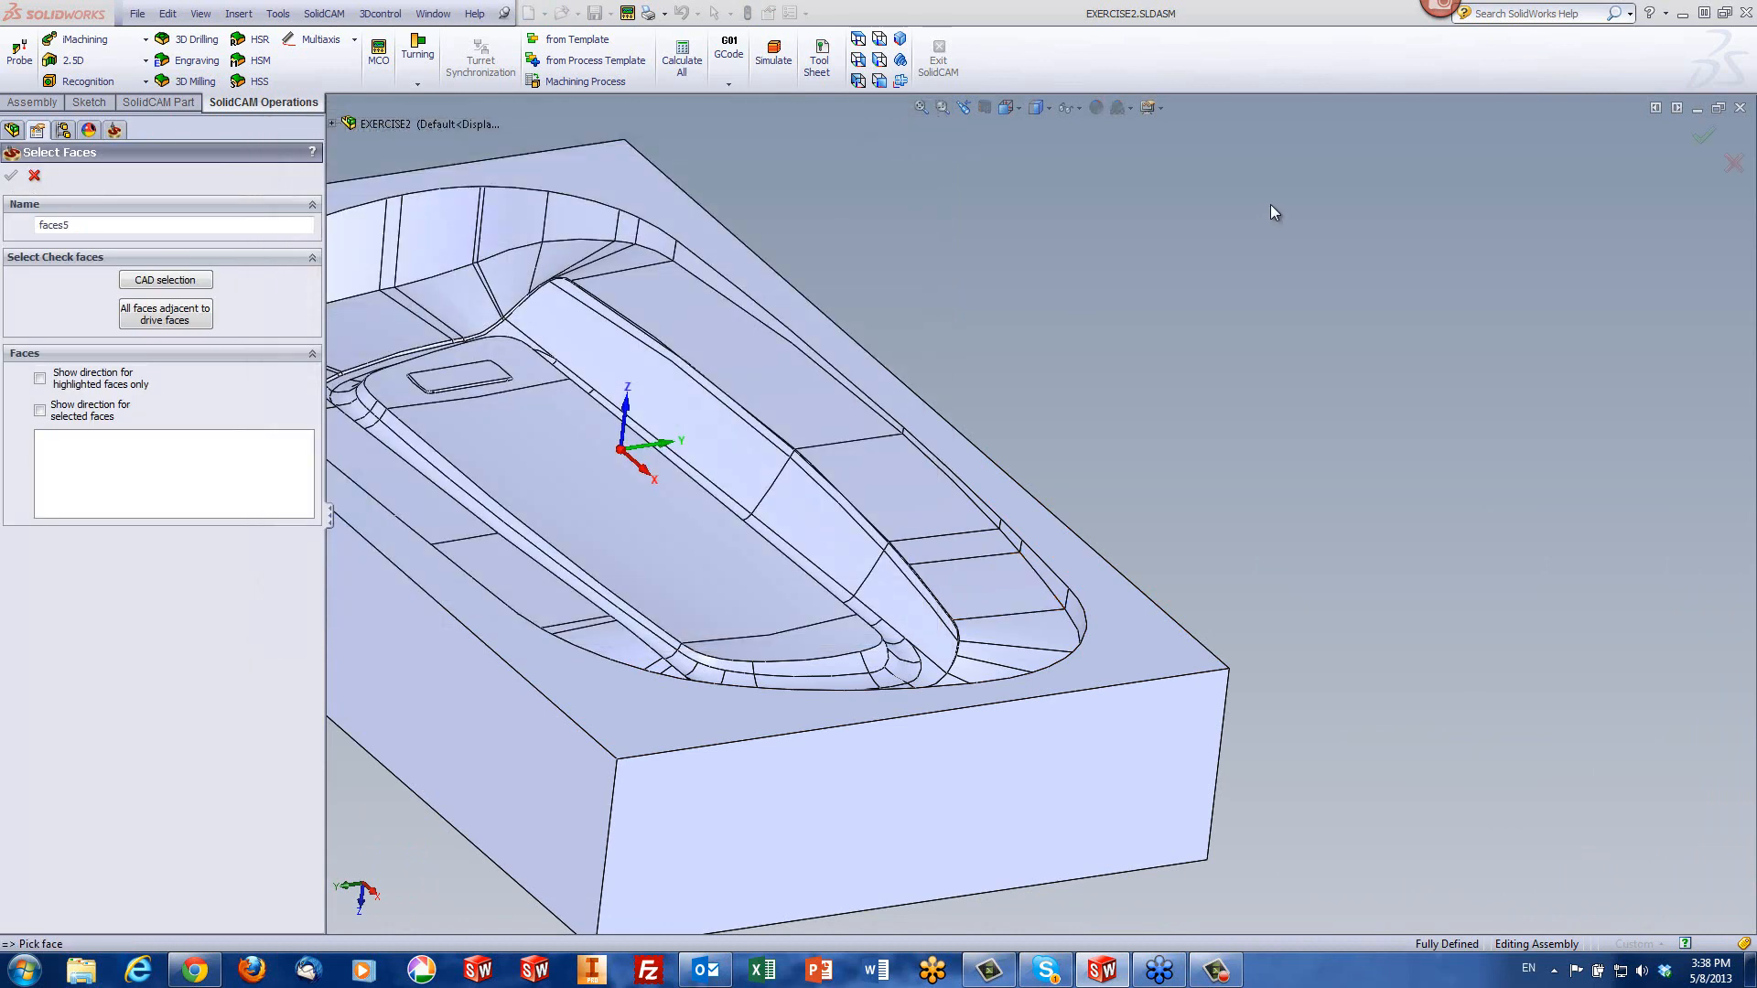
middle_drag(1237, 229, 1180, 239)
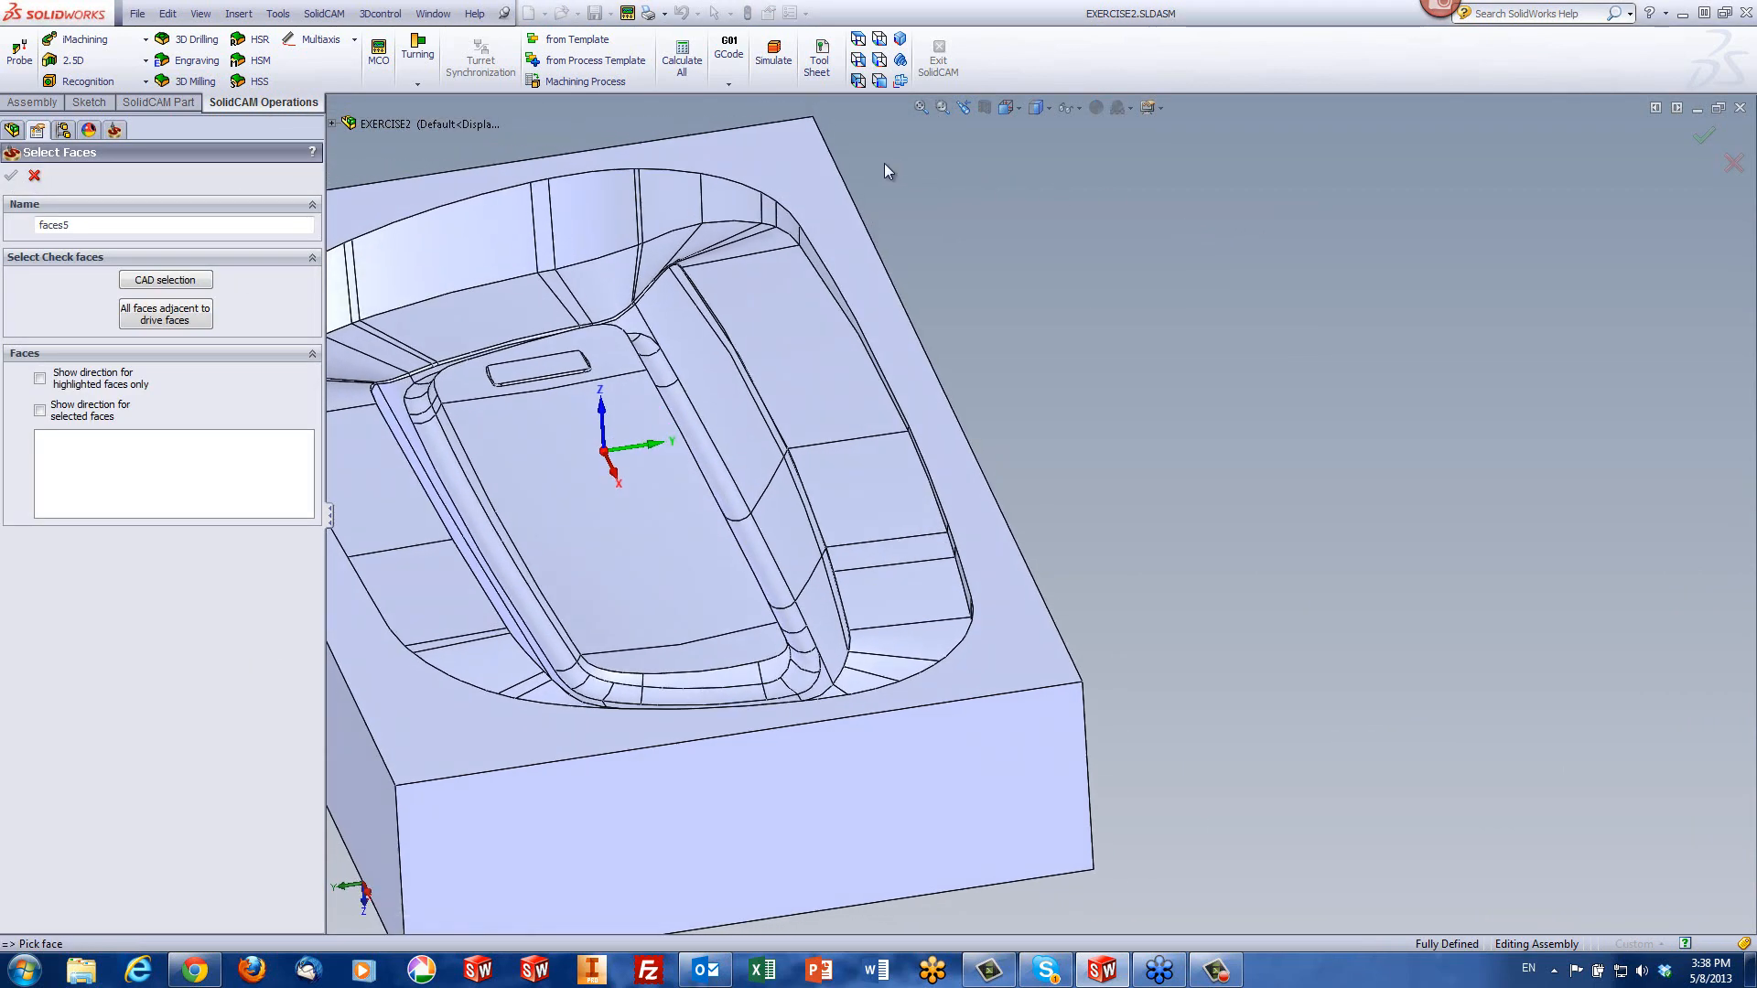
click(797, 178)
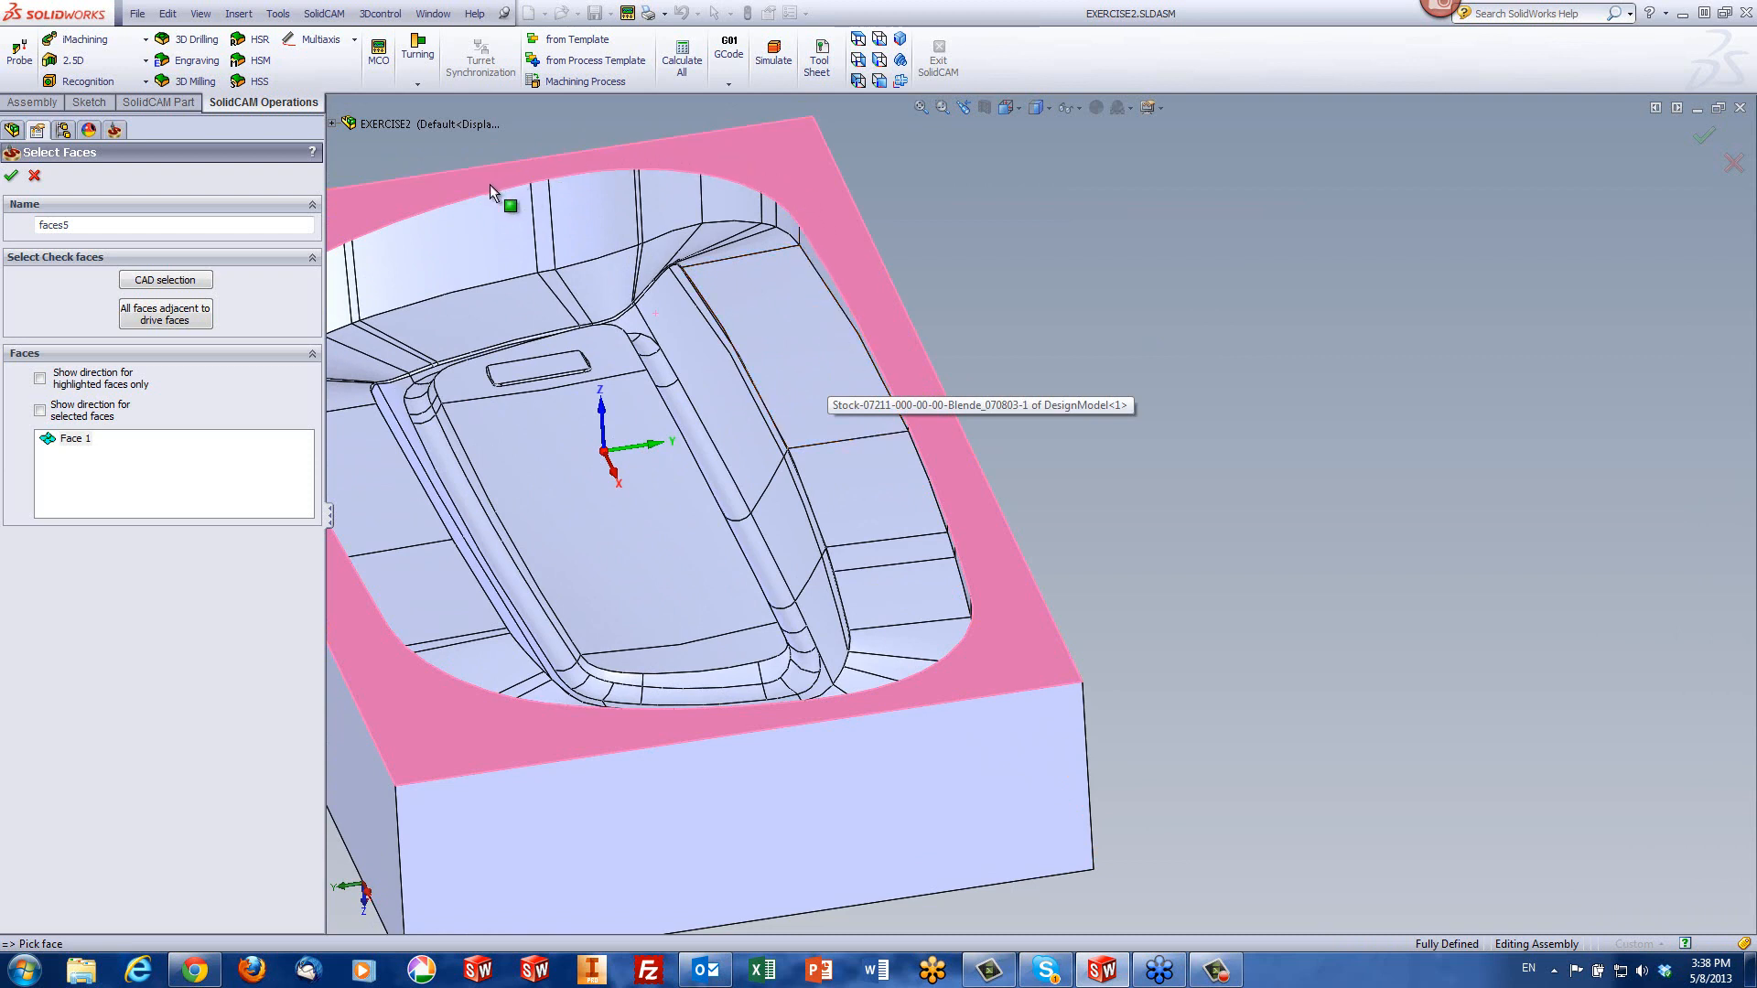
click(11, 177)
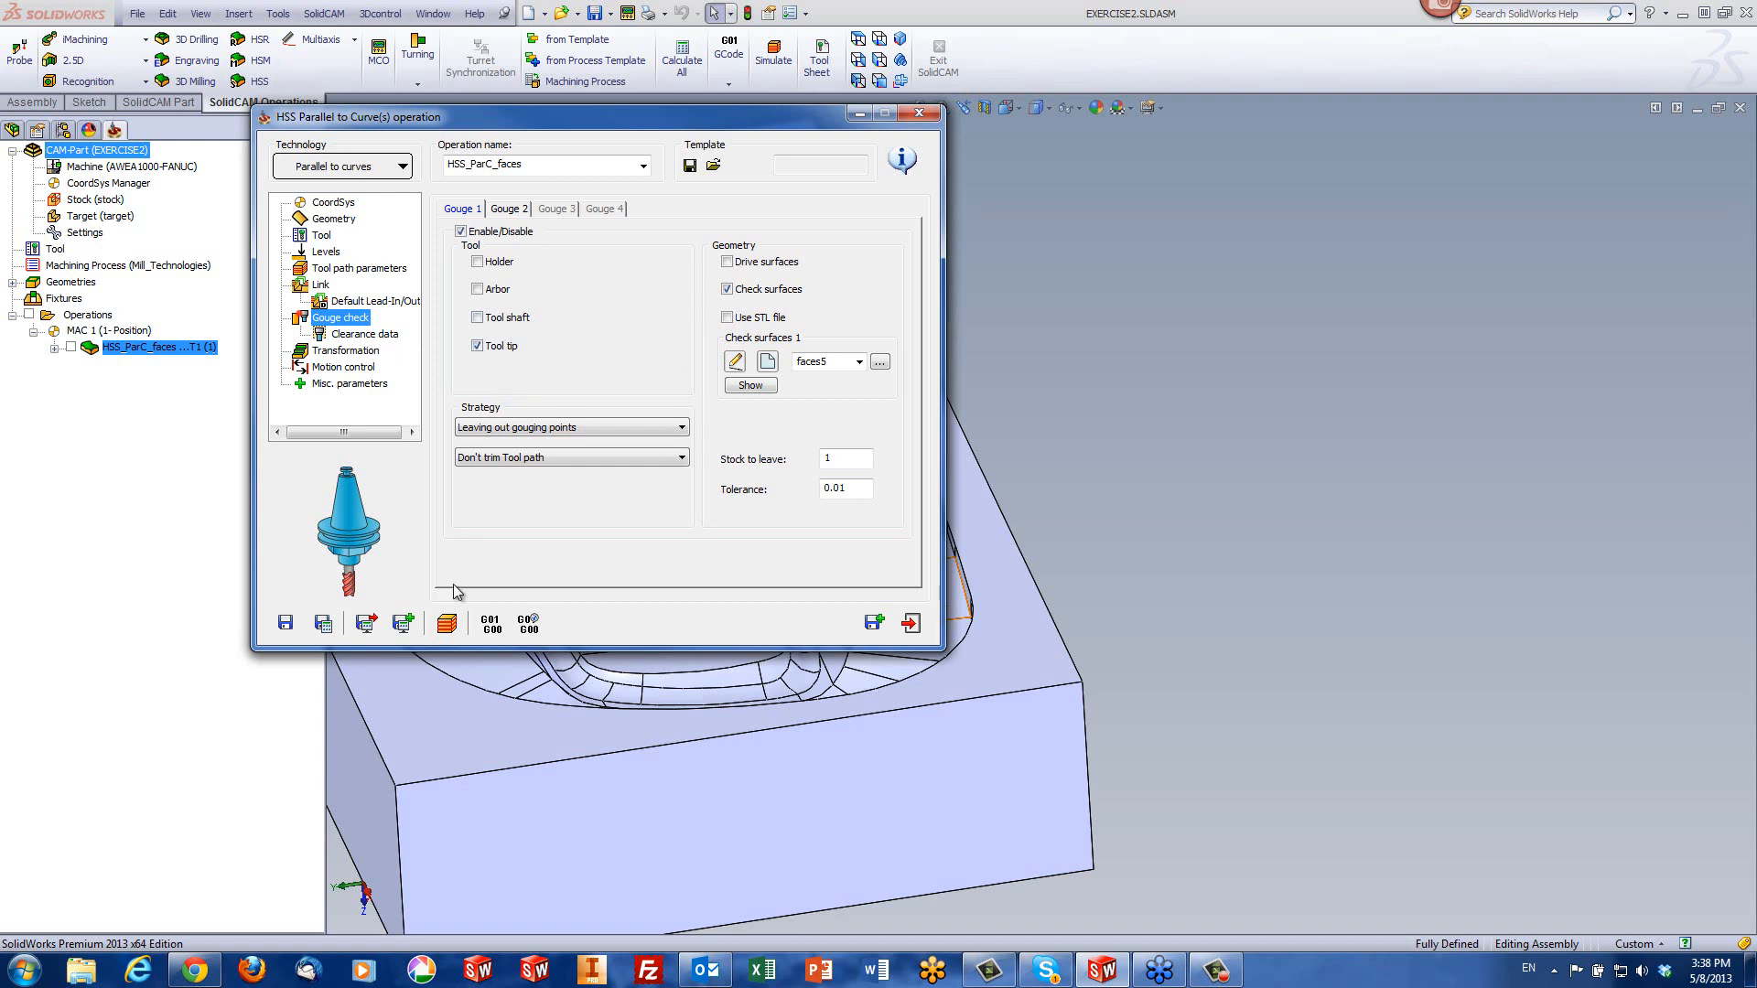
- Run the operation against faces5 in SolidVerify with shaded display, declining further crash checks, and examine the cuts on the cavity's end wall
click(447, 624)
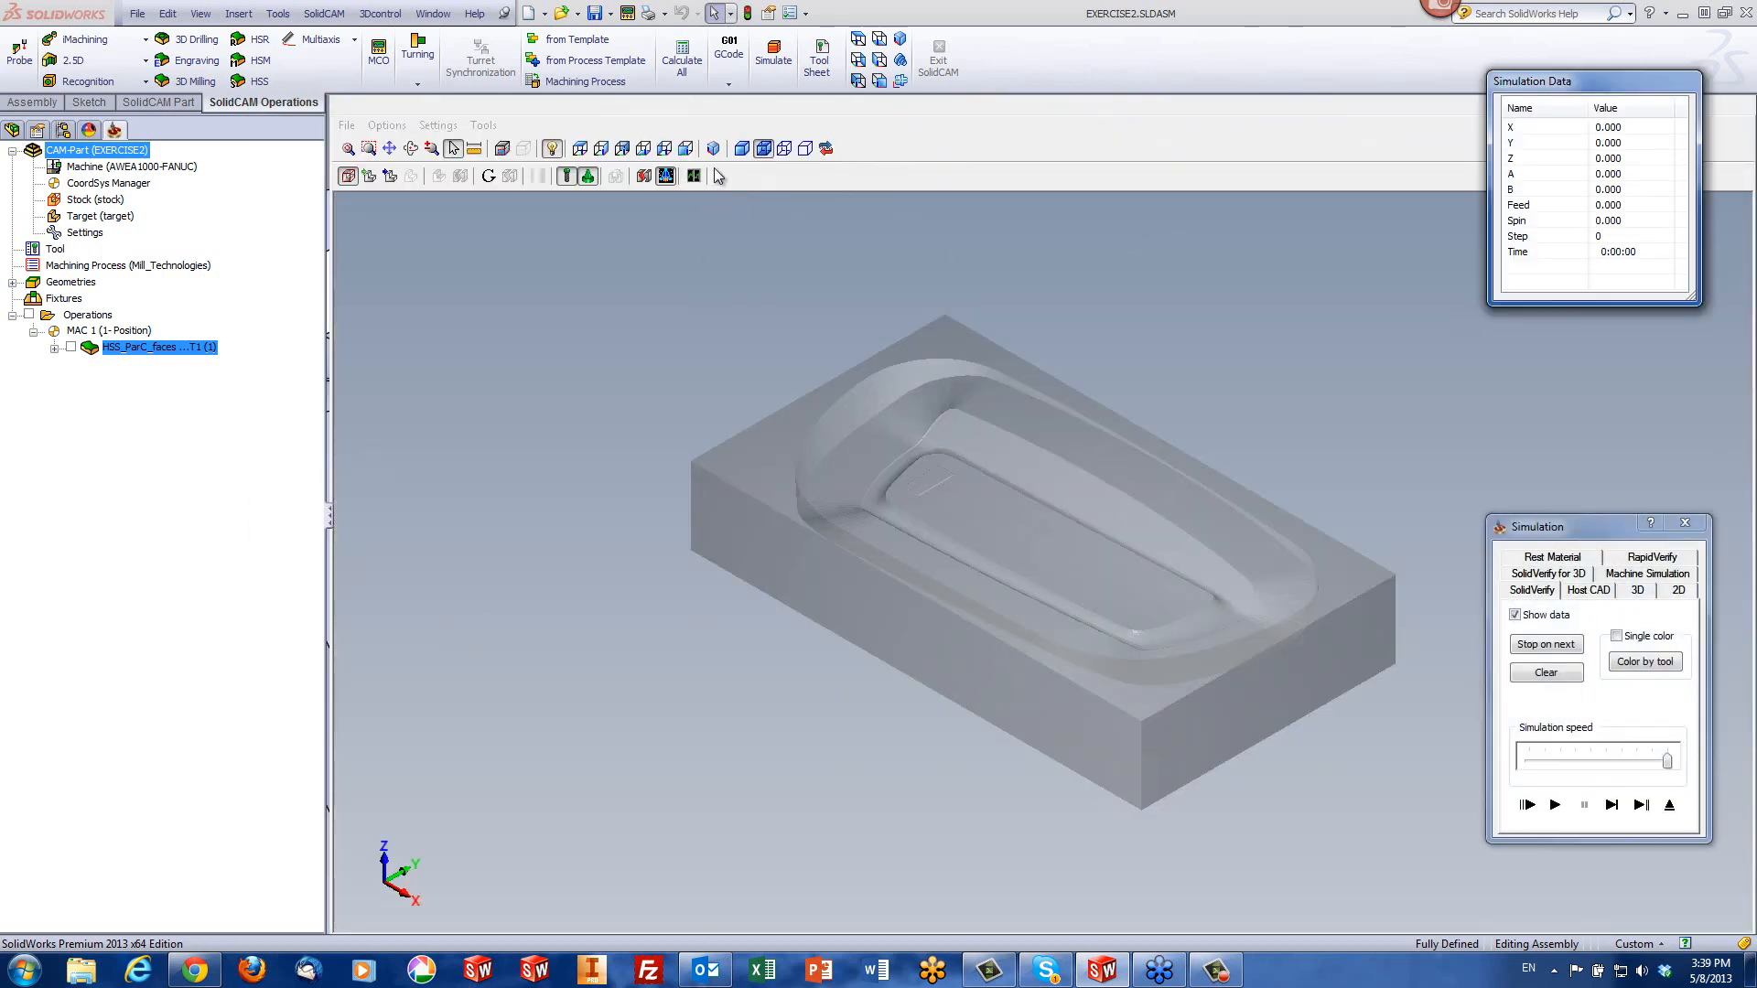
click(742, 148)
click(1556, 806)
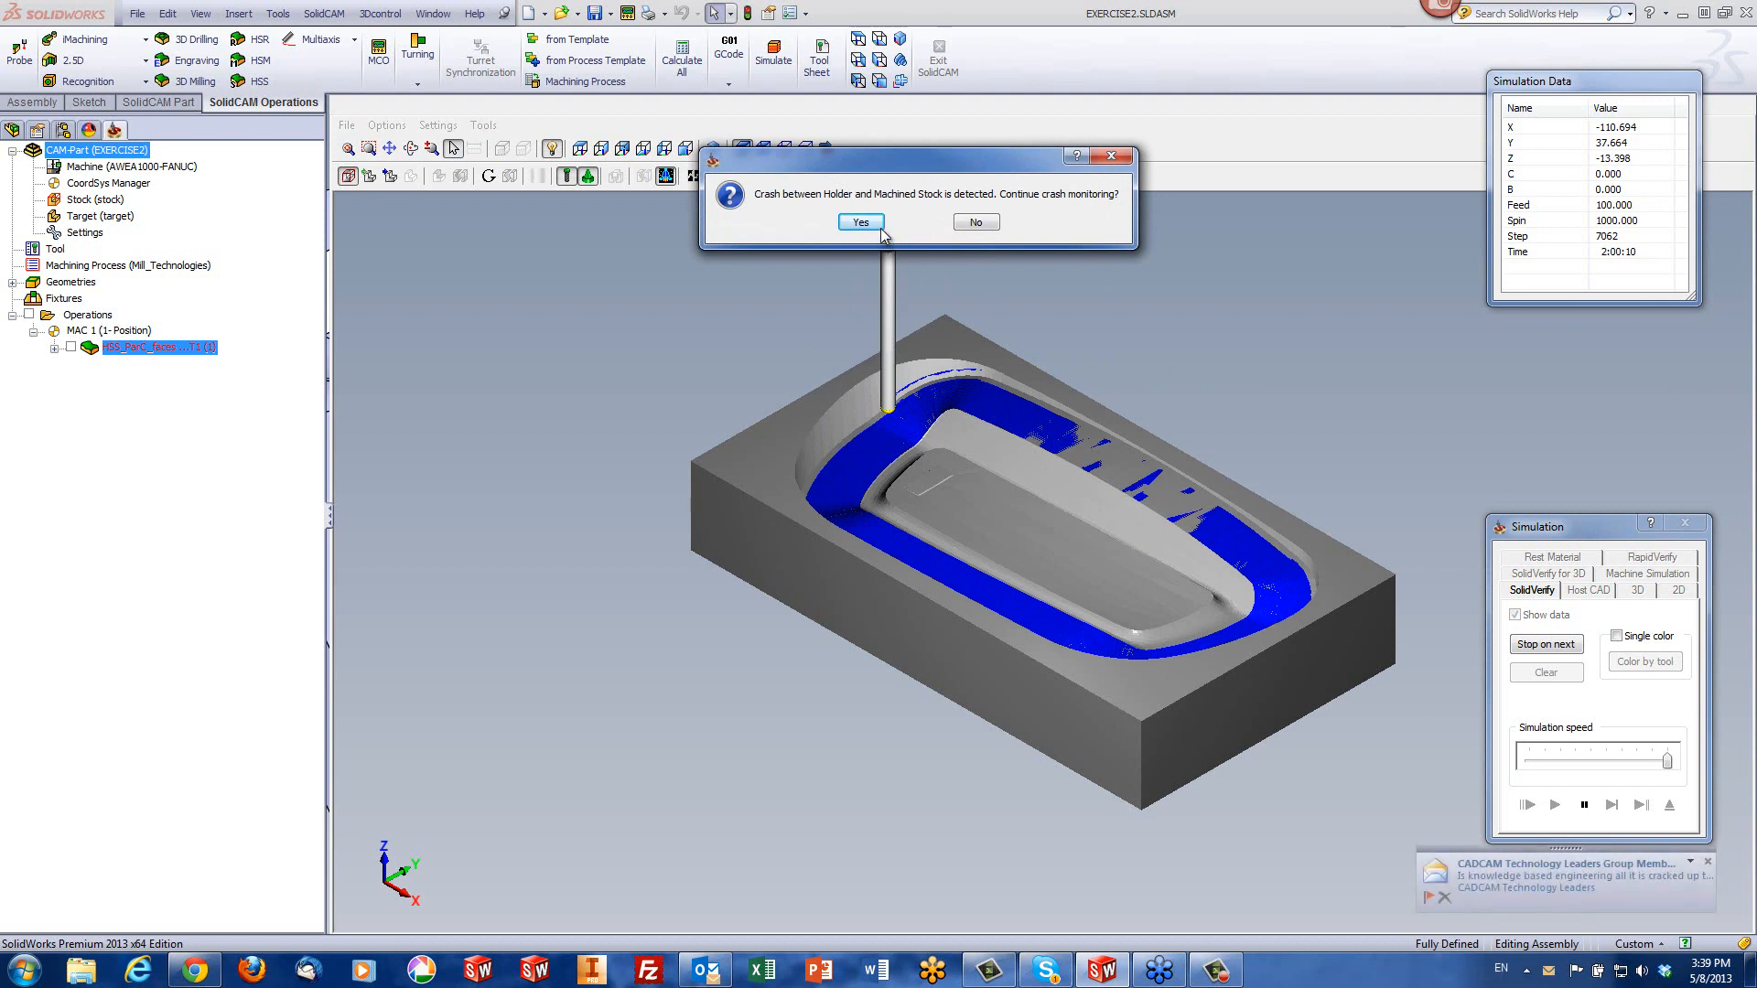
click(974, 223)
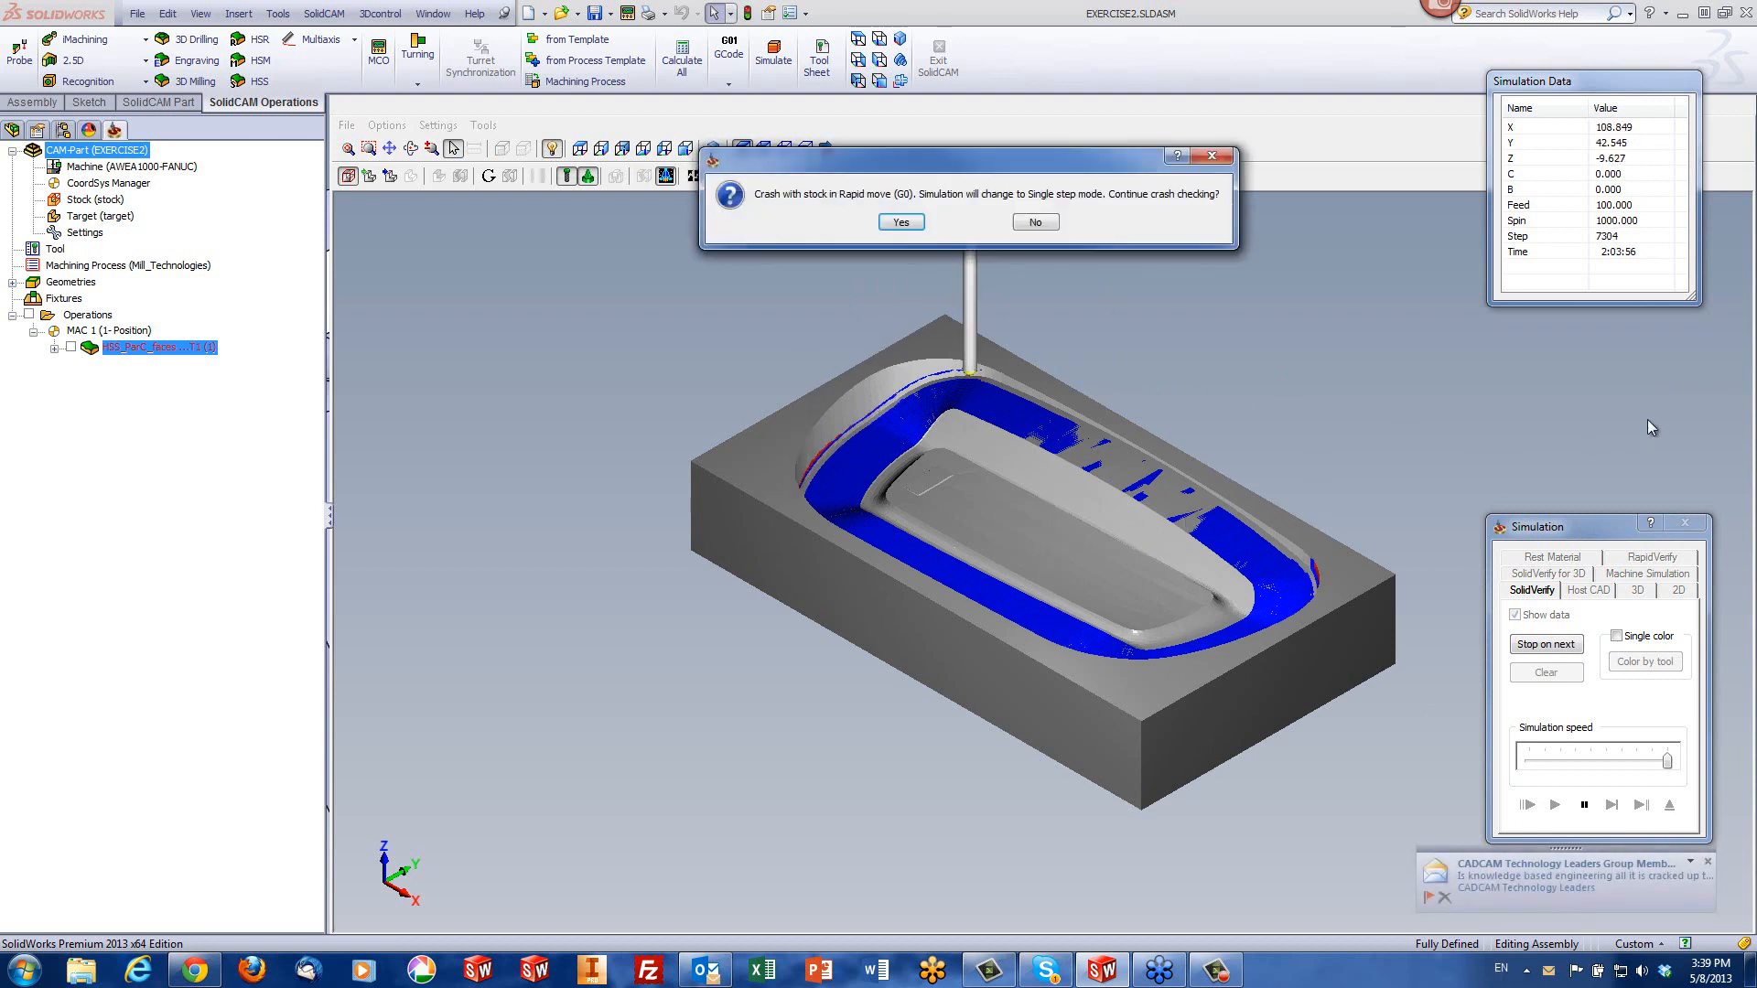
click(1035, 225)
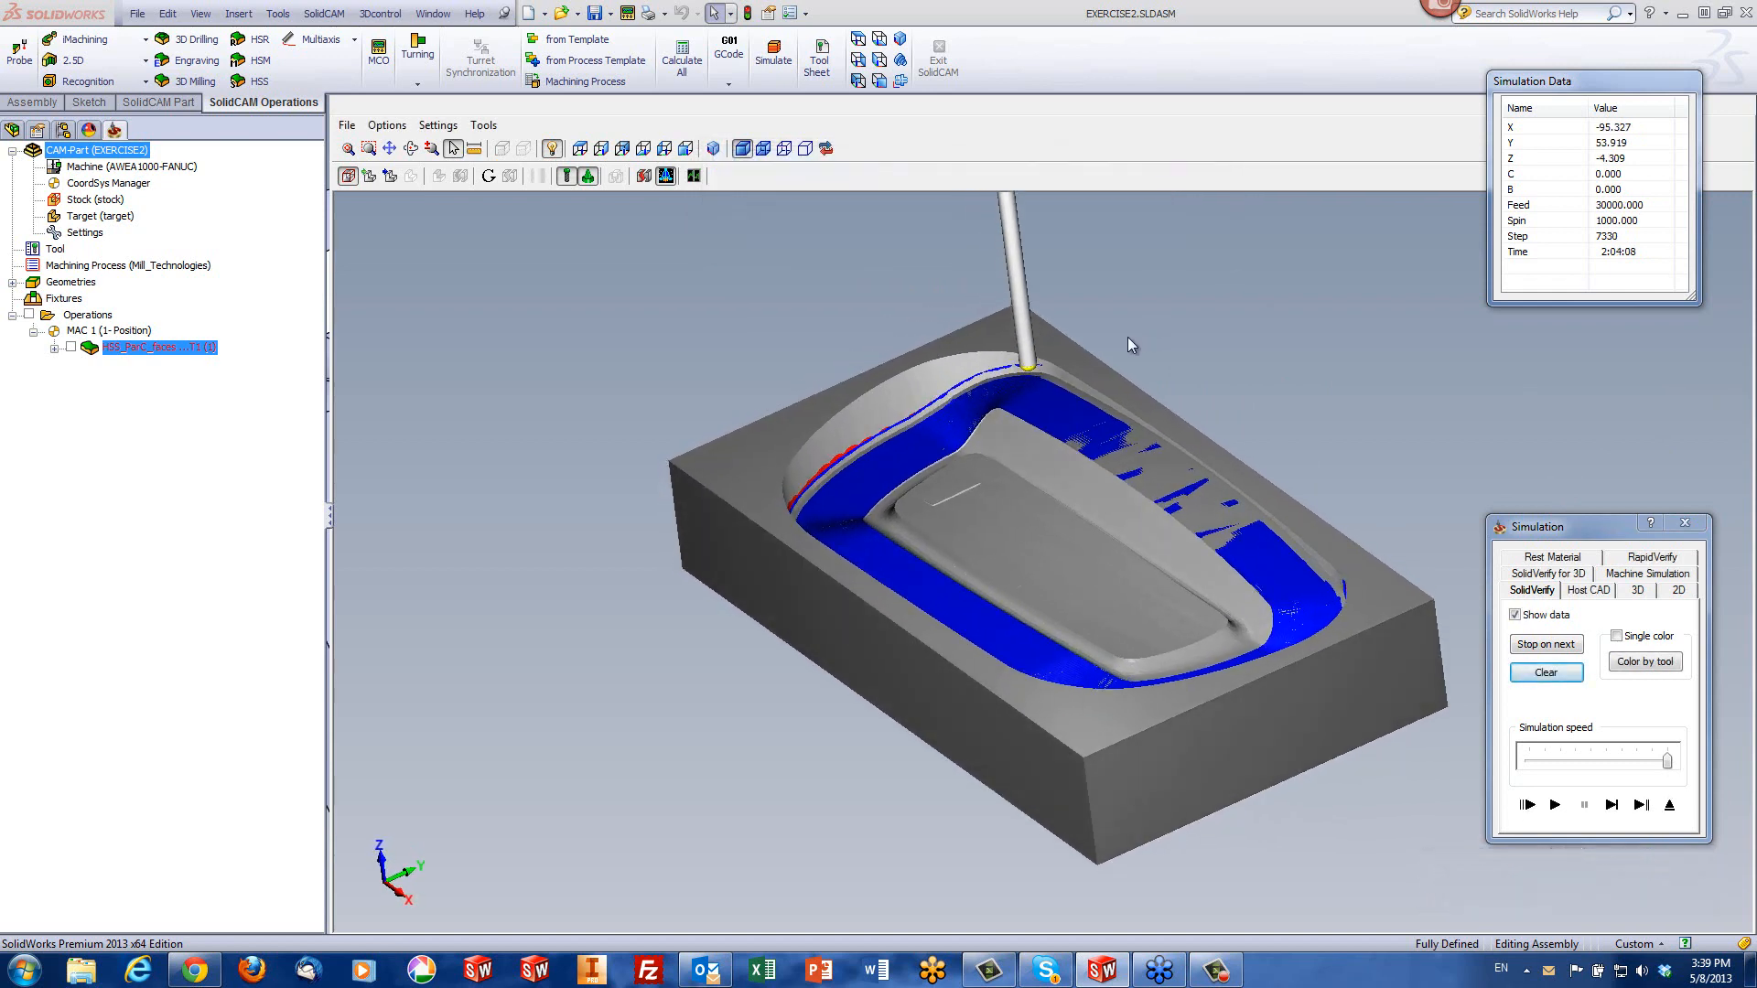
middle_drag(1127, 337, 1240, 483)
scroll(949, 491, down, 5)
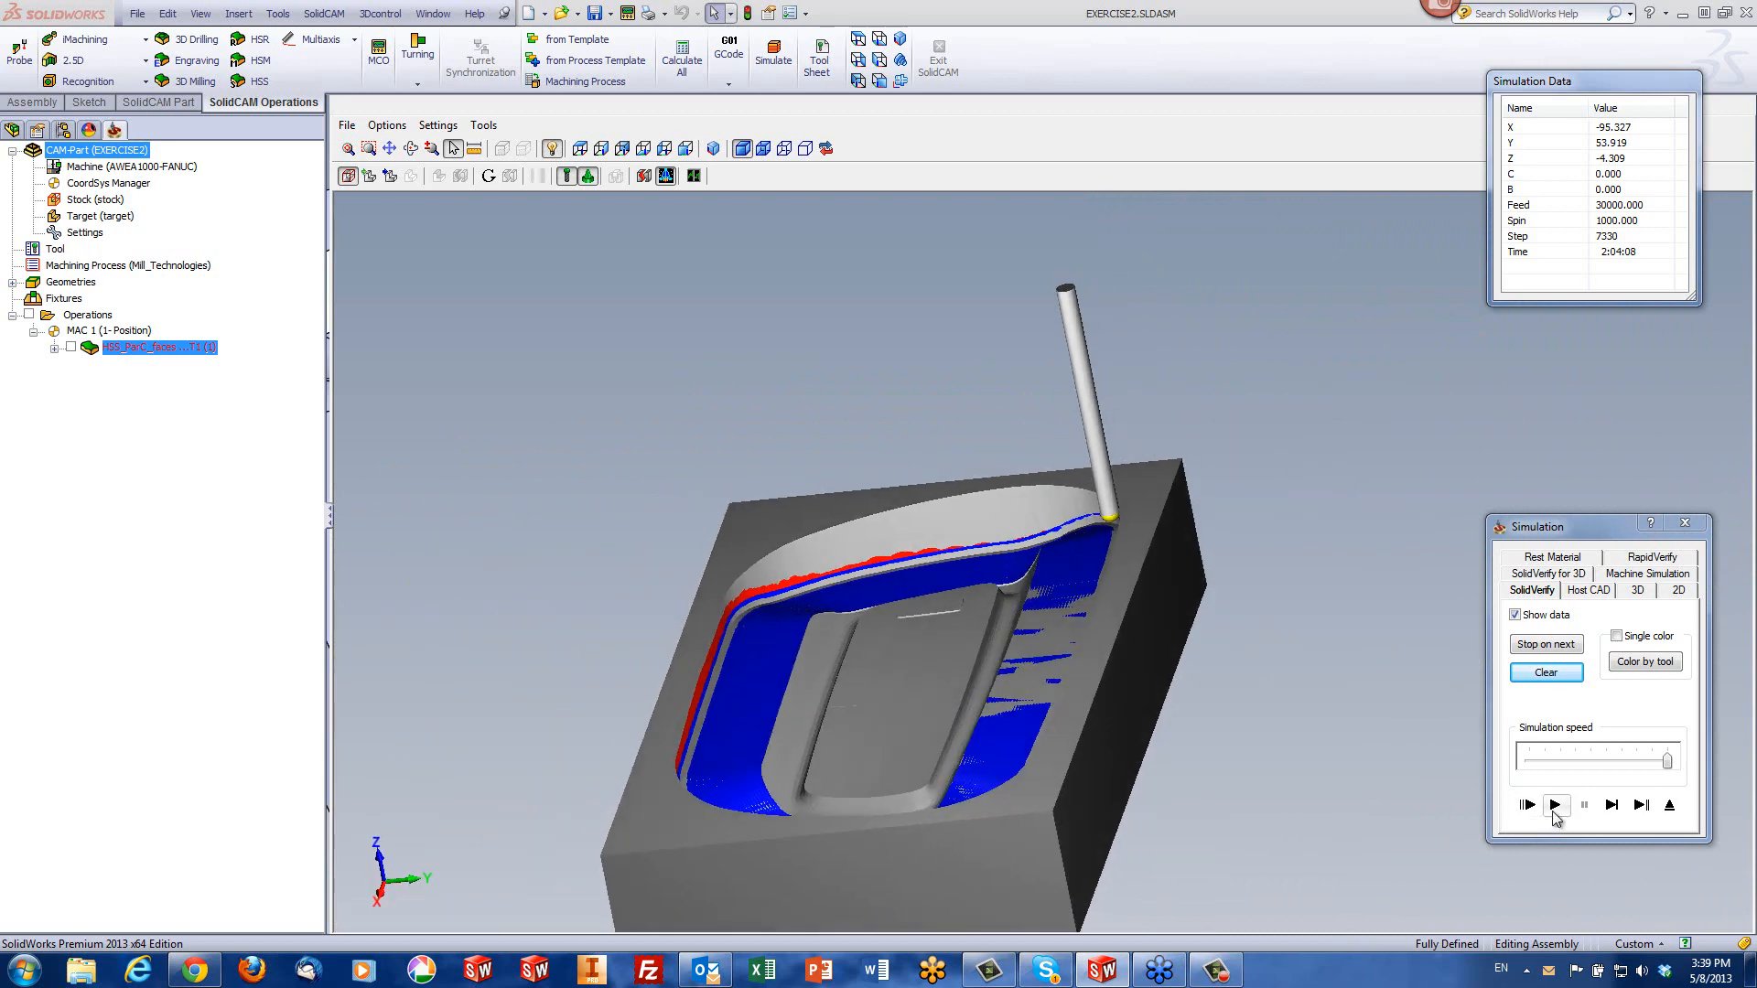
click(1554, 812)
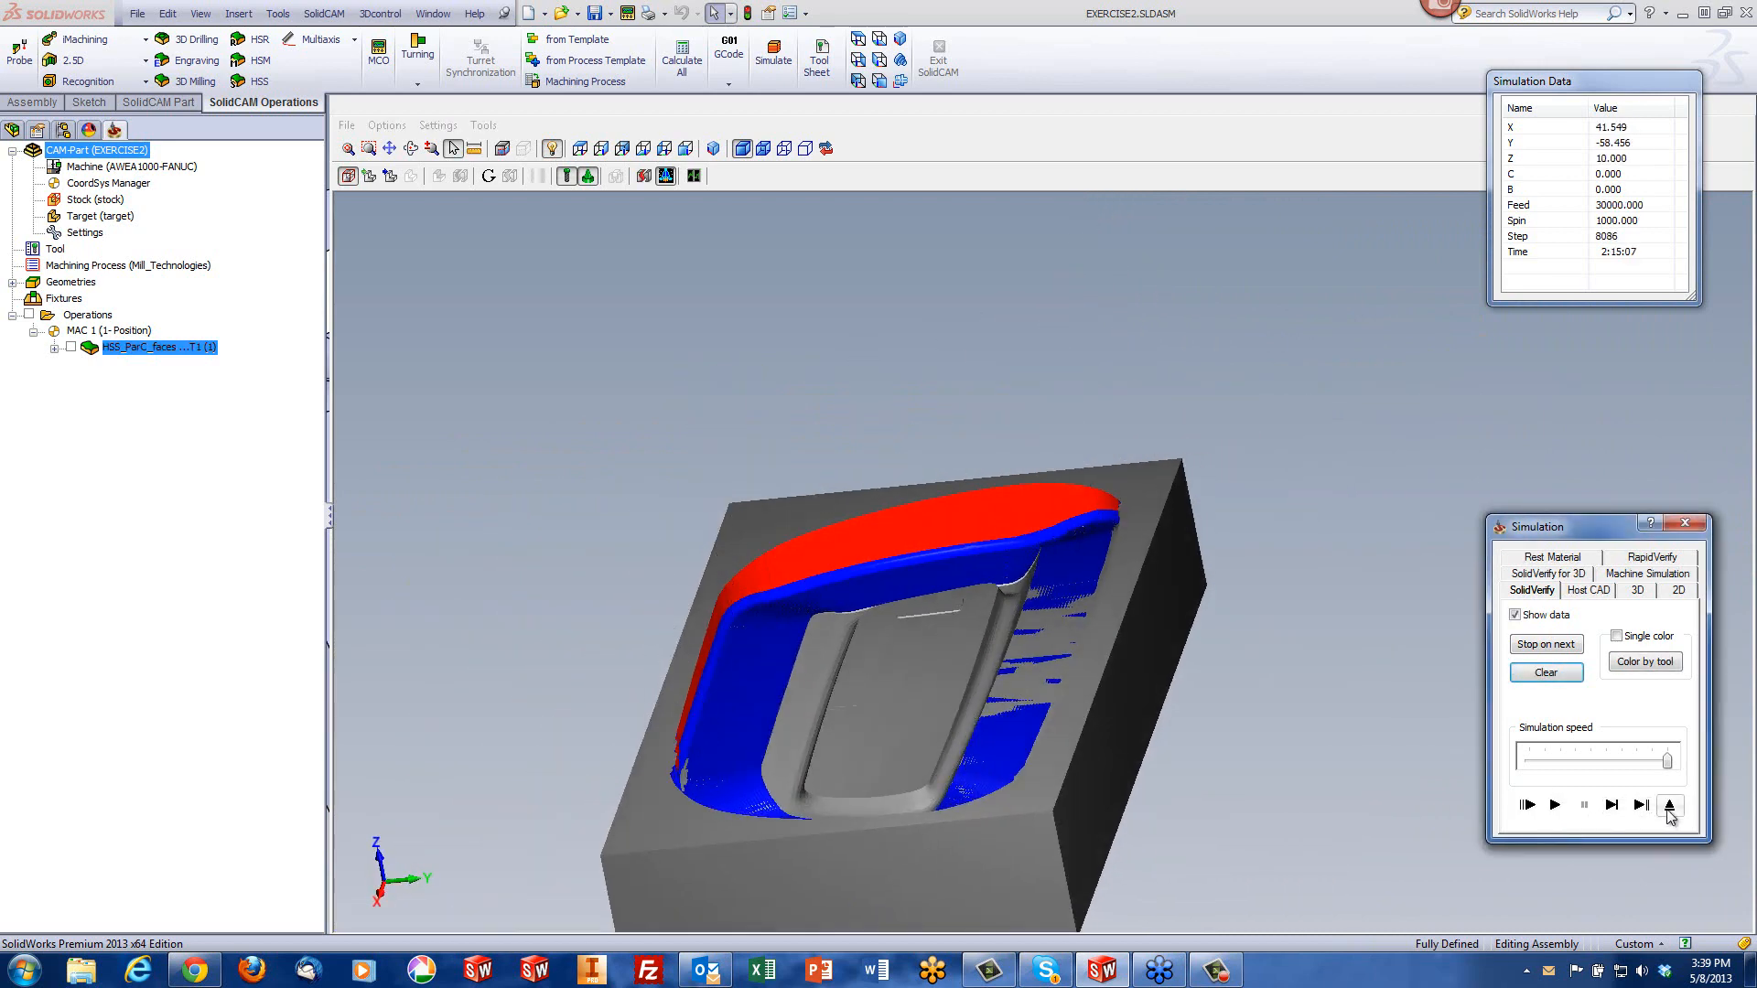
click(1670, 807)
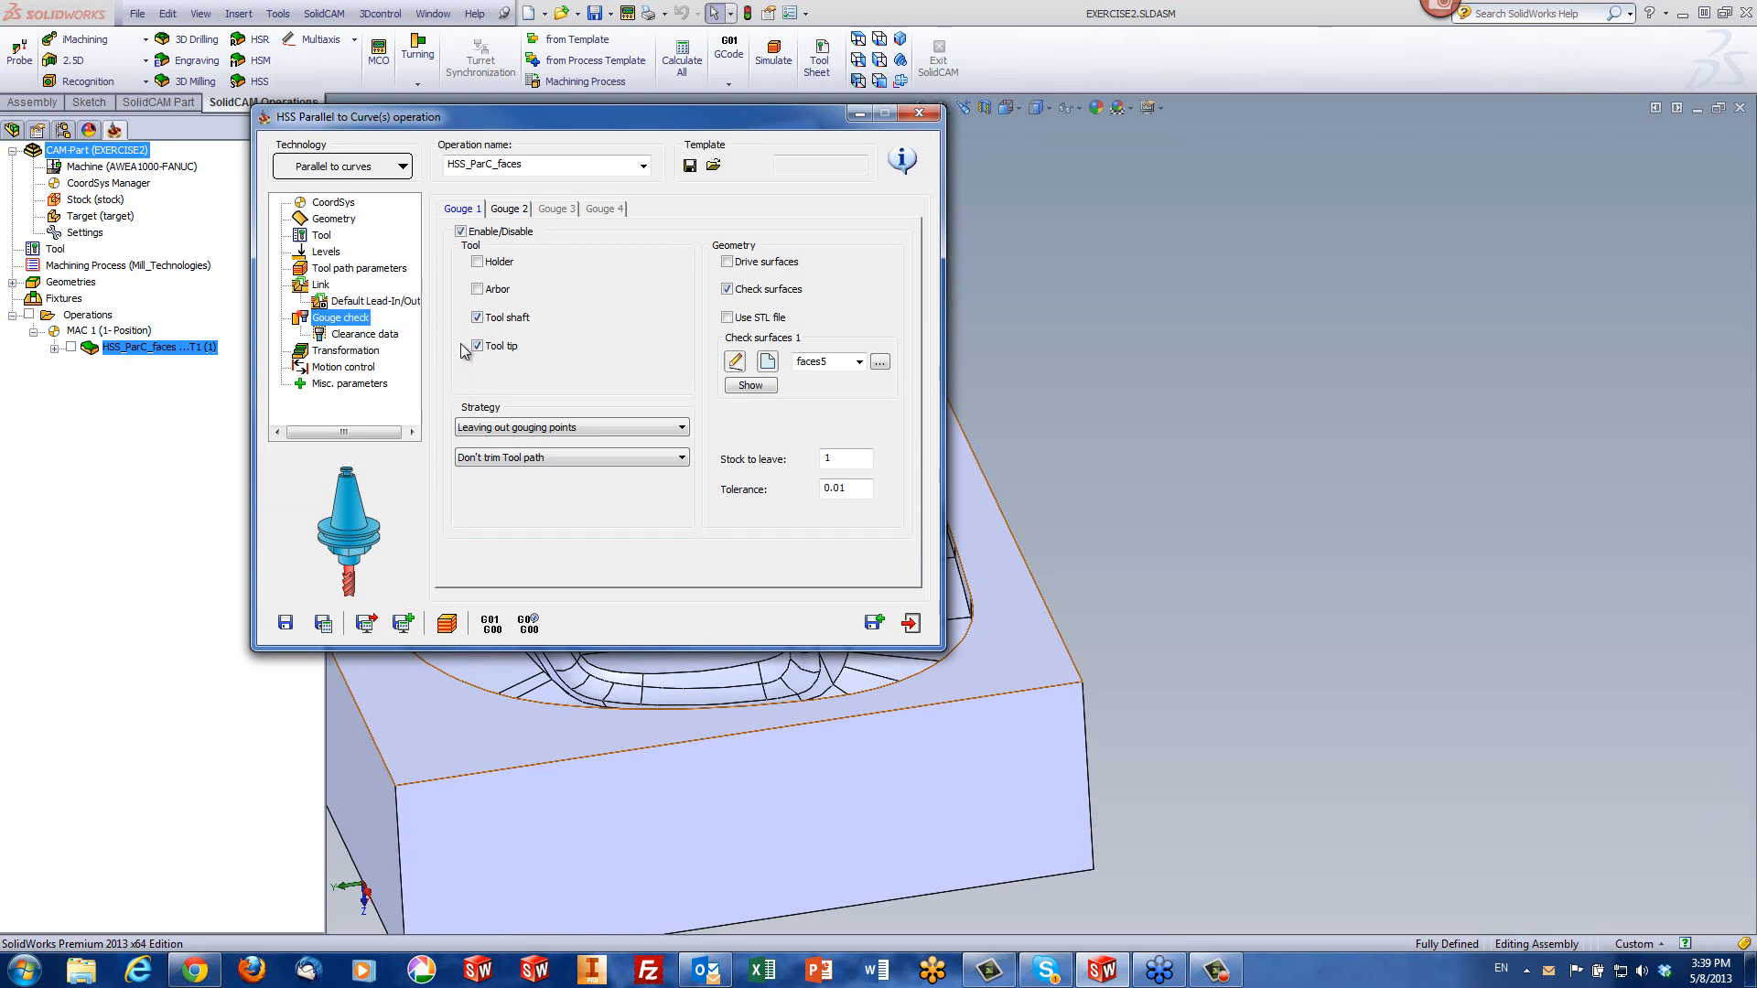
- Include the tool shaft in the first gouge check, rerun the shaded SolidVerify simulation, and close the operation
click(446, 623)
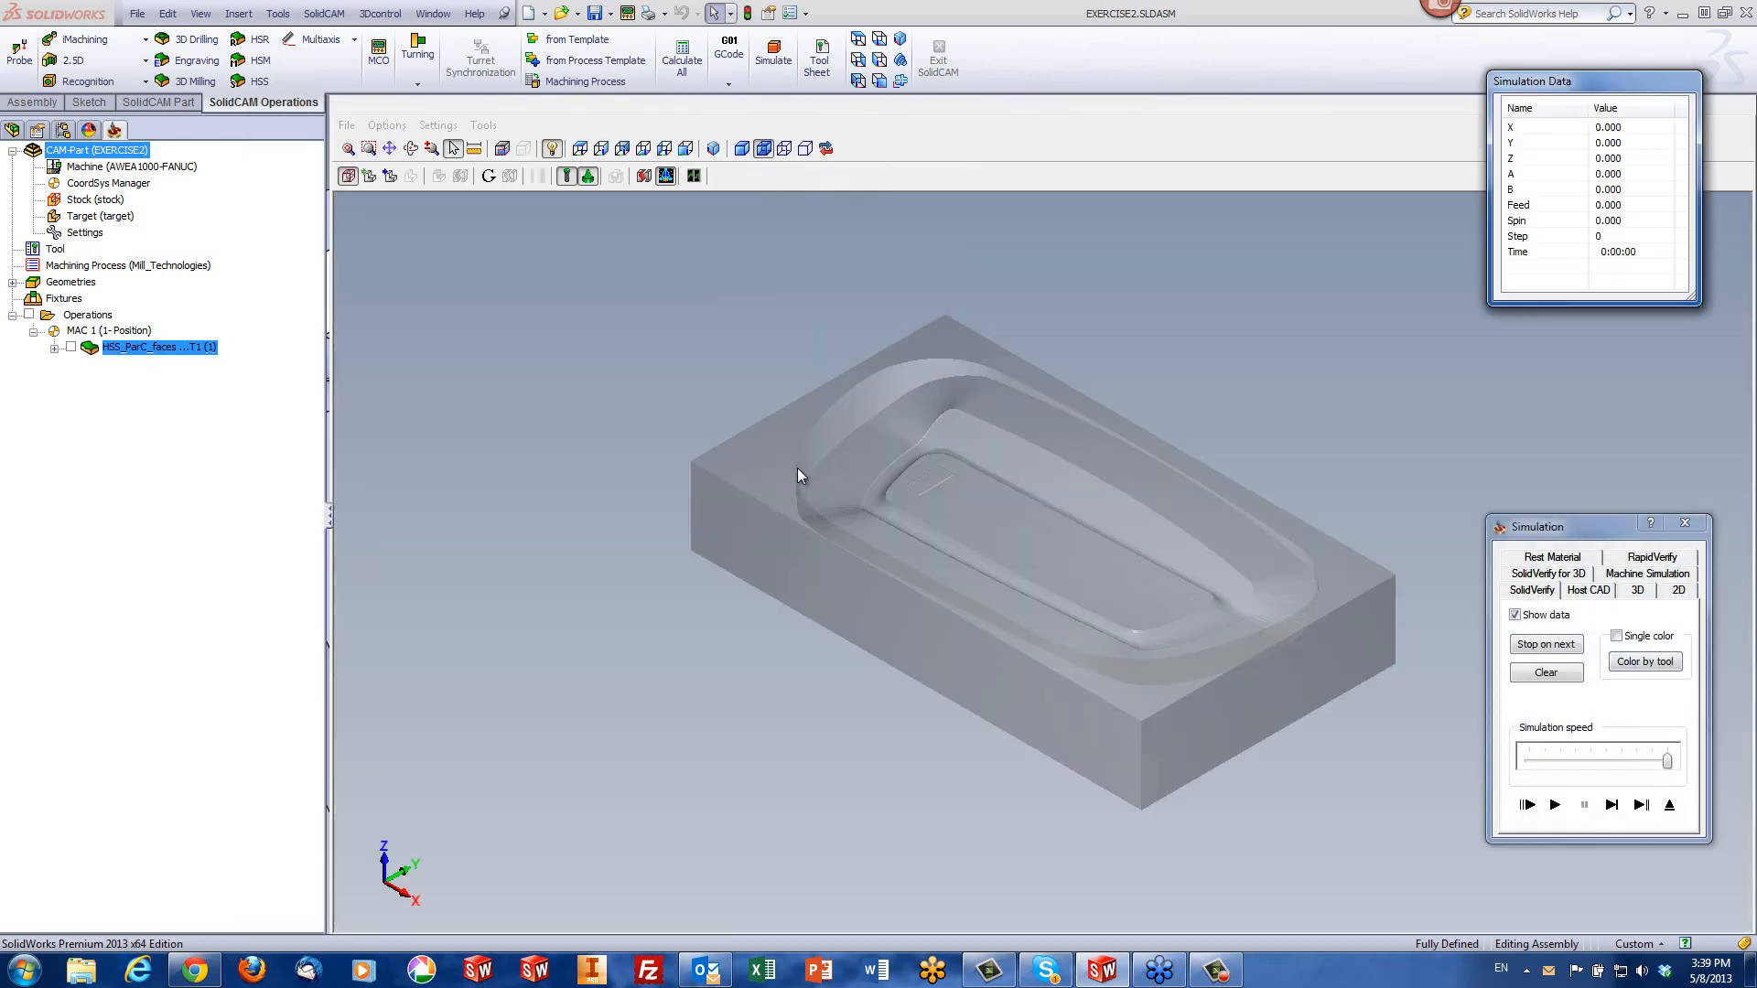
click(742, 149)
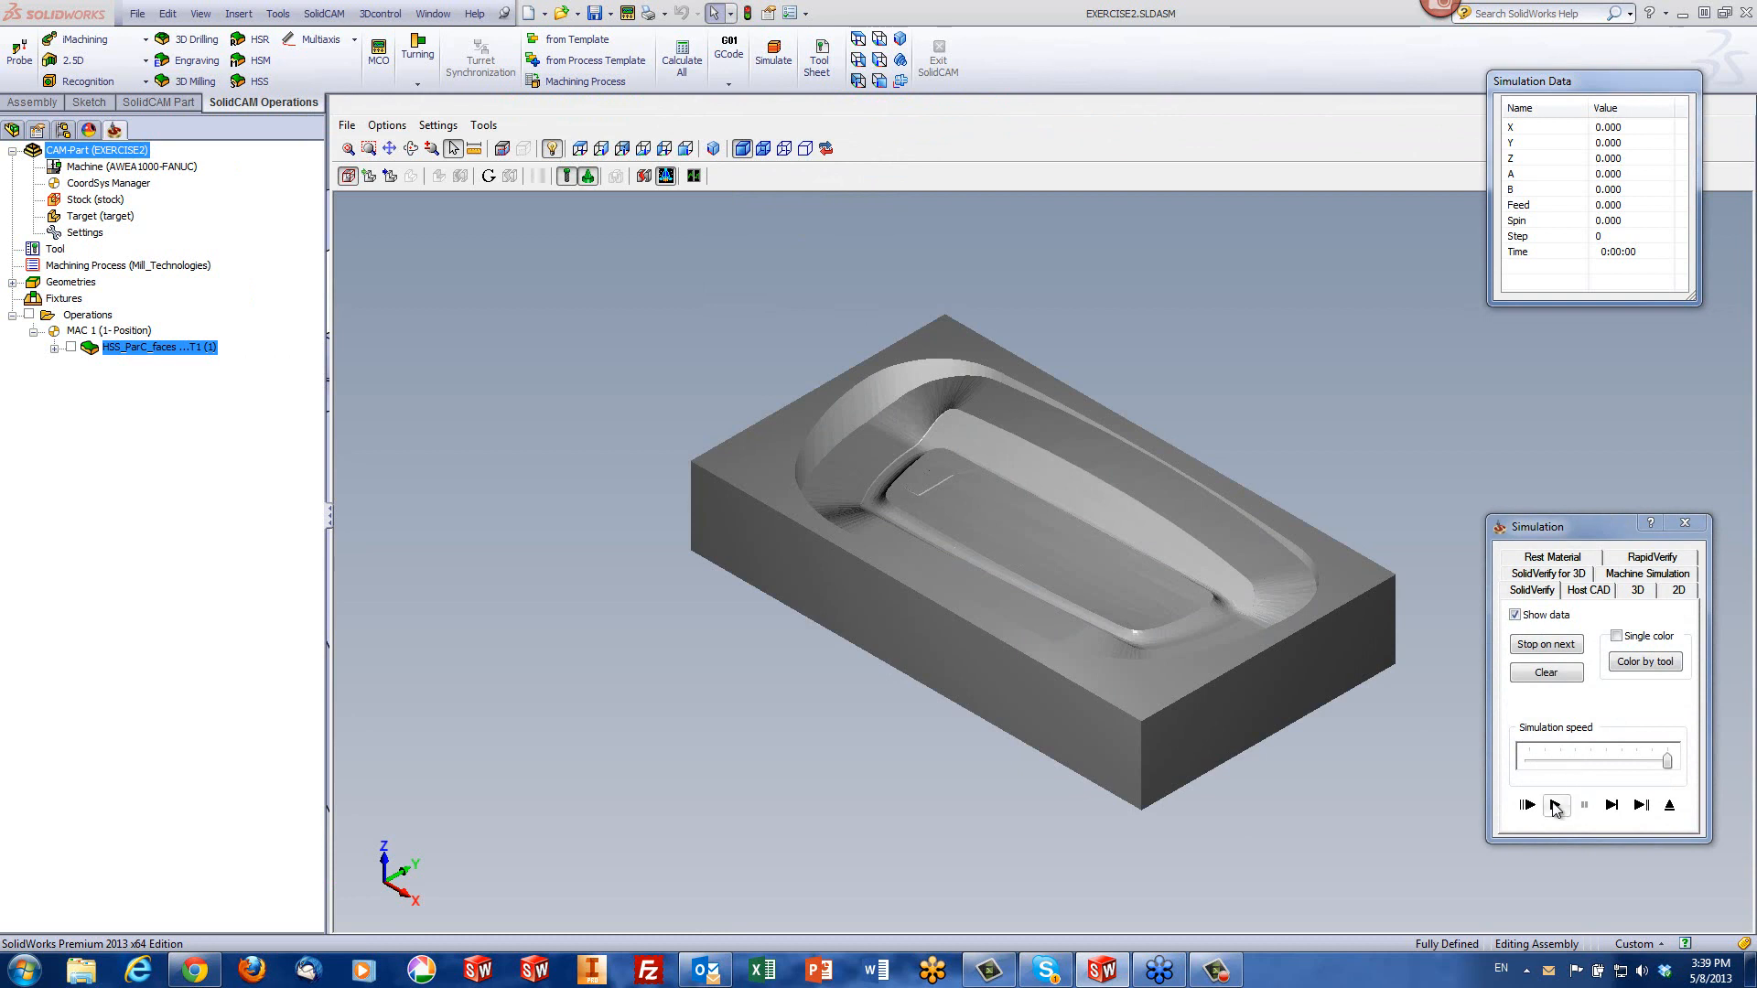
click(1555, 805)
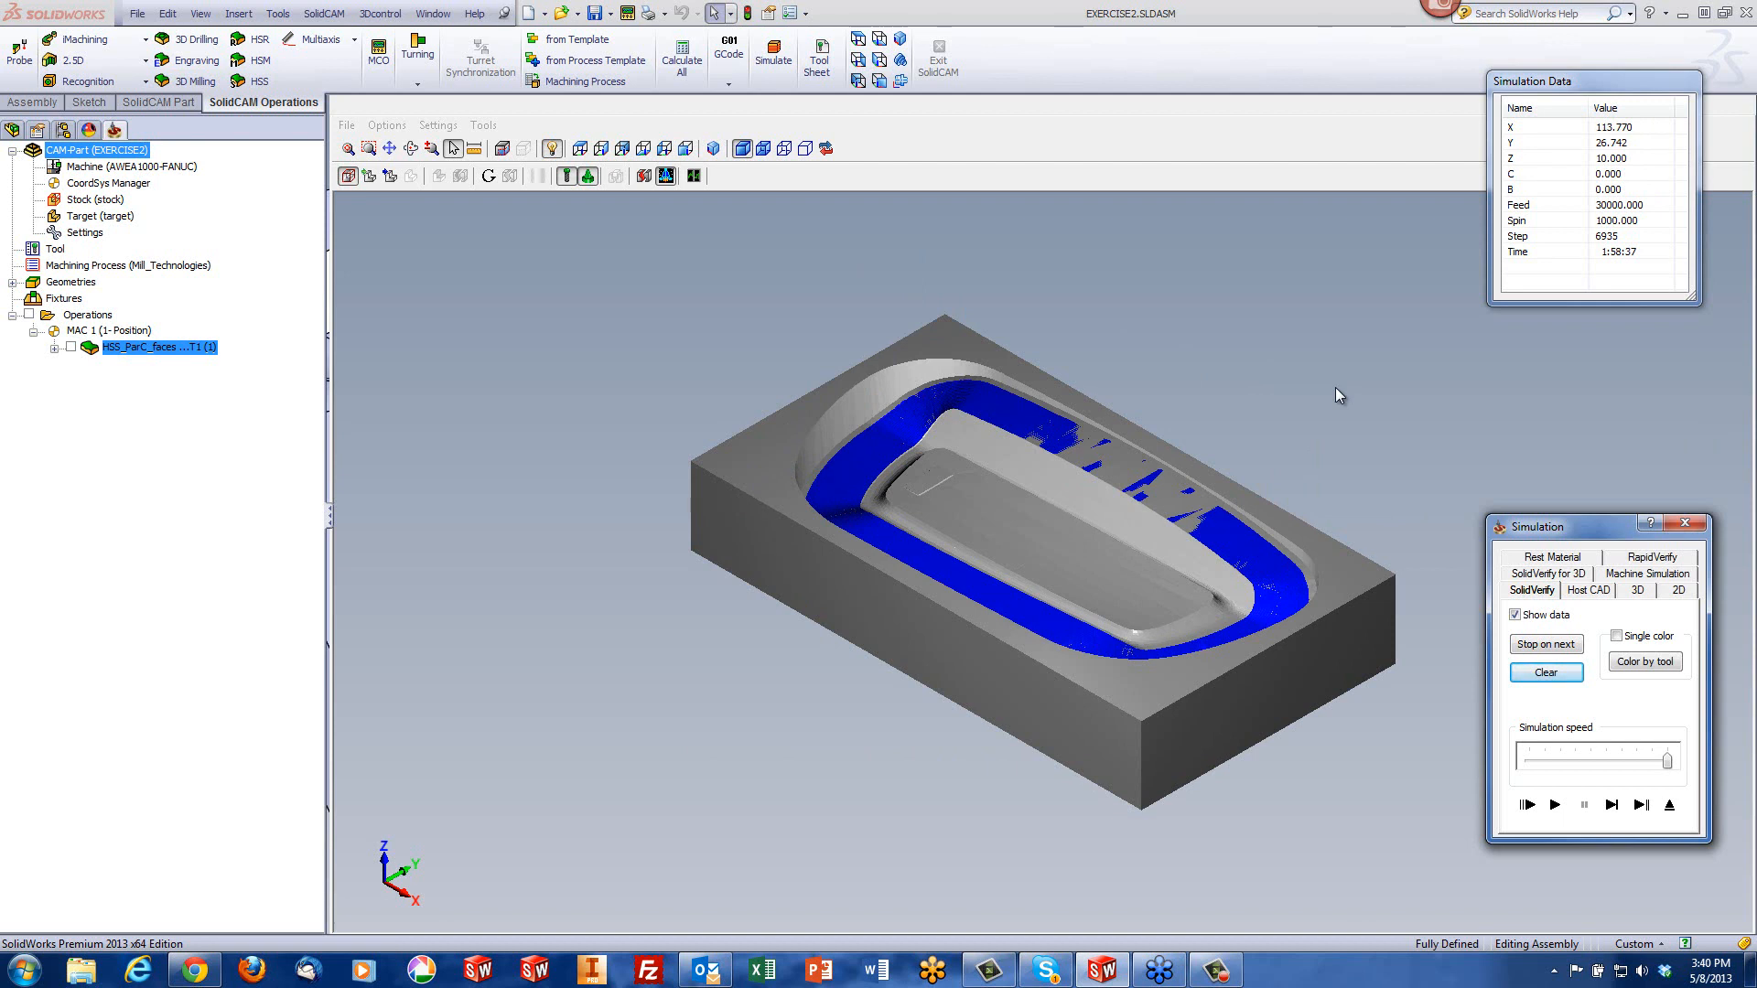
click(1669, 805)
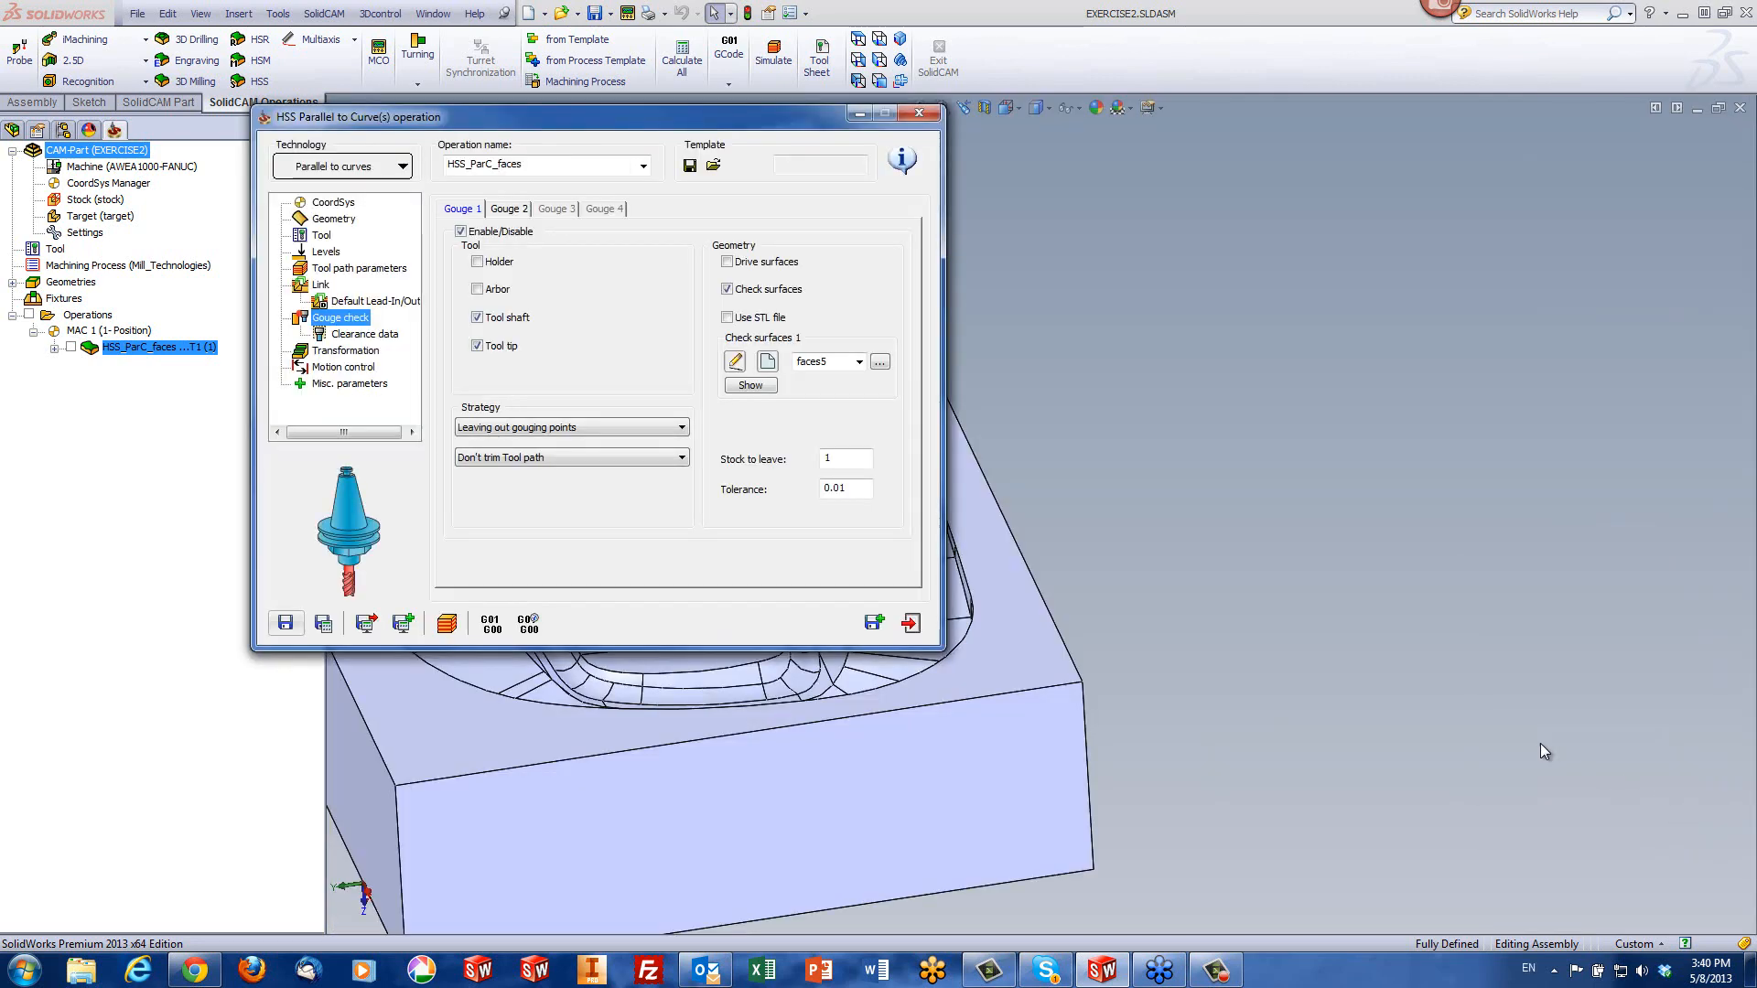
click(911, 625)
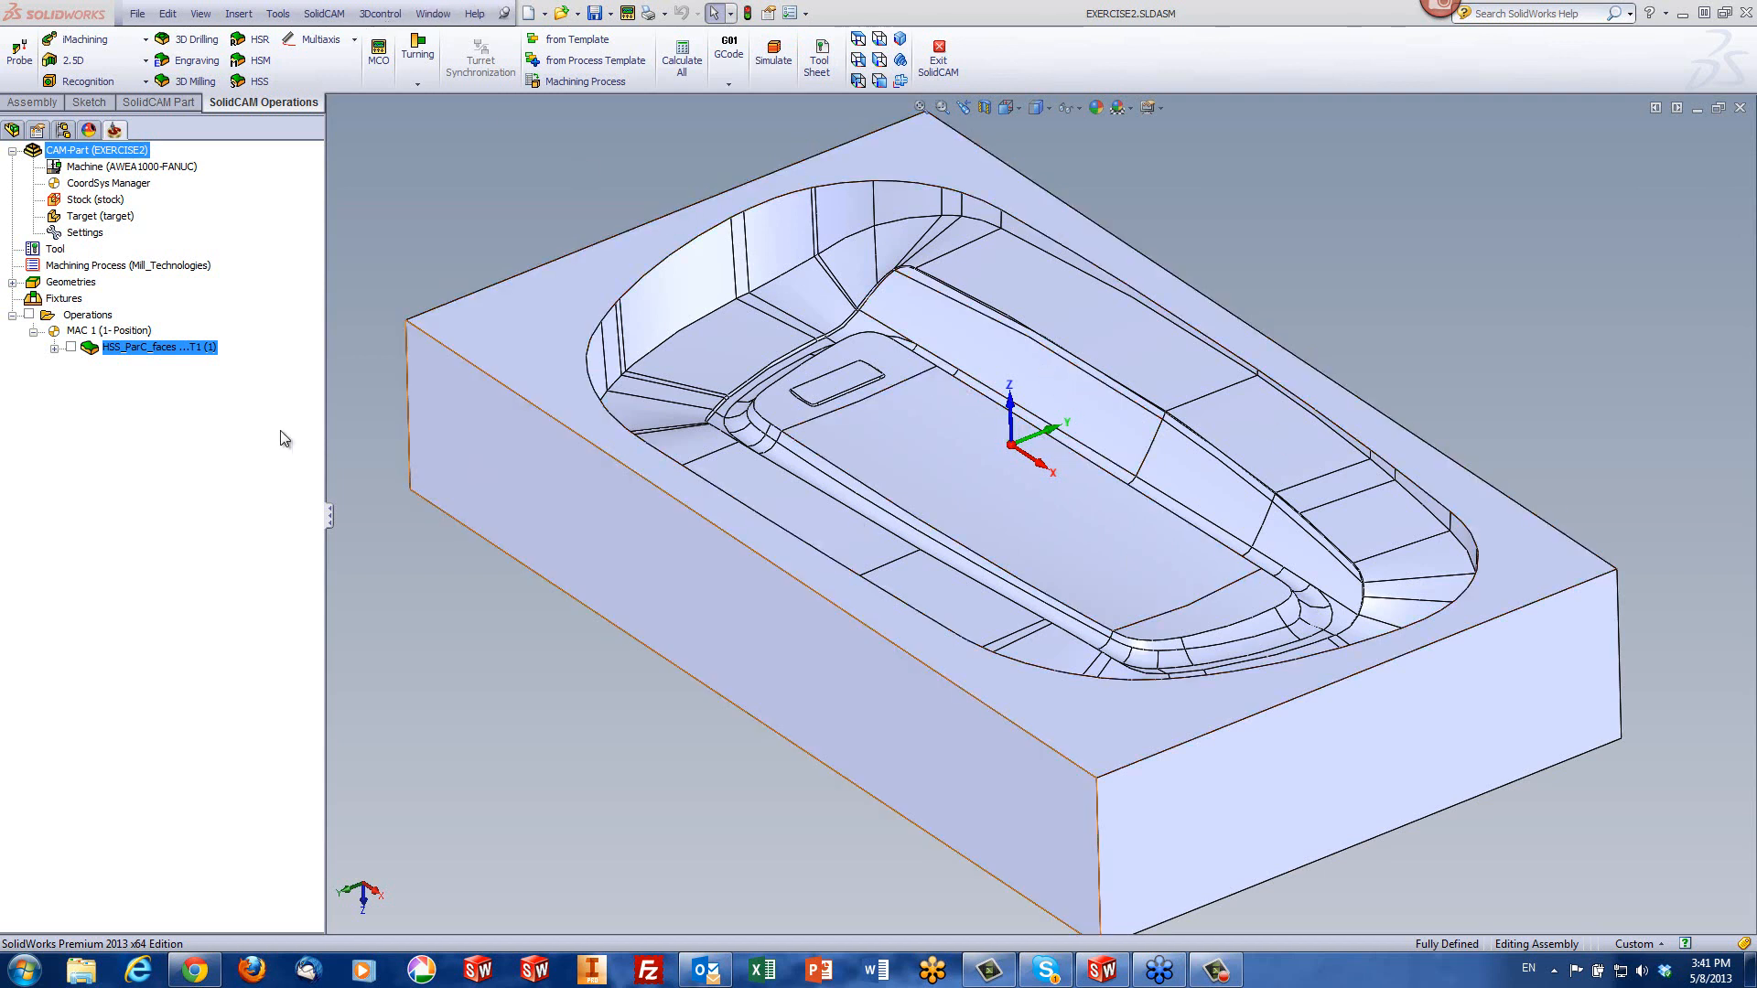
- Reopen the HSS_ParC_faces operation and give its first entry a non-default lead-in of type Vertical tang. arc
double_click(174, 349)
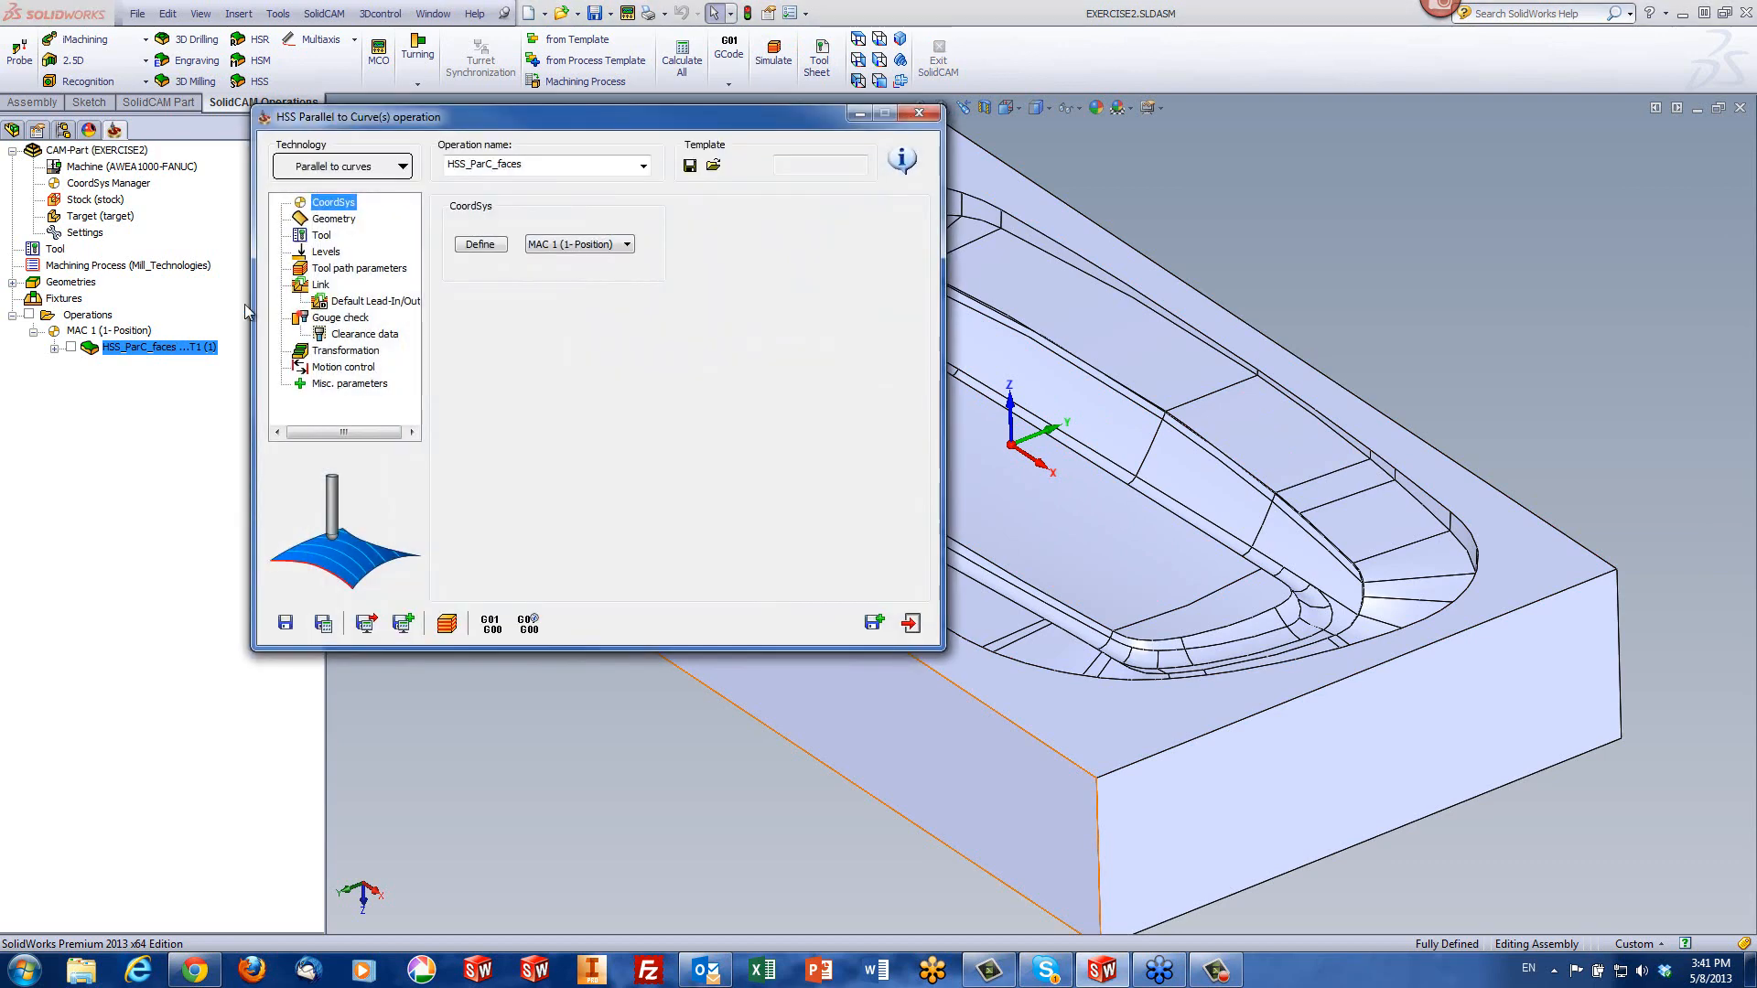
click(322, 240)
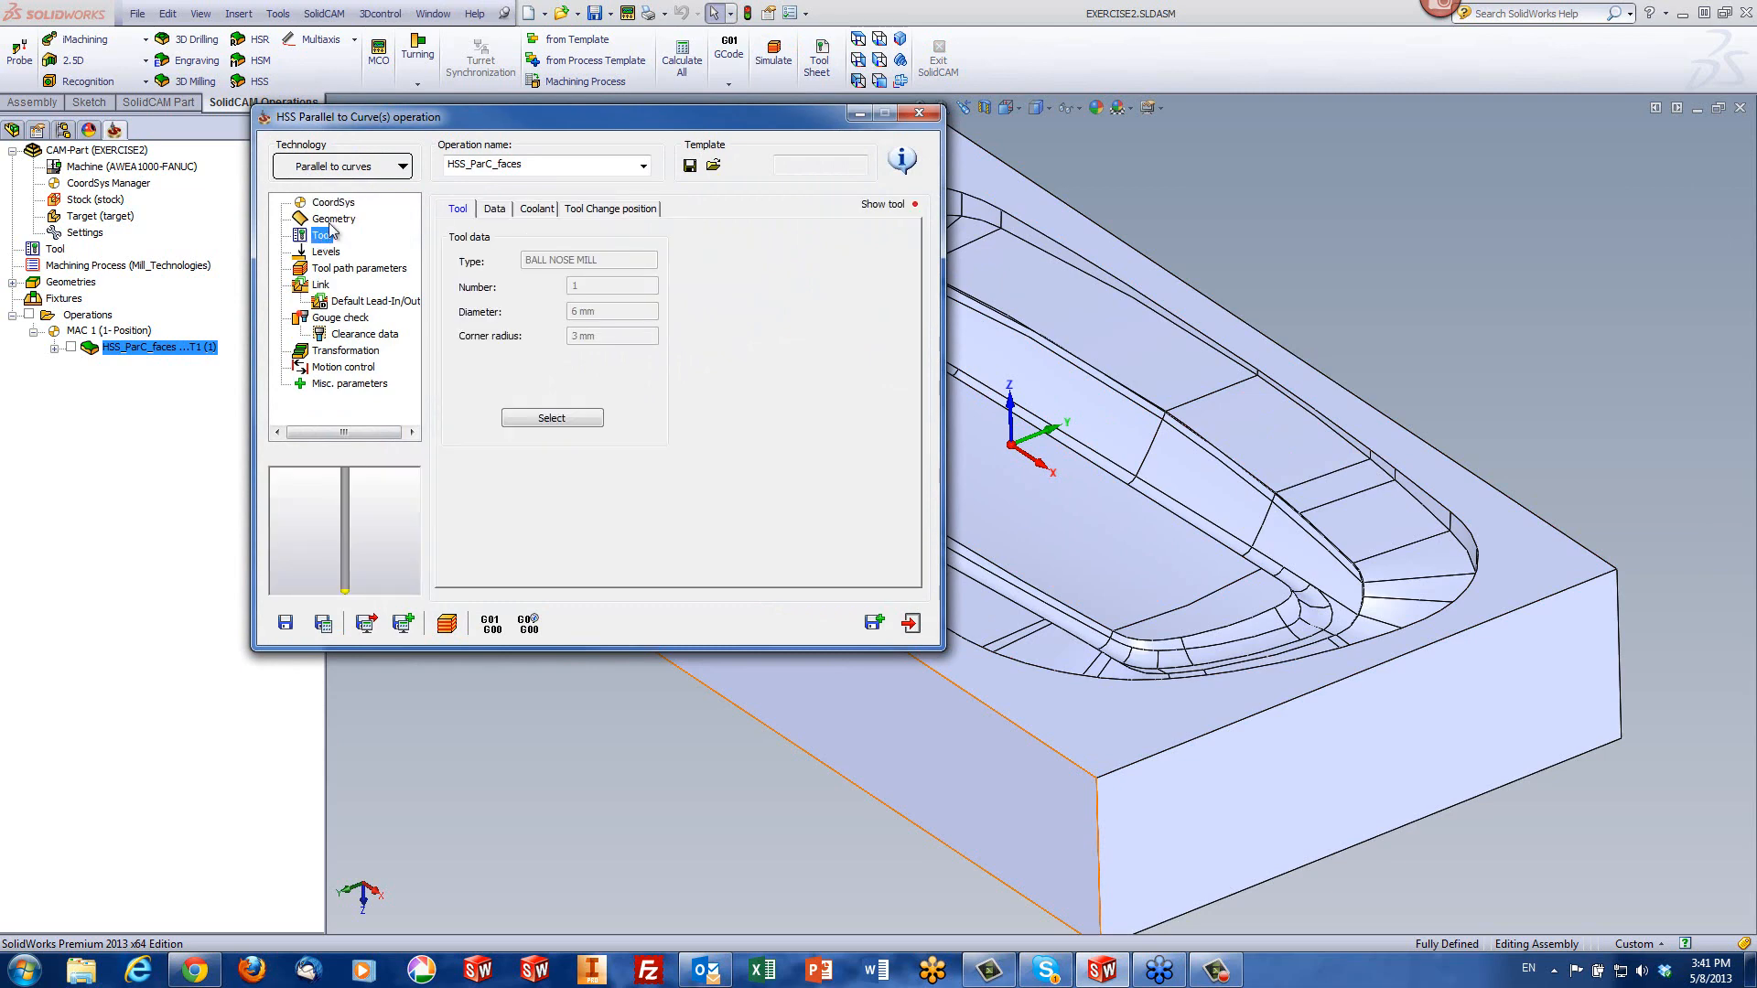
click(331, 223)
click(322, 270)
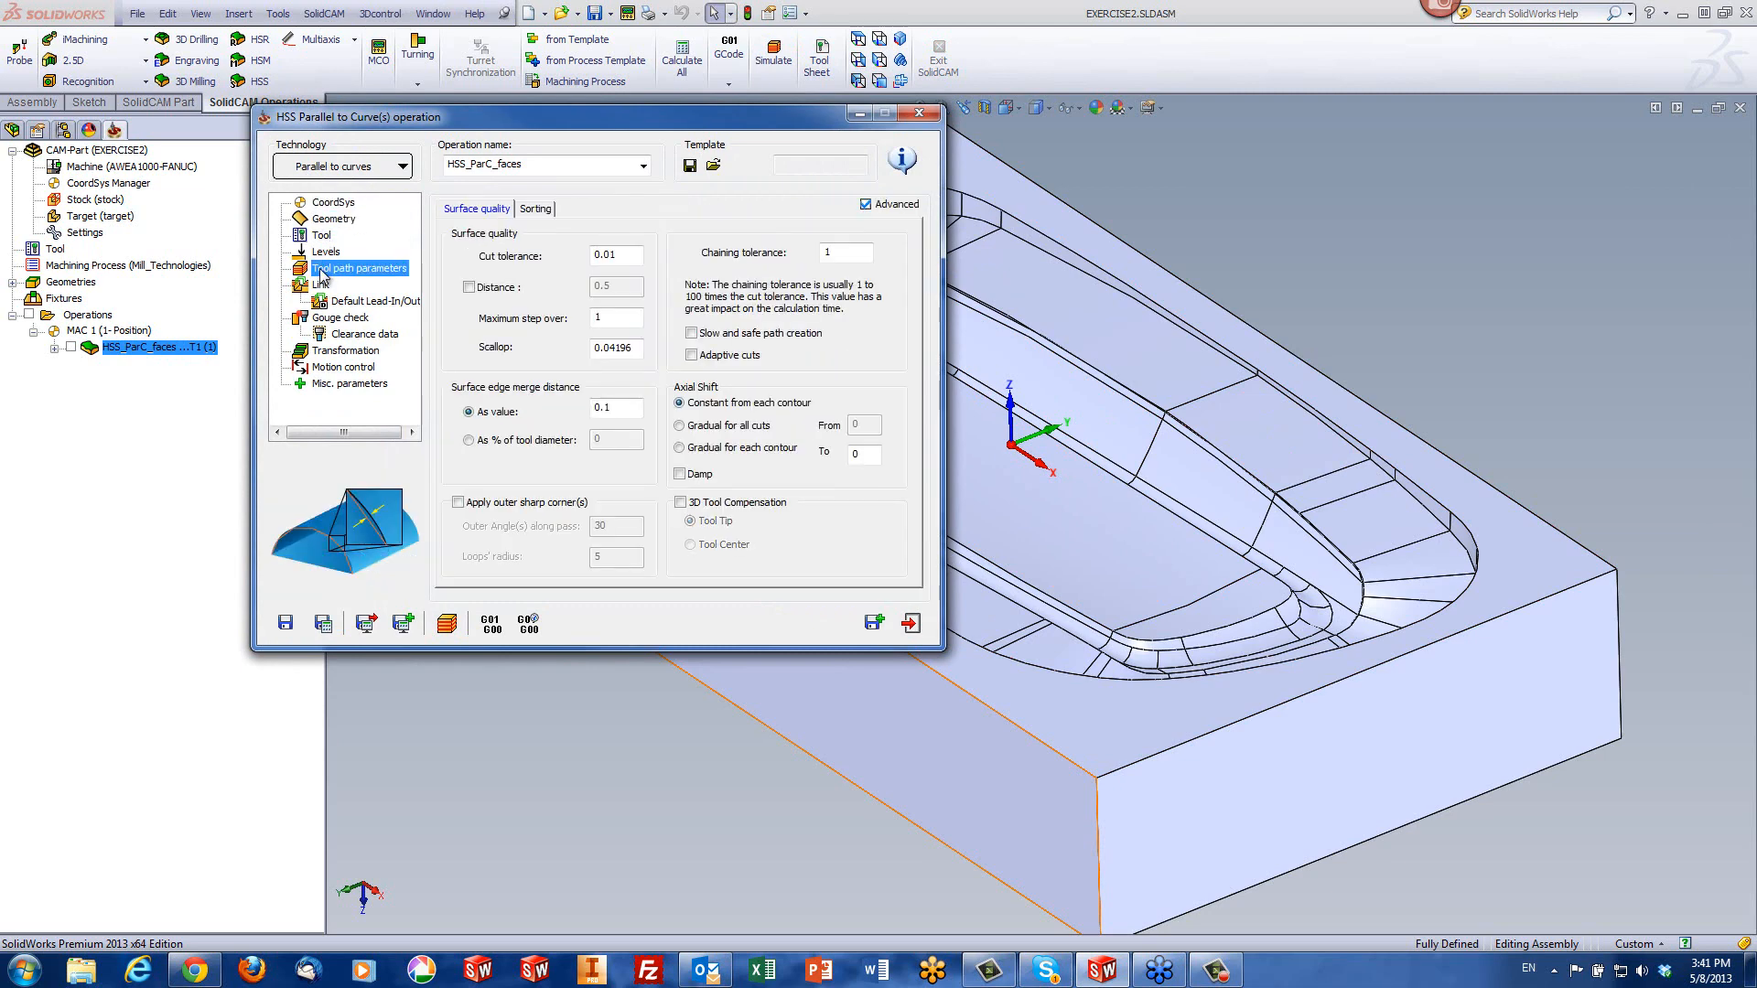
click(321, 286)
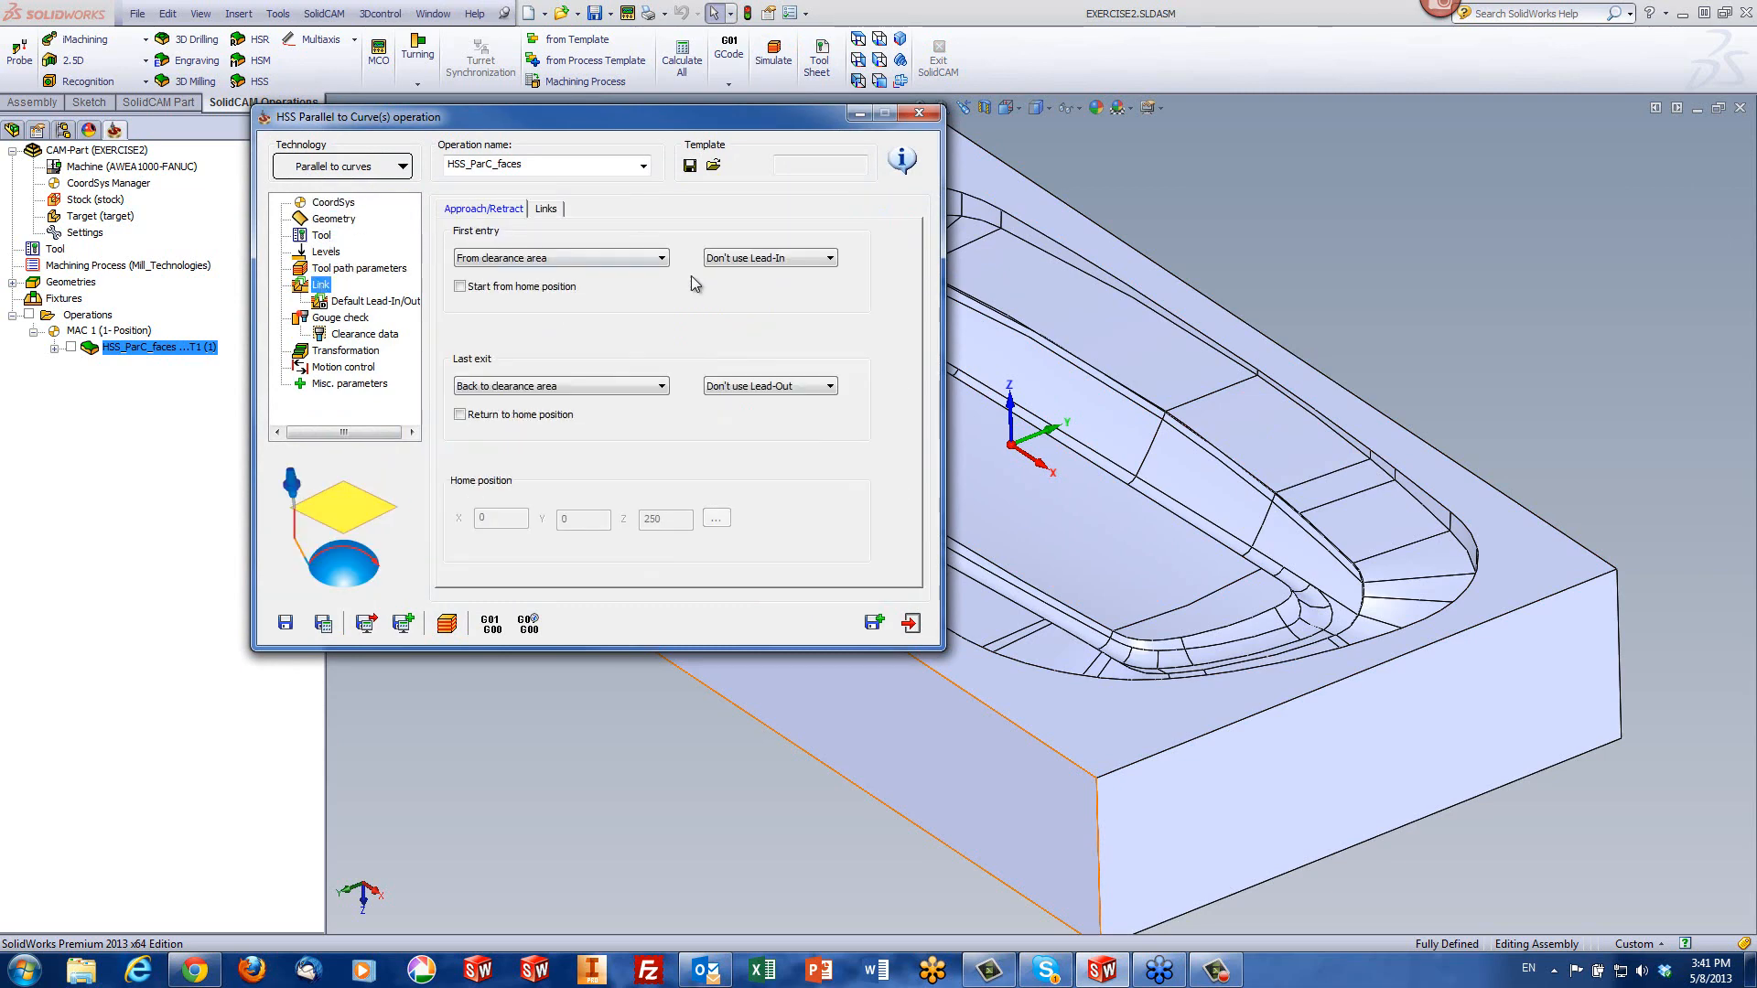
click(765, 260)
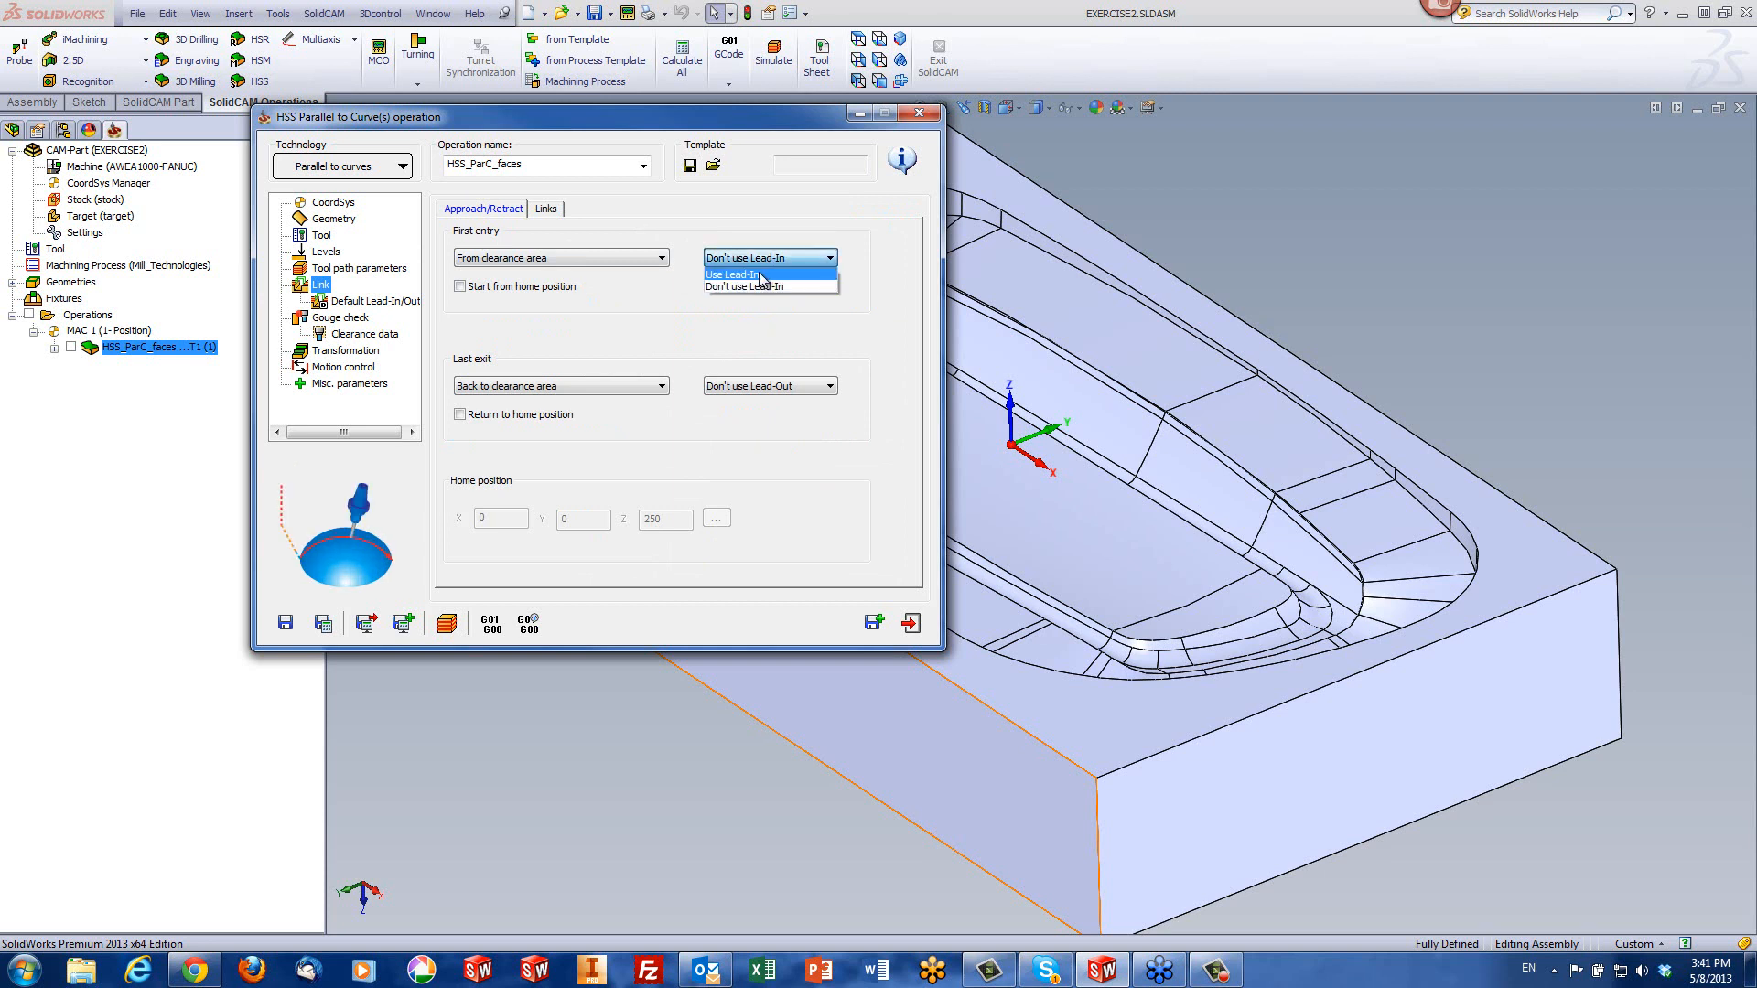
click(758, 281)
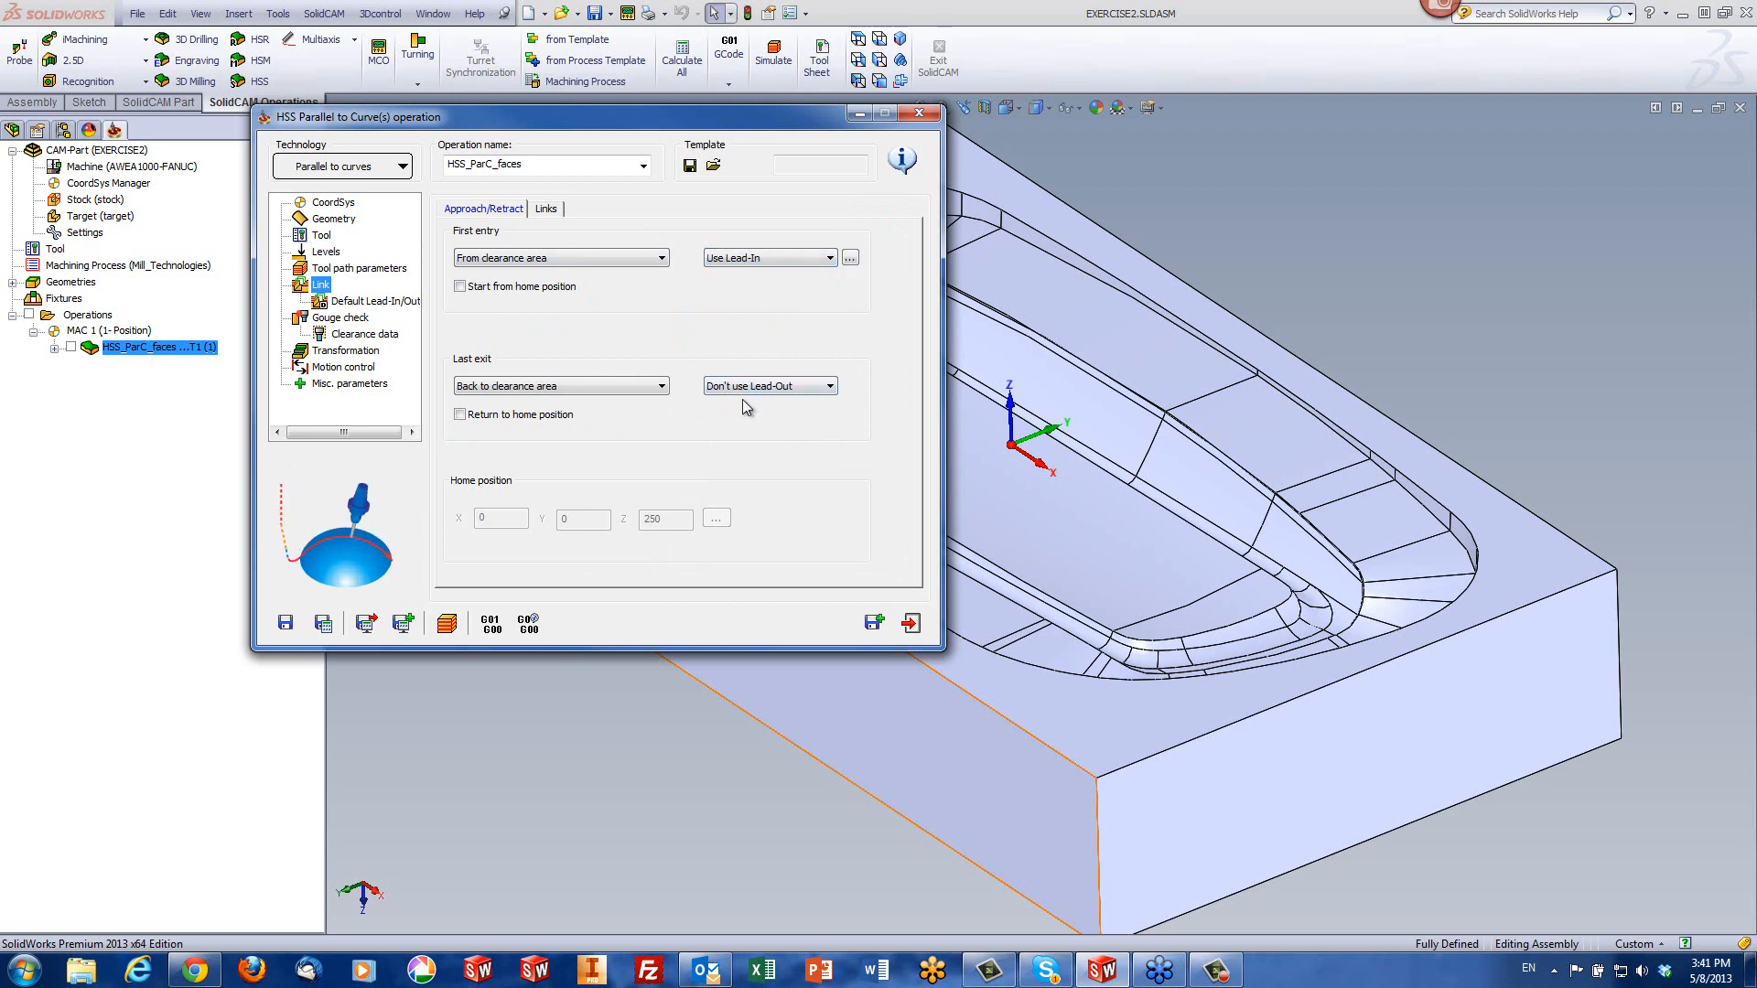
click(850, 258)
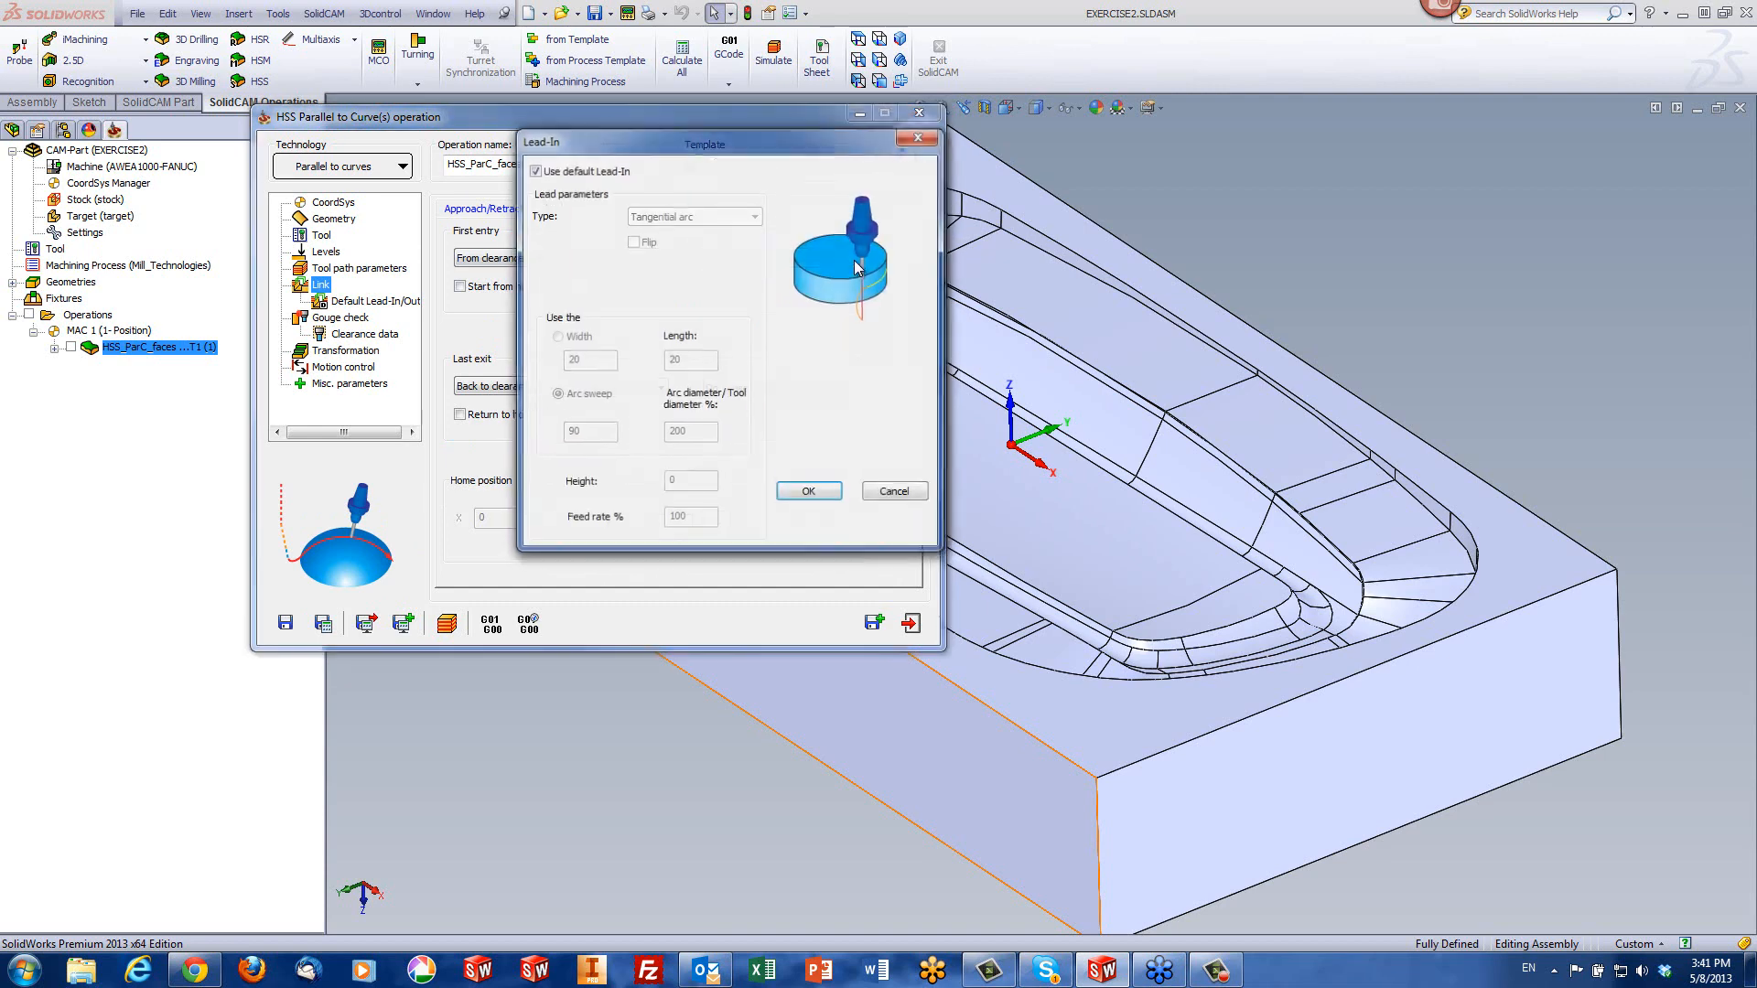
click(535, 172)
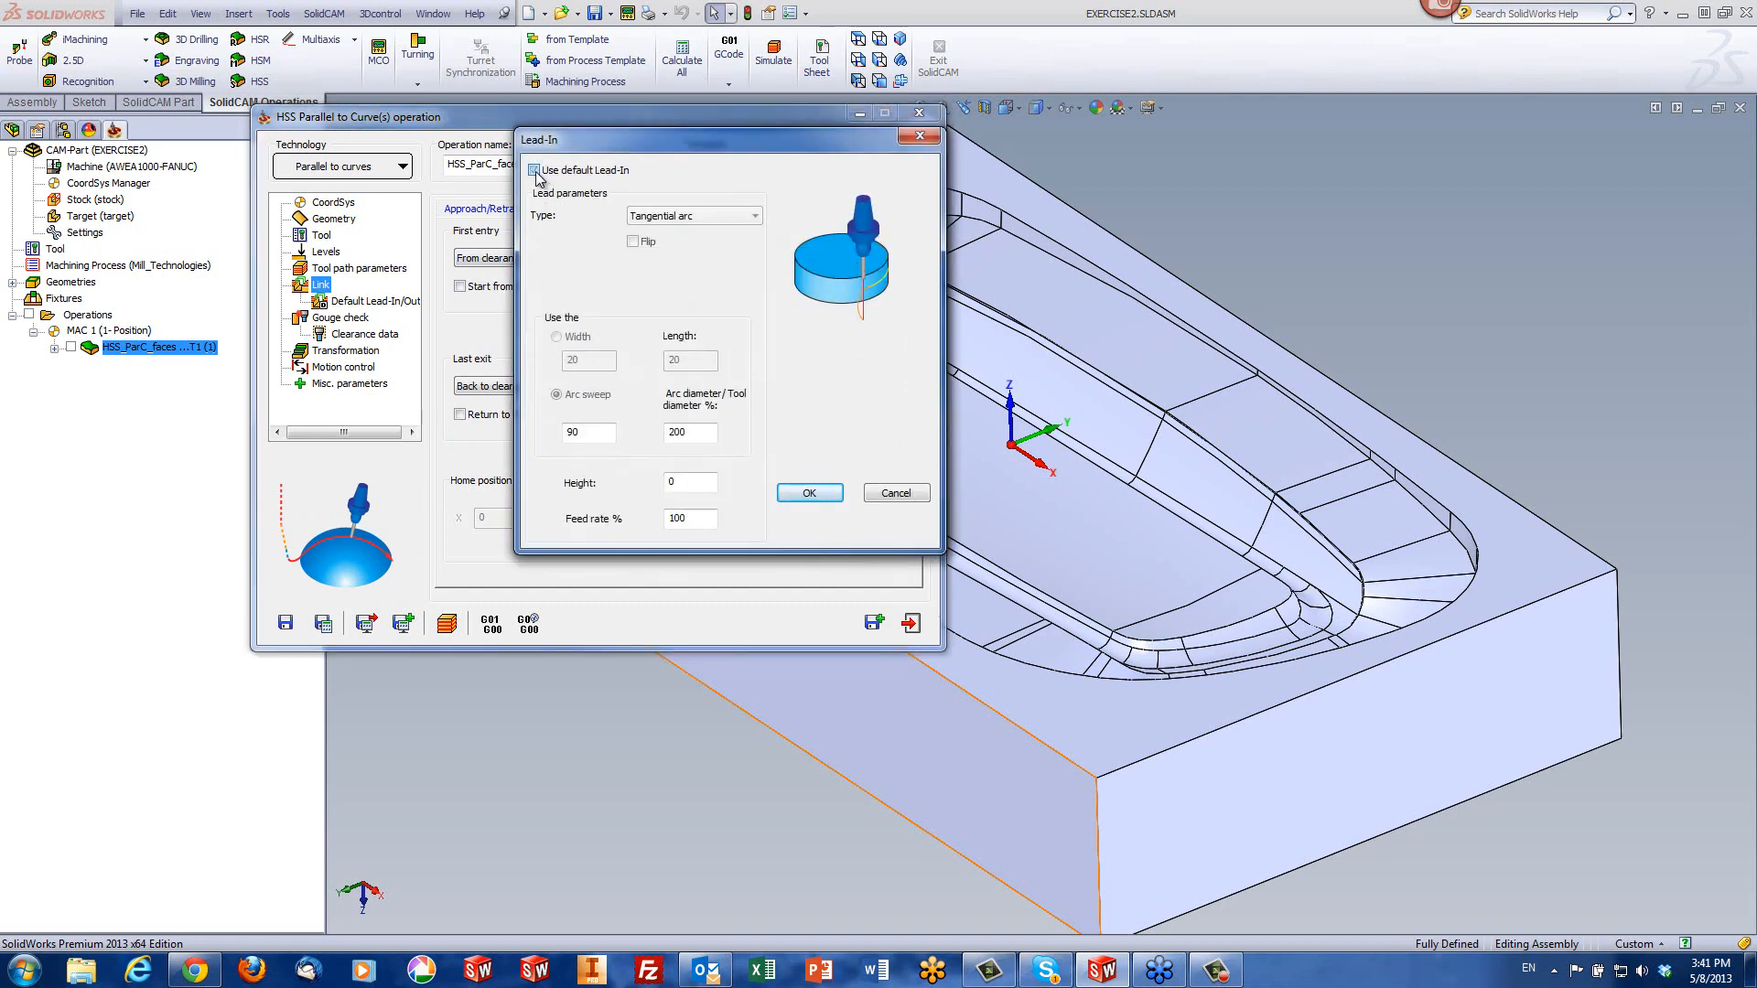
click(690, 221)
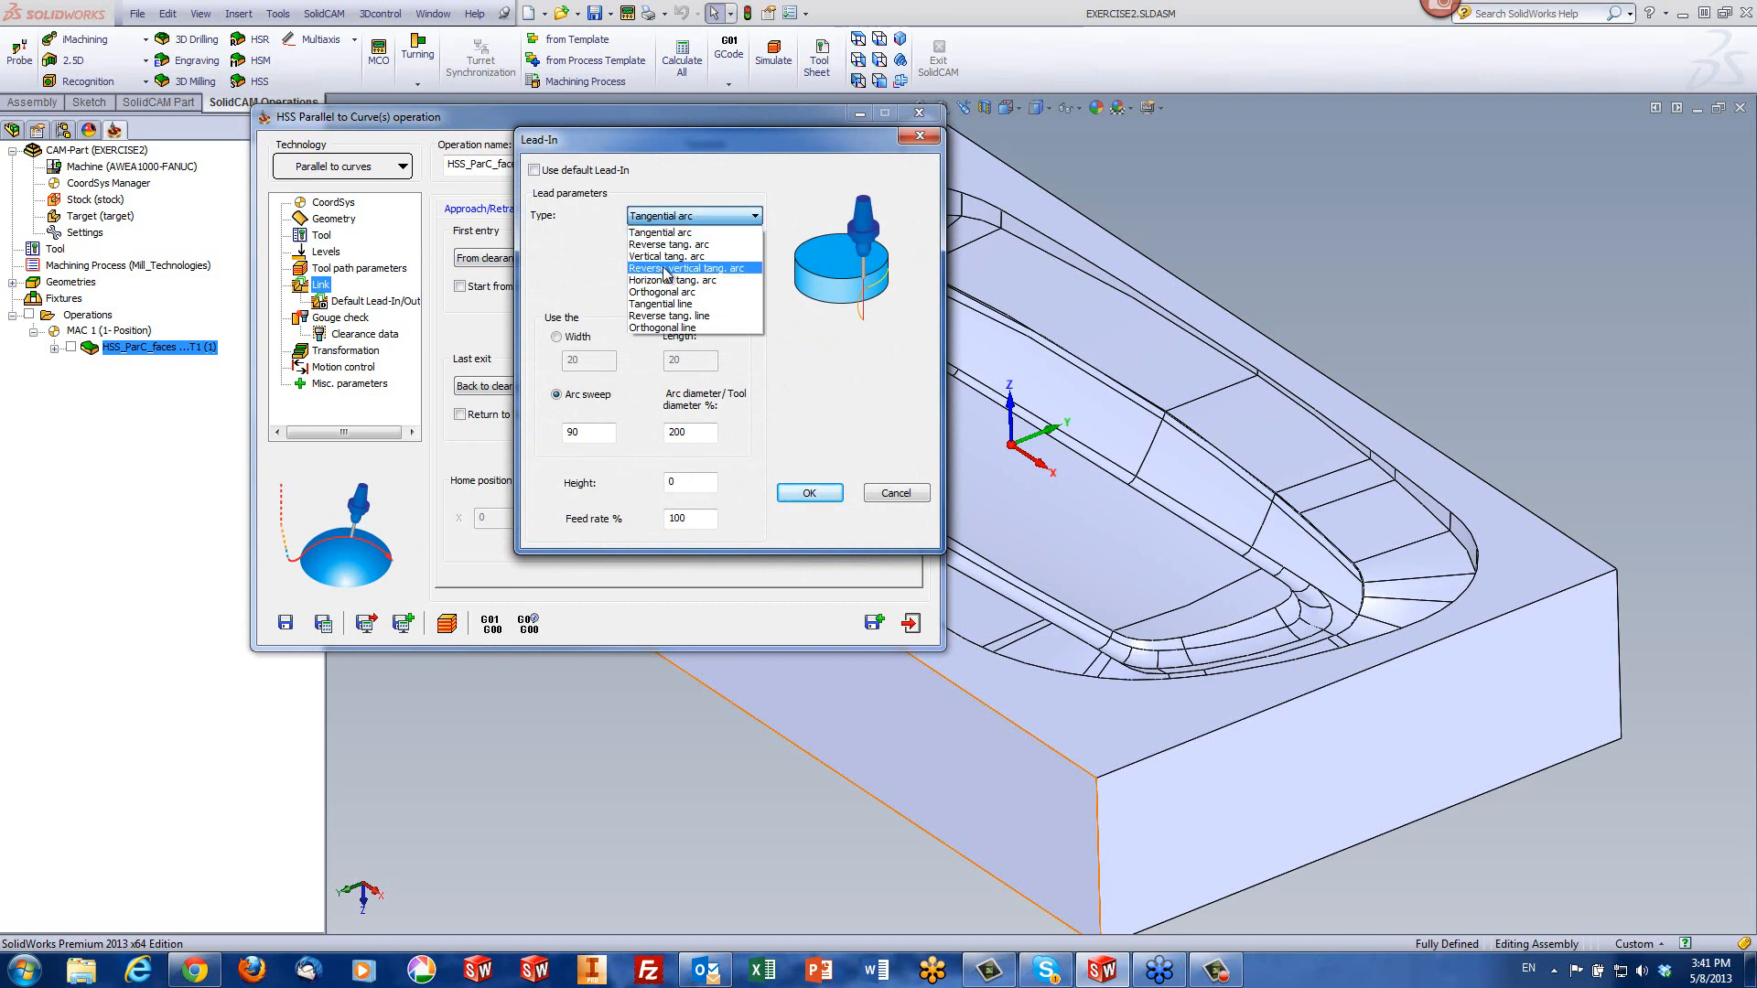
click(667, 256)
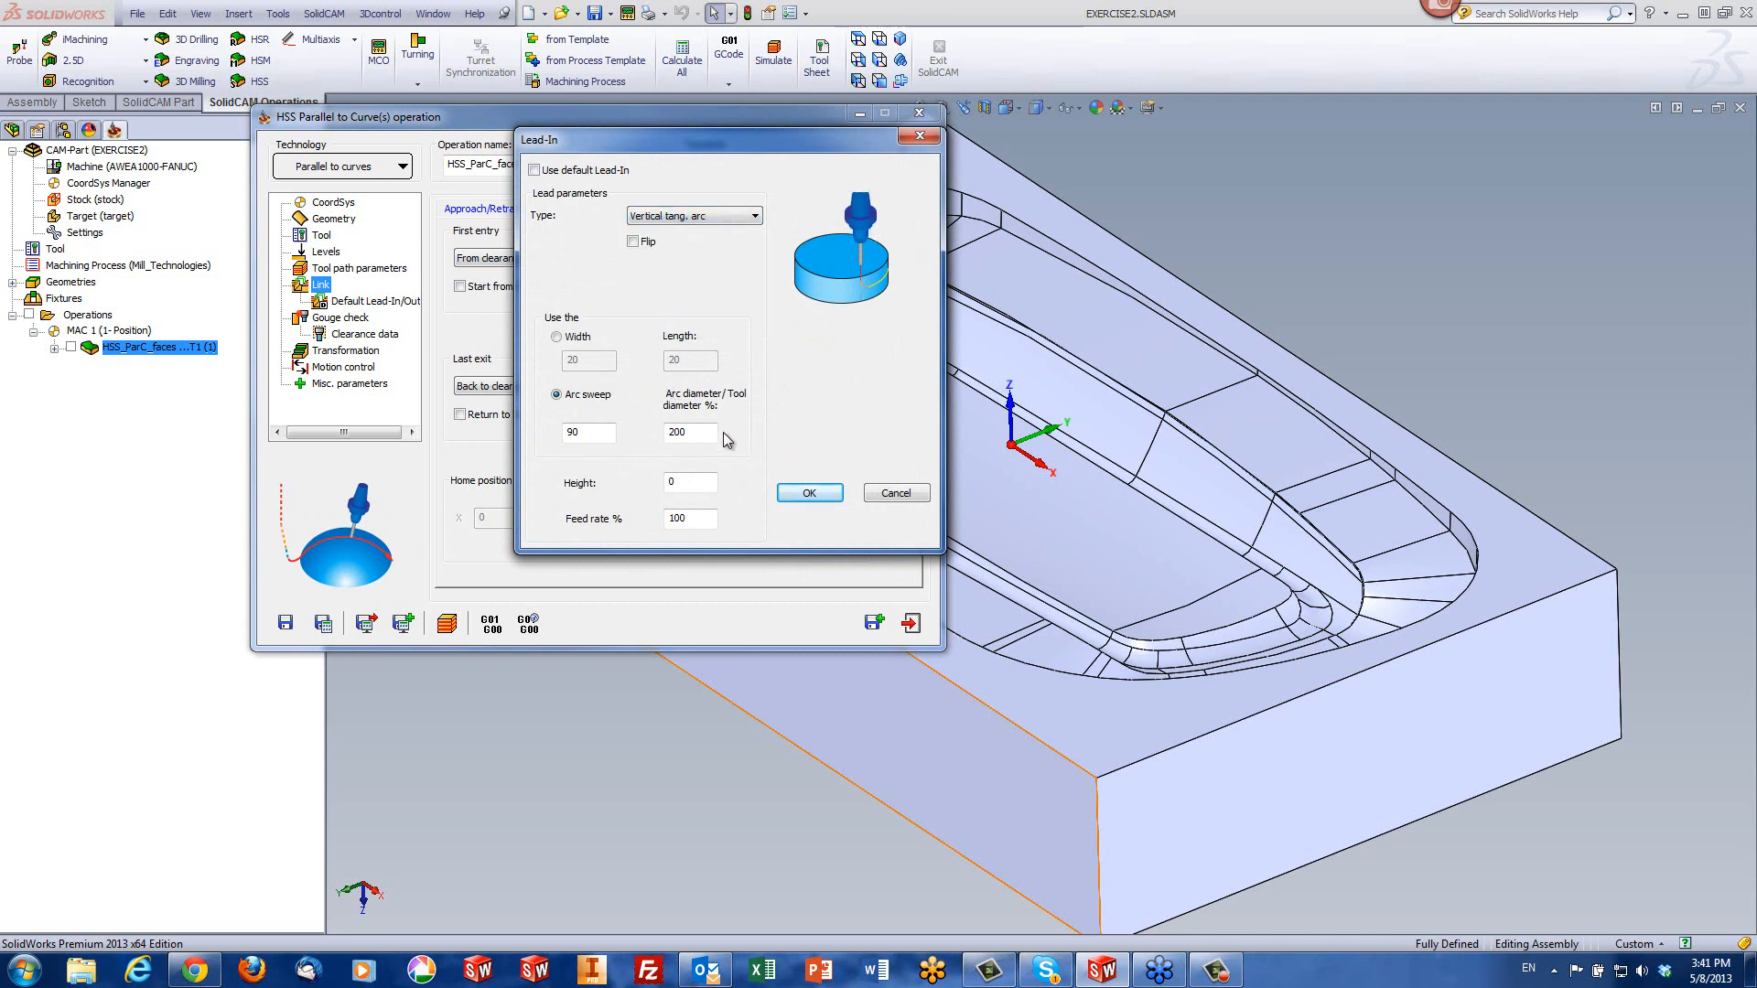
click(794, 492)
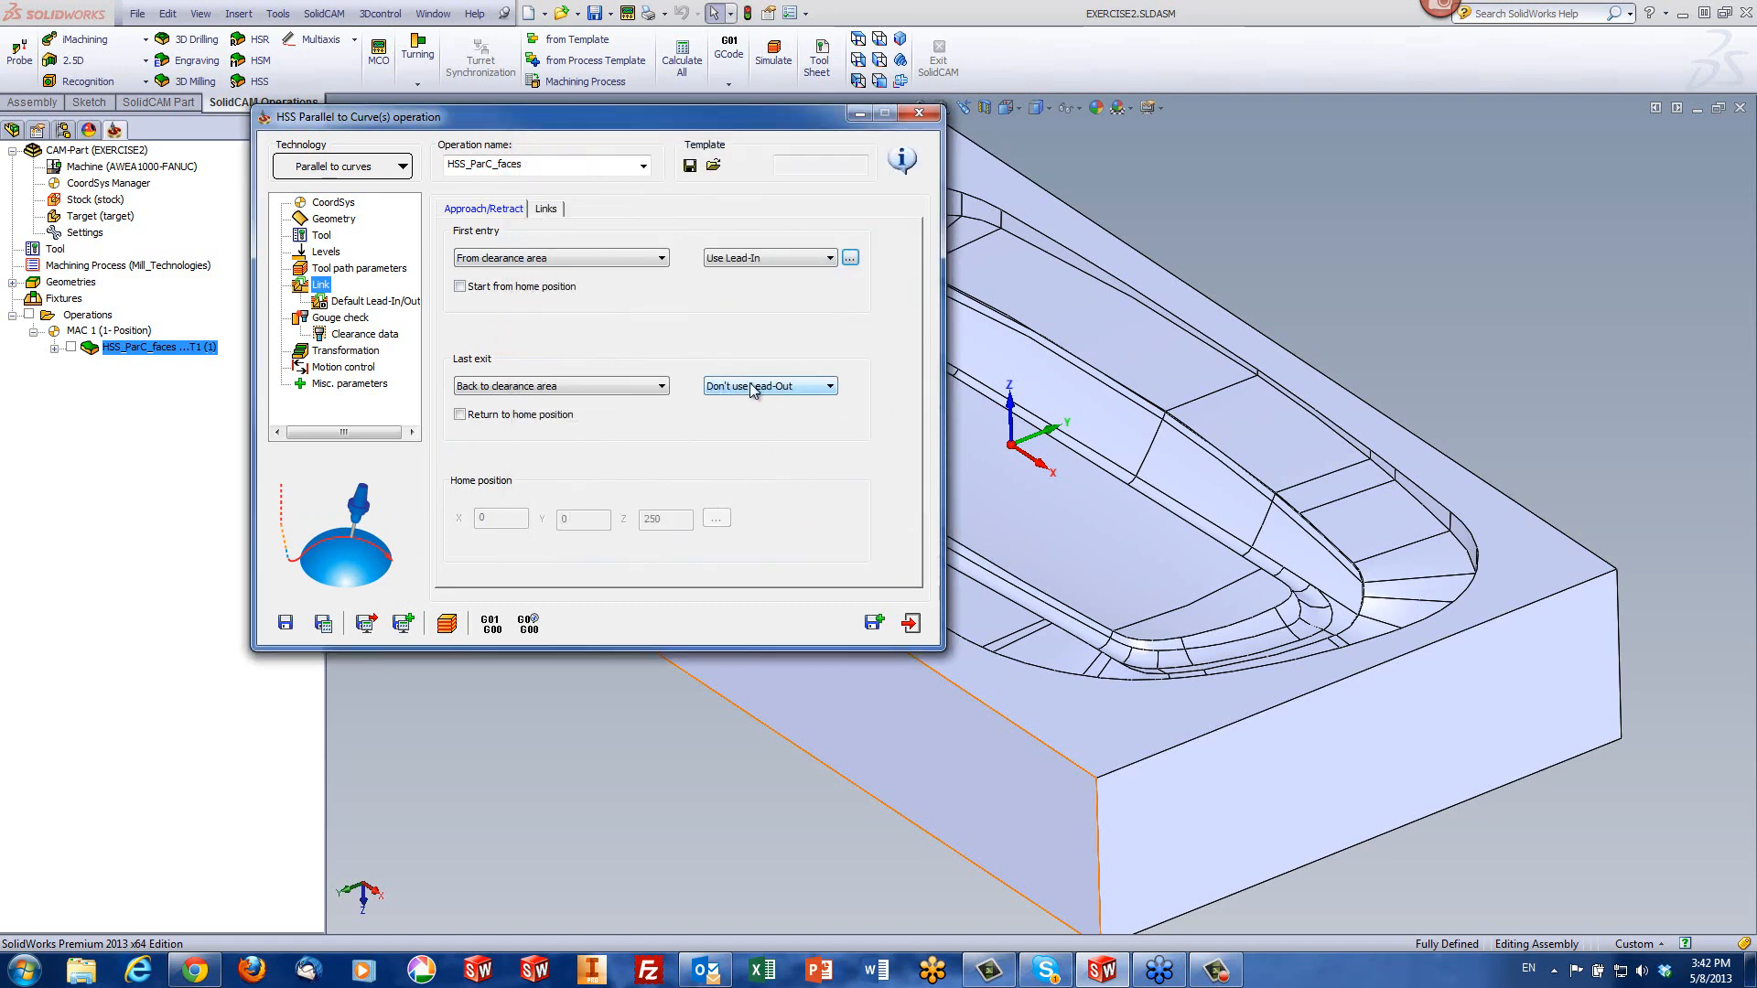
- Give the last exit a non-default lead-out of type Vertical tang. arc
click(749, 388)
click(741, 403)
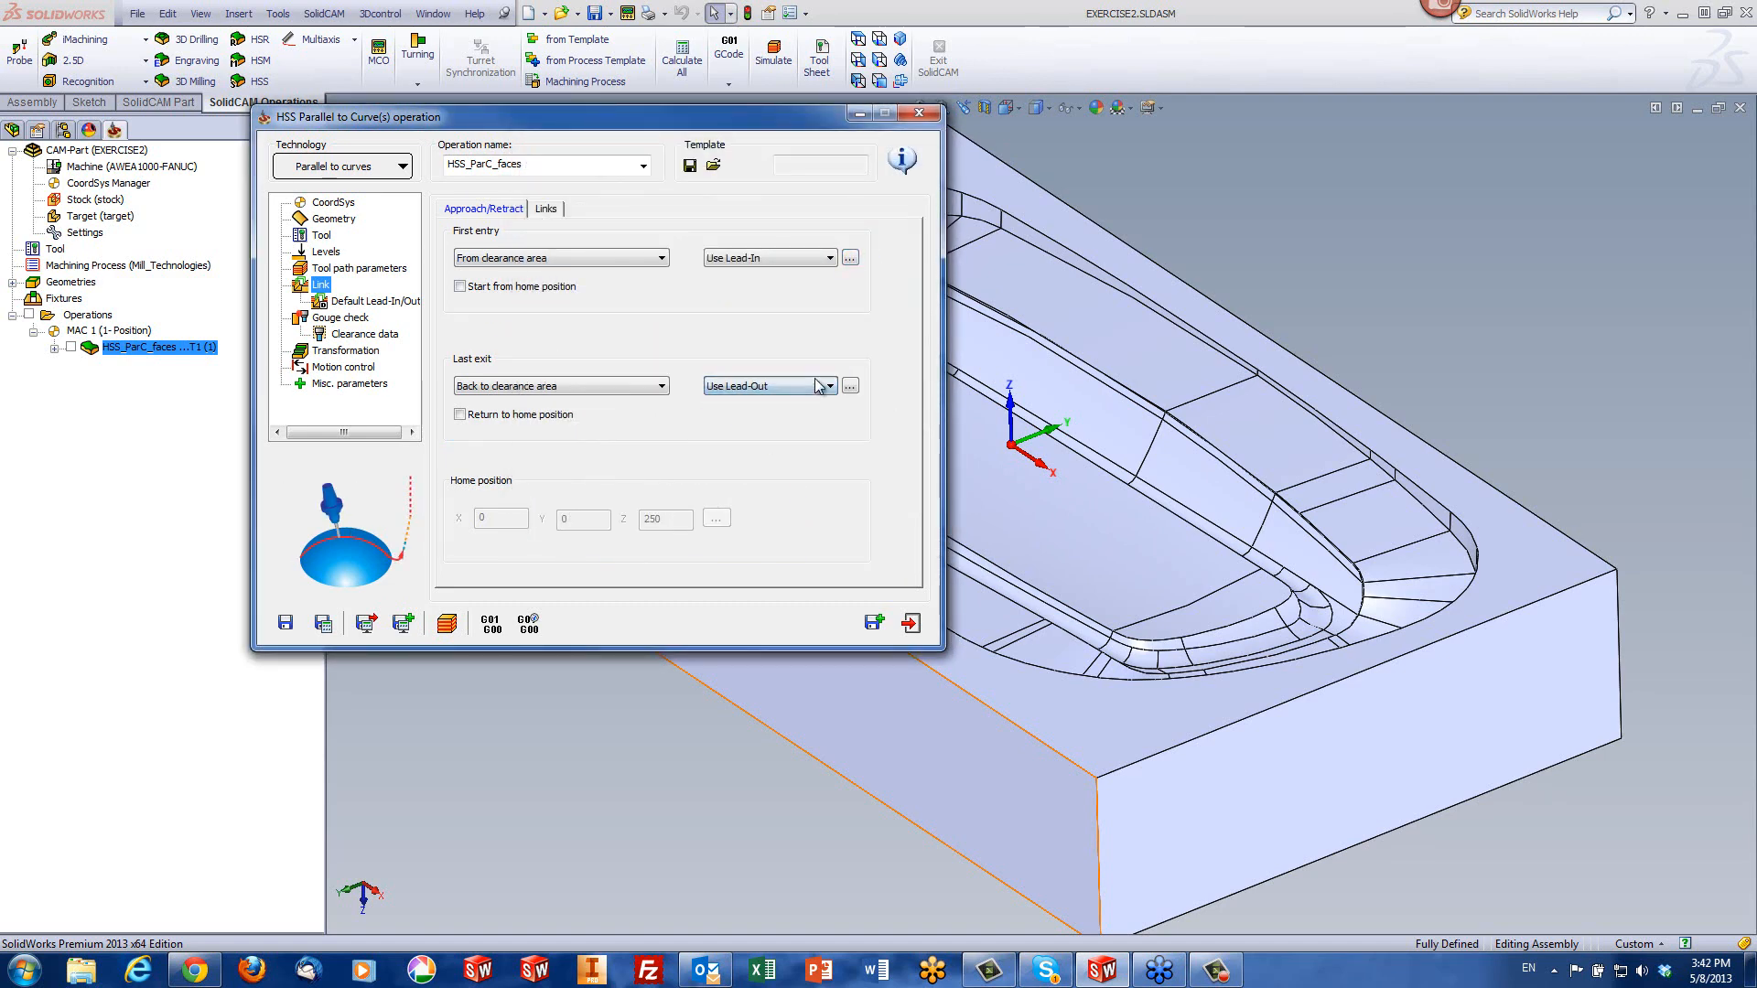
click(850, 386)
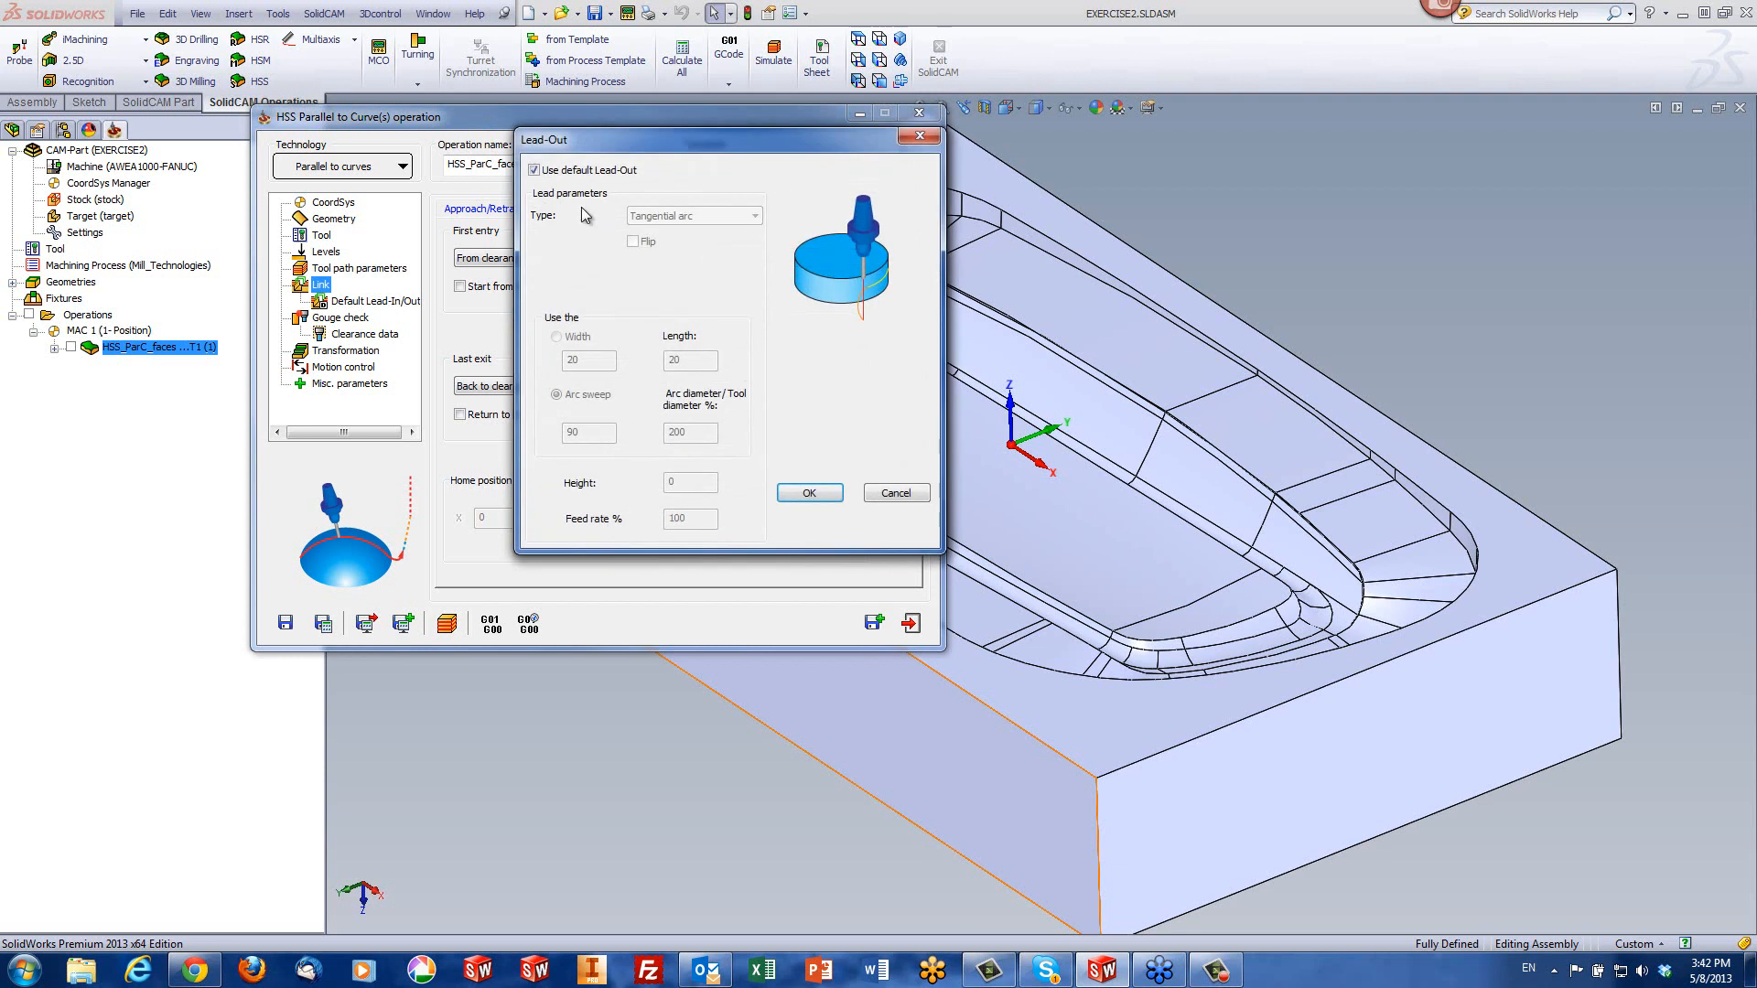
click(552, 179)
click(661, 218)
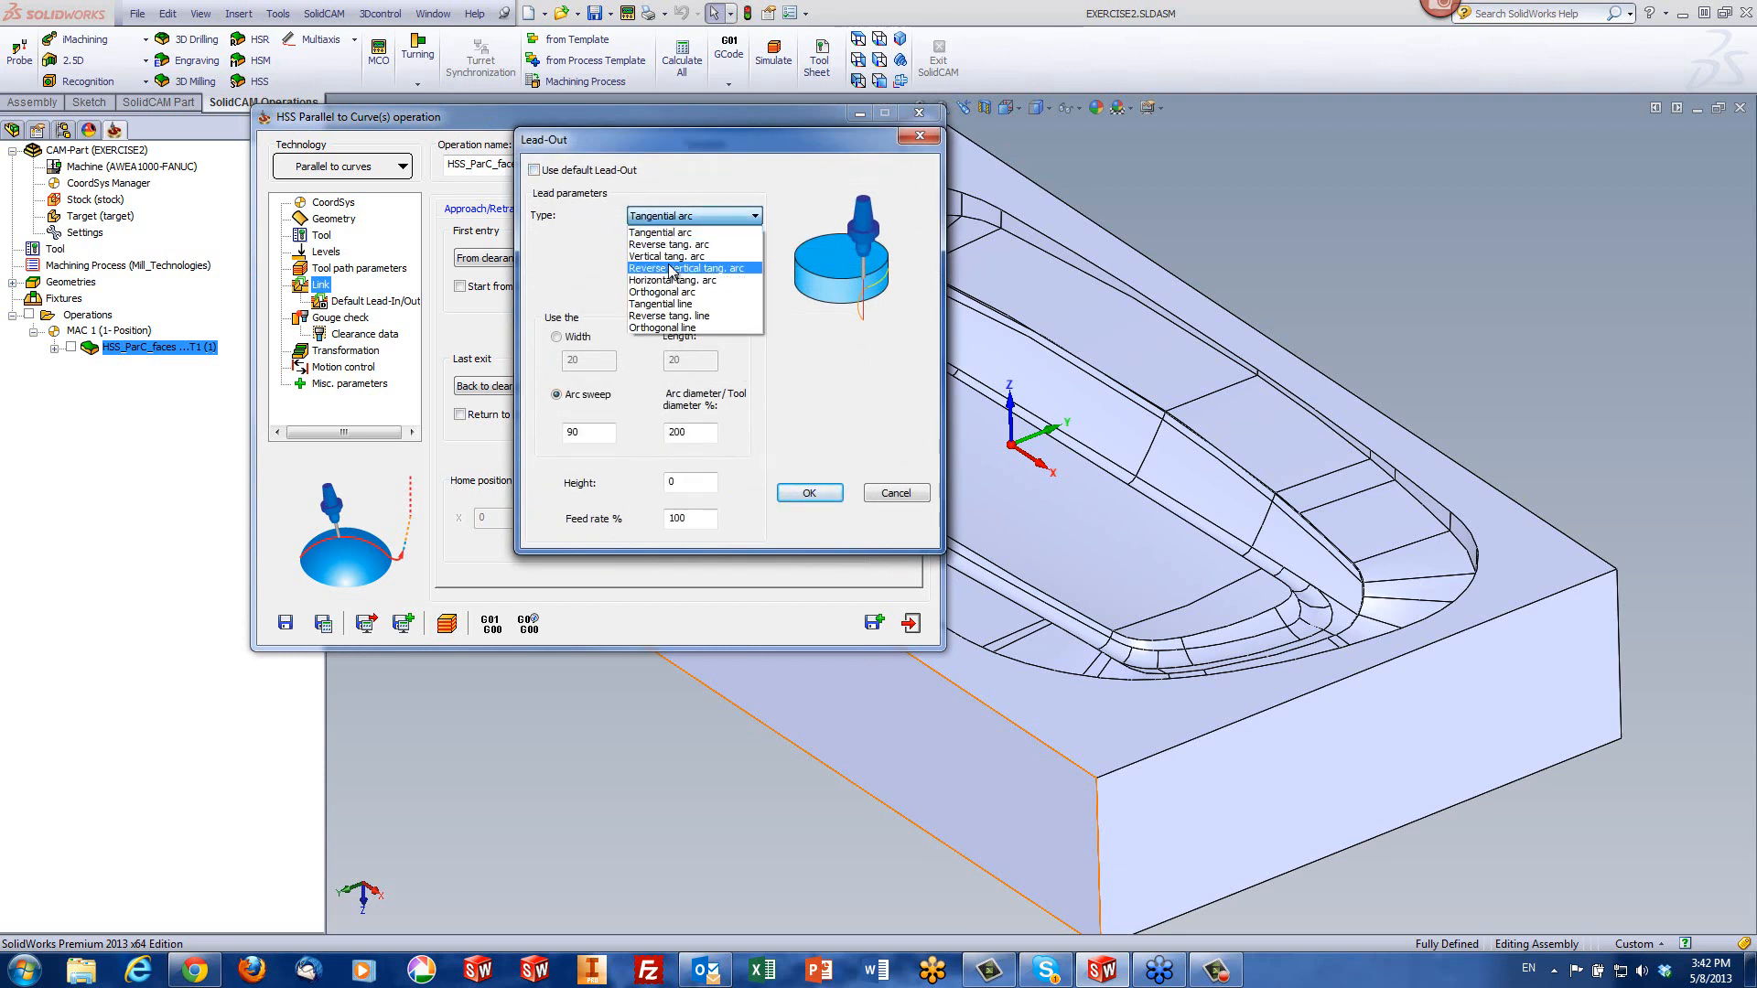
click(668, 256)
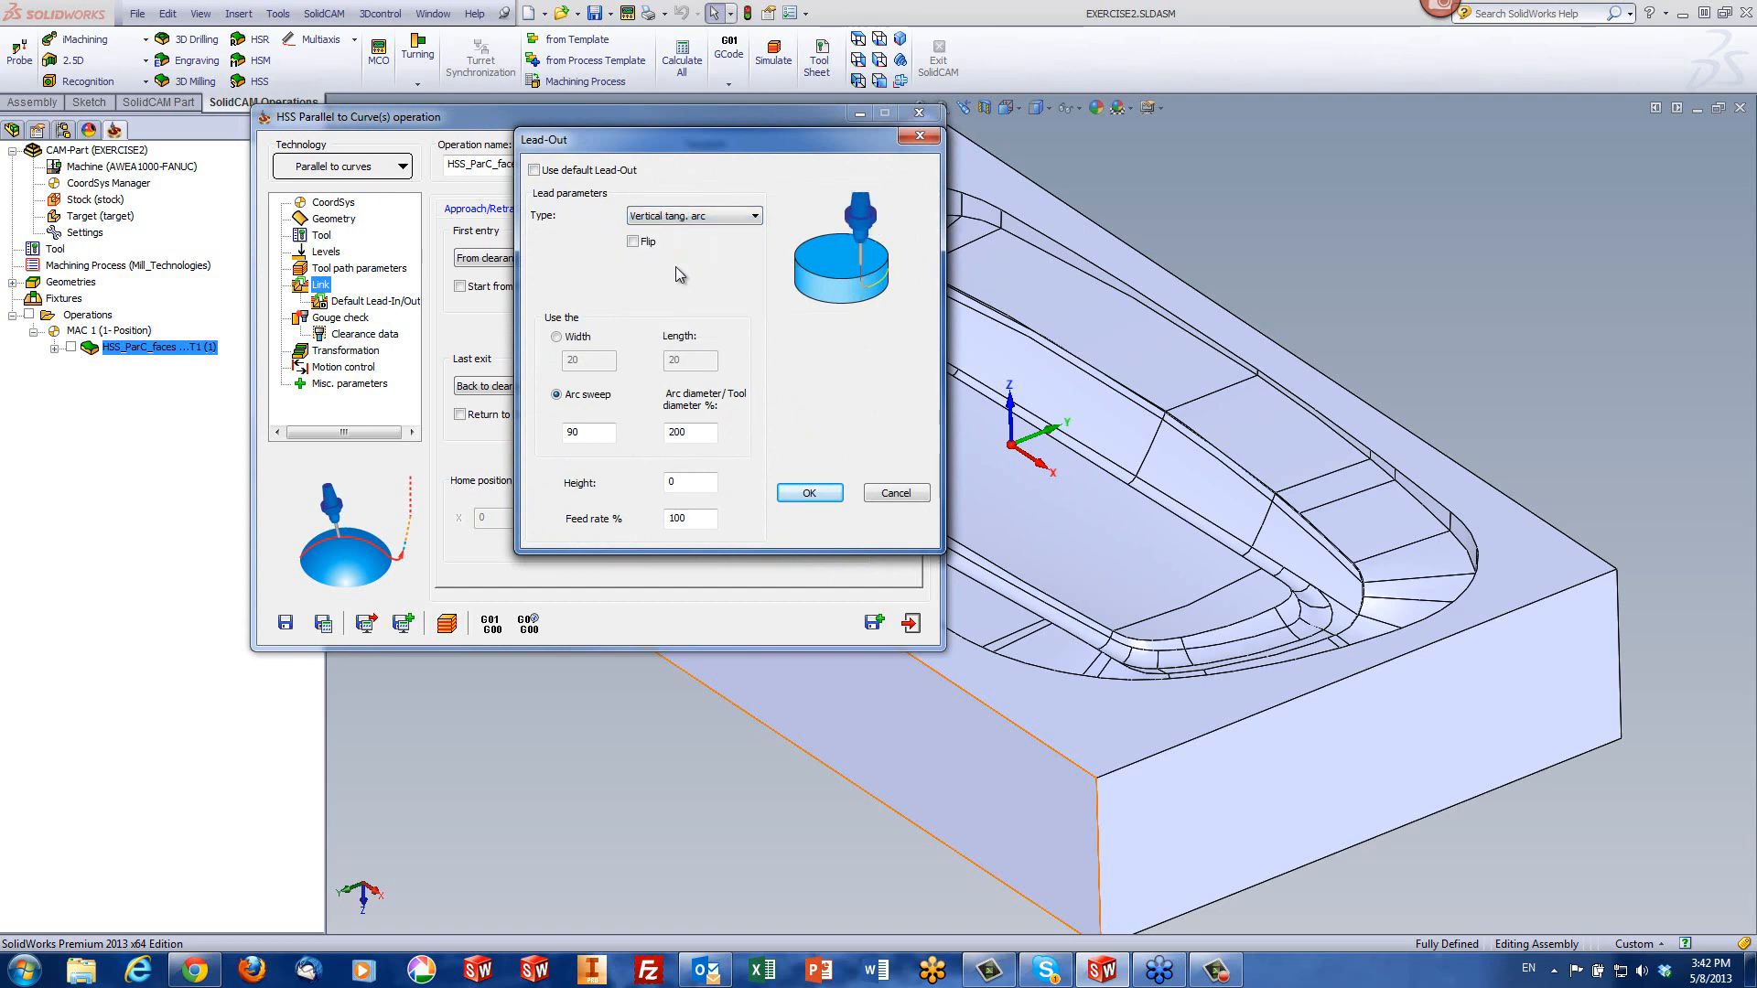
click(805, 492)
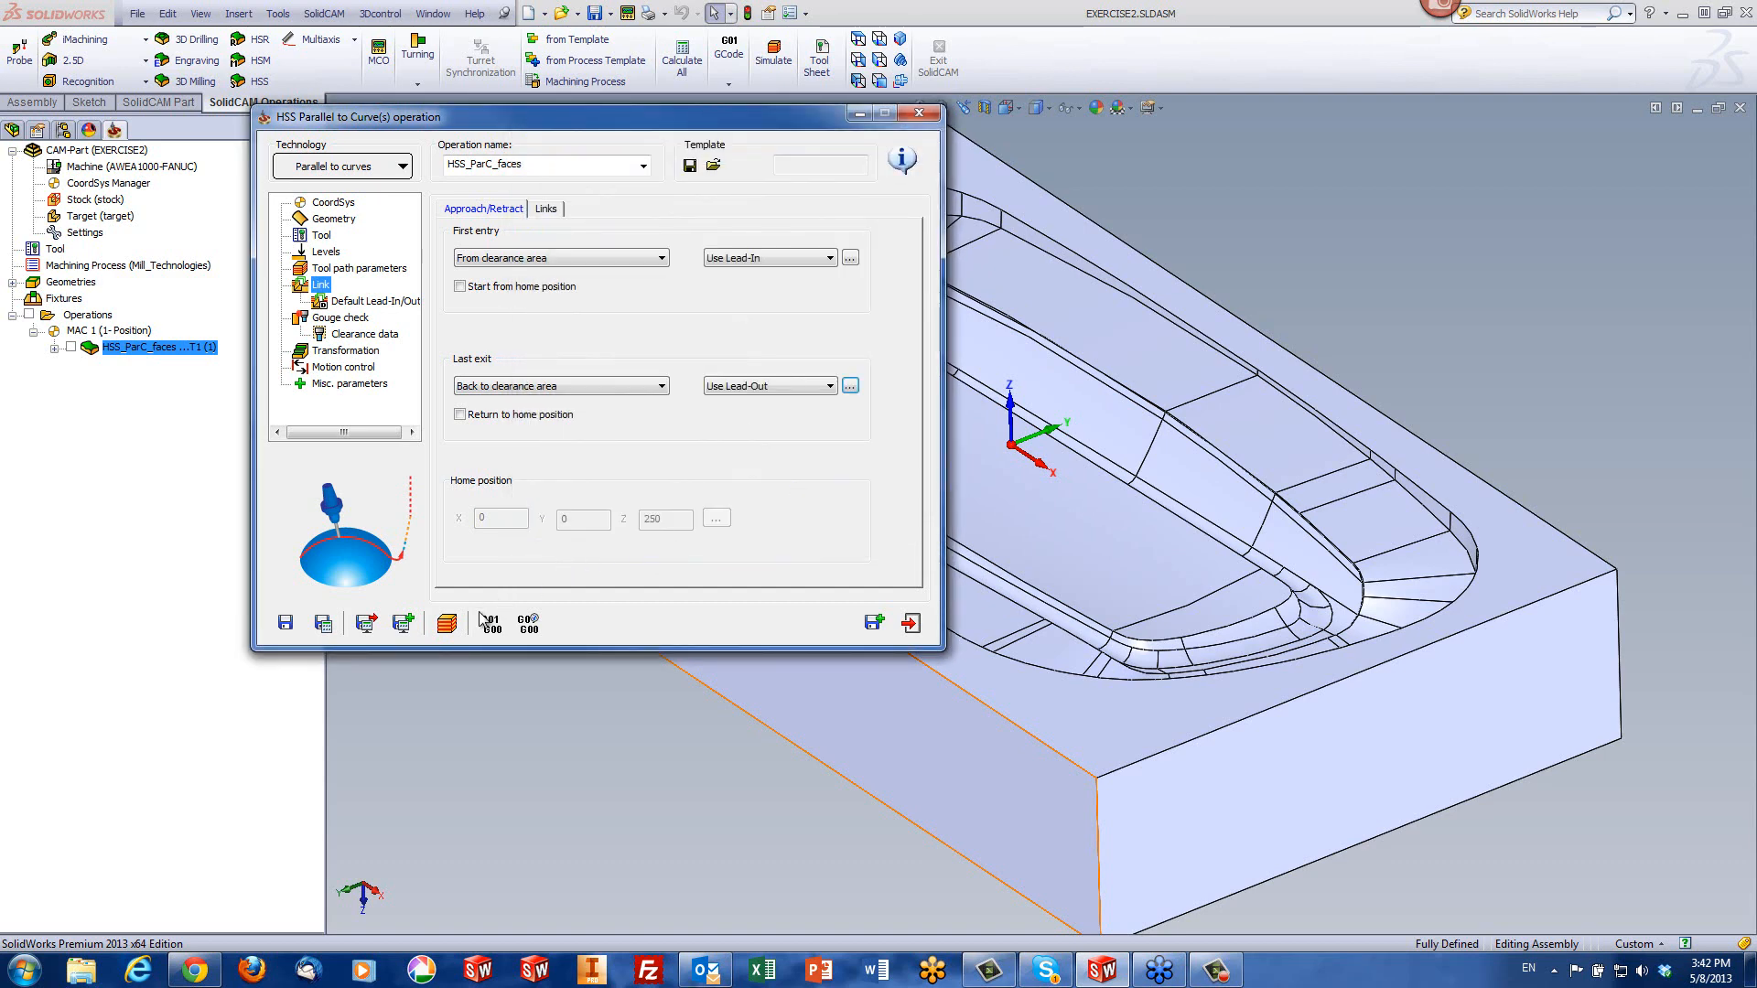
- Simulate the HSS_ParC_faces operation in Host CAD and examine the vertical tangential arc lead-in at the first entry
click(447, 631)
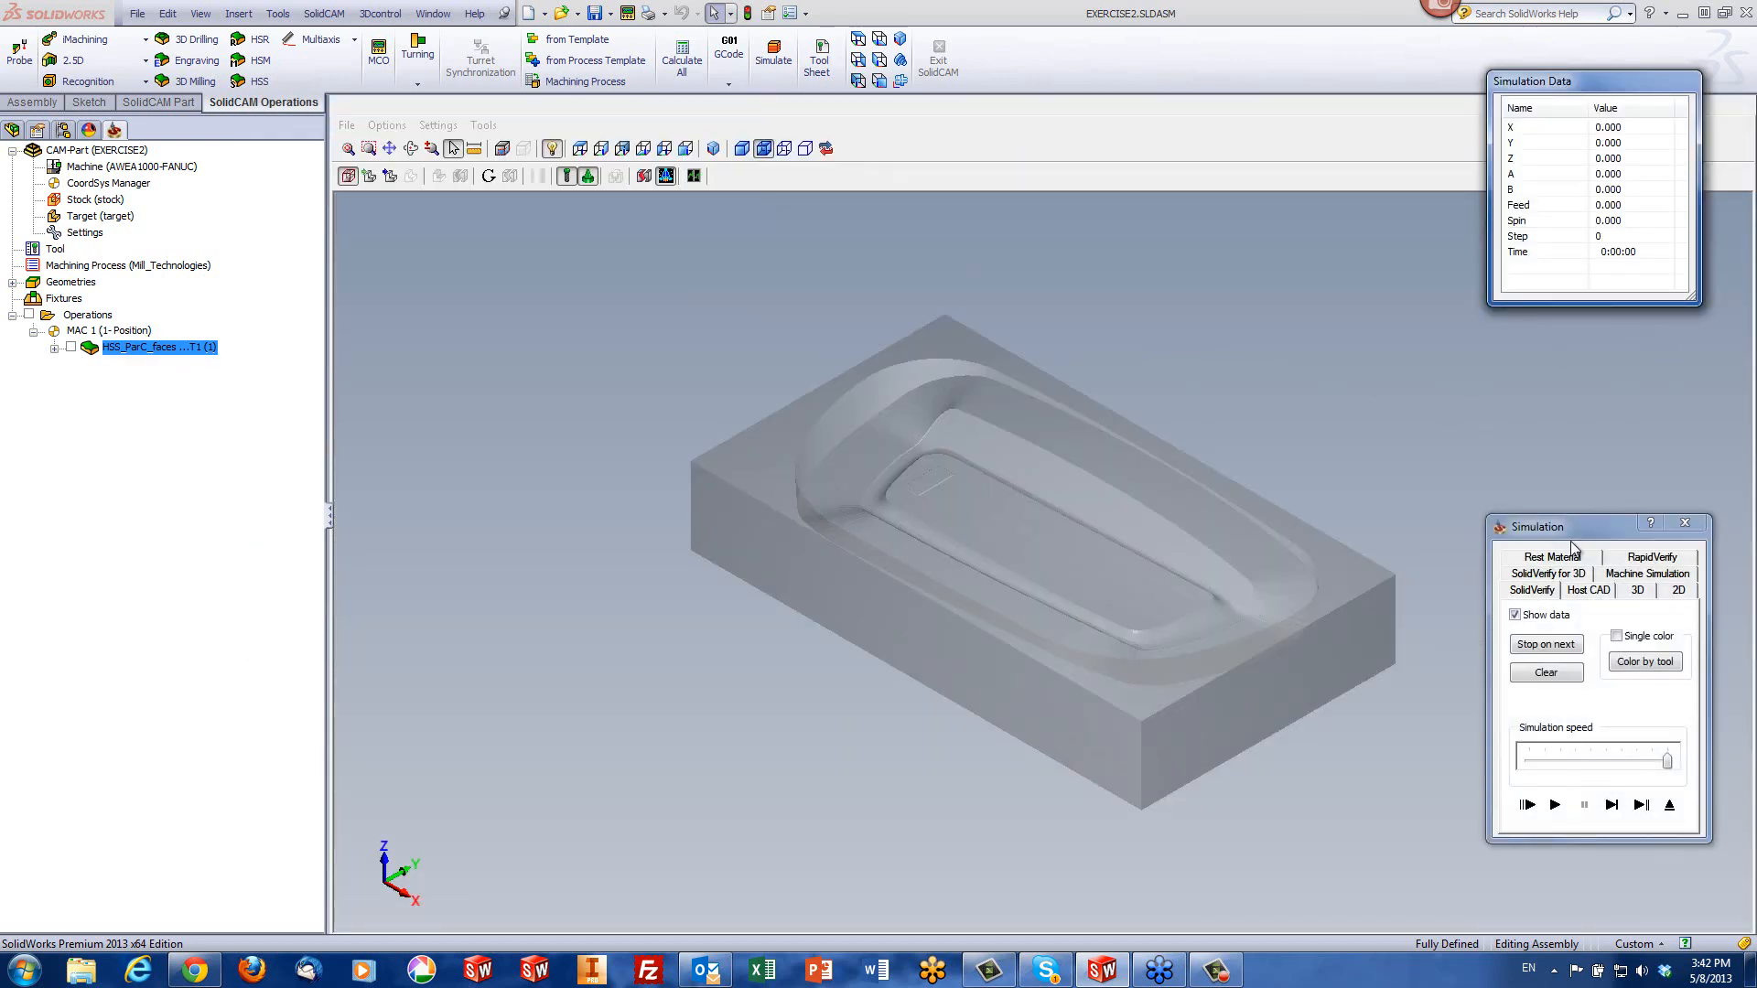
click(1588, 590)
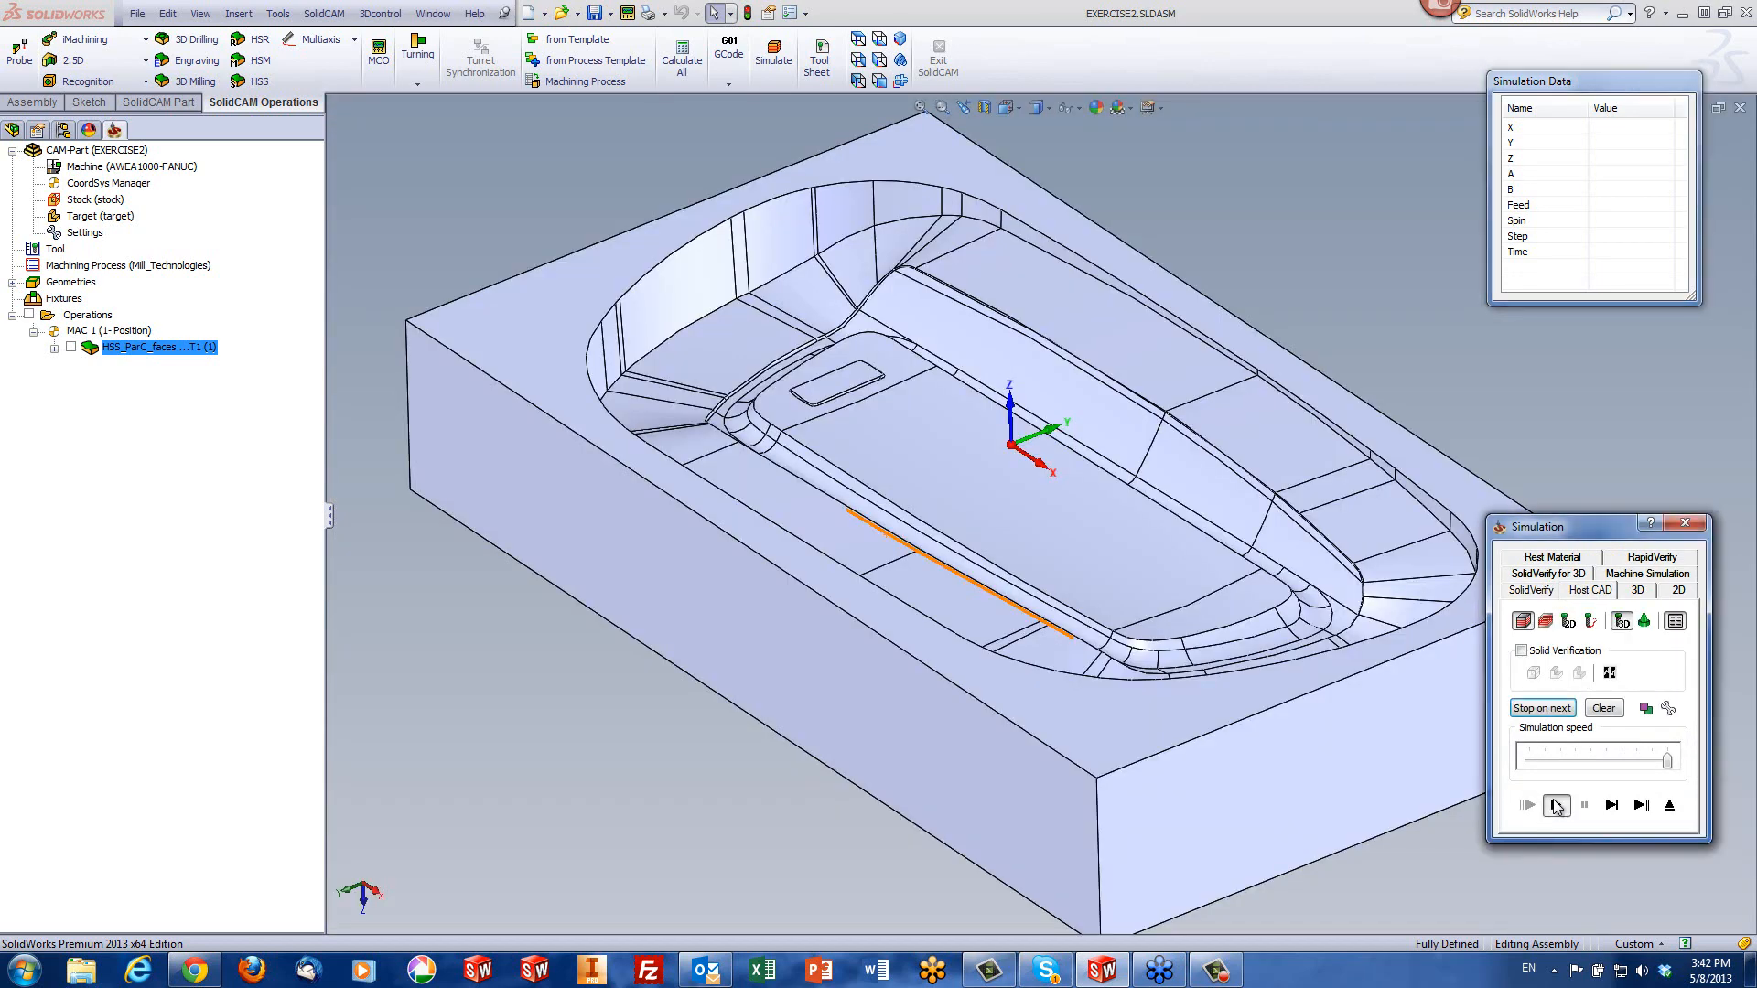
click(1556, 805)
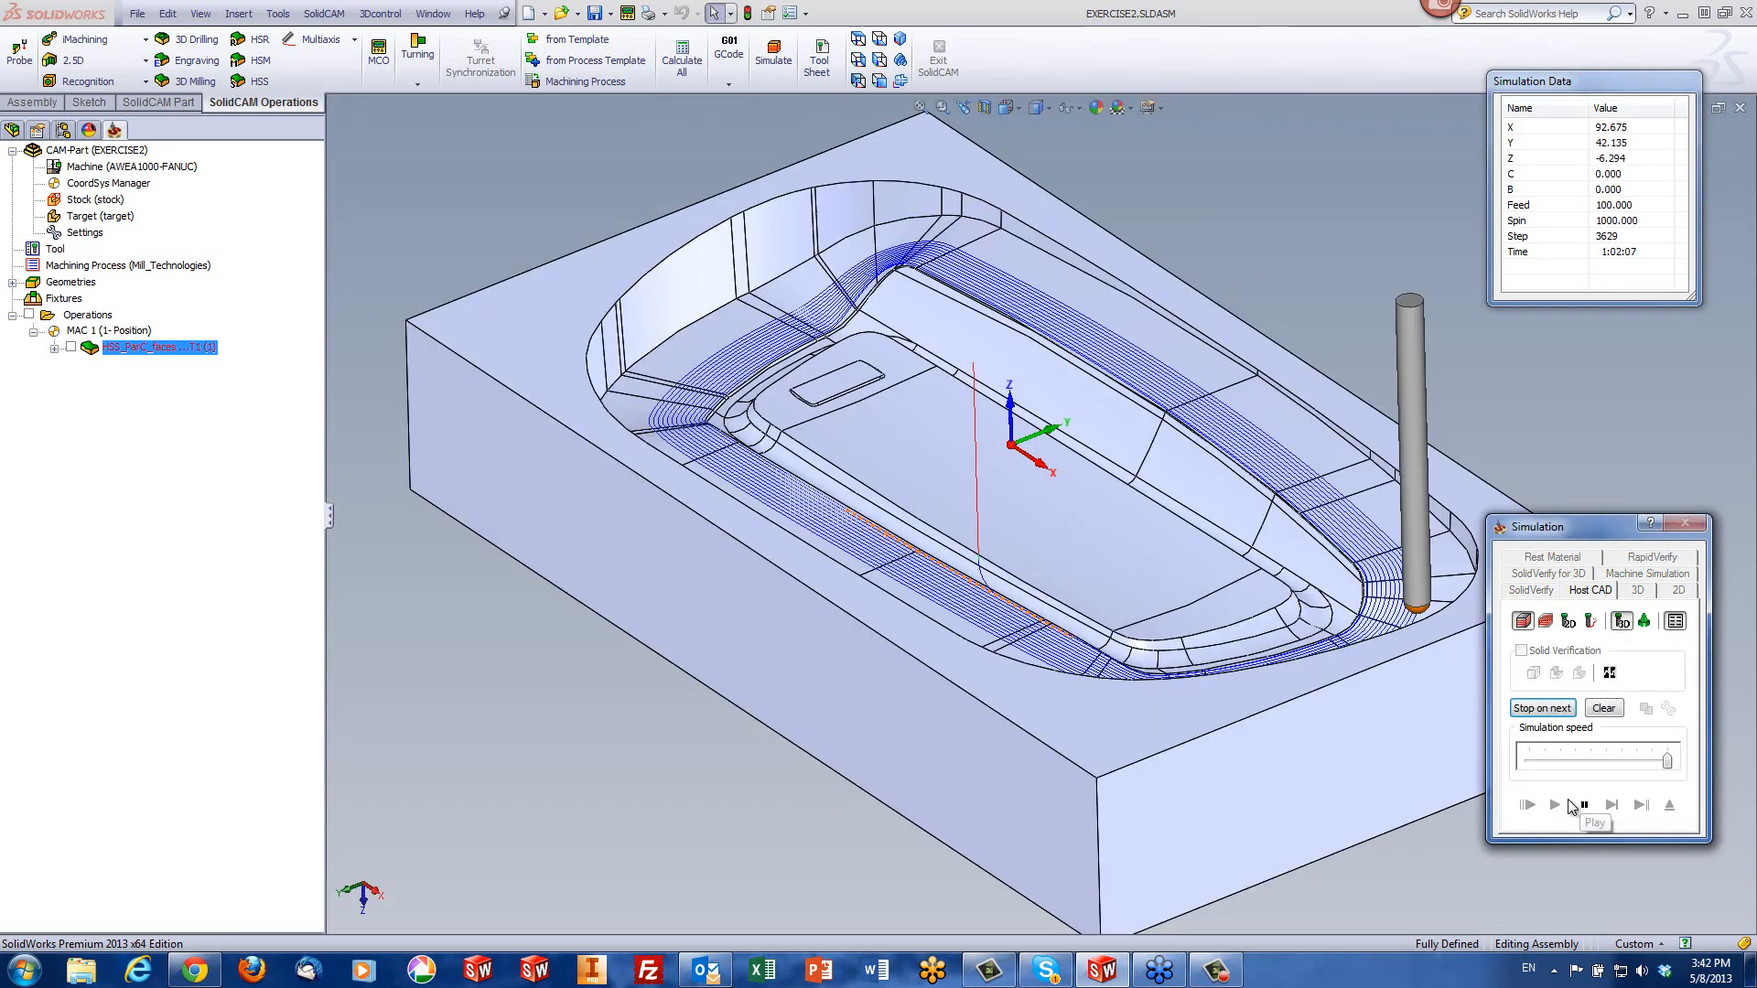
middle_drag(829, 576, 968, 659)
scroll(1137, 647, down, 5)
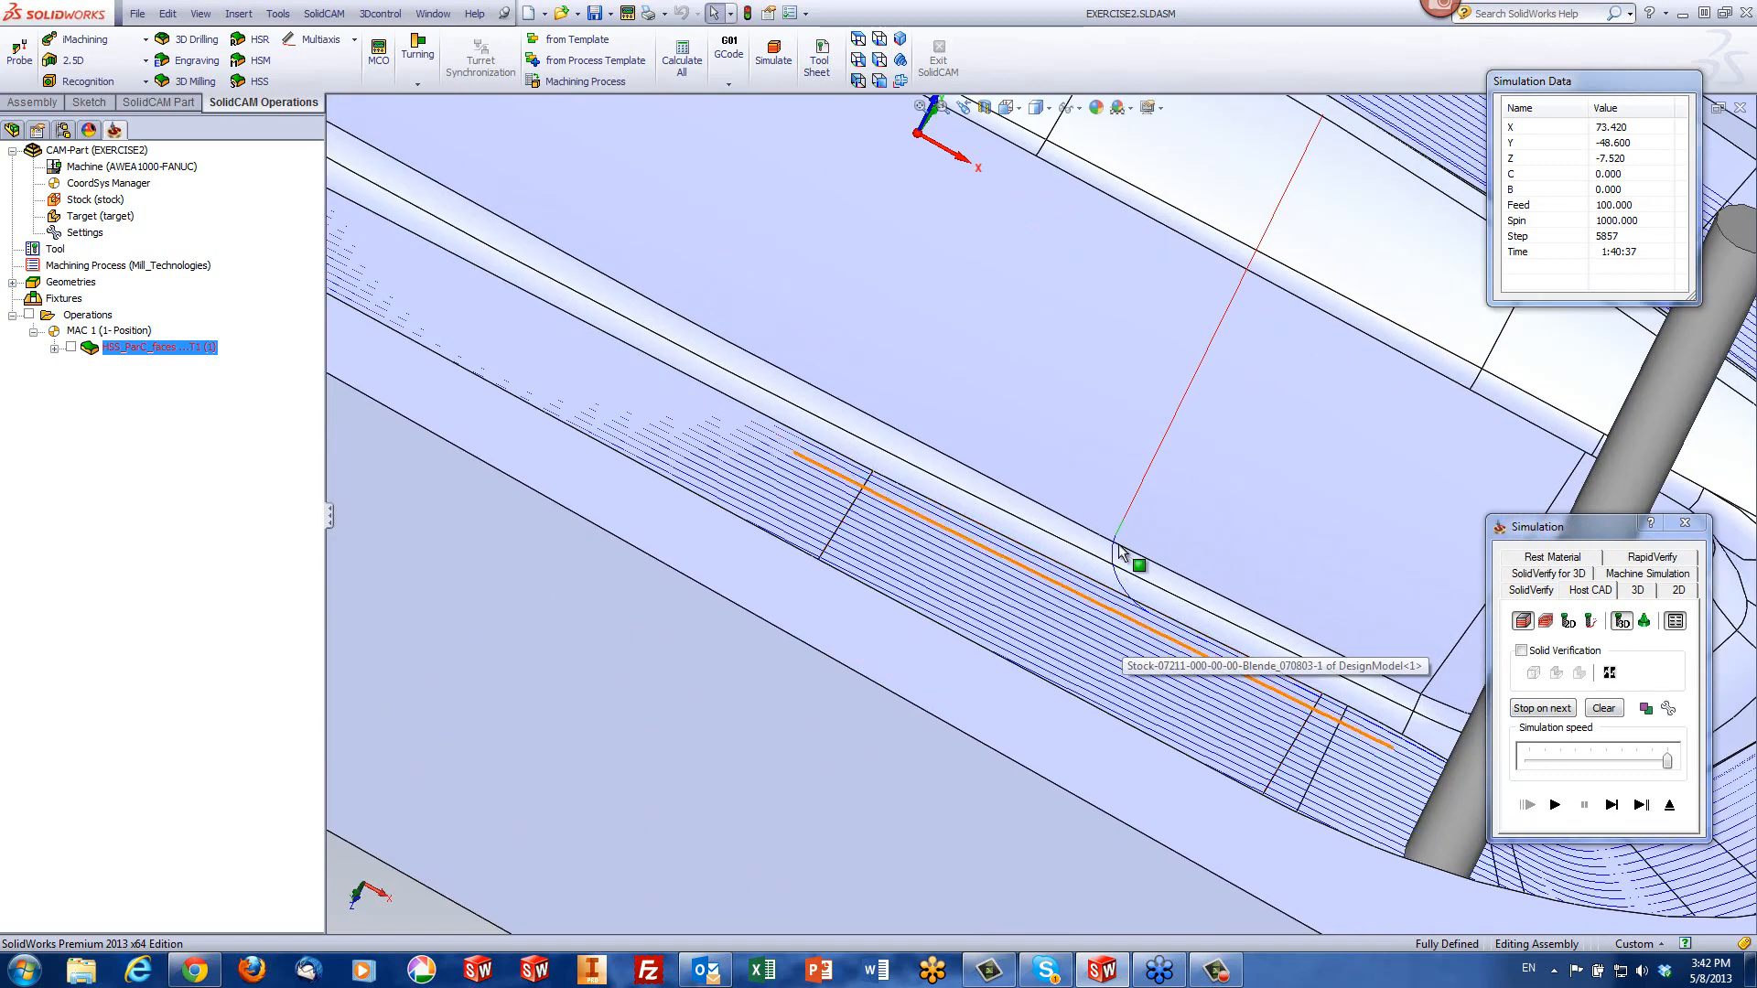
middle_drag(1117, 561, 1110, 512)
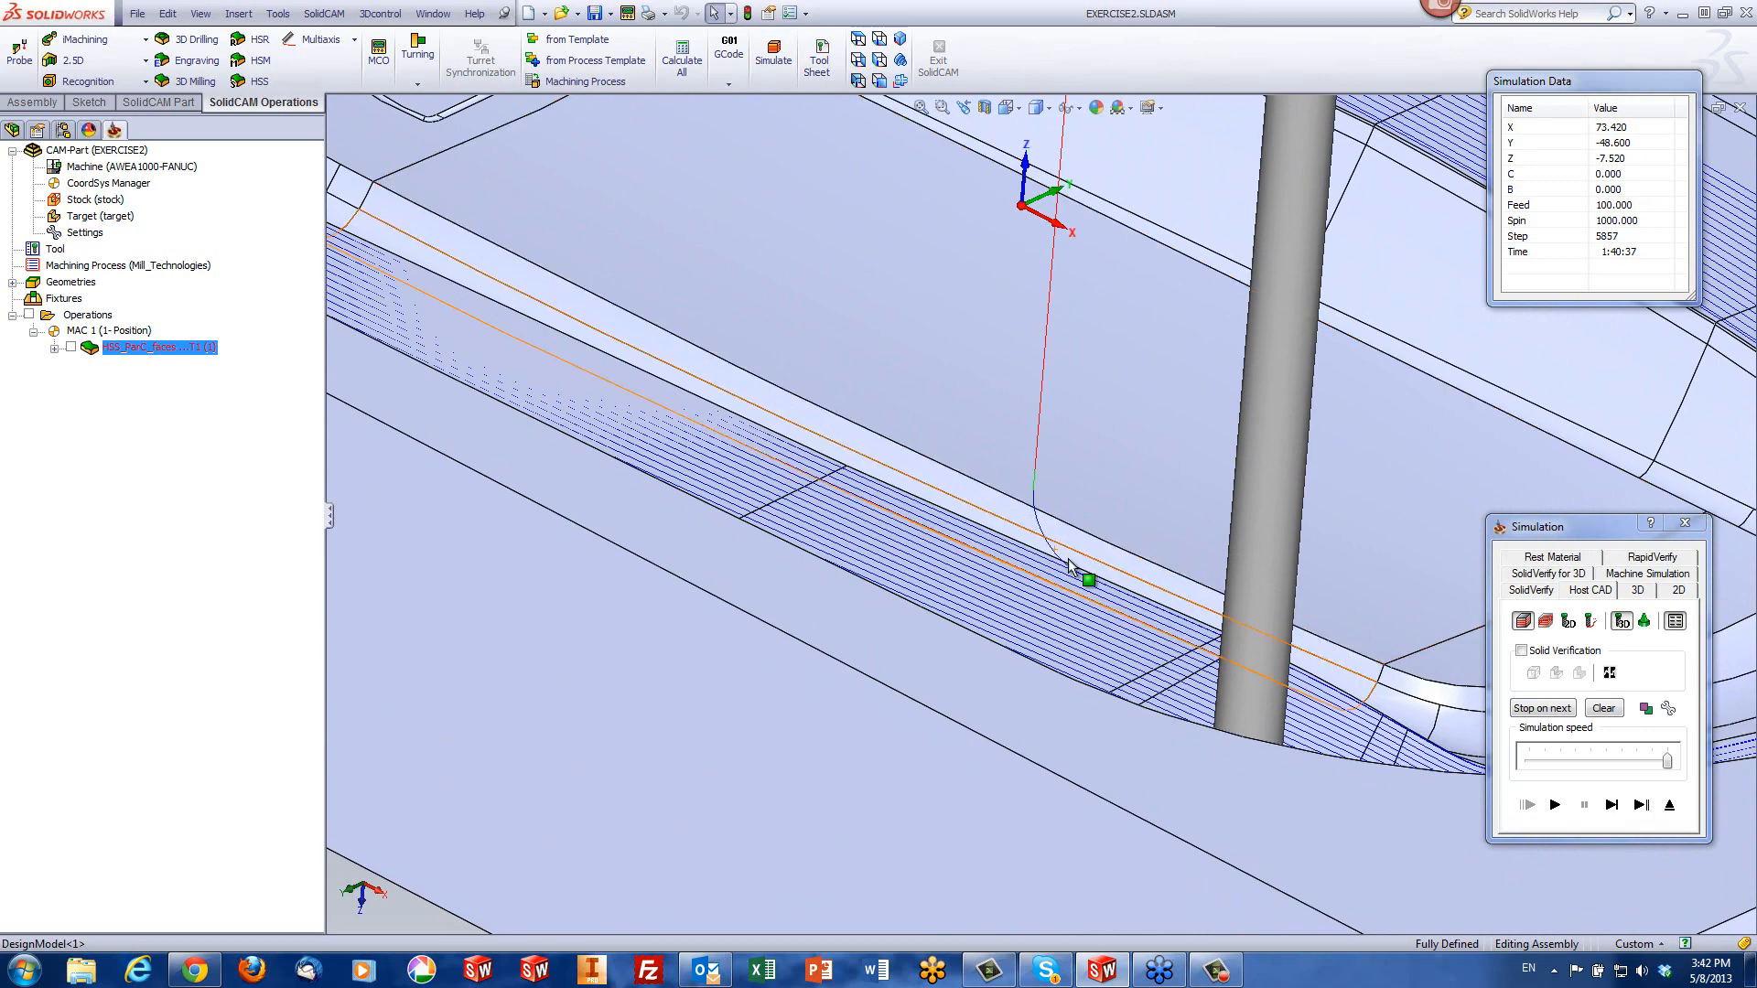
middle_drag(1083, 576, 1009, 553)
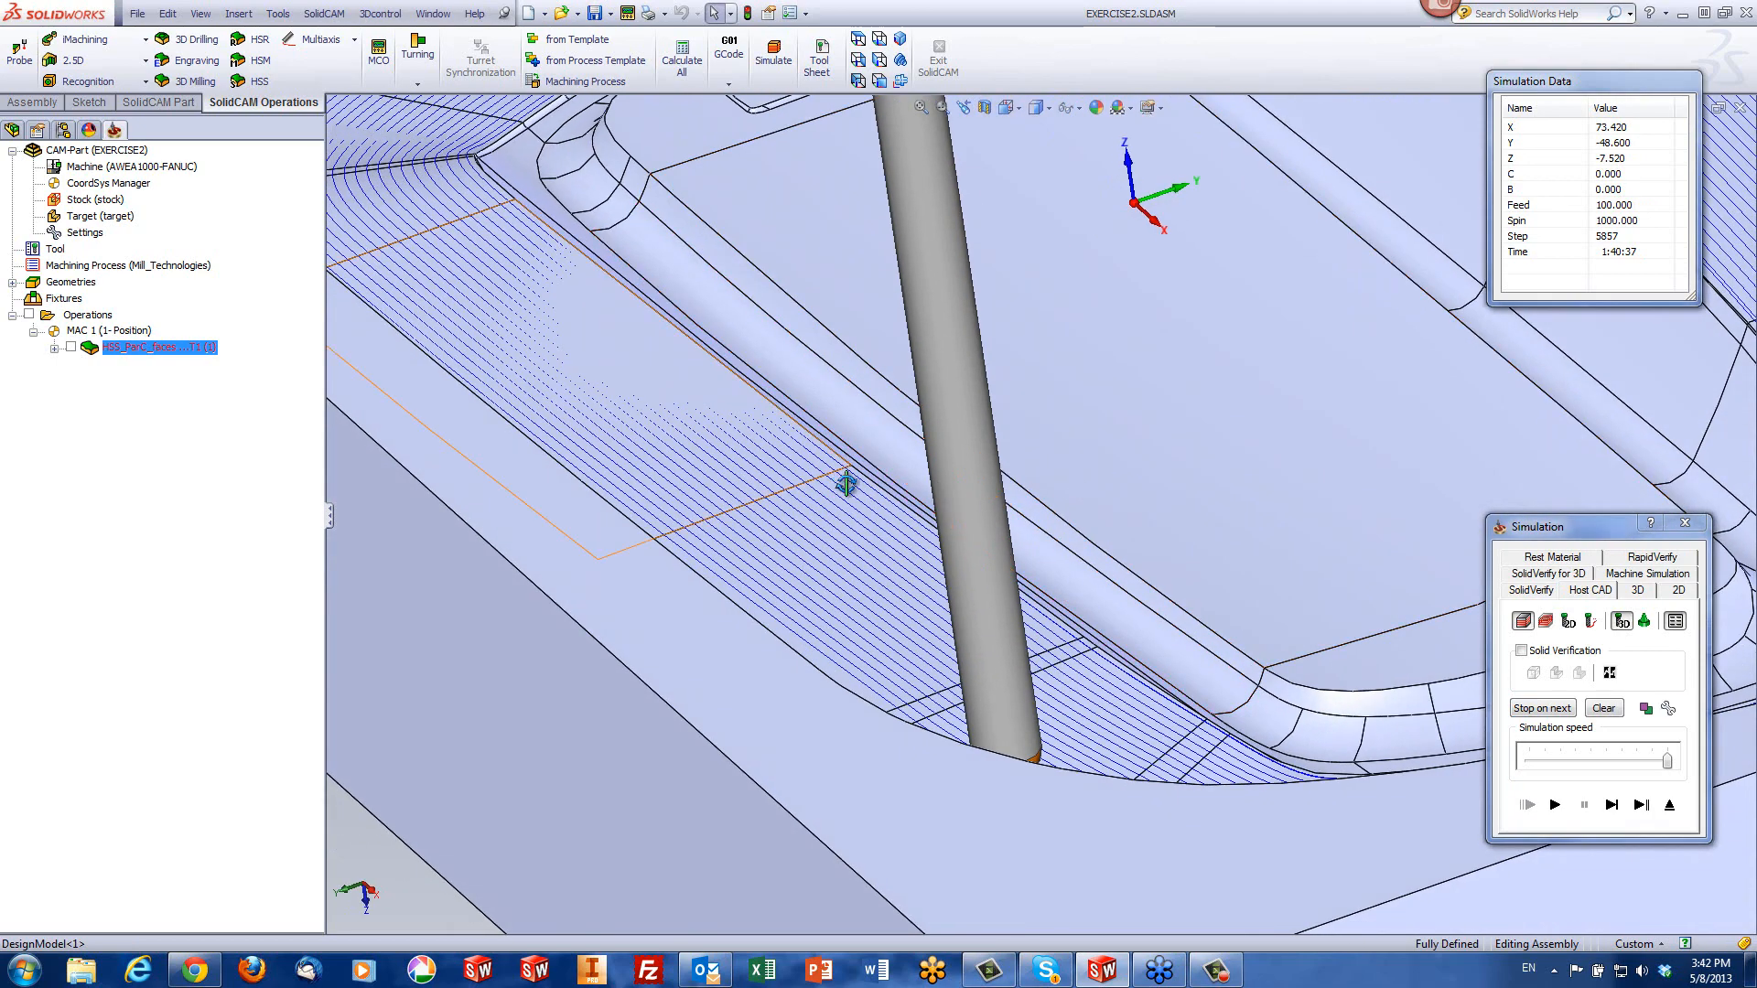
middle_drag(844, 485, 906, 512)
- Play the Host CAD simulation to its end, examine the last exit on the cavity's end wall, and close the simulation
click(1553, 804)
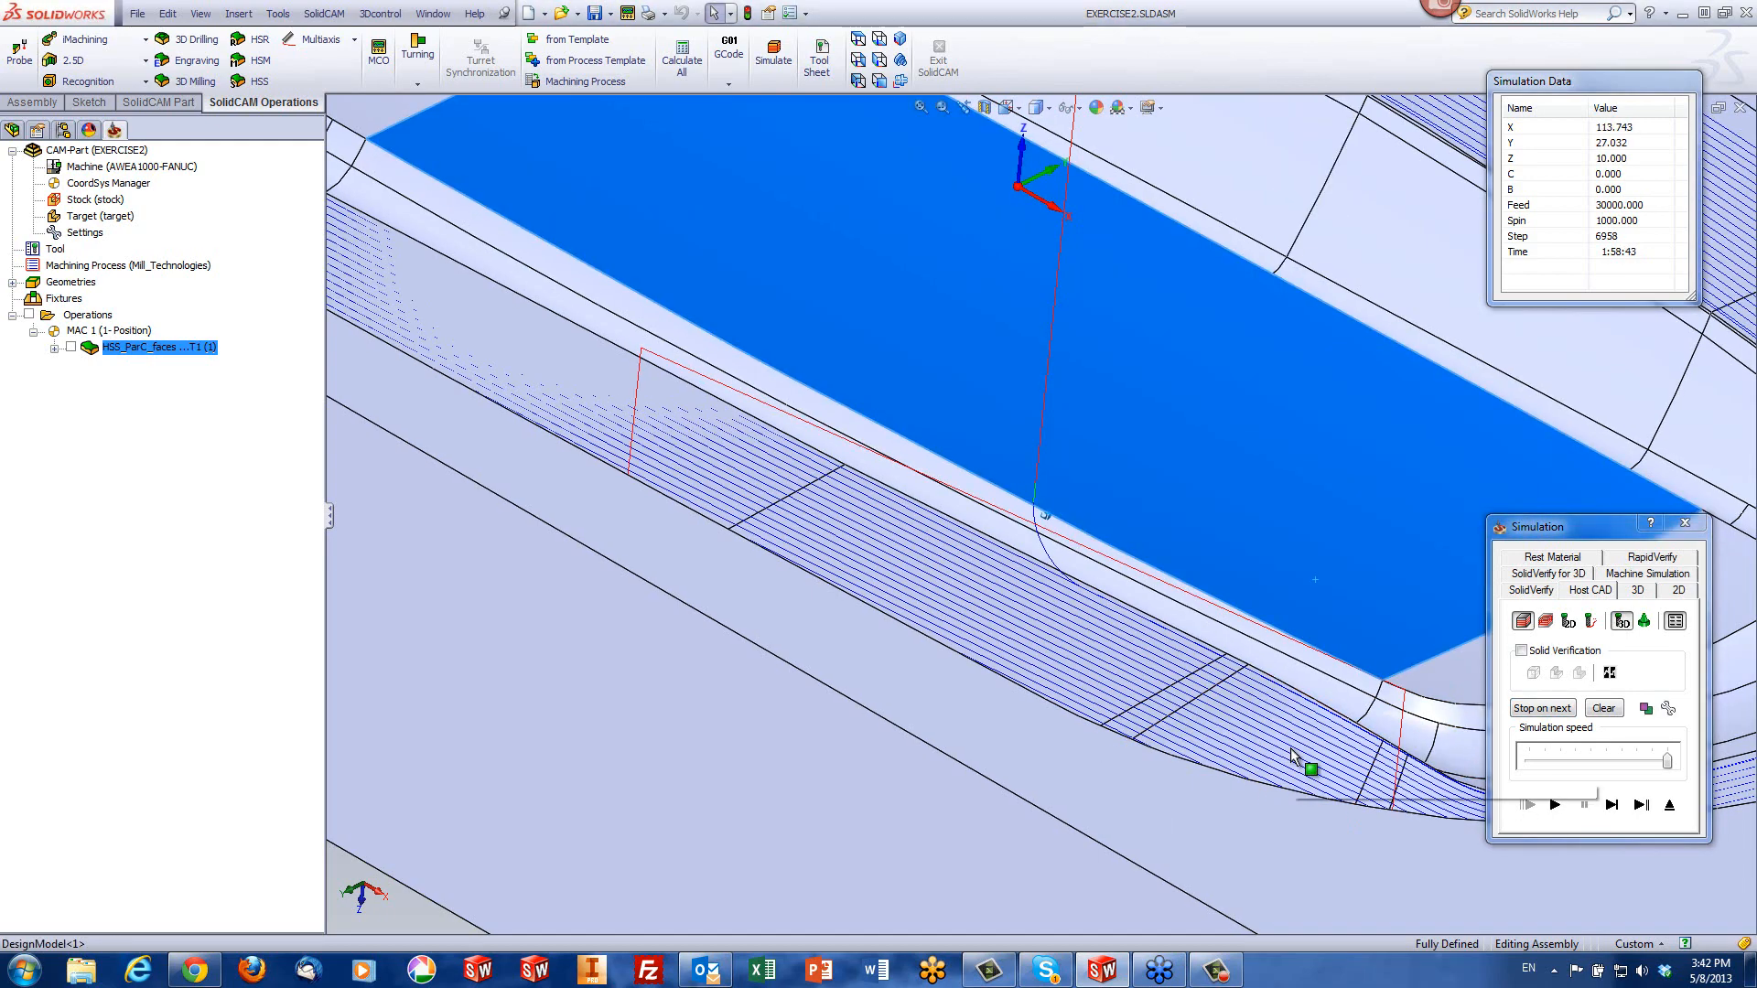
mouse_move(1292, 760)
middle_down()
mouse_move(1258, 767)
mouse_move(1272, 735)
middle_up()
scroll(1318, 689, up, 5)
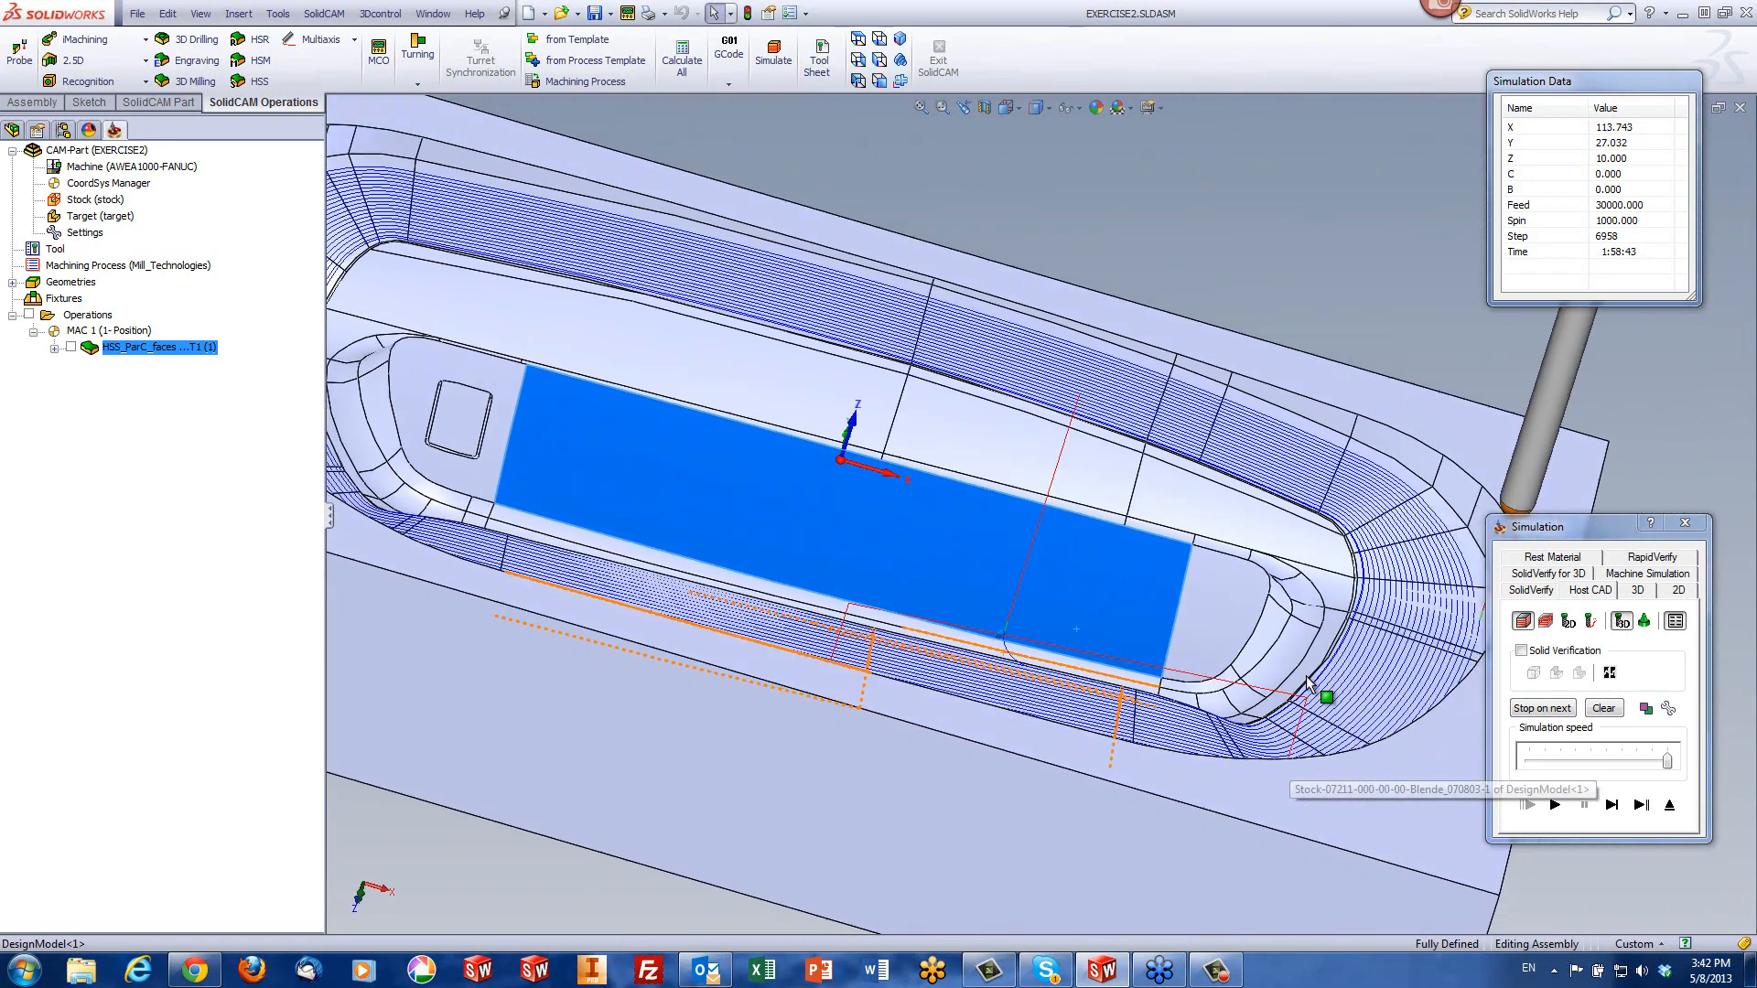
scroll(1221, 627, down, 5)
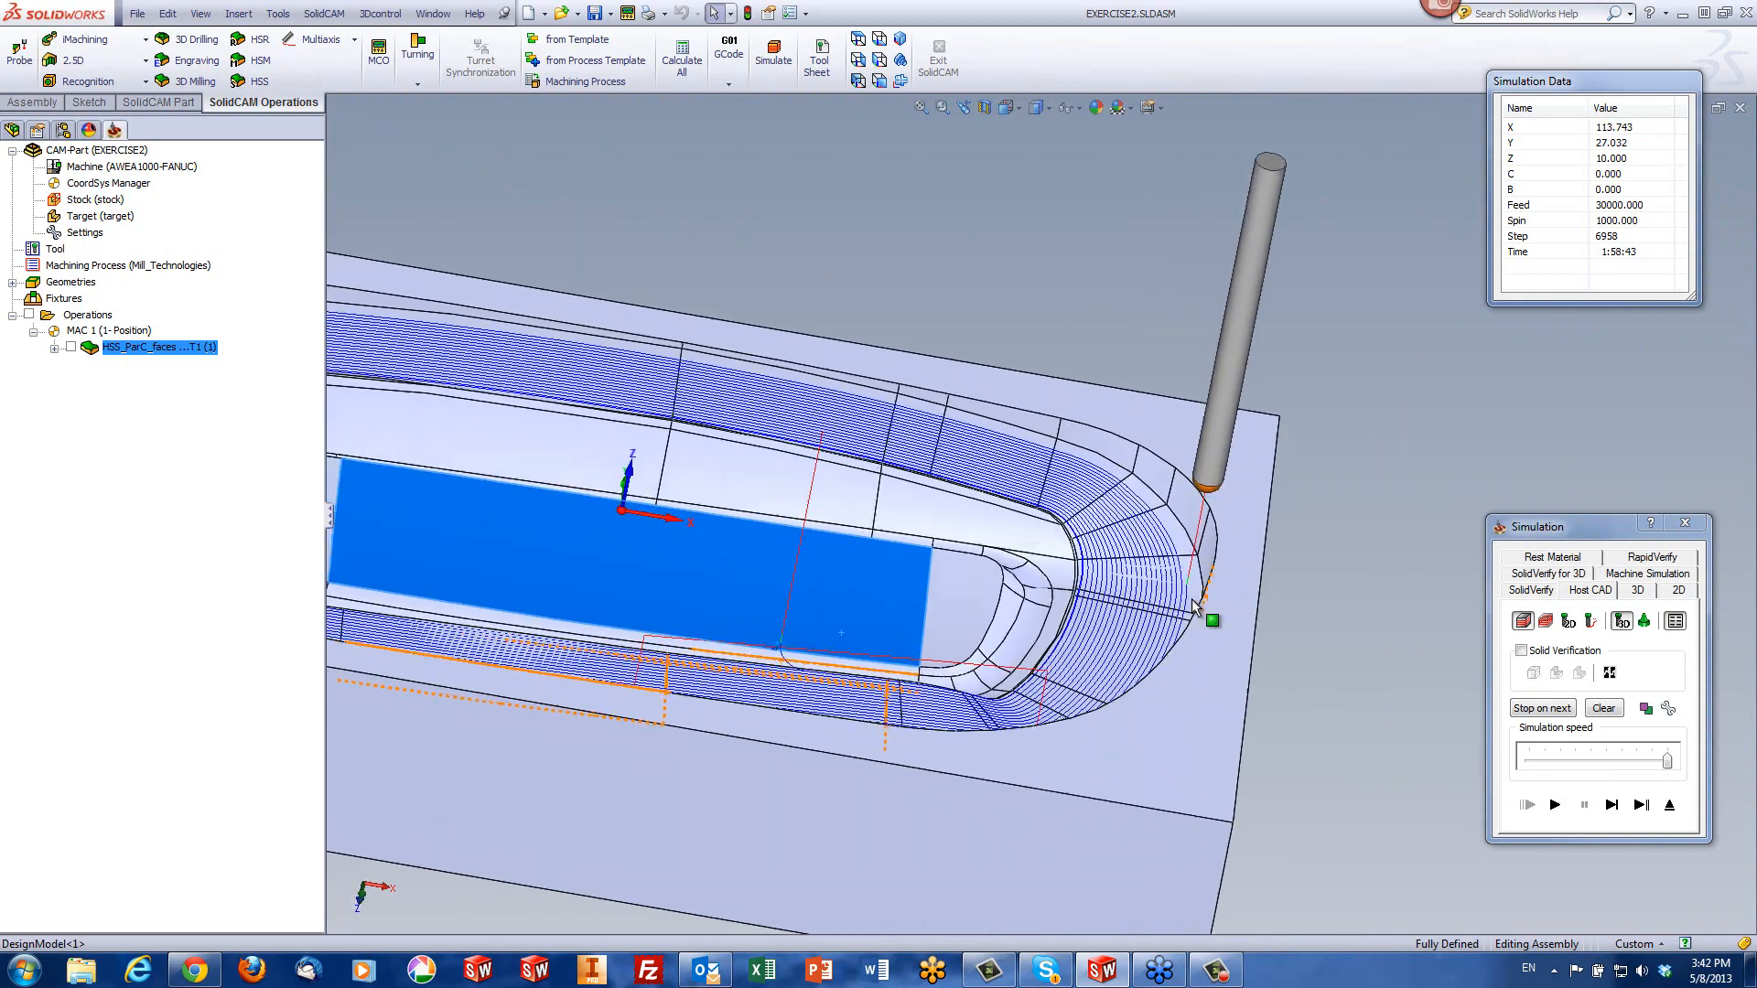
scroll(1176, 581, down, 4)
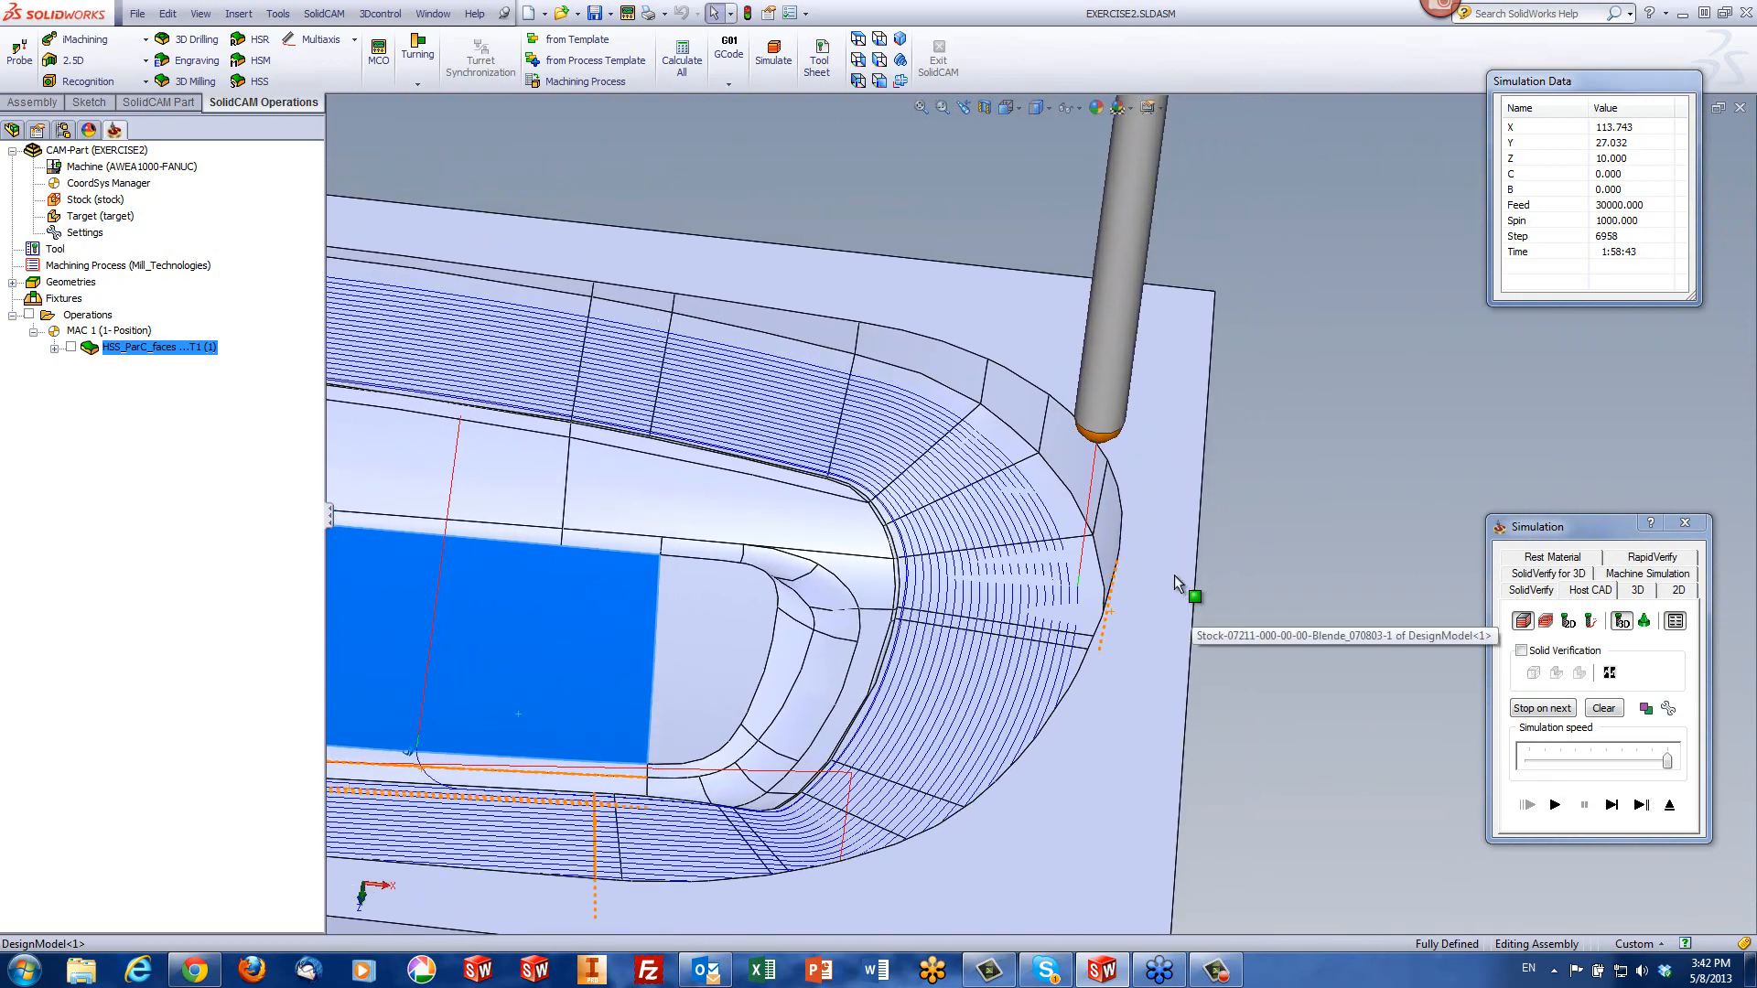
middle_drag(1080, 611, 1139, 646)
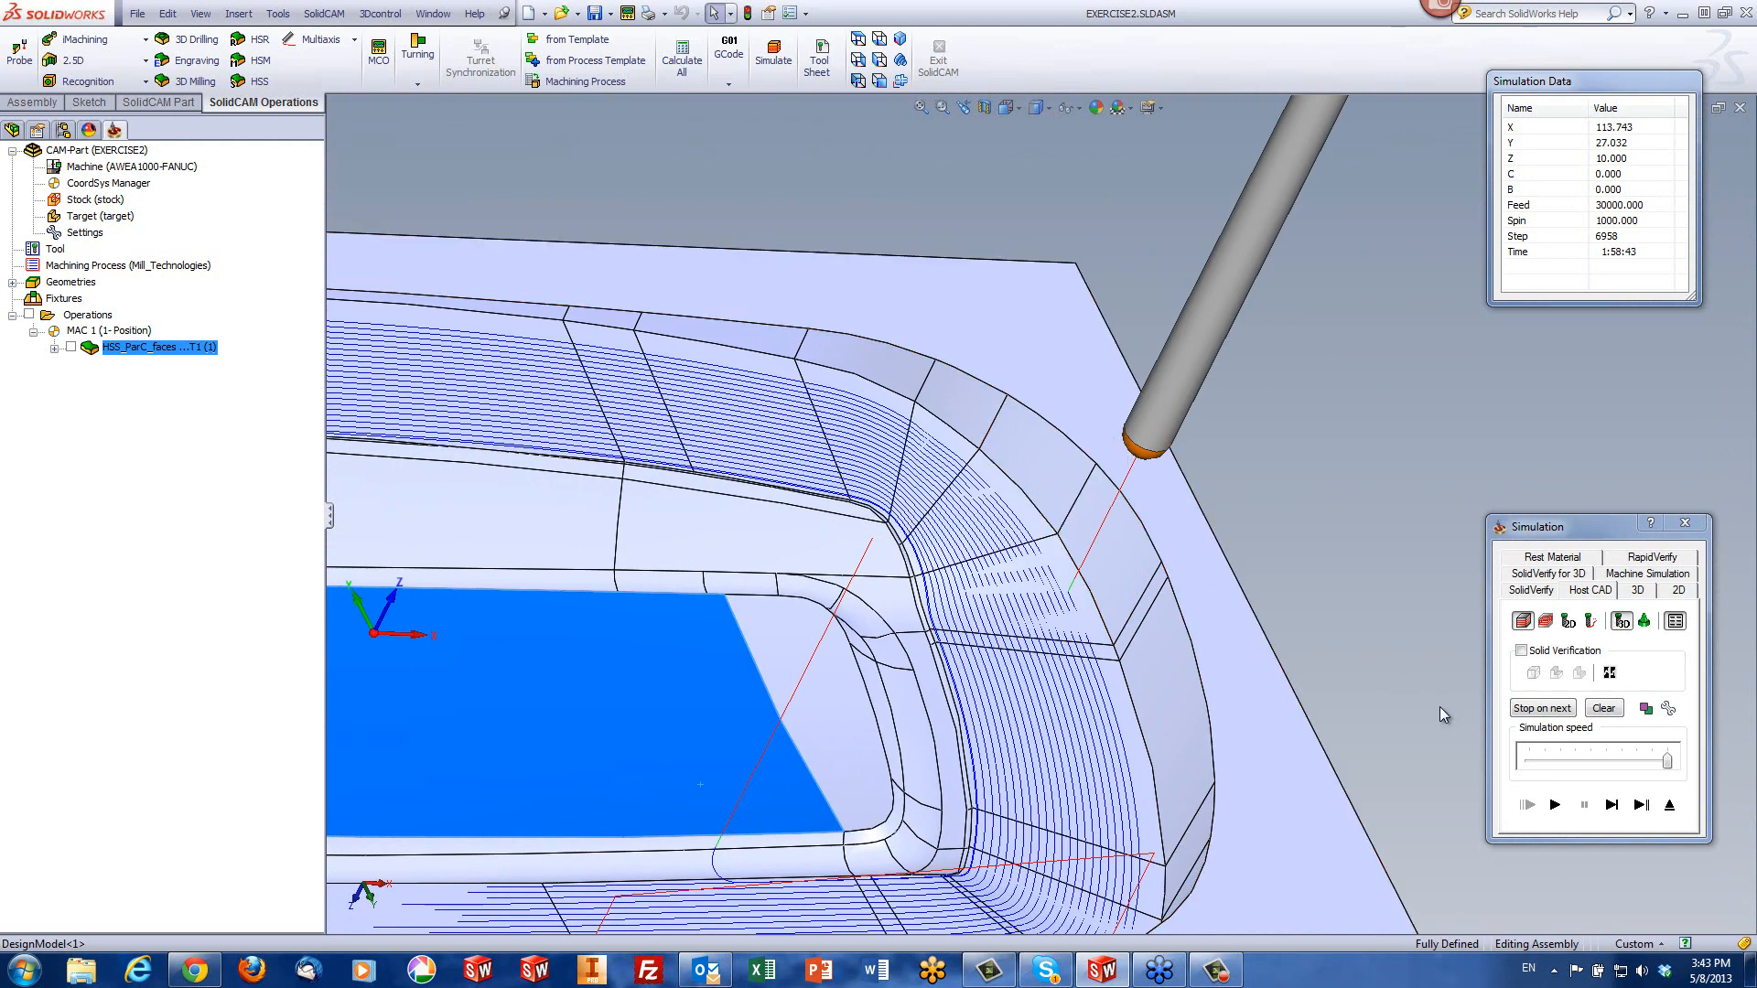
click(1670, 805)
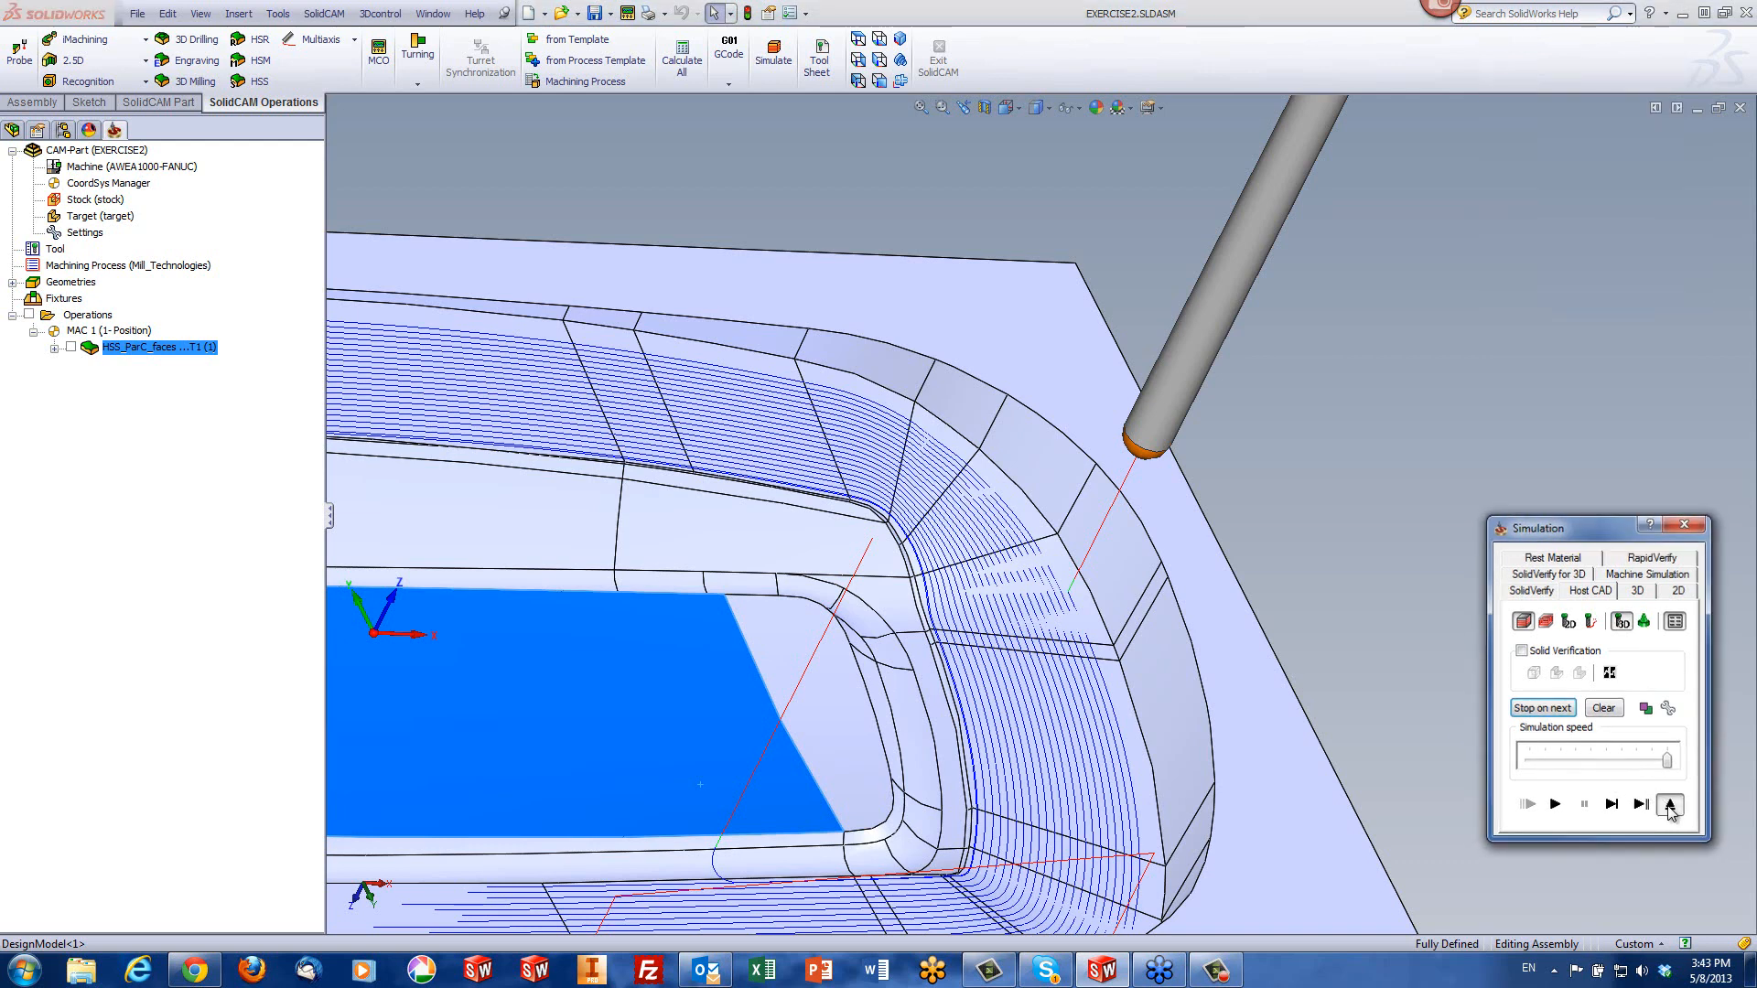
click(1670, 807)
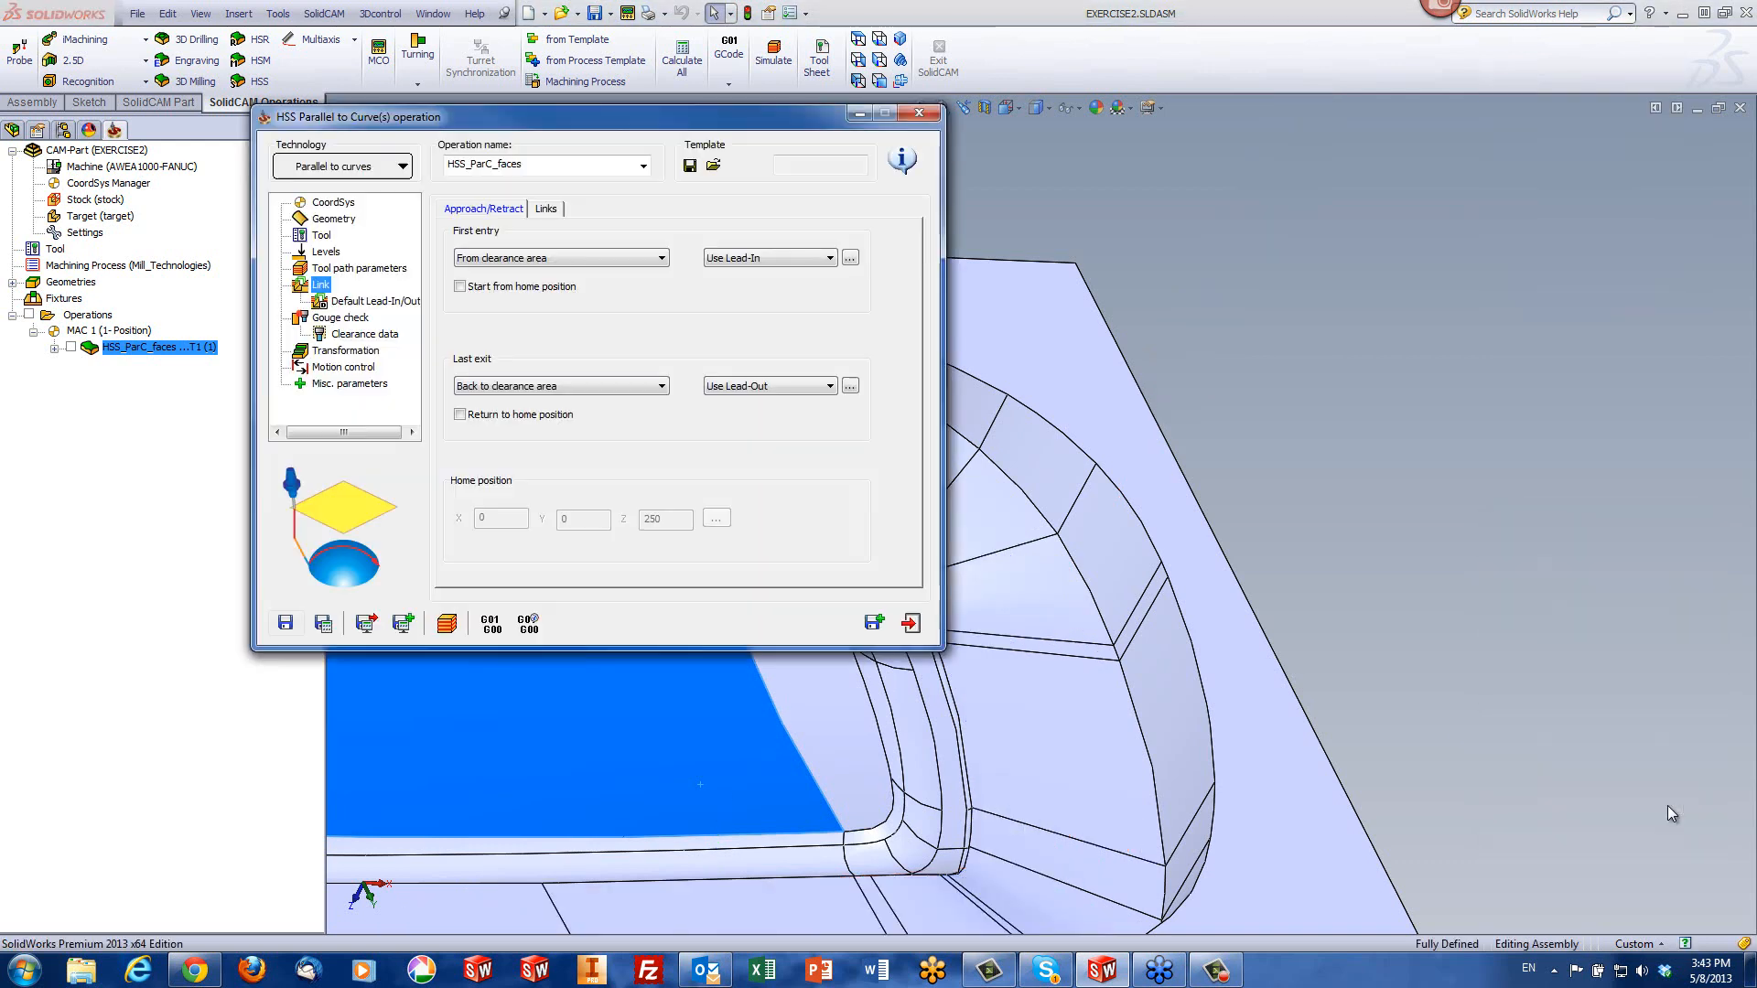
- Change the last exit's lead-out type to Tangential arc
click(850, 386)
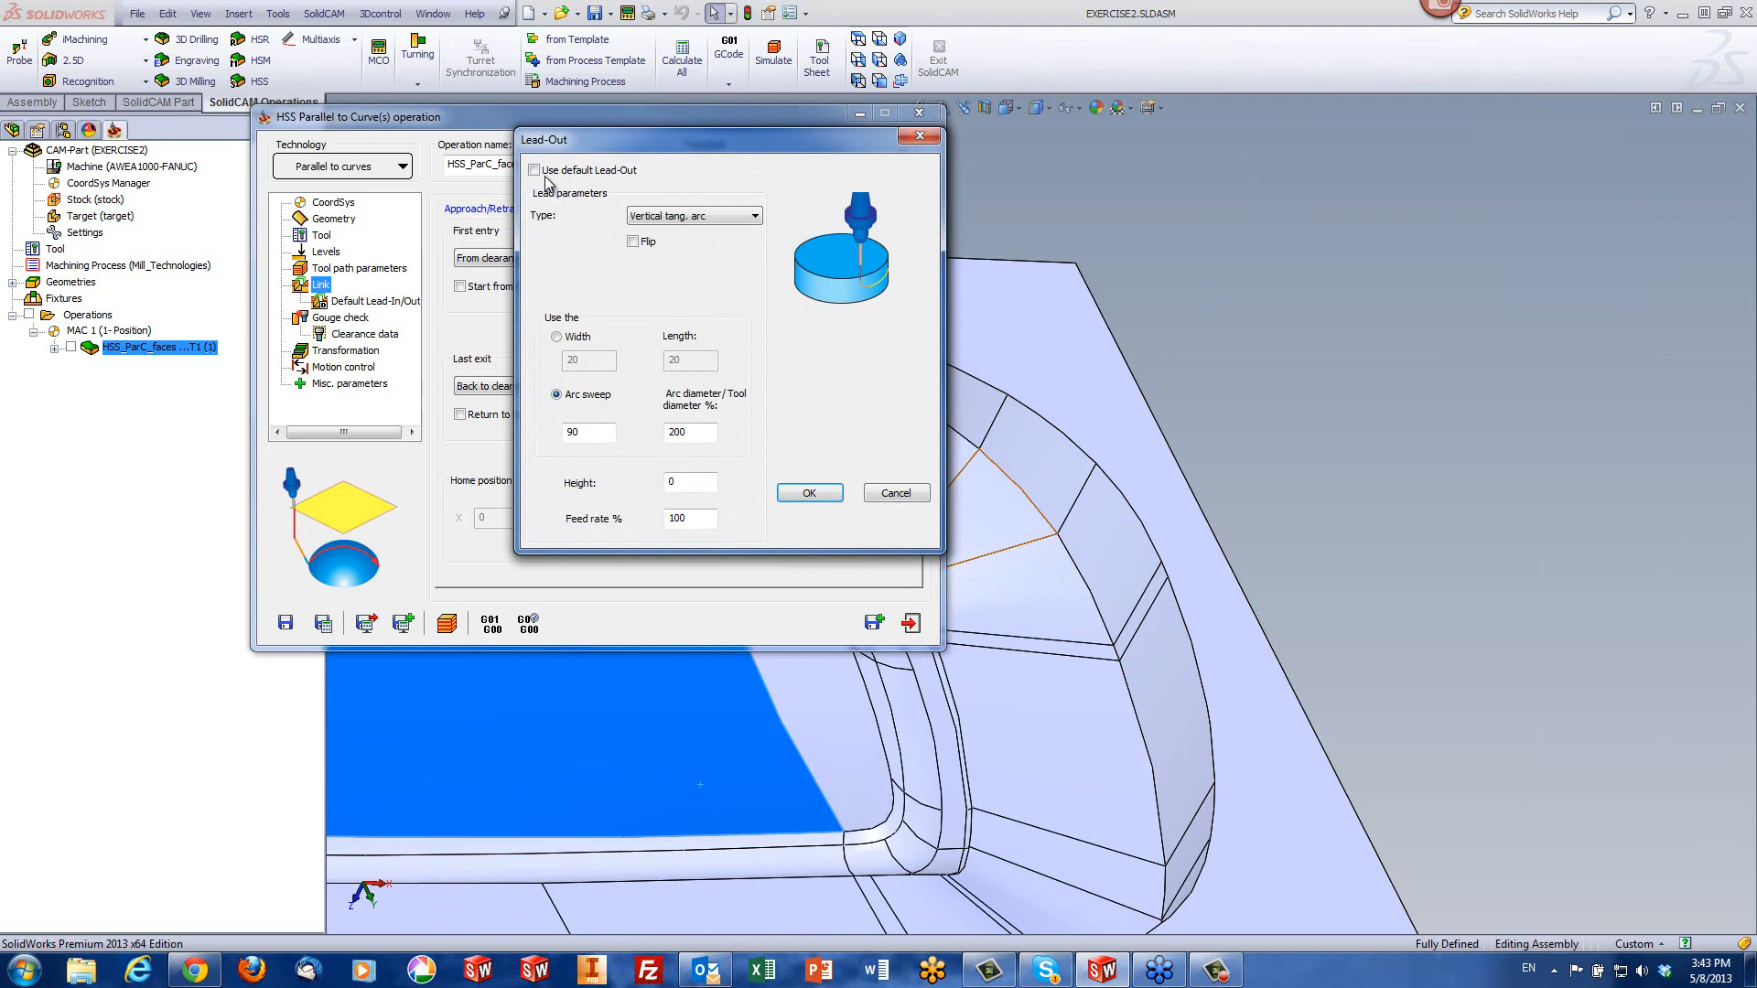
click(686, 218)
click(679, 233)
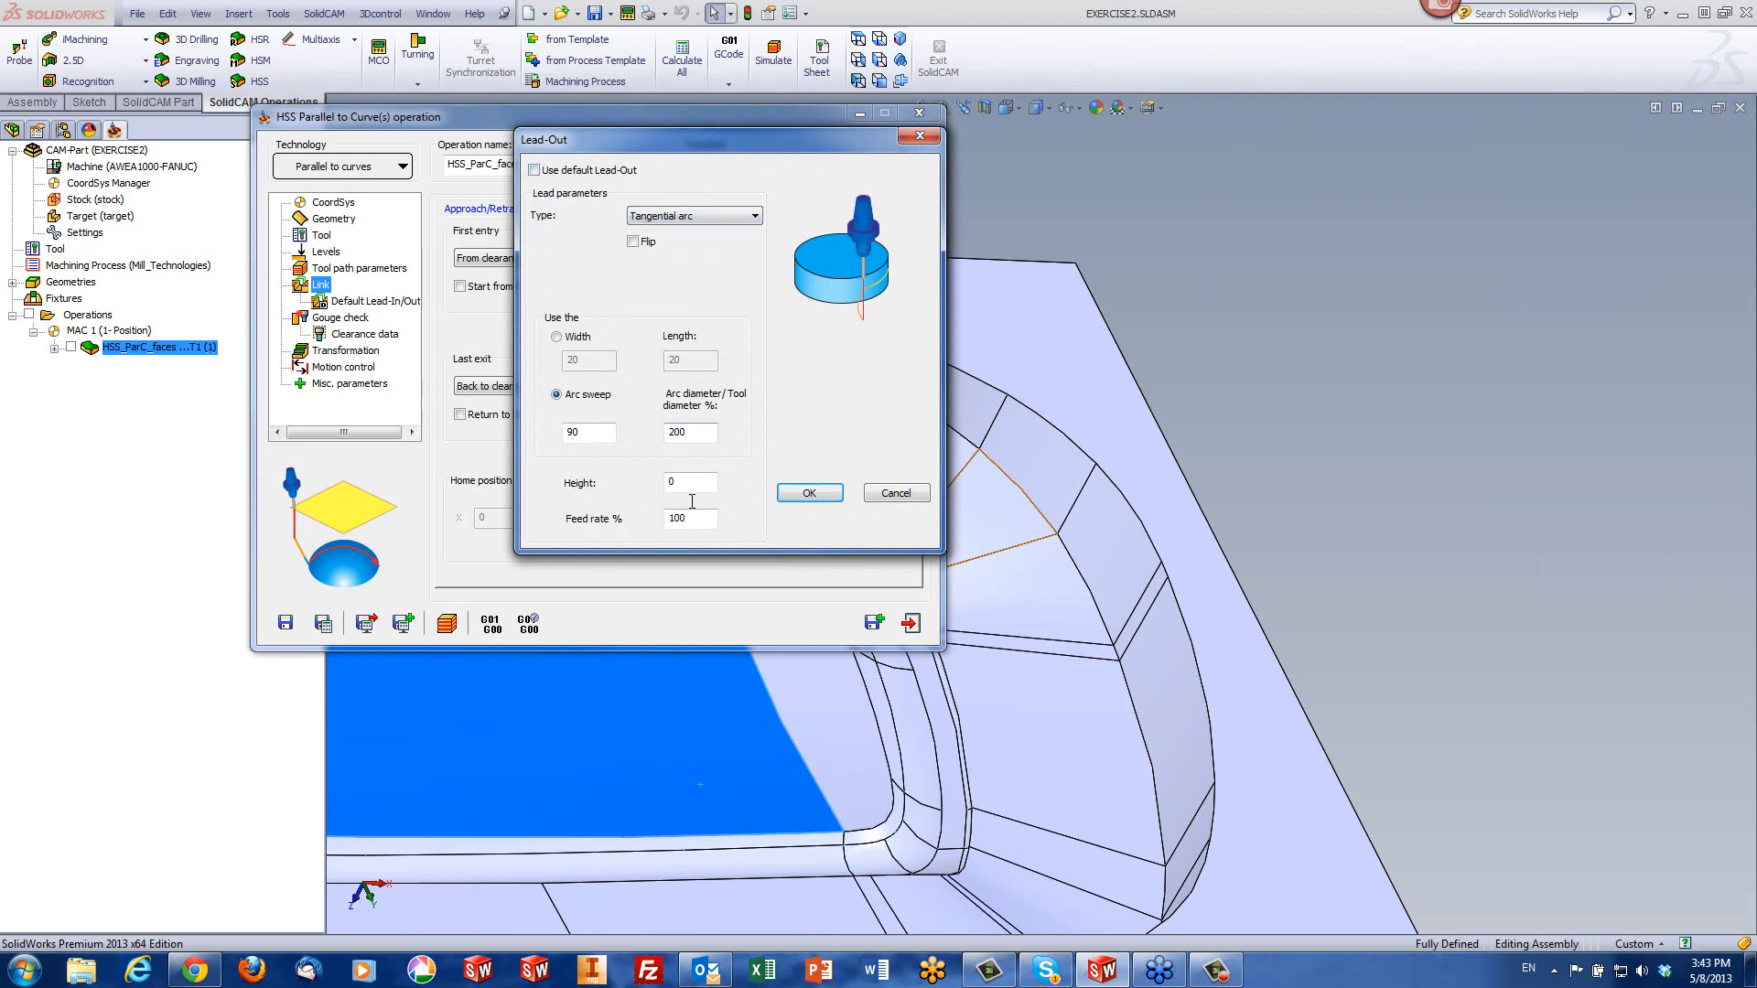
click(810, 494)
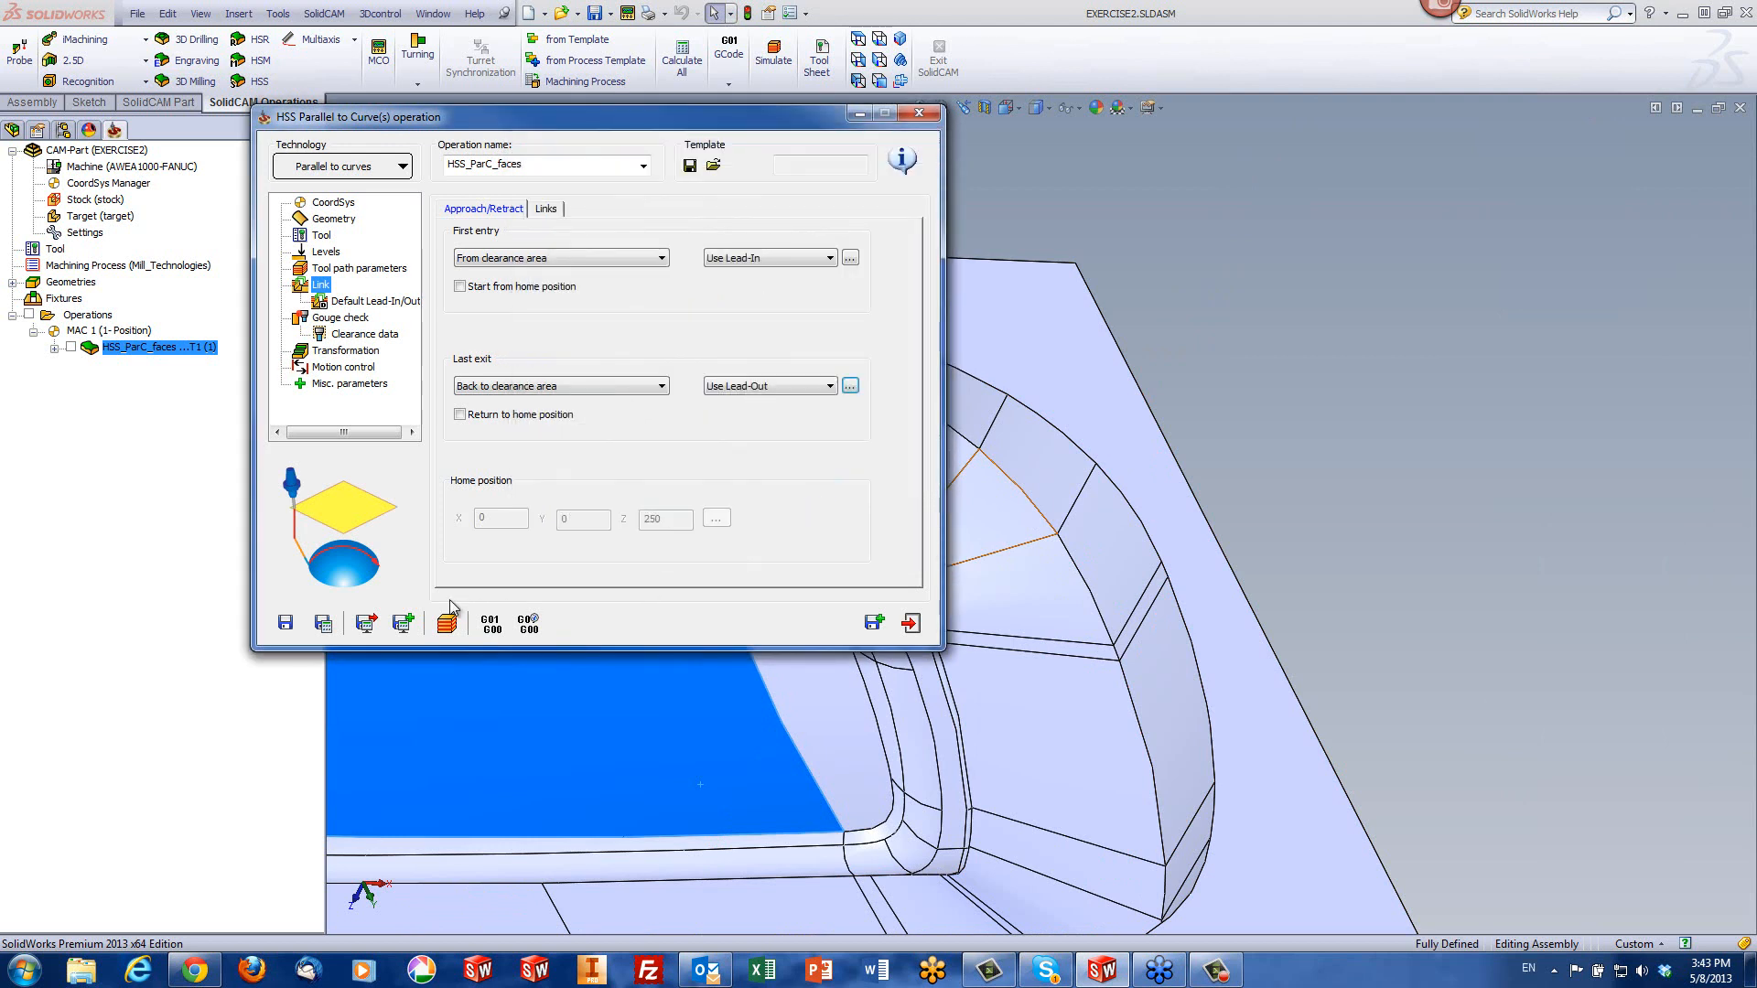
- Rerun the Host CAD simulation, examine the tangential arc lead-out close up on the cavity's end wall, and close the simulation
click(456, 631)
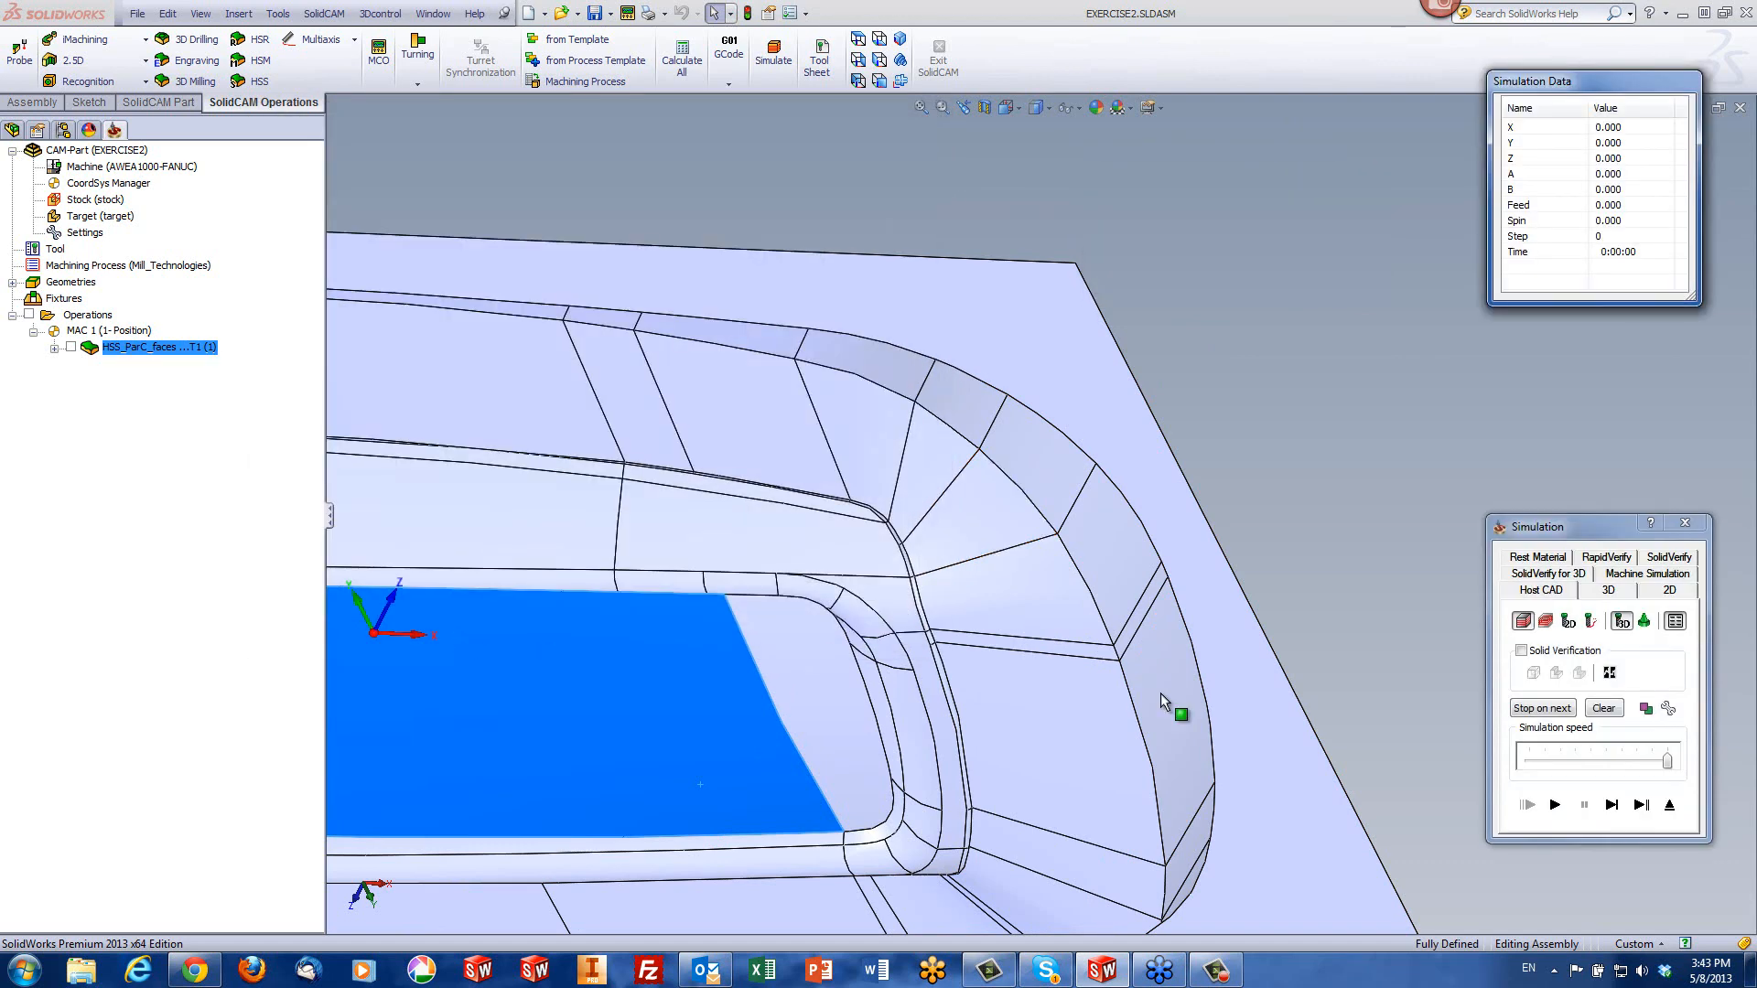
click(1554, 805)
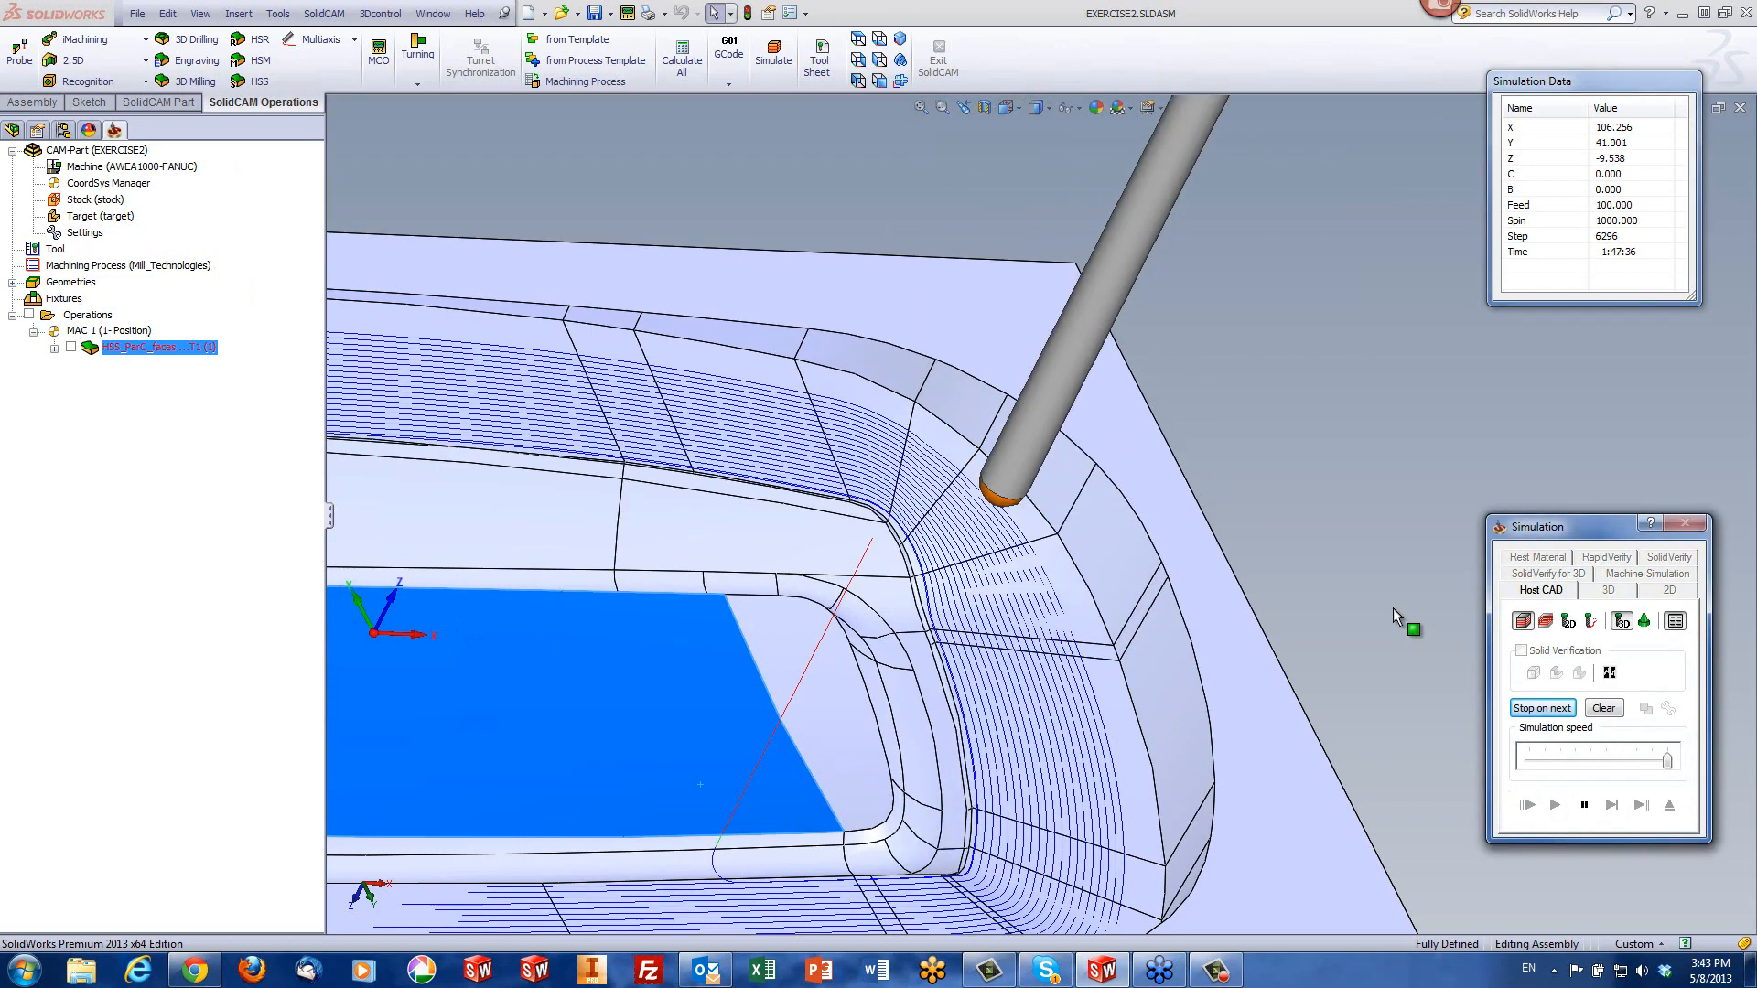
scroll(1299, 609, down, 8)
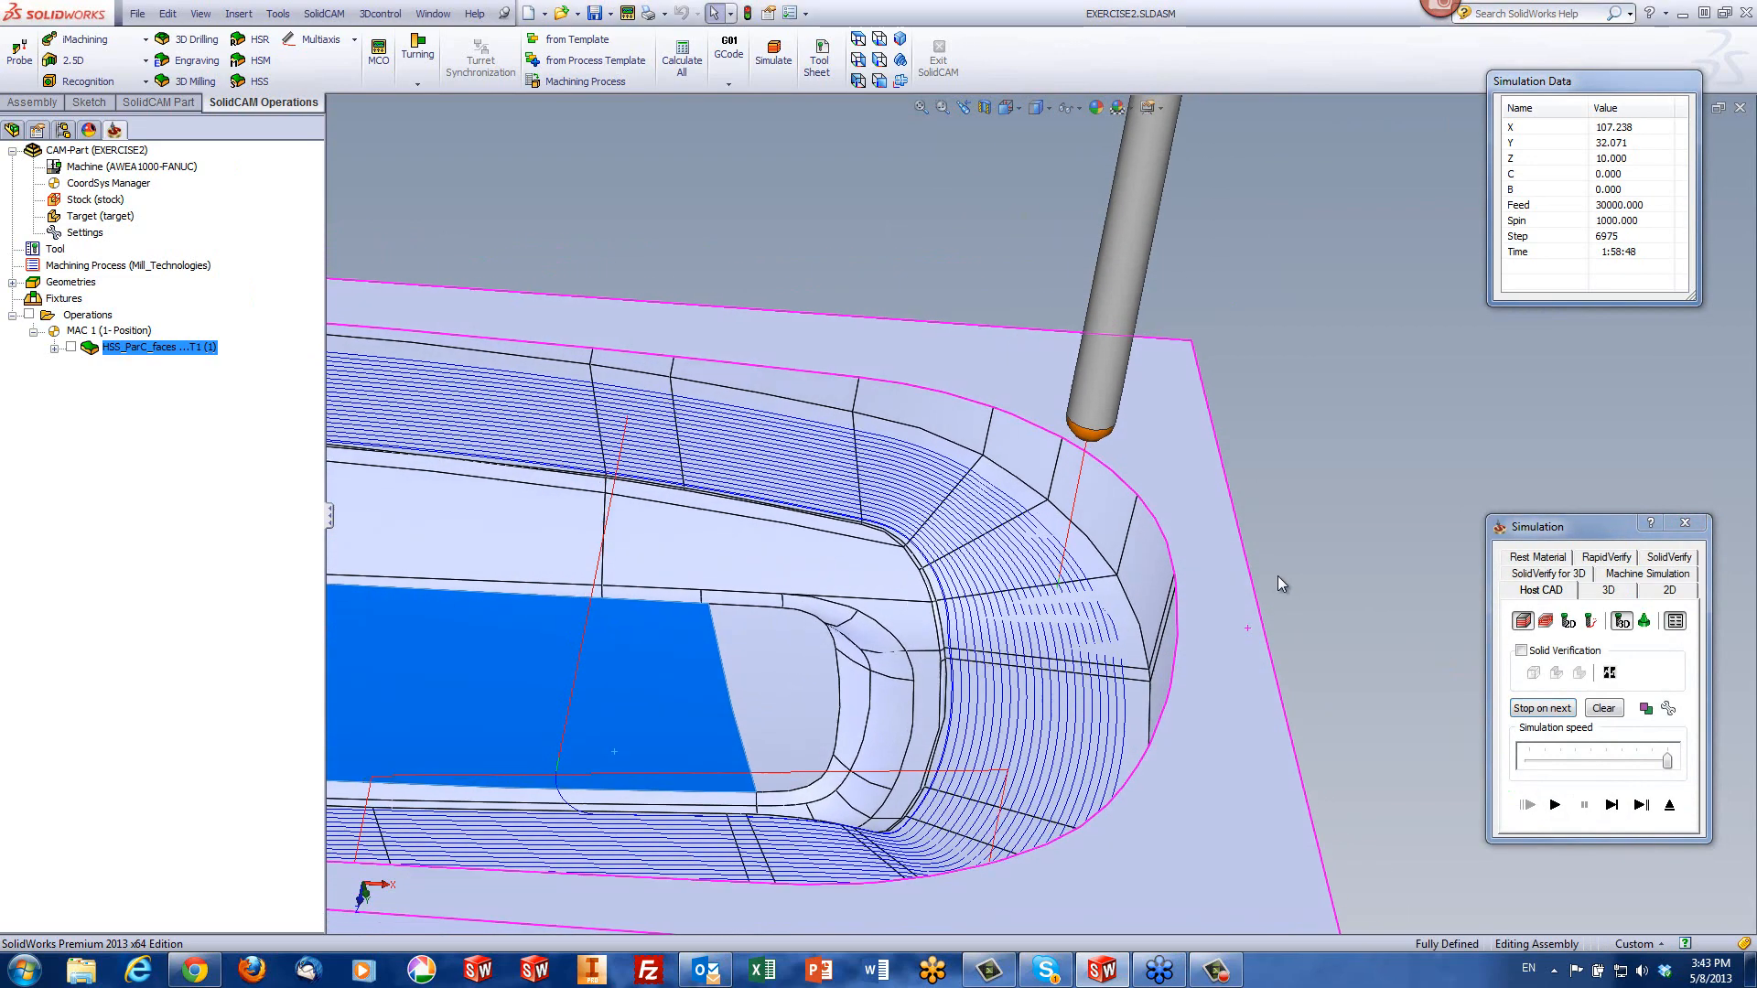
scroll(1001, 560, down, 2)
mouse_move(971, 526)
middle_down()
mouse_move(973, 400)
mouse_move(958, 518)
middle_up()
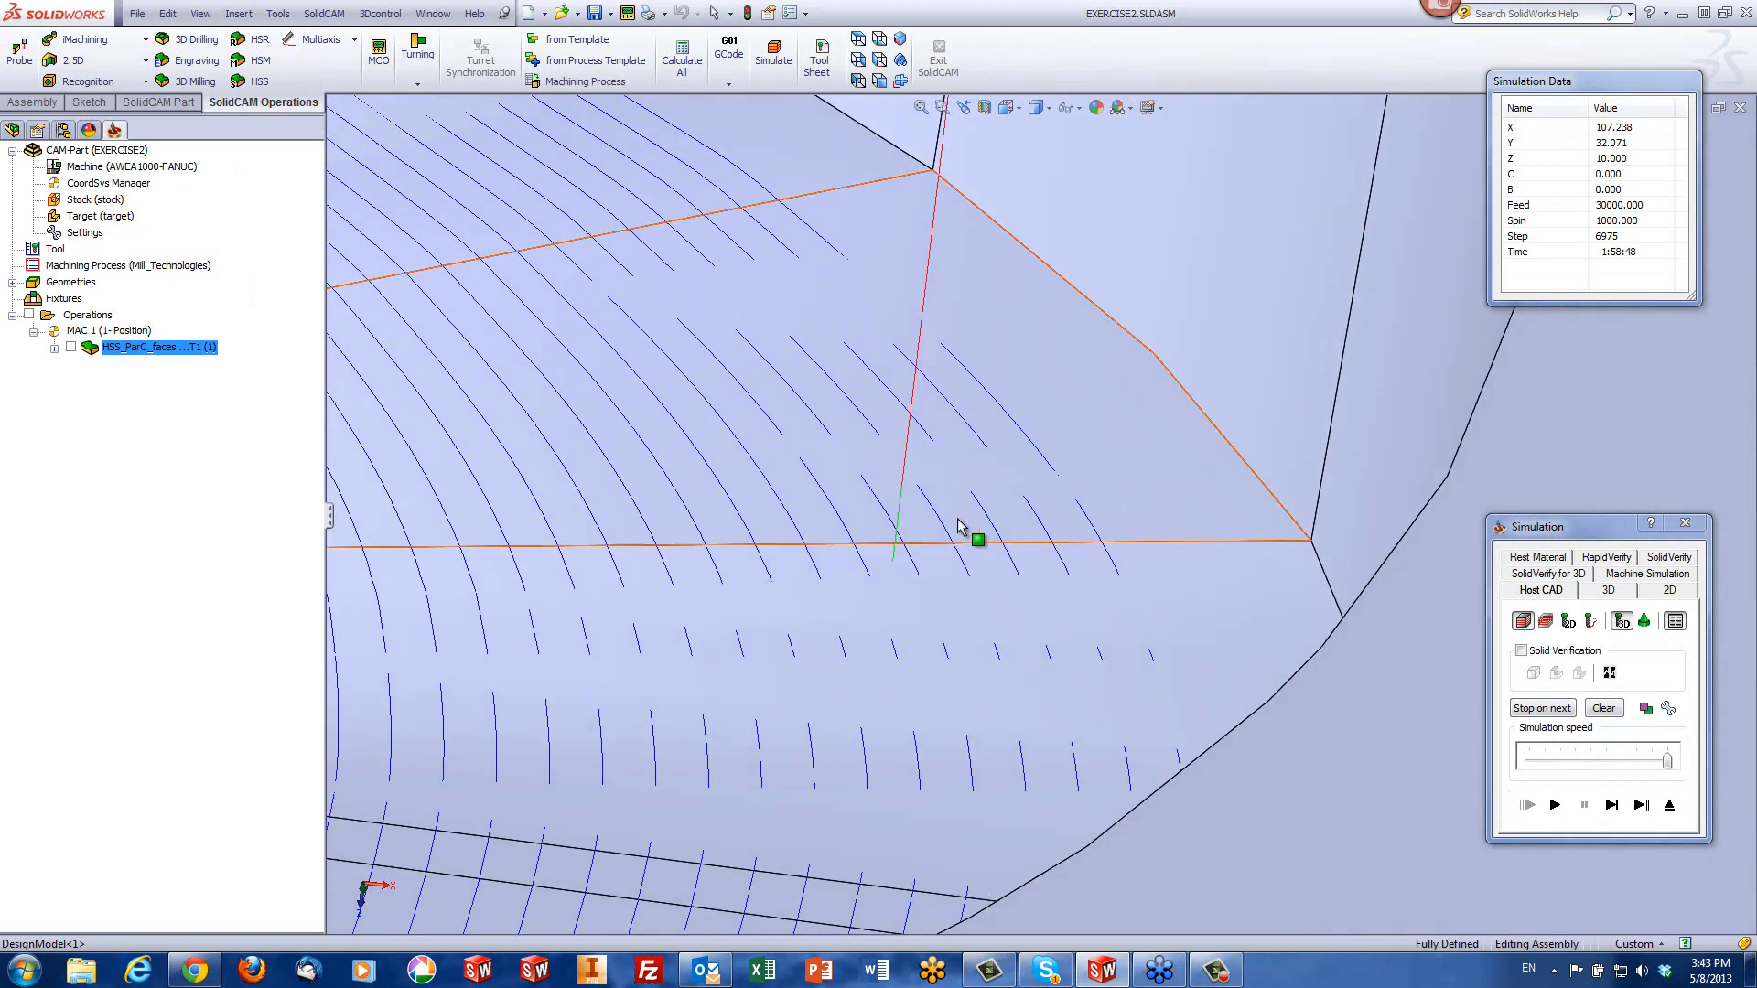
scroll(959, 576, up, 5)
scroll(959, 579, up, 1)
middle_drag(959, 578, 977, 581)
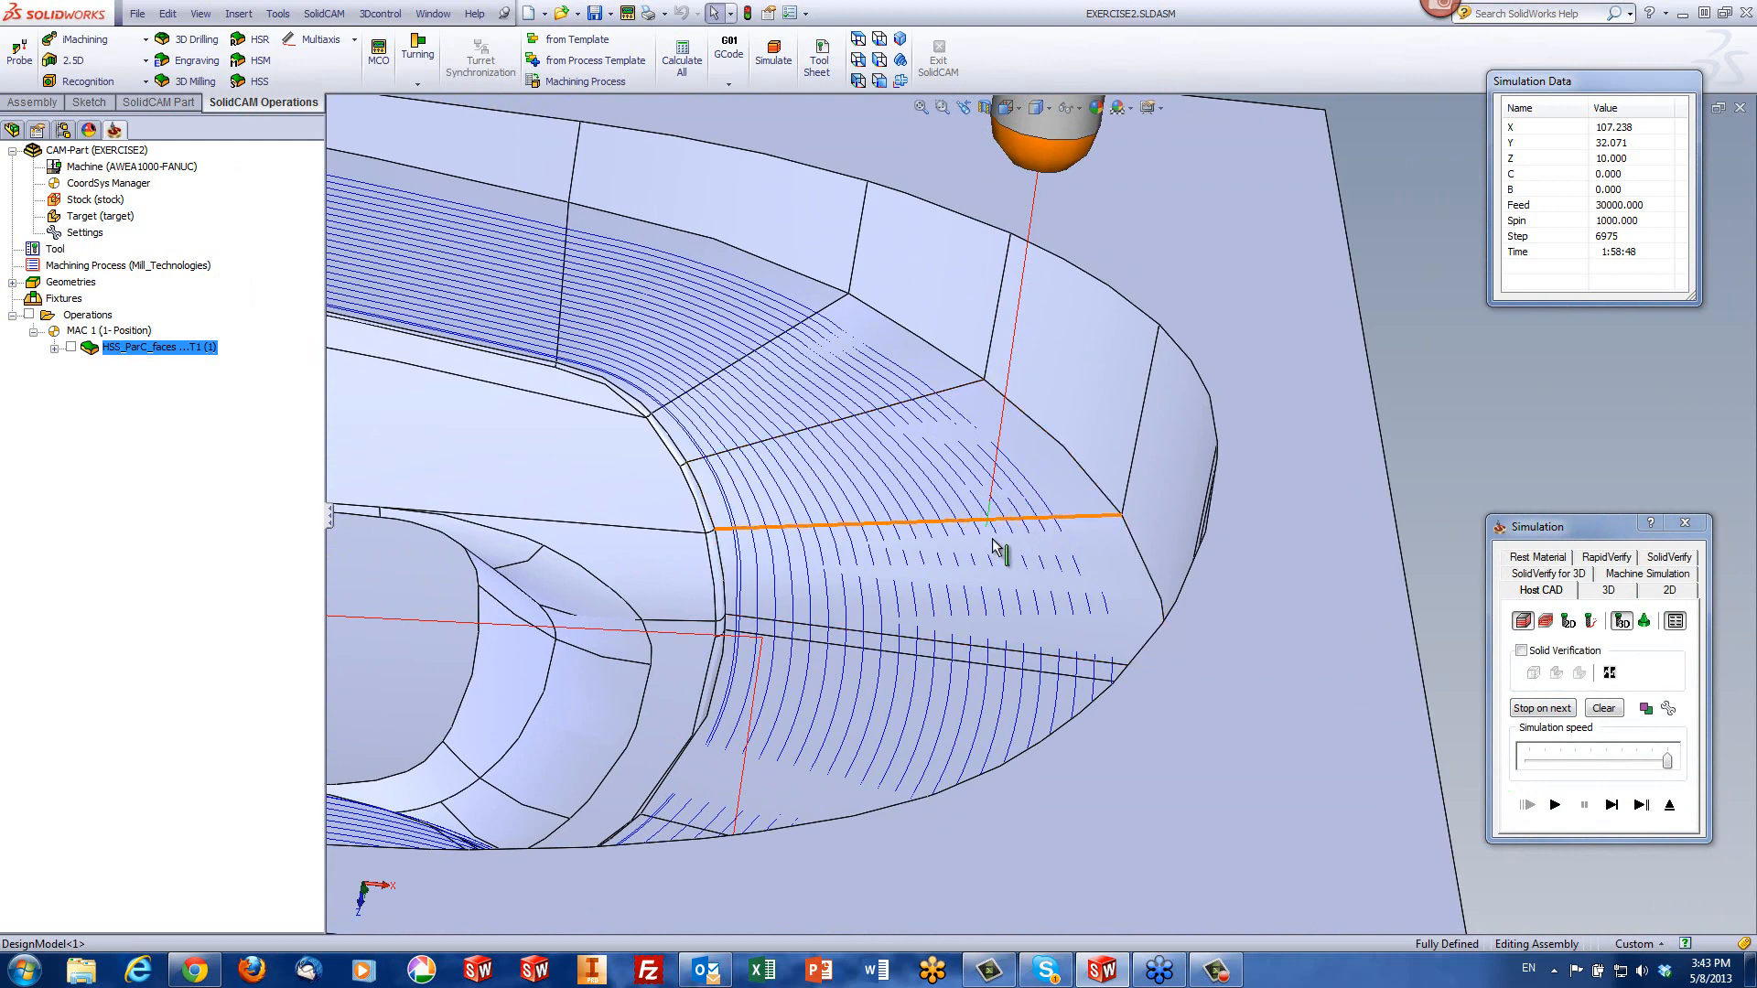
scroll(988, 558, down, 2)
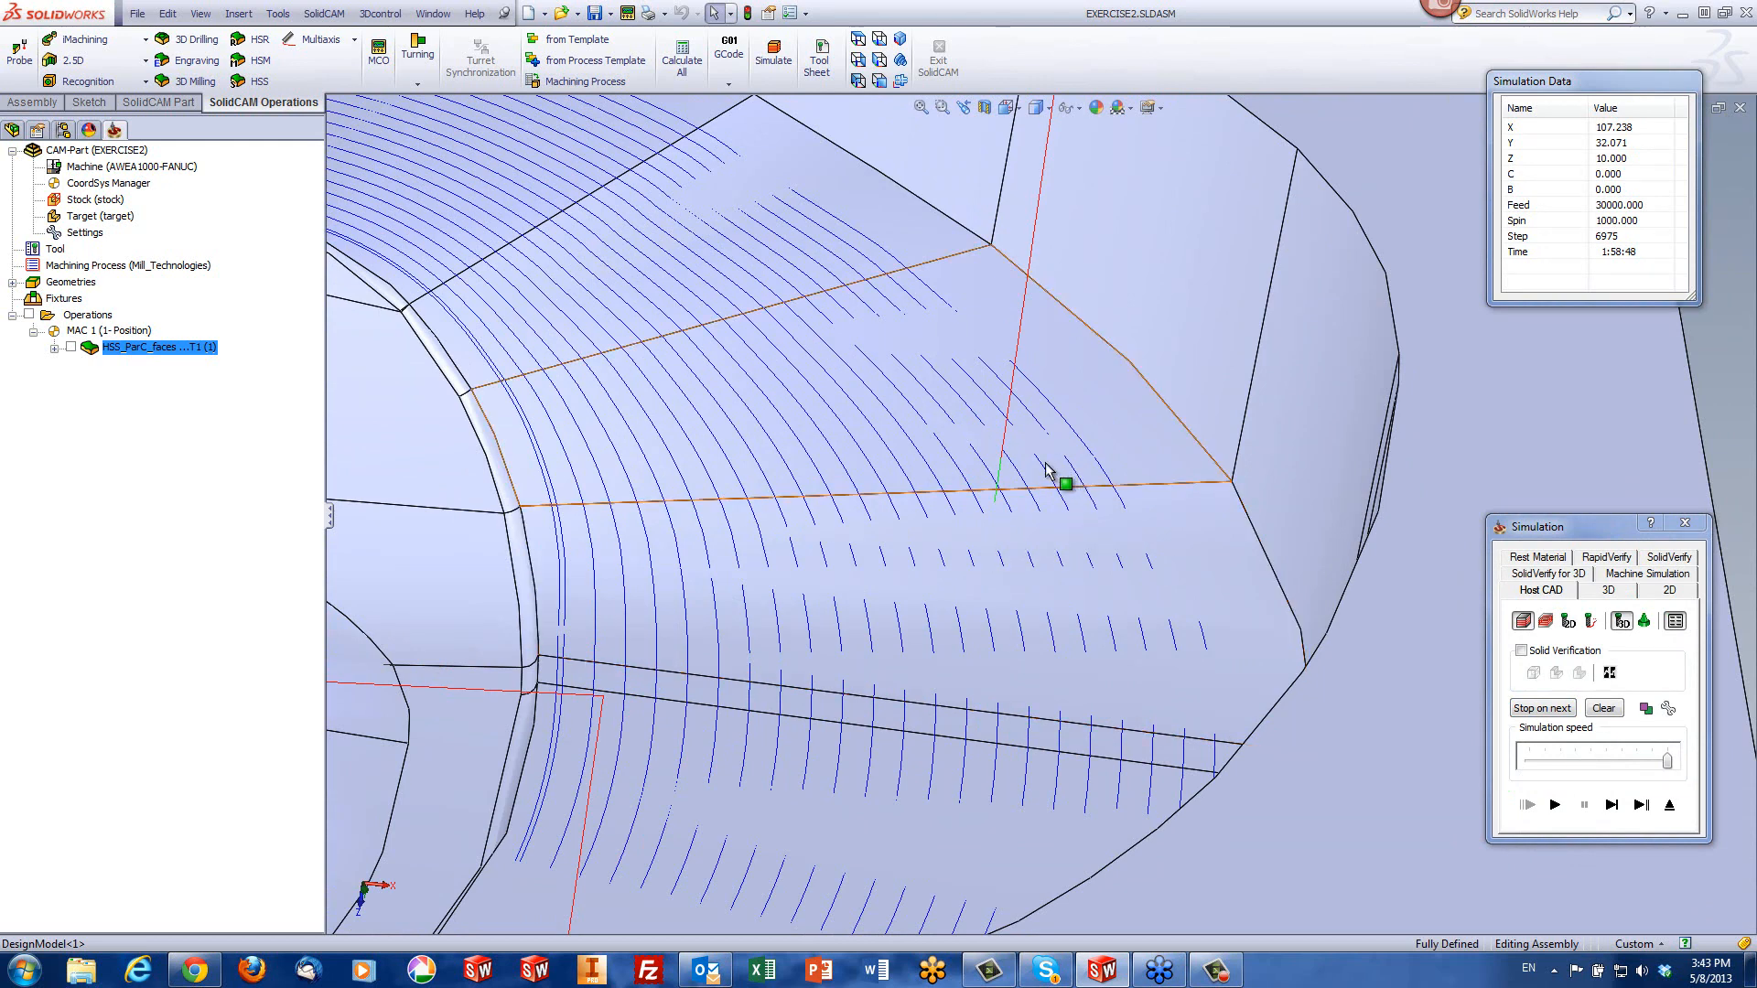
click(1063, 537)
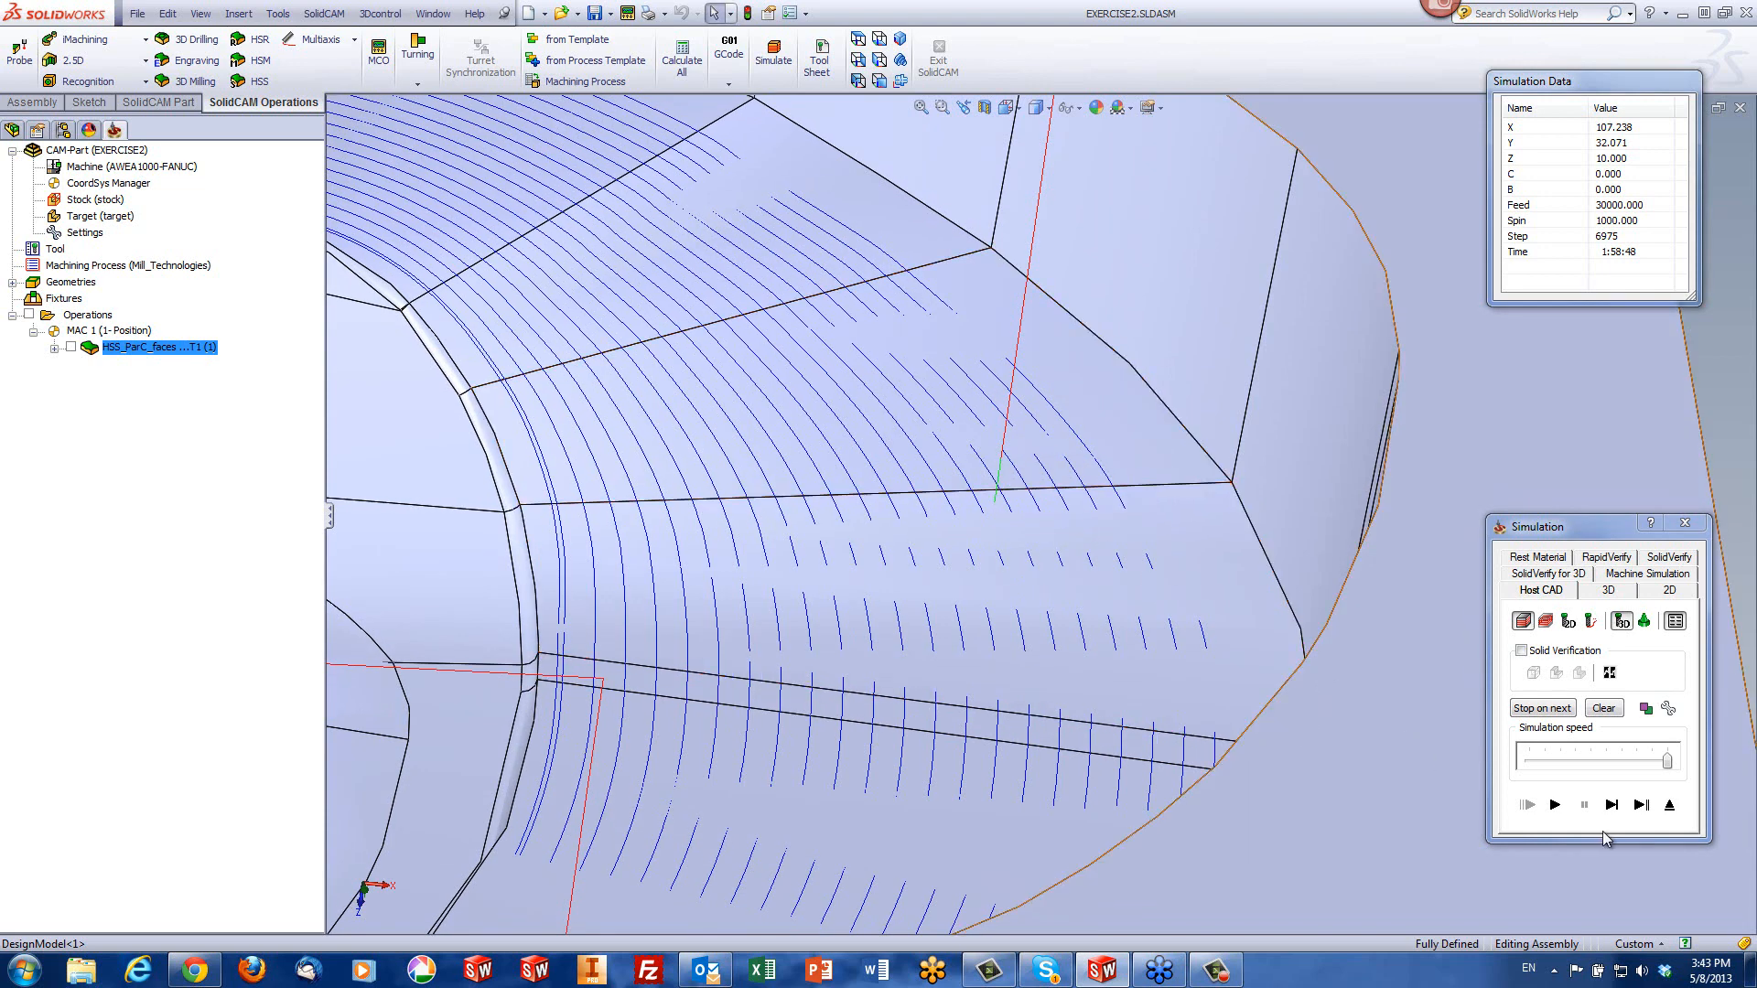
click(1669, 804)
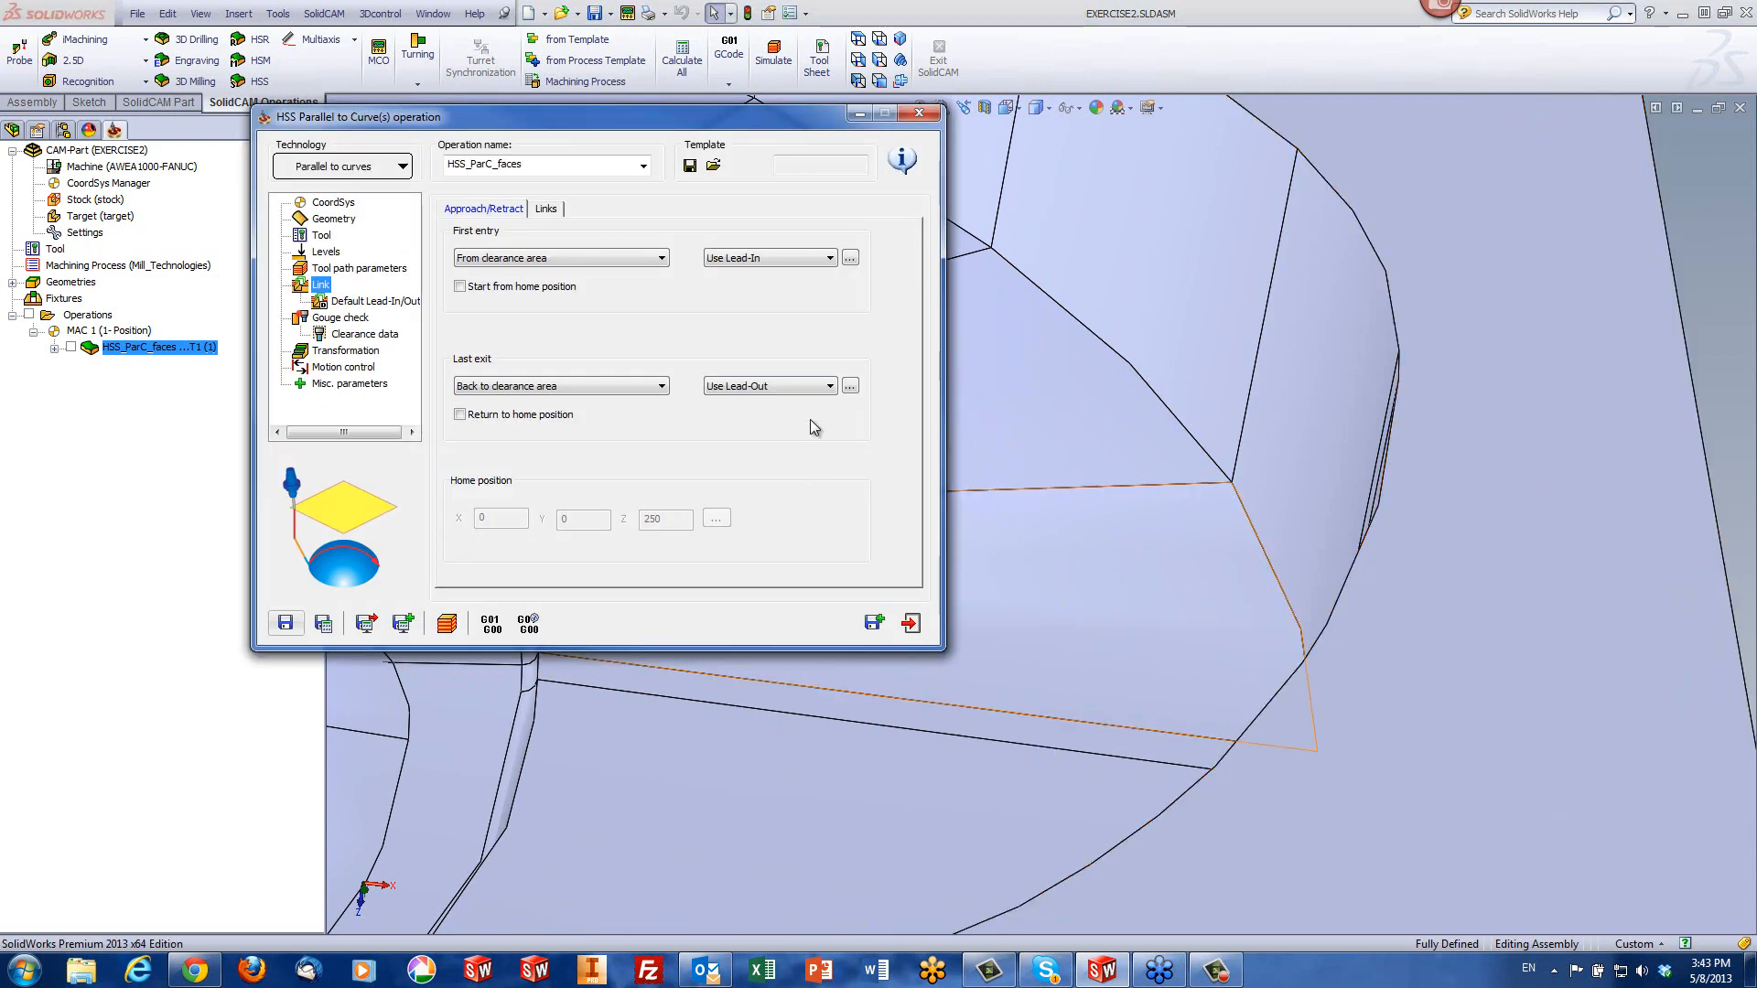
- Set the height of the last exit's tangential arc lead-out to 5
click(851, 386)
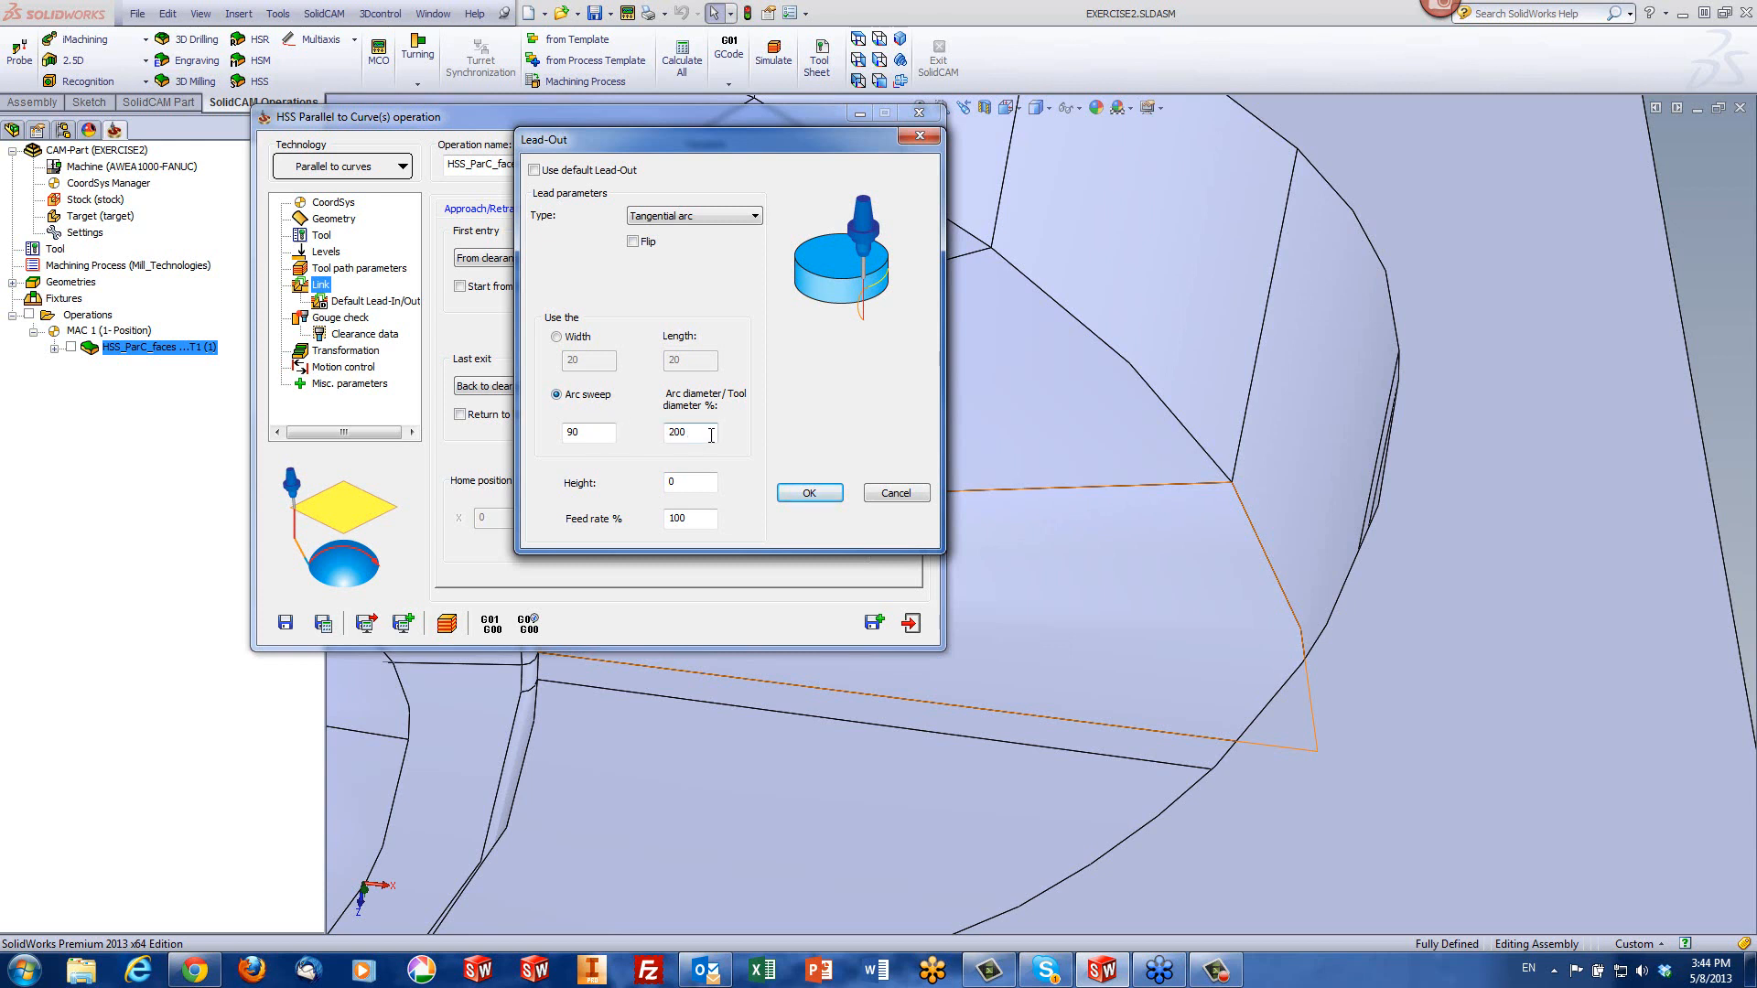
click(697, 484)
drag(652, 485, 617, 483)
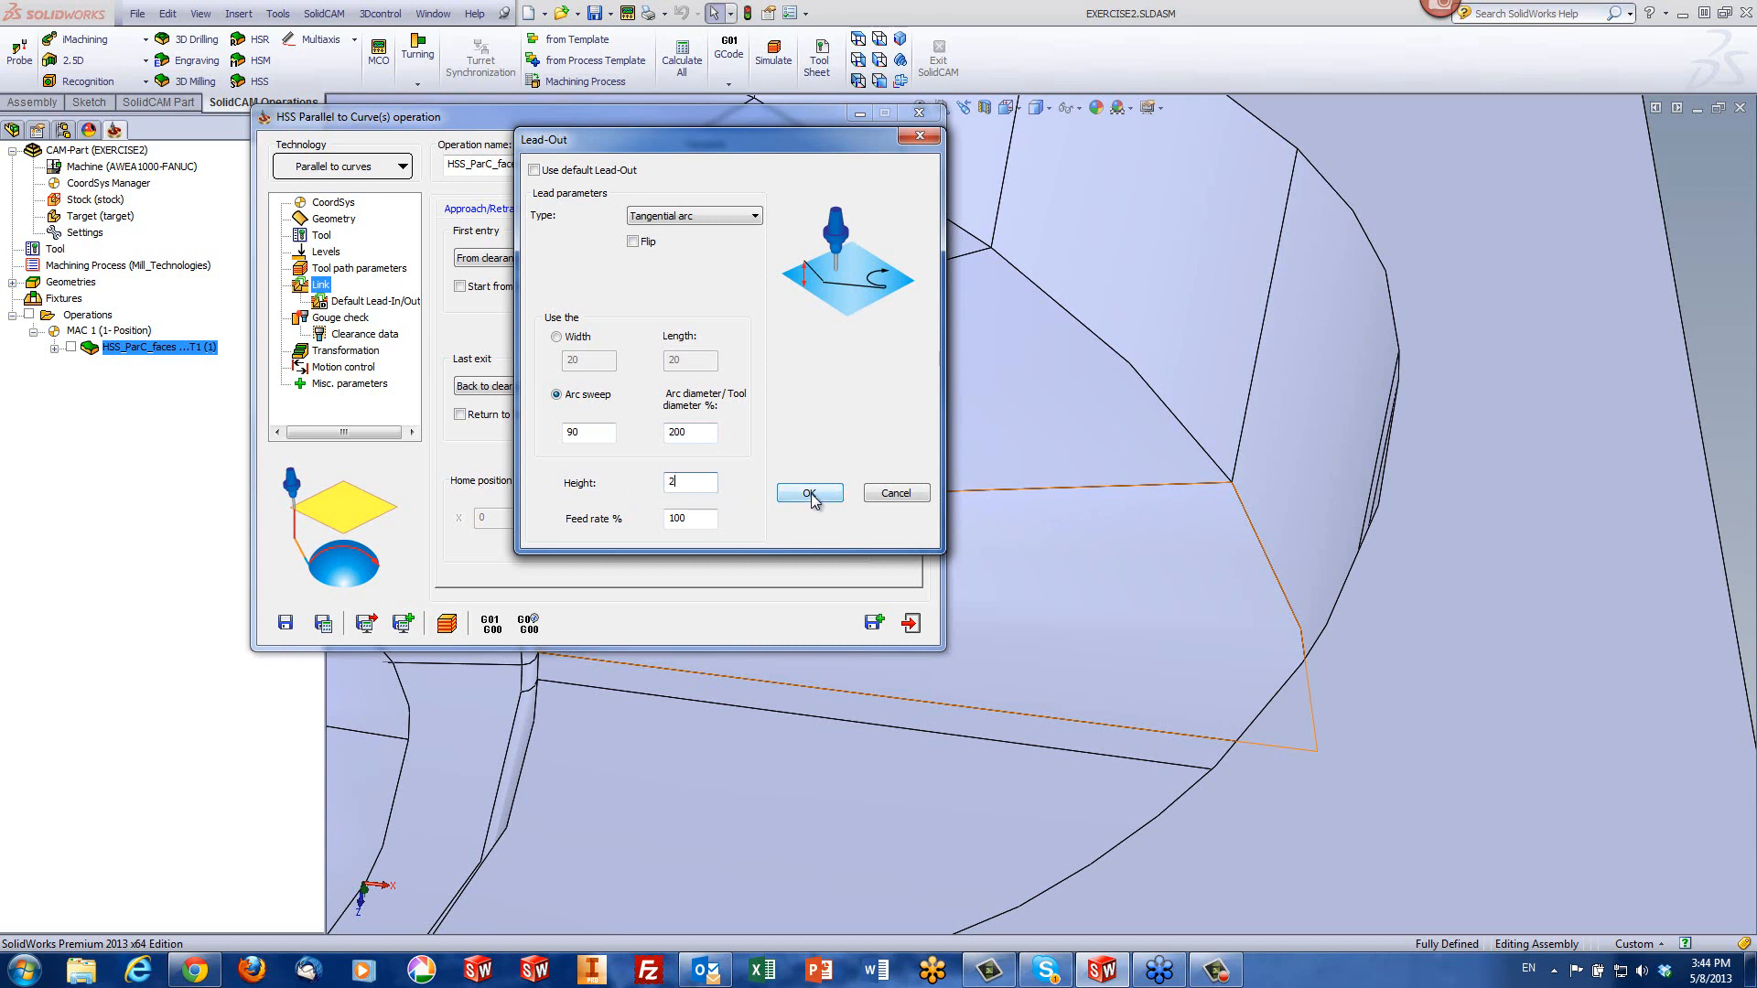
double_click(699, 482)
text(5)
click(802, 499)
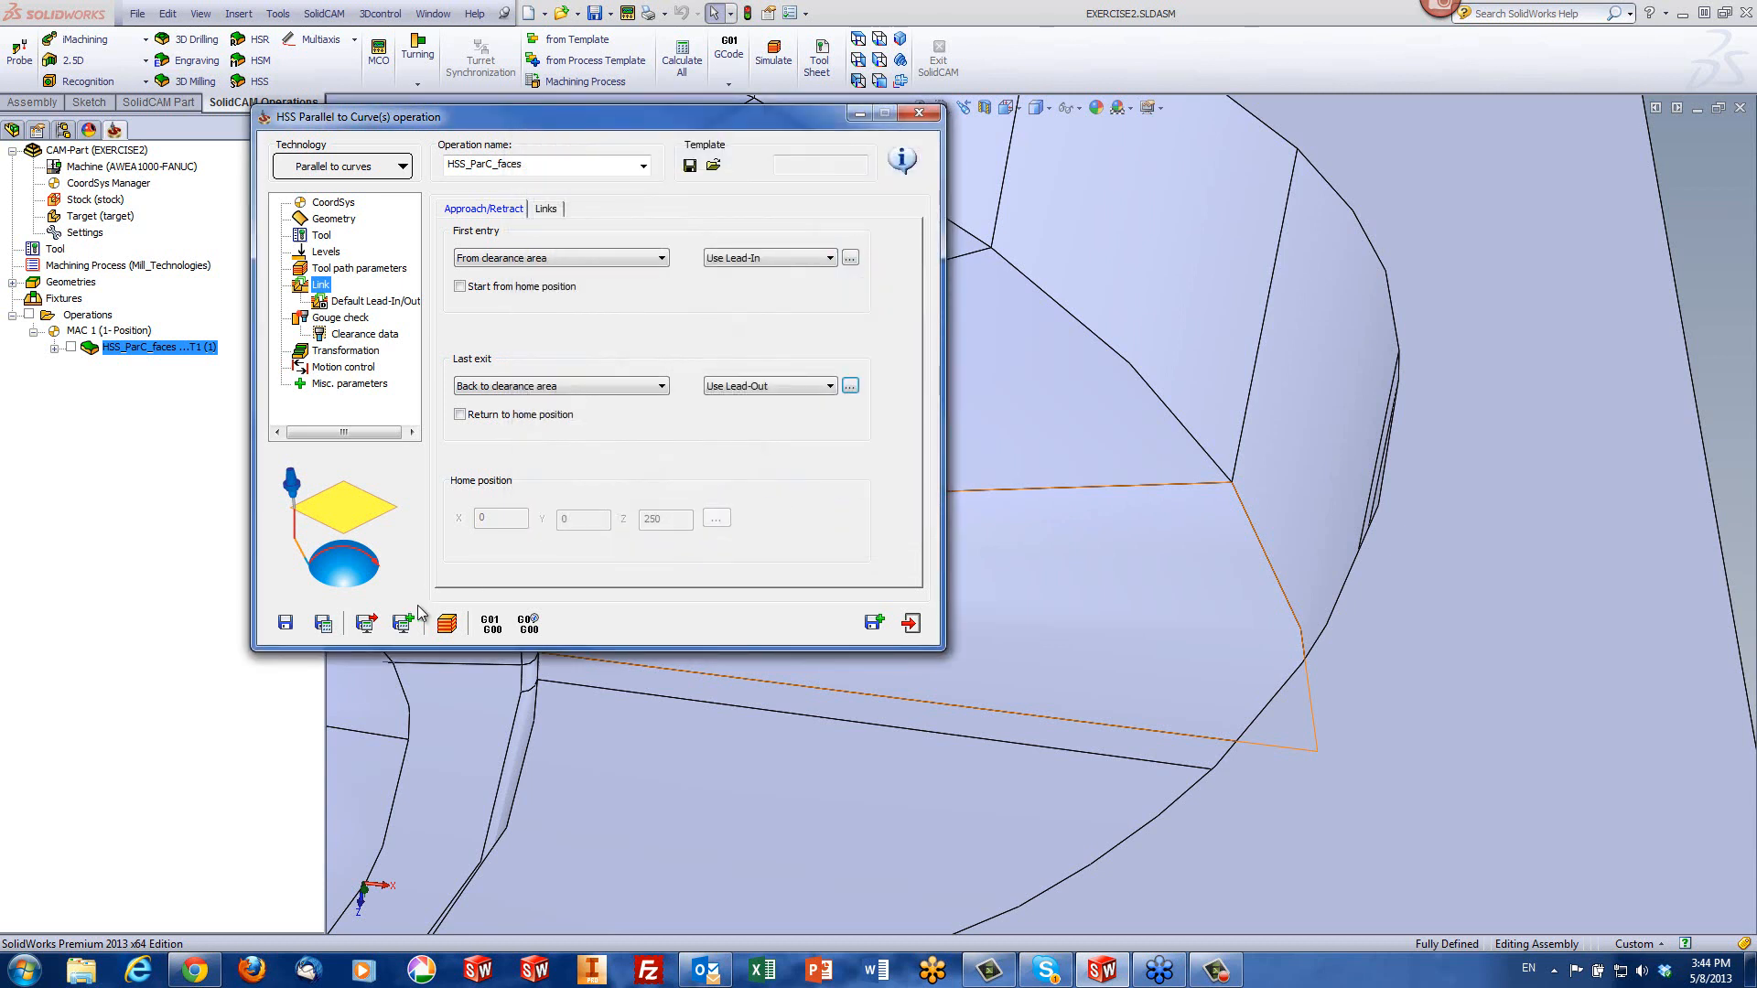
- Simulate the operation in Host CAD with the raised lead-out, examine its exit path on the end wall, and close the simulation
click(447, 626)
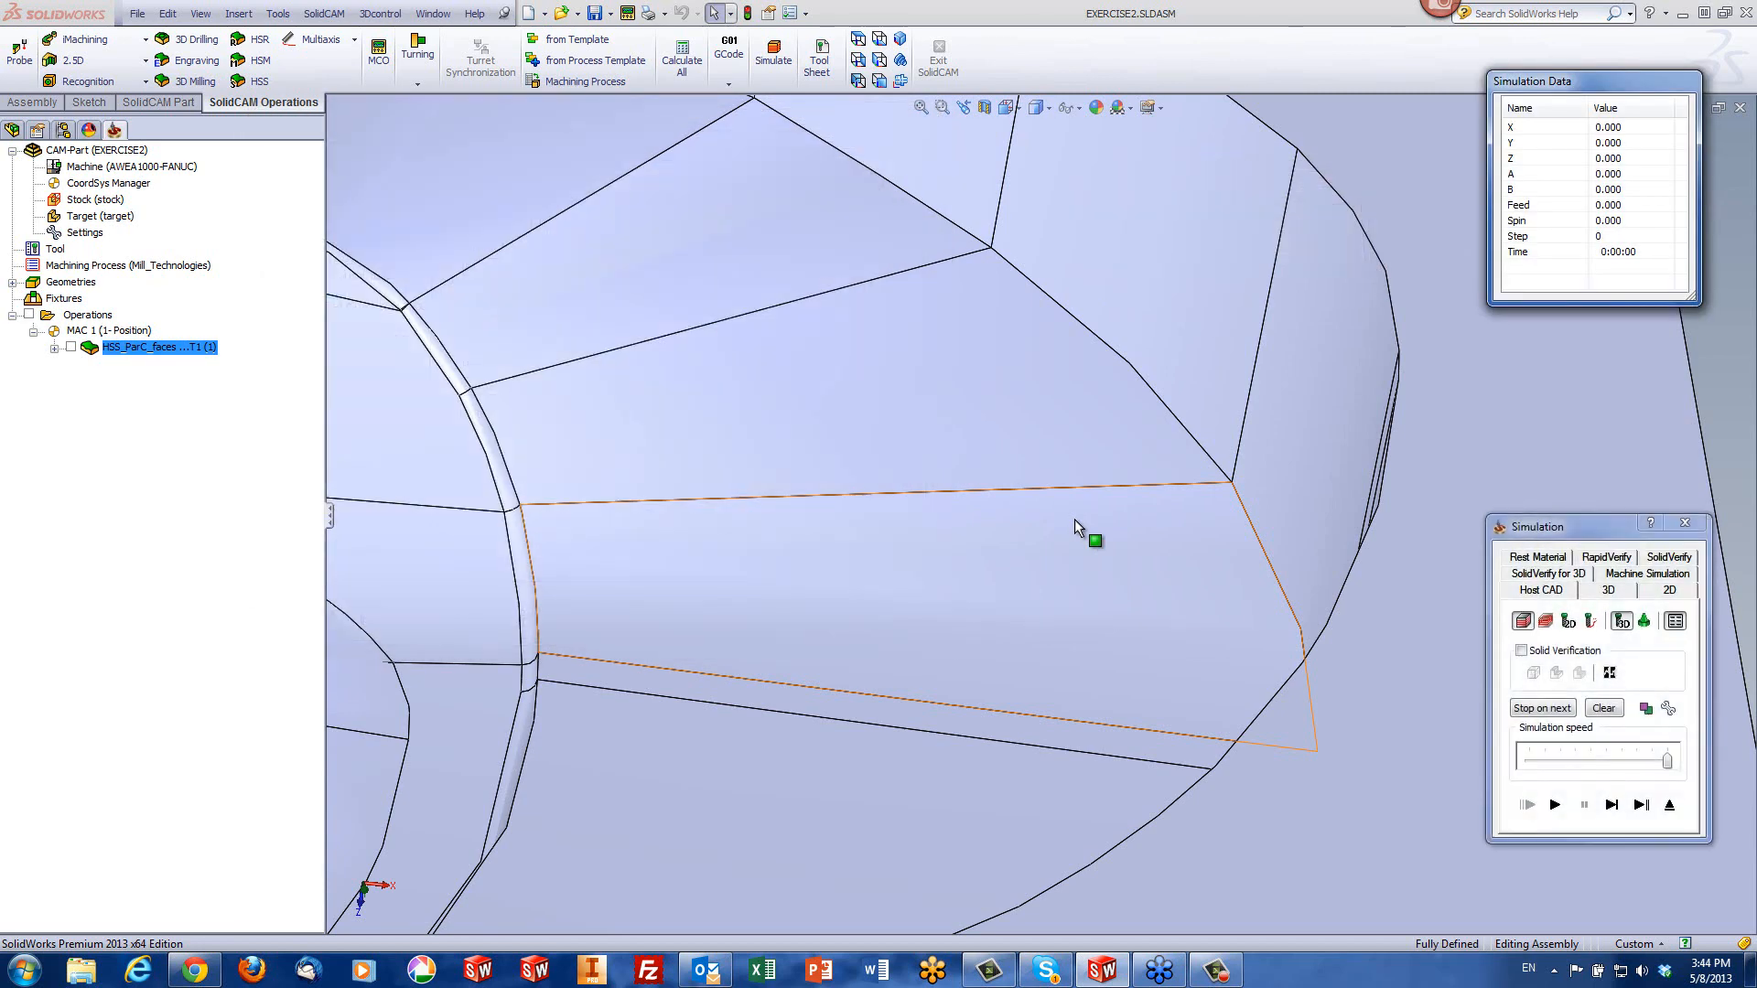
click(1555, 804)
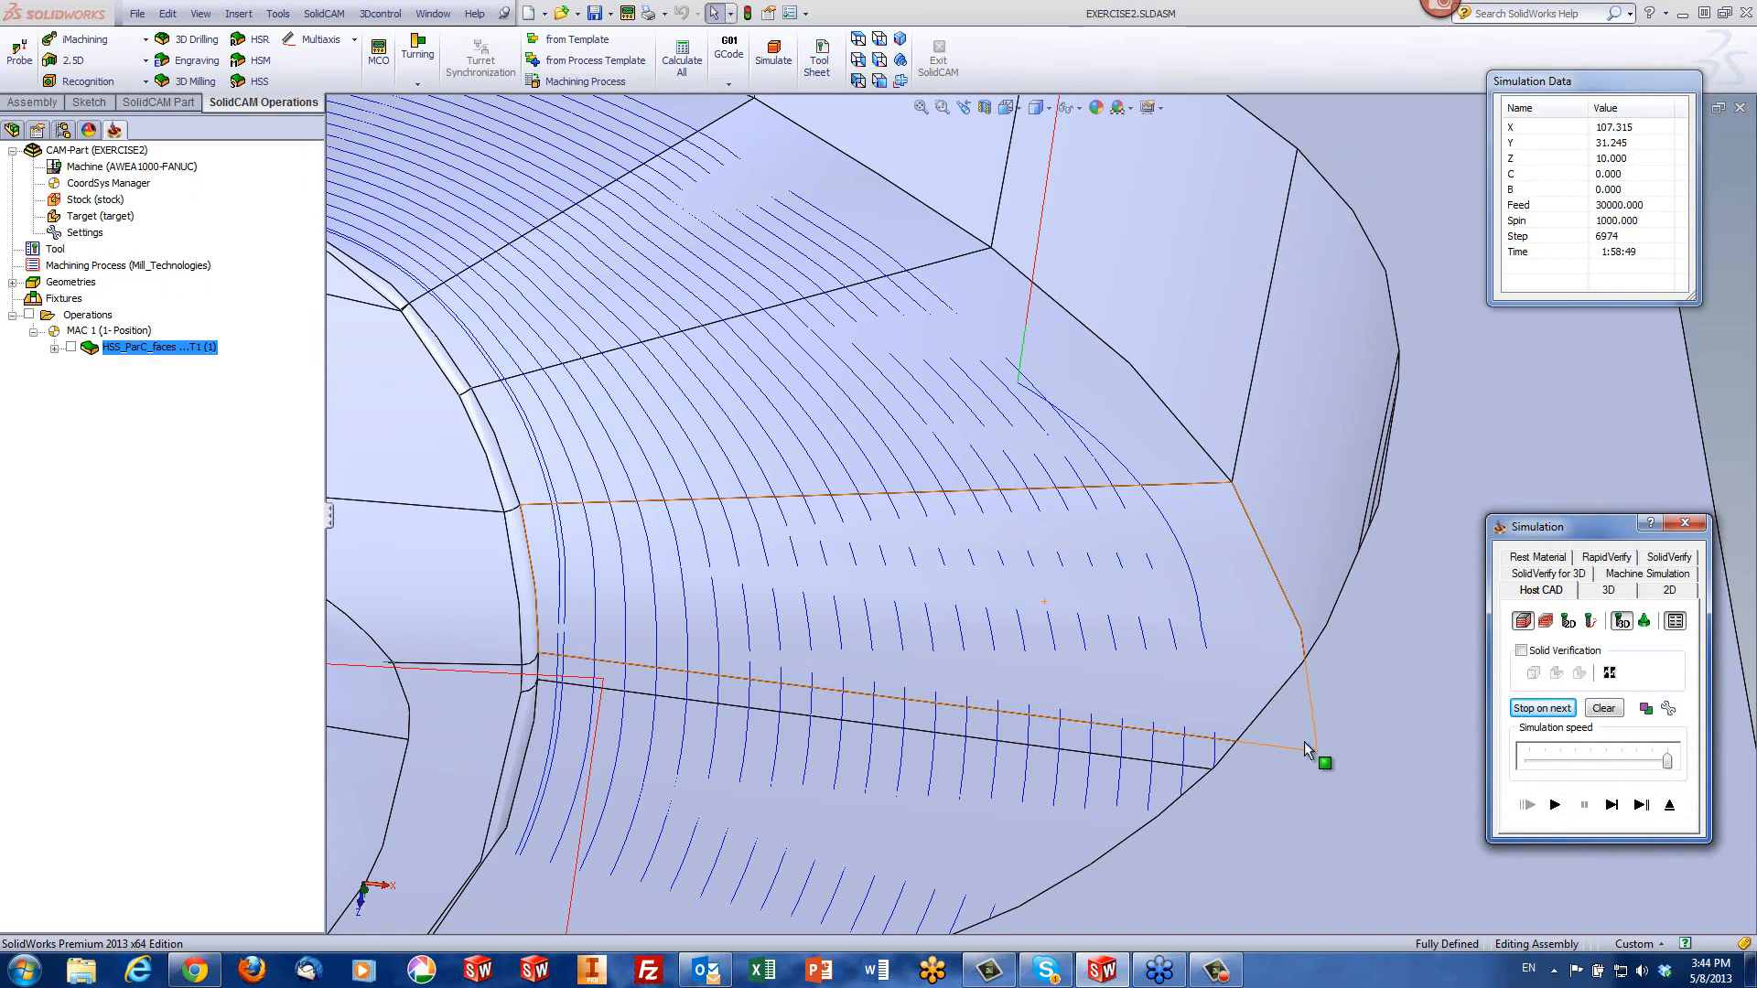
mouse_move(1249, 679)
middle_down()
mouse_move(1226, 662)
mouse_move(1245, 664)
middle_up()
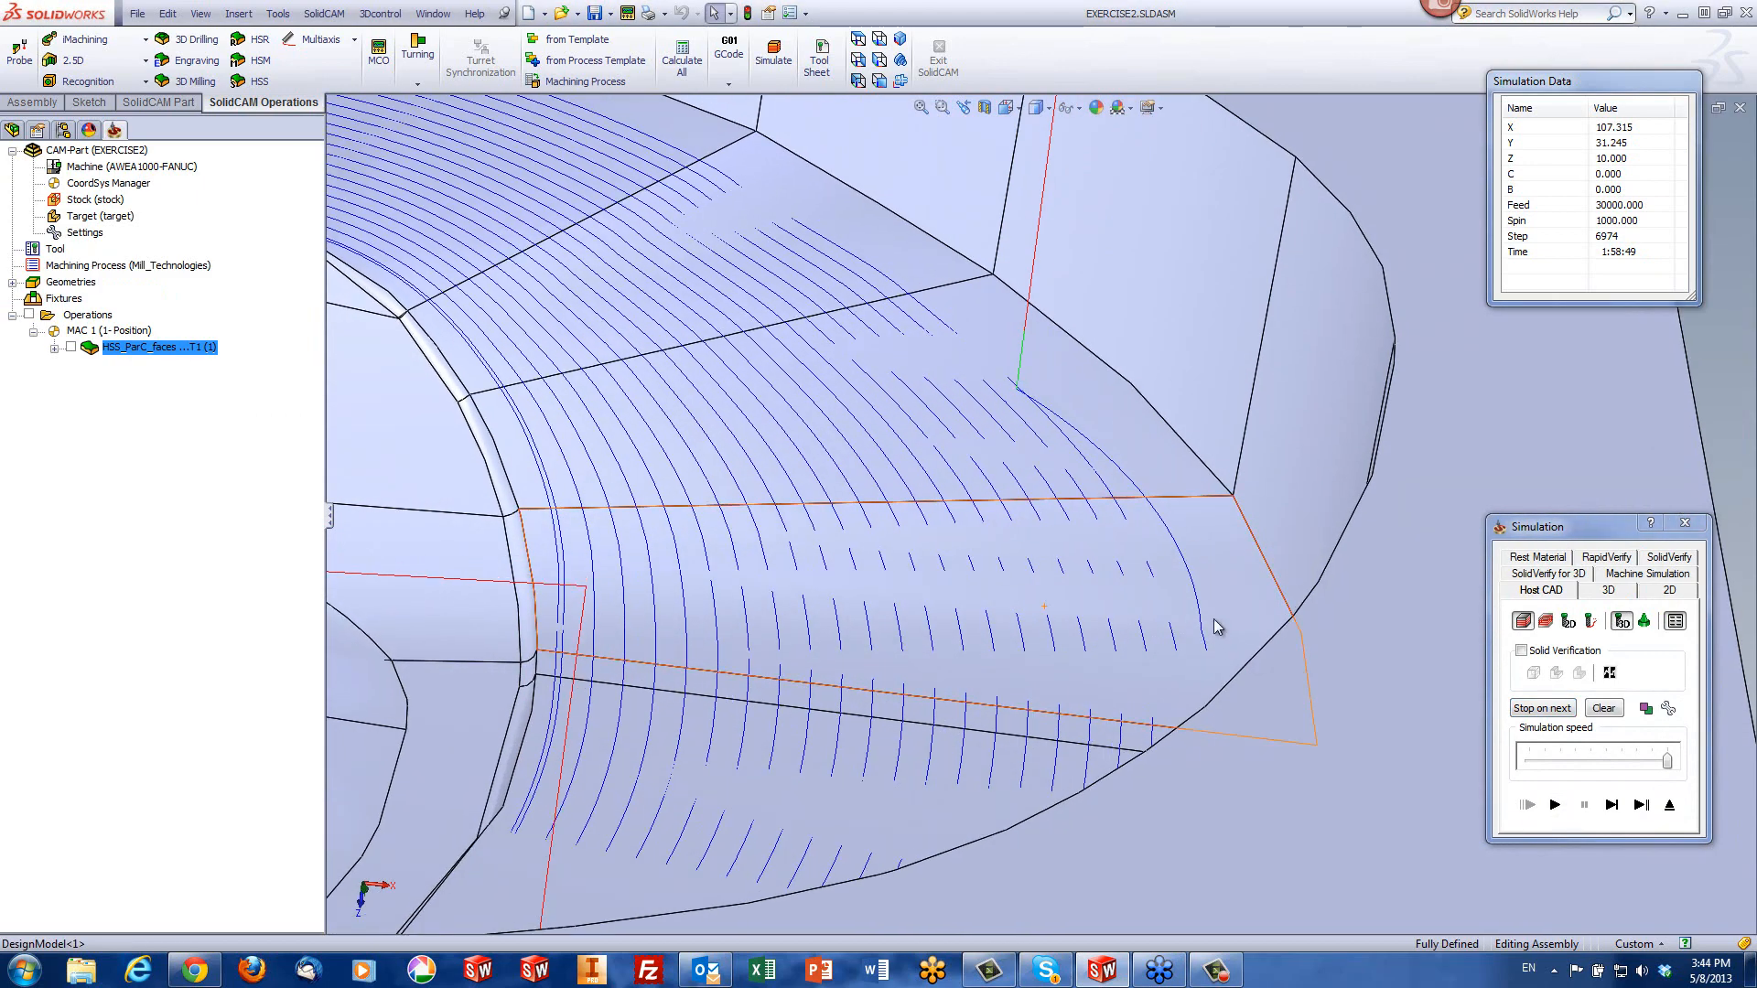
middle_drag(1009, 406, 1011, 394)
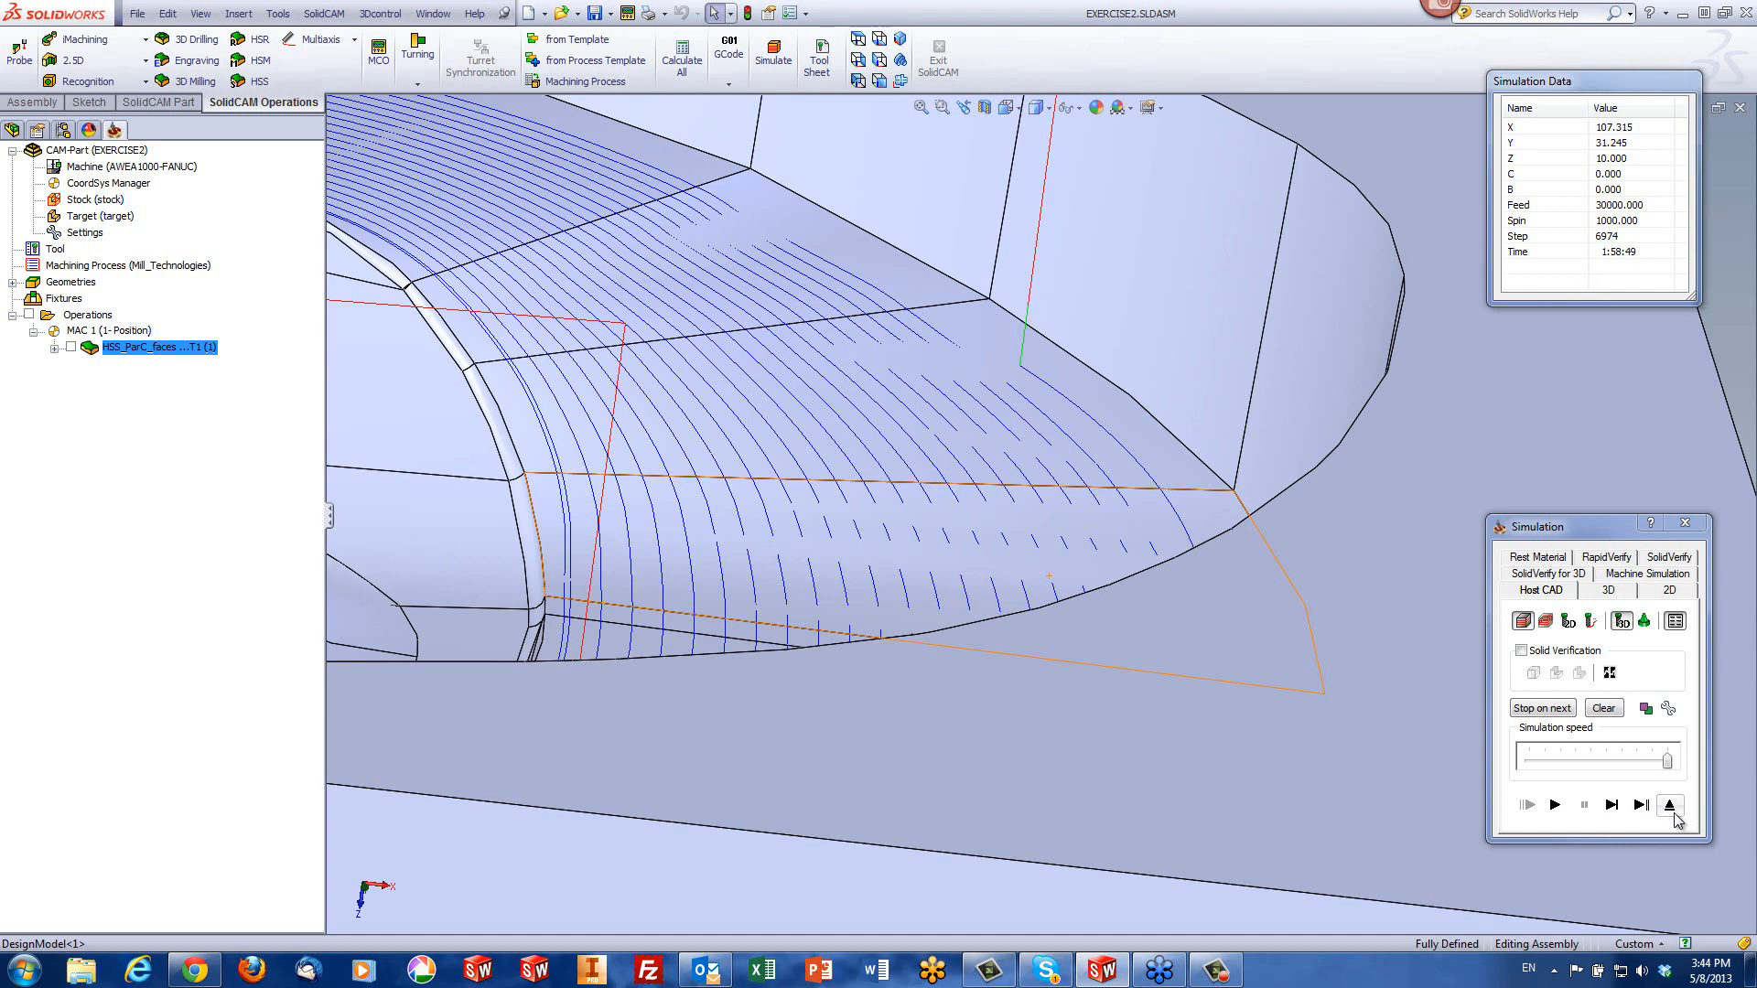
click(1670, 806)
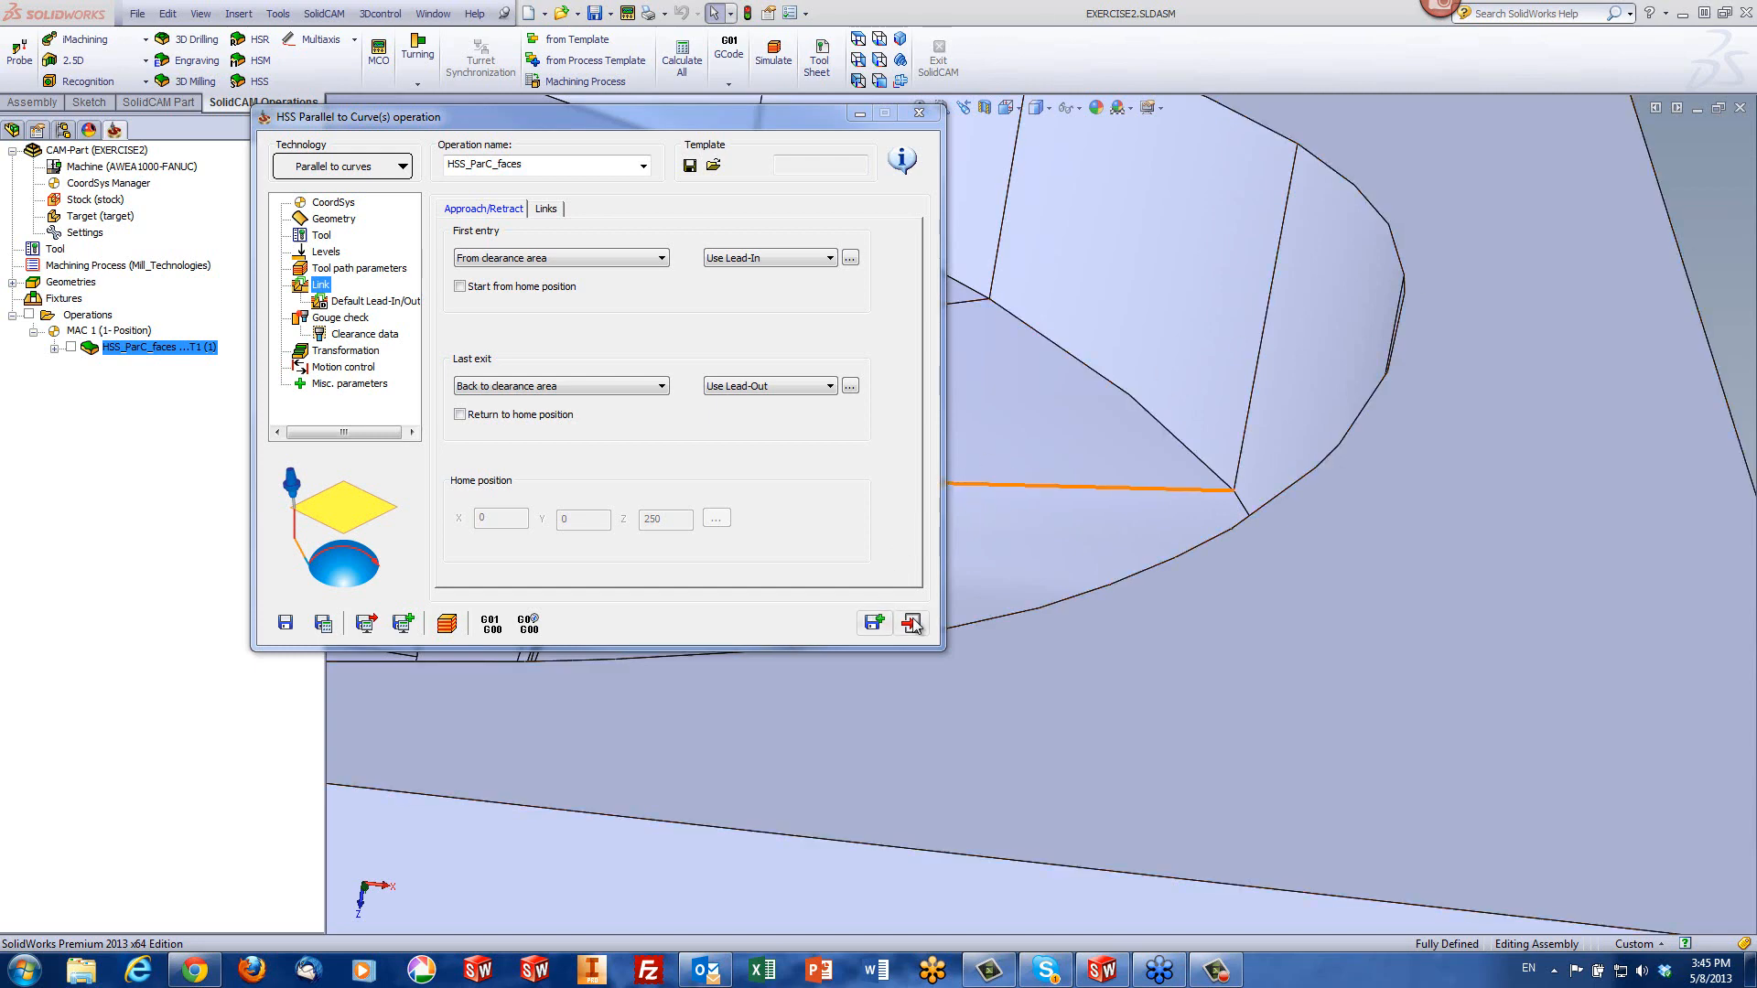
- Exit the Parallel to Curves operation, close the EXERCISE2 CAM-Part, and open the recent CAM-Part EXERCISE1
click(913, 624)
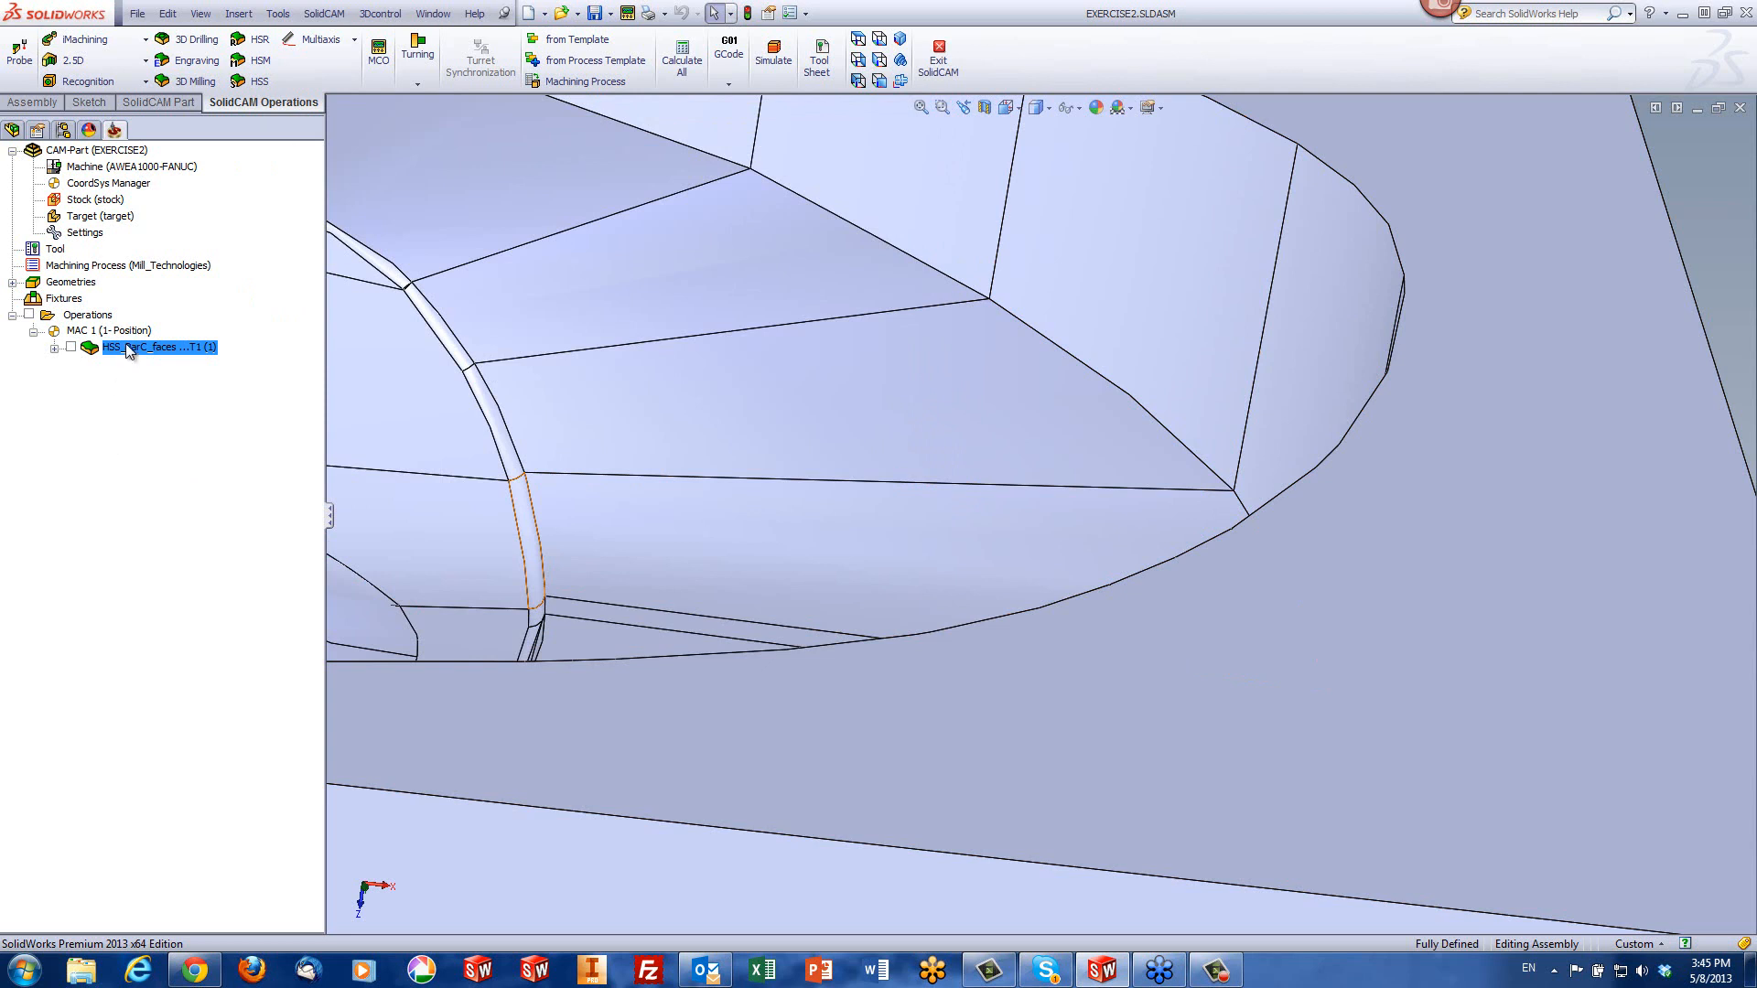
click(1738, 108)
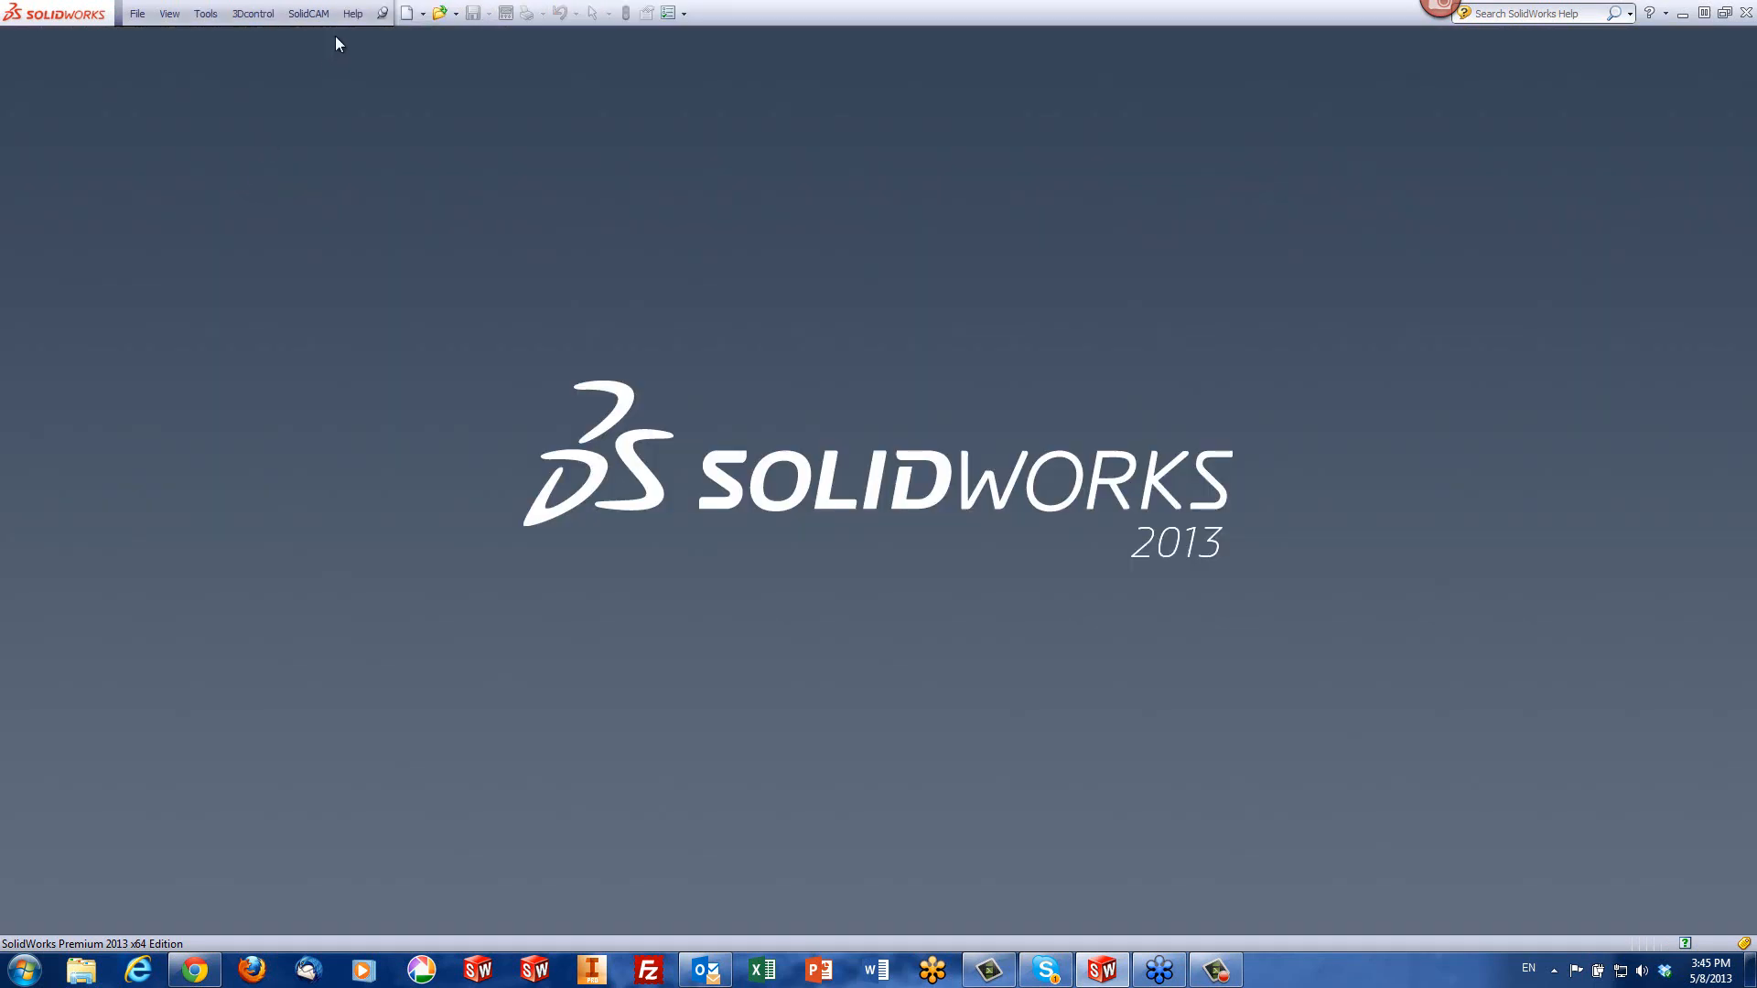
click(309, 12)
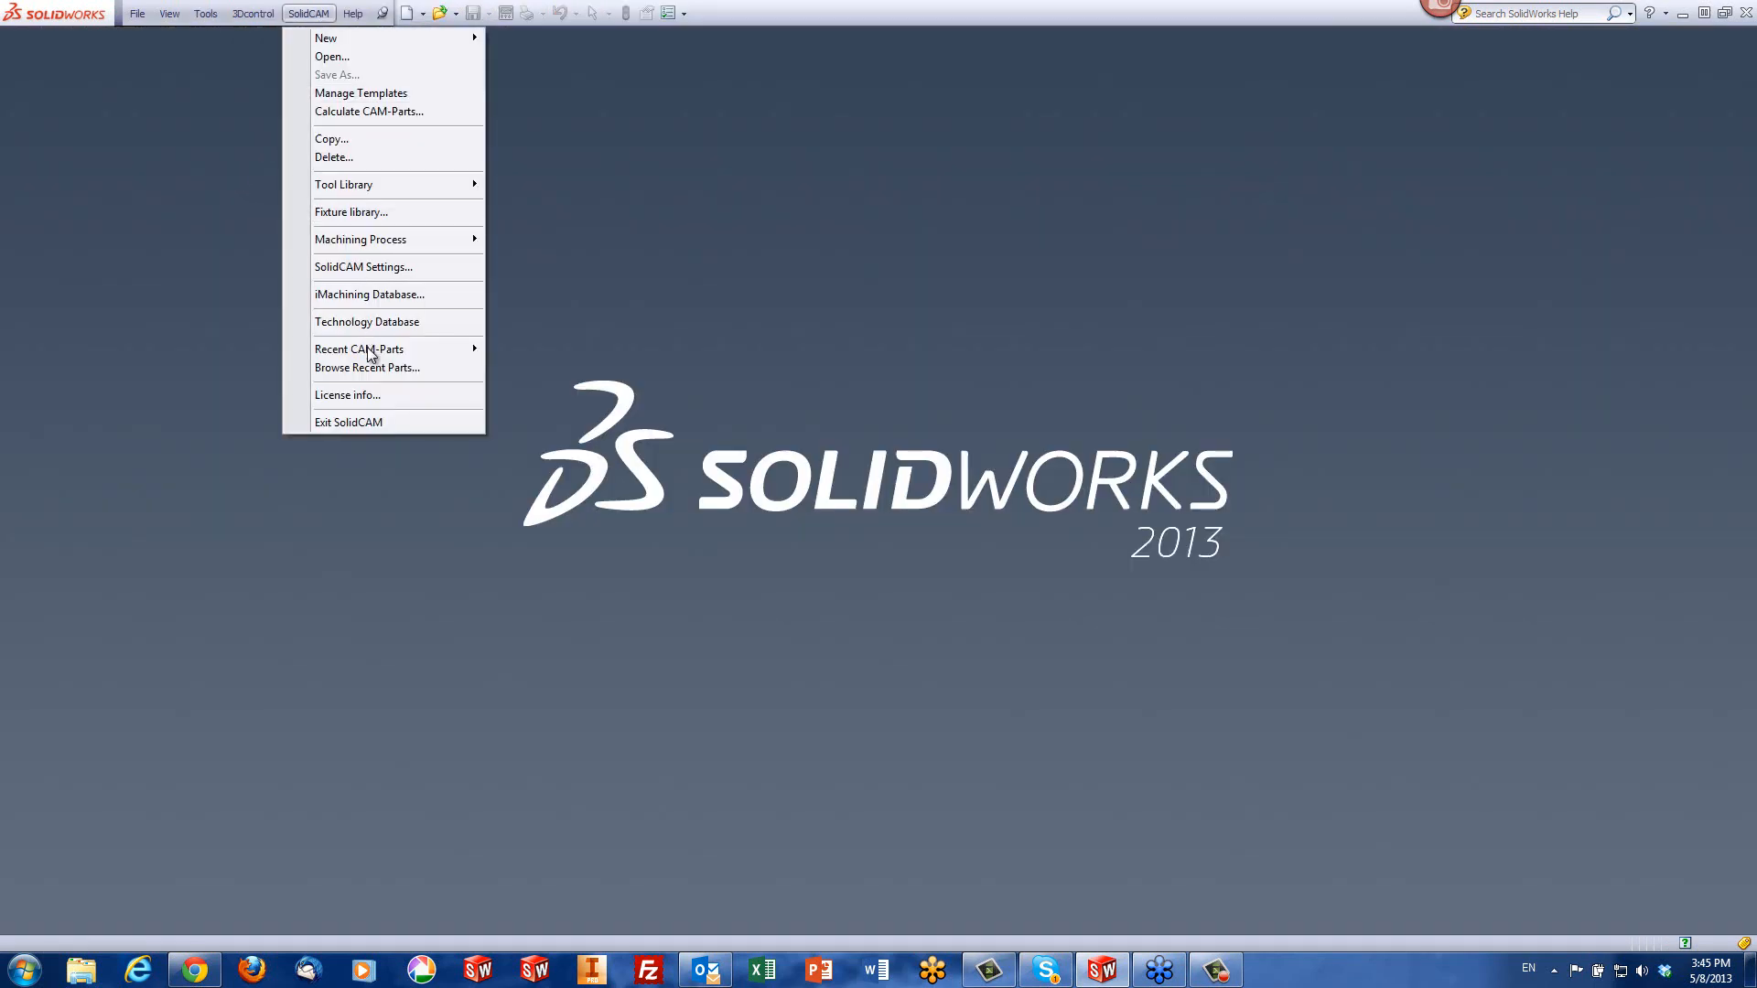
mouse_move(438, 349)
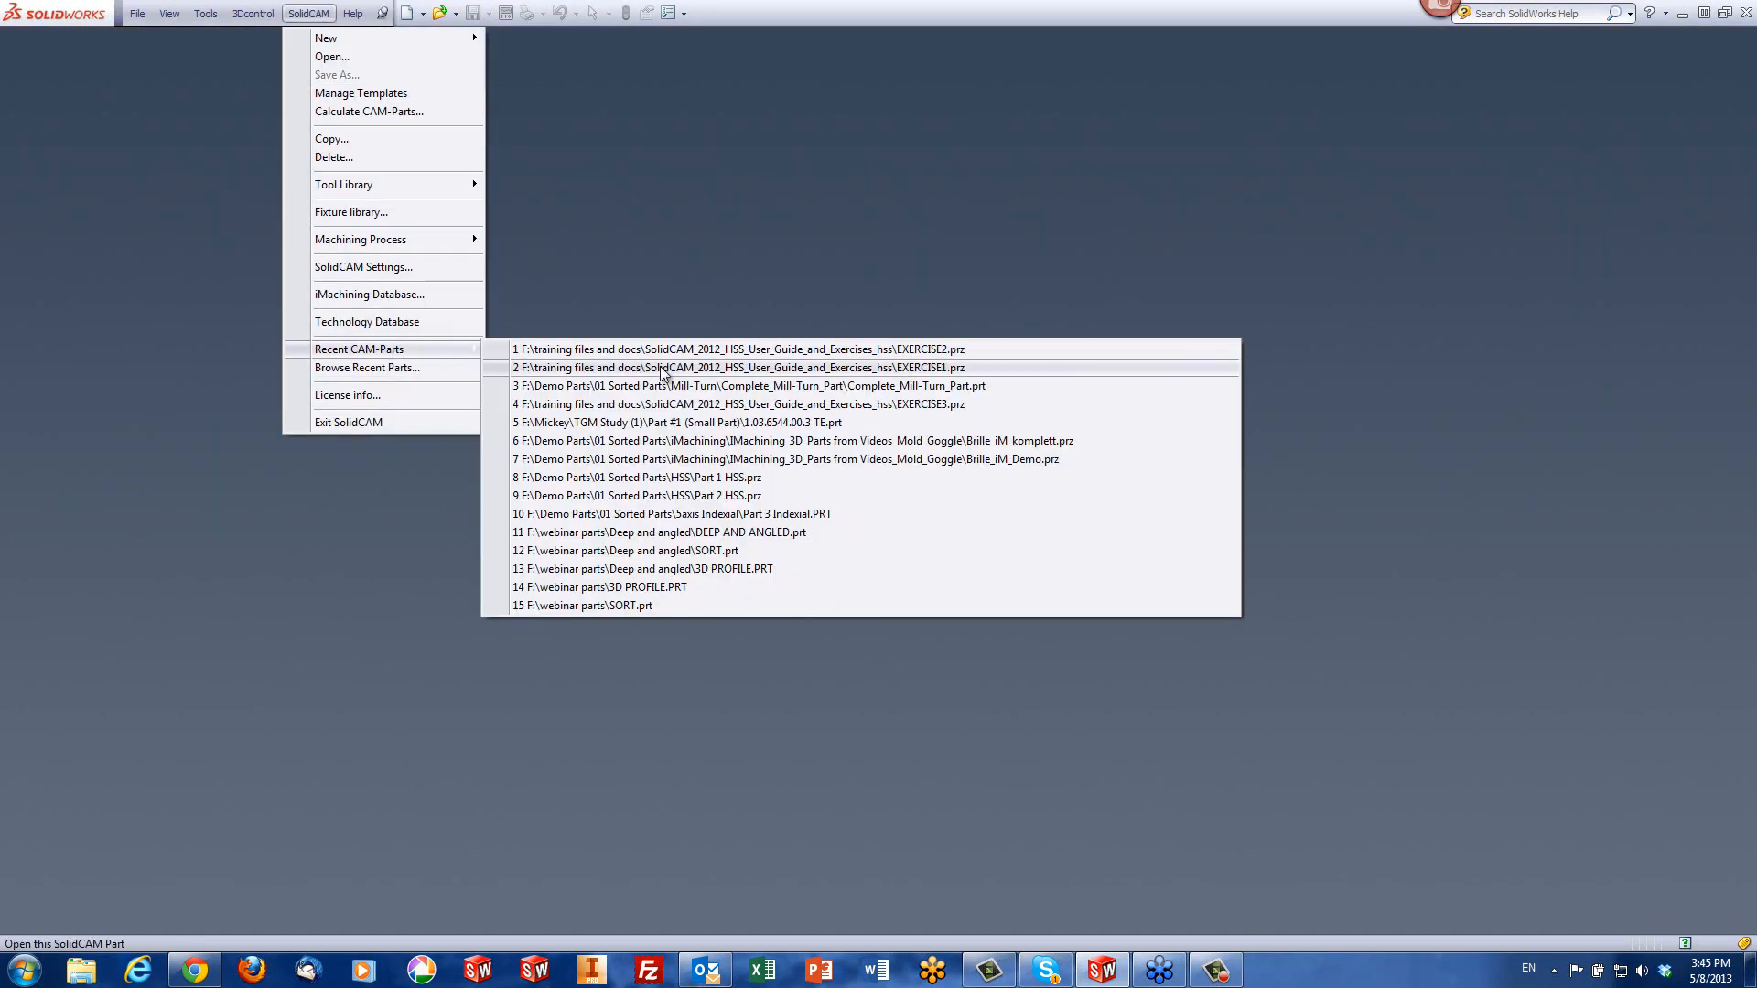
click(659, 367)
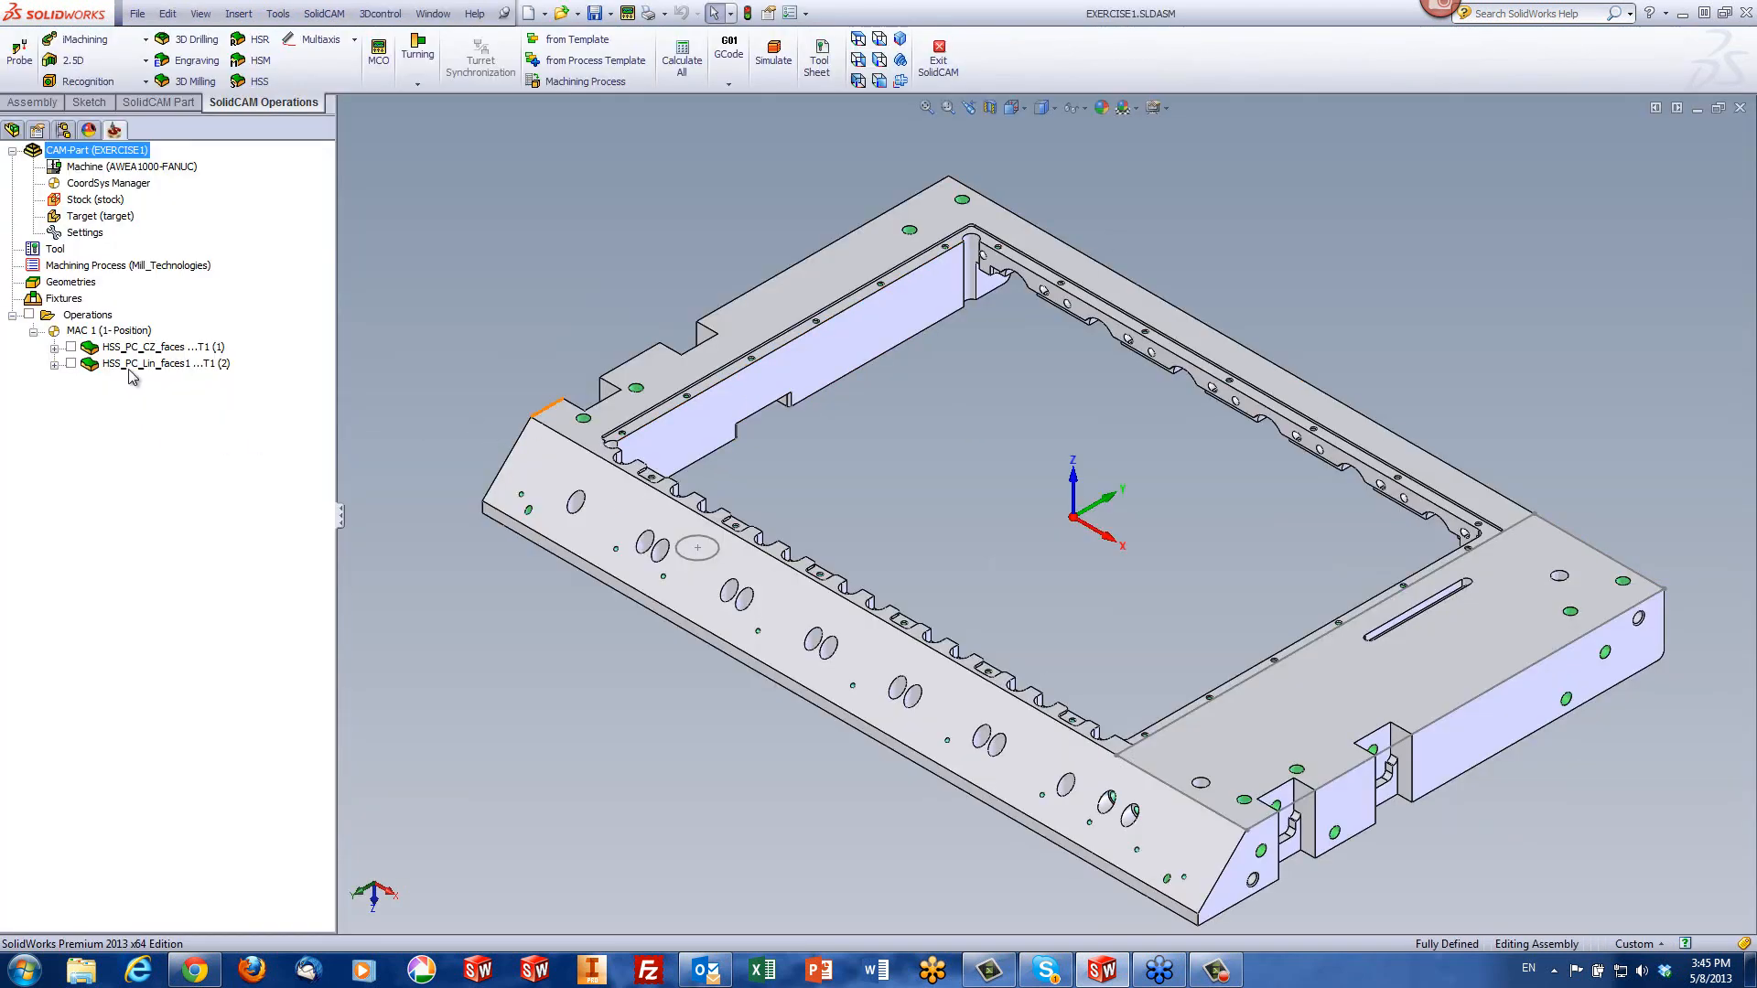
- Show the toolpath of the HSS_PC_CZ_faces operation, open it for editing, and turn off its 2D boundary
click(71, 348)
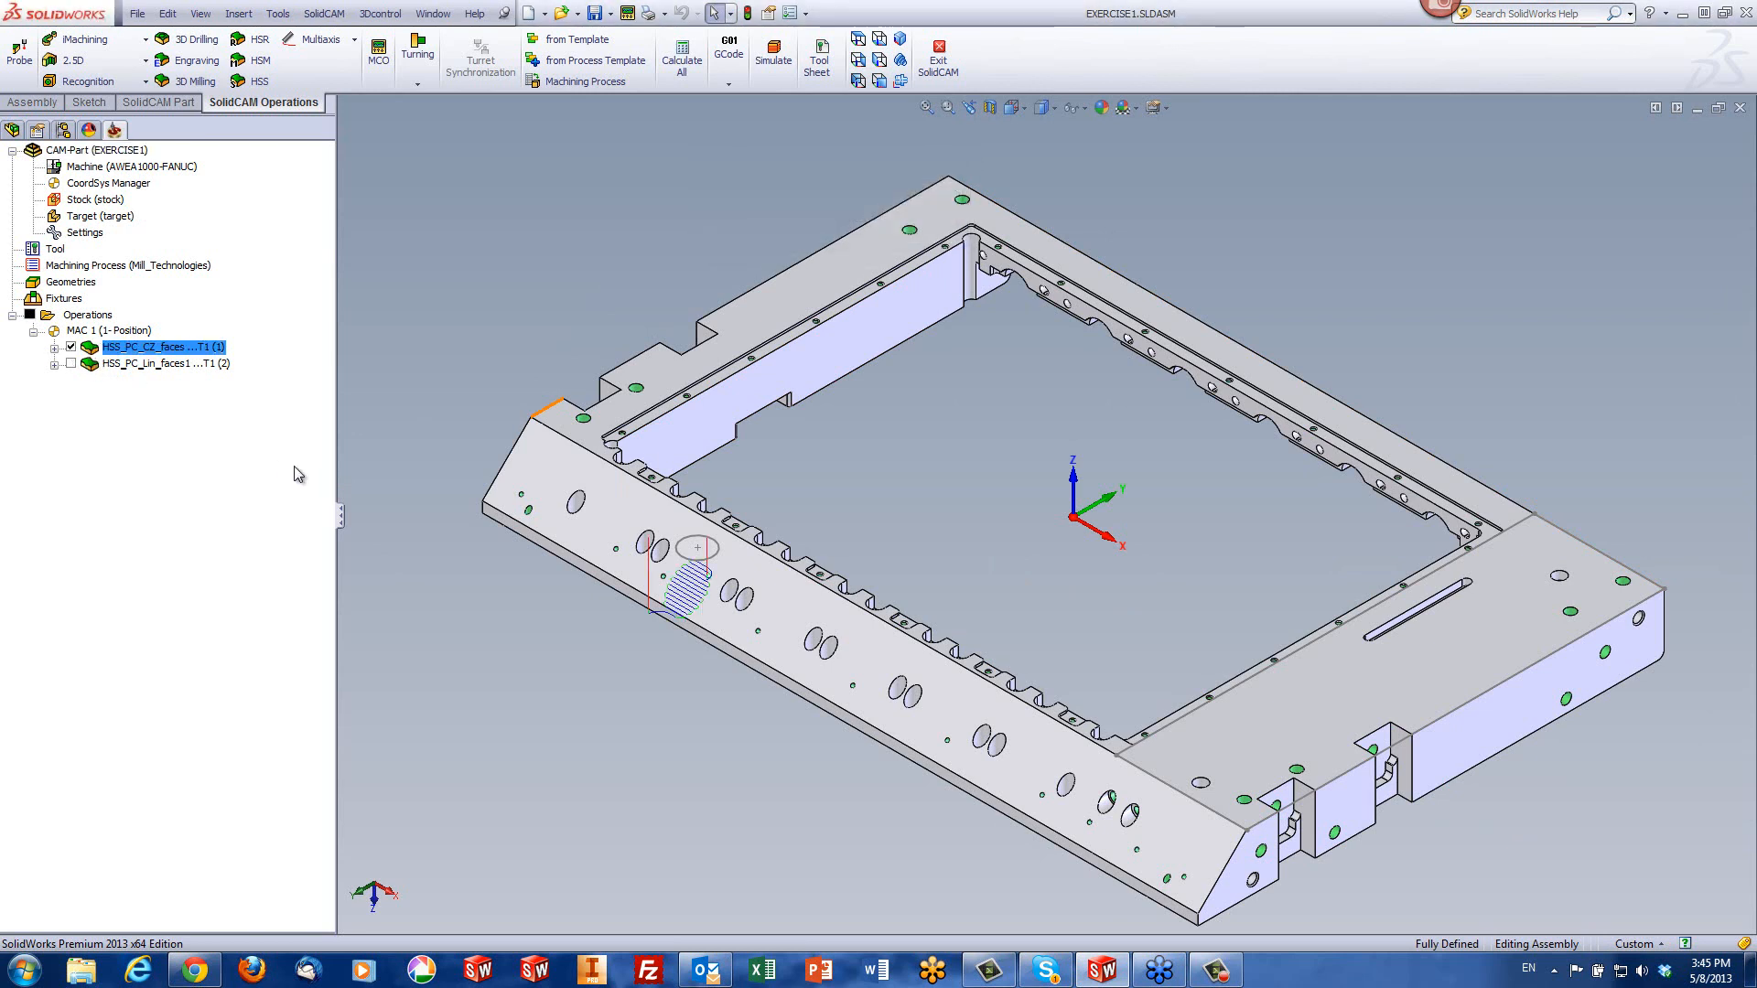
double_click(139, 347)
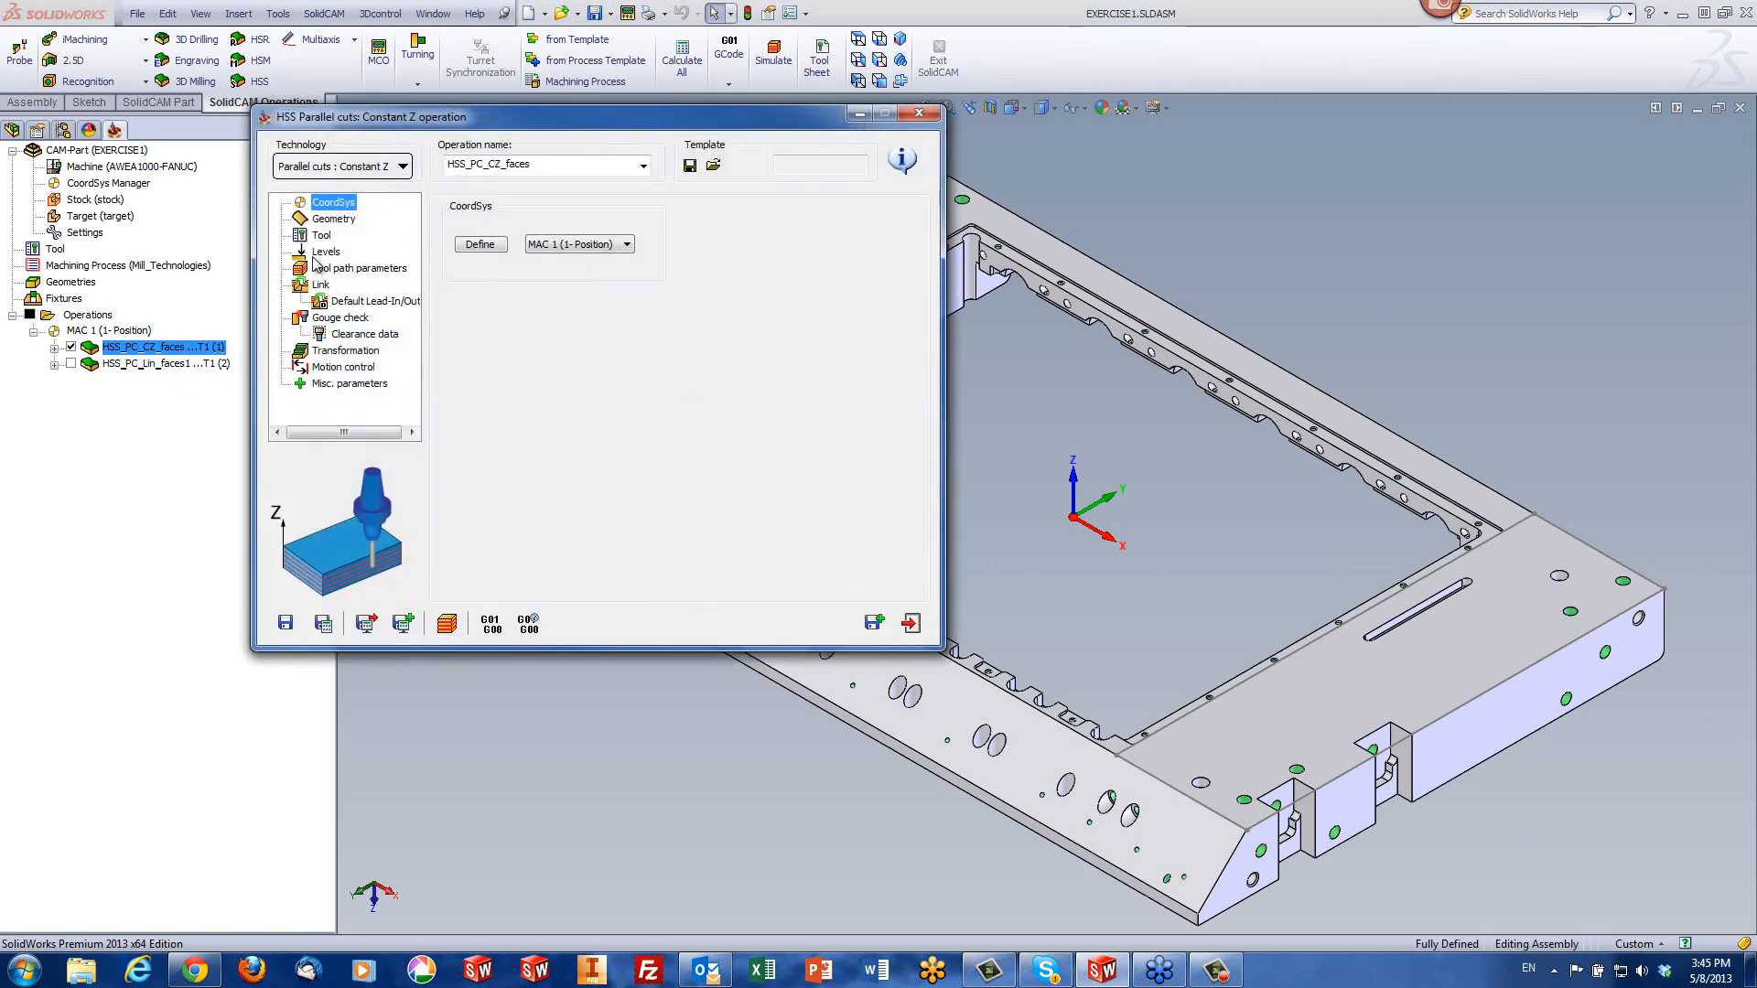
click(732, 409)
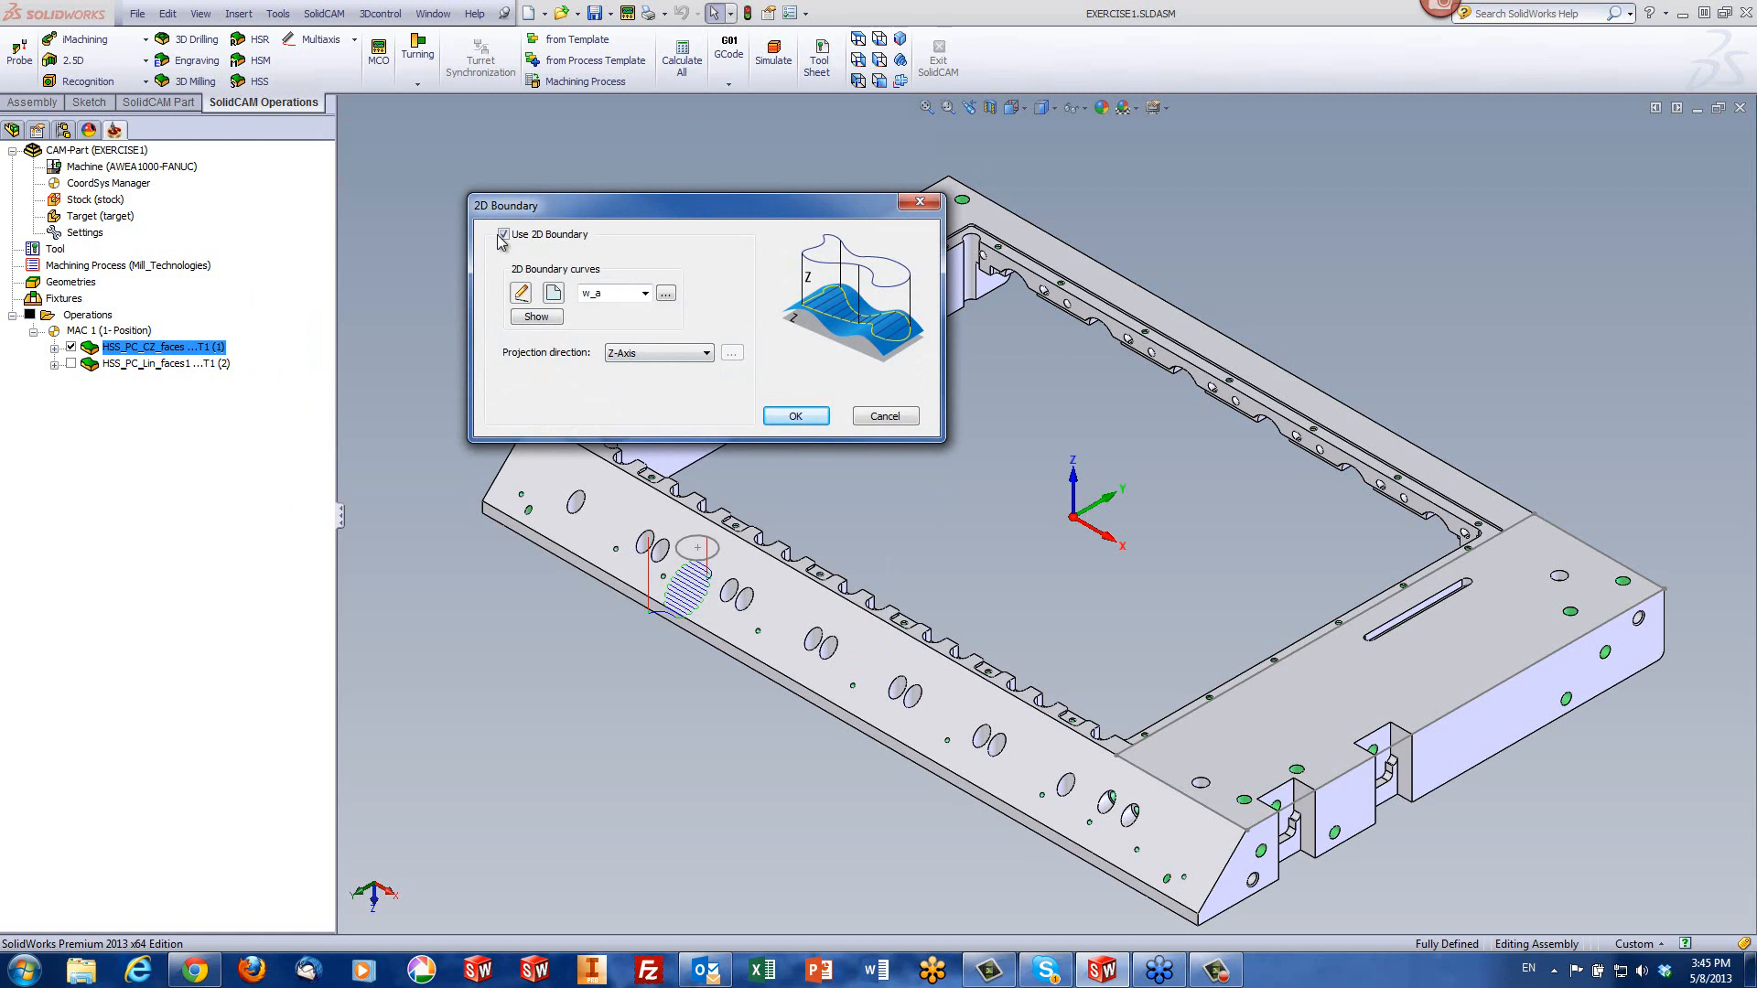
click(503, 235)
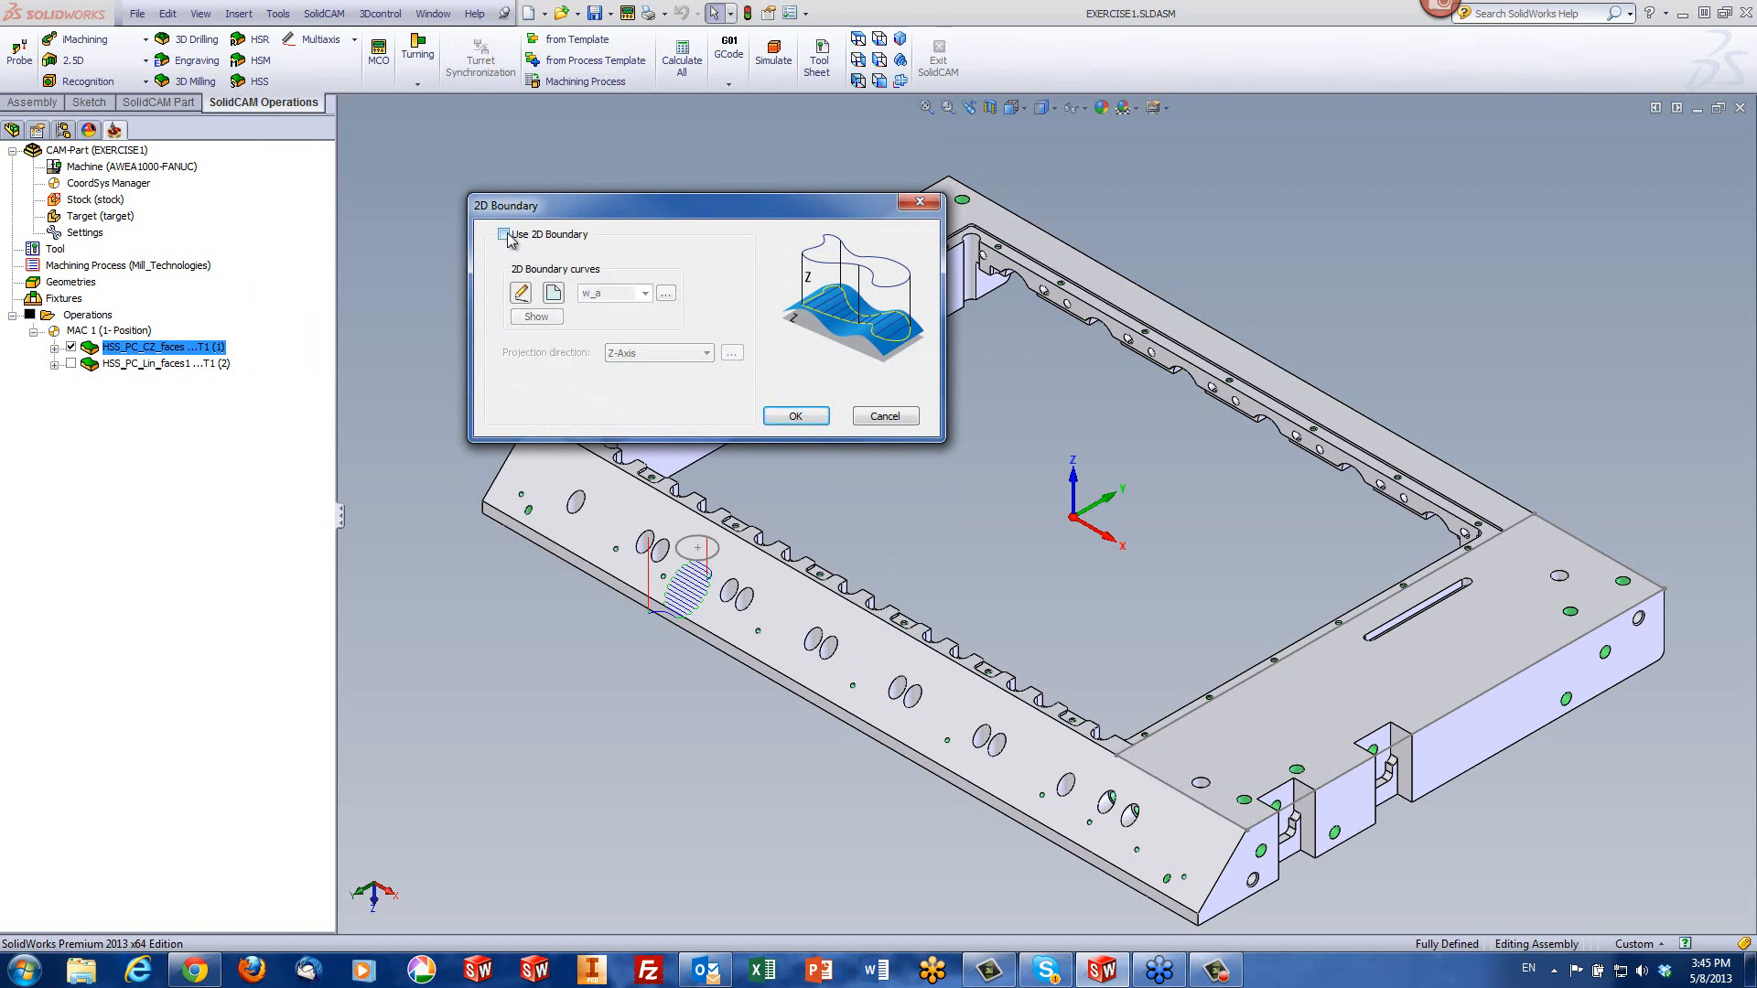
click(785, 417)
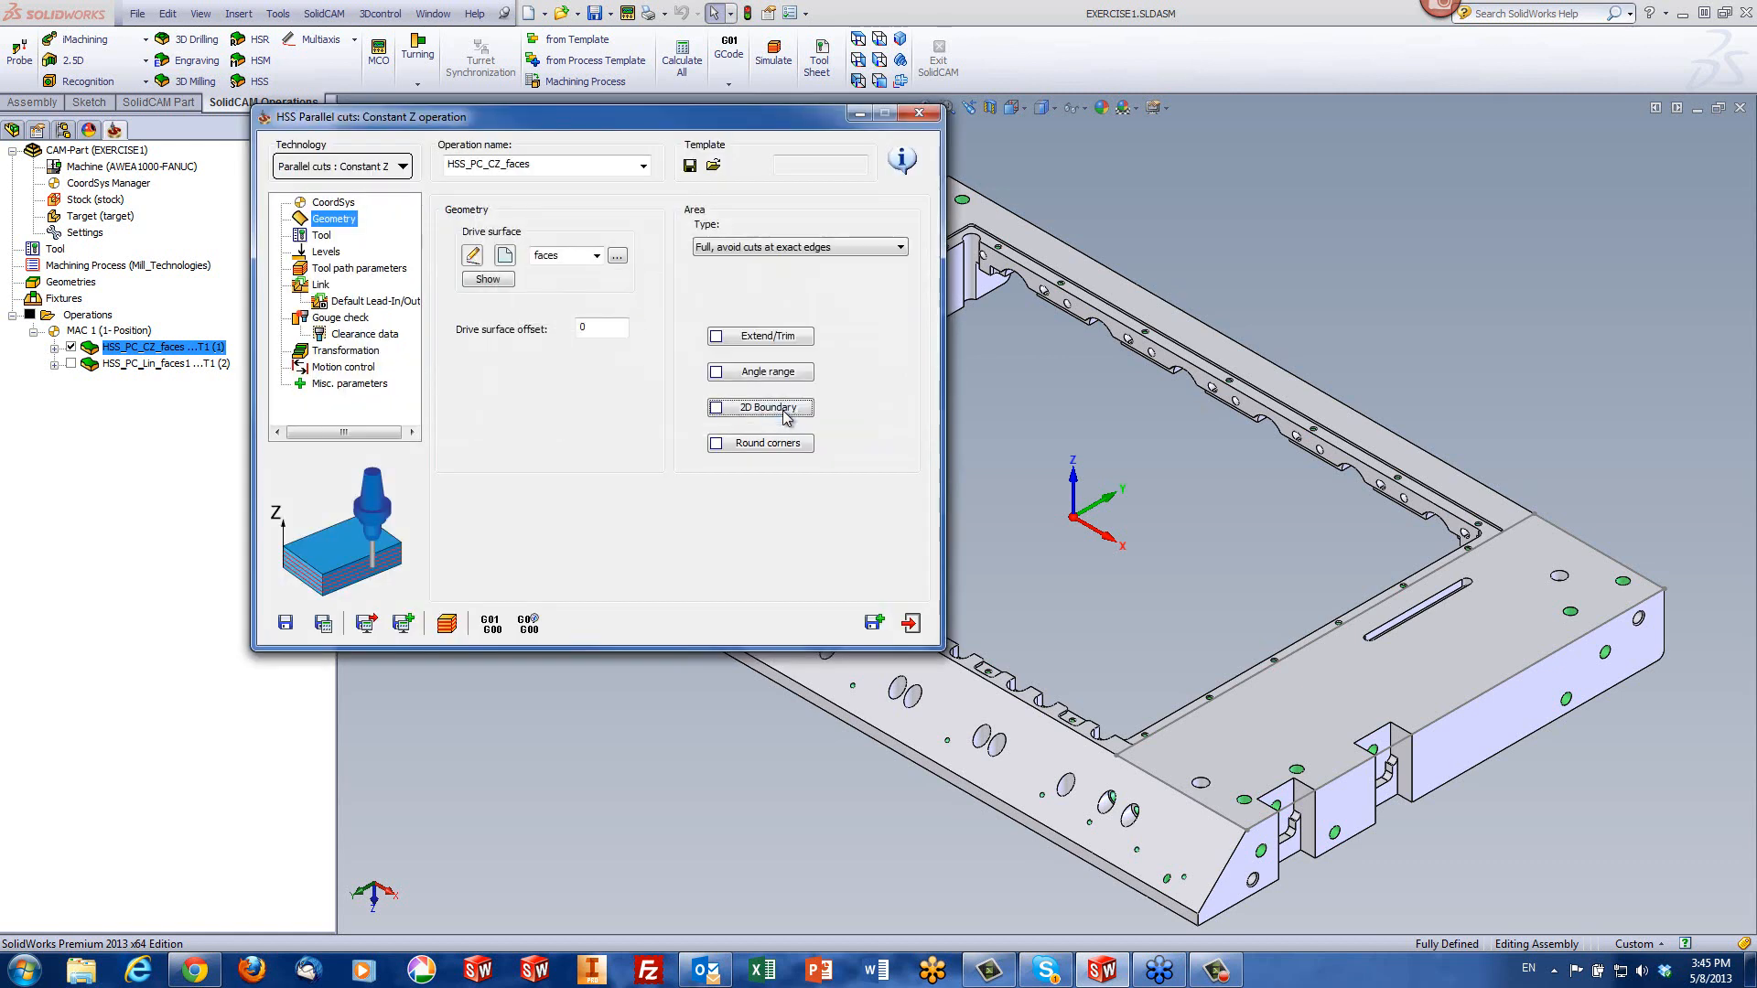
- Simulate the Constant Z operation in Host CAD and examine its passes along the sloped front face, especially around the holes and the end corner
click(447, 623)
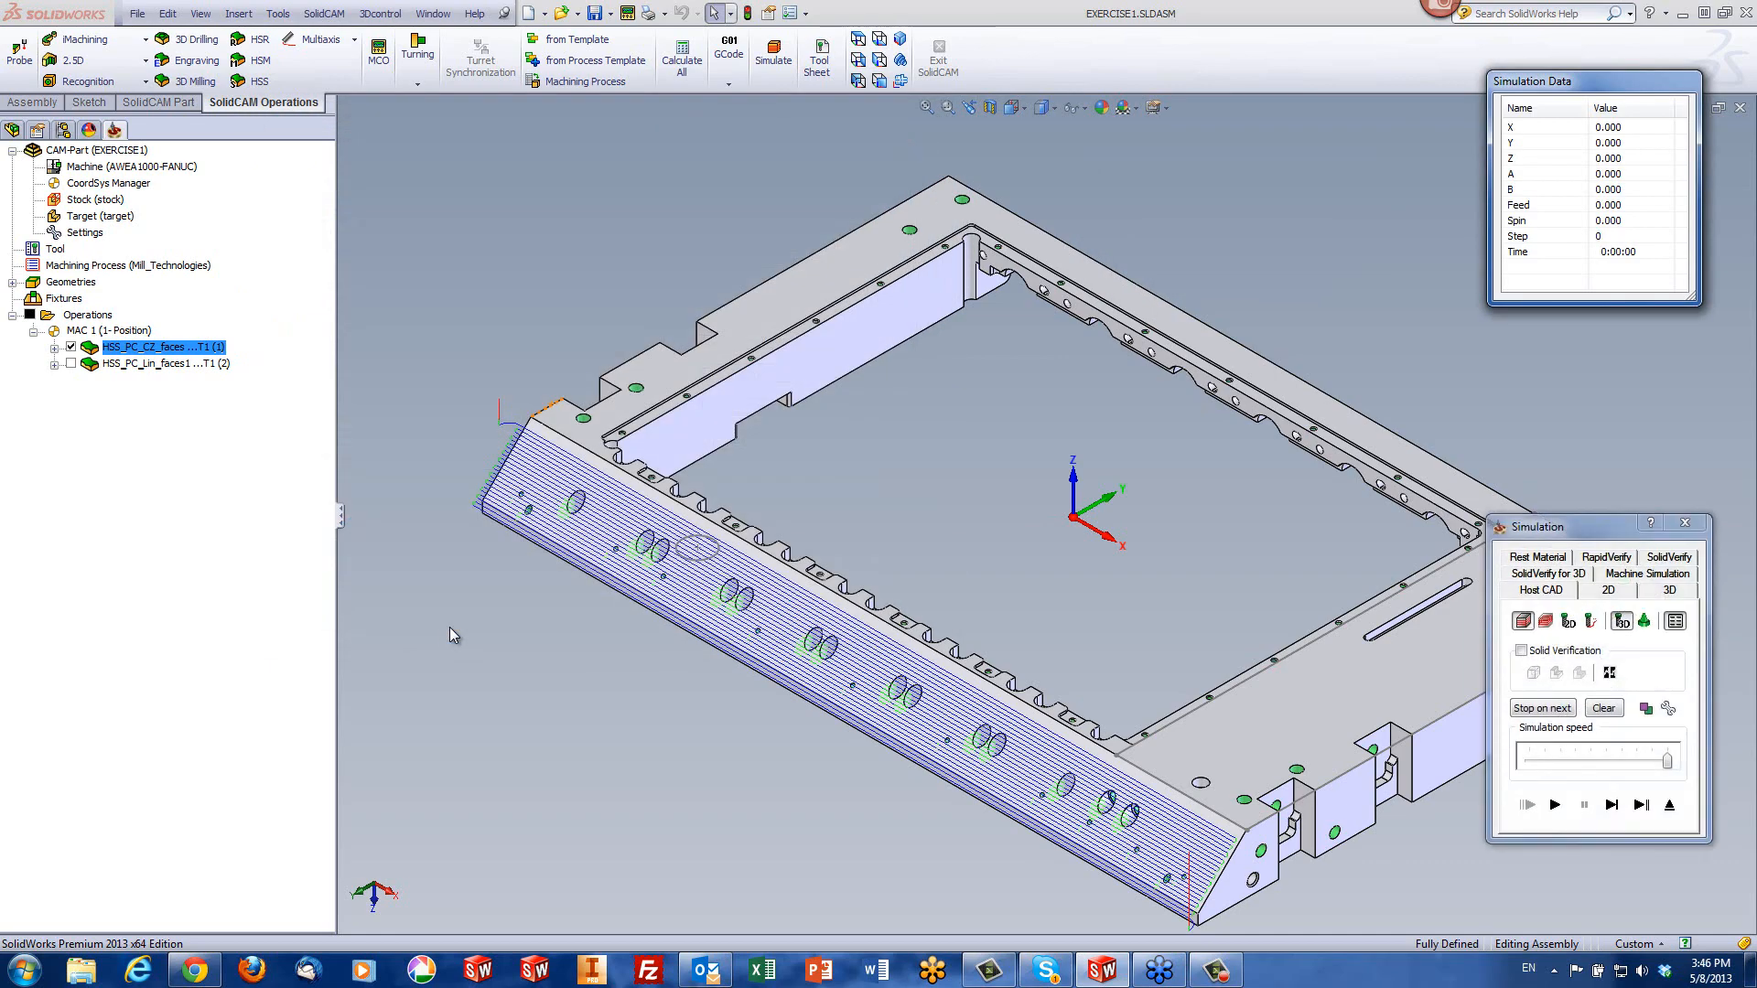
middle_drag(486, 595, 506, 587)
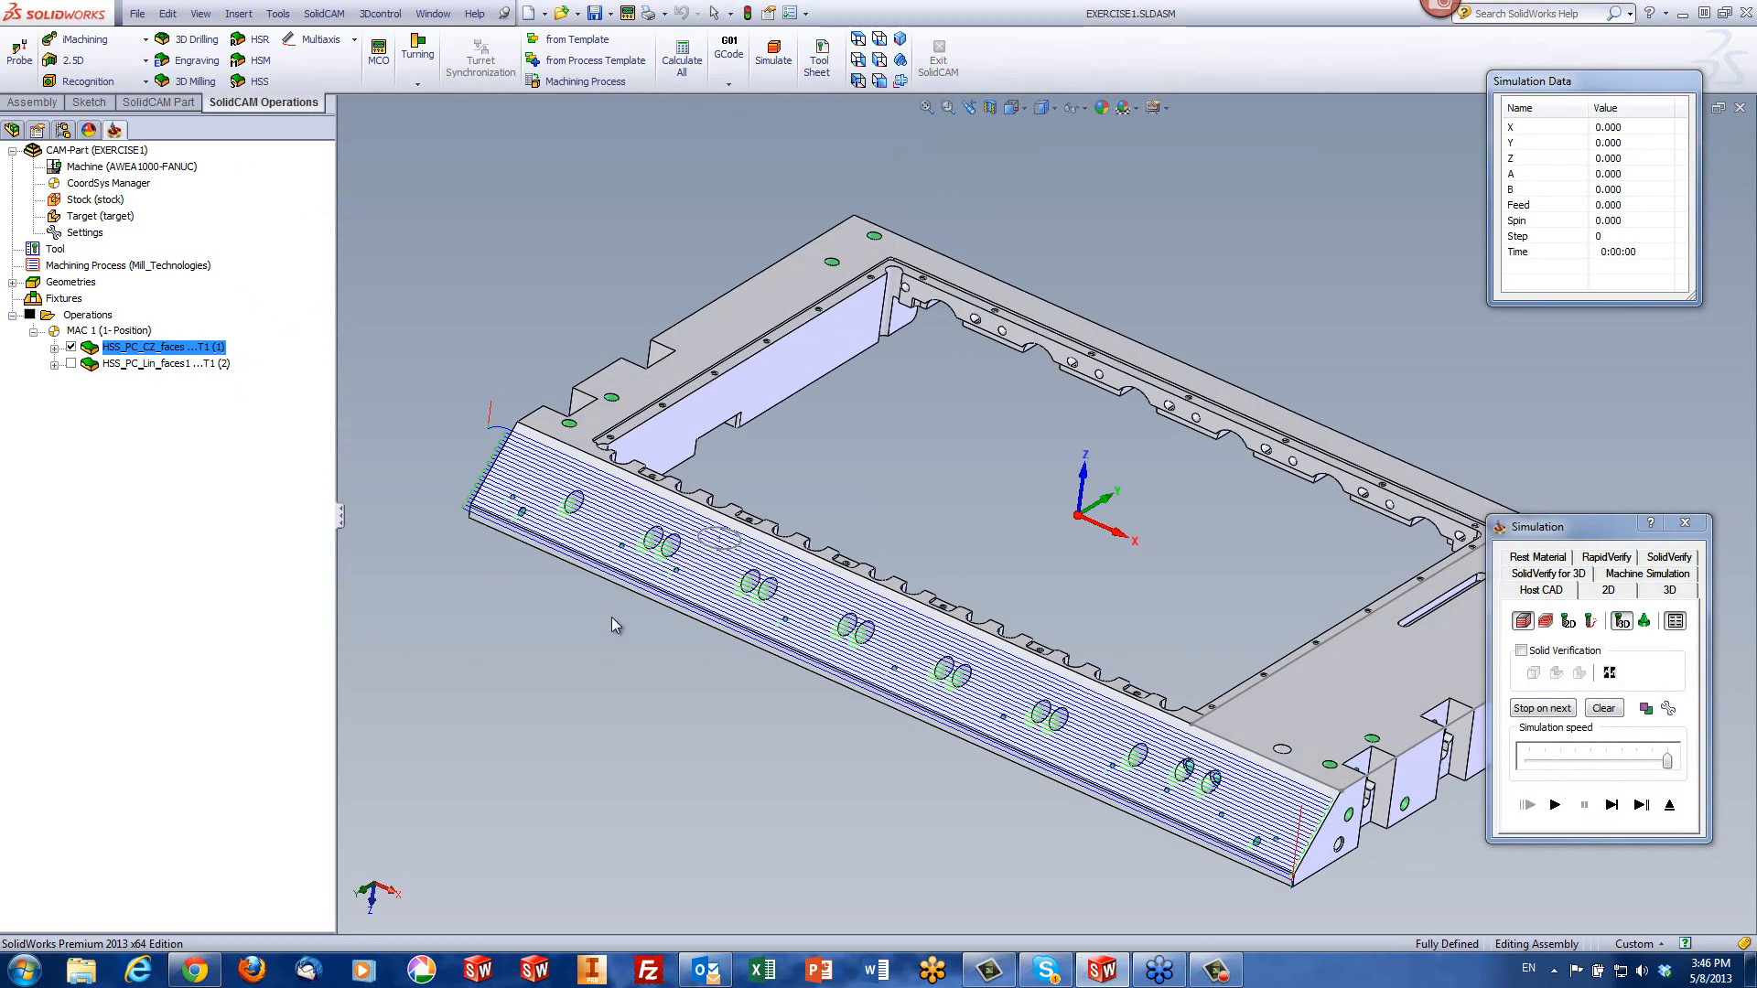
scroll(1429, 839, down, 4)
middle_click(1055, 785)
middle_drag(1055, 785, 1114, 805)
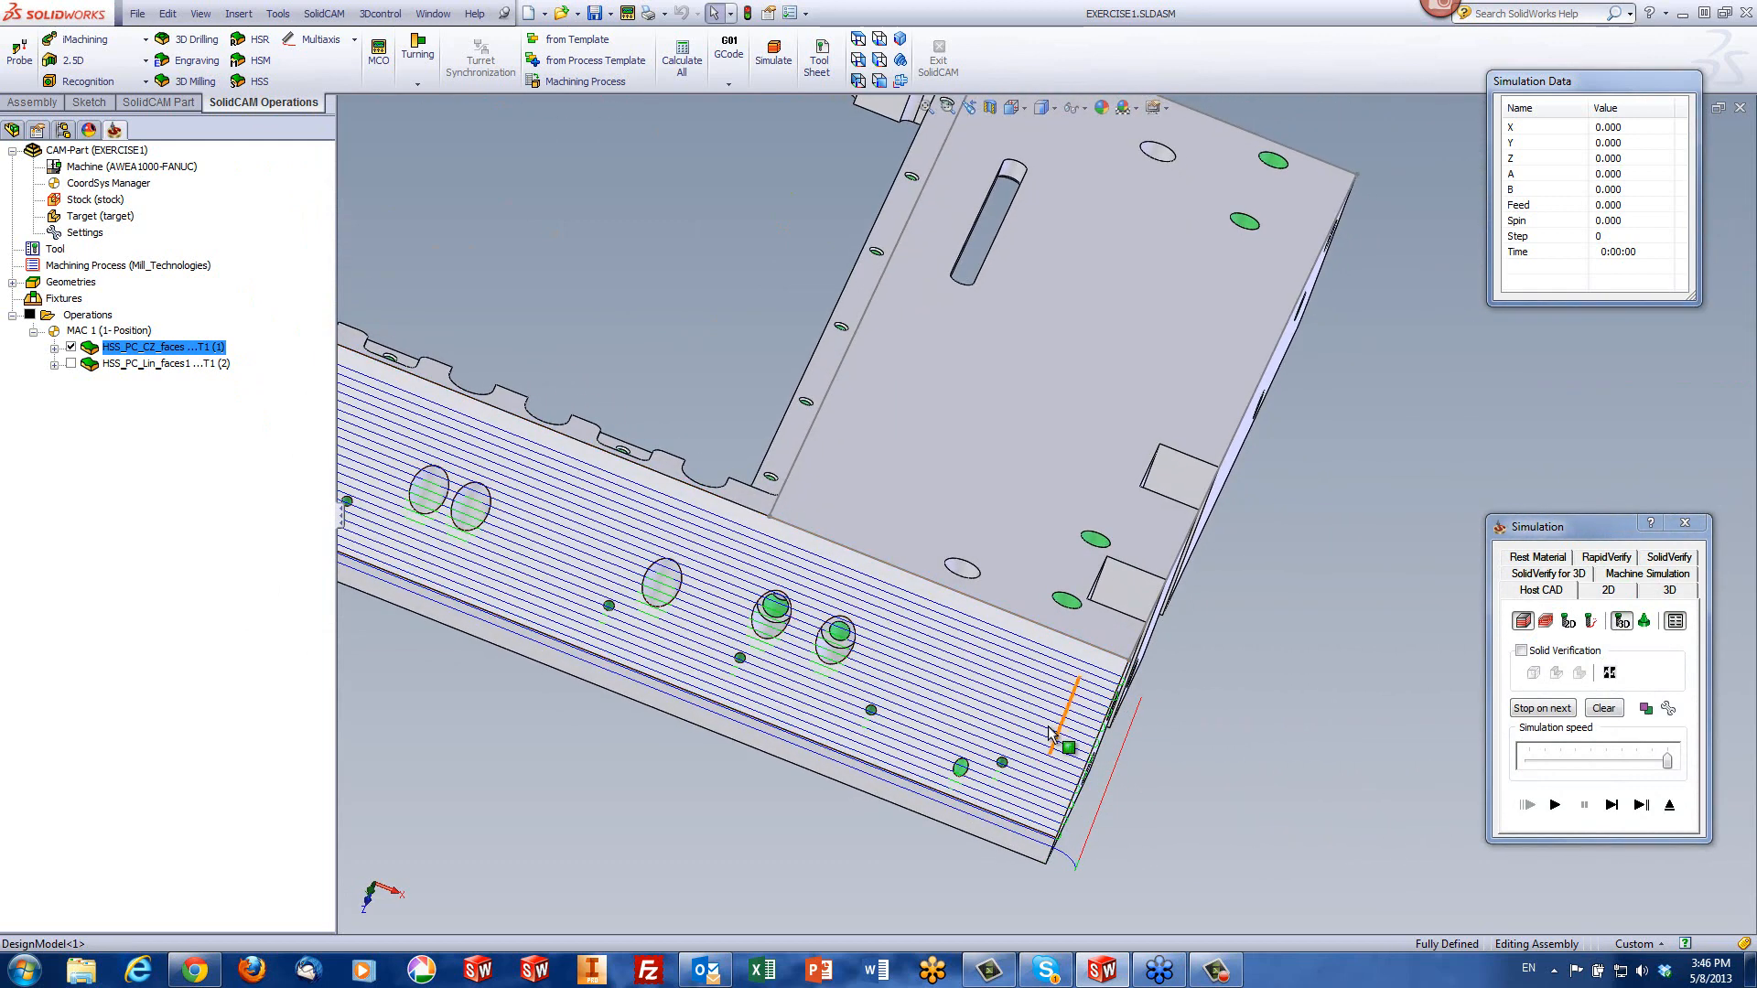
scroll(991, 645, up, 3)
scroll(991, 645, up, 2)
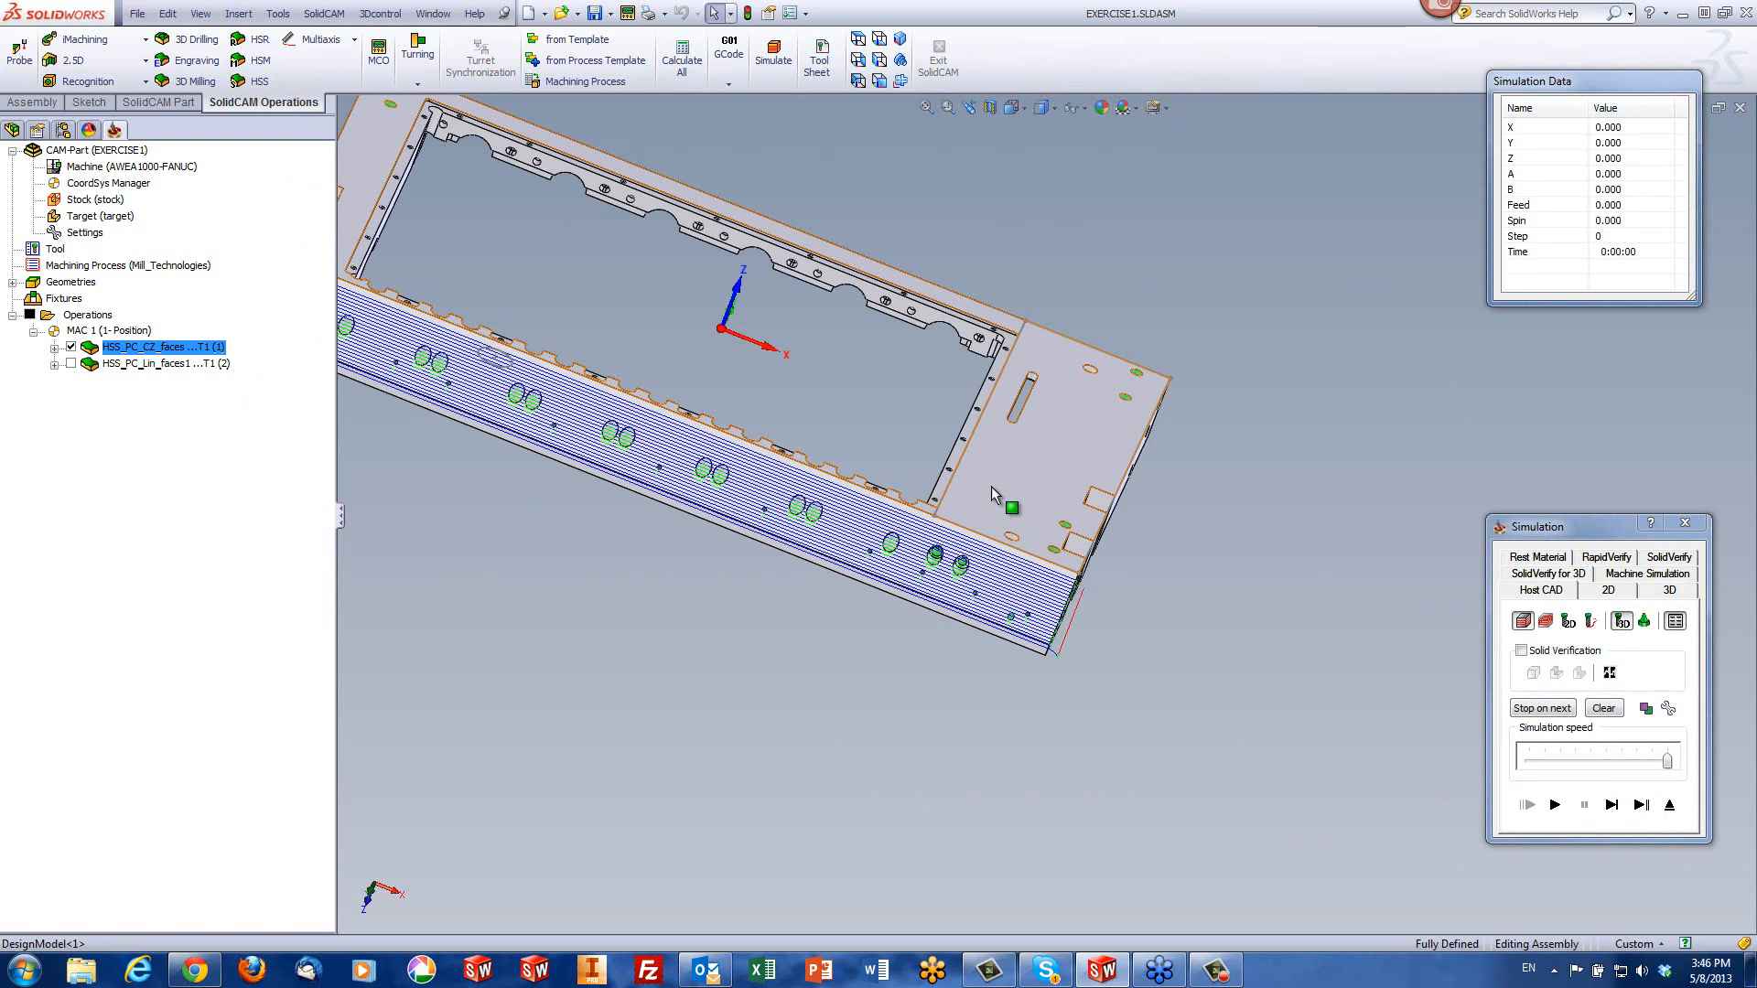
middle_drag(991, 487, 915, 506)
scroll(832, 561, down, 2)
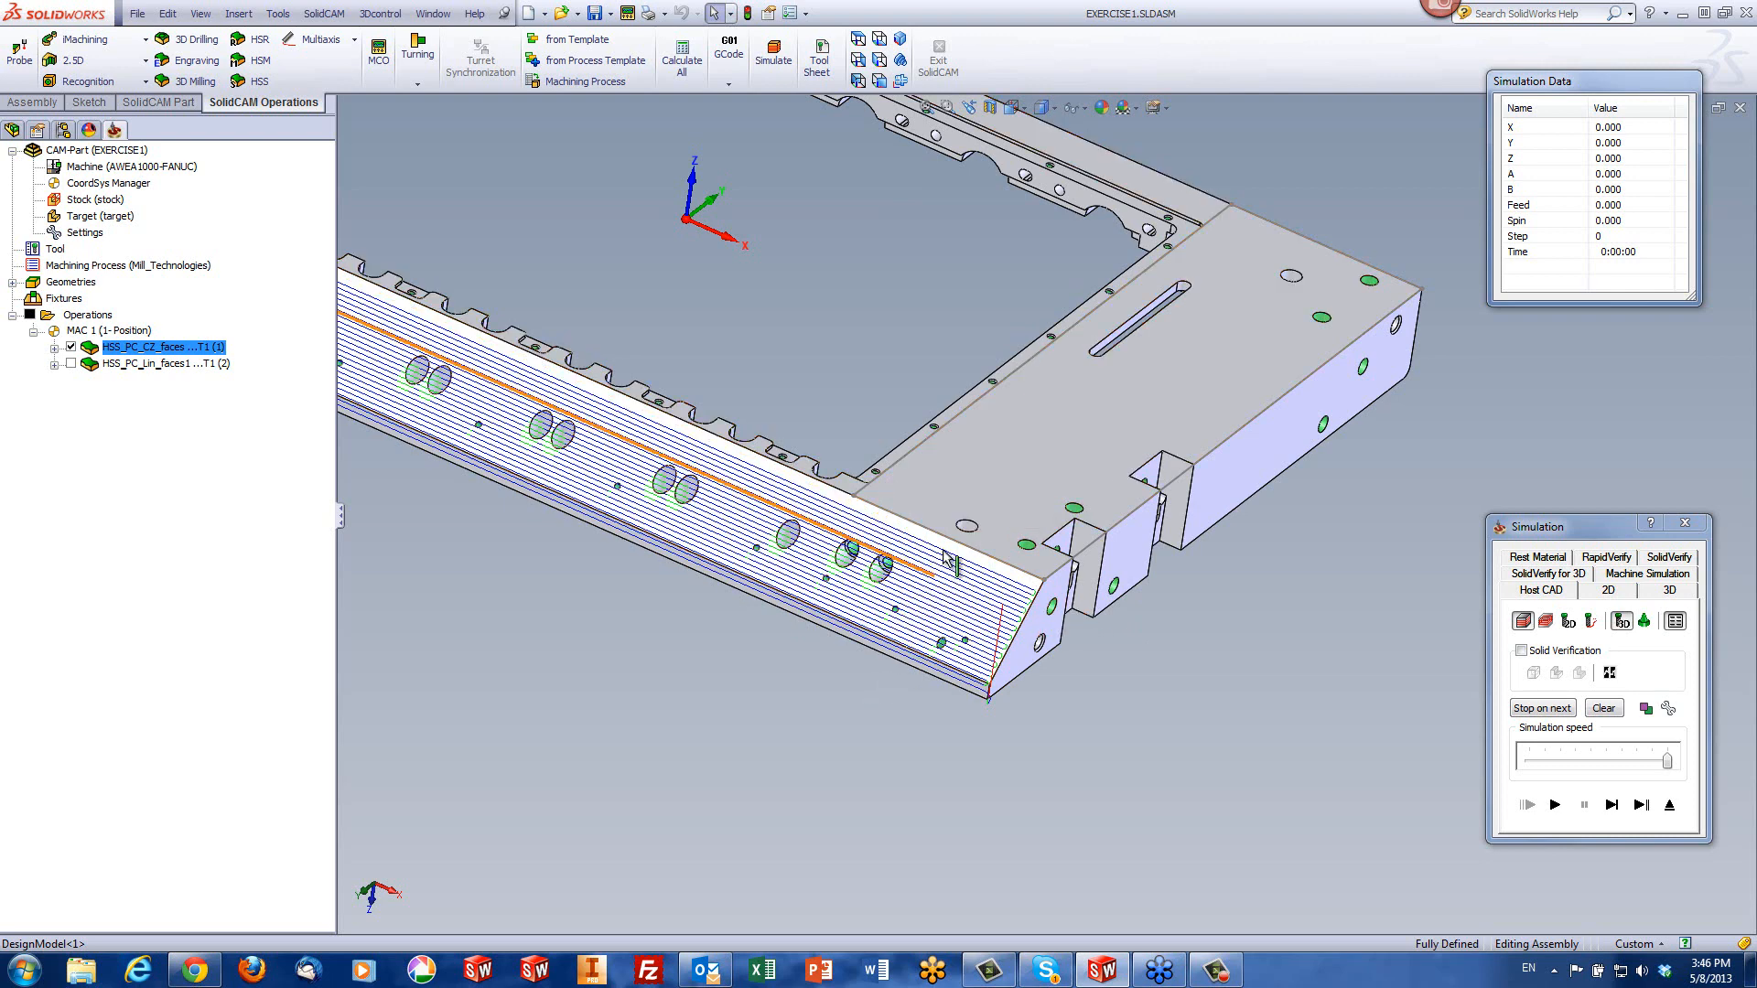
click(1214, 686)
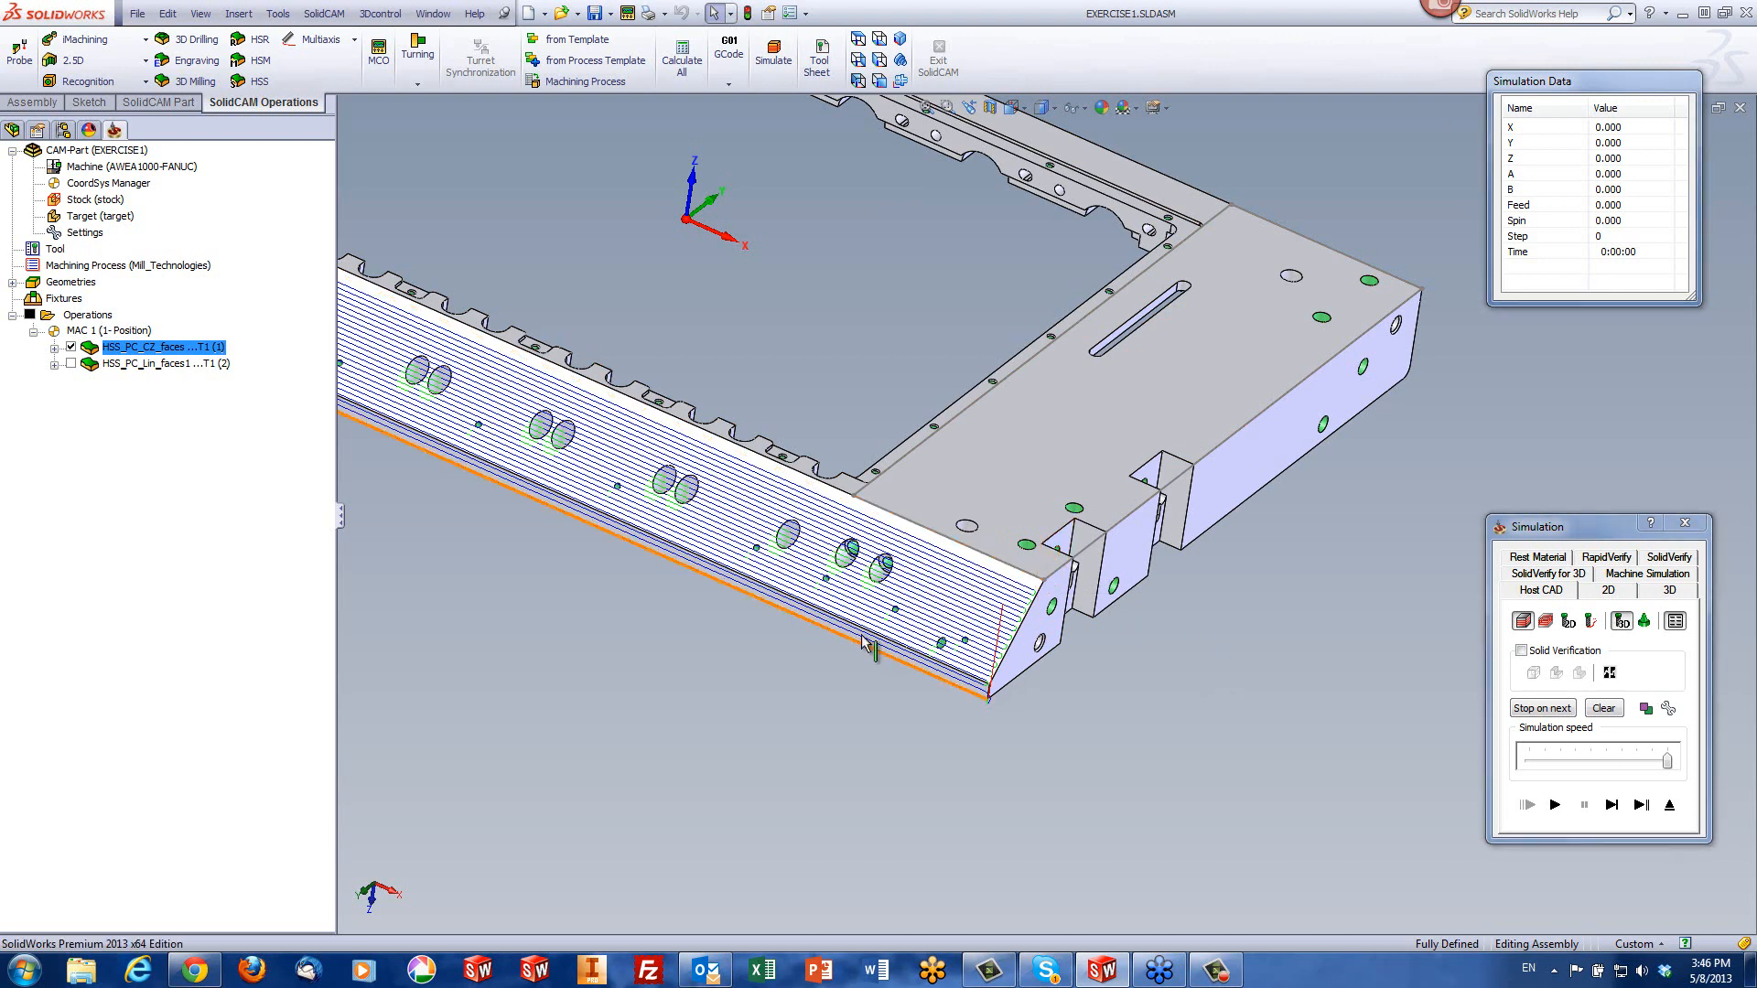
scroll(866, 624, down, 2)
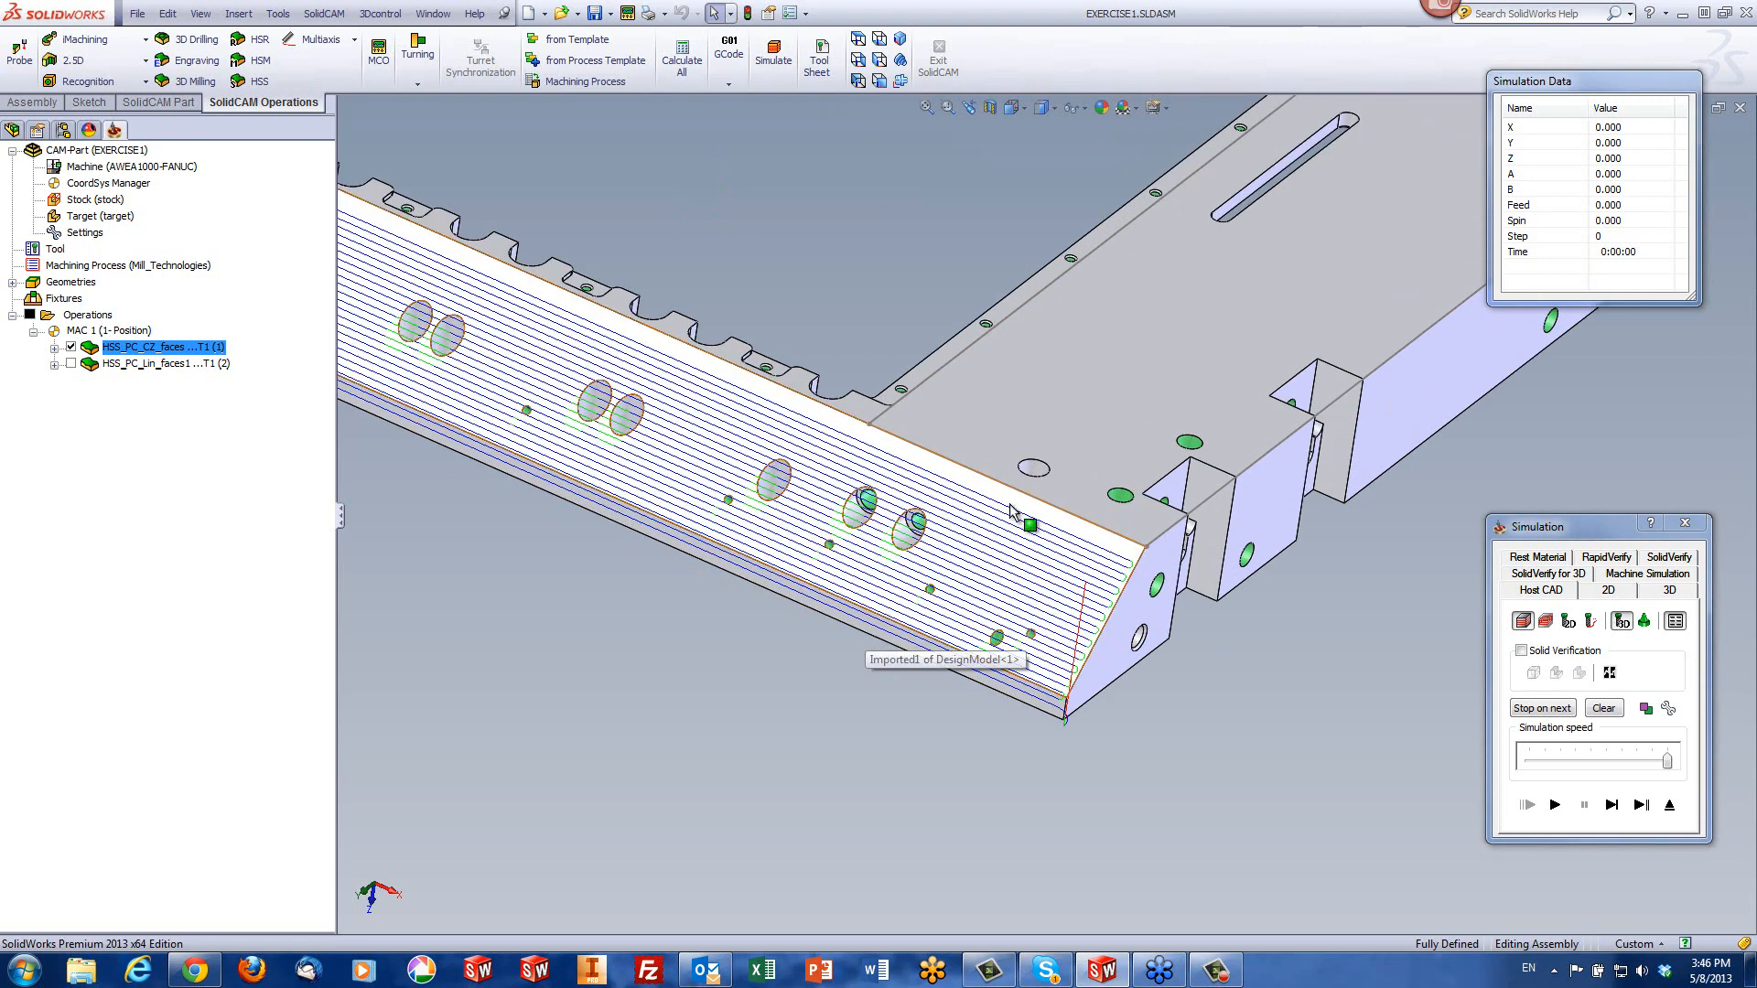